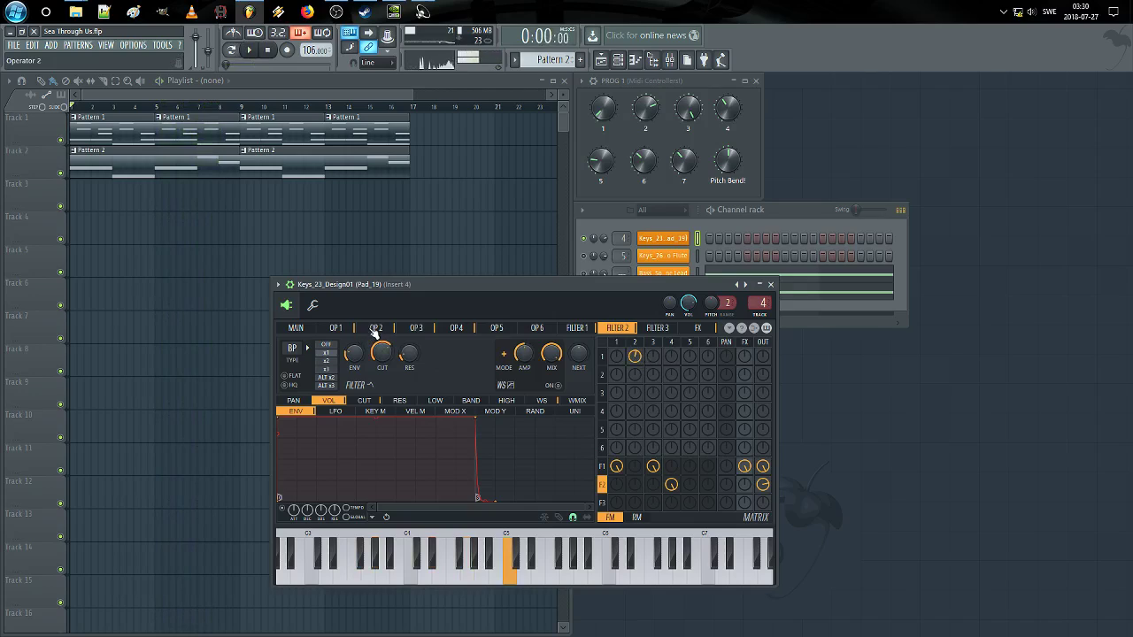
# Step: Set the frequency ratio of operators 1 and 2 to 2.0000 x in the Keys_23 pad and play the song
pyautogui.click(374, 328)
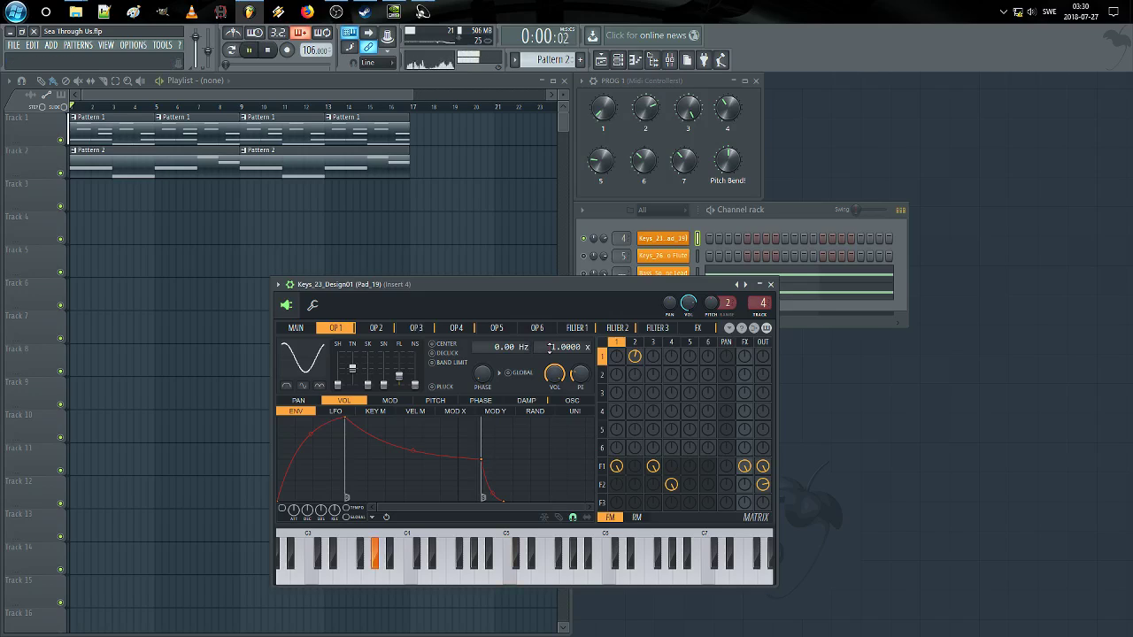
pyautogui.moveTo(550, 348); pyautogui.dragTo(550, 327)
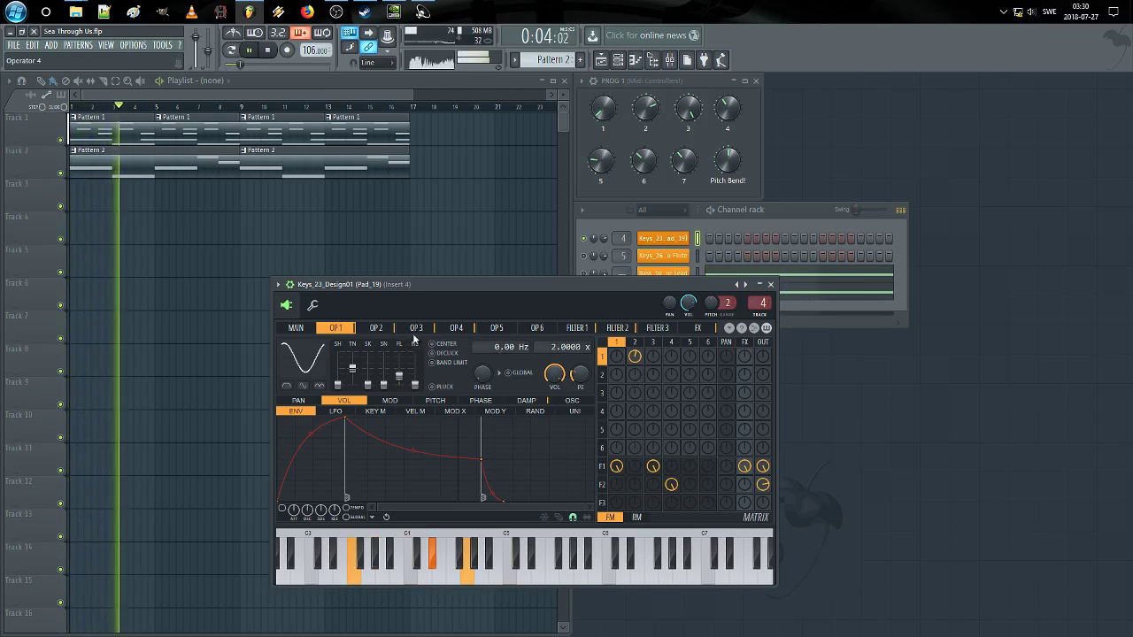
pyautogui.click(377, 329)
pyautogui.moveTo(550, 347); pyautogui.dragTo(550, 378)
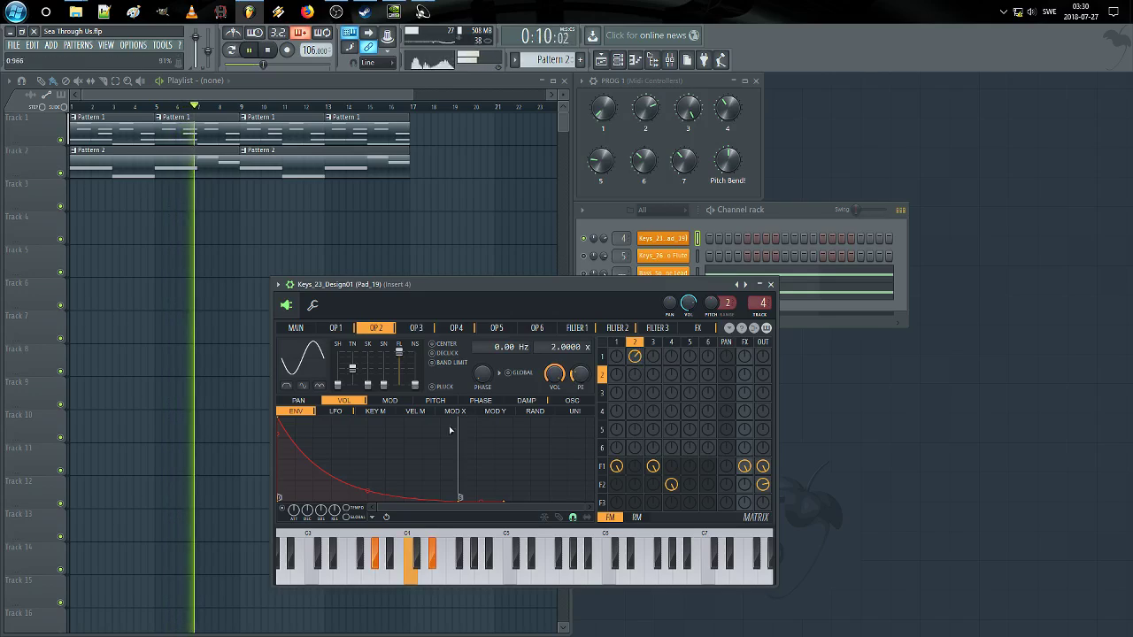
pyautogui.press('space')
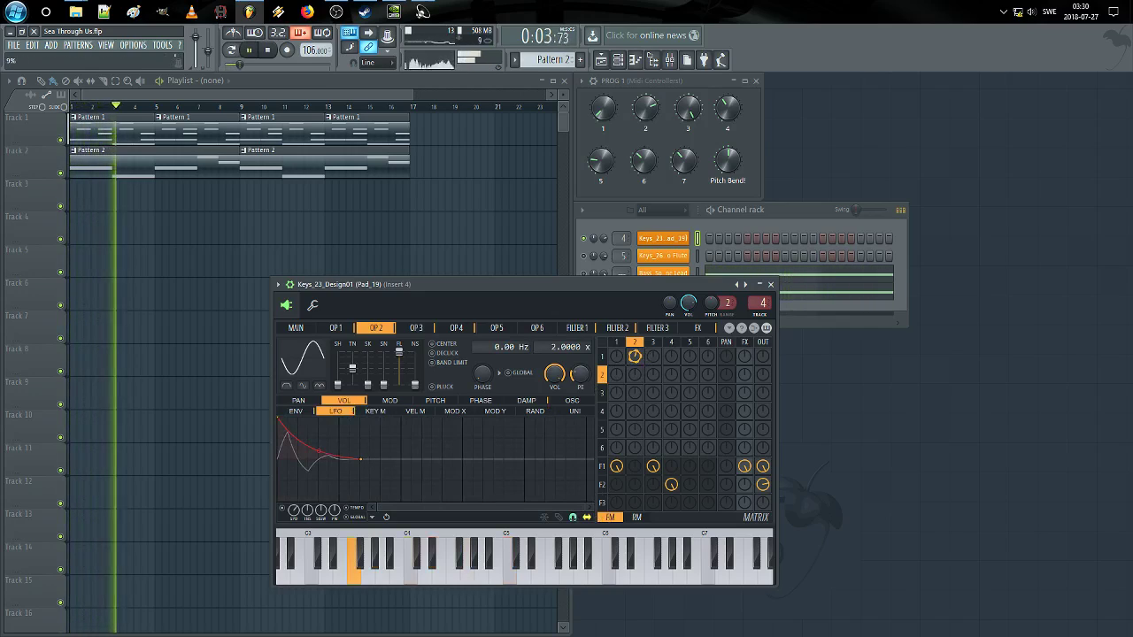
# Step: Increase operator 2's frequency modulation of operator 1 in the pad's matrix and re-enable filter 2's output
pyautogui.click(580, 328)
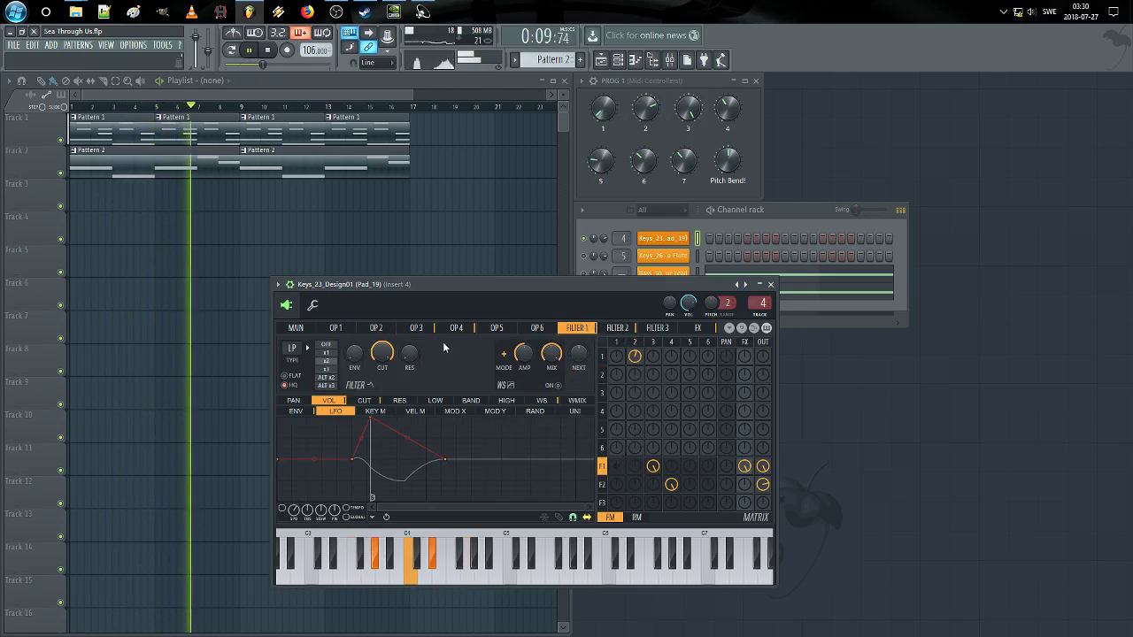
pyautogui.click(424, 329)
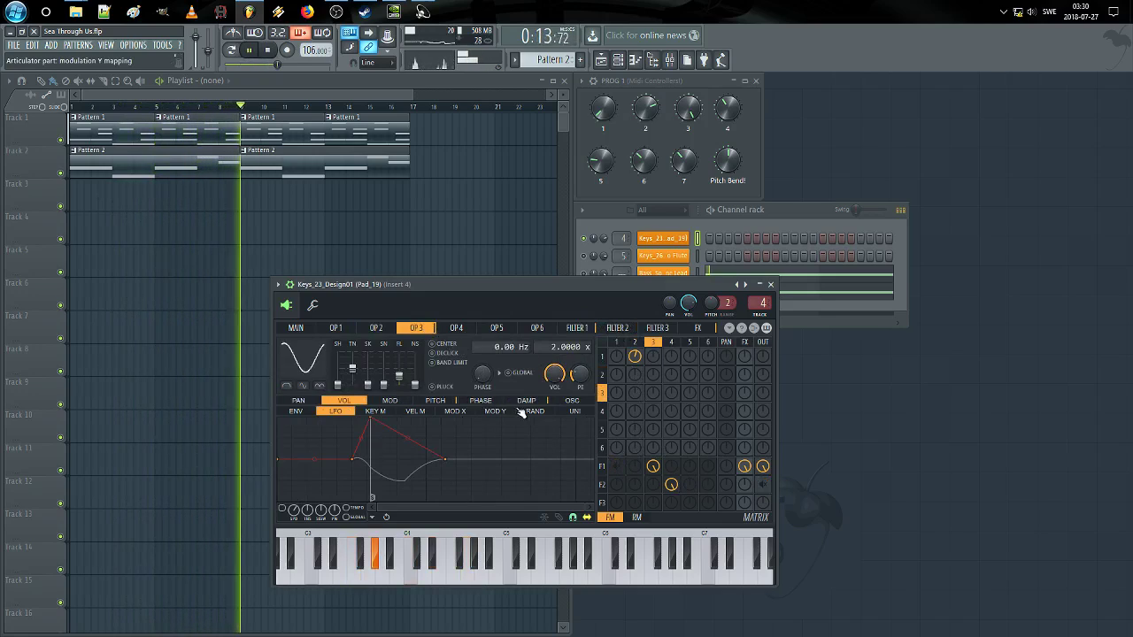
pyautogui.click(572, 400)
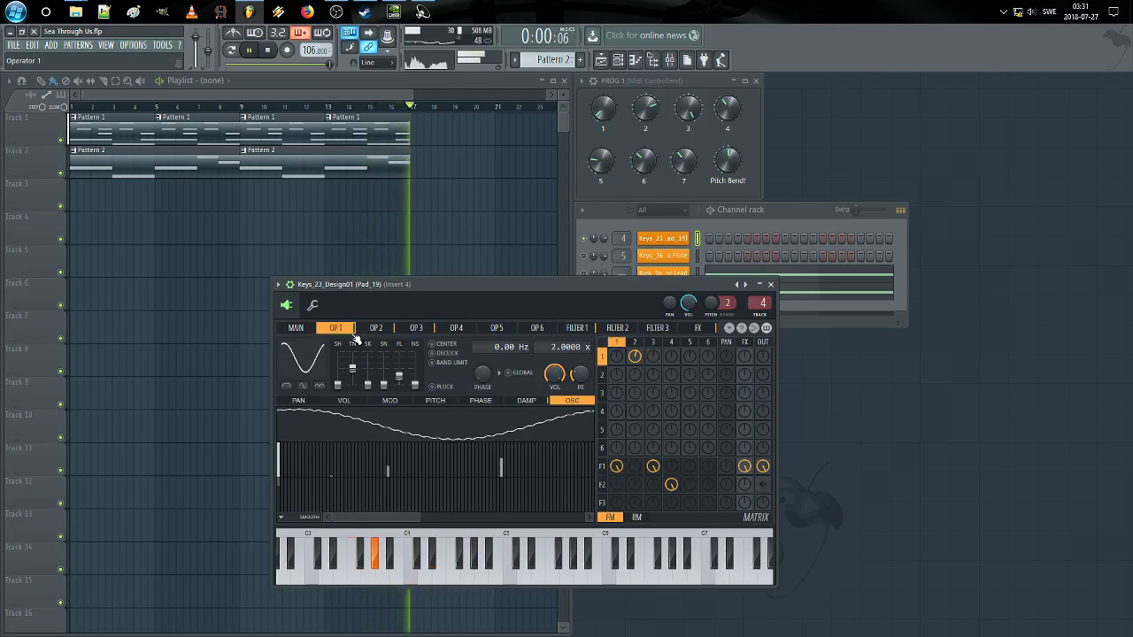
pyautogui.click(295, 328)
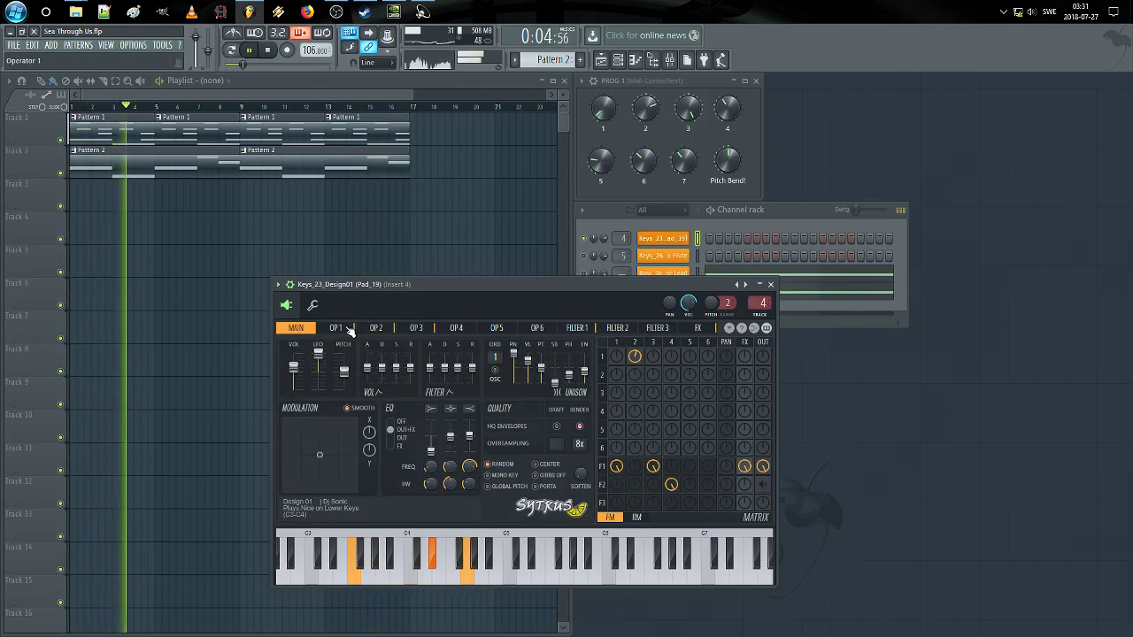
pyautogui.click(344, 328)
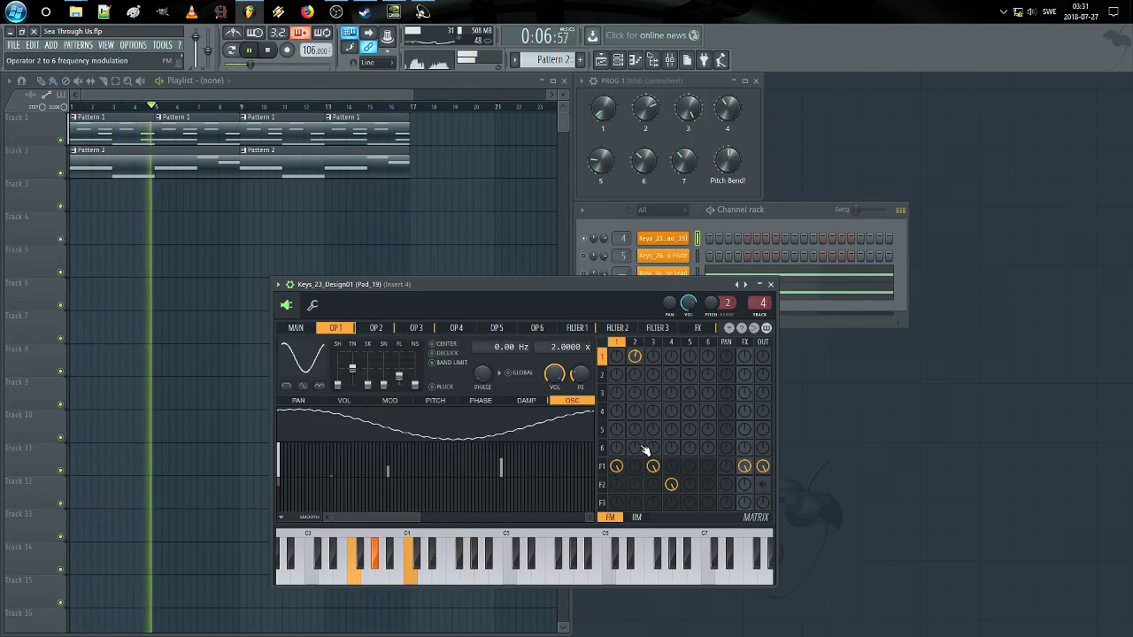
pyautogui.moveTo(635, 356); pyautogui.dragTo(635, 324)
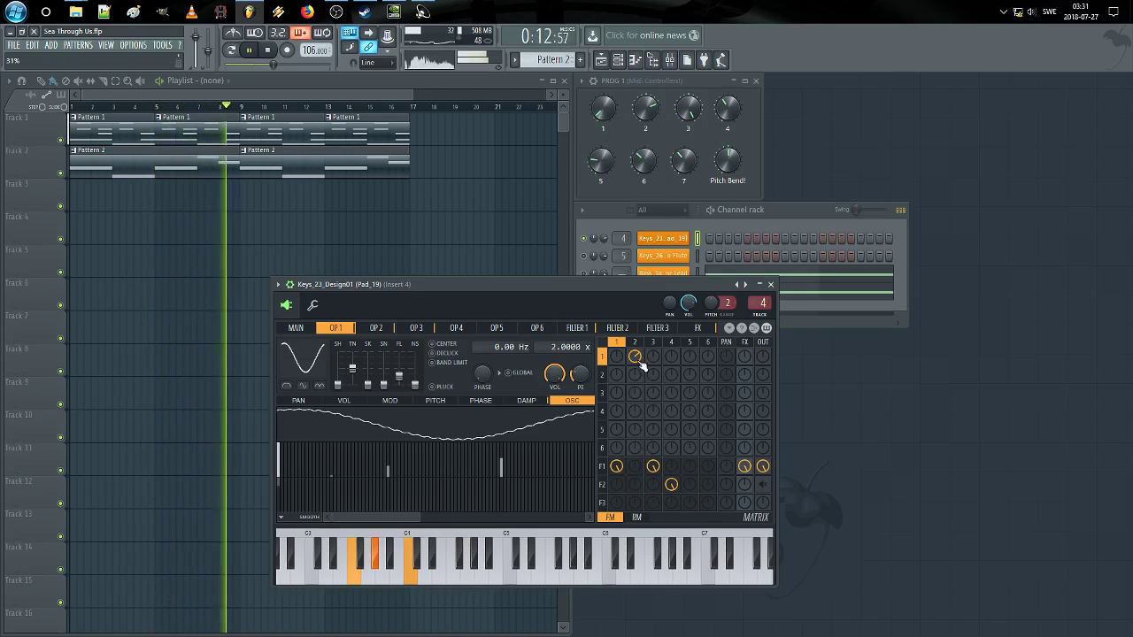
pyautogui.rightClick(763, 484)
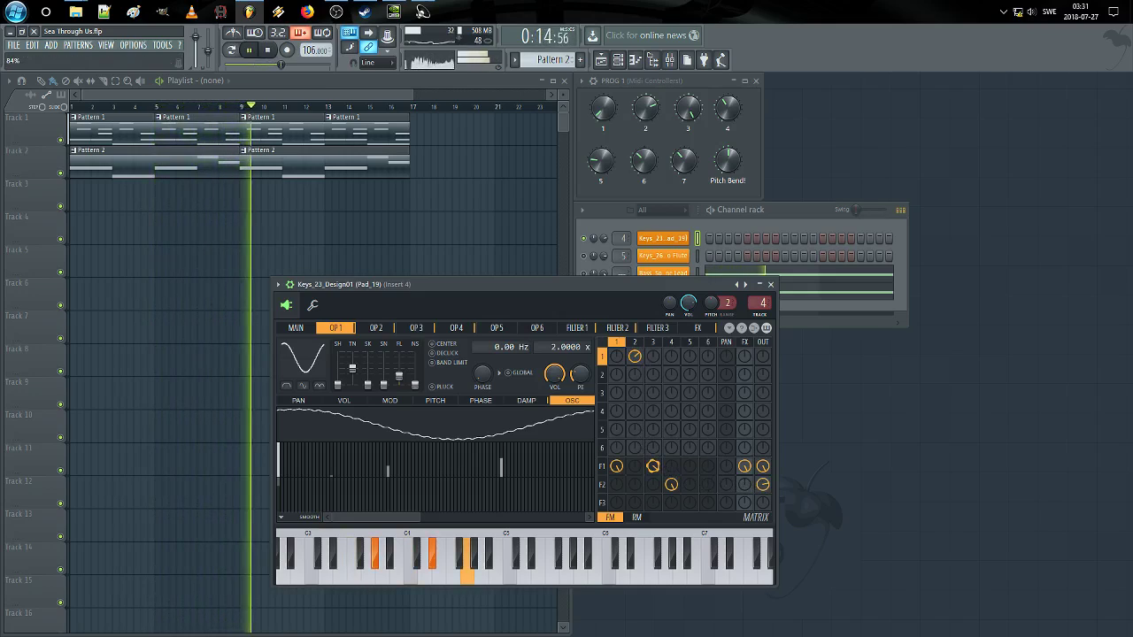
pyautogui.moveTo(635, 356); pyautogui.dragTo(638, 363)
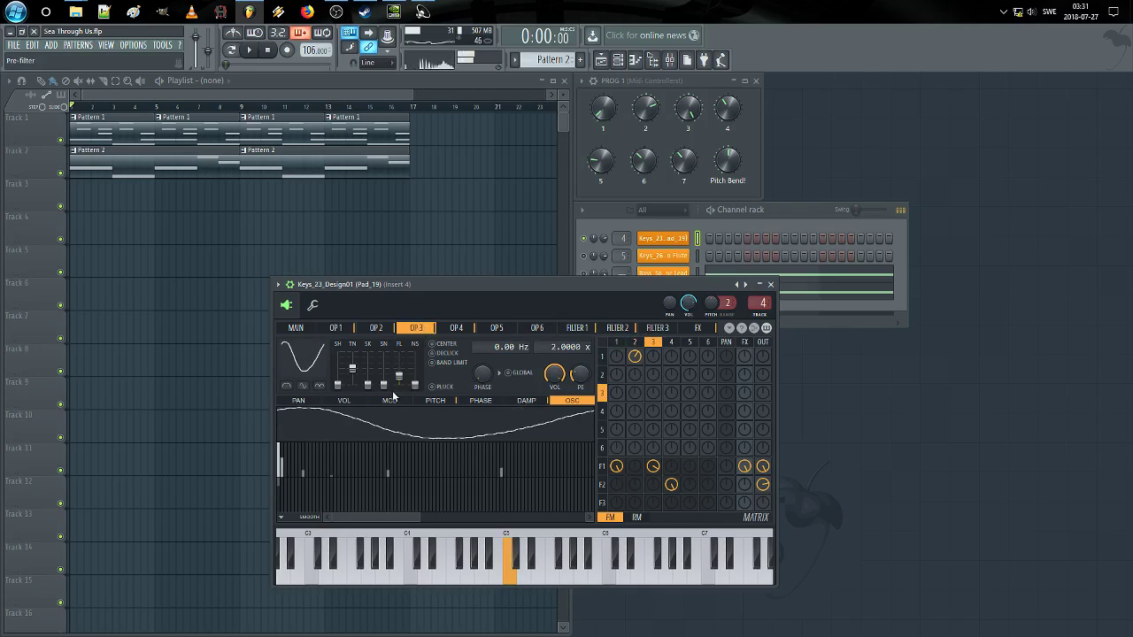
# Step: View operator 3's pitch envelope, and unmute the Bass_Soft Drone Lead channel to play it together with the pad
pyautogui.click(436, 400)
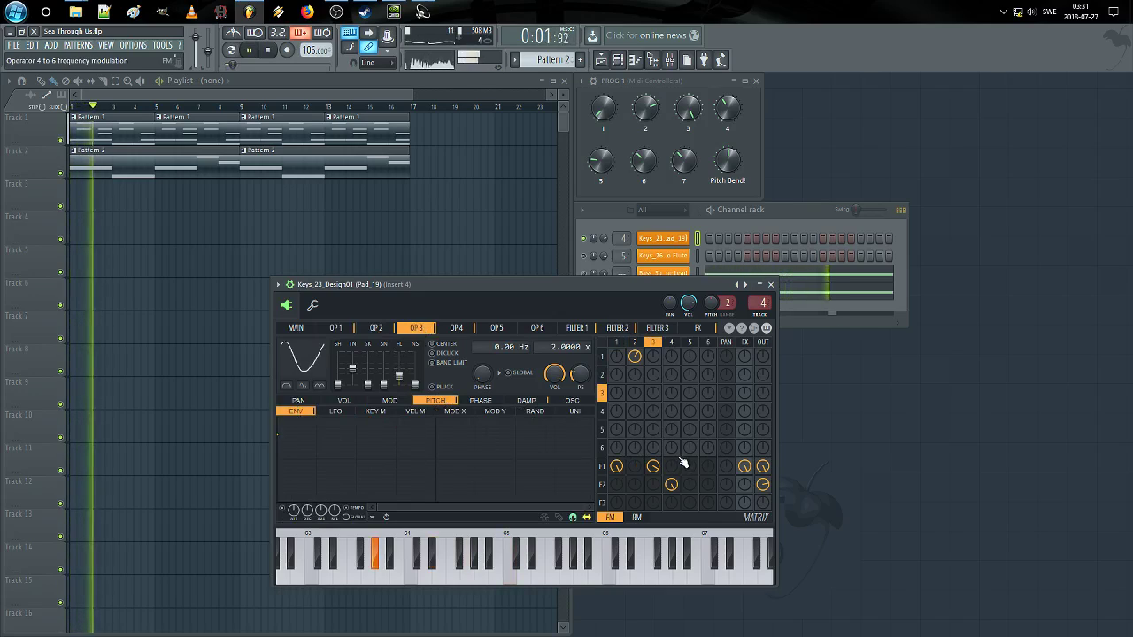
pyautogui.click(586, 256)
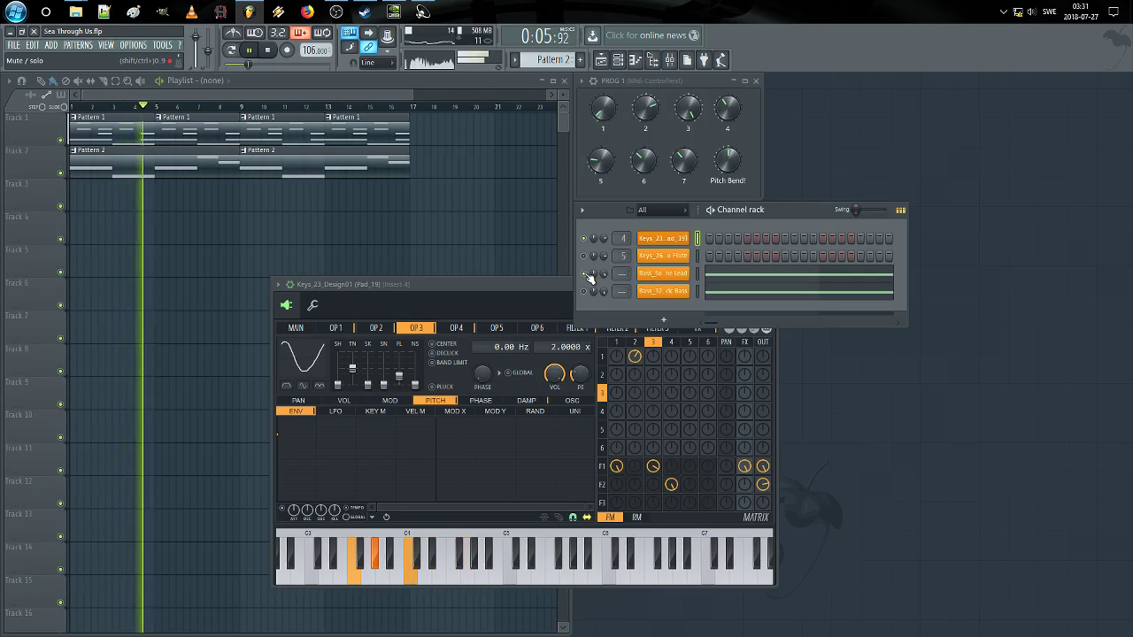
pyautogui.press('space')
pyautogui.press('space')
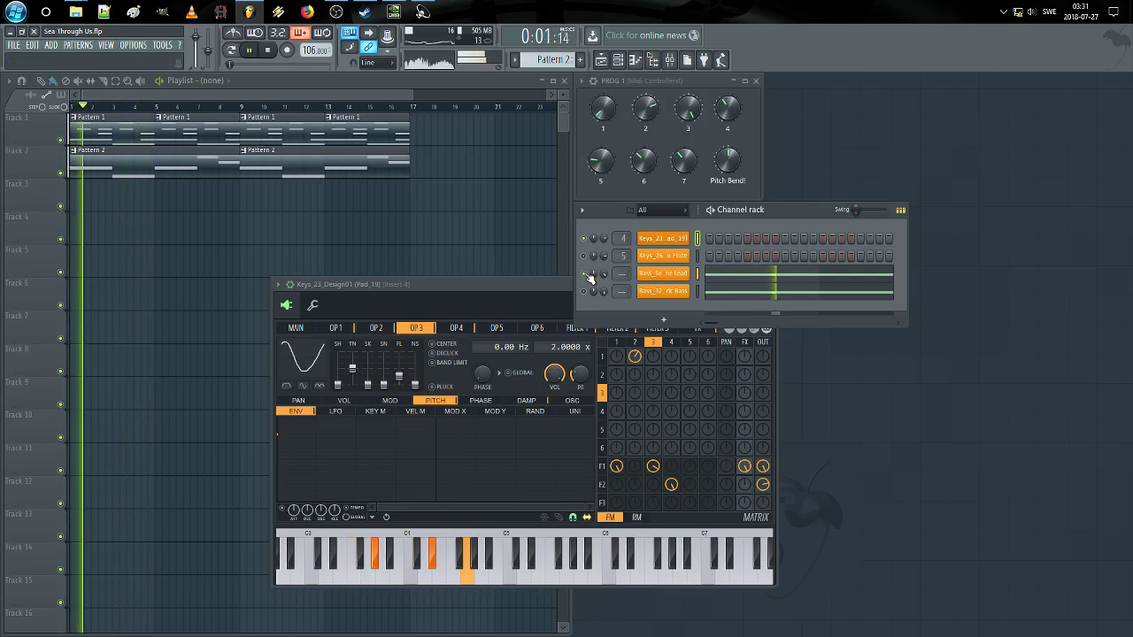
pyautogui.press('space')
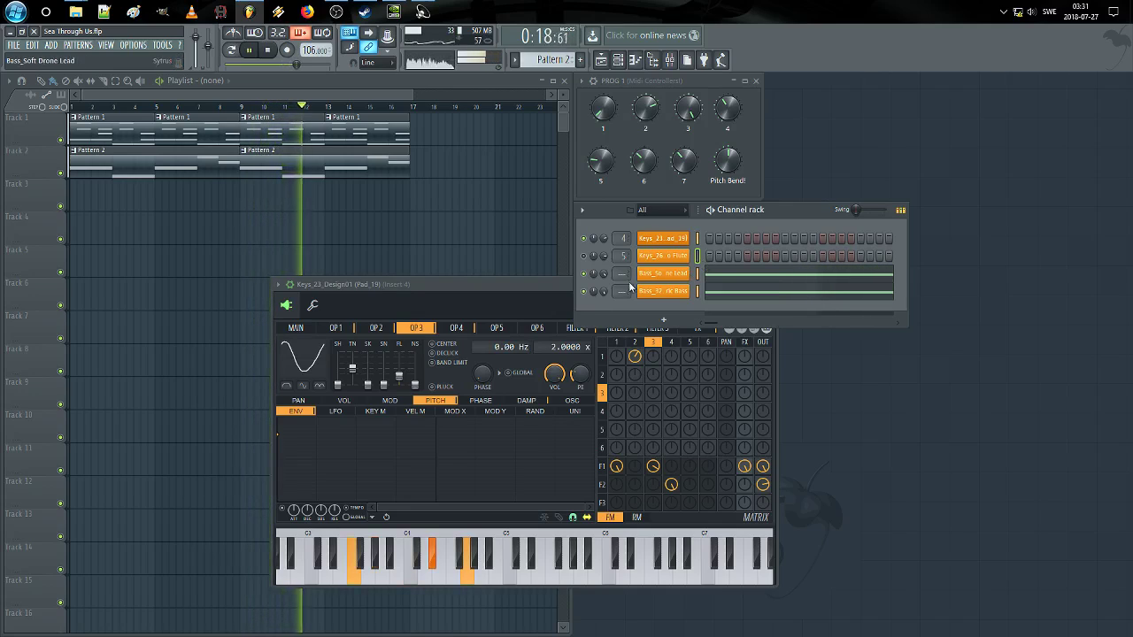
# Step: Close the pad's synth window and open the Keys_26_Moar Oriental Koto Flute instrument over the workspace
pyautogui.click(564, 285)
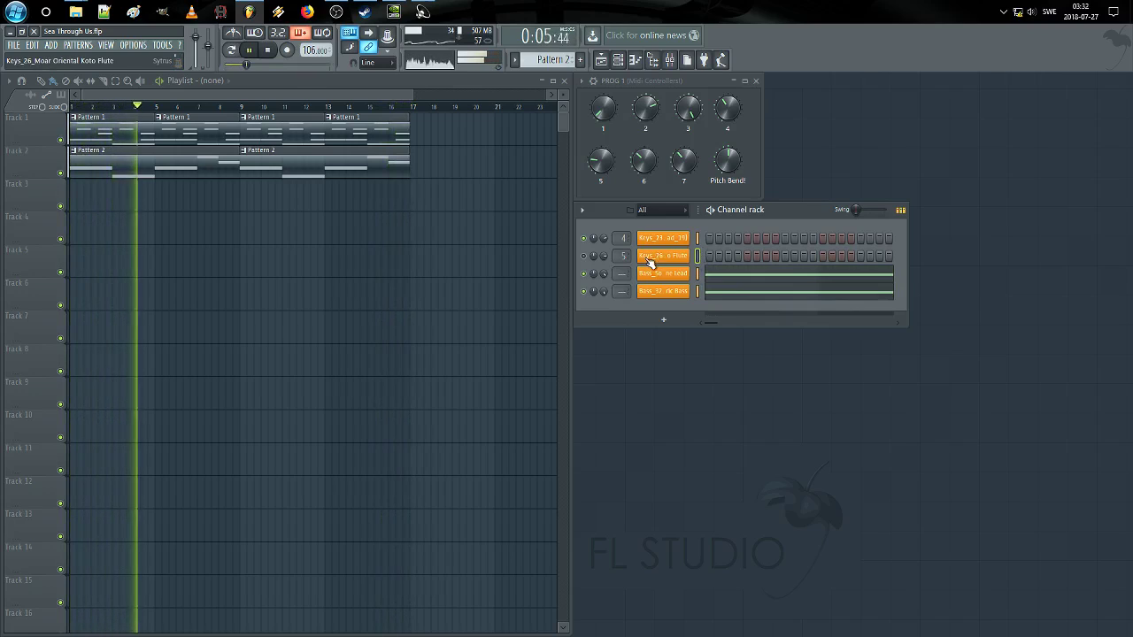
pyautogui.click(660, 256)
pyautogui.moveTo(596, 210); pyautogui.dragTo(719, 301)
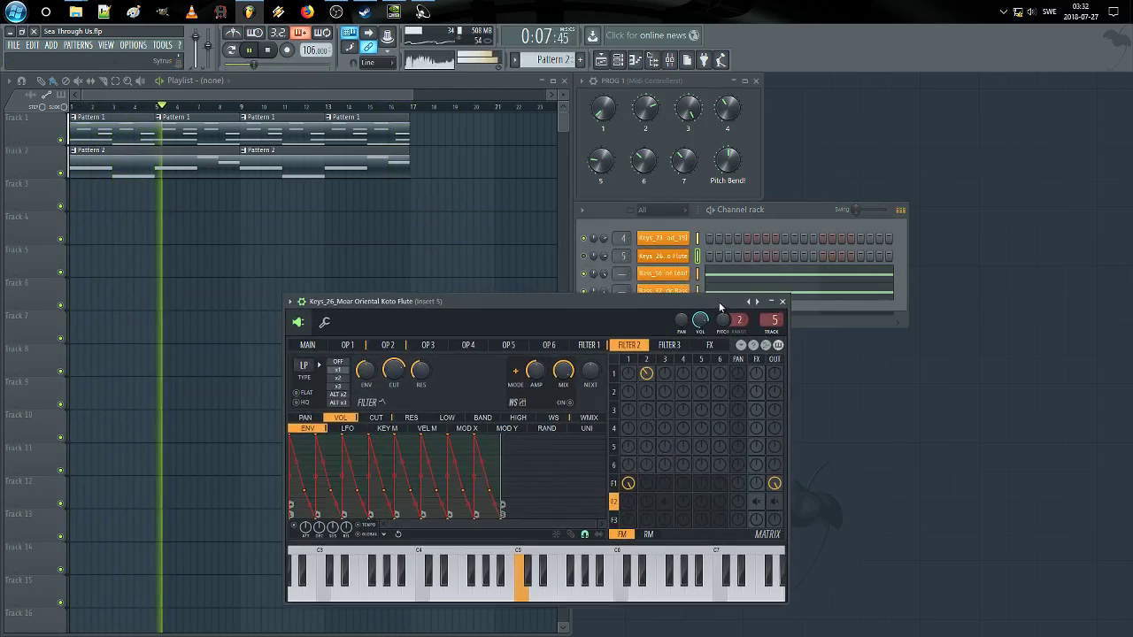
# Step: Shorten operator 2's volume envelope to a quick decay with low sustain and set its frequency ratio to 4.0000 x
pyautogui.click(378, 350)
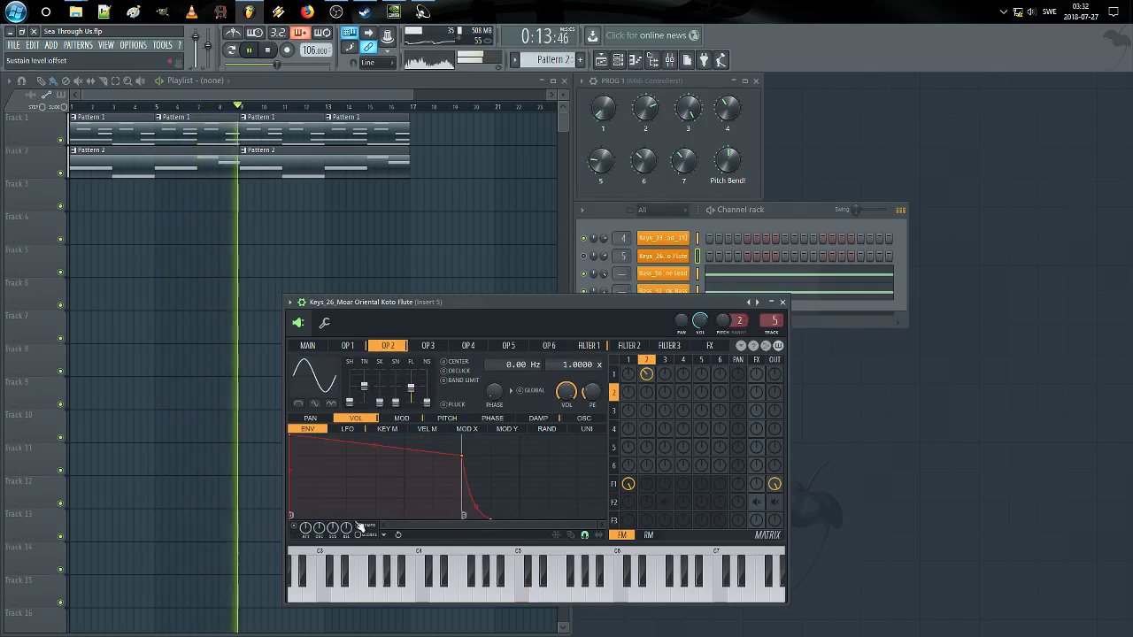
pyautogui.moveTo(462, 456); pyautogui.dragTo(317, 516)
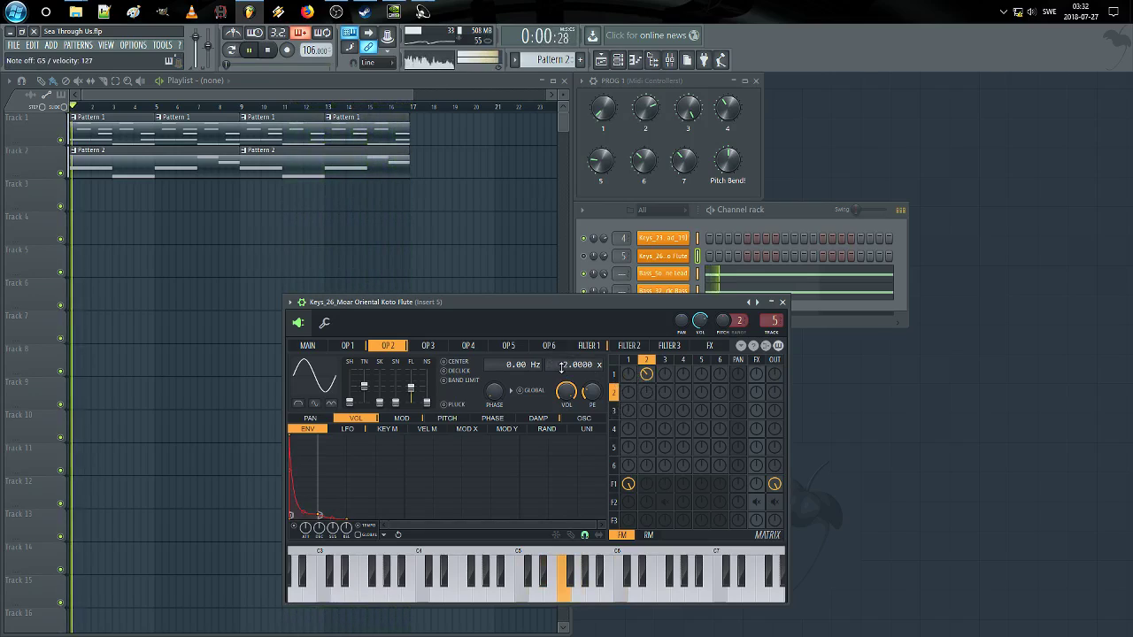
pyautogui.moveTo(561, 368); pyautogui.dragTo(561, 345)
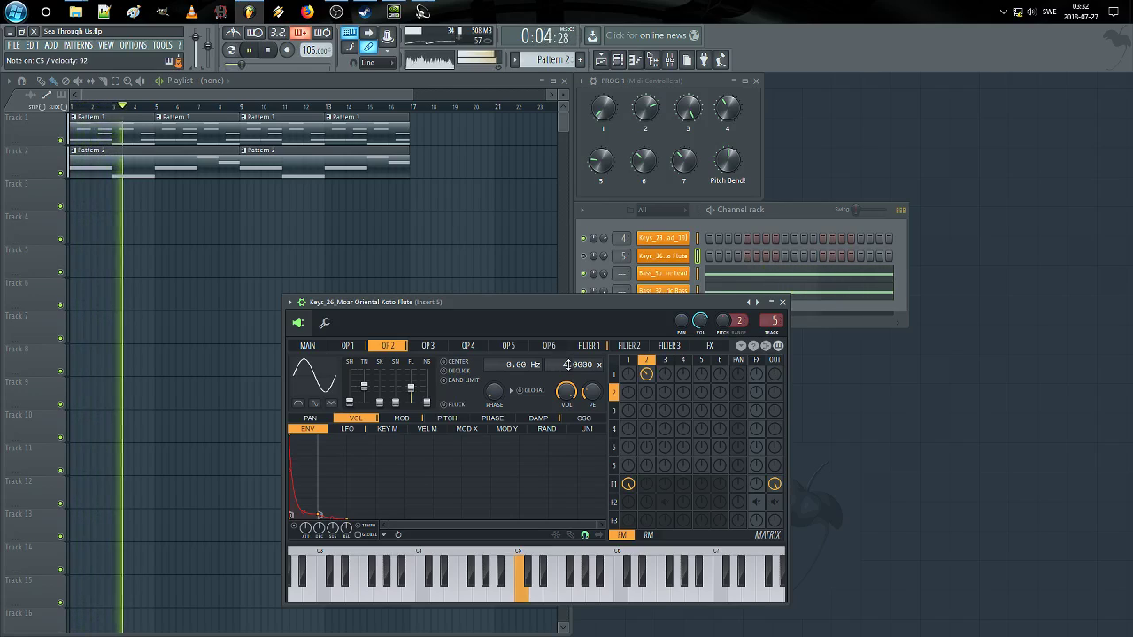
# Step: Try adjusting operator 1's frequency ratio, and lengthen operator 2's volume envelope decay with succeeding points sliding along
pyautogui.click(348, 345)
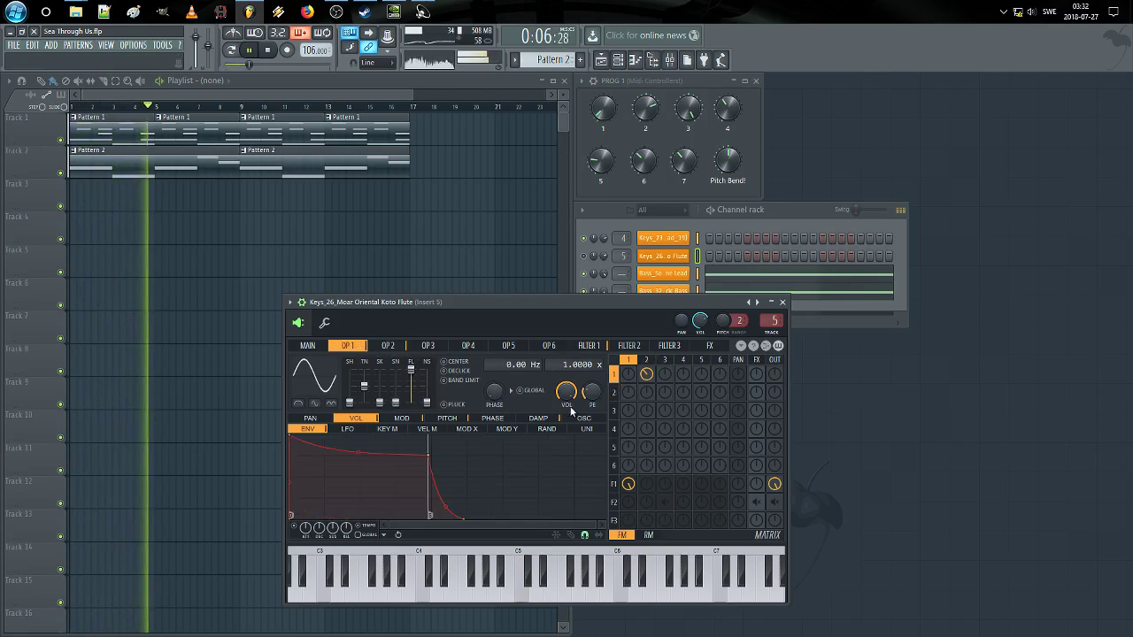
pyautogui.moveTo(560, 370); pyautogui.dragTo(561, 365)
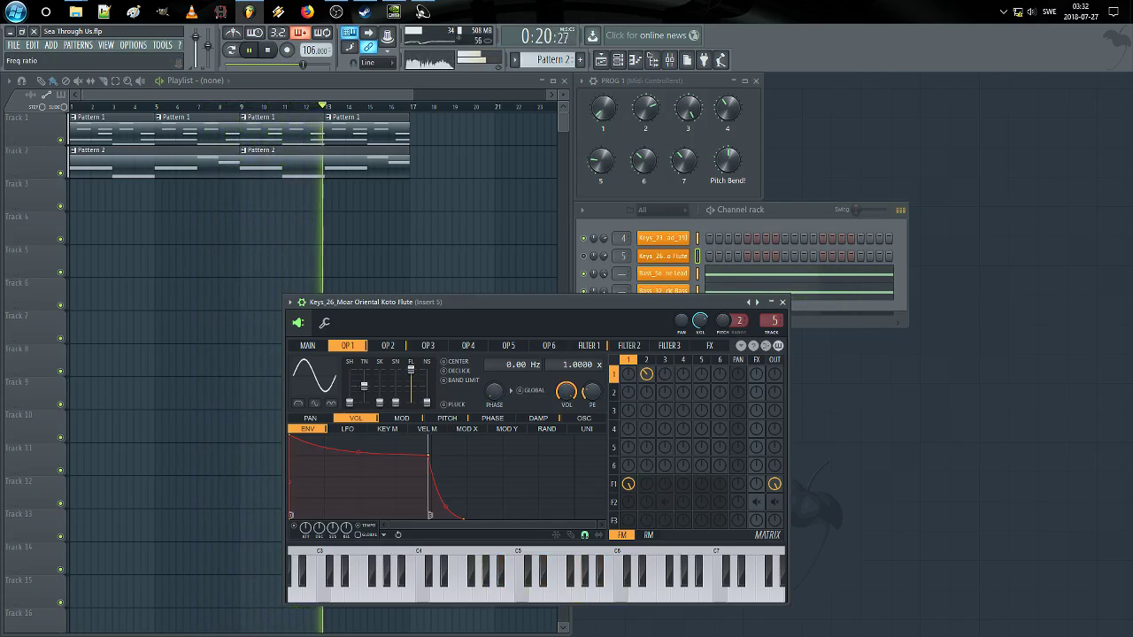
pyautogui.click(383, 347)
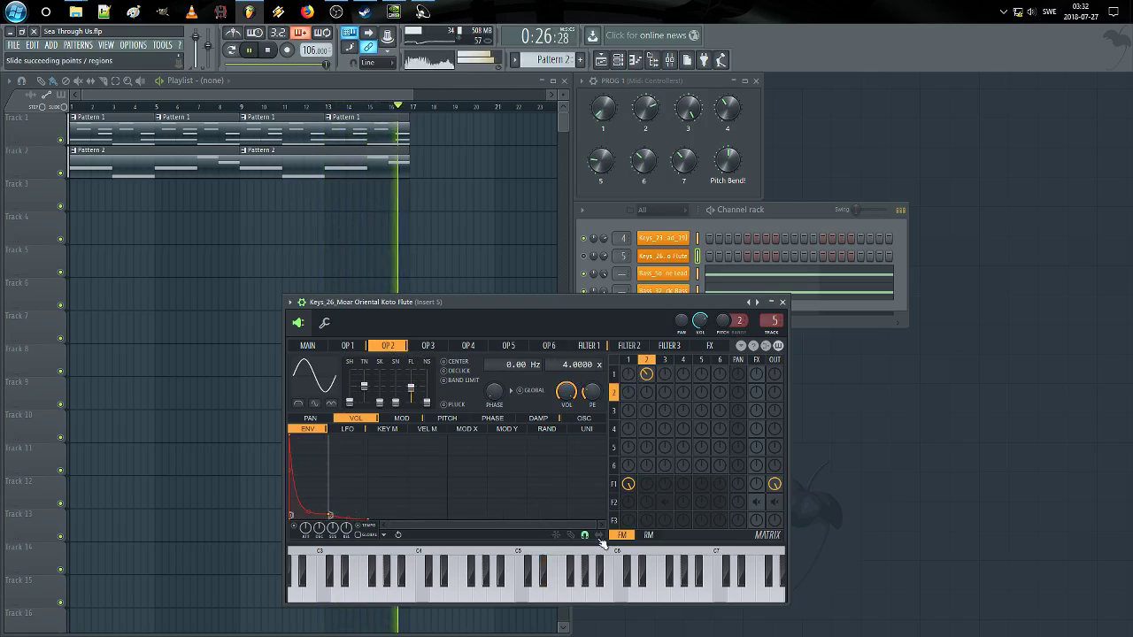
pyautogui.moveTo(331, 514); pyautogui.dragTo(449, 515)
pyautogui.moveTo(369, 511); pyautogui.dragTo(367, 503)
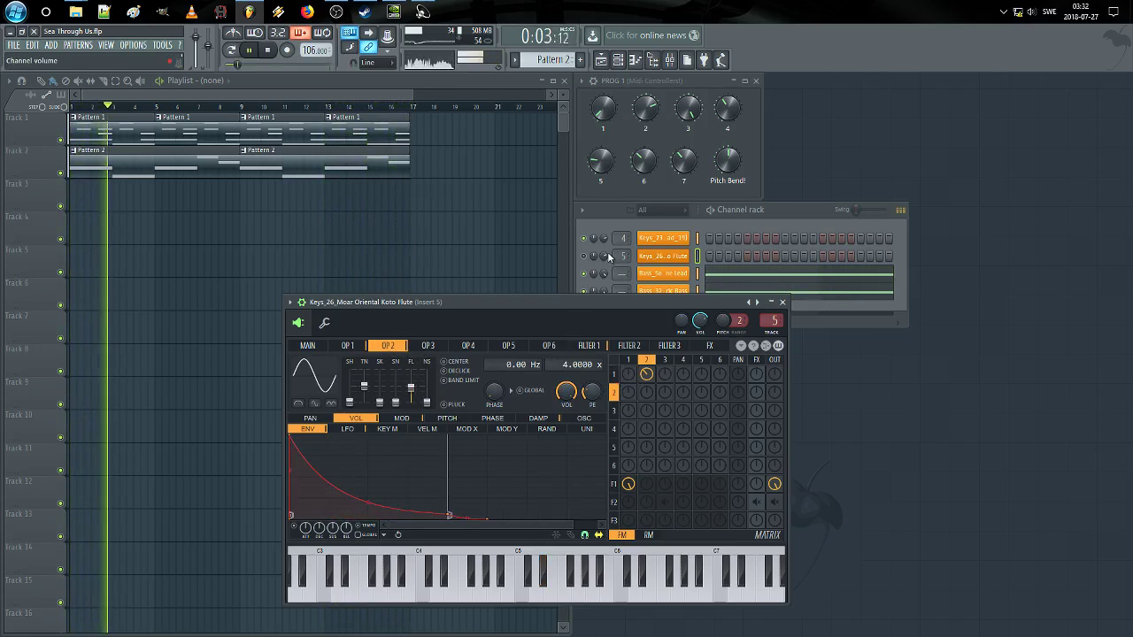
# Step: Adjust operator 3's level into filter 1 and operator 2's modulation of operator 1 in the Keys_23 pad, and close its window
pyautogui.click(672, 239)
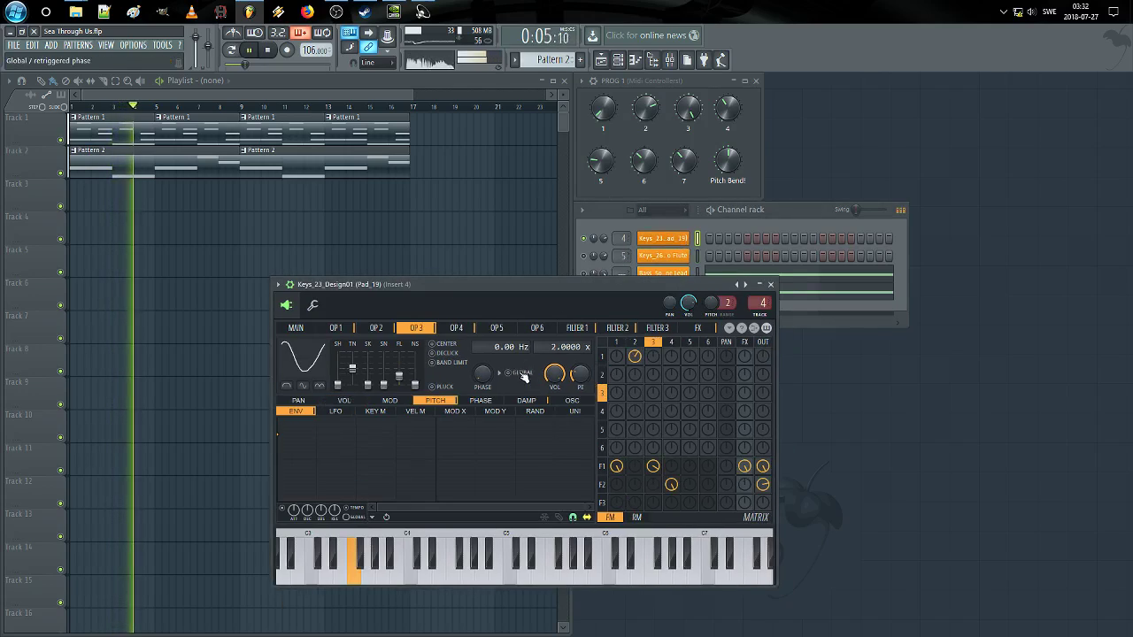
pyautogui.moveTo(653, 467); pyautogui.dragTo(653, 494)
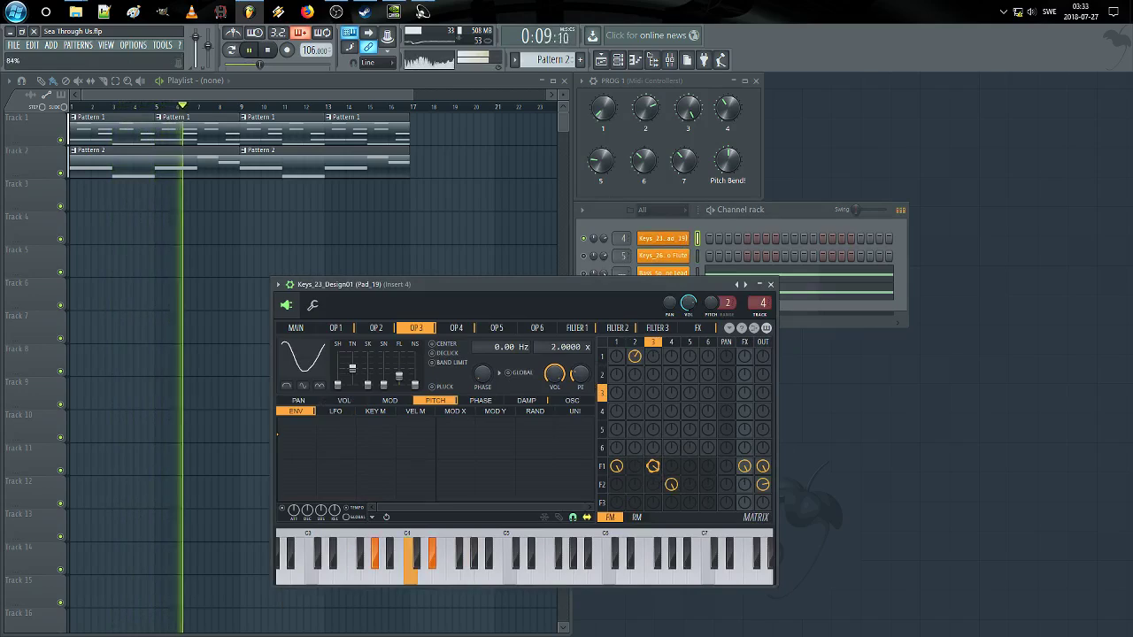
pyautogui.press('space')
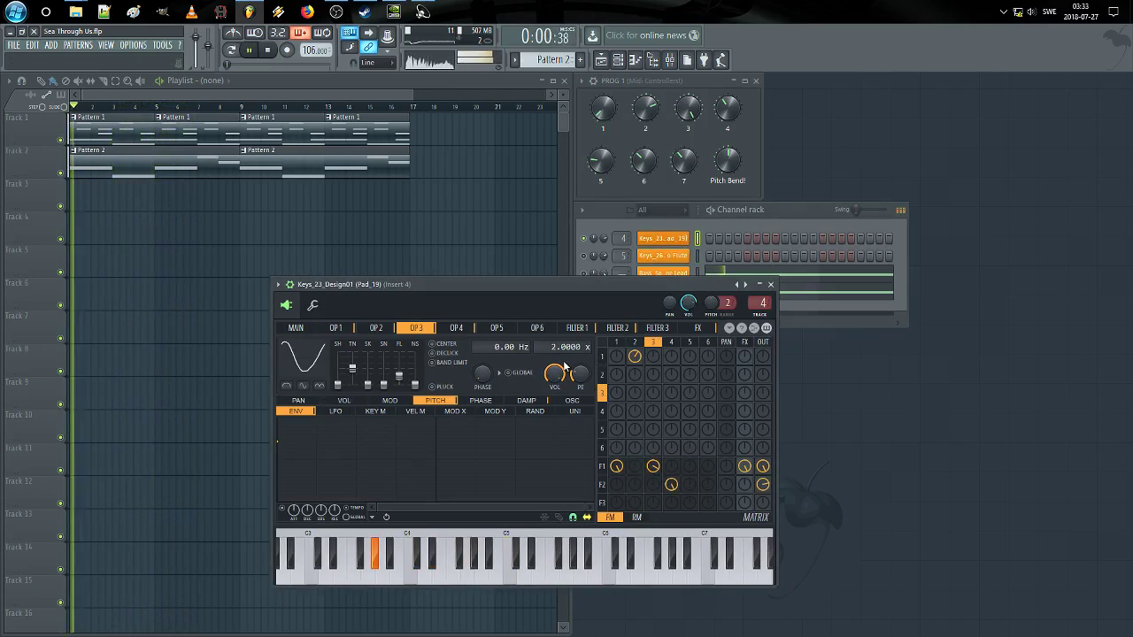
pyautogui.click(383, 328)
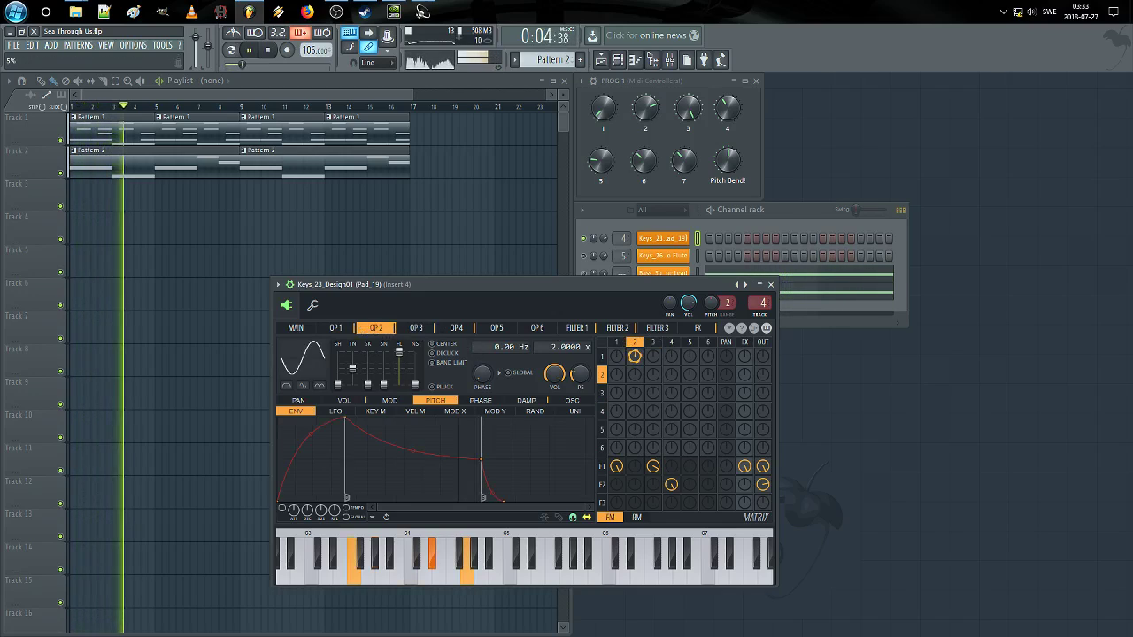
pyautogui.click(770, 284)
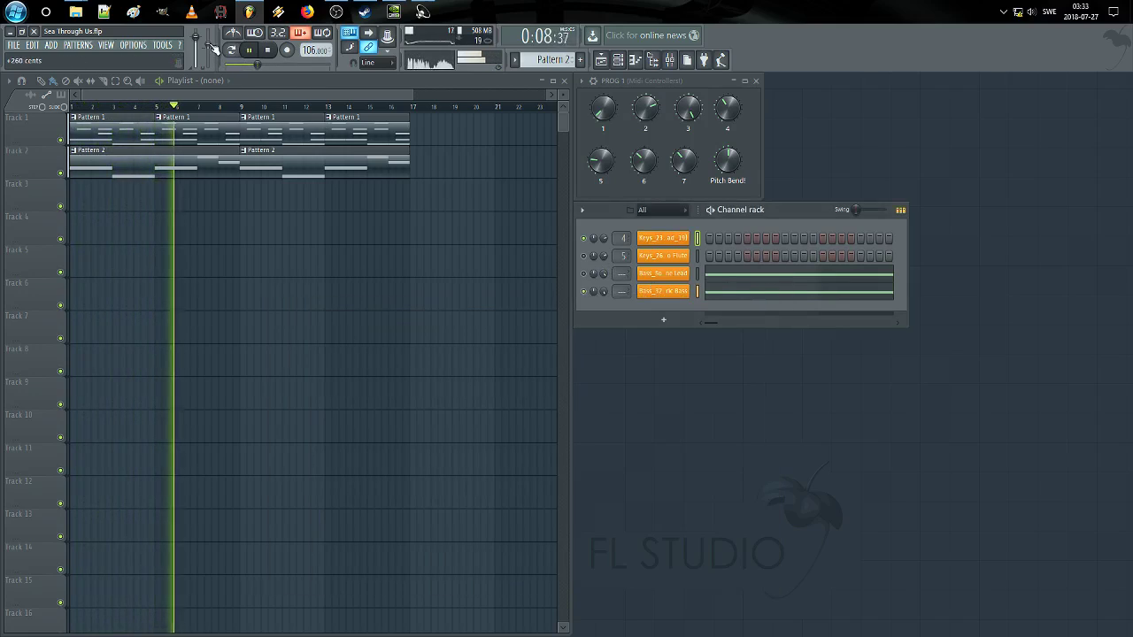
# Step: Open the Bass_Soft Drone Lead instrument and show operator 1's volume envelope
pyautogui.click(658, 278)
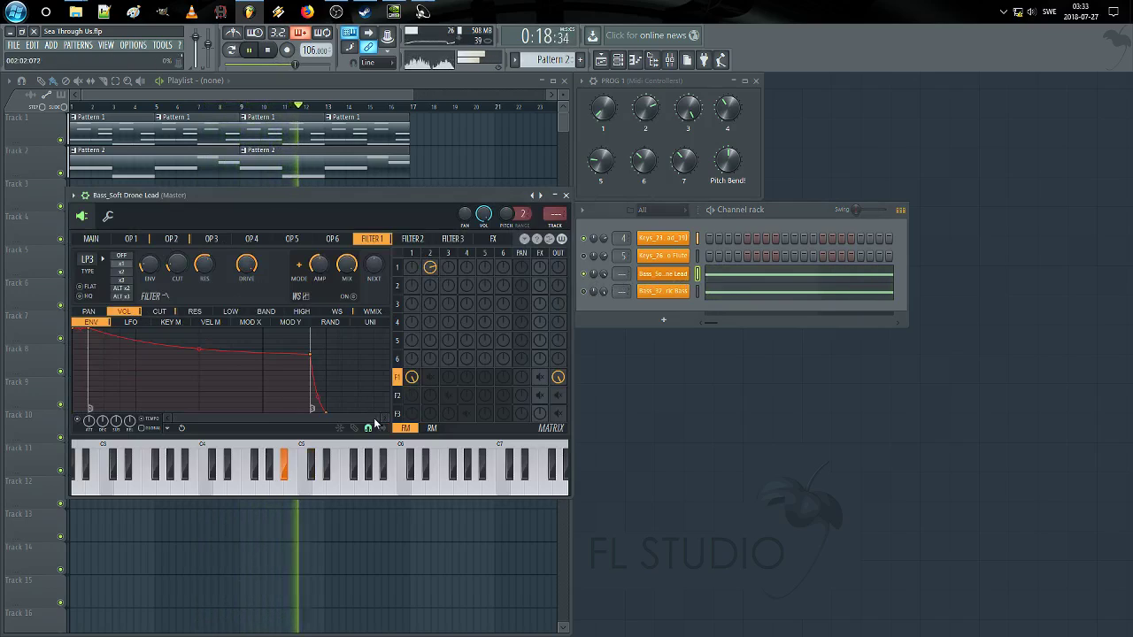
pyautogui.click(135, 239)
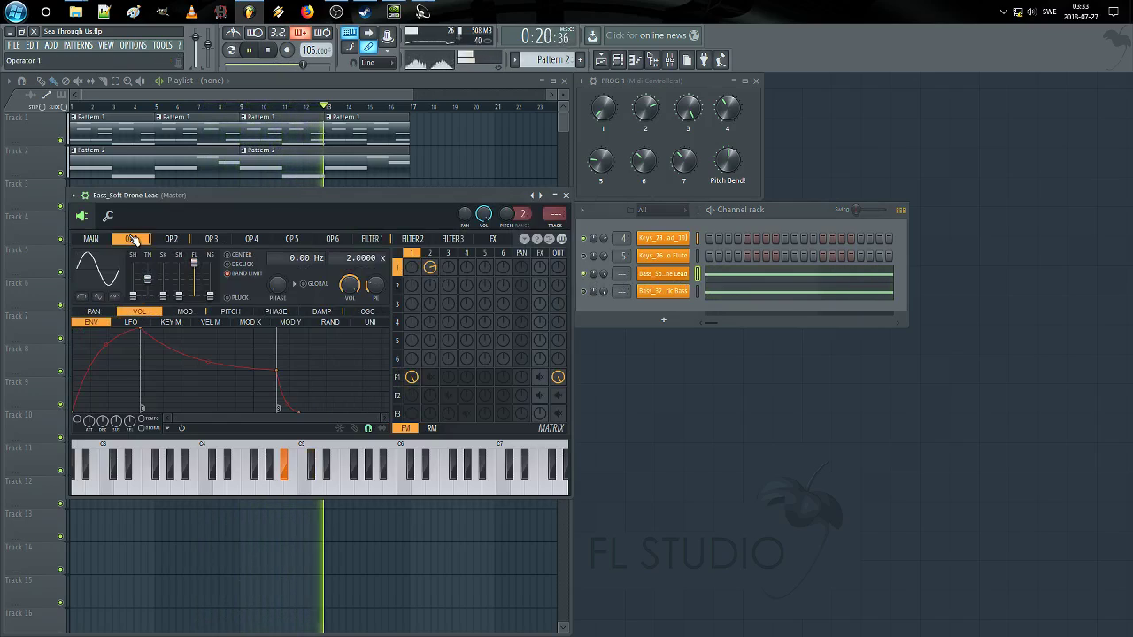
pyautogui.click(168, 430)
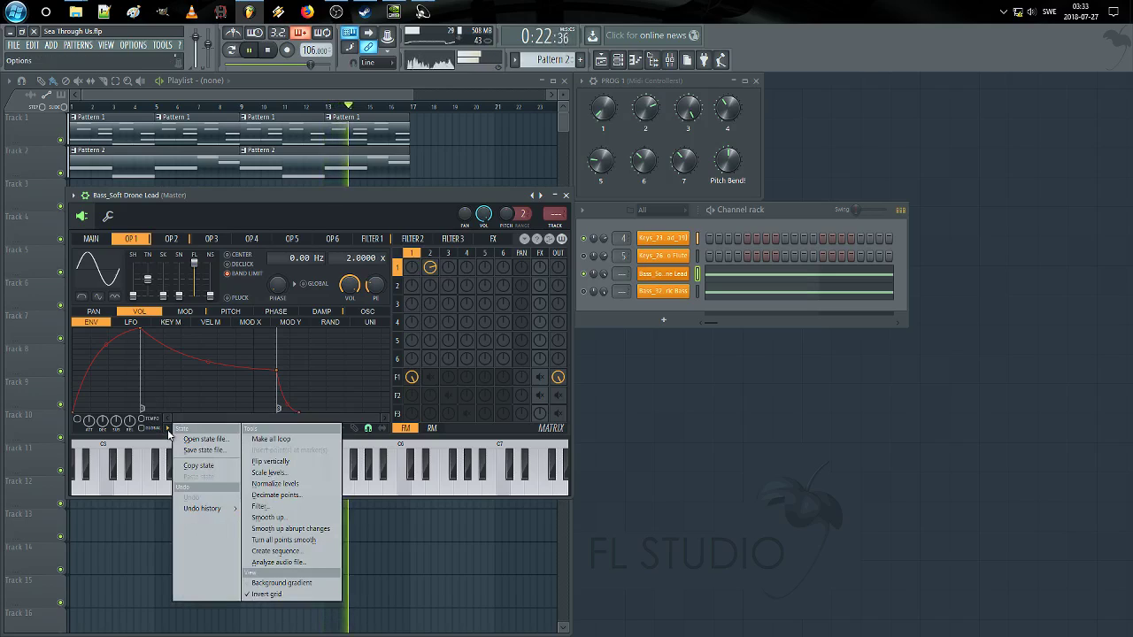
pyautogui.click(288, 550)
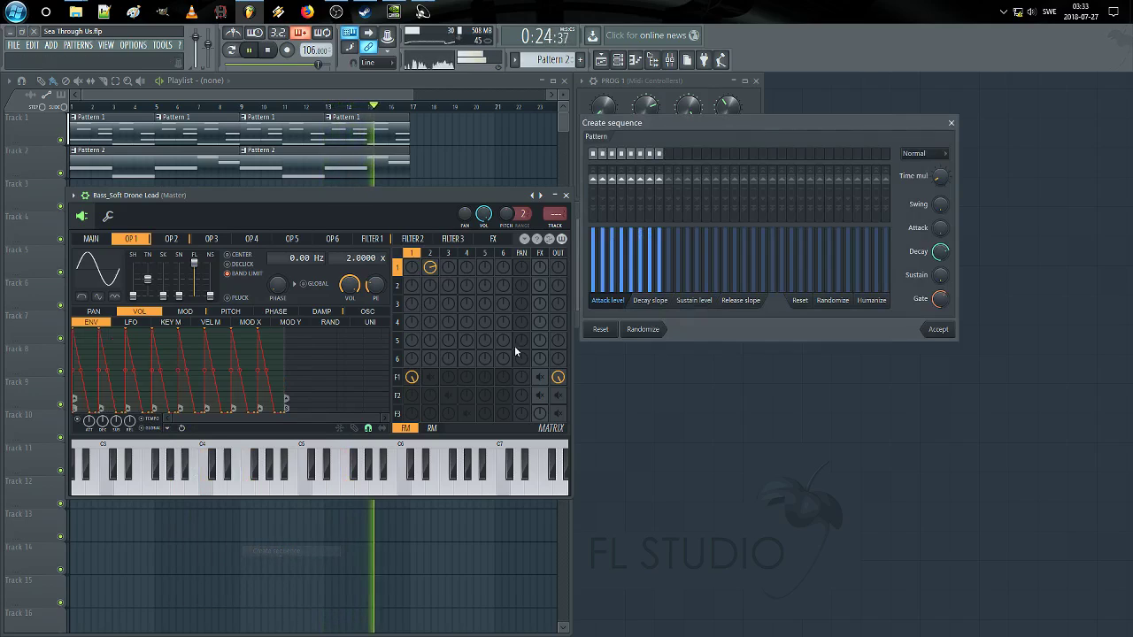
pyautogui.click(951, 122)
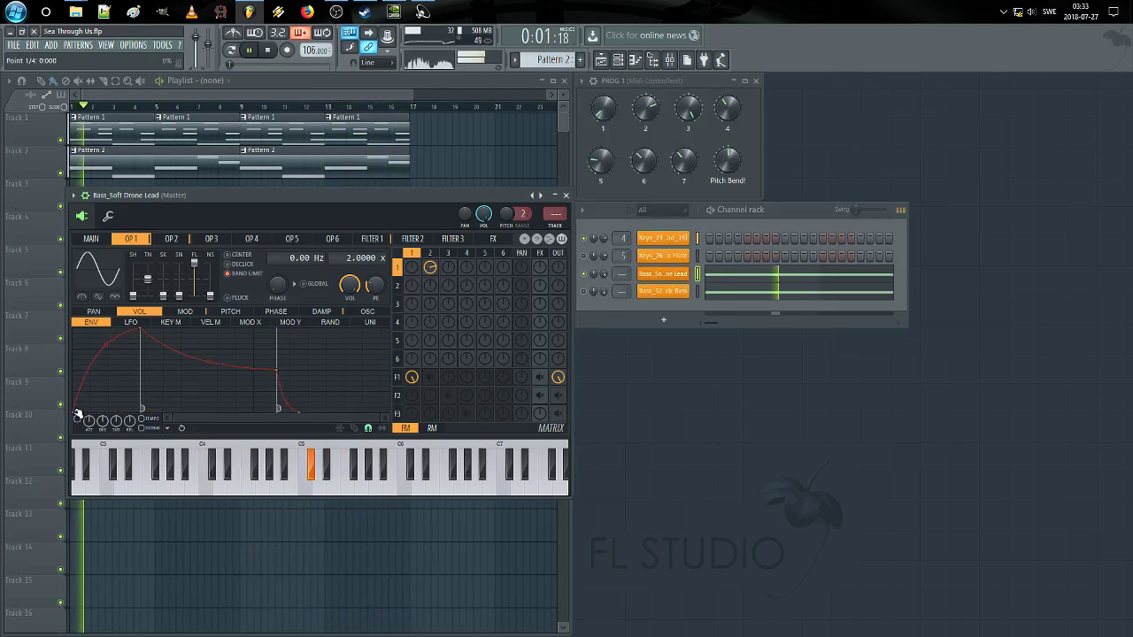
# Step: Enable operator 1's volume envelope with tempo-based time, instant attack, a decay to zero and no separate release point
pyautogui.moveTo(142, 331); pyautogui.dragTo(33, 316)
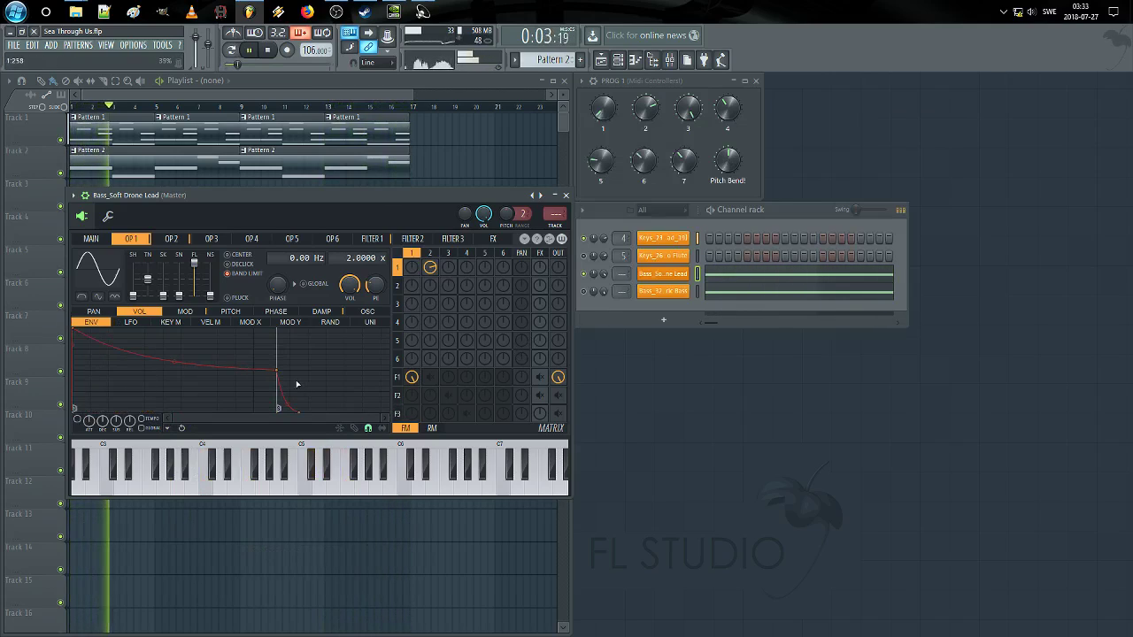
pyautogui.moveTo(278, 372); pyautogui.dragTo(124, 405)
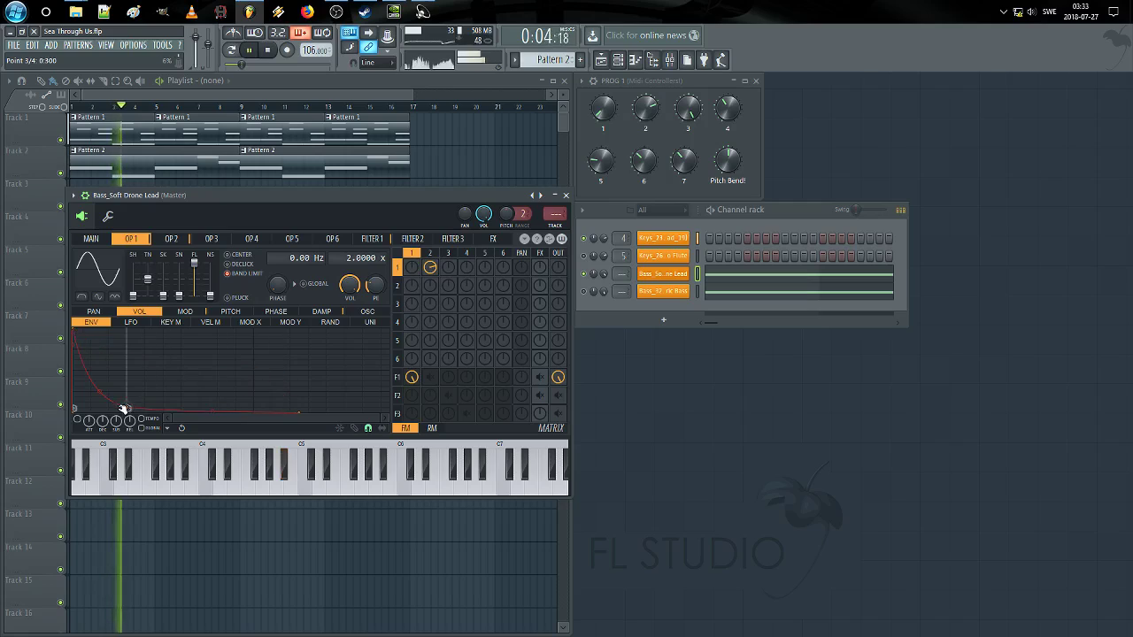
pyautogui.rightClick(309, 419)
pyautogui.click(369, 432)
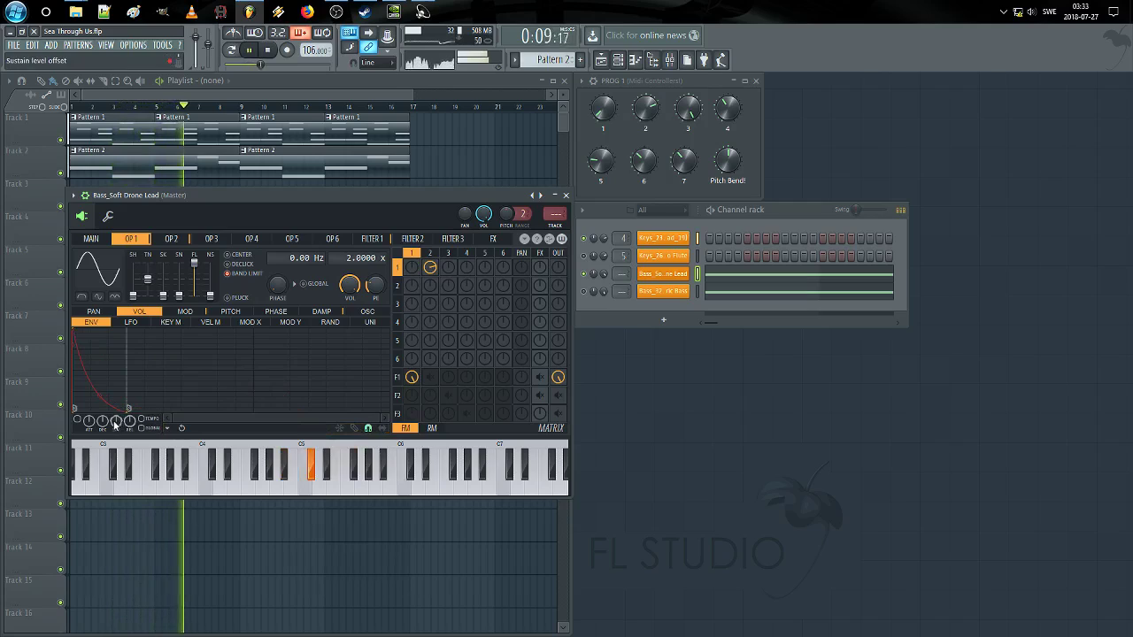
pyautogui.moveTo(127, 416); pyautogui.dragTo(163, 411)
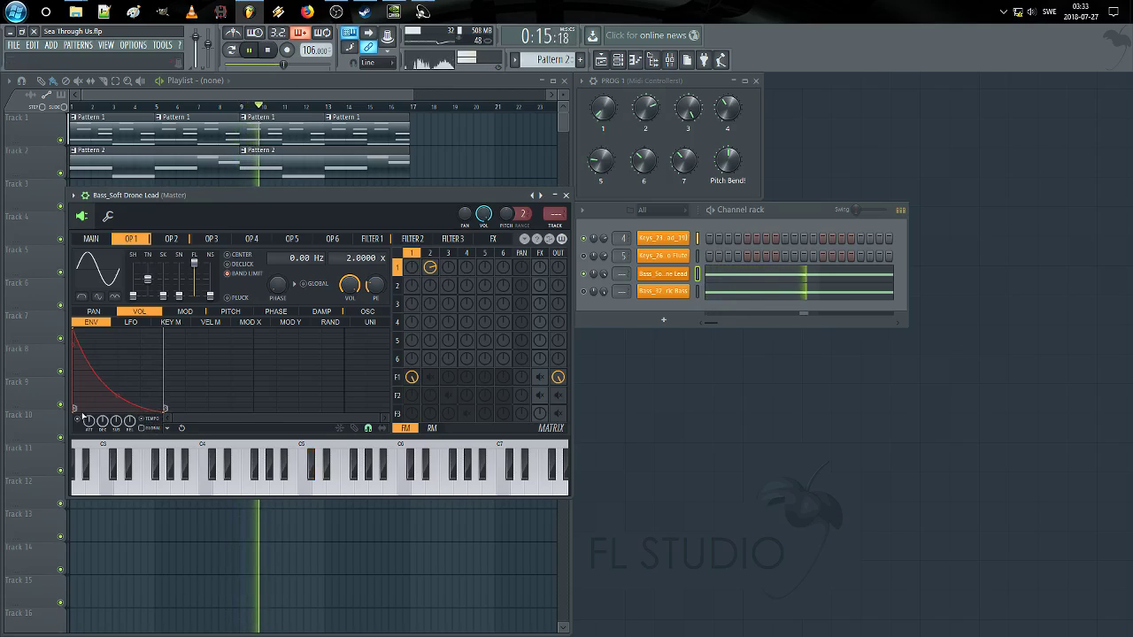
# Step: Loop operator 1's volume envelope from its first point and adjust the loop length while auditioning the song
pyautogui.rightClick(75, 410)
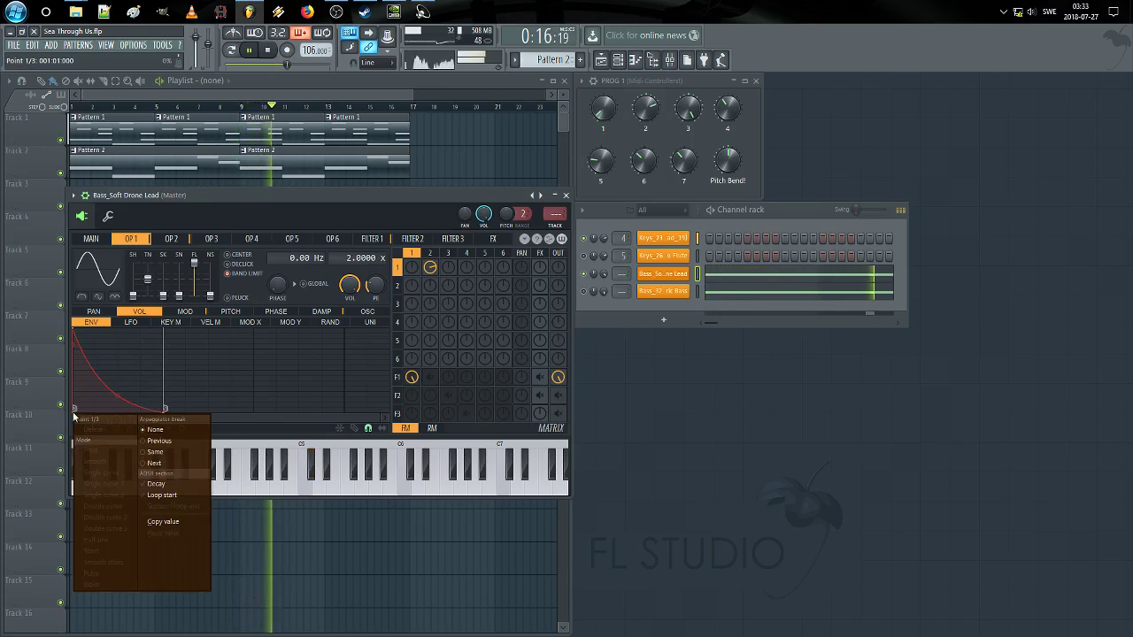
pyautogui.click(162, 484)
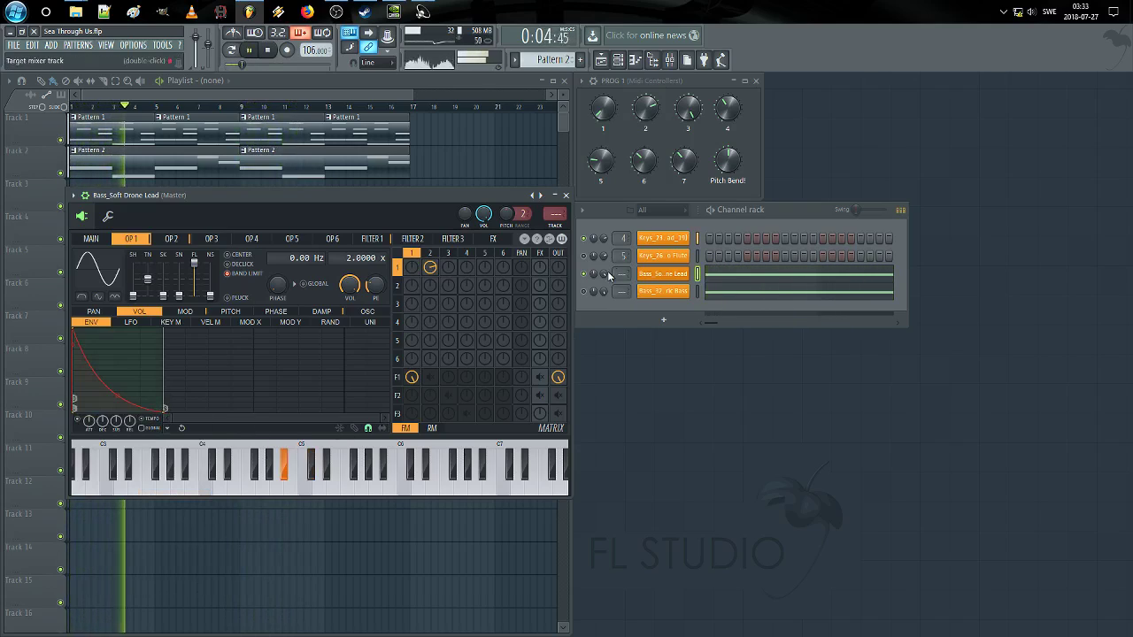
pyautogui.moveTo(165, 409); pyautogui.dragTo(257, 412)
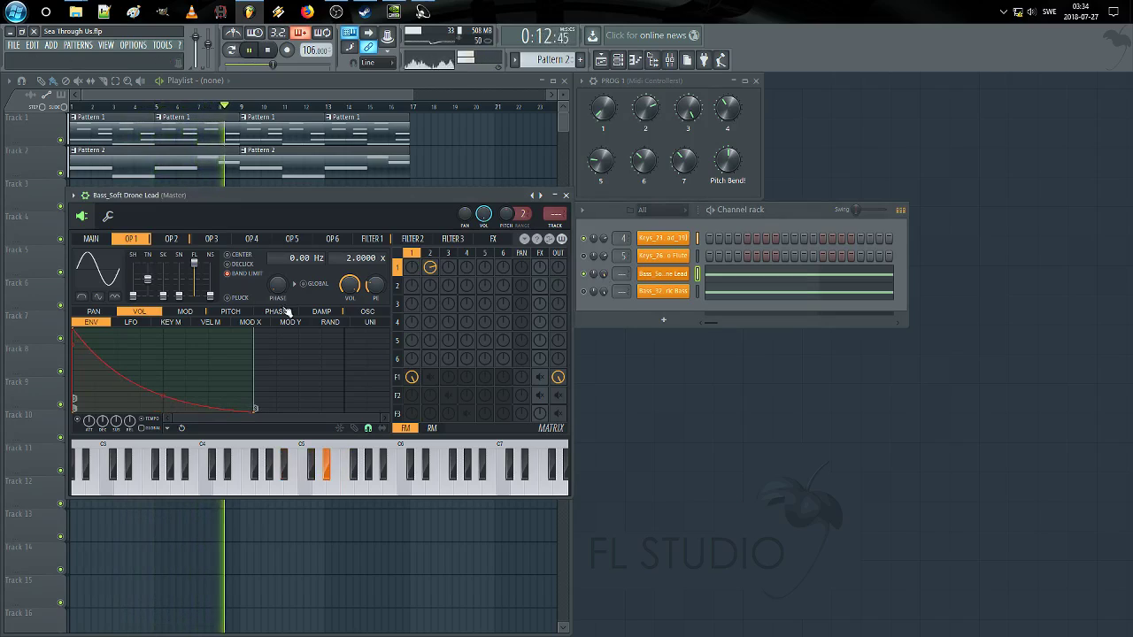
pyautogui.click(108, 239)
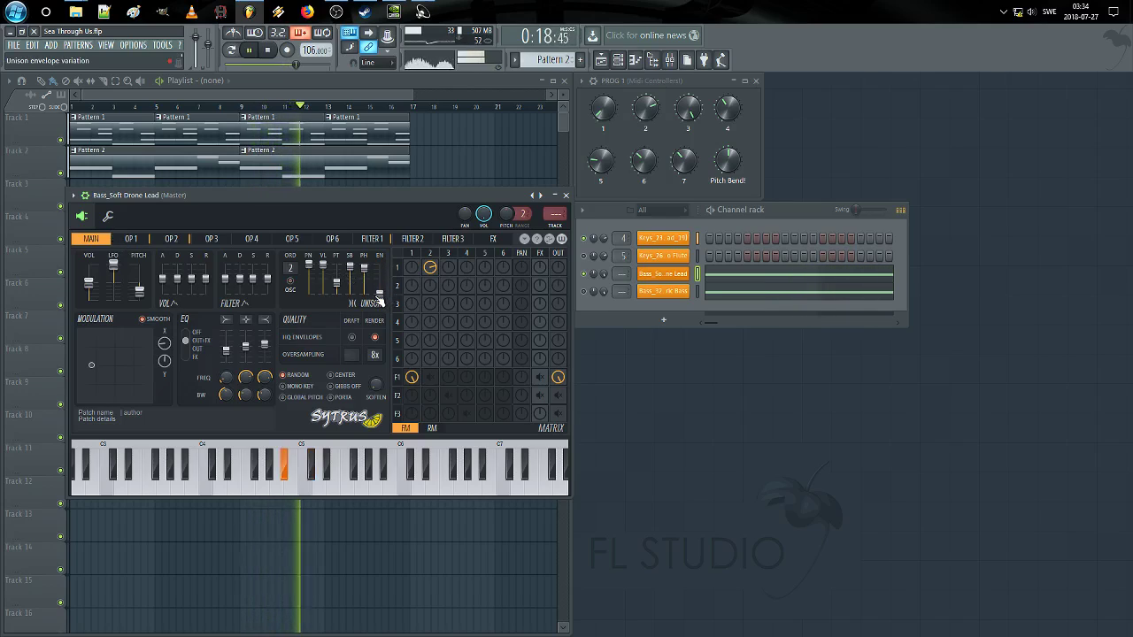
pyautogui.click(131, 239)
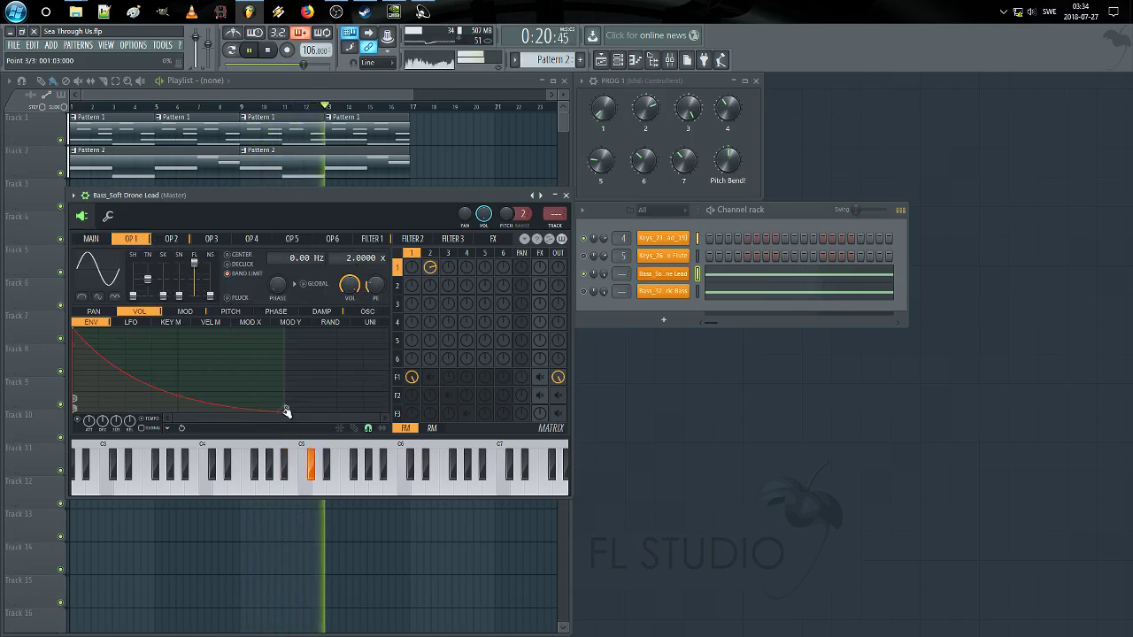
pyautogui.press('space')
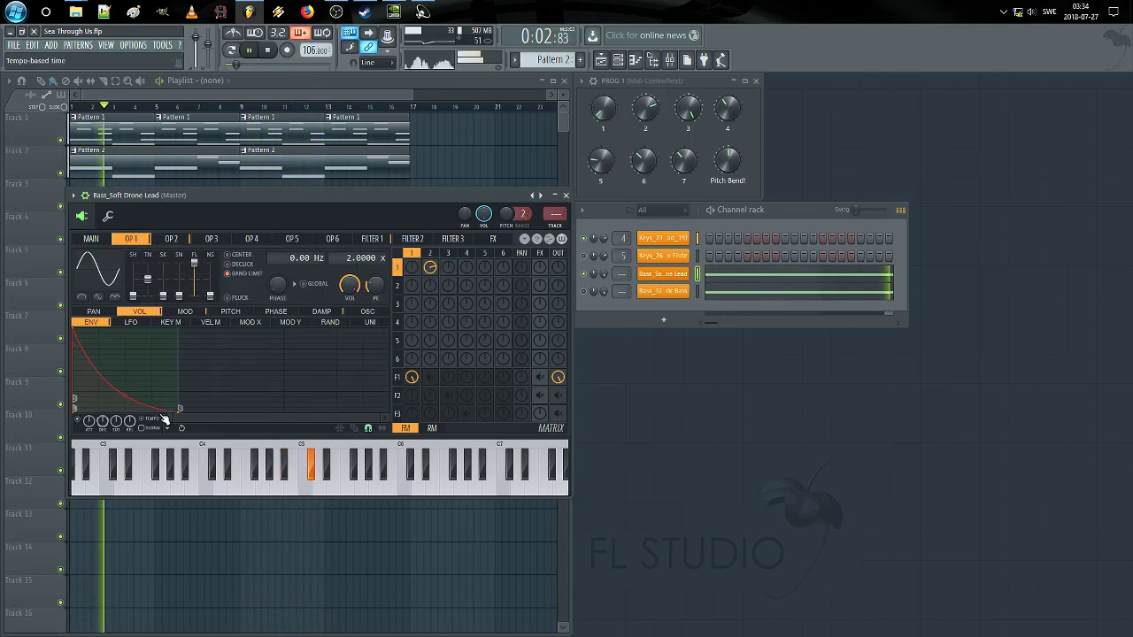
pyautogui.press('space')
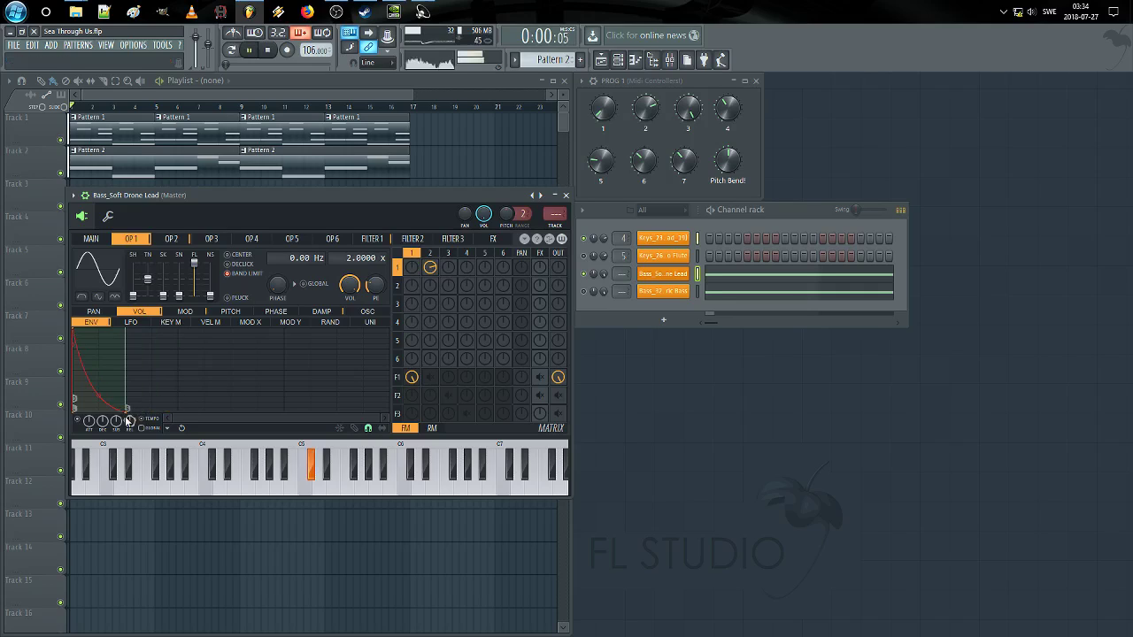
# Step: Try the unison envelope variation at 45% and 24%, and return it to 0%
pyautogui.click(94, 239)
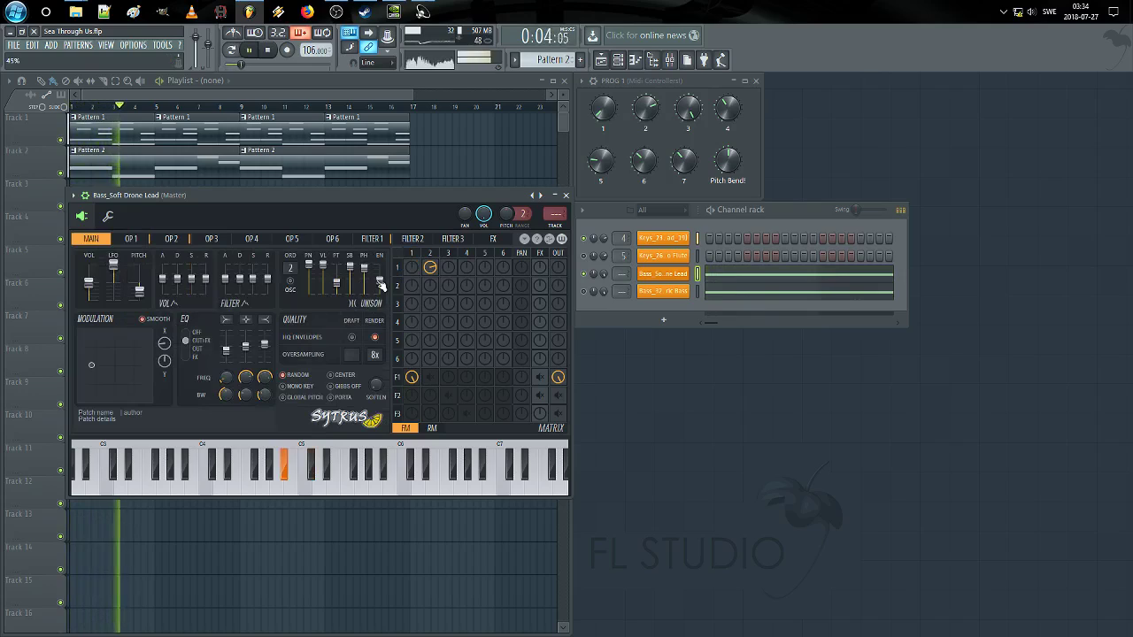
pyautogui.moveTo(382, 285); pyautogui.dragTo(381, 298)
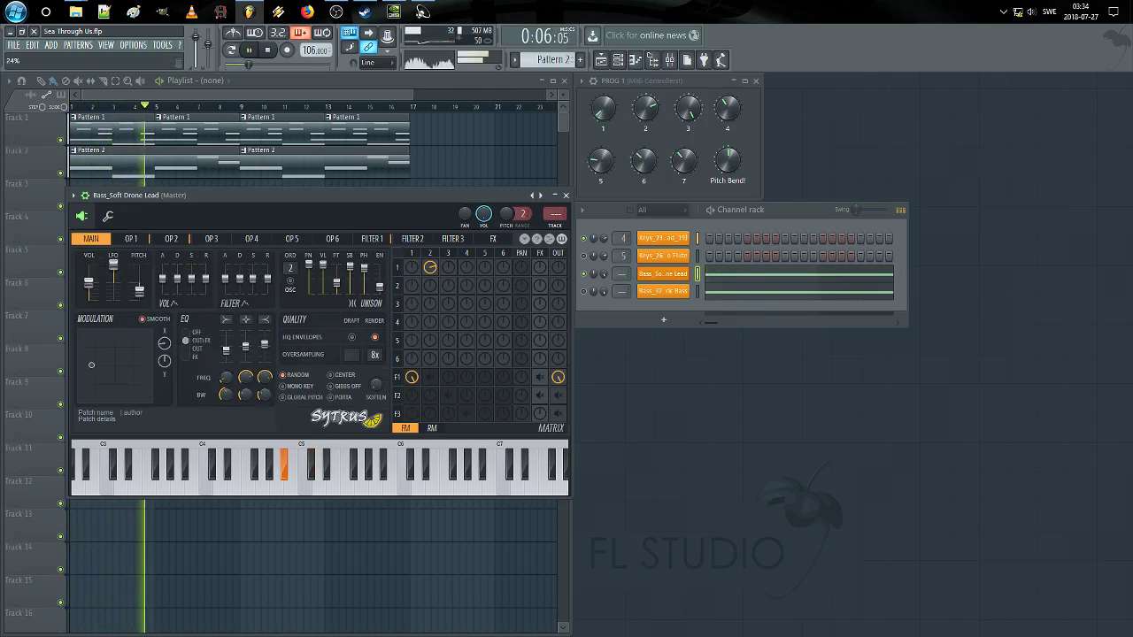
pyautogui.rightClick(380, 294)
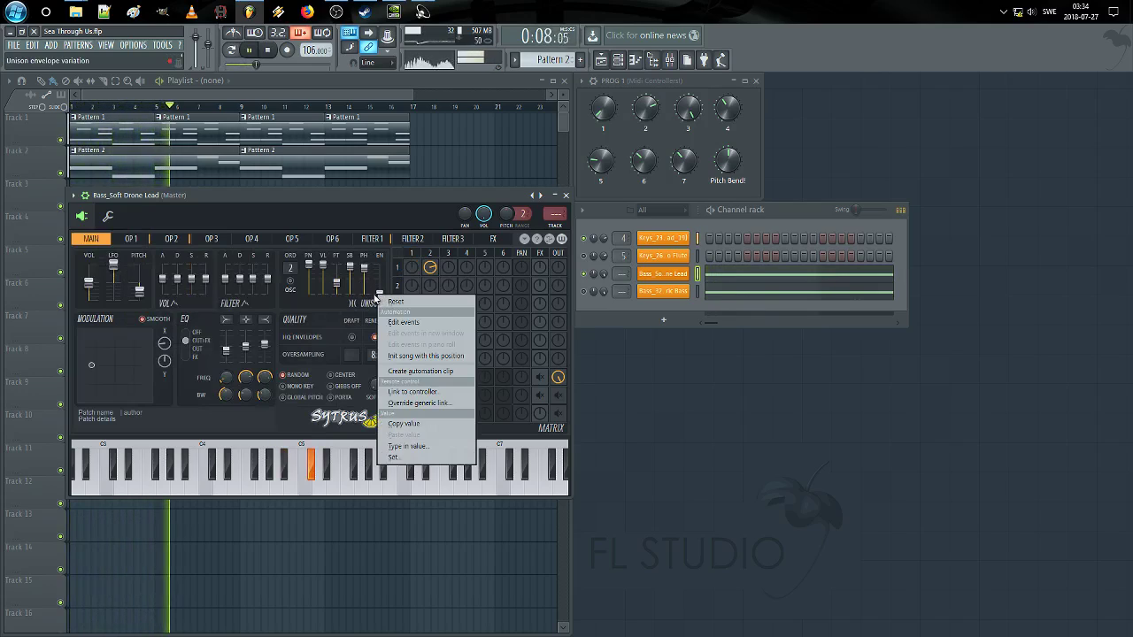
pyautogui.click(380, 294)
pyautogui.moveTo(381, 295)
pyautogui.mouseDown()
pyautogui.moveTo(384, 276)
pyautogui.moveTo(384, 303)
pyautogui.mouseUp()
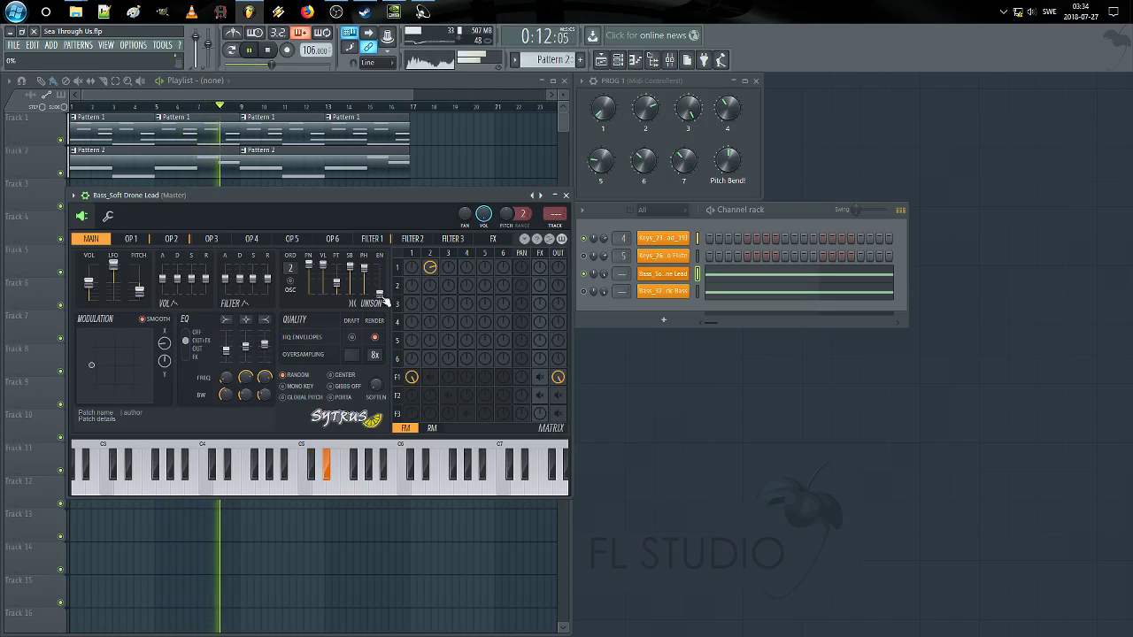
# Step: Set the unison order to 3 and lower the unison sub level to its minimum
pyautogui.moveTo(291, 270); pyautogui.dragTo(295, 265)
pyautogui.press('space')
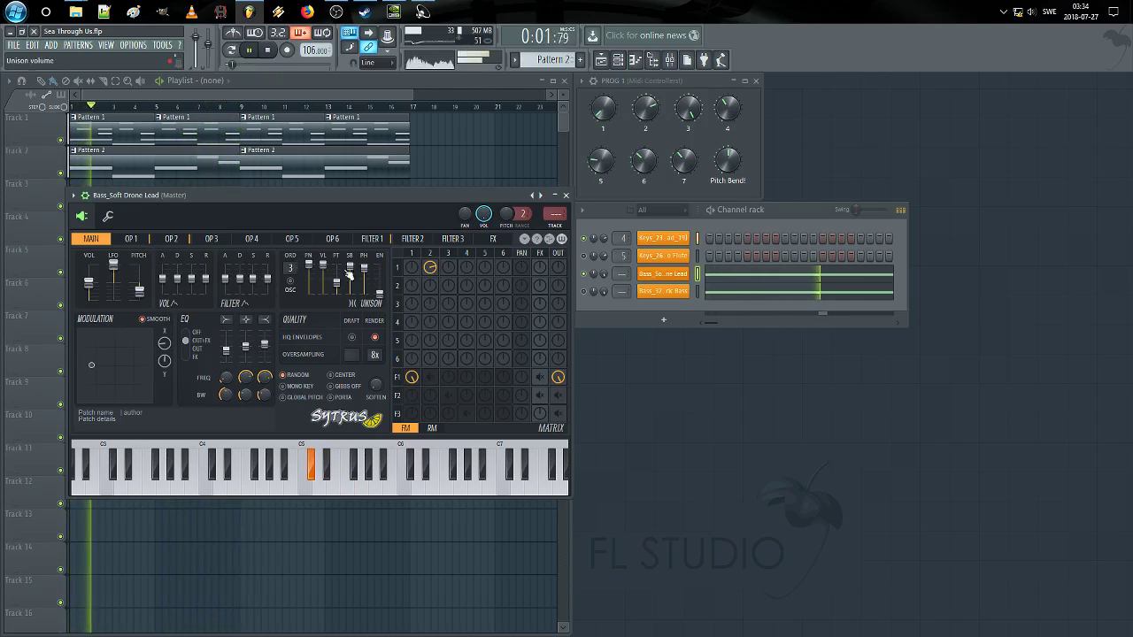
pyautogui.moveTo(350, 280); pyautogui.dragTo(355, 294)
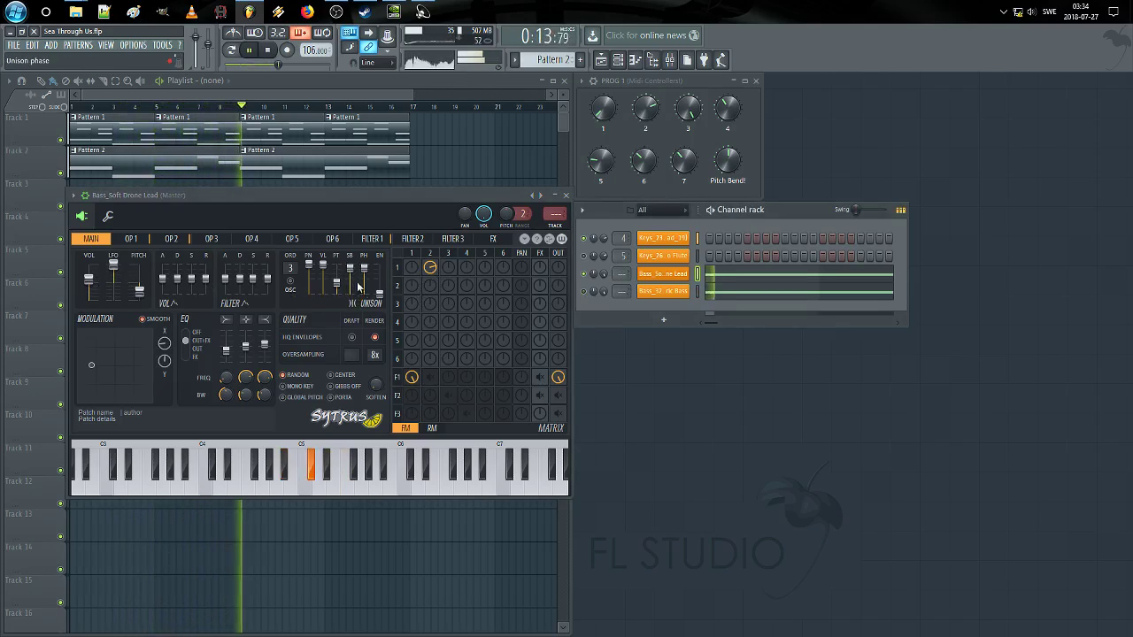
pyautogui.moveTo(350, 269); pyautogui.dragTo(354, 296)
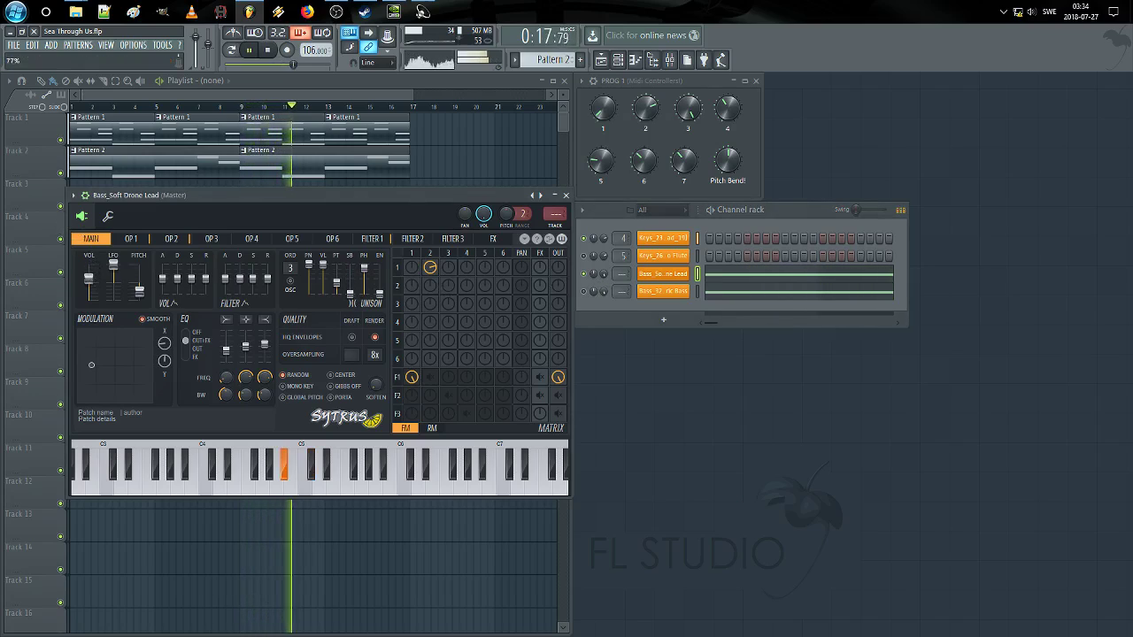
# Step: Adjust filter 1's cutoff during playback, trying 27% and 50%, and show its cutoff envelope
pyautogui.click(372, 238)
pyautogui.moveTo(177, 264); pyautogui.dragTo(177, 268)
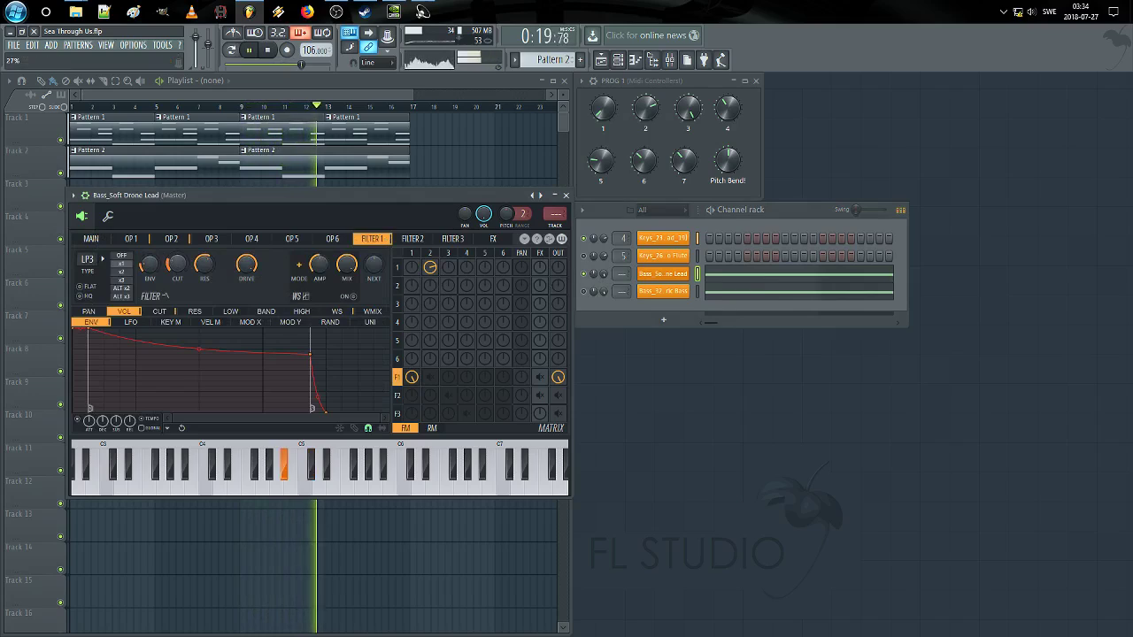
pyautogui.click(160, 311)
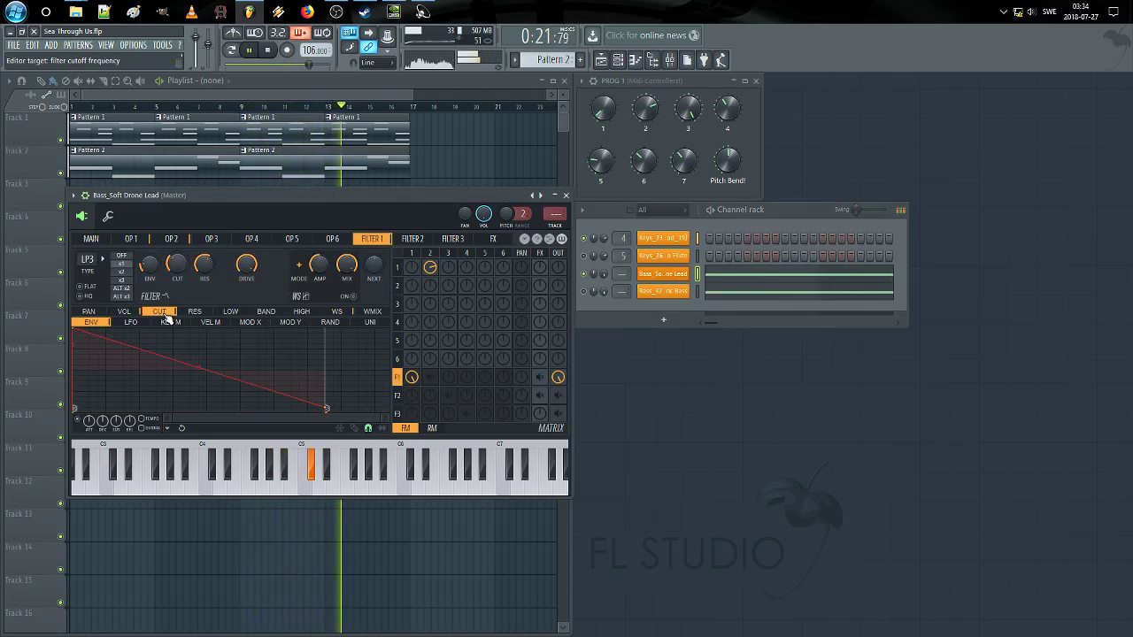
pyautogui.moveTo(177, 264); pyautogui.dragTo(177, 262)
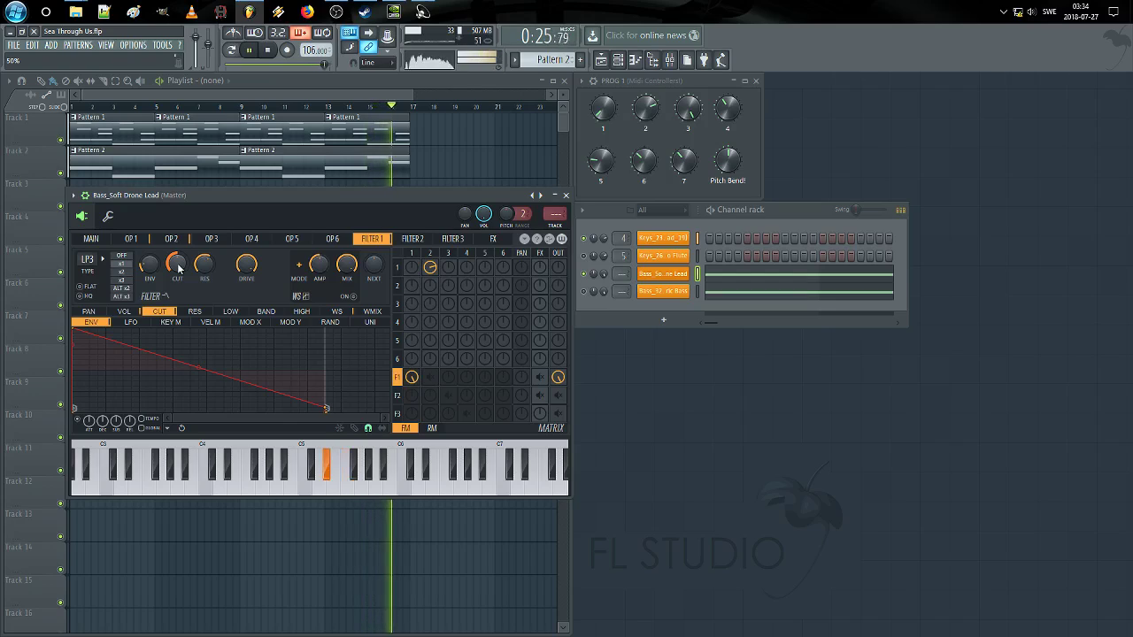
# Step: Make operator 1's looping volume envelope global and restart playback
pyautogui.click(169, 239)
pyautogui.press('space')
pyautogui.click(142, 240)
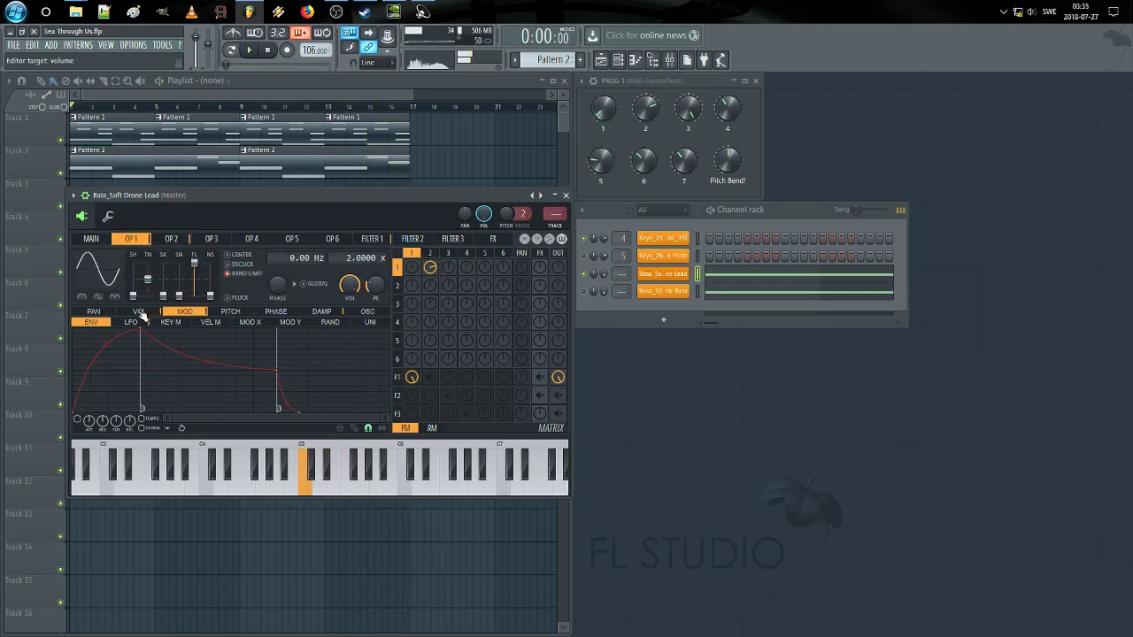
pyautogui.click(139, 311)
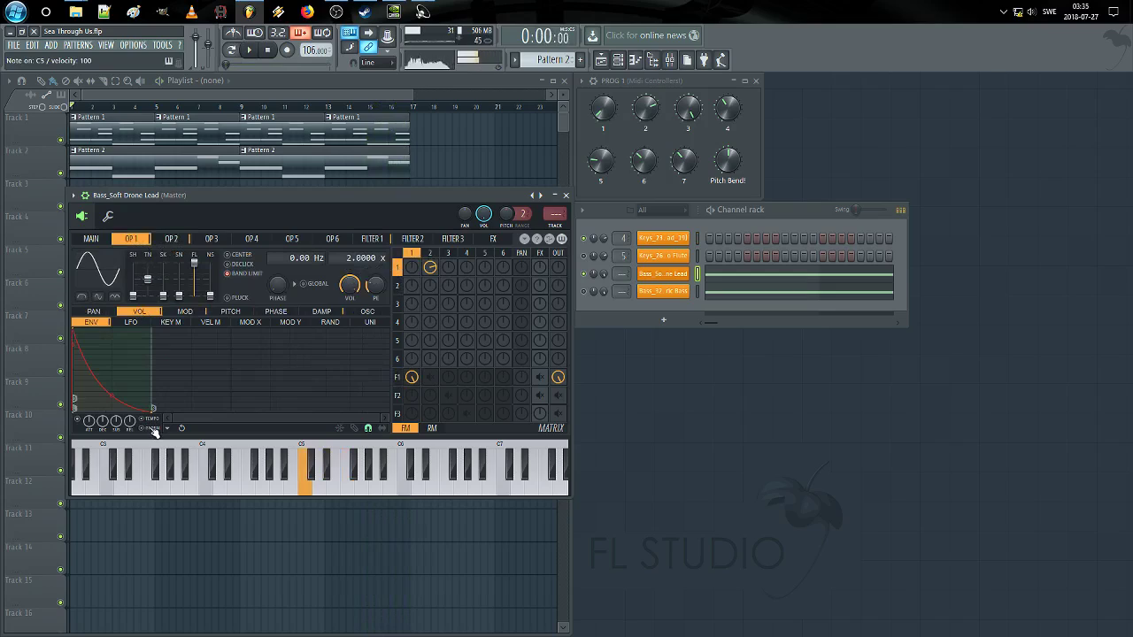
pyautogui.press('space')
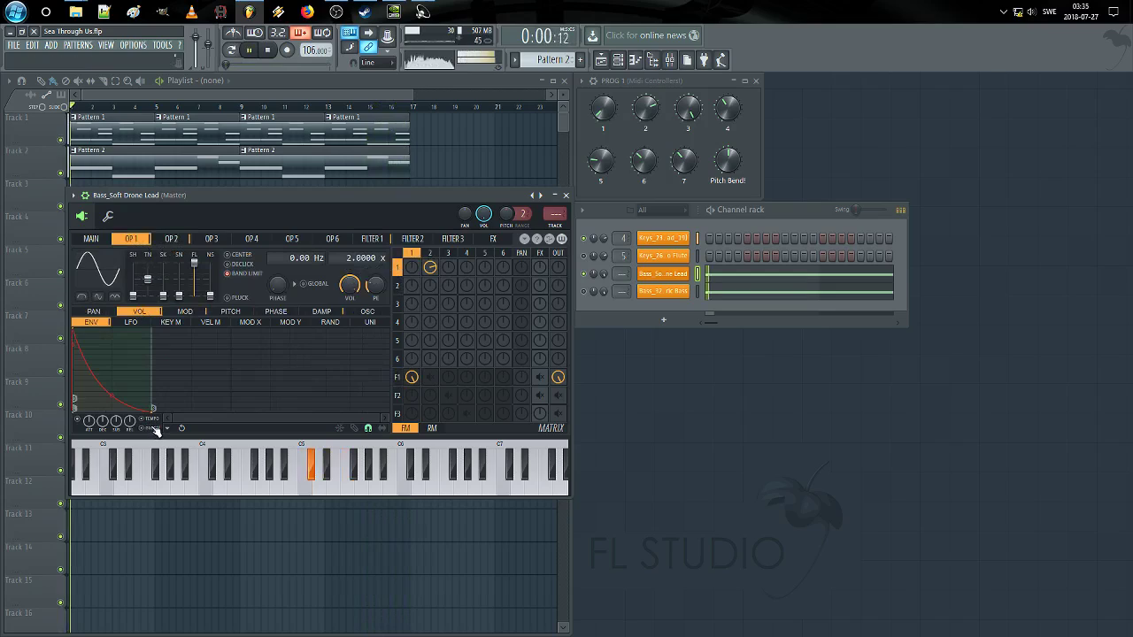
# Step: Copy operator 1's volume envelope state, disable that envelope, and paste the state into filter 1's volume envelope
pyautogui.click(374, 241)
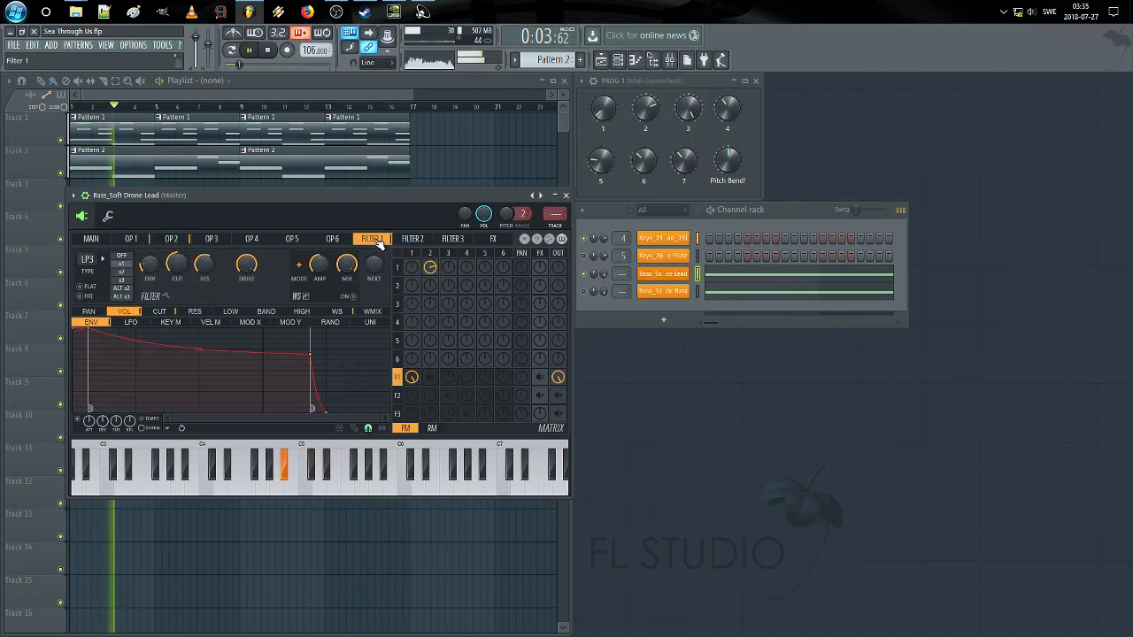
pyautogui.click(132, 240)
pyautogui.click(166, 428)
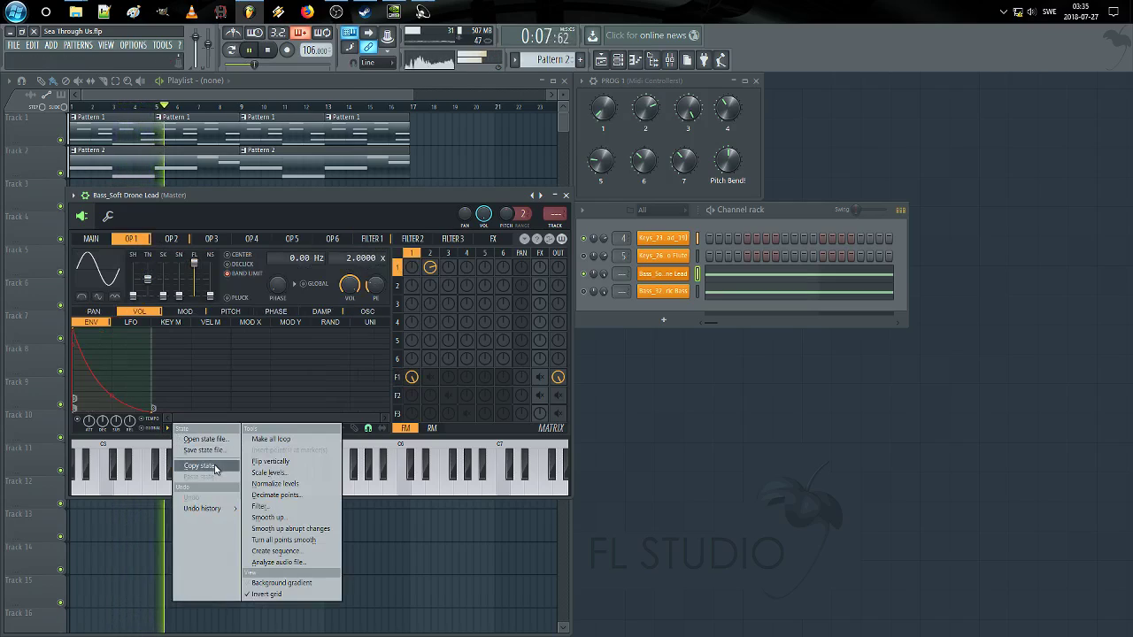
pyautogui.click(214, 467)
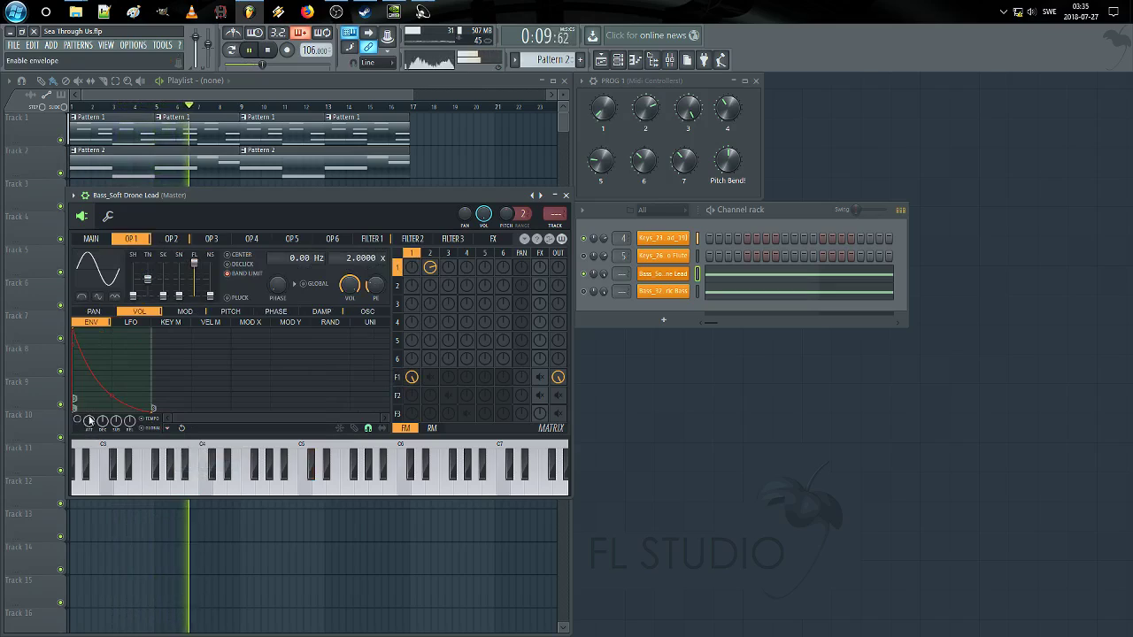
pyautogui.click(372, 239)
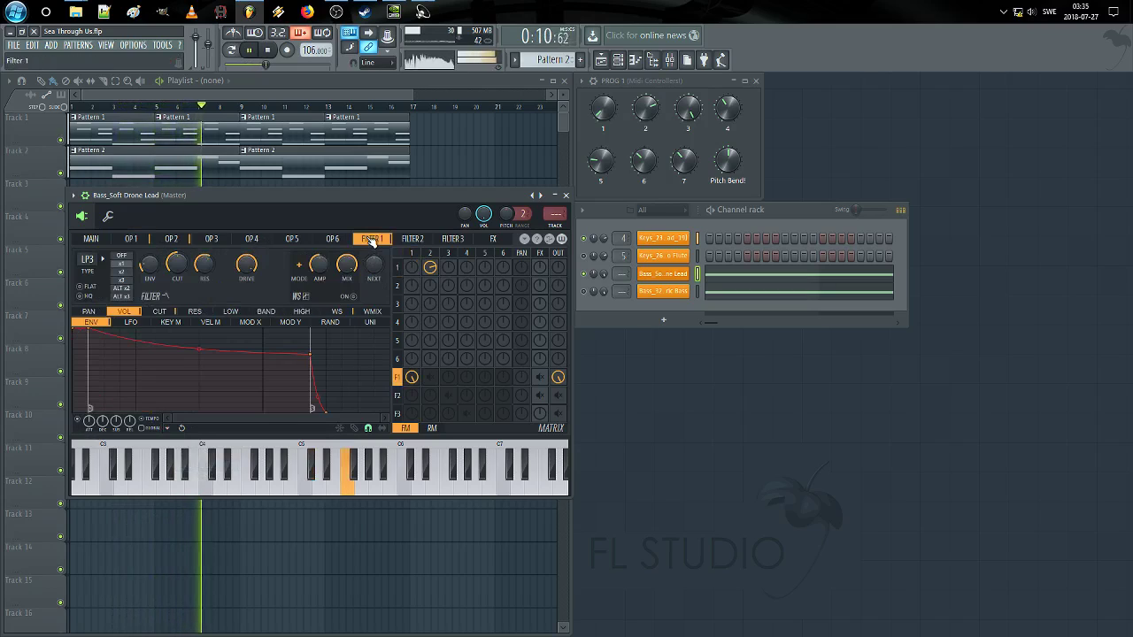
pyautogui.click(166, 429)
pyautogui.click(234, 482)
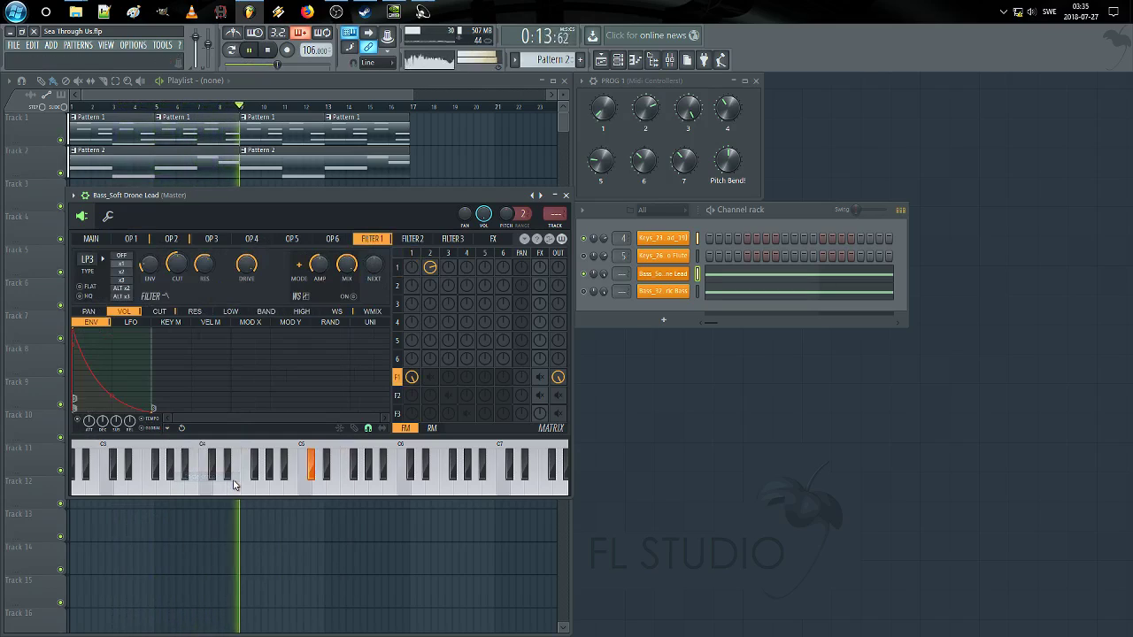
# Step: Add a short release to filter 1's volume envelope and reshape its cutoff envelope into a steep curved decay with a short release
pyautogui.click(161, 313)
pyautogui.press('space')
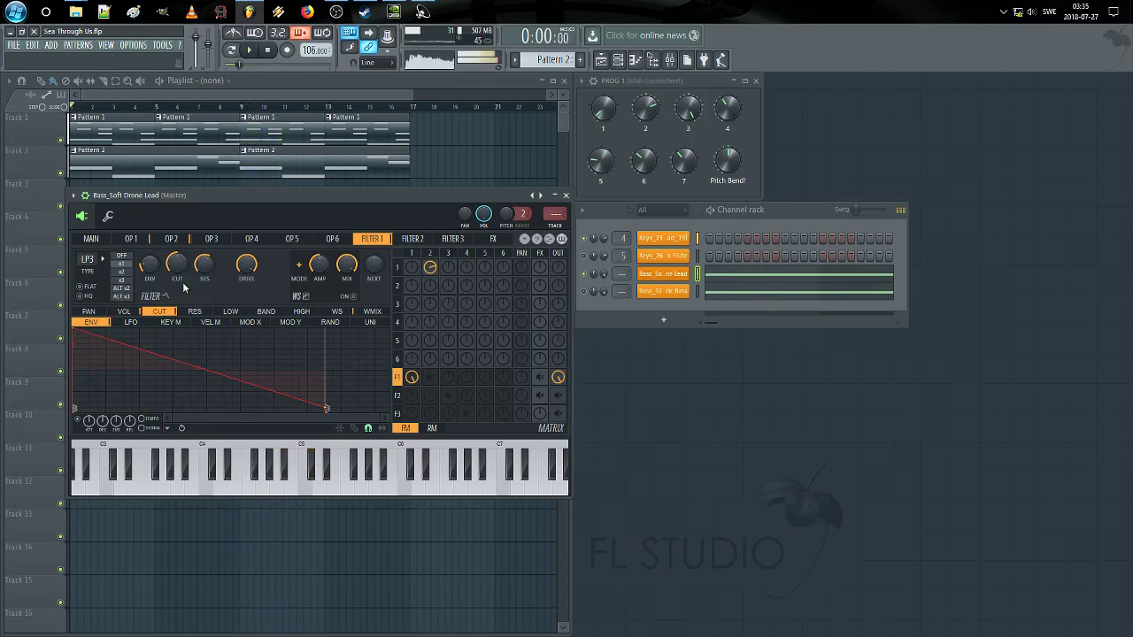
pyautogui.click(168, 240)
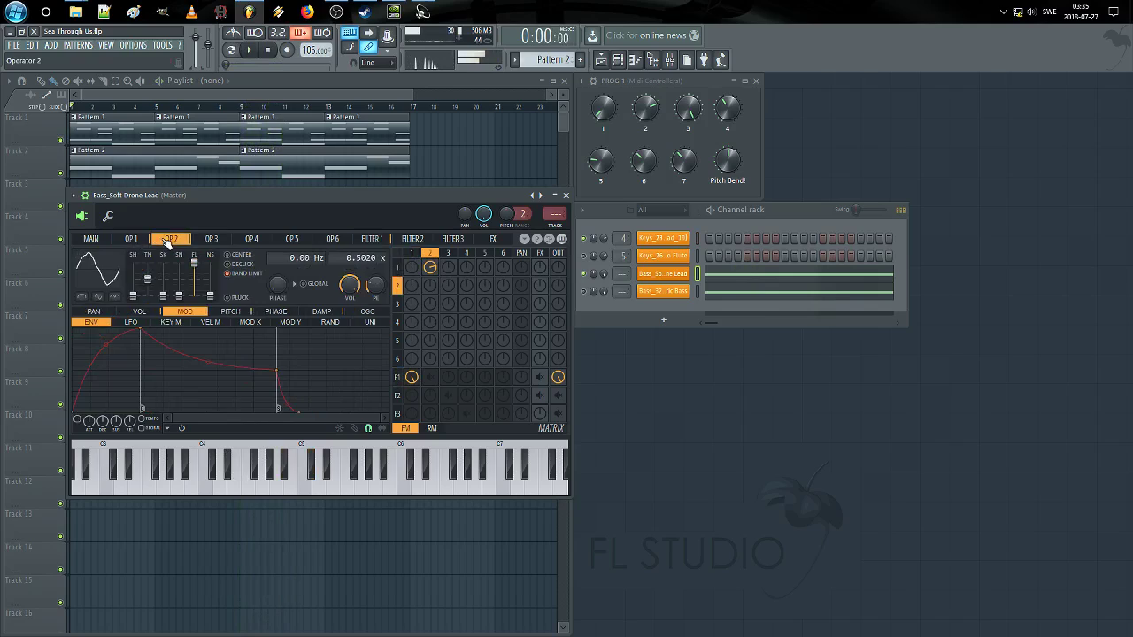
pyautogui.click(372, 240)
pyautogui.click(133, 313)
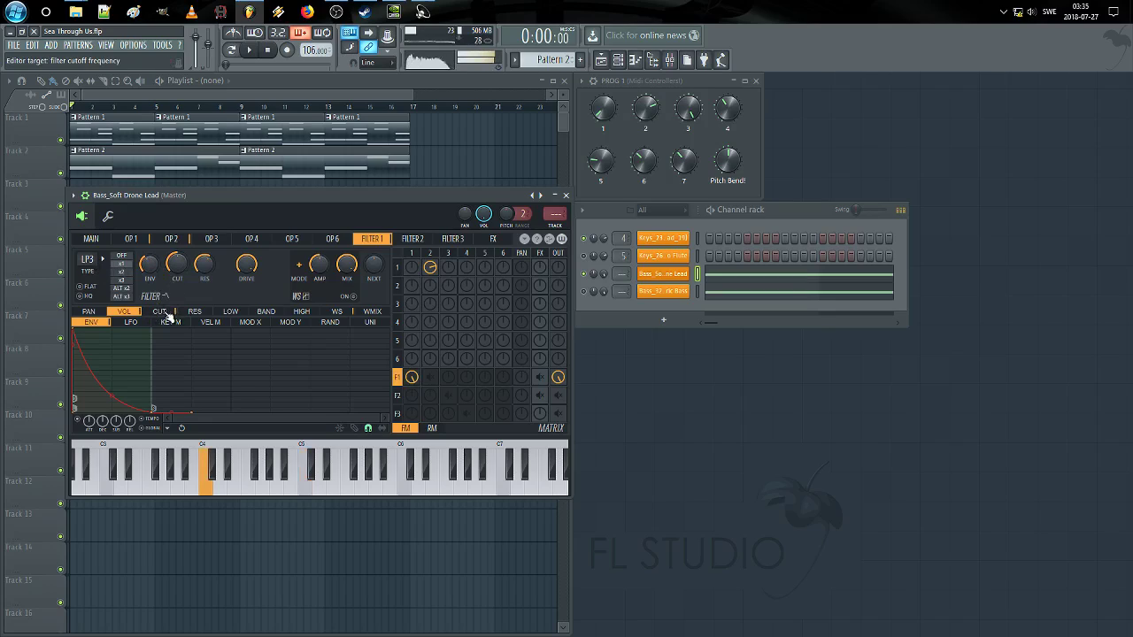
pyautogui.click(160, 312)
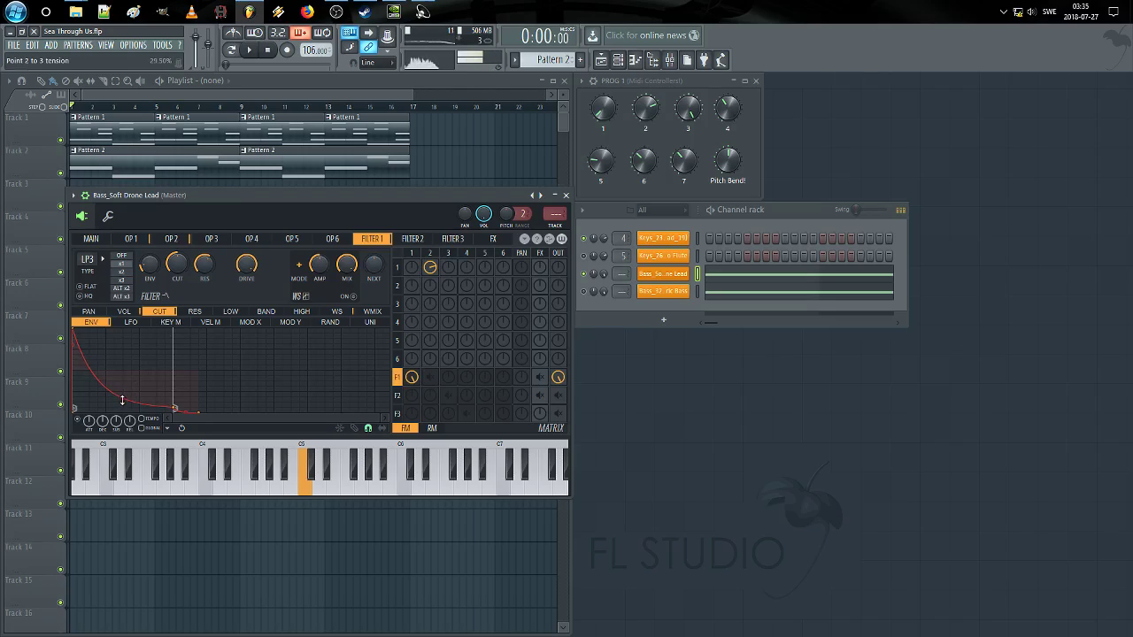
# Step: Delete points 4, 3 and 2 from the envelope of filter 1's cutoff LFO
pyautogui.click(135, 324)
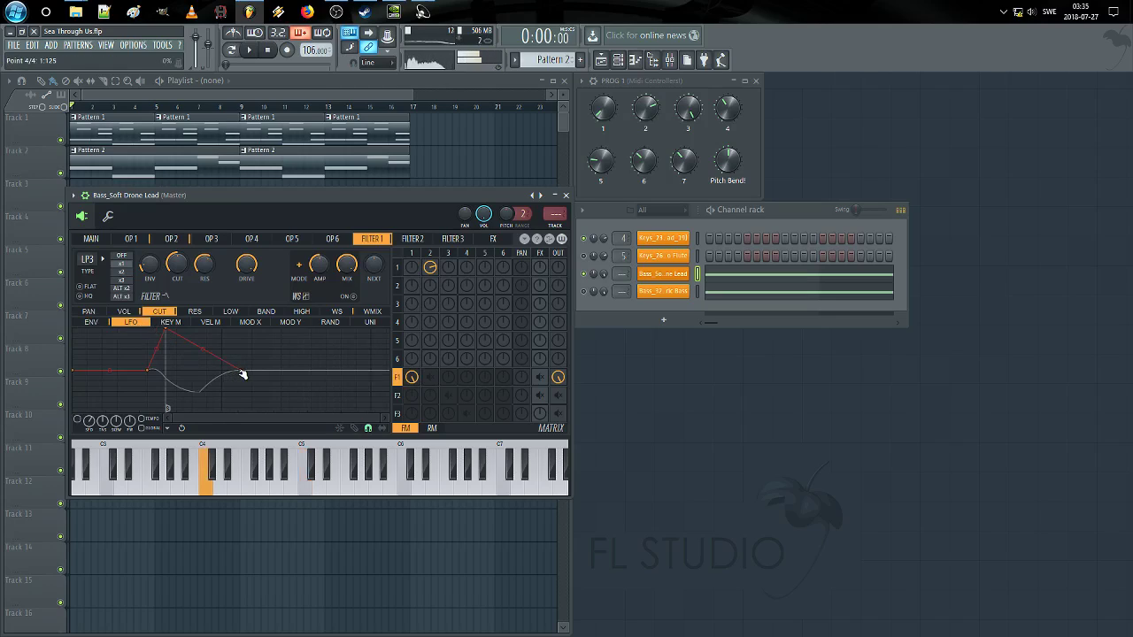
pyautogui.rightClick(242, 373)
pyautogui.click(261, 388)
pyautogui.rightClick(167, 330)
pyautogui.click(186, 345)
pyautogui.rightClick(150, 372)
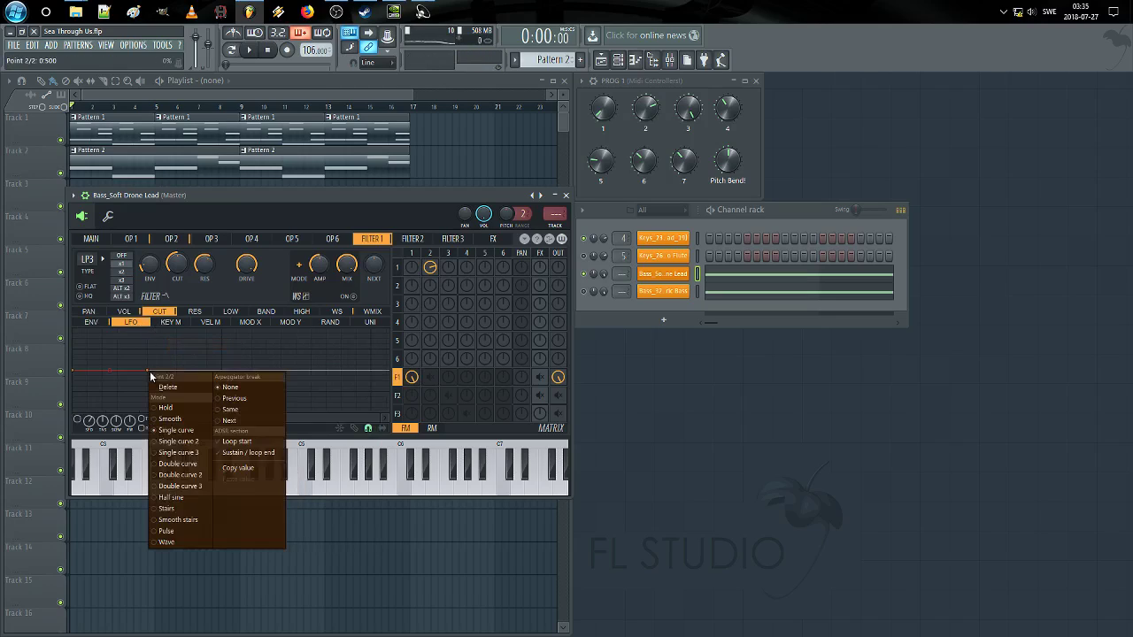
pyautogui.click(168, 387)
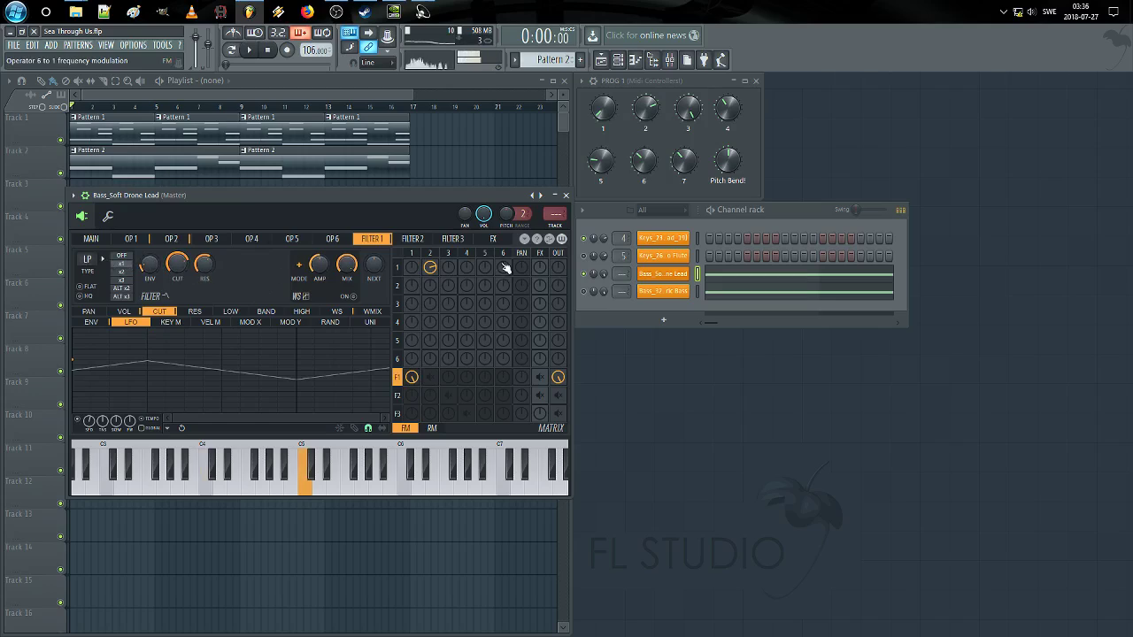
# Step: Show the modulation LFOs of operators 2 and 1 and start playback
pyautogui.click(146, 241)
pyautogui.click(164, 242)
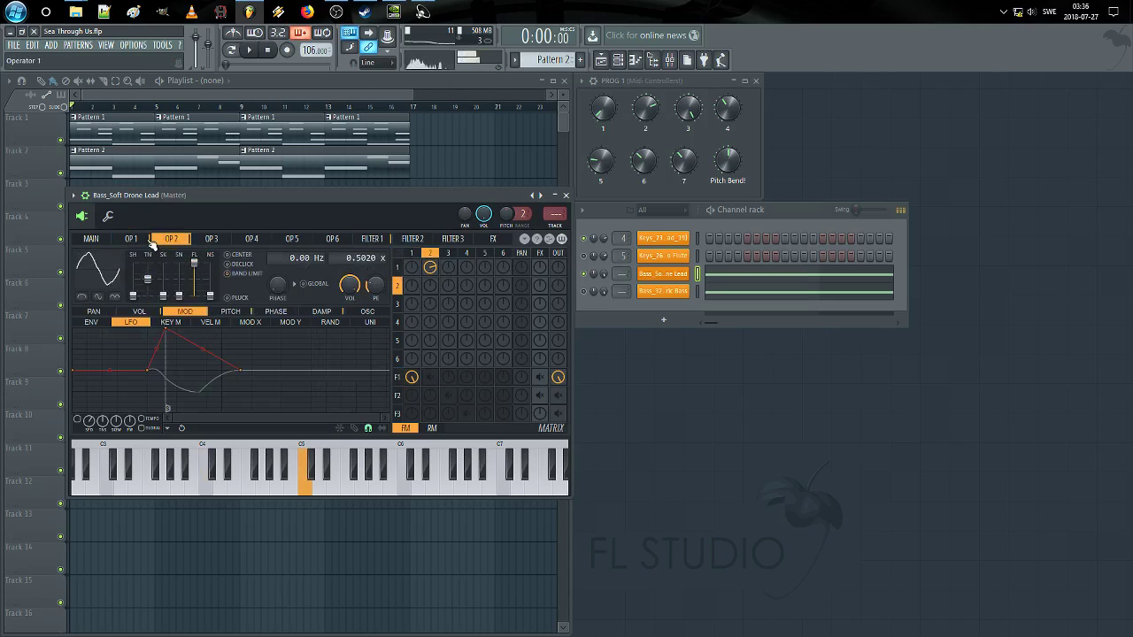
pyautogui.click(141, 240)
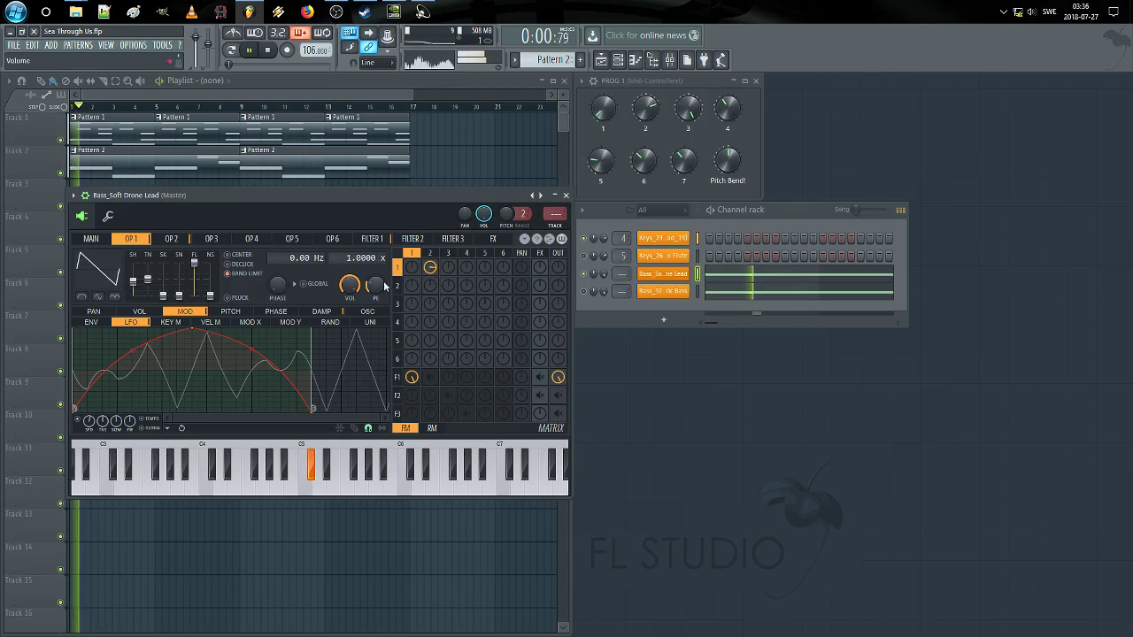
# Step: Lower filter 1's cutoff and raise its resonance during playback, and show its cutoff envelope
pyautogui.click(372, 239)
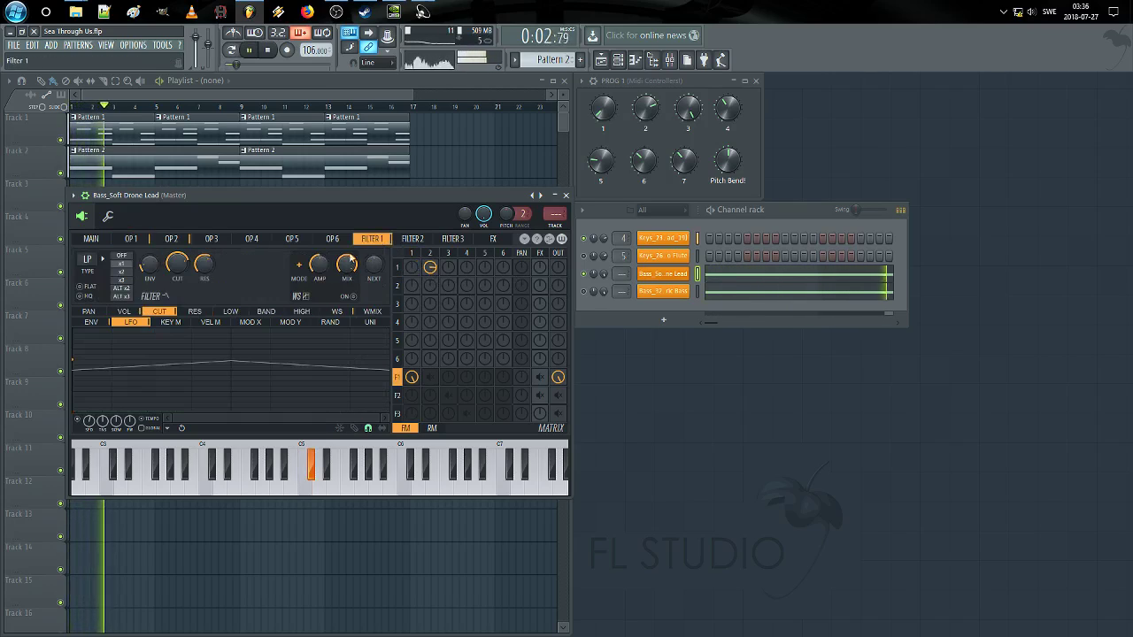
pyautogui.moveTo(198, 264)
pyautogui.mouseDown()
pyautogui.moveTo(198, 250)
pyautogui.moveTo(177, 261)
pyautogui.mouseUp()
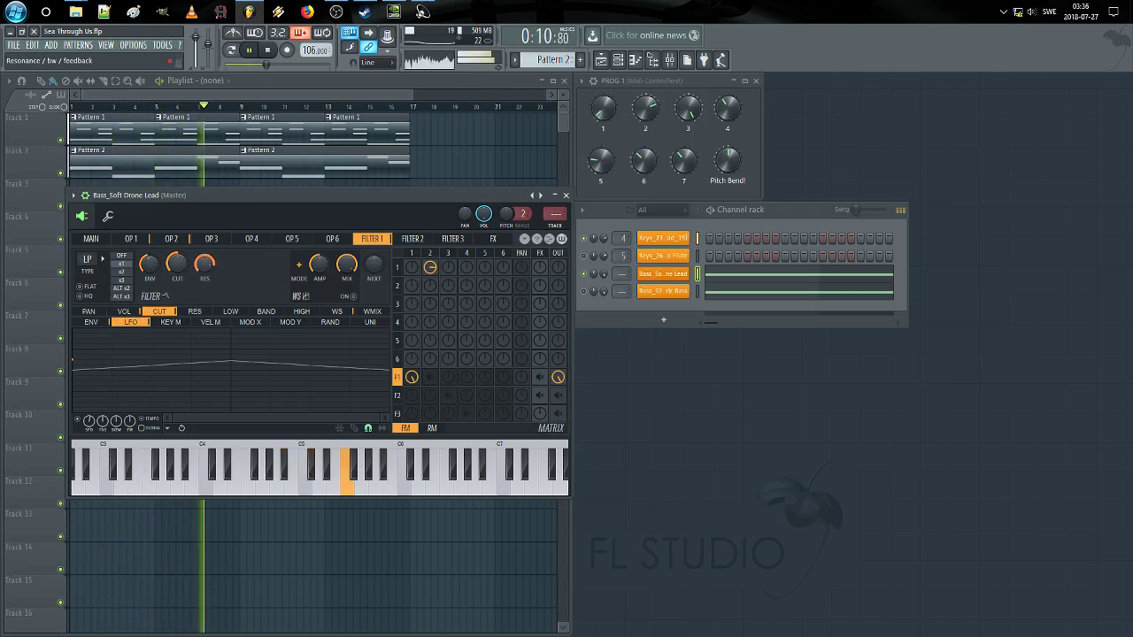
pyautogui.click(92, 322)
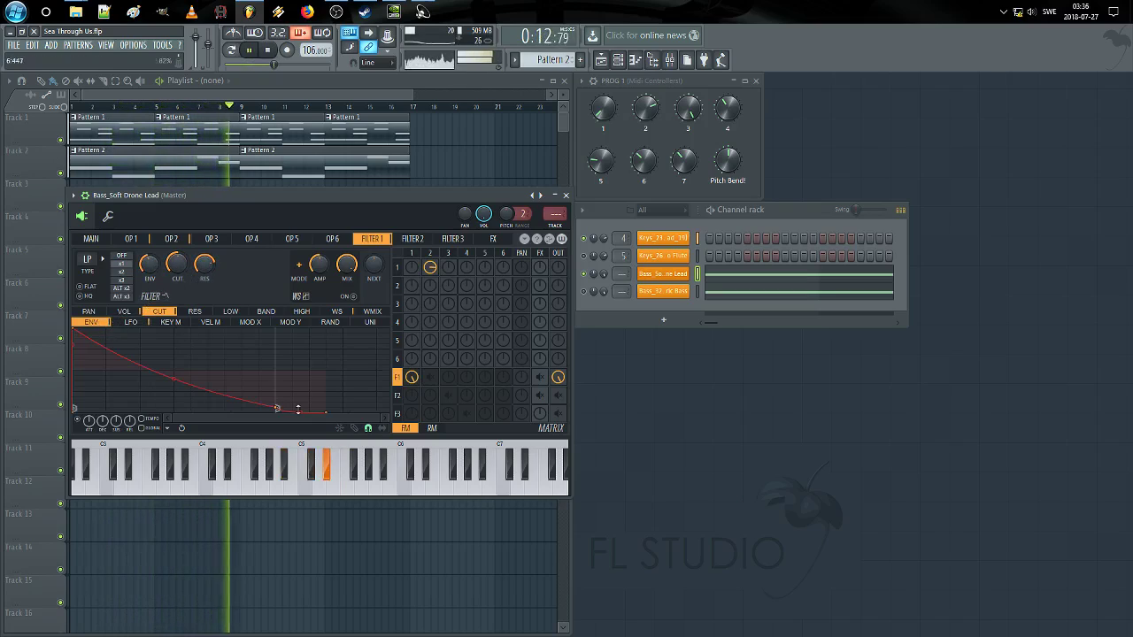
pyautogui.moveTo(384, 419); pyautogui.dragTo(344, 418)
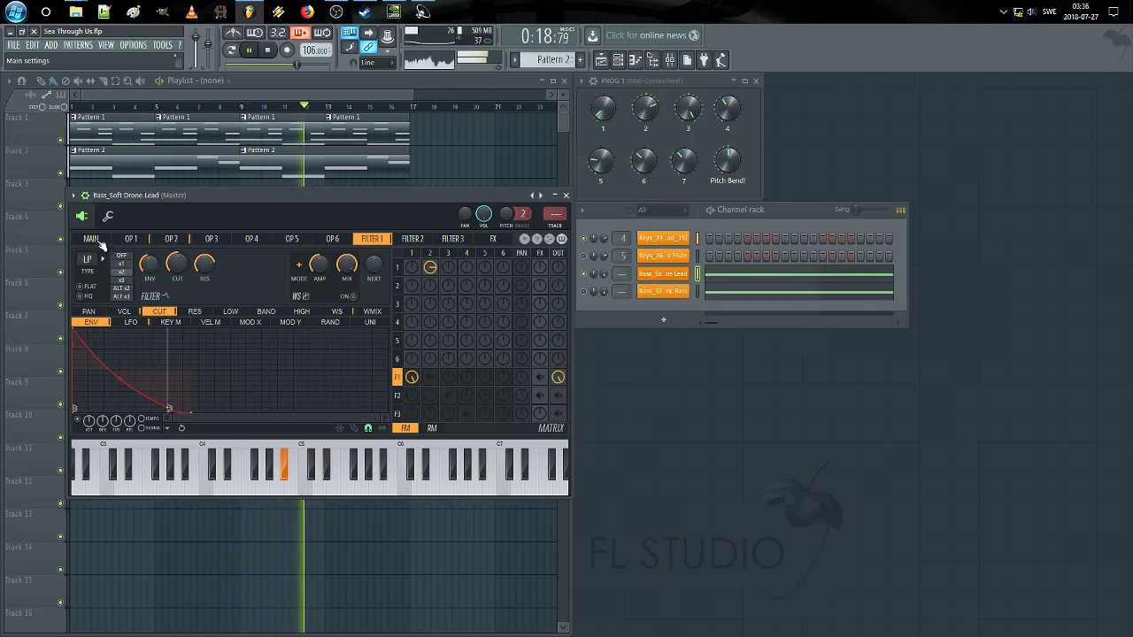
# Step: Lower the unison sub level to its minimum in the main settings
pyautogui.click(95, 240)
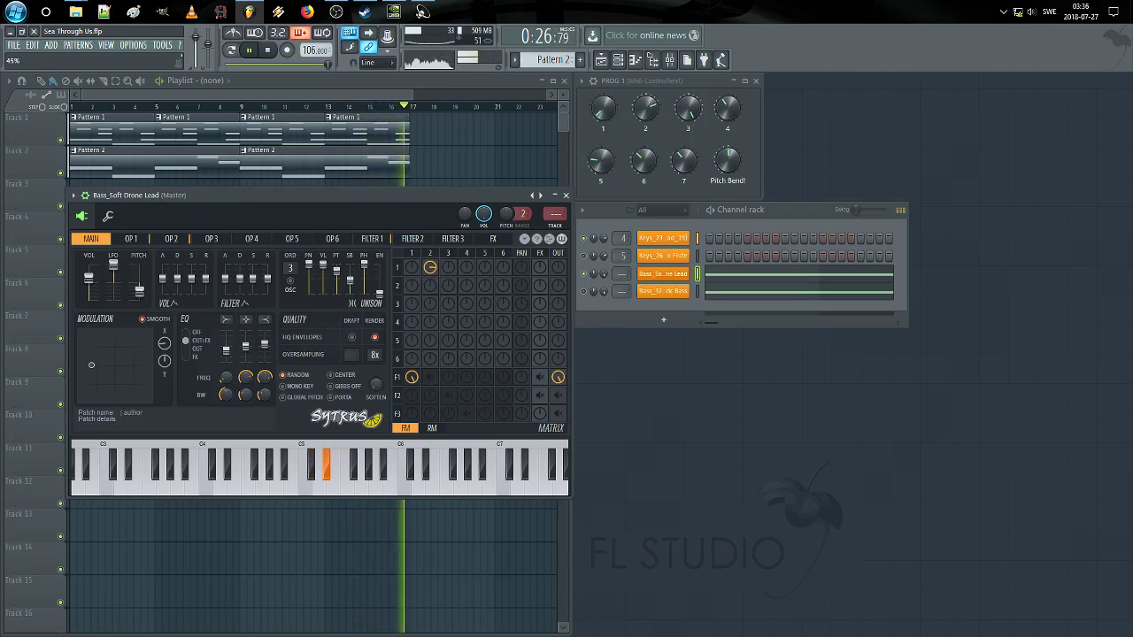
pyautogui.moveTo(351, 281); pyautogui.dragTo(351, 279)
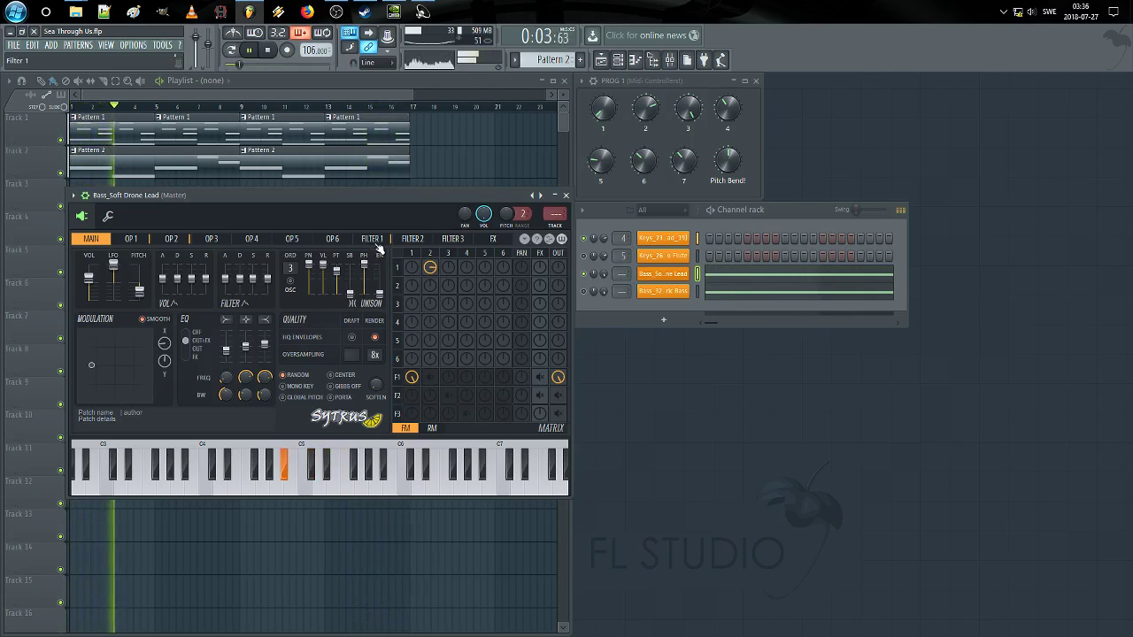
# Step: Change operator 1's waveform shape to a sine and set its frequency ratio to 0.5000
pyautogui.click(372, 239)
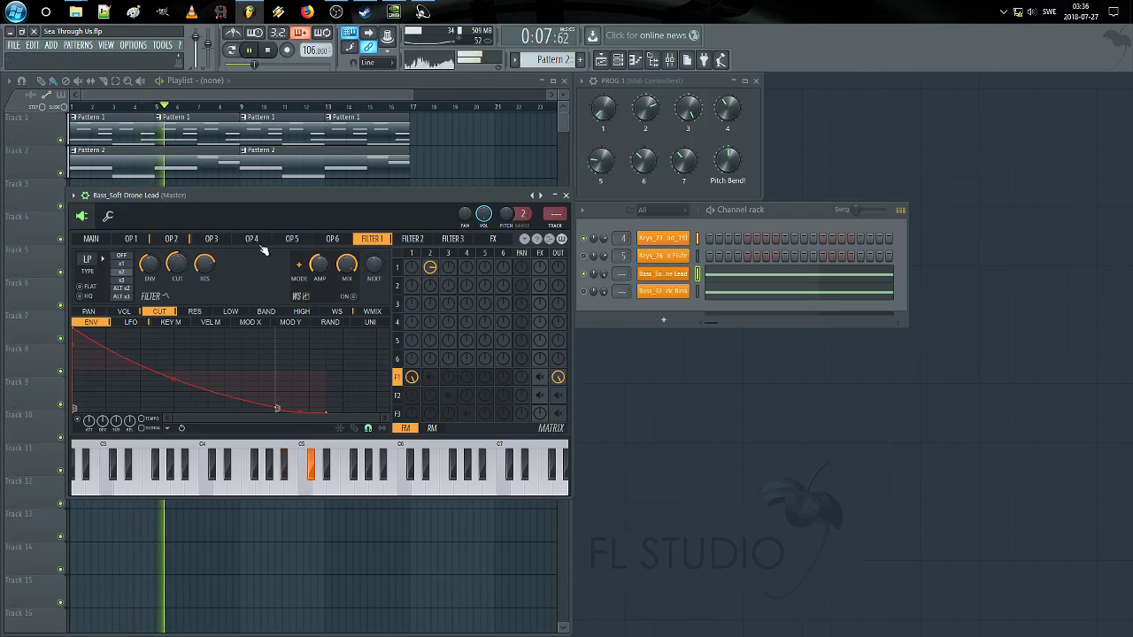
pyautogui.click(130, 239)
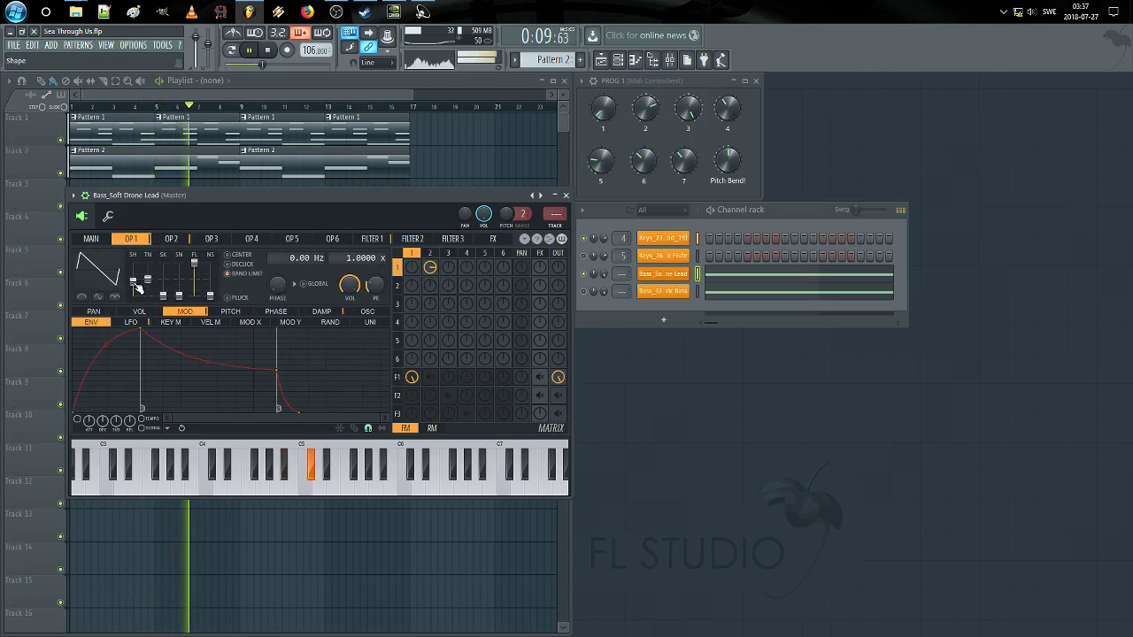
pyautogui.moveTo(134, 283); pyautogui.dragTo(132, 296)
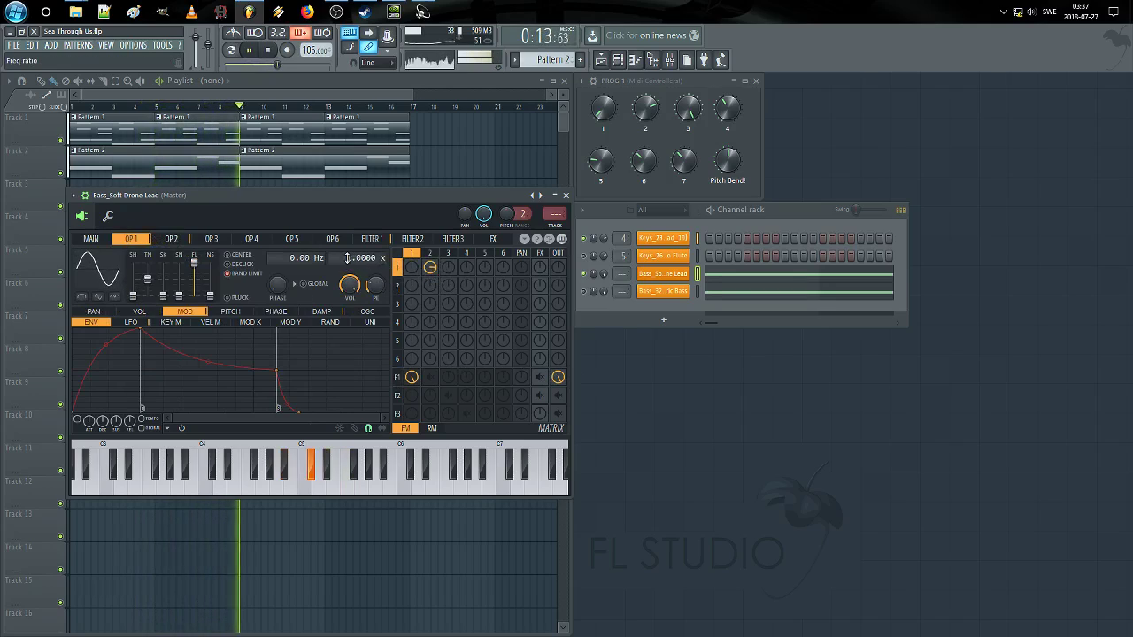
pyautogui.moveTo(347, 258); pyautogui.dragTo(347, 267)
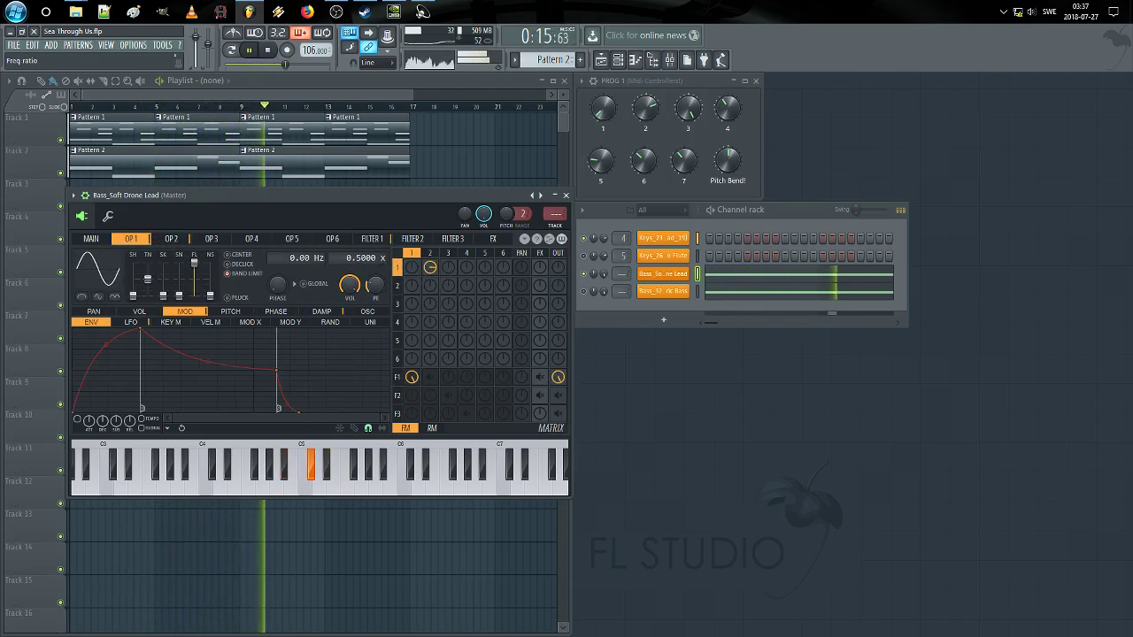
# Step: Try operator 2's frequency modulation of operator 1 at 69%
pyautogui.click(174, 240)
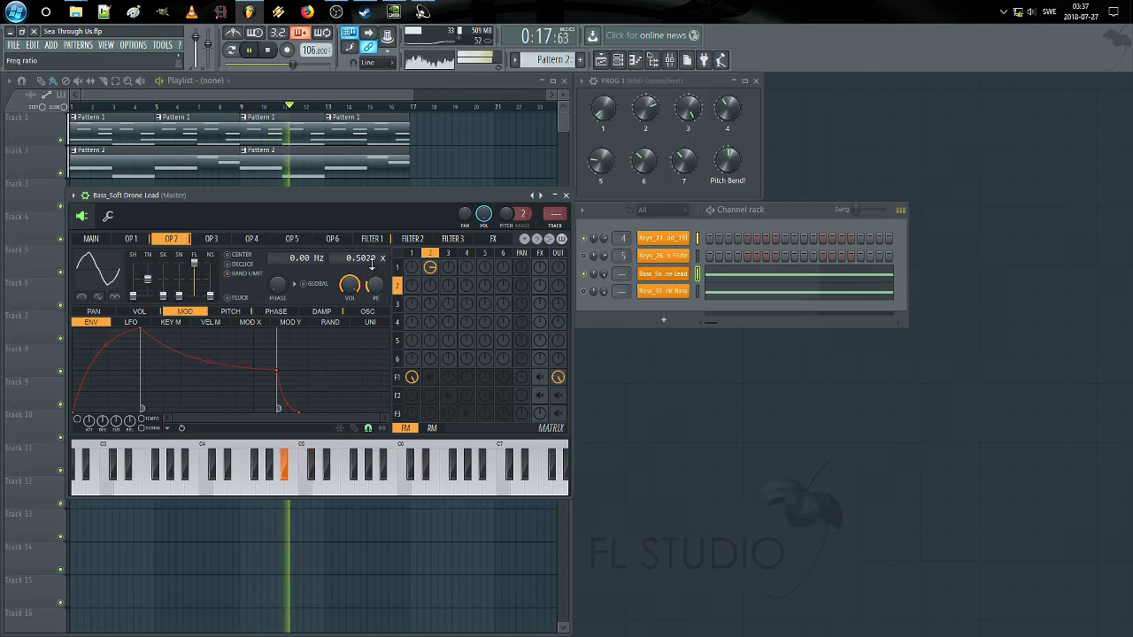
pyautogui.moveTo(429, 267); pyautogui.dragTo(429, 258)
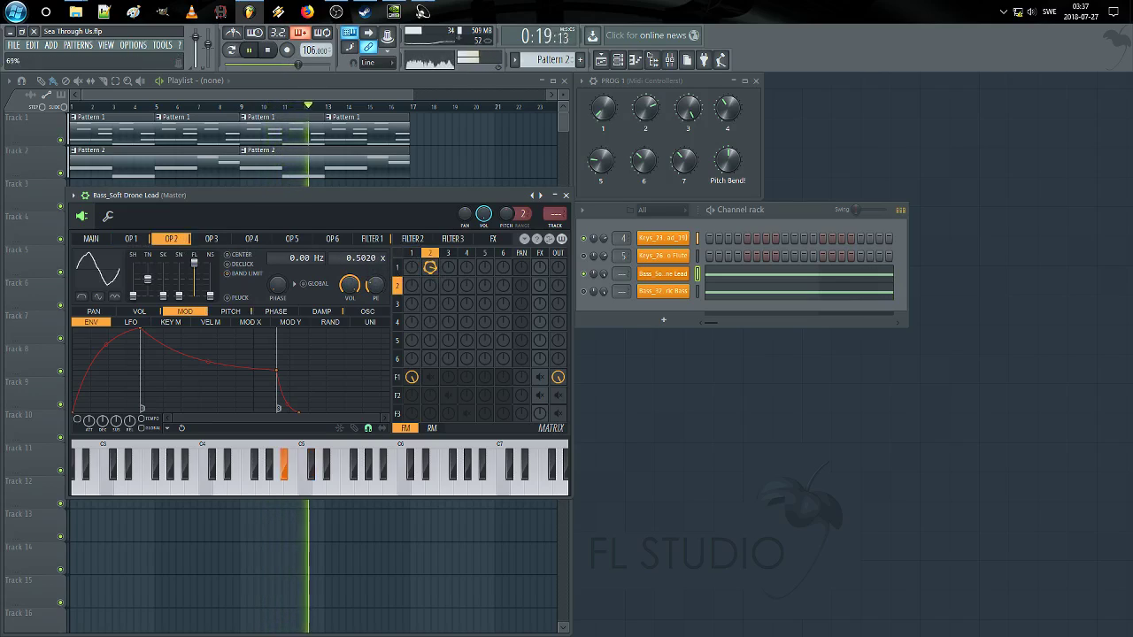
pyautogui.click(544, 377)
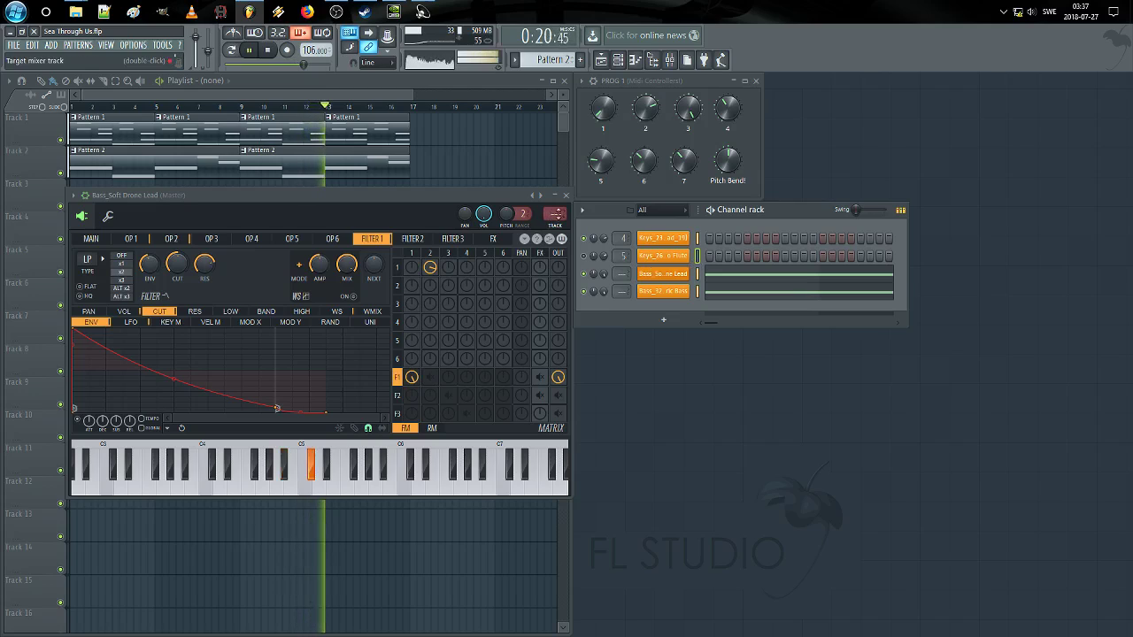
# Step: Reopen the Bass_Soft Drone Lead instrument and set operator 1's waveform shape to 25%
pyautogui.click(565, 196)
pyautogui.click(662, 272)
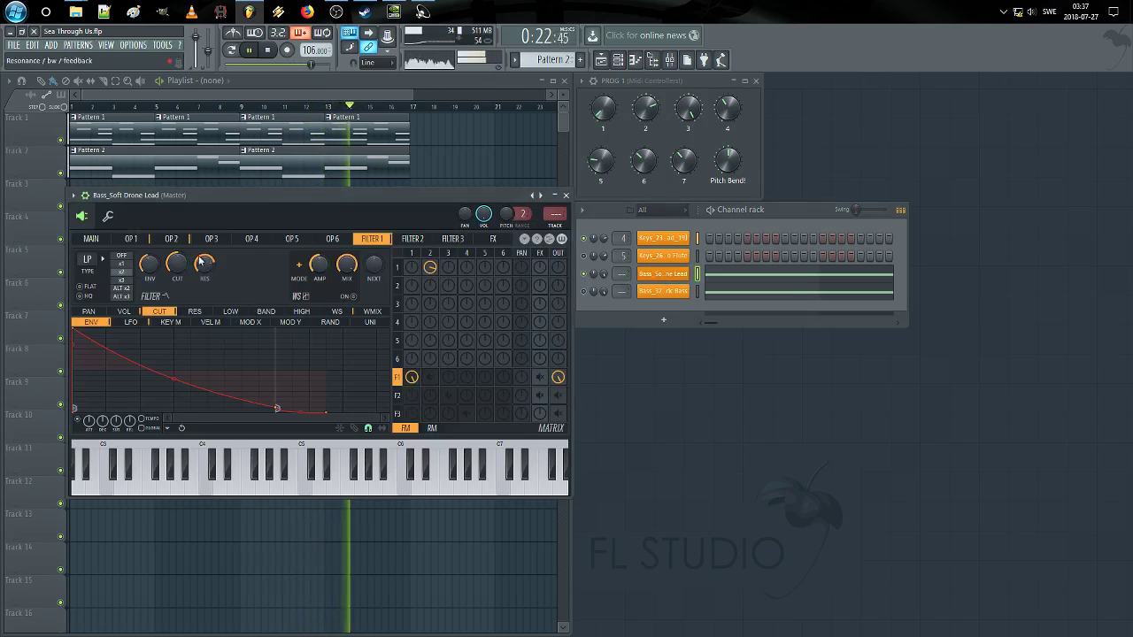
pyautogui.click(131, 240)
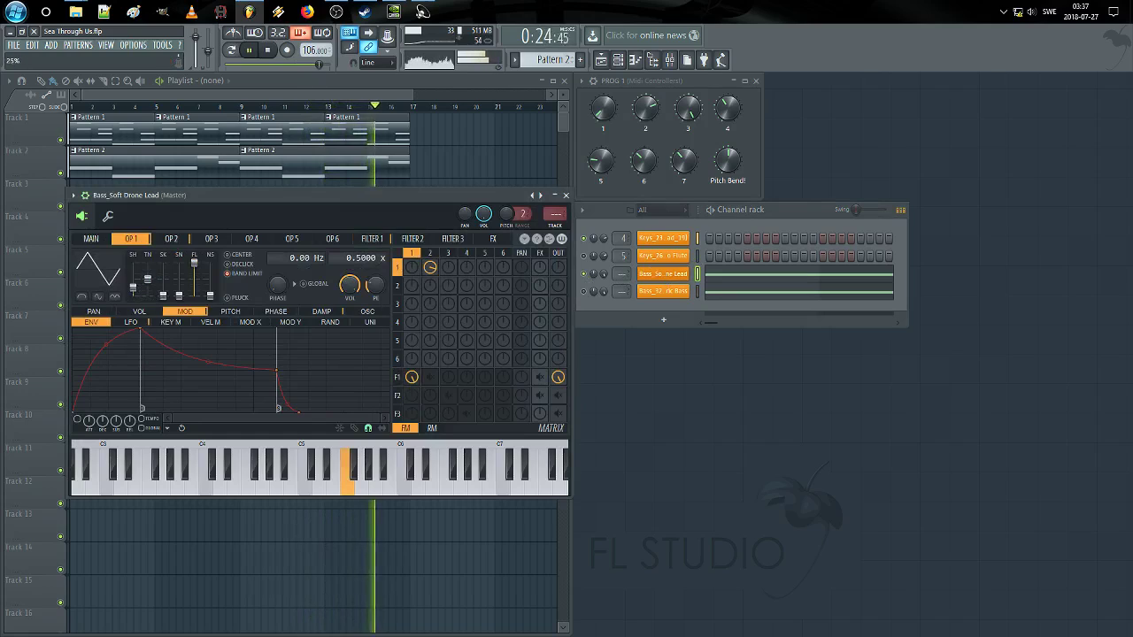
# Step: Shorten the decay and the release of operator 2's volume envelope
pyautogui.click(171, 239)
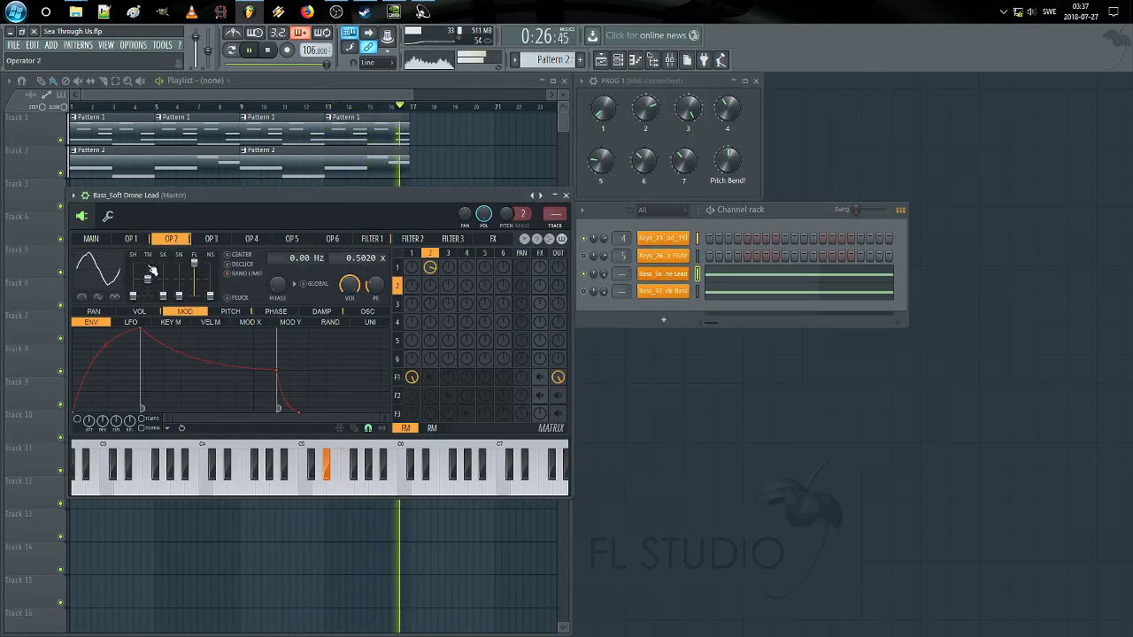
pyautogui.click(139, 311)
pyautogui.moveTo(258, 393); pyautogui.dragTo(95, 400)
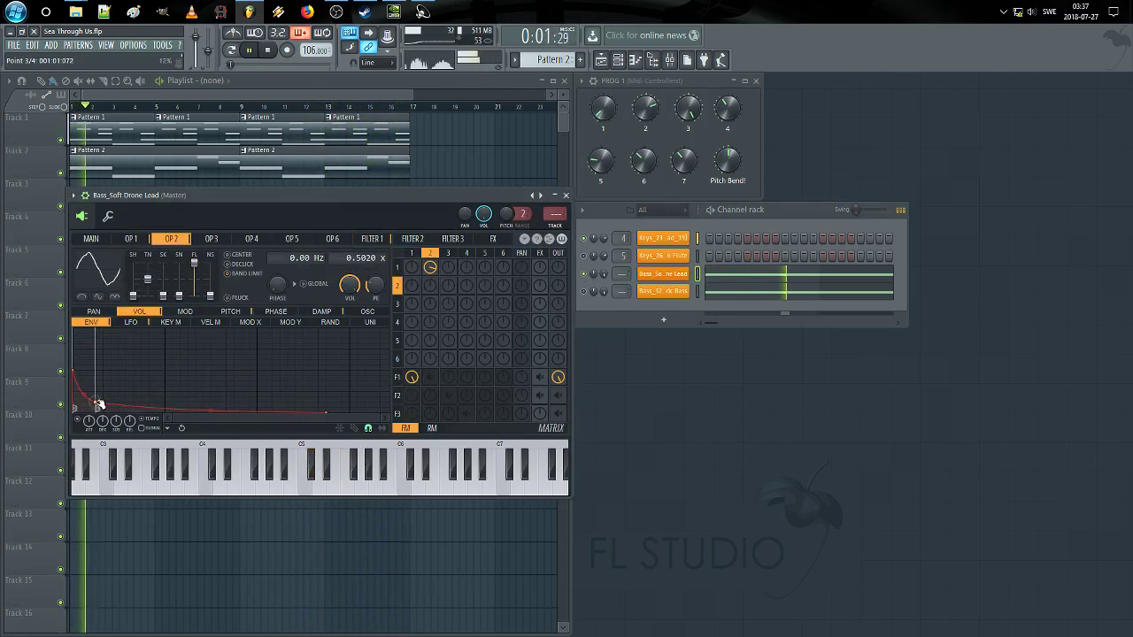
pyautogui.moveTo(331, 414); pyautogui.dragTo(128, 414)
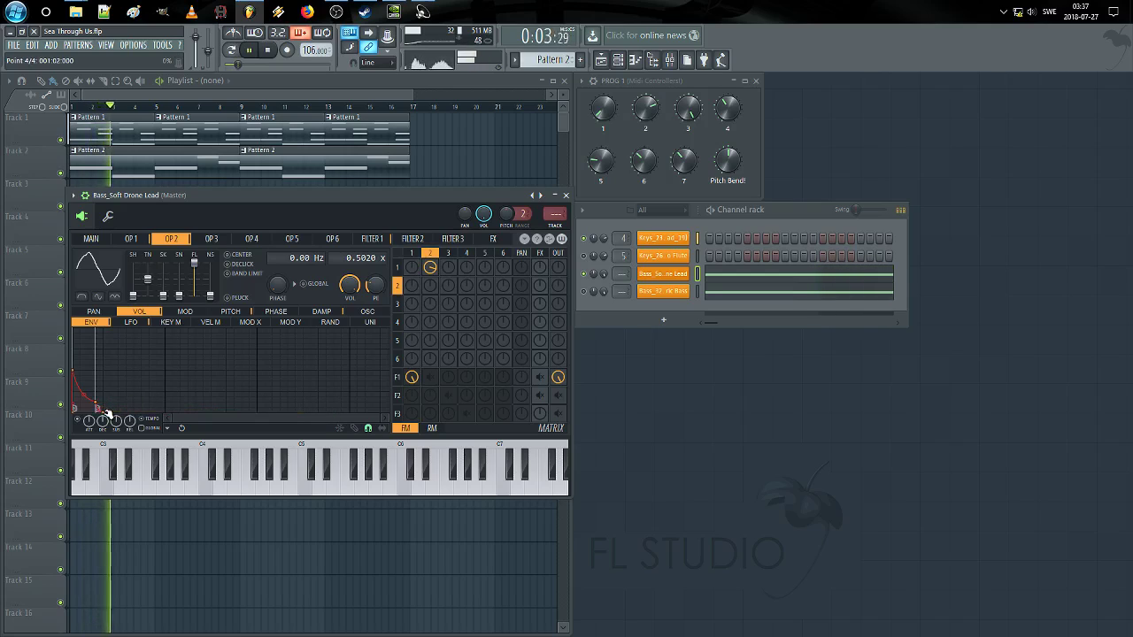
# Step: Try operator 2's frequency modulation of operator 1 at 52% and show operator 1's looping volume envelope
pyautogui.click(93, 239)
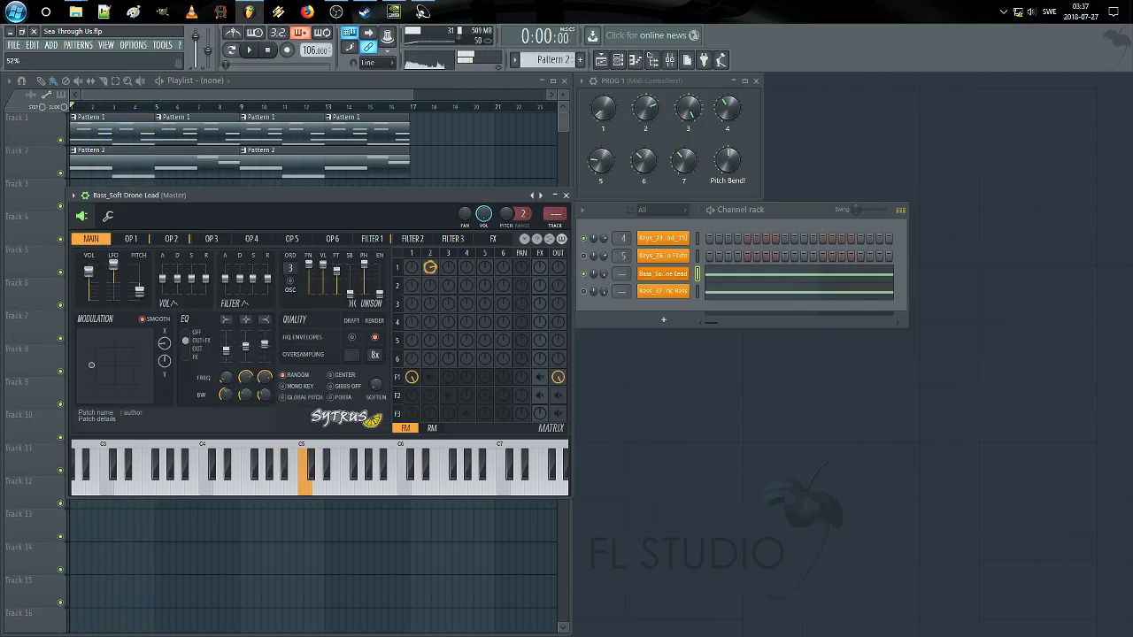
pyautogui.click(157, 240)
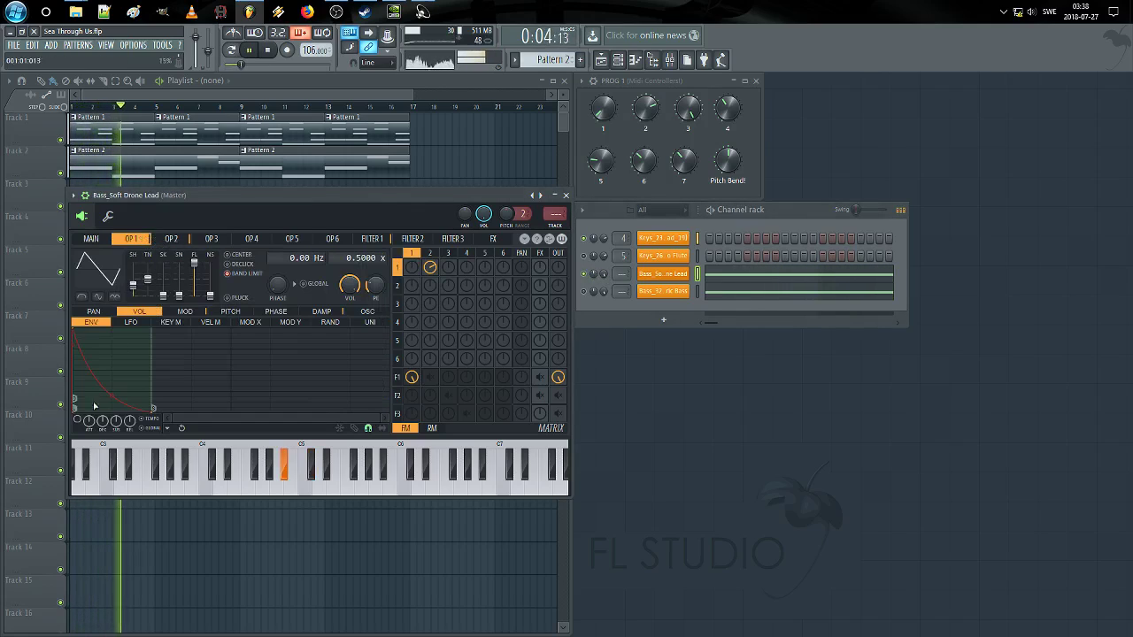
pyautogui.moveTo(153, 410); pyautogui.dragTo(114, 410)
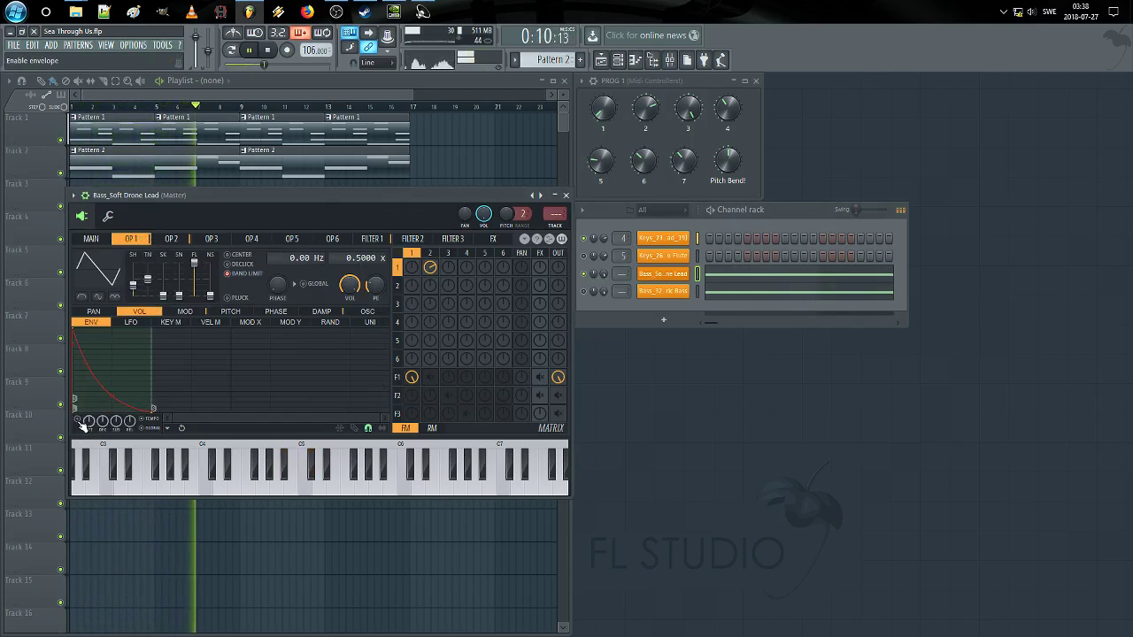
# Step: Adjust filter 1's envelope amount, trying 30%, and raise operator 2's frequency modulation of operator 1 to 66%
pyautogui.click(384, 239)
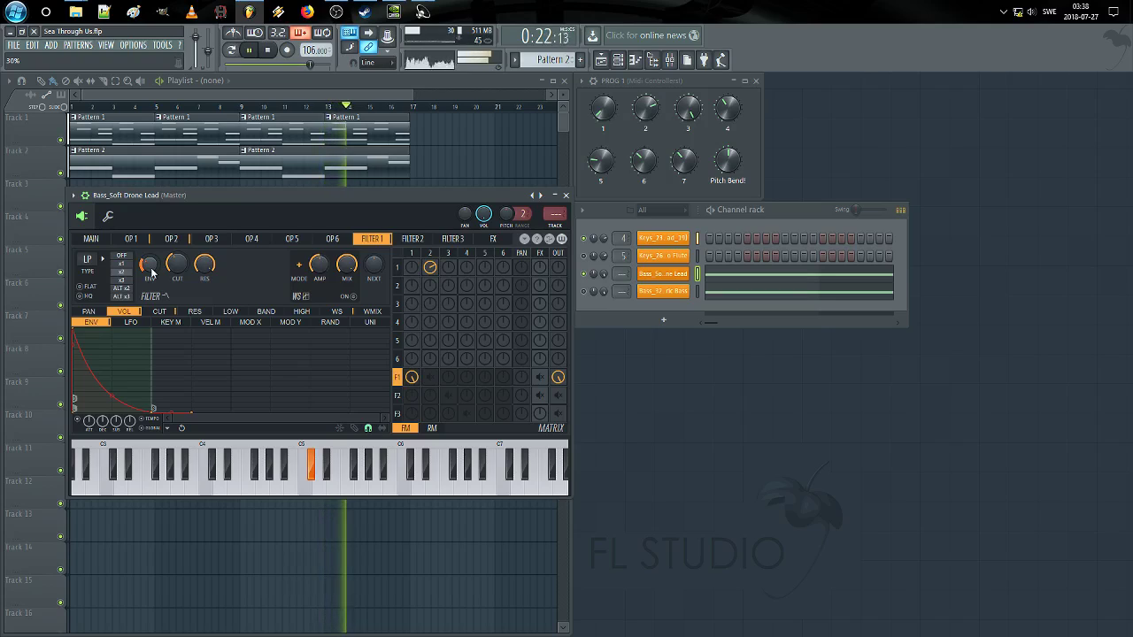
pyautogui.moveTo(206, 269); pyautogui.dragTo(206, 288)
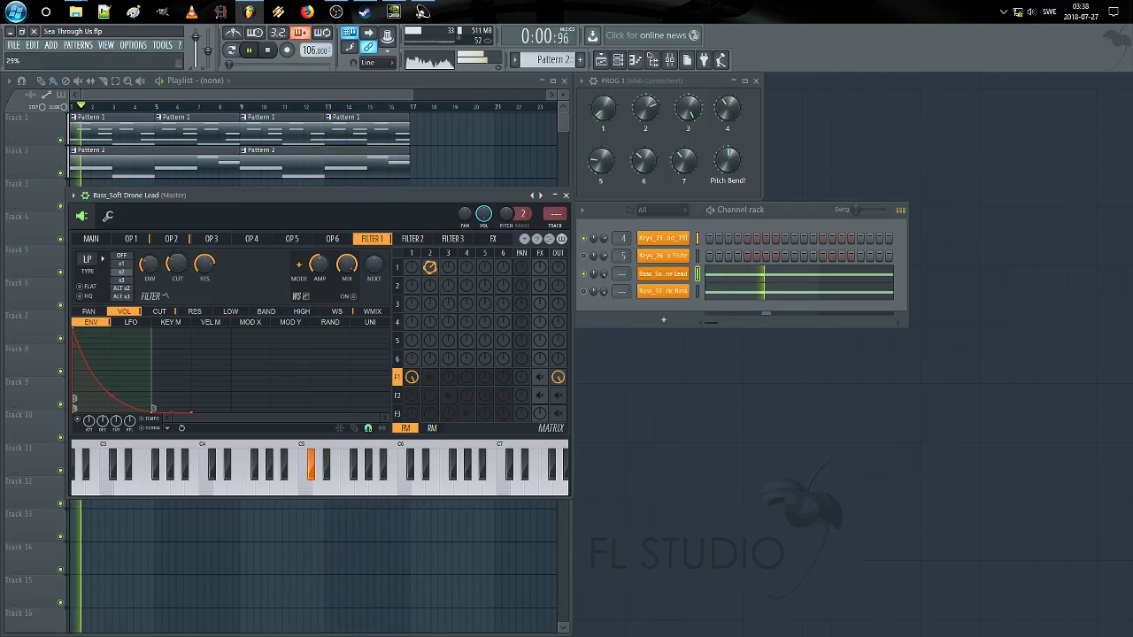
pyautogui.moveTo(433, 271); pyautogui.dragTo(433, 264)
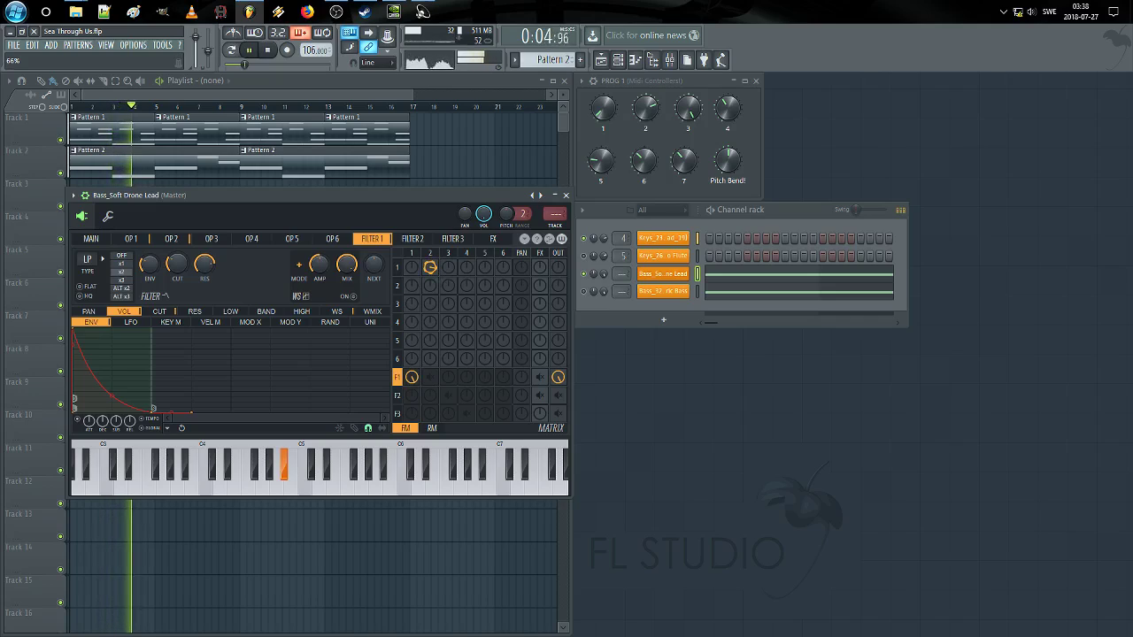
# Step: Set operator 2's frequency ratio to 1.0020, its modulation of operator 1 to 37% and its waveform shape to 42%
pyautogui.click(171, 239)
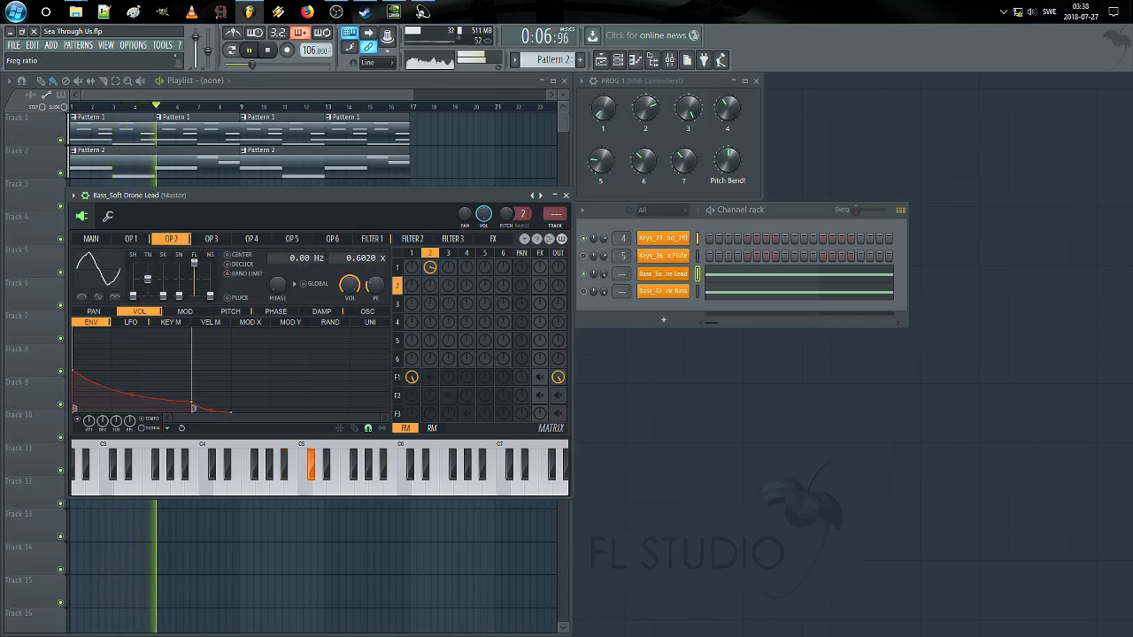
pyautogui.click(367, 311)
pyautogui.moveTo(83, 387)
pyautogui.mouseDown()
pyautogui.moveTo(154, 413)
pyautogui.moveTo(222, 409)
pyautogui.mouseUp()
pyautogui.moveTo(426, 273); pyautogui.dragTo(426, 256)
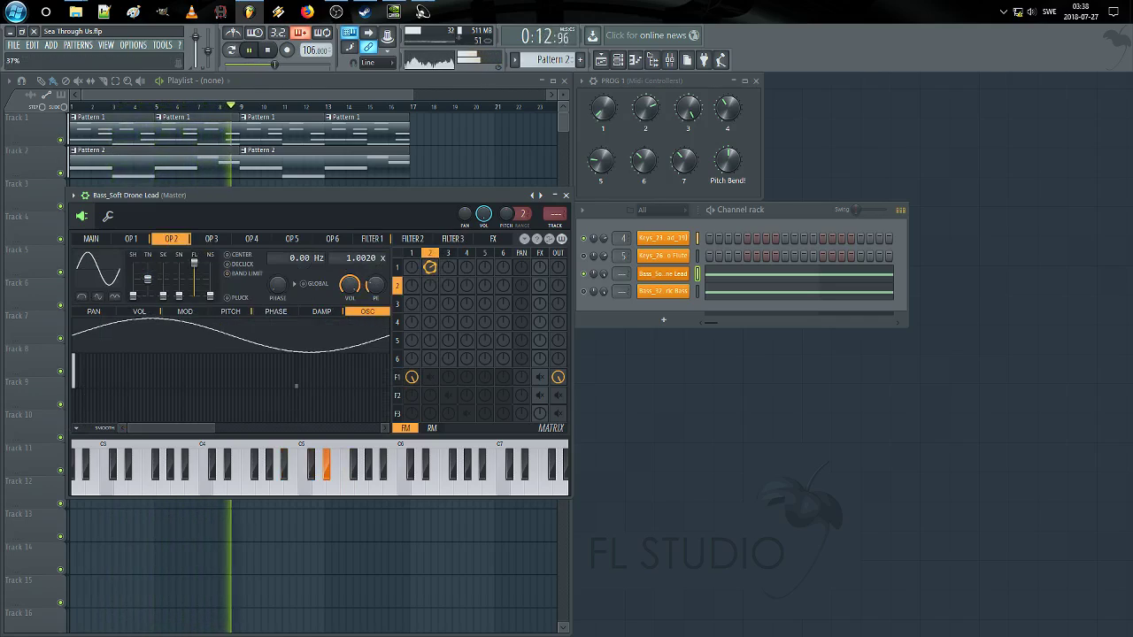
pyautogui.moveTo(133, 295); pyautogui.dragTo(133, 282)
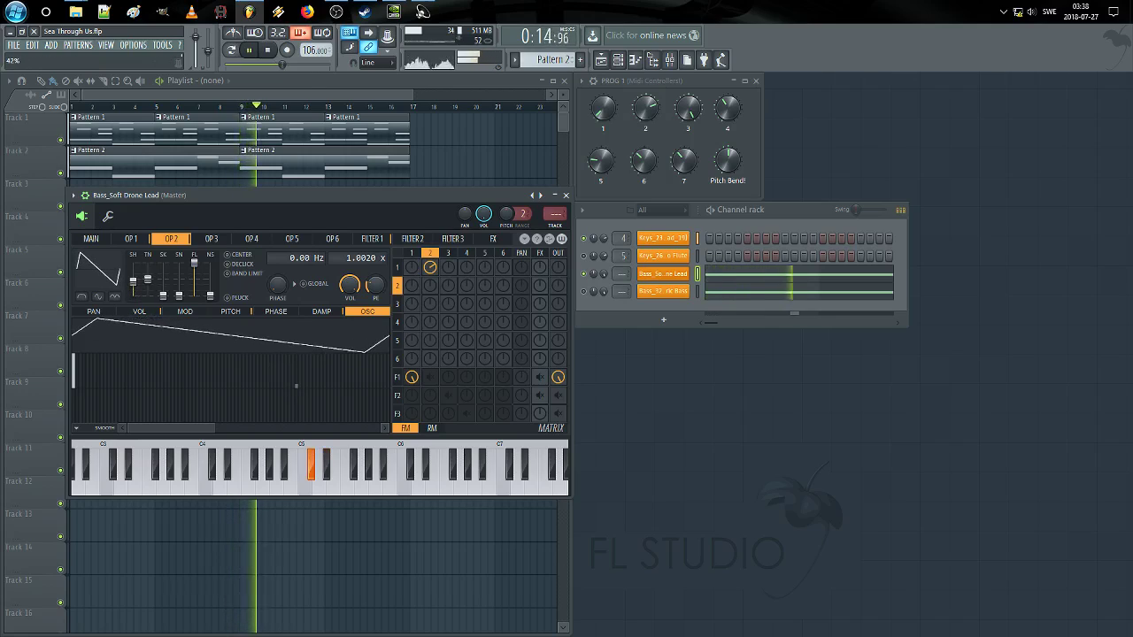
# Step: Lower the unison pitch slider and adjust operator 1's frequency ratio, trying 0.8000 and setting 1.0000
pyautogui.click(131, 239)
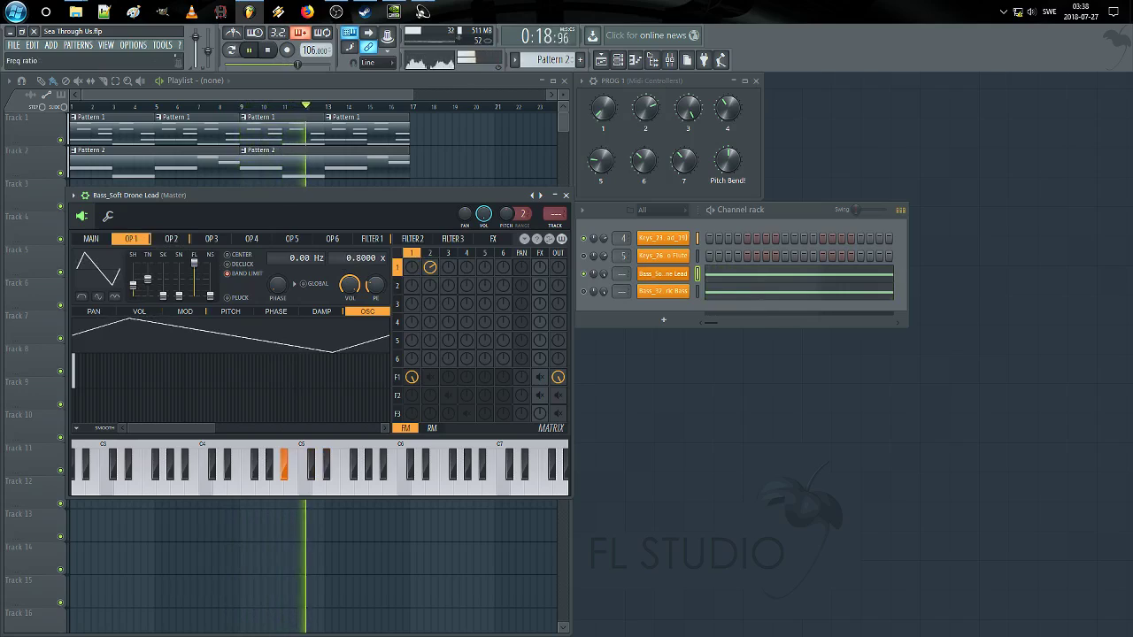
pyautogui.click(98, 240)
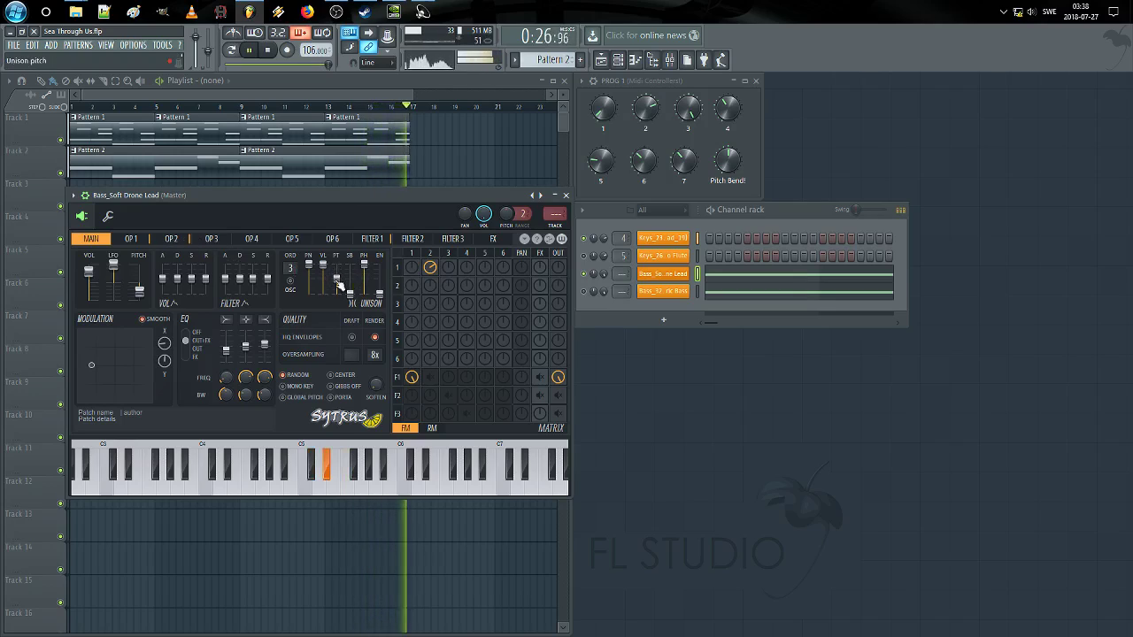
pyautogui.click(133, 239)
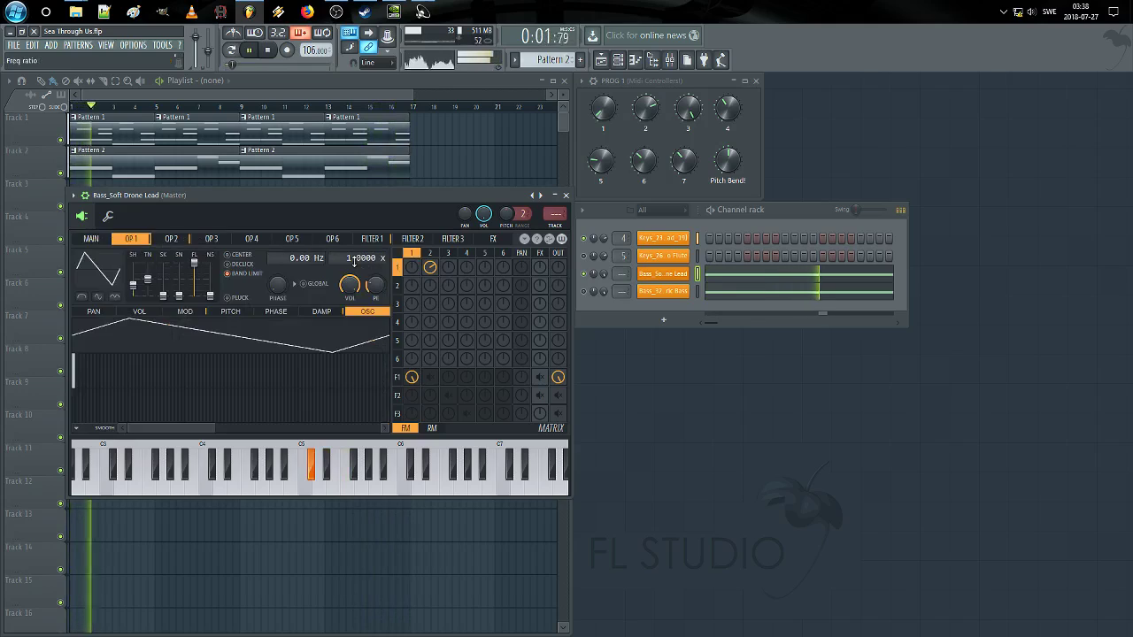
# Step: Set operator 1's frequency ratio to 0.5000, mute the bottom bass channel and reopen the Bass_Soft Drone Lead channel
pyautogui.moveTo(354, 261); pyautogui.dragTo(355, 292)
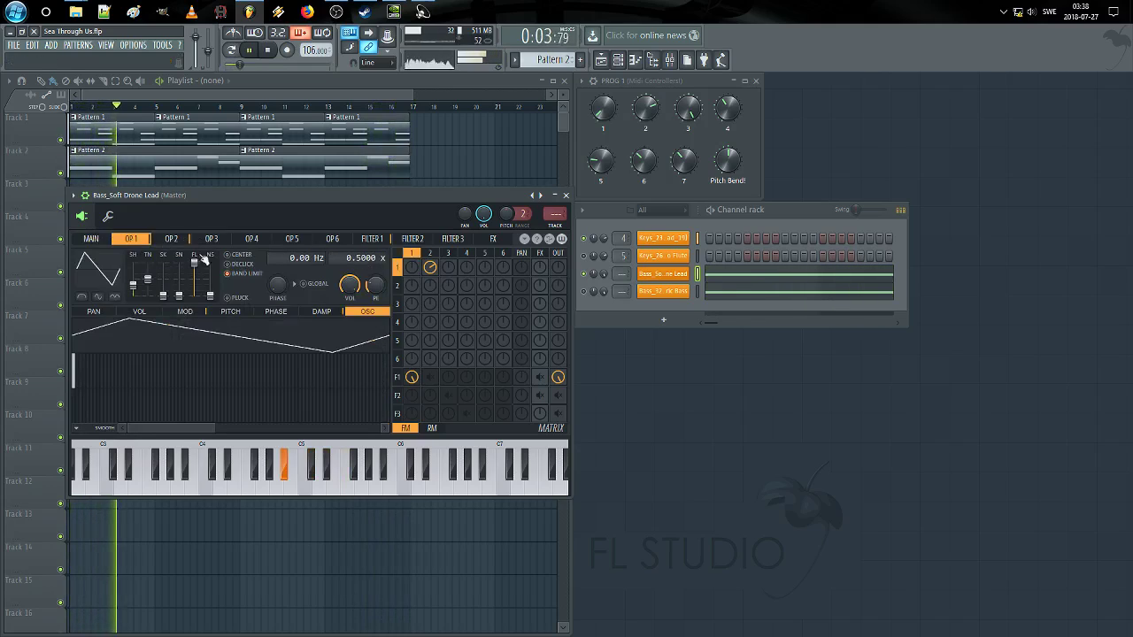
pyautogui.scroll(-1, 201, 247)
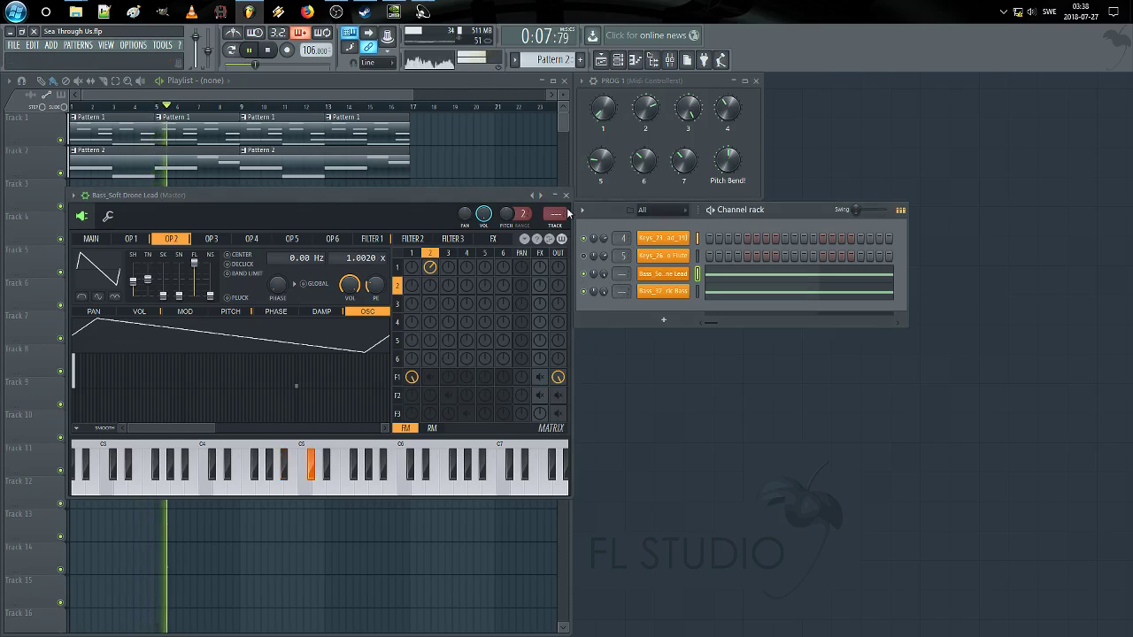
pyautogui.click(566, 194)
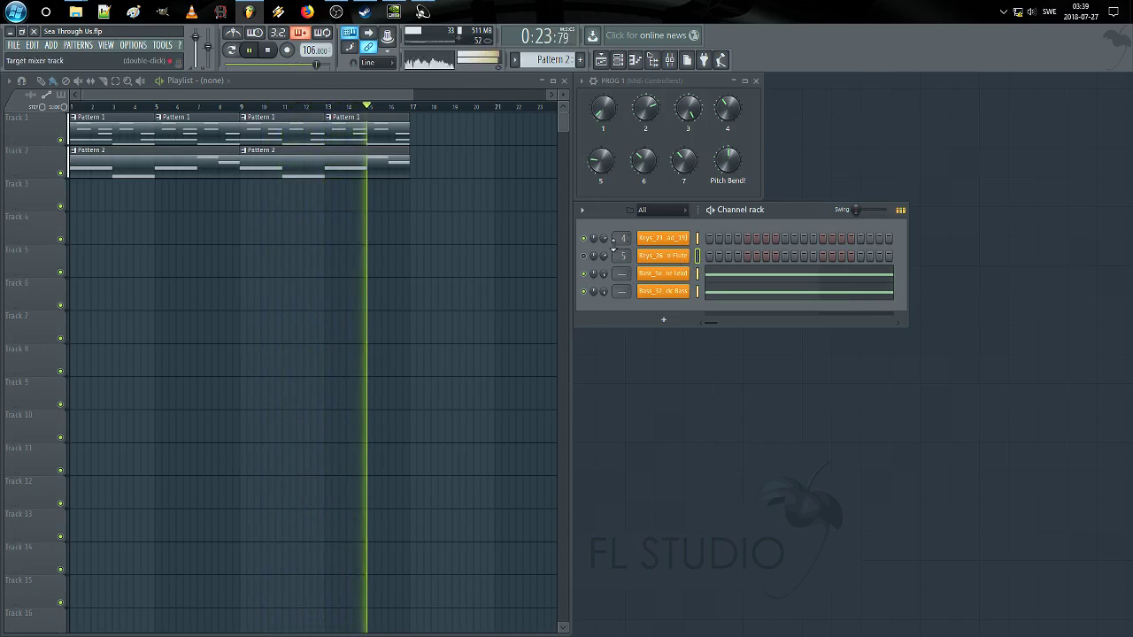
pyautogui.click(583, 291)
pyautogui.click(663, 273)
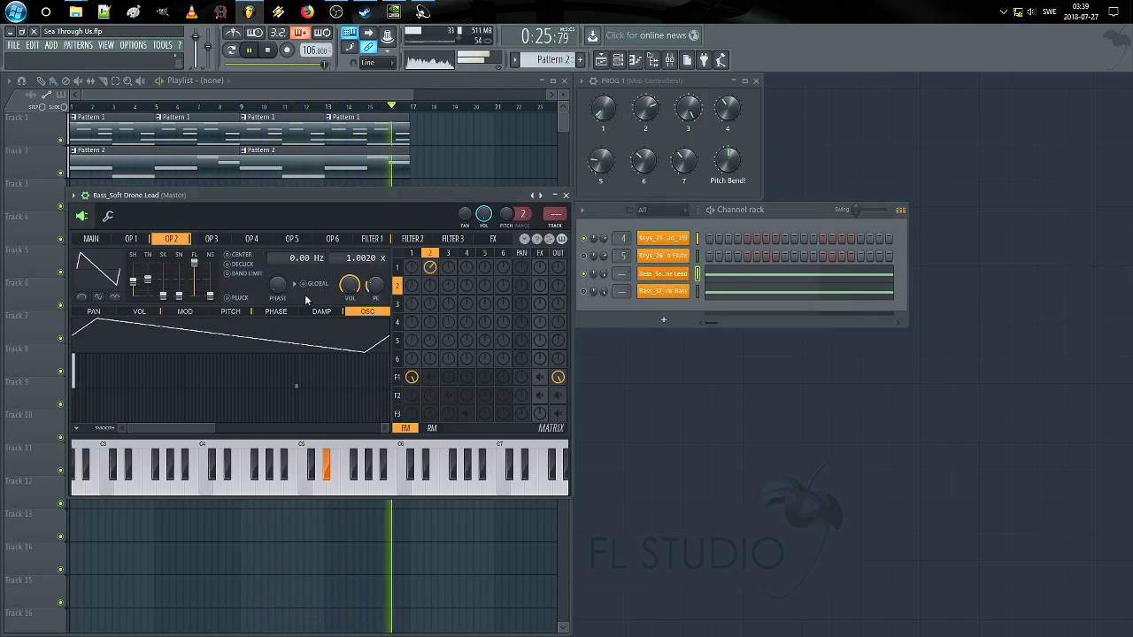
# Step: Adjust the curve tension of filter 1's volume envelope and change the filter type to Vanilla high pass
pyautogui.click(126, 311)
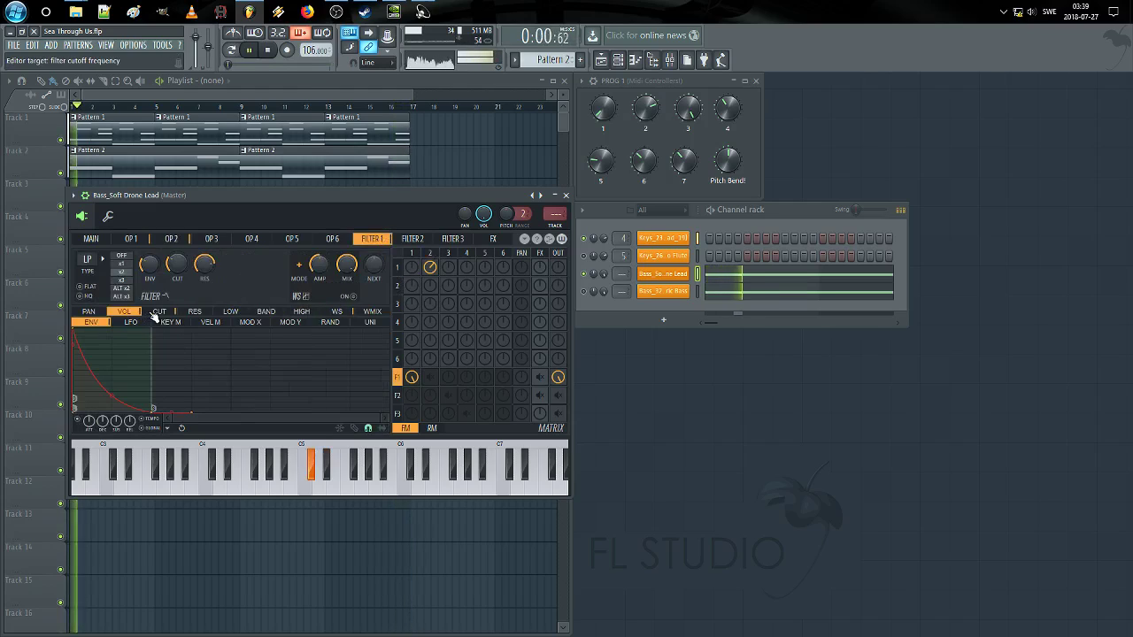
pyautogui.moveTo(111, 412); pyautogui.dragTo(112, 386)
pyautogui.click(159, 312)
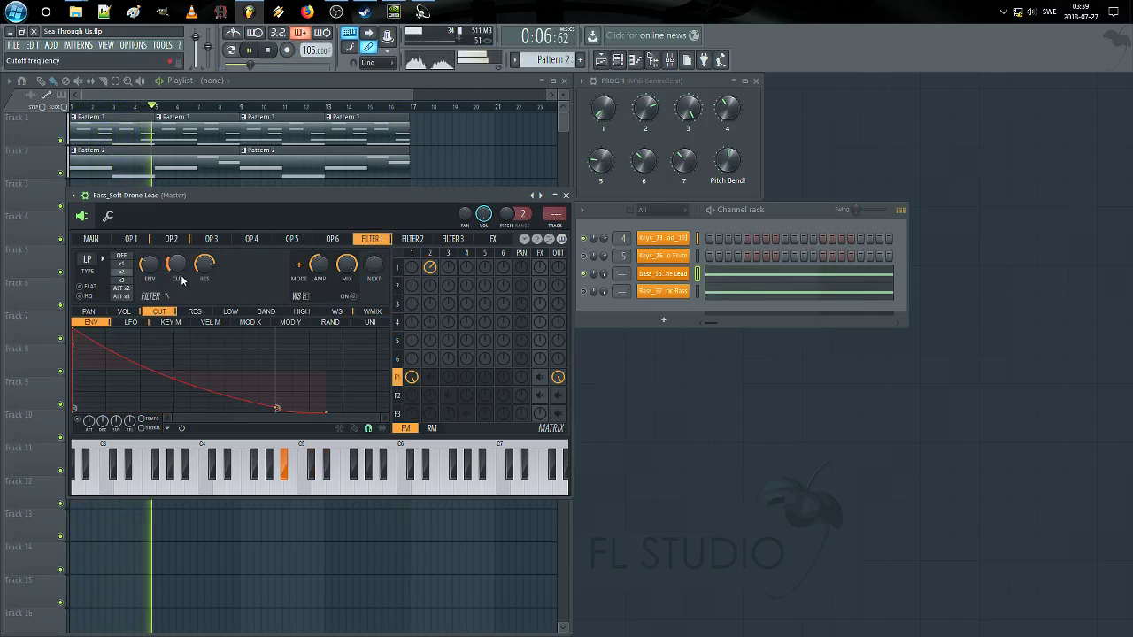
pyautogui.click(89, 260)
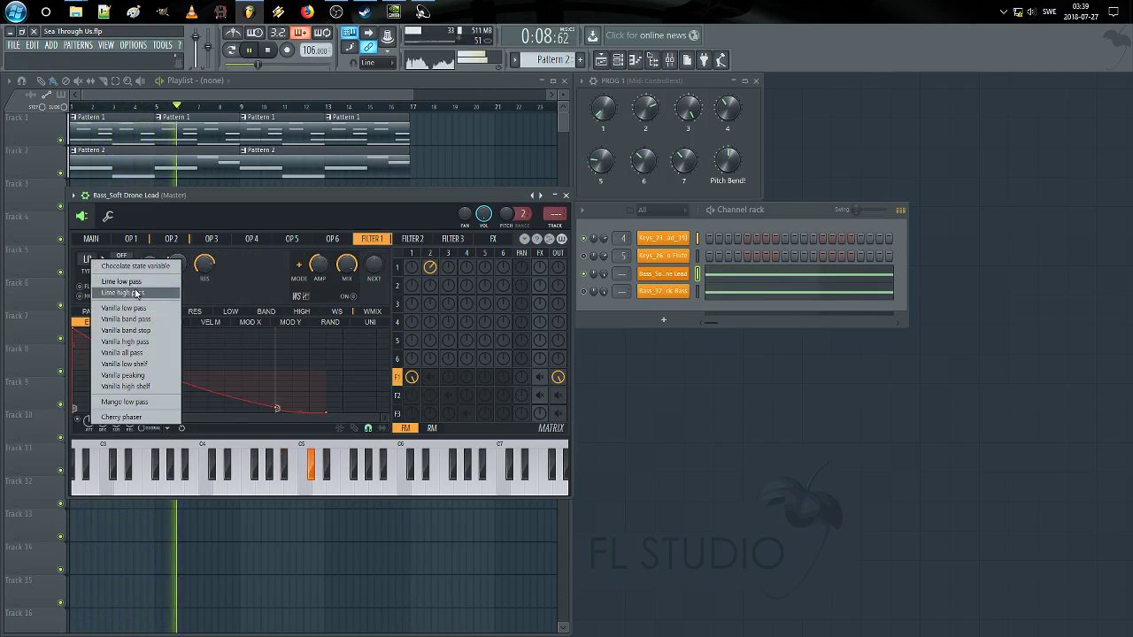
pyautogui.click(141, 341)
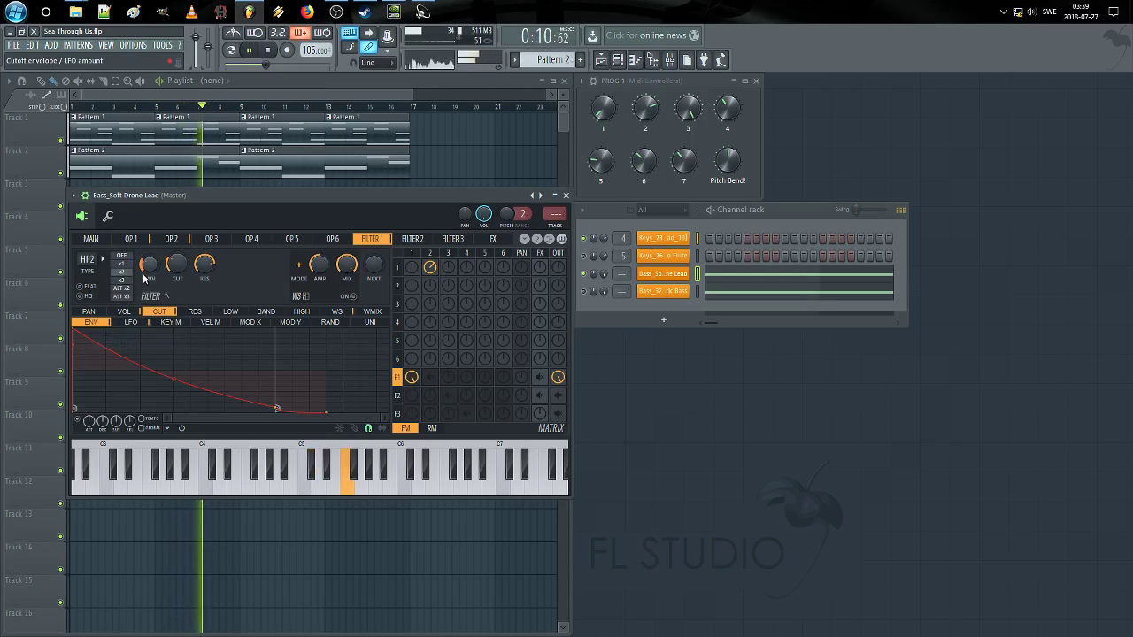
# Step: Reshape filter 1's cutoff envelope to start near zero, rise slowly in a straight line to a peak and drop quickly
pyautogui.moveTo(75, 329); pyautogui.dragTo(70, 397)
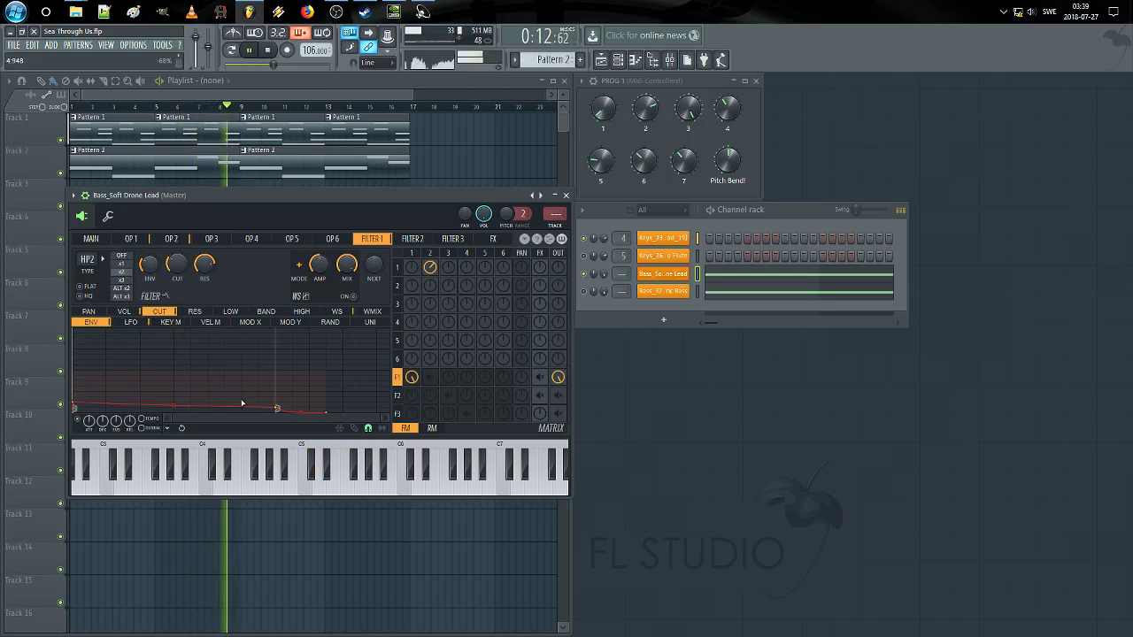
pyautogui.moveTo(278, 407); pyautogui.dragTo(311, 375)
pyautogui.press('space')
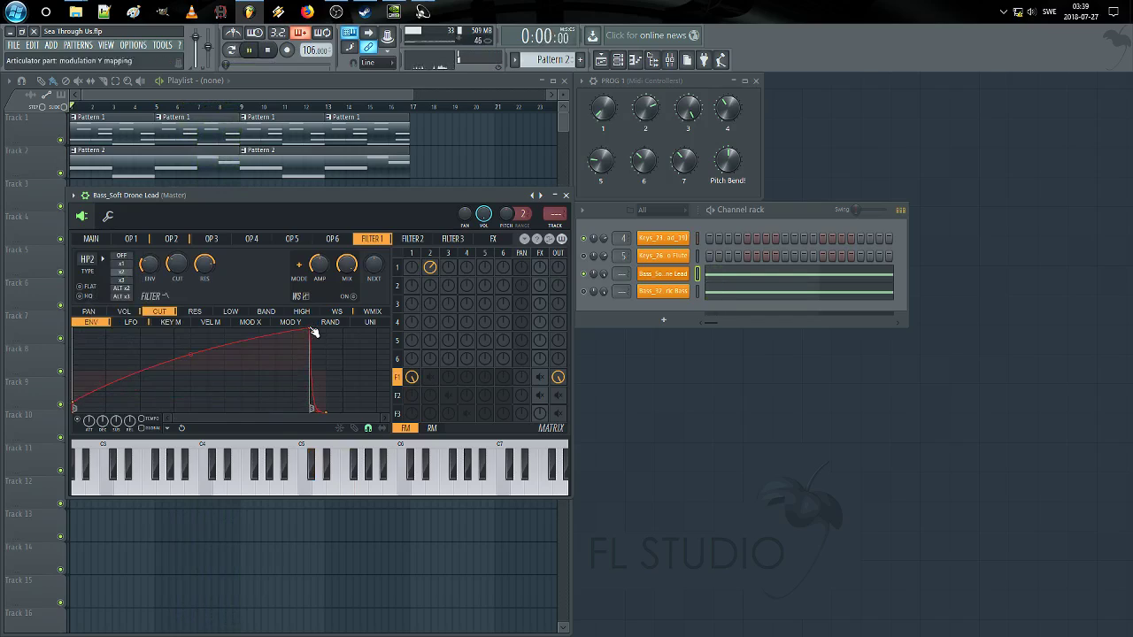
pyautogui.moveTo(190, 353); pyautogui.dragTo(191, 364)
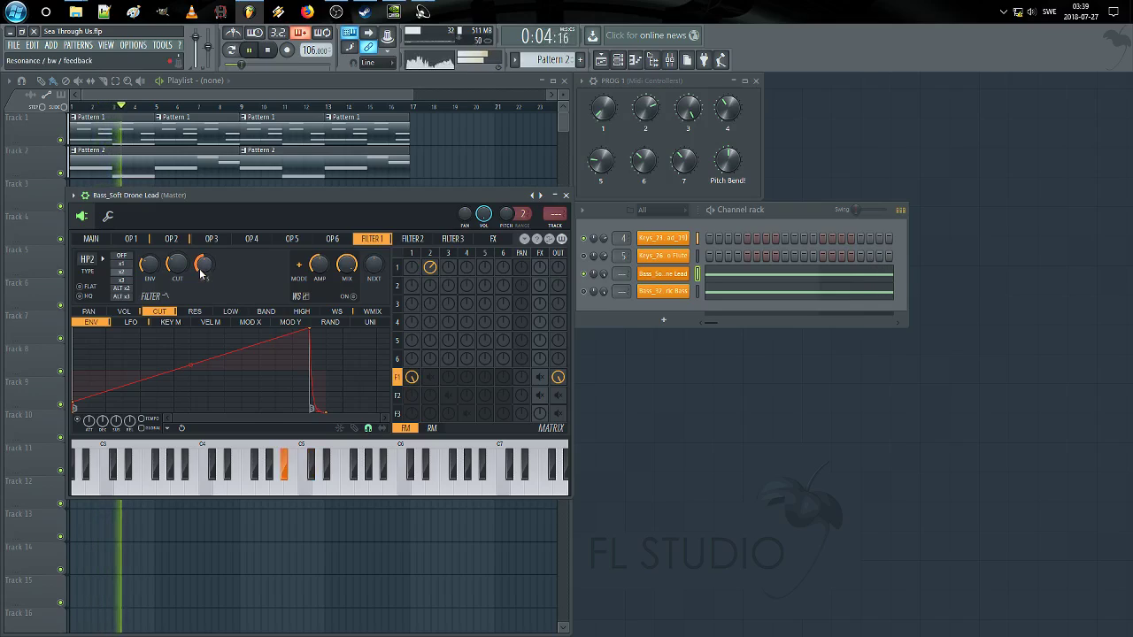
# Step: Adjust filter 1's cutoff and resonance, trying 49%, and shorten the rise of the cutoff envelope
pyautogui.moveTo(200, 270); pyautogui.dragTo(184, 261)
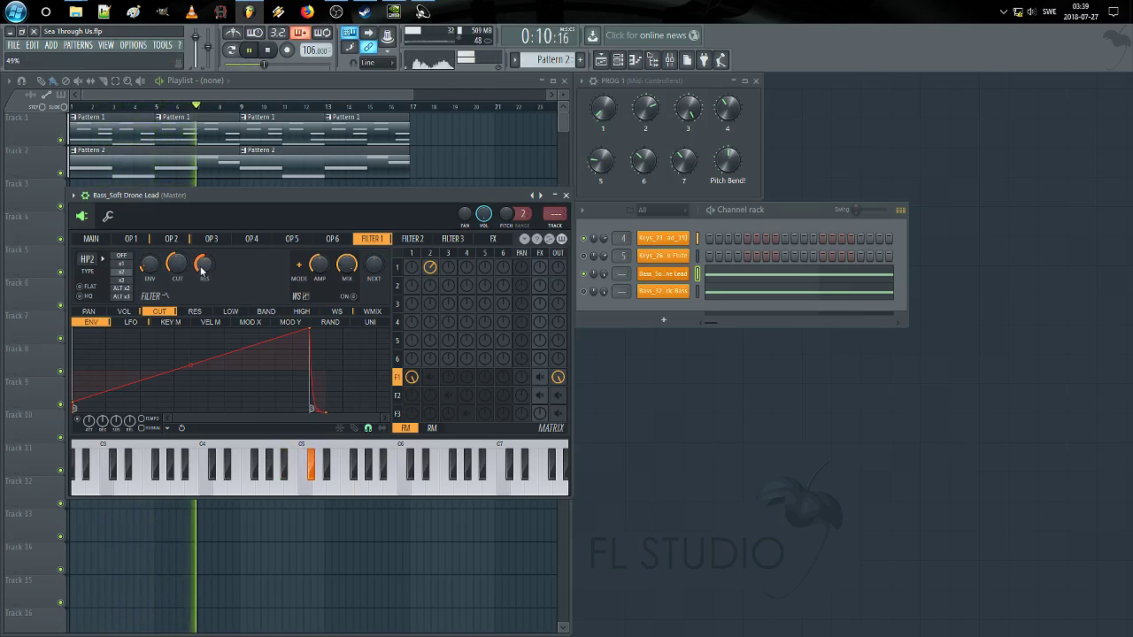
pyautogui.moveTo(203, 268); pyautogui.dragTo(202, 292)
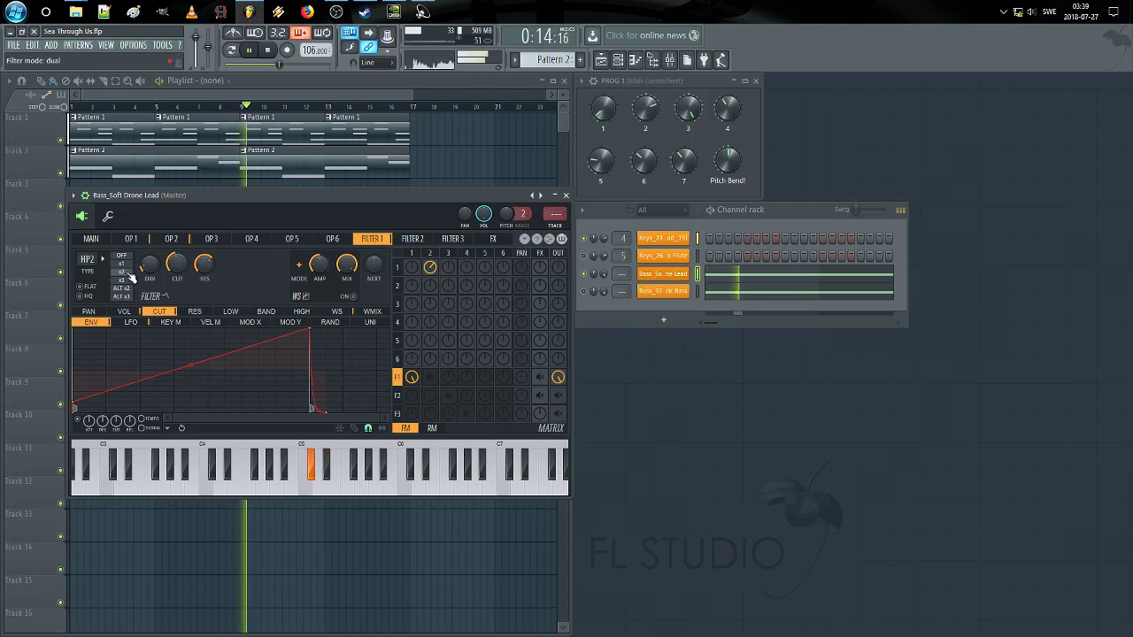
pyautogui.moveTo(311, 331); pyautogui.dragTo(189, 332)
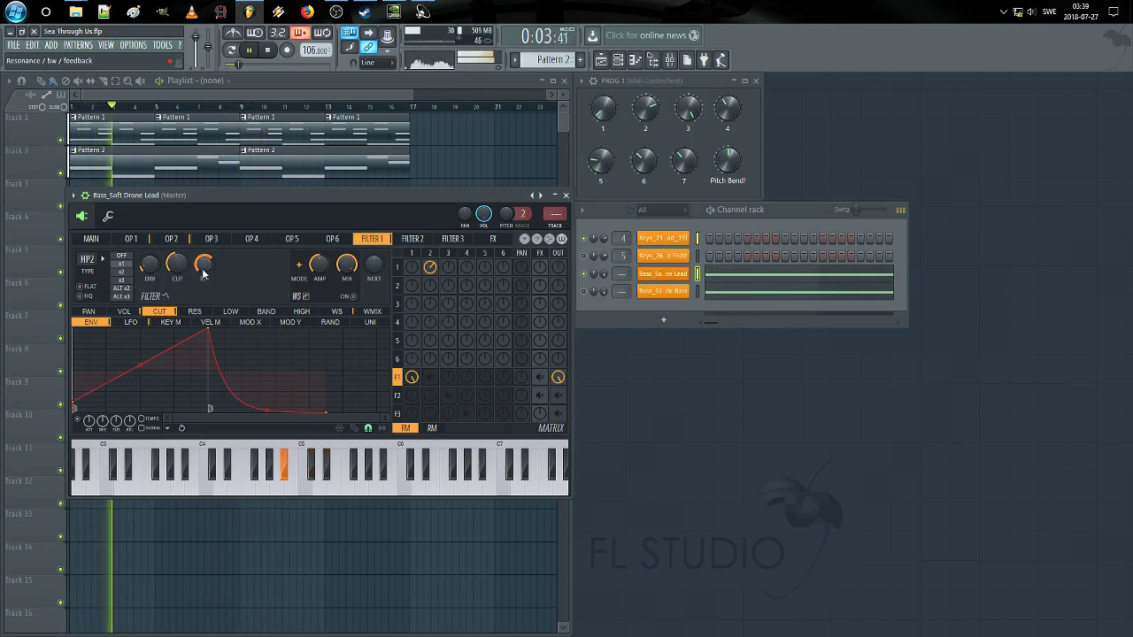
pyautogui.moveTo(180, 276); pyautogui.dragTo(180, 271)
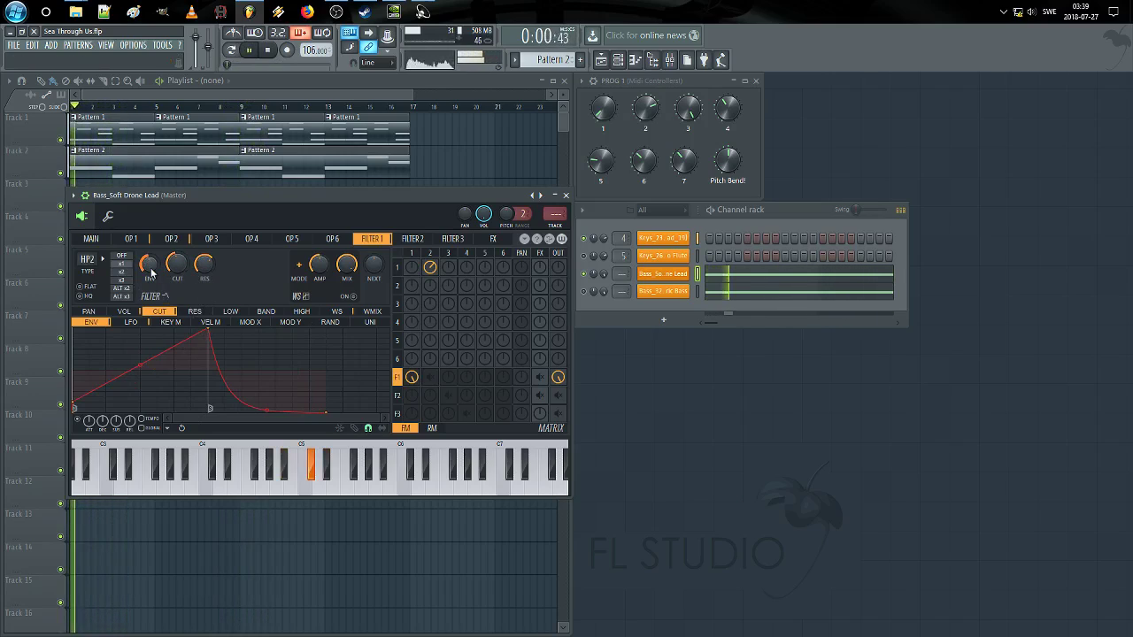
# Step: Change filter 1's type to Lime high pass and move the cutoff envelope's peak slightly later
pyautogui.click(88, 260)
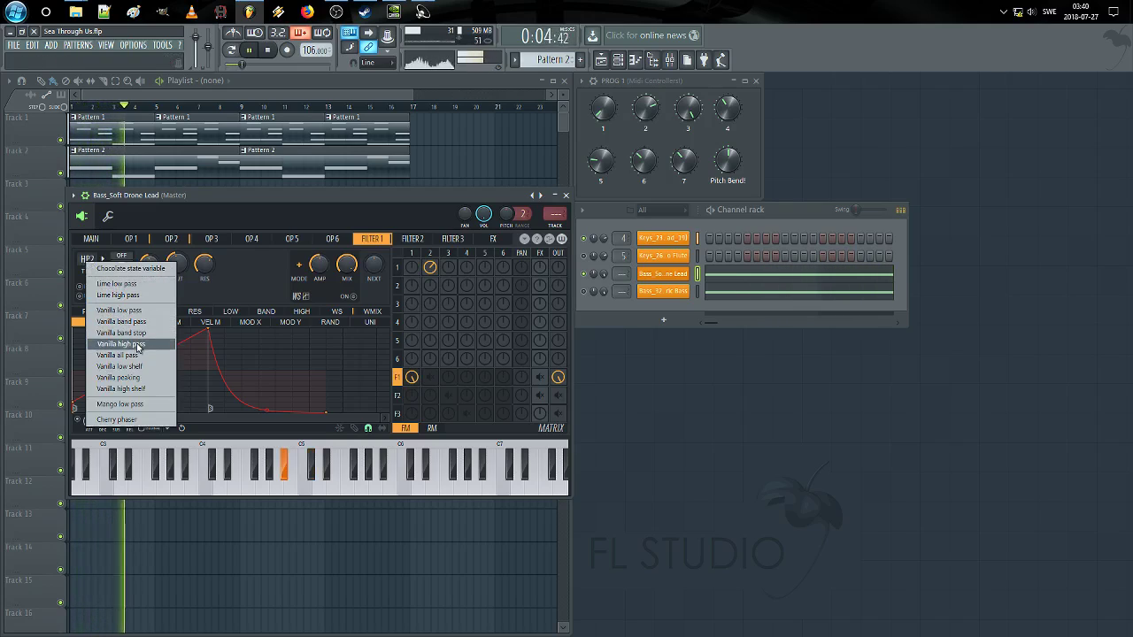
pyautogui.click(131, 295)
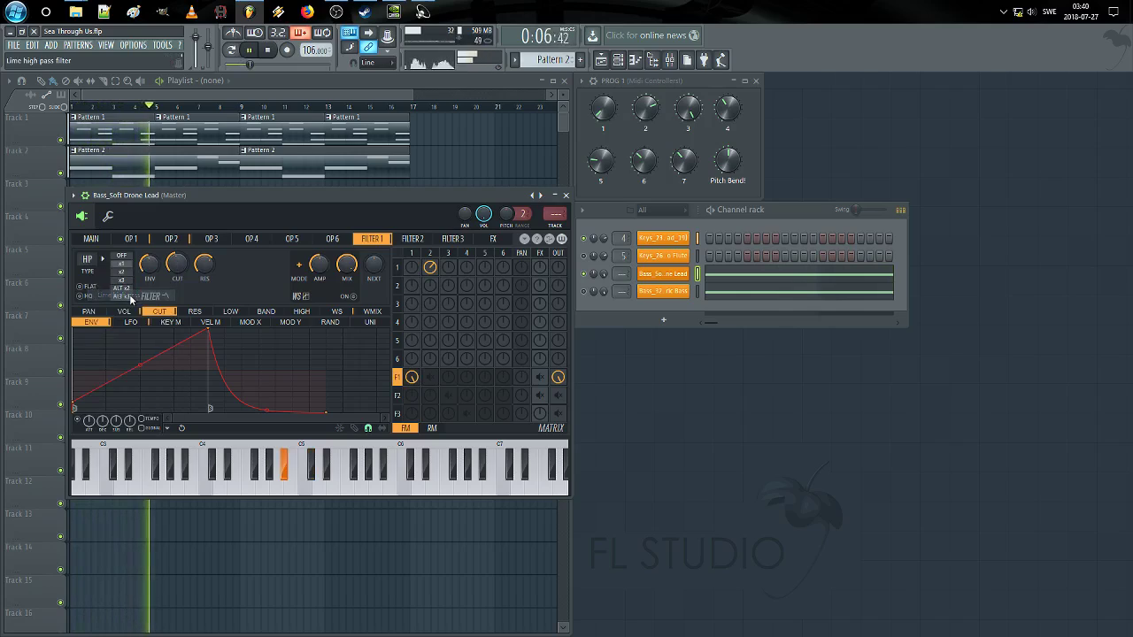
pyautogui.press('space')
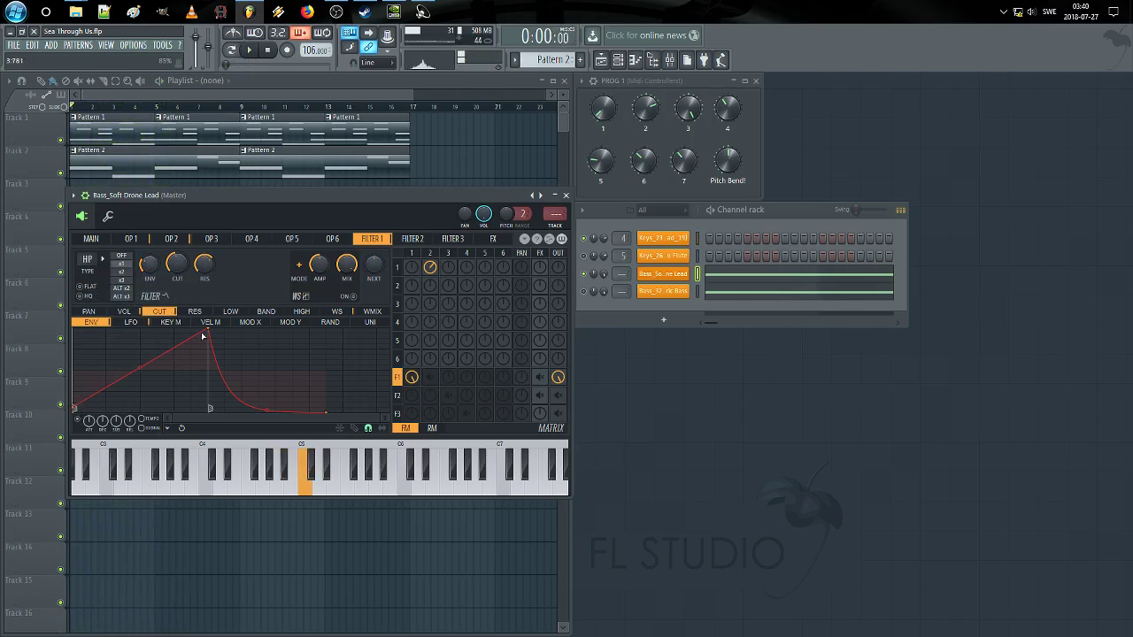
pyautogui.moveTo(224, 329); pyautogui.dragTo(242, 329)
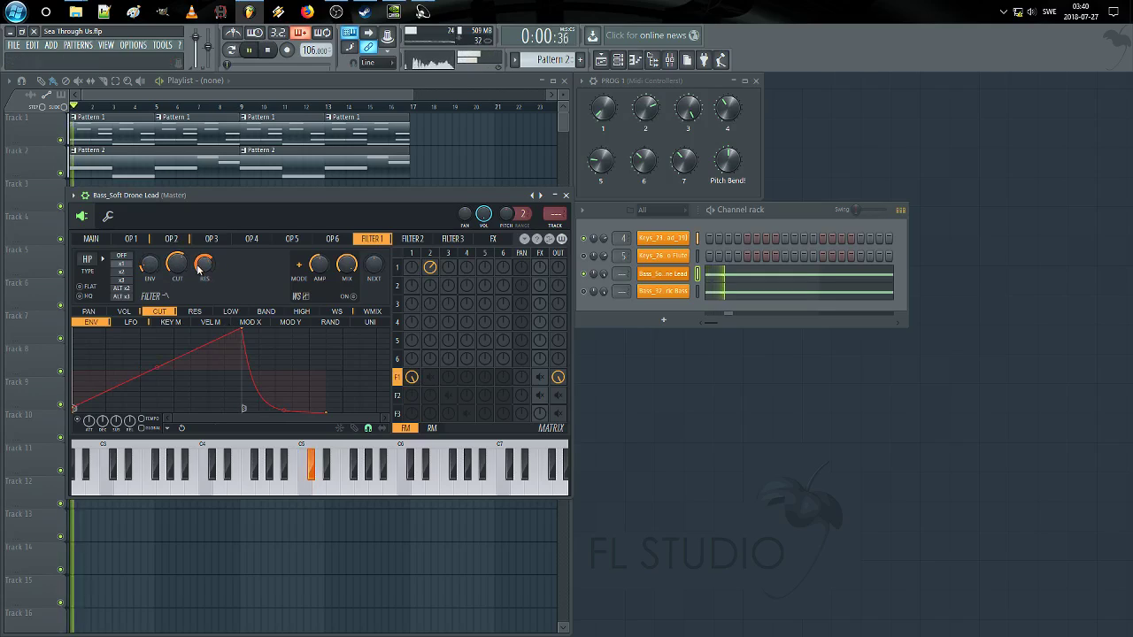
# Step: Restart playback and adjust filter 1's resonance, trying 71%
pyautogui.press('space')
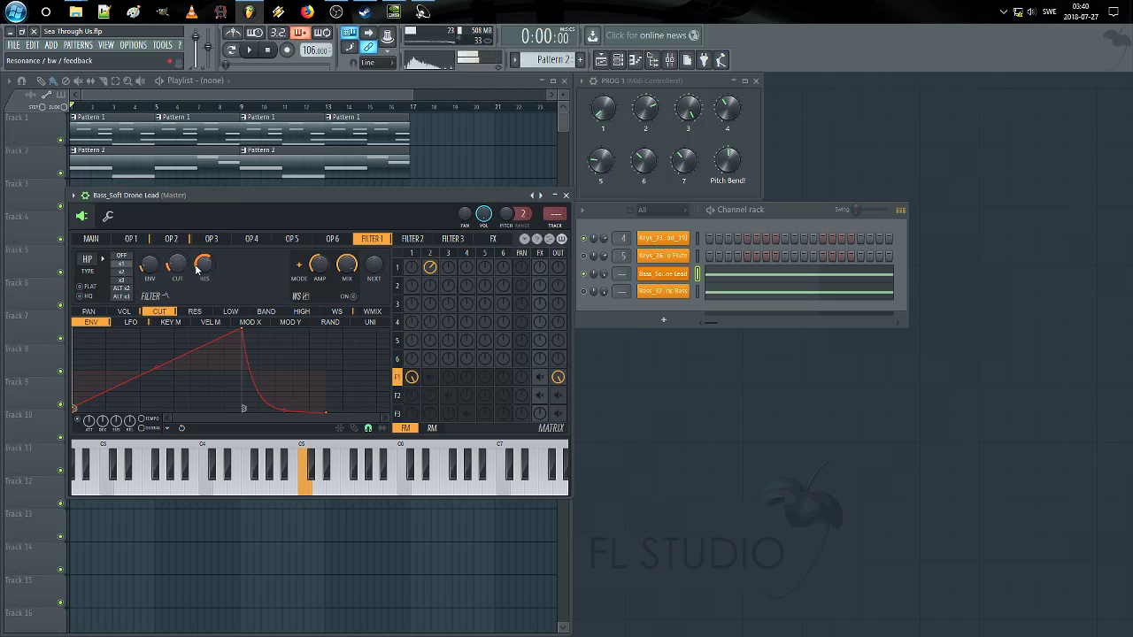
pyautogui.press('space')
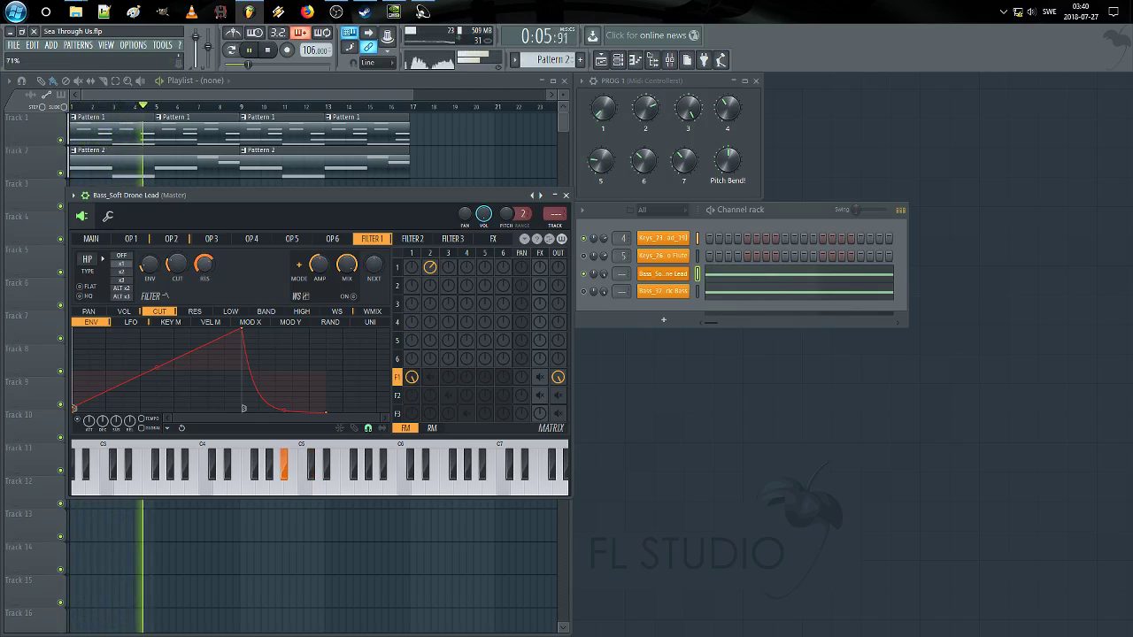
pyautogui.moveTo(206, 266); pyautogui.dragTo(206, 255)
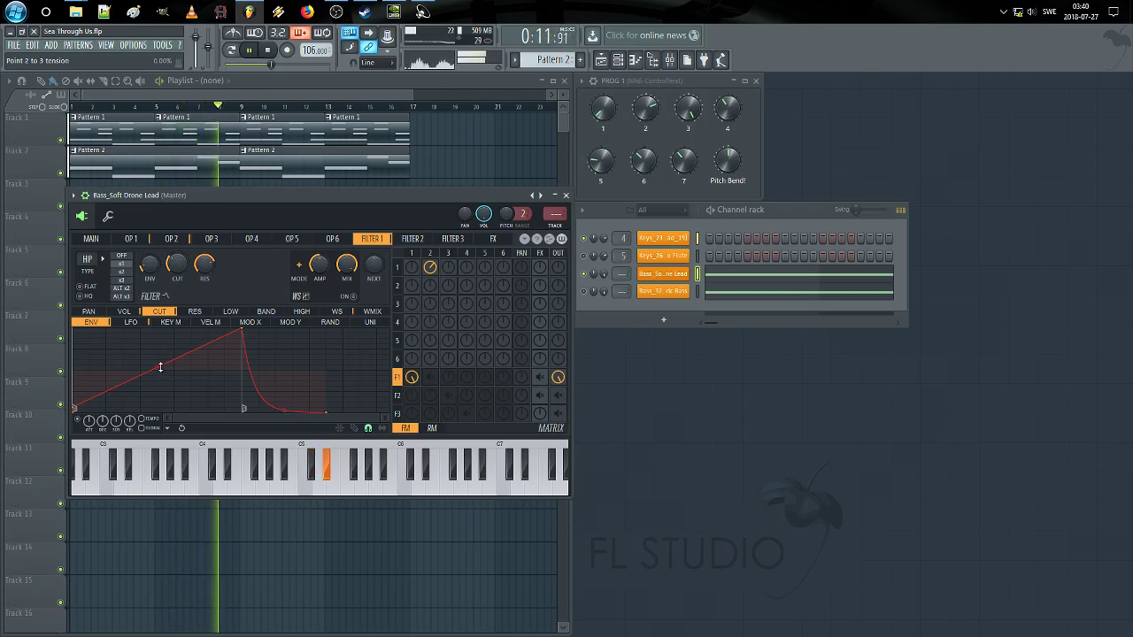
# Step: Bend the rising segment of filter 1's cutoff envelope into a gentle inward curve and compare with the volume envelope
pyautogui.moveTo(163, 372)
pyautogui.mouseDown()
pyautogui.moveTo(157, 341)
pyautogui.moveTo(158, 387)
pyautogui.mouseUp()
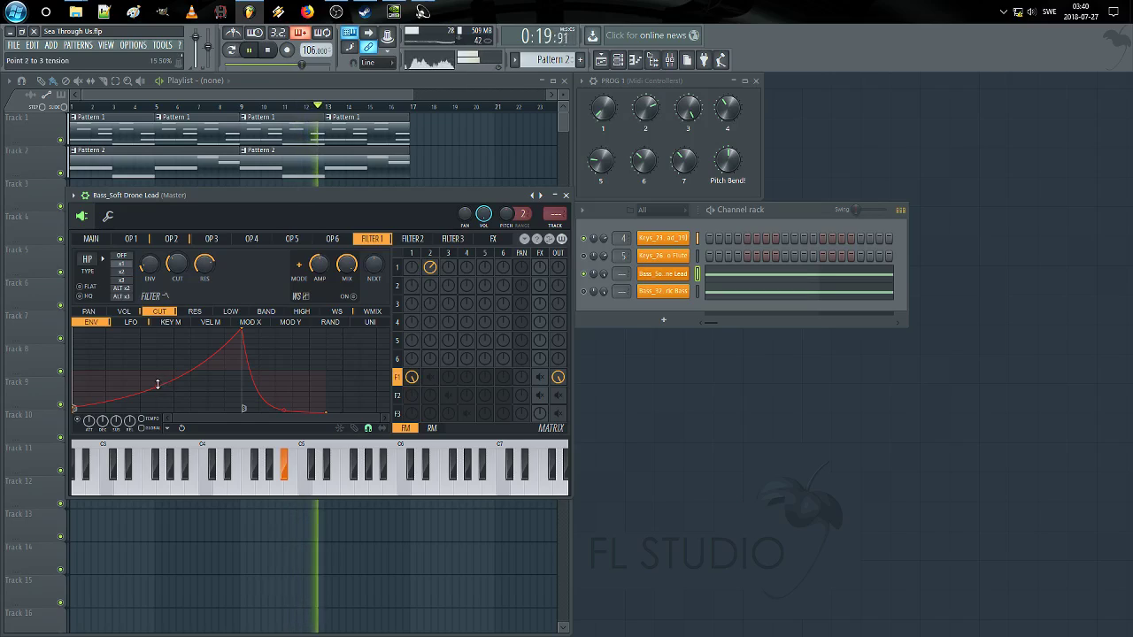
pyautogui.moveTo(157, 382); pyautogui.dragTo(171, 346)
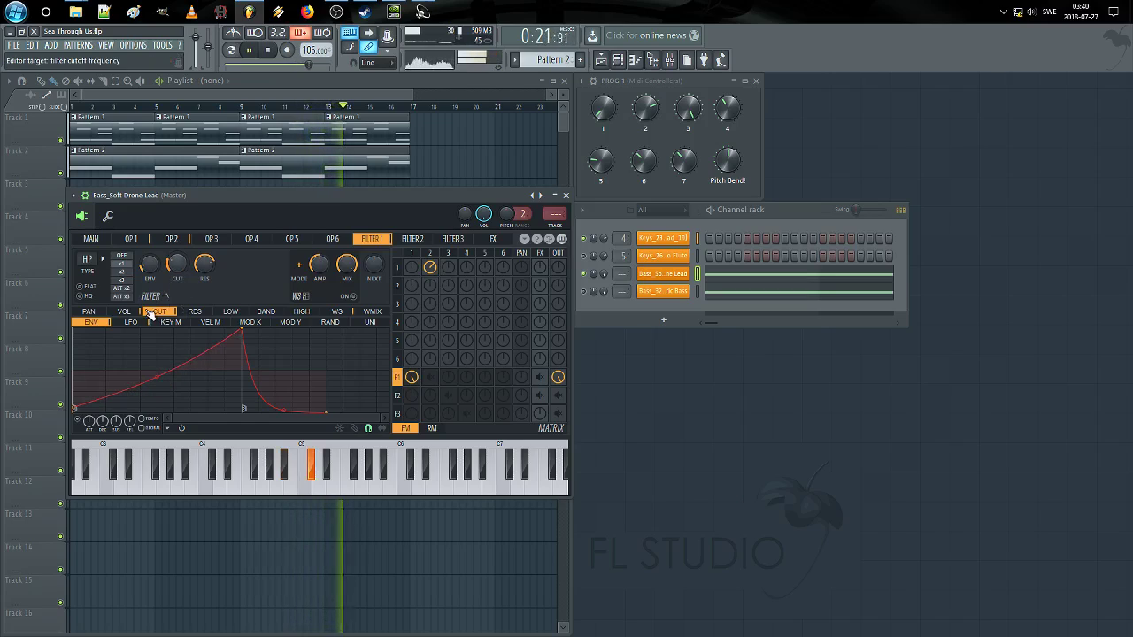
pyautogui.click(124, 312)
pyautogui.click(159, 312)
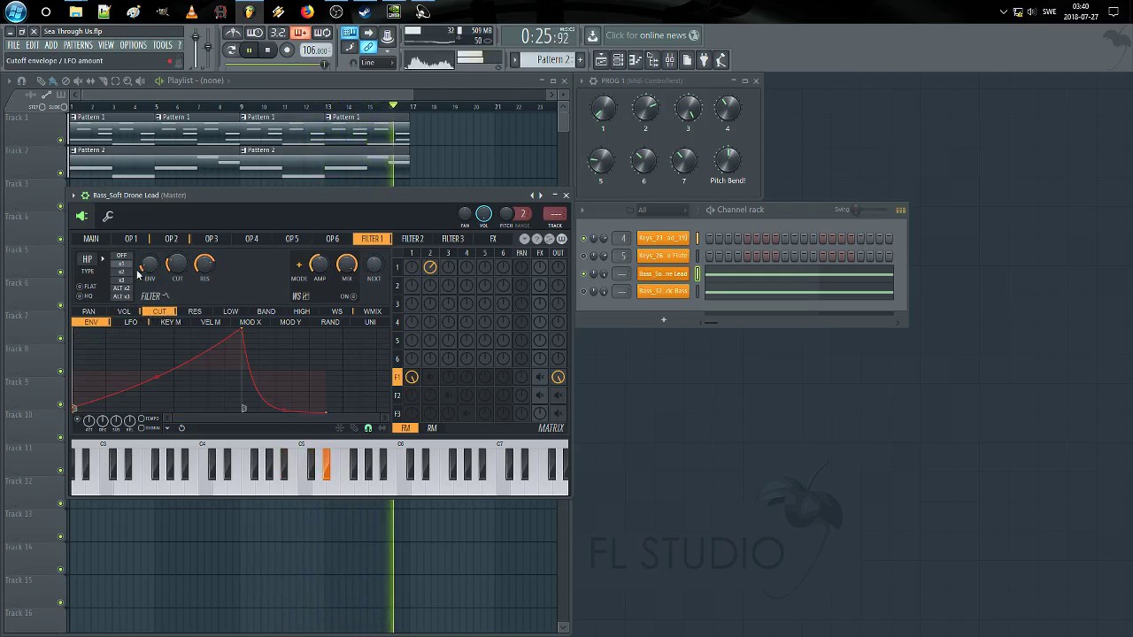
# Step: Route filter 1 to the effects section and show the second delay's settings
pyautogui.click(94, 263)
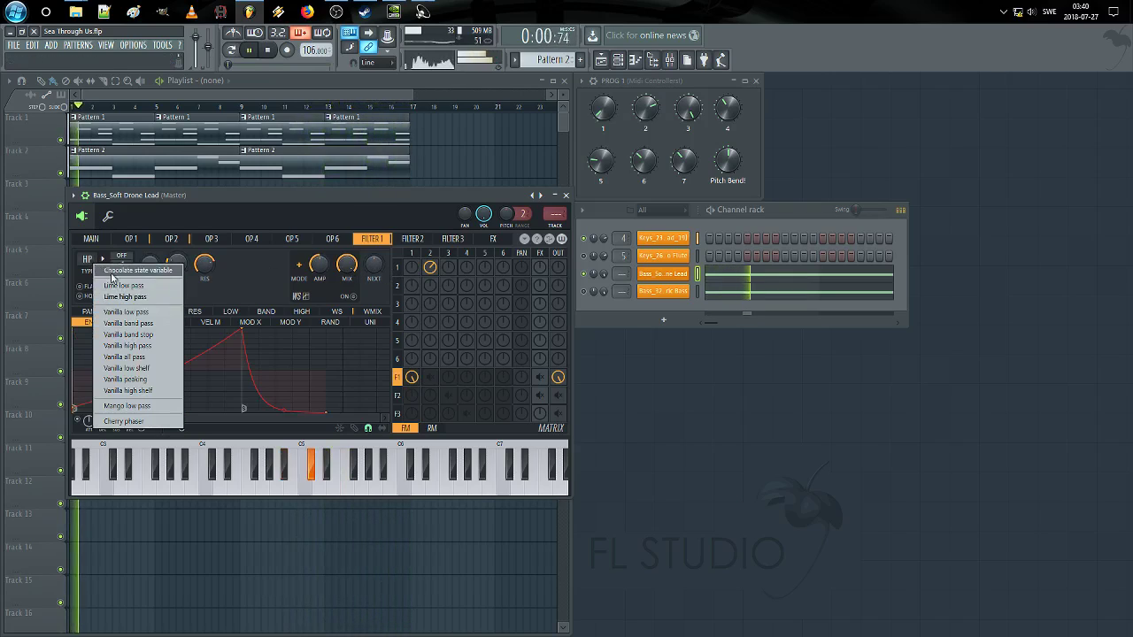
pyautogui.click(241, 292)
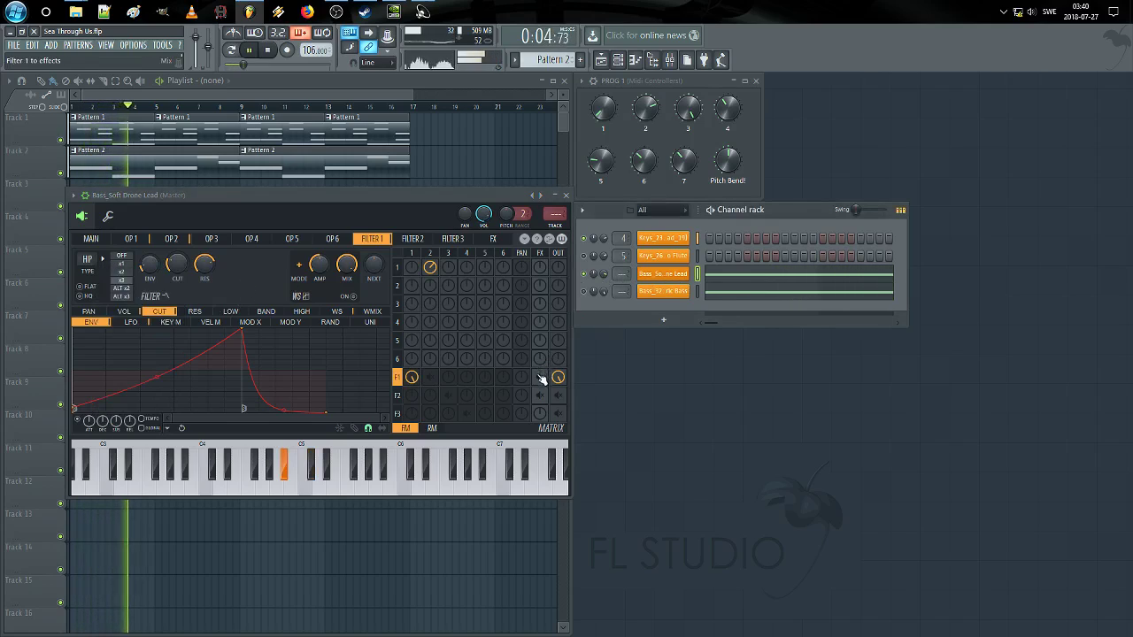
pyautogui.click(493, 239)
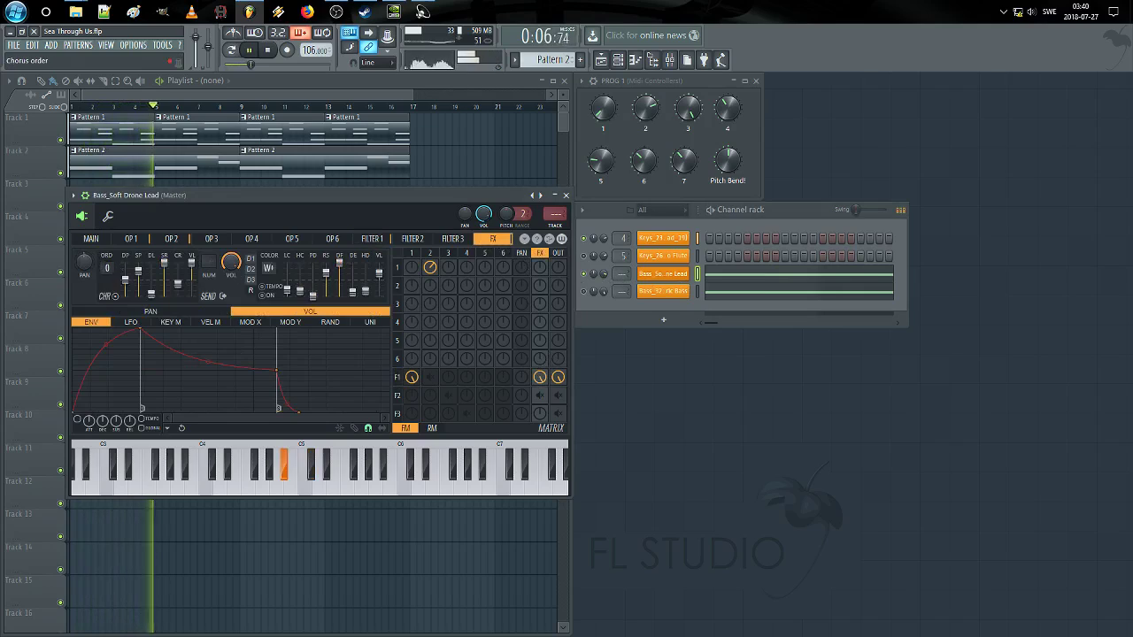
pyautogui.click(253, 268)
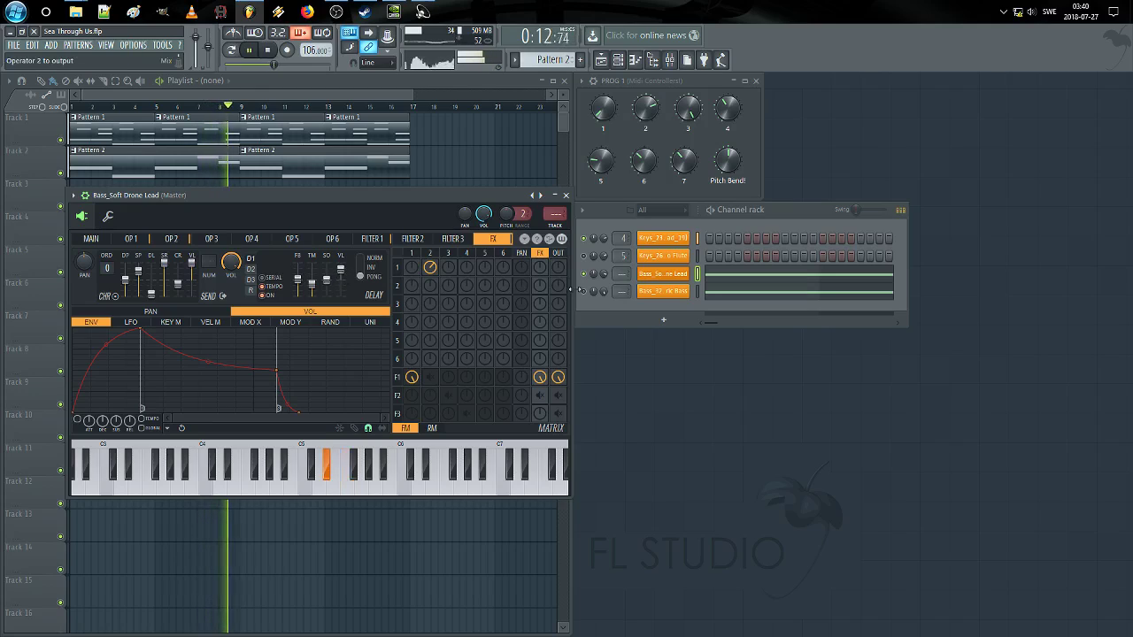
# Step: Set operator 1's frequency ratio to 2.0000 and stop playback
pyautogui.click(372, 239)
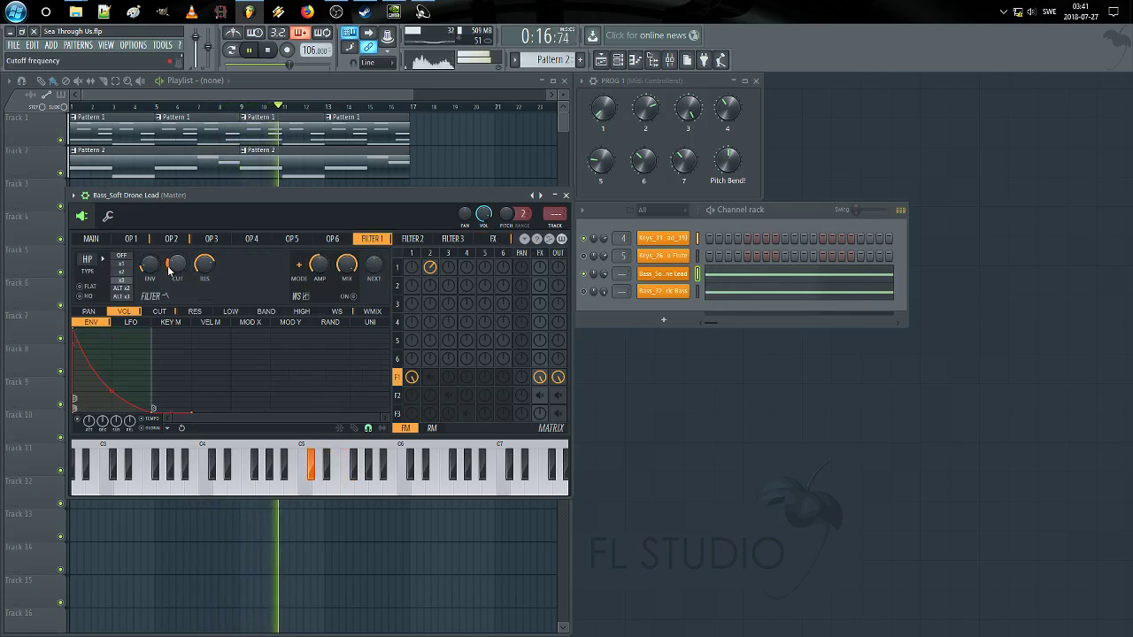
pyautogui.click(159, 241)
pyautogui.click(142, 241)
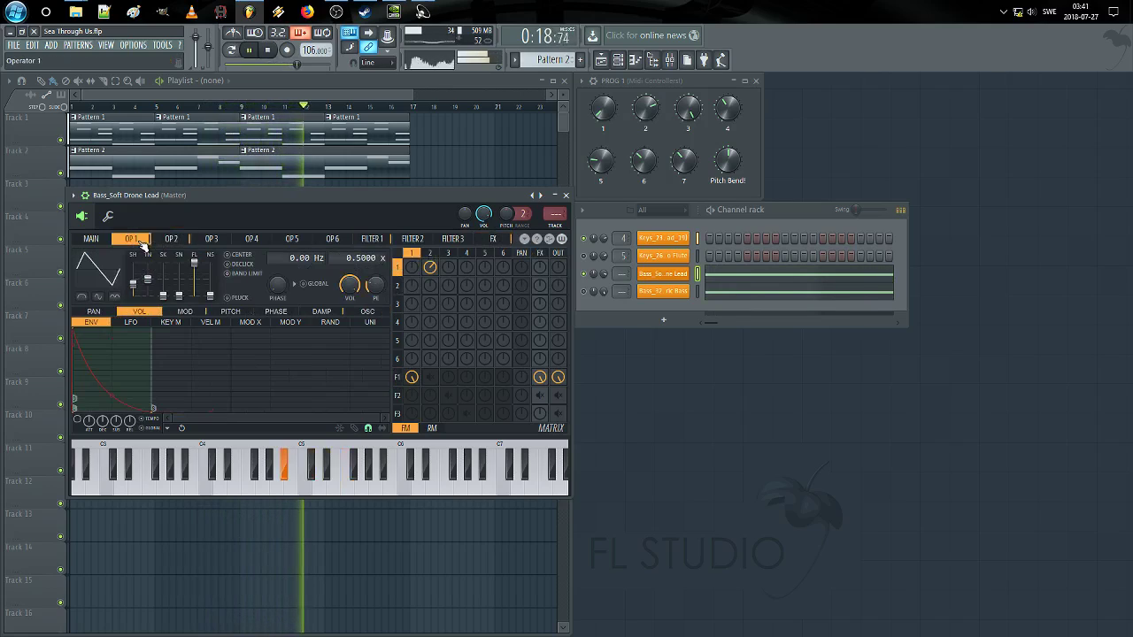
pyautogui.moveTo(359, 257); pyautogui.dragTo(358, 232)
pyautogui.press('space')
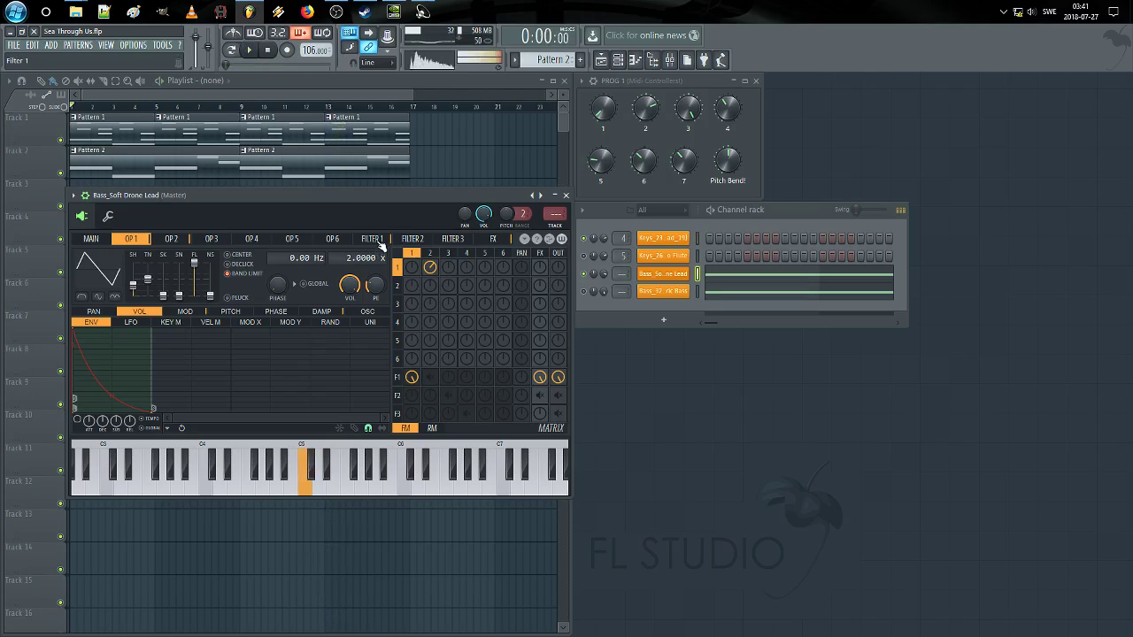
# Step: Switch filter 1 to Vanilla high pass and set operator 2's frequency ratio to 0.5020
pyautogui.click(376, 240)
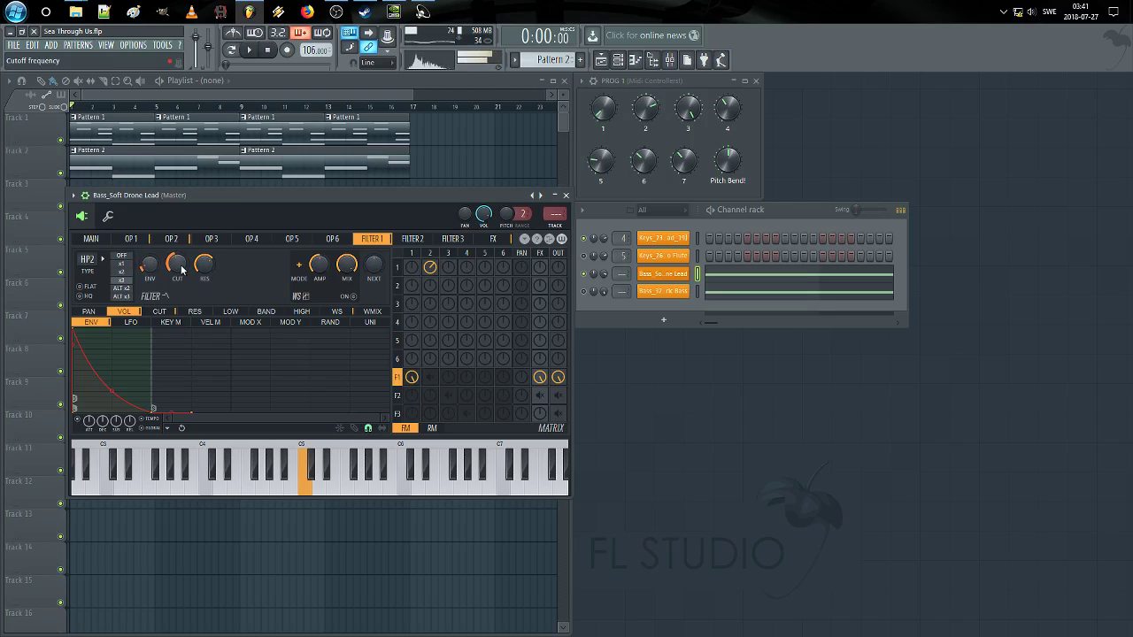
pyautogui.click(133, 239)
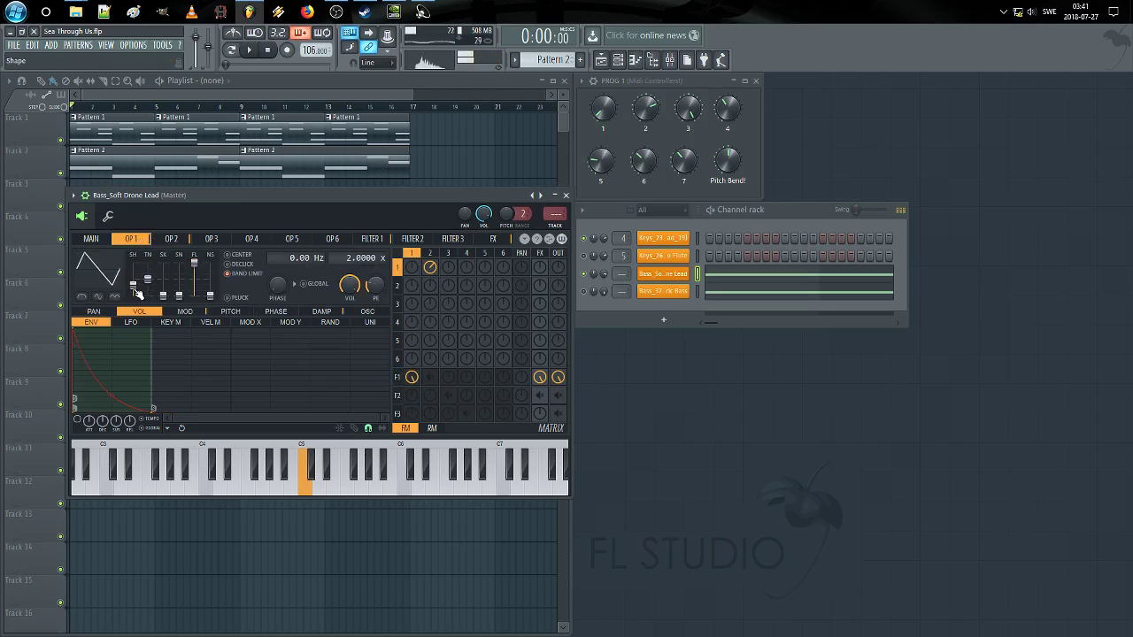
pyautogui.click(174, 239)
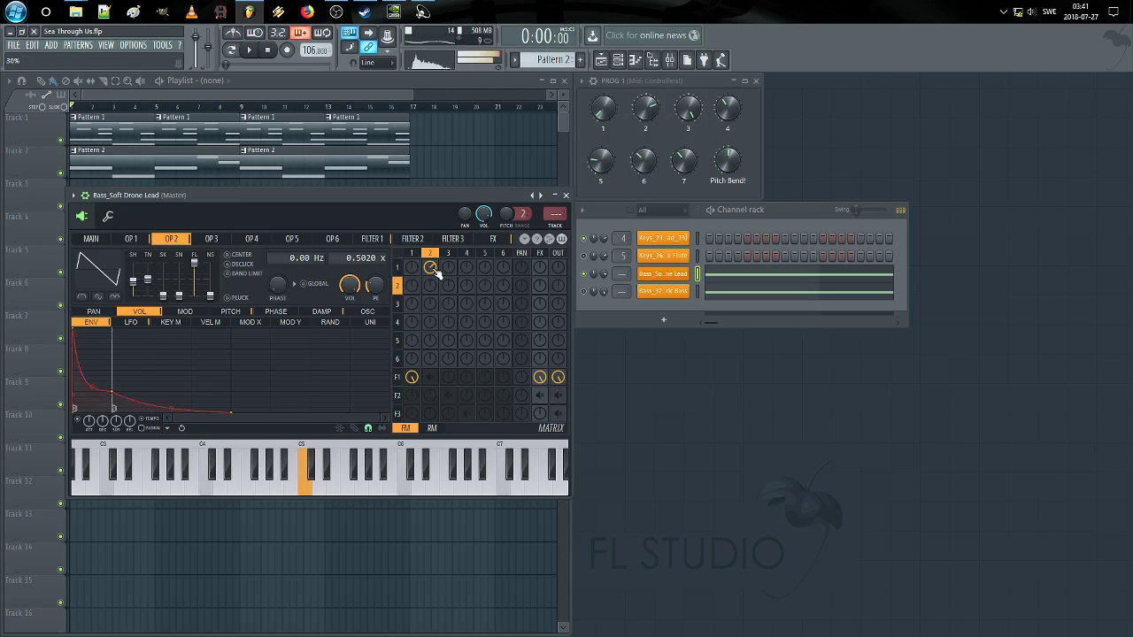
# Step: Set the unison pitch spread to about 48% and apply the Stereoized chorus preset
pyautogui.click(89, 239)
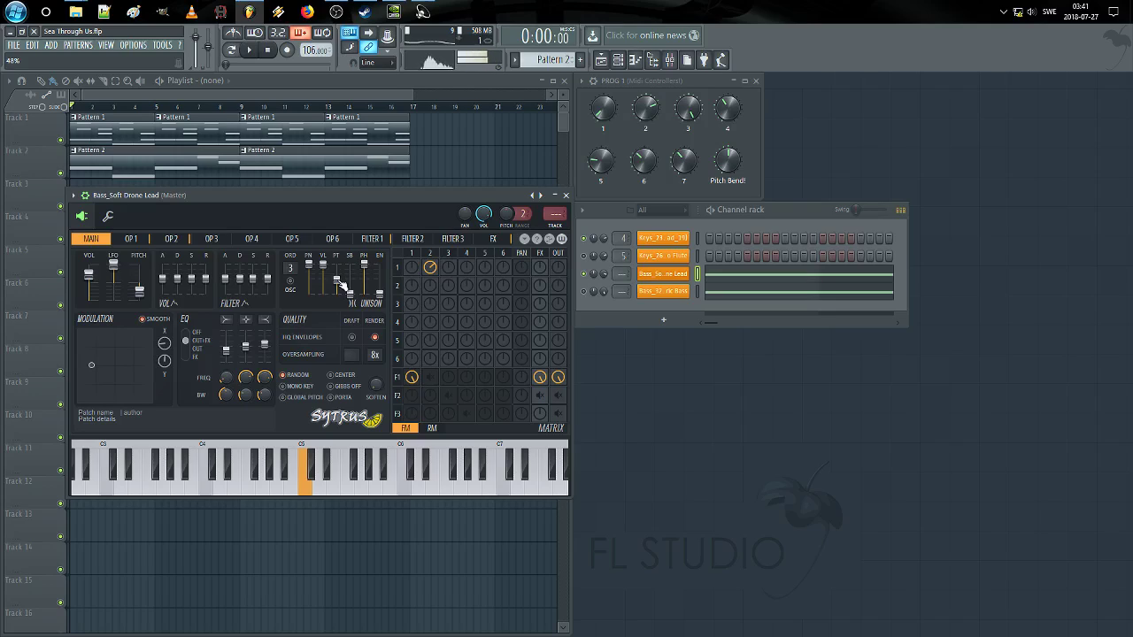
pyautogui.click(493, 239)
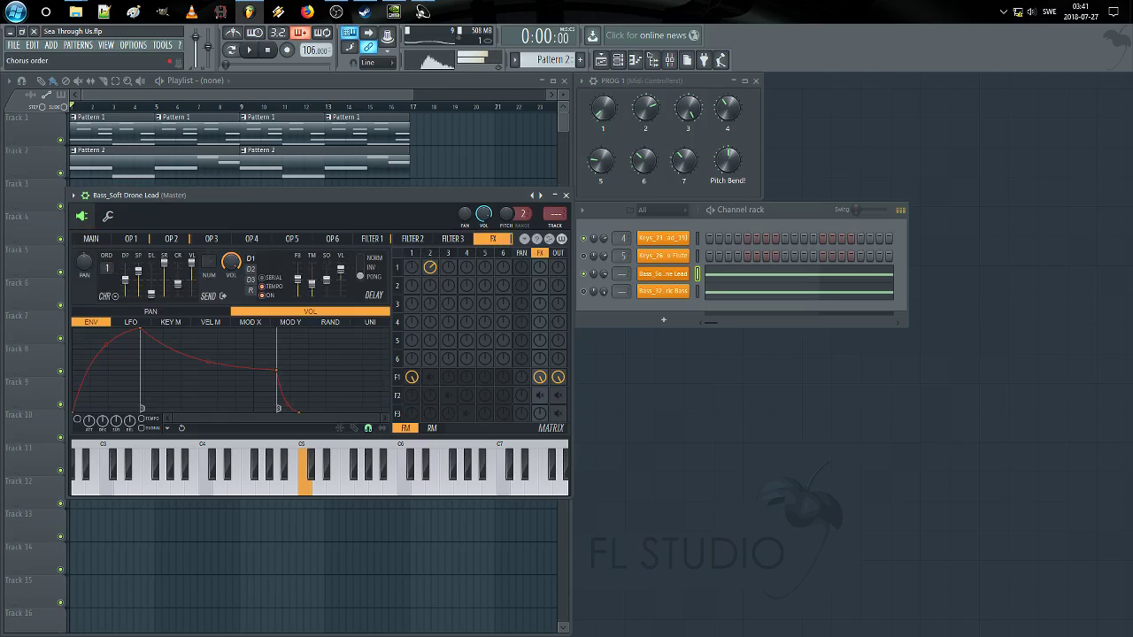
pyautogui.click(525, 240)
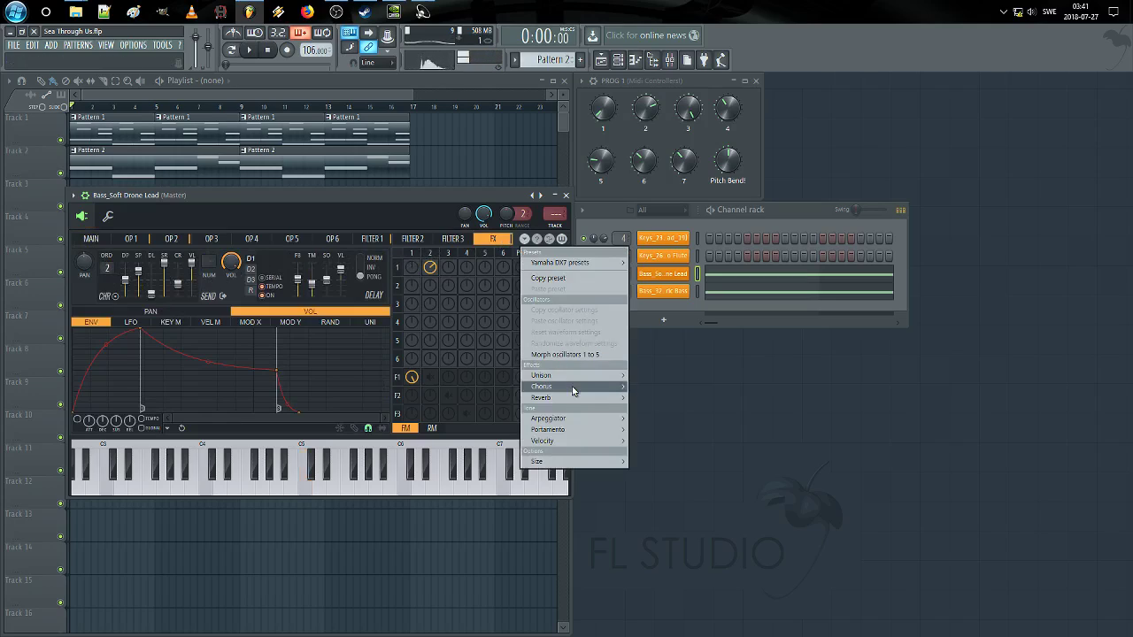
pyautogui.moveTo(574, 392)
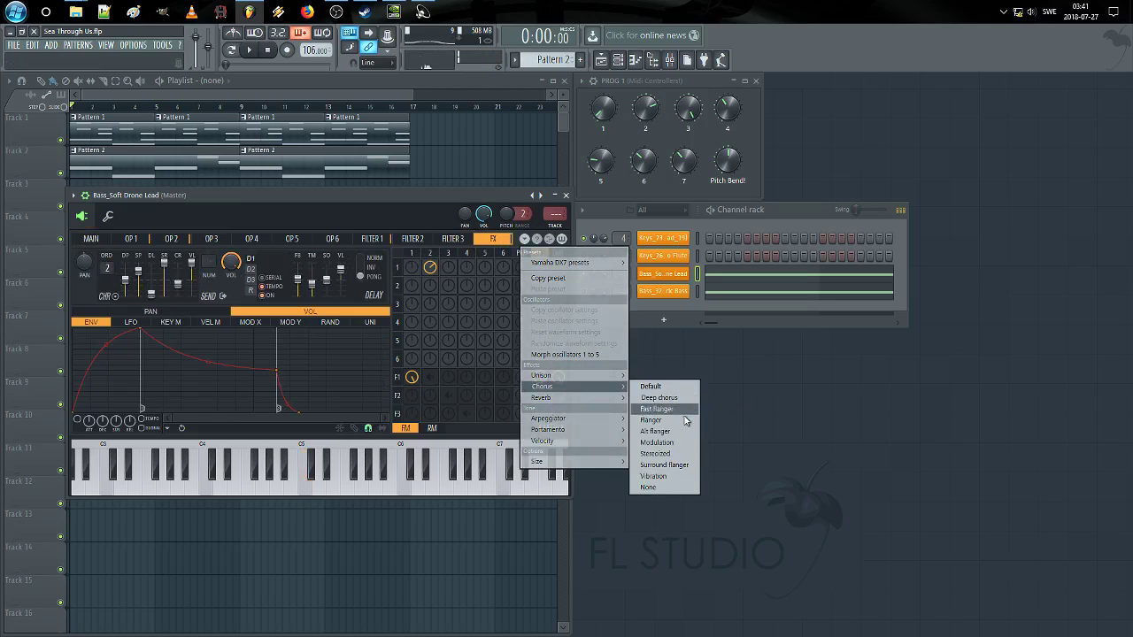
pyautogui.click(682, 452)
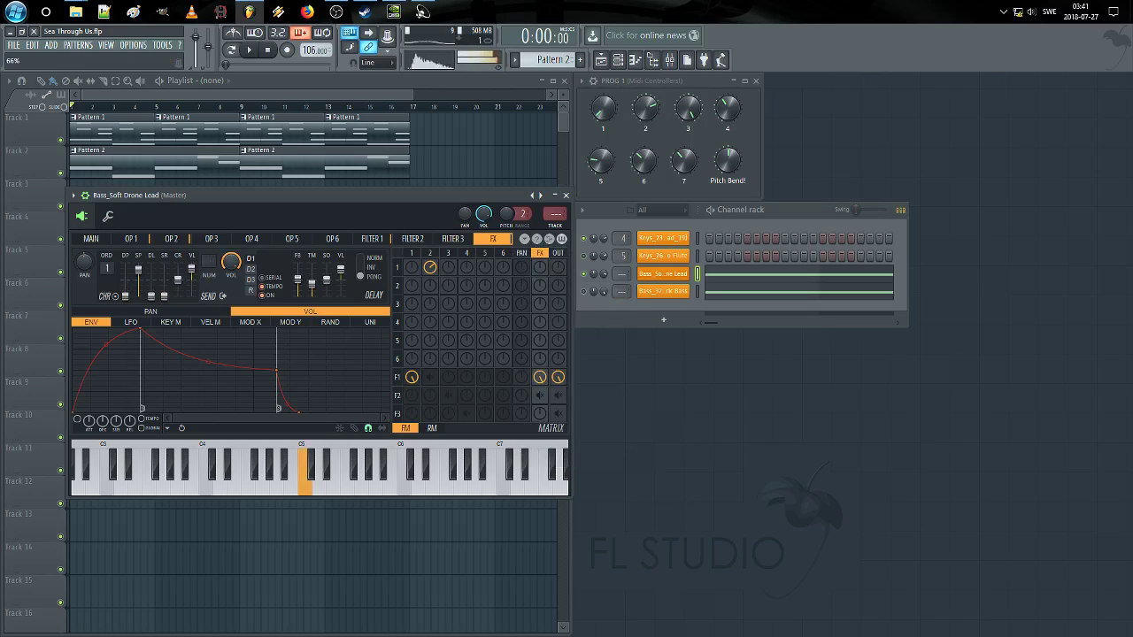
# Step: Play the song while tuning filter 1's cutoff frequency and setting its envelope amount to about 51%
pyautogui.click(372, 238)
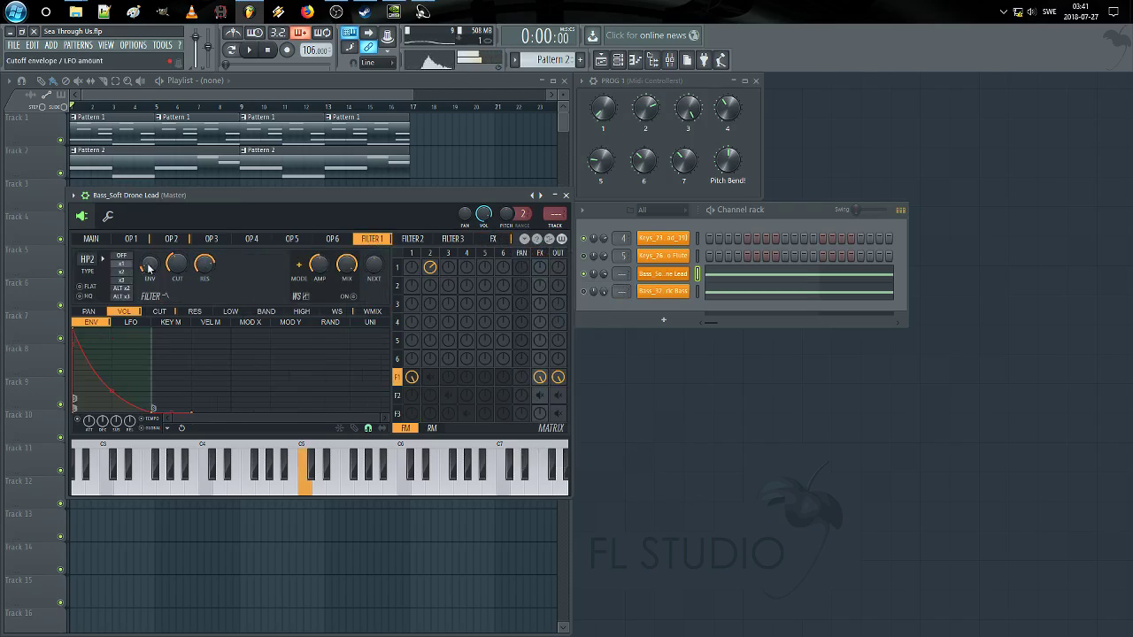
pyautogui.press('space')
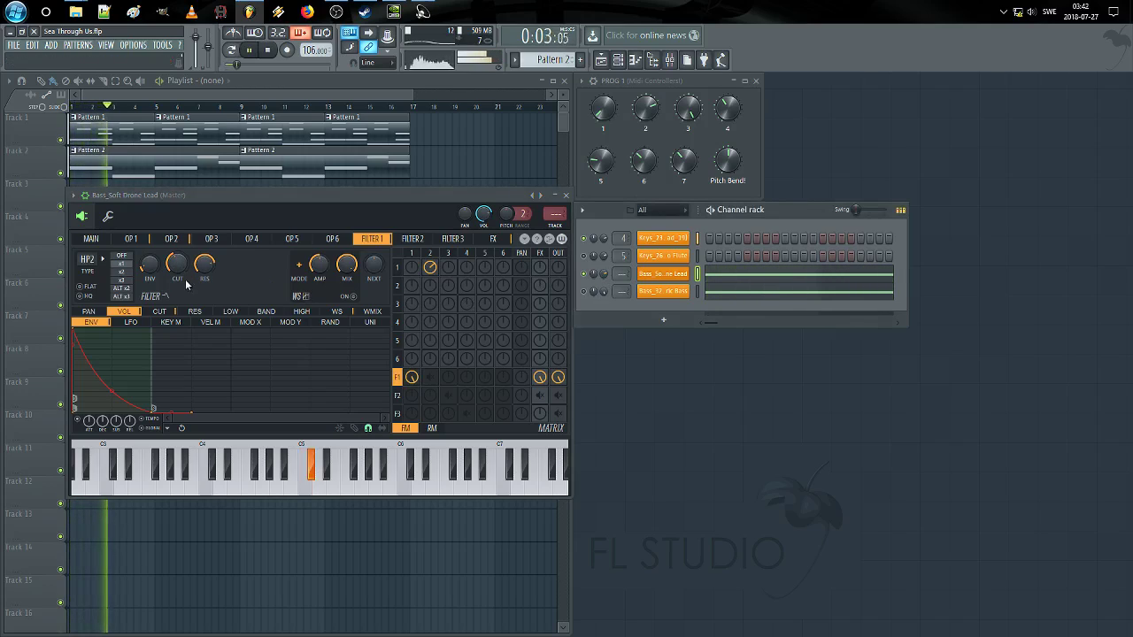
pyautogui.moveTo(176, 270)
pyautogui.mouseDown()
pyautogui.moveTo(177, 243)
pyautogui.moveTo(175, 282)
pyautogui.mouseUp()
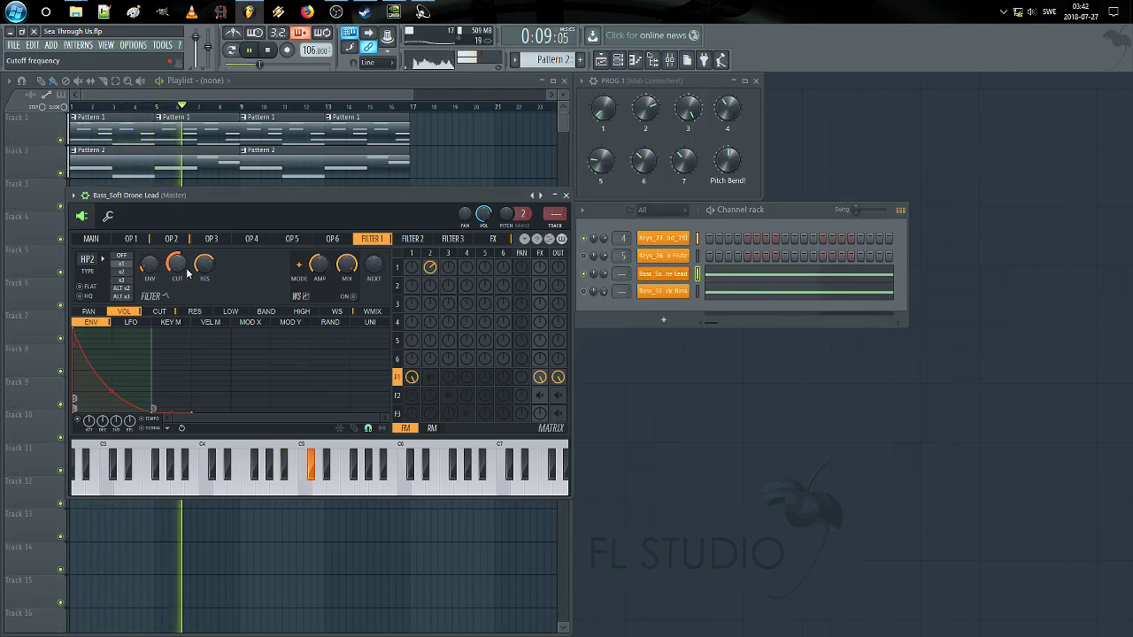
pyautogui.moveTo(152, 270); pyautogui.dragTo(152, 261)
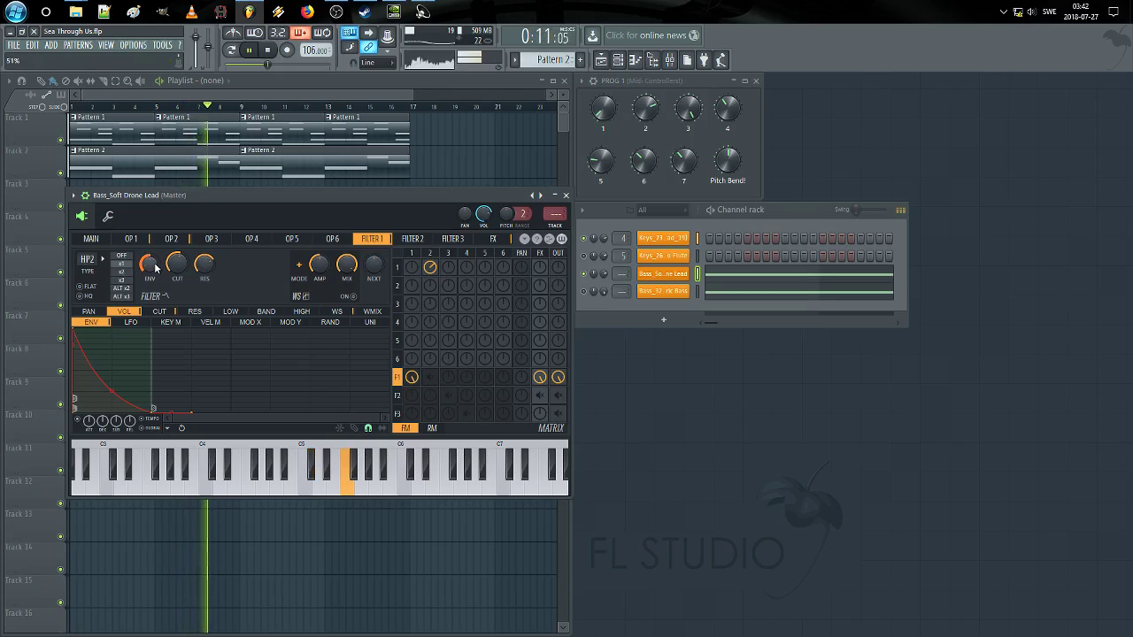
pyautogui.moveTo(177, 269); pyautogui.dragTo(177, 264)
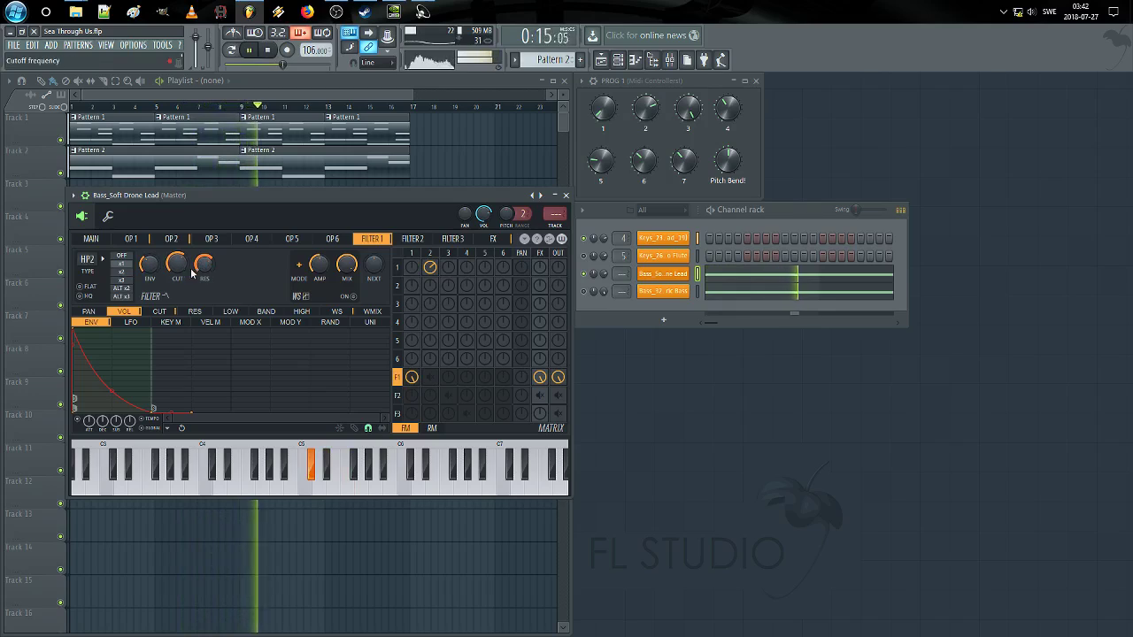
# Step: Move the peak of filter 1's cutoff envelope much earlier and replay the song from the start
pyautogui.click(160, 310)
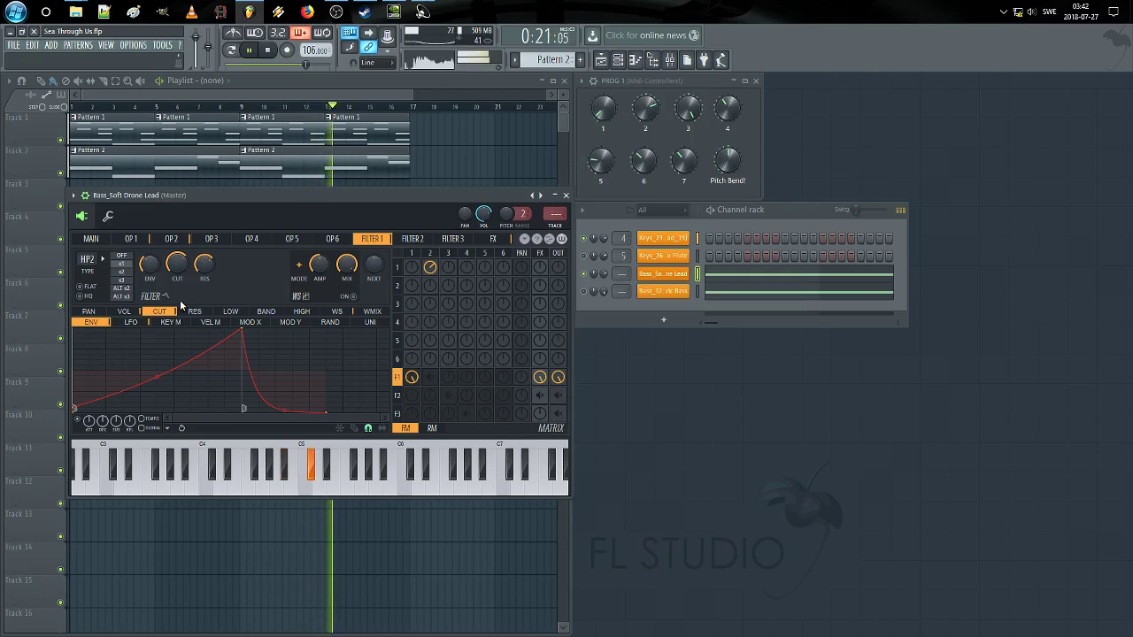
pyautogui.press('space')
pyautogui.moveTo(241, 330); pyautogui.dragTo(140, 330)
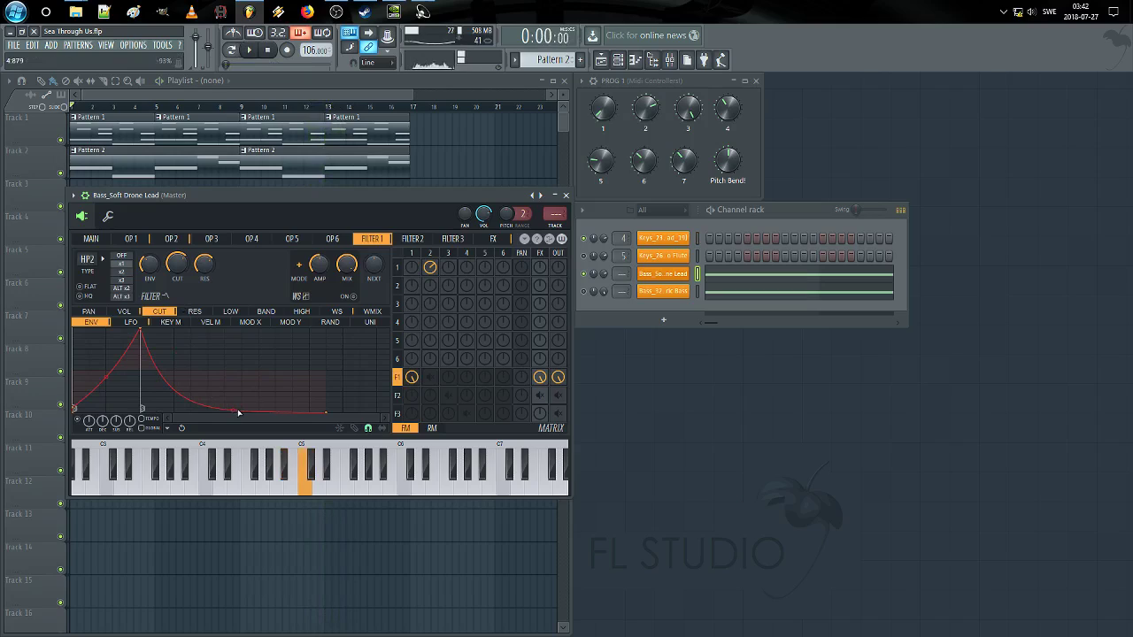
pyautogui.press('space')
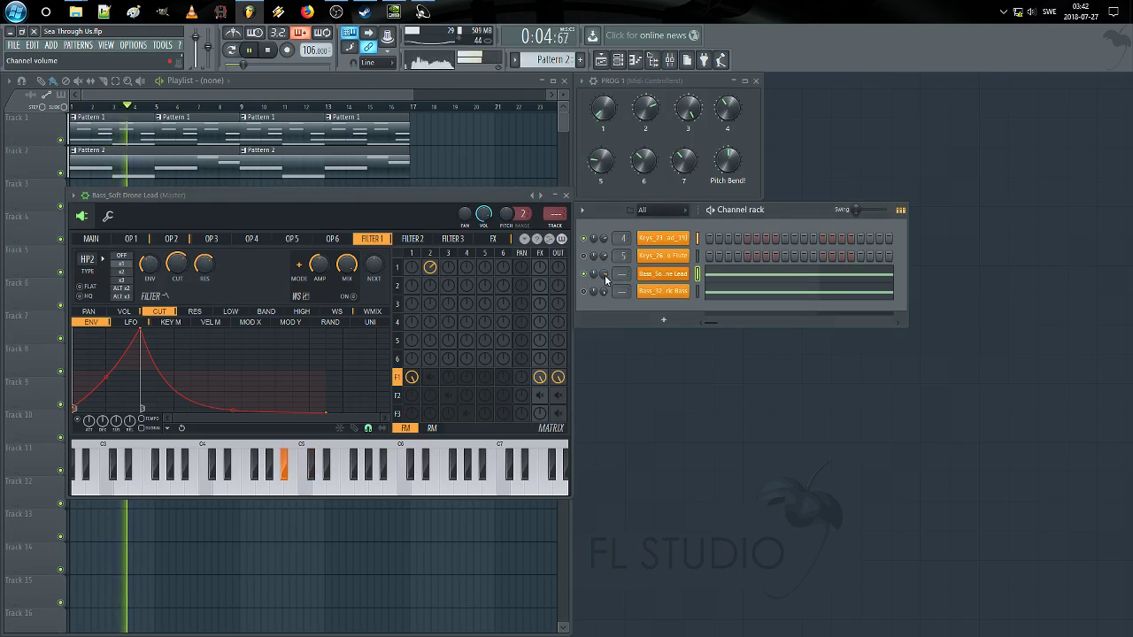
# Step: Set the delay's volume to about 69% and make filter 1's volume envelope decay more steeply
pyautogui.click(493, 238)
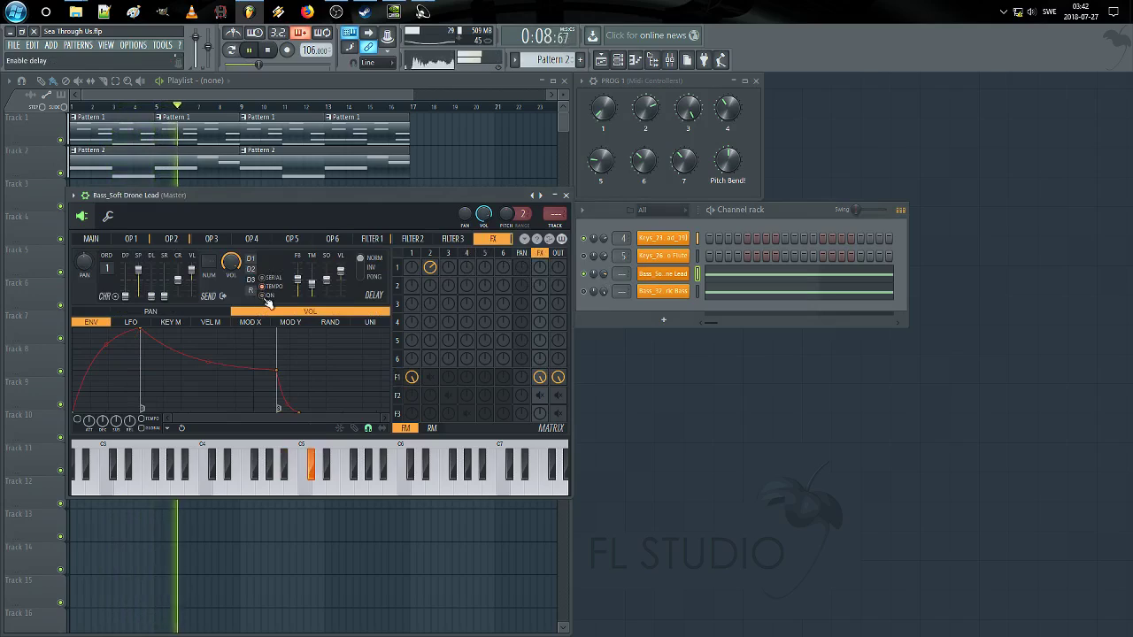
pyautogui.moveTo(341, 270); pyautogui.dragTo(297, 276)
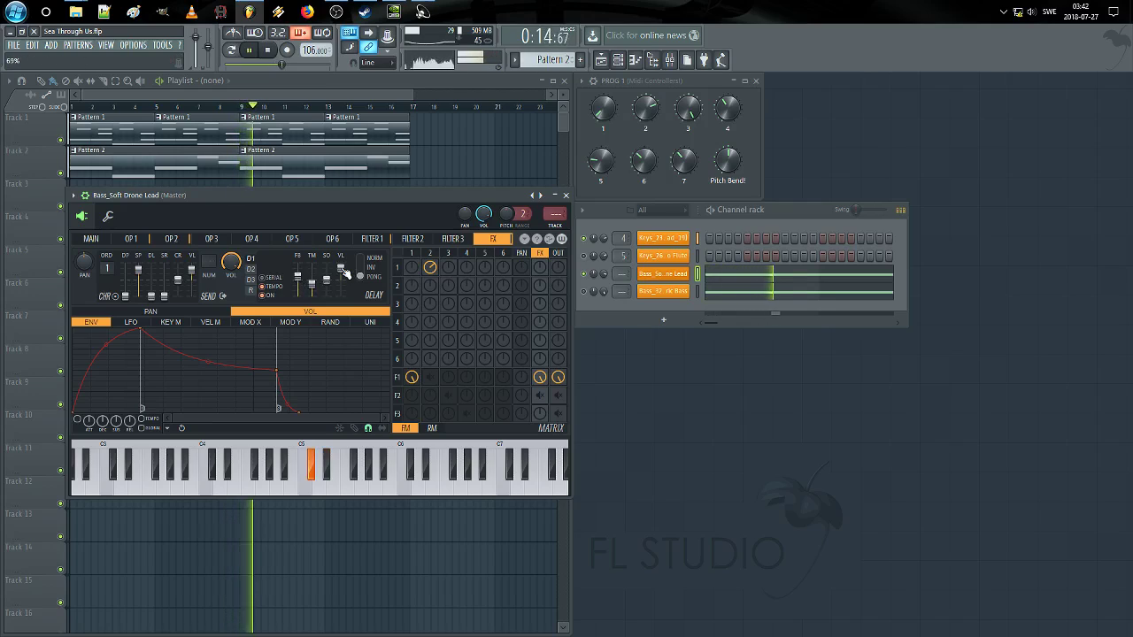
pyautogui.click(372, 239)
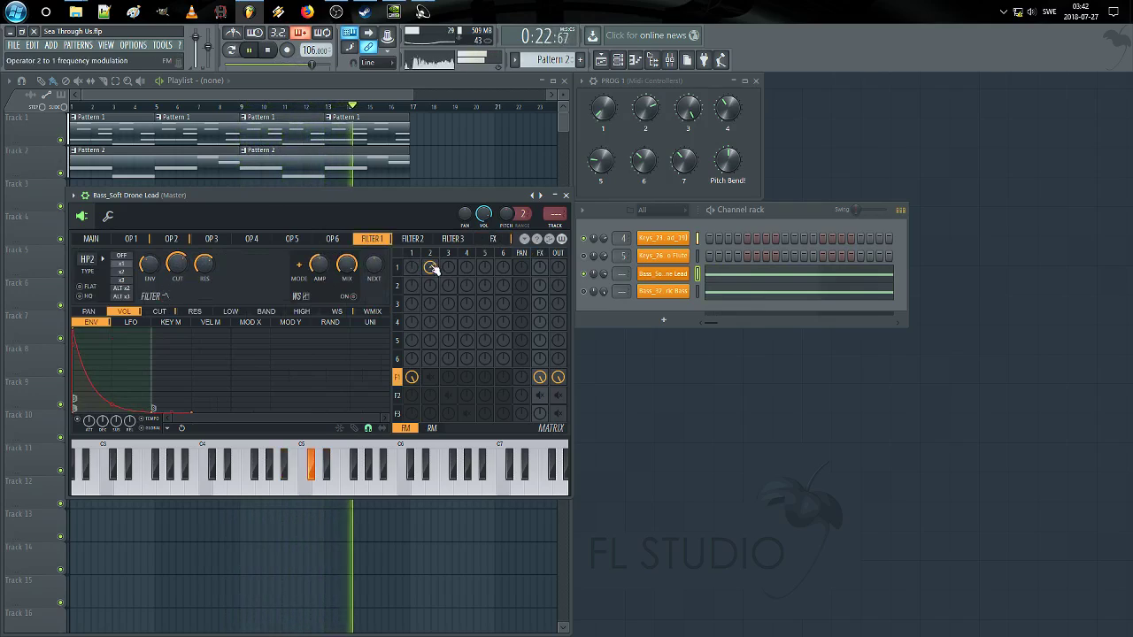
# Step: Adjust operator 2's frequency modulation in the matrix, change operator 1's shape to a sine wave and stop playback
pyautogui.moveTo(431, 268)
pyautogui.mouseDown()
pyautogui.moveTo(431, 301)
pyautogui.moveTo(432, 257)
pyautogui.mouseUp()
pyautogui.click(134, 241)
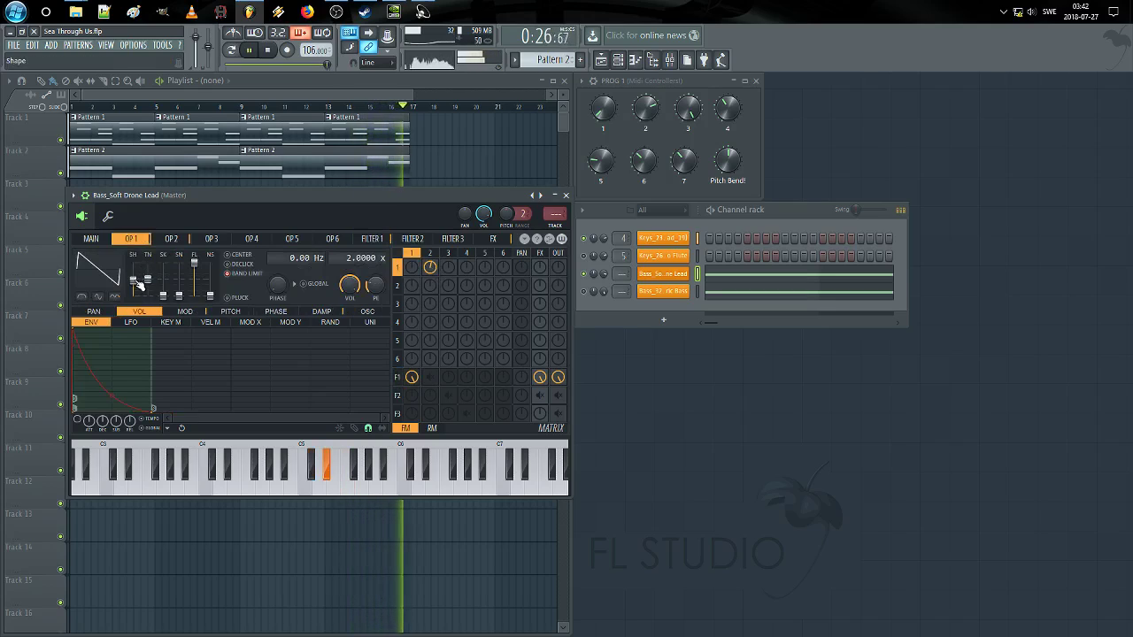
pyautogui.moveTo(134, 279); pyautogui.dragTo(133, 296)
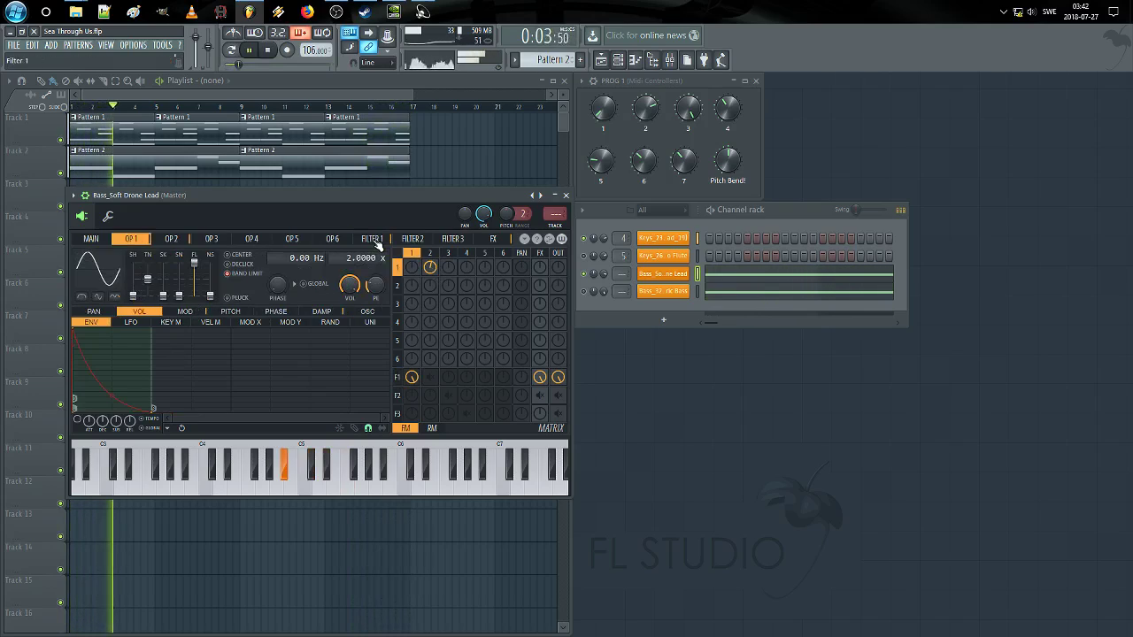
pyautogui.press('space')
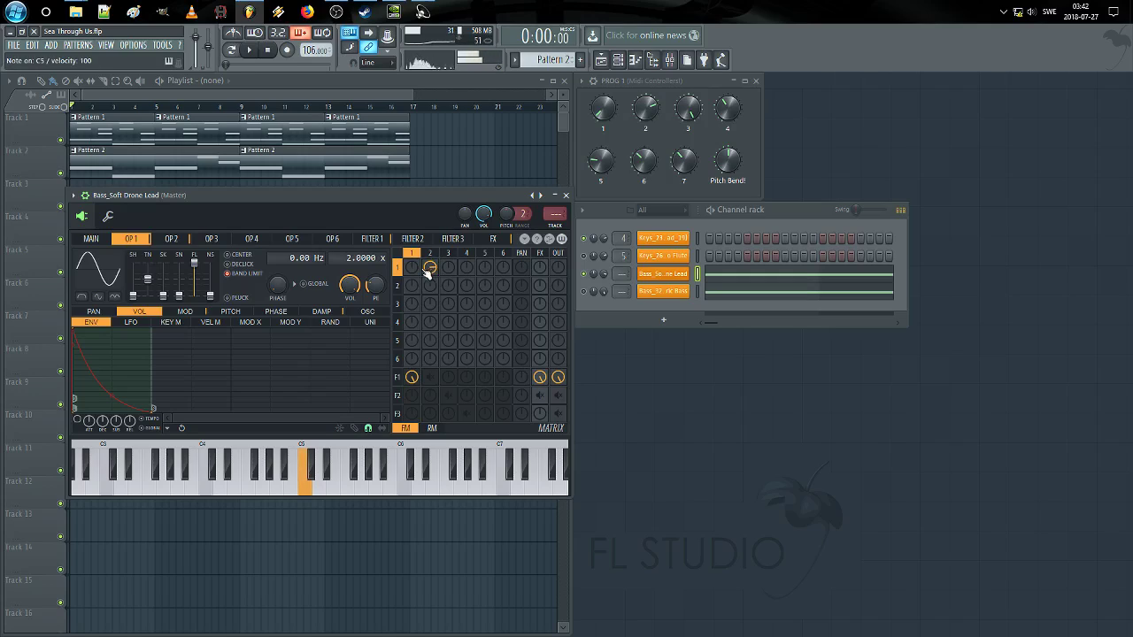
# Step: Reshape operator 2's volume envelope into a long, gentle decay that ends at a low sustain point
pyautogui.click(172, 241)
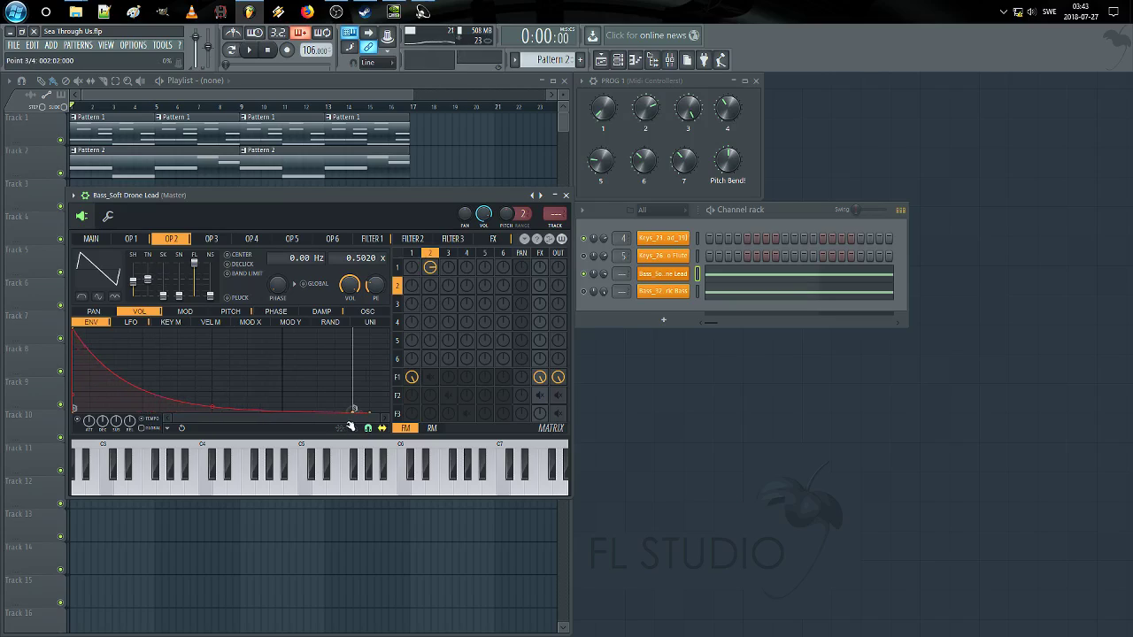
pyautogui.moveTo(346, 421); pyautogui.dragTo(508, 422)
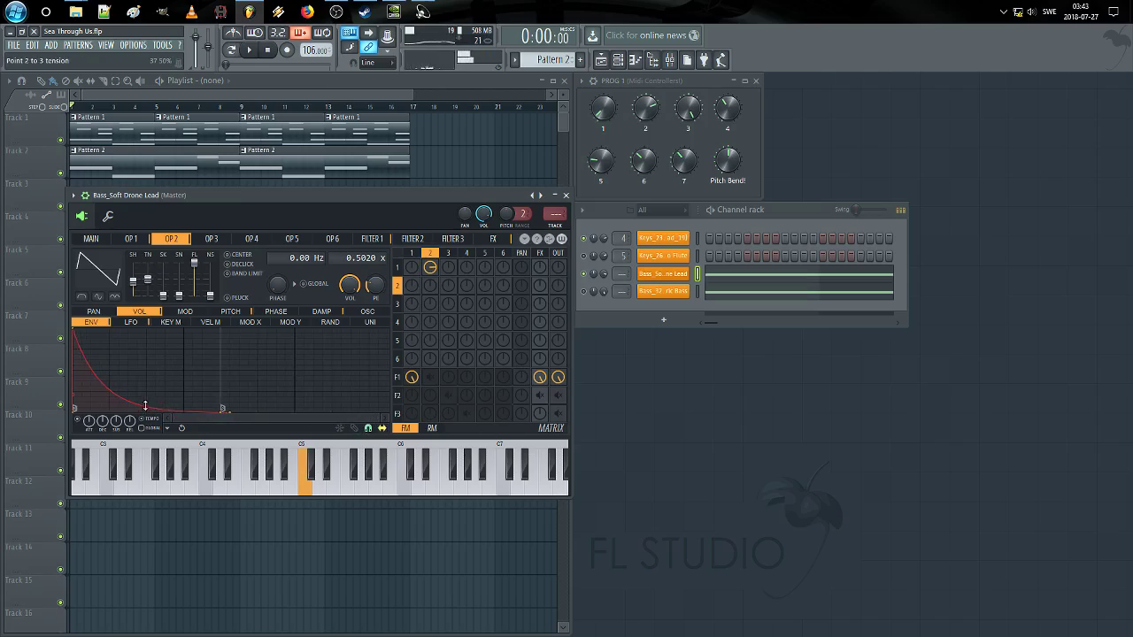
pyautogui.moveTo(225, 414); pyautogui.dragTo(312, 410)
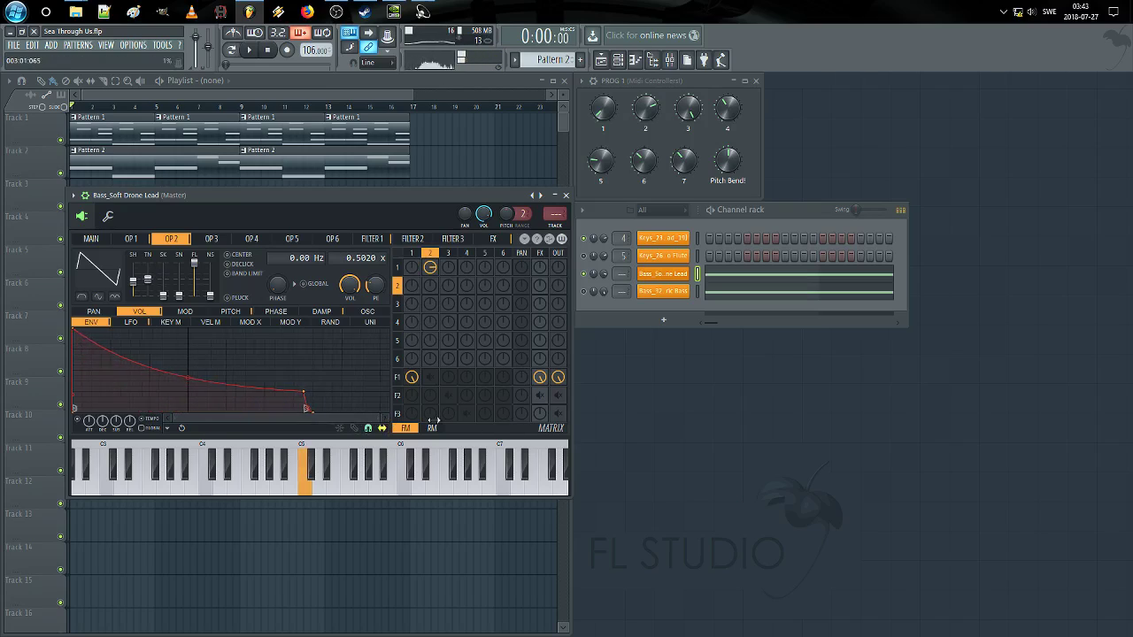
pyautogui.moveTo(432, 421); pyautogui.dragTo(537, 422)
pyautogui.moveTo(224, 393); pyautogui.dragTo(259, 395)
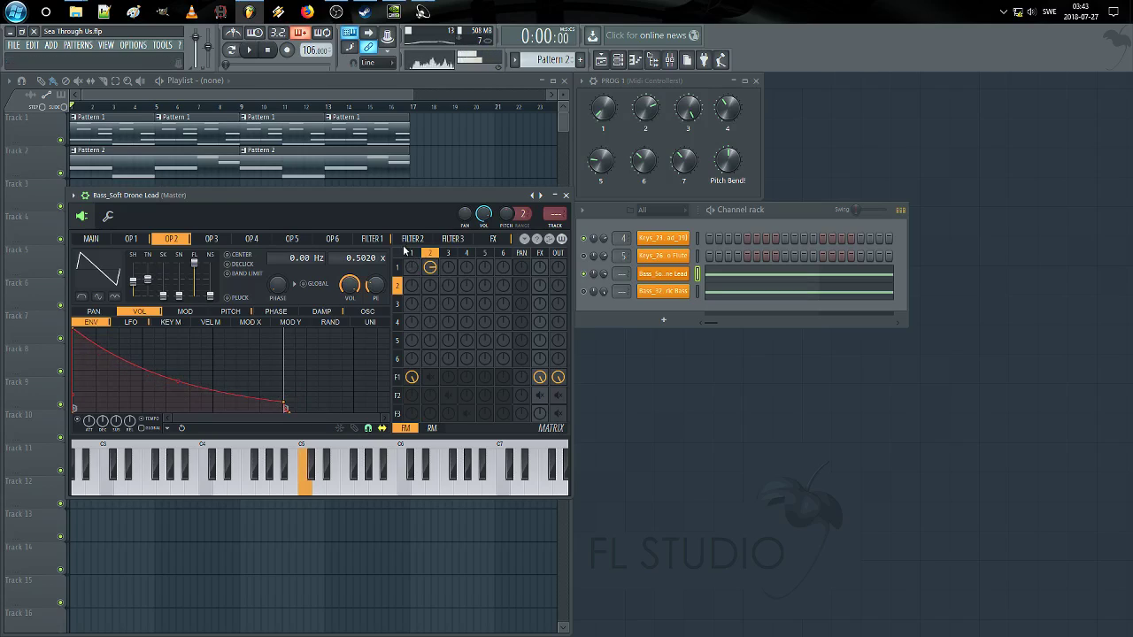
# Step: Lengthen the rise of filter 1's cutoff envelope and play the song with the filter envelope amount at about 55%
pyautogui.click(372, 239)
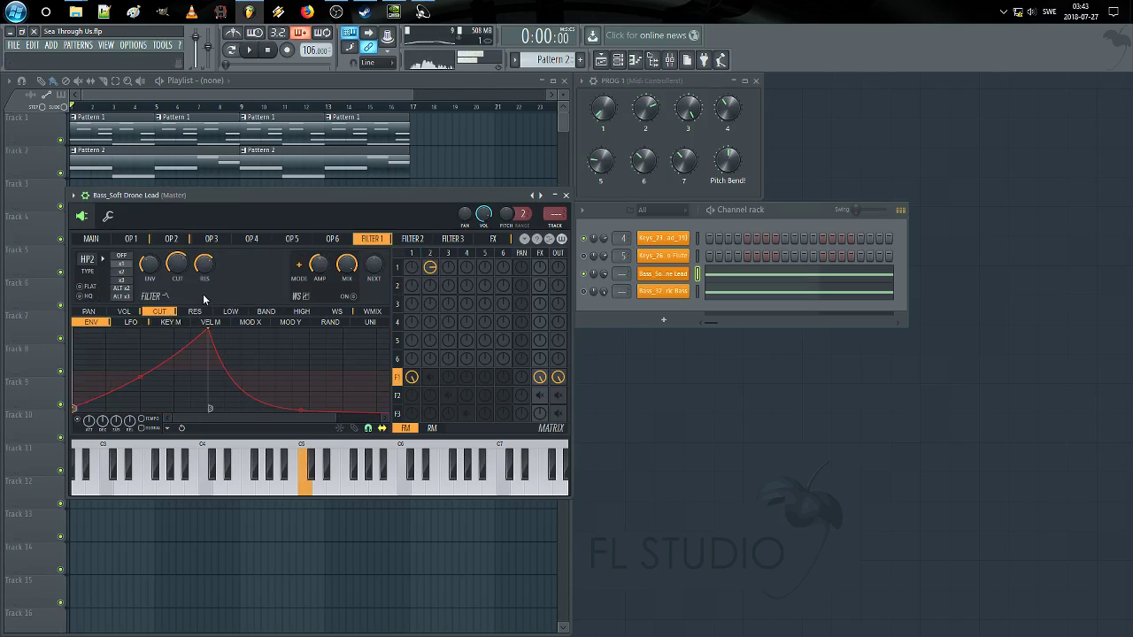
pyautogui.press('space')
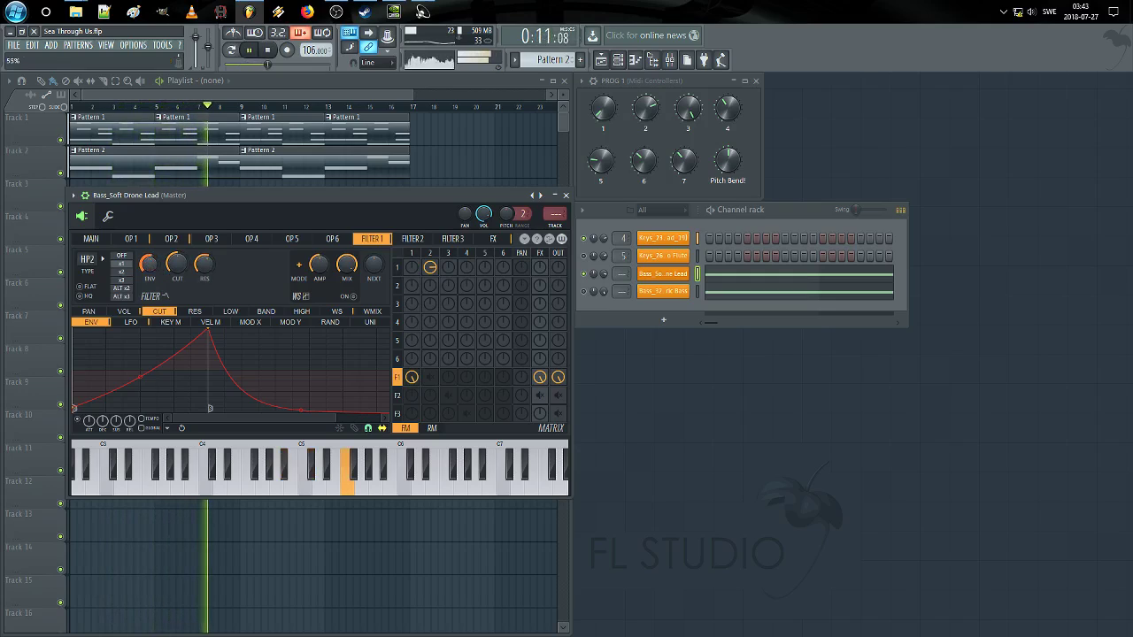
# Step: Fine-tune filter 1 during playback with the cutoff at about 55% and the resonance at about 68%
pyautogui.click(140, 314)
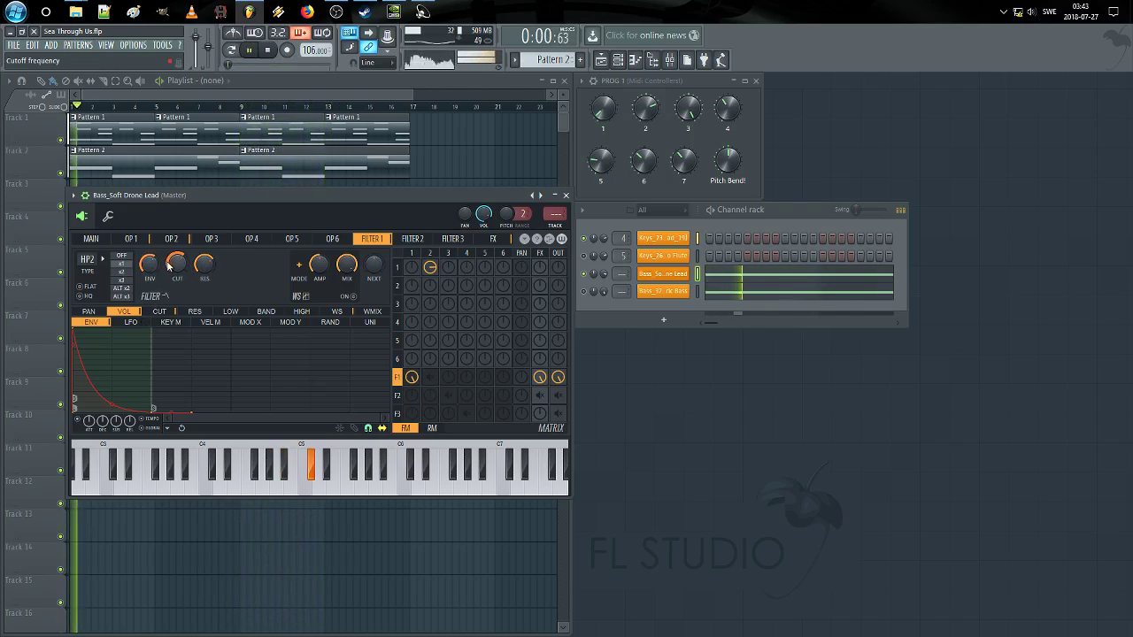
pyautogui.moveTo(175, 264); pyautogui.dragTo(175, 259)
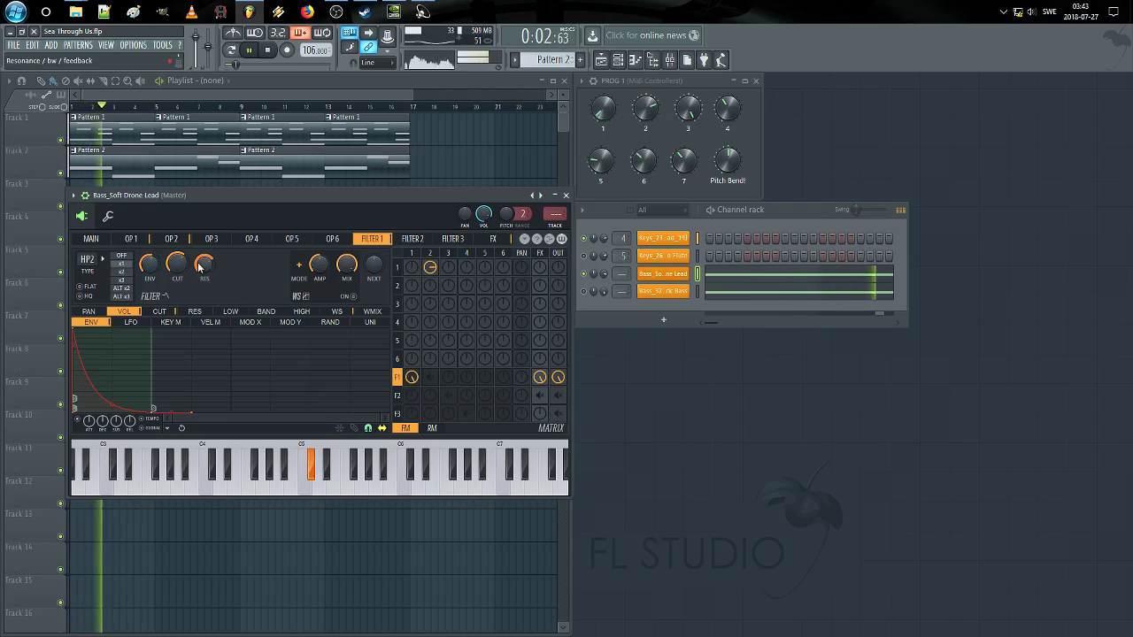
pyautogui.click(160, 311)
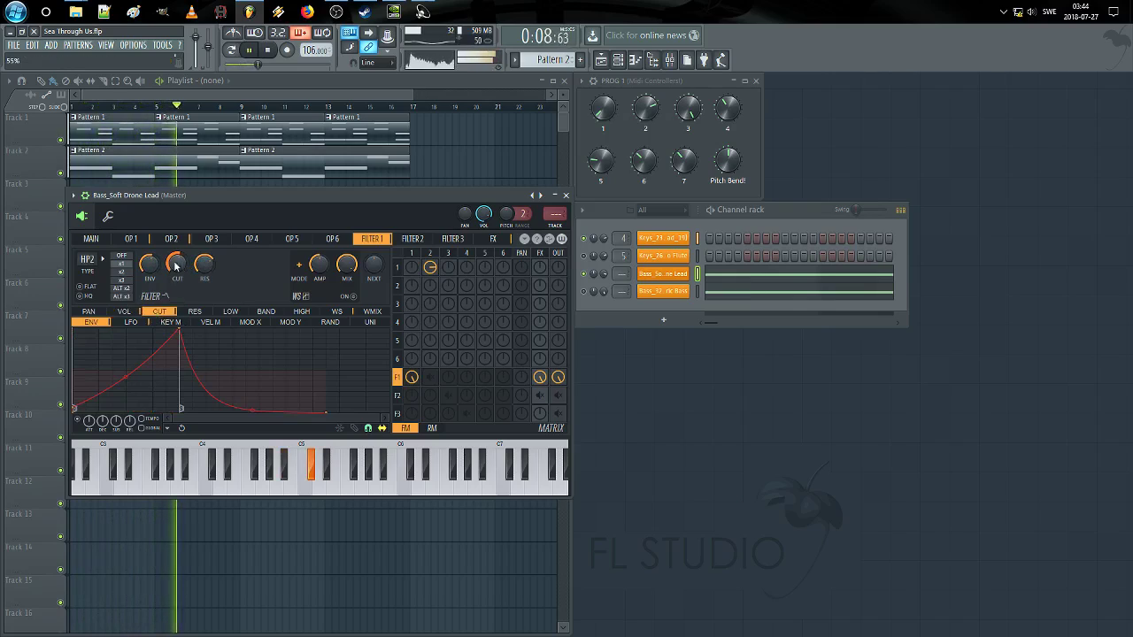
pyautogui.click(206, 266)
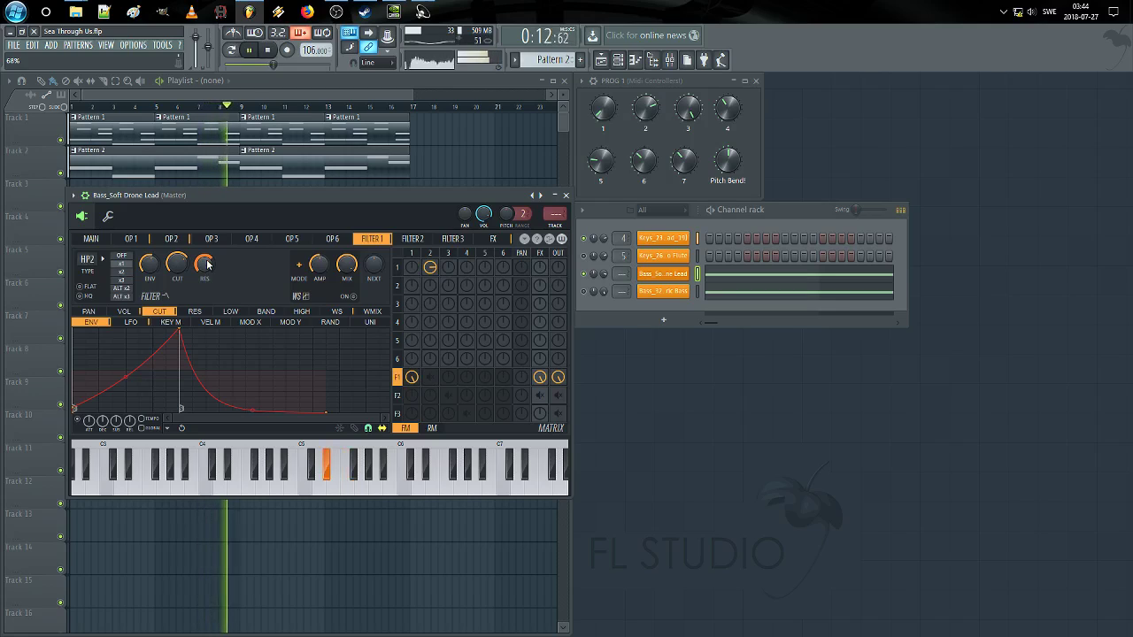
# Step: Close the synth, unmute the bottom bass channel and vary the main pitch between -40 and +100 cents during playback
pyautogui.click(566, 194)
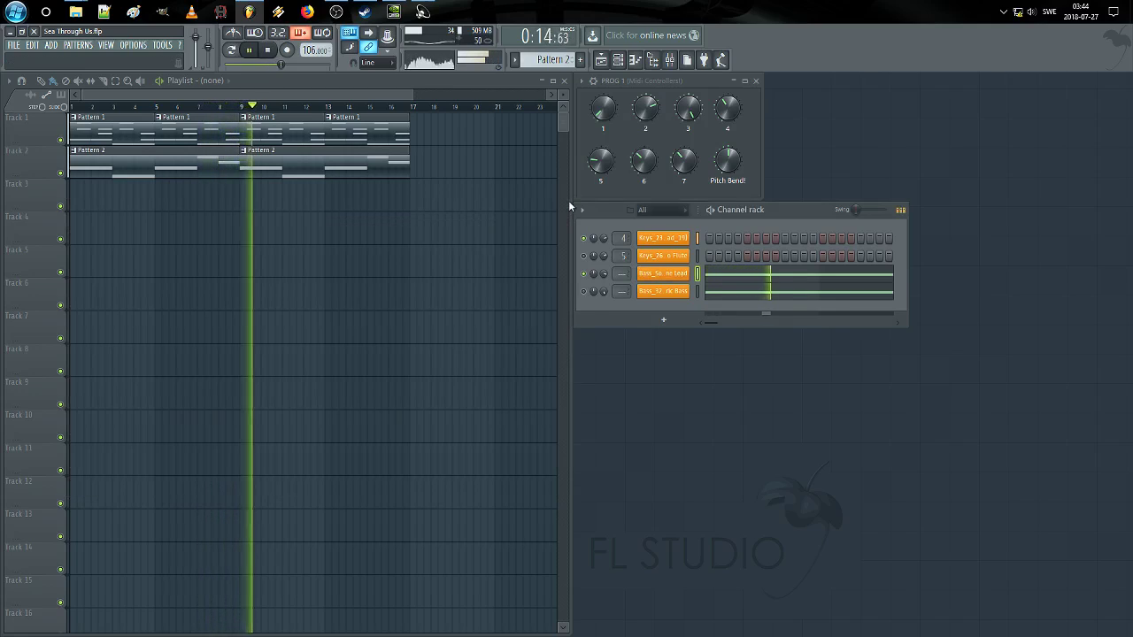
pyautogui.click(585, 292)
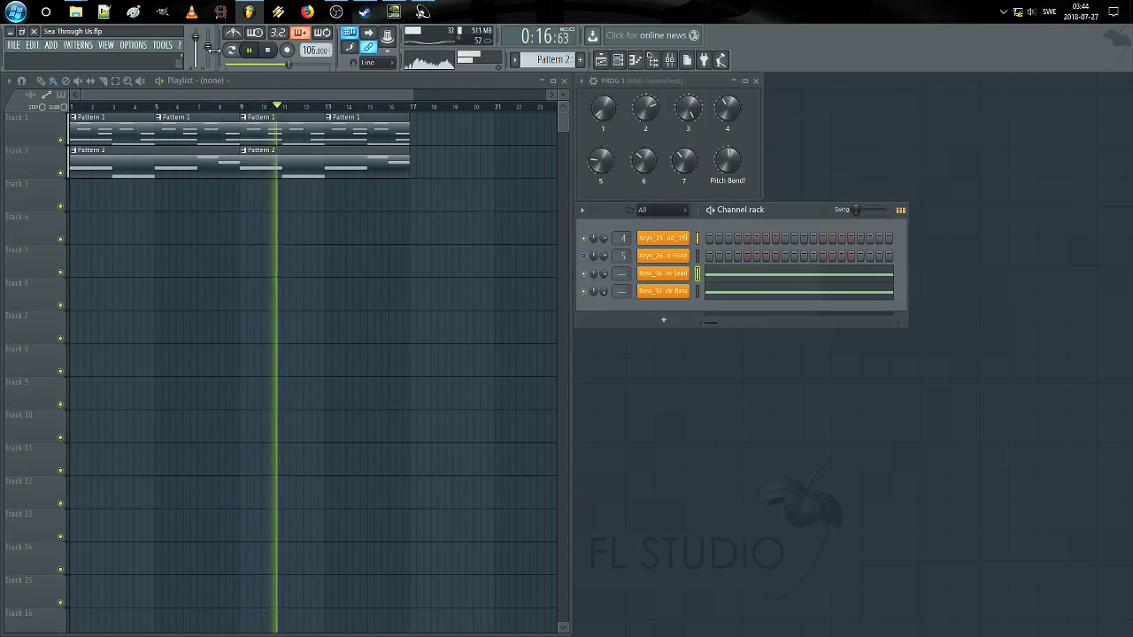
pyautogui.moveTo(207, 46); pyautogui.dragTo(207, 50)
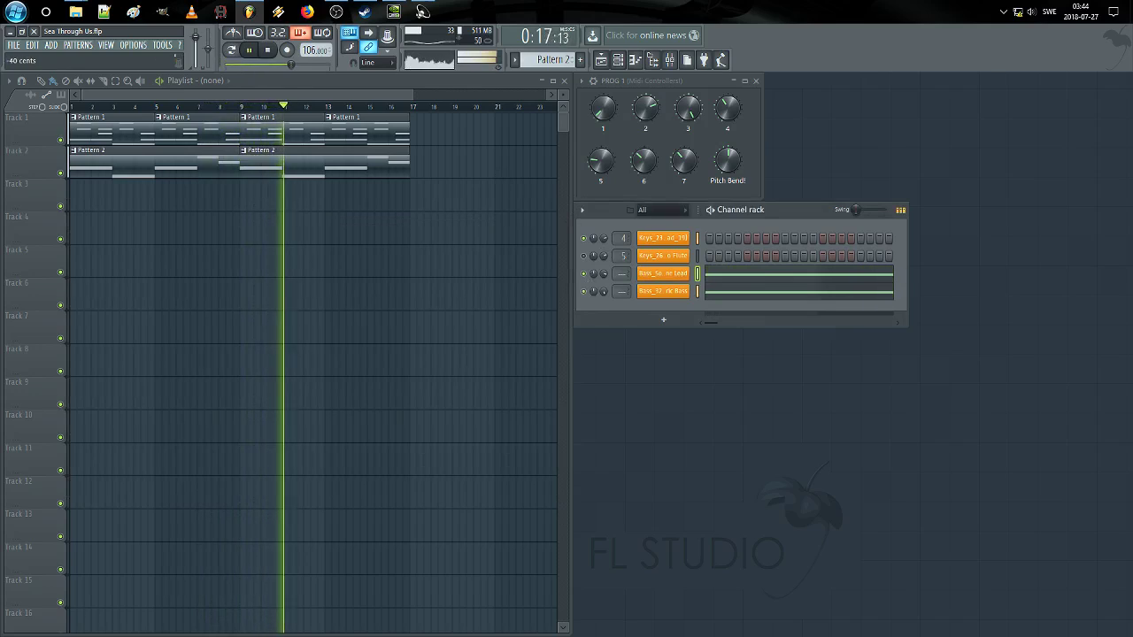
pyautogui.click(697, 257)
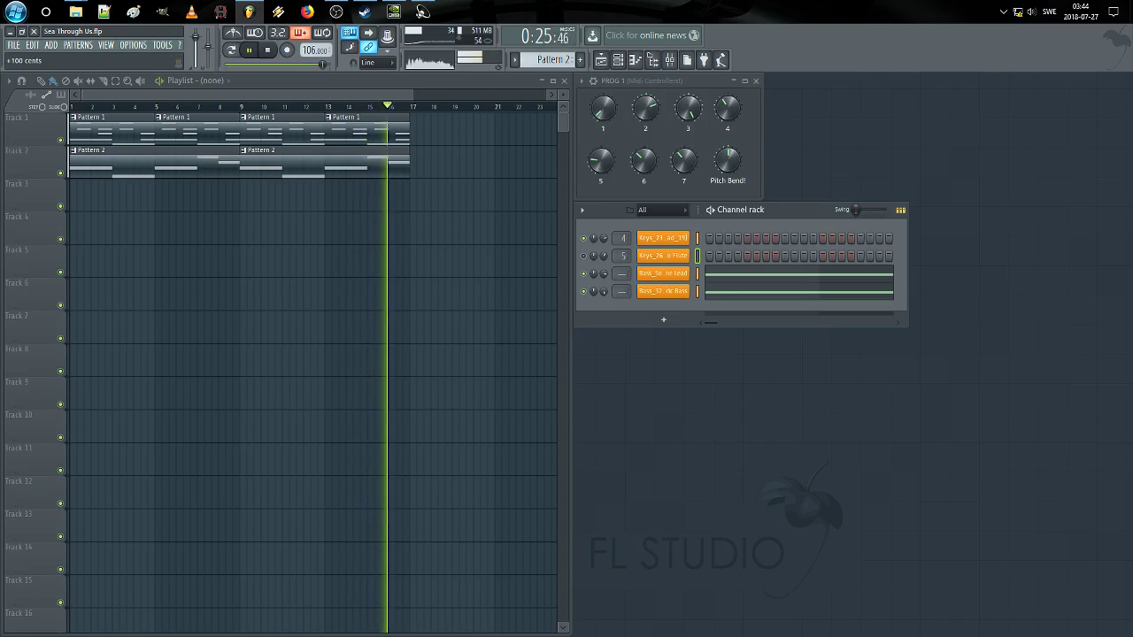
# Step: Reopen the Soft Drone Lead channel and raise filter 1's resonance to about 81%
pyautogui.click(663, 275)
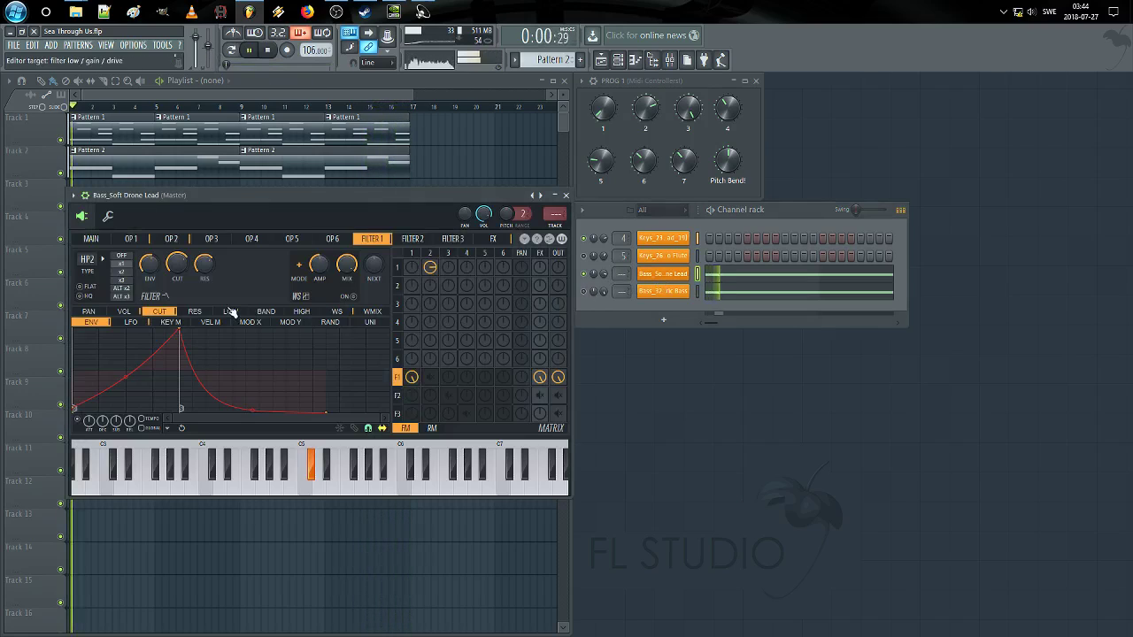
pyautogui.moveTo(204, 266); pyautogui.dragTo(204, 262)
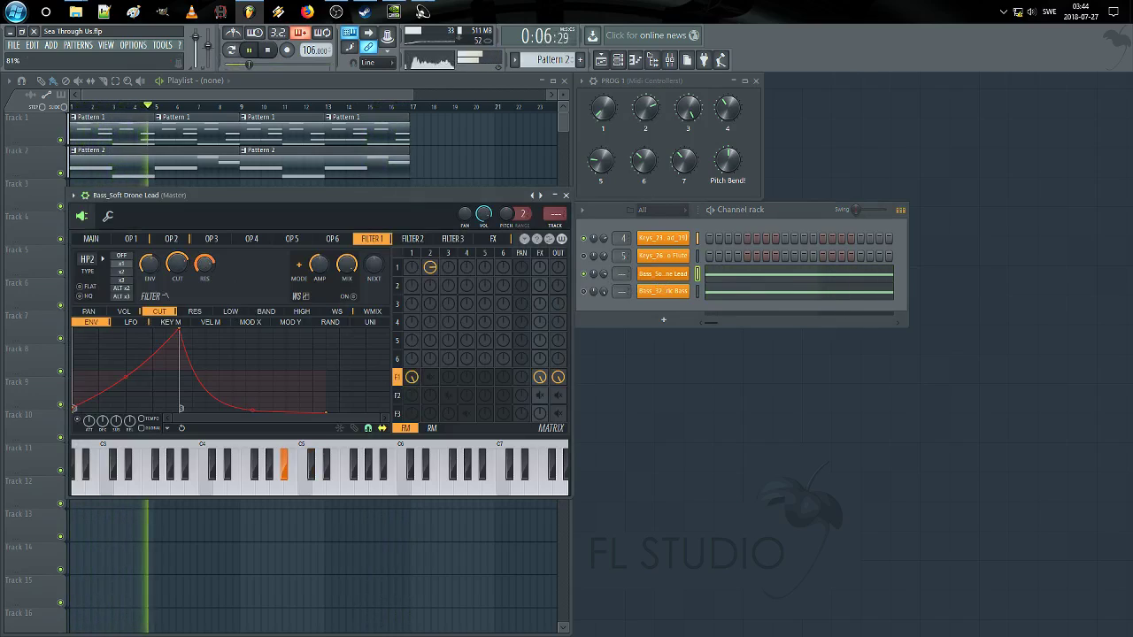
# Step: Set filter 1's resonance to about 82%, try operator 1–2 modulation amounts between about -22% and 55% during playback, and close the synth
pyautogui.moveTo(205, 271); pyautogui.dragTo(205, 269)
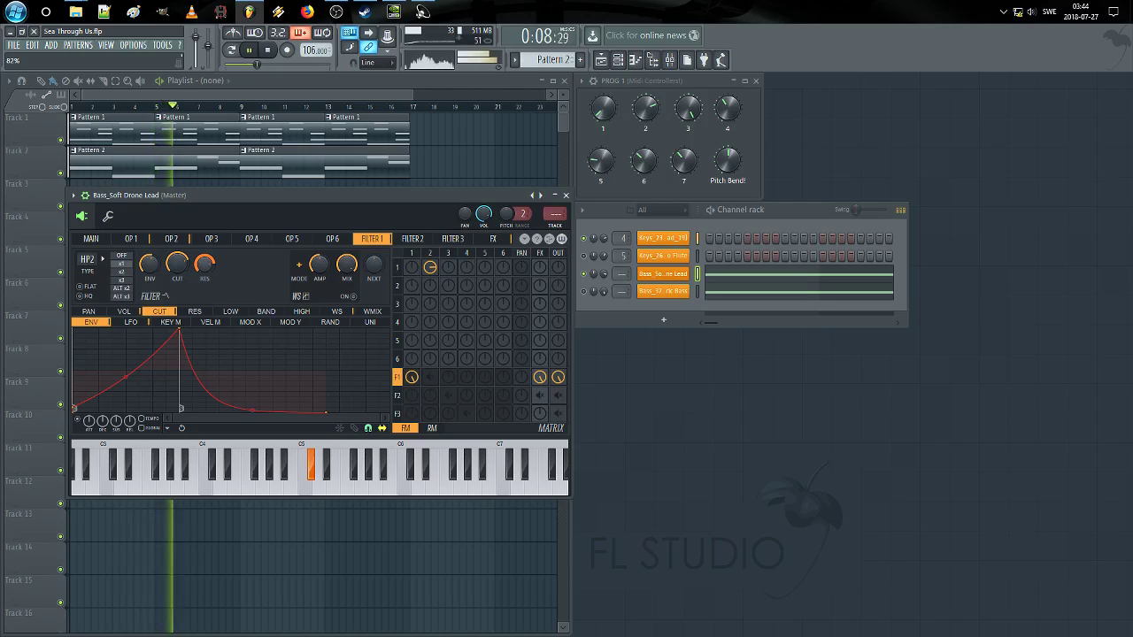
pyautogui.moveTo(430, 267); pyautogui.dragTo(430, 301)
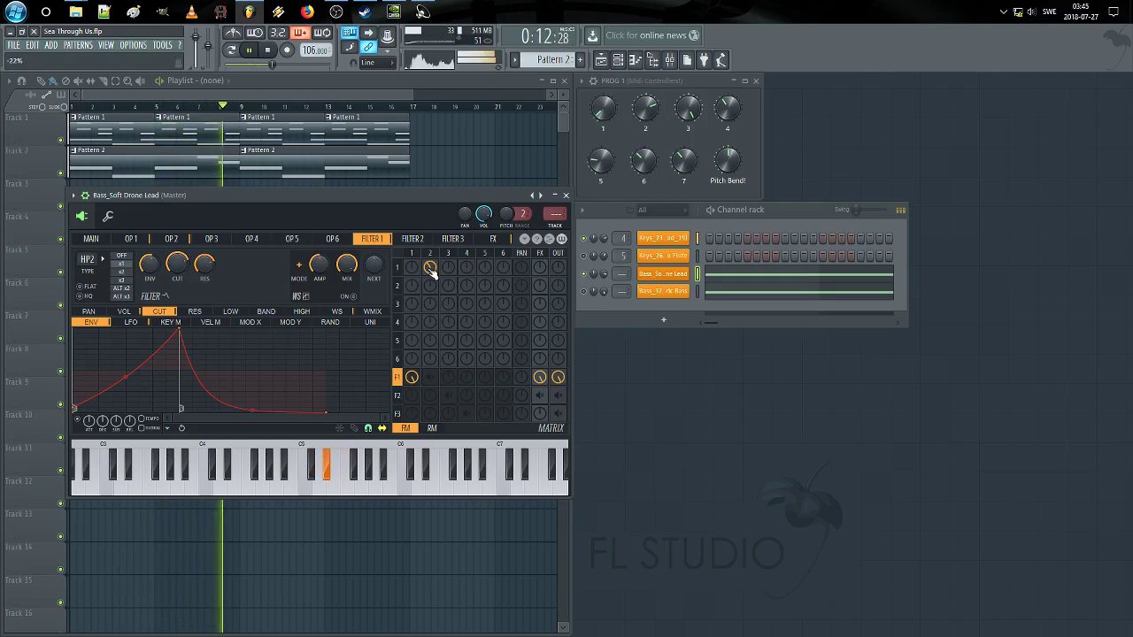
pyautogui.moveTo(430, 268); pyautogui.dragTo(429, 268)
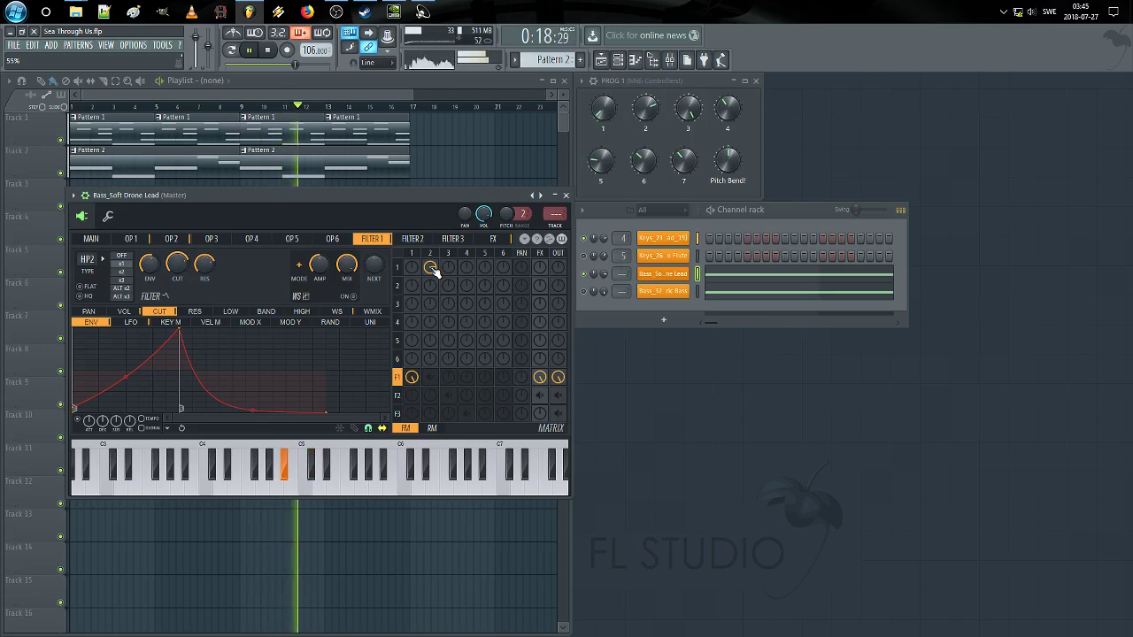
pyautogui.moveTo(430, 267); pyautogui.dragTo(430, 271)
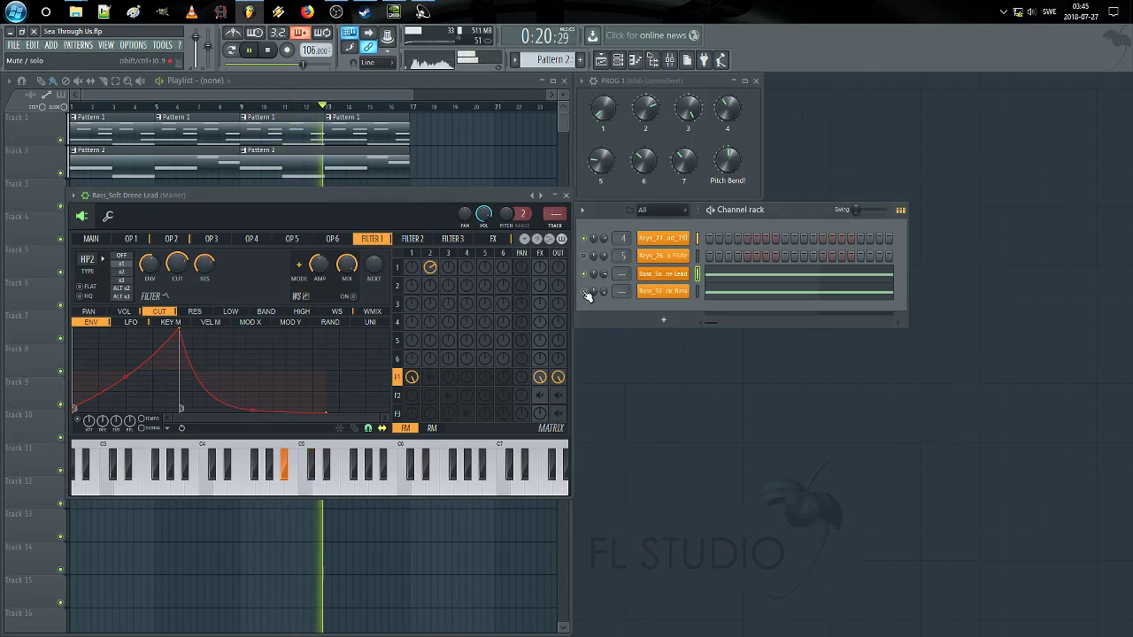
pyautogui.click(566, 195)
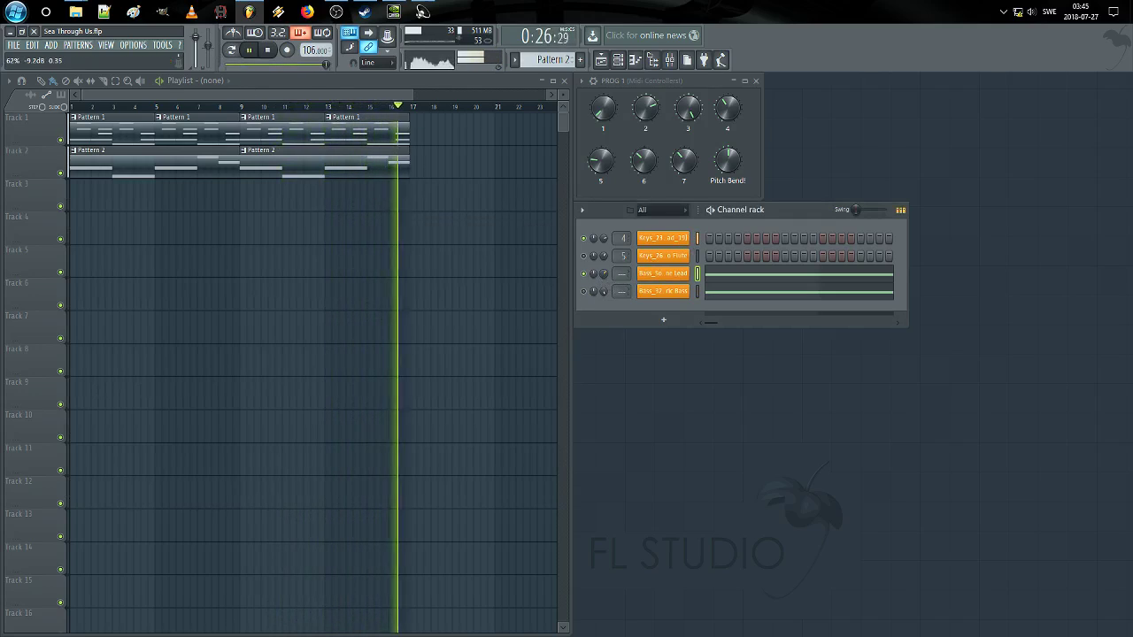
# Step: Reopen the Soft Drone Lead channel during playback, show filter 1's volume envelope, and close the synth
pyautogui.click(666, 274)
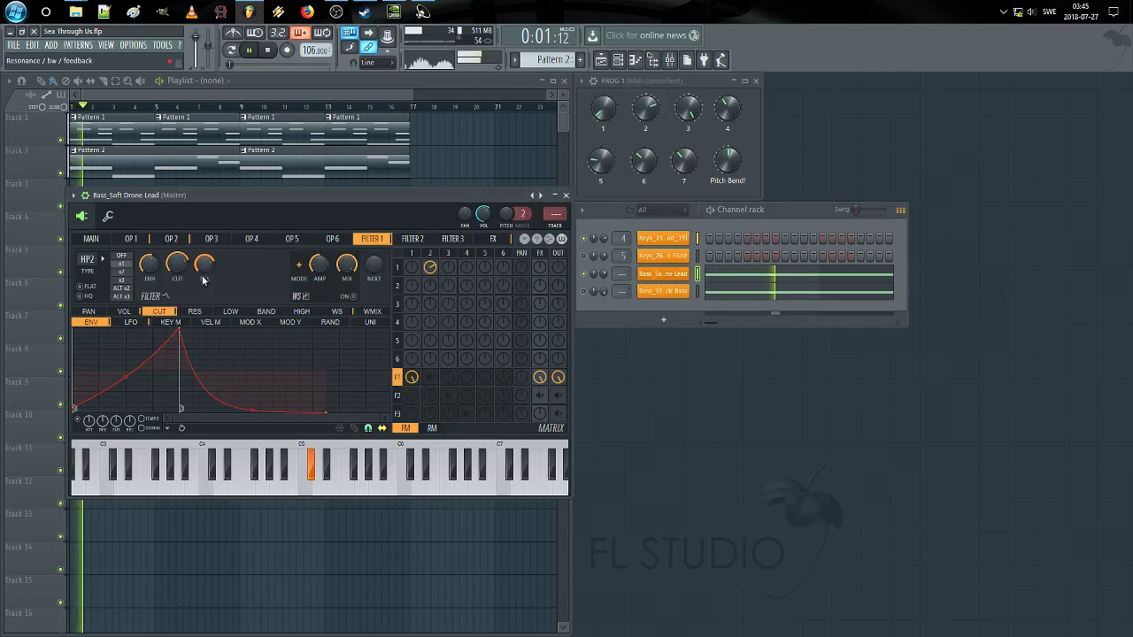
pyautogui.press('space')
pyautogui.click(125, 312)
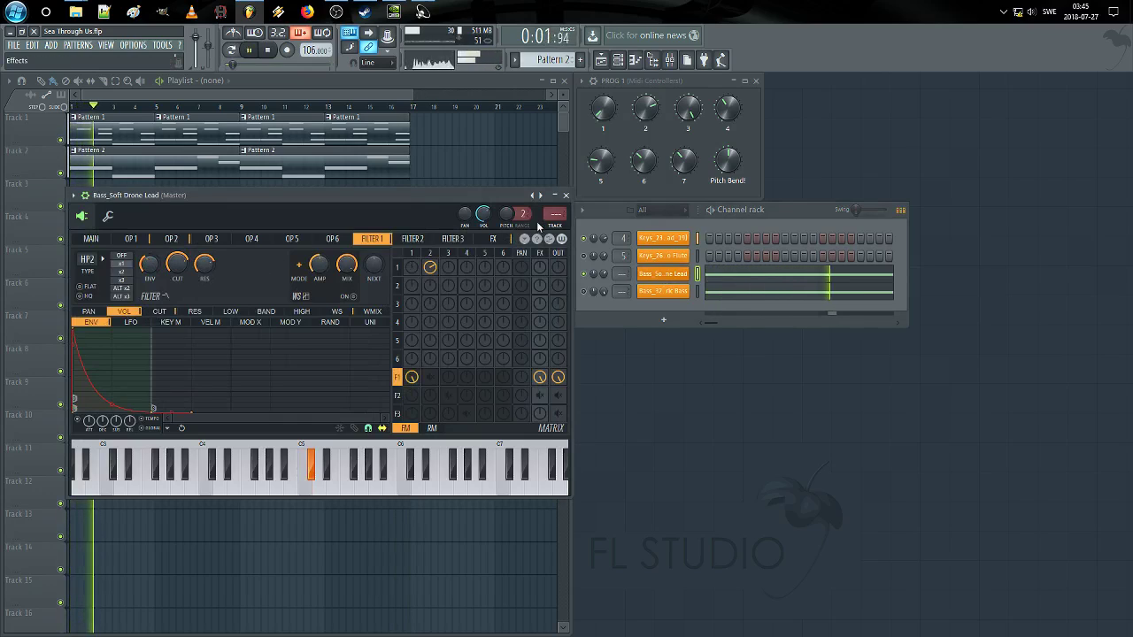
pyautogui.click(566, 195)
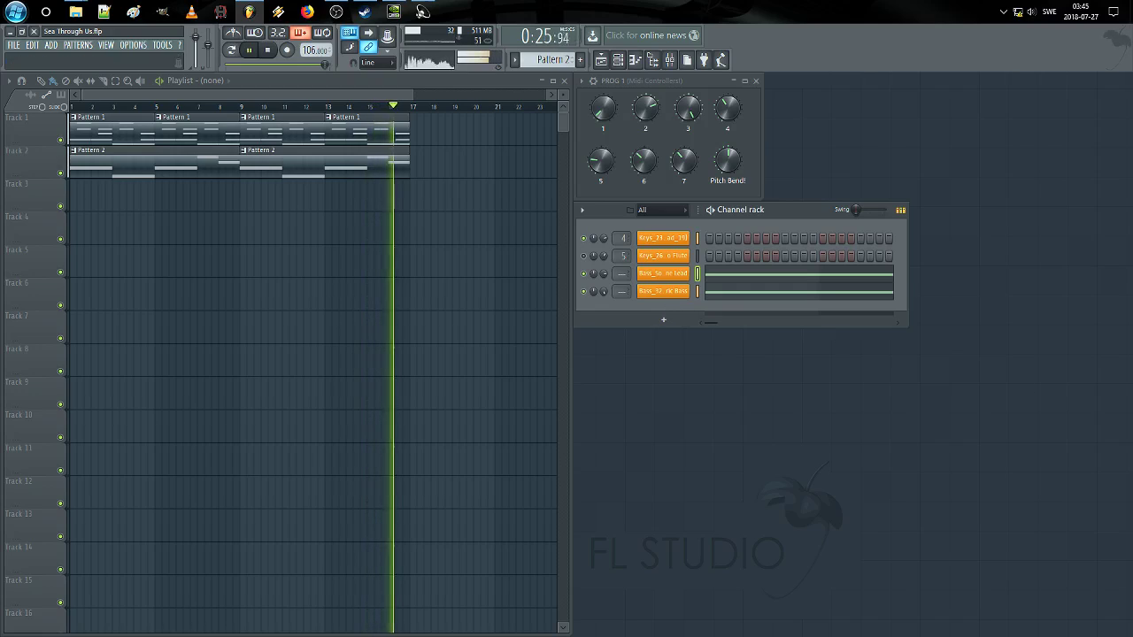
# Step: Add the Pad_20_Dark n Lush preset as a new channel, look at its channel settings, and close it
pyautogui.moveTo(743, 359); pyautogui.dragTo(670, 312)
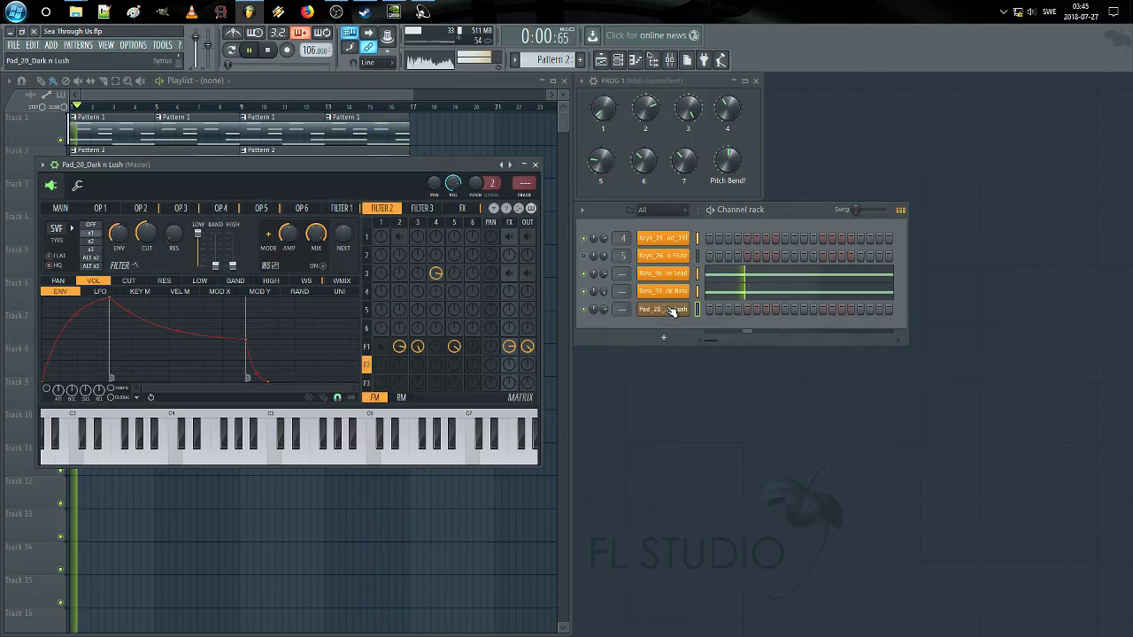
pyautogui.click(77, 185)
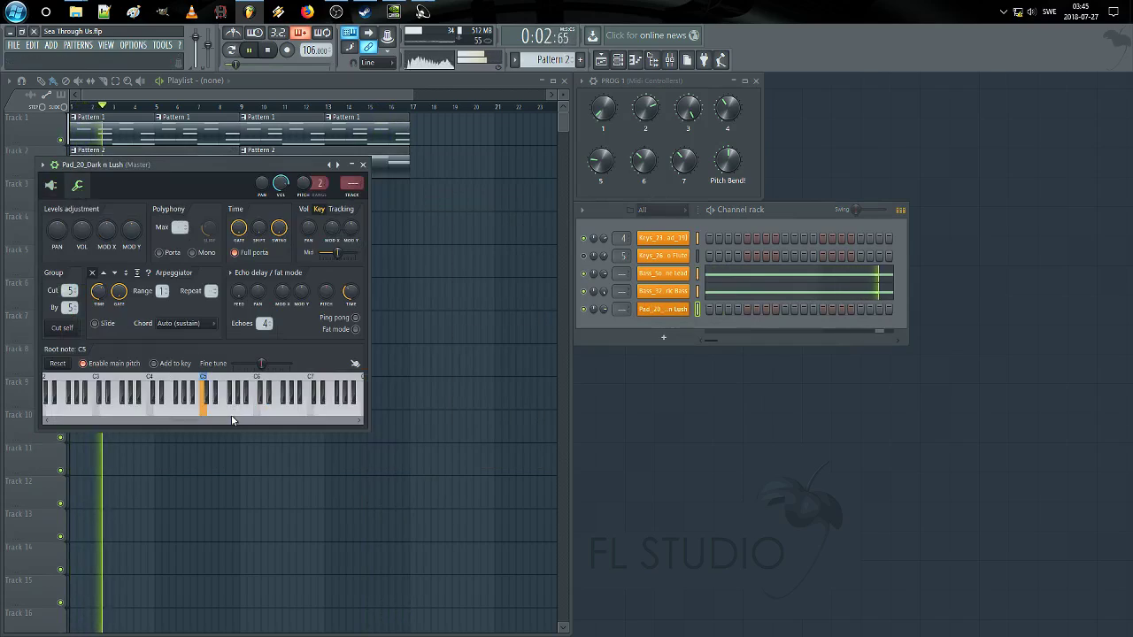
pyautogui.click(363, 165)
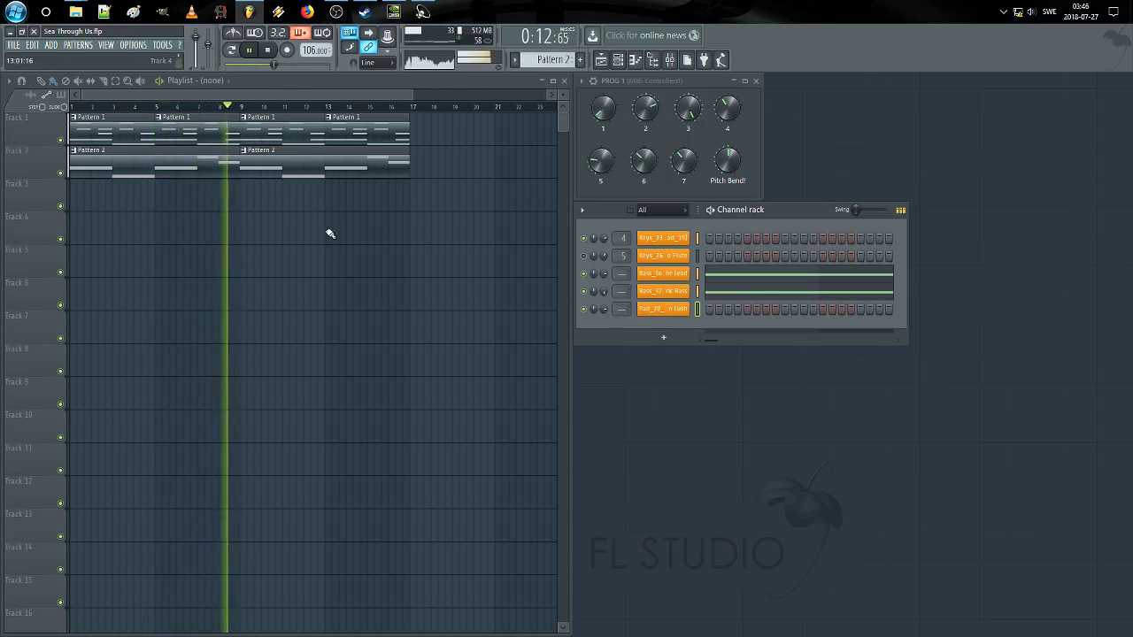
# Step: Reopen the Soft Drone Lead channel, stop playback, and examine its main, operator 2, operator 1 and filter 1 settings
pyautogui.click(662, 274)
pyautogui.click(91, 238)
pyautogui.press('space')
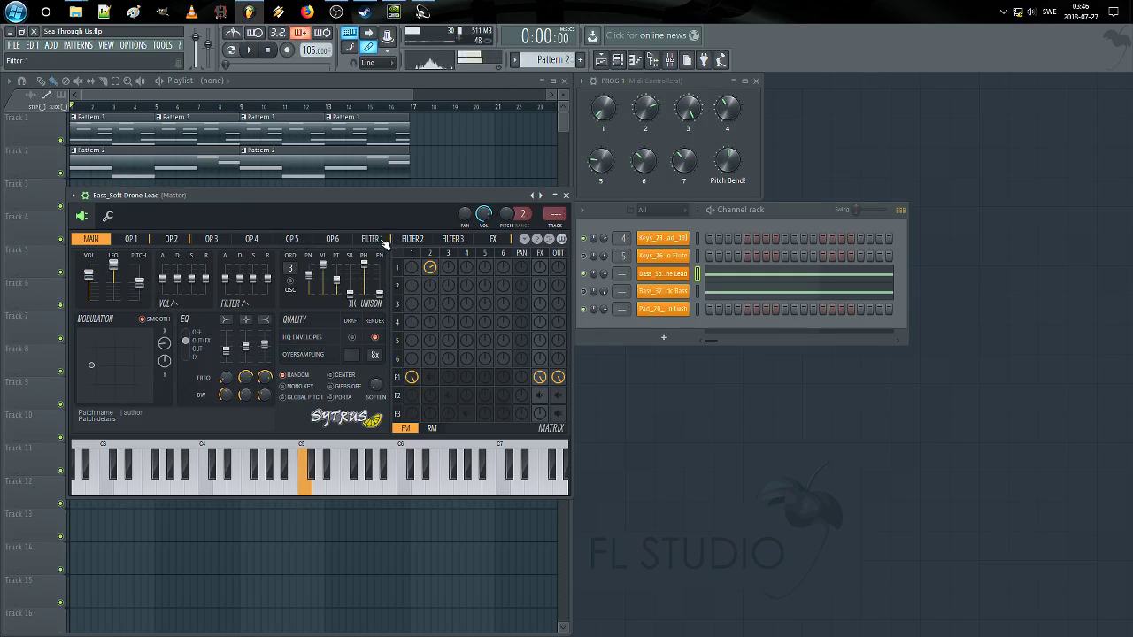
pyautogui.click(168, 239)
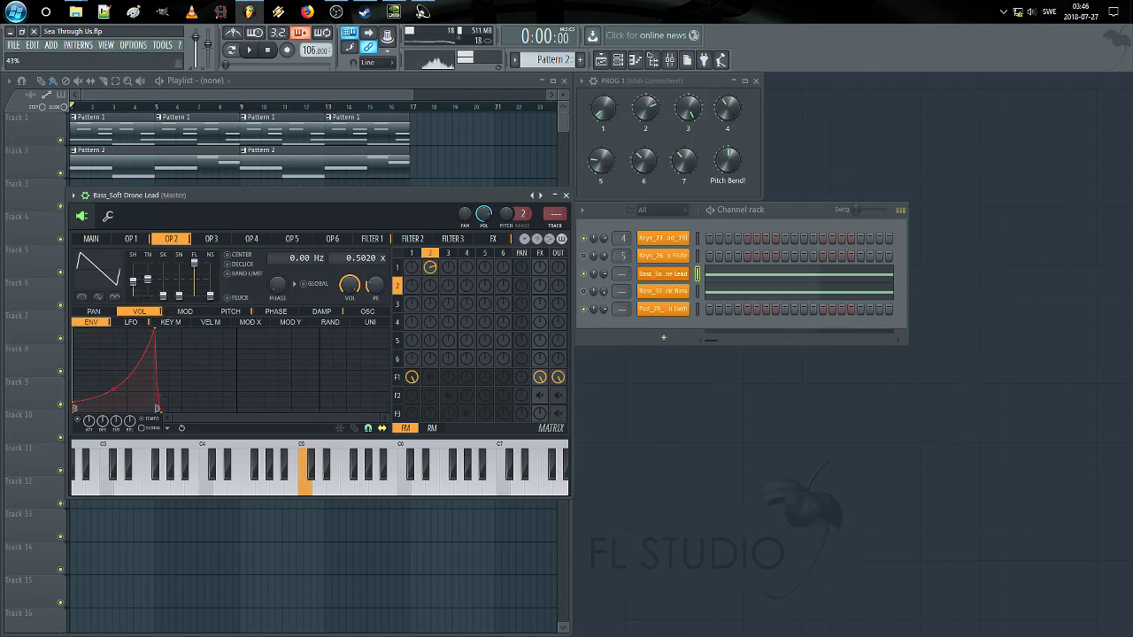
pyautogui.click(137, 243)
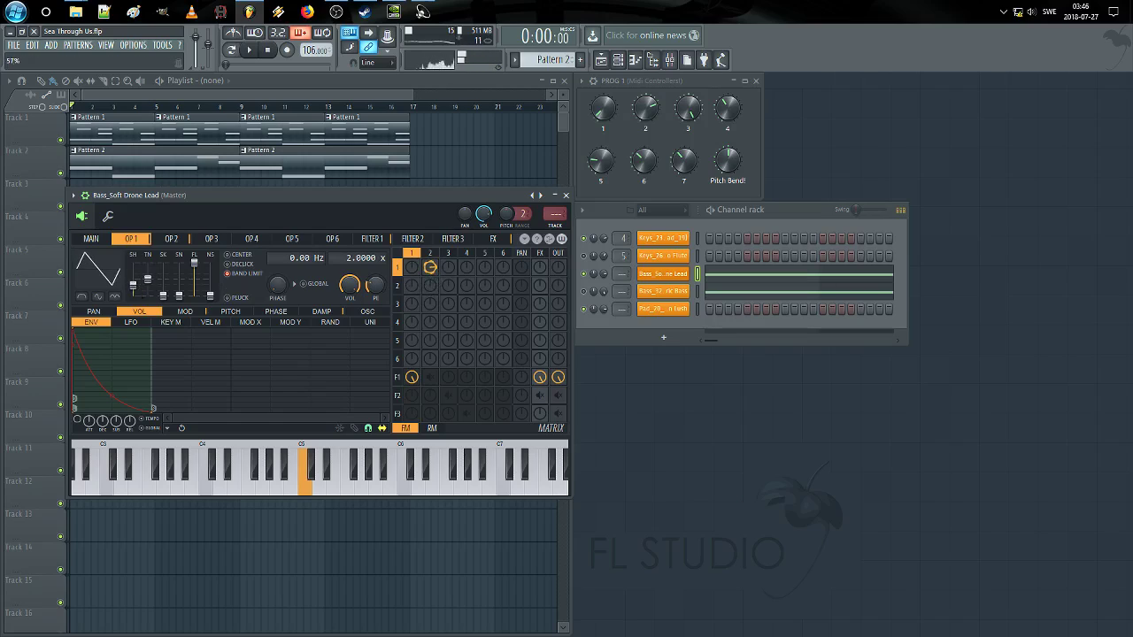
pyautogui.click(374, 239)
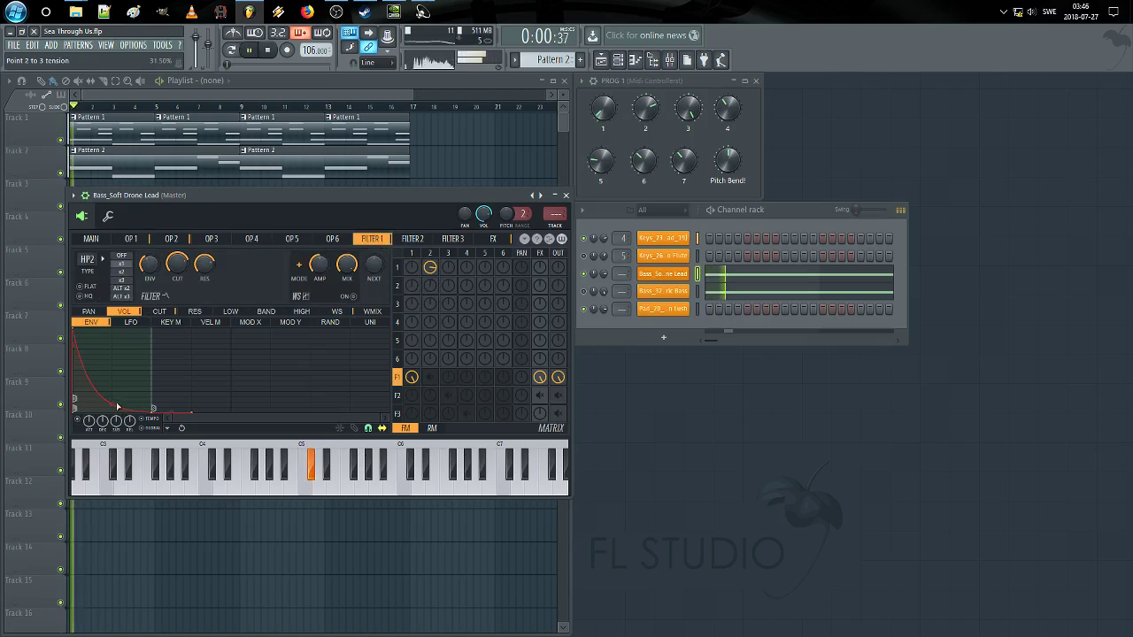
# Step: Close and reopen the Soft Drone Lead channel during playback, check its reverb and second delay settings, and return to filter 1
pyautogui.click(566, 195)
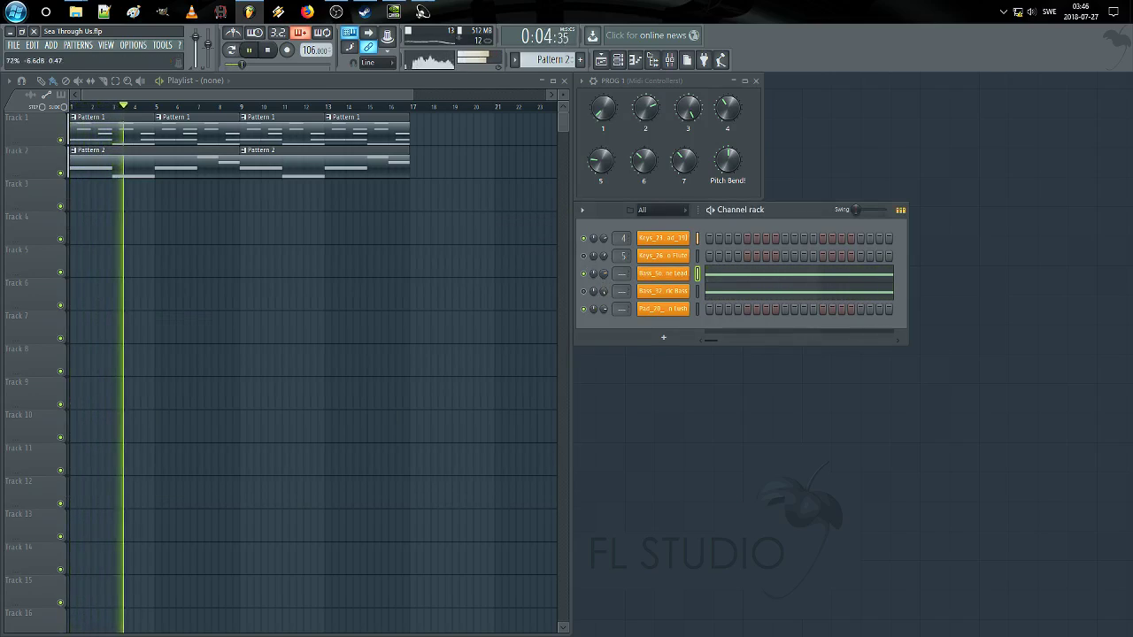
pyautogui.click(661, 273)
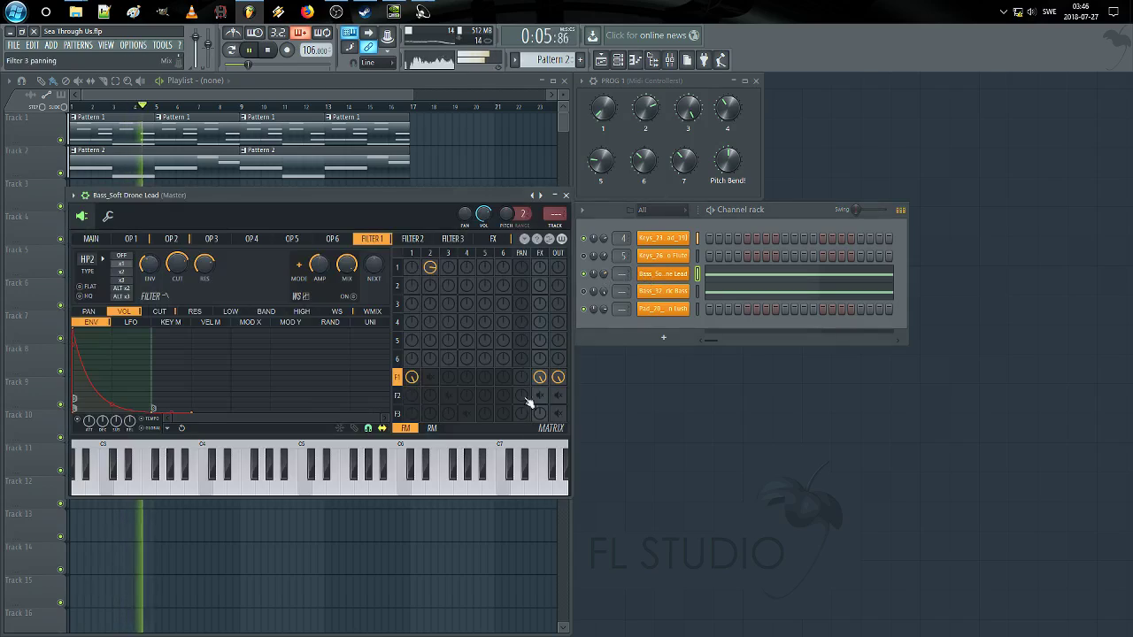
pyautogui.click(489, 241)
pyautogui.click(252, 291)
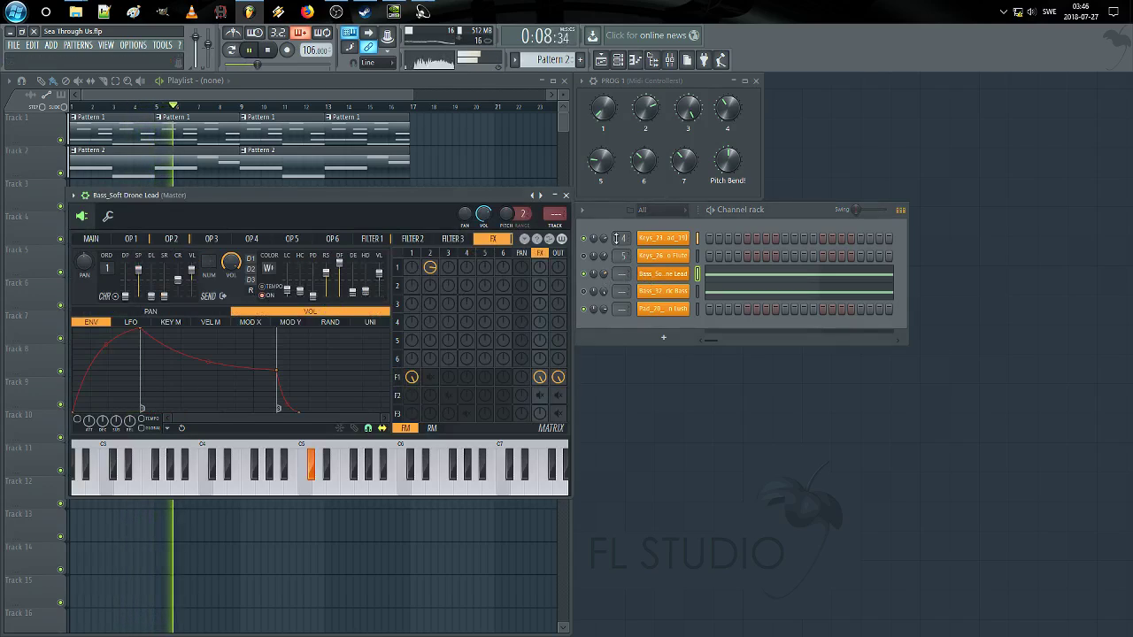
pyautogui.click(525, 239)
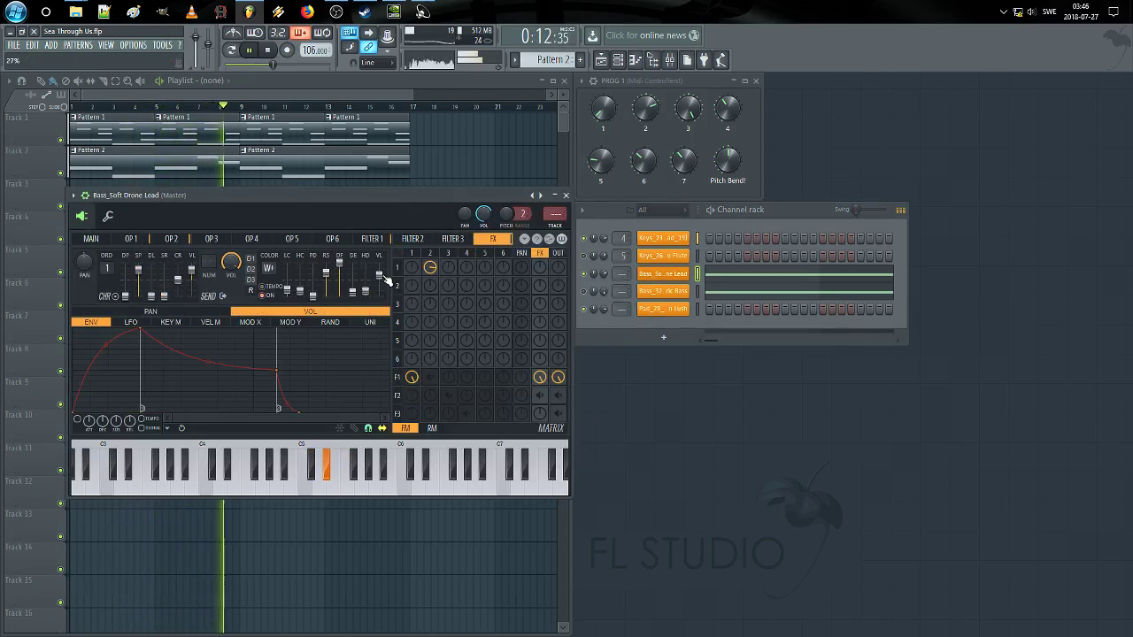
pyautogui.click(250, 269)
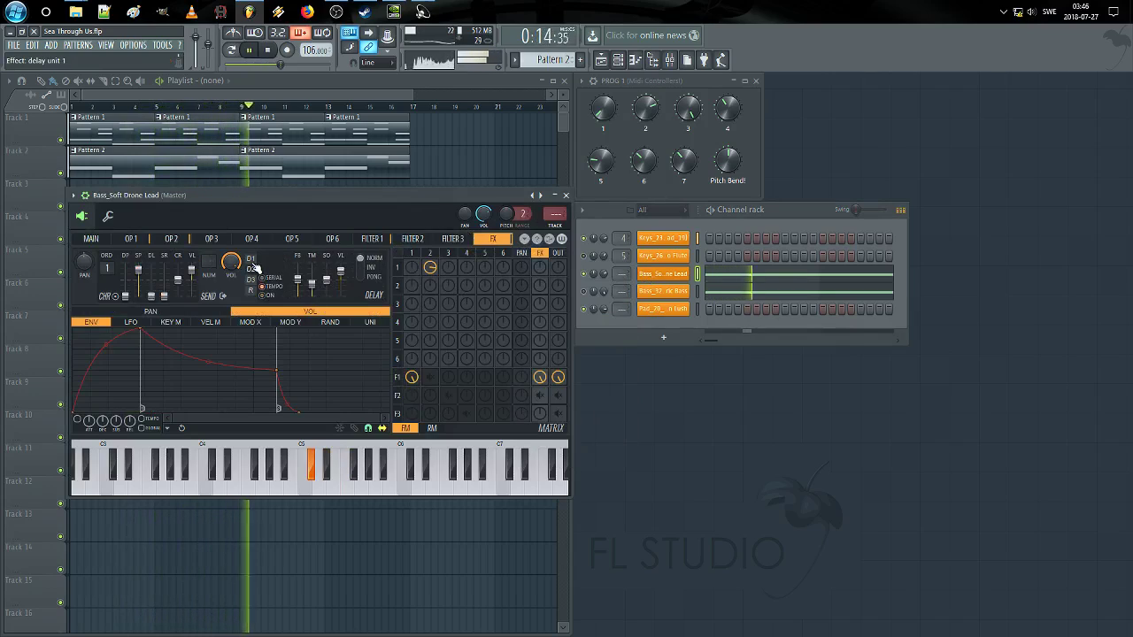
pyautogui.click(372, 239)
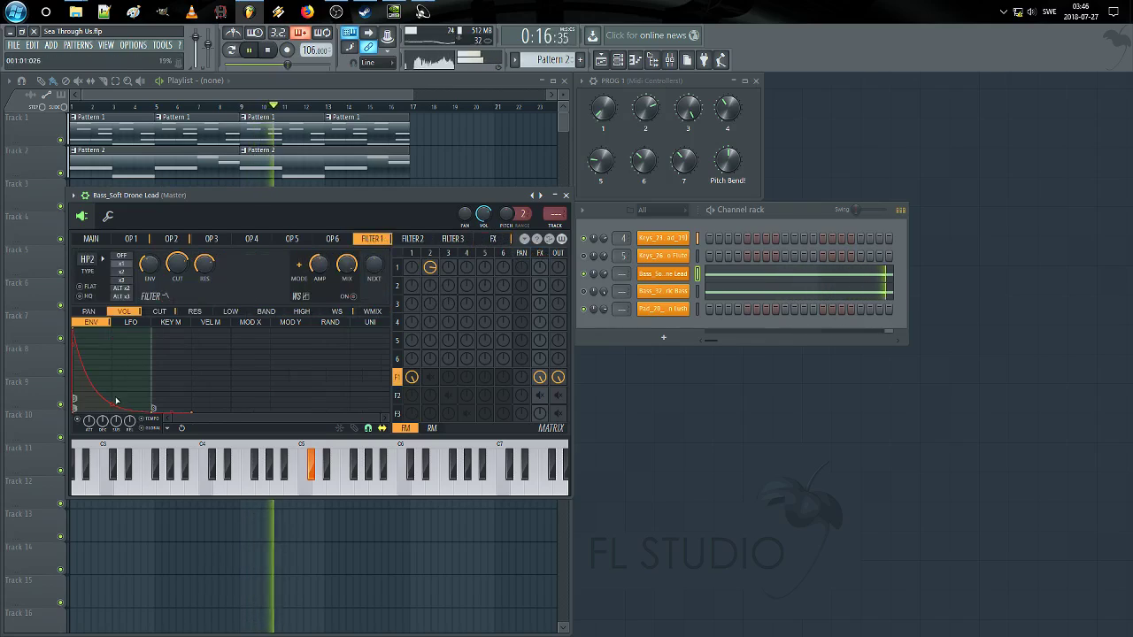
# Step: Straighten the decay curve of filter 1's volume envelope so it falls more slowly, and close the synth
pyautogui.moveTo(116, 401); pyautogui.dragTo(111, 351)
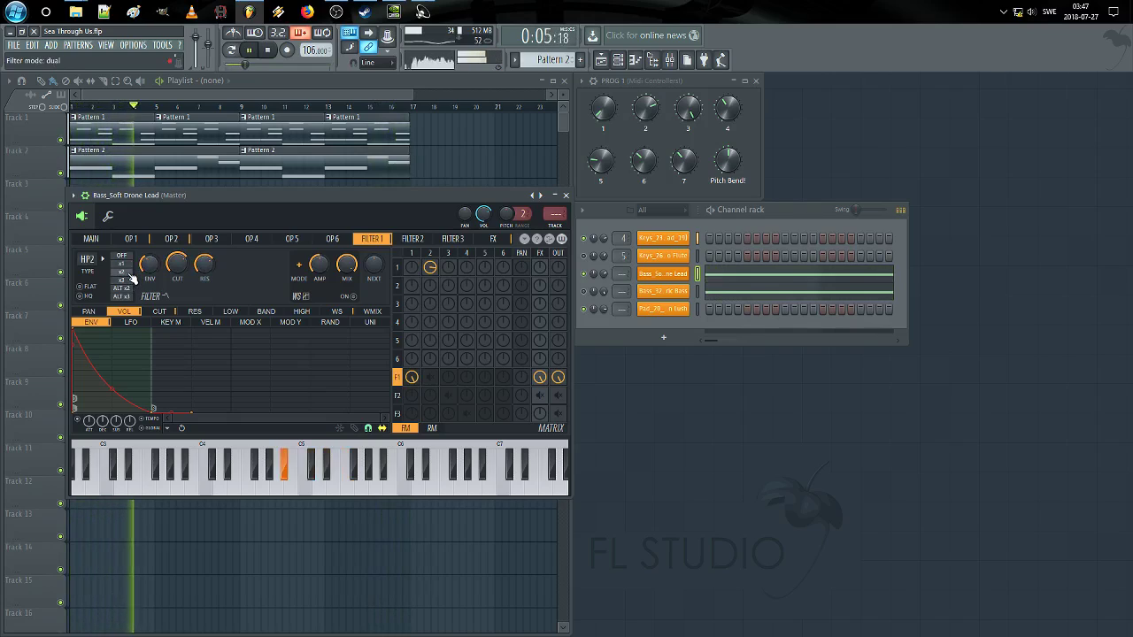
pyautogui.click(608, 276)
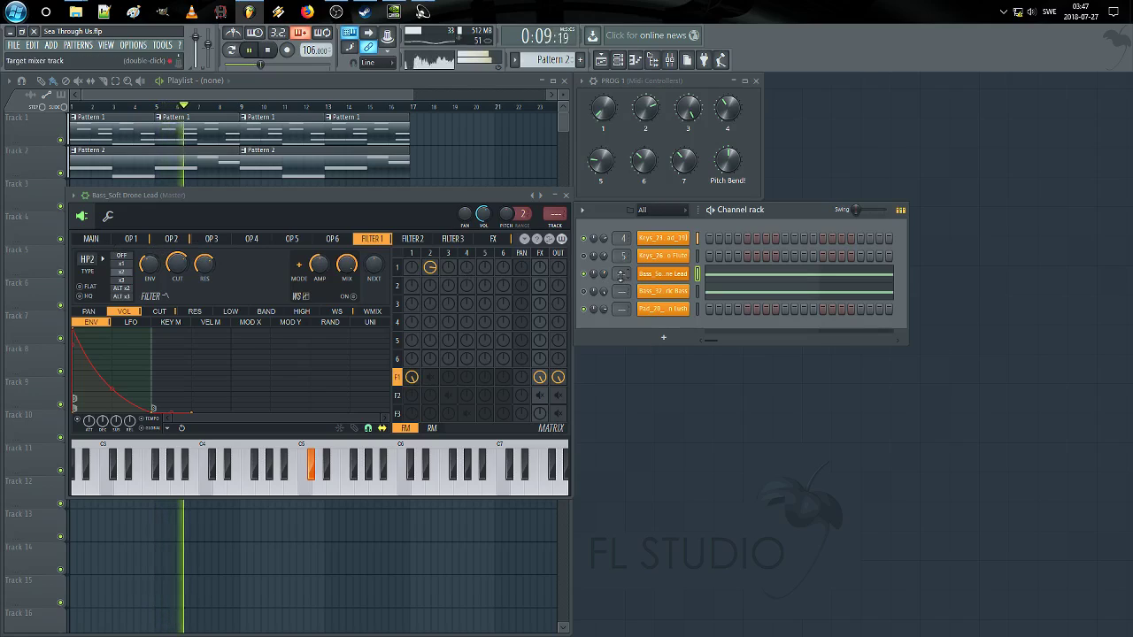
pyautogui.click(567, 198)
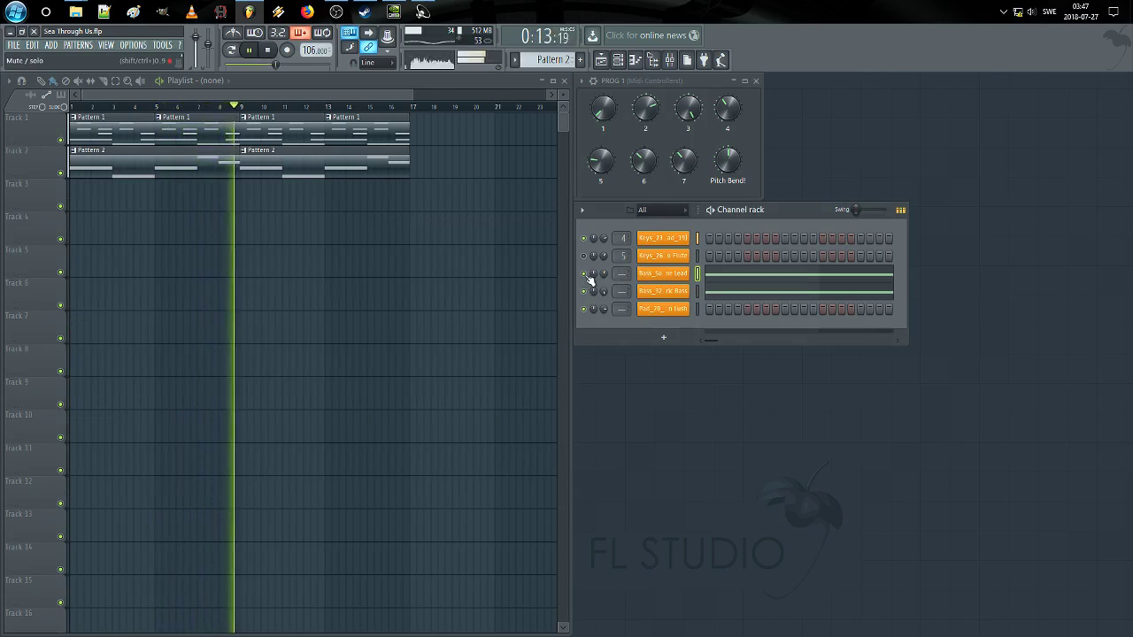
# Step: Restart the song with the Soft Drone Lead channel muted to hear the mix without it, and stop playback
pyautogui.press('space')
pyautogui.press('space')
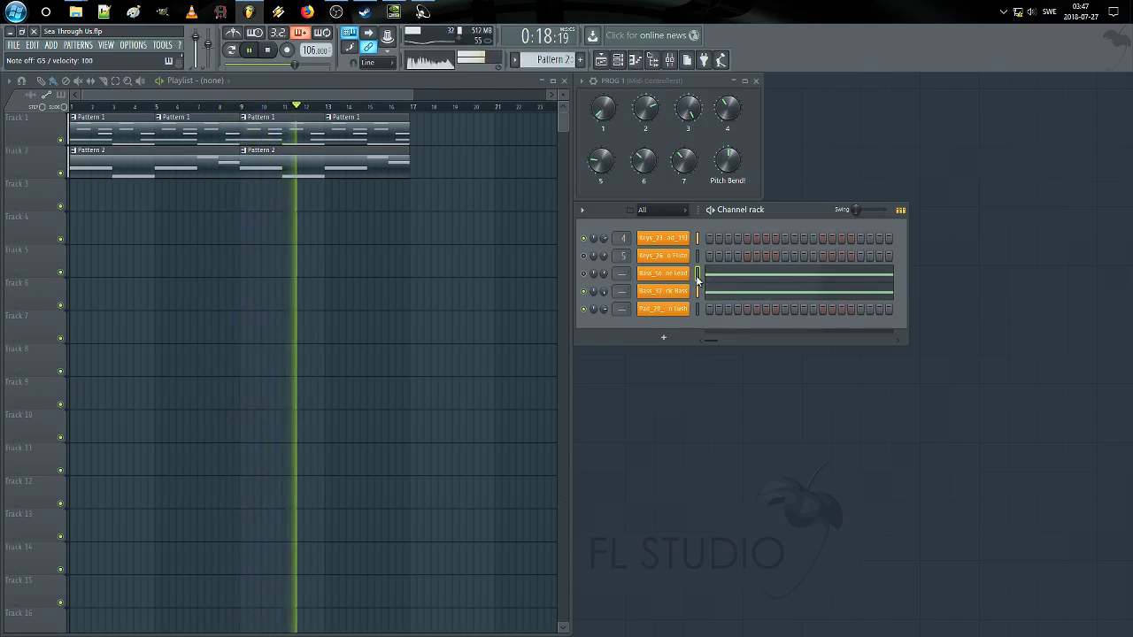
pyautogui.press('space')
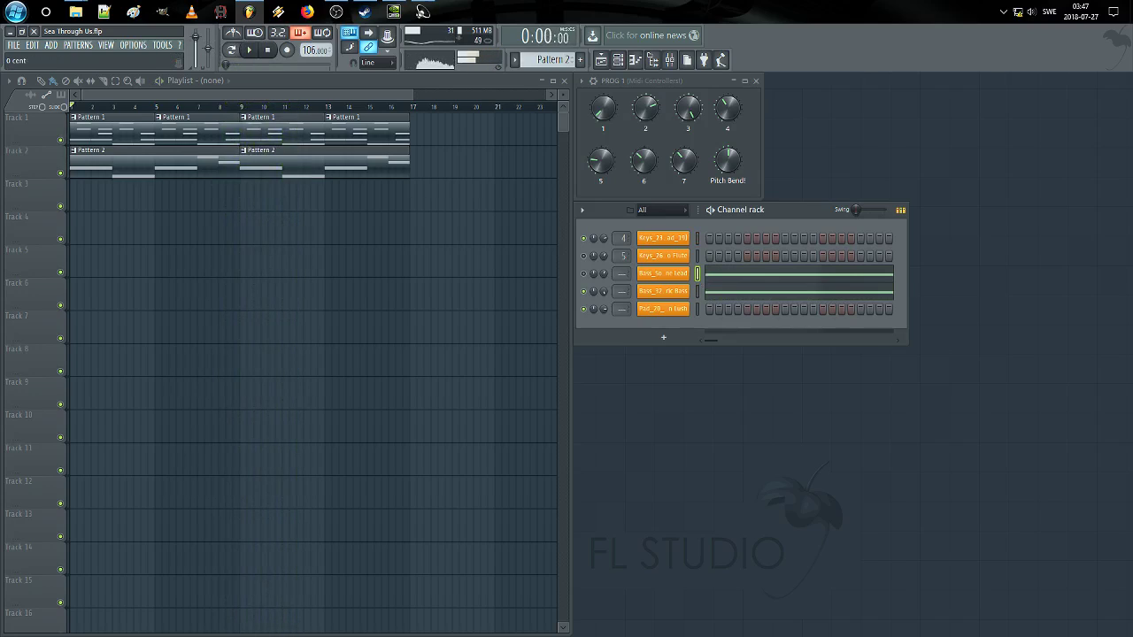
# Step: Reshape Soft Drone Lead's filter 1 volume envelope with extra points and a second curved rise, close the synth, and nudge the main pitch
pyautogui.click(673, 278)
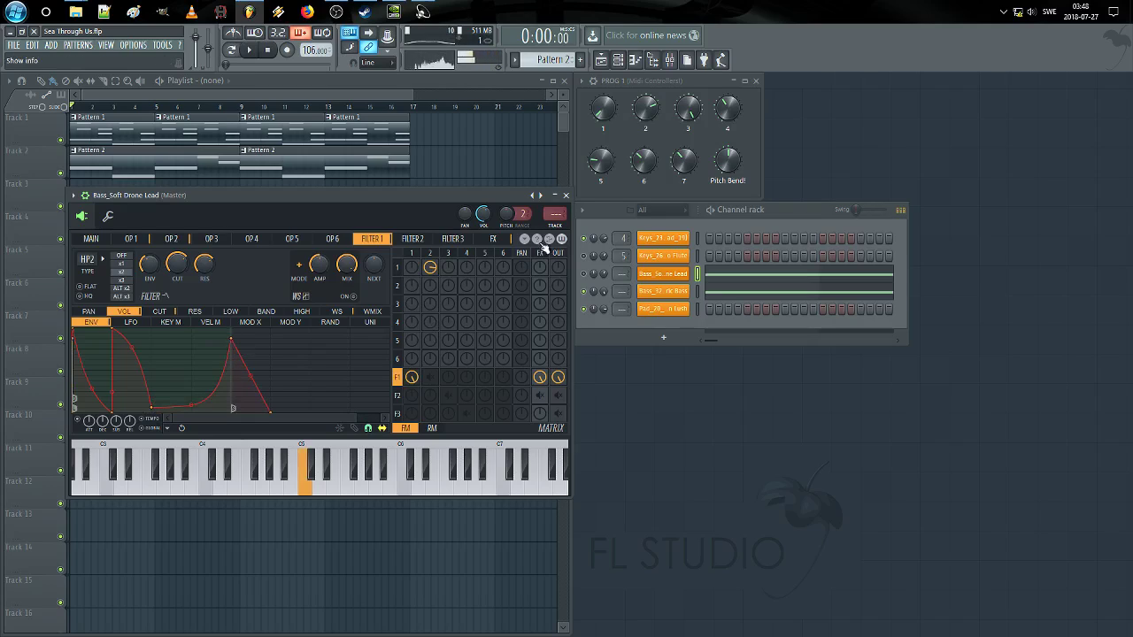
pyautogui.click(566, 195)
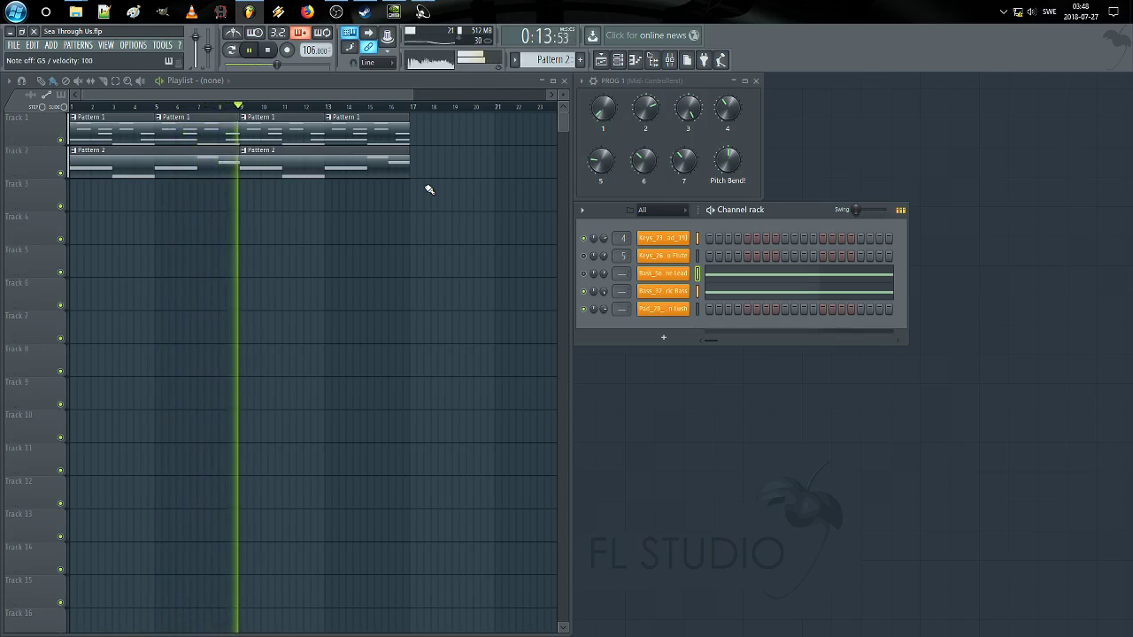
pyautogui.moveTo(207, 50); pyautogui.dragTo(207, 46)
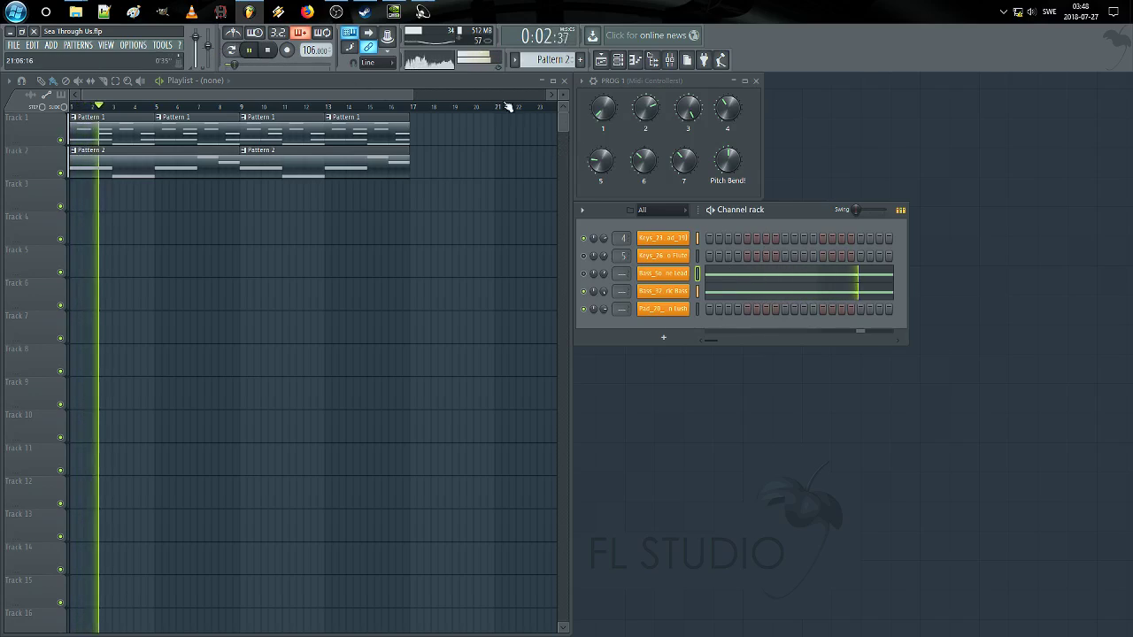
# Step: Create Pattern 3 and record a Soft Drone Lead line of F5, C6, G#5, D#6, C6 and G#5 while the song plays
pyautogui.press('space')
pyautogui.click(580, 59)
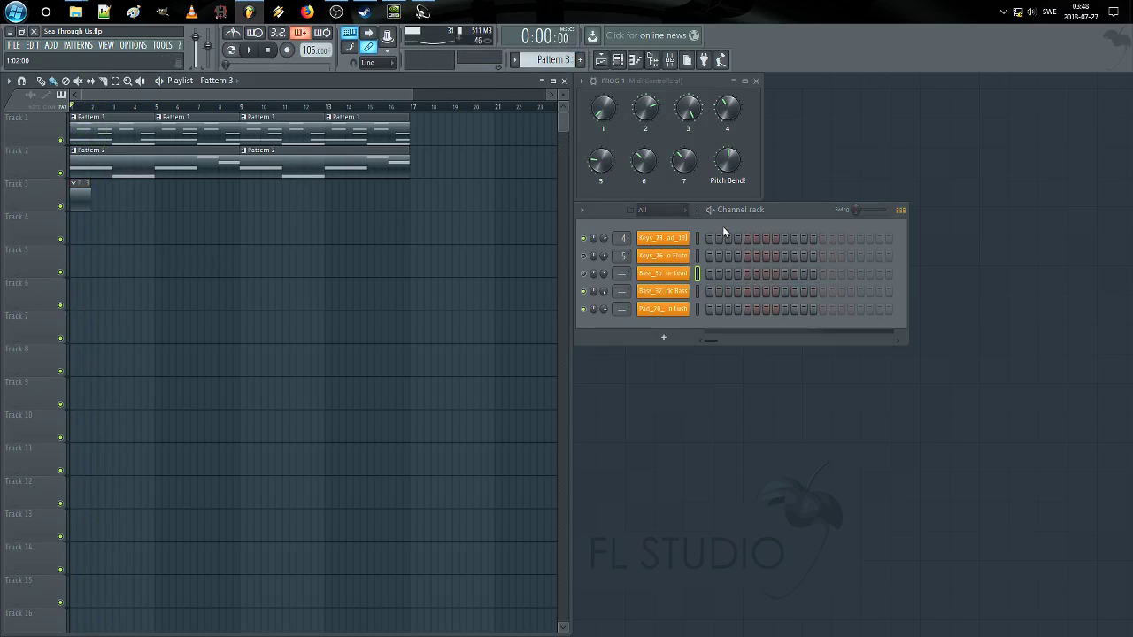
pyautogui.click(287, 51)
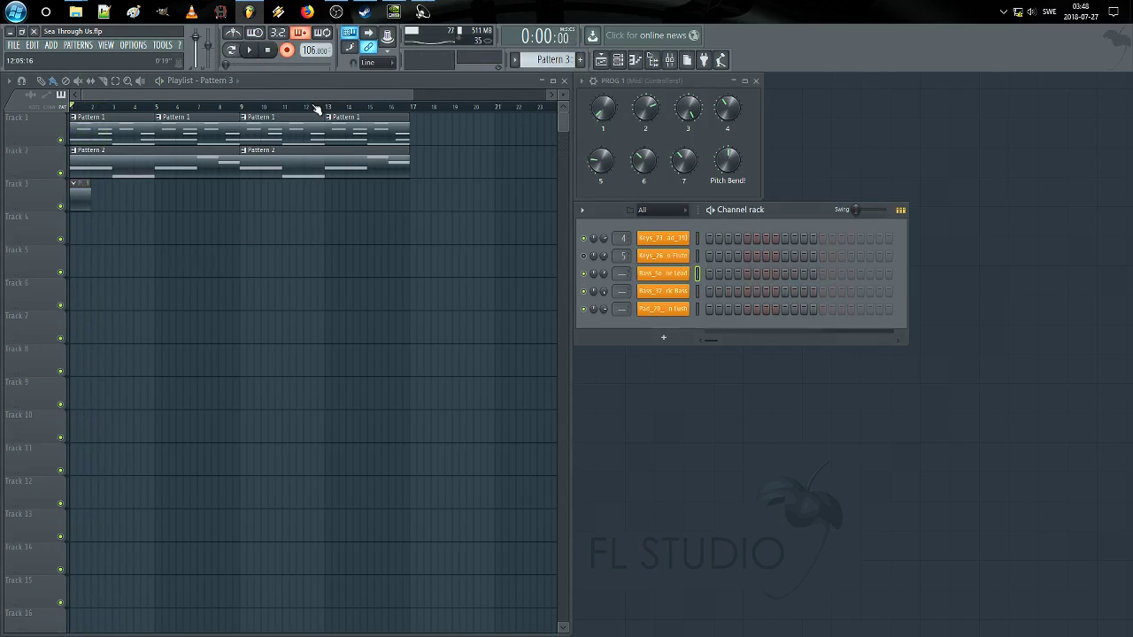
pyautogui.press('space')
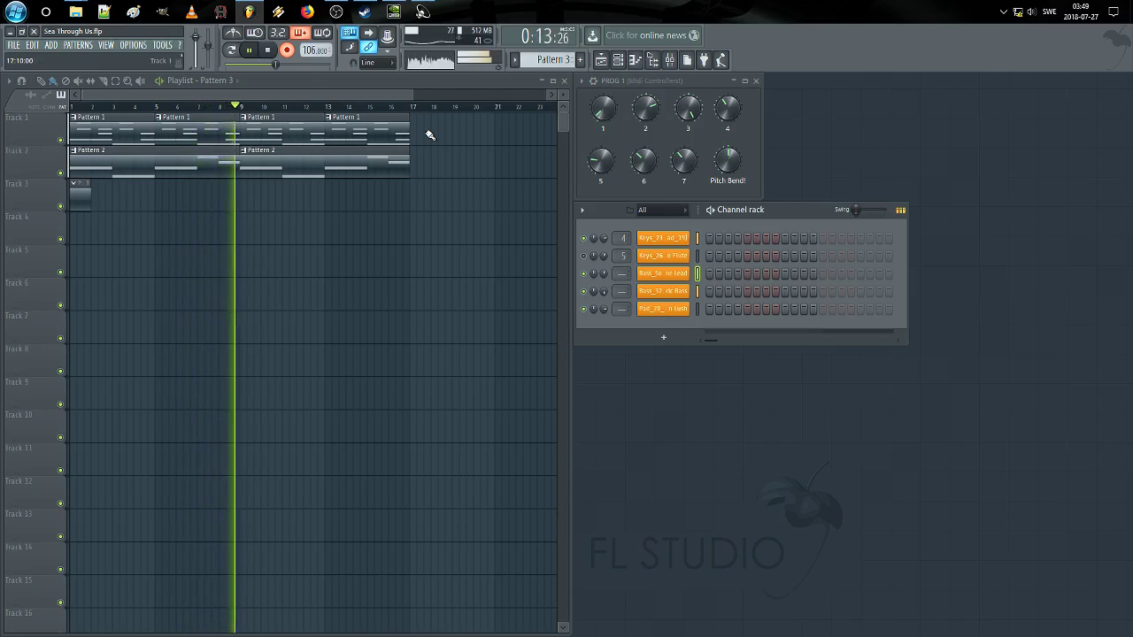
pyautogui.press('space')
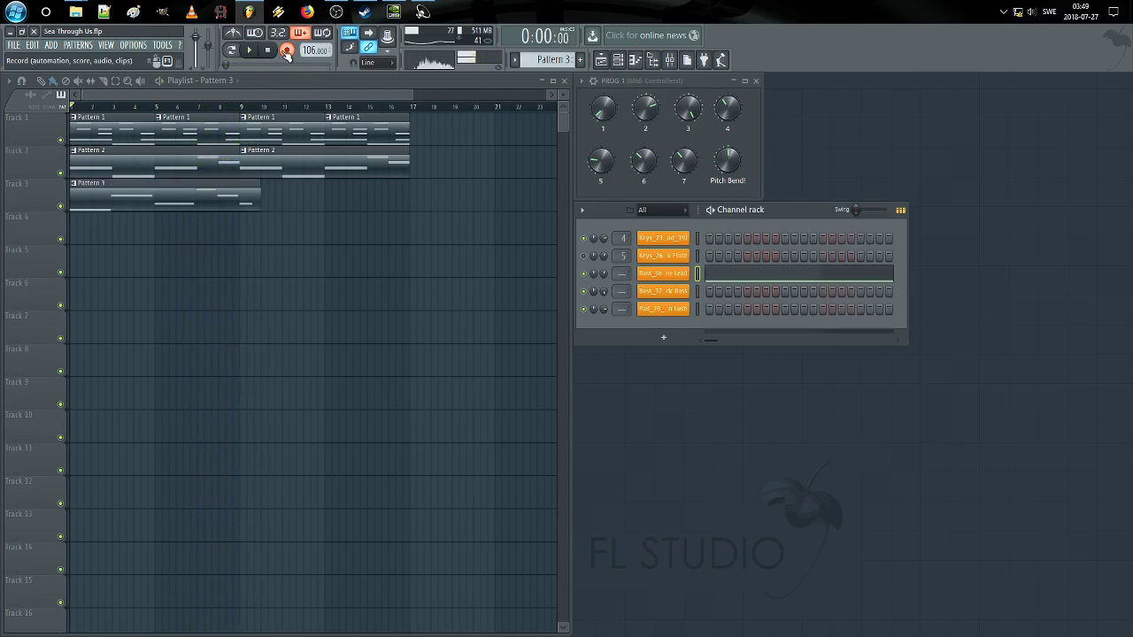
# Step: Open the recorded Pattern 3 clip in the piano roll and play the lead line from about bar 7
pyautogui.doubleClick(214, 206)
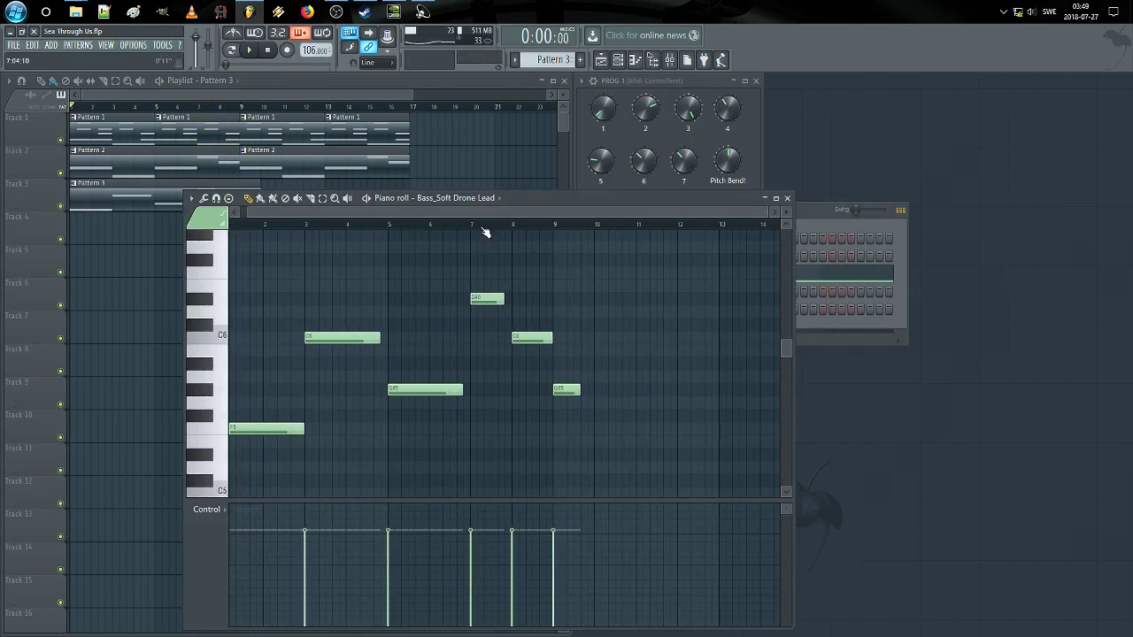
pyautogui.click(481, 225)
pyautogui.press('space')
pyautogui.moveTo(584, 284); pyautogui.dragTo(467, 283)
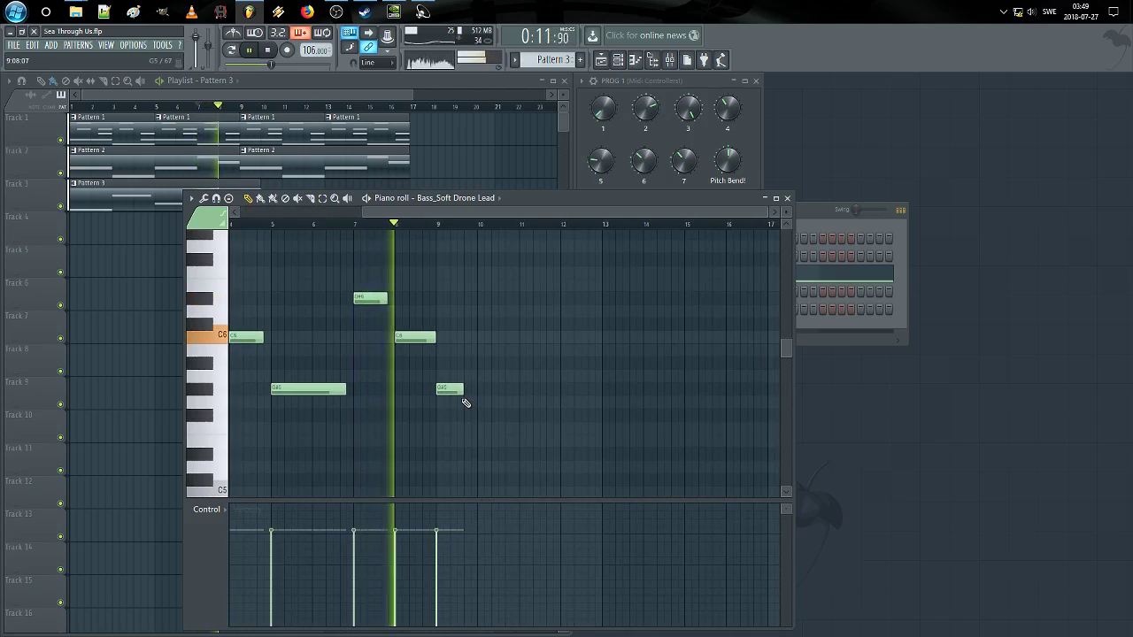
# Step: Lower the lead line's final note at bar 9 to G5 and replay from just before bar 7
pyautogui.moveTo(450, 391); pyautogui.dragTo(452, 403)
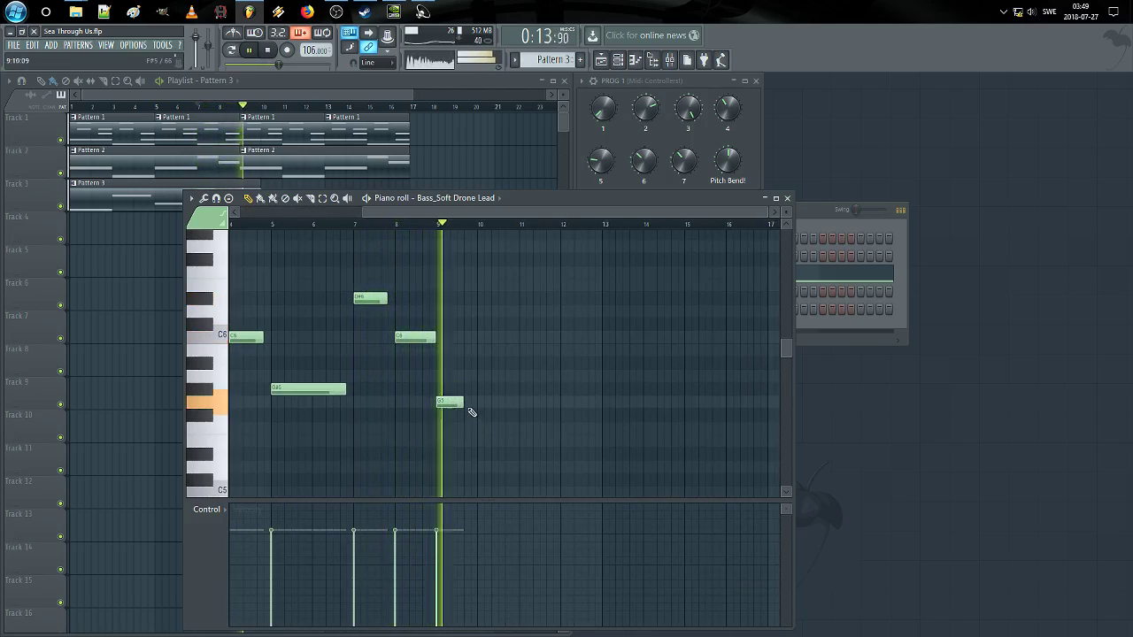
pyautogui.press('space')
pyautogui.click(349, 225)
pyautogui.press('space')
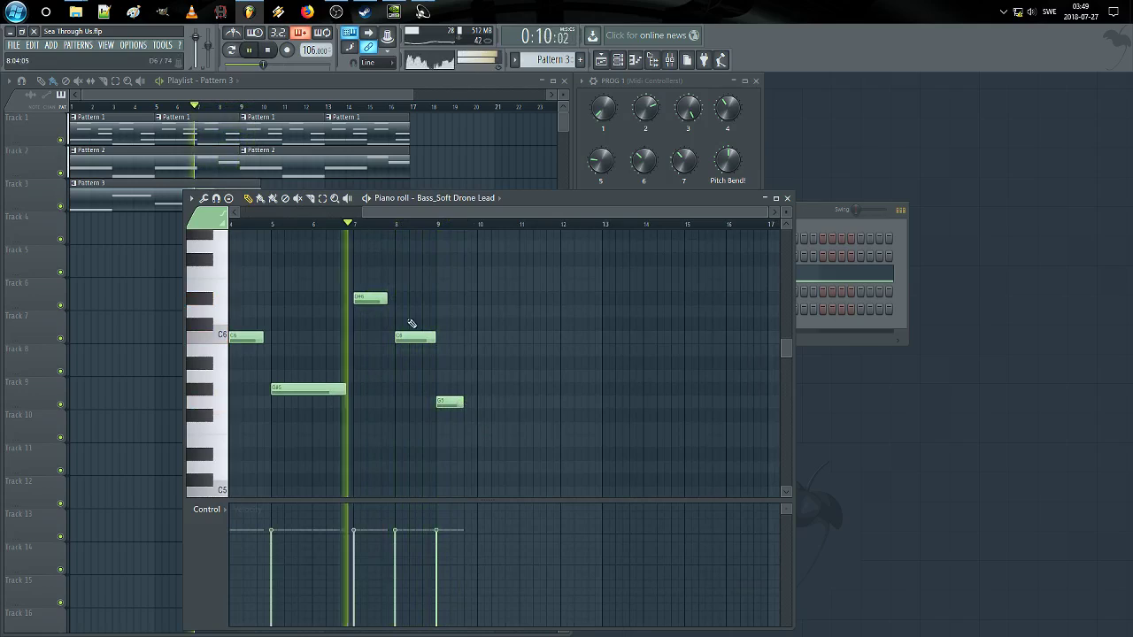
# Step: Remove the C6 note at bar 8 and move the closing G5 note into its place, ending at bar 9
pyautogui.moveTo(413, 337); pyautogui.dragTo(493, 432)
pyautogui.rightClick(486, 432)
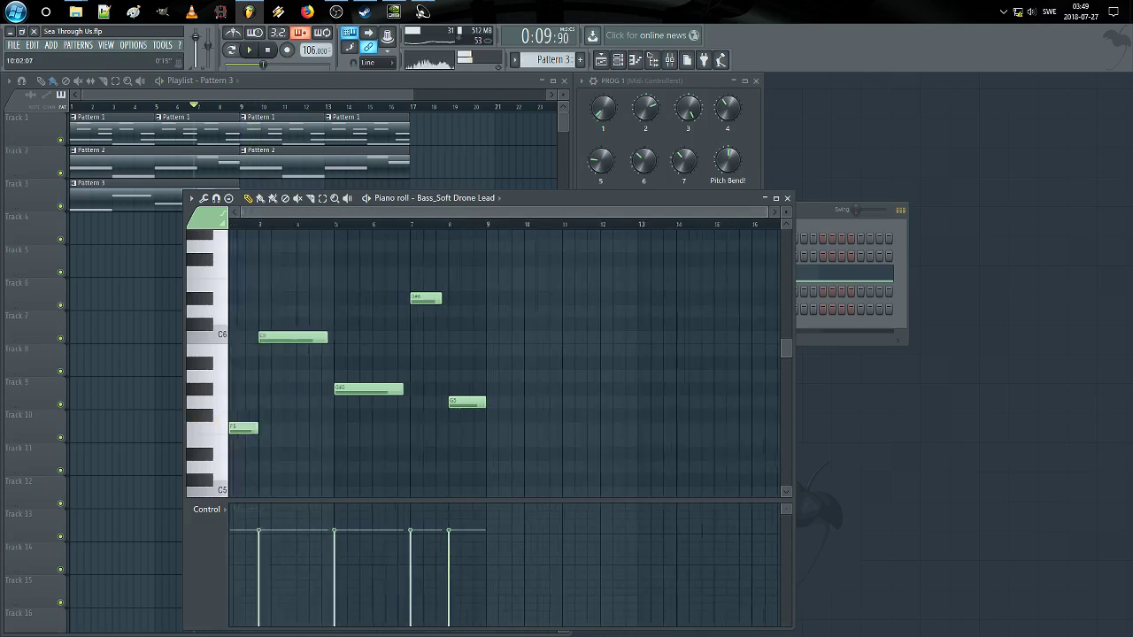
pyautogui.moveTo(253, 430); pyautogui.dragTo(283, 434)
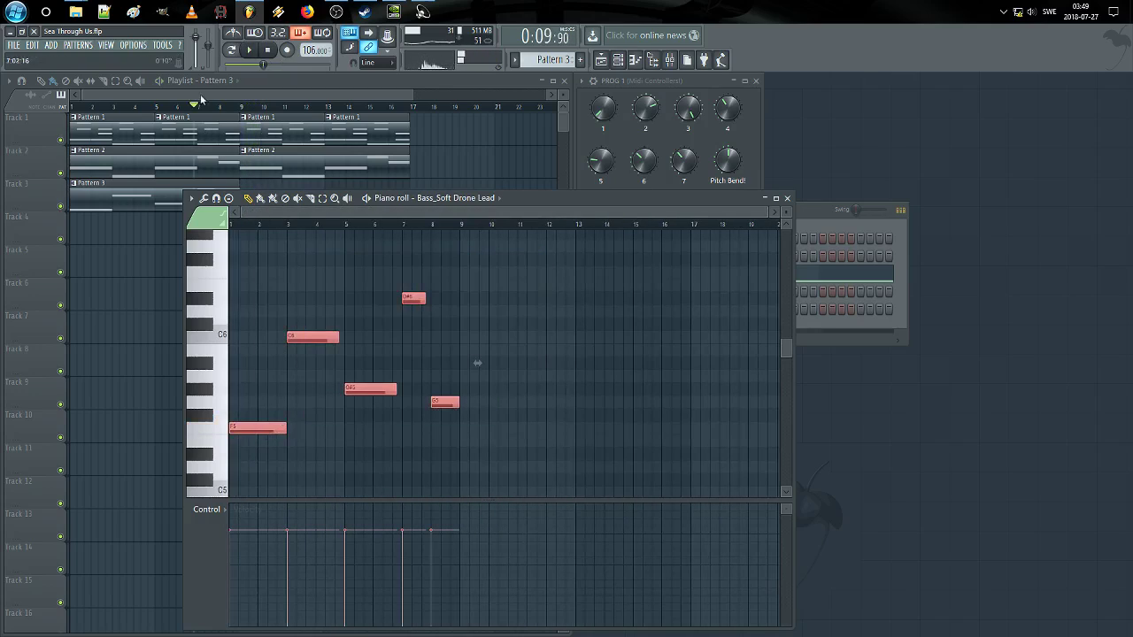
# Step: Examine Soft Drone Lead's operator 1 volume envelope, oscillator shape and main settings, and close the synth
pyautogui.click(836, 209)
pyautogui.click(664, 278)
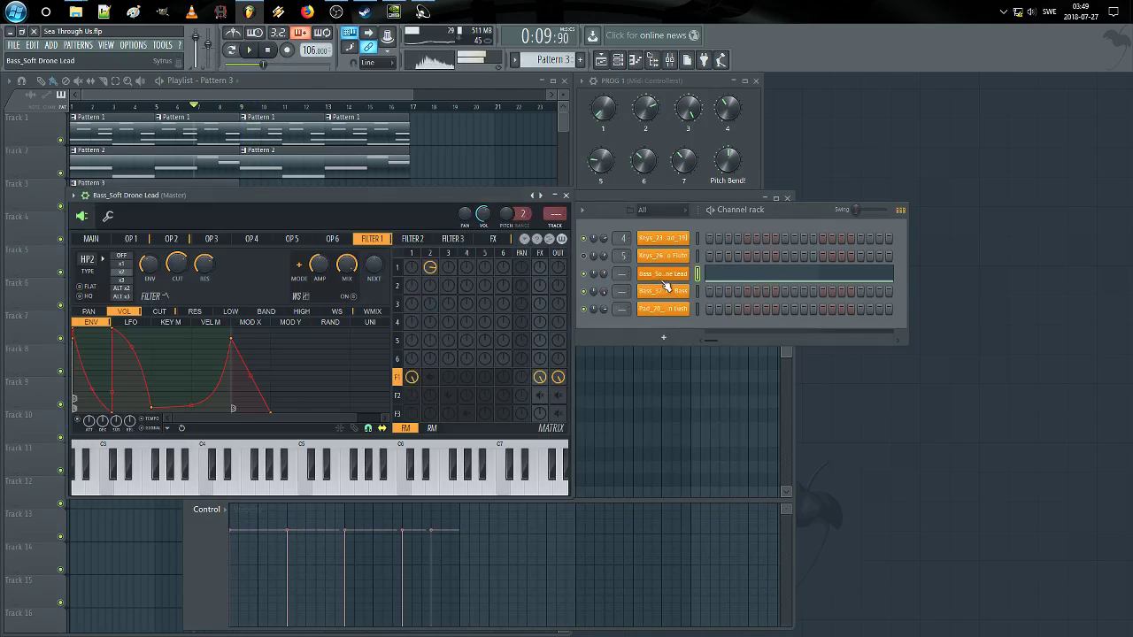
pyautogui.click(146, 241)
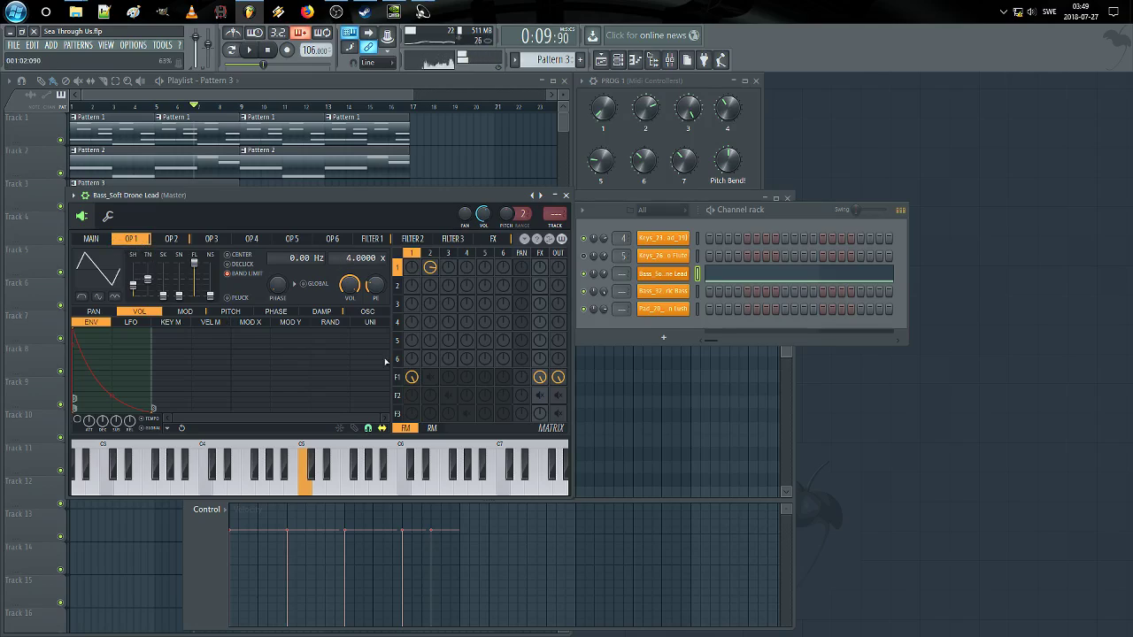
pyautogui.click(367, 312)
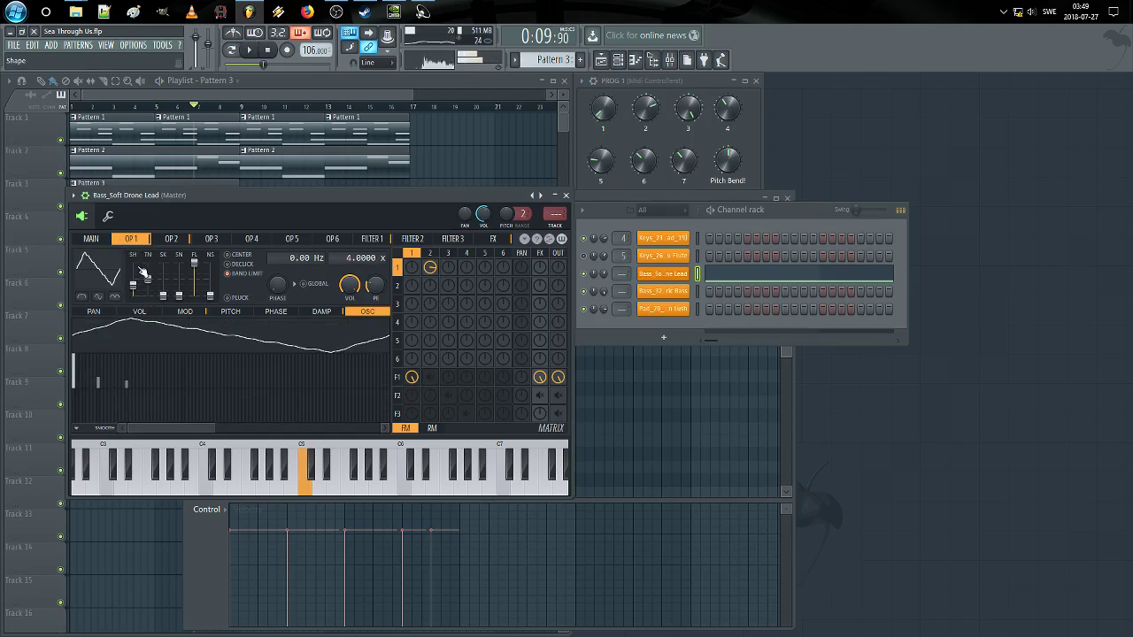
pyautogui.click(93, 239)
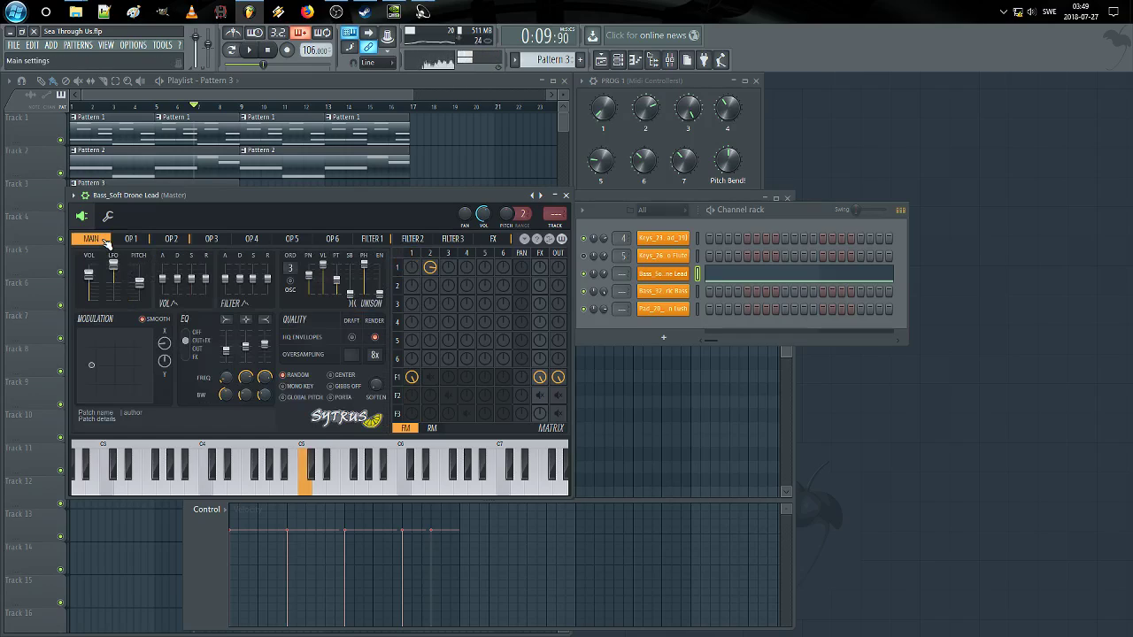
pyautogui.click(566, 195)
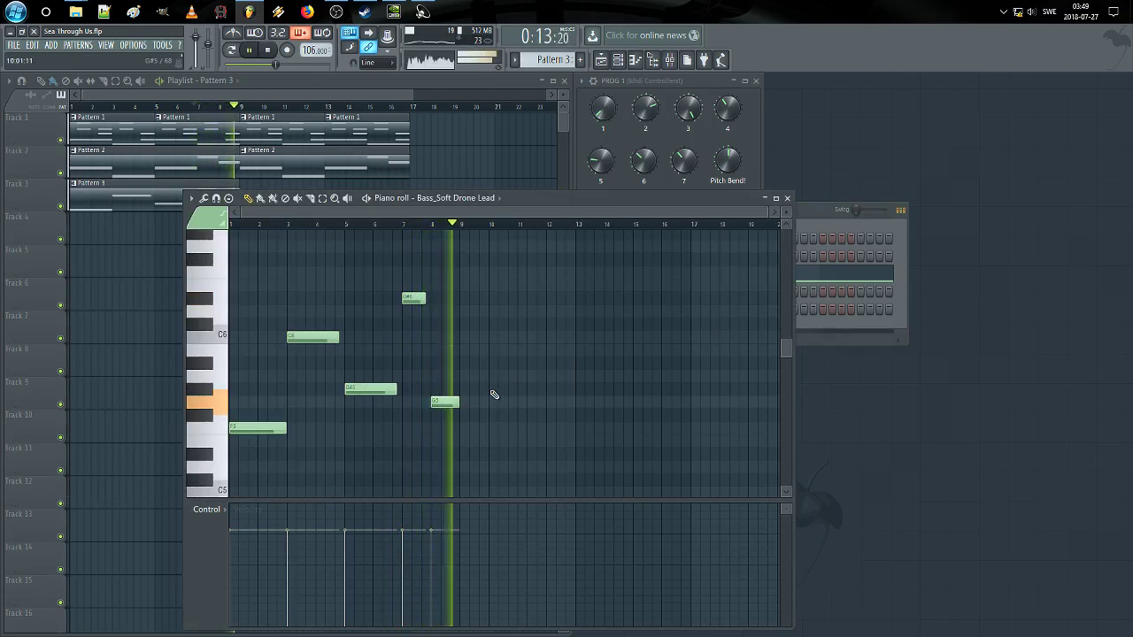
# Step: Play the lead from the start and lengthen its notes in the piano roll so each one reaches the next
pyautogui.press('space')
pyautogui.click(141, 177)
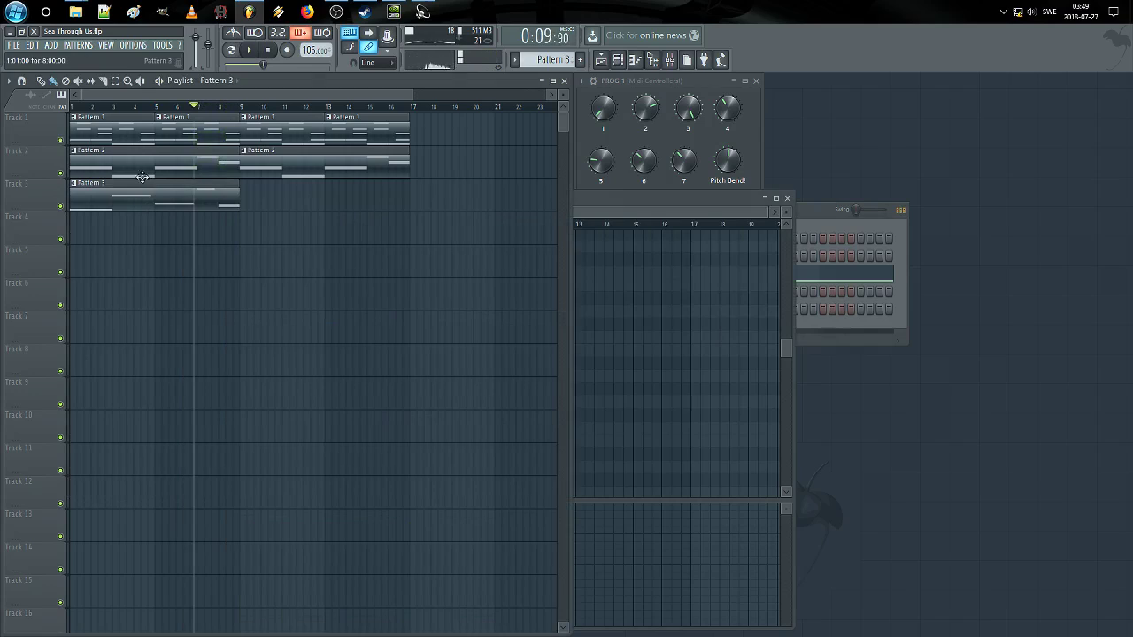
pyautogui.click(619, 212)
pyautogui.moveTo(572, 278); pyautogui.dragTo(215, 455)
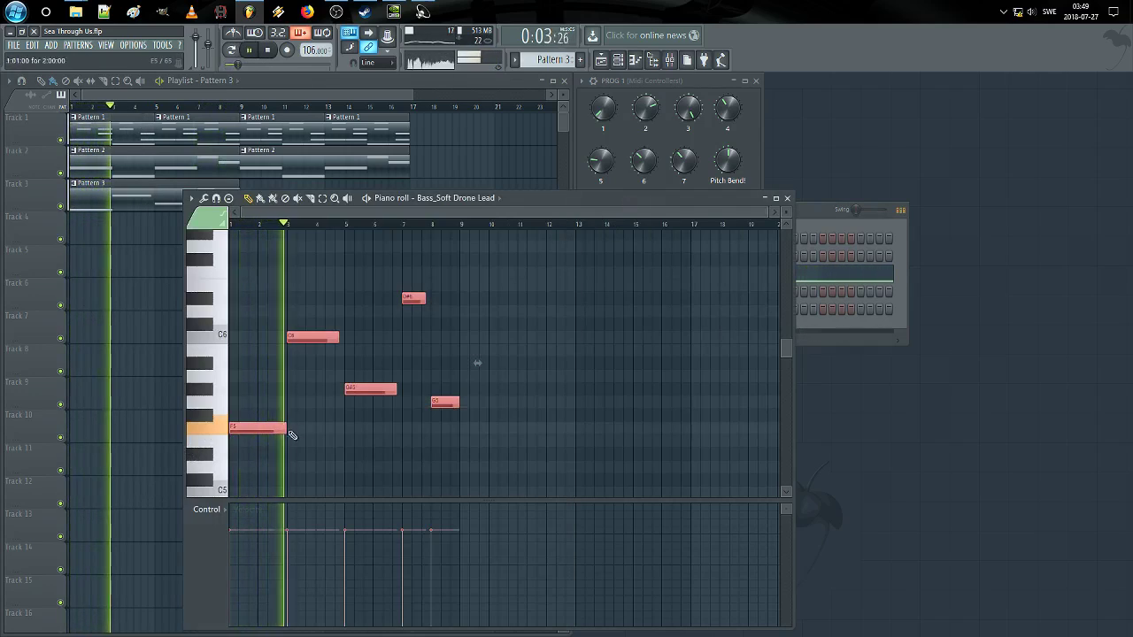
pyautogui.hotkey('ctrl', 'd')
pyautogui.scroll(-3, 454, 230)
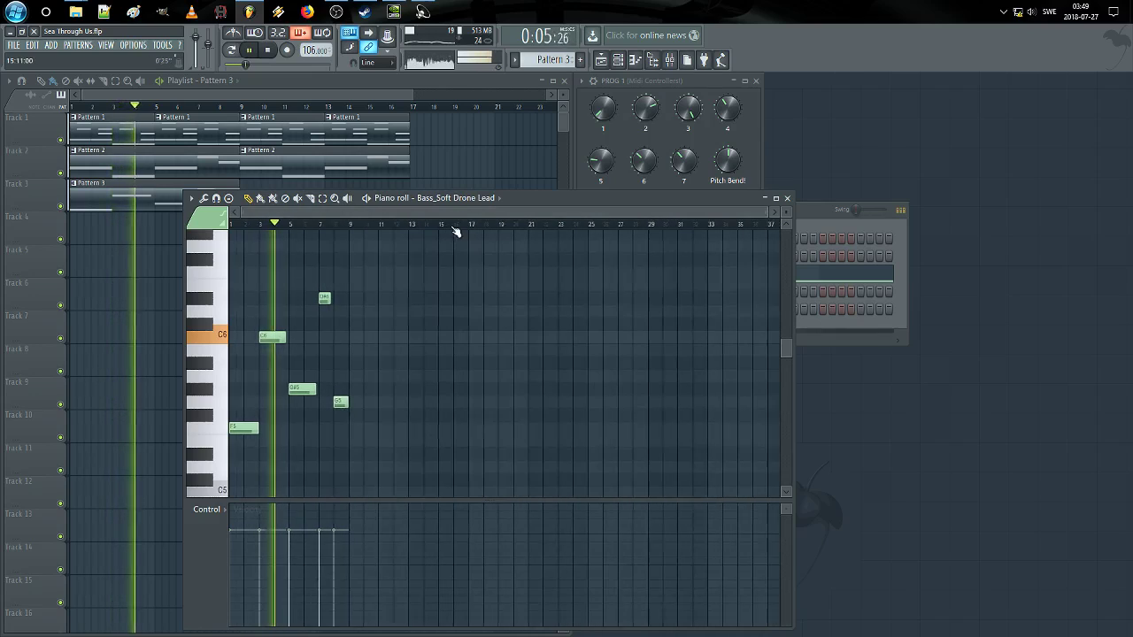
pyautogui.scroll(3, 453, 229)
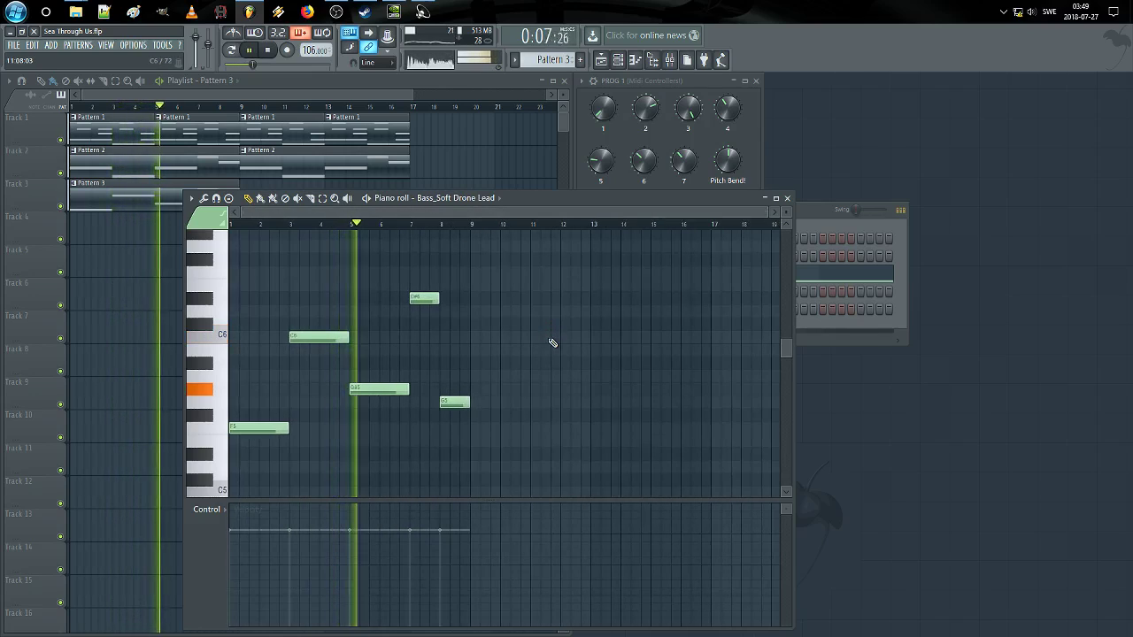
# Step: Duplicate the whole eight-bar lead phrase so the copy starts at bar 9, and deselect the notes
pyautogui.hotkey('ctrl', 'a')
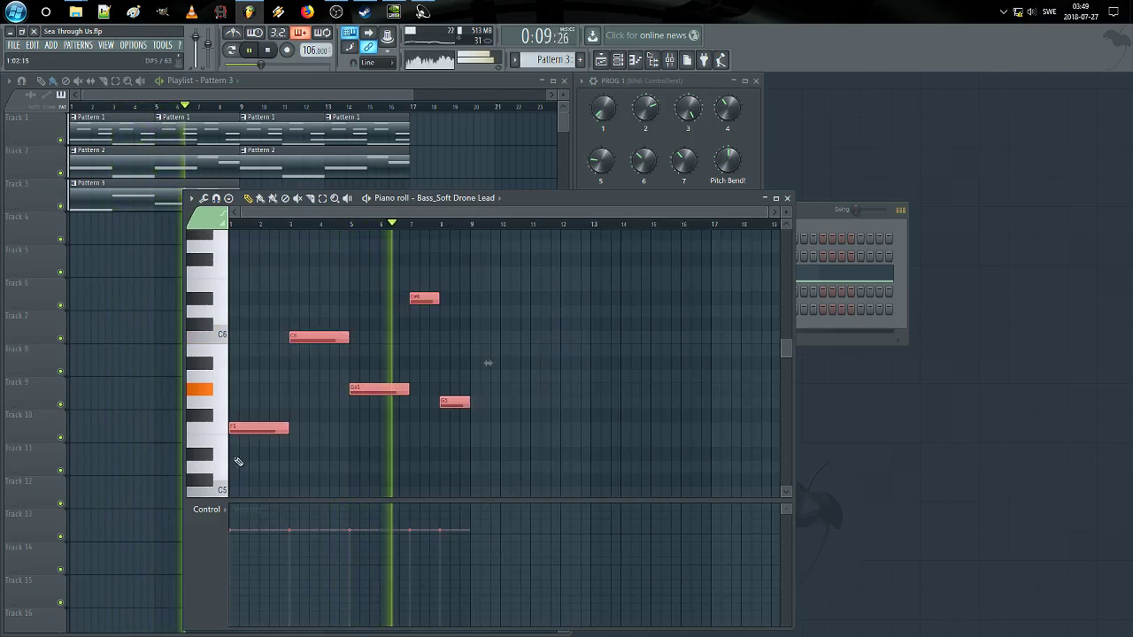
pyautogui.moveTo(246, 432); pyautogui.dragTo(487, 432)
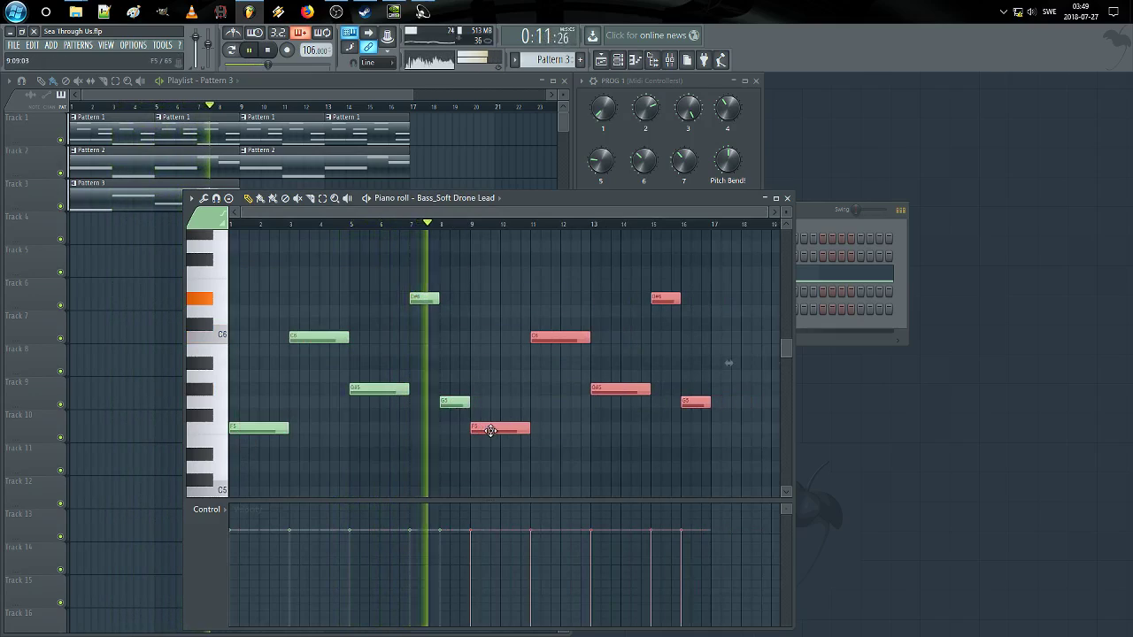
pyautogui.click(493, 460)
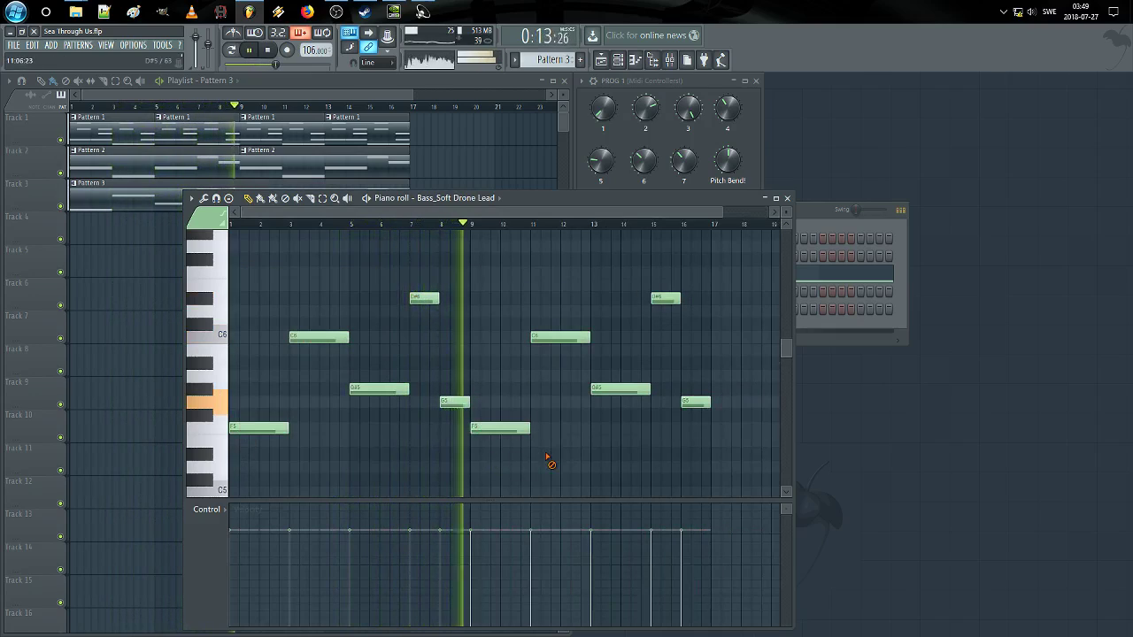
# Step: Raise the copied phrase's ending: bar 13 note to D#6, bar 15 note to F6 and bar 16 note to D#6
pyautogui.moveTo(536, 447); pyautogui.dragTo(338, 444)
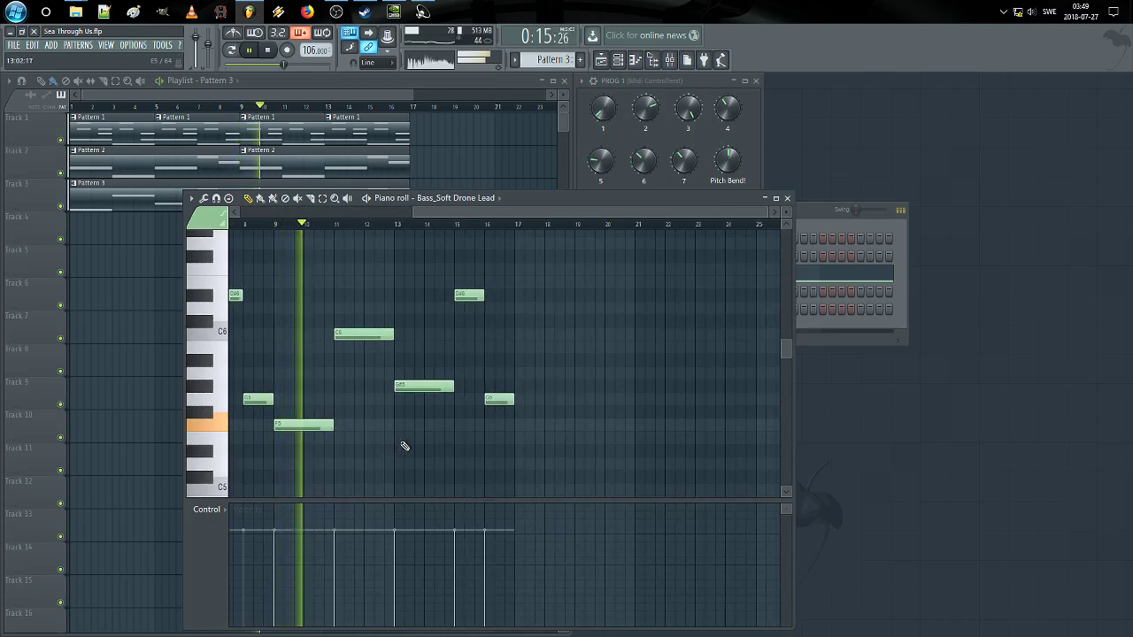
pyautogui.moveTo(409, 444); pyautogui.dragTo(463, 455)
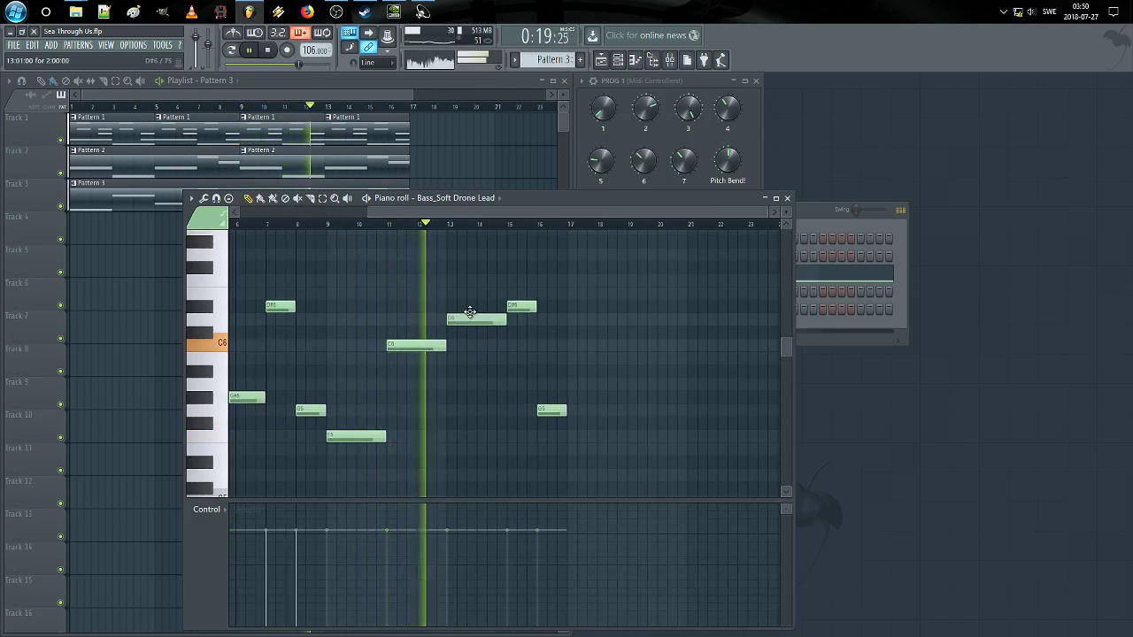
pyautogui.moveTo(470, 320); pyautogui.dragTo(516, 280)
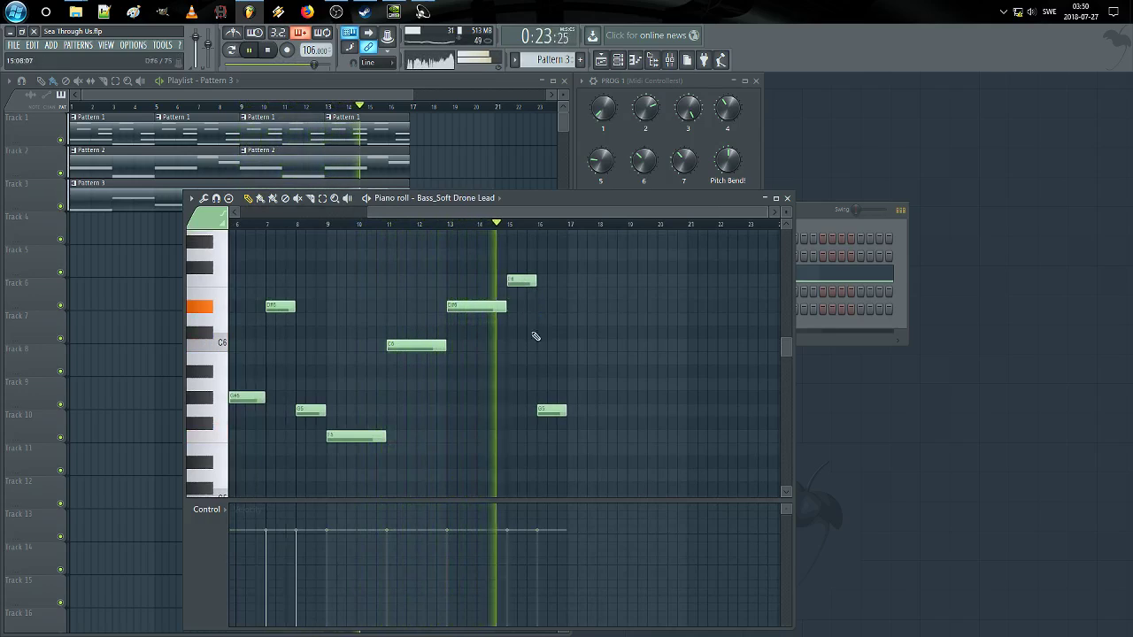
pyautogui.moveTo(551, 410); pyautogui.dragTo(551, 306)
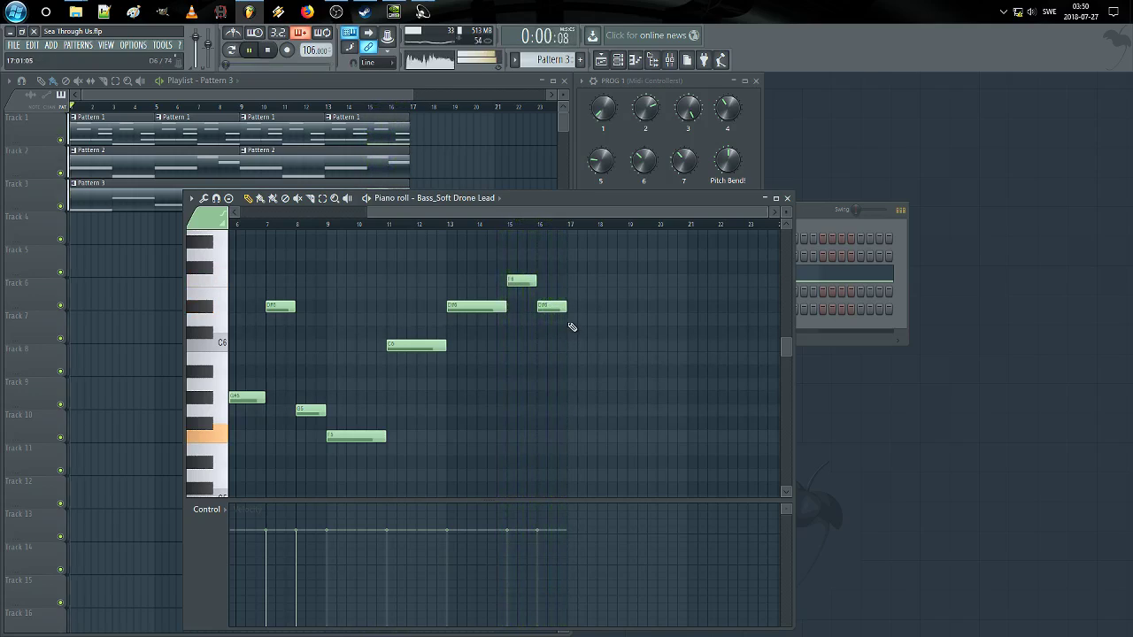
# Step: Raise the lead's first note to G#5 and its bar 5 note to A#5 while replaying the song, and close the piano roll
pyautogui.click(788, 199)
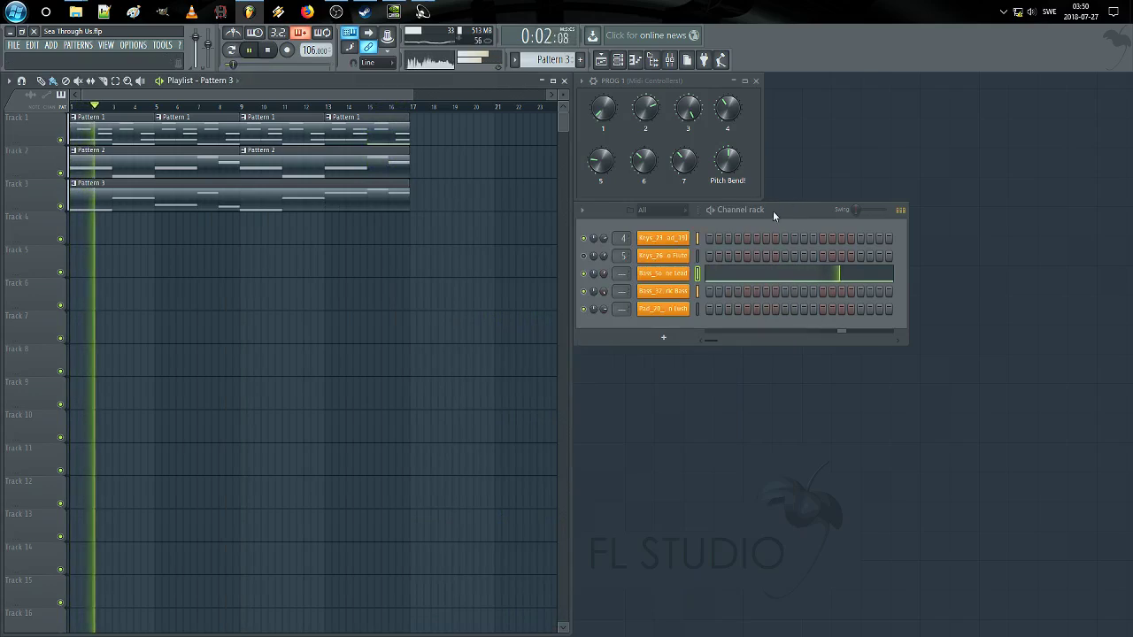
pyautogui.click(732, 279)
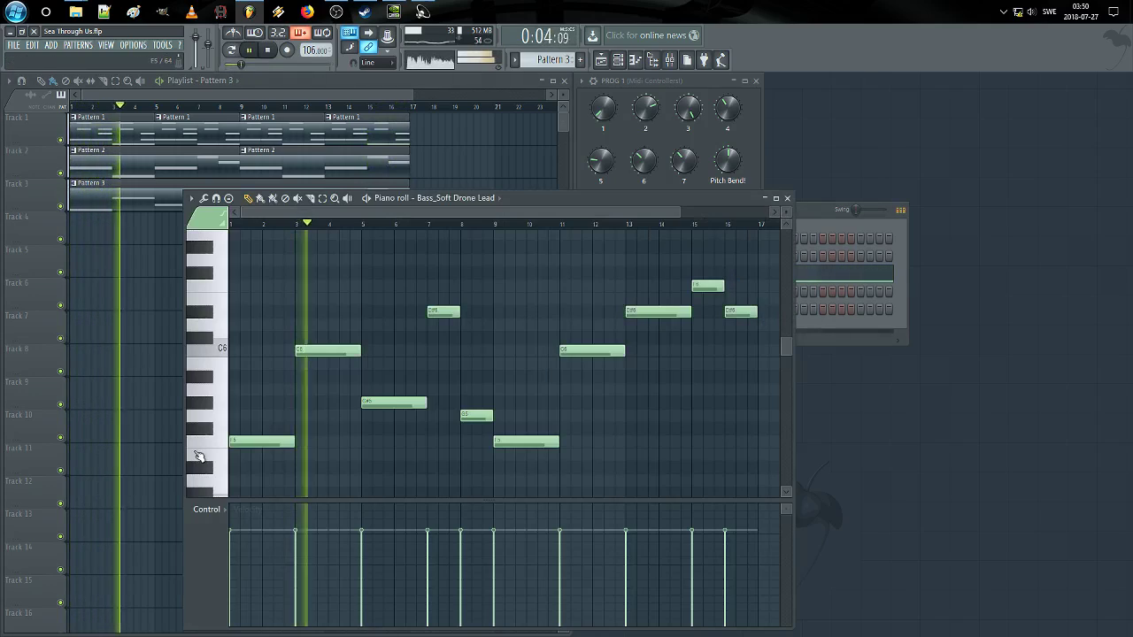
pyautogui.press('space')
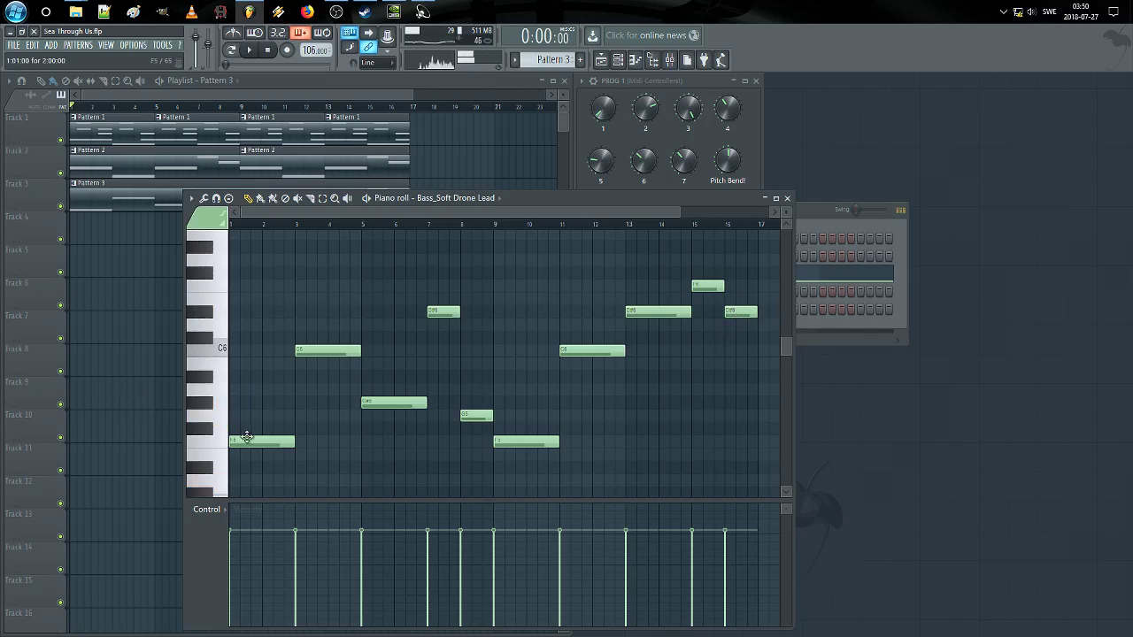
pyautogui.moveTo(247, 438); pyautogui.dragTo(248, 400)
pyautogui.press('space')
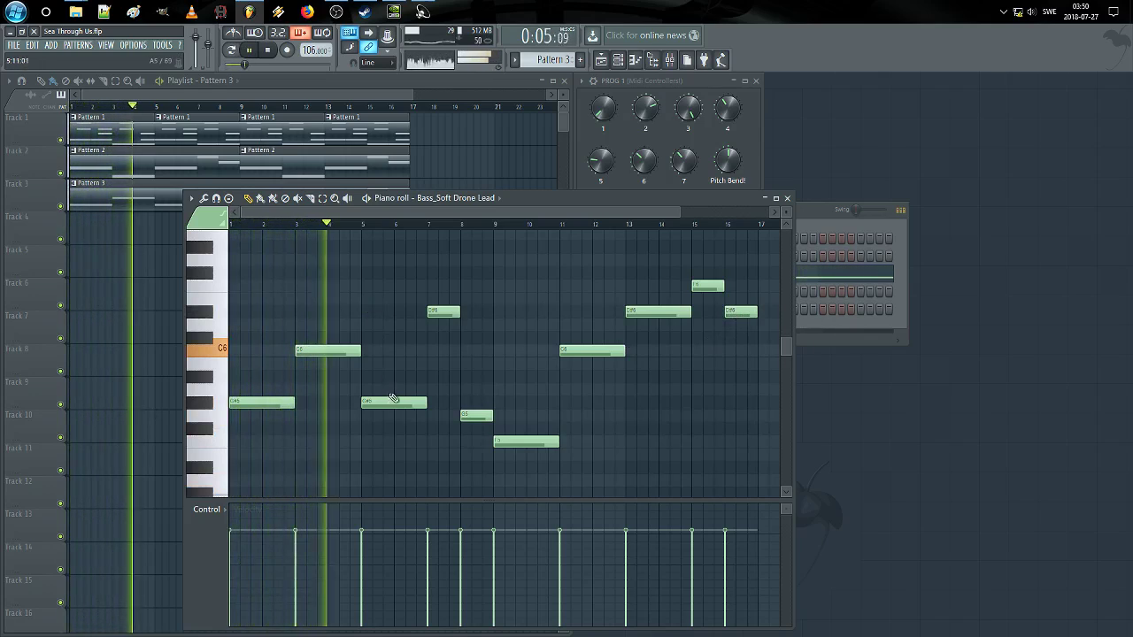
pyautogui.moveTo(394, 399); pyautogui.dragTo(394, 373)
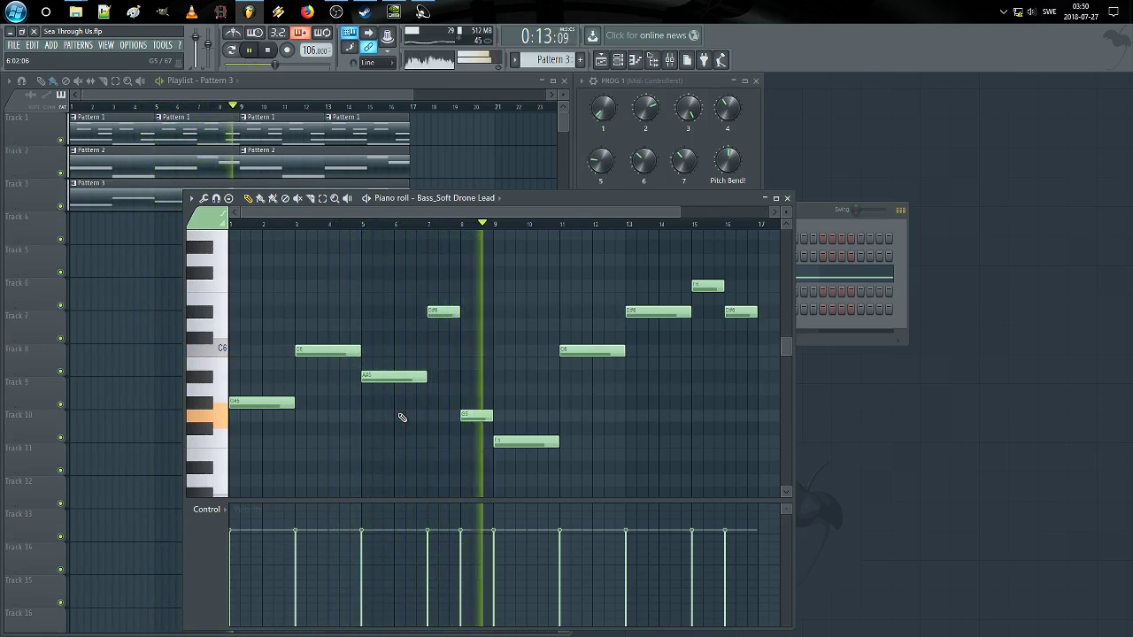
pyautogui.click(787, 198)
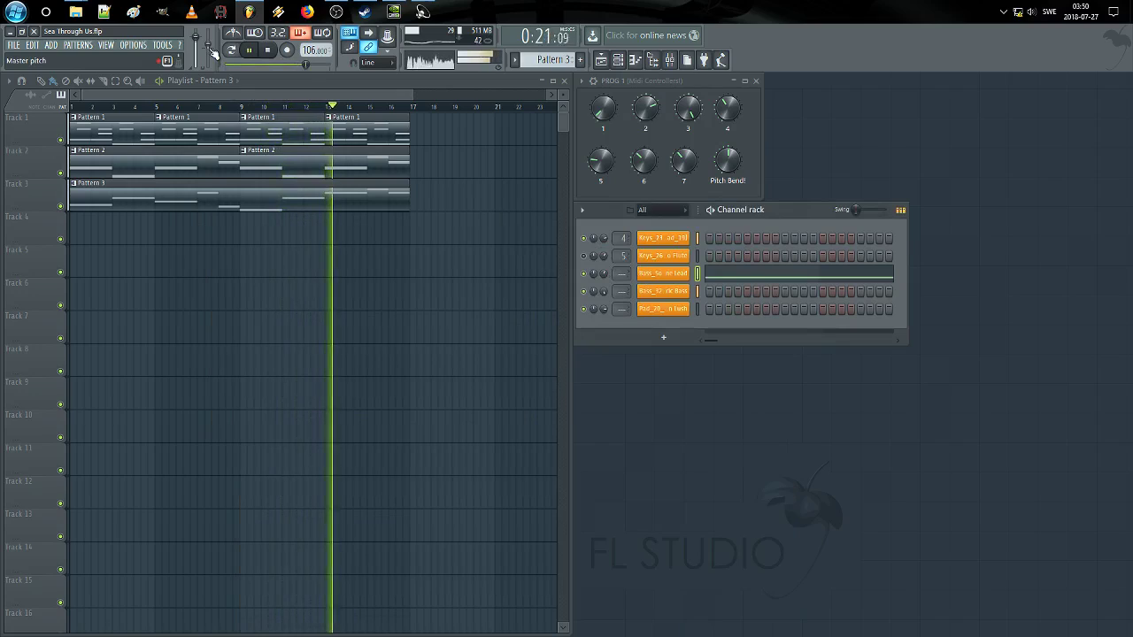
# Step: Open Soft Drone Lead and review filter 1's volume and cutoff envelopes while the song plays
pyautogui.click(685, 275)
pyautogui.click(372, 239)
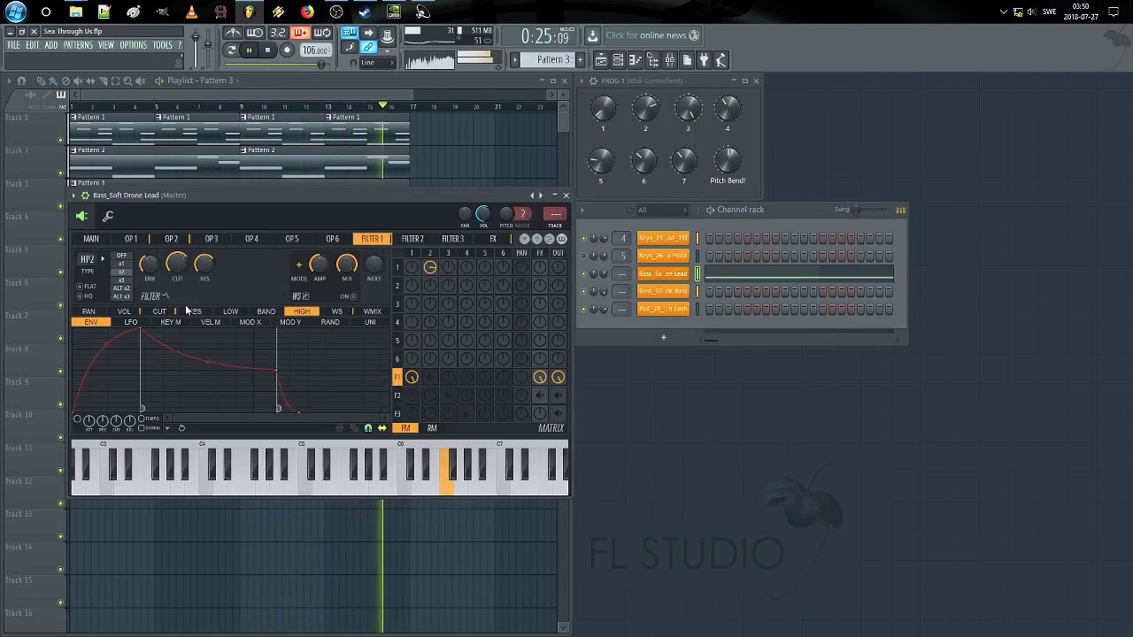
pyautogui.click(134, 314)
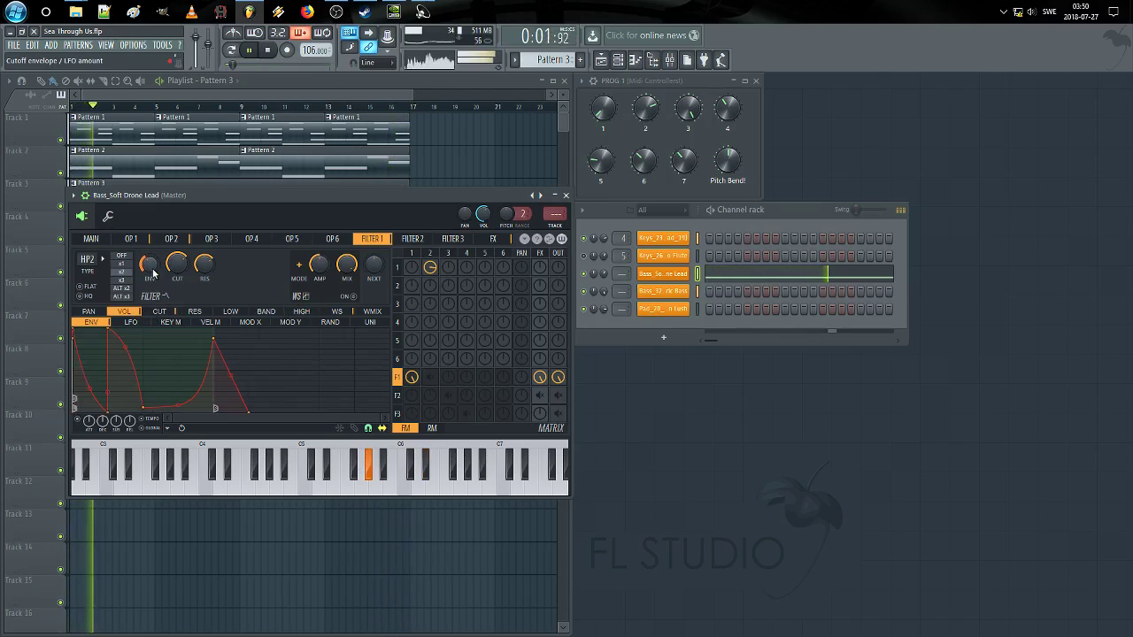
pyautogui.click(161, 312)
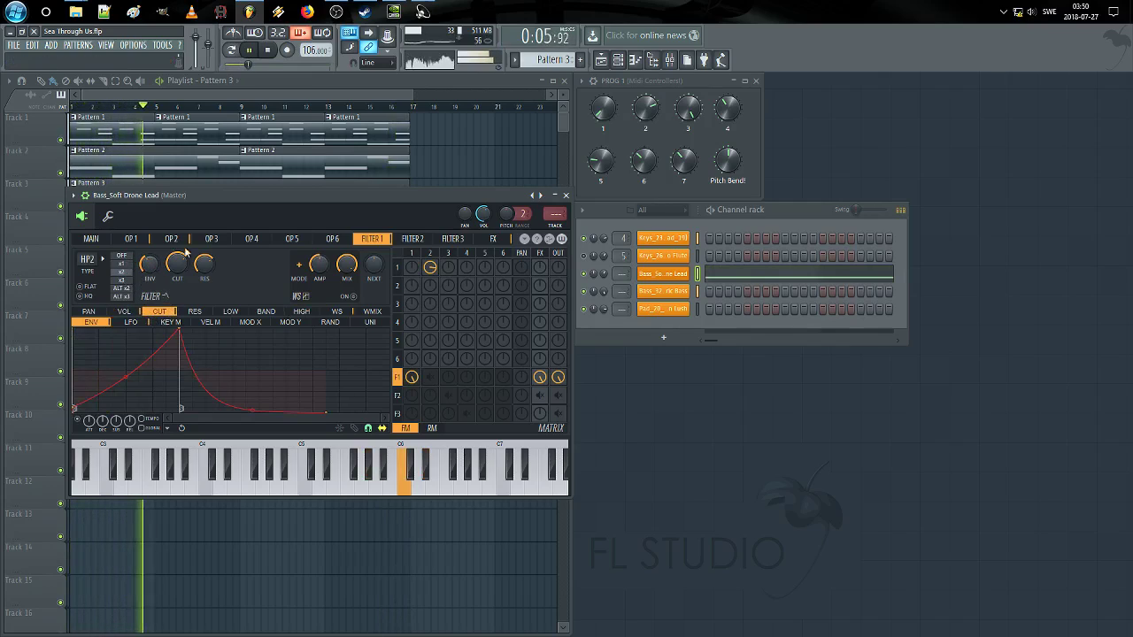
# Step: Give Soft Drone Lead's operator 1 a sine shape and set its frequency ratio to 0.5000
pyautogui.click(131, 239)
pyautogui.click(115, 296)
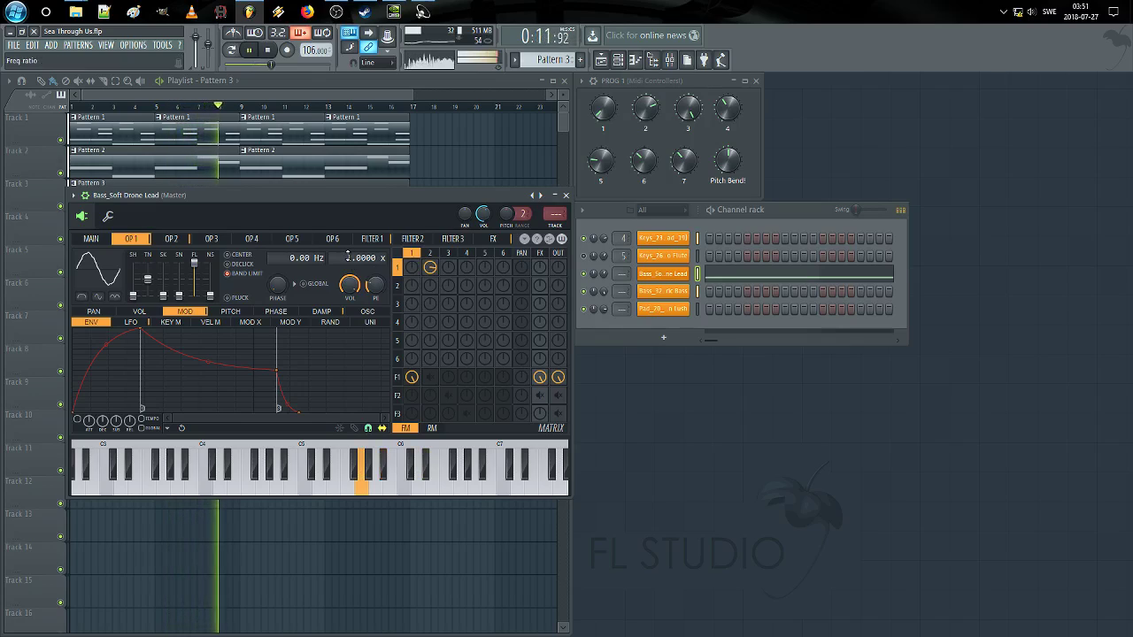
pyautogui.moveTo(359, 258); pyautogui.dragTo(358, 267)
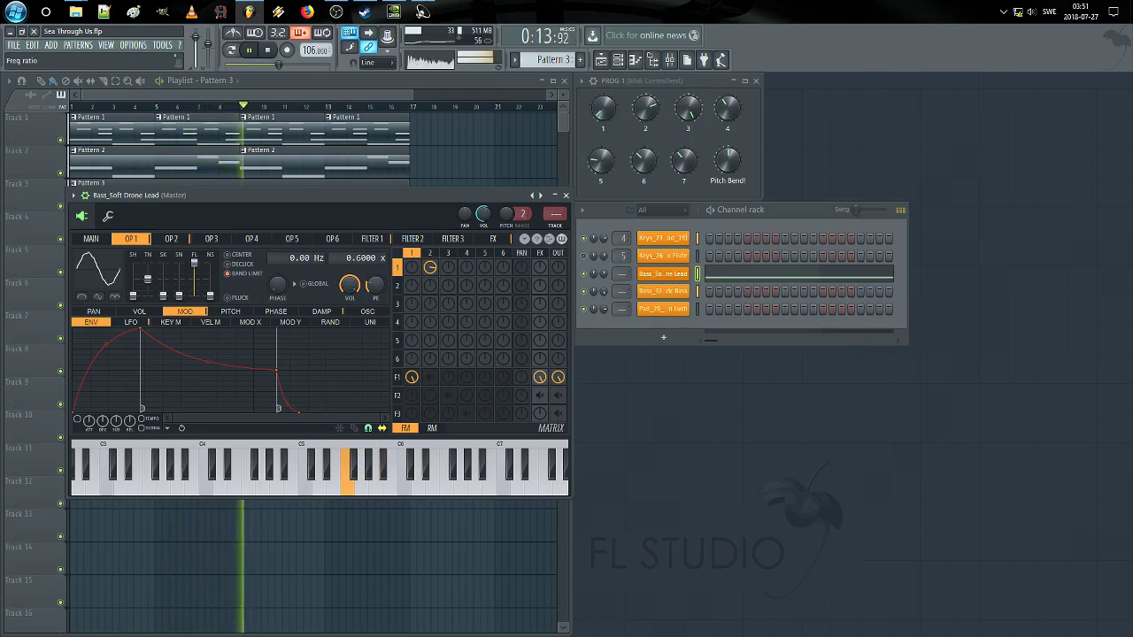
# Step: Give operator 2 a sine shape with a frequency ratio of 2.0070, and return to operator 1
pyautogui.click(171, 238)
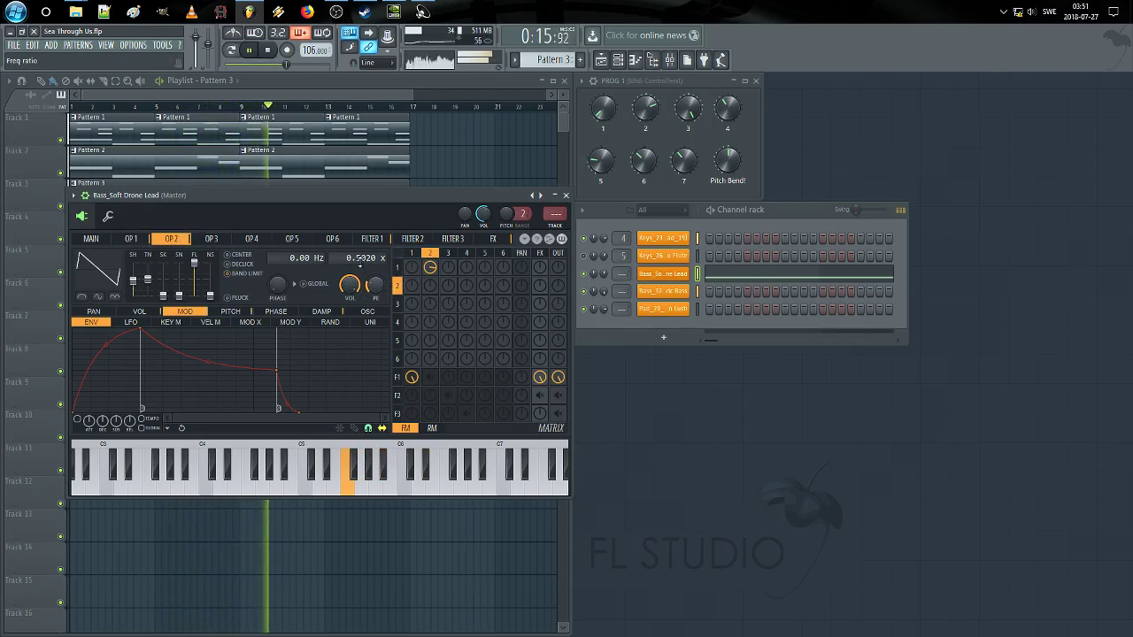
pyautogui.moveTo(134, 281); pyautogui.dragTo(134, 297)
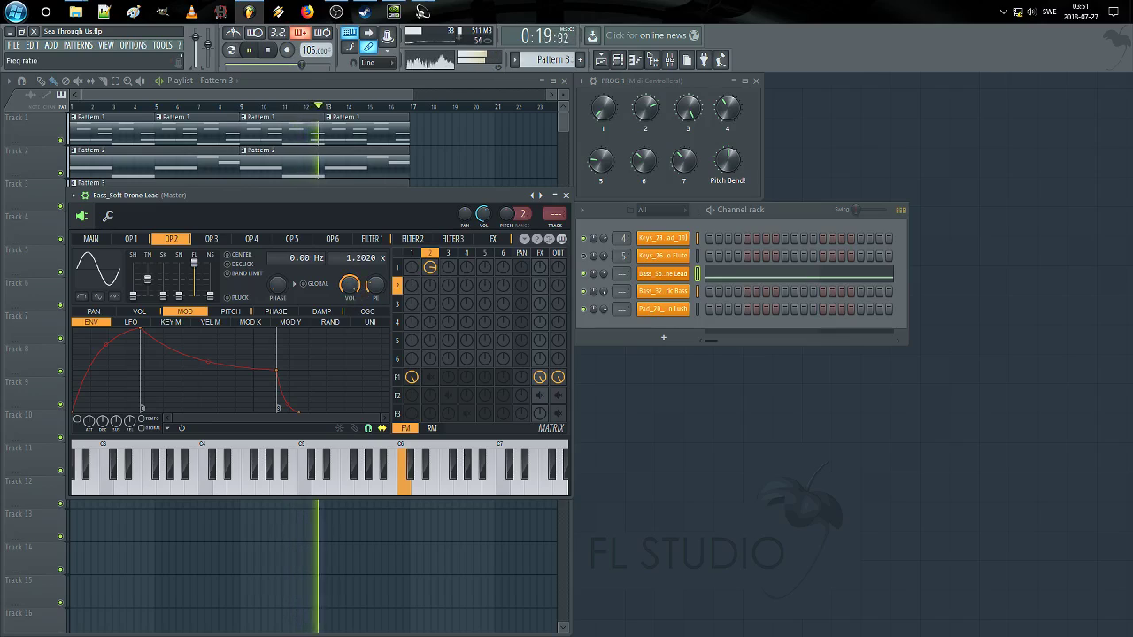
pyautogui.moveTo(360, 258); pyautogui.dragTo(359, 247)
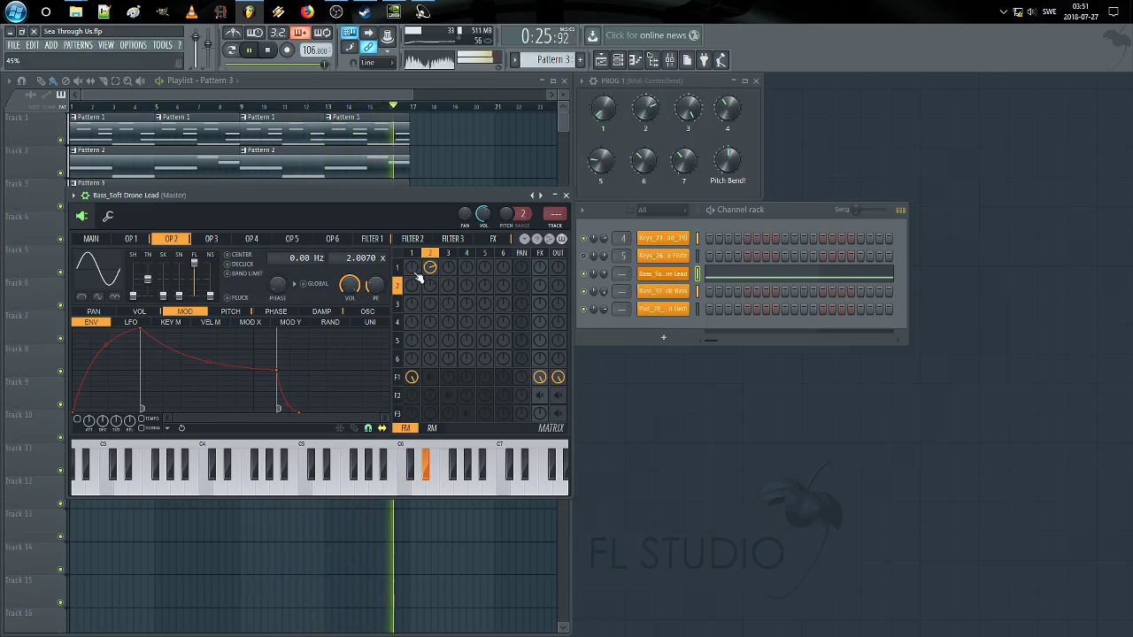
pyautogui.click(140, 241)
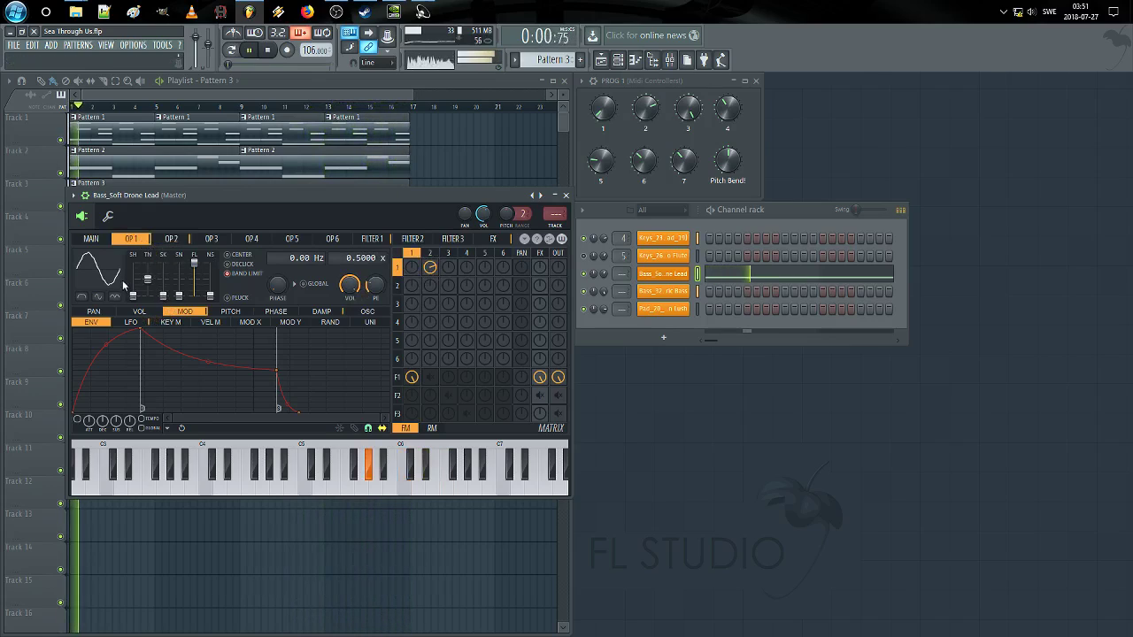
# Step: Set Soft Drone Lead's operator 1 frequency ratio to 1.0000 and check the plugin's main settings while the song plays
pyautogui.click(104, 241)
pyautogui.click(128, 241)
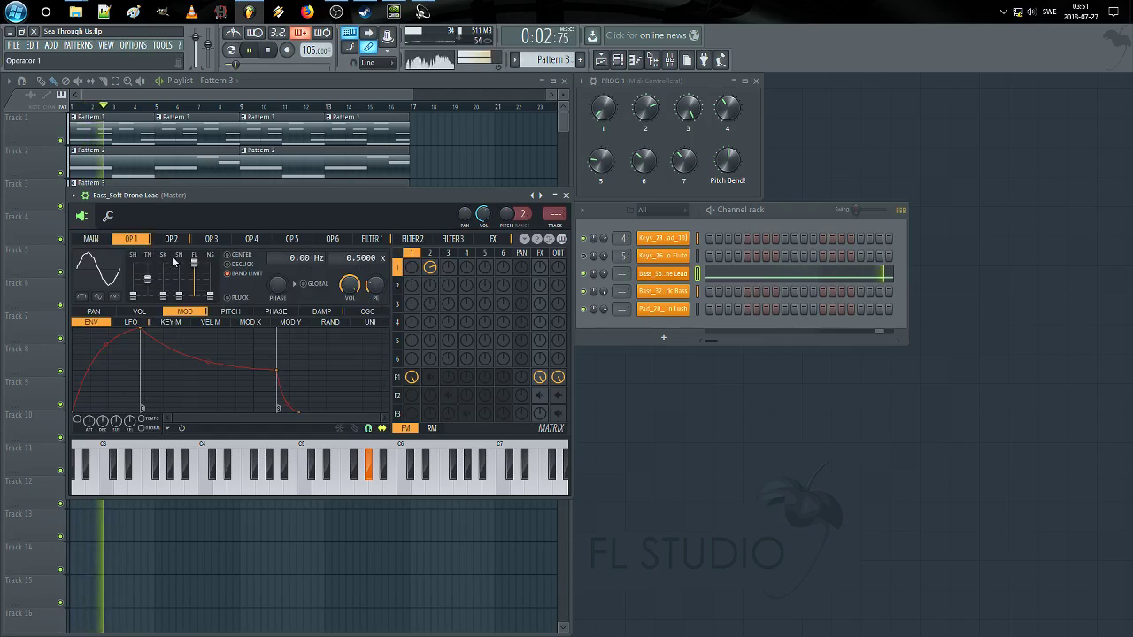
pyautogui.moveTo(358, 257); pyautogui.dragTo(358, 249)
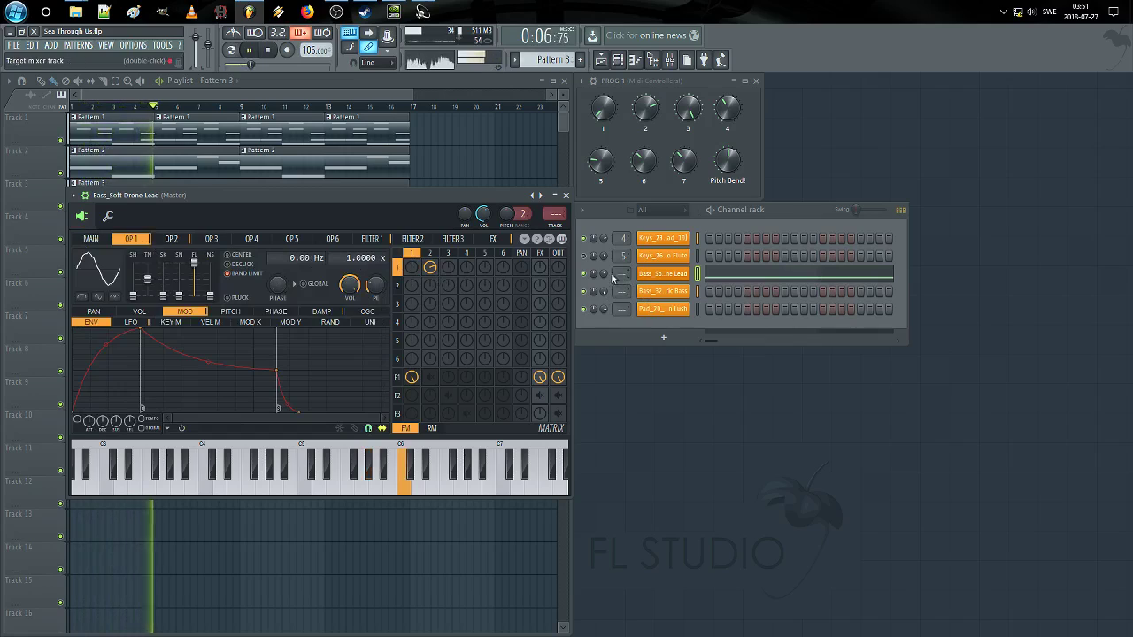
pyautogui.click(92, 240)
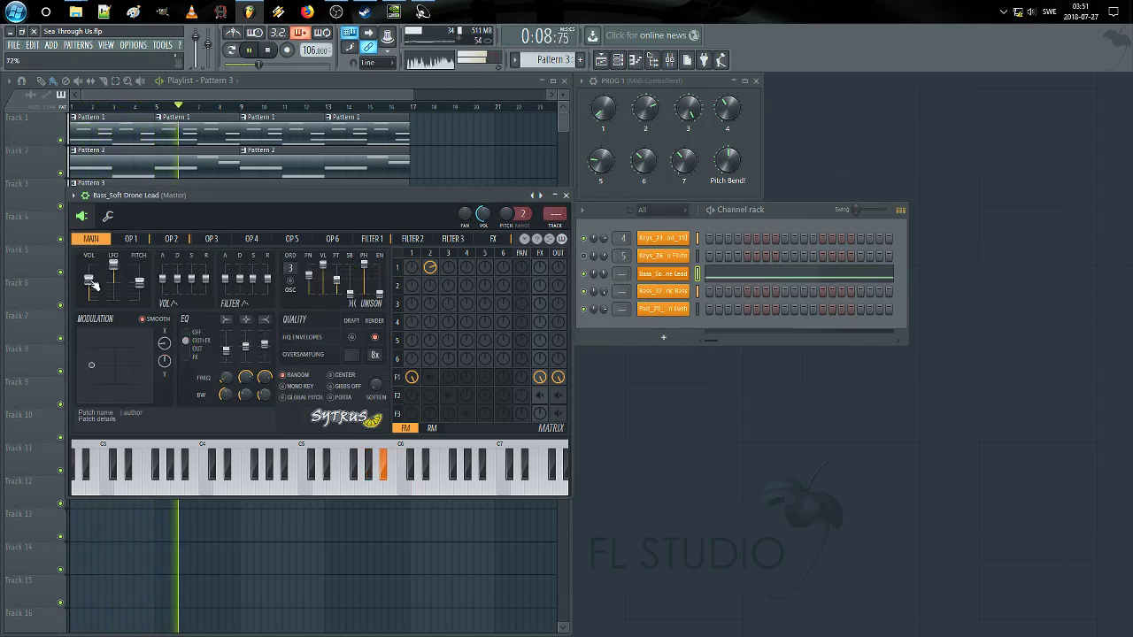
pyautogui.click(567, 196)
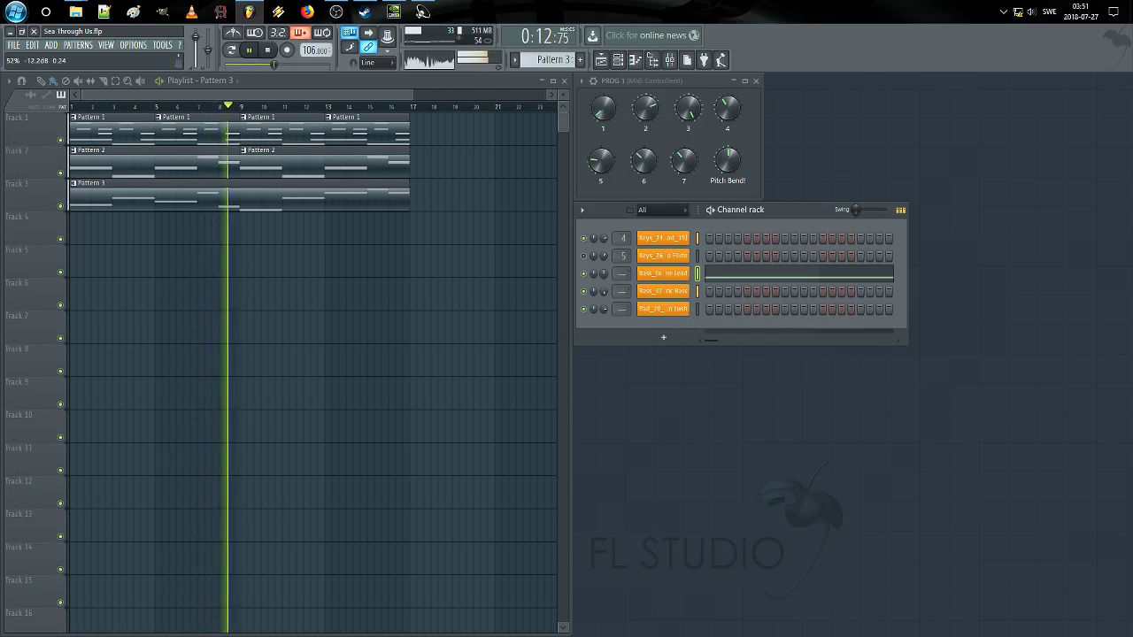
pyautogui.click(673, 275)
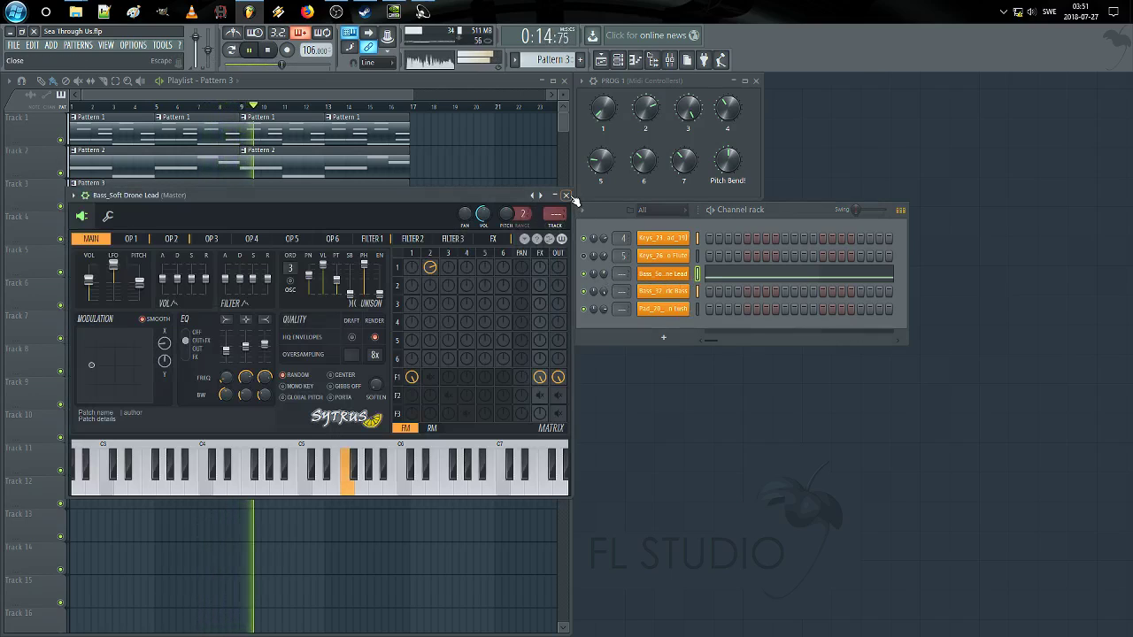
pyautogui.click(566, 196)
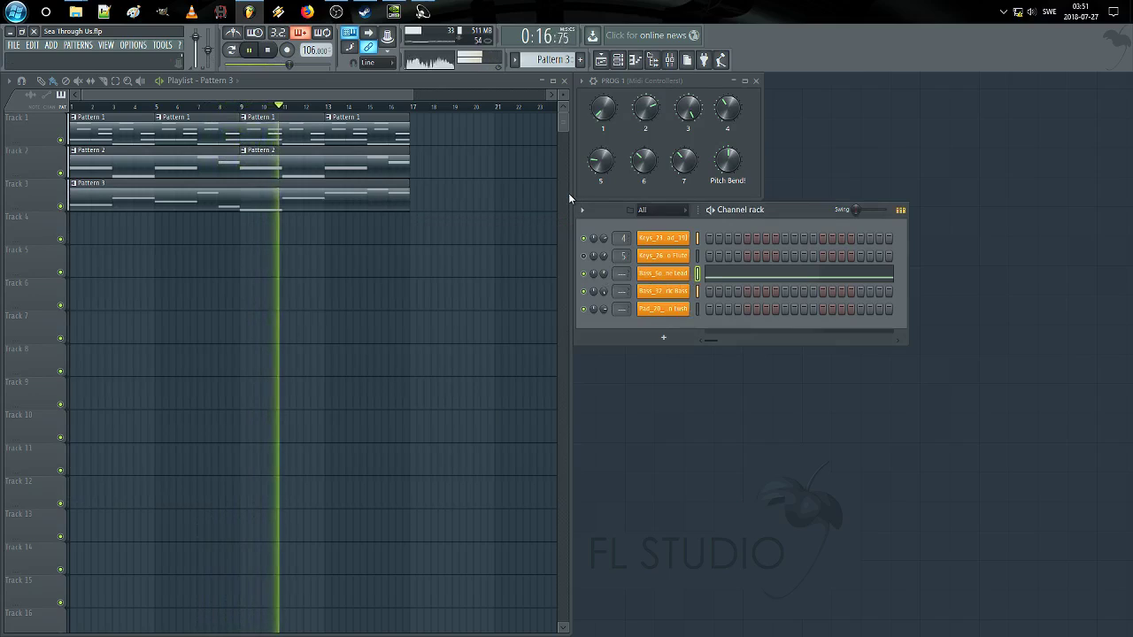
# Step: Stop the song and check Soft Drone Lead's notes in the piano roll
pyautogui.click(721, 280)
pyautogui.press('space')
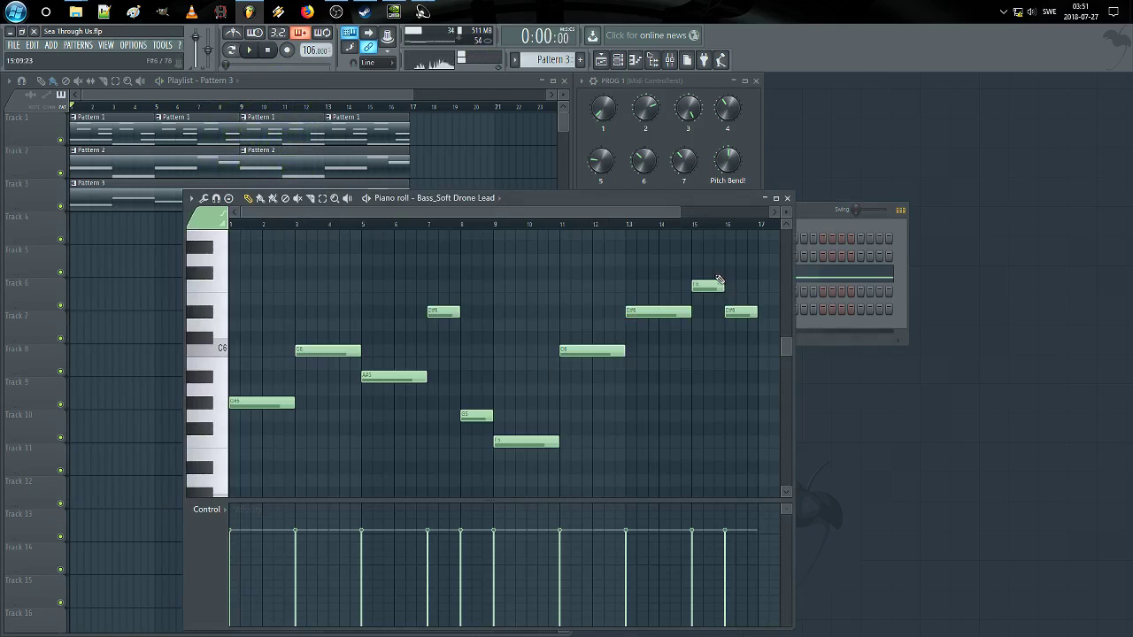
pyautogui.click(787, 199)
# Step: Delete the existing points of operator 1's pitch envelope on Soft Drone Lead and shape a flat line that curves up to the maximum
pyautogui.click(662, 275)
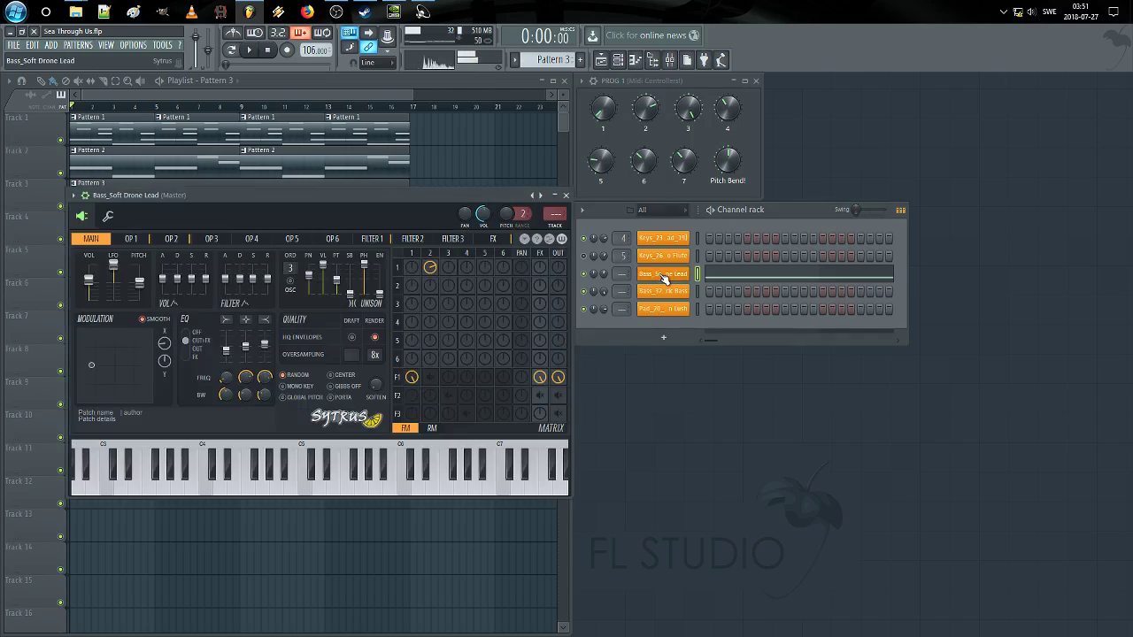
pyautogui.click(167, 239)
pyautogui.click(163, 317)
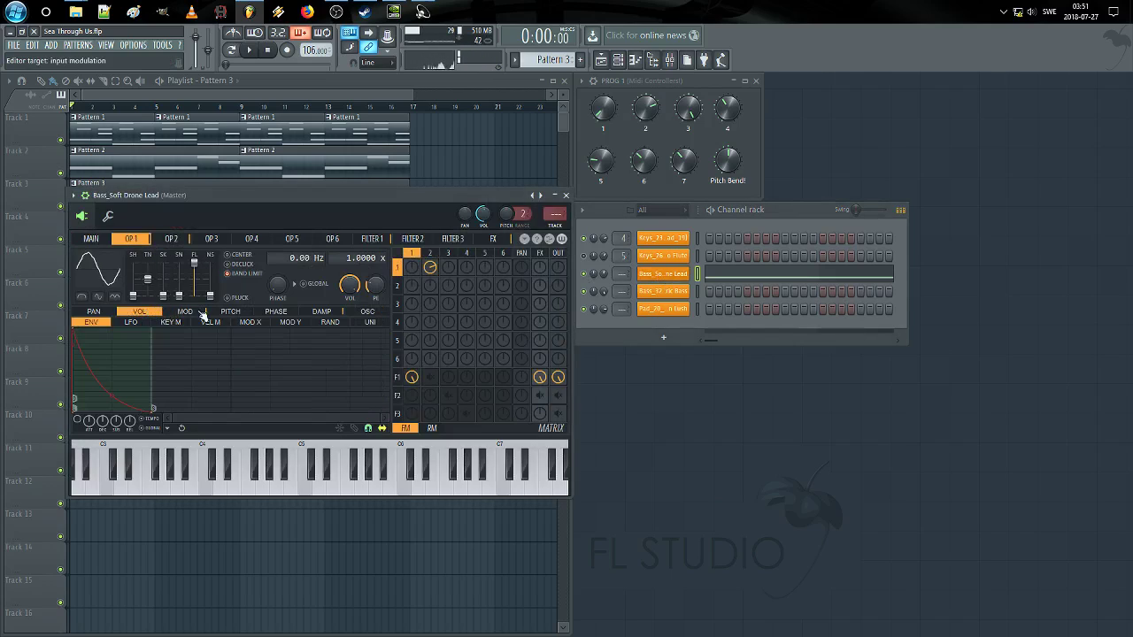
pyautogui.click(228, 312)
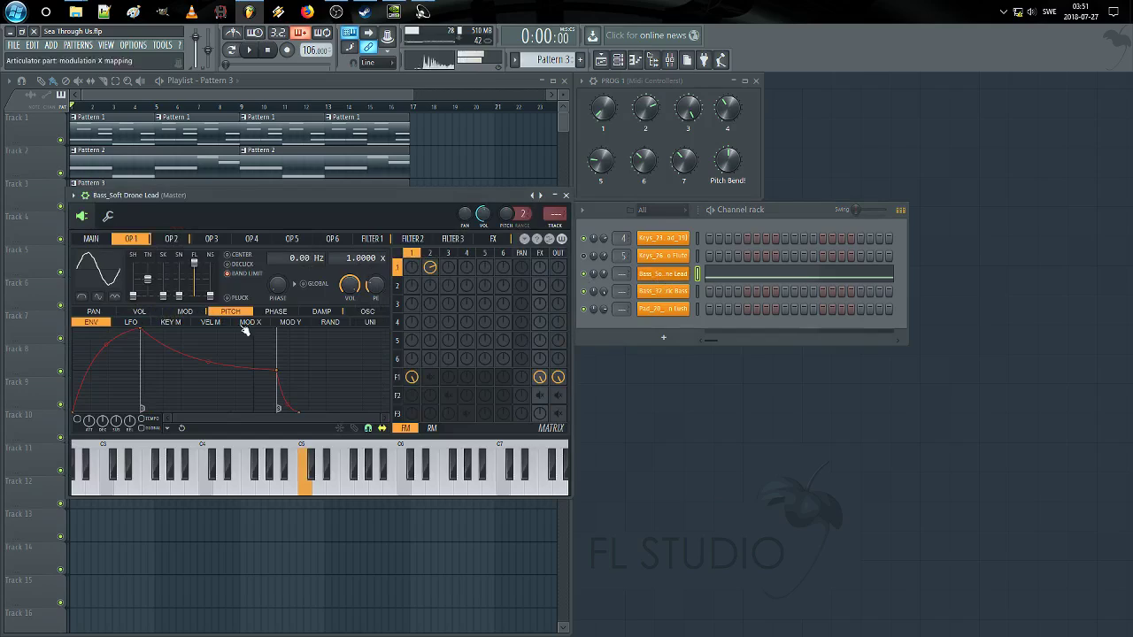
pyautogui.rightClick(304, 415)
pyautogui.click(313, 427)
pyautogui.rightClick(280, 372)
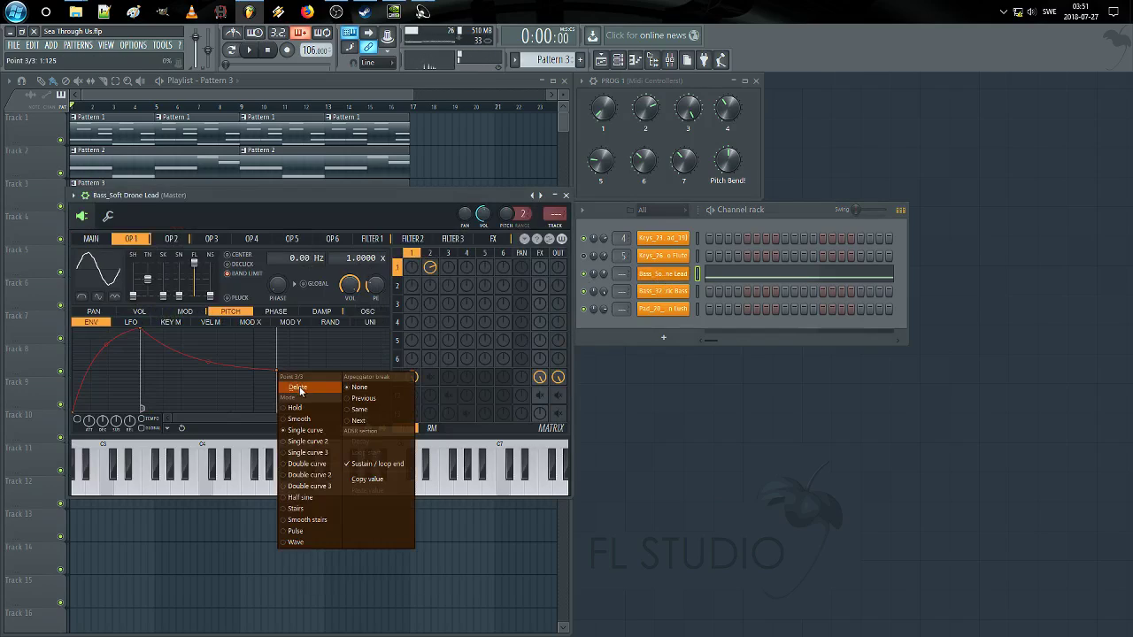
pyautogui.click(297, 387)
pyautogui.rightClick(140, 329)
pyautogui.click(161, 344)
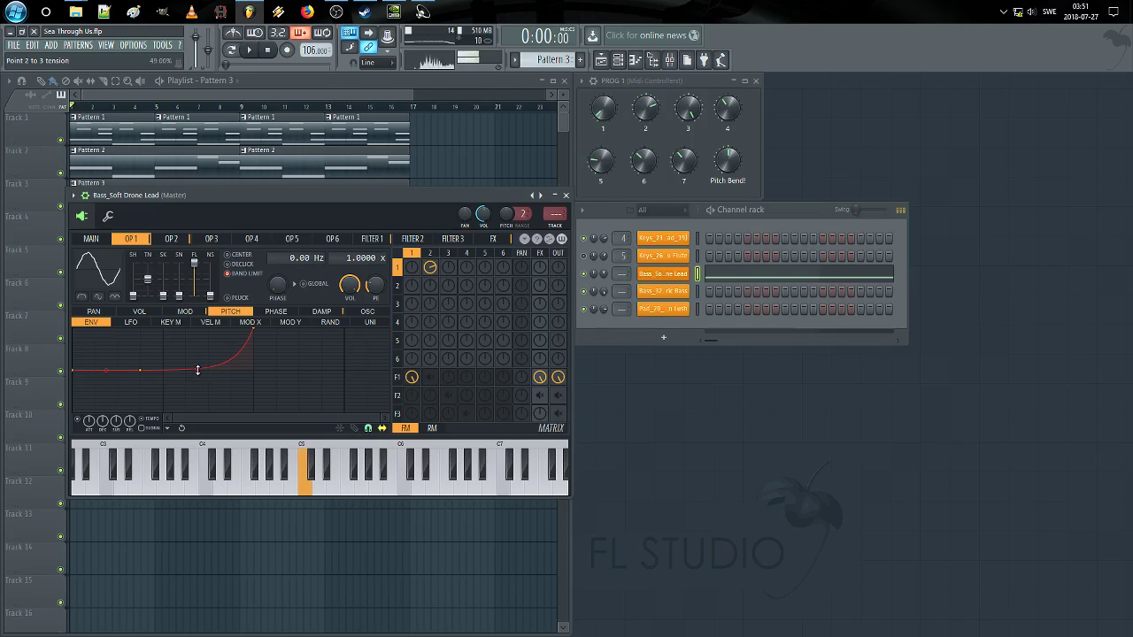
# Step: Audition the song while moving the pitch envelope's peak to 002:01:000 and steepening its rise
pyautogui.press('space')
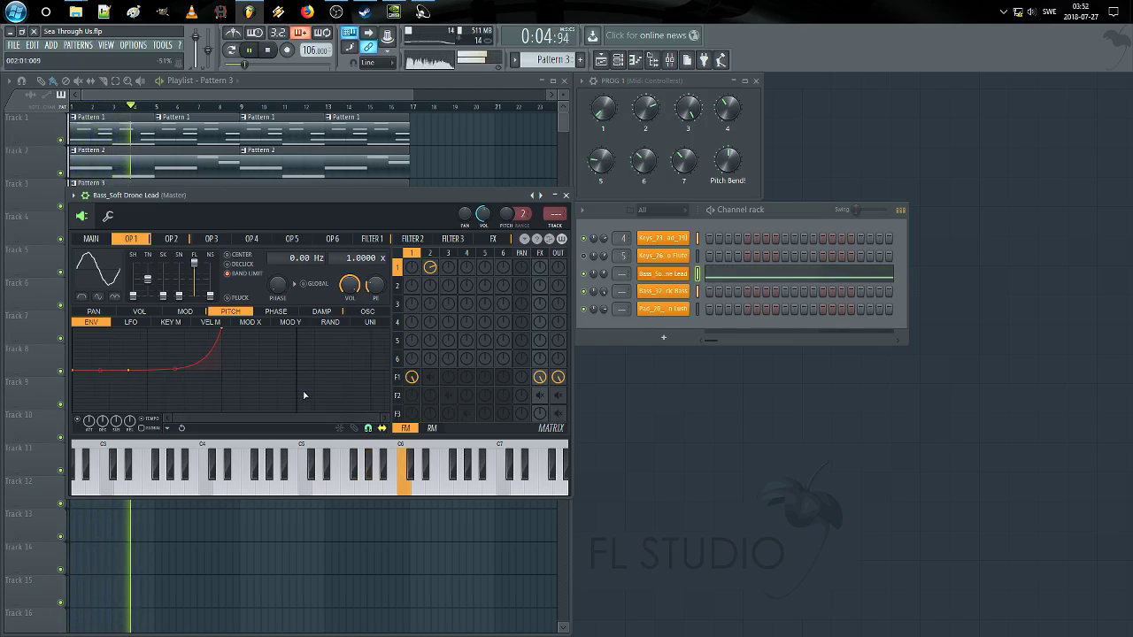
pyautogui.press('space')
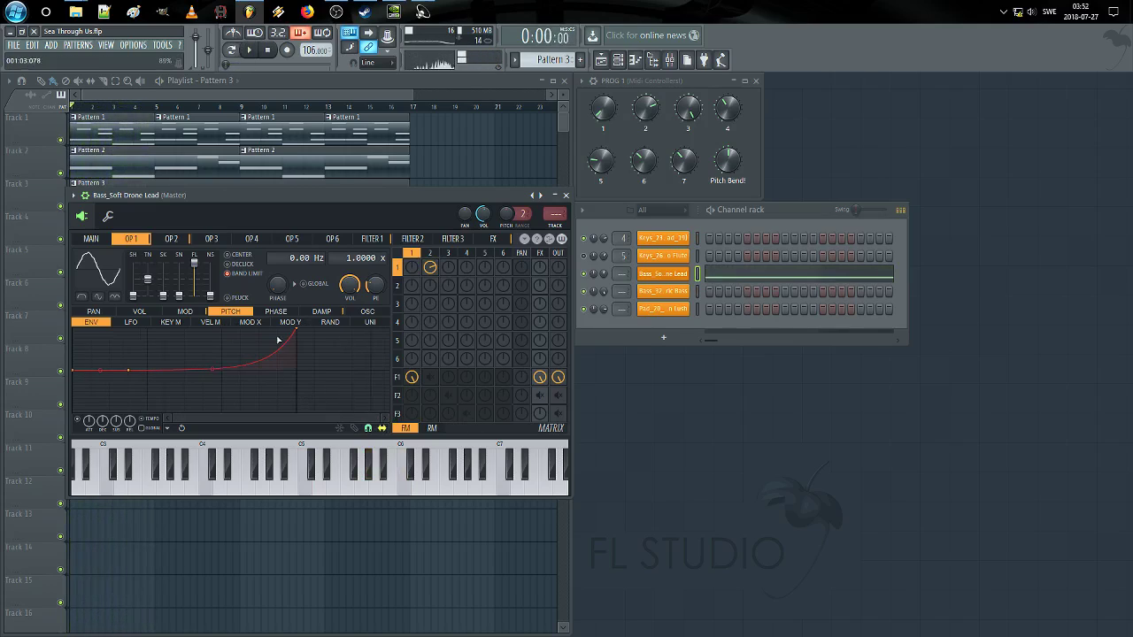
pyautogui.press('space')
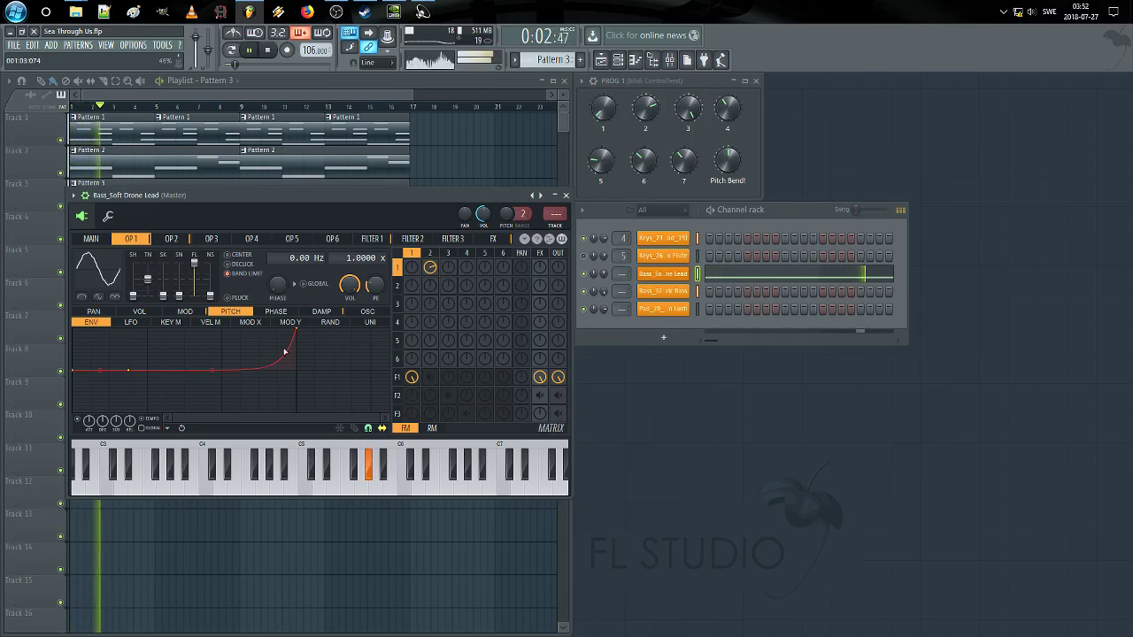
pyautogui.press('space')
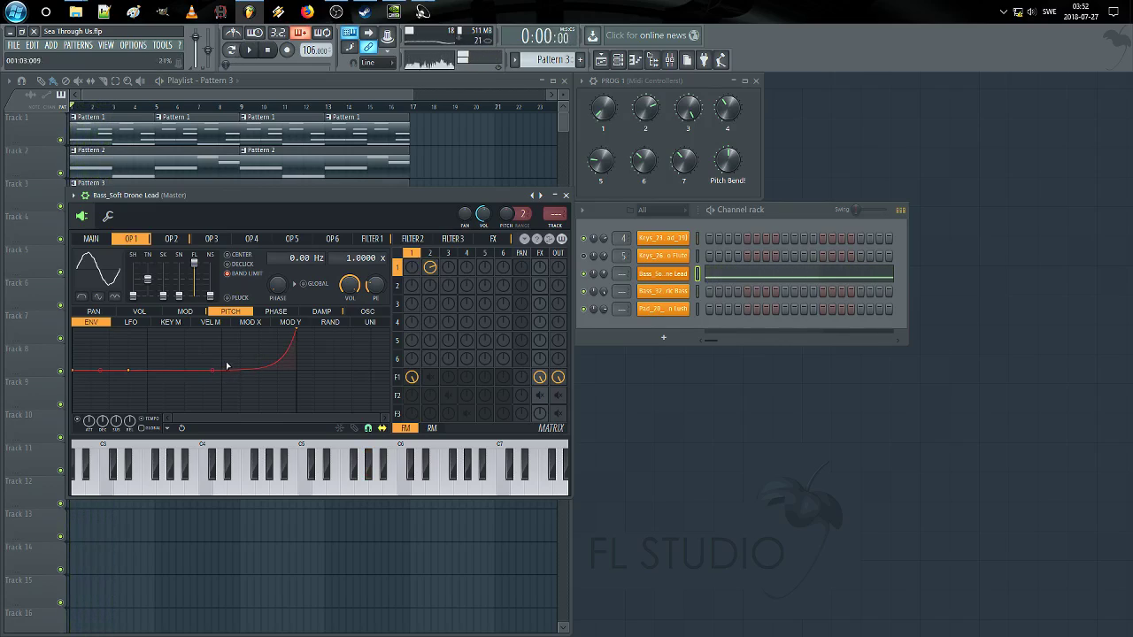
# Step: Rebuild operator 1's pitch envelope with a later flat section, an earlier peak, and a curved fall back to the centre
pyautogui.rightClick(128, 373)
pyautogui.click(151, 384)
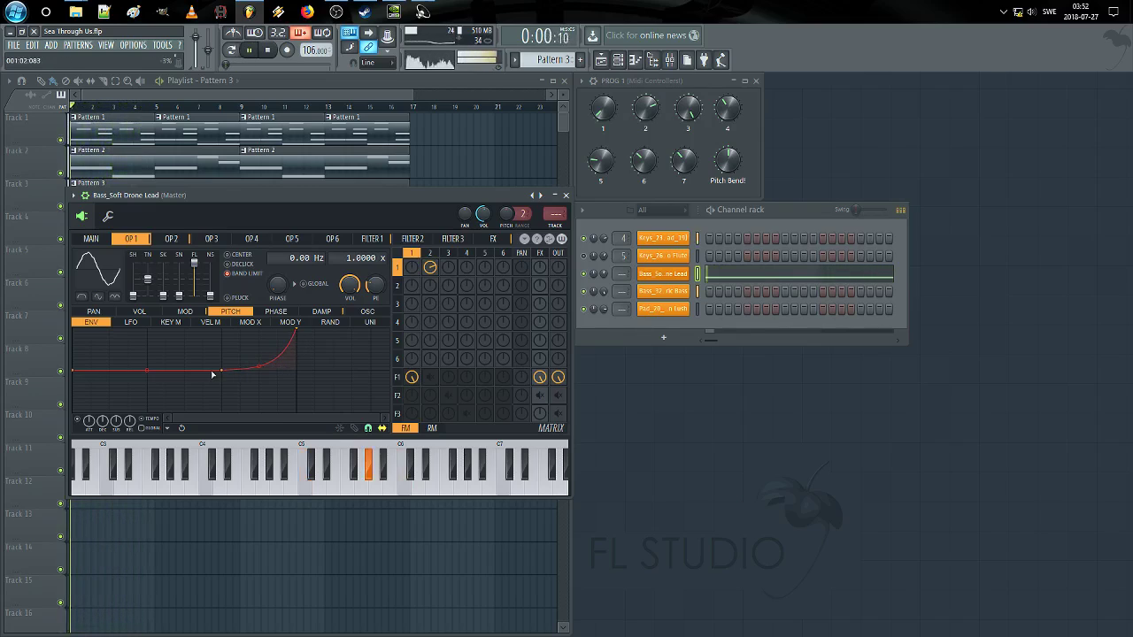
pyautogui.moveTo(224, 371); pyautogui.dragTo(184, 371)
pyautogui.press('space')
pyautogui.moveTo(257, 327); pyautogui.dragTo(224, 329)
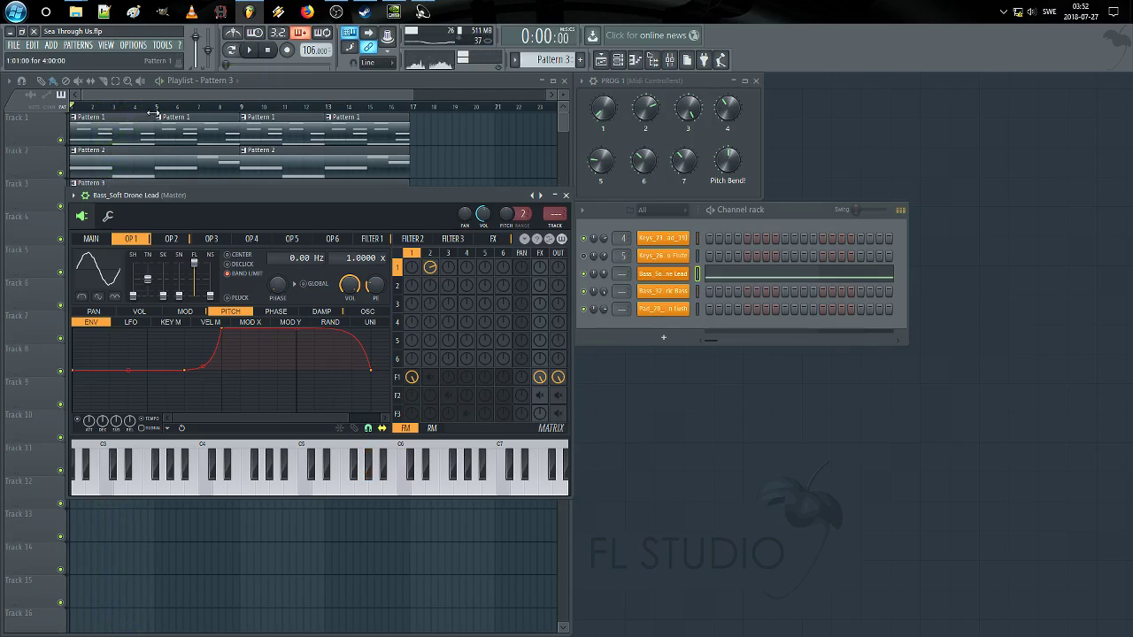
# Step: Replay the song, settle the pitch envelope's last point at 002:02:000, and make its fall more gradual
pyautogui.press('space')
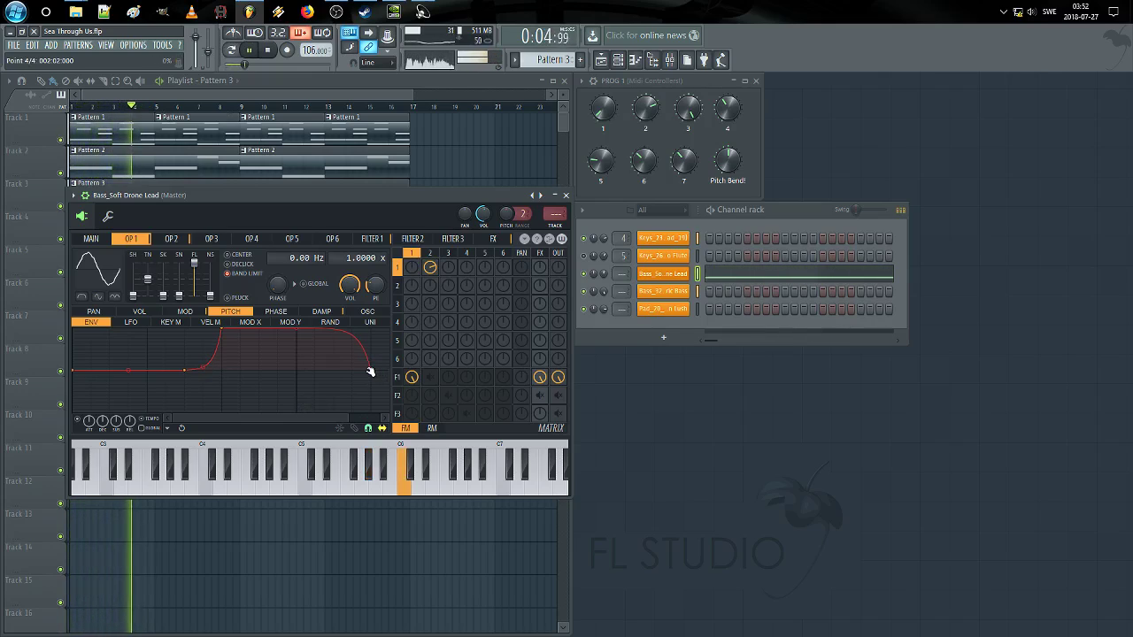
pyautogui.moveTo(372, 370); pyautogui.dragTo(298, 371)
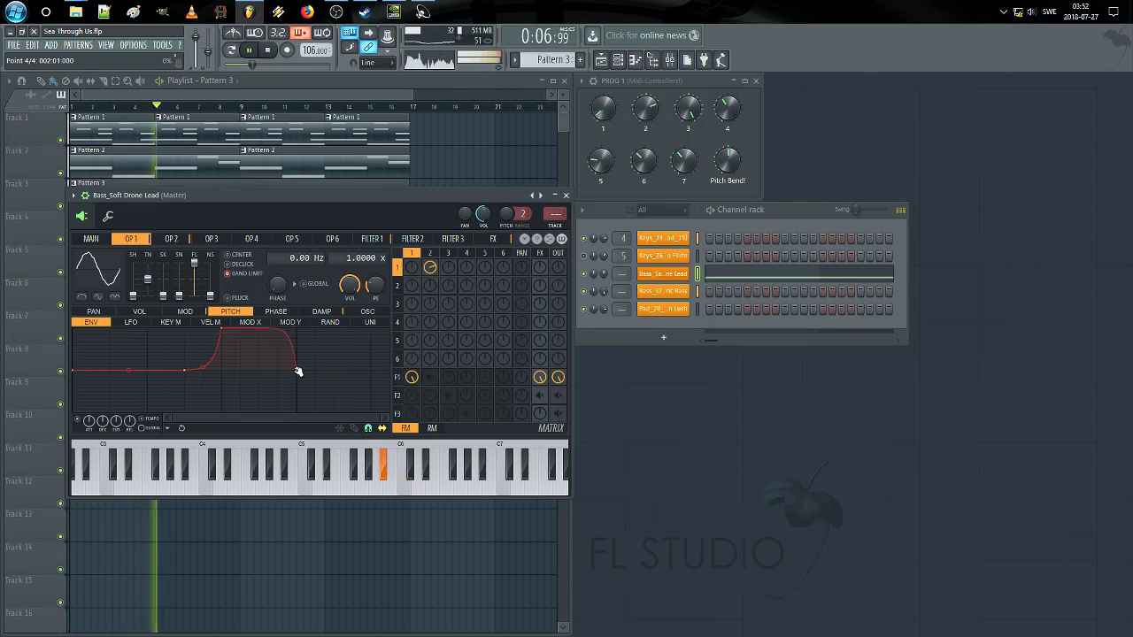
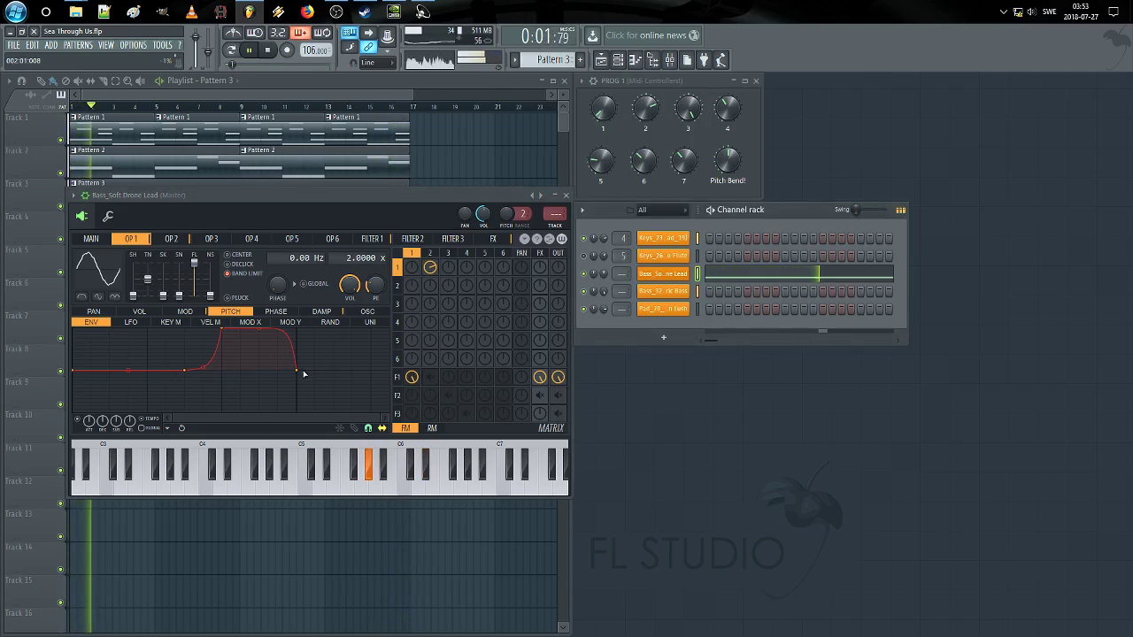
pyautogui.moveTo(297, 370); pyautogui.dragTo(372, 371)
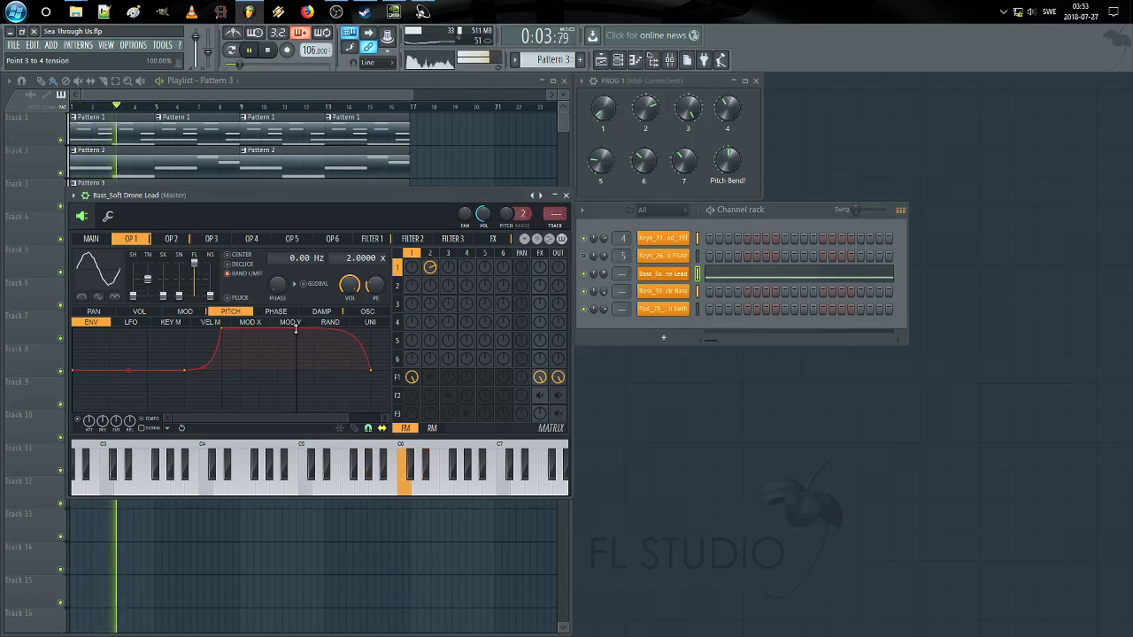
pyautogui.moveTo(296, 329); pyautogui.dragTo(298, 335)
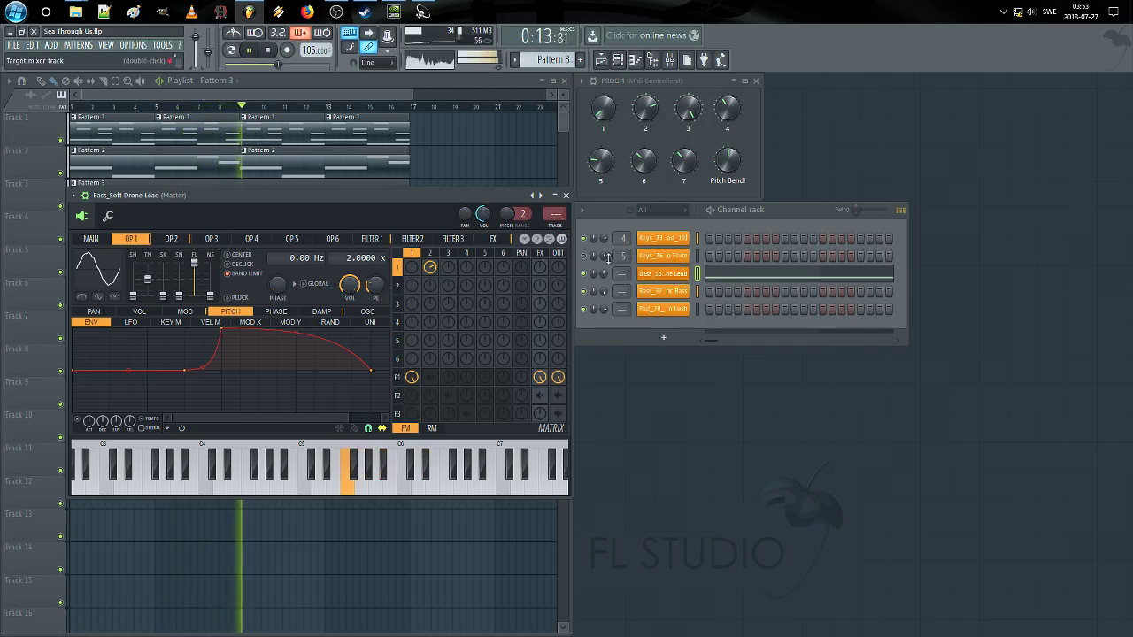
# Step: Set operator 1's frequency ratio to 1.0000 and replay the song to judge Soft Drone Lead
pyautogui.click(566, 196)
pyautogui.click(663, 273)
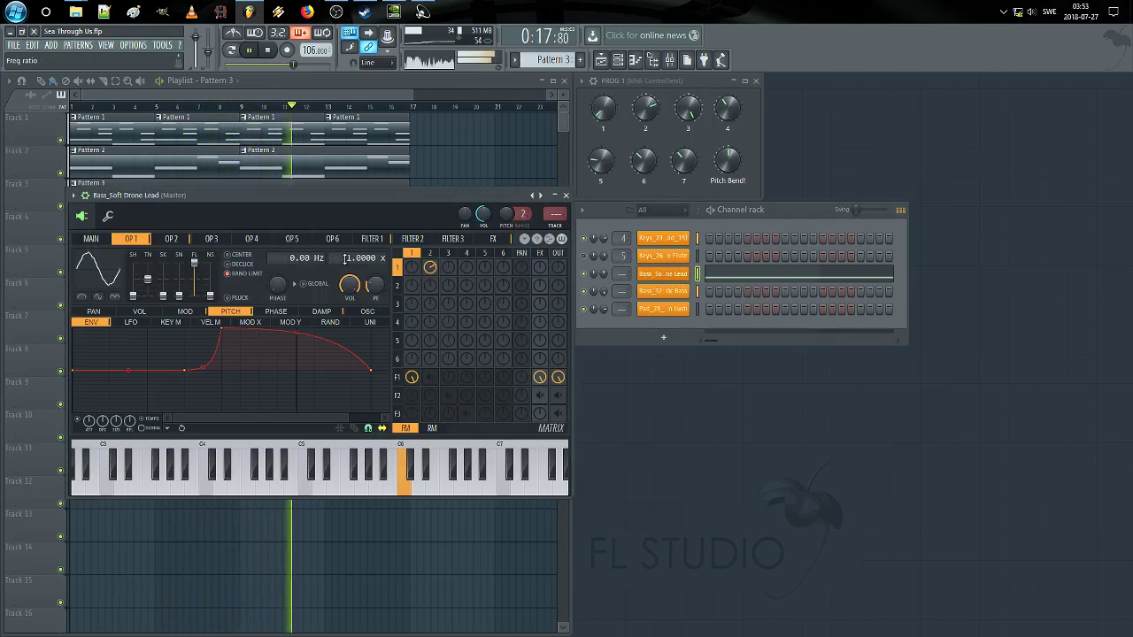
pyautogui.click(568, 196)
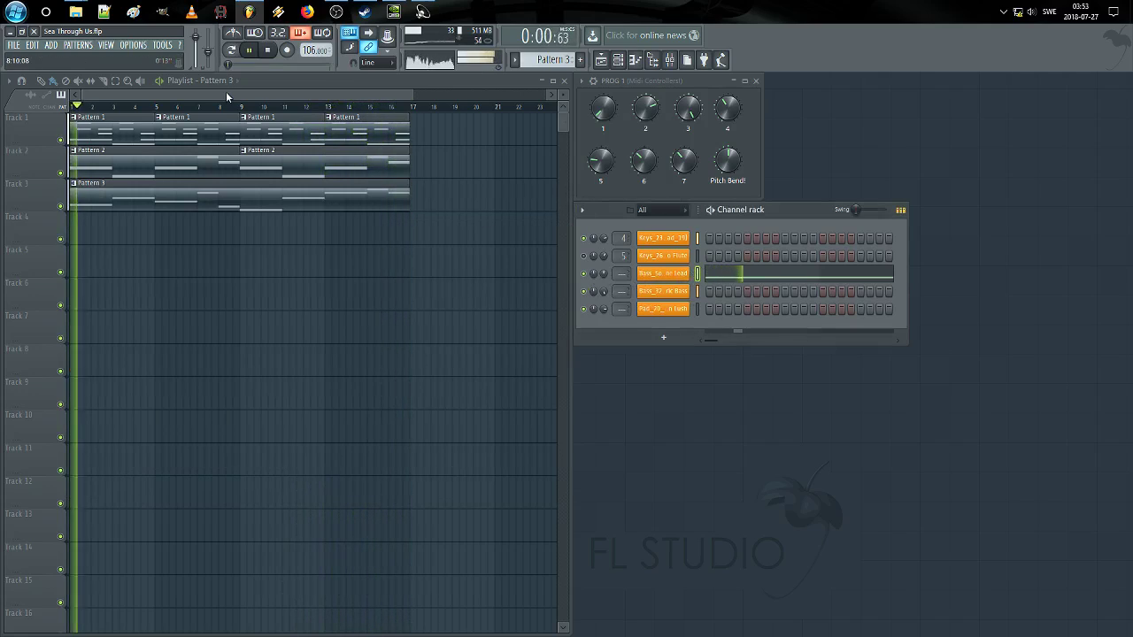
pyautogui.press('space')
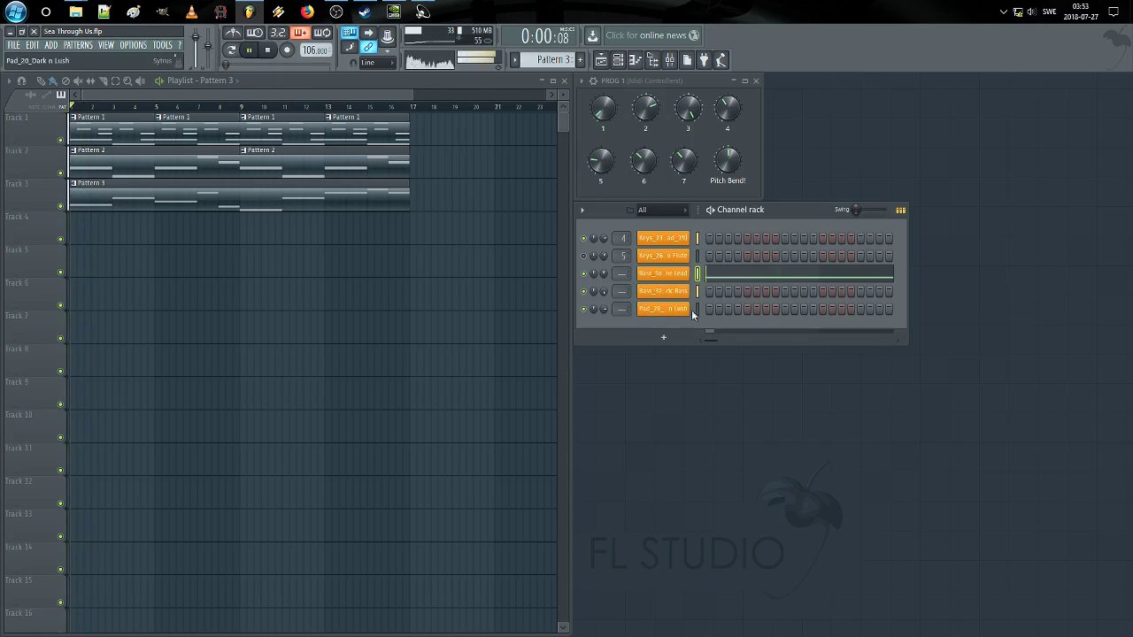
pyautogui.click(687, 276)
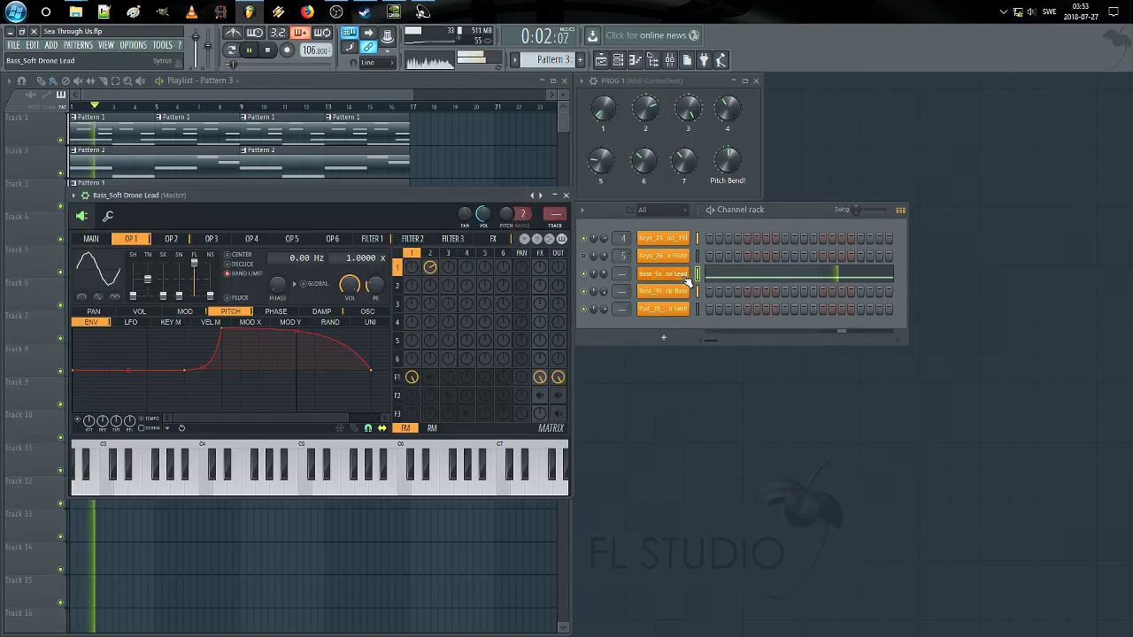
pyautogui.click(566, 196)
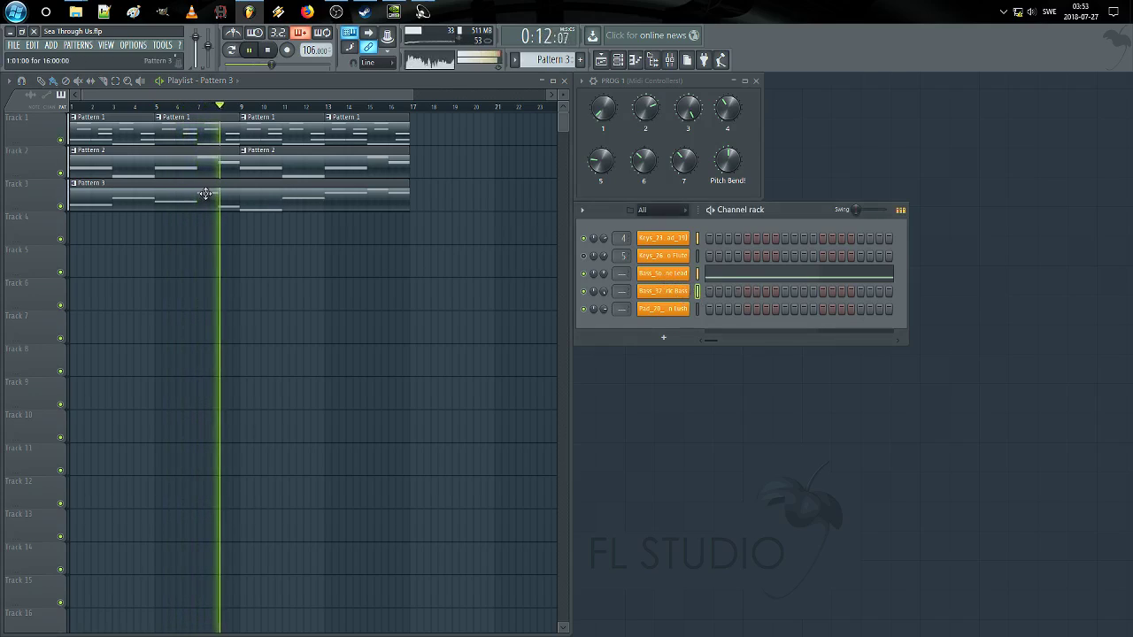
# Step: Mute playlist track 2 and place a unique copy of Pattern 2 at bar 1 of track 4
pyautogui.click(60, 173)
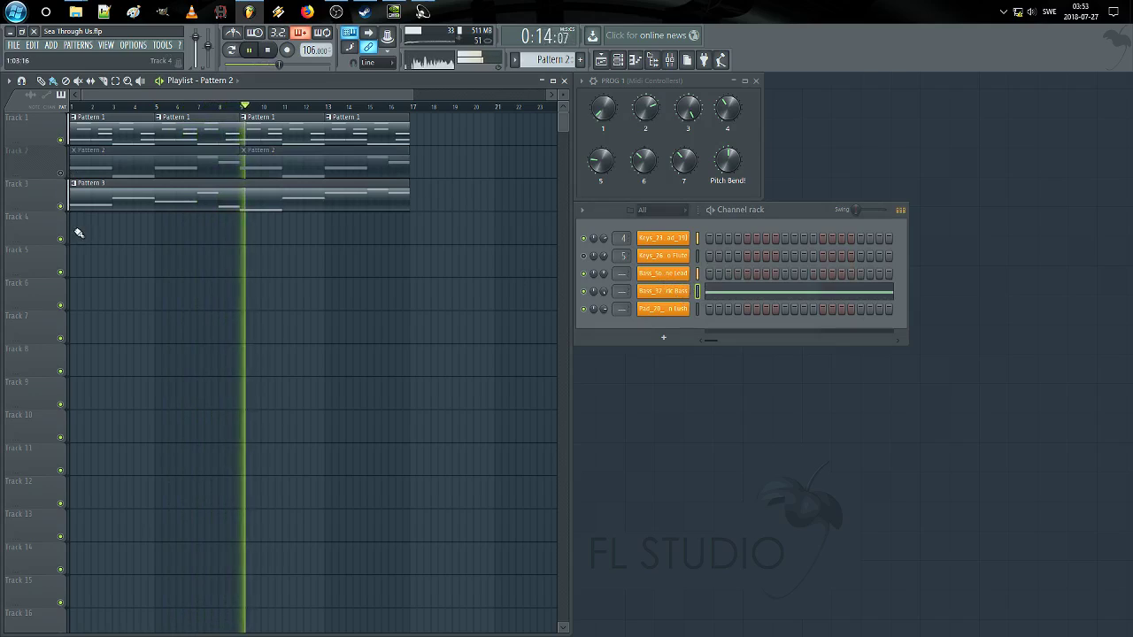
pyautogui.click(74, 228)
pyautogui.click(73, 216)
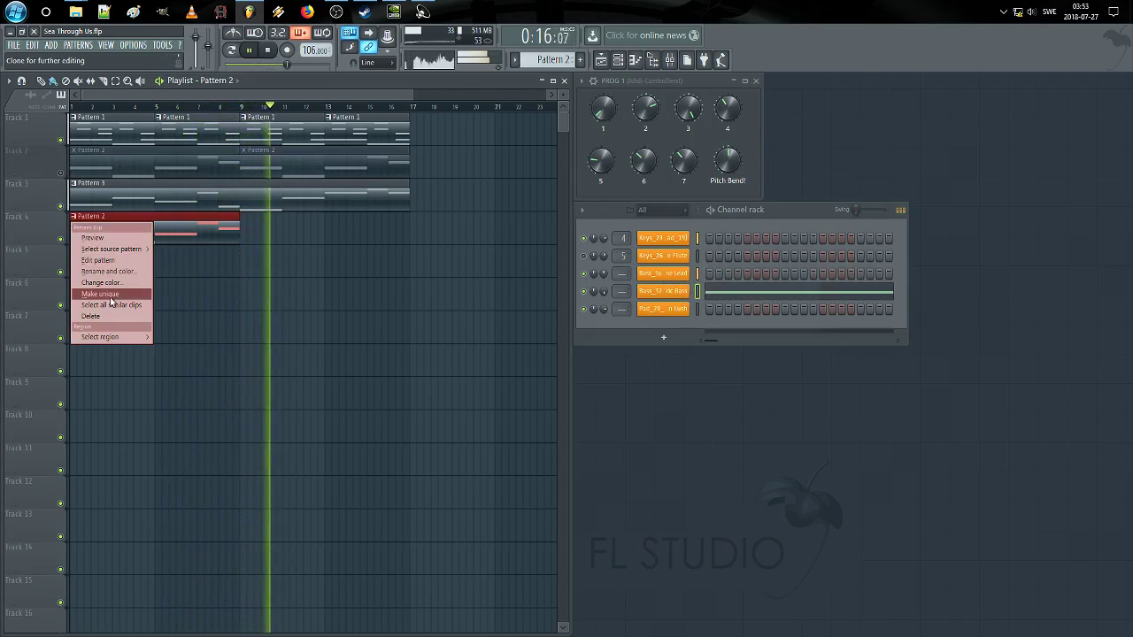
pyautogui.click(114, 294)
# Step: Stop the song, open the copied pattern's bass notes from bar 1, and check BP Electric Bass's main settings
pyautogui.doubleClick(133, 228)
pyautogui.click(266, 51)
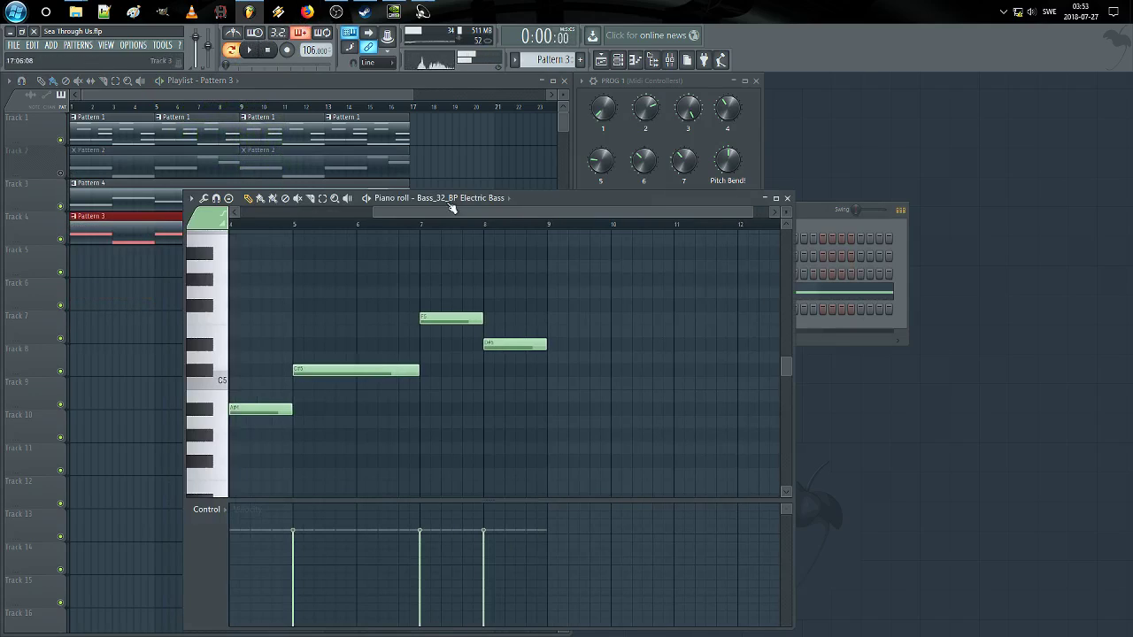
pyautogui.moveTo(478, 216); pyautogui.dragTo(380, 232)
pyautogui.click(808, 264)
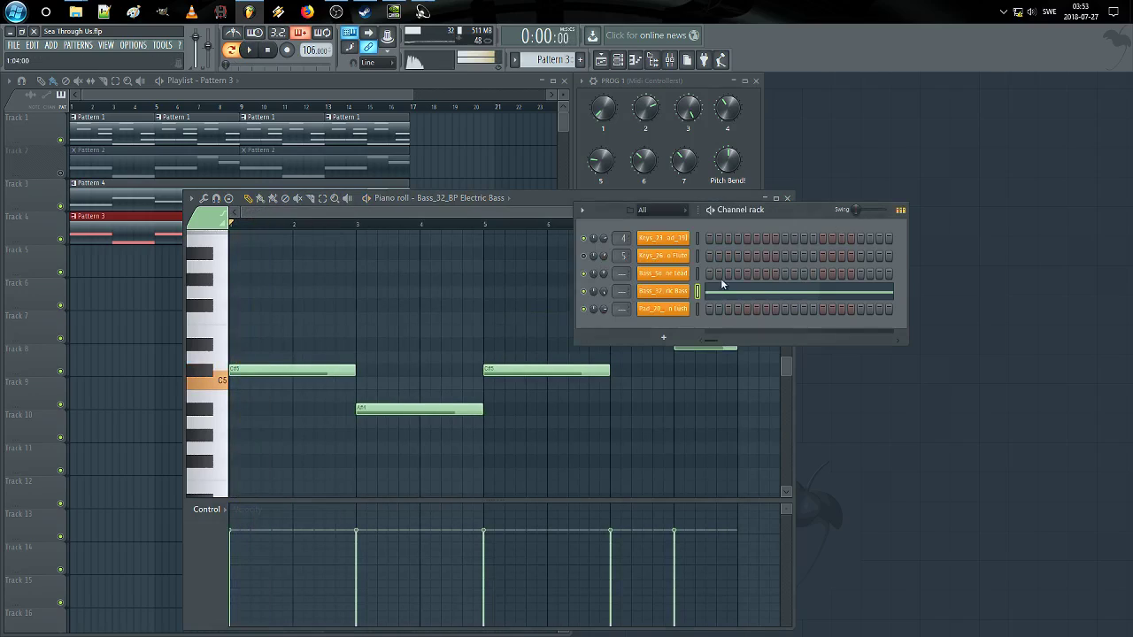
pyautogui.click(678, 291)
pyautogui.click(113, 257)
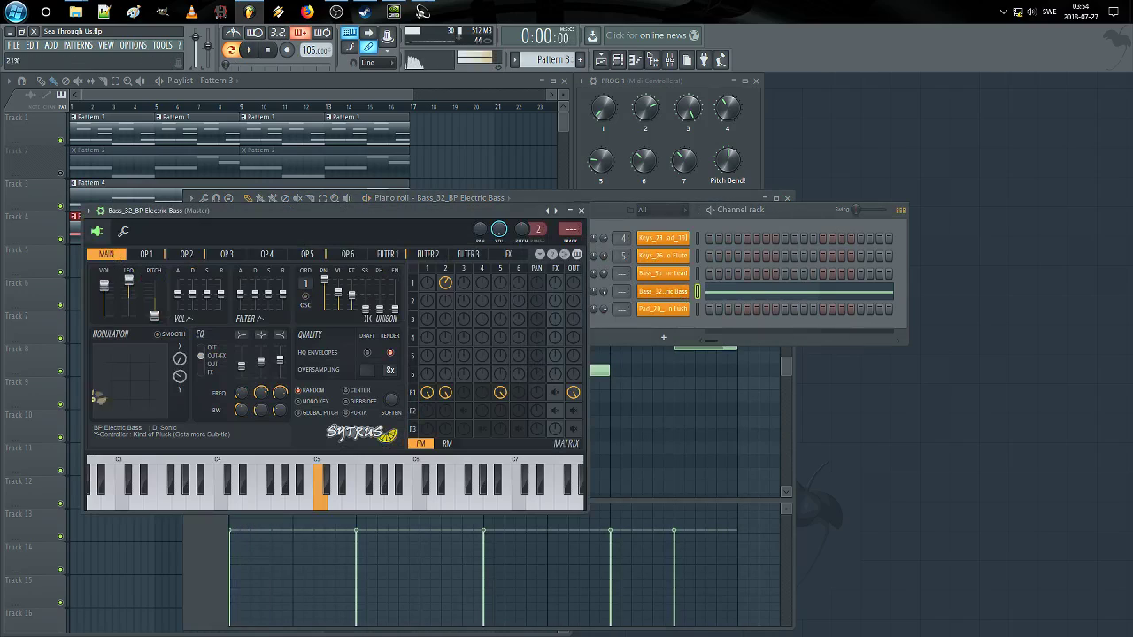
# Step: Shorten the first bass note to three steps and add a one-step C#6 note directly after it
pyautogui.click(582, 211)
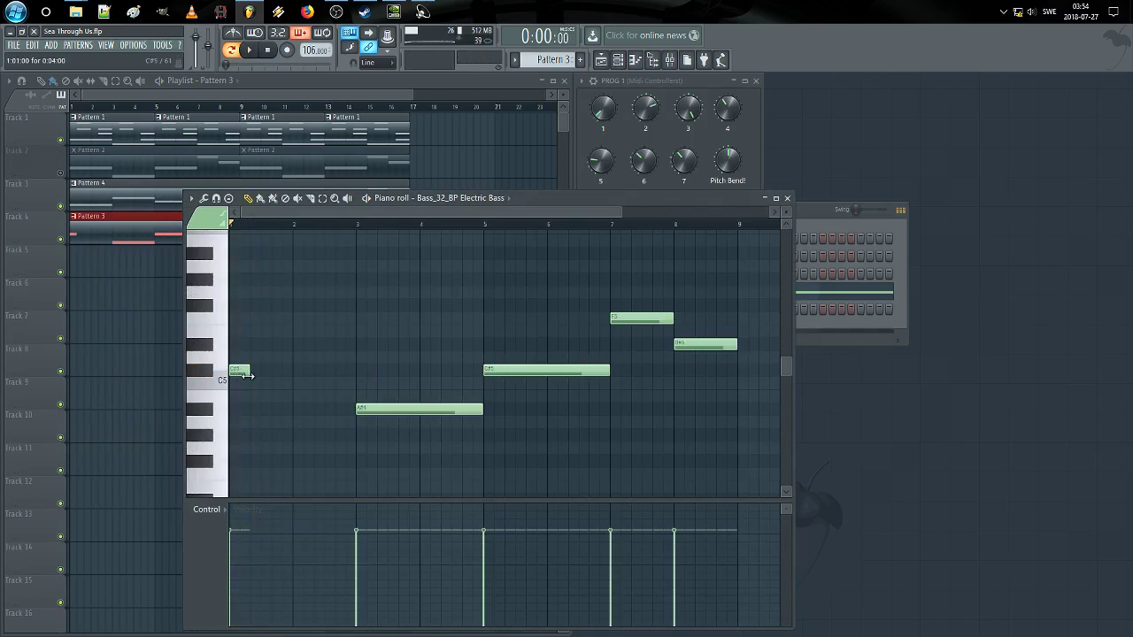
pyautogui.scroll(3, 406, 248)
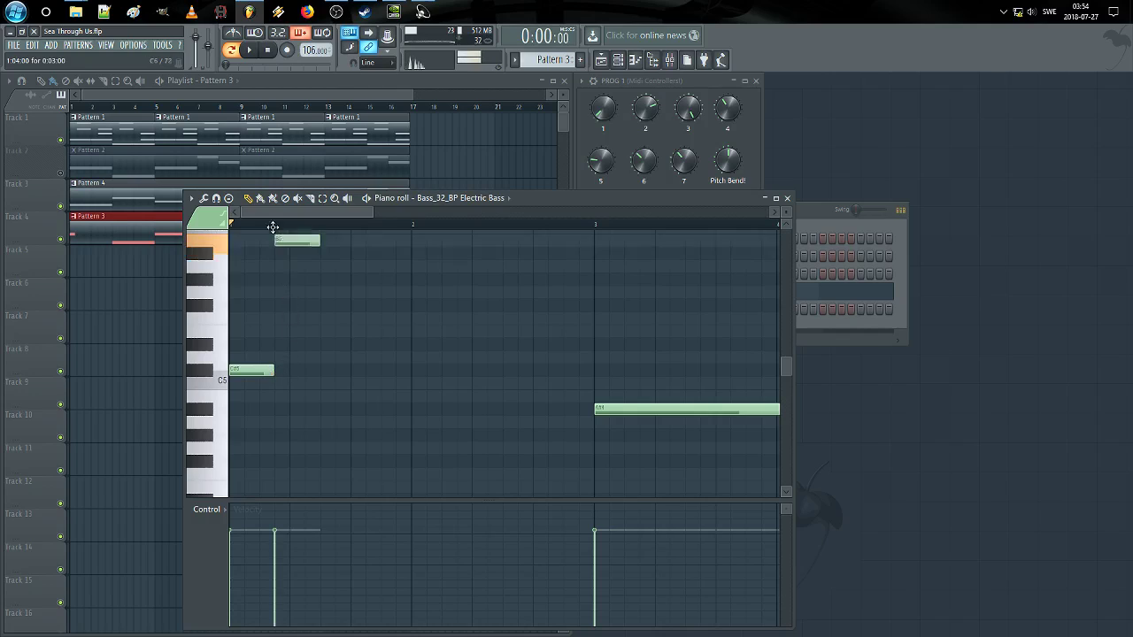
pyautogui.moveTo(273, 228); pyautogui.dragTo(272, 260)
pyautogui.press('space')
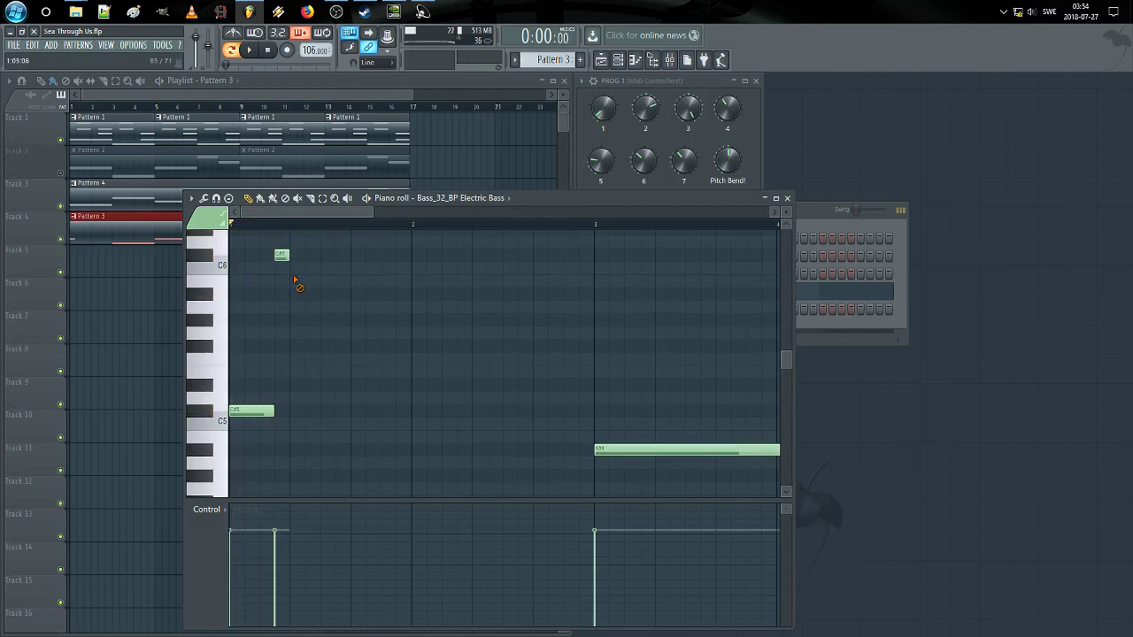
pyautogui.press('space')
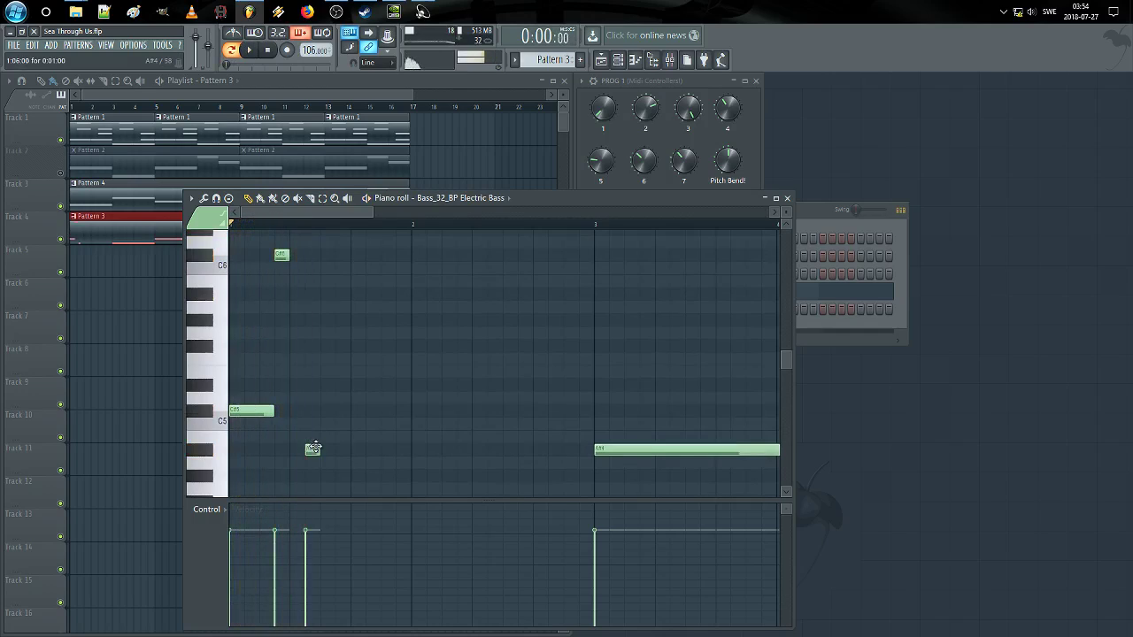
# Step: Build a rising G#4, A#4, C#5 run from step 6 of bar 1, one, two and four steps long
pyautogui.press('space')
pyautogui.click(353, 413)
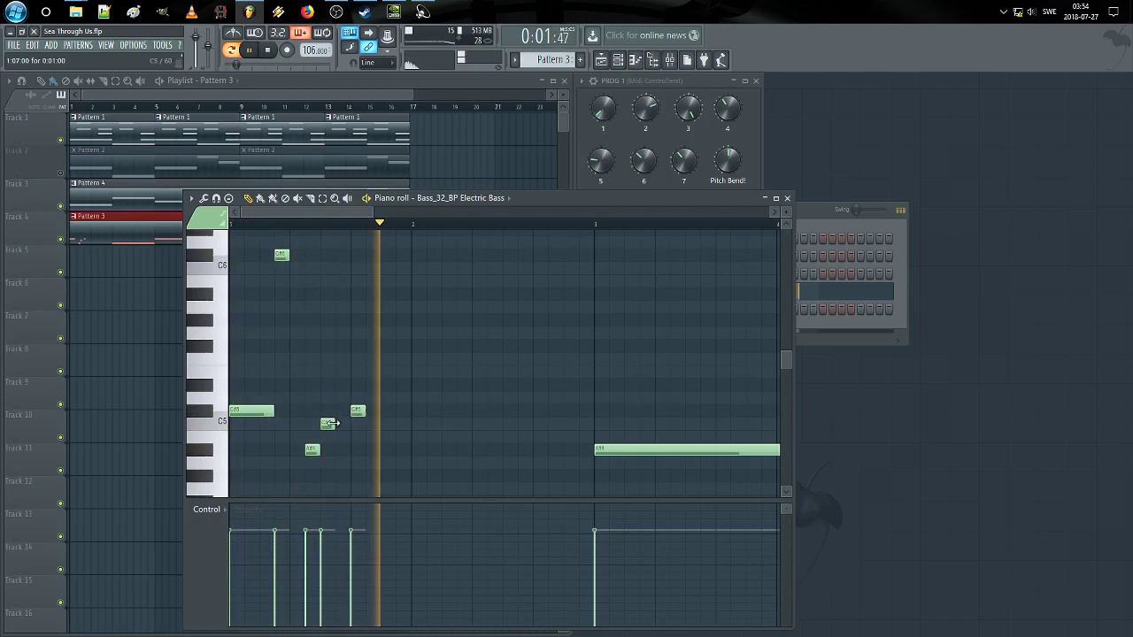
pyautogui.moveTo(333, 423); pyautogui.dragTo(348, 426)
pyautogui.scroll(-2, 310, 409)
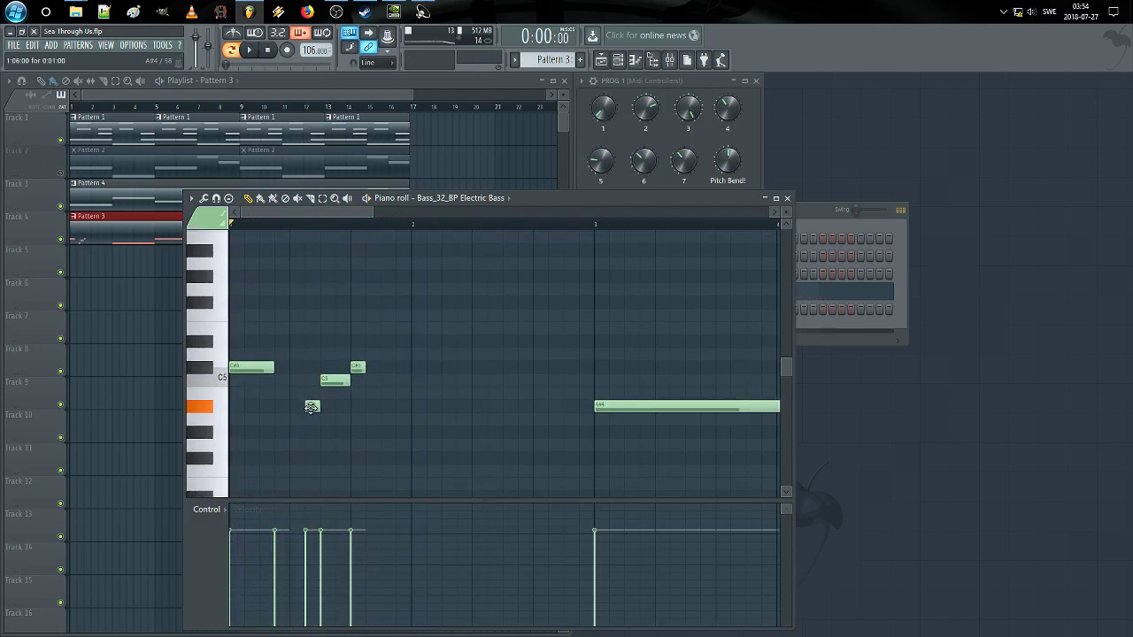
pyautogui.moveTo(336, 386); pyautogui.dragTo(336, 412)
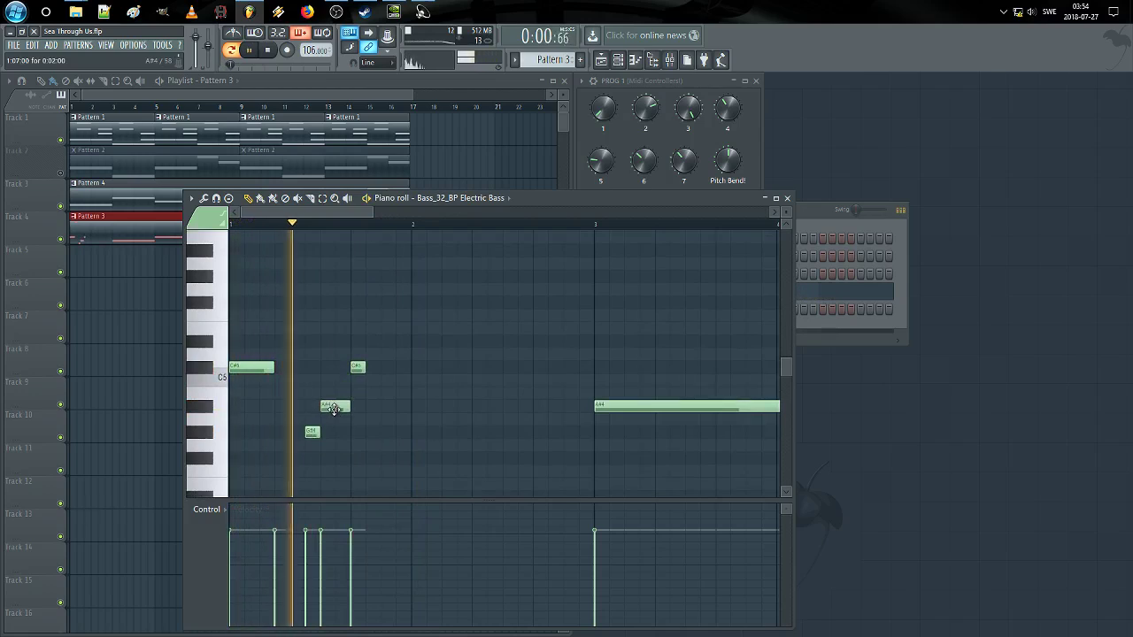
pyautogui.press('space')
pyautogui.moveTo(377, 370); pyautogui.dragTo(409, 370)
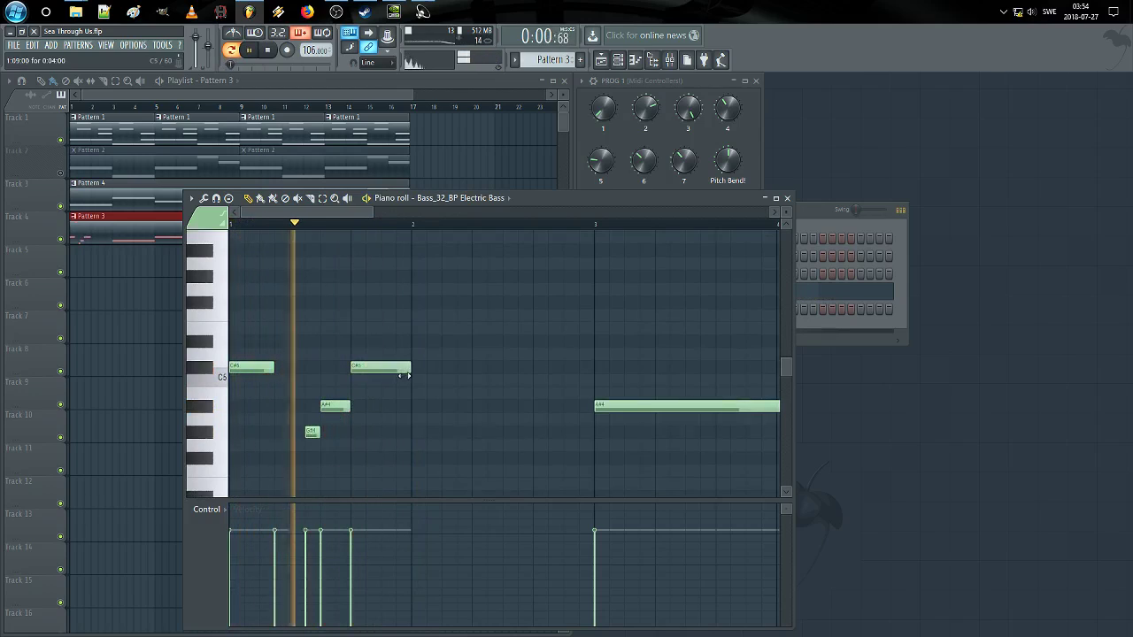
# Step: Play the bass phrase within the whole song and shorten the last C#5 of bar 1 to three steps
pyautogui.click(246, 50)
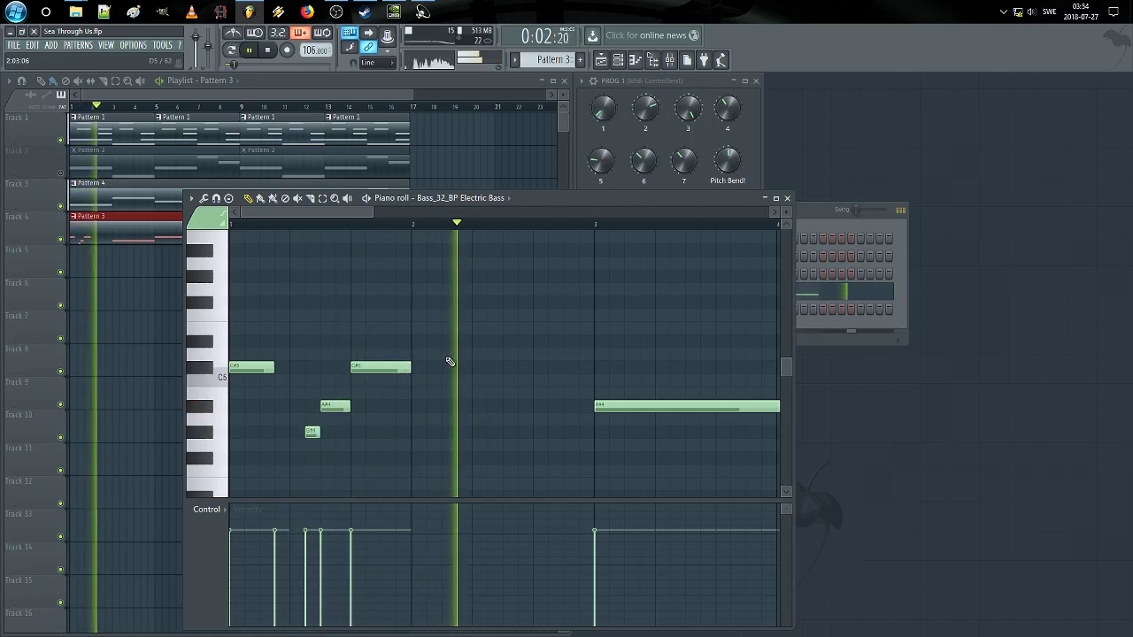
pyautogui.scroll(-2, 587, 225)
pyautogui.scroll(-3, 585, 226)
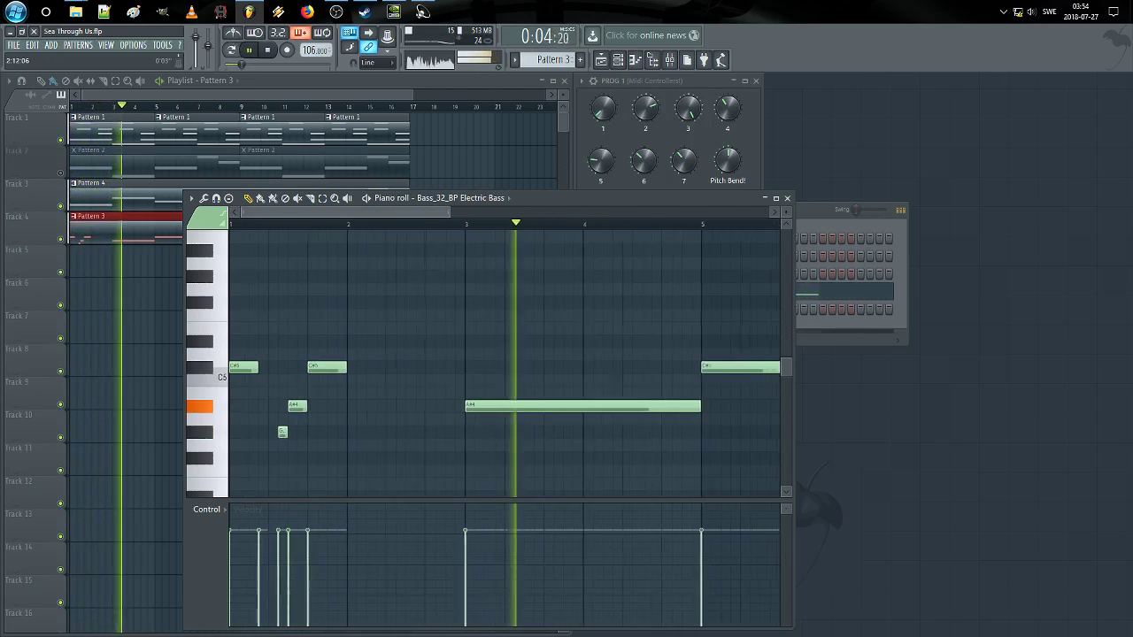
pyautogui.press('space')
pyautogui.scroll(3, 585, 227)
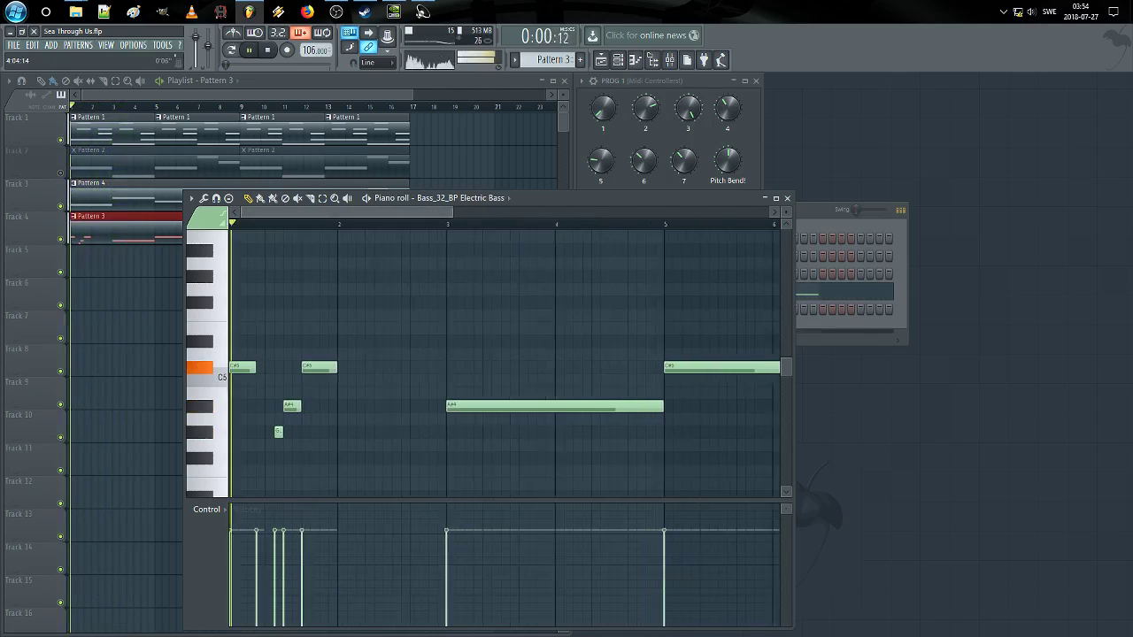
pyautogui.press('space')
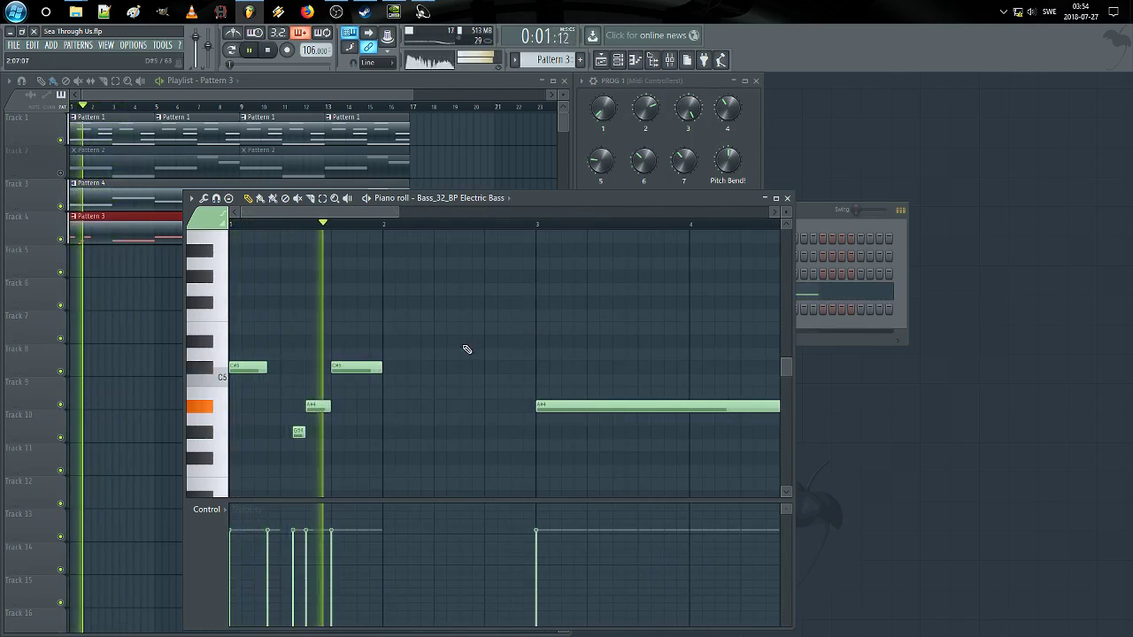
pyautogui.press('space')
pyautogui.press('space')
pyautogui.moveTo(378, 367); pyautogui.dragTo(366, 368)
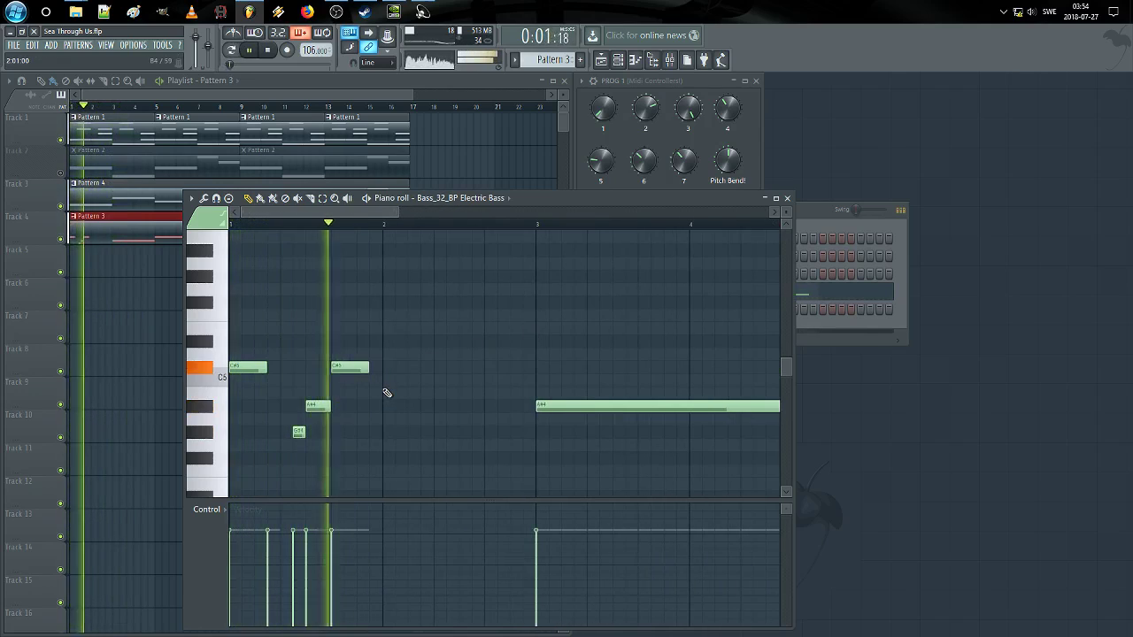
# Step: Add a one-step C#5 at the start of bar 2, followed directly by a two-step D#5
pyautogui.press('space')
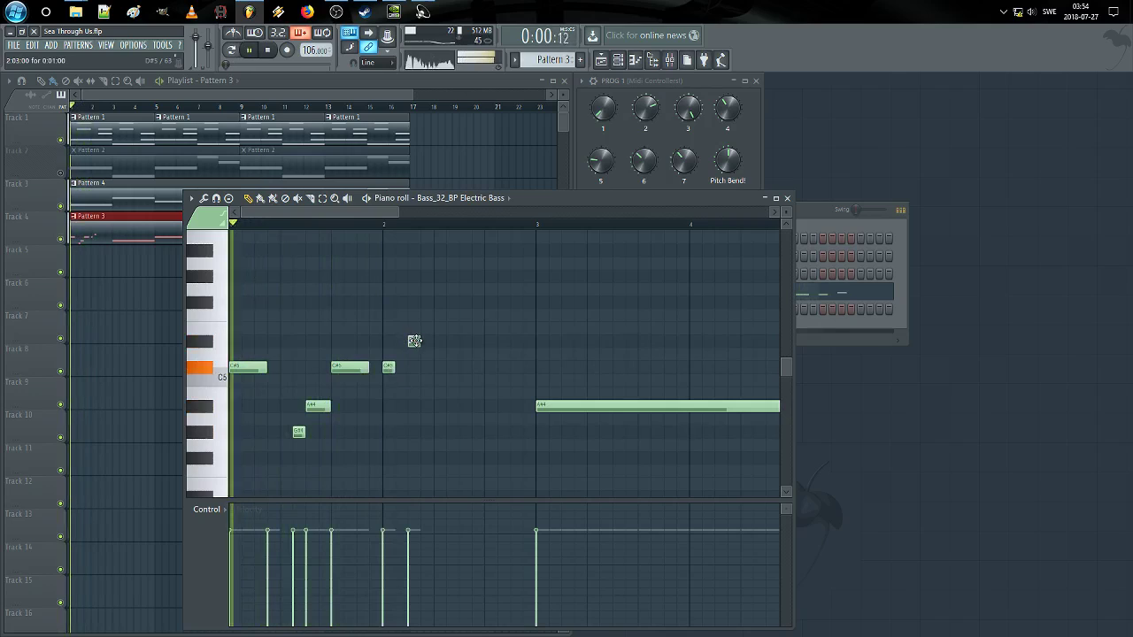
pyautogui.moveTo(416, 341); pyautogui.dragTo(427, 341)
pyautogui.moveTo(458, 448); pyautogui.dragTo(232, 230)
pyautogui.scroll(-2, 347, 315)
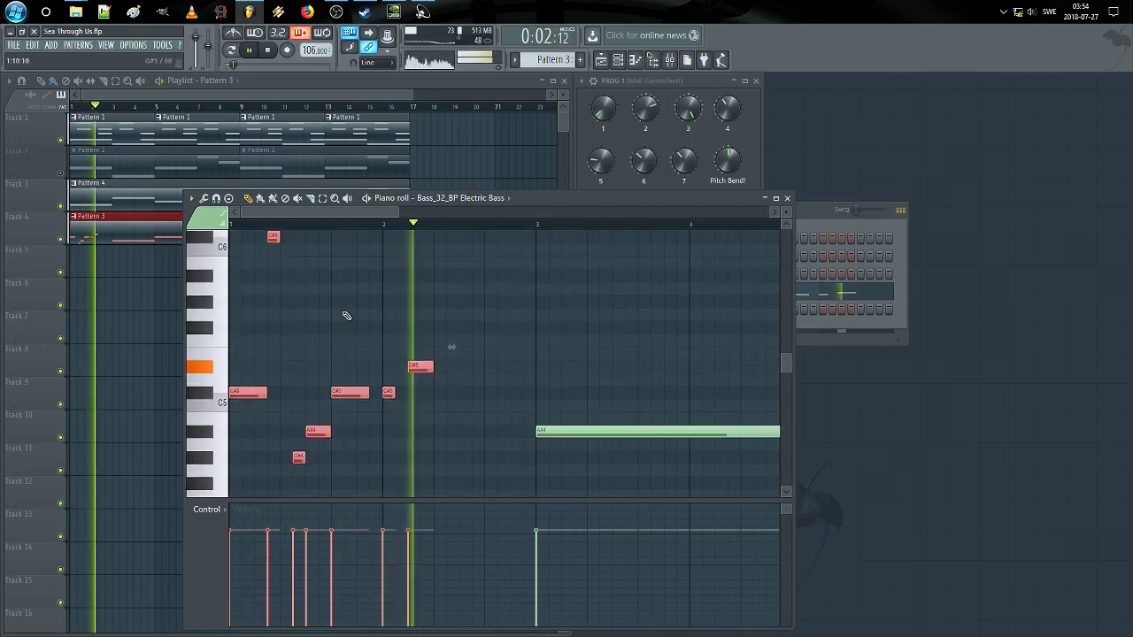
pyautogui.press('space')
pyautogui.moveTo(414, 371); pyautogui.dragTo(401, 370)
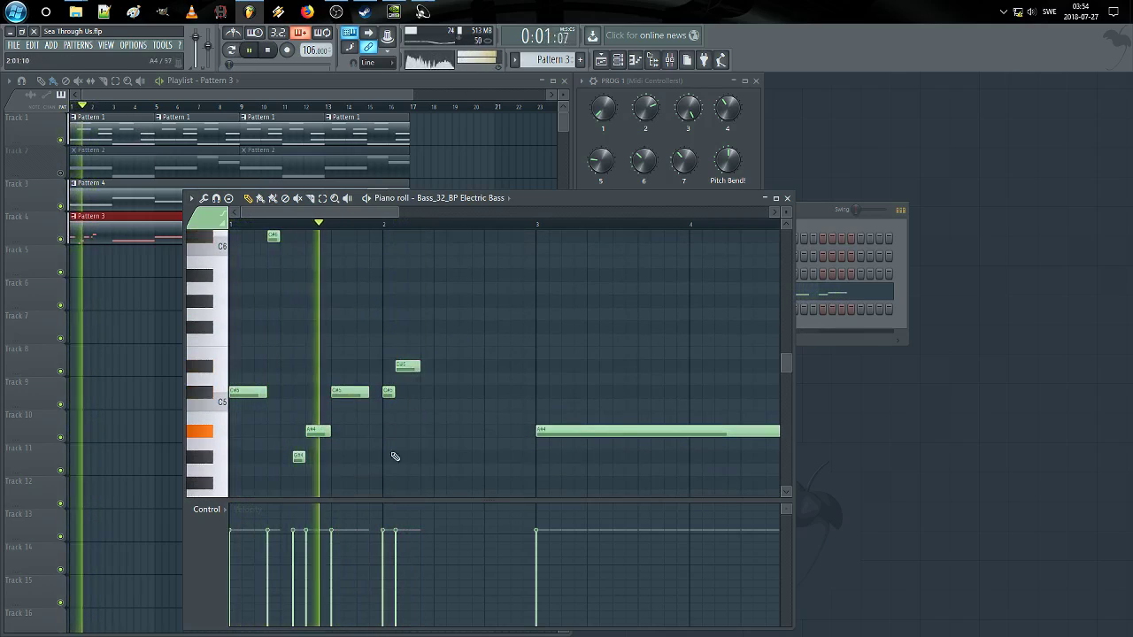
# Step: Copy the whole bass phrase to step 5 of bar 2 and delete the copied notes from bar 3 onward
pyautogui.moveTo(416, 469); pyautogui.dragTo(146, 134)
pyautogui.press('space')
pyautogui.moveTo(247, 404); pyautogui.dragTo(449, 409)
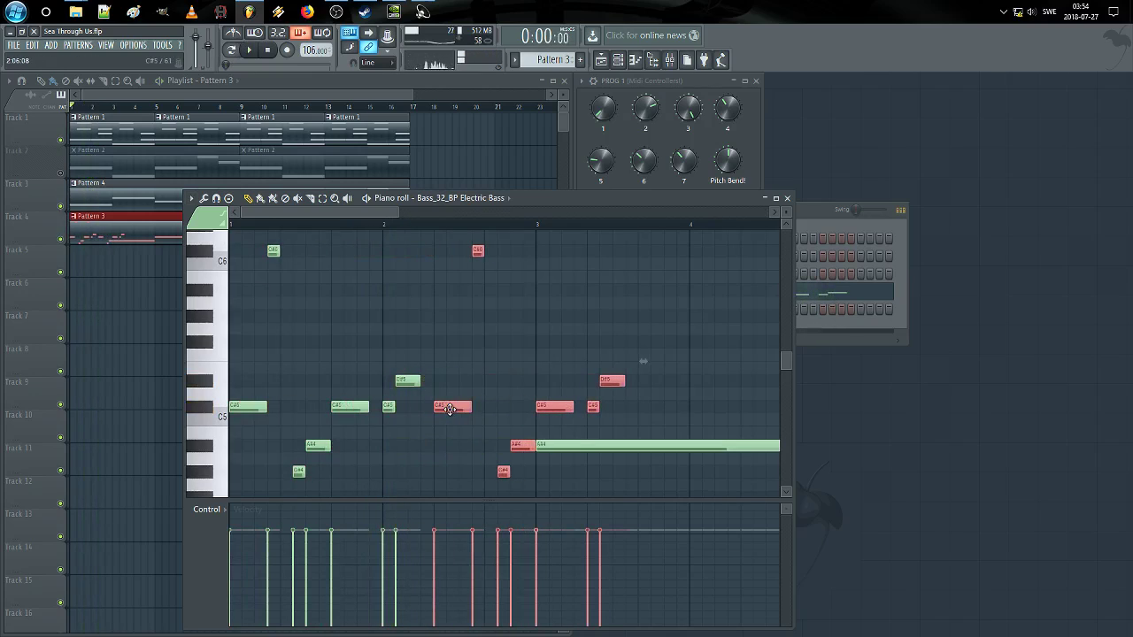
pyautogui.moveTo(642, 363); pyautogui.dragTo(535, 430)
pyautogui.press('Delete')
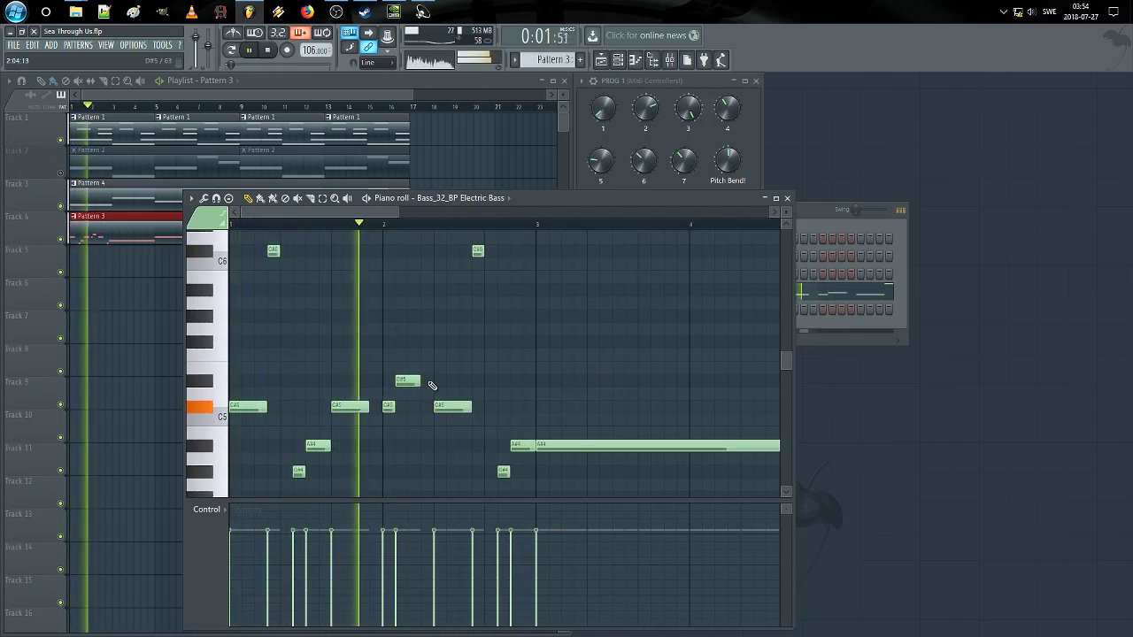
# Step: Shorten the D#5 in bar 2 to one step and replay the song to check the bass line
pyautogui.moveTo(418, 381); pyautogui.dragTo(405, 382)
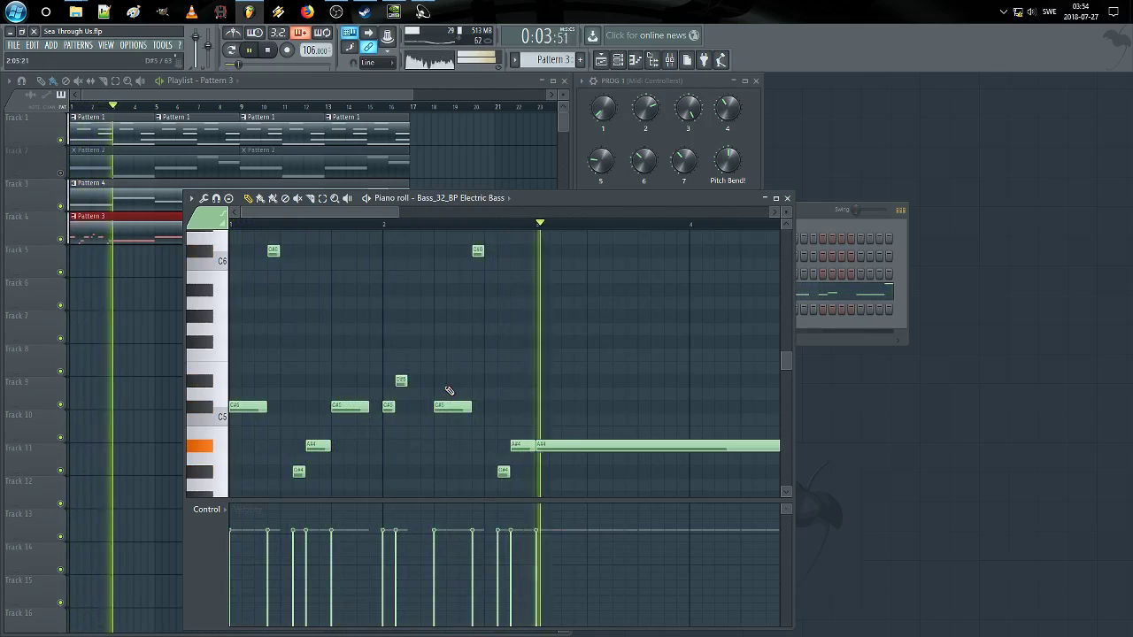
pyautogui.press('space')
pyautogui.press('space')
pyautogui.scroll(-1, 493, 225)
pyautogui.moveTo(541, 353); pyautogui.dragTo(548, 321)
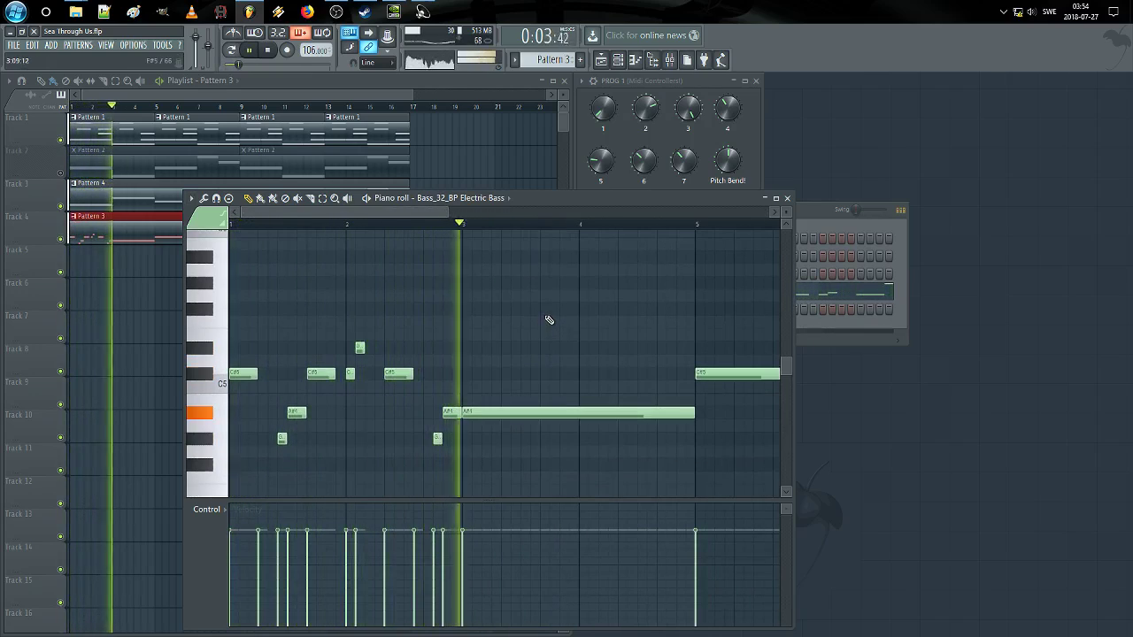
# Step: Close the bass notes and set the project's time division to 4 beats per bar
pyautogui.press('F7')
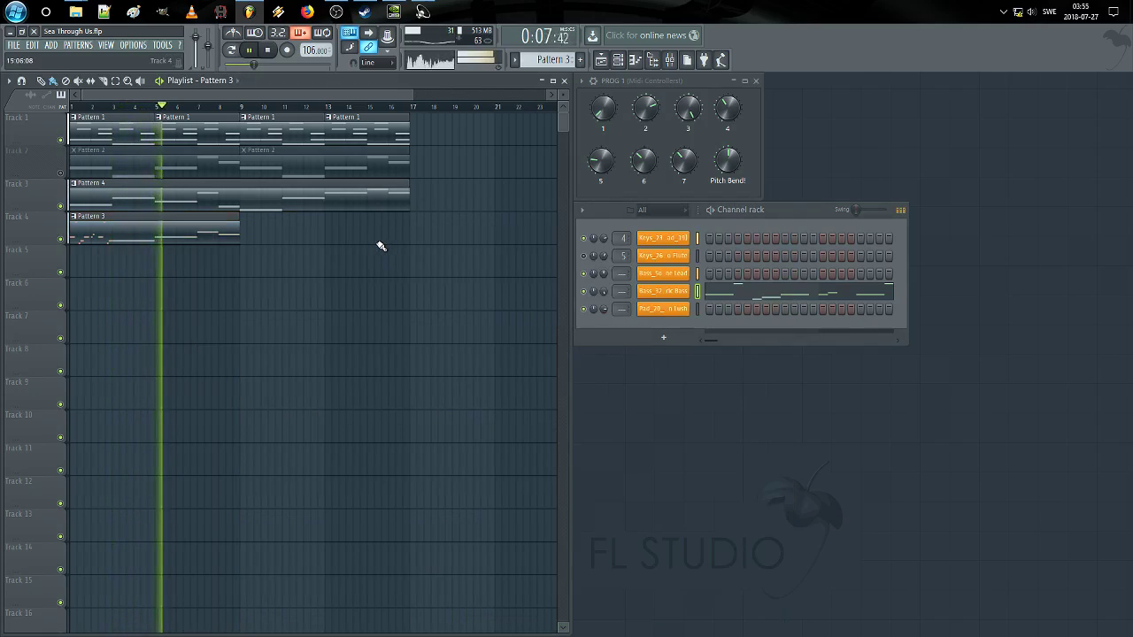
pyautogui.click(138, 46)
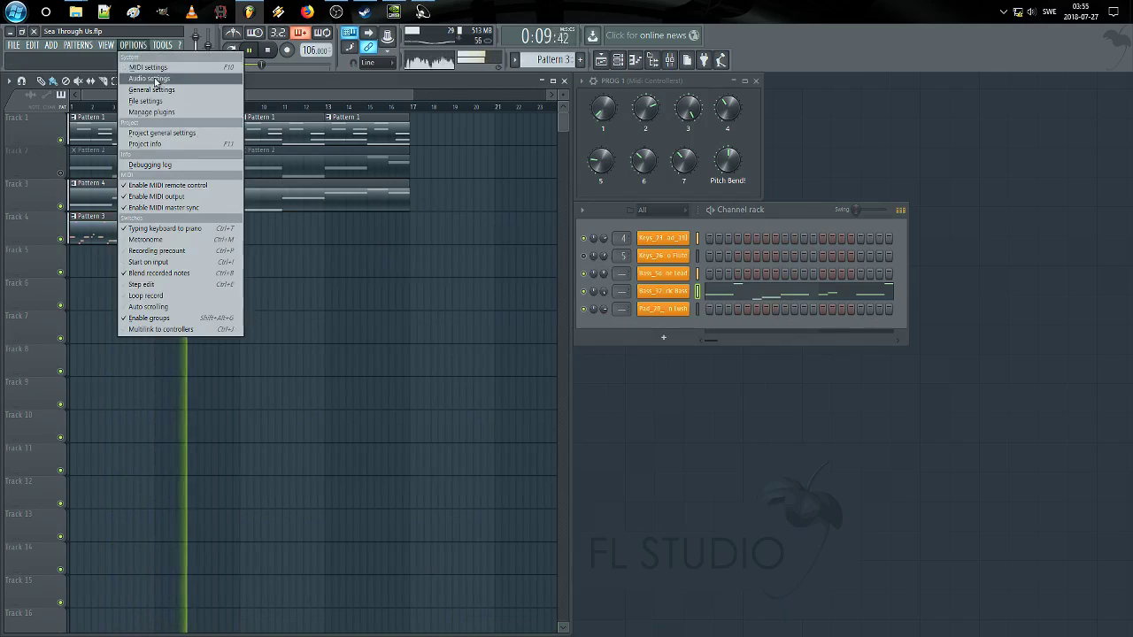
pyautogui.click(160, 133)
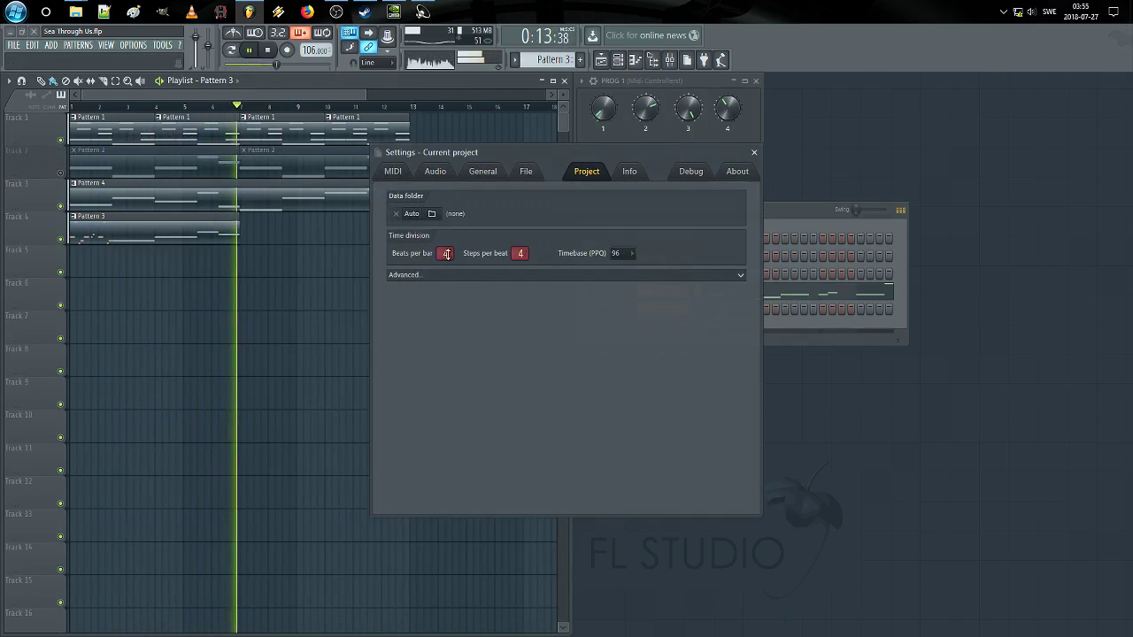
pyautogui.click(754, 153)
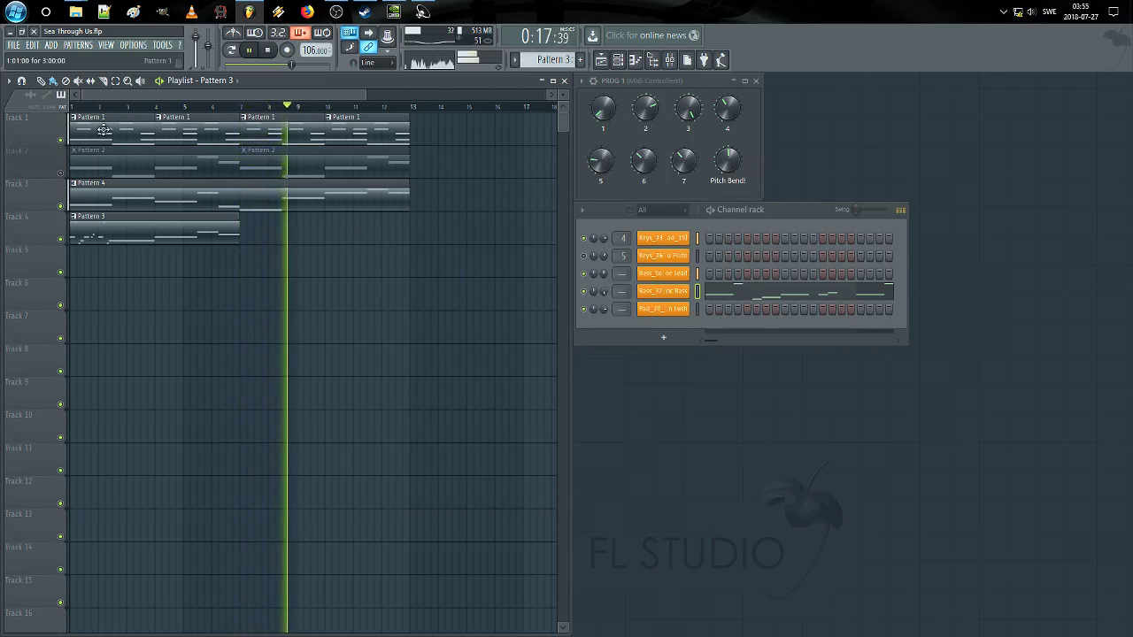
# Step: Open Pattern 1's Keys_23_Design01 notes and shift the later chords so they begin on bars 2, 3 and 4
pyautogui.press('space')
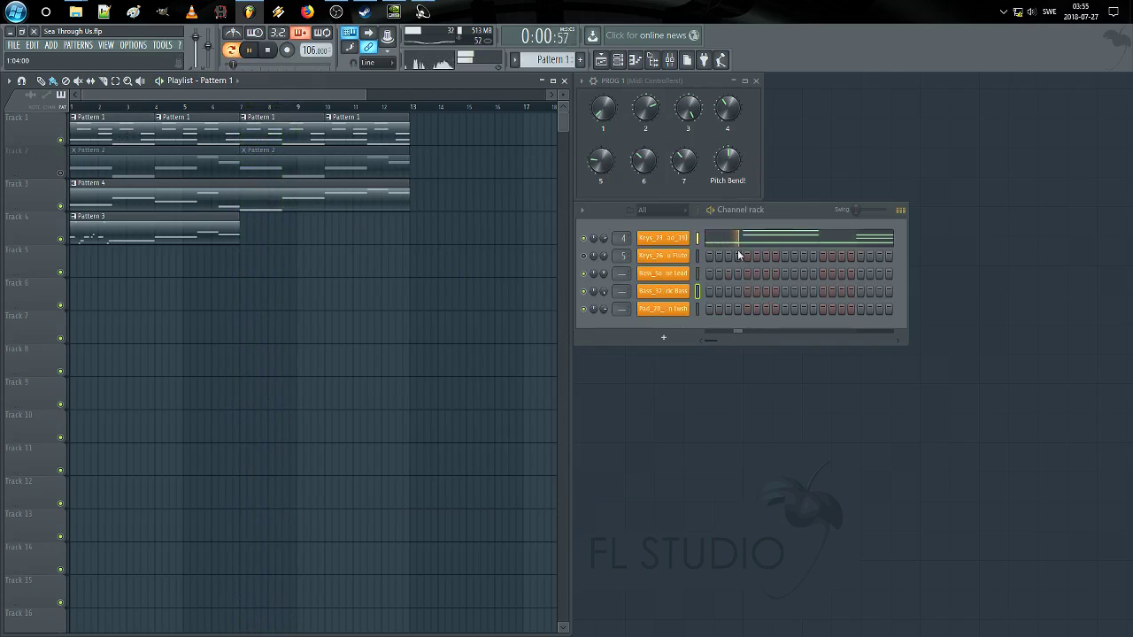
pyautogui.click(737, 249)
pyautogui.moveTo(701, 256); pyautogui.dragTo(416, 474)
pyautogui.moveTo(395, 413); pyautogui.dragTo(435, 412)
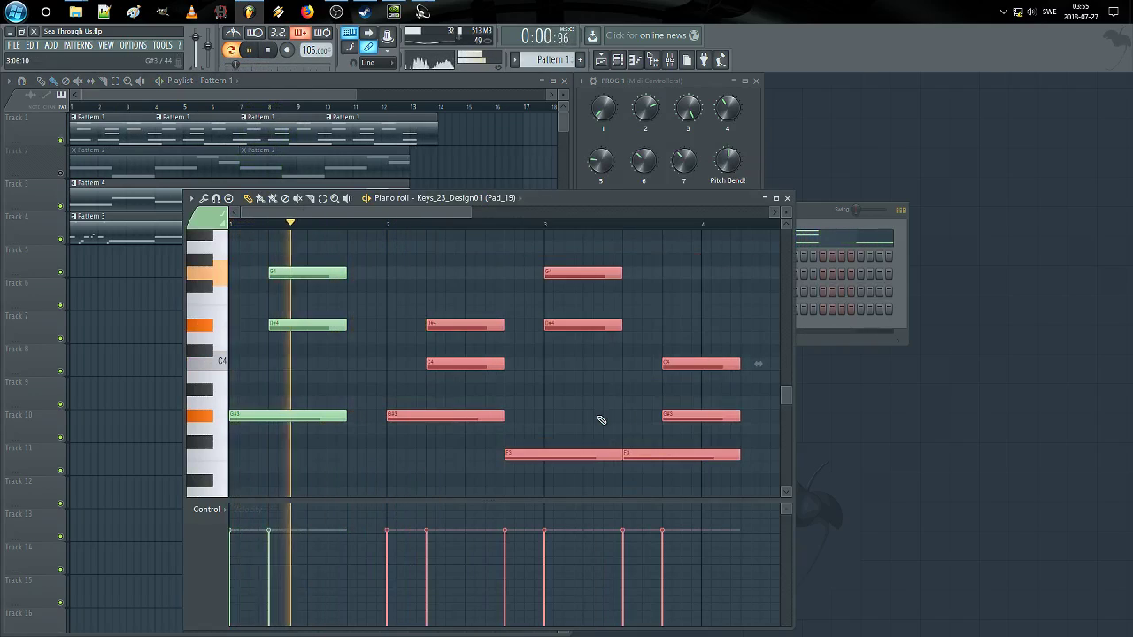
pyautogui.moveTo(622, 255); pyautogui.dragTo(496, 455)
pyautogui.moveTo(633, 346); pyautogui.dragTo(622, 456)
pyautogui.hotkey('ctrl', 'd')
pyautogui.press('space')
pyautogui.moveTo(468, 215); pyautogui.dragTo(389, 226)
# Step: Delay the upper chord notes of bars 1 and 2 to step 9 of their bars, auditioning the timing
pyautogui.press('space')
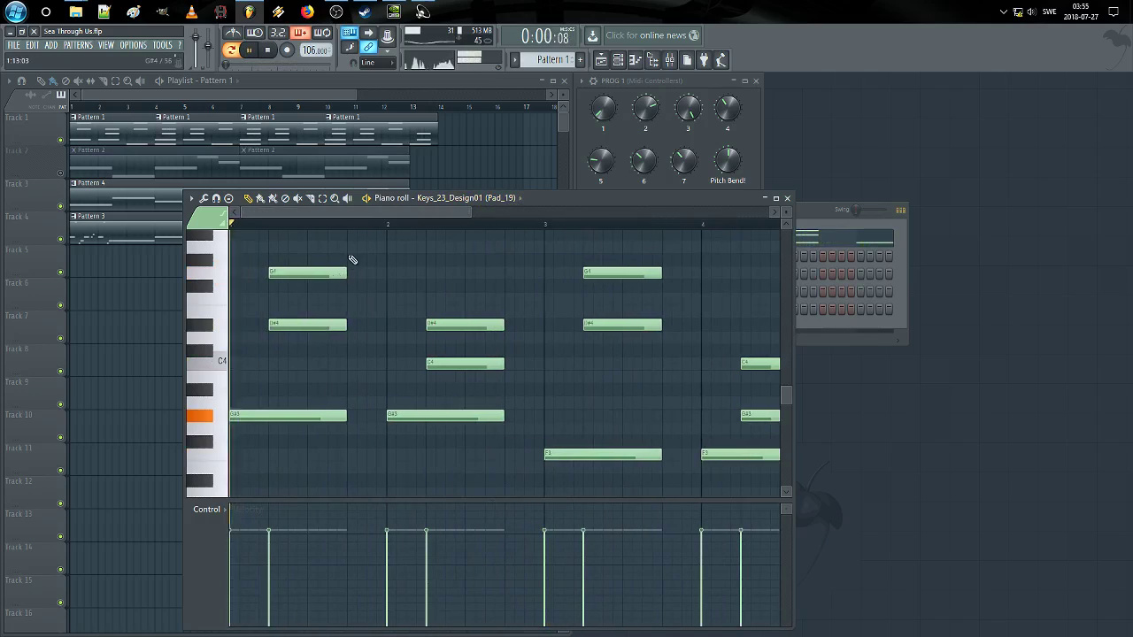
pyautogui.press('space')
pyautogui.moveTo(352, 259); pyautogui.dragTo(327, 326)
pyautogui.press('space')
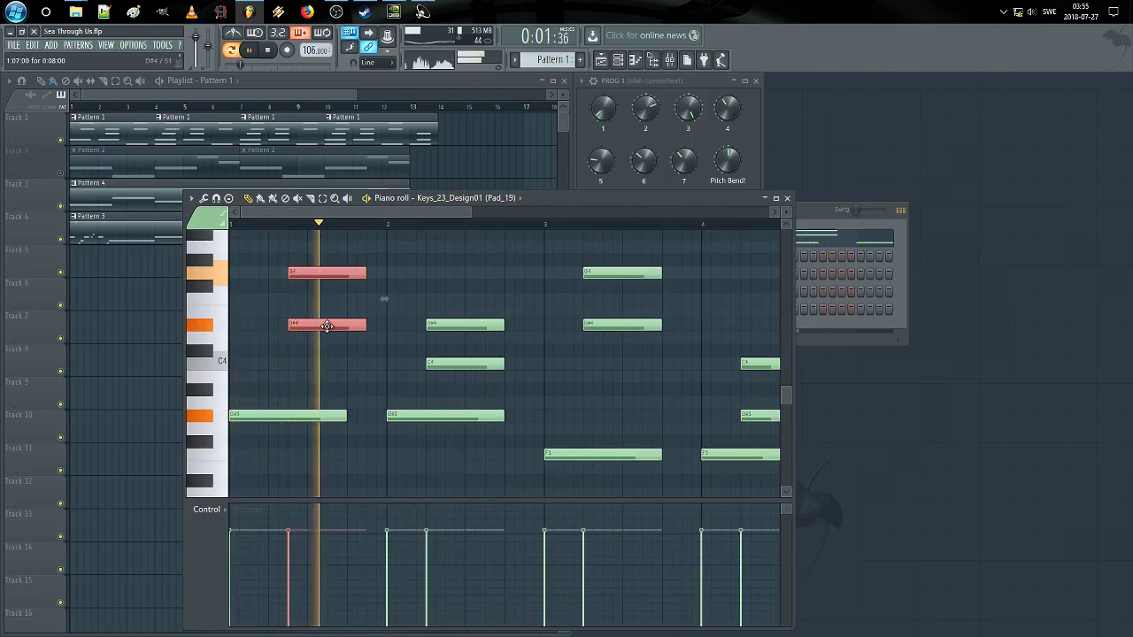
pyautogui.moveTo(489, 303); pyautogui.dragTo(458, 368)
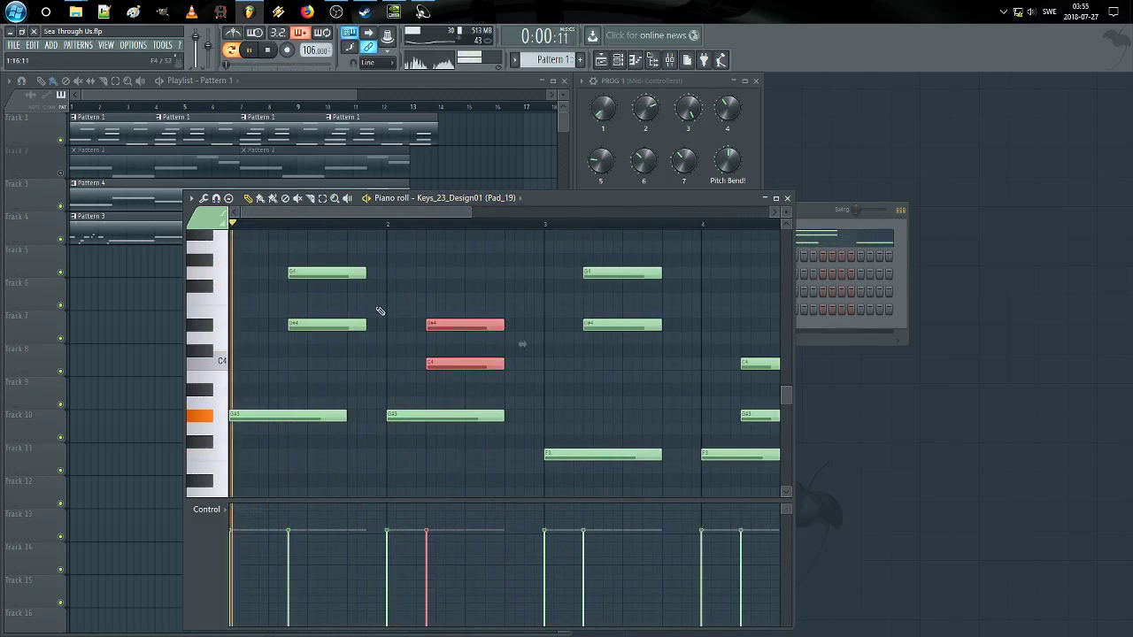
pyautogui.press('space')
pyautogui.moveTo(366, 261); pyautogui.dragTo(340, 325)
pyautogui.moveTo(518, 304); pyautogui.dragTo(506, 367)
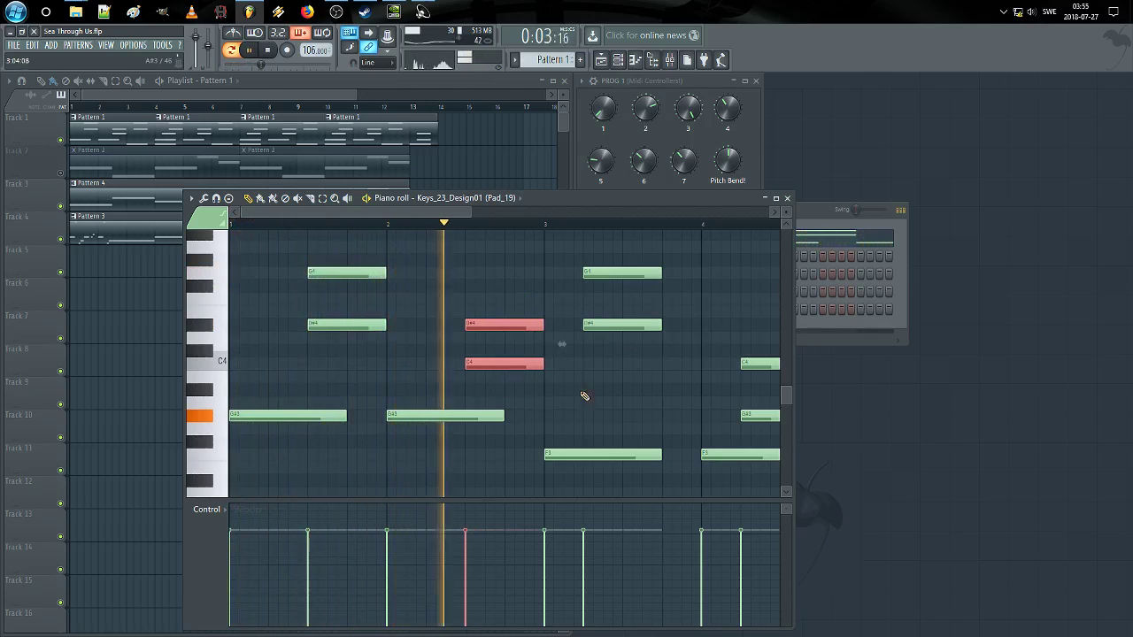
# Step: Delay the upper chord notes of bars 3 and 4 to step 9 of their bars
pyautogui.keyDown('ctrl'); pyautogui.click(585, 395); pyautogui.keyUp('ctrl')
pyautogui.moveTo(606, 393); pyautogui.dragTo(369, 392)
pyautogui.moveTo(416, 261); pyautogui.dragTo(370, 352)
pyautogui.moveTo(559, 331); pyautogui.dragTo(399, 470)
pyautogui.moveTo(448, 459); pyautogui.dragTo(686, 452)
pyautogui.moveTo(525, 381); pyautogui.dragTo(340, 421)
# Step: Undo the stray G#3 note and lengthen the low G#3 and F3 notes to fill their bars
pyautogui.click(351, 414)
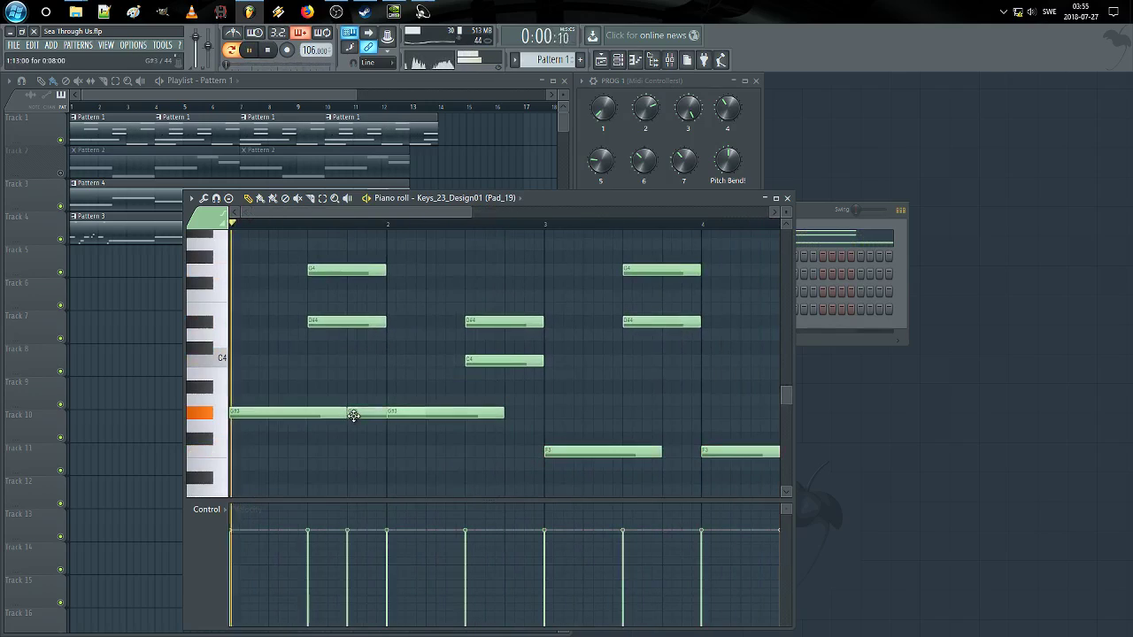
pyautogui.hotkey('ctrl', 'z')
pyautogui.hotkey('ctrl', 'l')
pyautogui.hotkey('ctrl', 'd')
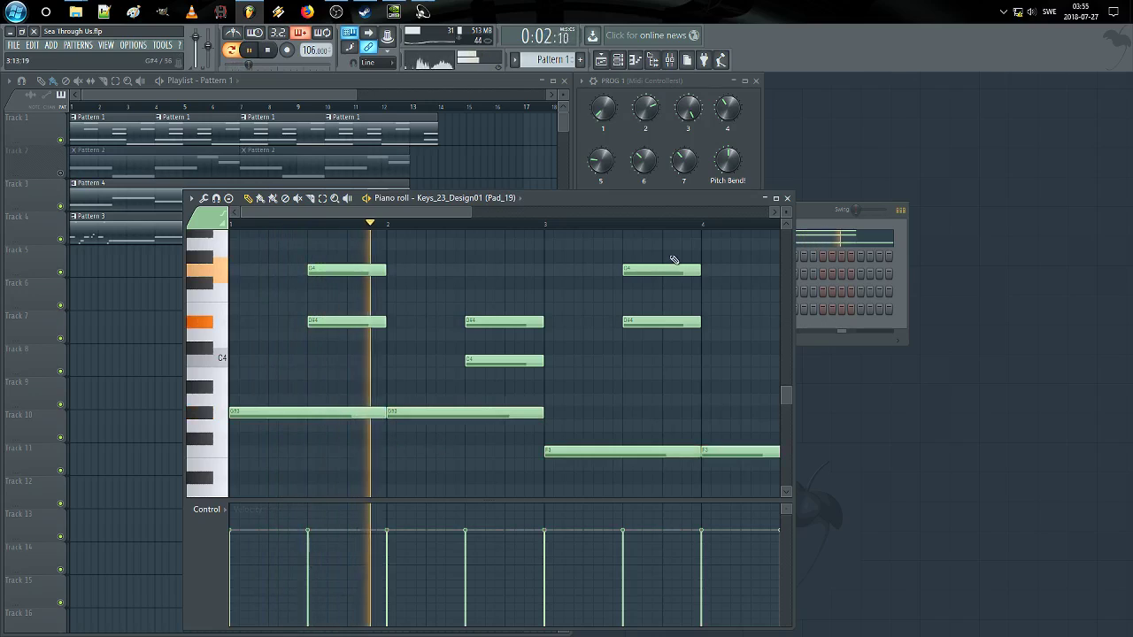
# Step: Close Pattern 1's chord notes and open Pattern 3's BP Electric Bass notes
pyautogui.click(787, 198)
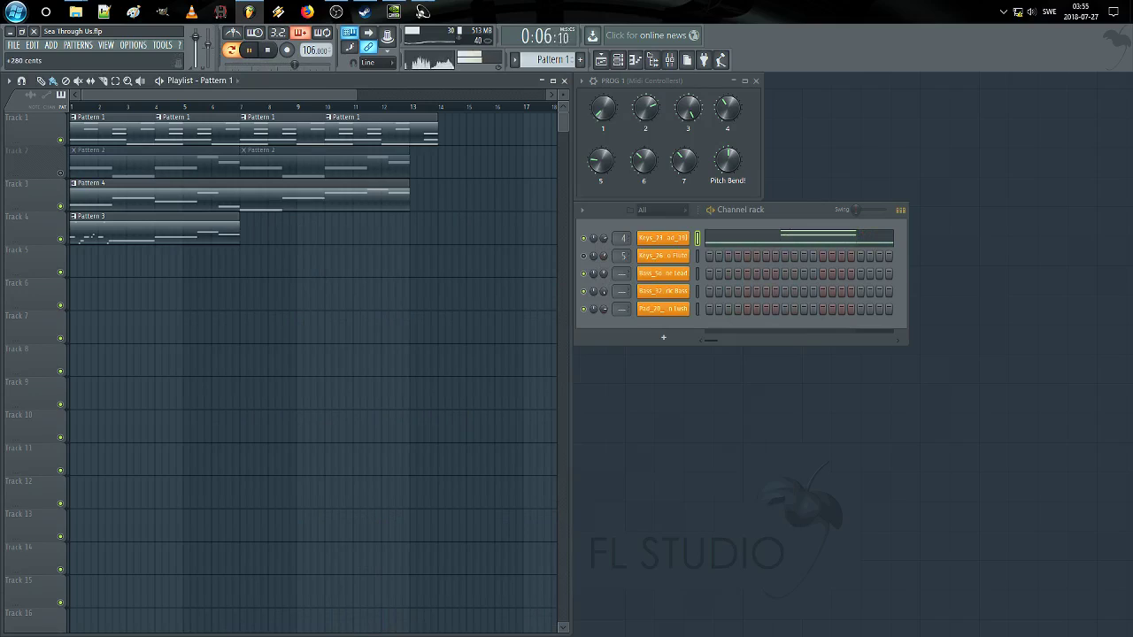
pyautogui.click(147, 230)
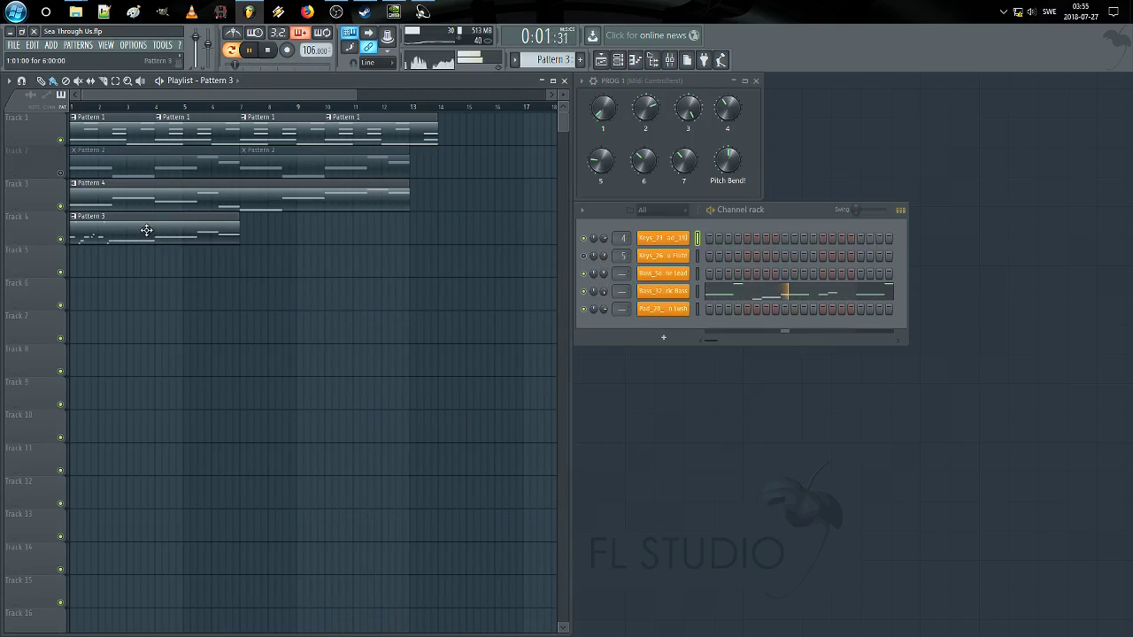
pyautogui.click(722, 293)
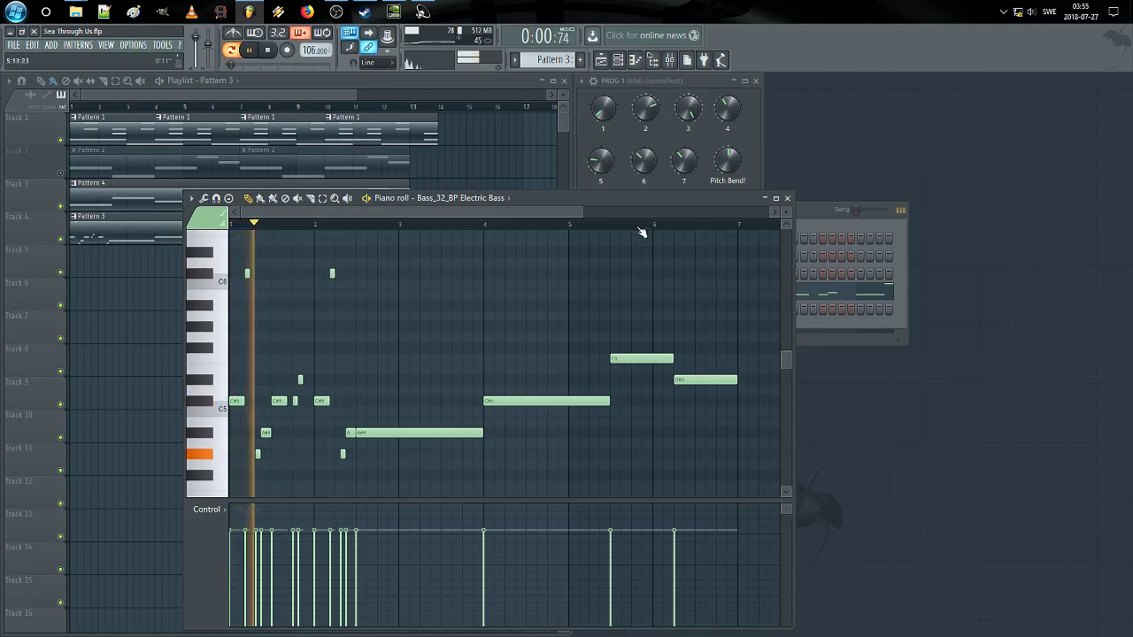
# Step: Lengthen bar 1's last C#5 to two steps, add a two-step D#5 at the bar's end, and clear bar 2's notes
pyautogui.moveTo(581, 211); pyautogui.dragTo(387, 212)
pyautogui.press('space')
pyautogui.scroll(2, 513, 410)
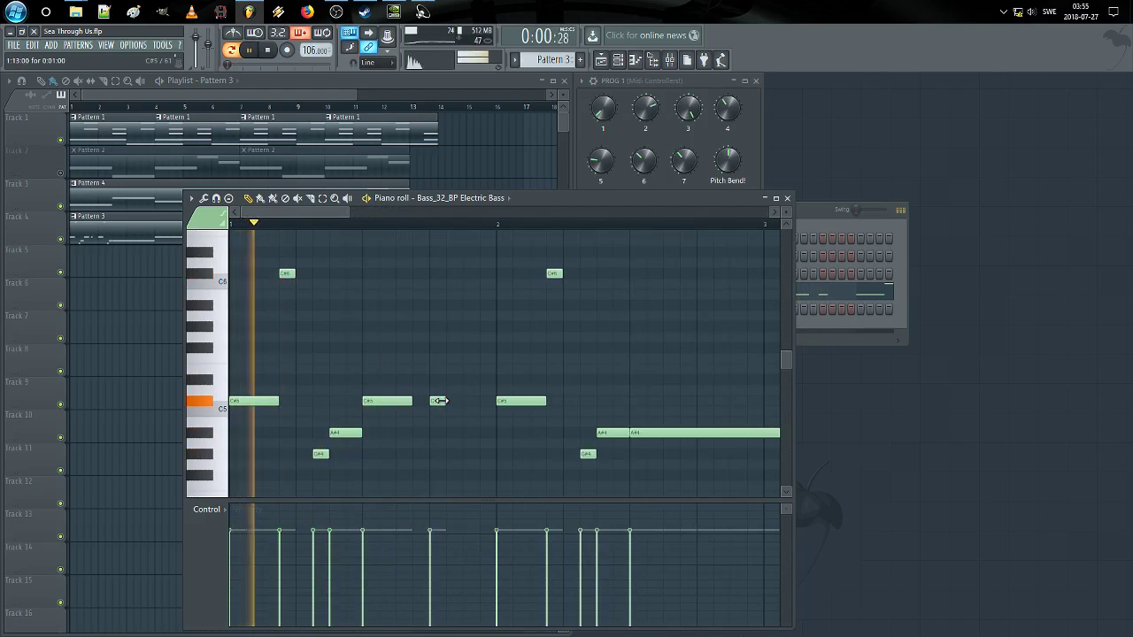
pyautogui.press('space')
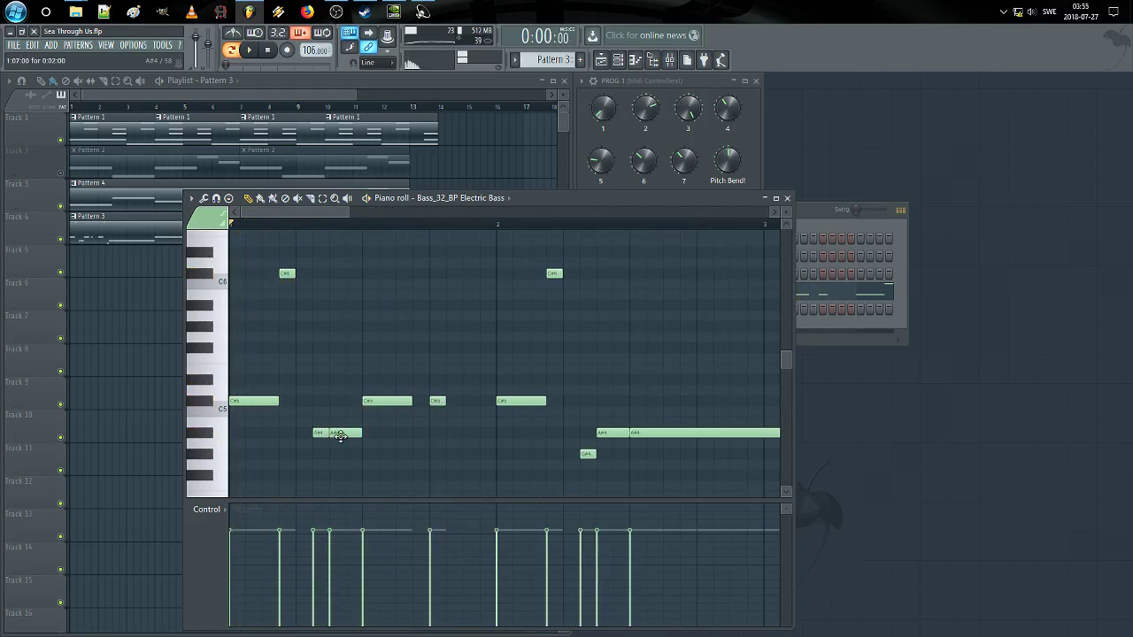
pyautogui.press('space')
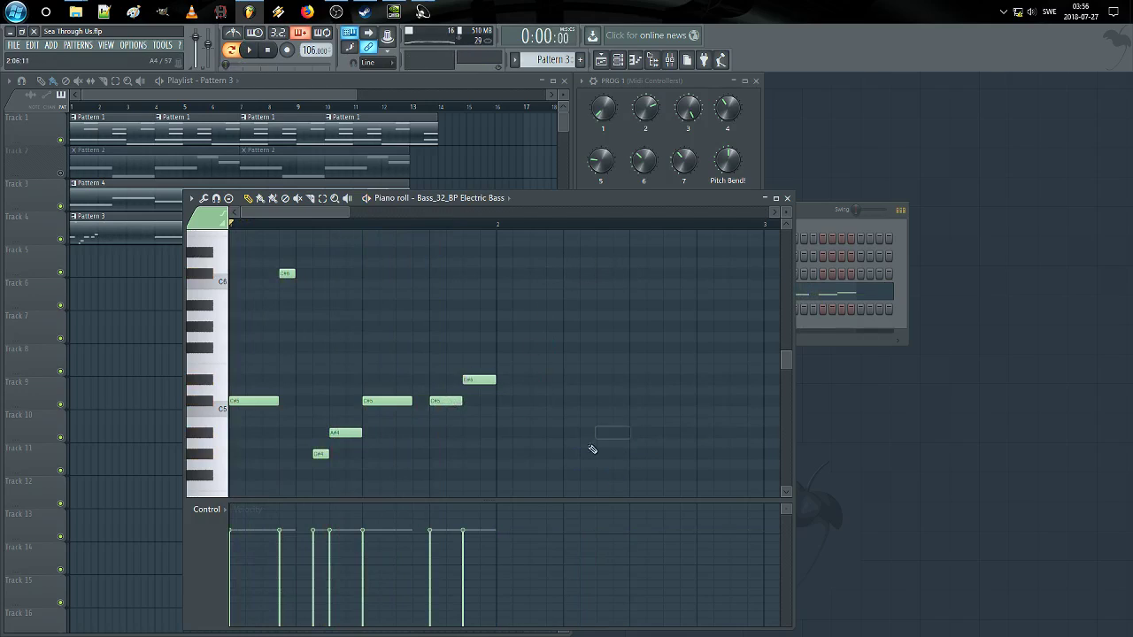
# Step: Copy bar 1's bass notes into bar 2, transposed down to start on A#4
pyautogui.moveTo(493, 304); pyautogui.dragTo(226, 462)
pyautogui.moveTo(258, 400)
pyautogui.mouseDown()
pyautogui.moveTo(546, 445)
pyautogui.moveTo(524, 430)
pyautogui.mouseUp()
pyautogui.press('space')
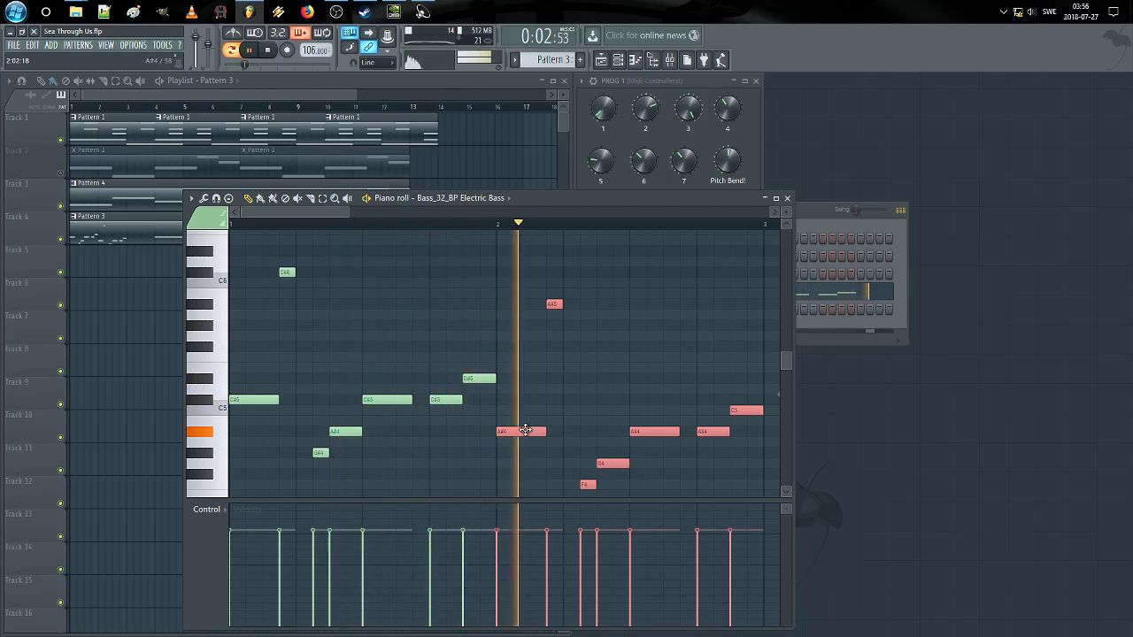
# Step: Rework the end of bar 2 with a second A#4 followed by two-step G#5 and F#5 notes, auditioning the pitches
pyautogui.rightClick(584, 394)
pyautogui.moveTo(617, 387); pyautogui.dragTo(392, 387)
pyautogui.press('space')
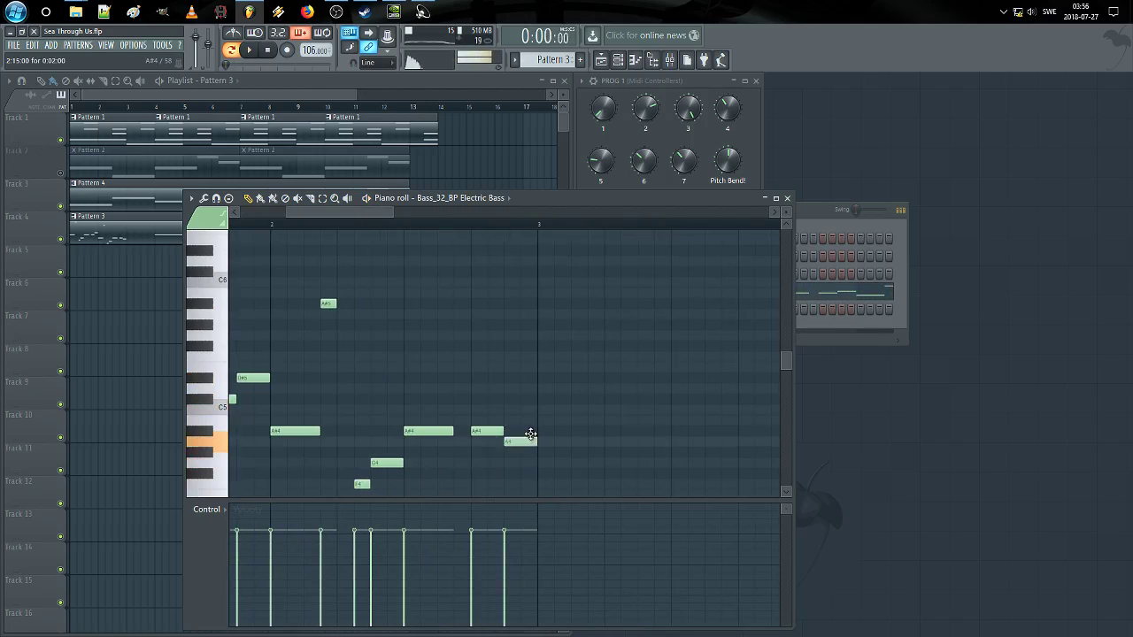
pyautogui.scroll(-4, 522, 213)
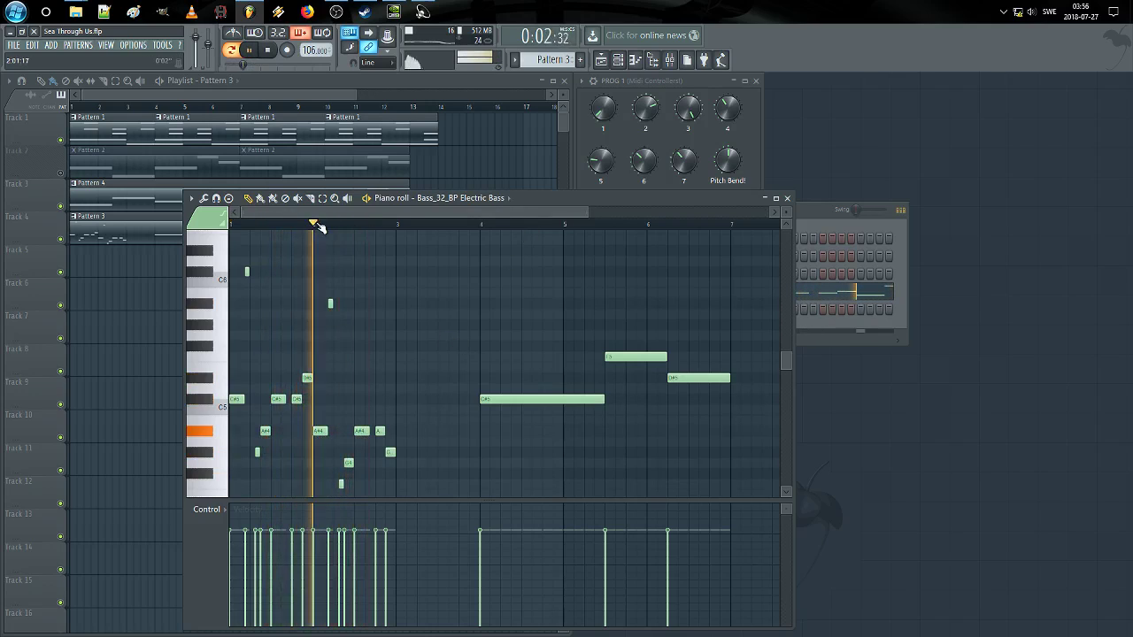
pyautogui.scroll(3, 319, 227)
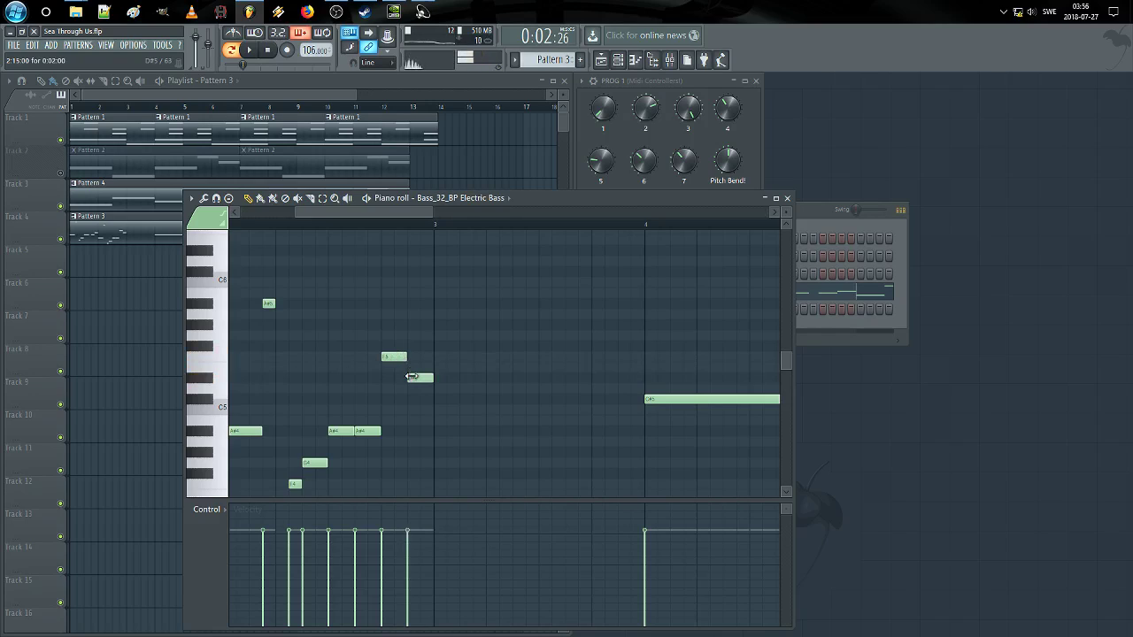
pyautogui.moveTo(425, 212); pyautogui.dragTo(452, 226)
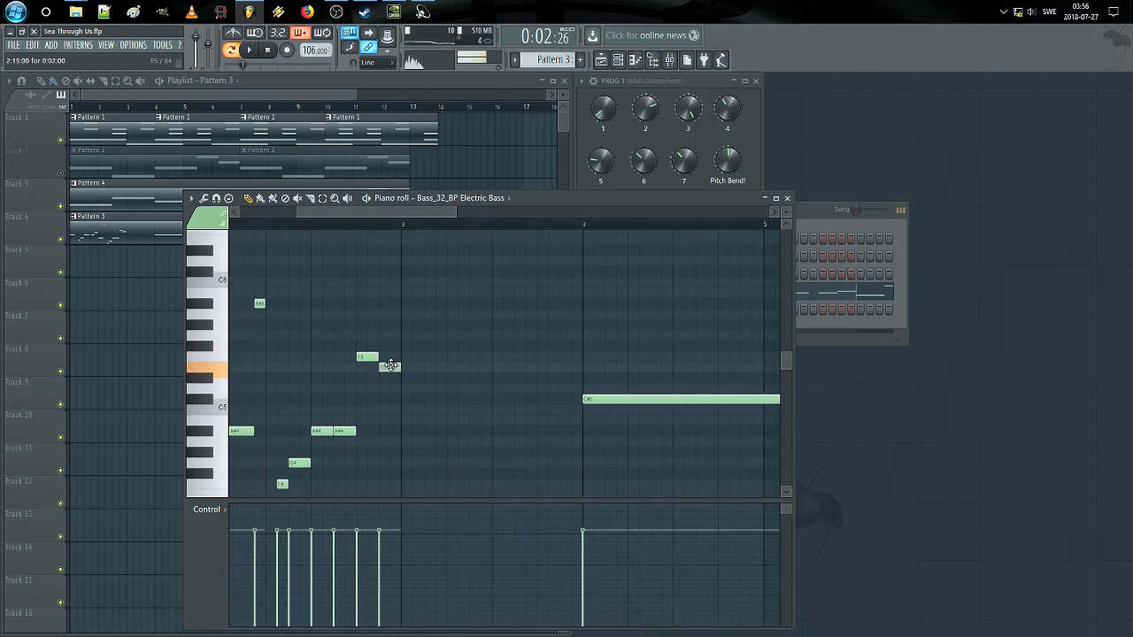
pyautogui.scroll(-4, 492, 234)
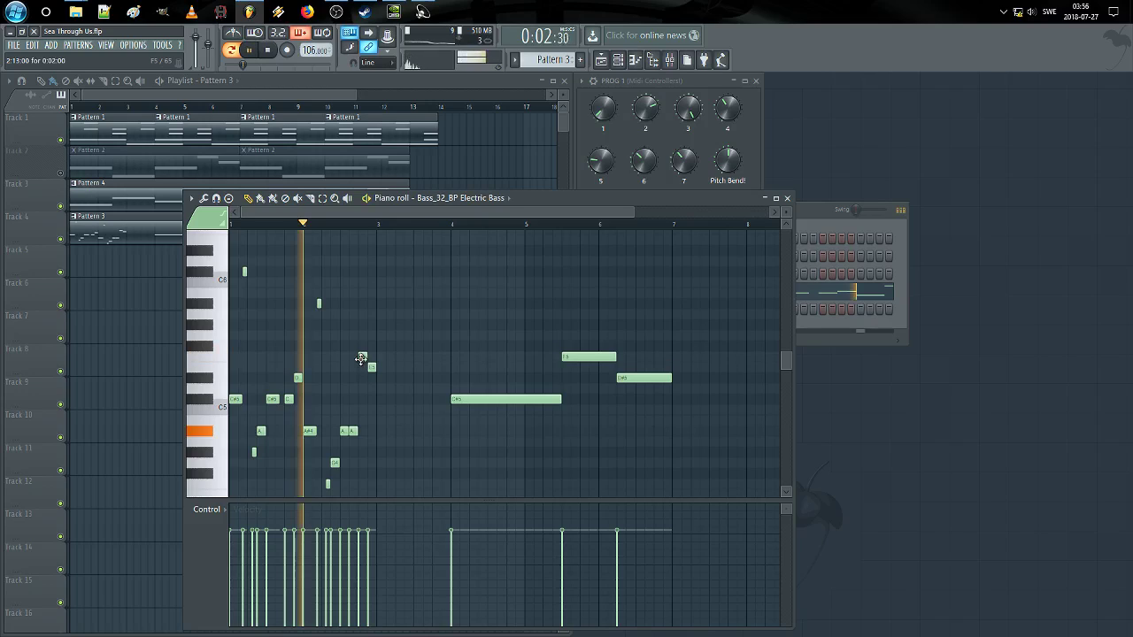
pyautogui.press('space')
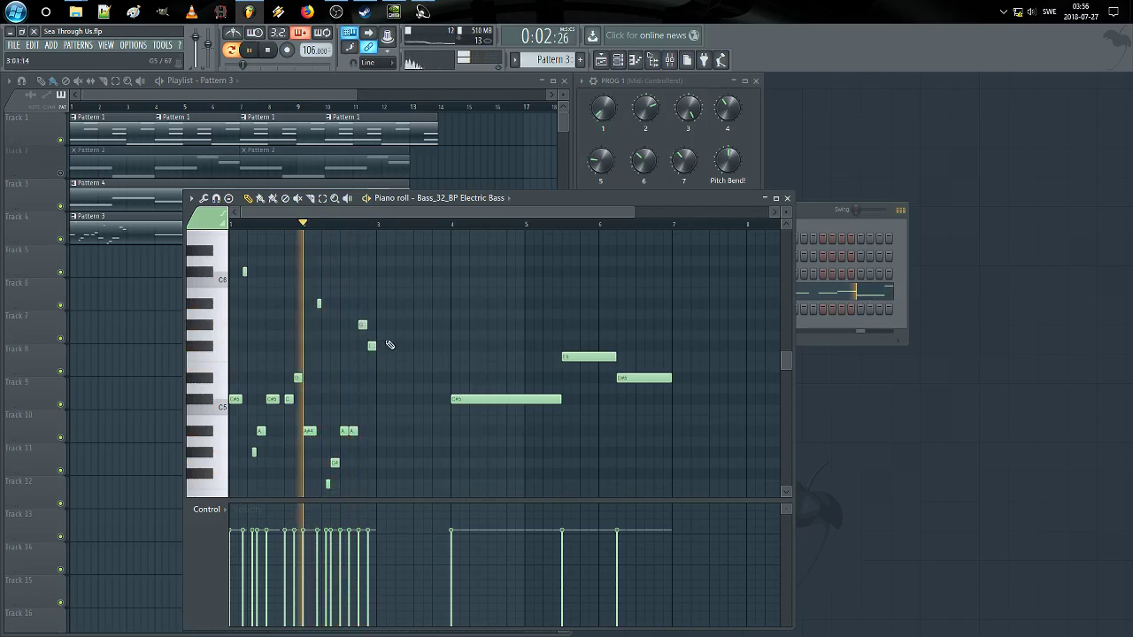
# Step: Delete the leftover long notes after bar 2 and copy bars 1 and 2 into bars 3 and 4, starting on F5
pyautogui.keyDown('ctrl'); pyautogui.moveTo(655, 341); pyautogui.dragTo(518, 433); pyautogui.keyUp('ctrl')
pyautogui.press('Delete')
pyautogui.hotkey('ctrl', 'a')
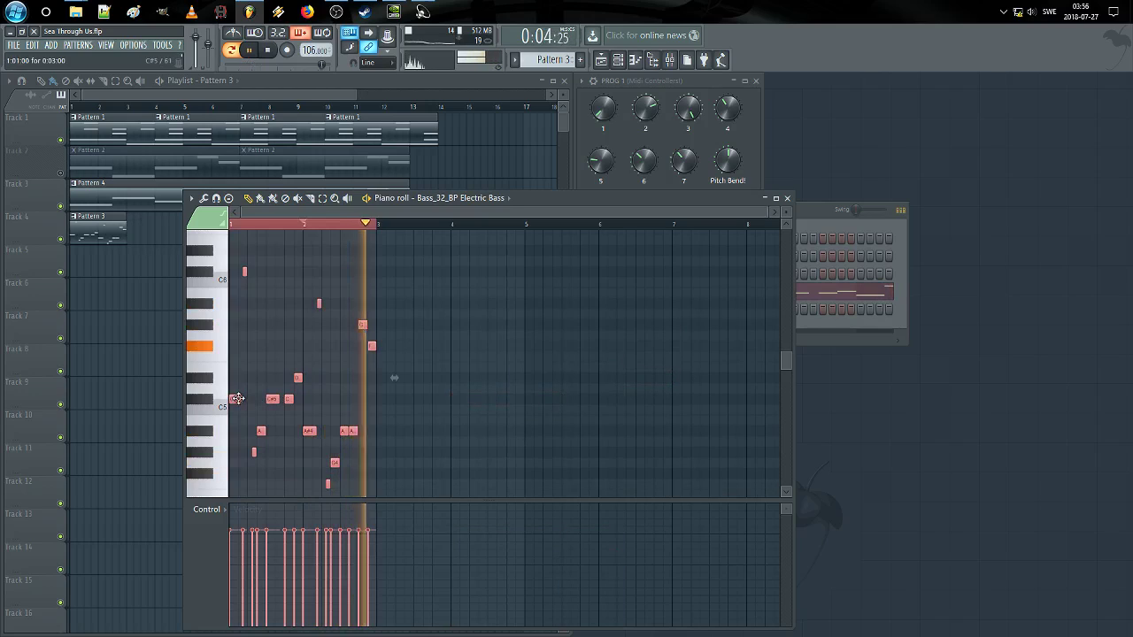
pyautogui.press('space')
pyautogui.keyDown('shift'); pyautogui.moveTo(238, 399); pyautogui.dragTo(386, 359); pyautogui.keyUp('shift')
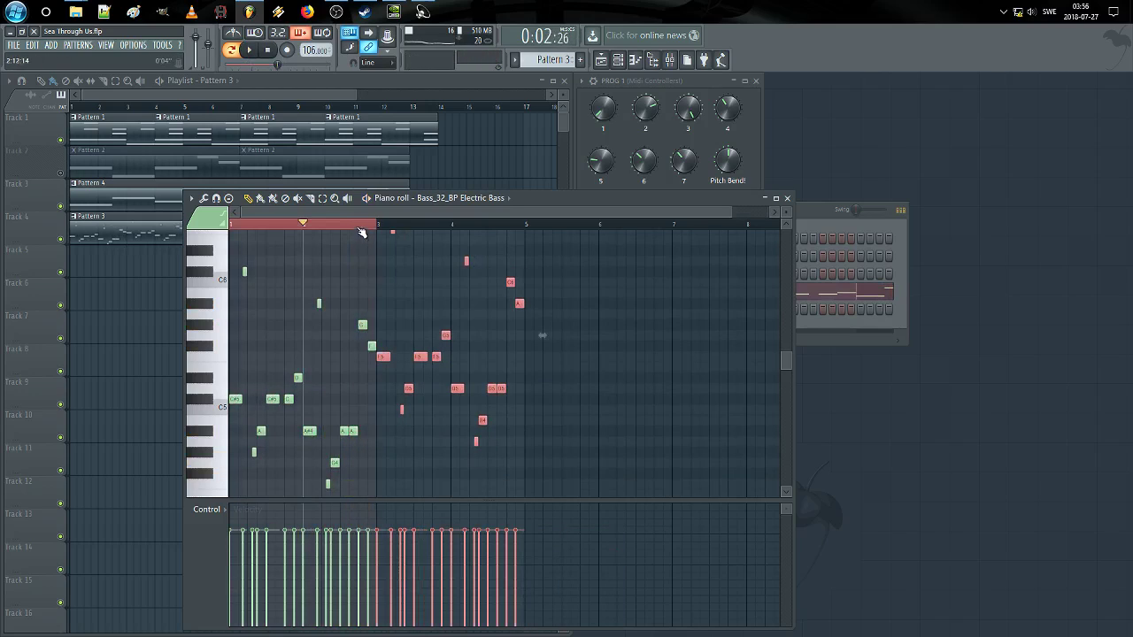
# Step: Audition the bass line from the second half of bar 2 through the copied bars
pyautogui.click(351, 225)
pyautogui.press('space')
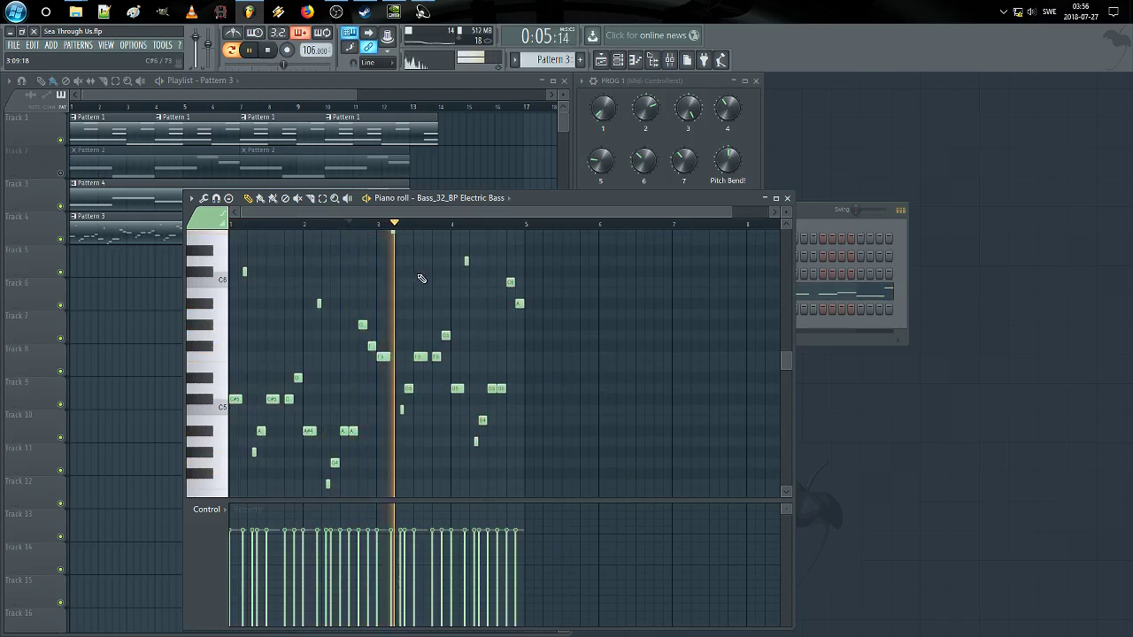
pyautogui.moveTo(418, 275); pyautogui.dragTo(413, 302)
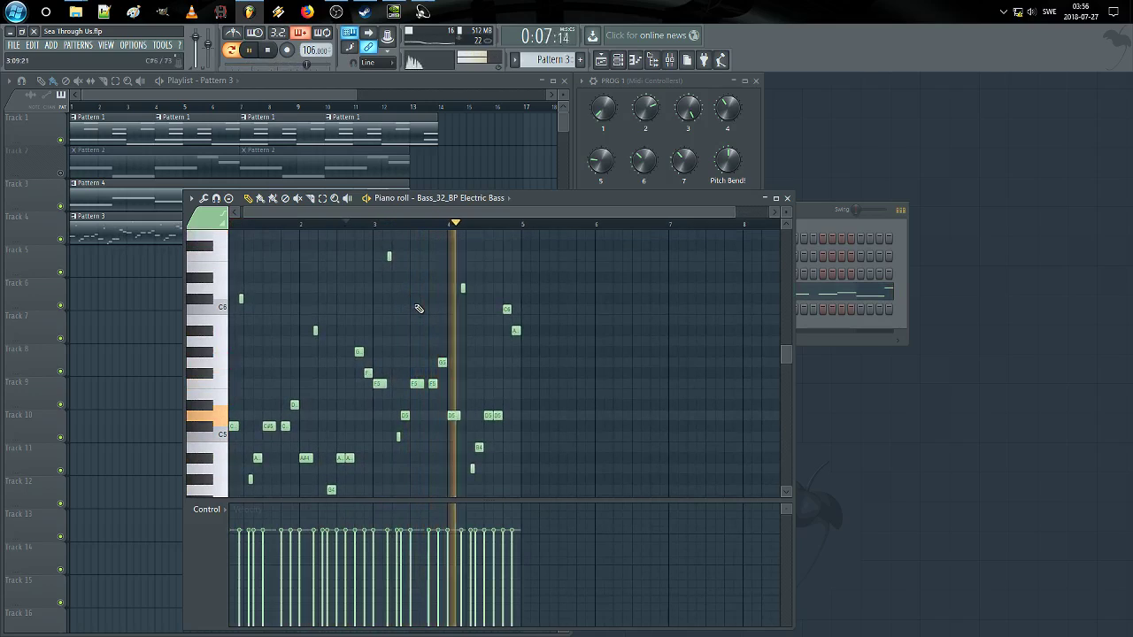
pyautogui.press('space')
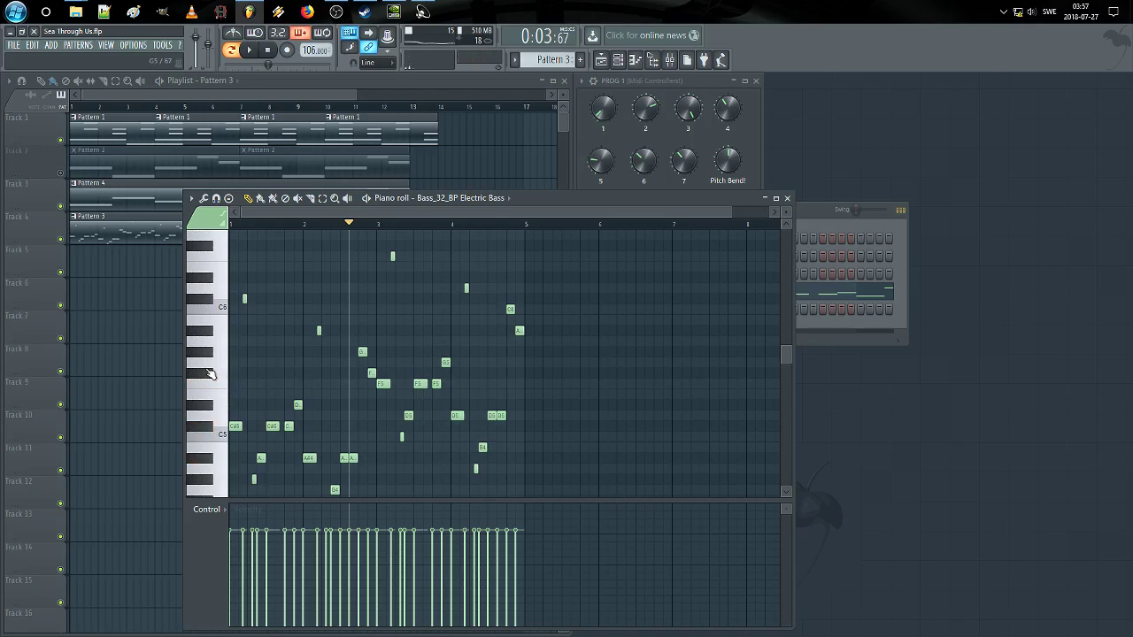
# Step: Transpose bar 2's last note and all notes of bars 3 and 4 up one semitone, so bar 3 starts on F#5
pyautogui.moveTo(571, 251); pyautogui.dragTo(383, 492)
pyautogui.moveTo(384, 384); pyautogui.dragTo(384, 373)
pyautogui.press('space')
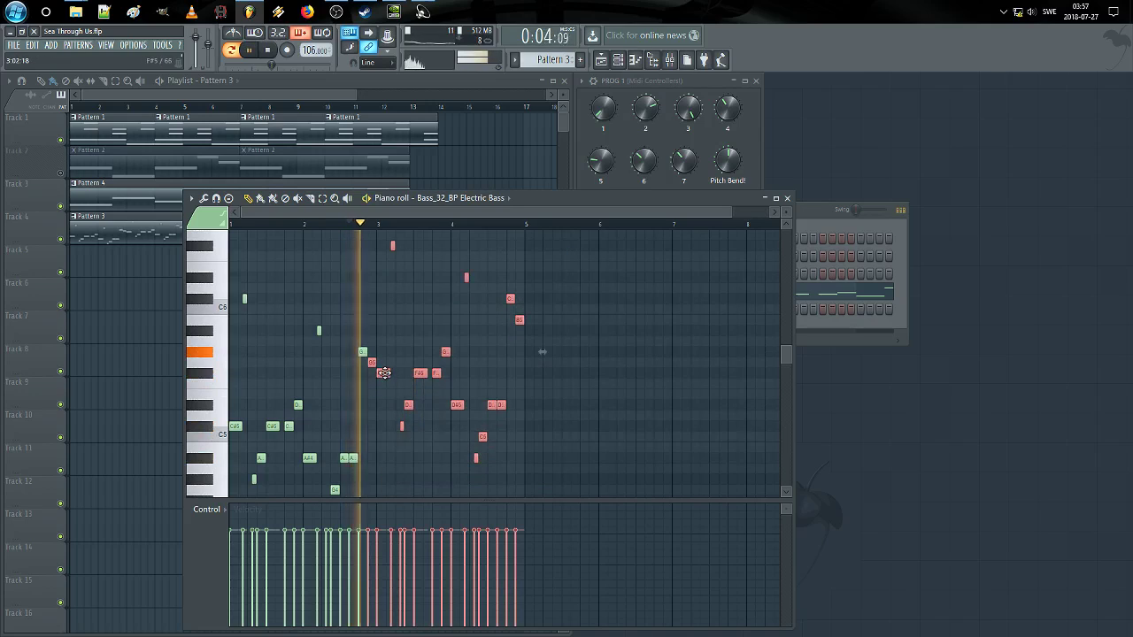
pyautogui.keyDown('ctrl'); pyautogui.click(389, 405); pyautogui.keyUp('ctrl')
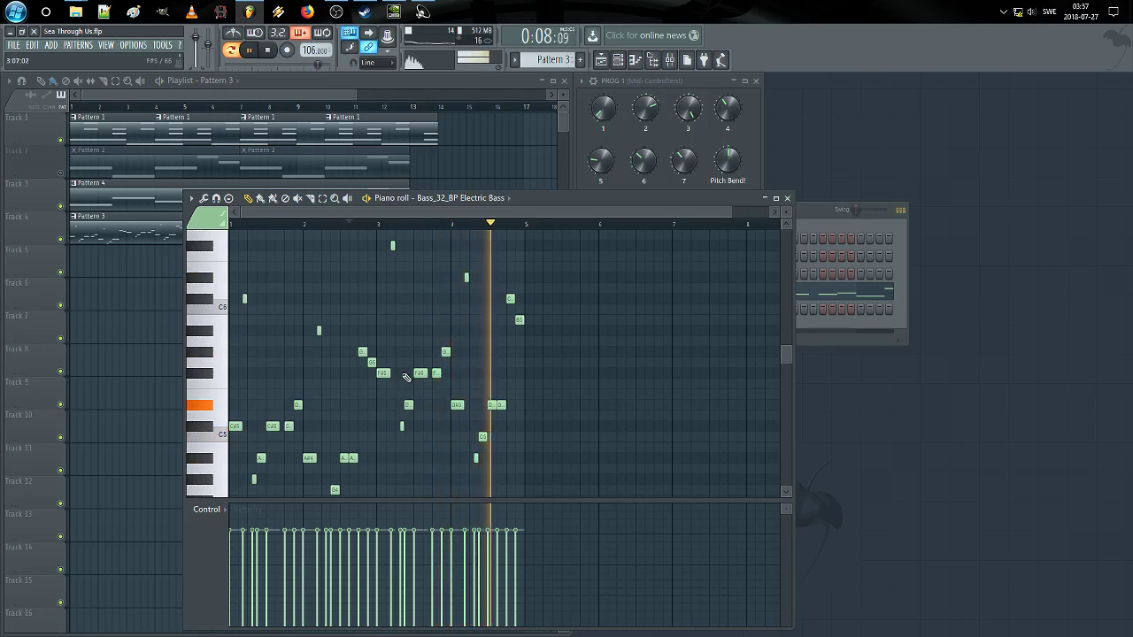
# Step: Retune bar 2's last two notes to A#5 and F5 and replace bar 3's high F#6 with a short C#5
pyautogui.press('pageup')
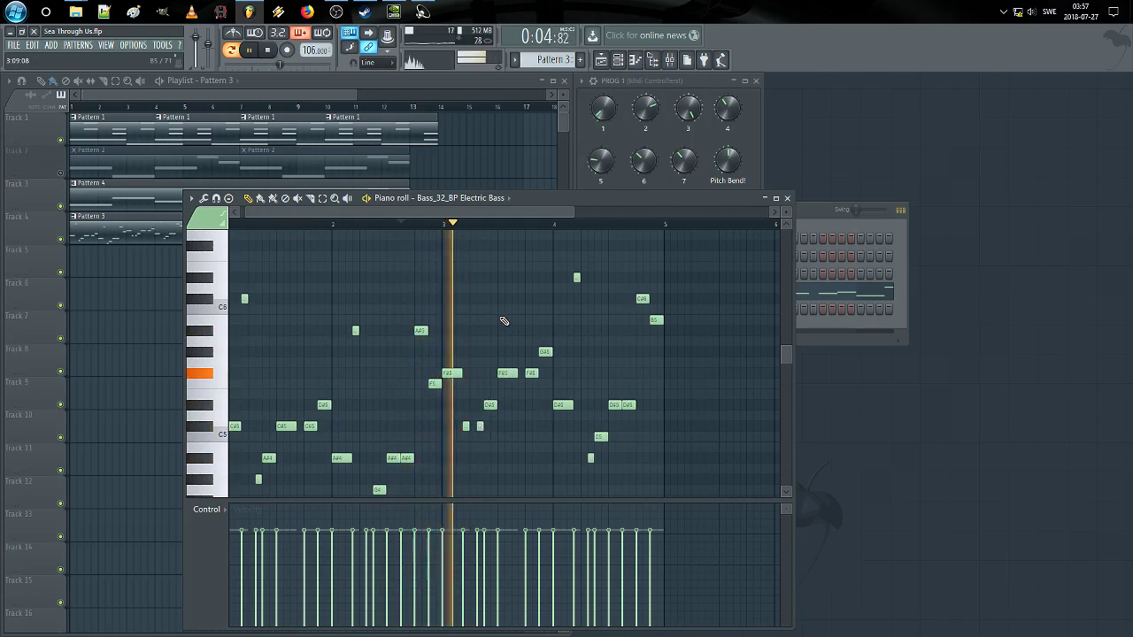
pyautogui.press('space')
pyautogui.moveTo(518, 319); pyautogui.dragTo(463, 318)
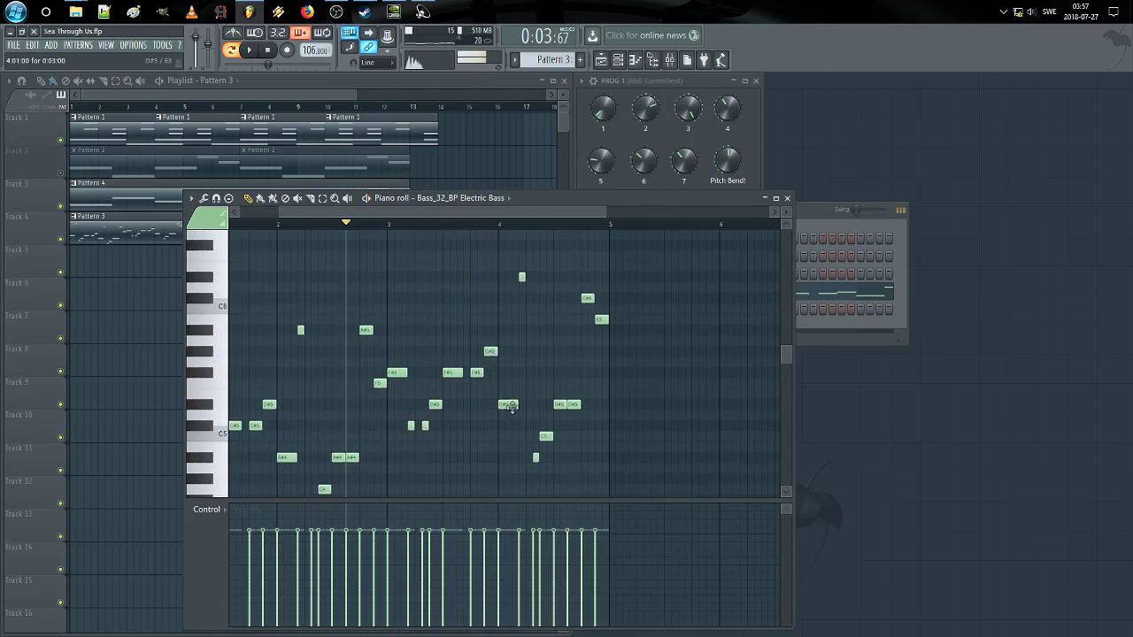
# Step: Lengthen the high D#6 note in bar 4 to two steps
pyautogui.click(524, 277)
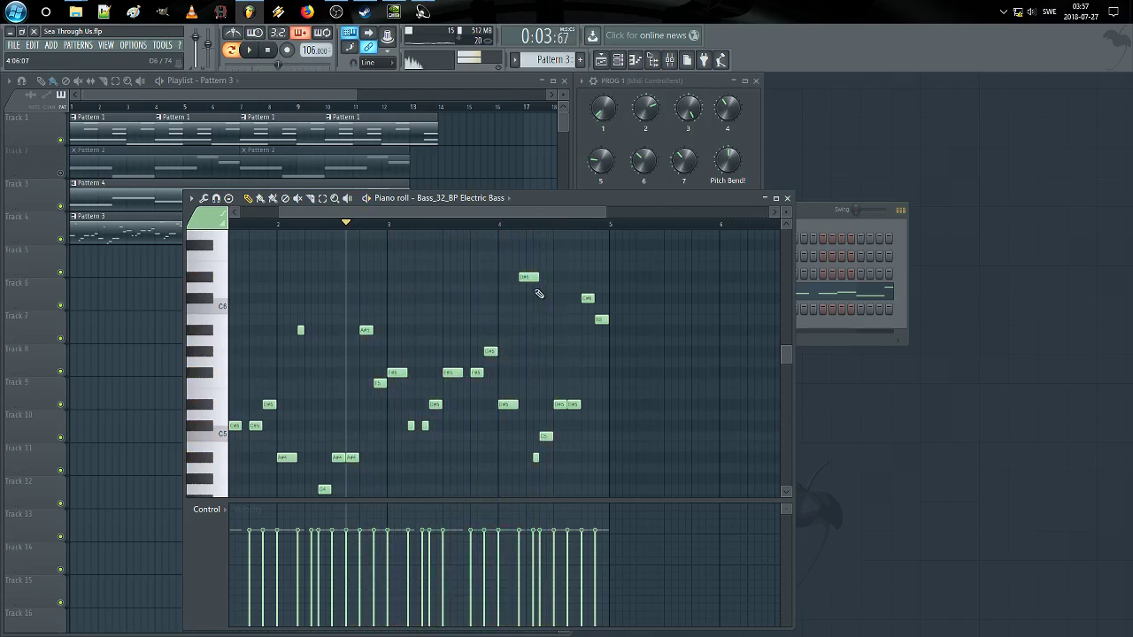
pyautogui.moveTo(537, 280); pyautogui.dragTo(528, 280)
pyautogui.scroll(2, 607, 213)
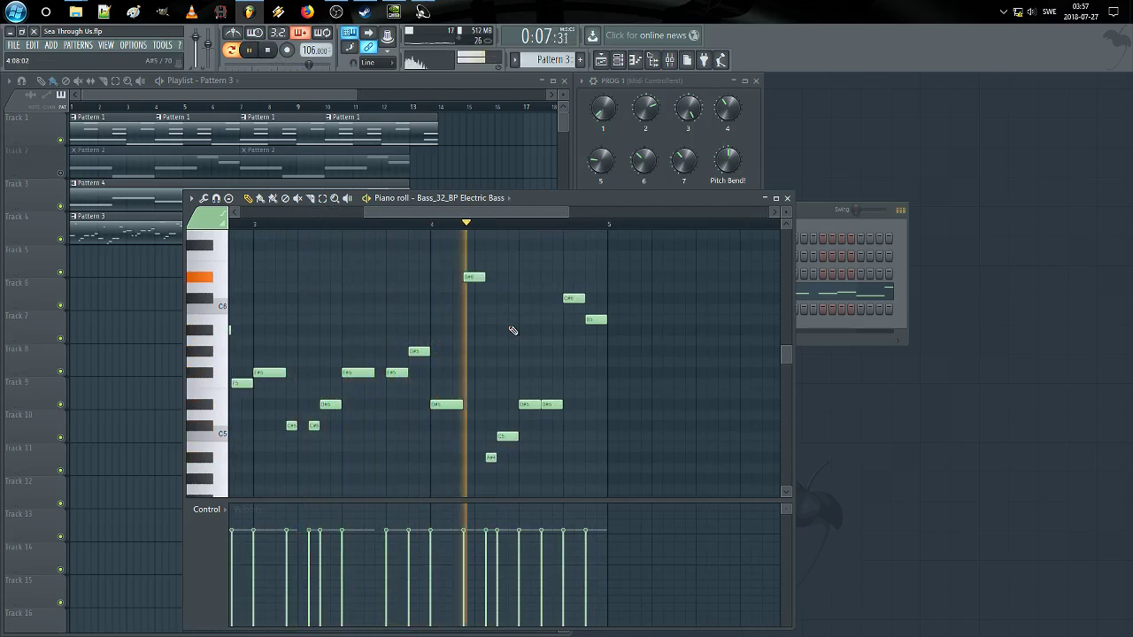
# Step: Audition pitches for the two notes after bar 4's D#6 and settle them on A#4 and C#5
pyautogui.press('space')
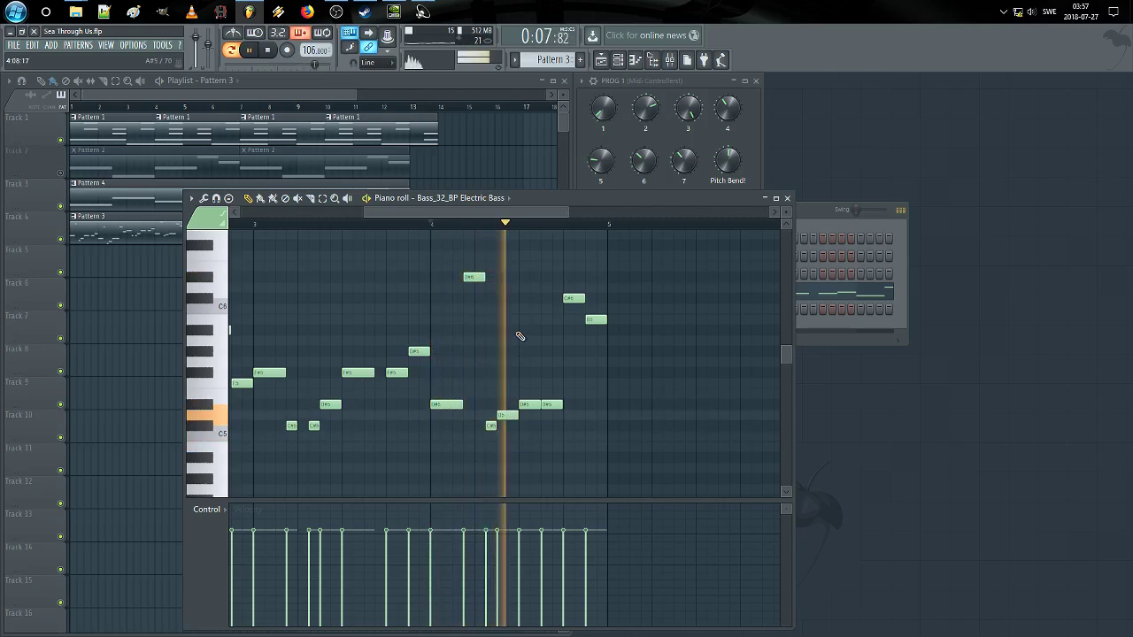
pyautogui.press('space')
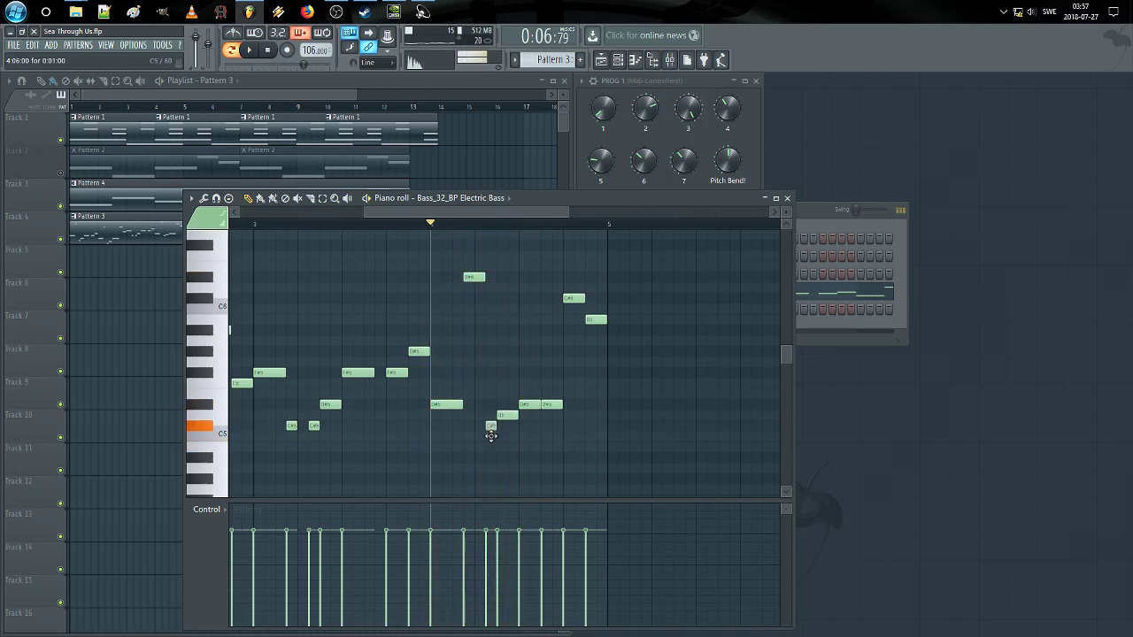
pyautogui.moveTo(505, 416); pyautogui.dragTo(507, 426)
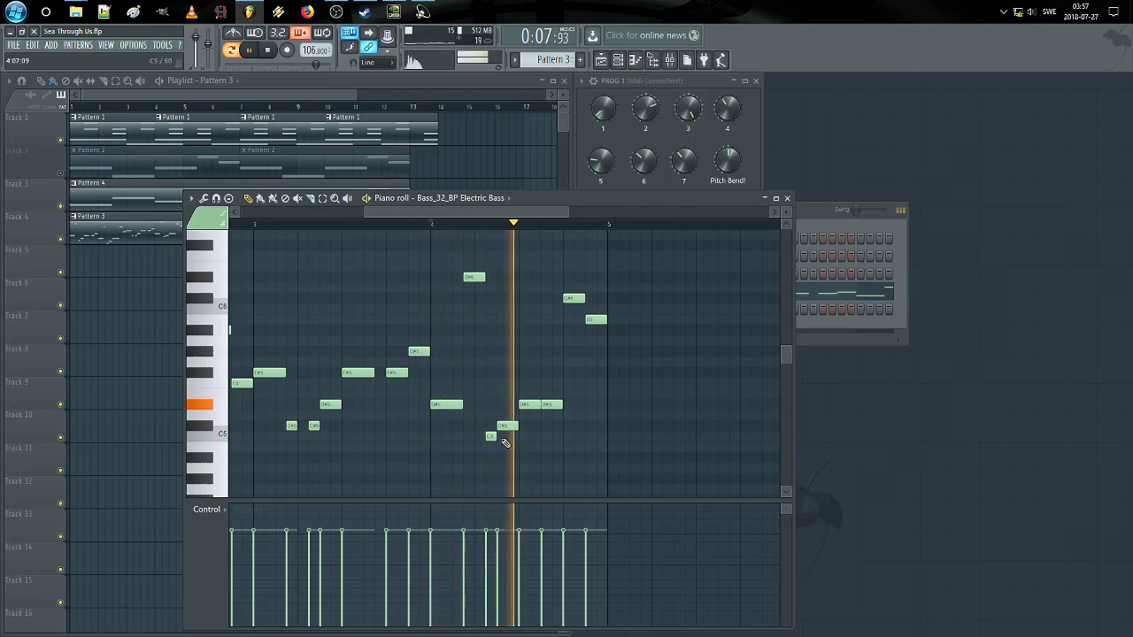
pyautogui.press('space')
pyautogui.click(491, 437)
pyautogui.click(491, 459)
pyautogui.press('space')
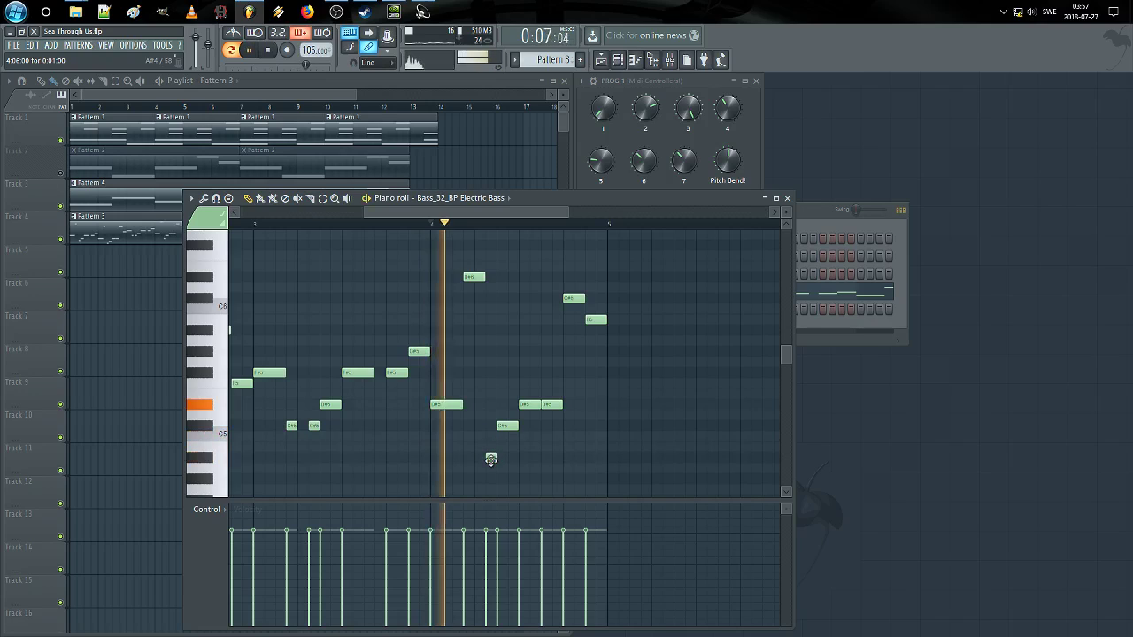
pyautogui.press('space')
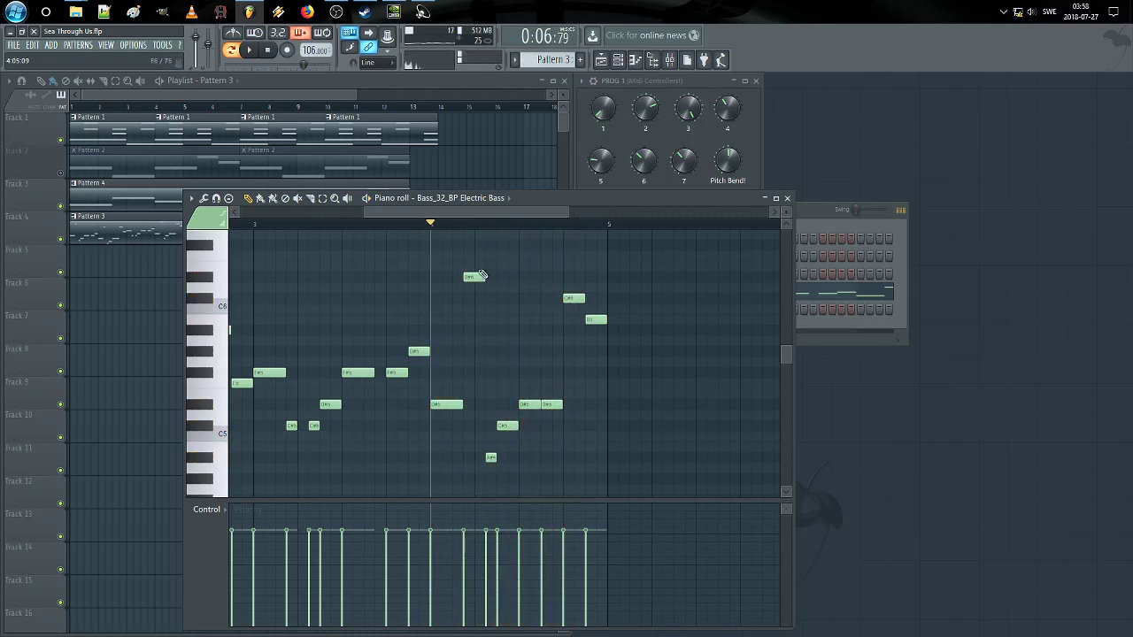
# Step: Replace bar 4's ending with four-step D#5 and C5 notes and delete the short A#4 before the C#5
pyautogui.press('space')
pyautogui.rightClick(591, 319)
pyautogui.rightClick(571, 299)
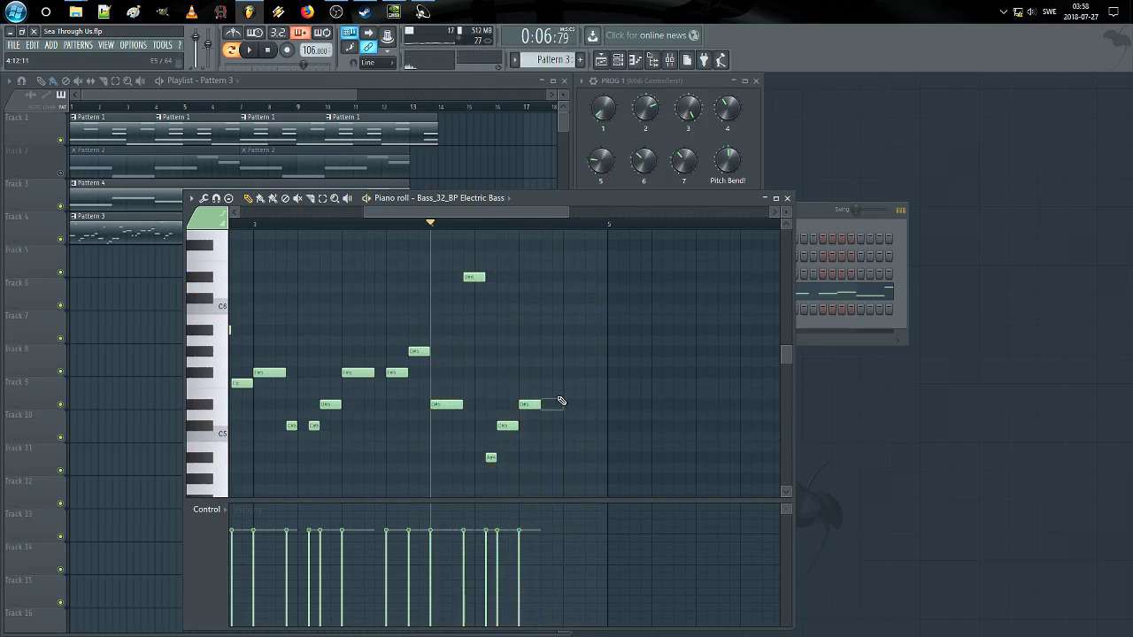
pyautogui.press('space')
pyautogui.moveTo(537, 406); pyautogui.dragTo(560, 408)
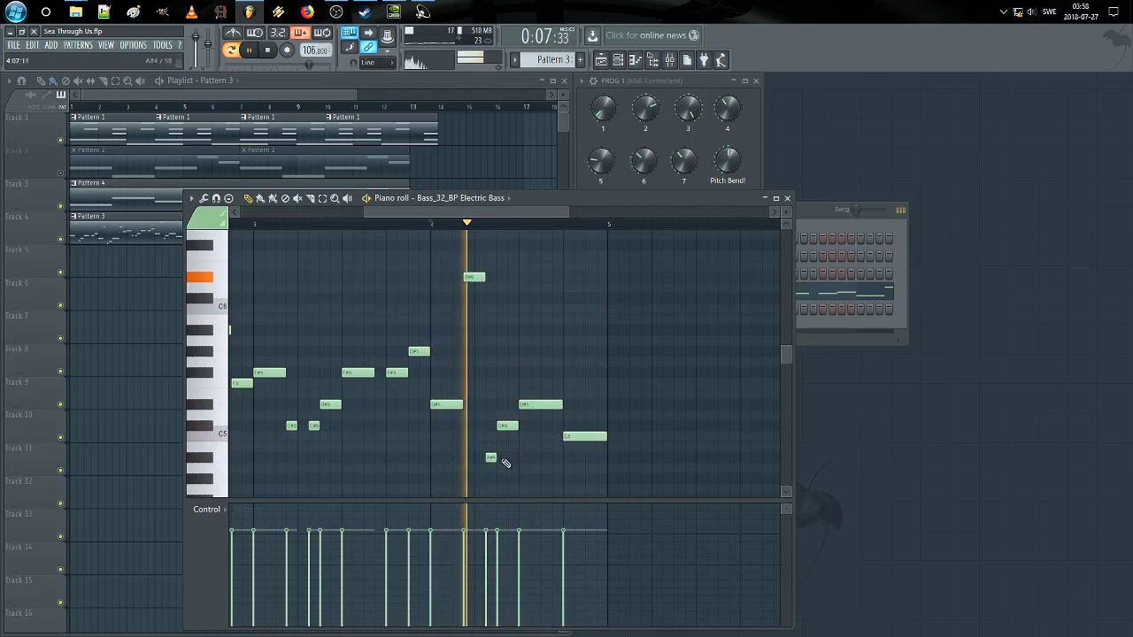
pyautogui.rightClick(492, 460)
pyautogui.press('space')
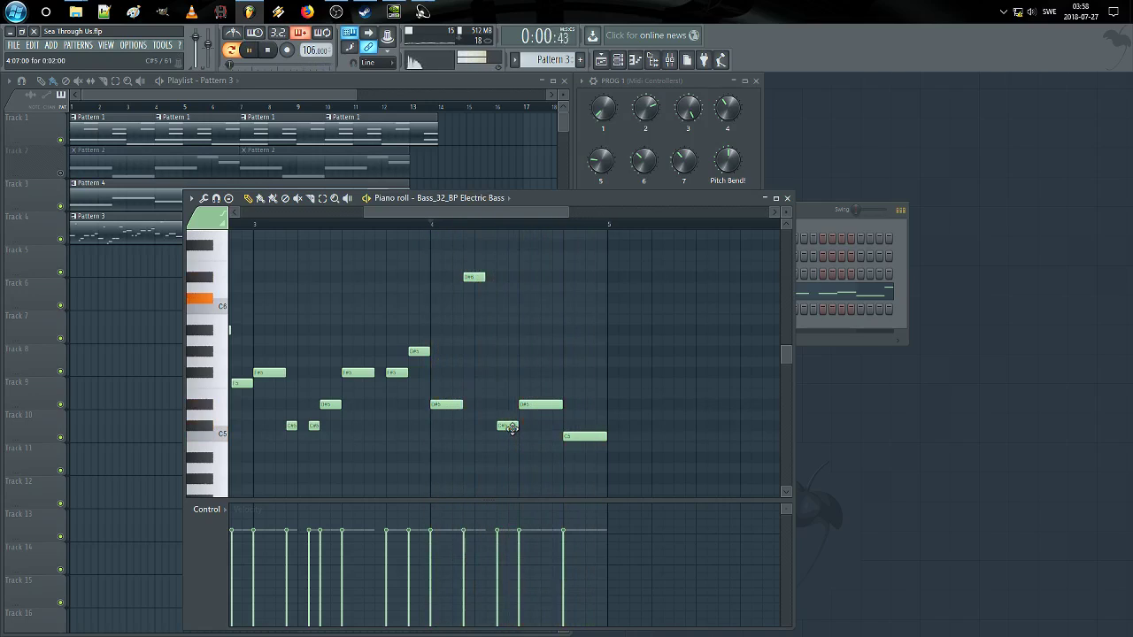
# Step: Try C5 and D5 in place of the C#5 at step 7 of bar 4, auditioning each
pyautogui.moveTo(506, 426); pyautogui.dragTo(507, 436)
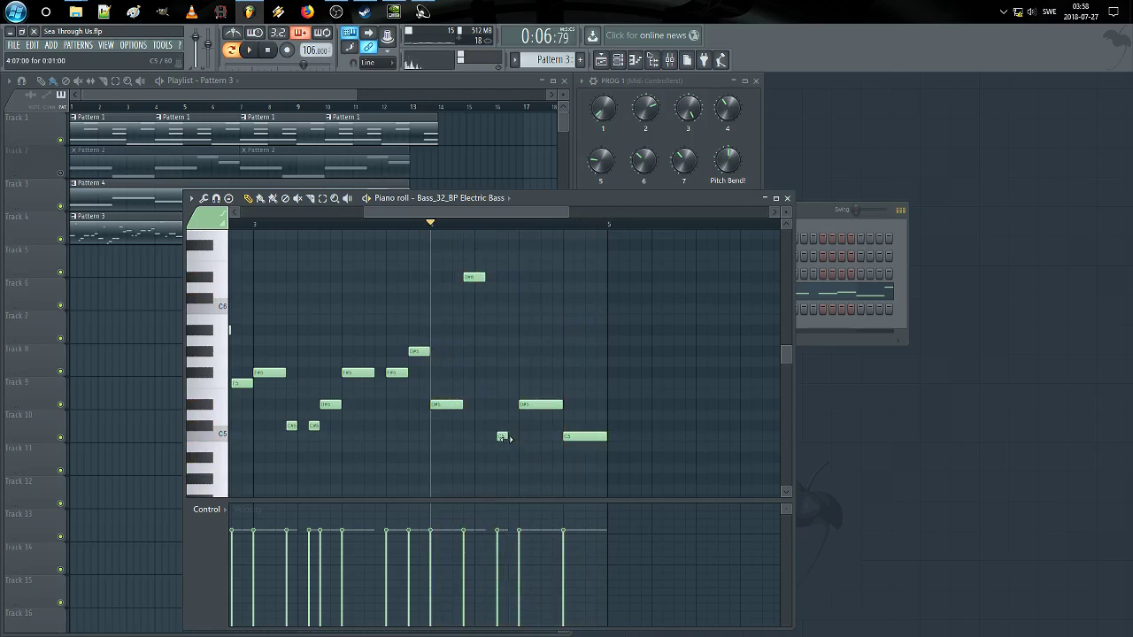
pyautogui.rightClick(502, 437)
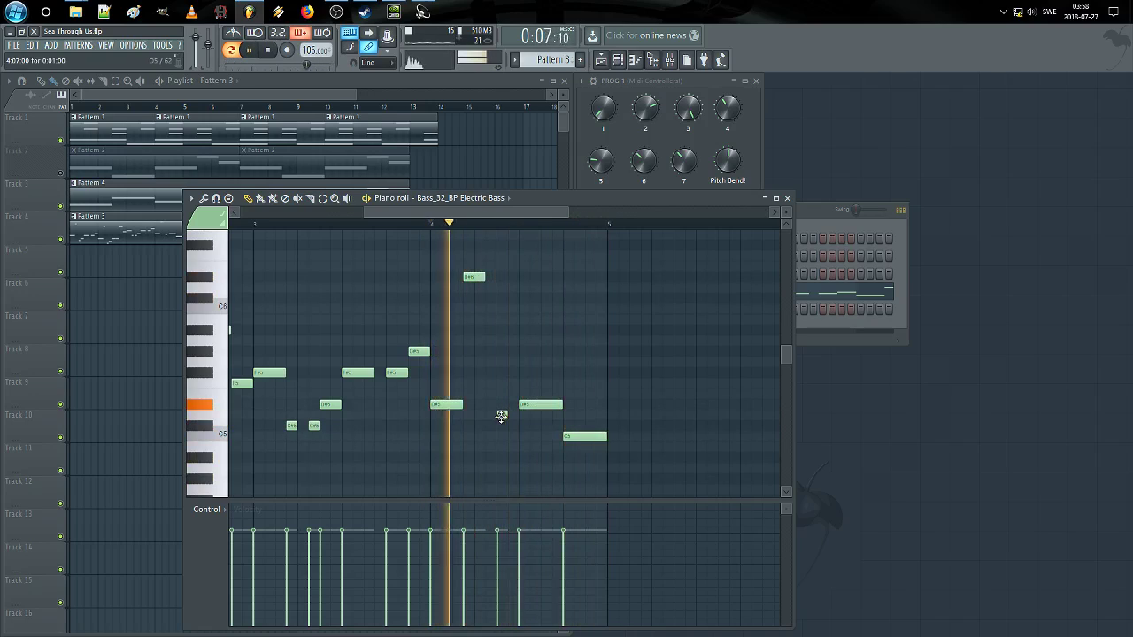
pyautogui.click(501, 415)
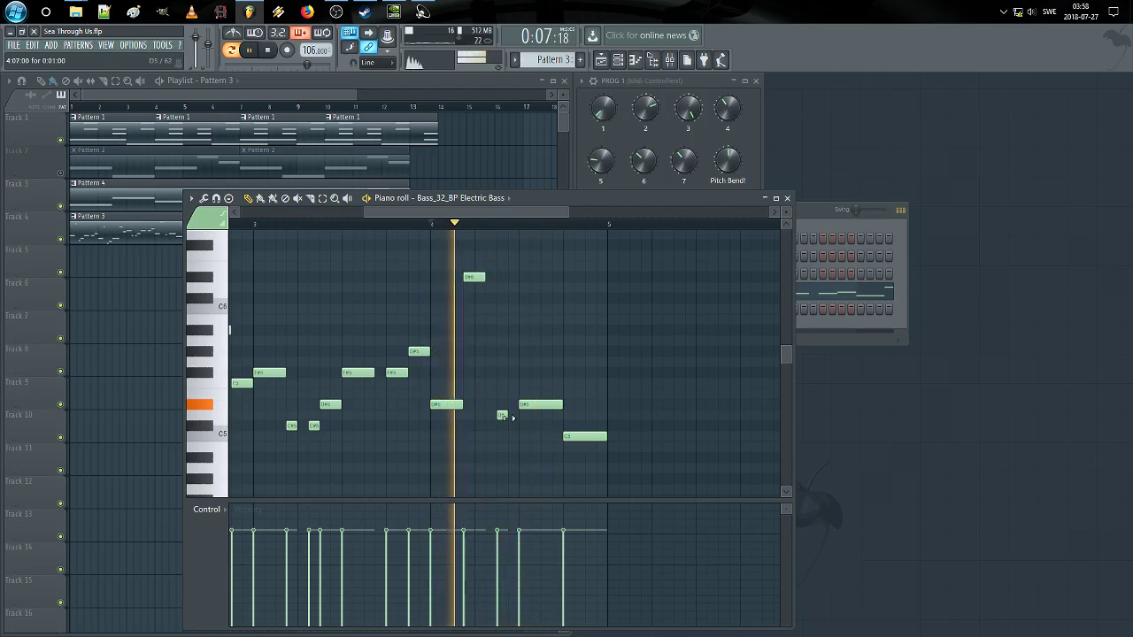
pyautogui.moveTo(510, 416); pyautogui.dragTo(521, 417)
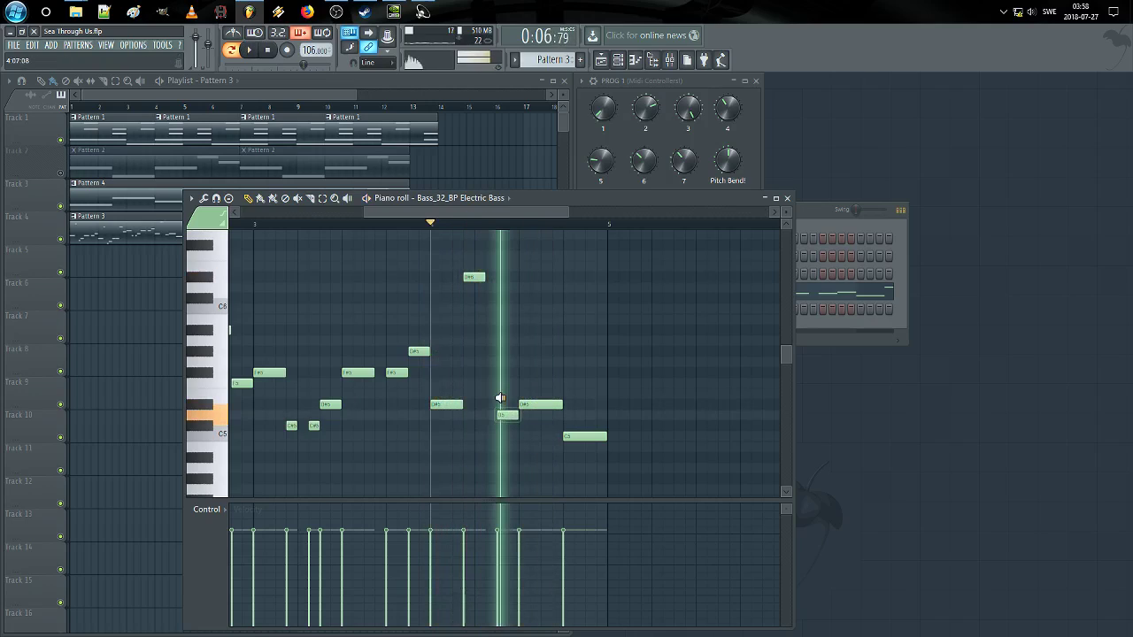
pyautogui.press('space')
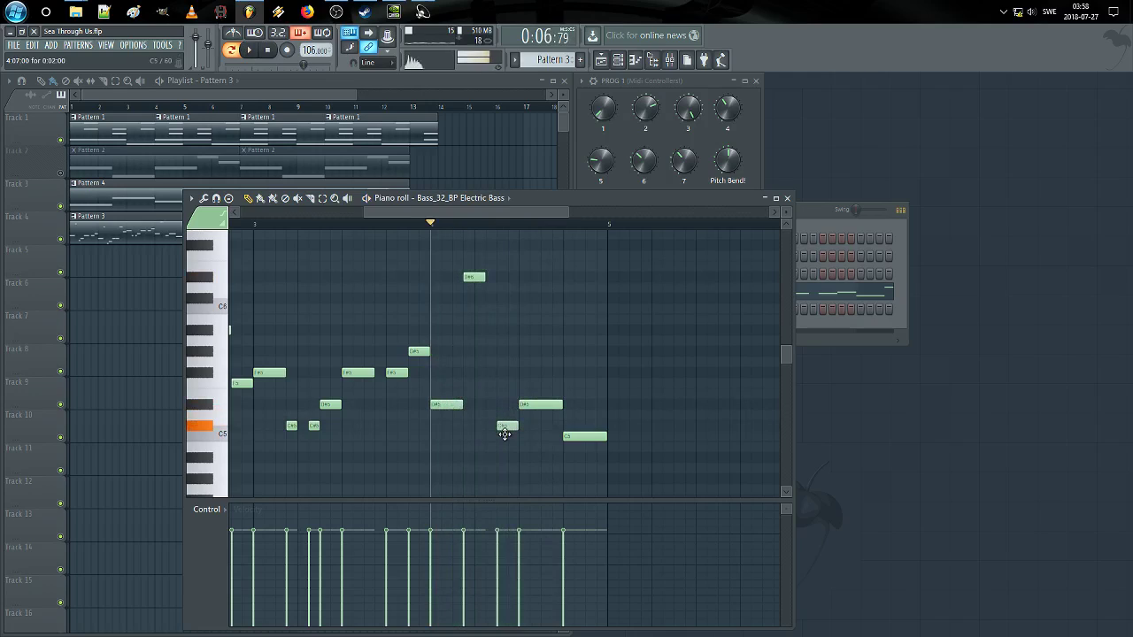
# Step: Replace bar 4's closing C5 with two-step A#4 and C5 notes and close the bass notes
pyautogui.press('space')
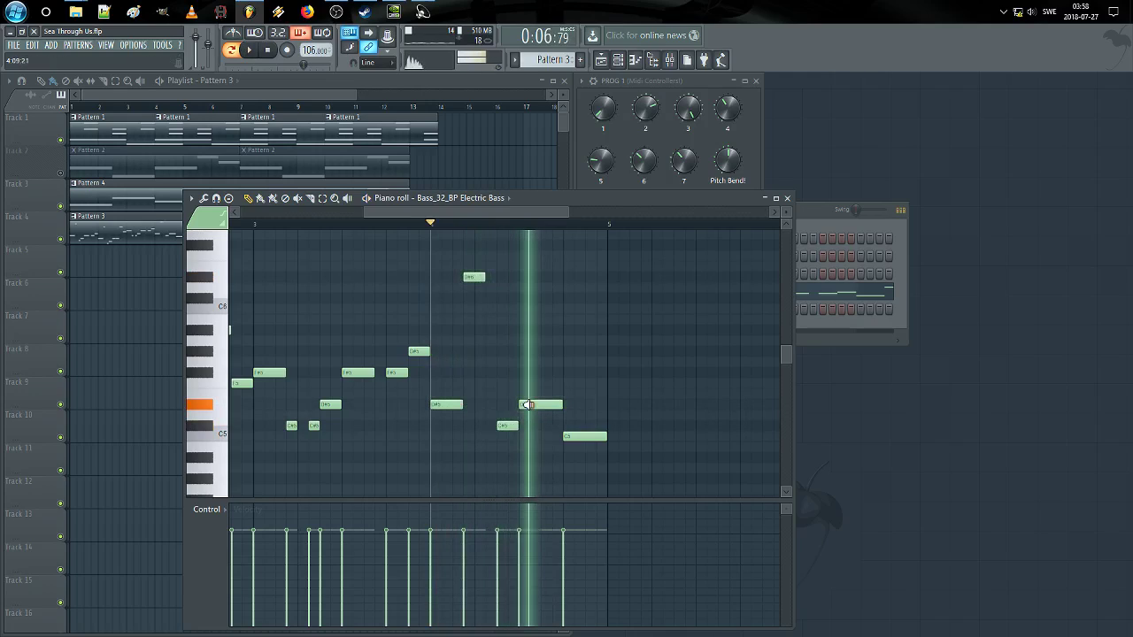
pyautogui.press('space')
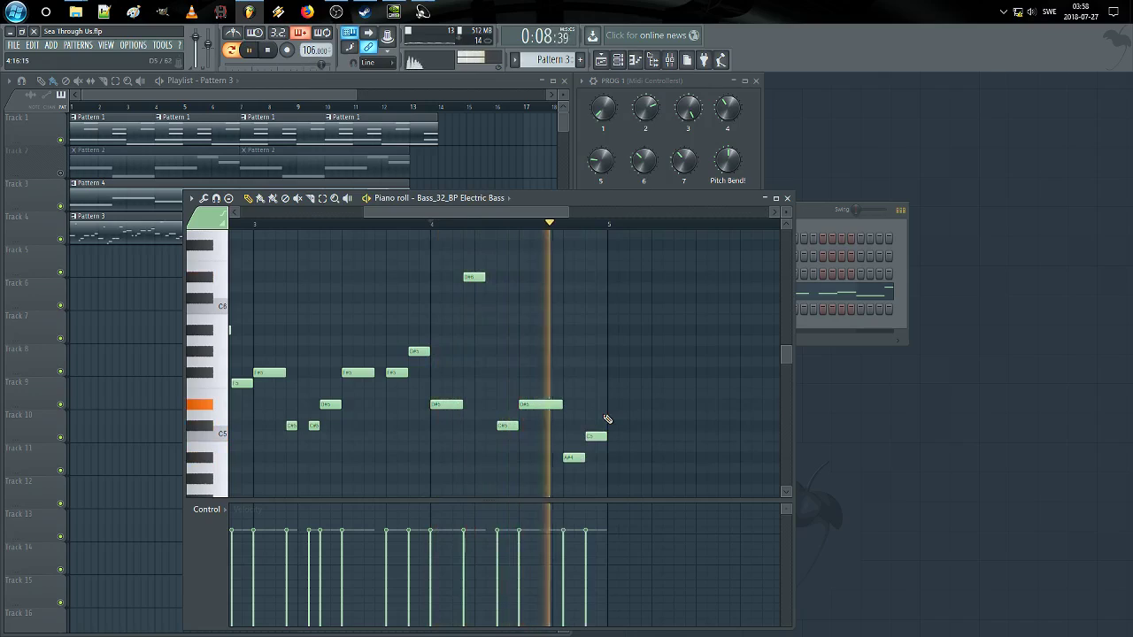
pyautogui.click(776, 199)
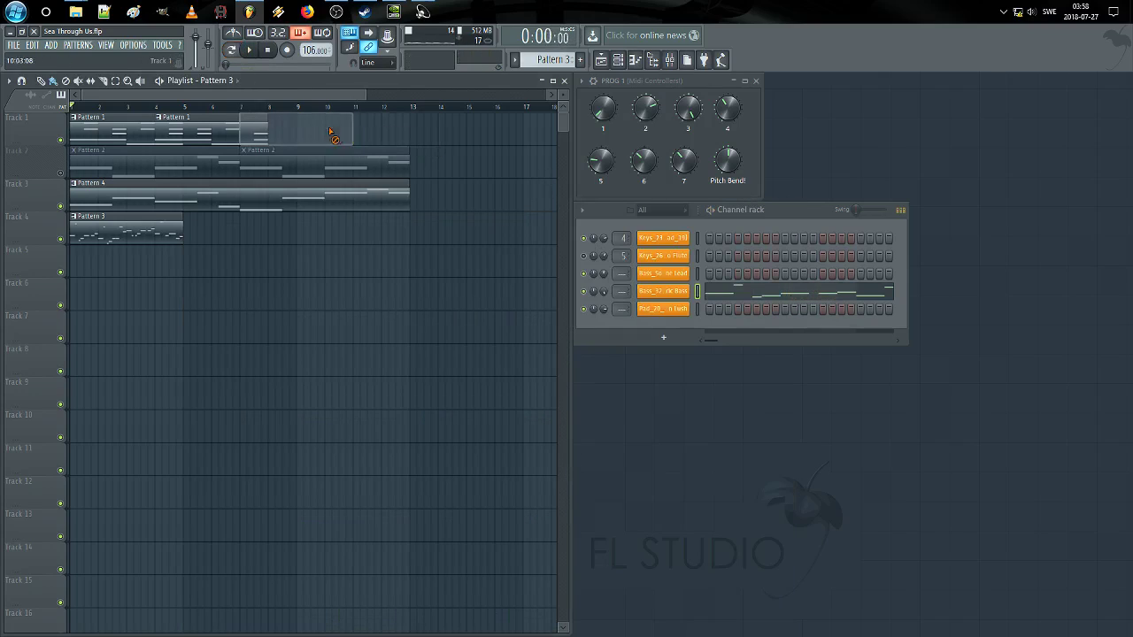
# Step: Re-space the Pattern 1 clips on Track 1 so that three sit back to back at bars 1, 5 and 9
pyautogui.click(190, 132)
pyautogui.moveTo(210, 132); pyautogui.dragTo(304, 132)
pyautogui.rightClick(203, 131)
pyautogui.click(180, 128)
pyautogui.click(186, 128)
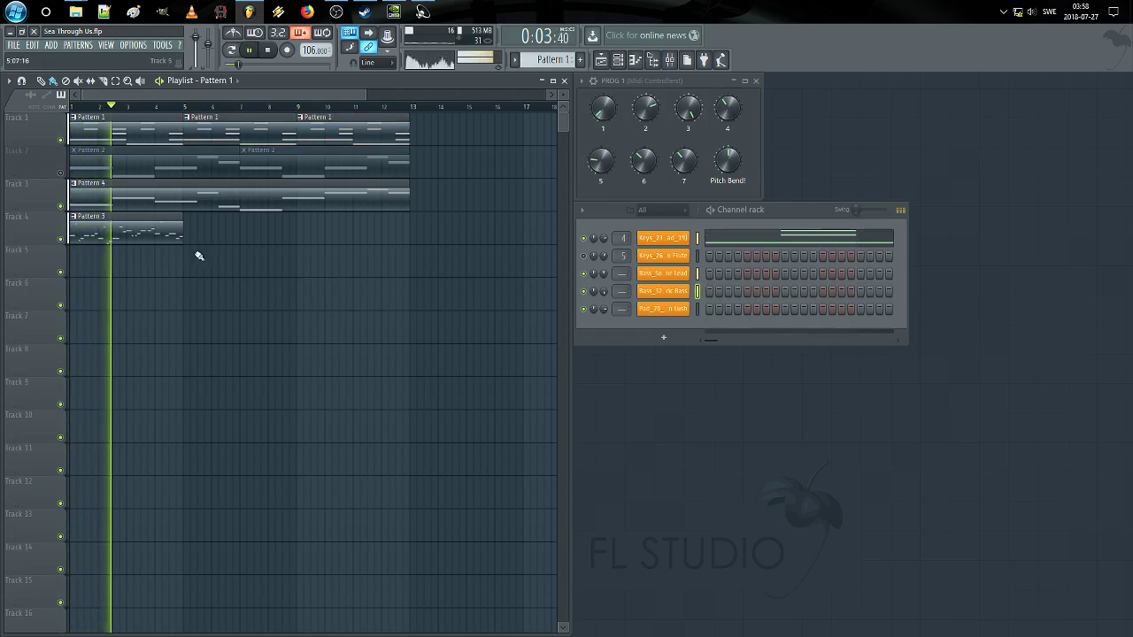
# Step: Place a second Pattern 3 clip at bar 5 on Track 4
pyautogui.click(172, 234)
pyautogui.click(188, 236)
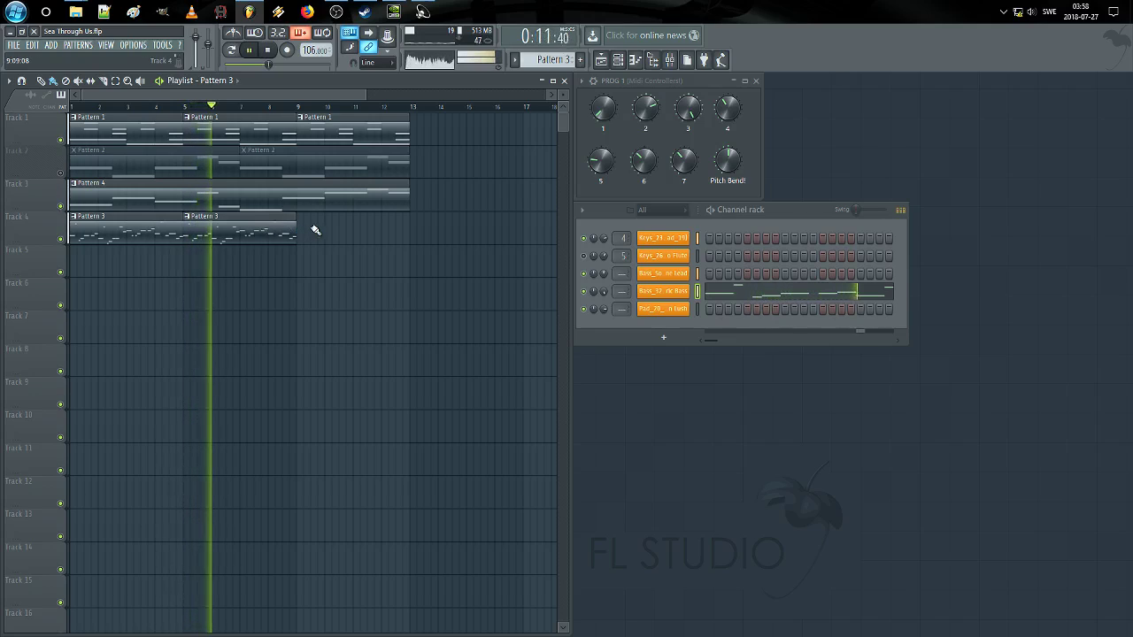
pyautogui.rightClick(342, 197)
pyautogui.rightClick(372, 165)
pyautogui.rightClick(393, 142)
pyautogui.hotkey('ctrl', 'z')
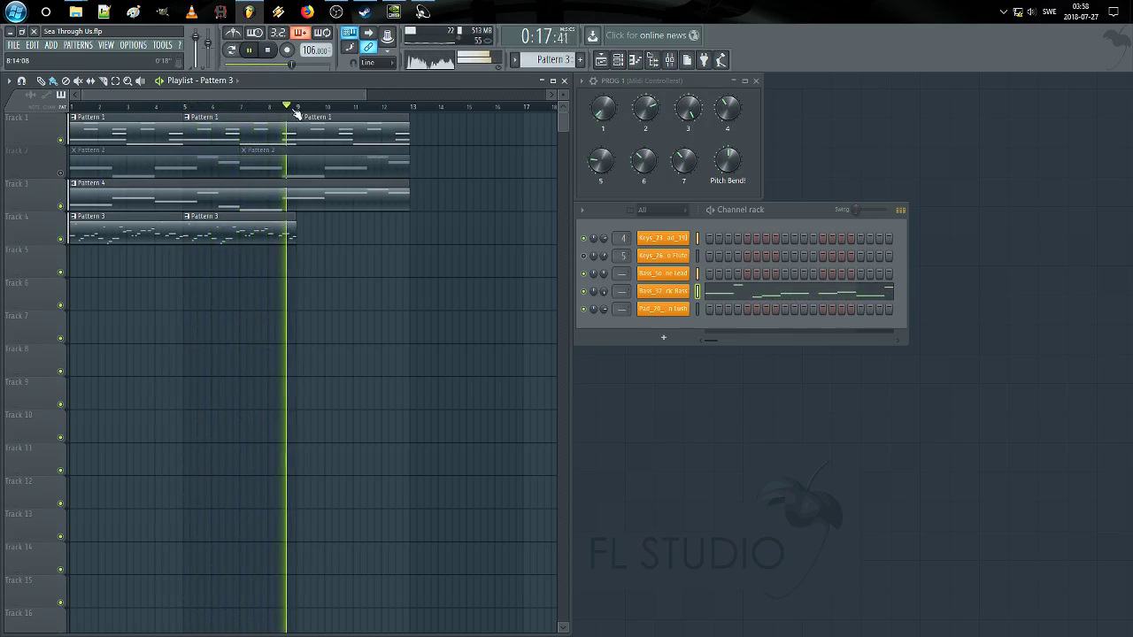
# Step: Set the playlist's loop selection to bars 1 through 8 and open Pattern 4's Bass_Soft Drone Lead notes in the piano roll
pyautogui.keyDown('ctrl'); pyautogui.moveTo(297, 107); pyautogui.dragTo(71, 107); pyautogui.keyUp('ctrl')
pyautogui.press('space')
pyautogui.doubleClick(157, 198)
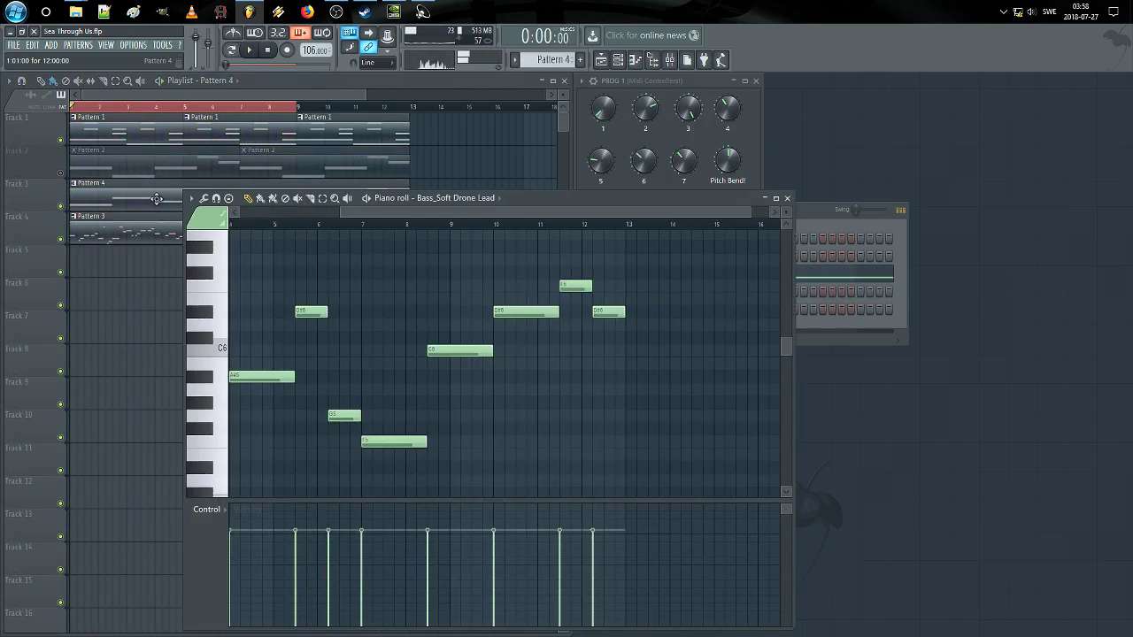
pyautogui.moveTo(342, 212); pyautogui.dragTo(232, 212)
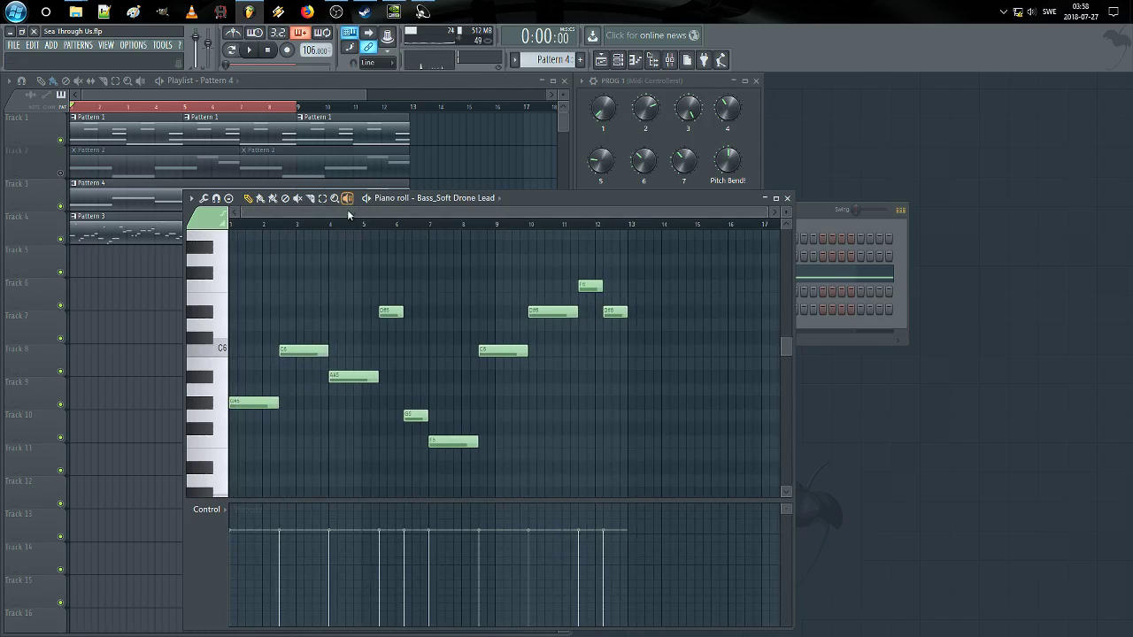
pyautogui.hotkey('ctrl', 'a')
pyautogui.hotkey('ctrl', 'd')
pyautogui.press('pageup')
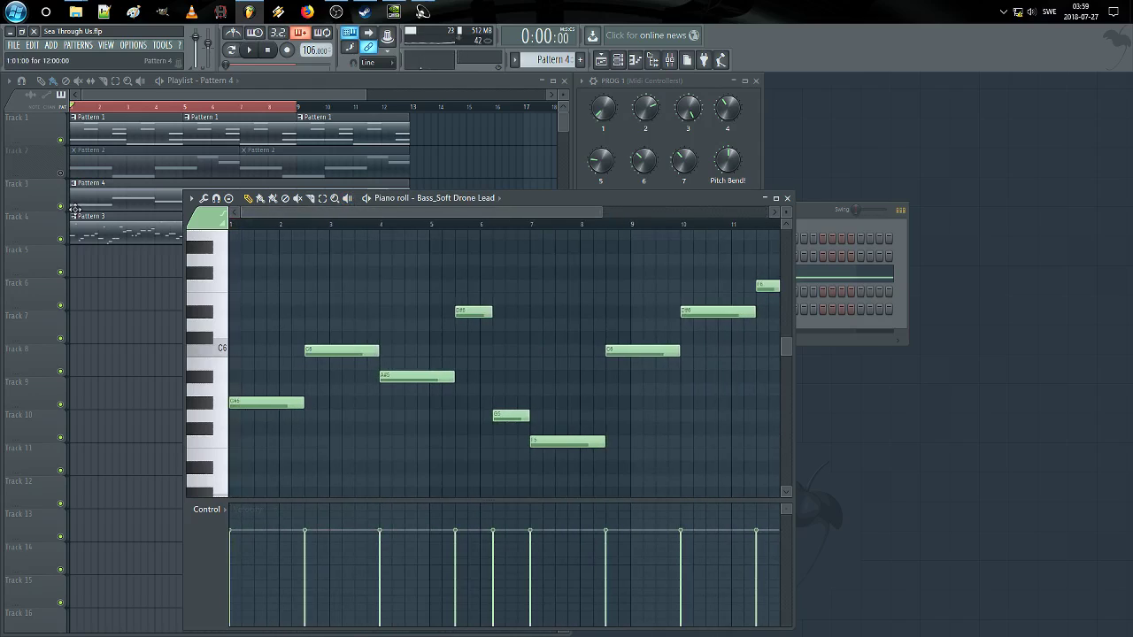
# Step: Retime the opening G#5, C6 and A#5 notes to one bar each in bars 1 to 3, and repeat the A#5 in bar 4
pyautogui.press('space')
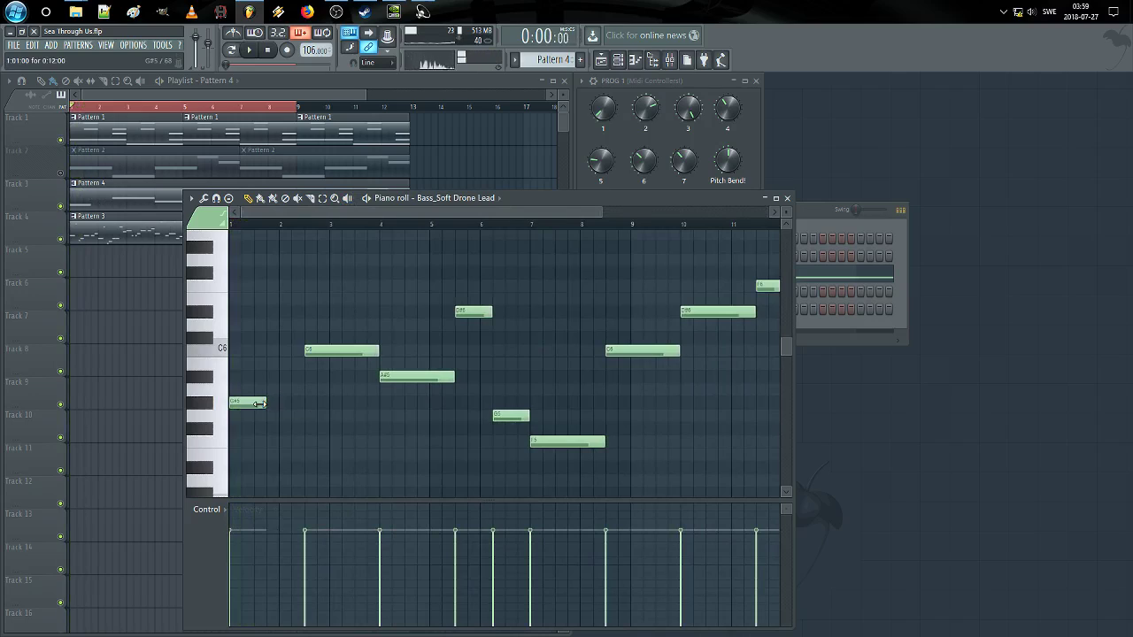
pyautogui.press('space')
pyautogui.moveTo(283, 406); pyautogui.dragTo(278, 407)
pyautogui.moveTo(328, 352)
pyautogui.mouseDown()
pyautogui.moveTo(304, 350)
pyautogui.moveTo(328, 352)
pyautogui.mouseUp()
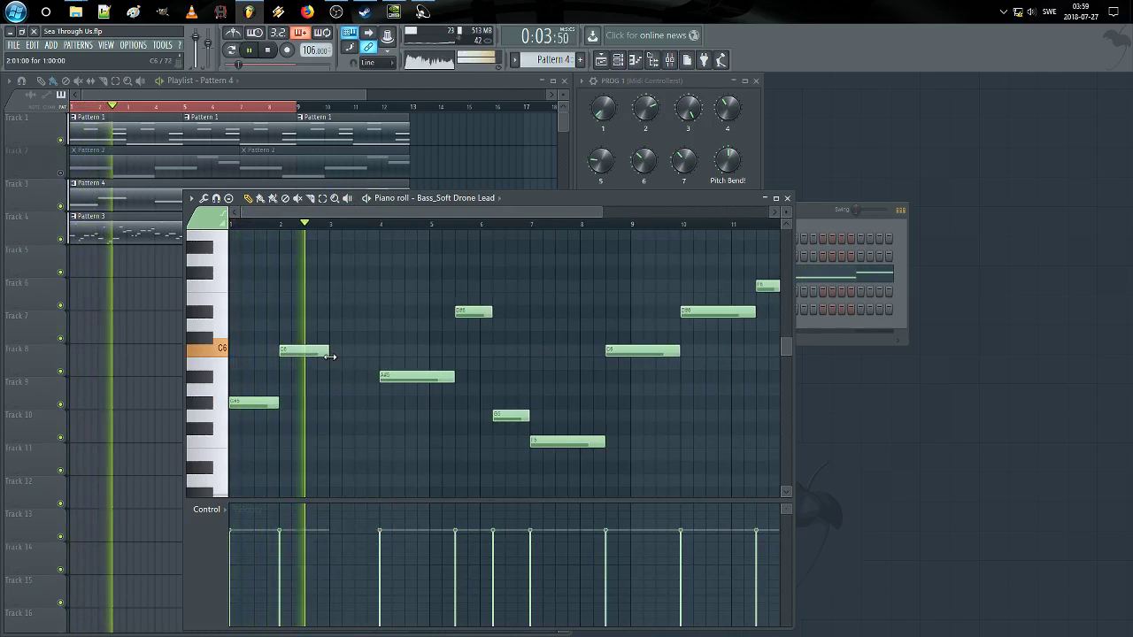
pyautogui.moveTo(405, 378); pyautogui.dragTo(376, 378)
pyautogui.click(396, 378)
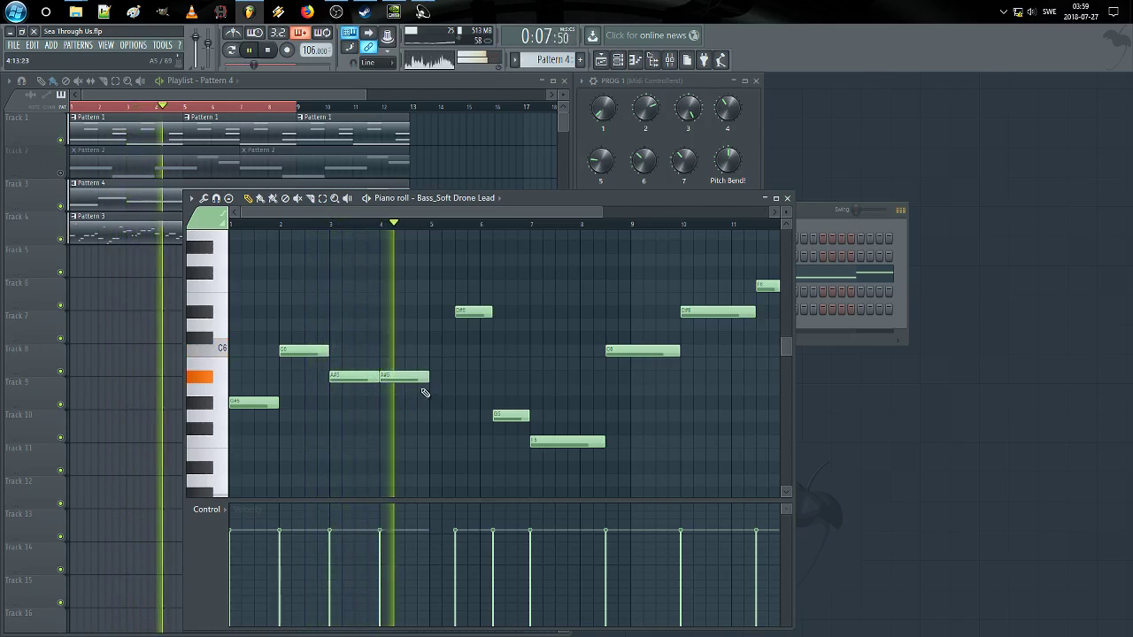
# Step: Move the D#6 note to the start of bar 5 and the G5 note to bar 6, each one bar long
pyautogui.moveTo(466, 314)
pyautogui.mouseDown()
pyautogui.moveTo(442, 315)
pyautogui.moveTo(478, 311)
pyautogui.mouseUp()
pyautogui.press('space')
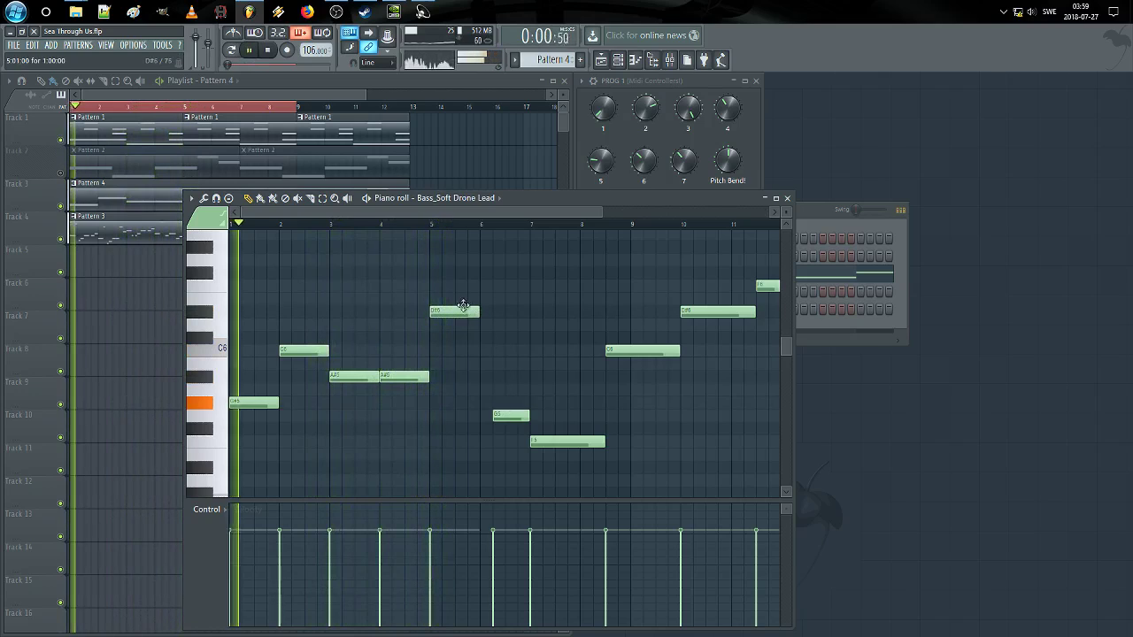
pyautogui.click(437, 227)
pyautogui.press('space')
pyautogui.moveTo(525, 416)
pyautogui.mouseDown()
pyautogui.moveTo(512, 415)
pyautogui.moveTo(523, 415)
pyautogui.mouseUp()
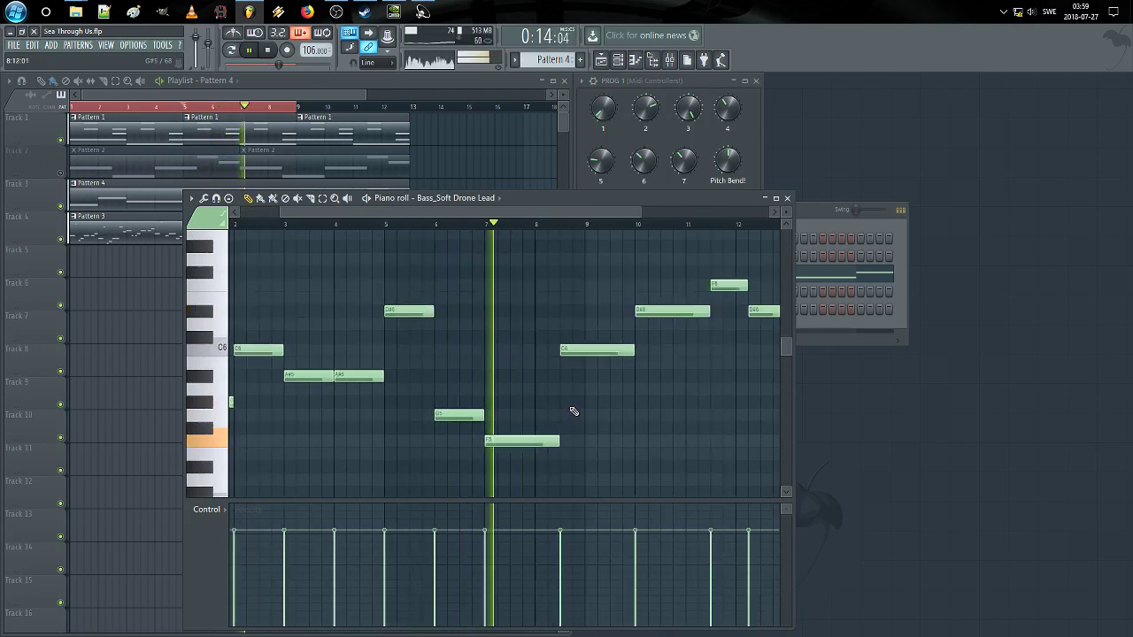
# Step: Shorten the bar 7 F5 to one bar, replace the following C6, and fill bar 8 with half-bar F5 and G5 notes
pyautogui.moveTo(541, 441); pyautogui.dragTo(524, 442)
pyautogui.click(526, 441)
pyautogui.rightClick(590, 349)
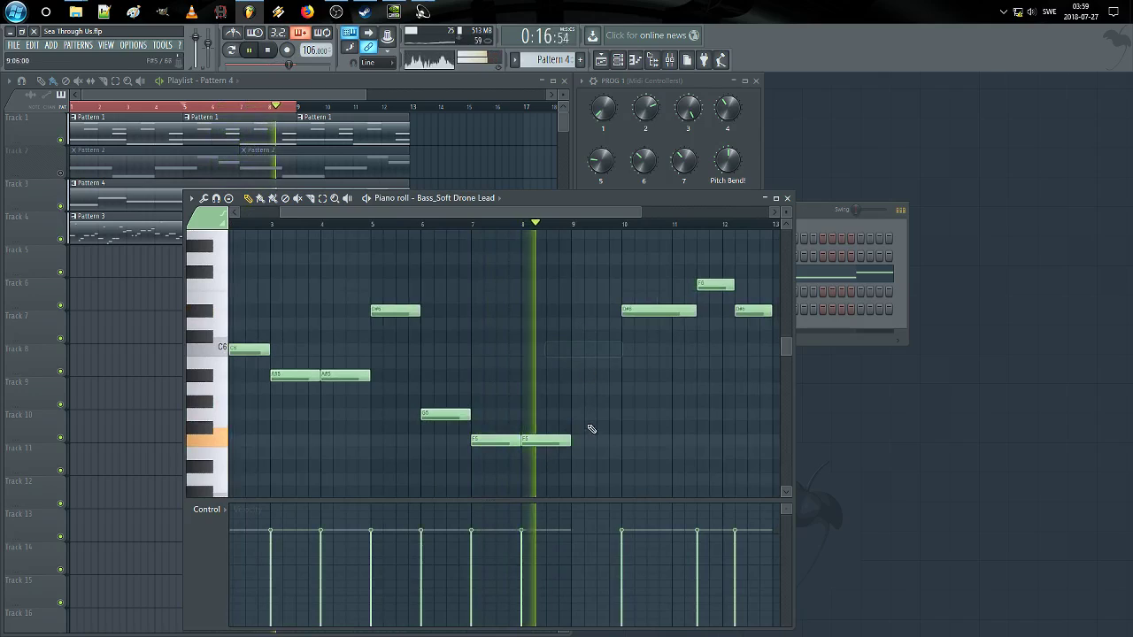
pyautogui.press('space')
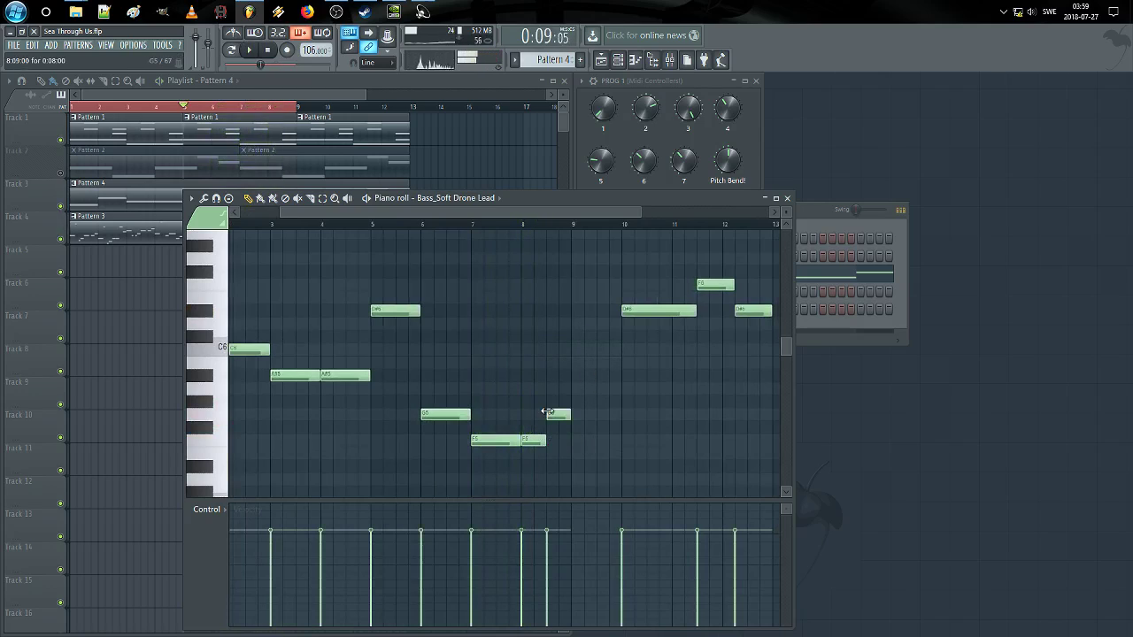
# Step: Delete the remaining D#6 and F6 notes after bar 9 in the drone lead part
pyautogui.moveTo(576, 398); pyautogui.dragTo(675, 378)
pyautogui.moveTo(752, 336); pyautogui.dragTo(641, 347)
pyautogui.rightClick(701, 321)
pyautogui.rightClick(664, 295)
pyautogui.rightClick(620, 321)
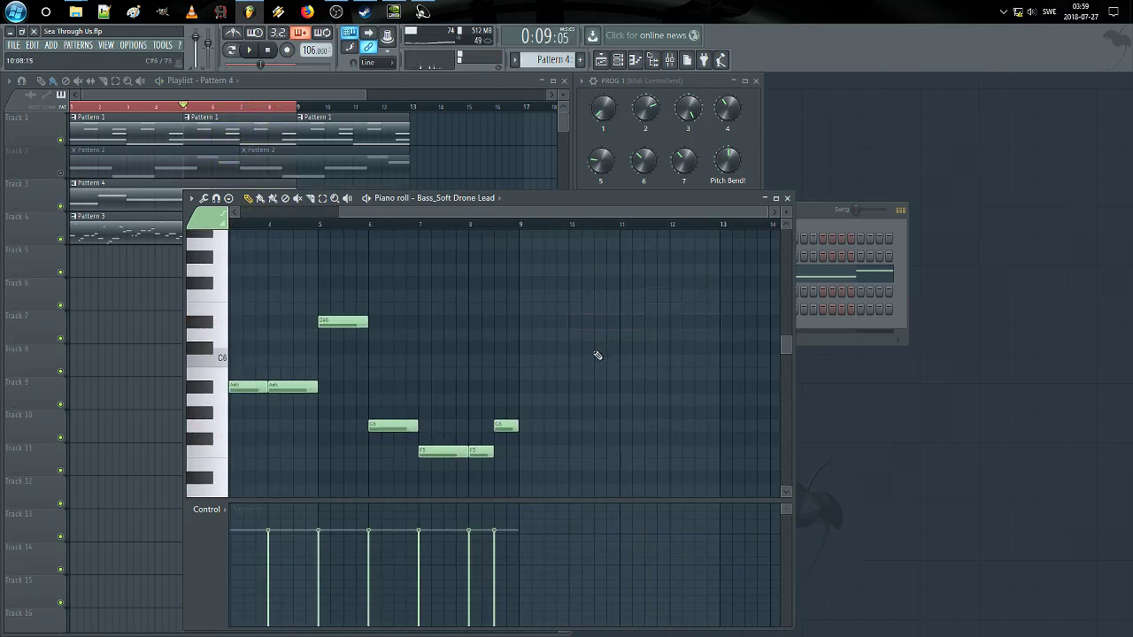
# Step: Remove the Pattern 1 clip starting at bar 9 and the Pattern 2 clip starting at bar 7 from the playlist
pyautogui.press('space')
pyautogui.rightClick(478, 157)
pyautogui.rightClick(326, 134)
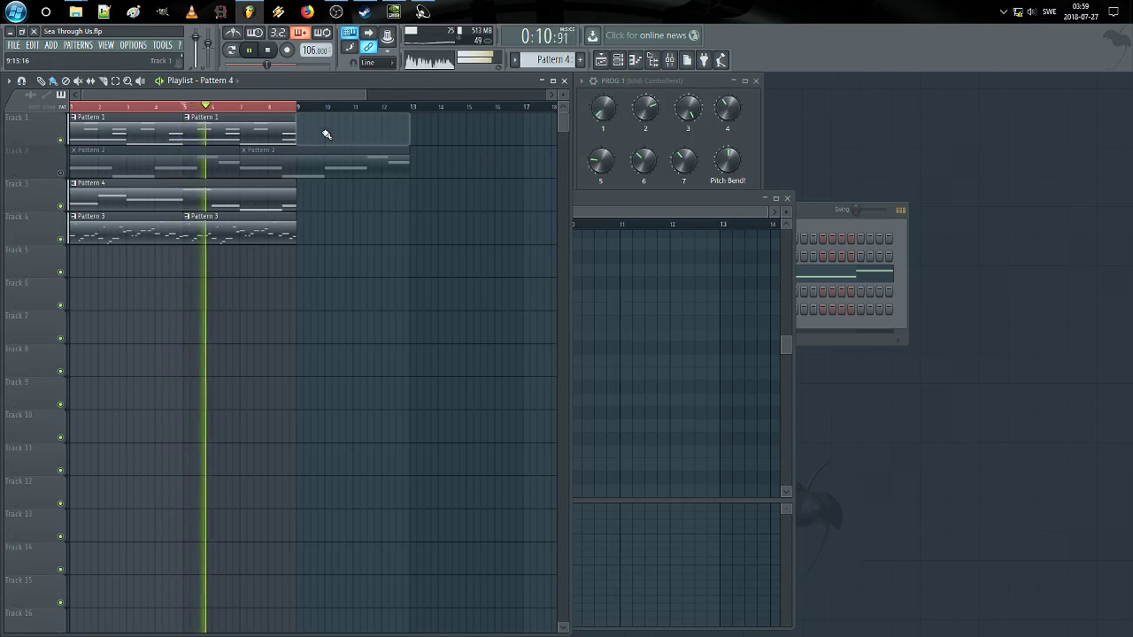
pyautogui.rightClick(319, 167)
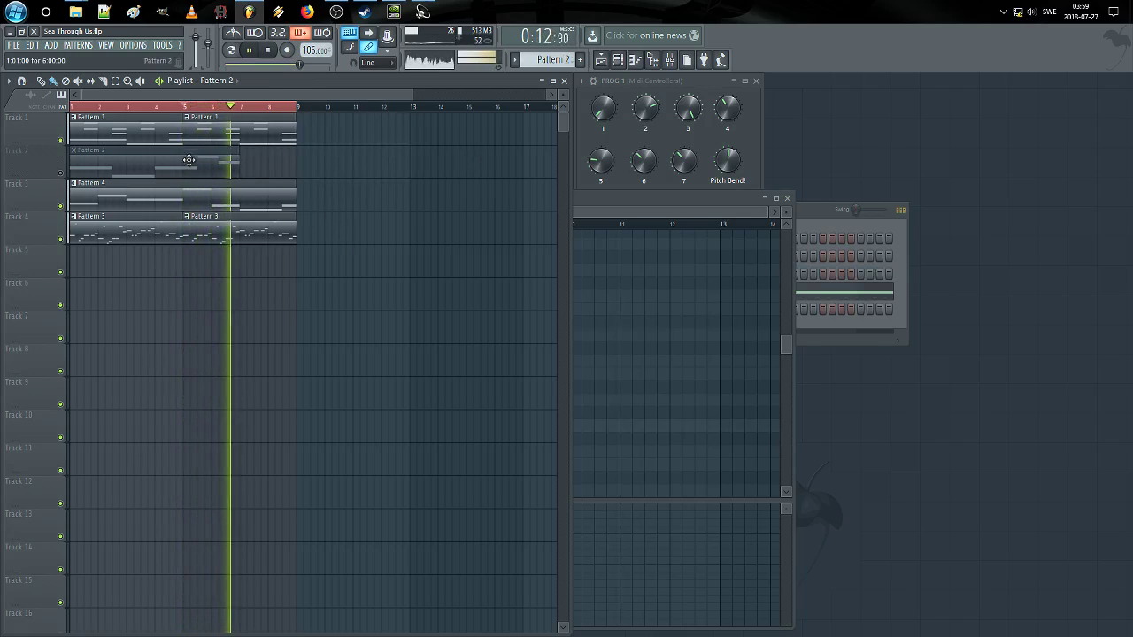
# Step: Mute Track 3, unmute Track 2 for playback, and delete Pattern 2 from the project
pyautogui.press('space')
pyautogui.click(60, 206)
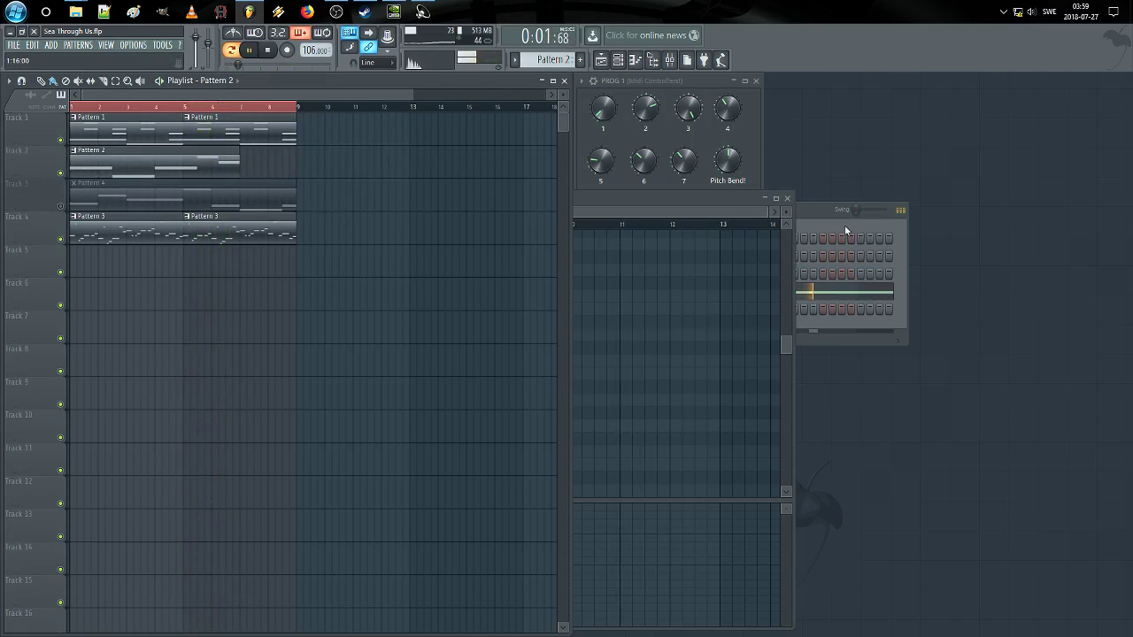
pyautogui.click(521, 68)
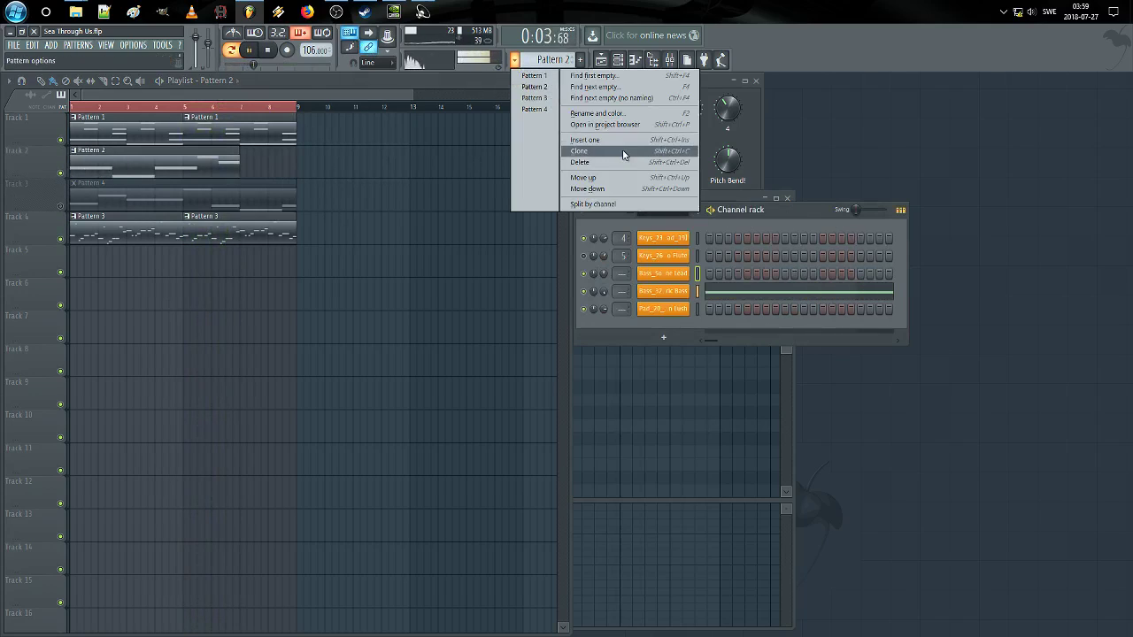
pyautogui.click(584, 152)
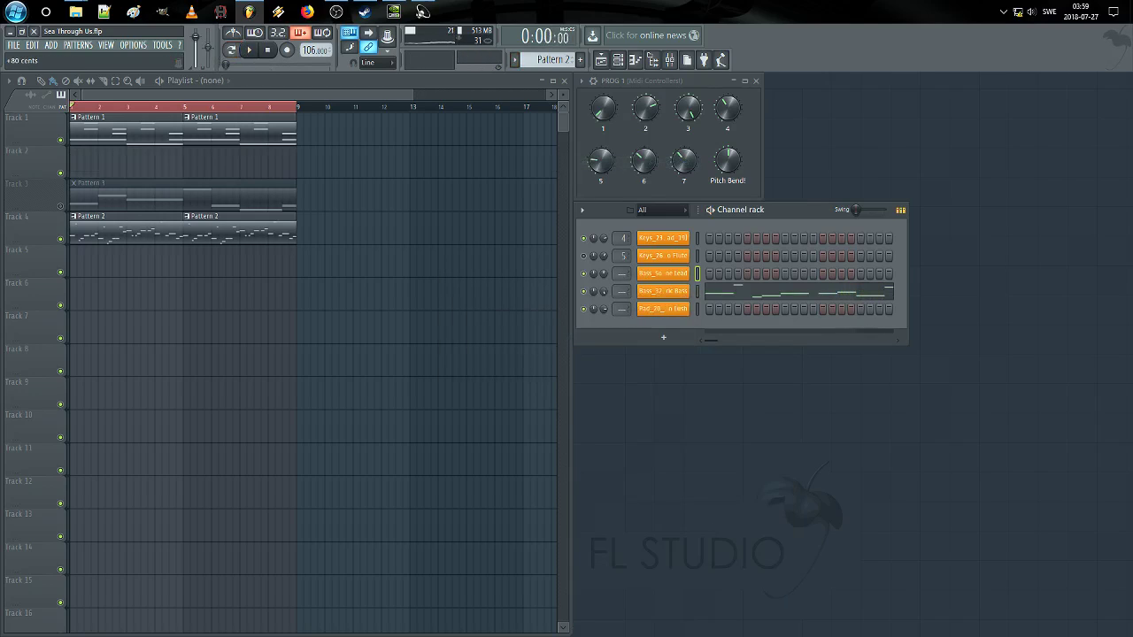
# Step: Open the Bass_32_BP Electric Bass instrument and review its Operator 1, Filter 1 and main settings
pyautogui.click(671, 312)
pyautogui.click(663, 291)
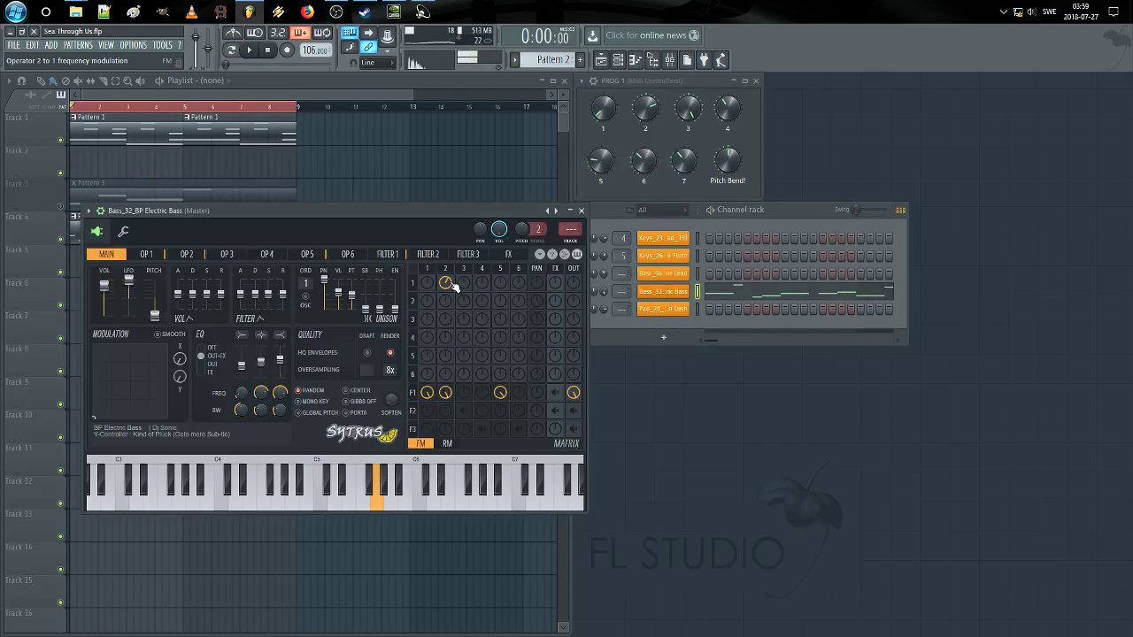
pyautogui.click(147, 254)
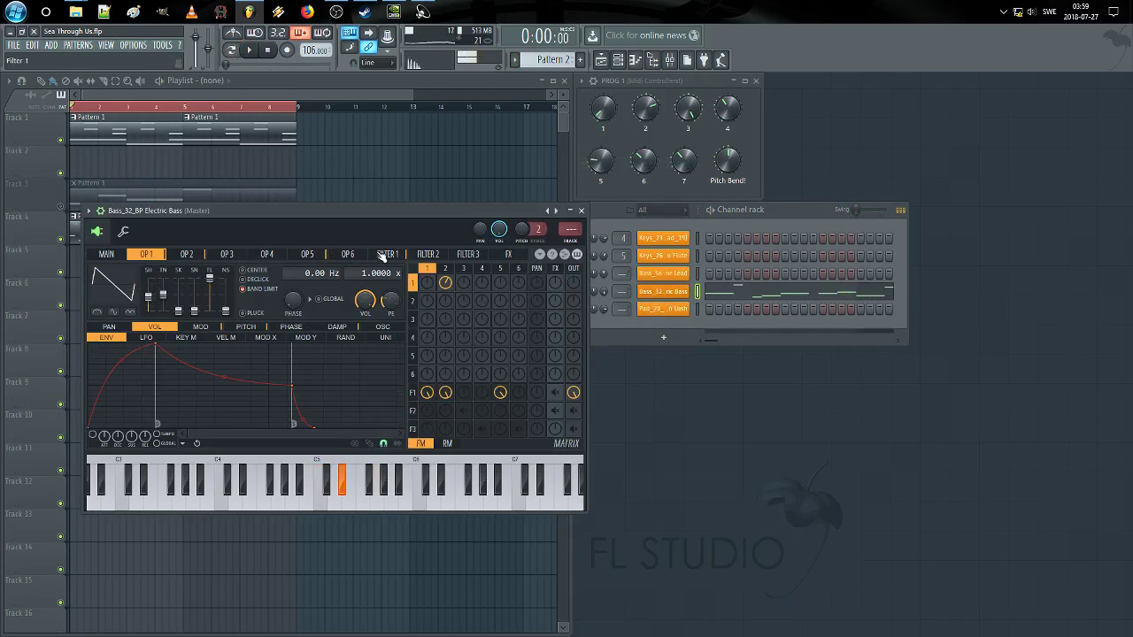
pyautogui.click(386, 254)
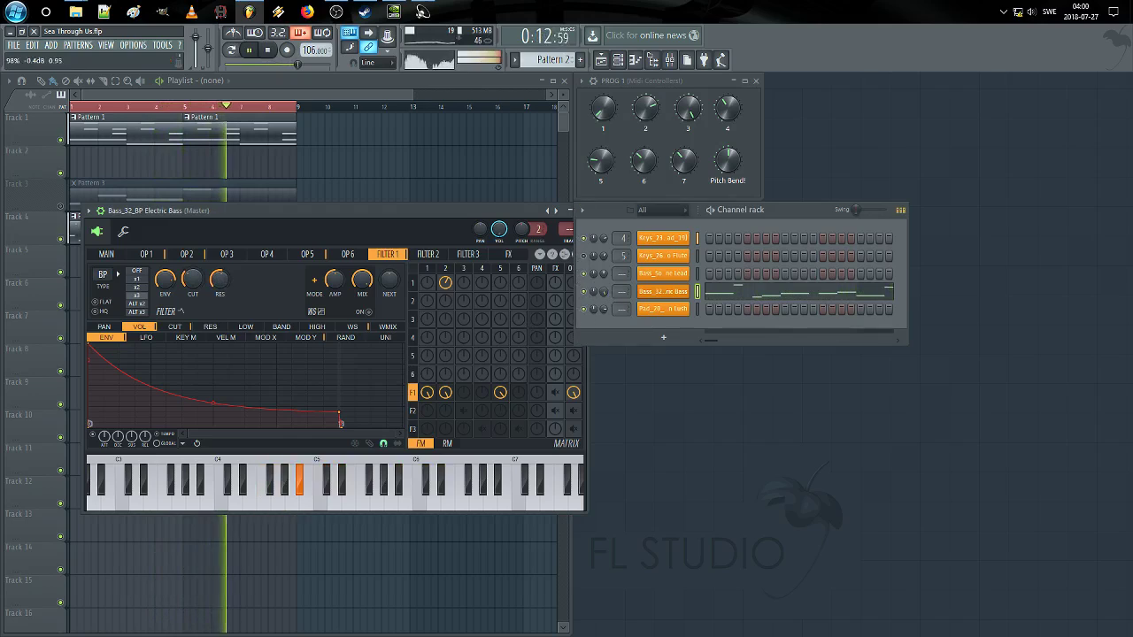
pyautogui.click(107, 254)
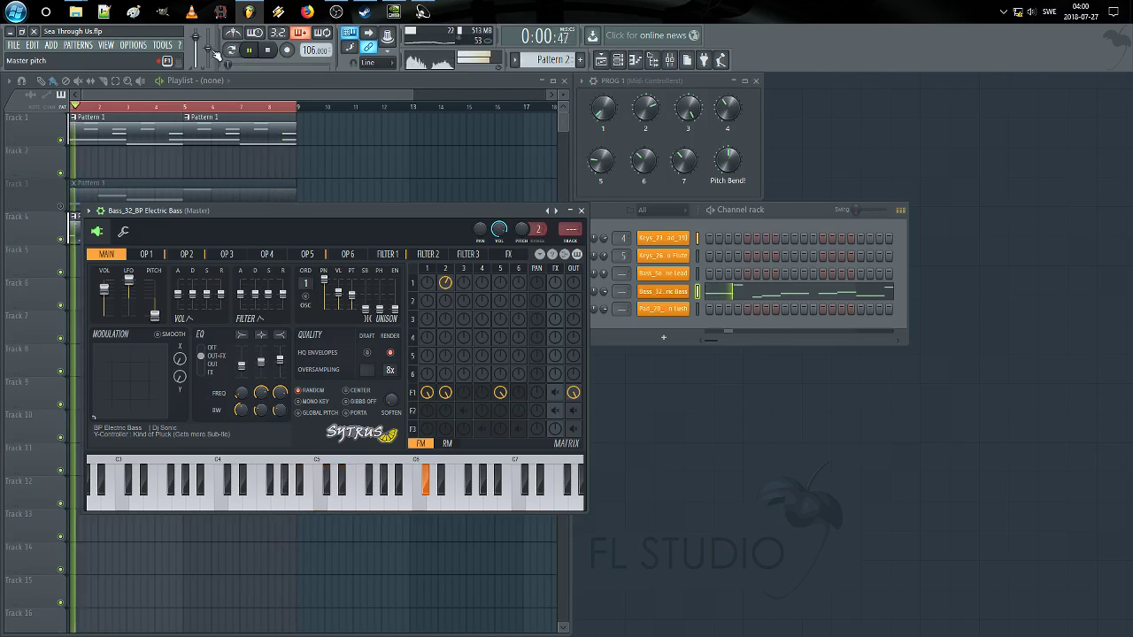
# Step: Play back the first eight bars of the arrangement in the playlist
pyautogui.click(281, 95)
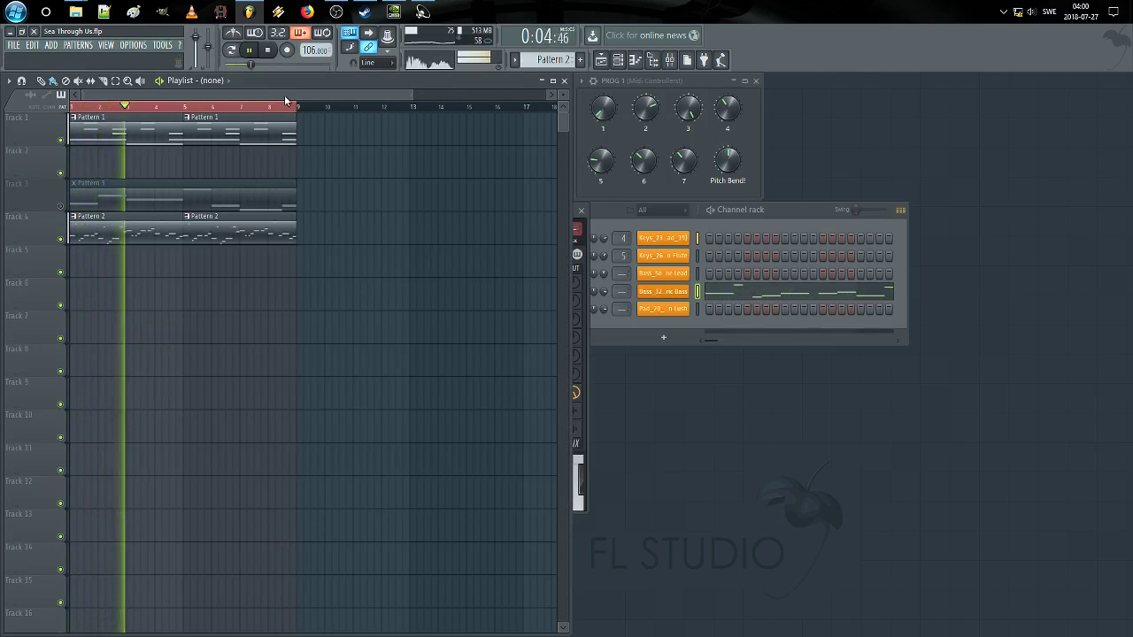
pyautogui.press('space')
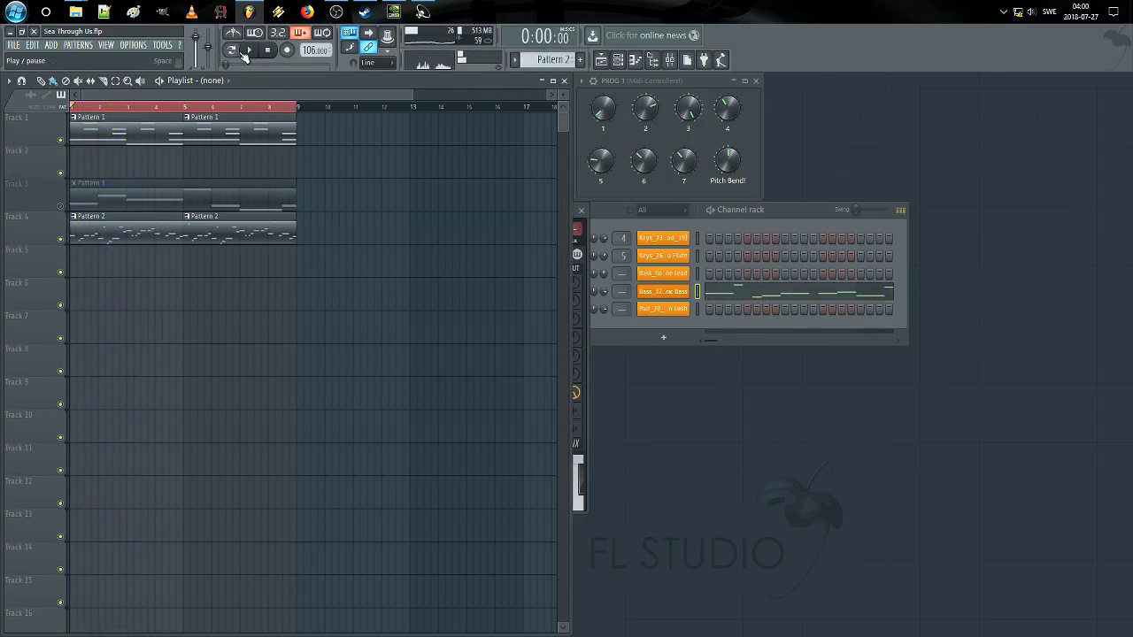
pyautogui.press('space')
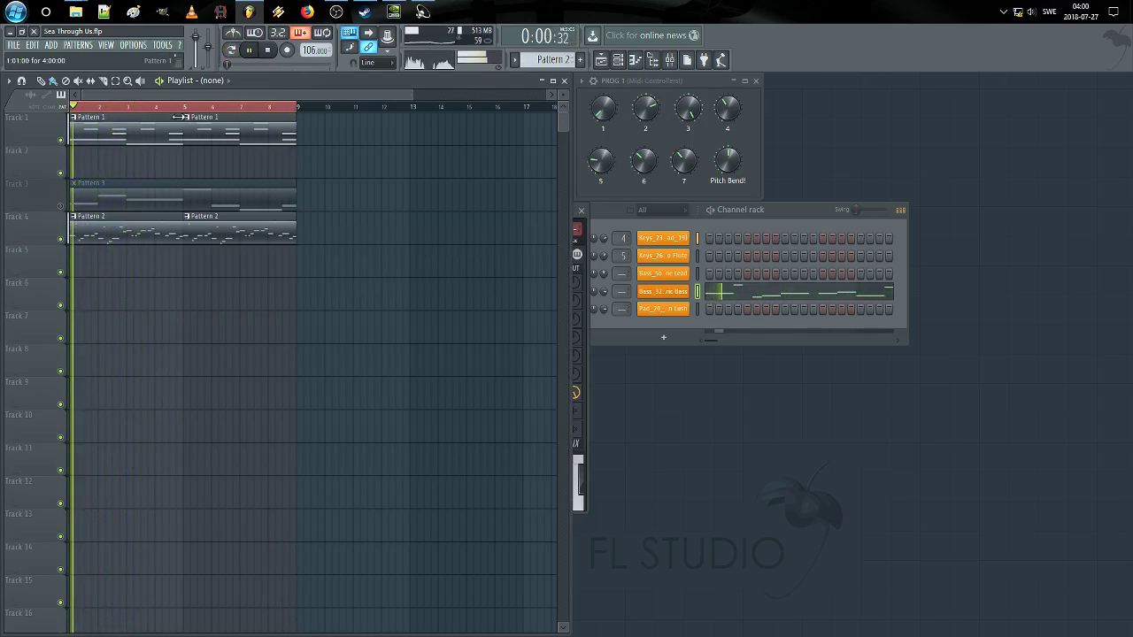
pyautogui.press('space')
pyautogui.press('space')
# Step: In Pattern 1, stretch the first G4 and D#4 pair across bar 1 and move the next D#4 and C4 pair to bar 2's start
pyautogui.doubleClick(138, 136)
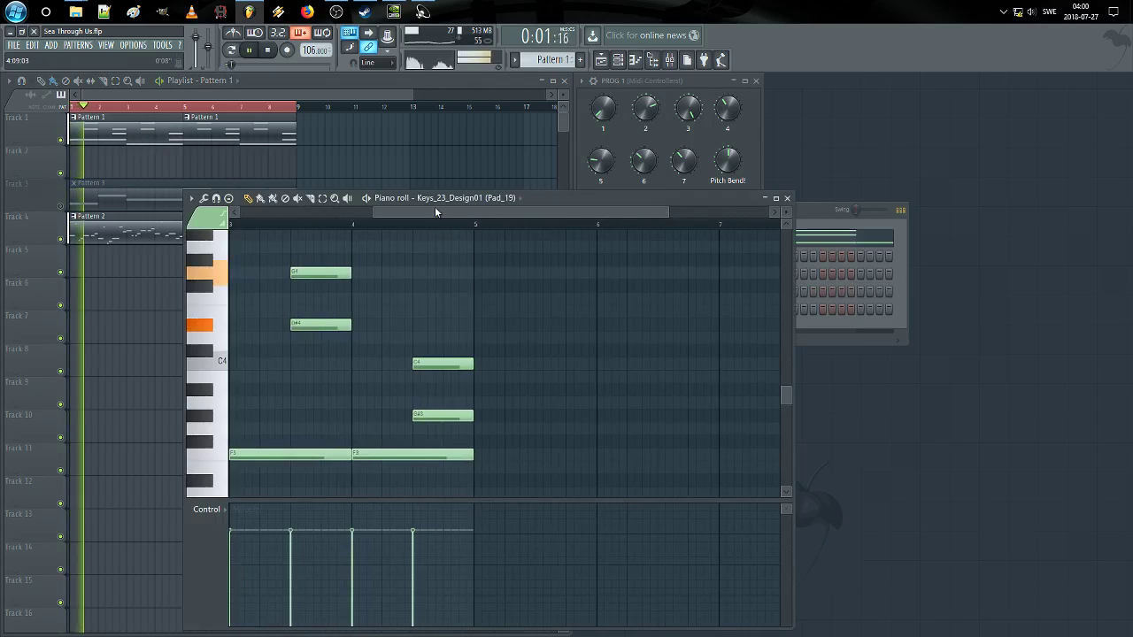
pyautogui.press('space')
pyautogui.press('space')
pyautogui.moveTo(349, 292); pyautogui.dragTo(315, 329)
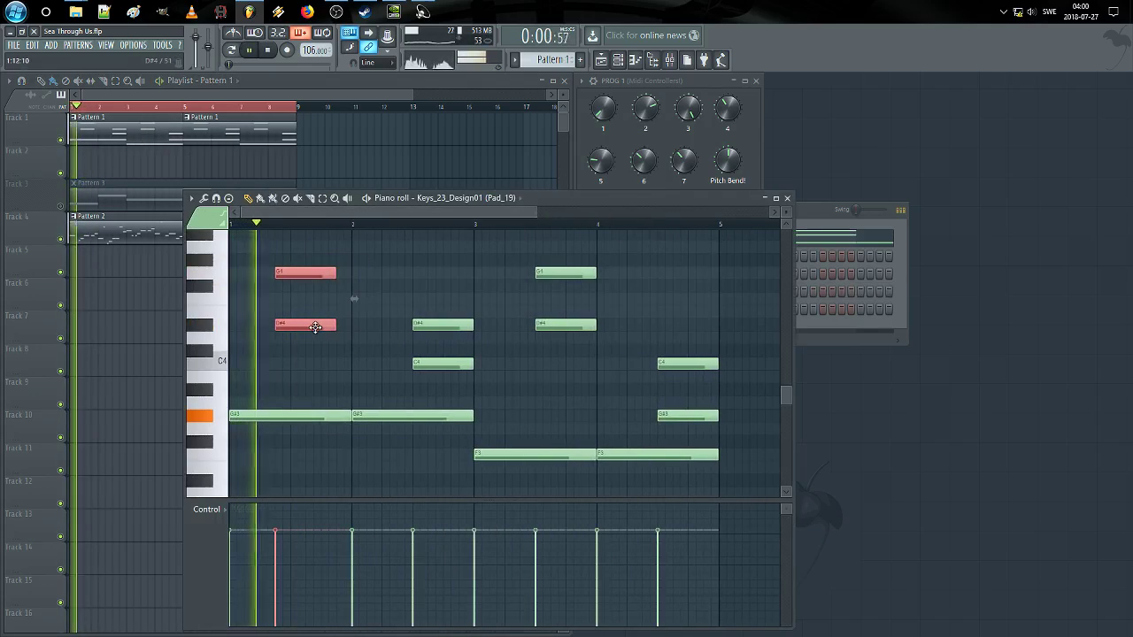
pyautogui.moveTo(433, 279); pyautogui.dragTo(383, 366)
pyautogui.keyDown('ctrl'); pyautogui.click(473, 336); pyautogui.keyUp('ctrl')
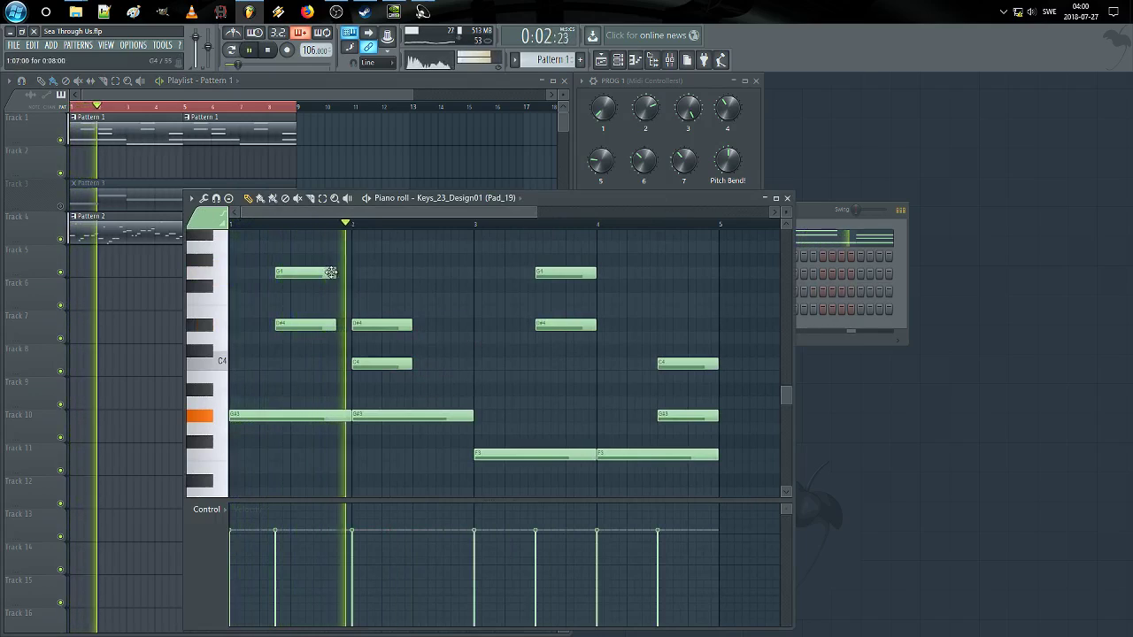
pyautogui.moveTo(333, 266); pyautogui.dragTo(358, 328)
pyautogui.press('space')
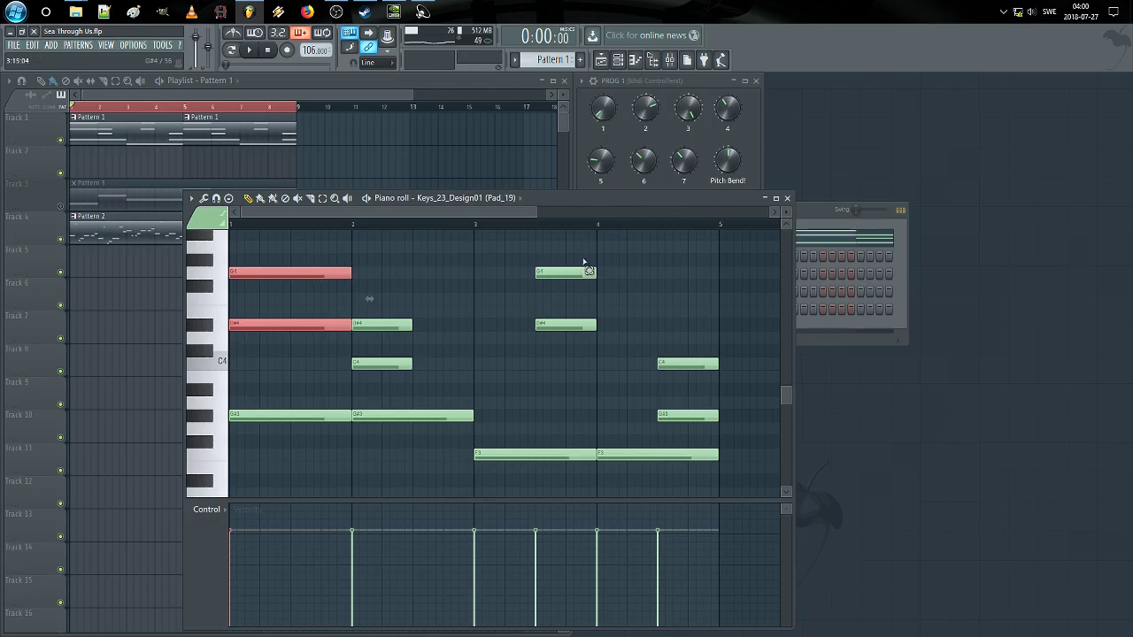
# Step: Move the upper note pairs of bars 3 and 4 to their bar starts and lengthen the upper notes in bars 2 to 4 to full bars
pyautogui.moveTo(584, 262); pyautogui.dragTo(505, 327)
pyautogui.moveTo(724, 341); pyautogui.dragTo(628, 416)
pyautogui.moveTo(697, 241); pyautogui.dragTo(238, 372)
pyautogui.moveTo(718, 359); pyautogui.dragTo(620, 437)
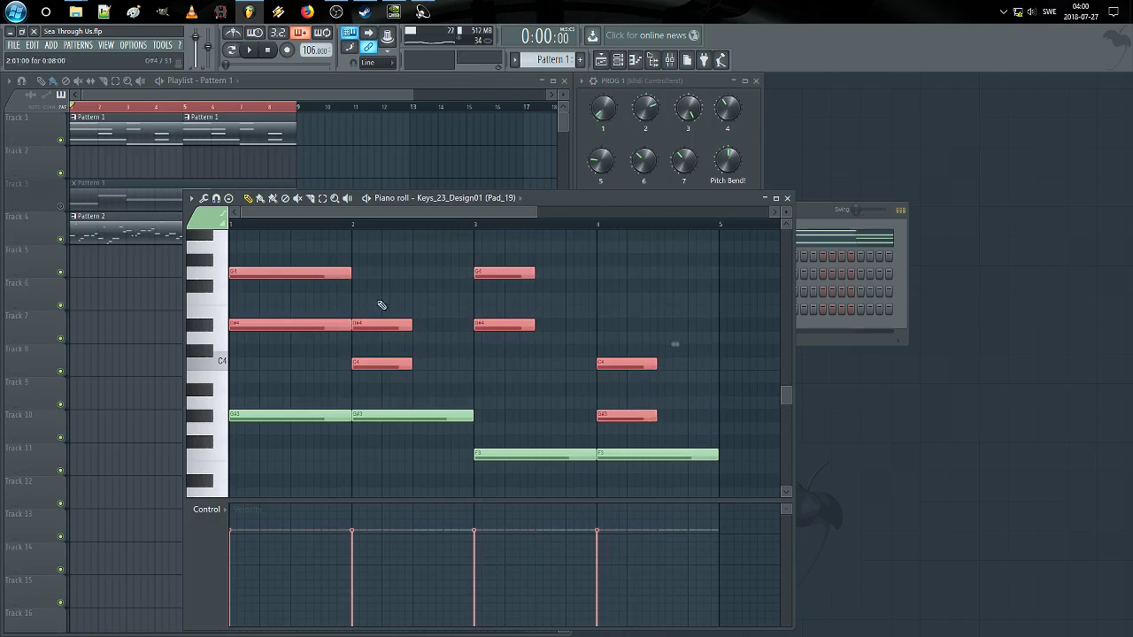
pyautogui.keyDown('ctrl'); pyautogui.click(330, 273); pyautogui.keyUp('ctrl')
pyautogui.keyDown('ctrl'); pyautogui.click(330, 325); pyautogui.keyUp('ctrl')
pyautogui.moveTo(409, 326); pyautogui.dragTo(475, 326)
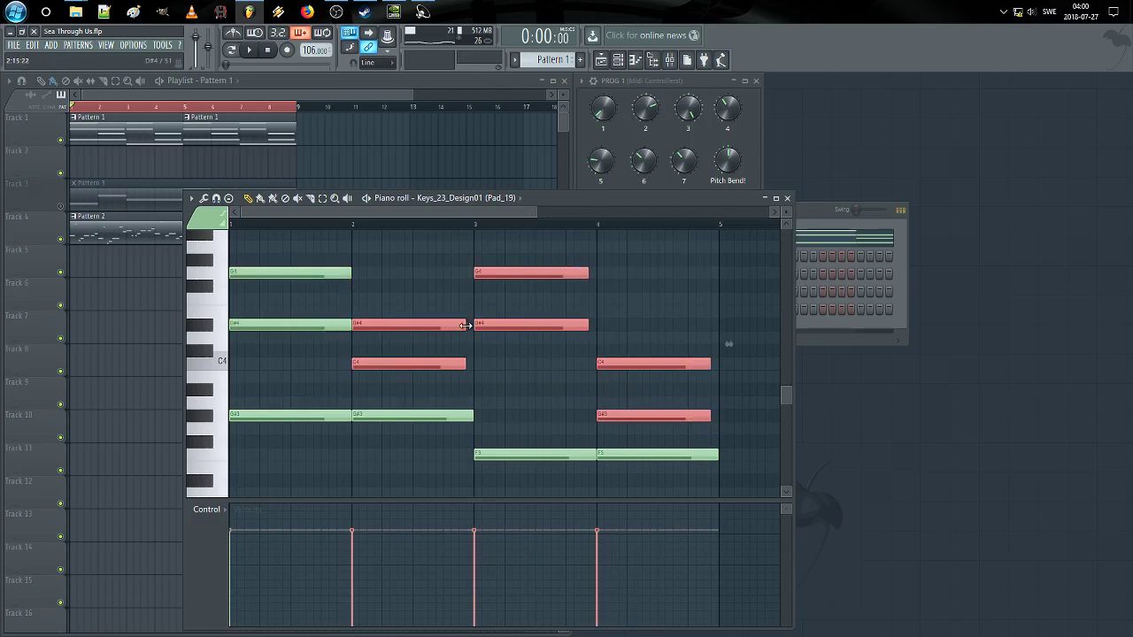
pyautogui.press('space')
pyautogui.click(506, 370)
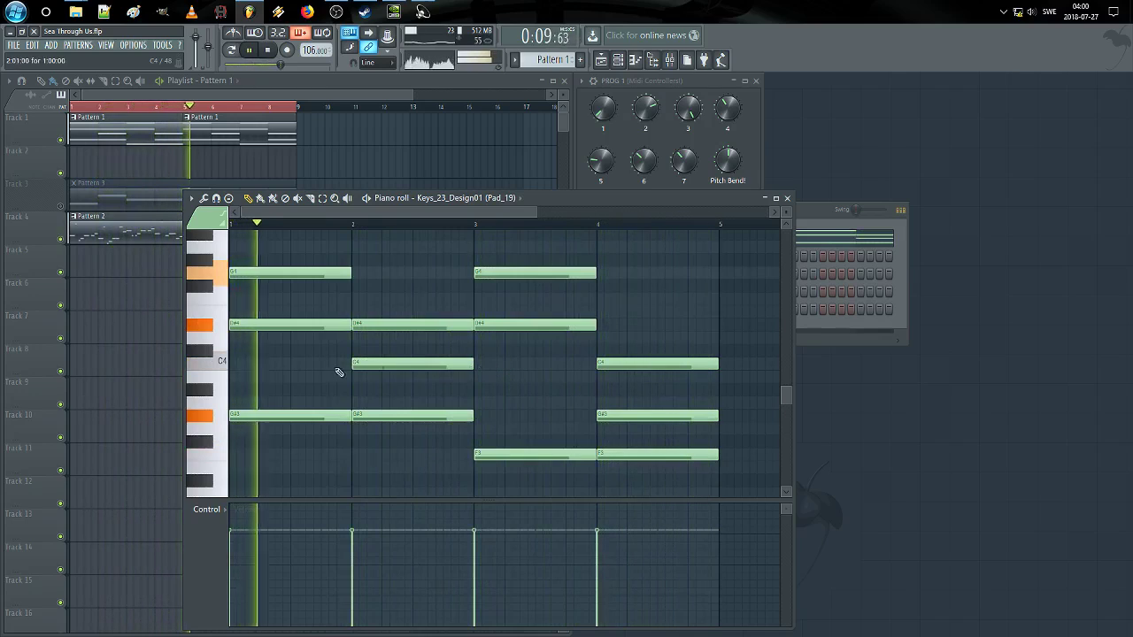
# Step: Raise the G#3 note in bar 1 to C4 and play back the chord
pyautogui.press('space')
pyautogui.moveTo(255, 414); pyautogui.dragTo(253, 362)
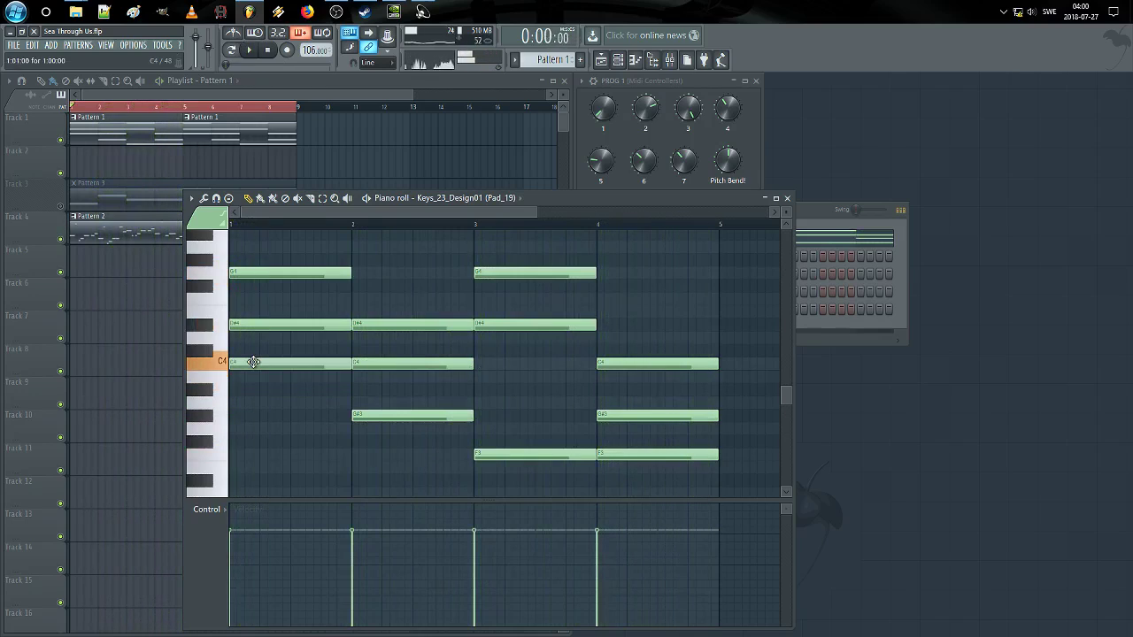
pyautogui.press('space')
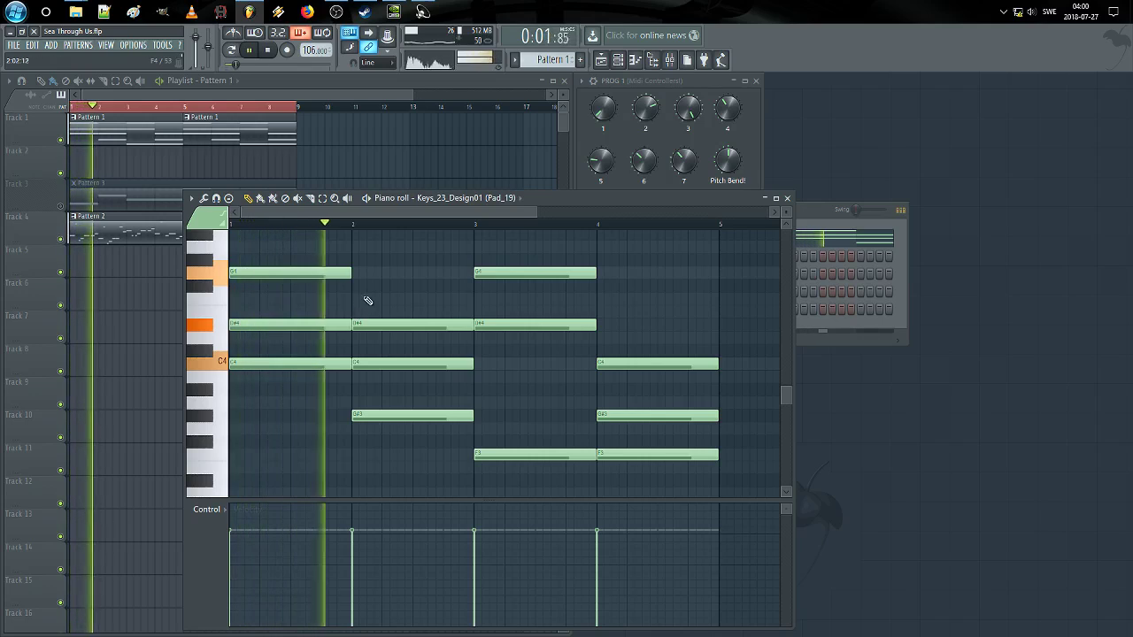
pyautogui.press('space')
# Step: Open Pattern 2's bass notes in the piano roll and look through them across all four bars
pyautogui.scroll(1, 310, 350)
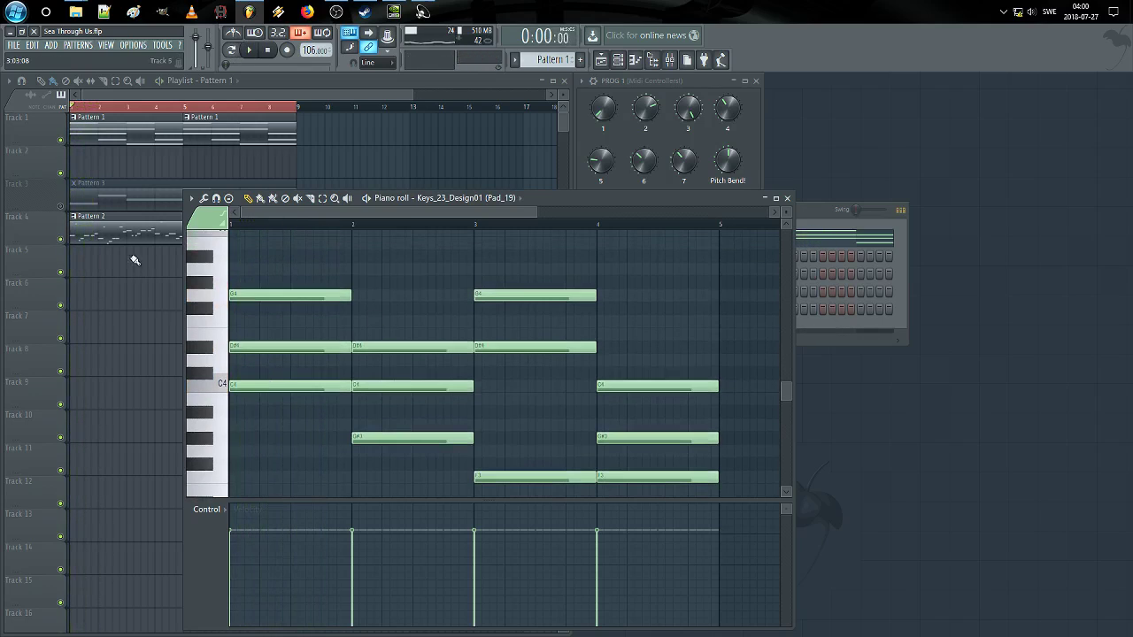
pyautogui.doubleClick(126, 235)
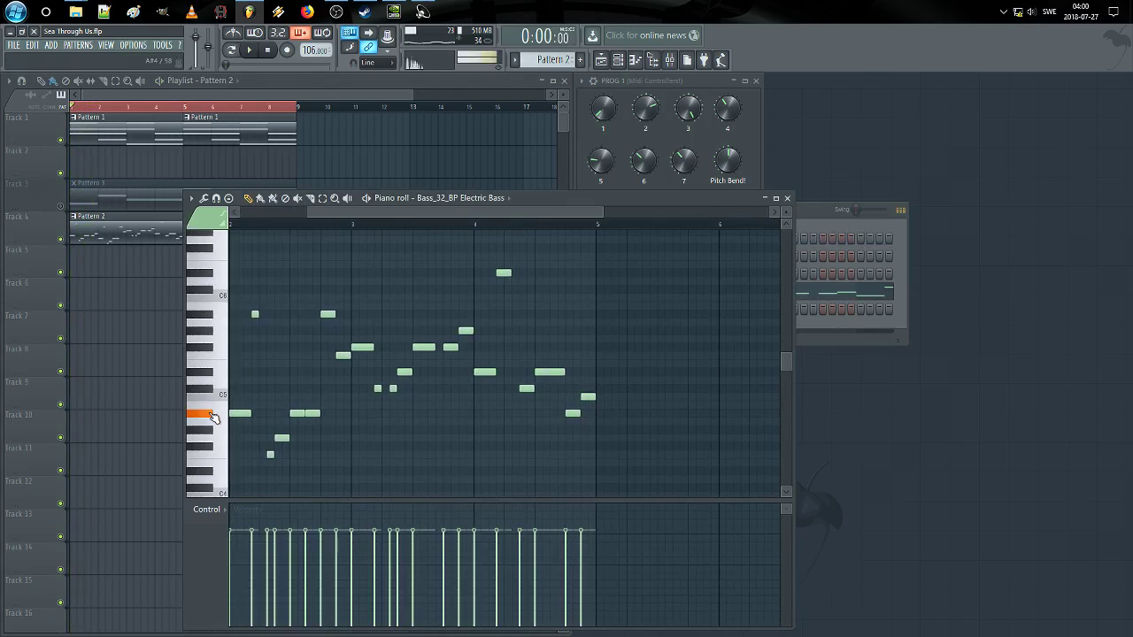
pyautogui.moveTo(329, 382); pyautogui.dragTo(562, 392)
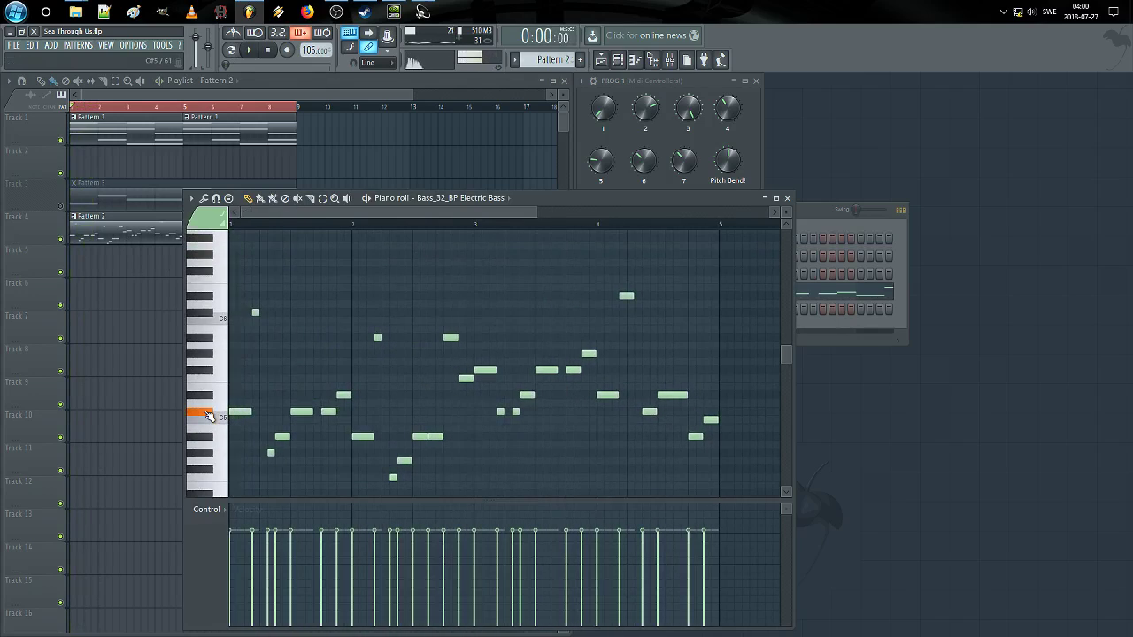
# Step: In Pattern 1, add a full-bar G#3 in bar 1 and make its G4 and D#4 half-bar notes starting mid-bar
pyautogui.doubleClick(114, 117)
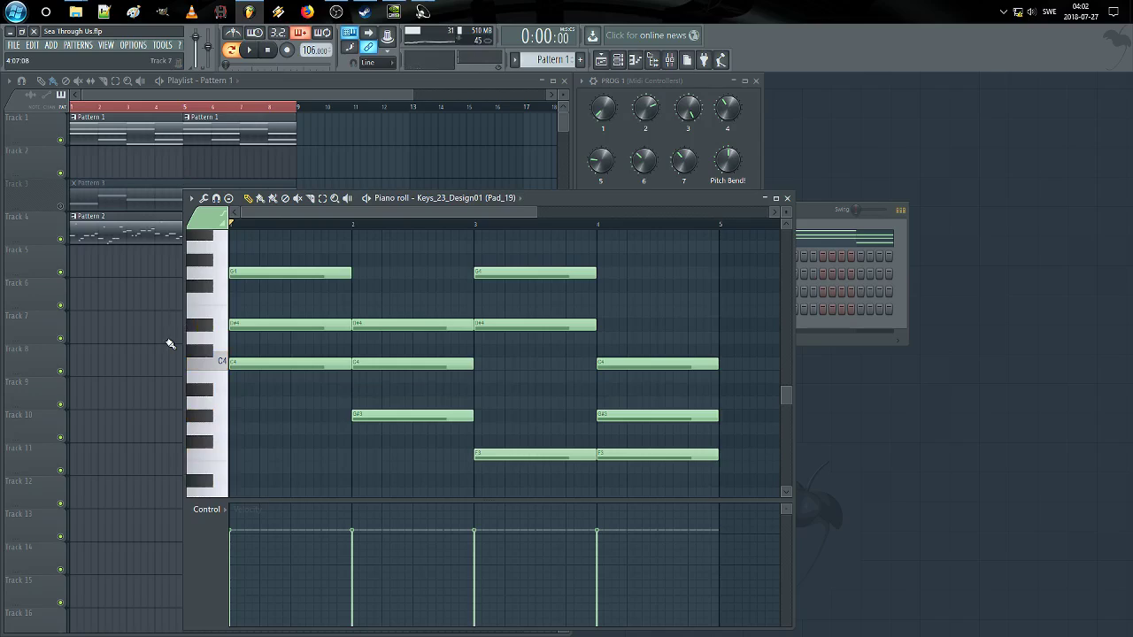
pyautogui.click(253, 411)
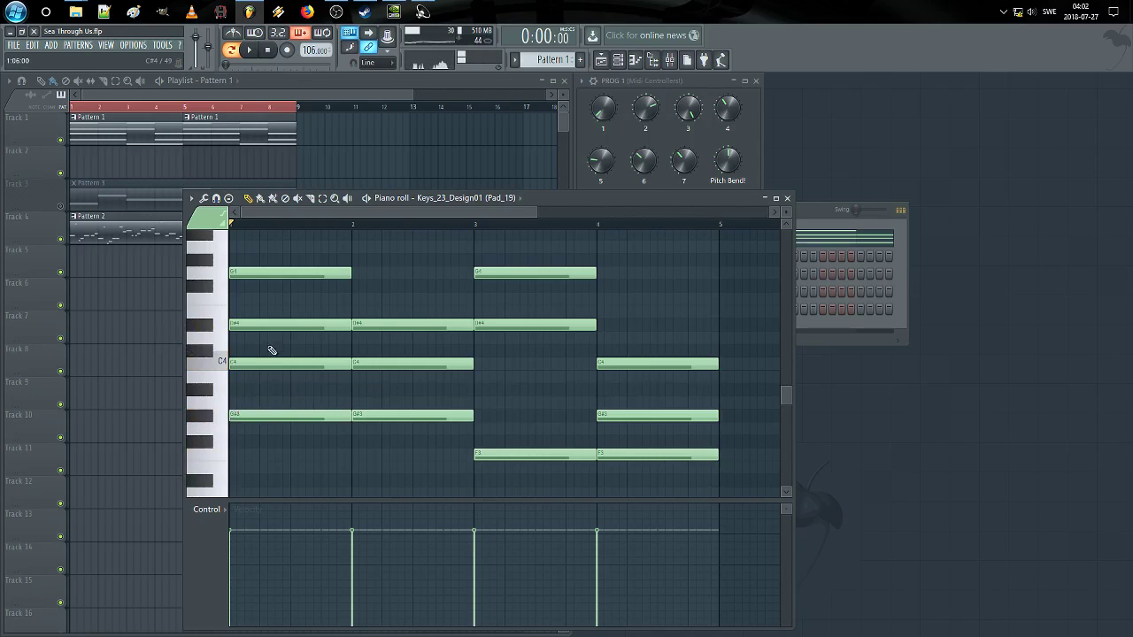
pyautogui.moveTo(289, 267); pyautogui.dragTo(332, 324)
pyautogui.press('space')
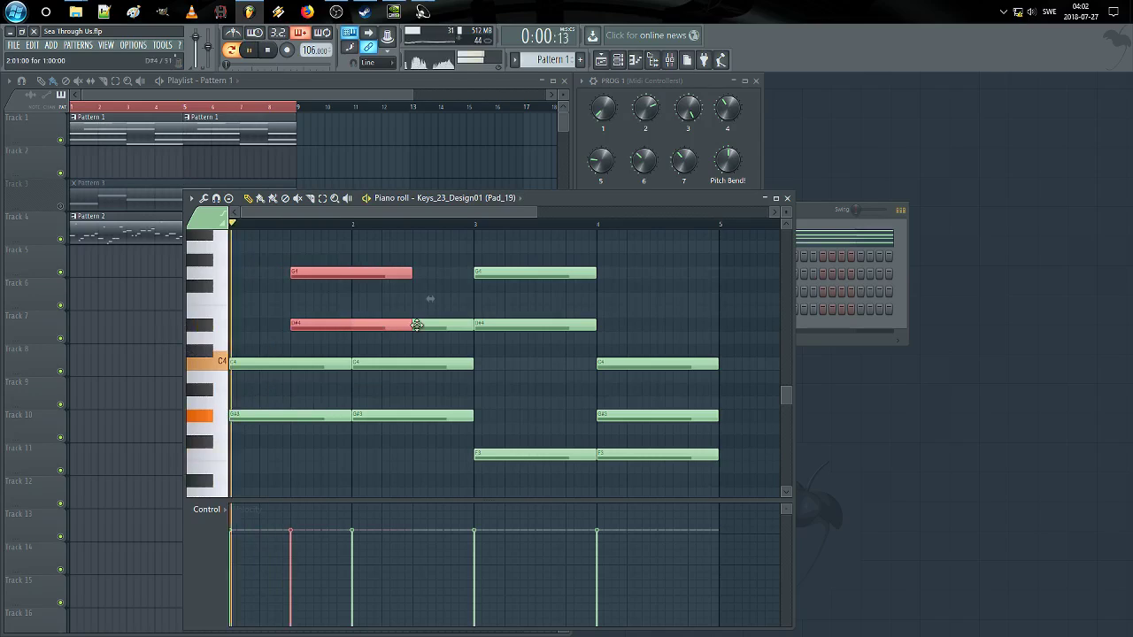
pyautogui.moveTo(409, 326); pyautogui.dragTo(348, 326)
pyautogui.keyDown('ctrl'); pyautogui.click(349, 352); pyautogui.keyUp('ctrl')
pyautogui.press('space')
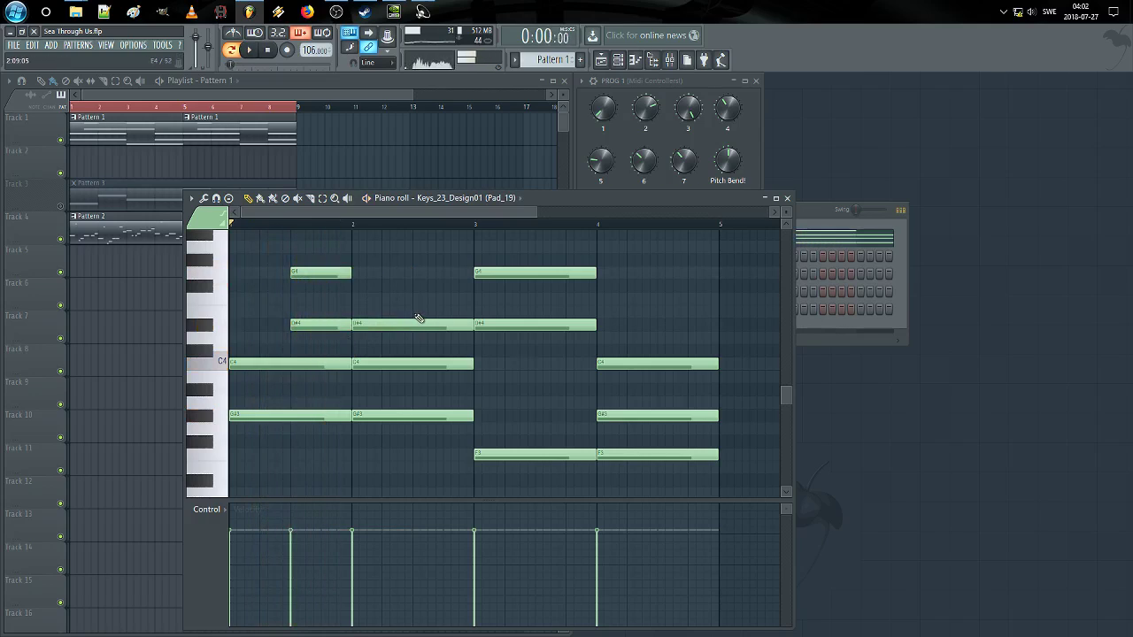
# Step: Delete the chords in bars 2 to 4 and copy bar 1's chord into bar 2, transposed down to start on F3
pyautogui.moveTo(672, 268); pyautogui.dragTo(408, 469)
pyautogui.press('Delete')
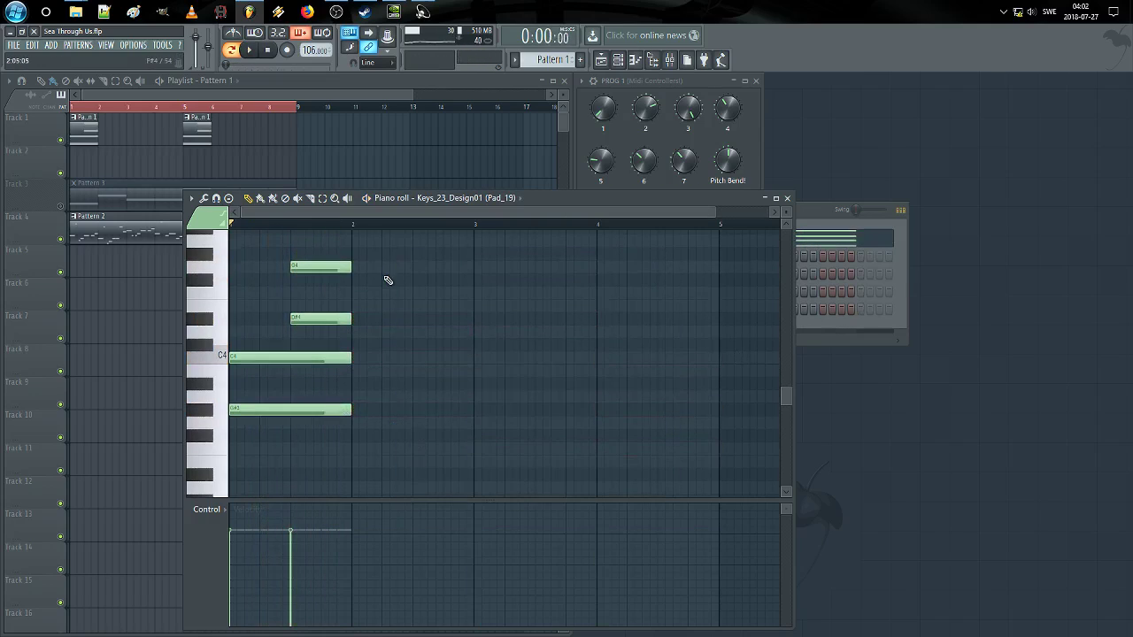
pyautogui.hotkey('ctrl', 'a')
pyautogui.keyDown('shift'); pyautogui.moveTo(245, 410); pyautogui.dragTo(372, 448); pyautogui.keyUp('shift')
pyautogui.press('space')
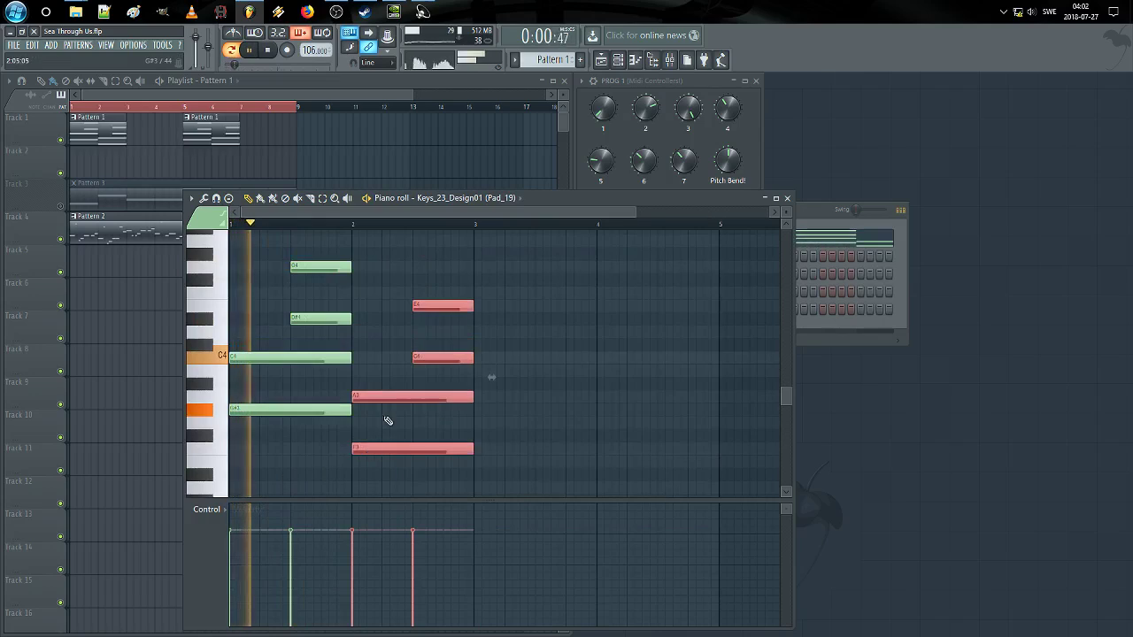
# Step: Lower bar 2's A3 to G#3 and its E4 to D#4, and play back the chords
pyautogui.keyDown('ctrl'); pyautogui.click(386, 413); pyautogui.keyUp('ctrl')
pyautogui.press('space')
pyautogui.moveTo(383, 399); pyautogui.dragTo(382, 409)
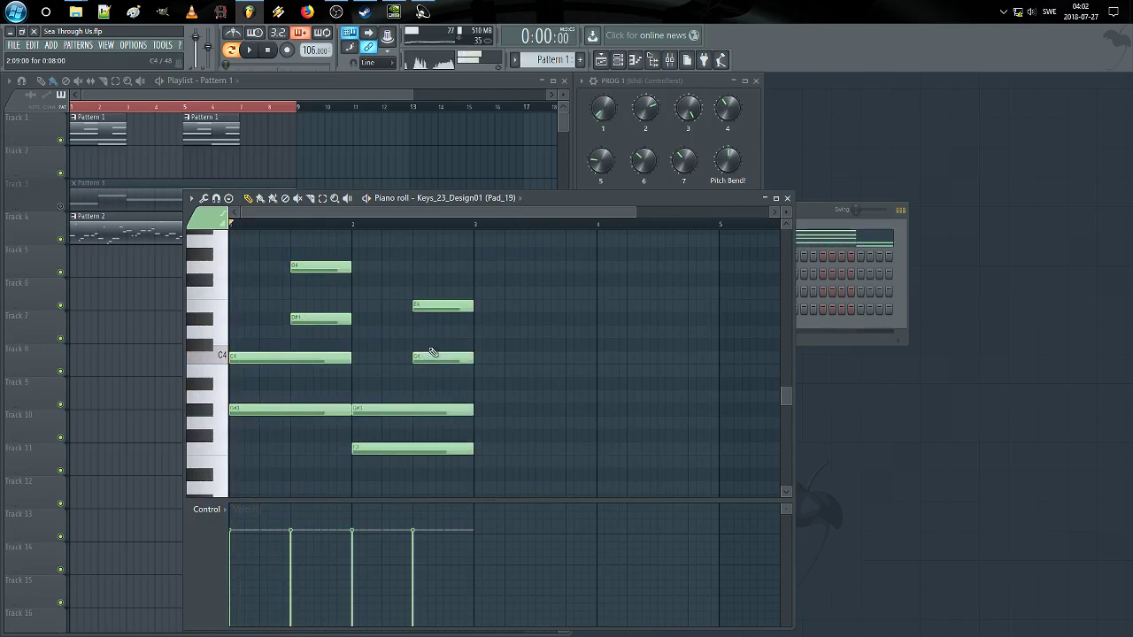
pyautogui.moveTo(433, 306); pyautogui.dragTo(432, 317)
pyautogui.press('space')
# Step: Copy bar 2's chord into bar 3 one semitone higher, then raise its A3 to A#3 and its E4 to F4
pyautogui.moveTo(492, 288); pyautogui.dragTo(501, 435)
pyautogui.press('space')
pyautogui.hotkey('ctrl', 'd')
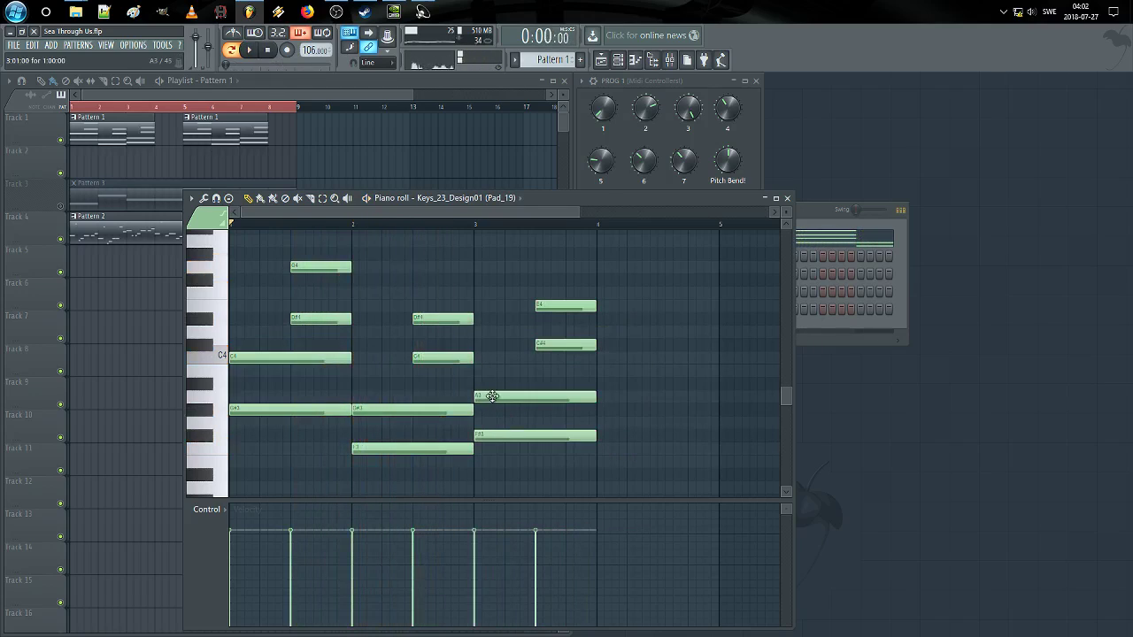
pyautogui.moveTo(492, 396); pyautogui.dragTo(492, 381)
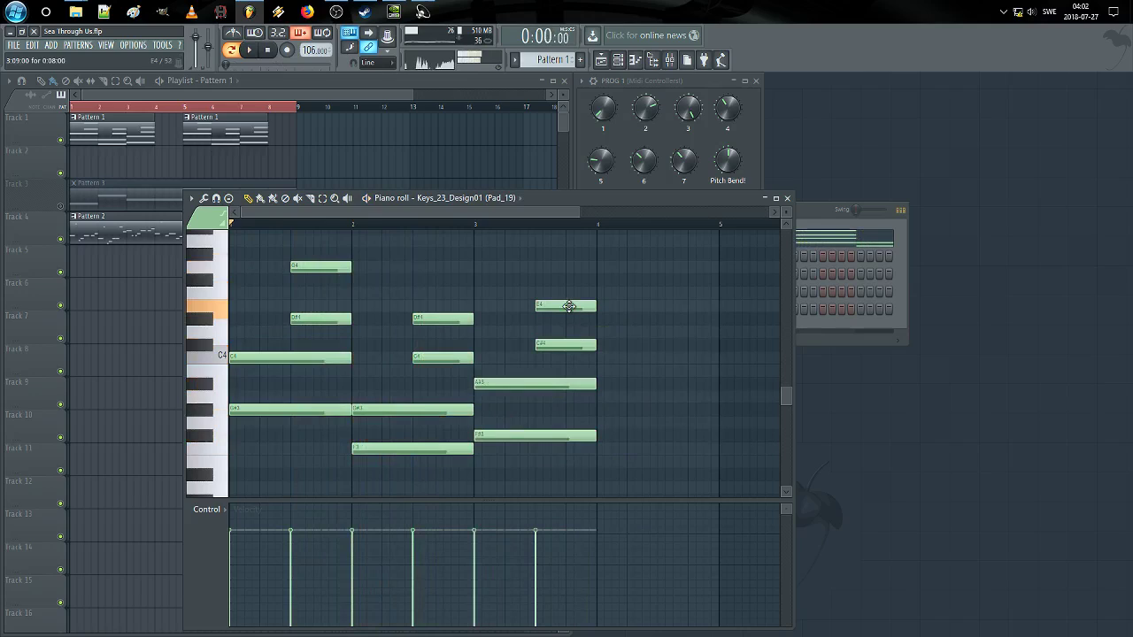
pyautogui.moveTo(569, 306); pyautogui.dragTo(567, 292)
# Step: Copy a chord into bar 4 with full-bar F3 and G#3 and half-bar C4 and D#4, and play back the pattern
pyautogui.moveTo(441, 286); pyautogui.dragTo(637, 455)
pyautogui.press('space')
pyautogui.hotkey('ctrl', 'd')
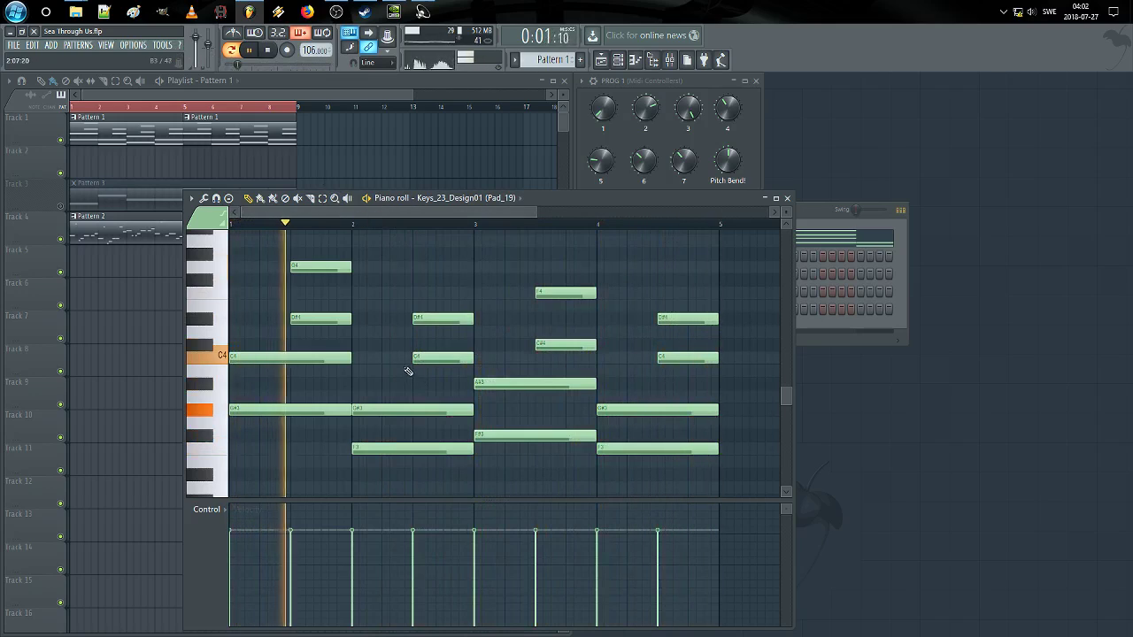
# Step: Transpose bar 2's whole chord up so its lowest note is C4, play back the pattern and close the piano roll
pyautogui.moveTo(434, 286); pyautogui.dragTo(383, 350)
pyautogui.press('space')
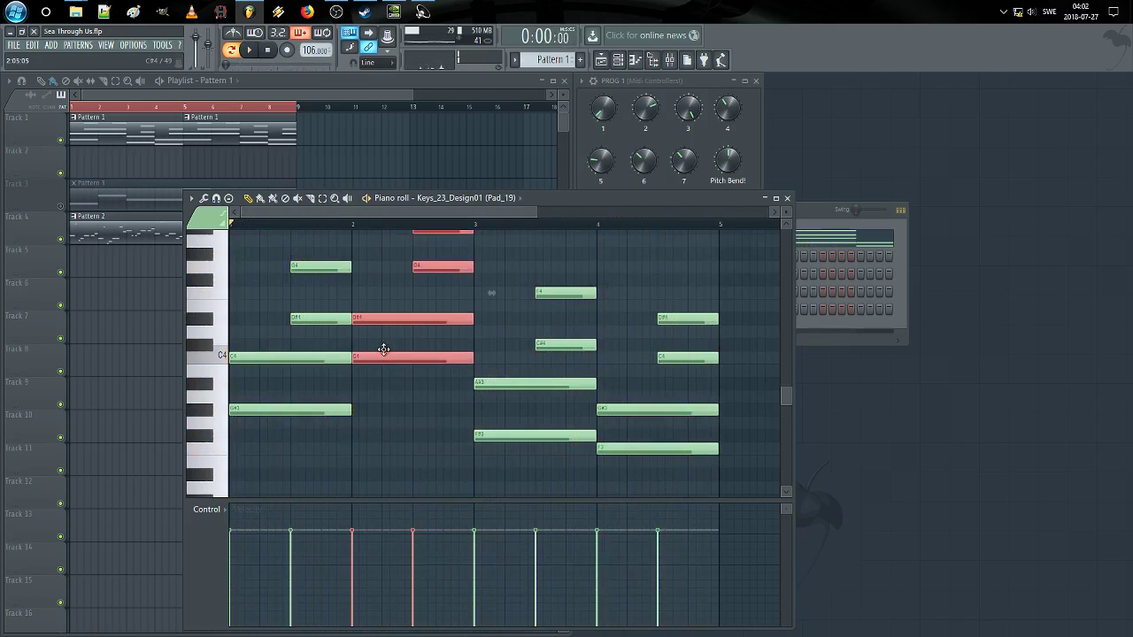
pyautogui.press('space')
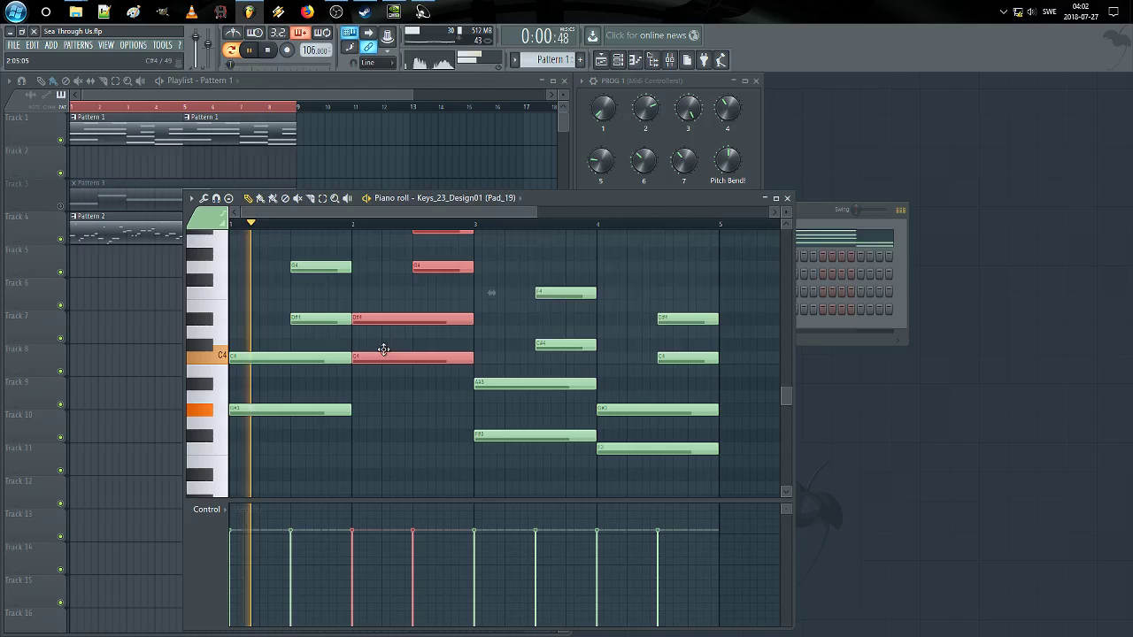
pyautogui.click(788, 198)
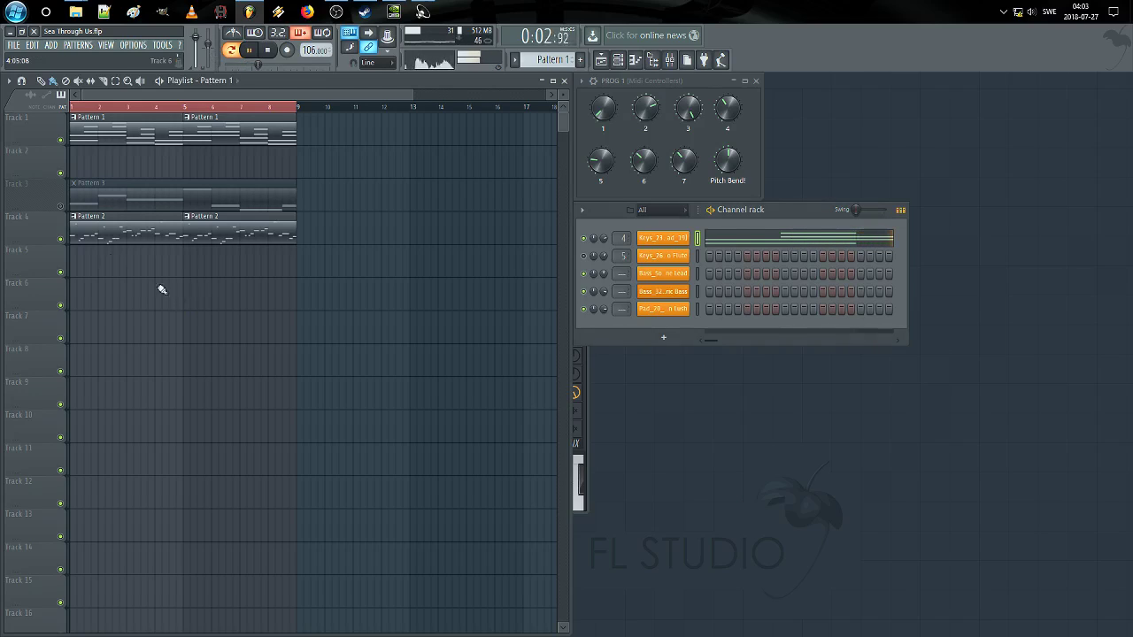
# Step: Open Pattern 2's bass notes and compare the bass channel's root note setting with the keys channel's synth
pyautogui.click(125, 230)
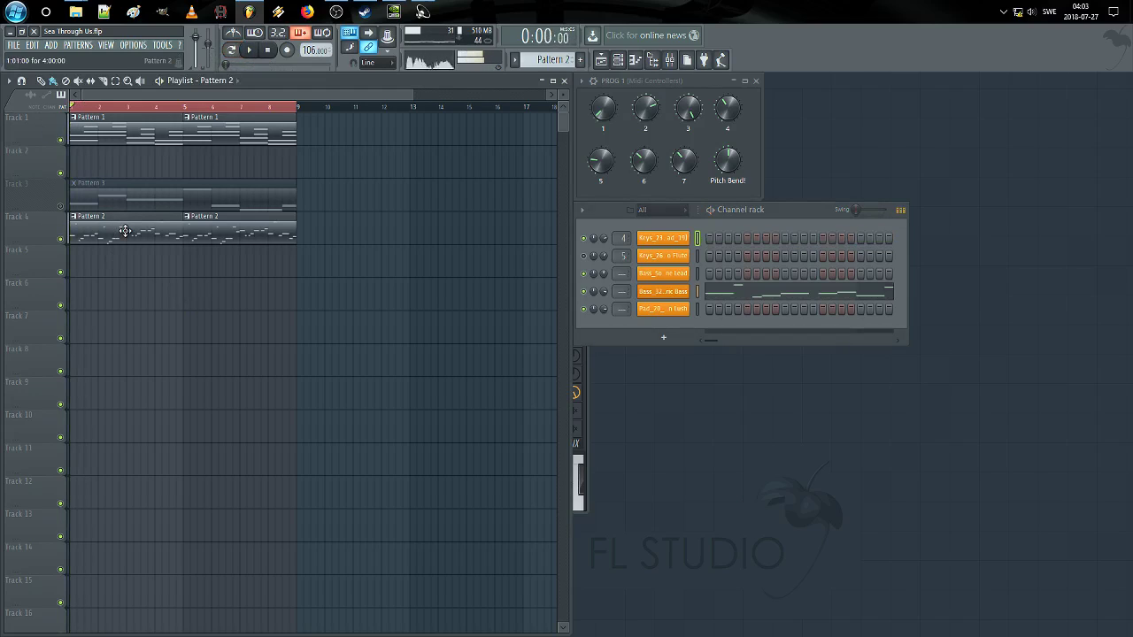
pyautogui.doubleClick(124, 230)
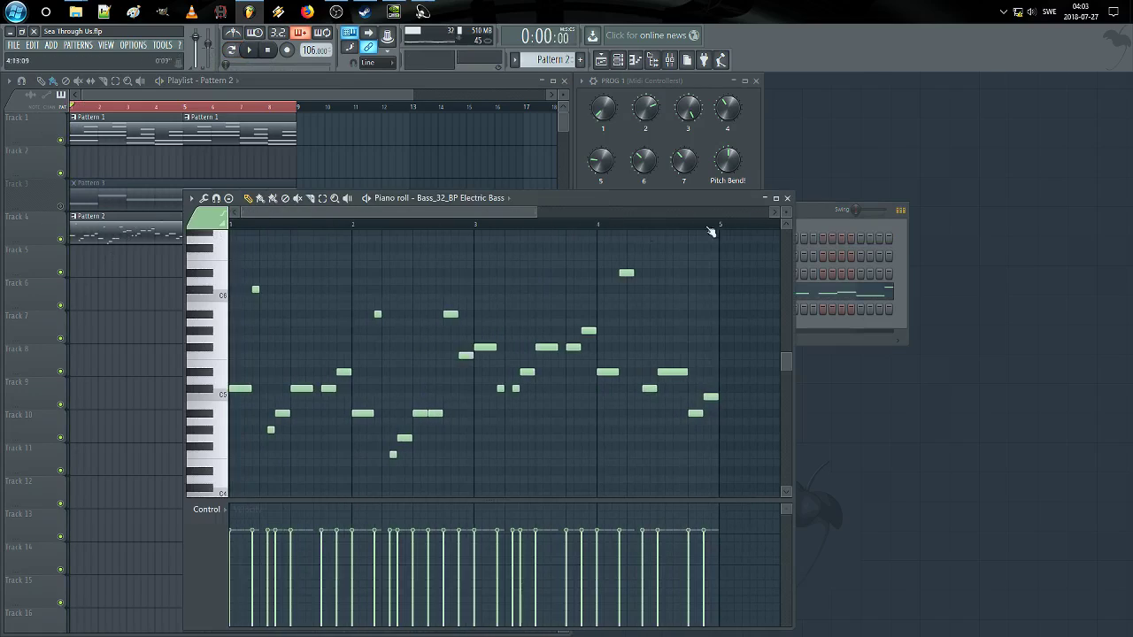
pyautogui.click(823, 215)
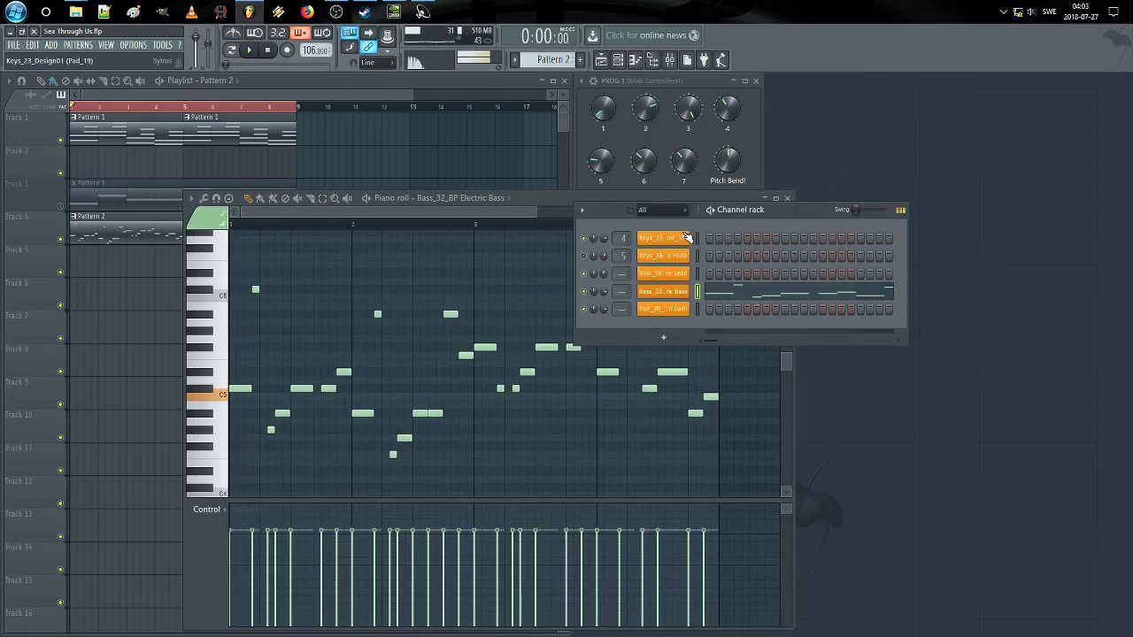
pyautogui.click(663, 291)
pyautogui.click(127, 234)
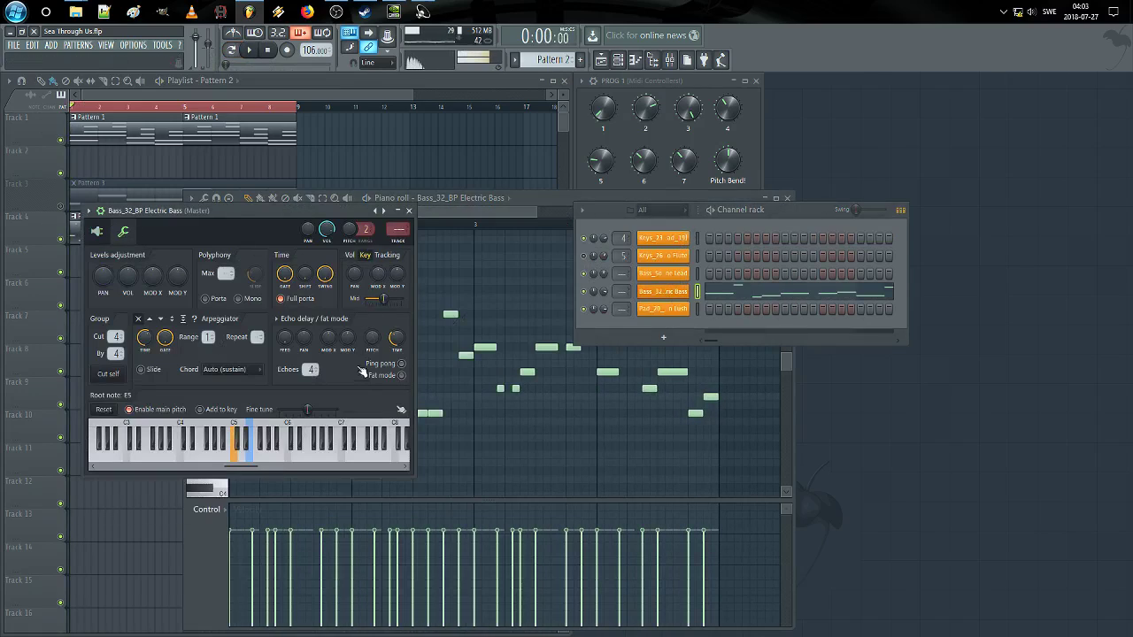
pyautogui.click(672, 239)
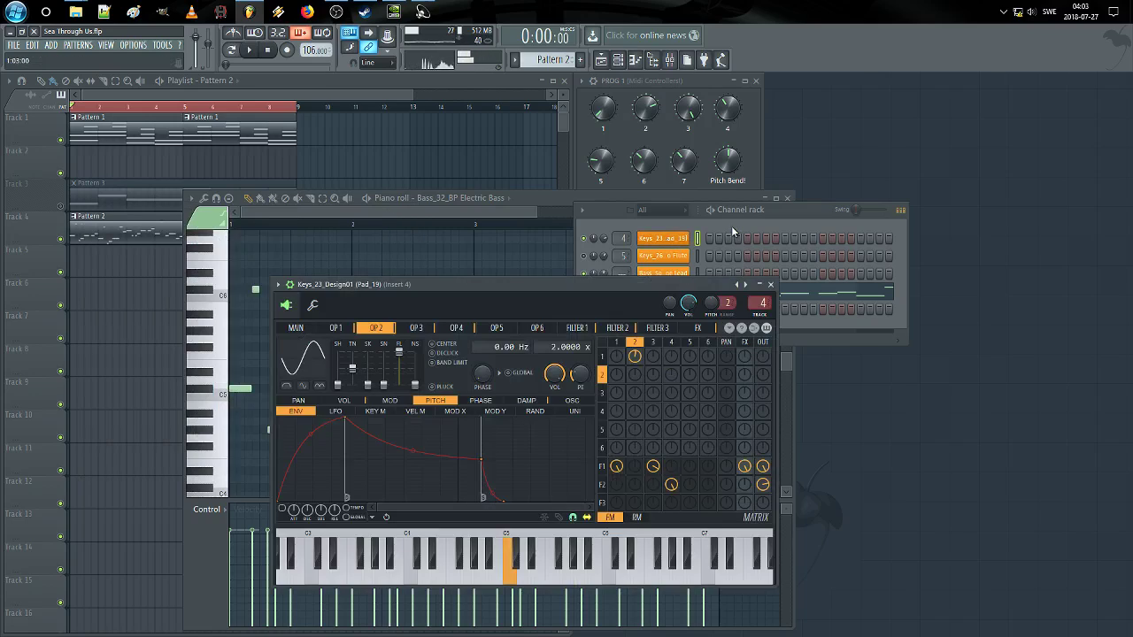
pyautogui.click(732, 225)
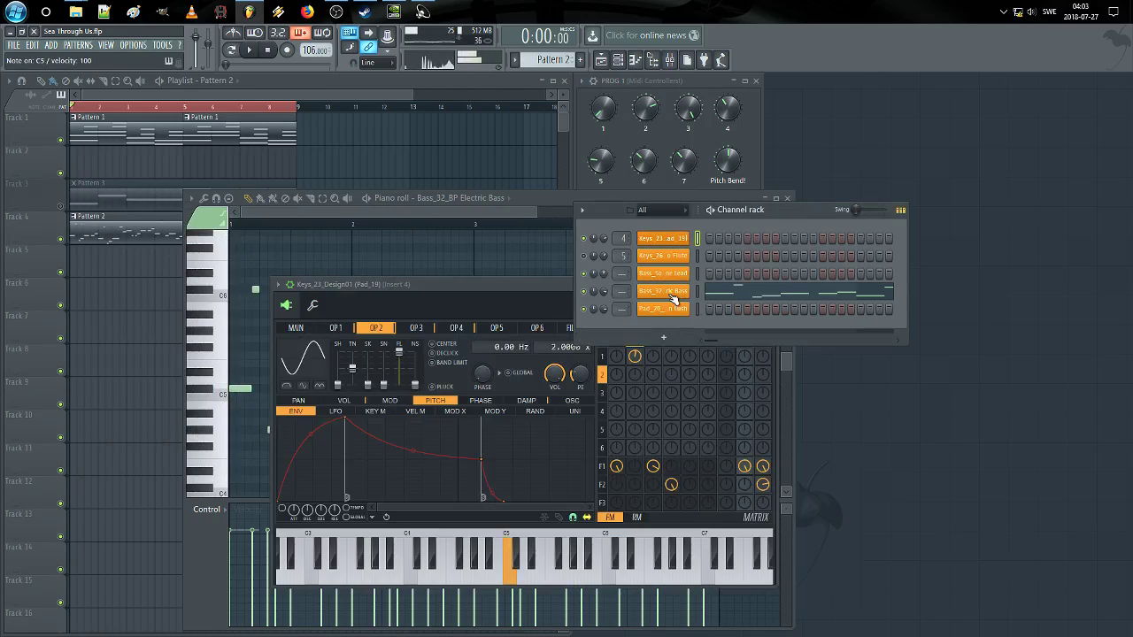
# Step: Set the bass channel's root note to G#4, play back the result and close the channel settings
pyautogui.click(673, 292)
pyautogui.click(272, 444)
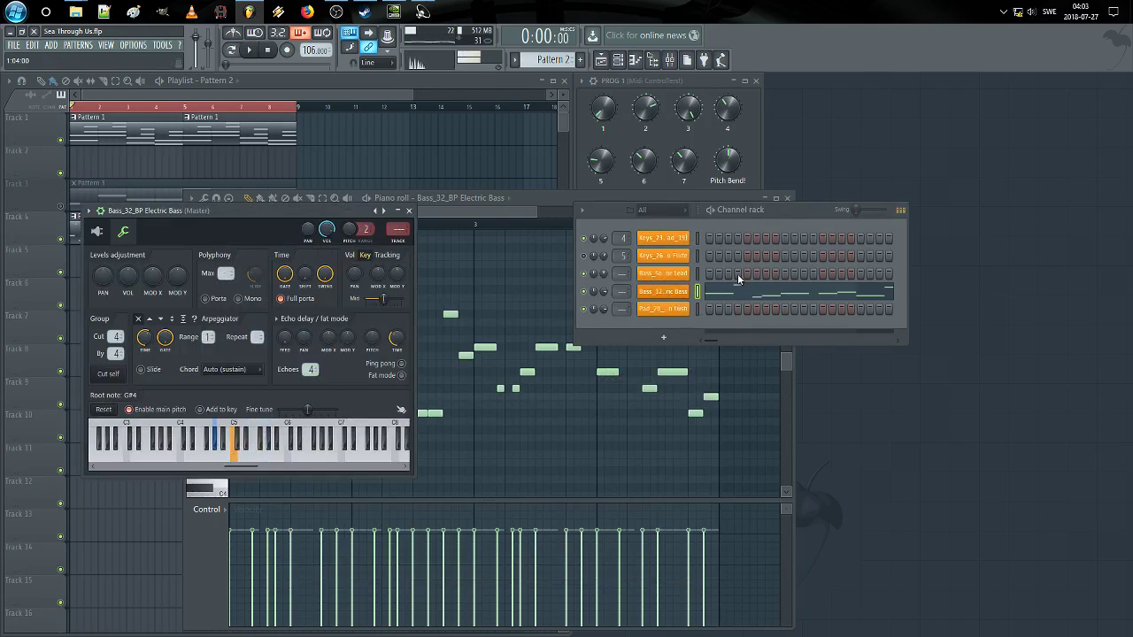
pyautogui.press('space')
pyautogui.click(409, 211)
pyautogui.press('space')
# Step: Transpose all of Pattern 2's bass notes so that the first note sits on C5
pyautogui.click(757, 297)
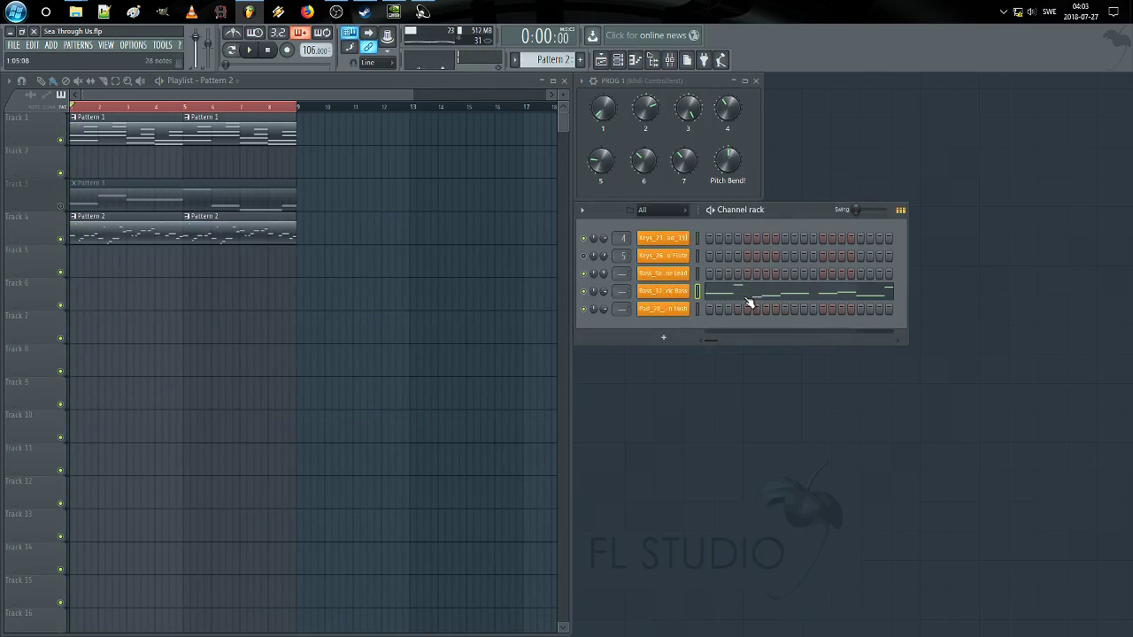
pyautogui.click(749, 304)
pyautogui.hotkey('ctrl', 'a')
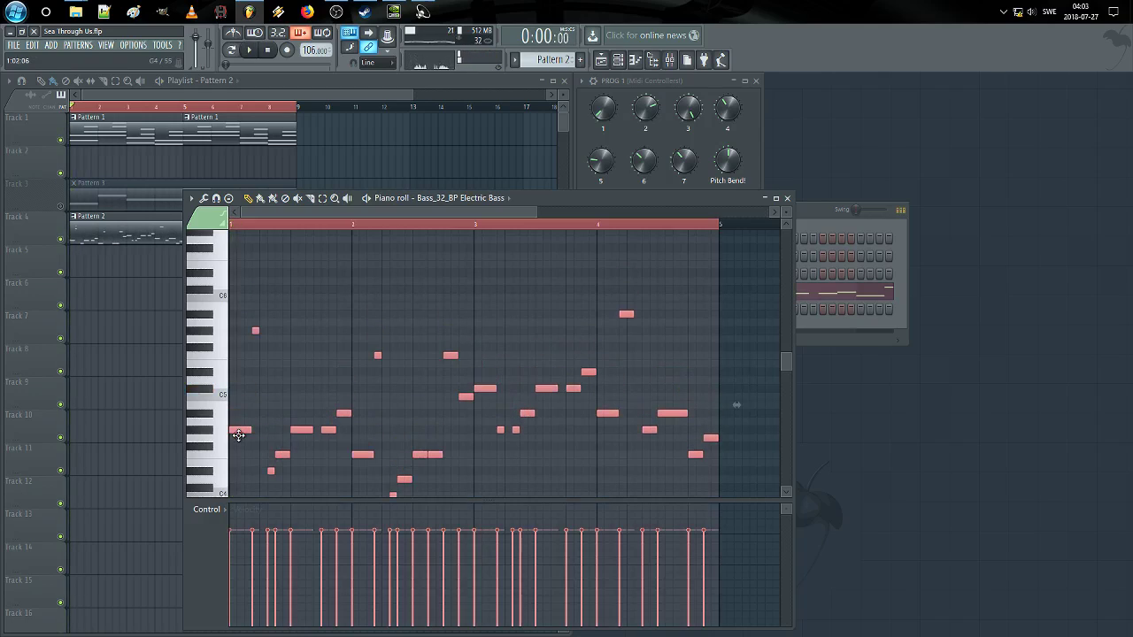
pyautogui.click(239, 431)
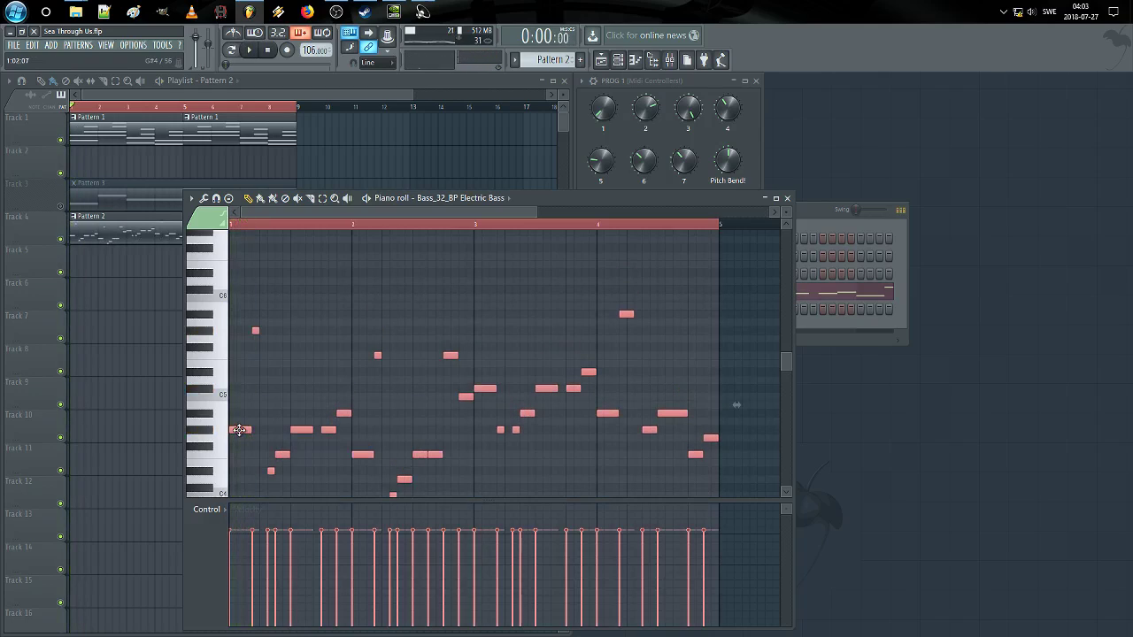
pyautogui.moveTo(239, 431); pyautogui.dragTo(236, 395)
# Step: Check Pattern 1's chords, then transpose all of Pattern 2's bass notes down so the first note is G#4, and play them back
pyautogui.click(130, 131)
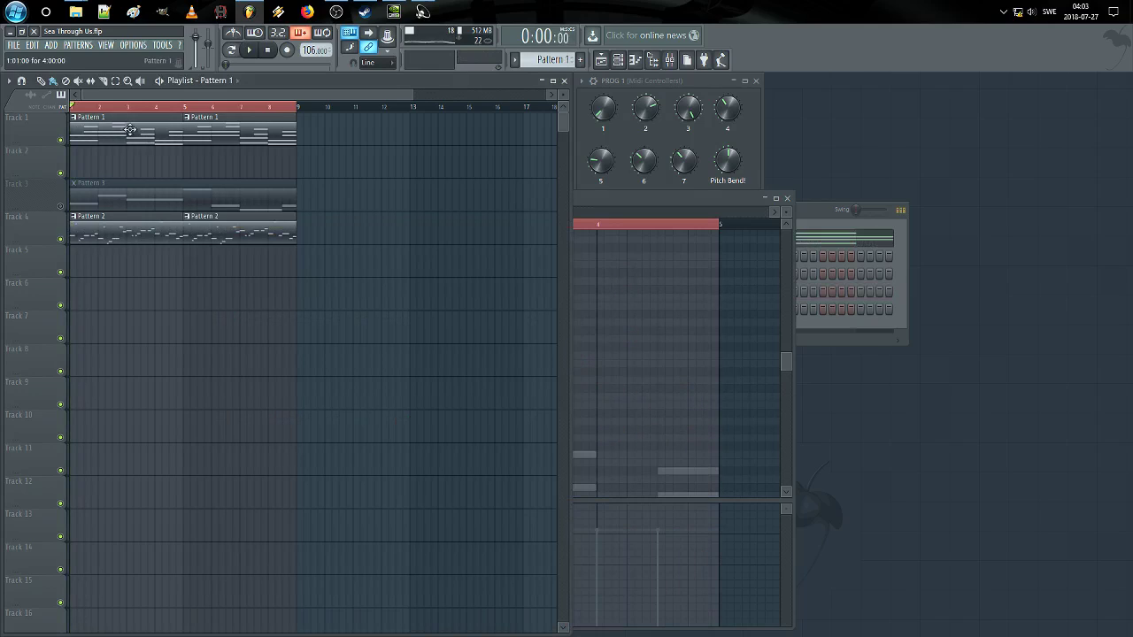
pyautogui.click(715, 283)
pyautogui.click(125, 238)
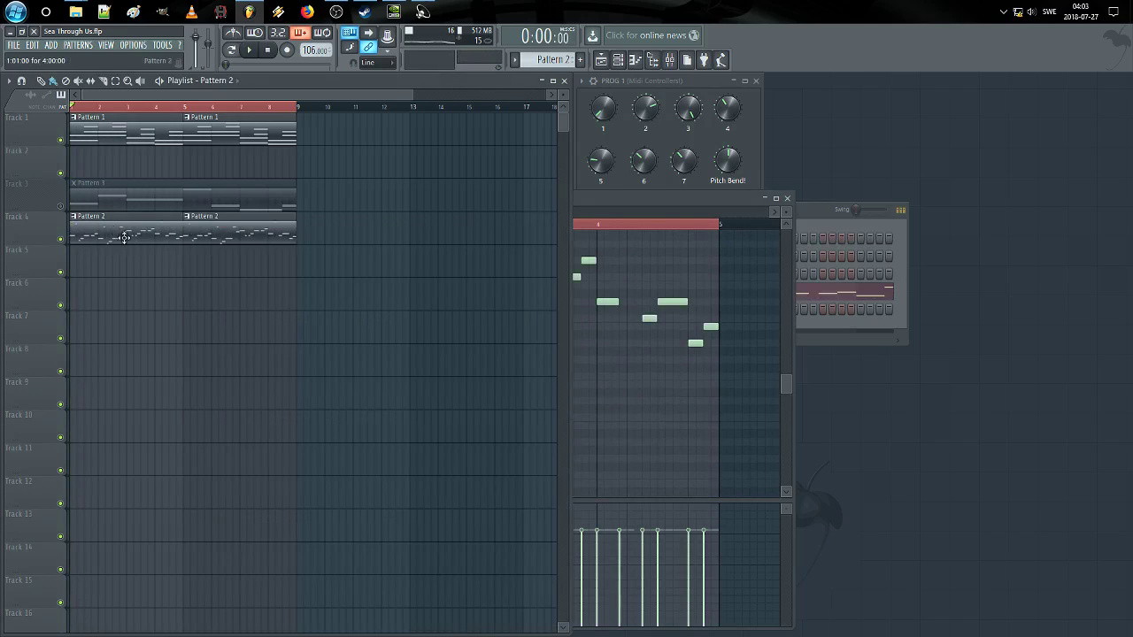
pyautogui.click(602, 410)
pyautogui.hotkey('ctrl', 'a')
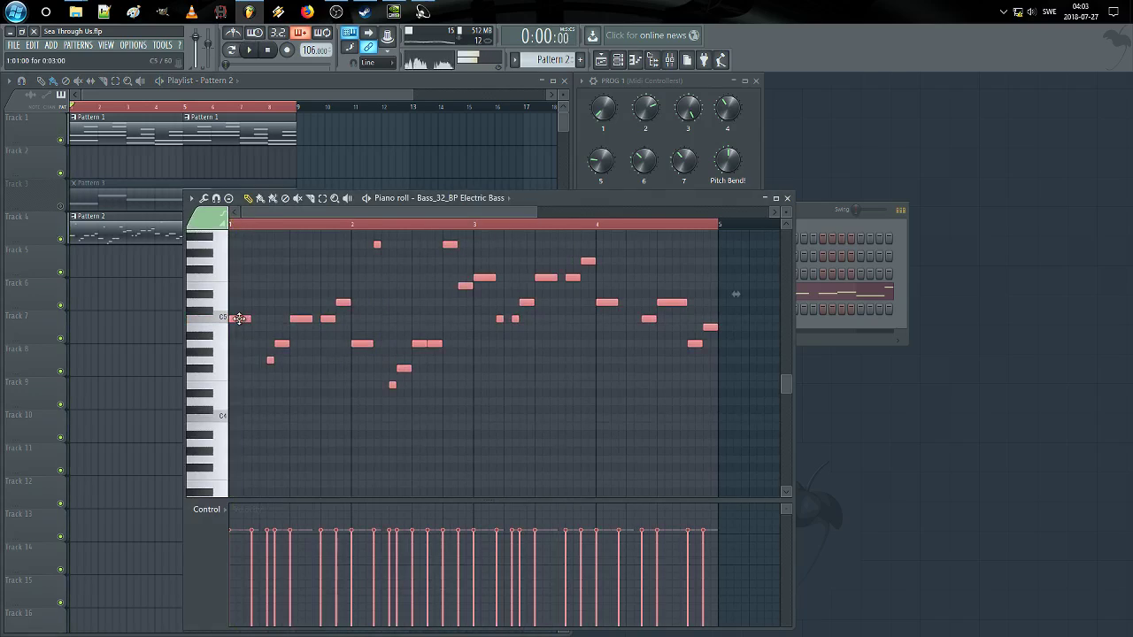
pyautogui.moveTo(236, 319); pyautogui.dragTo(239, 352)
pyautogui.press('space')
pyautogui.press('space')
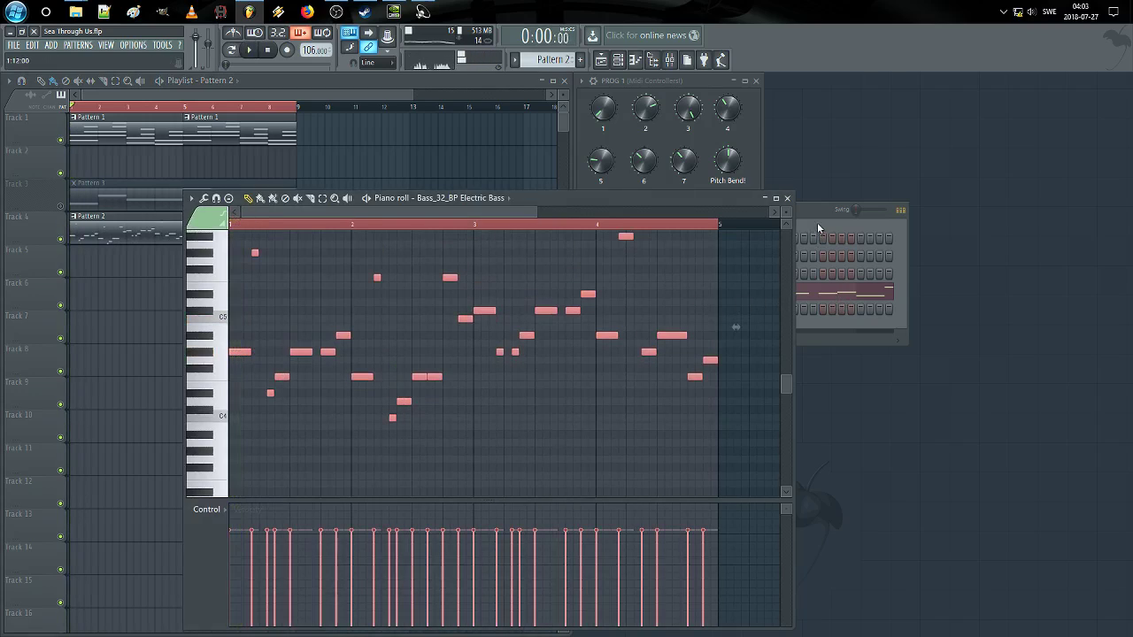
# Step: Try G4, G5 and C5 as the bass channel's root note, settle on B4, and play back the arrangement
pyautogui.click(817, 223)
pyautogui.click(684, 293)
pyautogui.rightClick(249, 456)
pyautogui.press('space')
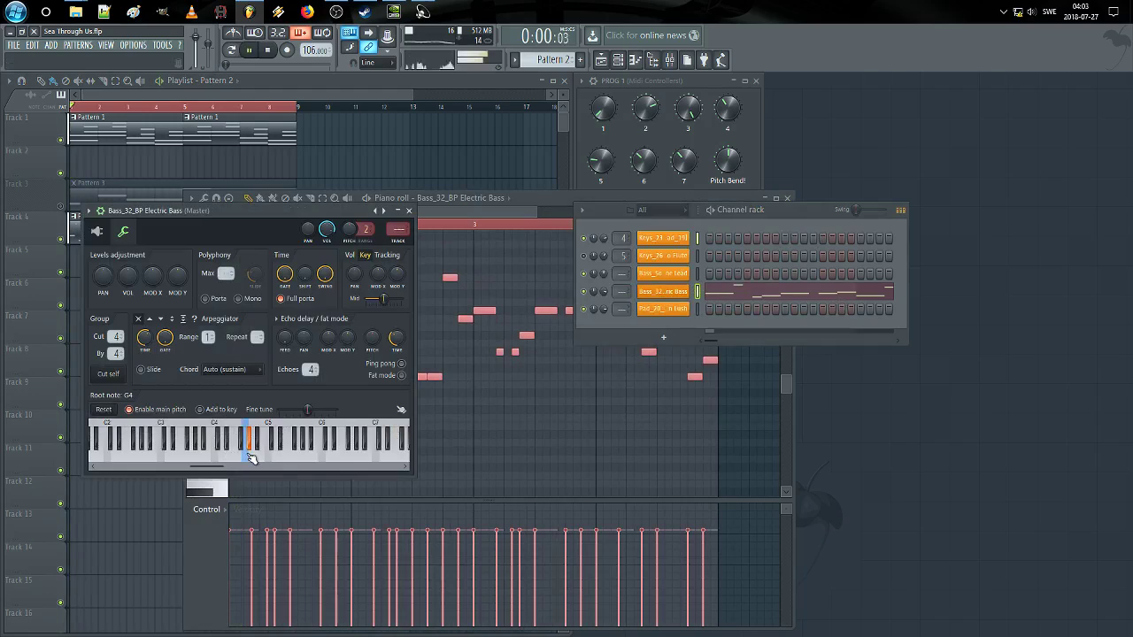
pyautogui.press('space')
pyautogui.rightClick(301, 456)
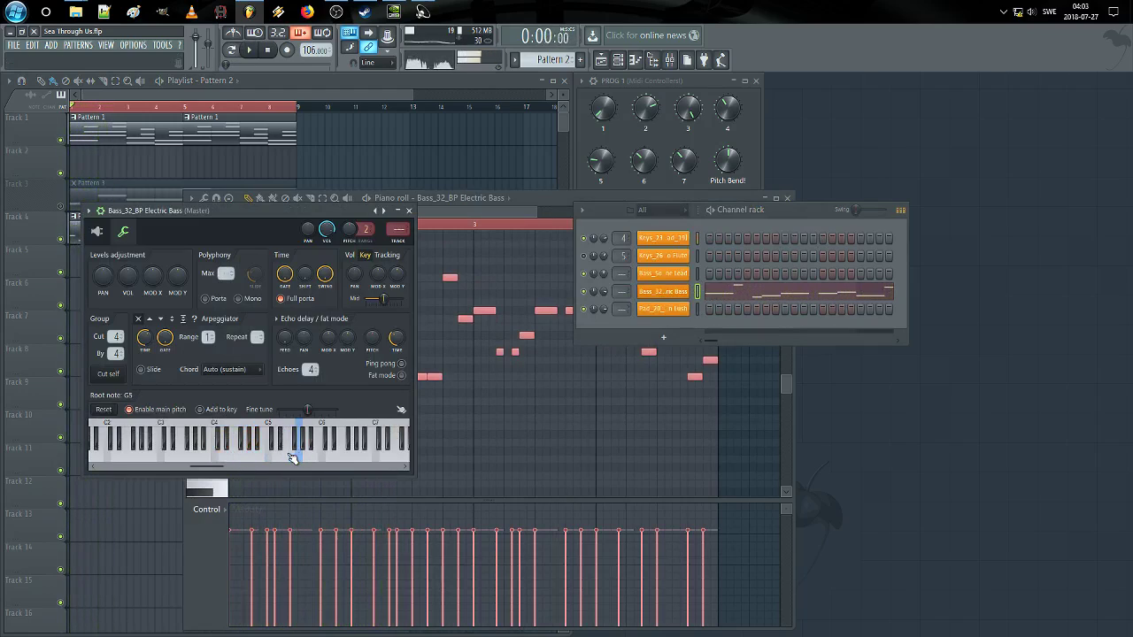
pyautogui.rightClick(270, 456)
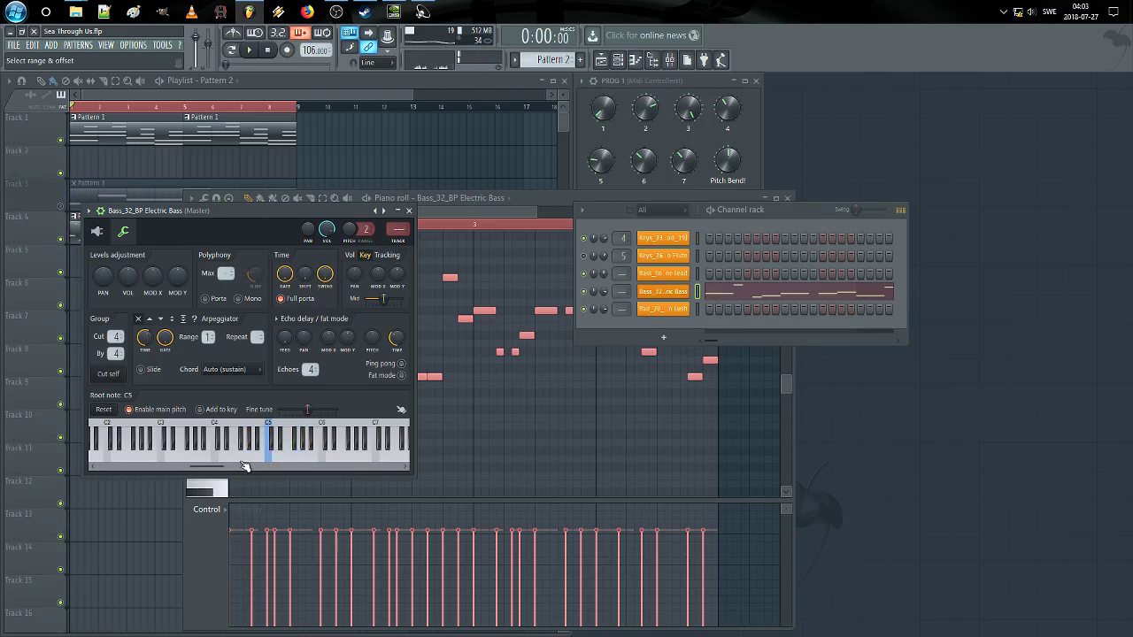
pyautogui.press('space')
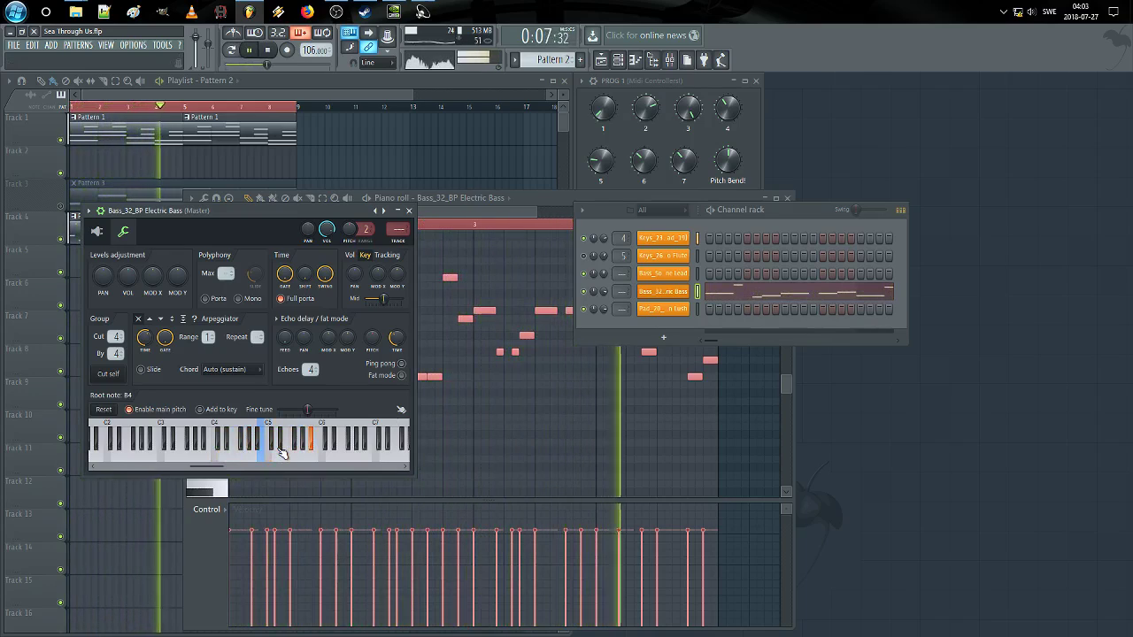
pyautogui.click(436, 210)
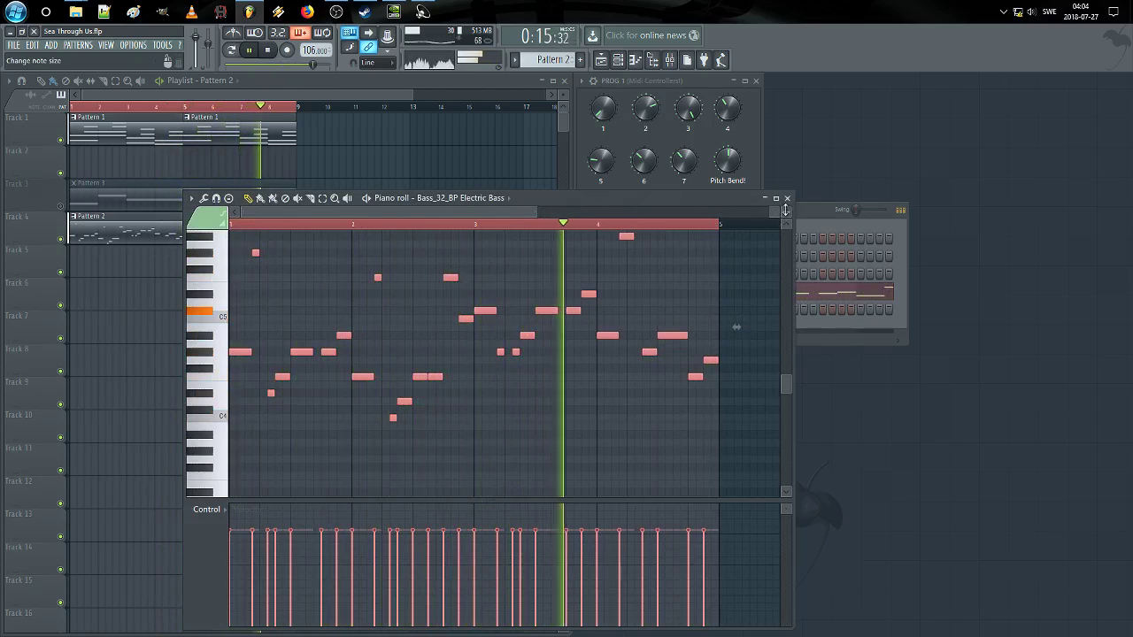
# Step: In bar 4 of Pattern 2's bass line, shorten the G#4 note to one step, start it one step earlier, and audition the bar
pyautogui.click(602, 226)
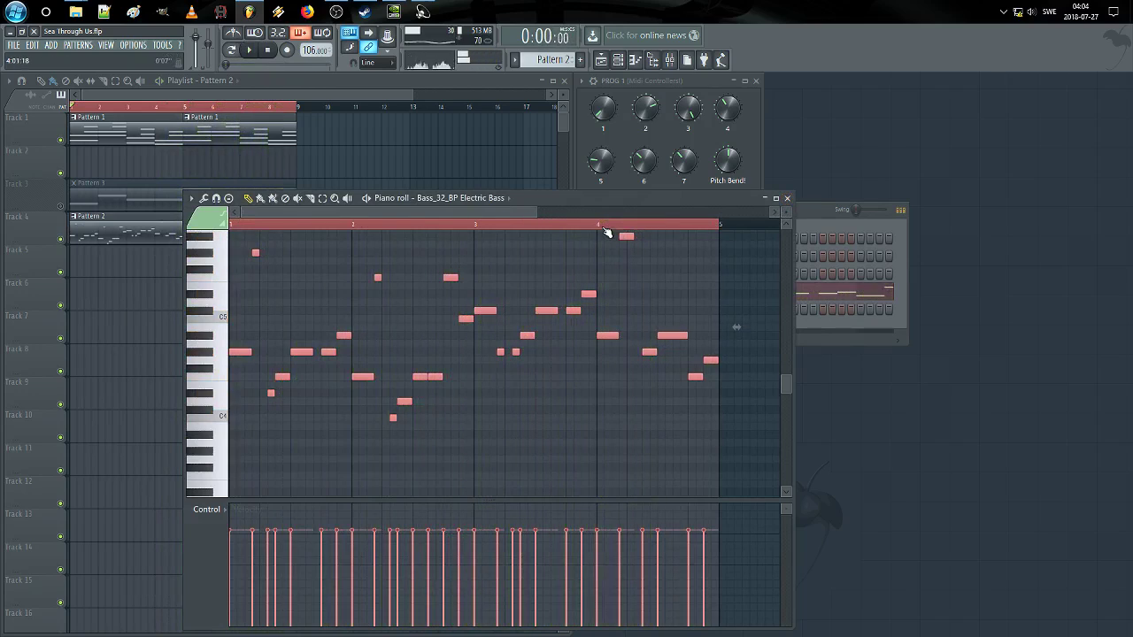
pyautogui.scroll(3, 602, 228)
pyautogui.click(385, 226)
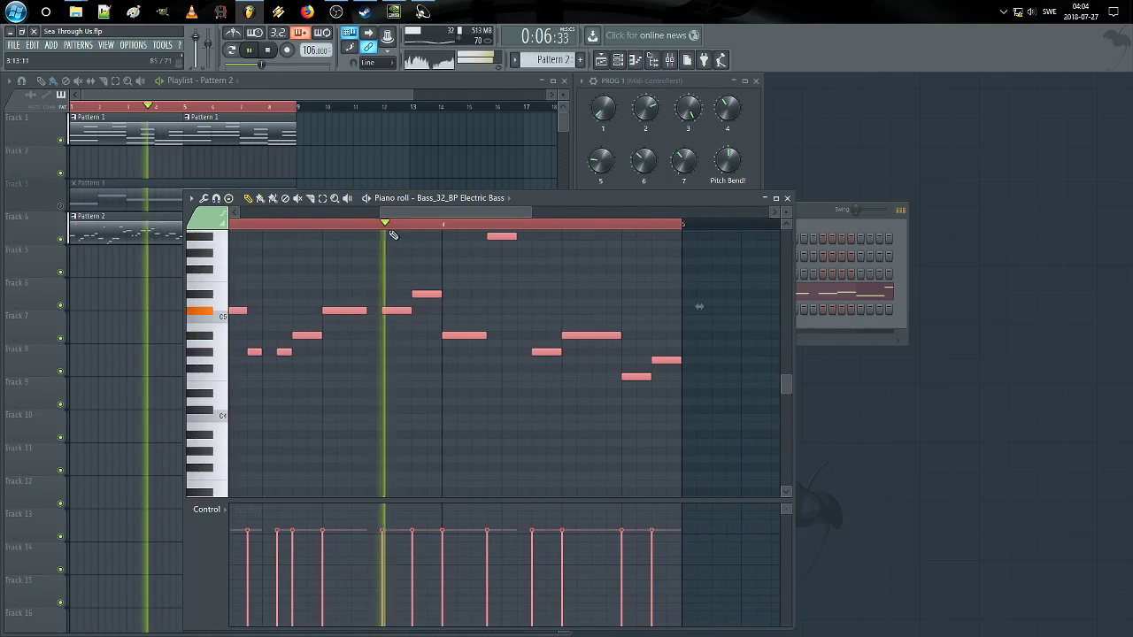
pyautogui.rightClick(495, 277)
pyautogui.press('space')
pyautogui.press('space')
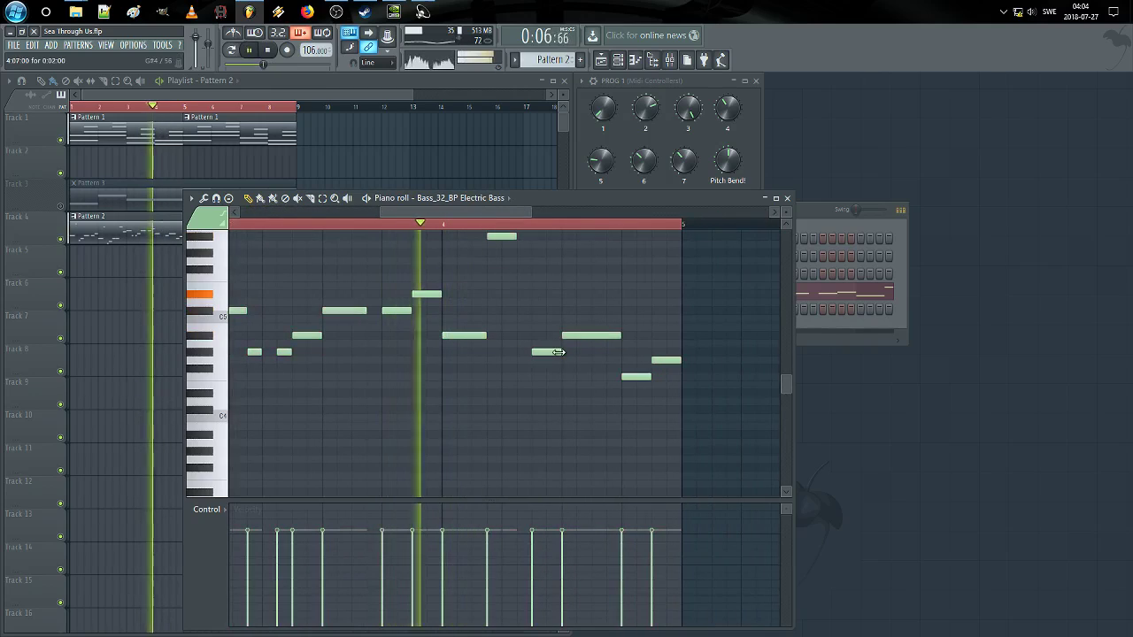
pyautogui.moveTo(558, 352); pyautogui.dragTo(526, 354)
pyautogui.press('space')
pyautogui.click(540, 355)
pyautogui.press('space')
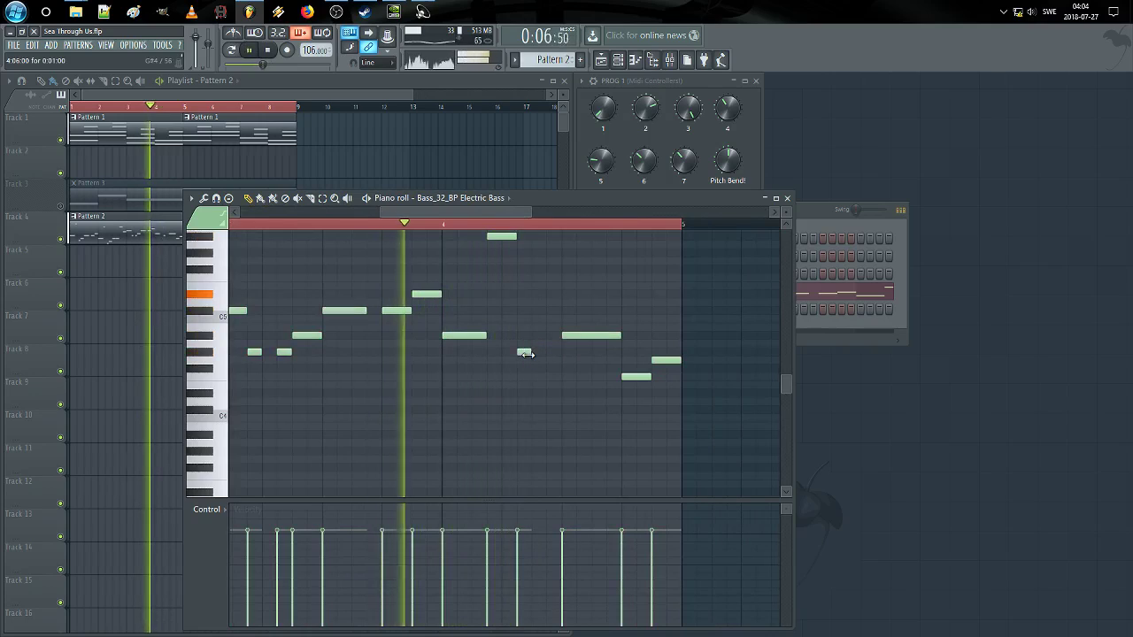
# Step: Add a two-step F4 note right after the shortened G#4 in bar 4 and play it back
pyautogui.press('space')
pyautogui.click(534, 374)
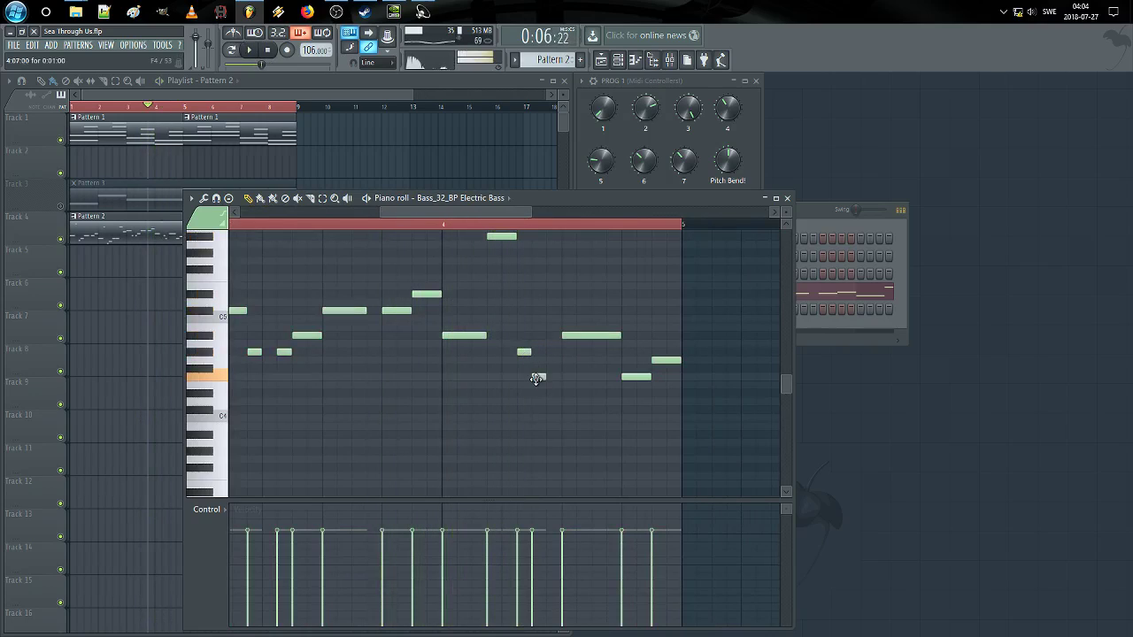
pyautogui.press('space')
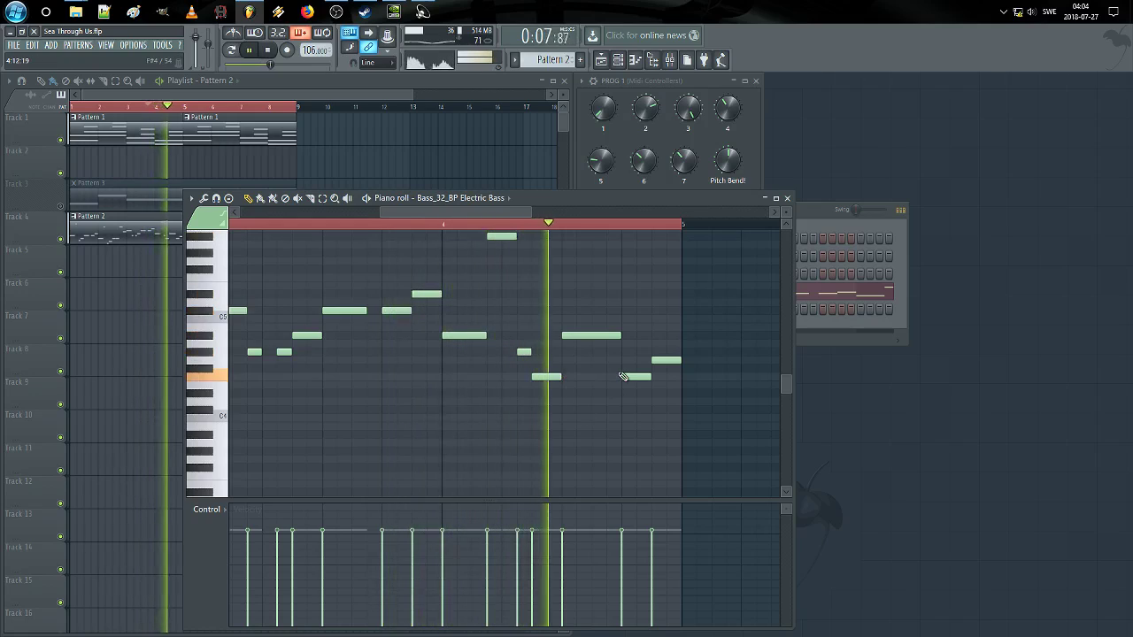
# Step: Replace bar 4's last two bass notes with a four-step A#4 and a three-step F4 ending the bar, then play back and close the piano roll
pyautogui.press('space')
pyautogui.click(628, 334)
pyautogui.rightClick(664, 360)
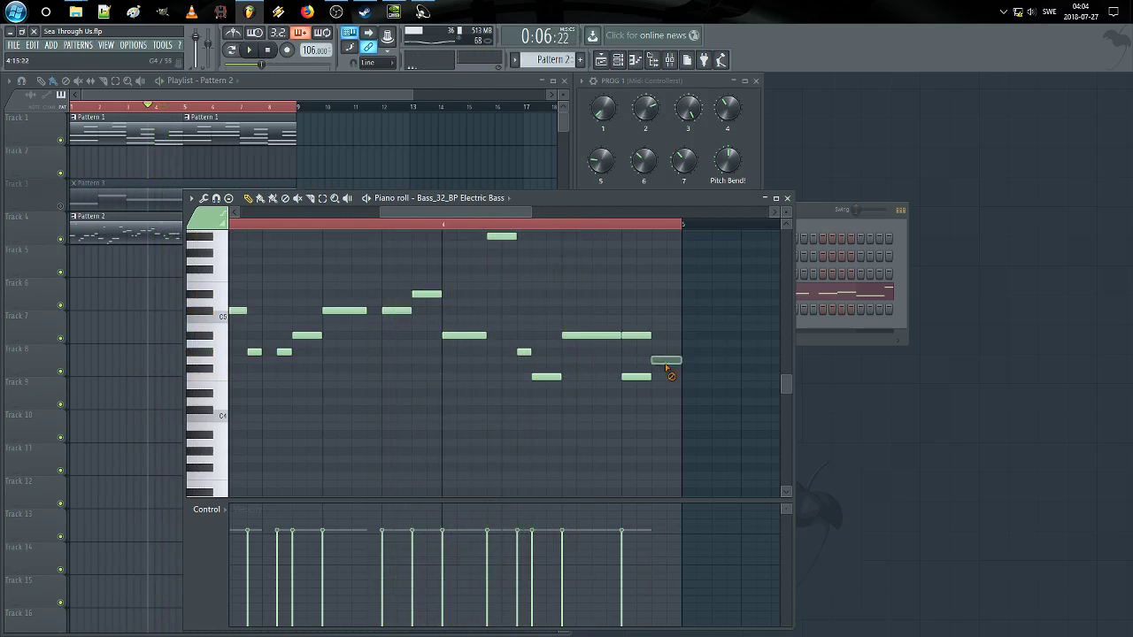
pyautogui.rightClick(640, 376)
pyautogui.click(220, 222)
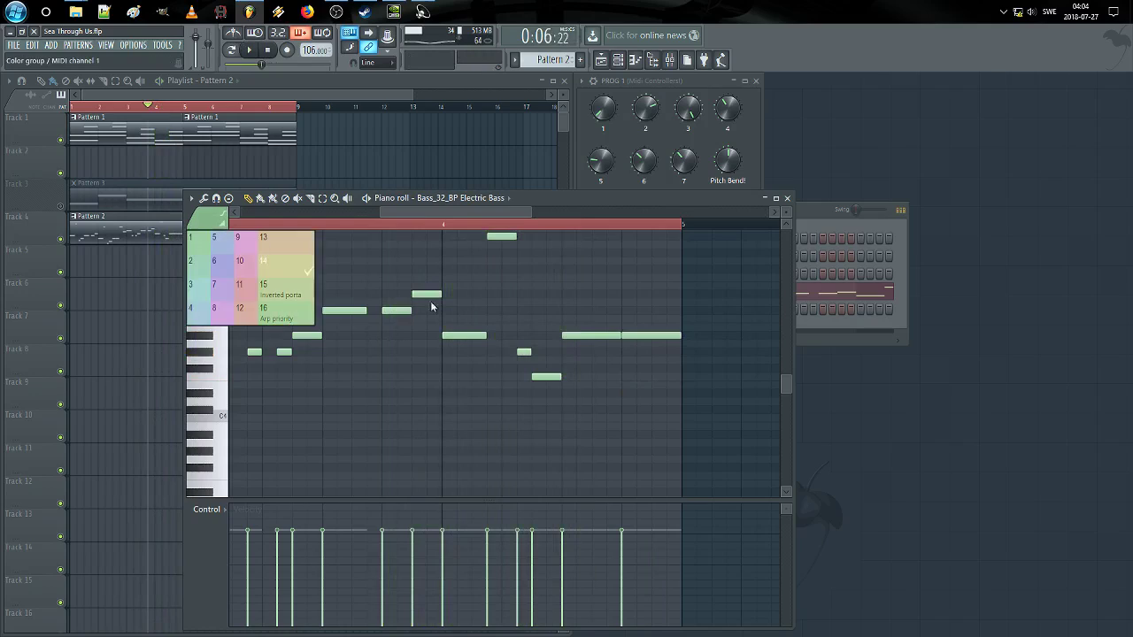
pyautogui.click(224, 223)
pyautogui.moveTo(642, 403); pyautogui.dragTo(642, 377)
pyautogui.press('space')
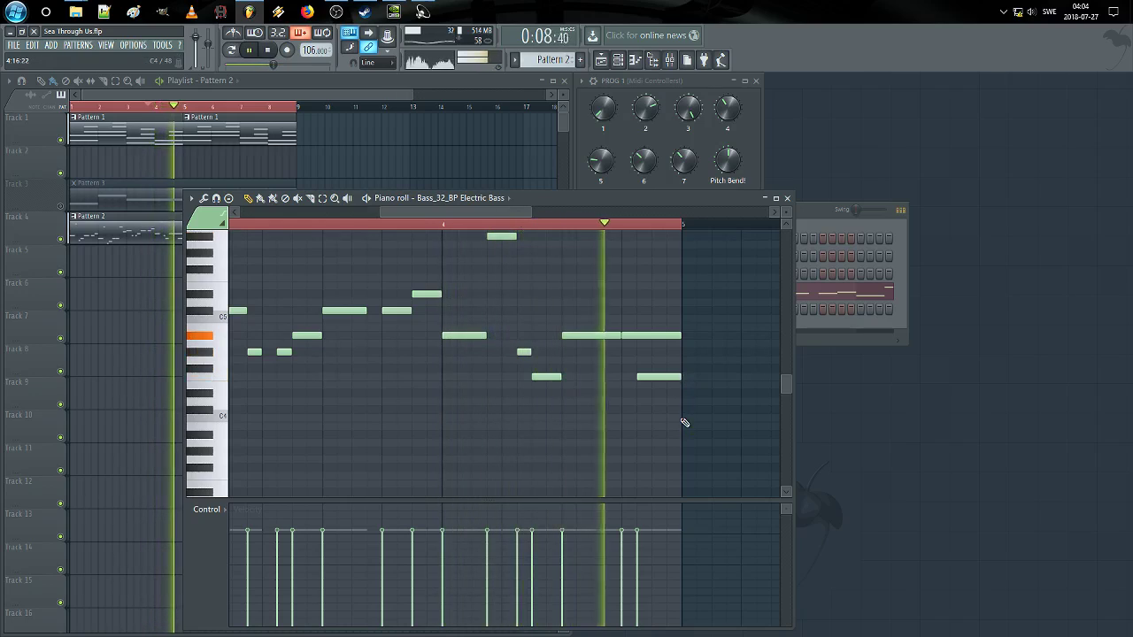
pyautogui.click(787, 198)
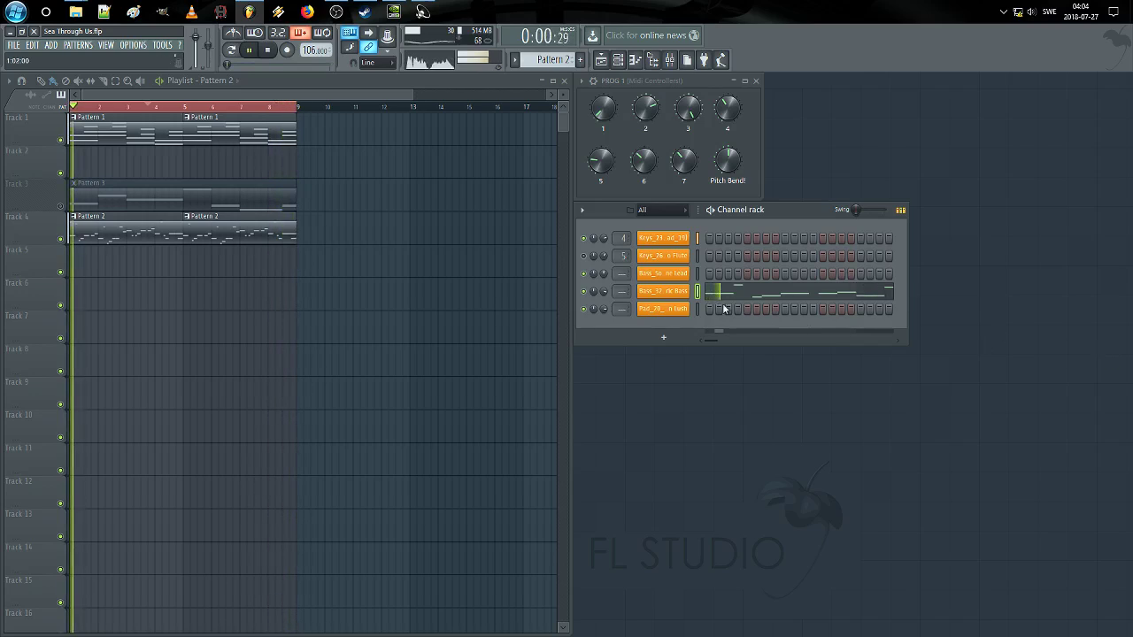
# Step: Adjust the cutoff and cutoff envelope amount in the electric bass's Filter 1, play back the result and close the plugin
pyautogui.click(663, 291)
pyautogui.click(97, 233)
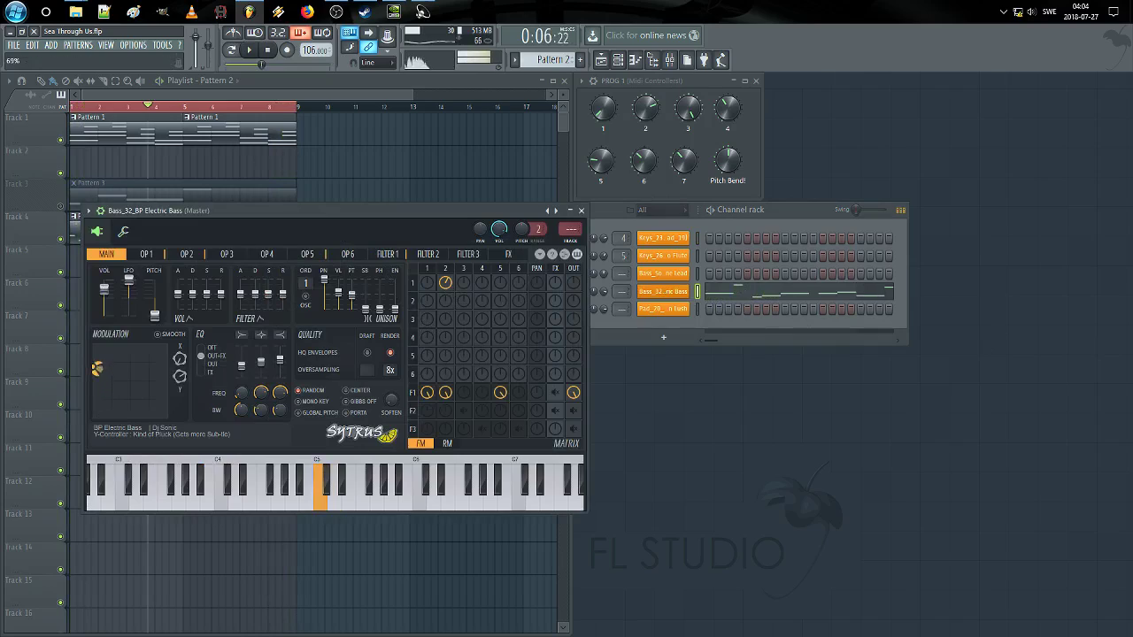
pyautogui.click(389, 255)
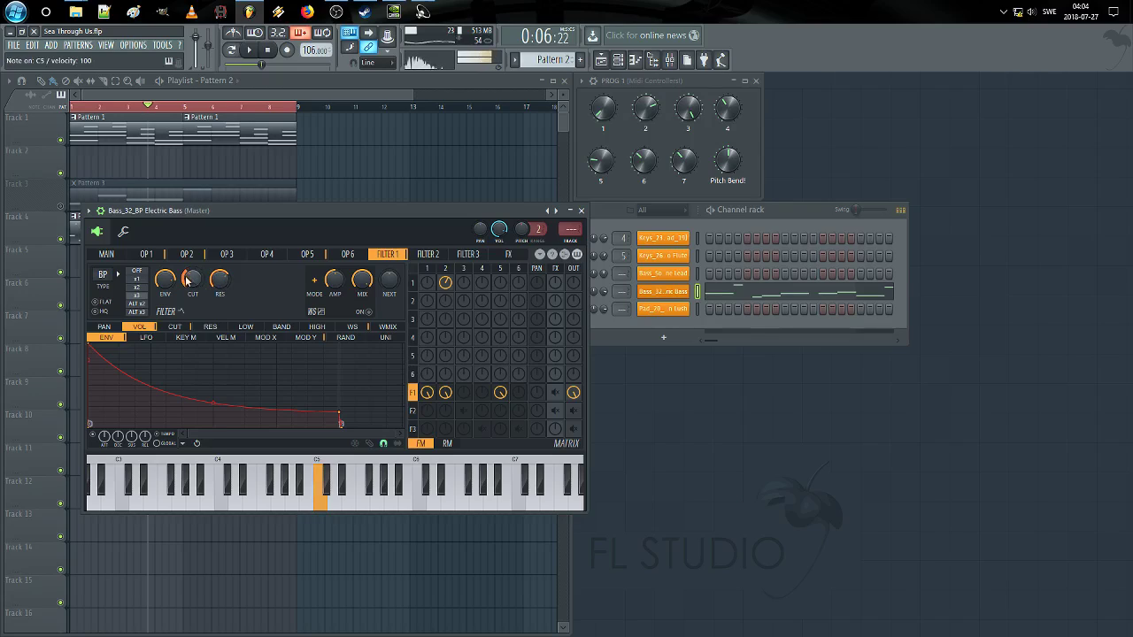
pyautogui.click(174, 327)
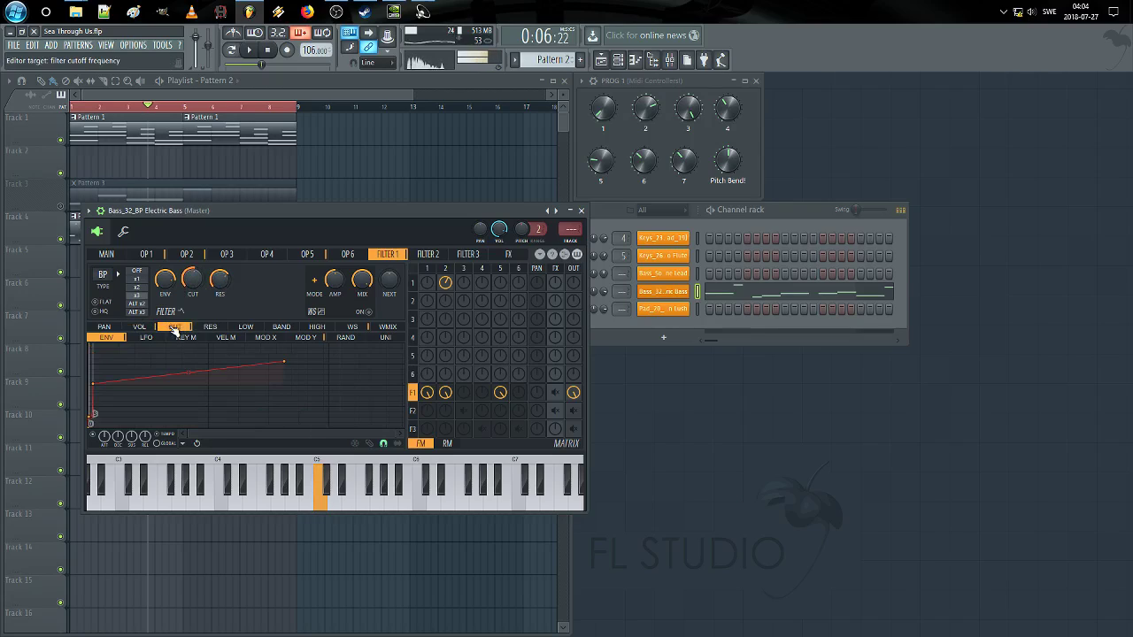
pyautogui.press('q')
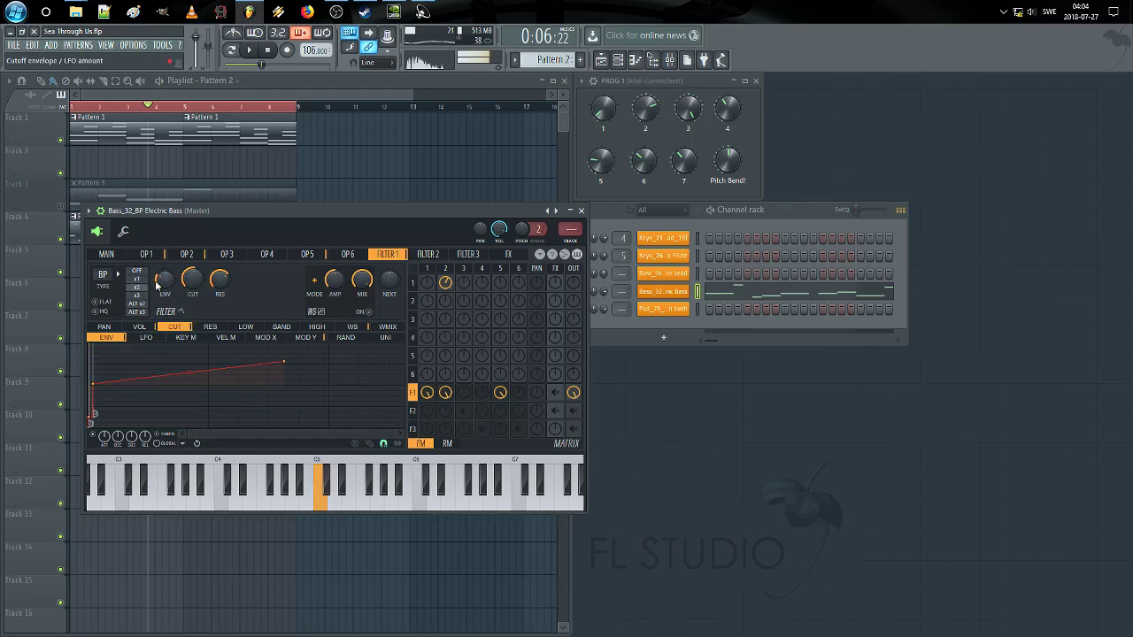
pyautogui.press('space')
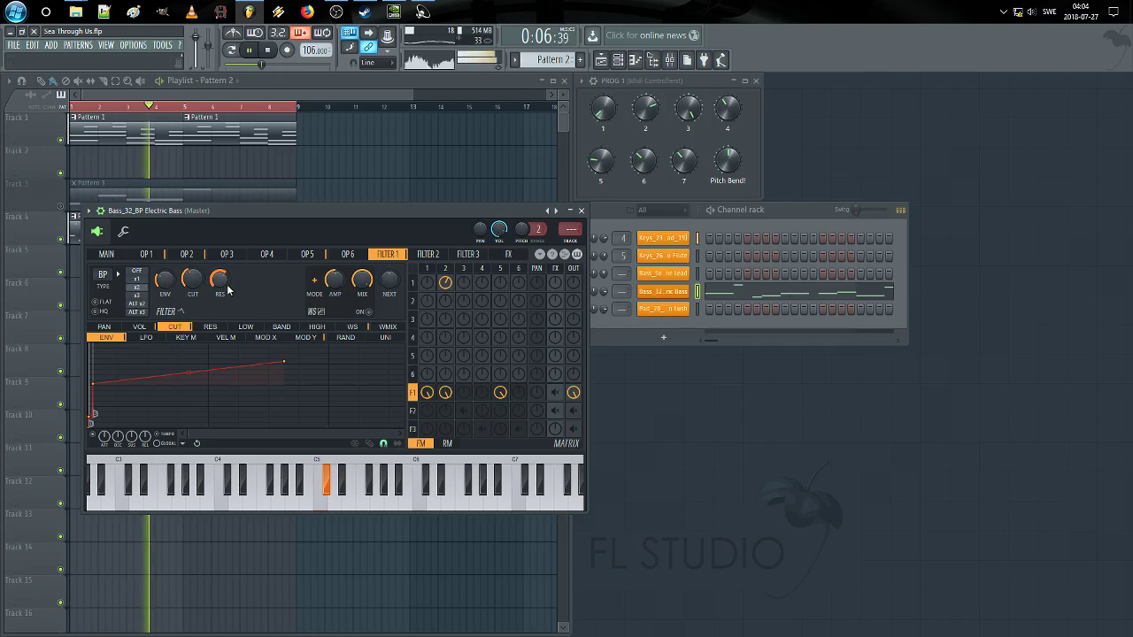
pyautogui.click(581, 211)
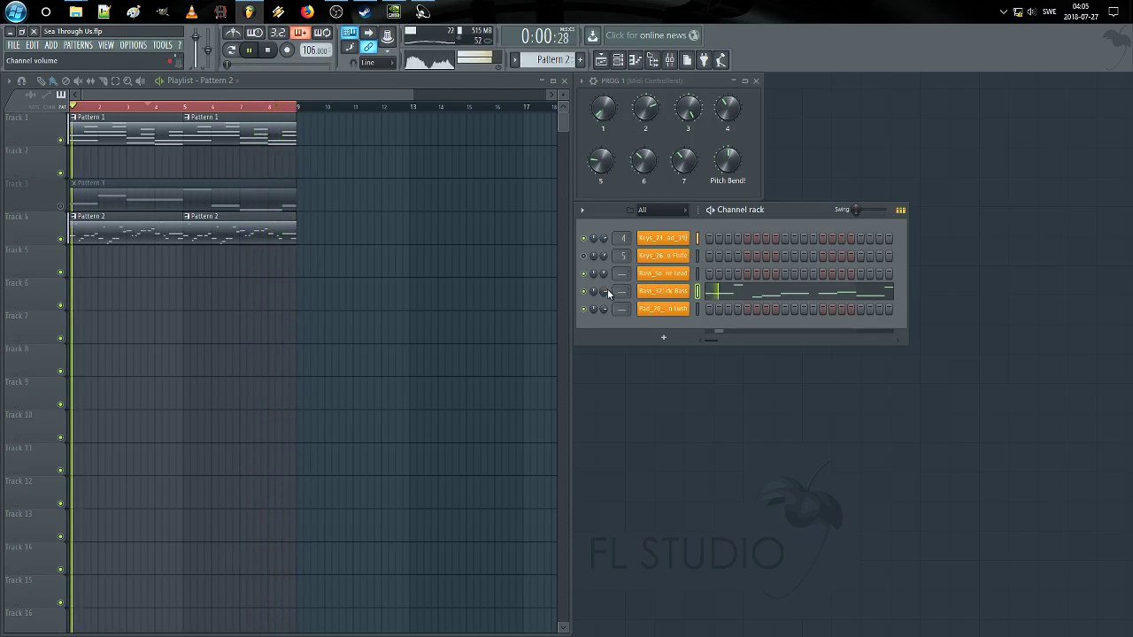
# Step: Check the Soft Drone Lead channel, then unmute Track 3 and play back the arrangement with Pattern 3 included
pyautogui.click(677, 281)
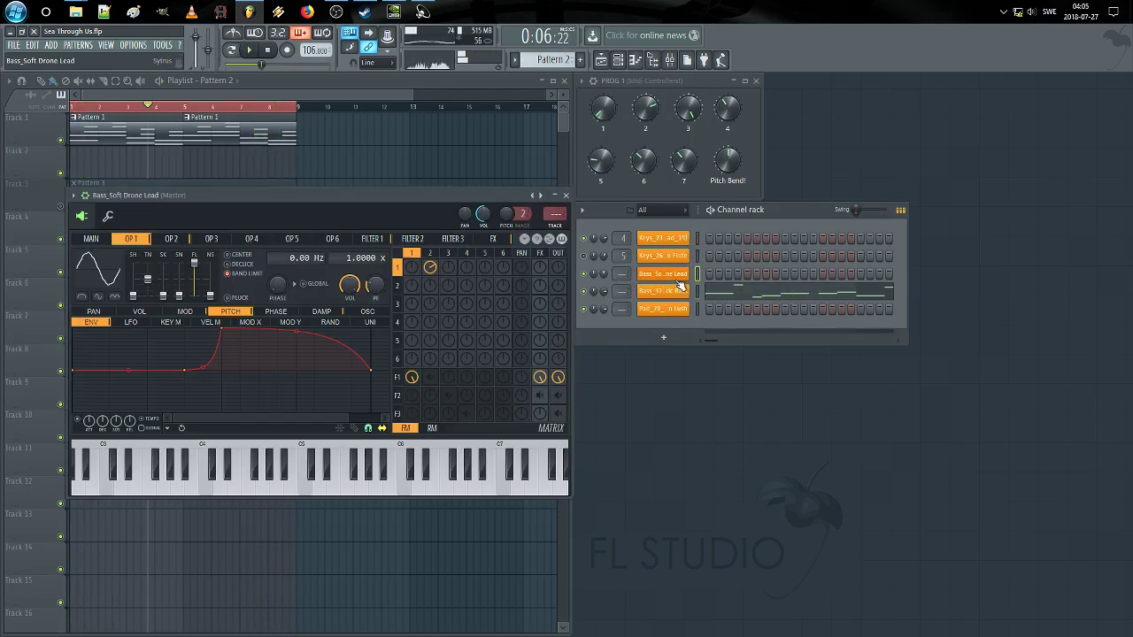
pyautogui.click(566, 195)
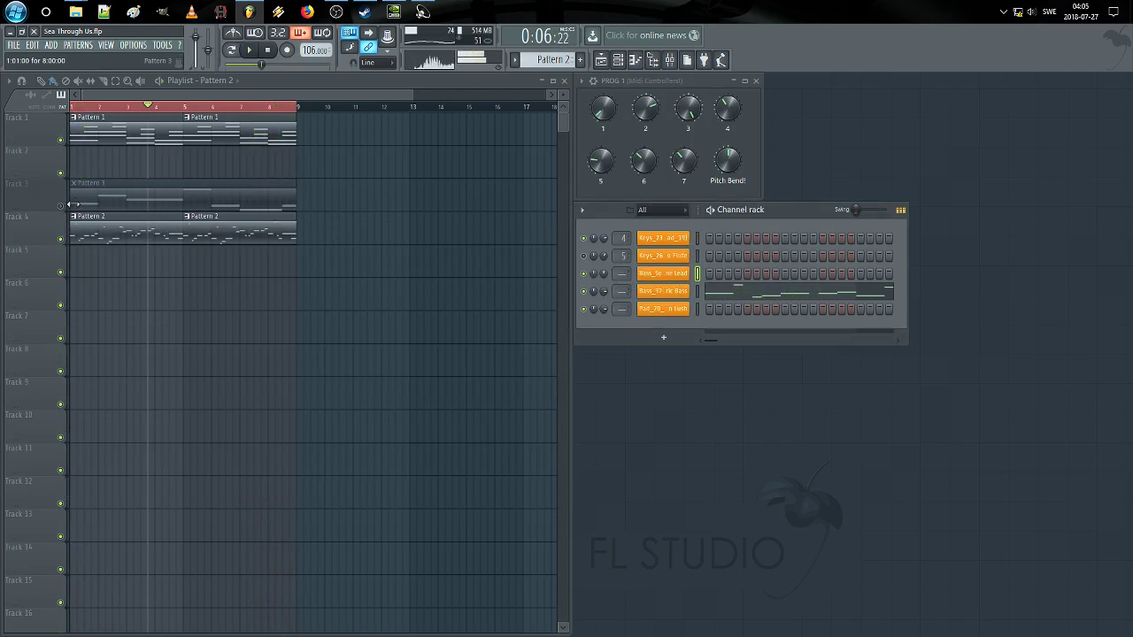
pyautogui.press('space')
pyautogui.press('space')
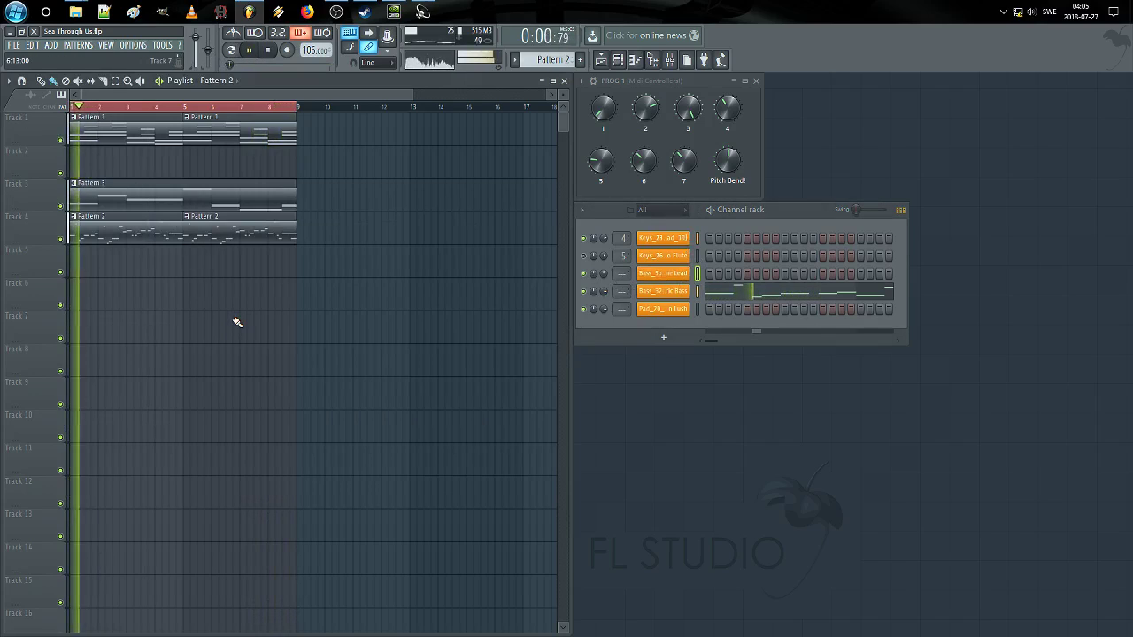
pyautogui.press('space')
# Step: Check the root notes of the Dark n Lush pad, electric bass, Design01 keys and Koto Flute channels
pyautogui.click(672, 309)
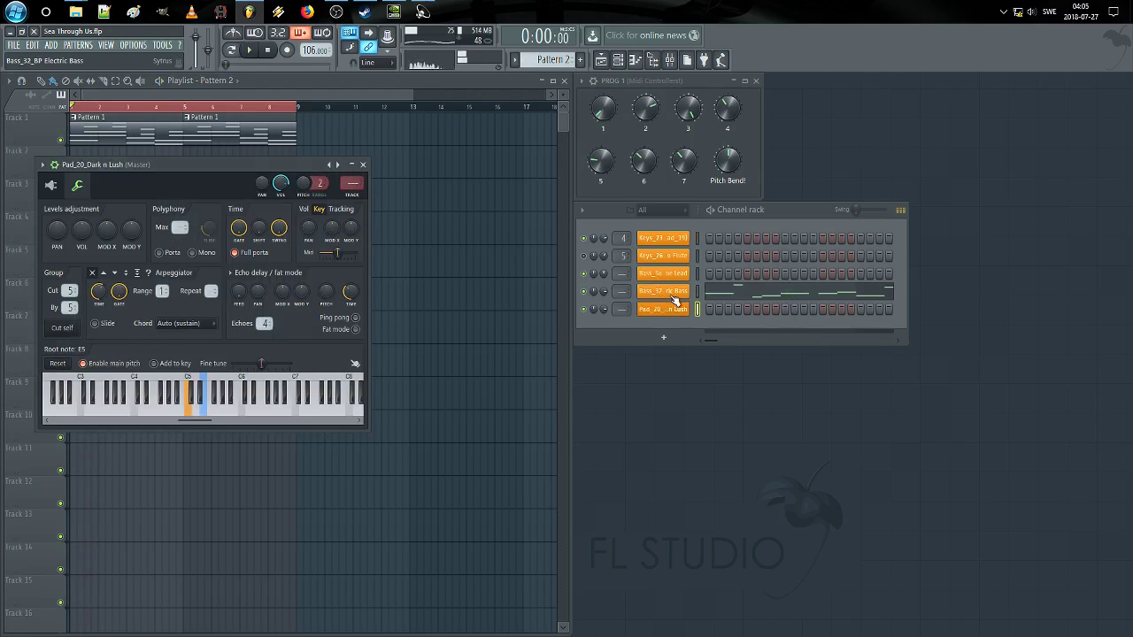
pyautogui.click(675, 291)
pyautogui.click(124, 233)
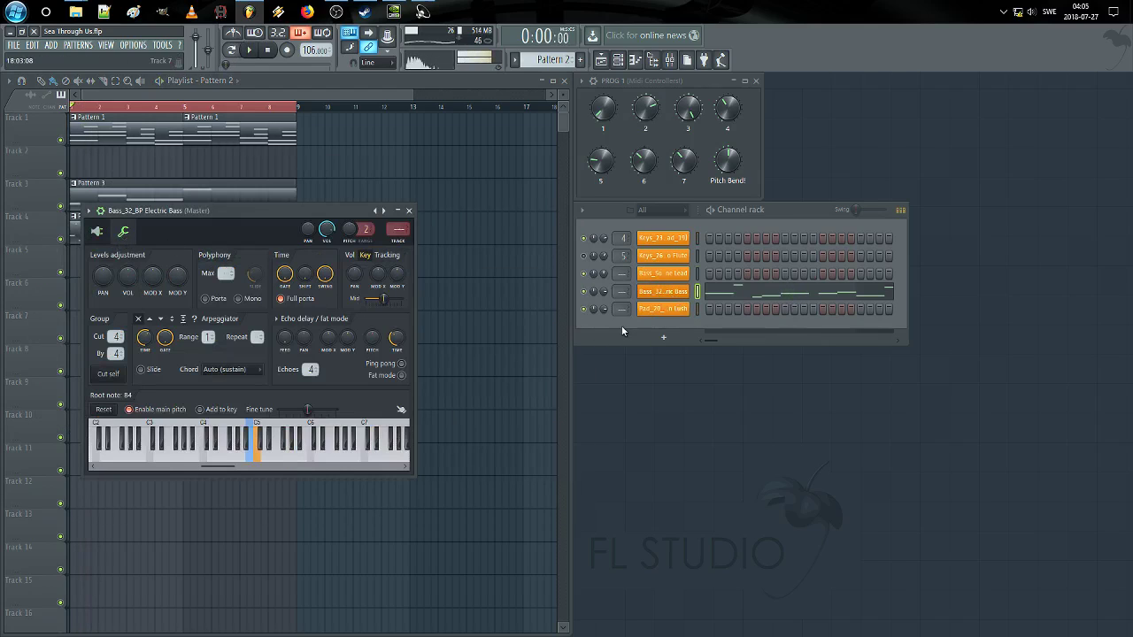
pyautogui.click(665, 238)
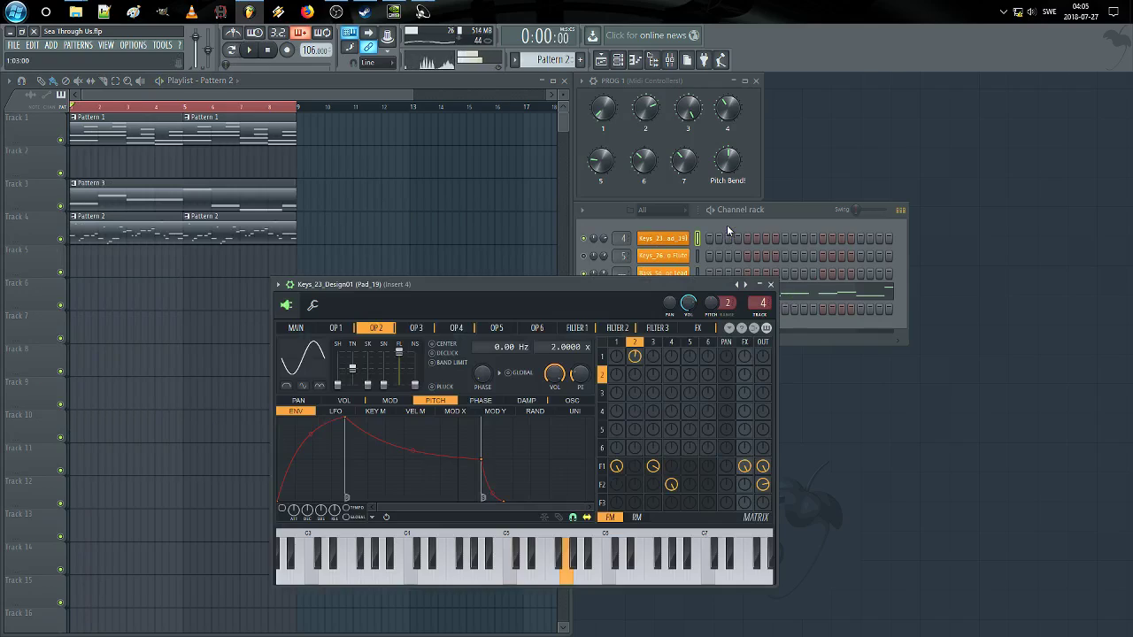
pyautogui.click(727, 225)
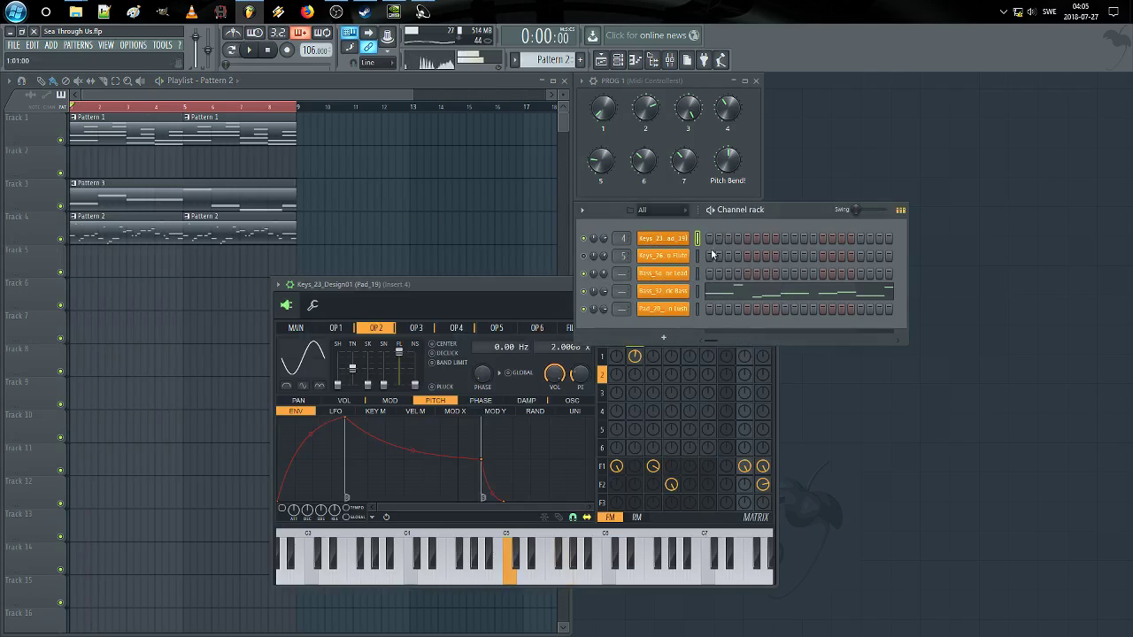
pyautogui.click(313, 306)
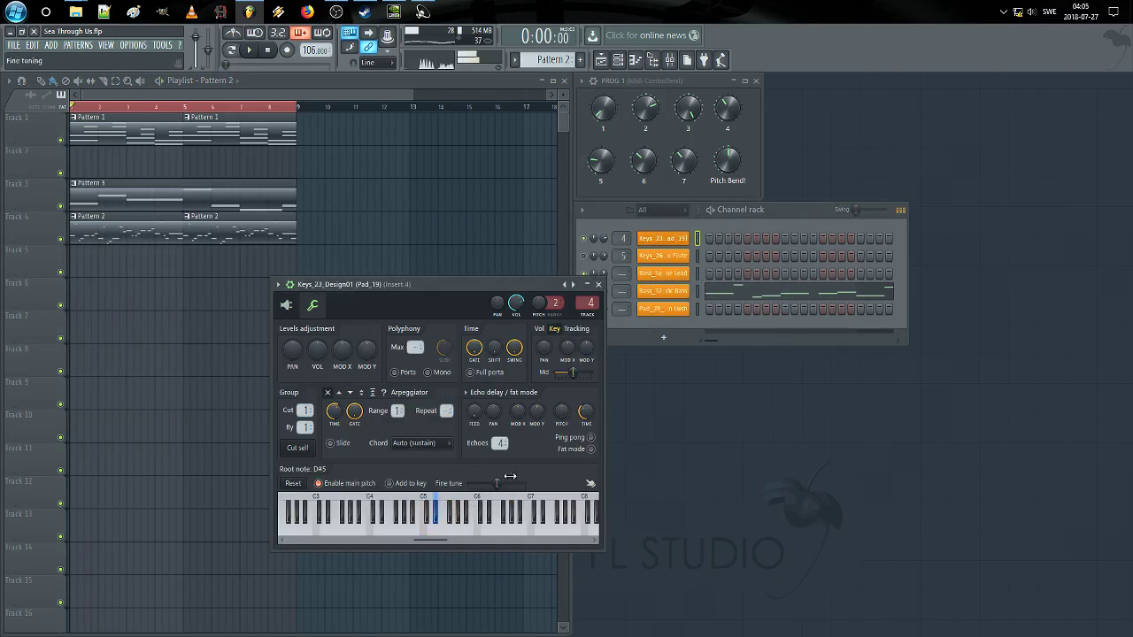
pyautogui.click(672, 260)
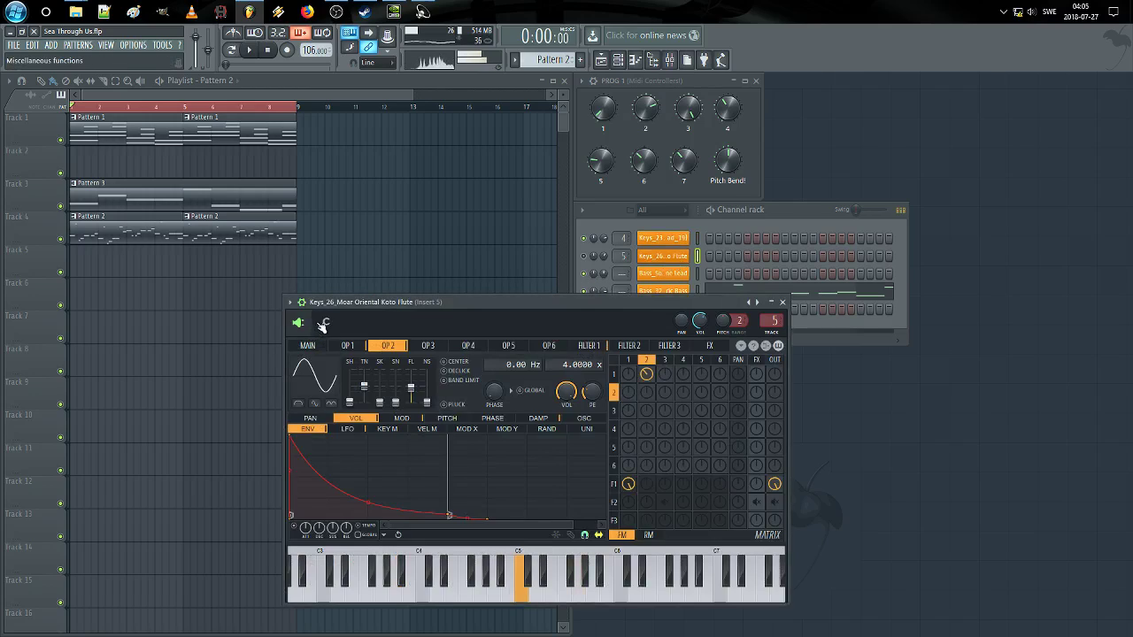
pyautogui.click(325, 323)
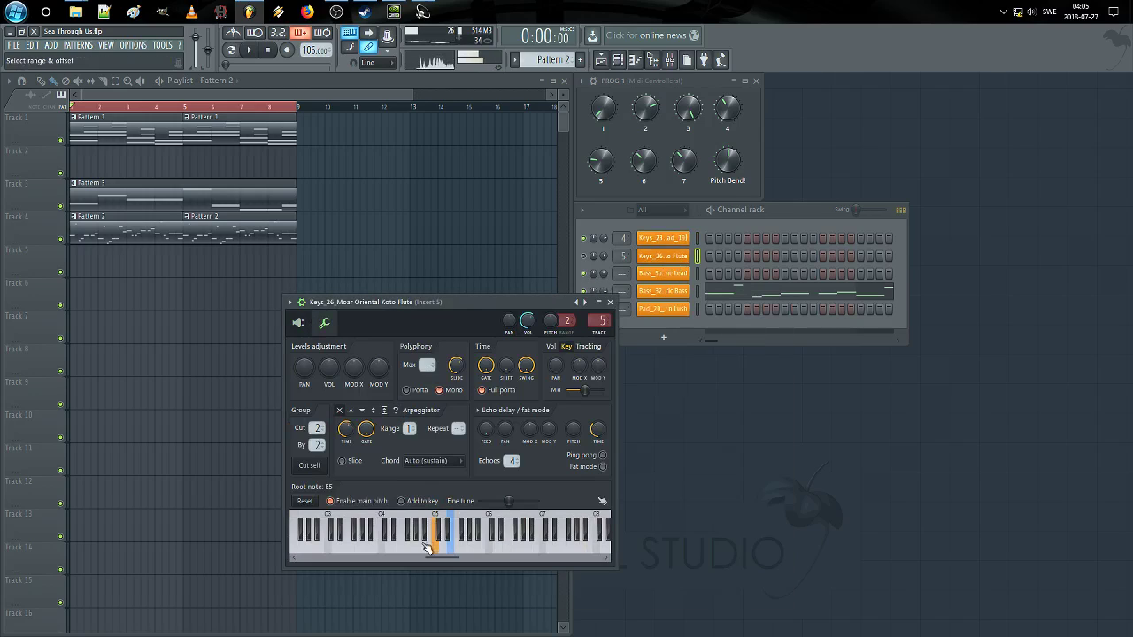
# Step: Check the root notes of the Soft Drone Lead and electric bass, then set the Dark n Lush pad's root note to A#4
pyautogui.click(684, 278)
pyautogui.click(108, 216)
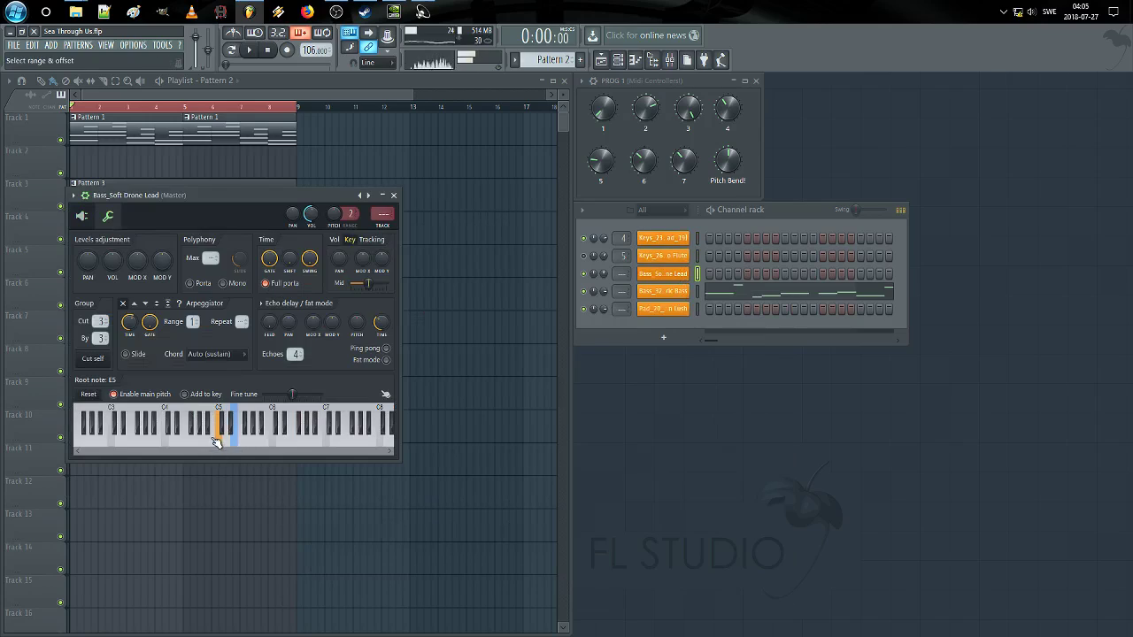
pyautogui.click(683, 291)
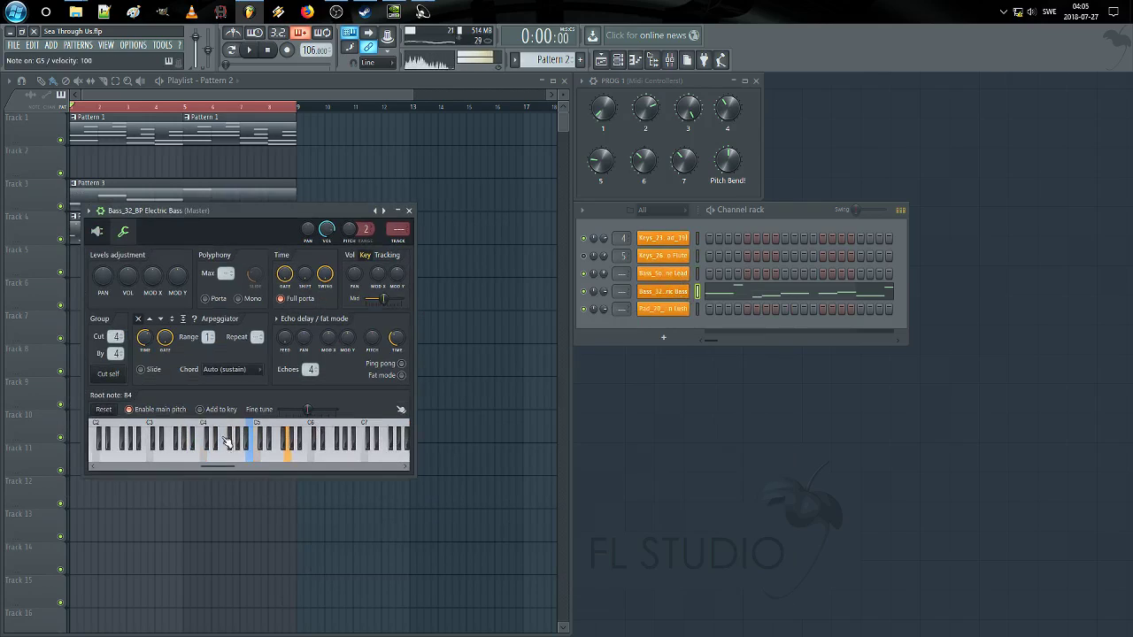
pyautogui.click(666, 308)
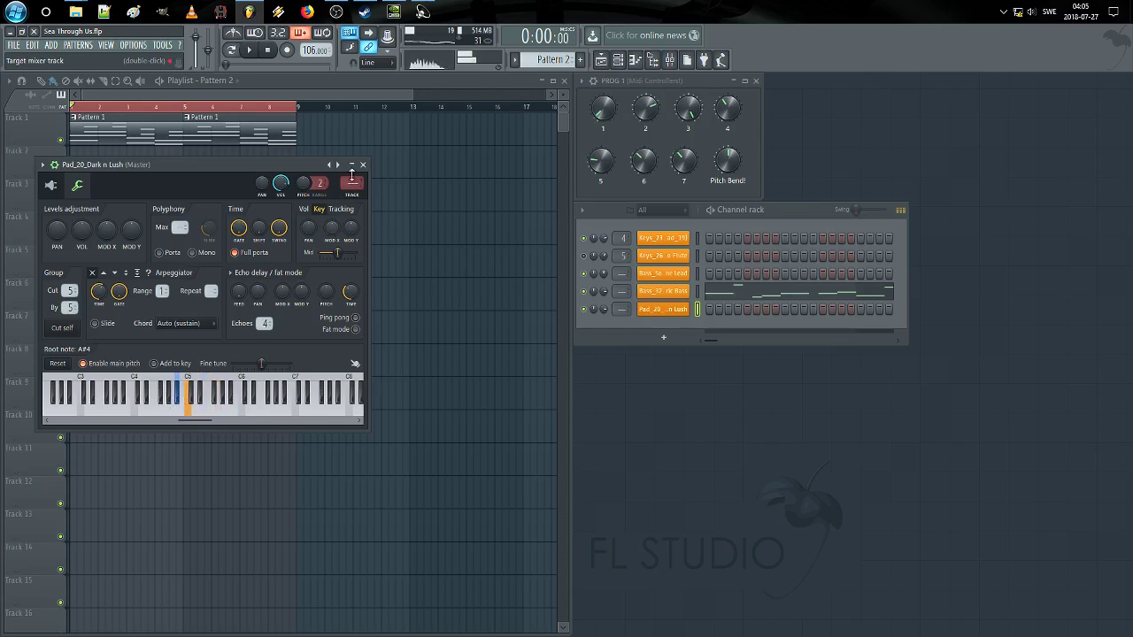
pyautogui.click(363, 165)
# Step: Switch to Pattern 1 in pattern playback mode and copy the Design01 keys' notes into the Dark n Lush pad channel
pyautogui.click(175, 116)
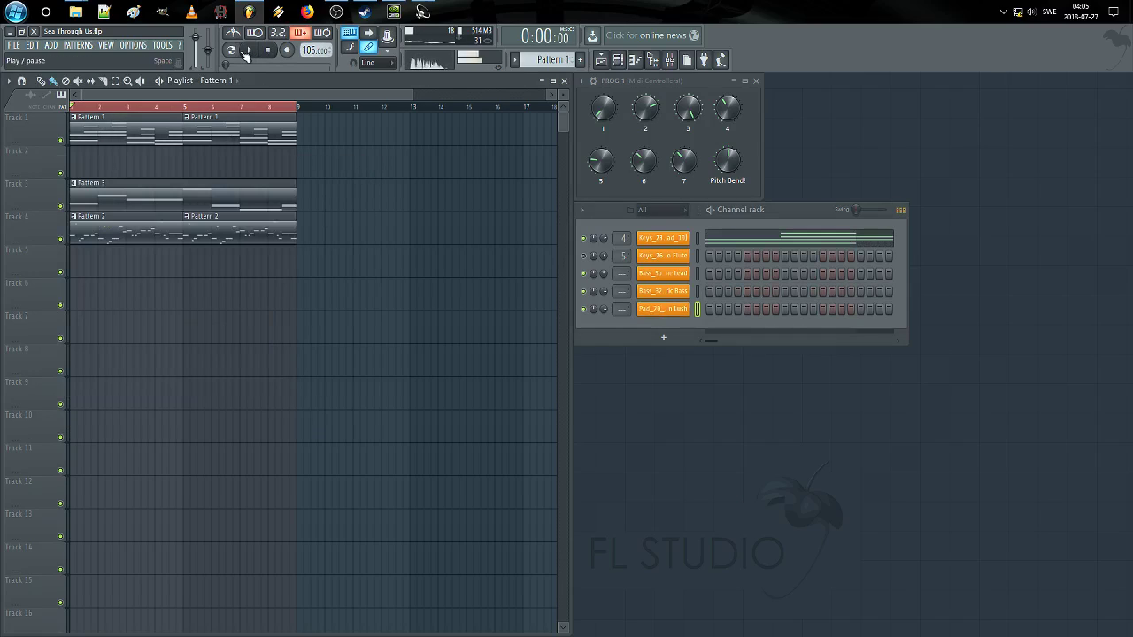
pyautogui.click(698, 238)
pyautogui.hotkey('ctrl', 'c')
pyautogui.click(699, 311)
pyautogui.hotkey('ctrl', 'v')
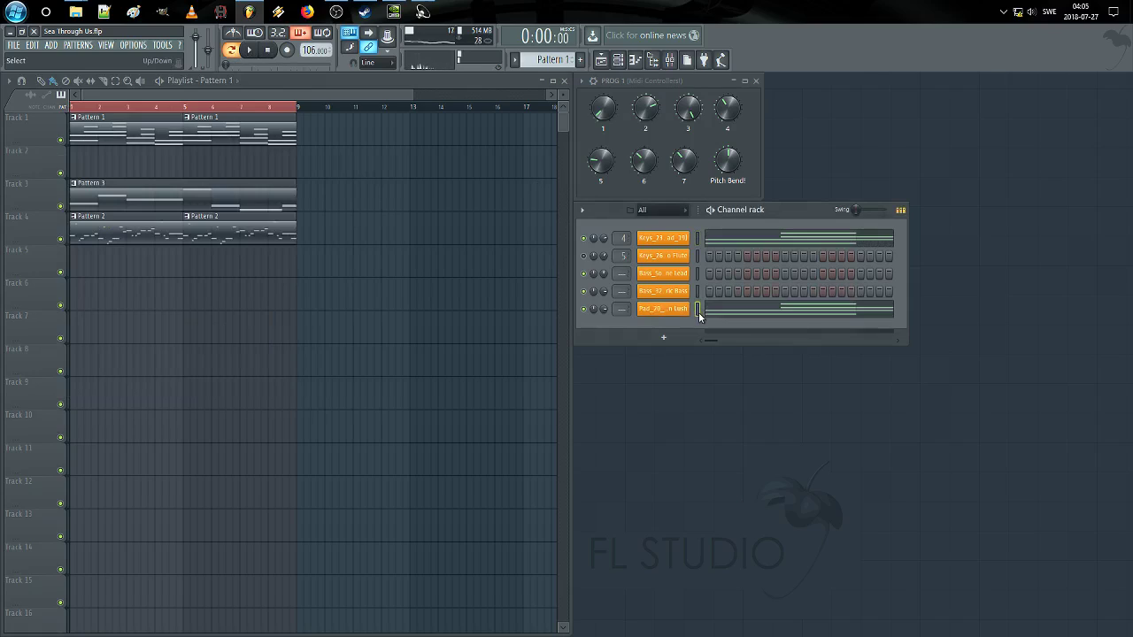
# Step: Extend the pad's half-bar upper chord notes back to the start of each bar so they sound for the full bar
pyautogui.click(733, 314)
pyautogui.keyDown('ctrl'); pyautogui.click(332, 301); pyautogui.keyUp('ctrl')
pyautogui.moveTo(317, 290); pyautogui.dragTo(361, 380)
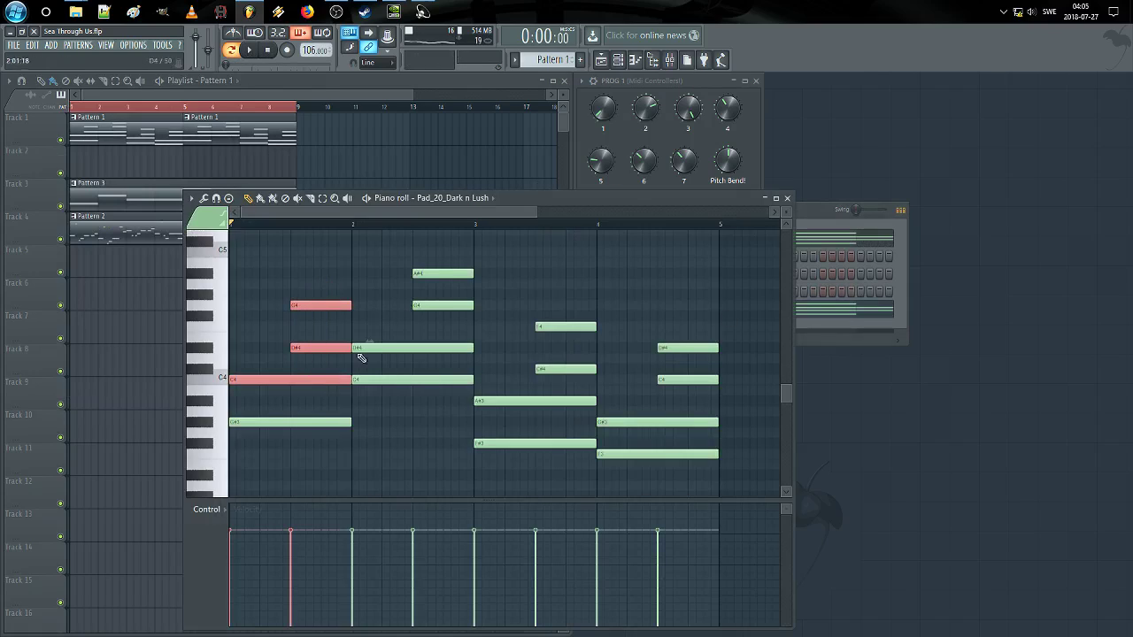
pyautogui.moveTo(410, 258); pyautogui.dragTo(448, 309)
pyautogui.moveTo(527, 297); pyautogui.dragTo(747, 400)
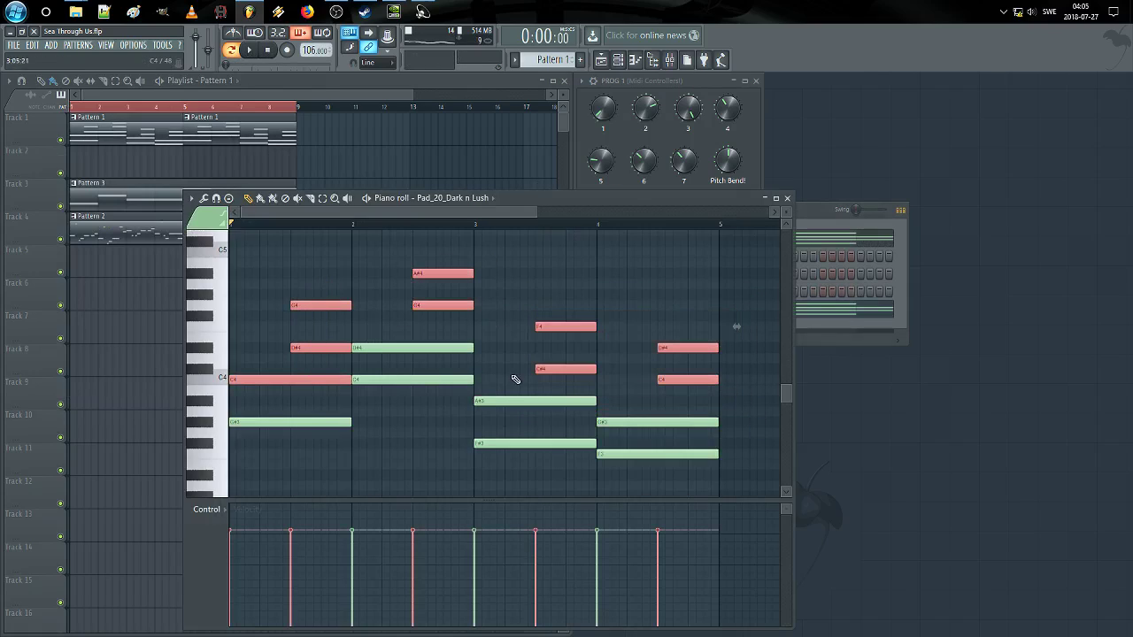
pyautogui.keyDown('ctrl'); pyautogui.click(302, 381); pyautogui.keyUp('ctrl')
pyautogui.moveTo(321, 346); pyautogui.dragTo(350, 351)
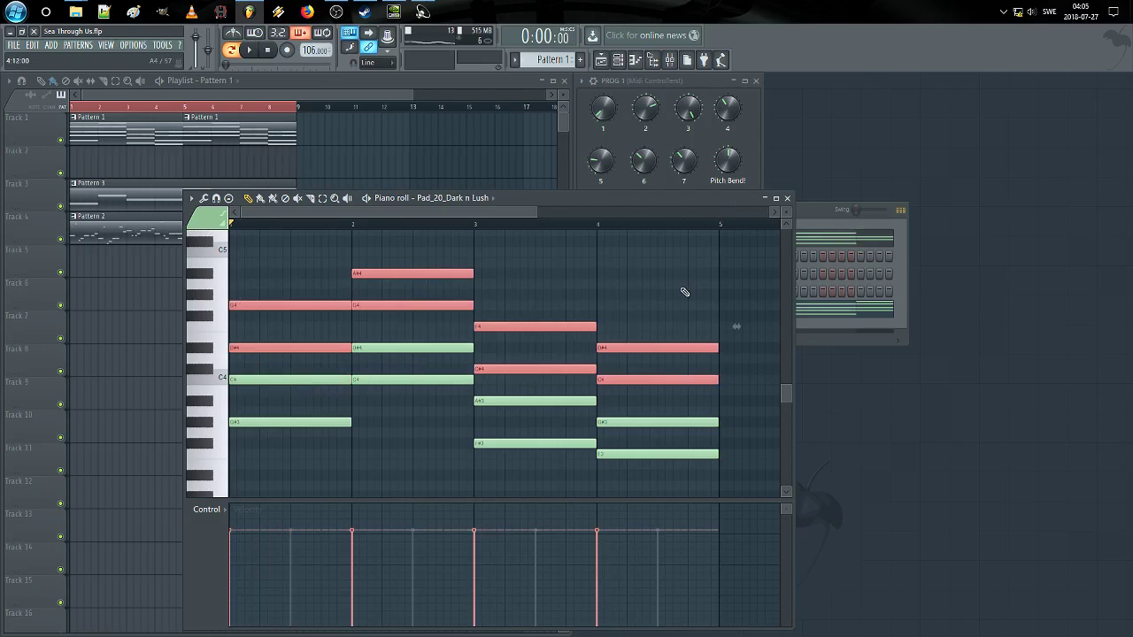
pyautogui.click(830, 213)
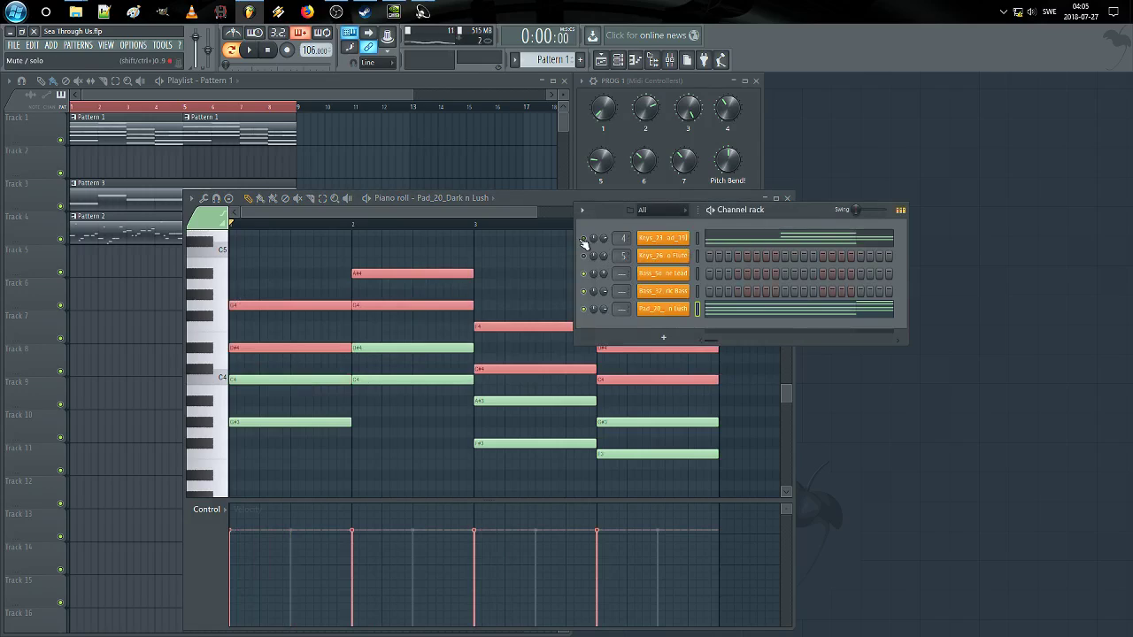
# Step: Deselect the Dark n Lush pad's chord notes and transpose all of them up one octave
pyautogui.keyDown('ctrl'); pyautogui.click(484, 254); pyautogui.keyUp('ctrl')
pyautogui.keyDown('alt'); pyautogui.rightClick(305, 276); pyautogui.keyUp('alt')
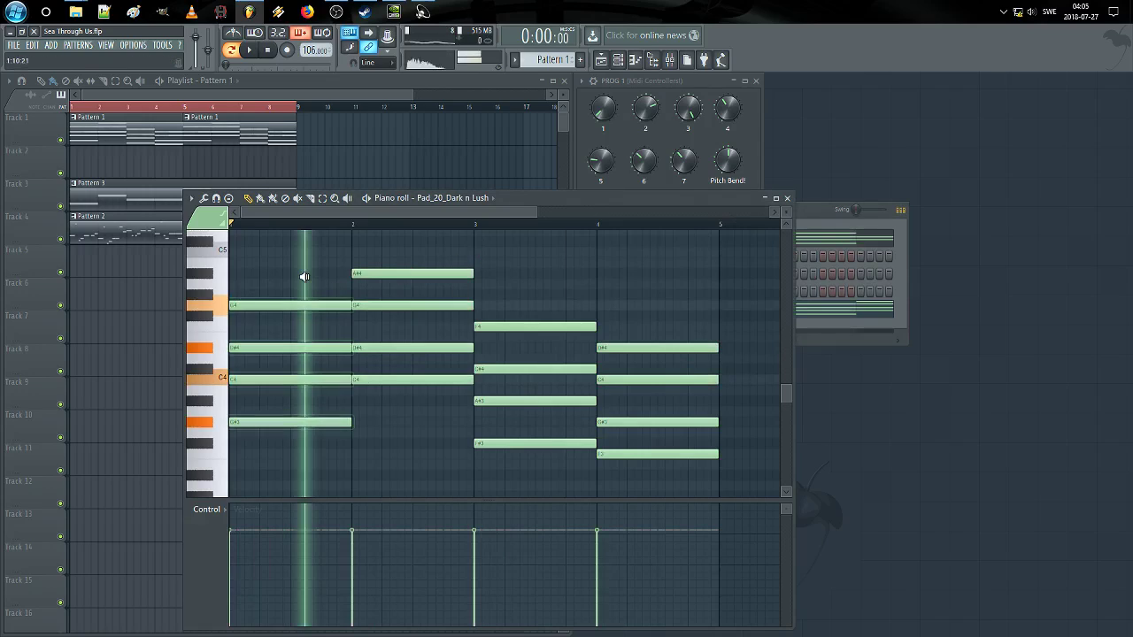
pyautogui.hotkey('ctrl', 'Up')
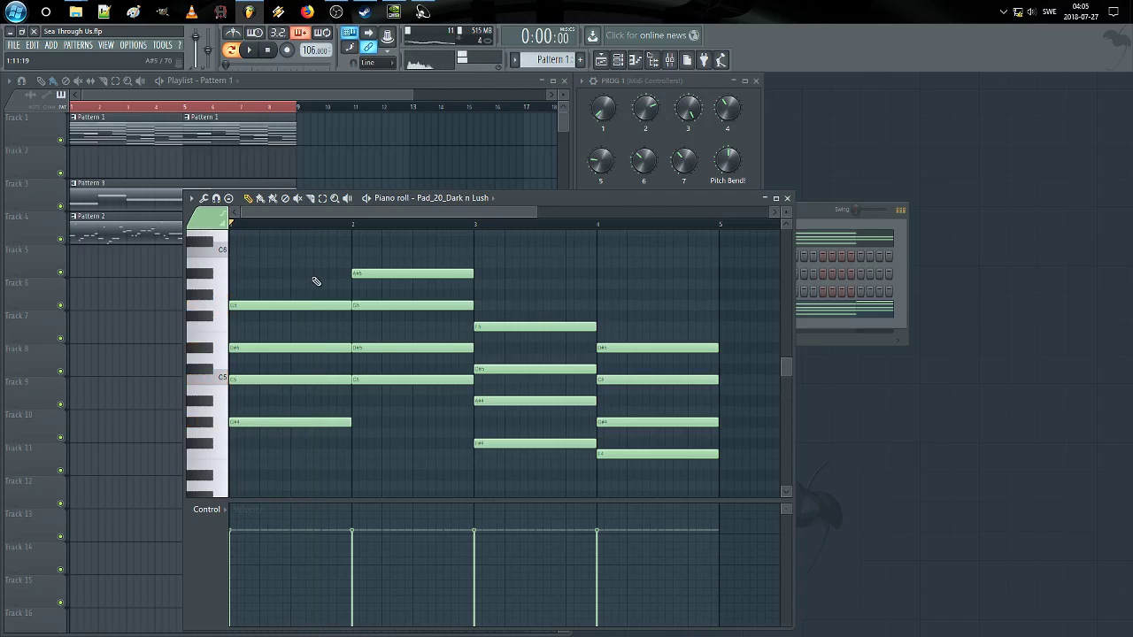
pyautogui.press('y')
pyautogui.moveTo(317, 281); pyautogui.dragTo(647, 278)
pyautogui.click(850, 326)
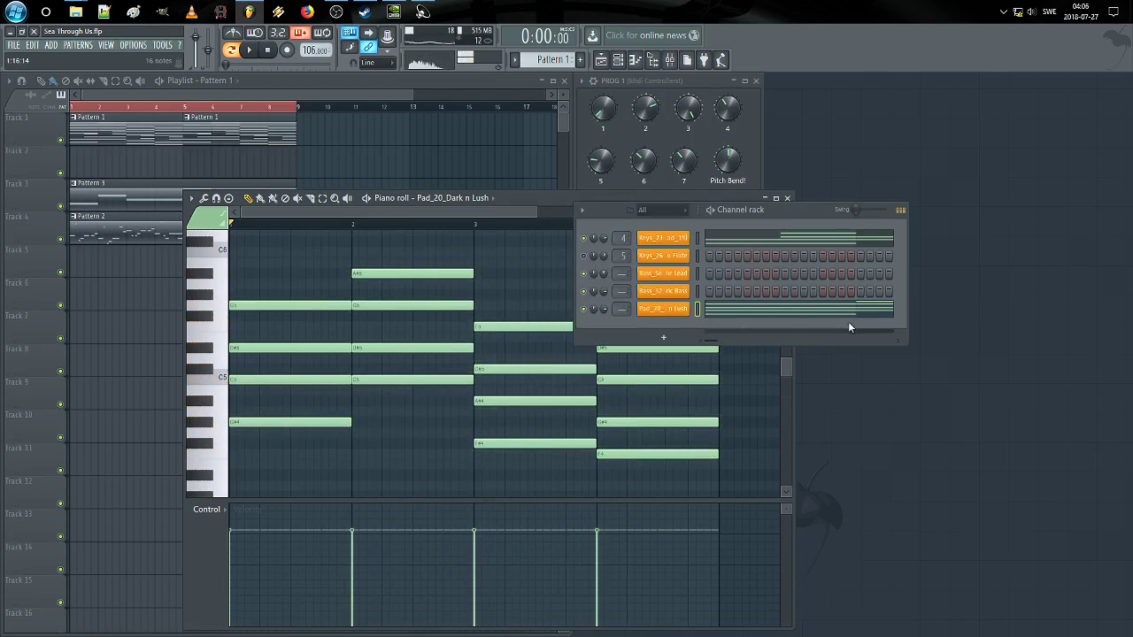
# Step: Compare the Design01 keys' chord notes with the Dark n Lush pad's notes in the piano roll
pyautogui.click(714, 240)
pyautogui.moveTo(274, 321); pyautogui.dragTo(319, 316)
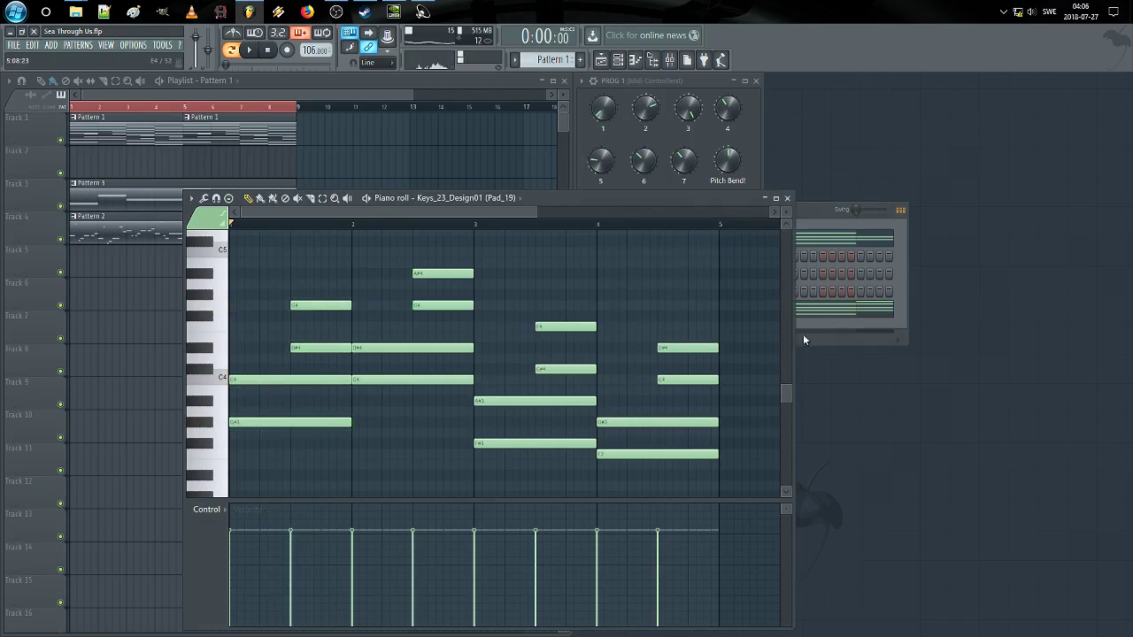
pyautogui.click(822, 313)
pyautogui.keyDown('alt'); pyautogui.rightClick(303, 317); pyautogui.keyUp('alt')
pyautogui.click(806, 323)
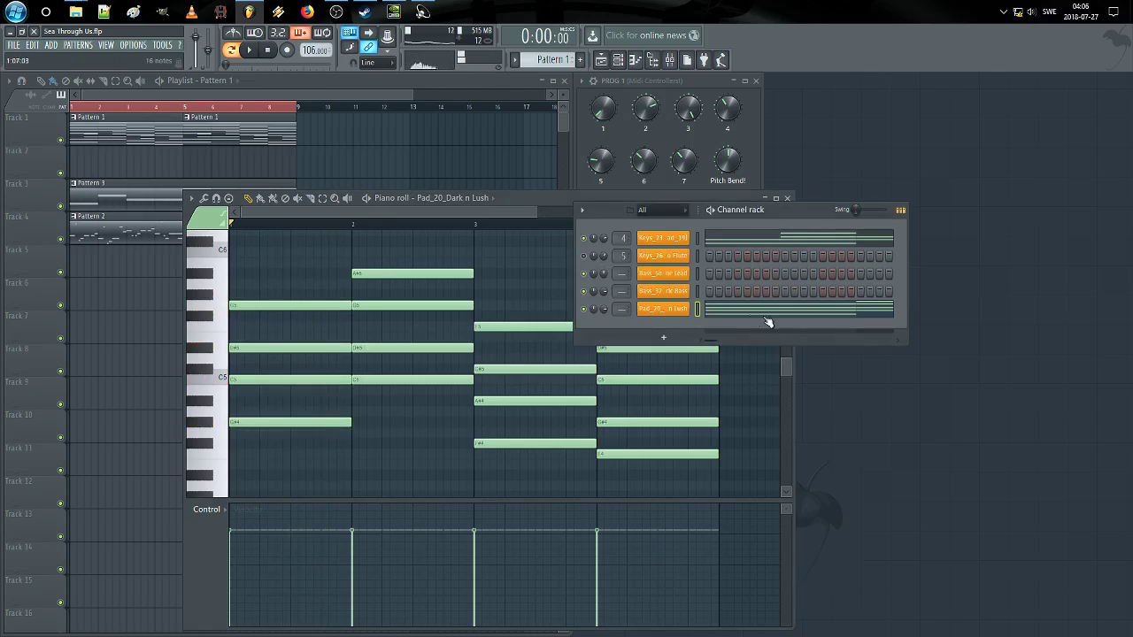
# Step: Set the Dark n Lush pad's root note to D#5 and audition the pad
pyautogui.click(666, 311)
pyautogui.press('q')
pyautogui.rightClick(225, 397)
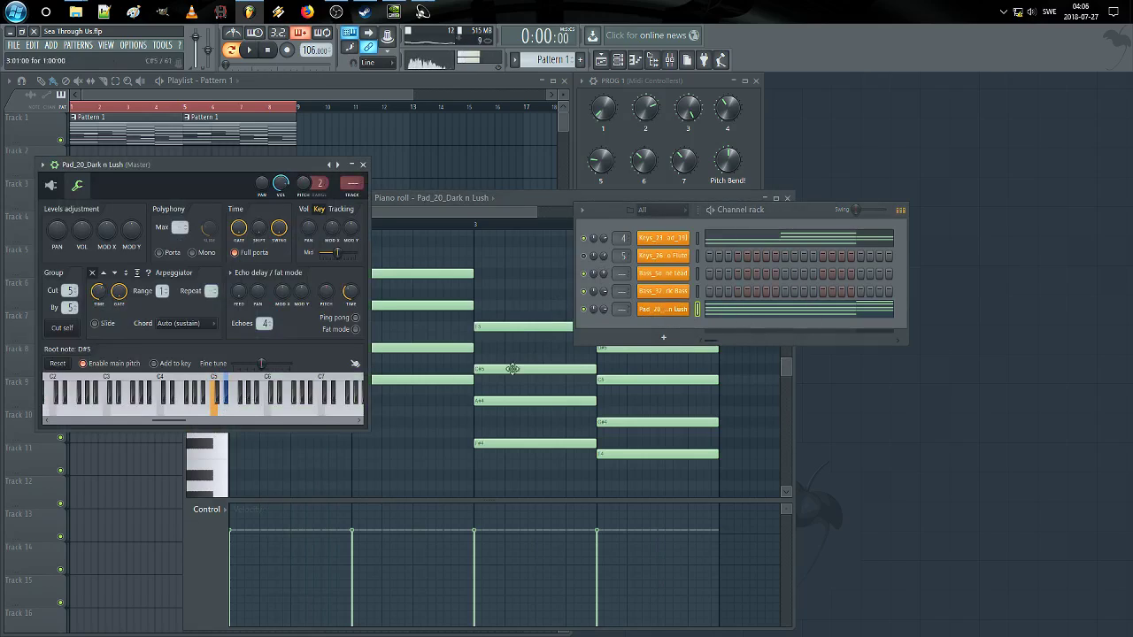
pyautogui.press('F7')
pyautogui.press('F7')
pyautogui.moveTo(274, 291); pyautogui.dragTo(379, 292)
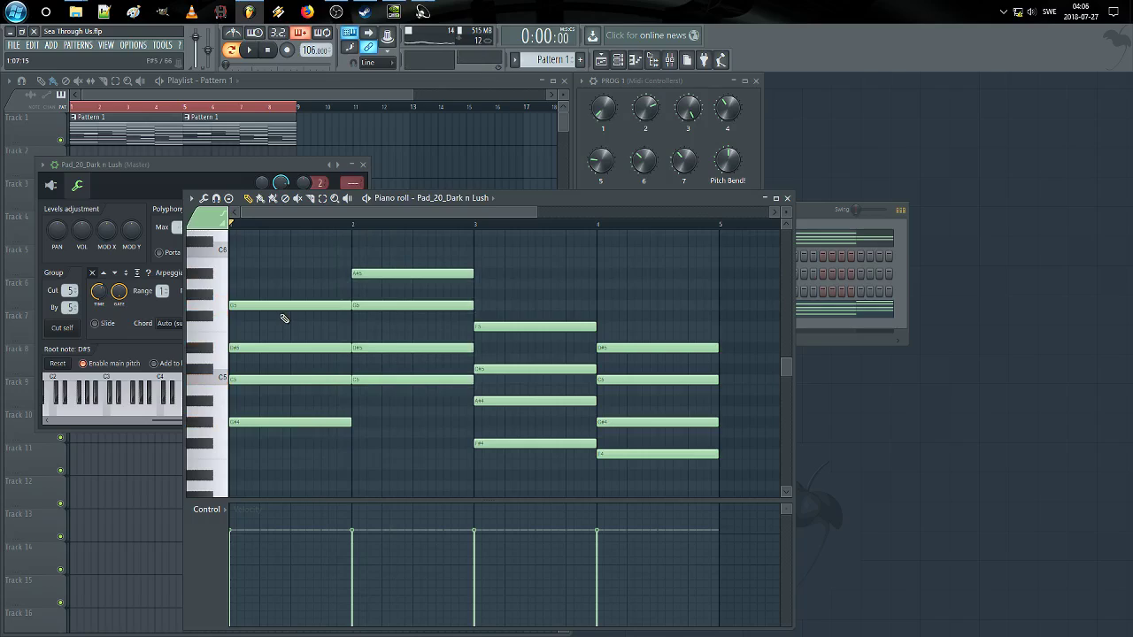
pyautogui.press('q')
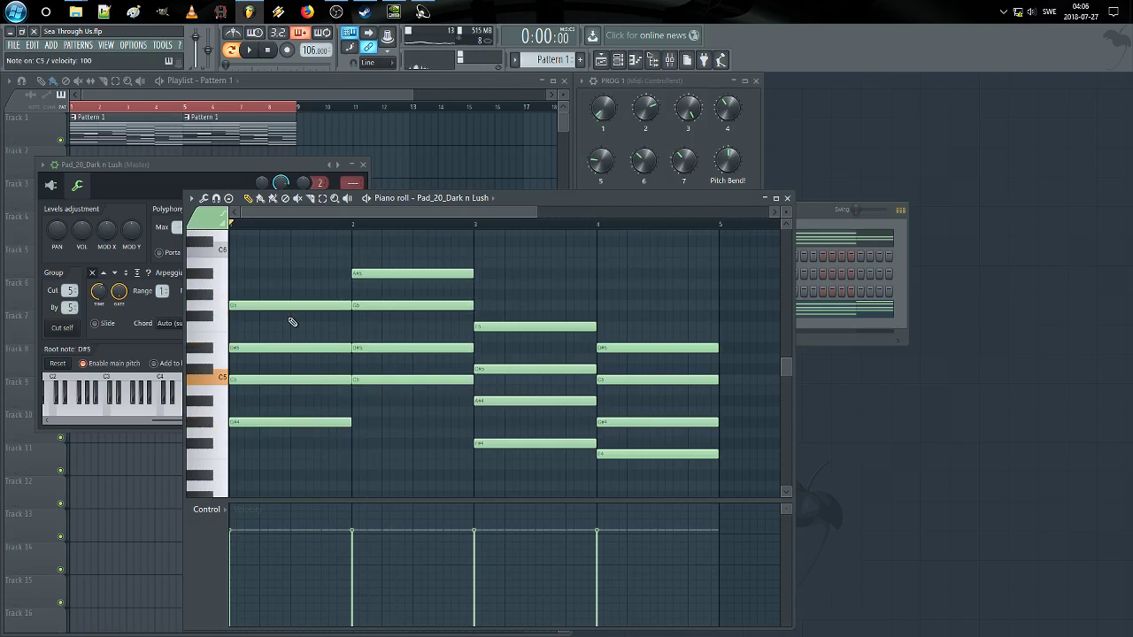
# Step: Open the Dark n Lush pad's synth and audition the Design01 keys against the pad
pyautogui.click(53, 186)
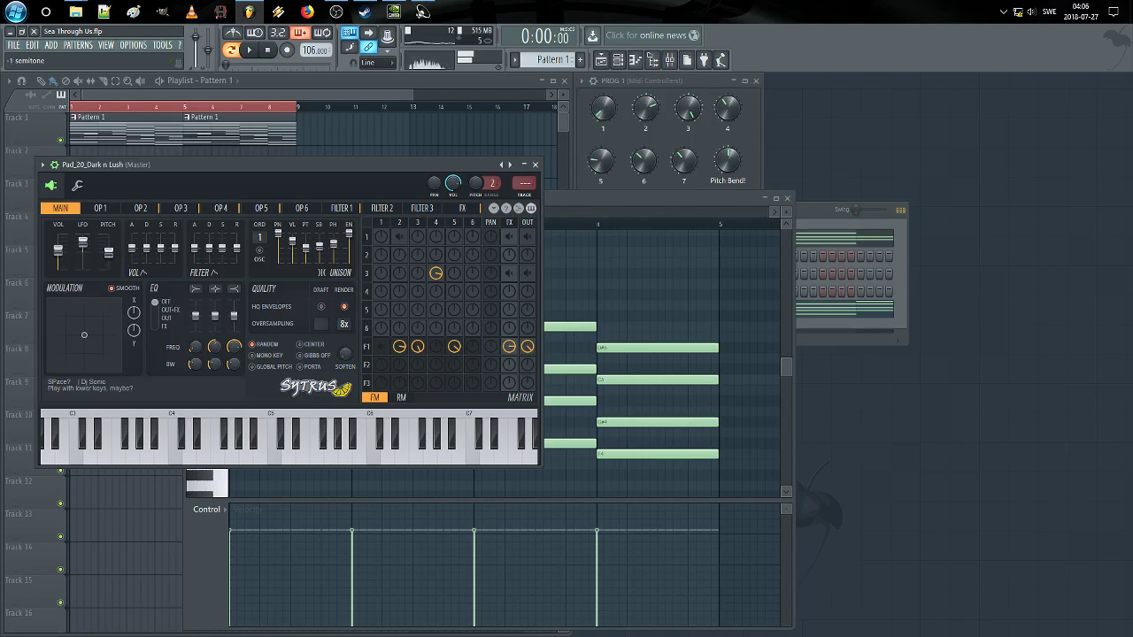
pyautogui.click(772, 243)
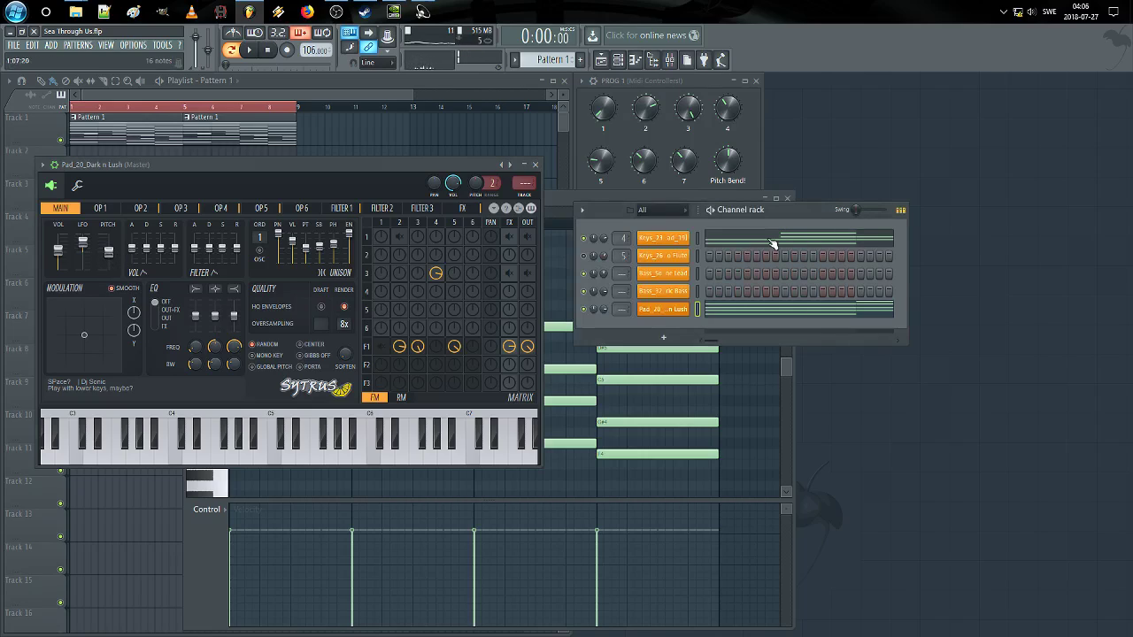
pyautogui.click(697, 238)
pyautogui.press('d')
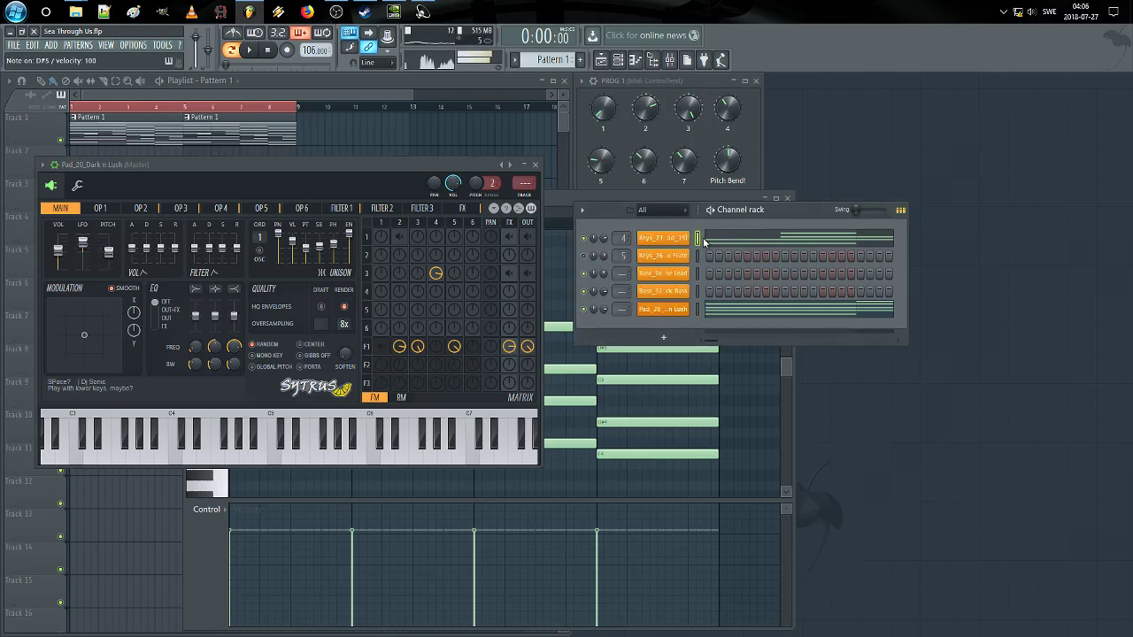
pyautogui.click(699, 310)
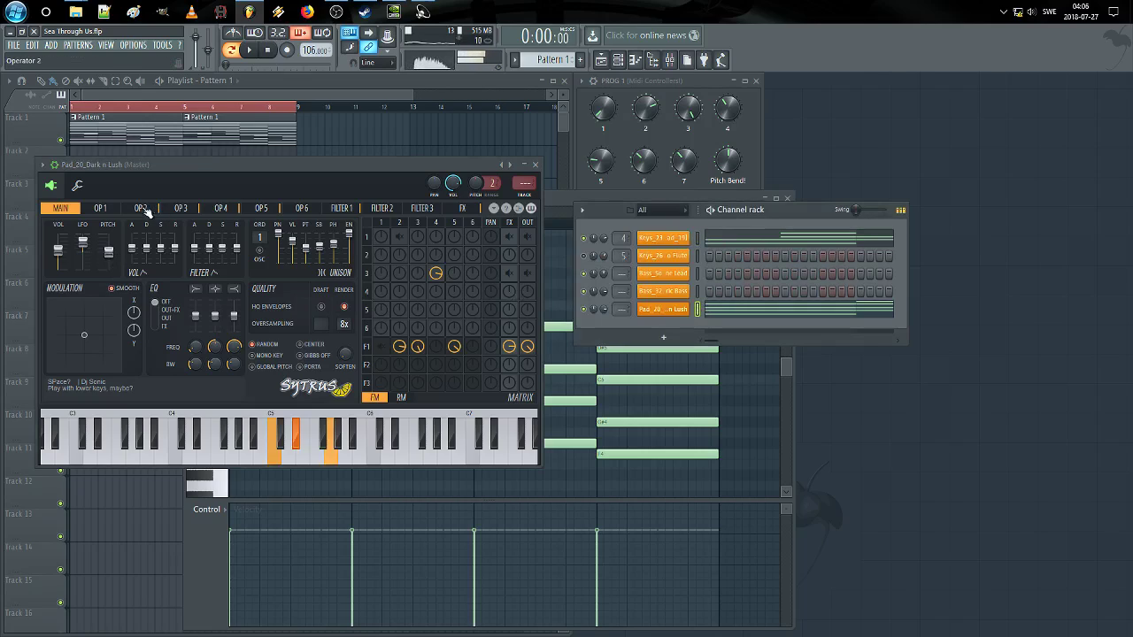
# Step: Examine the pitch envelopes of operators 1 to 5 in the pad's synth and audition the pad channel
pyautogui.click(141, 209)
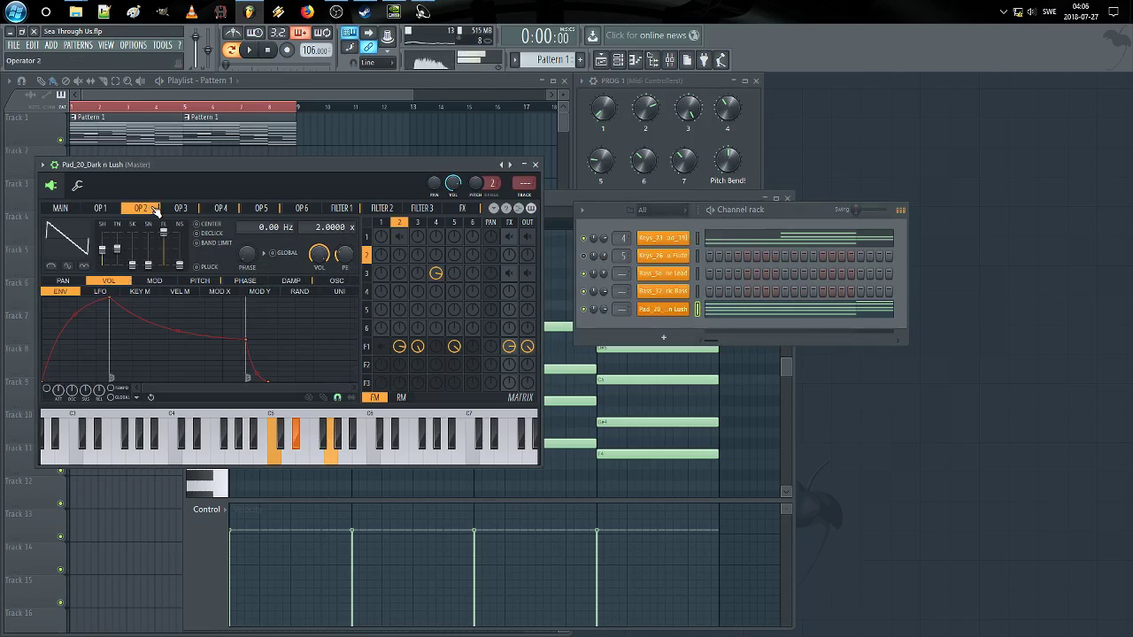
pyautogui.click(198, 282)
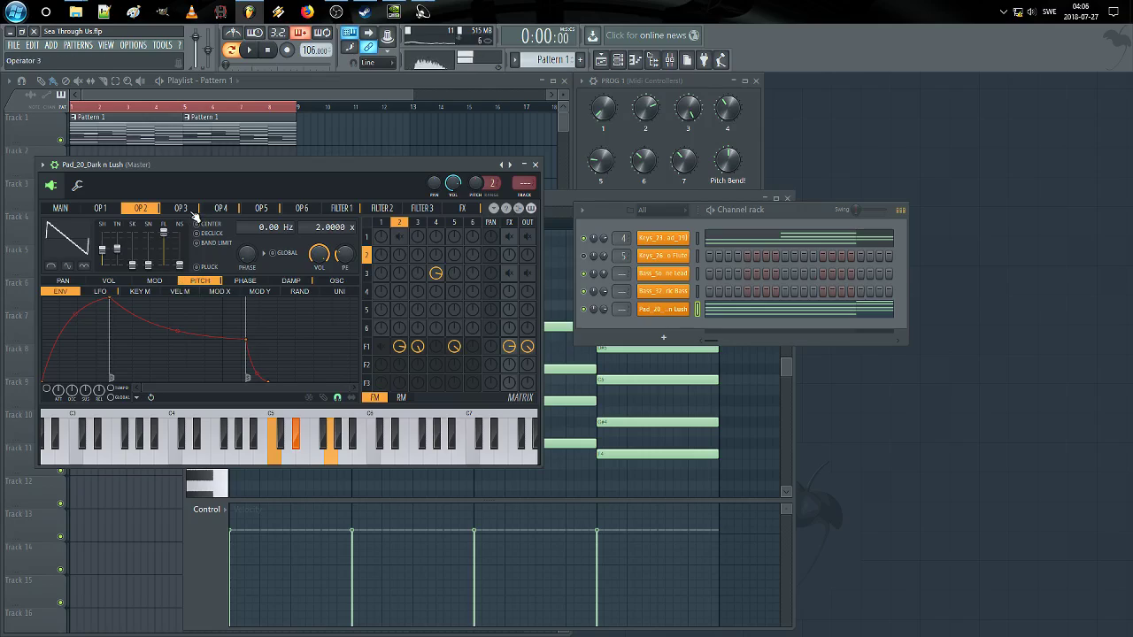
pyautogui.click(100, 208)
pyautogui.click(141, 208)
pyautogui.click(180, 208)
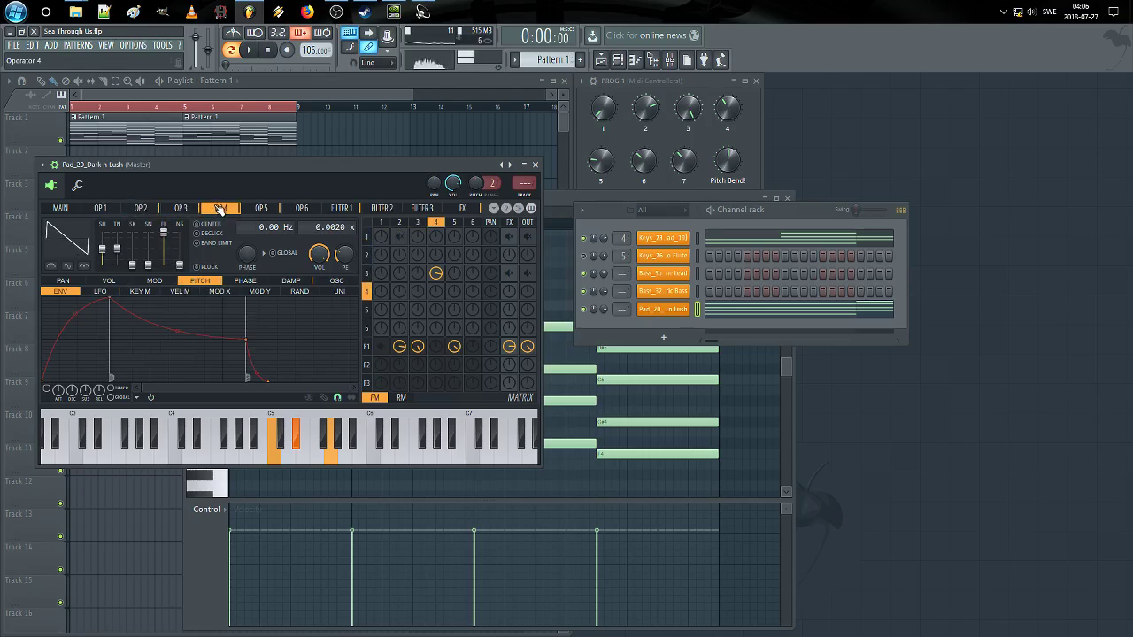
pyautogui.click(264, 209)
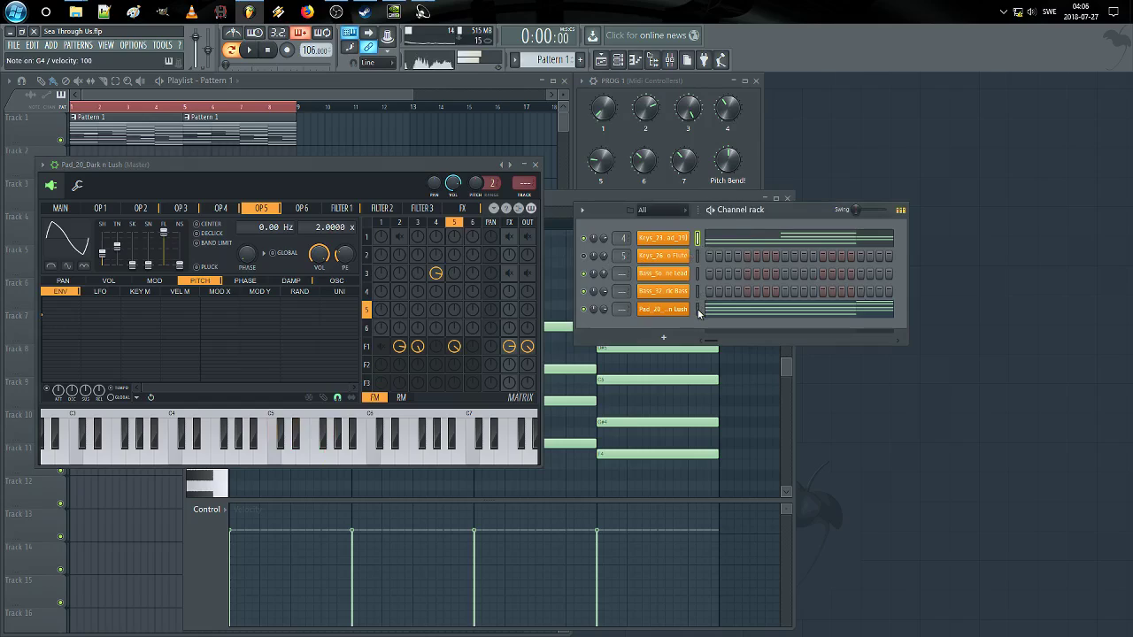
pyautogui.click(697, 308)
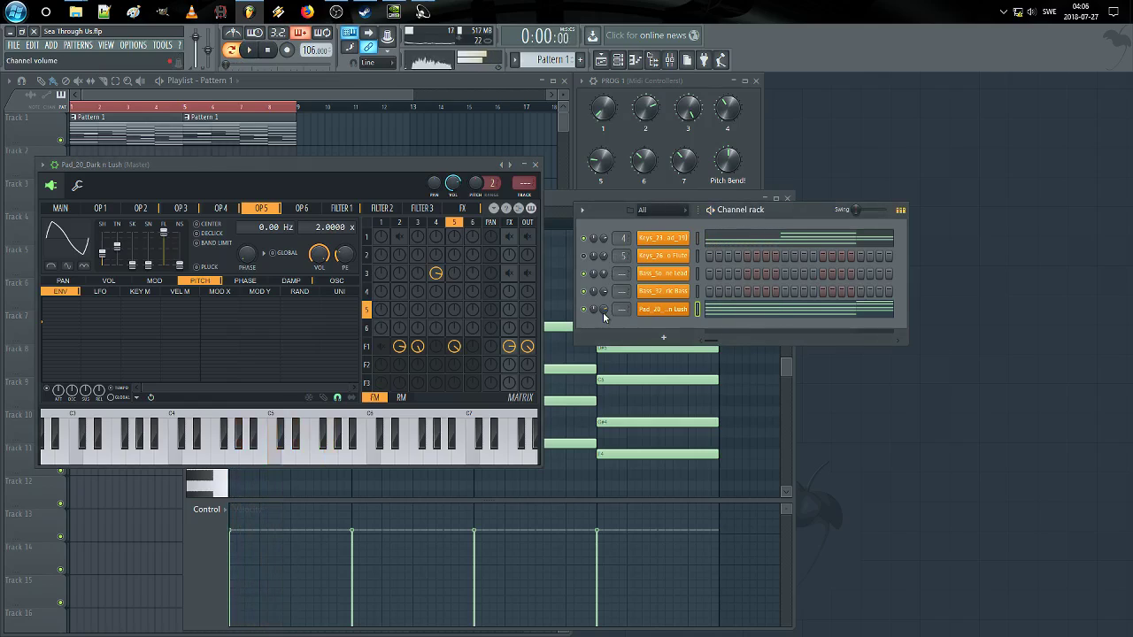
# Step: Try A#4, G5 and A#5 as the pad's root note against the playing pattern, then return it to D#5
pyautogui.press('space')
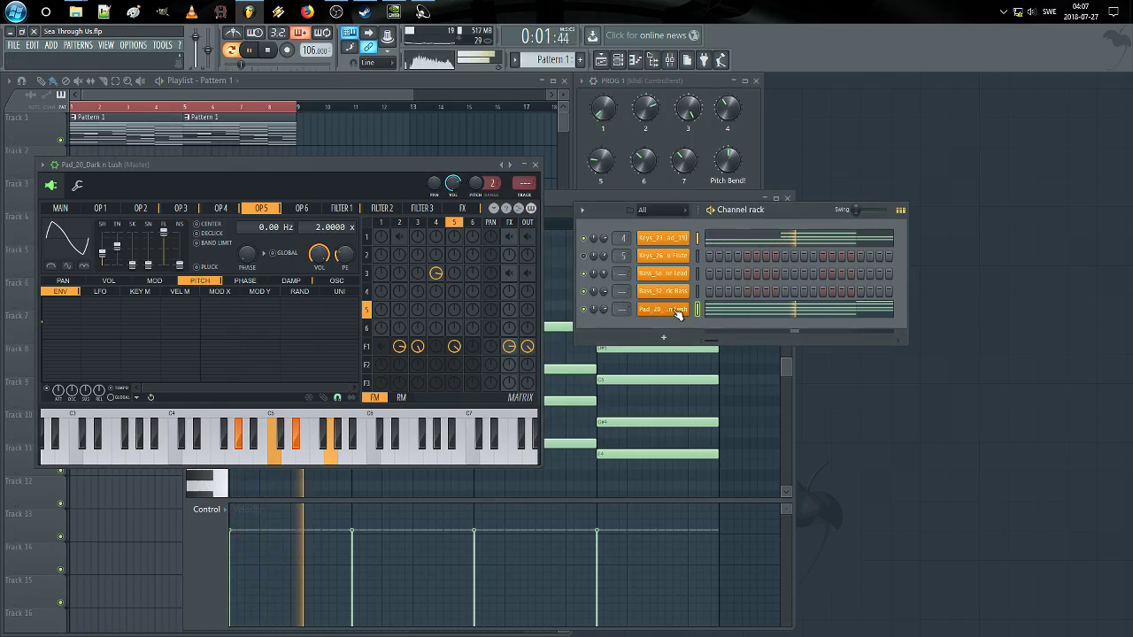
pyautogui.click(77, 185)
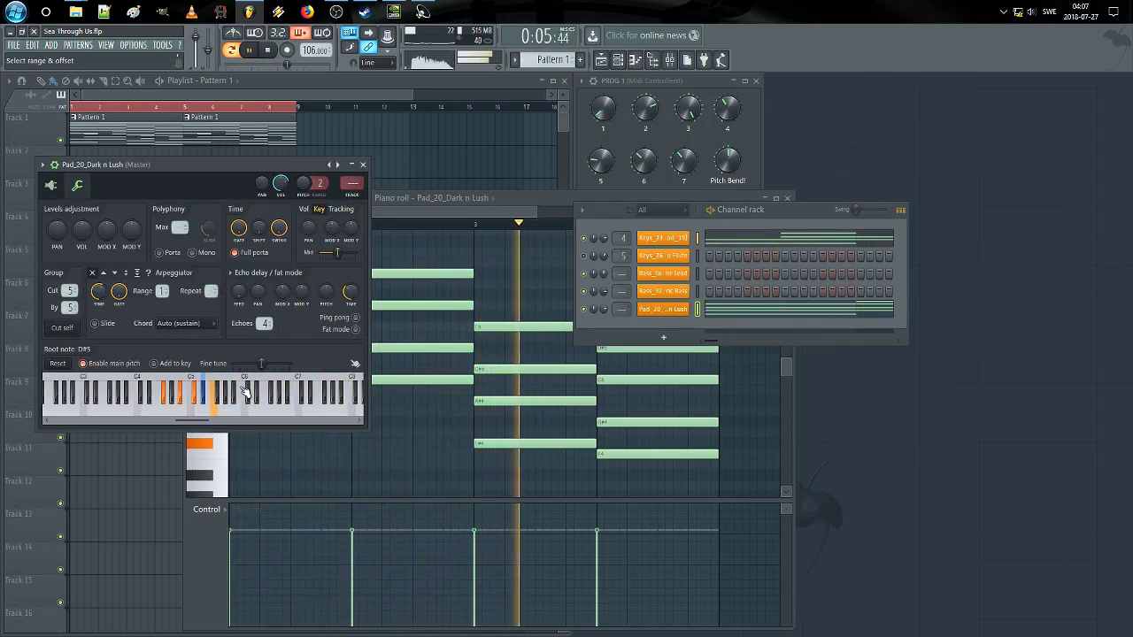
pyautogui.press('space')
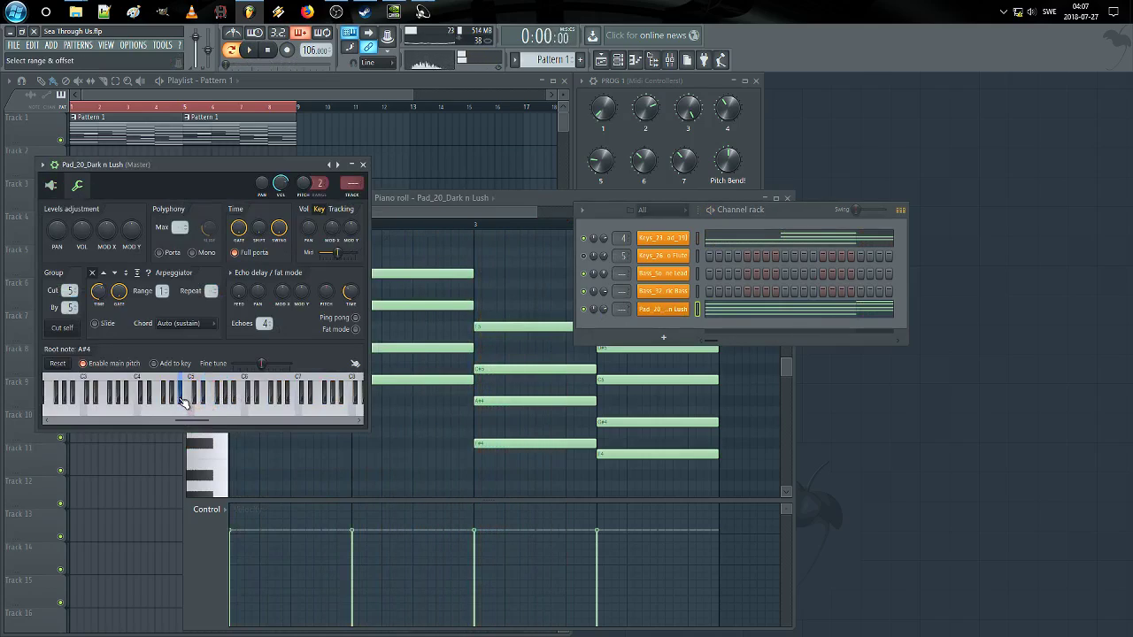
pyautogui.press('space')
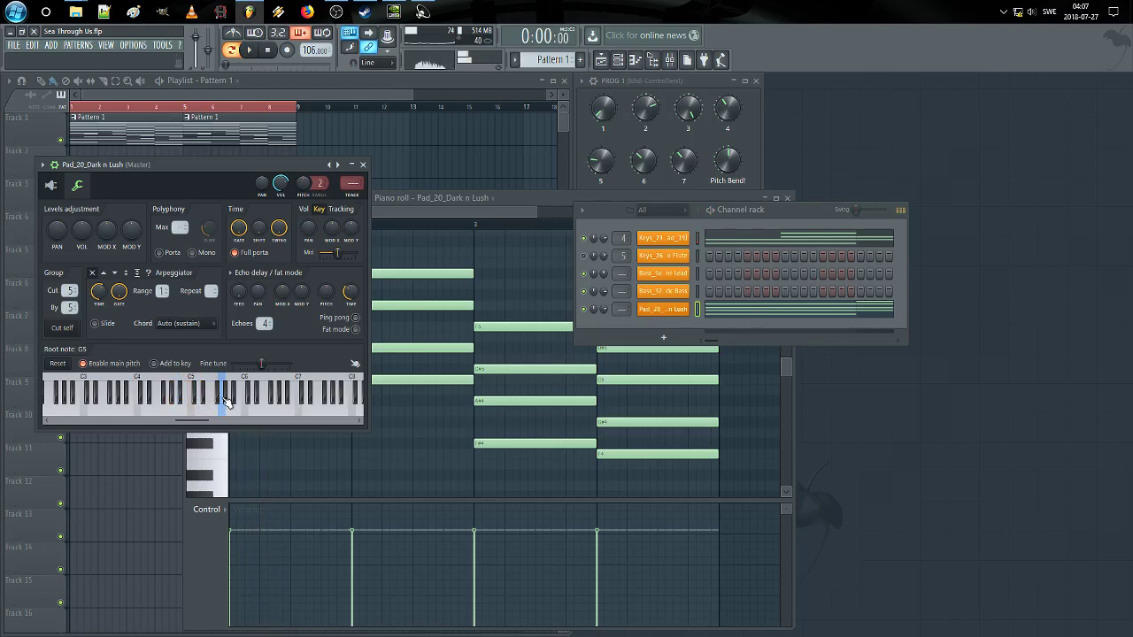
pyautogui.press('space')
pyautogui.rightClick(233, 398)
pyautogui.press('space')
pyautogui.press('space')
pyautogui.press('space')
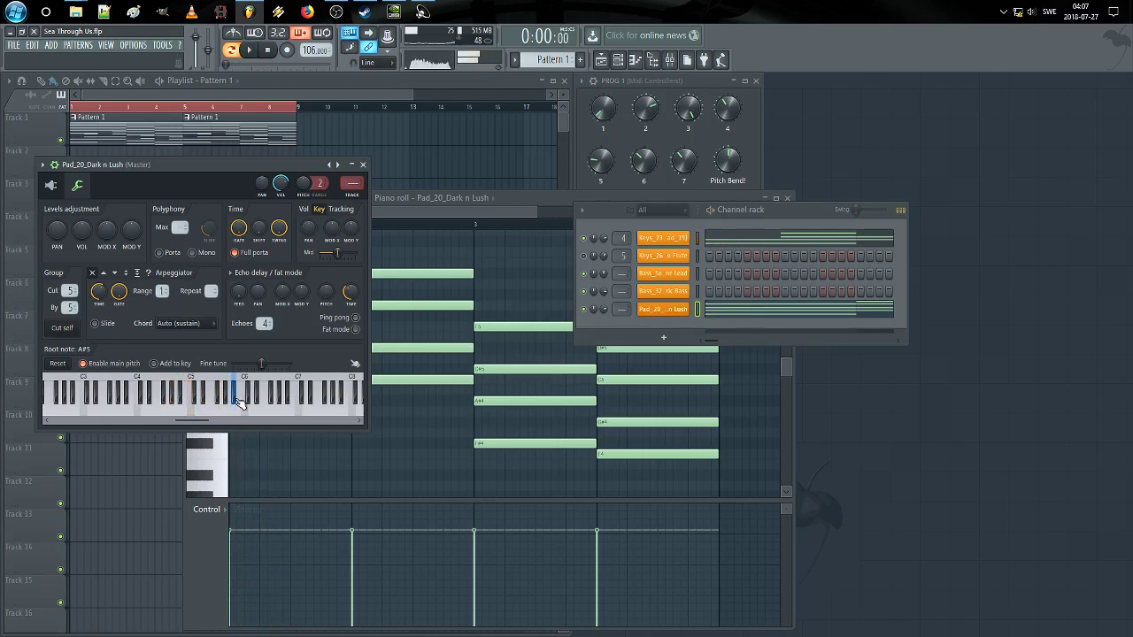
pyautogui.press('space')
pyautogui.rightClick(203, 398)
pyautogui.press('space')
pyautogui.press('space')
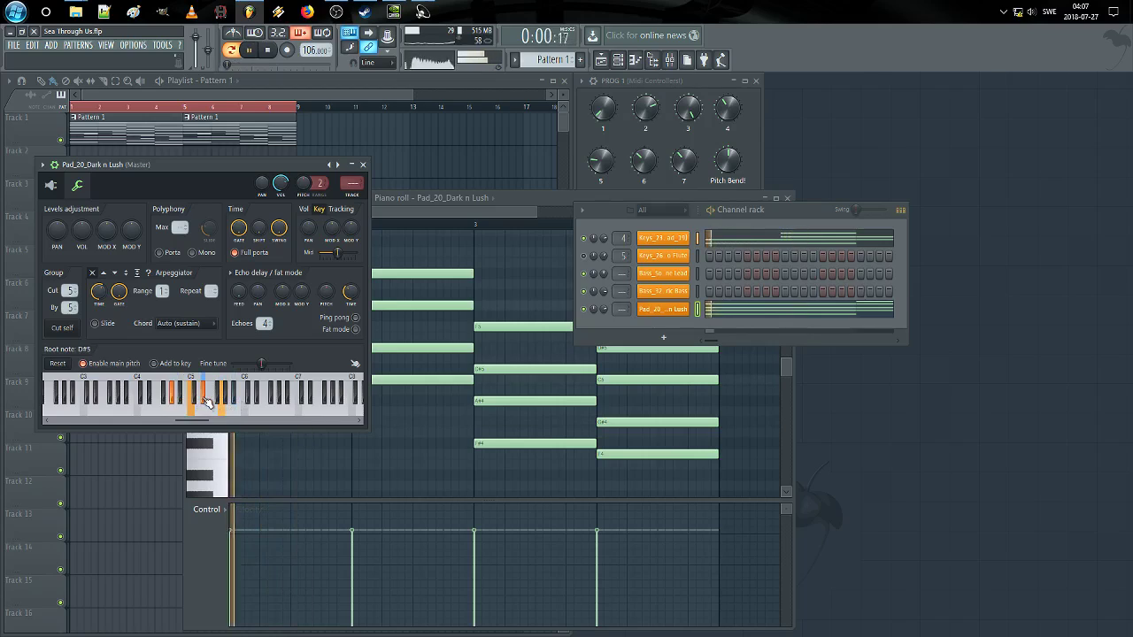
# Step: Try C#5, C5 and B4 as the pad's root note during playback, then restore D#5
pyautogui.rightClick(208, 407)
pyautogui.press('space')
pyautogui.press('space')
pyautogui.rightClick(199, 400)
pyautogui.press('space')
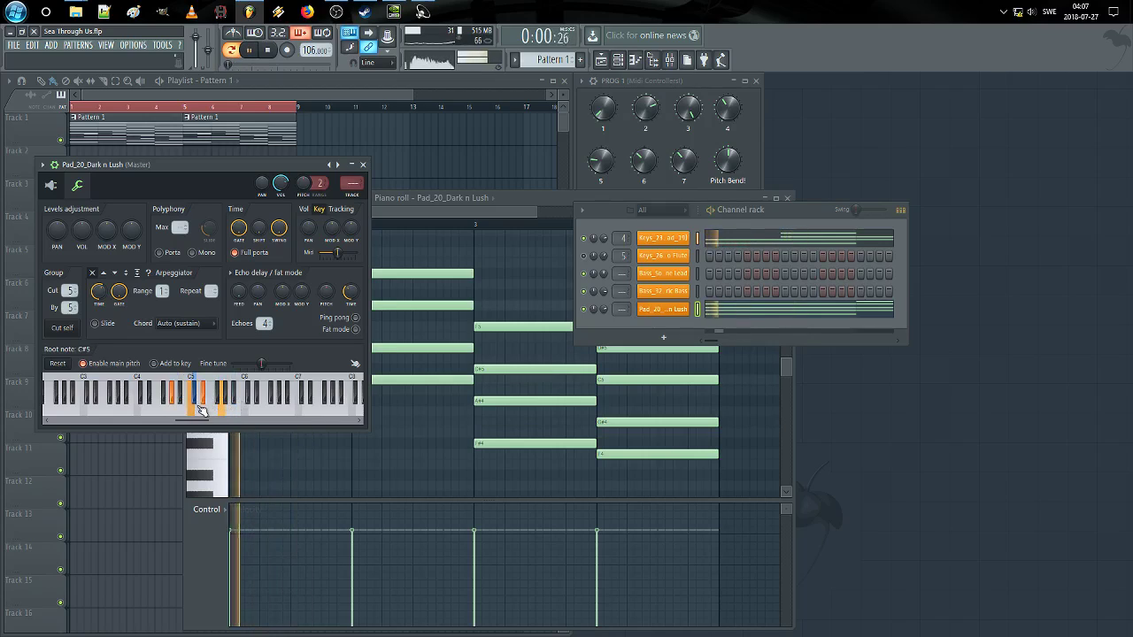
pyautogui.rightClick(194, 412)
pyautogui.press('space')
pyautogui.press('space')
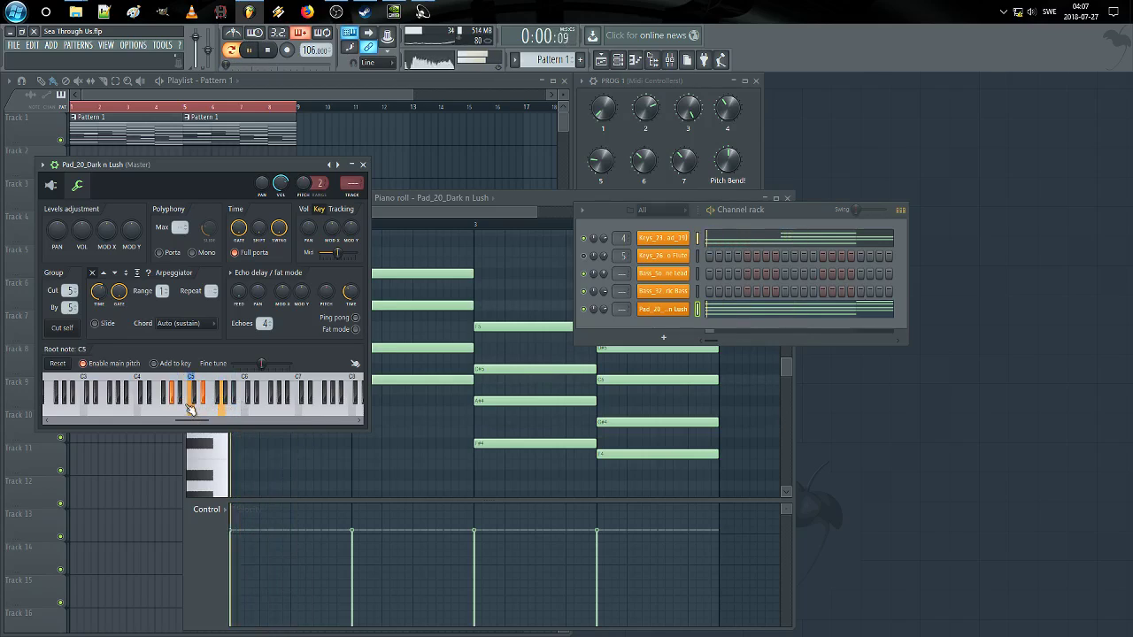
pyautogui.rightClick(186, 402)
pyautogui.press('space')
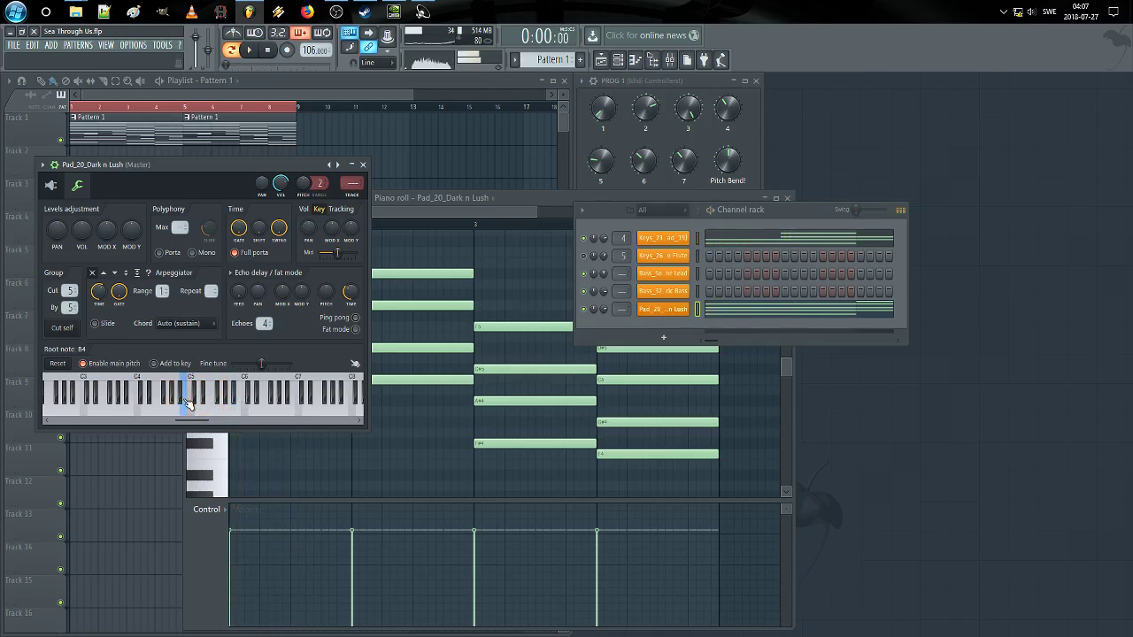
pyautogui.rightClick(202, 396)
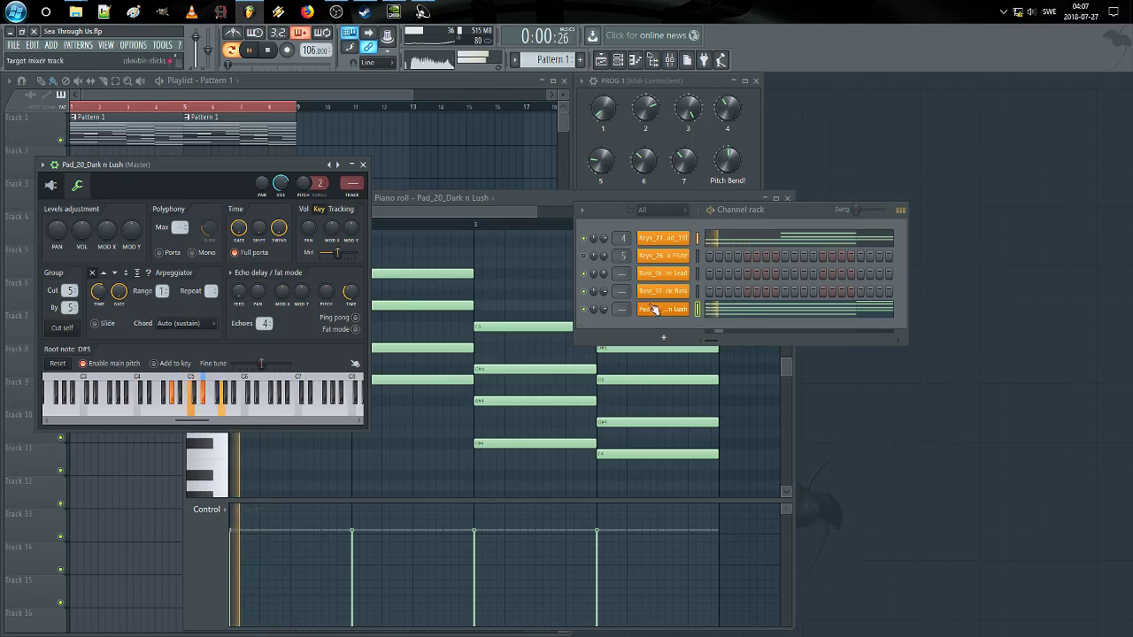
pyautogui.press('space')
# Step: Turn off operator 5's send to filter 1 in the pad synth's matrix and replay the pattern
pyautogui.click(51, 186)
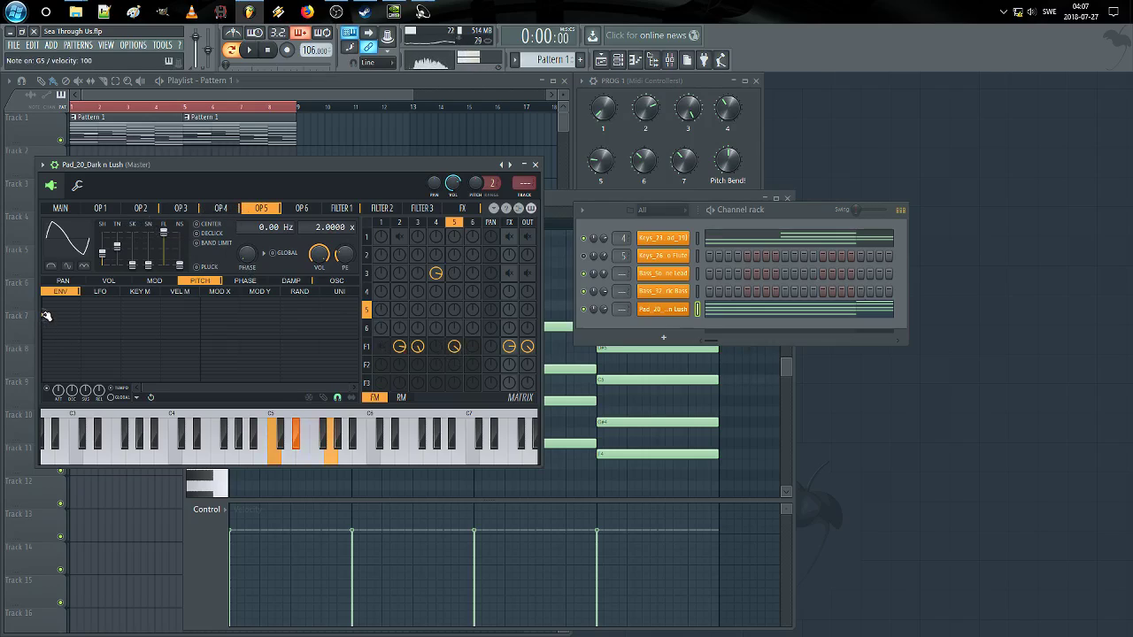
pyautogui.press('space')
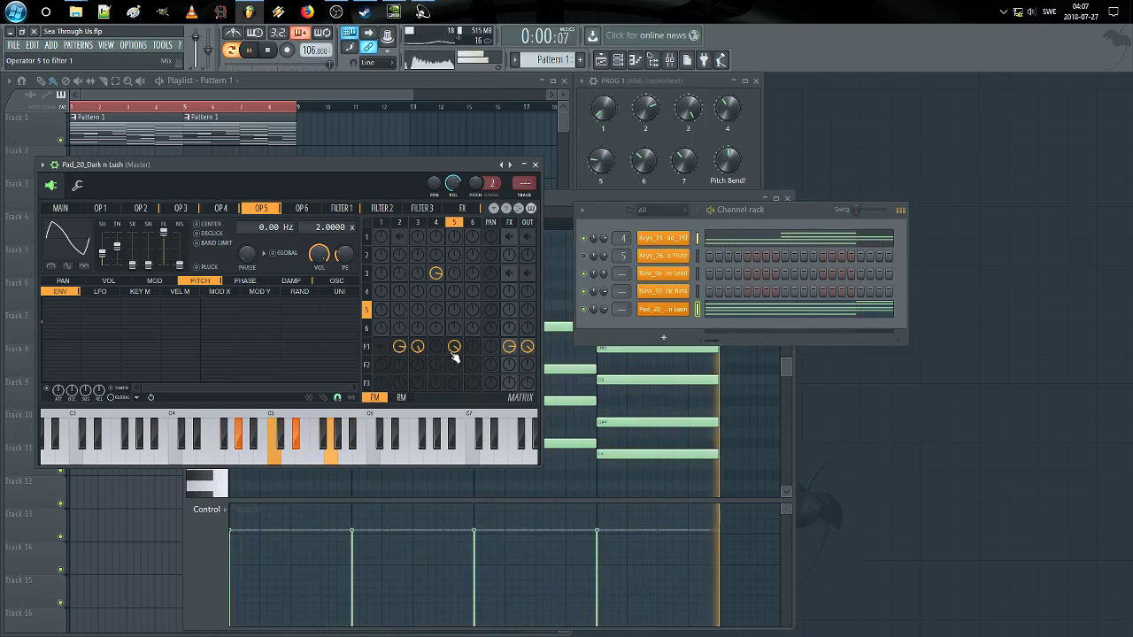
pyautogui.press('space')
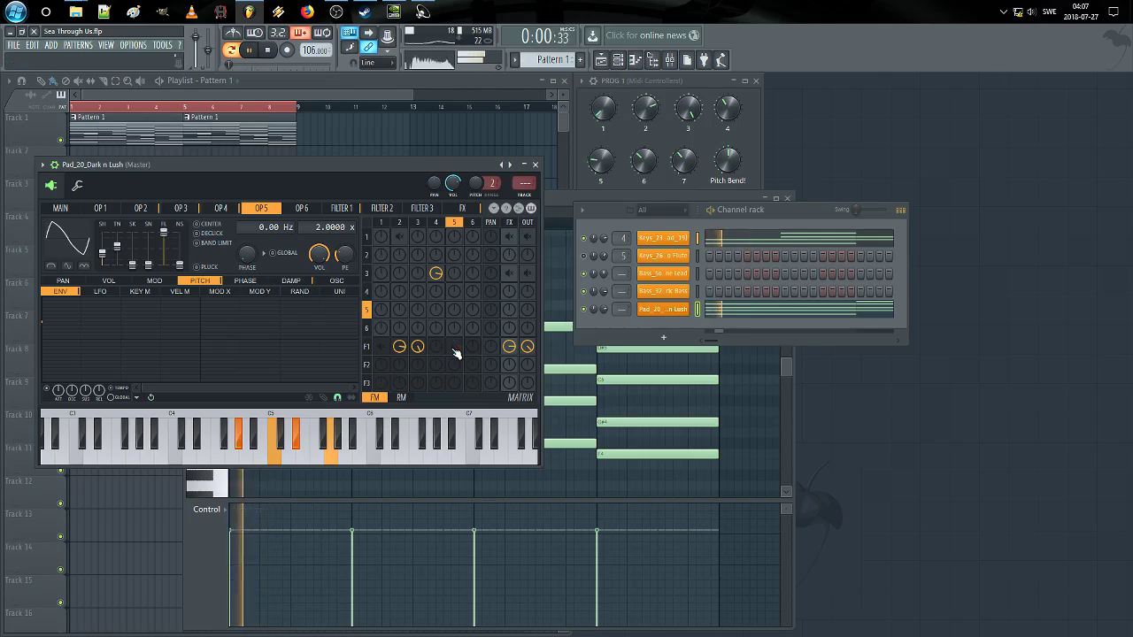
# Step: In the pad's first bar, delete the G#4 and C5 notes and move the D#5 note up to C6
pyautogui.click(755, 312)
pyautogui.click(754, 311)
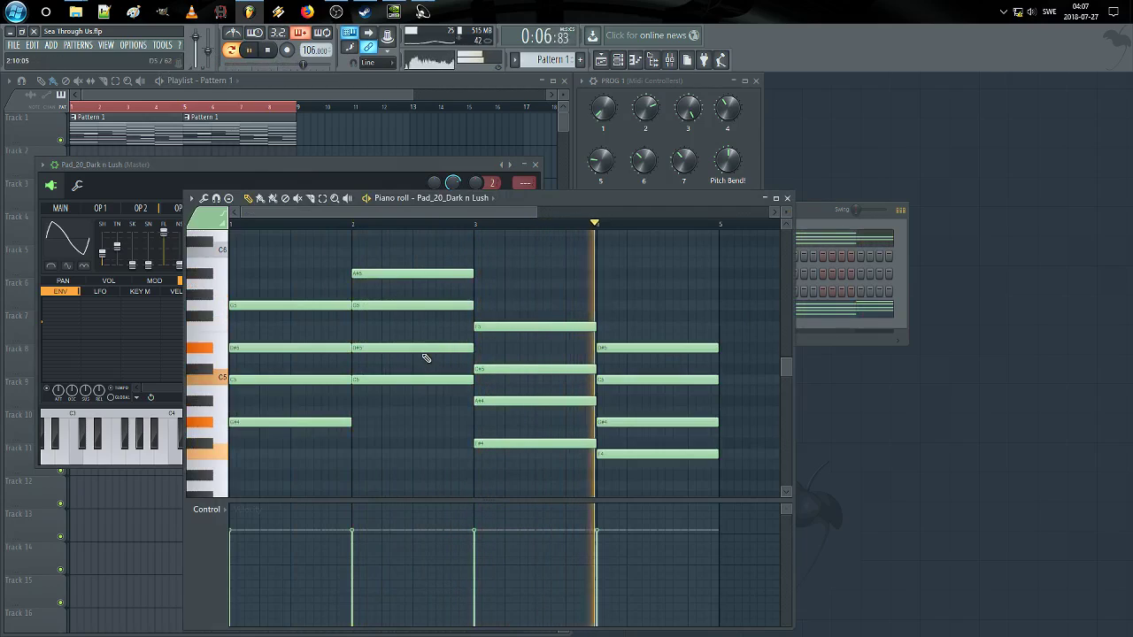
pyautogui.rightClick(297, 425)
pyautogui.rightClick(298, 381)
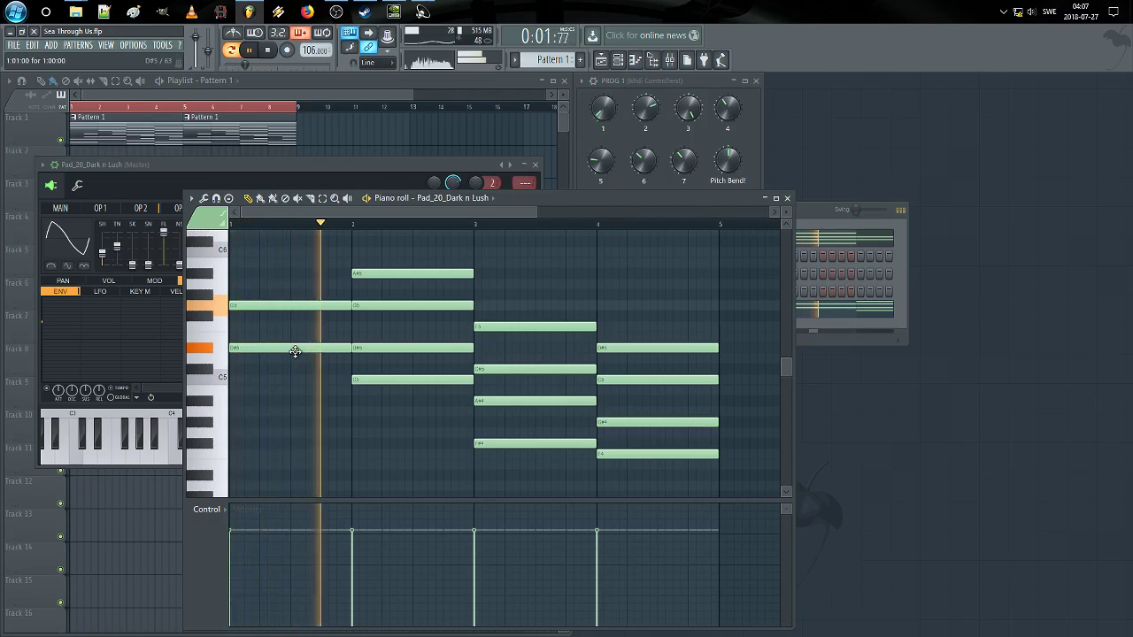
pyautogui.press('space')
pyautogui.moveTo(292, 348); pyautogui.dragTo(290, 254)
pyautogui.press('space')
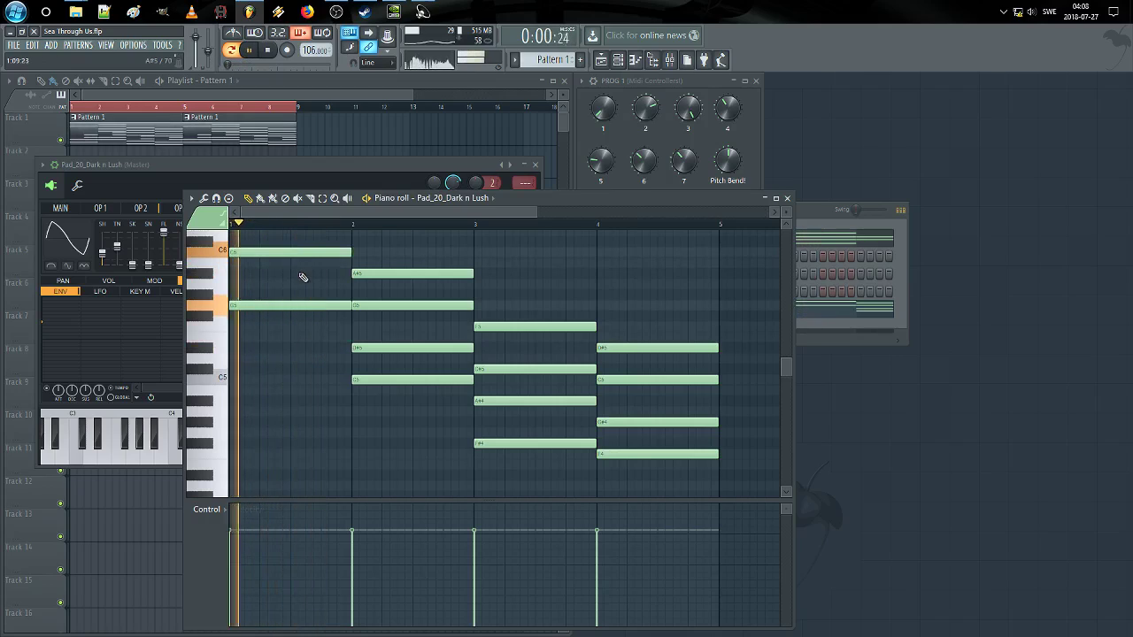
# Step: In the pad's second bar, delete the D#5 and C5 notes and move the G5 note down to F5
pyautogui.rightClick(390, 345)
pyautogui.rightClick(394, 380)
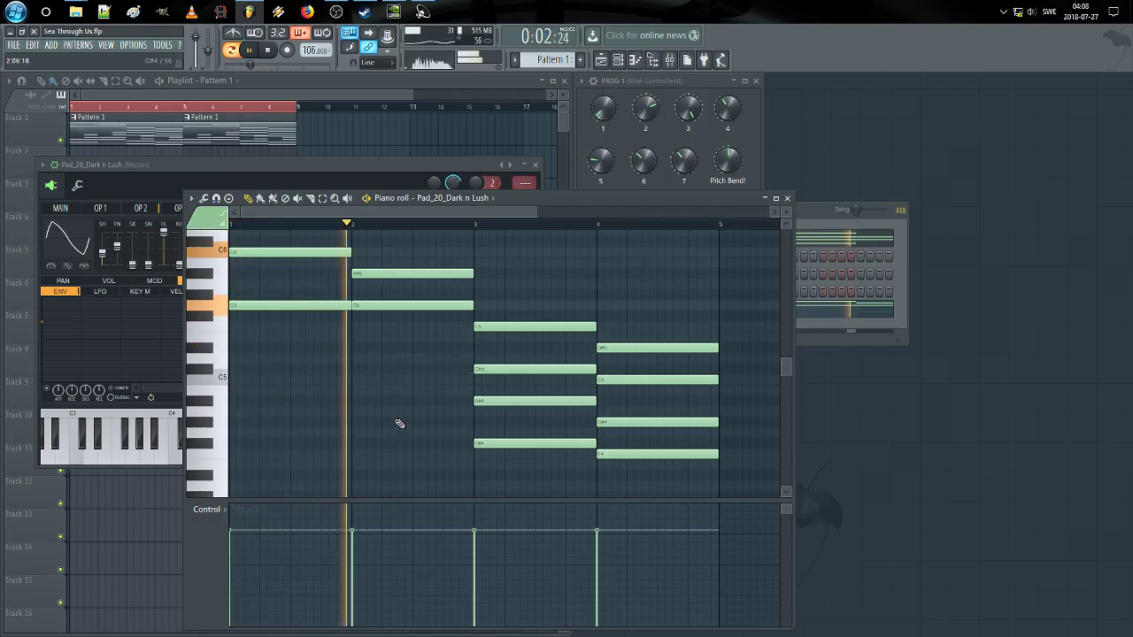
pyautogui.press('space')
pyautogui.moveTo(422, 308); pyautogui.dragTo(429, 475)
pyautogui.press('space')
# Step: Delete all of the pad's chord notes in bars 3 and 4
pyautogui.hscroll(1, 330, 366)
pyautogui.press('Delete')
pyautogui.moveTo(610, 307); pyautogui.dragTo(567, 469)
pyautogui.press('Delete')
pyautogui.moveTo(446, 416); pyautogui.dragTo(514, 443)
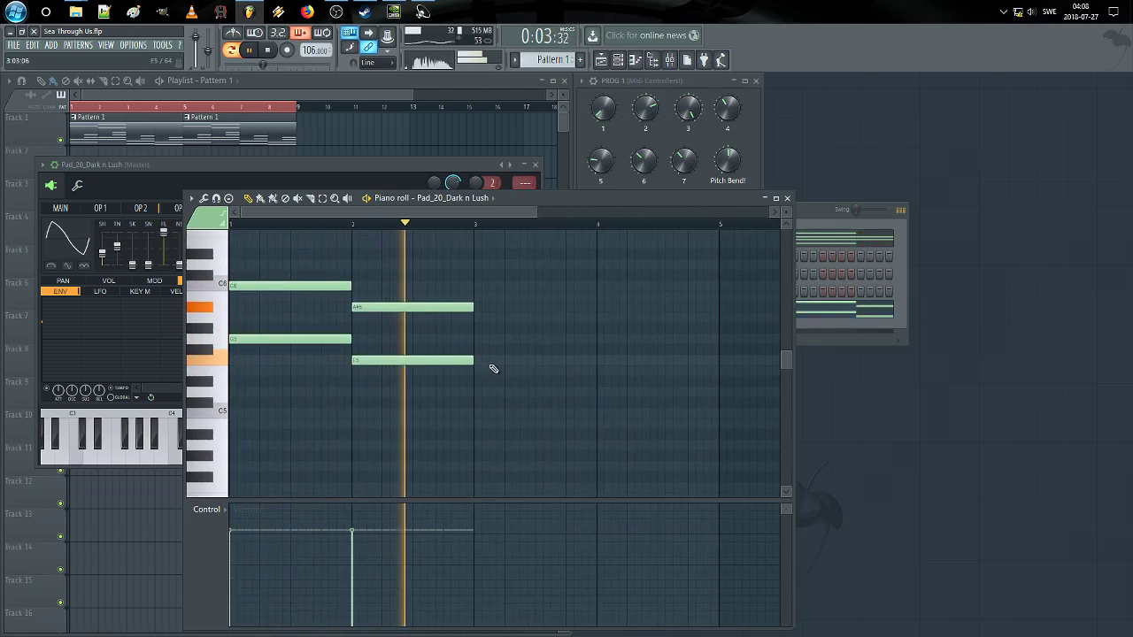
# Step: Add full-bar F#5 and A#5 notes to the pad's third bar and play from late in bar 2
pyautogui.press('space')
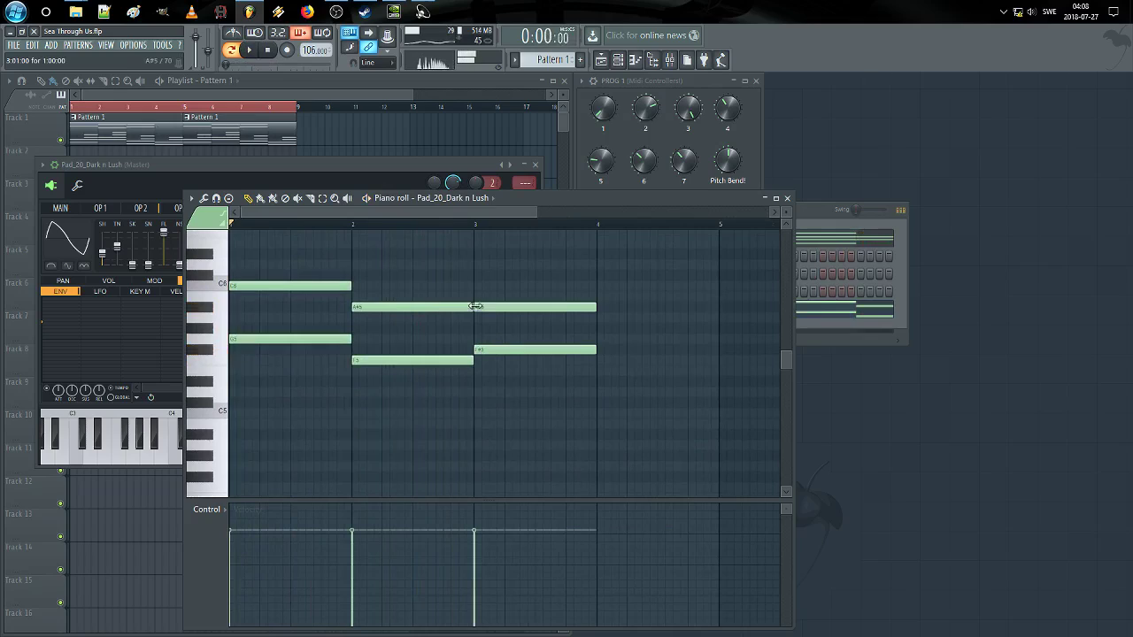
pyautogui.keyDown('alt'); pyautogui.rightClick(440, 288); pyautogui.keyUp('alt')
pyautogui.click(443, 225)
pyautogui.press('space')
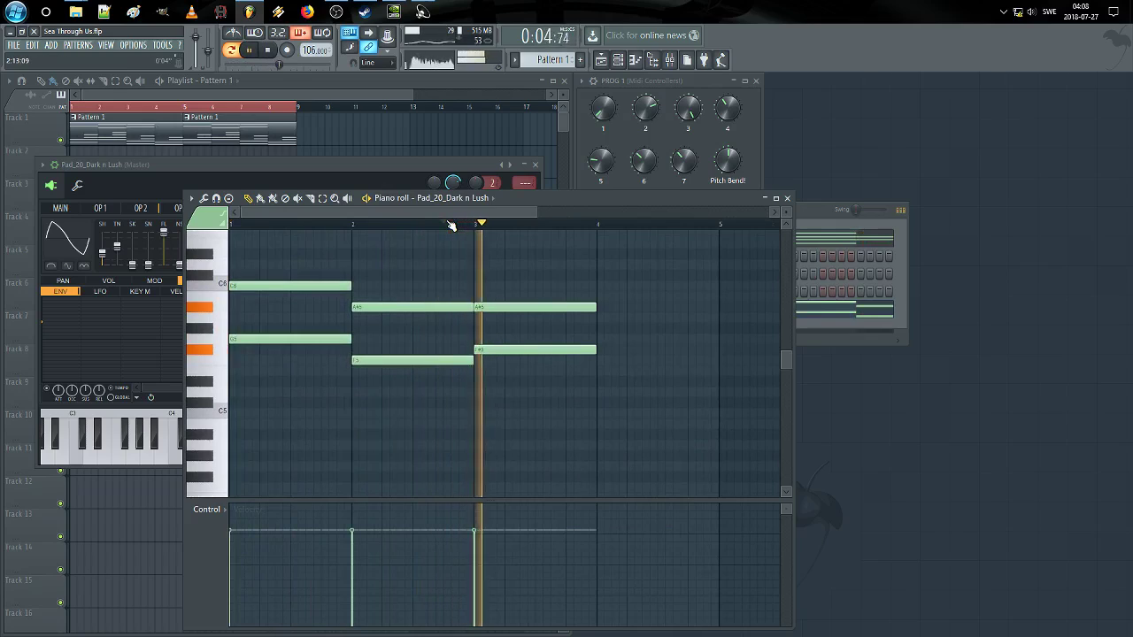
# Step: Add full-bar G#5 and F5 notes to the pad's fourth bar and replay the pattern
pyautogui.press('space')
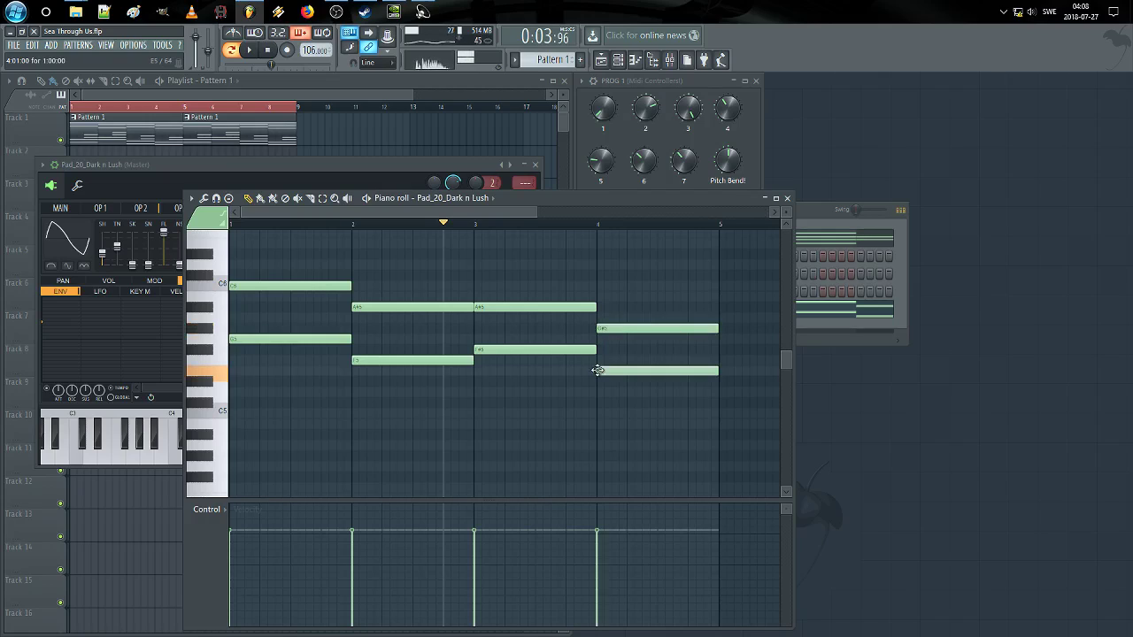
pyautogui.moveTo(598, 370); pyautogui.dragTo(599, 359)
pyautogui.press('space')
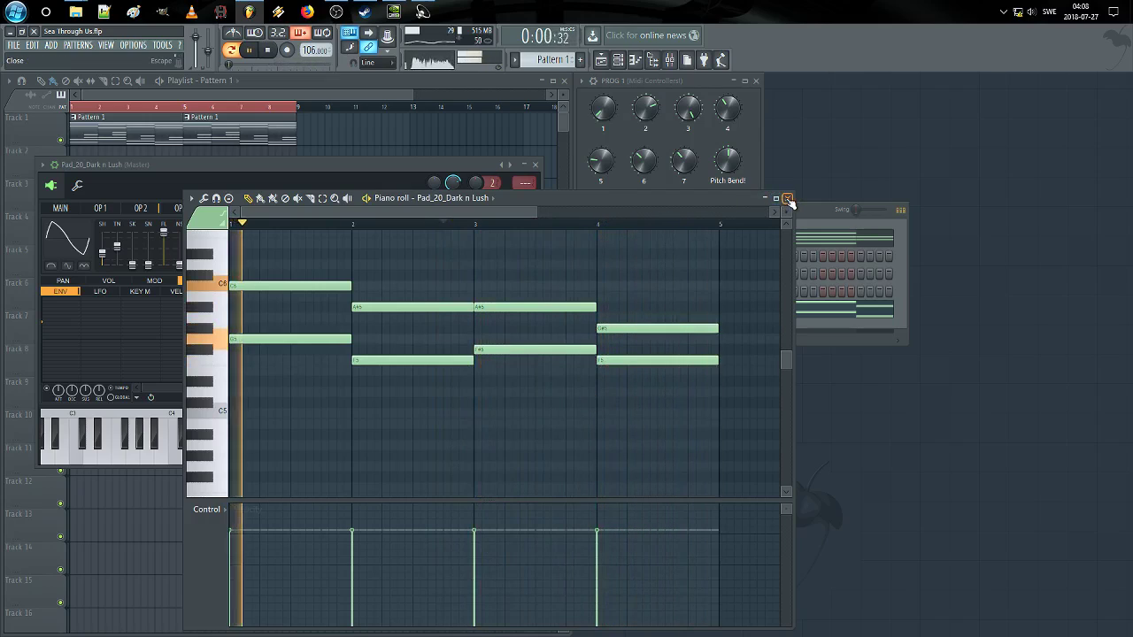
# Step: Move the G5 note in the pad's first bar up to G#5 and replay the pattern
pyautogui.press('space')
pyautogui.moveTo(256, 288)
pyautogui.mouseDown()
pyautogui.moveTo(258, 277)
pyautogui.moveTo(257, 288)
pyautogui.mouseUp()
pyautogui.moveTo(255, 339); pyautogui.dragTo(256, 328)
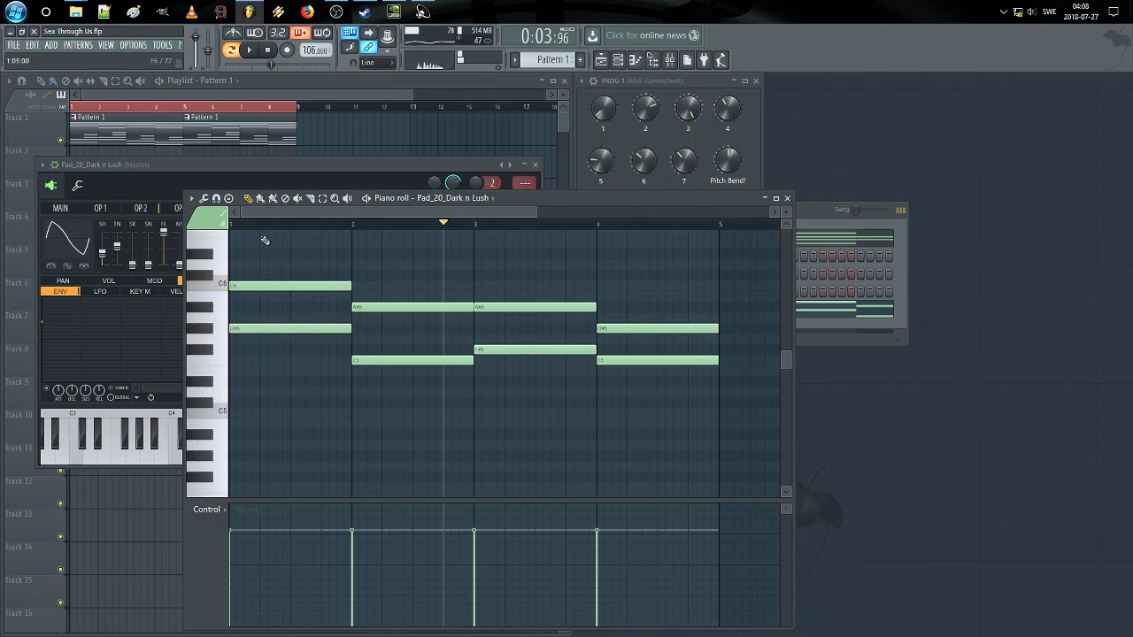
pyautogui.press('space')
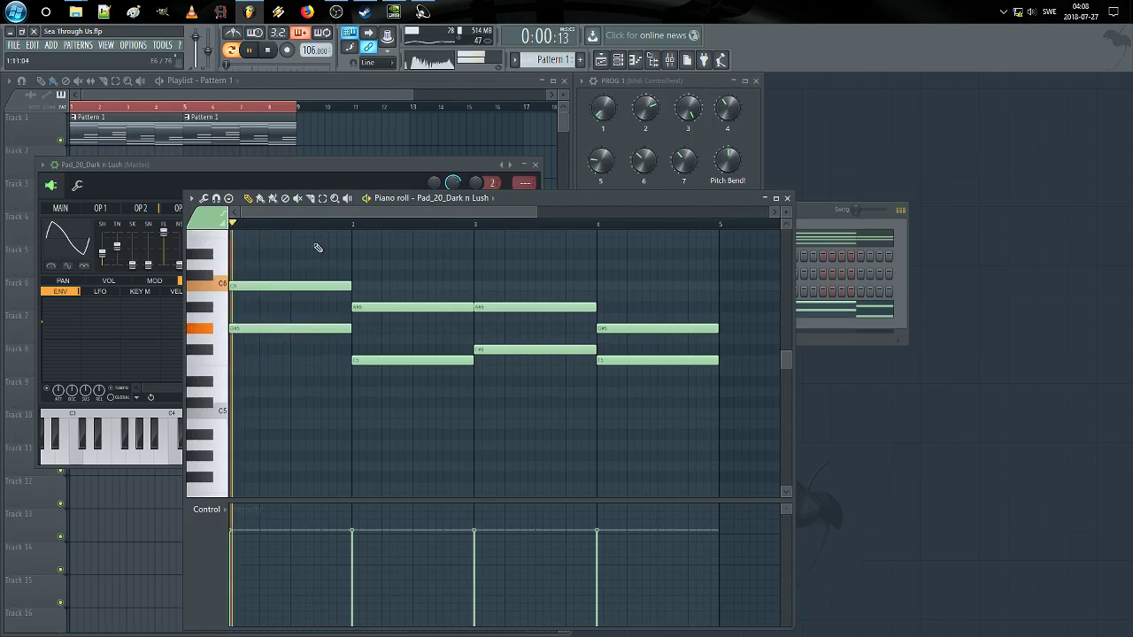
# Step: Move the pad's notes from Pattern 1 into a new Pattern 4 and place it at the start of Track 2
pyautogui.click(787, 198)
pyautogui.click(535, 165)
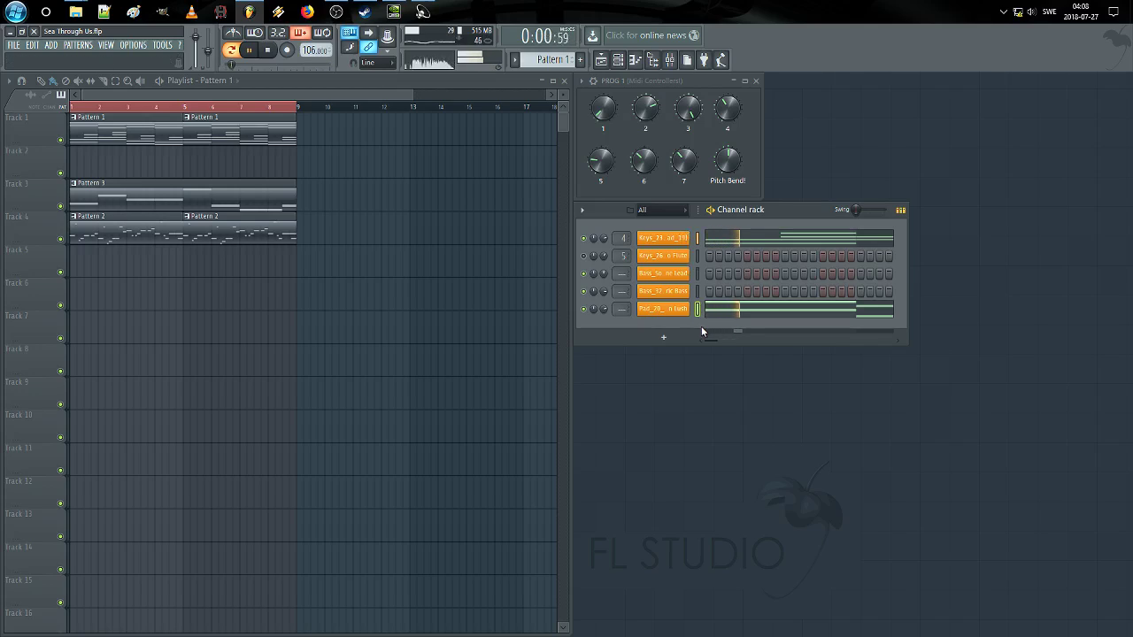
pyautogui.click(581, 60)
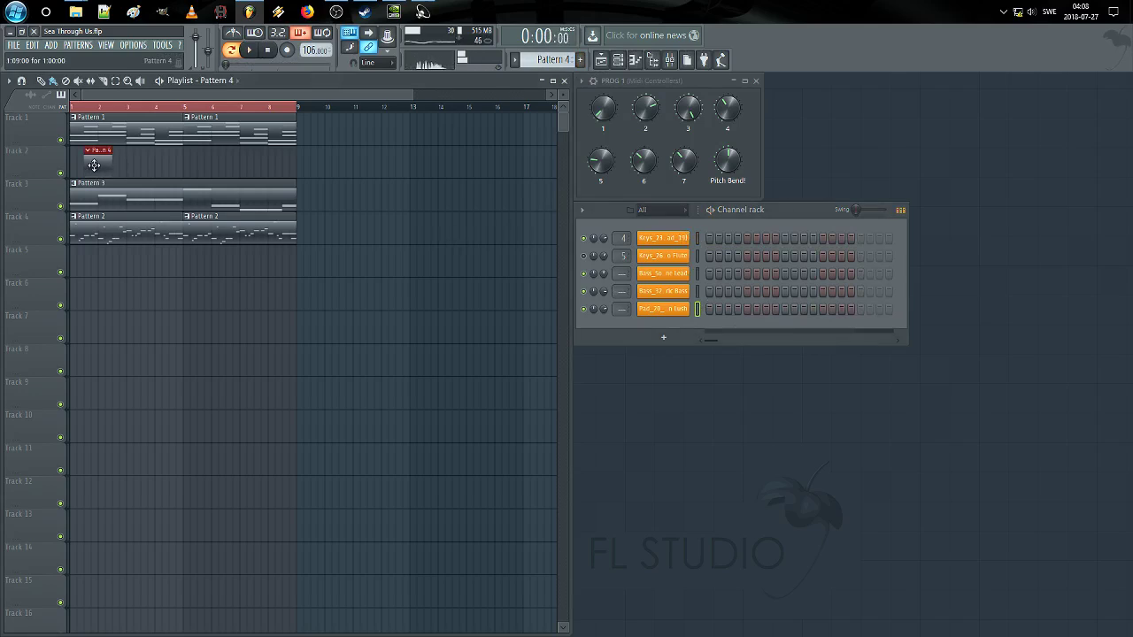
pyautogui.click(732, 223)
pyautogui.hotkey('ctrl', 'v')
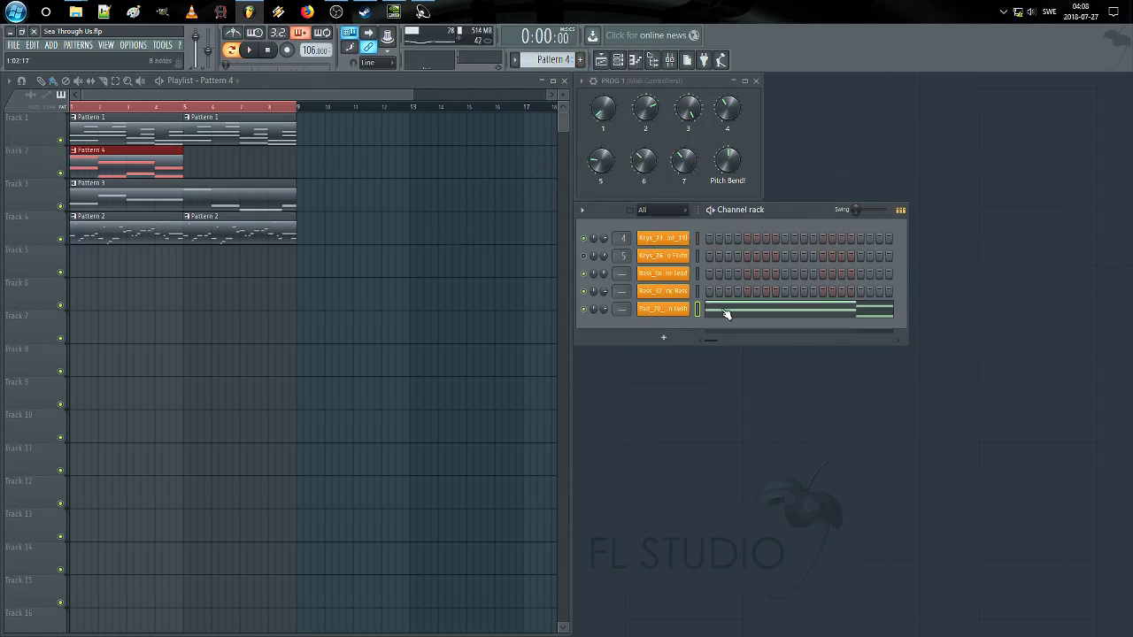
pyautogui.press('space')
# Step: Shorten the pad's upper notes in bars 1 and 2 to three beats, and add D#6 and G#5 on their respective last beats
pyautogui.click(726, 313)
pyautogui.press('space')
pyautogui.press('space')
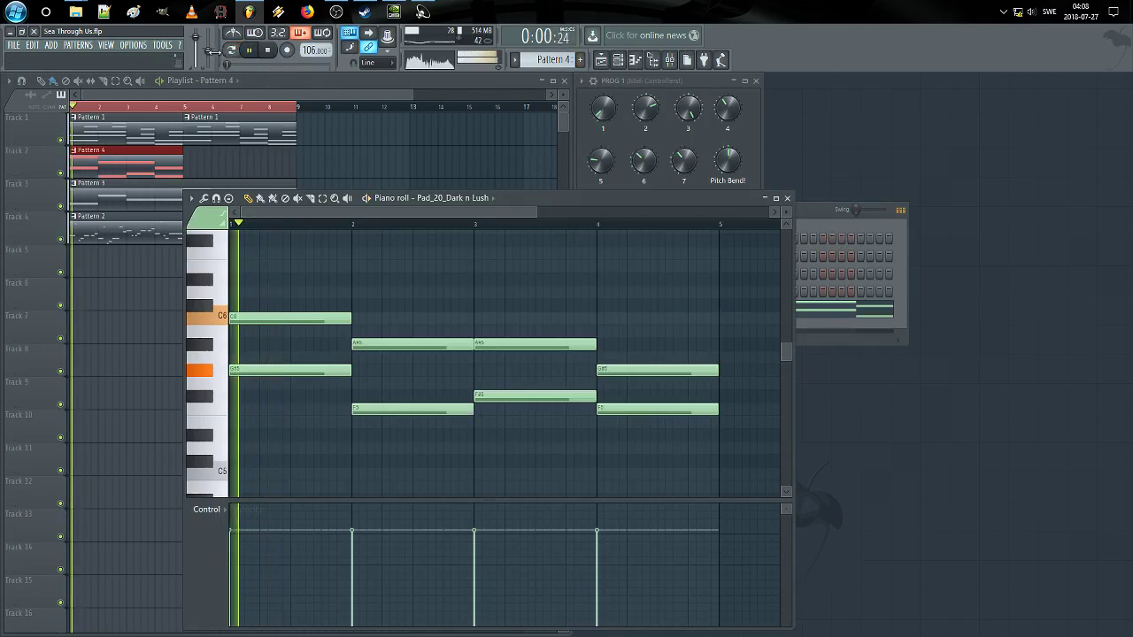
pyautogui.press('space')
pyautogui.press('space')
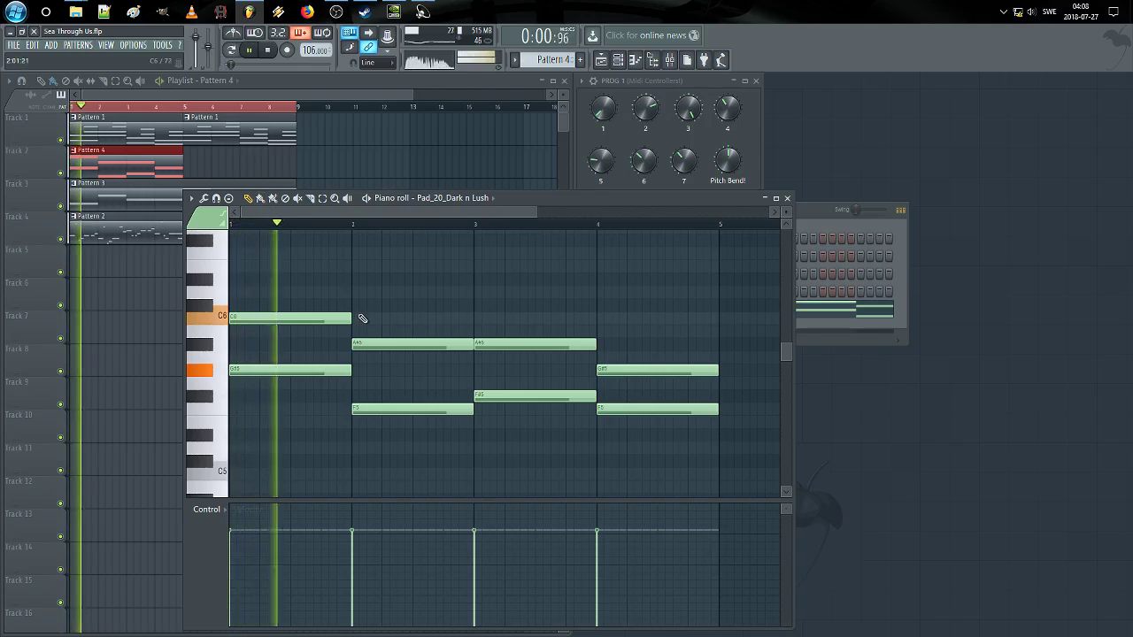
pyautogui.press('space')
pyautogui.moveTo(349, 318); pyautogui.dragTo(321, 281)
pyautogui.press('space')
pyautogui.moveTo(410, 283); pyautogui.dragTo(348, 297)
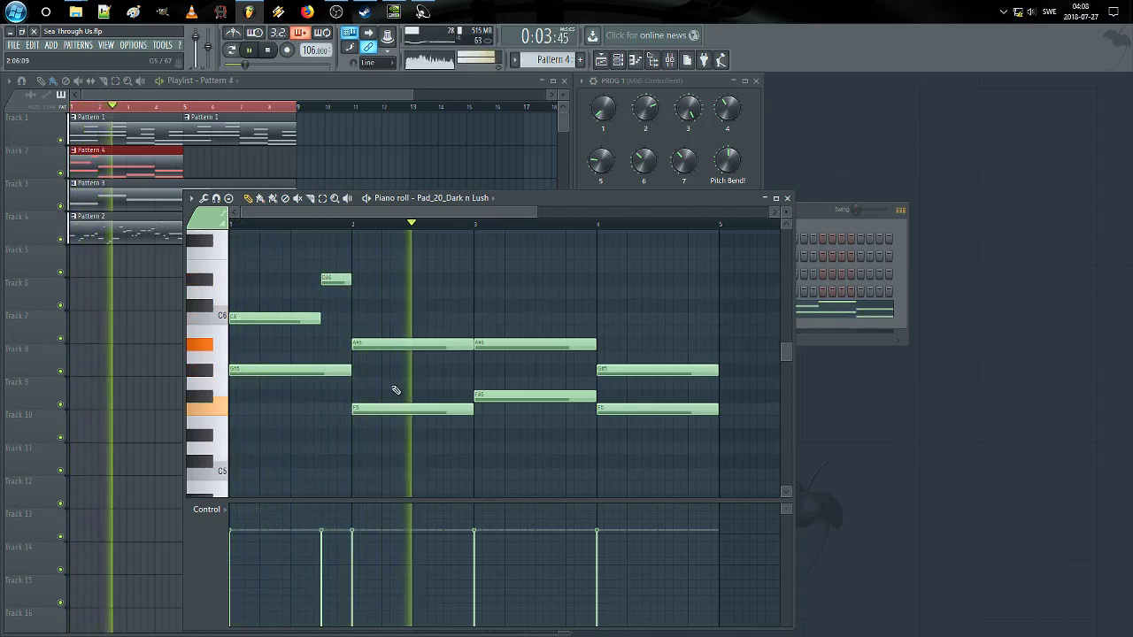
pyautogui.press('space')
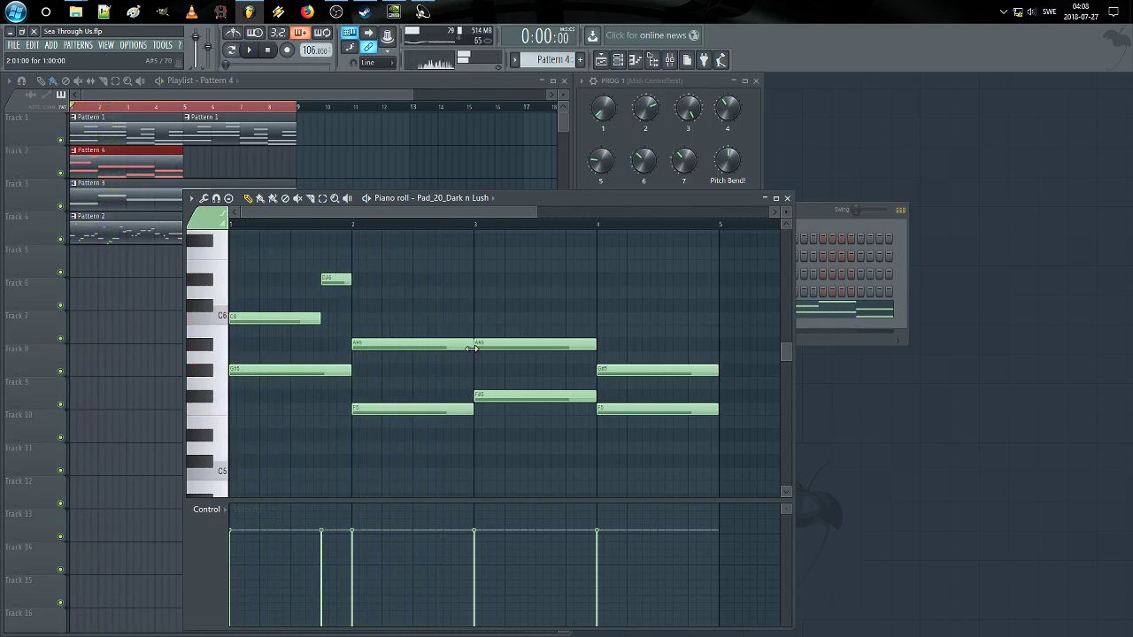
pyautogui.moveTo(443, 368); pyautogui.dragTo(443, 372)
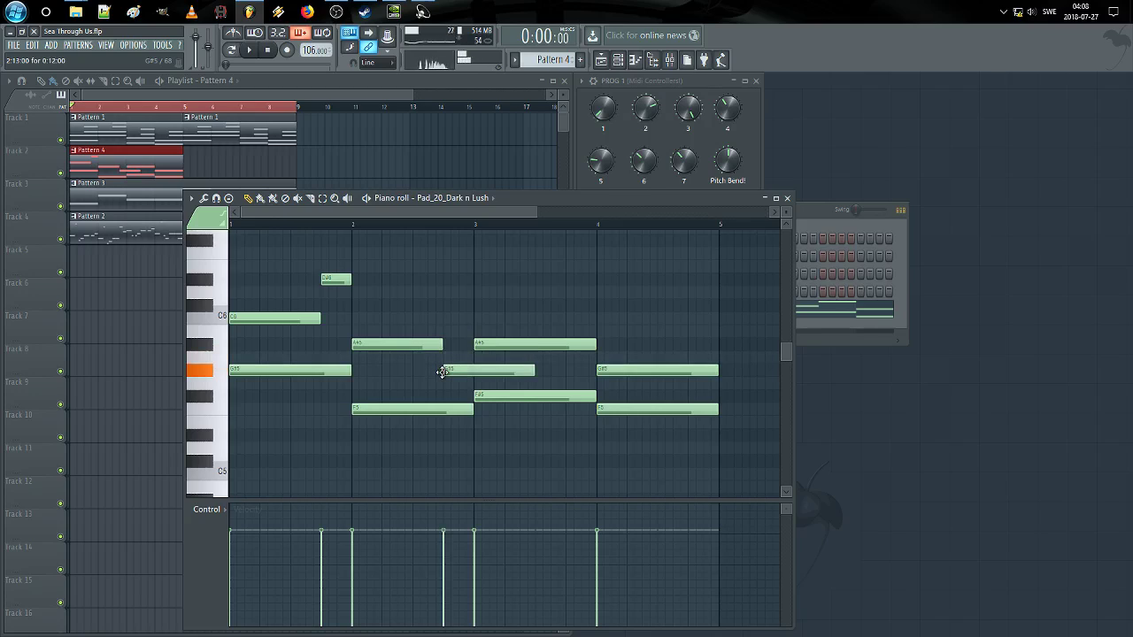
# Step: Clone the Dark n Lush pad channel
pyautogui.click(855, 332)
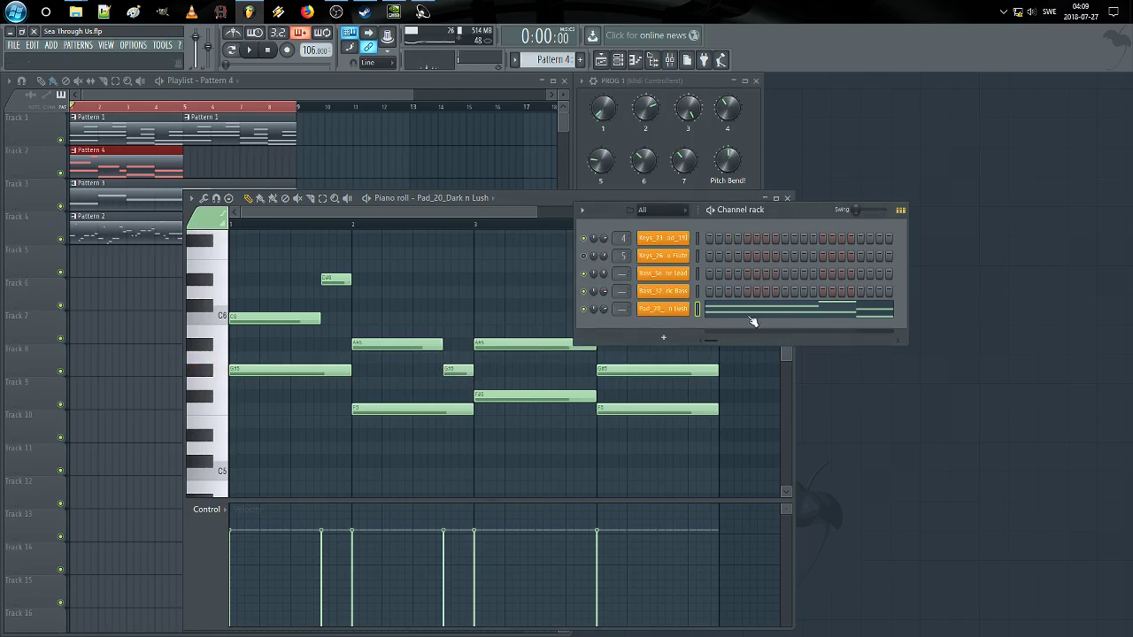
pyautogui.rightClick(673, 310)
pyautogui.click(741, 405)
# Step: Move the pad's lower notes in all four bars into the cloned pad channel and mute the clone
pyautogui.click(728, 316)
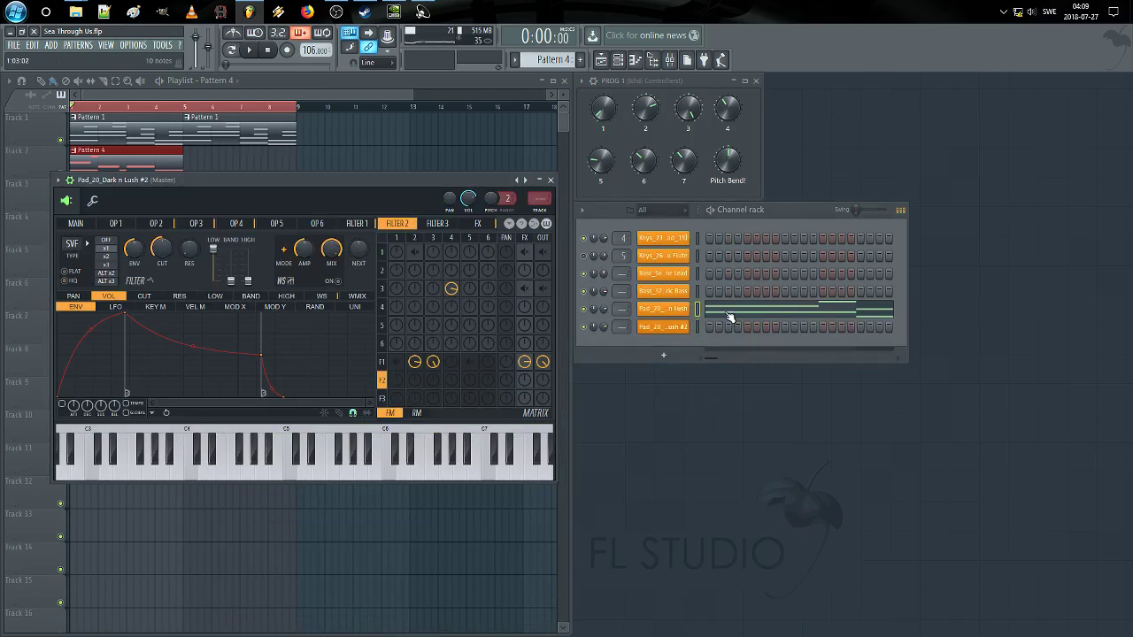
pyautogui.click(728, 316)
pyautogui.moveTo(660, 410); pyautogui.dragTo(520, 465)
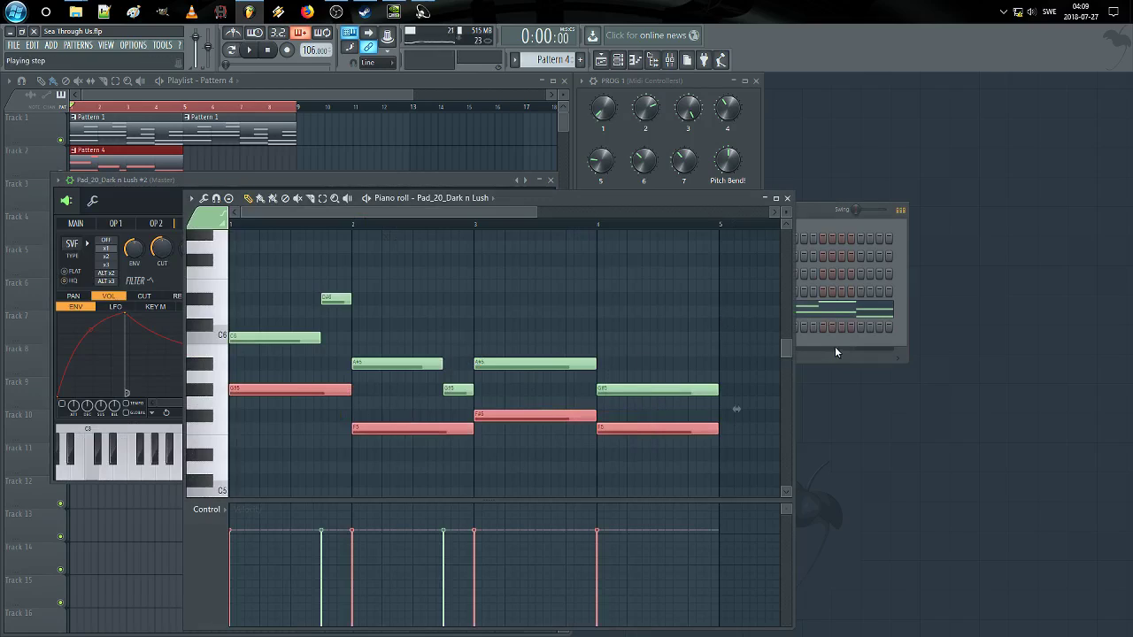
pyautogui.hotkey('ctrl', 'x')
pyautogui.click(836, 352)
pyautogui.rightClick(687, 323)
pyautogui.click(730, 329)
pyautogui.hotkey('ctrl', 'v')
pyautogui.press('Escape')
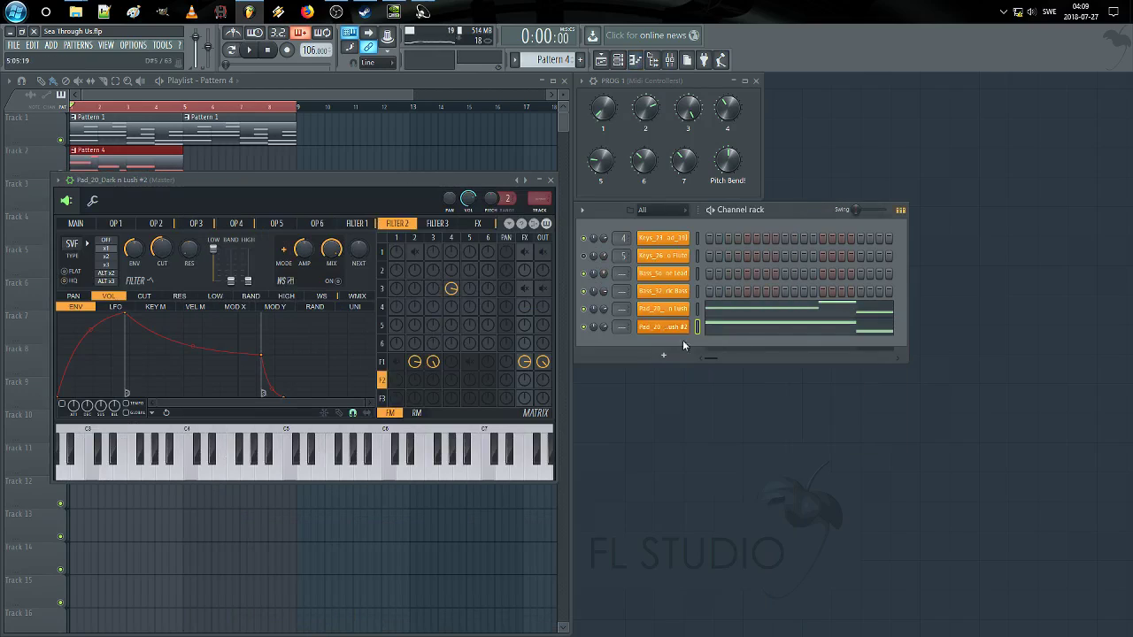
pyautogui.press('Escape')
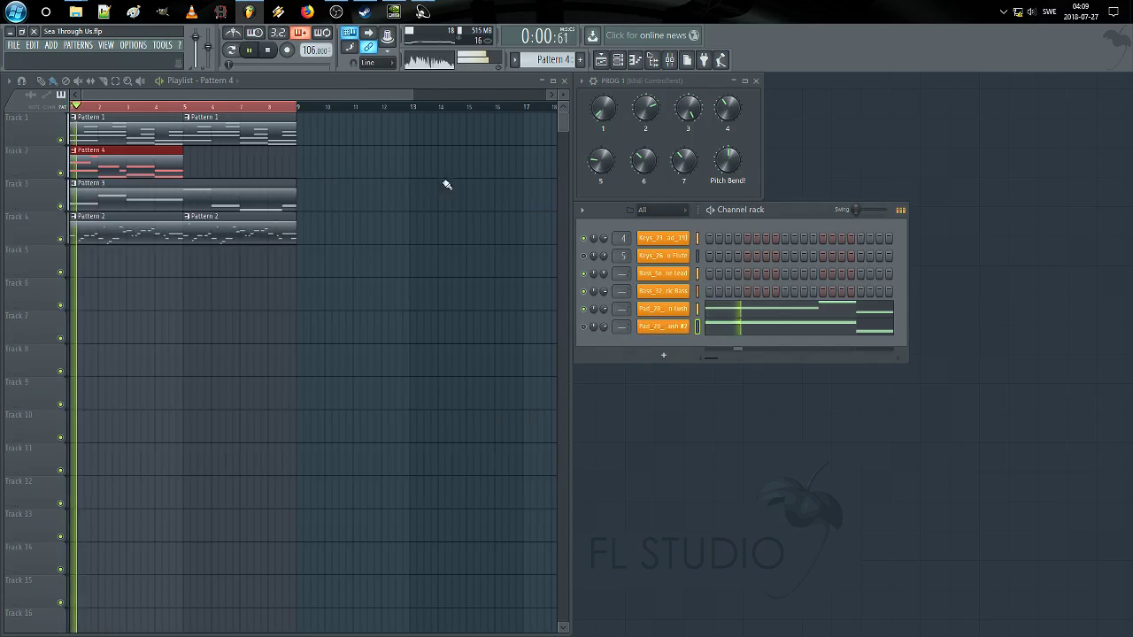
# Step: Shorten the original pad's A#5 in bar 3 to three beats, followed by a one-beat G#5, and clear bar 4
pyautogui.click(751, 311)
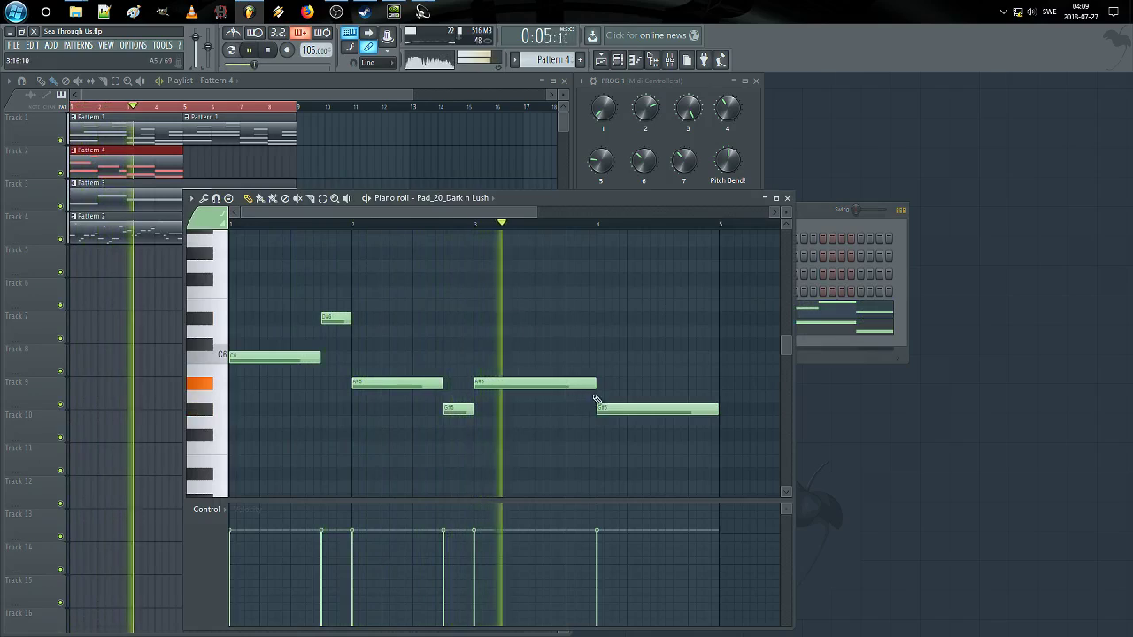
pyautogui.press('space')
pyautogui.moveTo(596, 384); pyautogui.dragTo(571, 390)
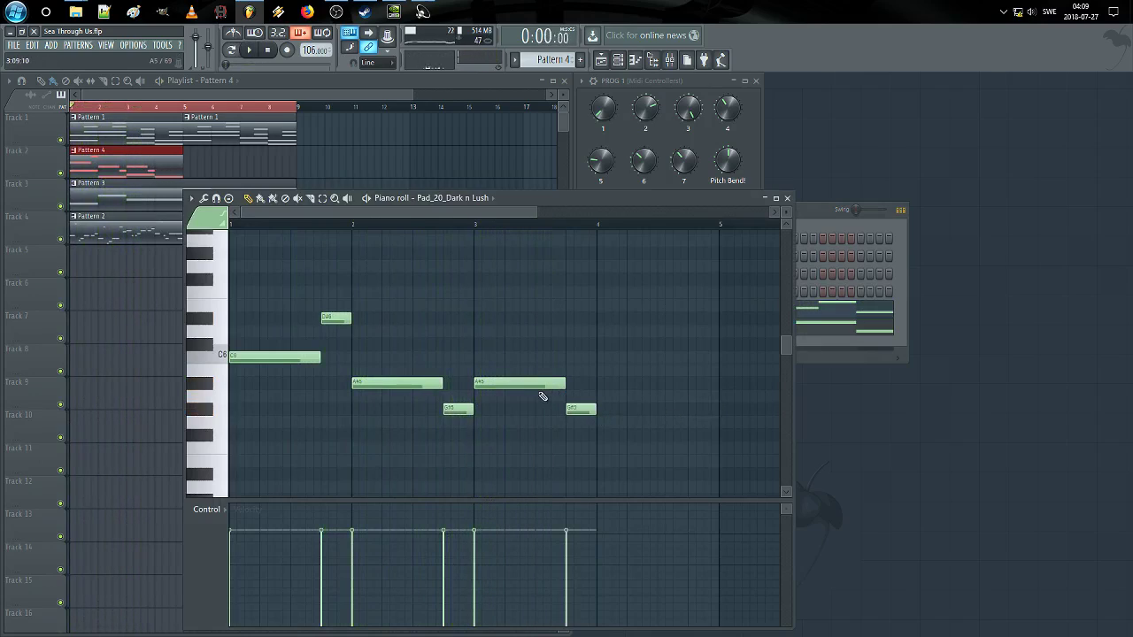
# Step: Fill the original pad's fourth bar with a two-beat F5 followed by a two-beat D#6, and play it back
pyautogui.moveTo(597, 437); pyautogui.dragTo(591, 444)
pyautogui.click(563, 227)
pyautogui.press('space')
pyautogui.hscroll(2, 600, 328)
pyautogui.press('space')
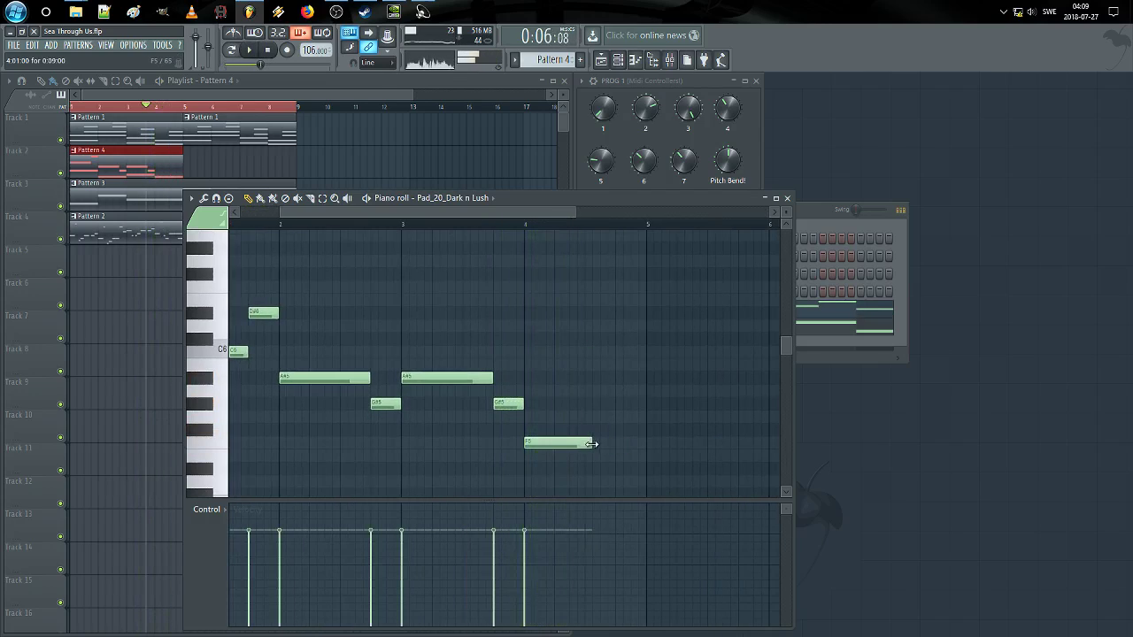
pyautogui.moveTo(588, 330); pyautogui.dragTo(580, 316)
pyautogui.press('space')
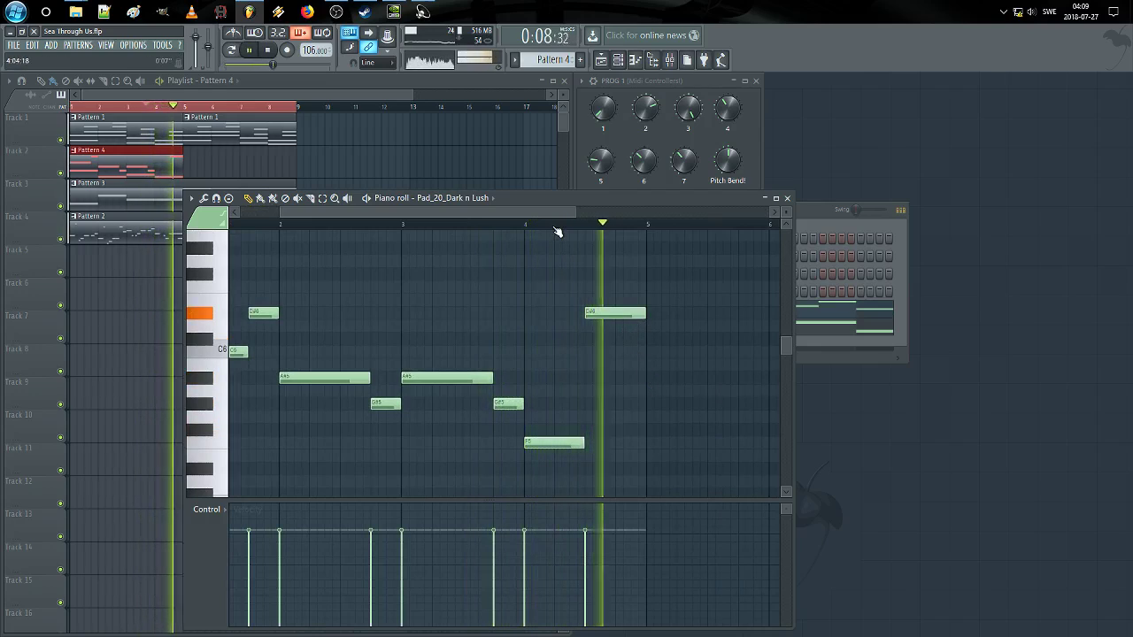
# Step: Place a second Pattern 4 clip at bar 5 on Track 2 and play the song
pyautogui.moveTo(482, 213); pyautogui.dragTo(434, 222)
pyautogui.click(787, 197)
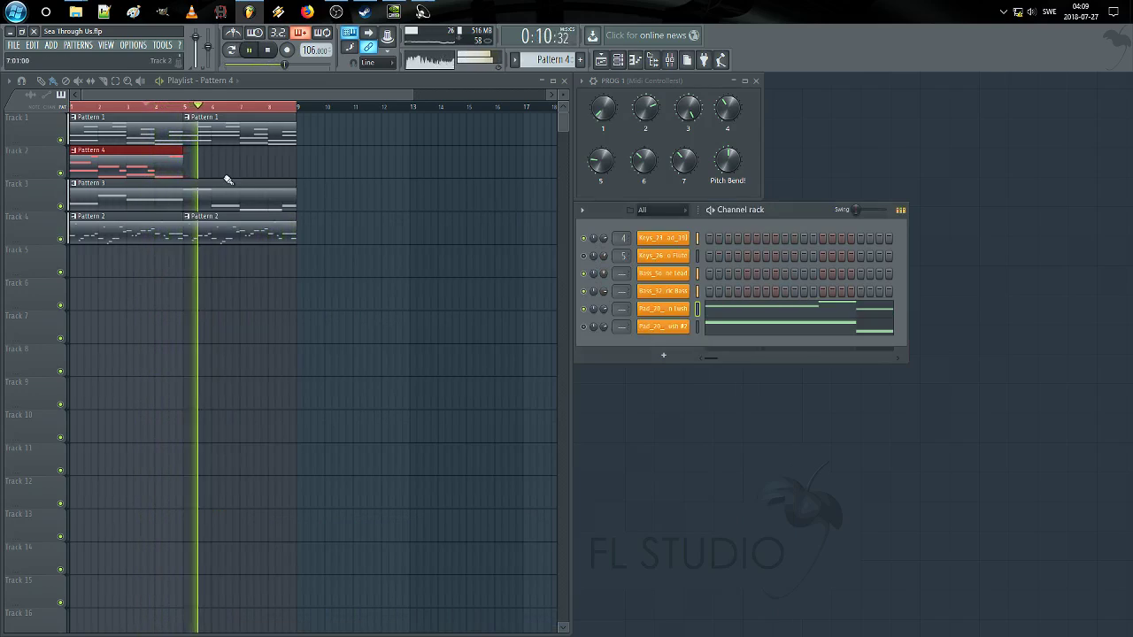
pyautogui.press('space')
pyautogui.click(189, 167)
pyautogui.press('space')
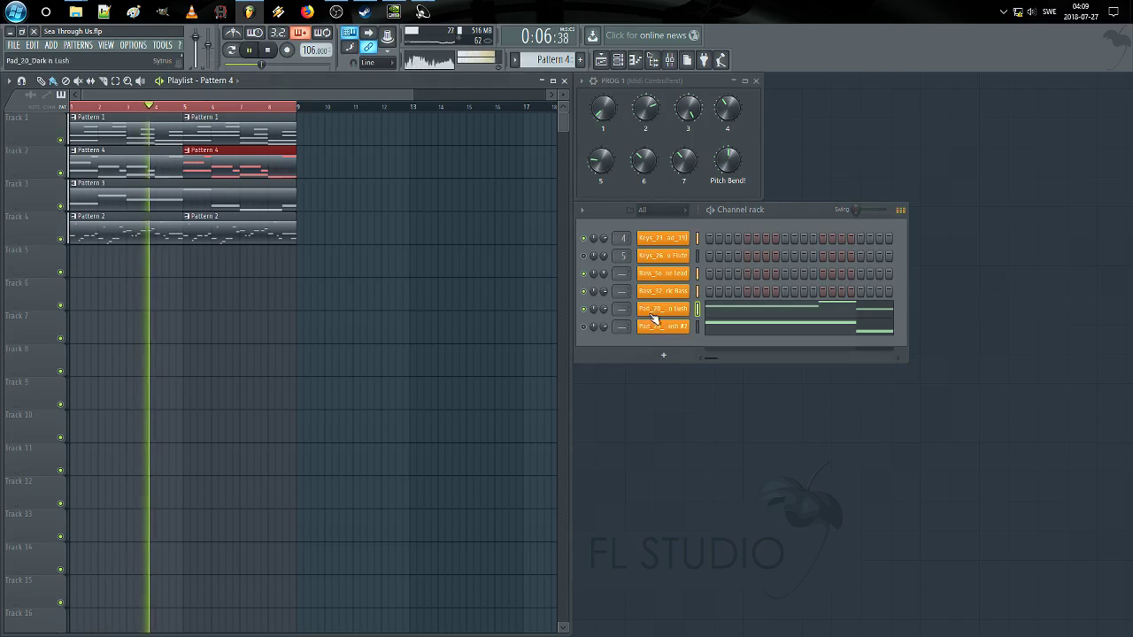
pyautogui.press('space')
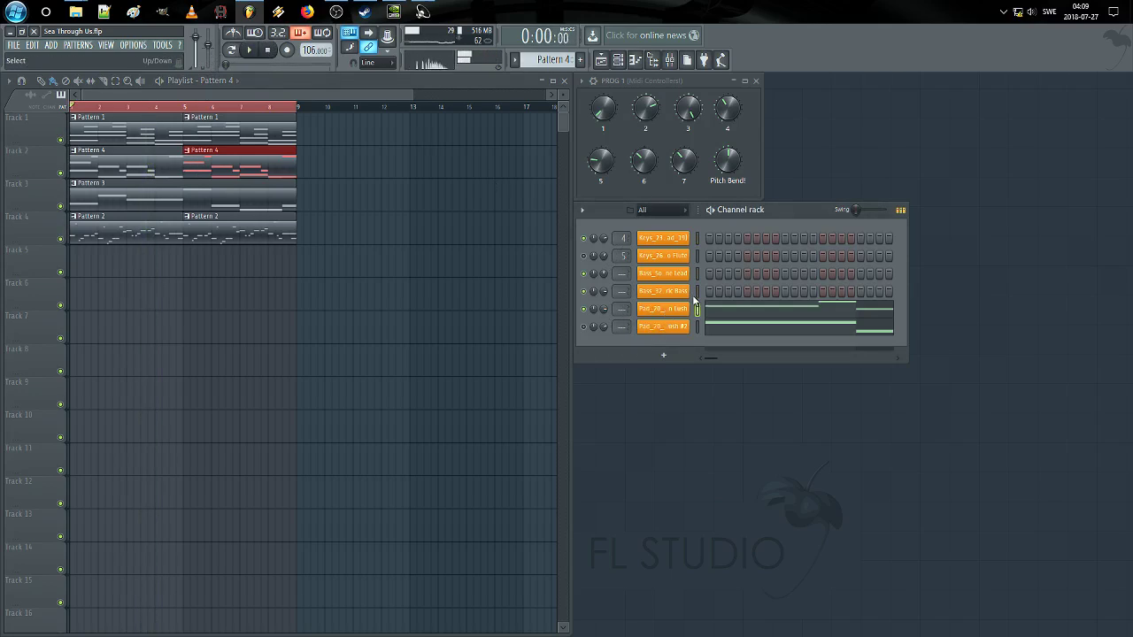
# Step: Check the volume envelope of filter 1 in the original Dark n Lush synth and replay the song
pyautogui.click(666, 309)
pyautogui.click(341, 209)
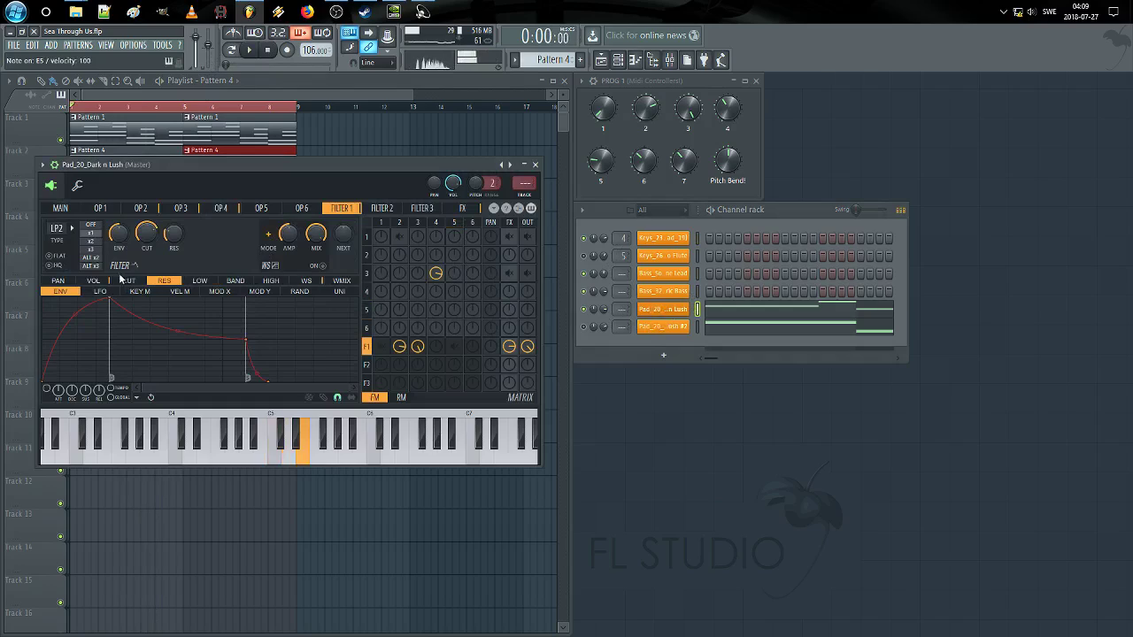
pyautogui.click(94, 281)
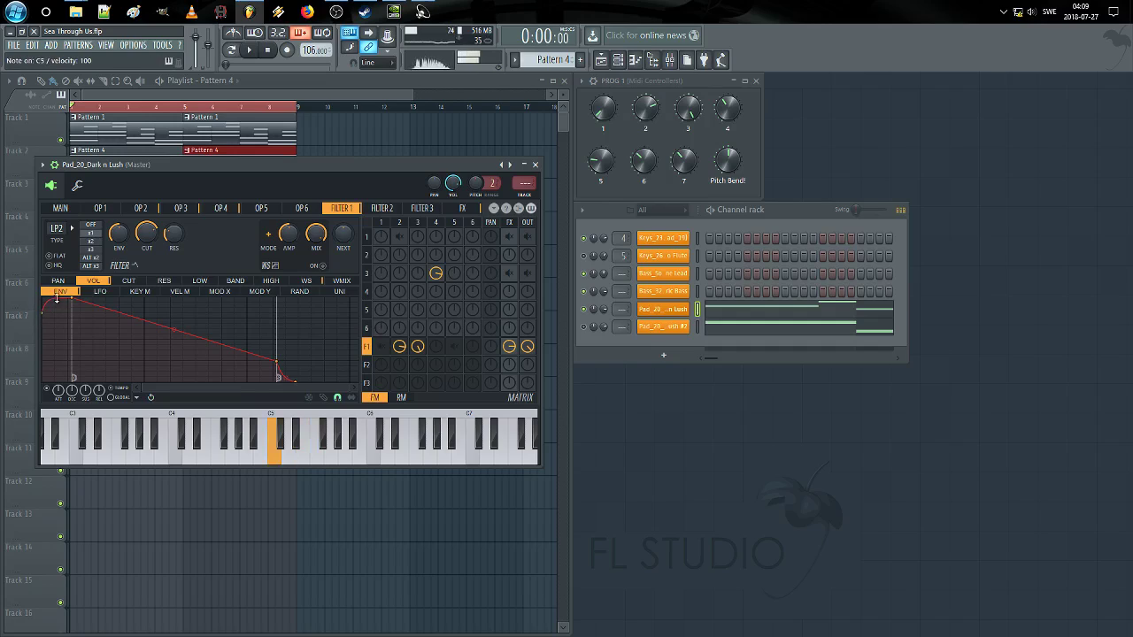
pyautogui.click(535, 164)
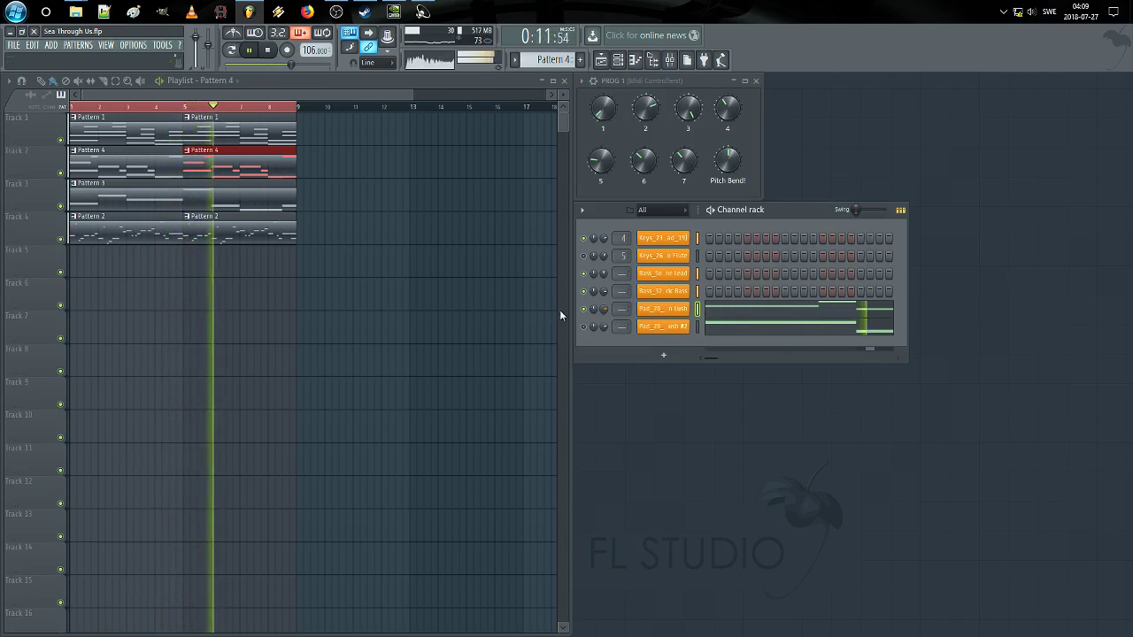
pyautogui.press('space')
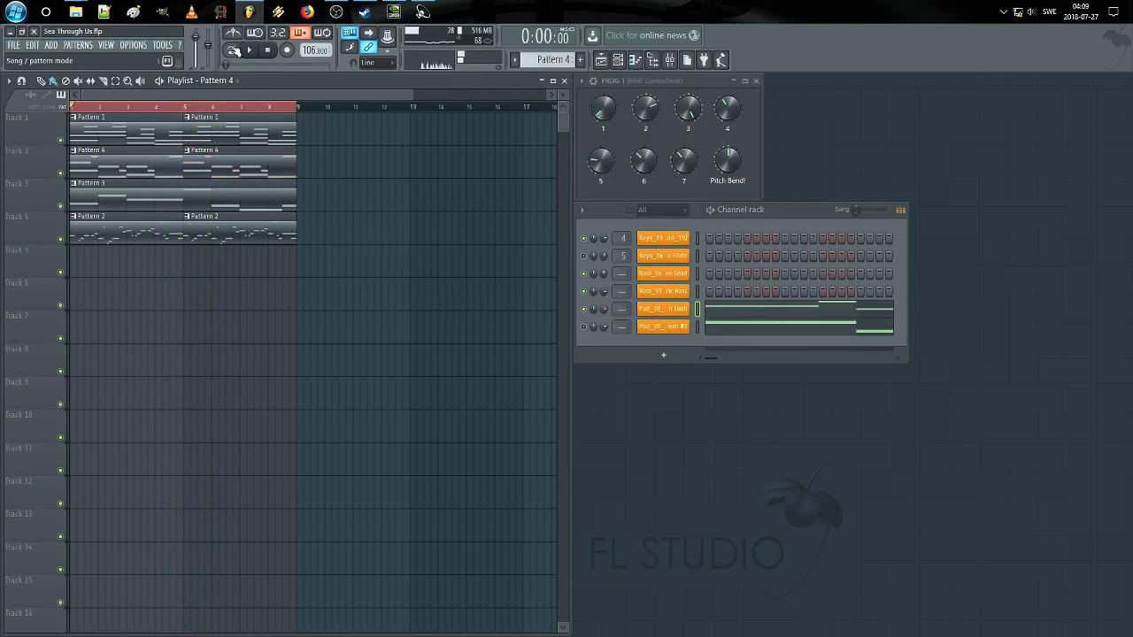
# Step: Mute Tracks 3 and 4 in the playlist and play the song
pyautogui.click(62, 206)
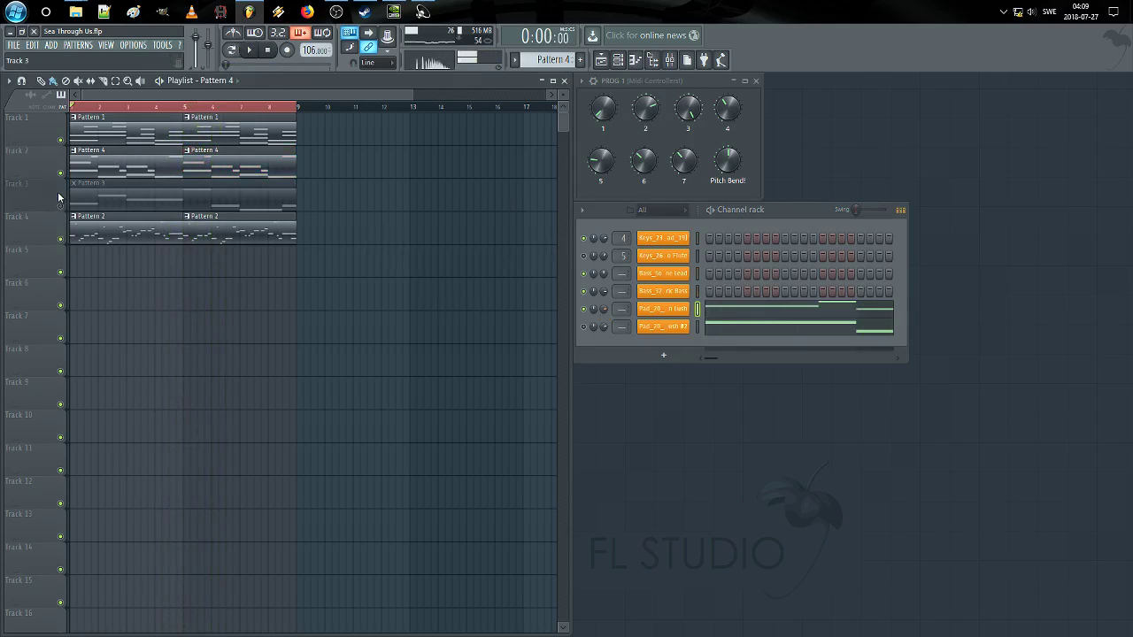
pyautogui.click(62, 206)
pyautogui.click(62, 238)
pyautogui.press('space')
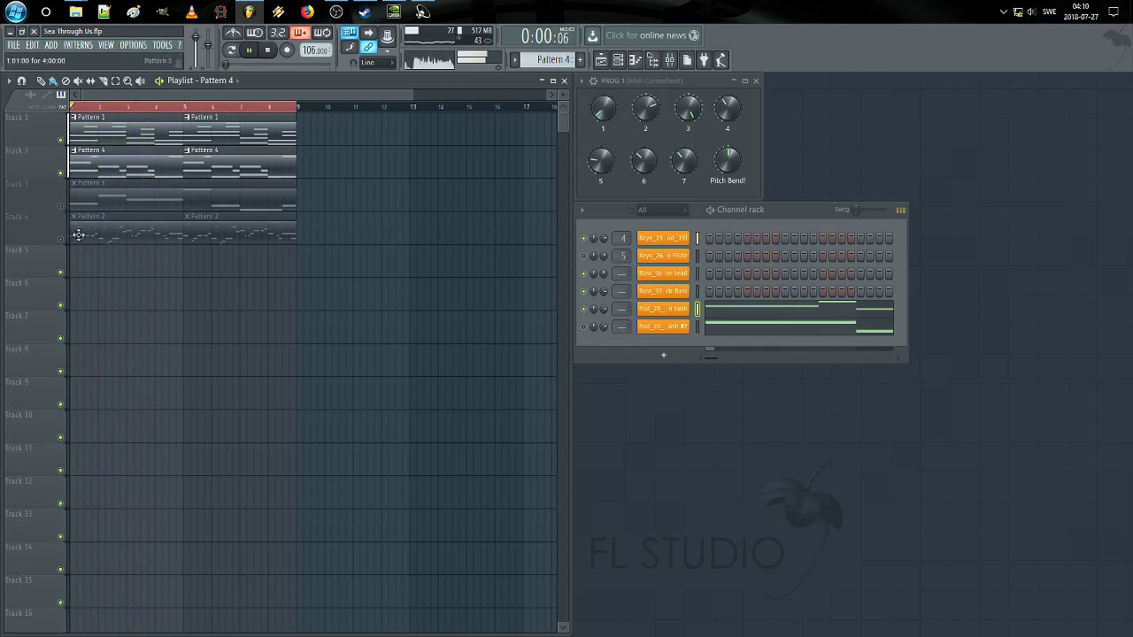
# Step: Duplicate the original Dark n Lush pad's four-bar melody into bars 5 to 8 and play the song
pyautogui.click(748, 309)
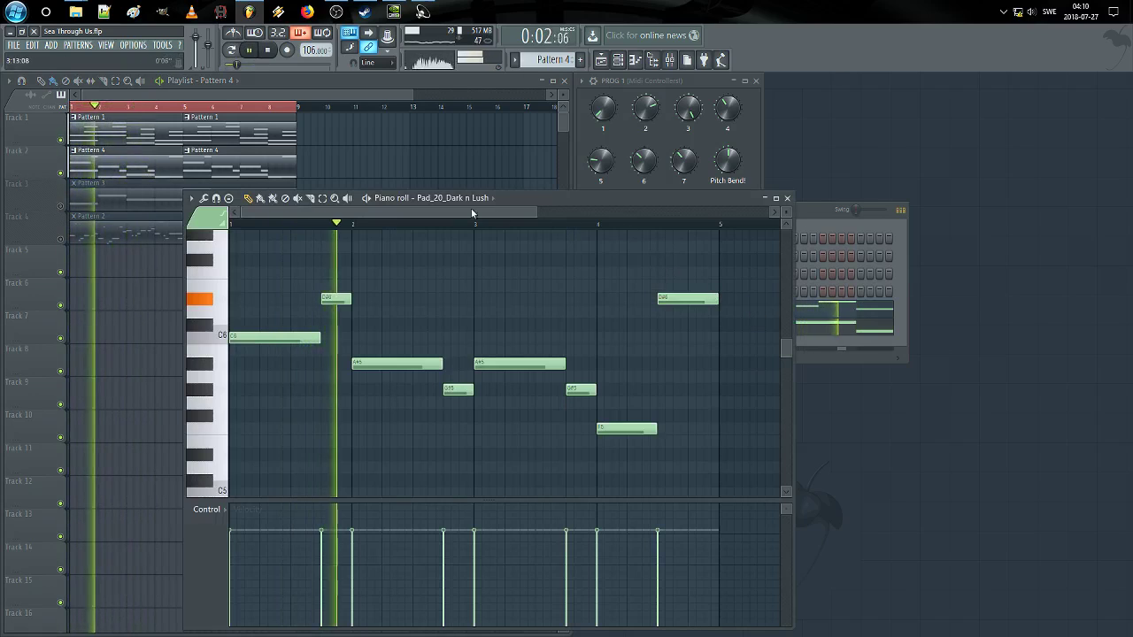
pyautogui.hotkey('ctrl', 'a')
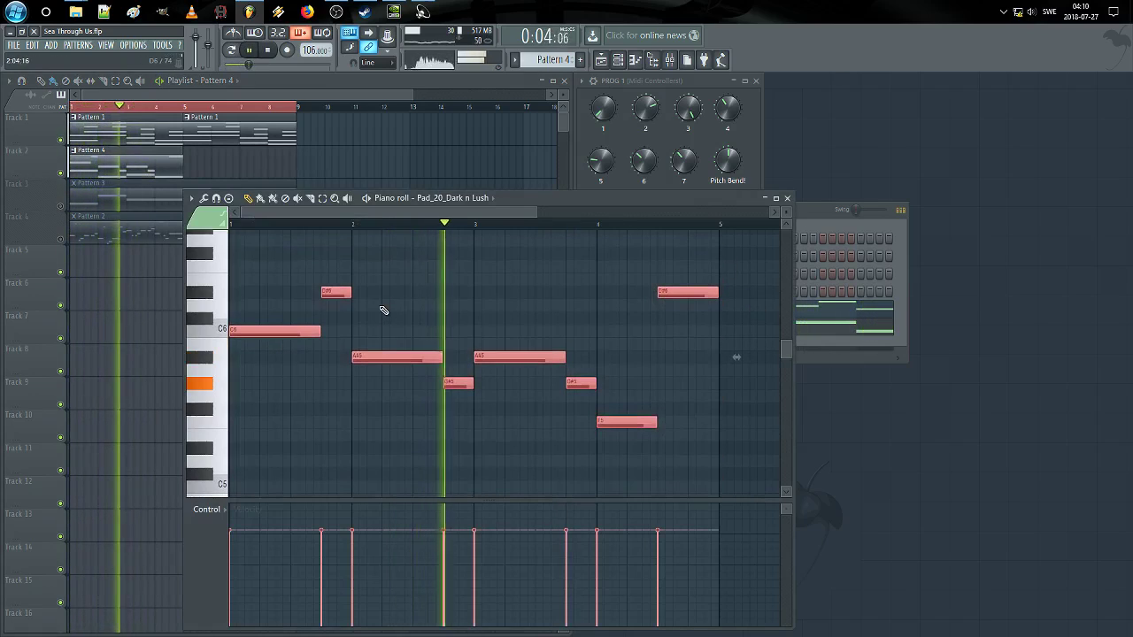
pyautogui.moveTo(401, 209); pyautogui.dragTo(635, 214)
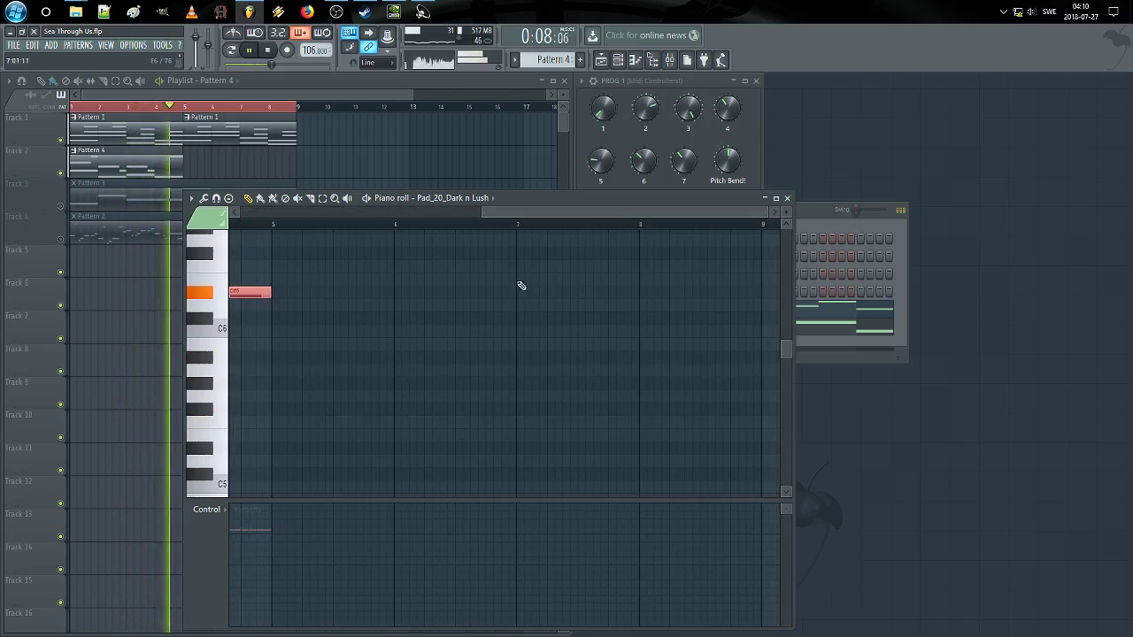
pyautogui.hotkey('ctrl', 'b')
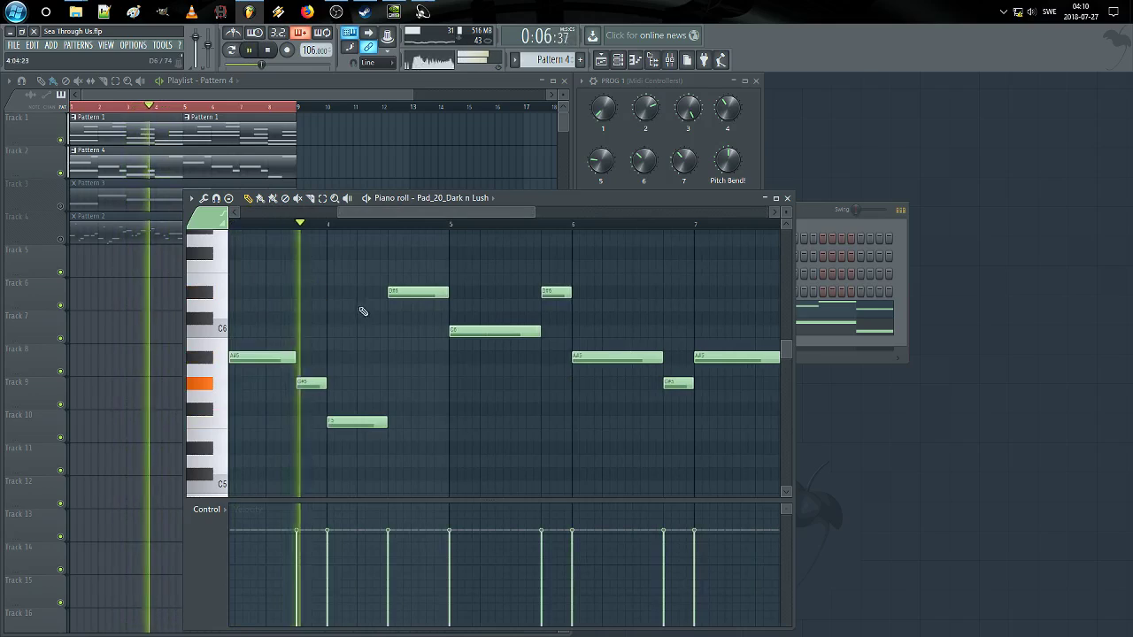
pyautogui.moveTo(392, 296)
pyautogui.mouseDown()
pyautogui.moveTo(418, 293)
pyautogui.moveTo(390, 293)
pyautogui.mouseUp()
pyautogui.press('space')
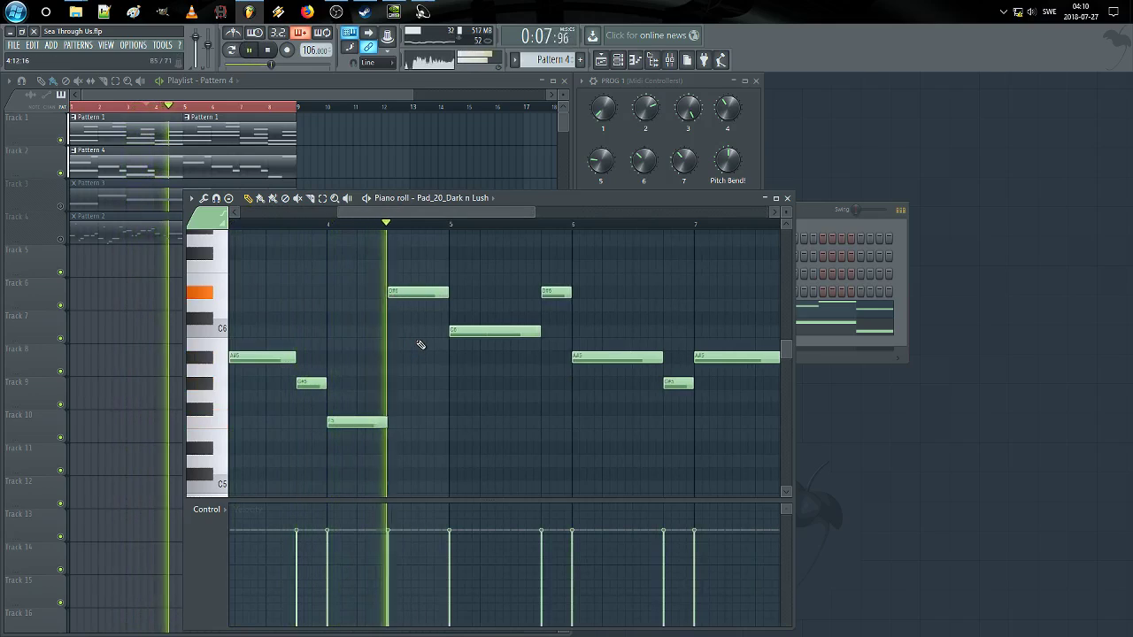
# Step: Change bar 6 of the original pad melody to G#5 followed by A#5, and raise the first note of bar 7 to F6
pyautogui.moveTo(446, 377); pyautogui.dragTo(285, 380)
pyautogui.moveTo(477, 411); pyautogui.dragTo(440, 417)
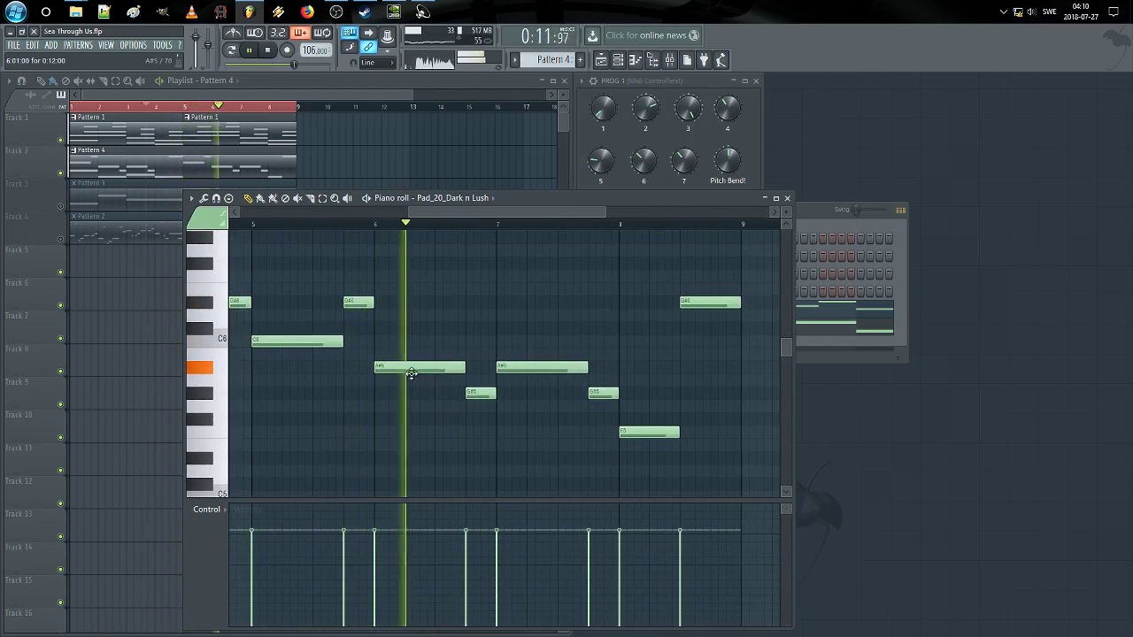
pyautogui.moveTo(463, 213); pyautogui.dragTo(439, 230)
pyautogui.moveTo(561, 397); pyautogui.dragTo(563, 368)
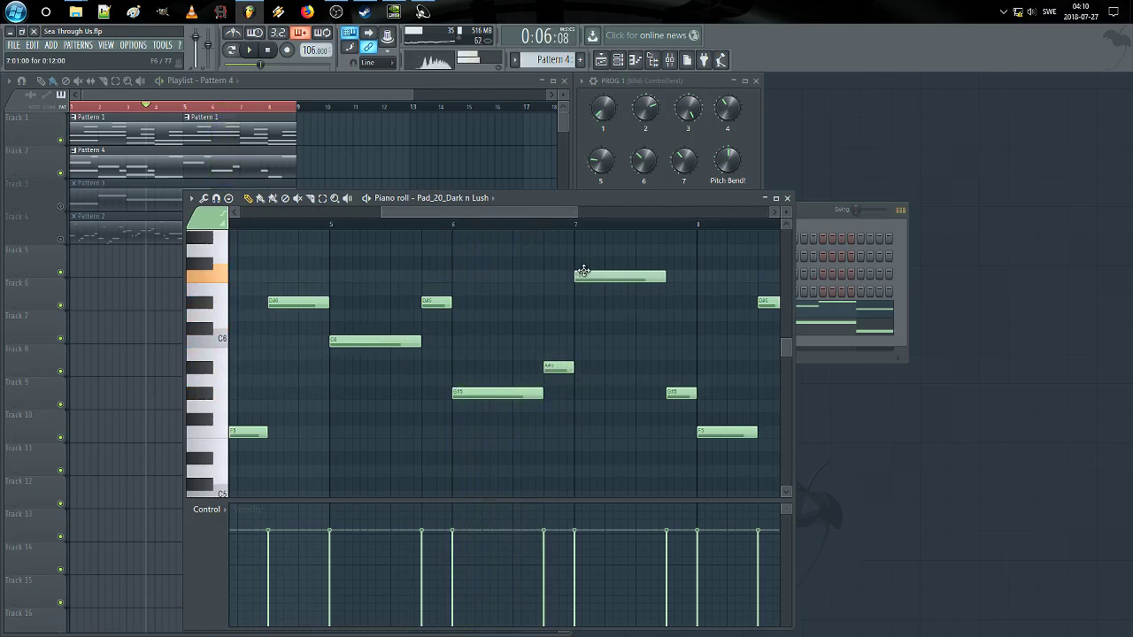
# Step: Raise the last note of bar 7 to D#6 and change bar 8 to A#5 followed by G#5, checking by playback
pyautogui.moveTo(649, 339); pyautogui.dragTo(473, 340)
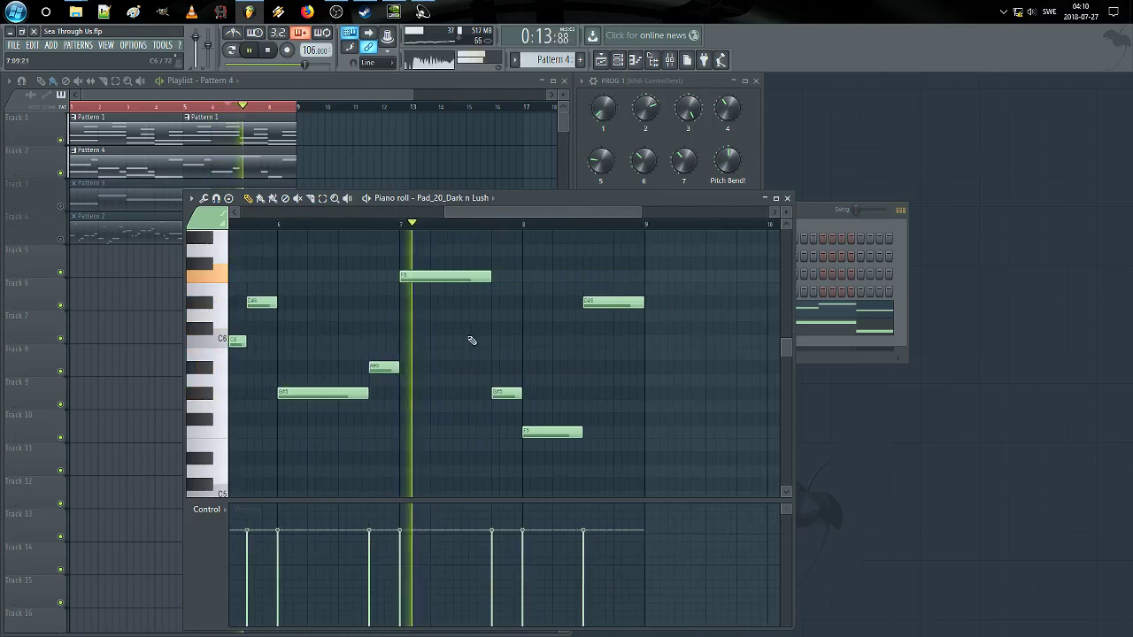
pyautogui.moveTo(503, 394); pyautogui.dragTo(502, 303)
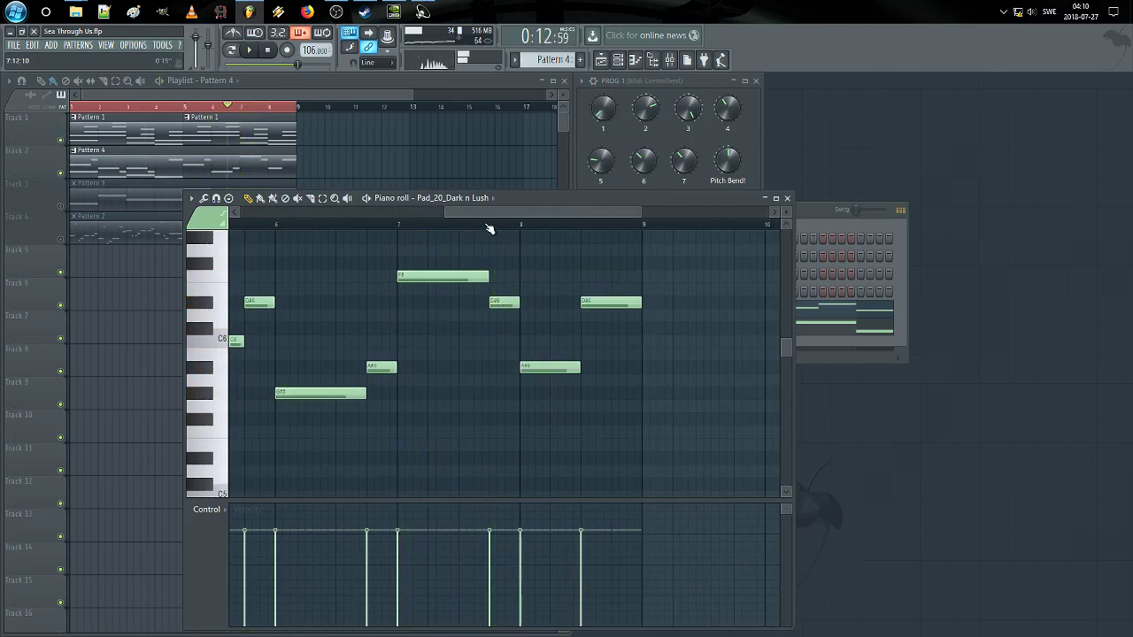
pyautogui.moveTo(594, 302); pyautogui.dragTo(595, 345)
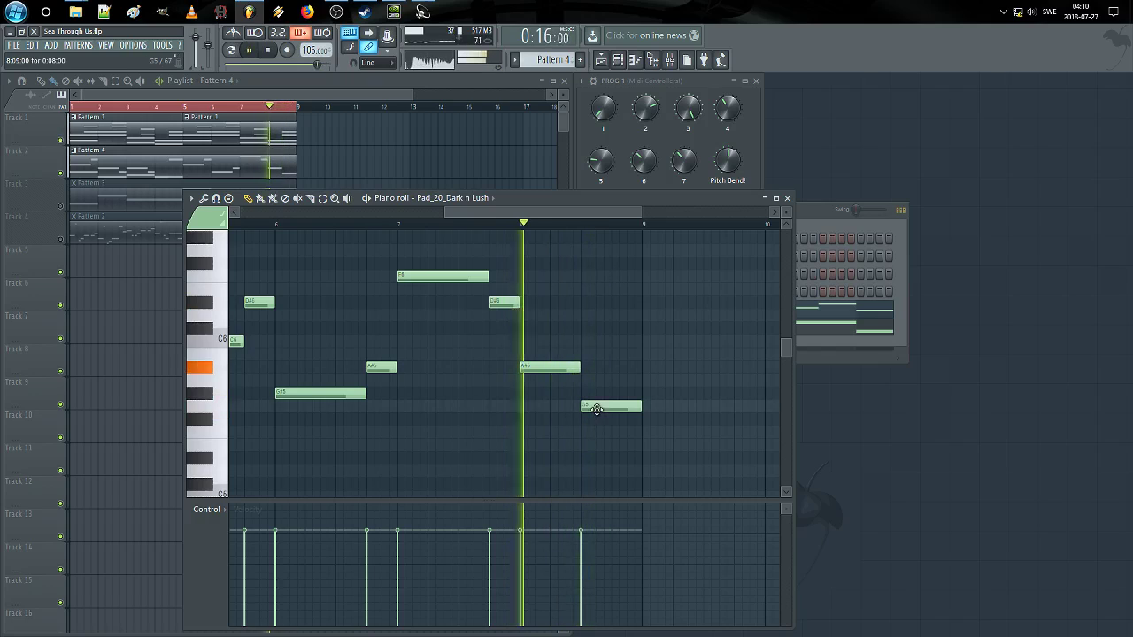
pyautogui.moveTo(588, 410); pyautogui.dragTo(589, 397)
pyautogui.hscroll(-4, 619, 221)
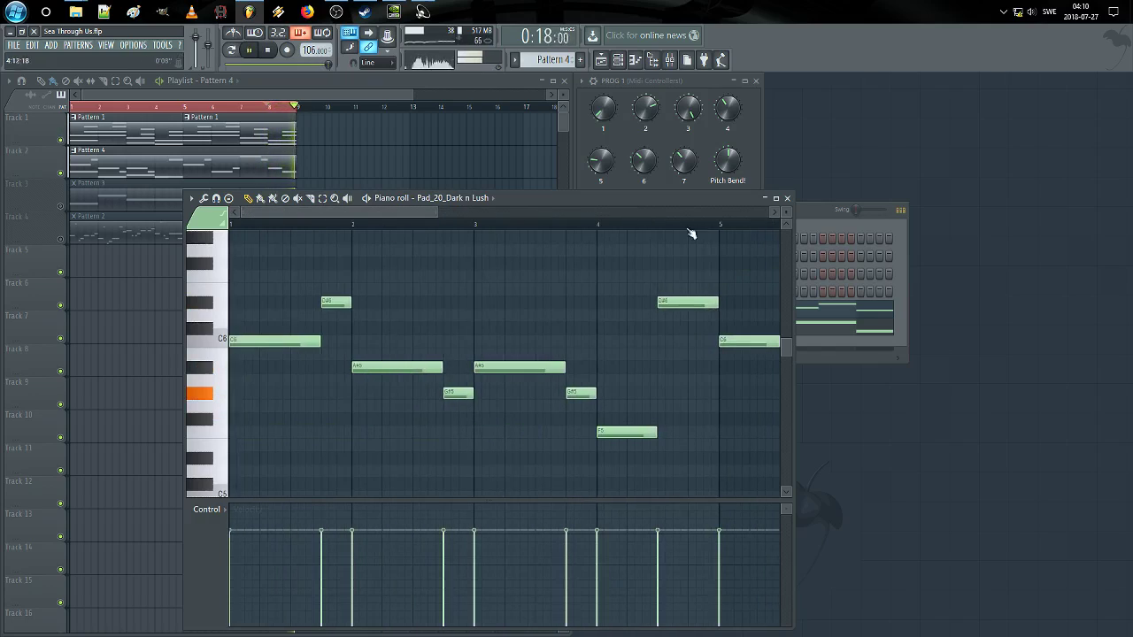
# Step: Open the notes of Dark n Lush #2 and raise its bar 2 note to G5 while the song plays
pyautogui.click(787, 199)
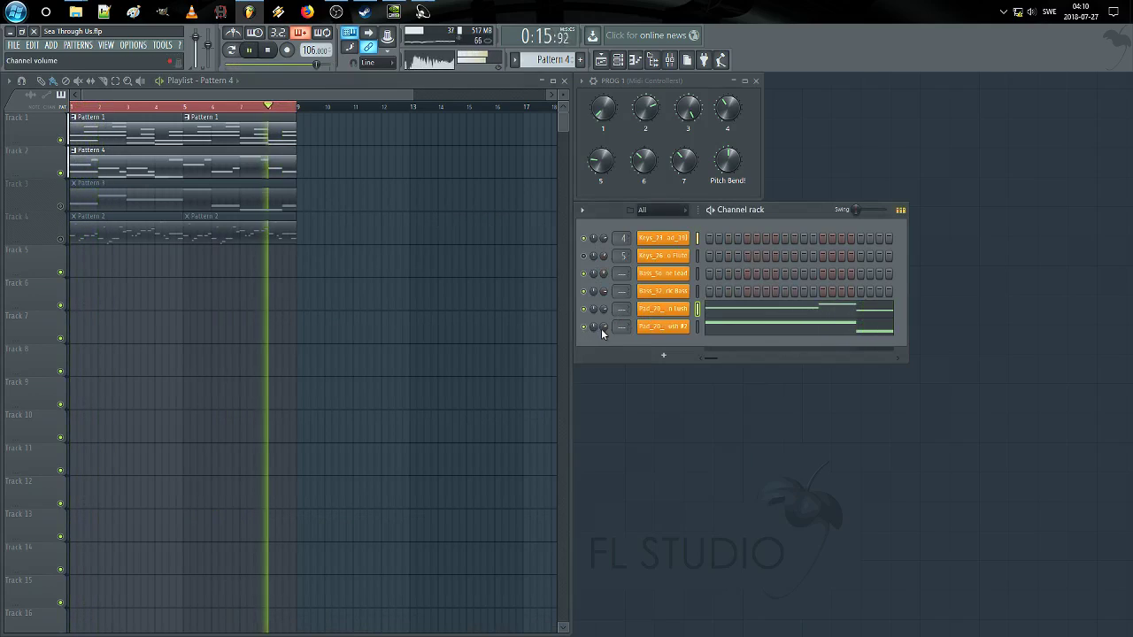
pyautogui.click(769, 326)
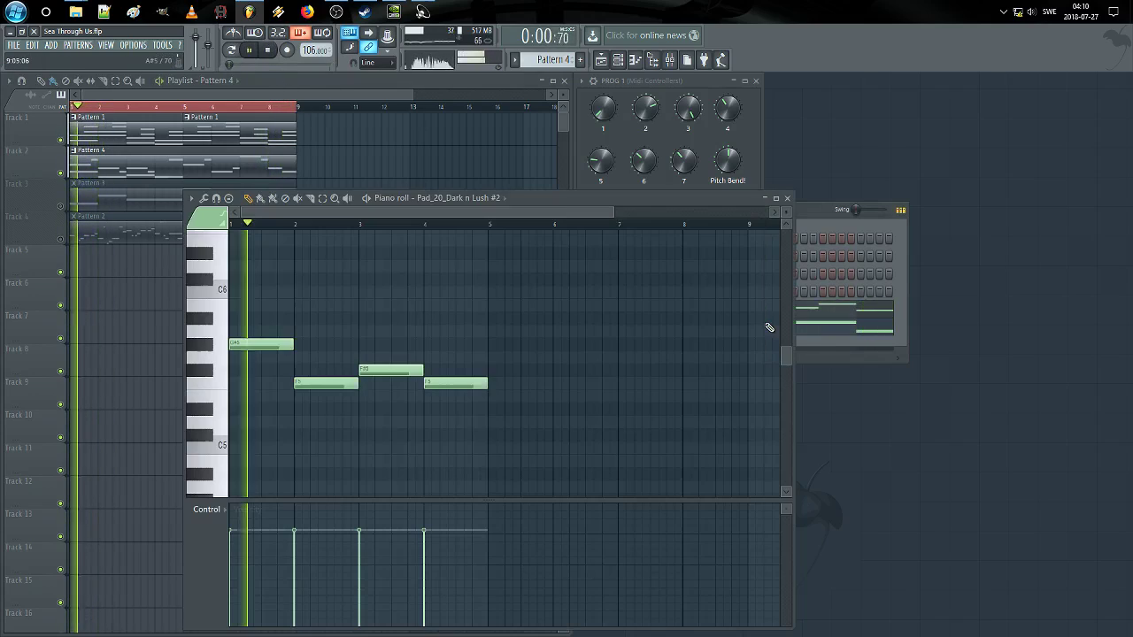
pyautogui.press('space')
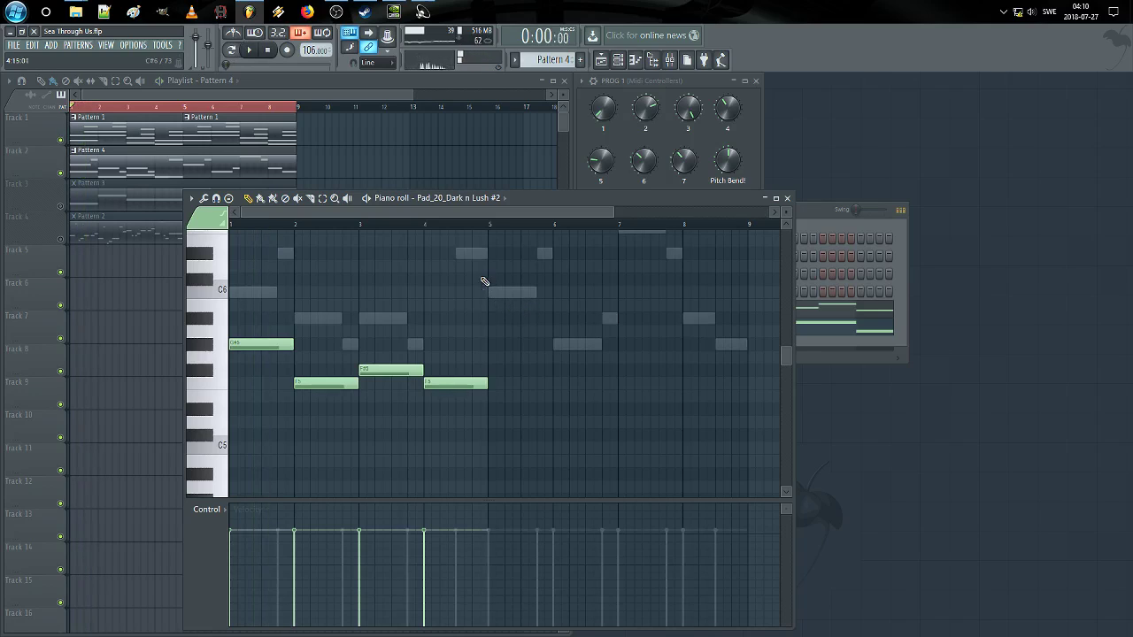
pyautogui.scroll(1, 342, 359)
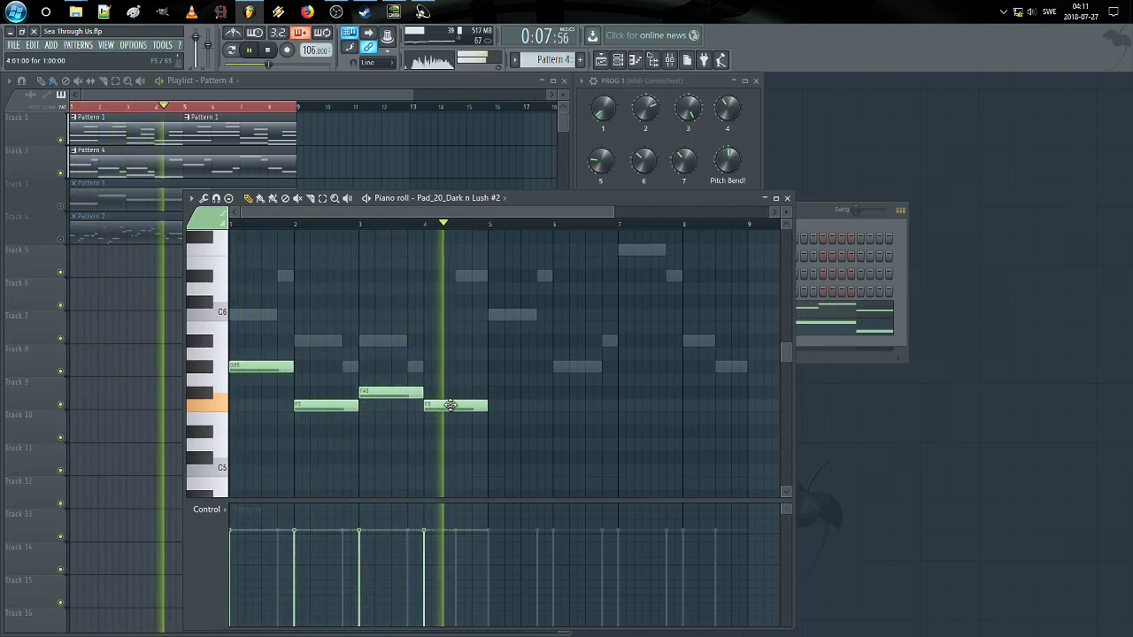
pyautogui.press('space')
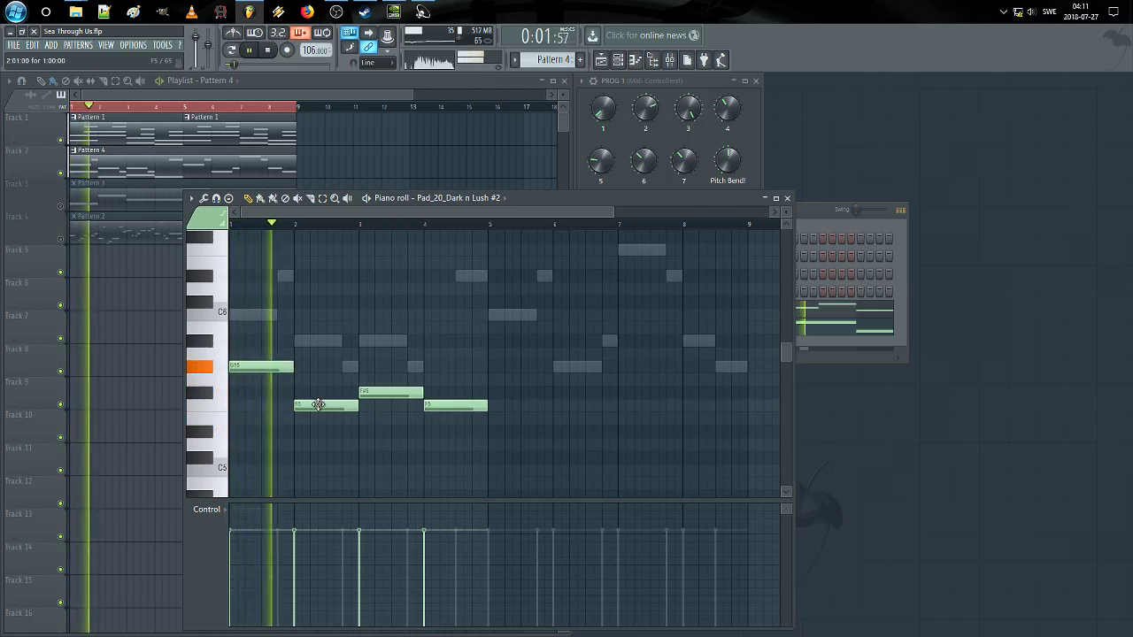
pyautogui.moveTo(320, 404); pyautogui.dragTo(318, 374)
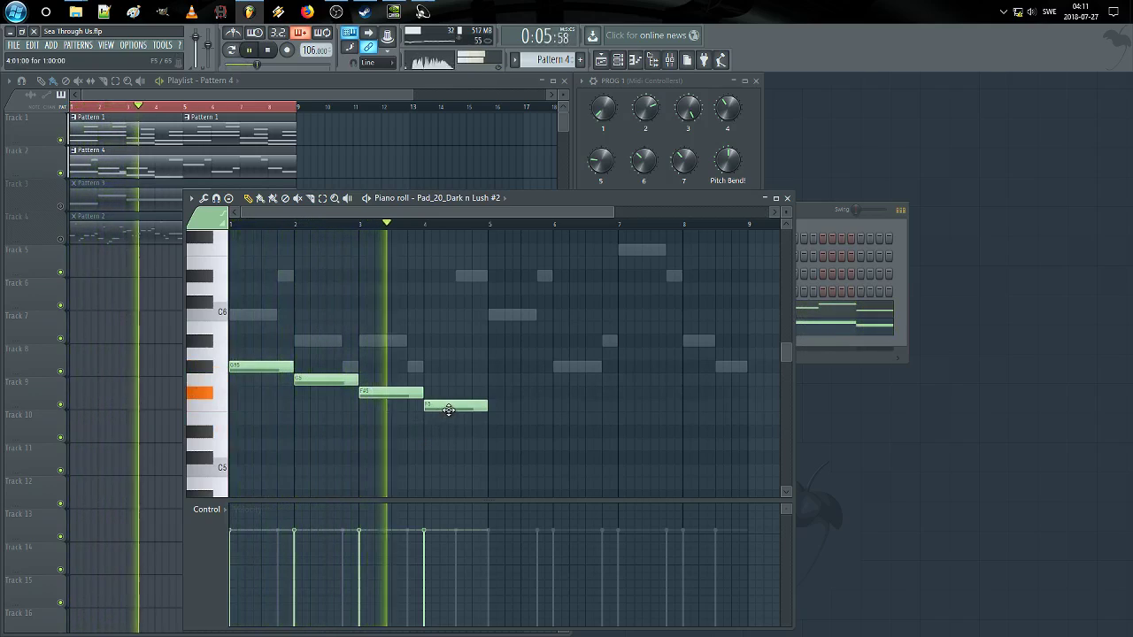
# Step: Try A#5 and D#5 for the bar 4 note of Dark n Lush #2, listening to the song
pyautogui.press('space')
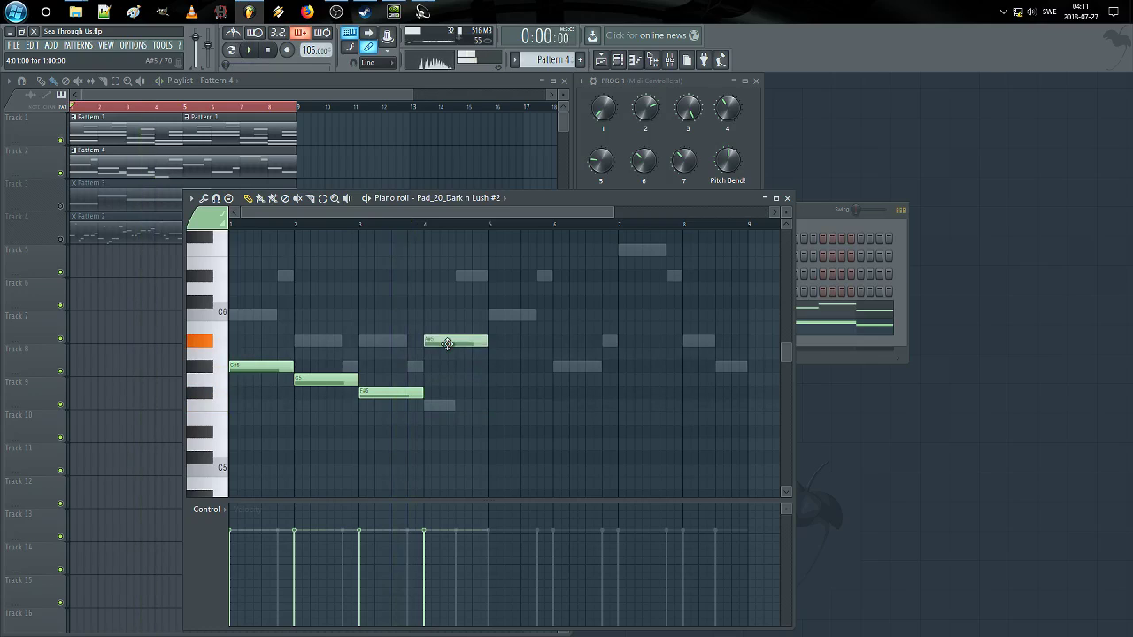
pyautogui.click(425, 225)
pyautogui.press('space')
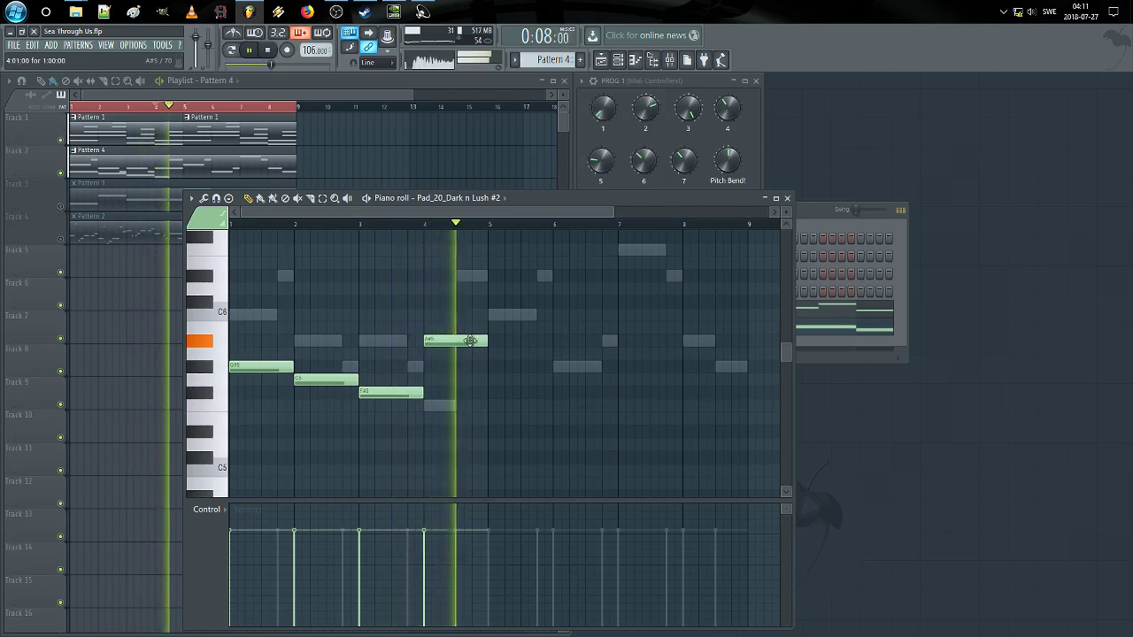
pyautogui.press('space')
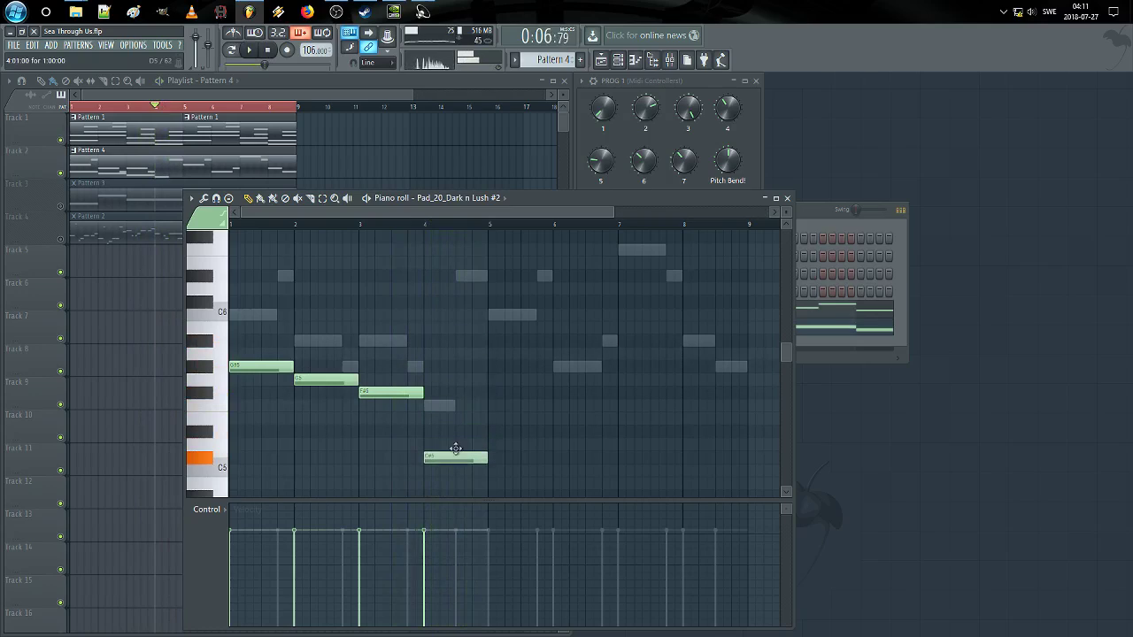
pyautogui.moveTo(375, 414); pyautogui.dragTo(474, 399)
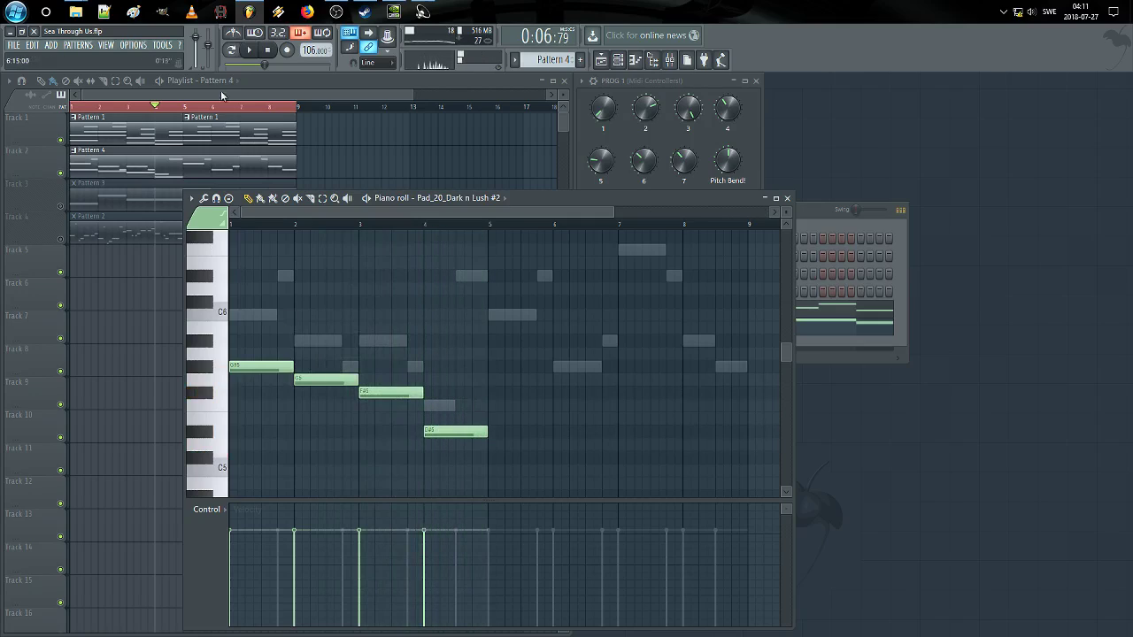
pyautogui.press('space')
pyautogui.press('space')
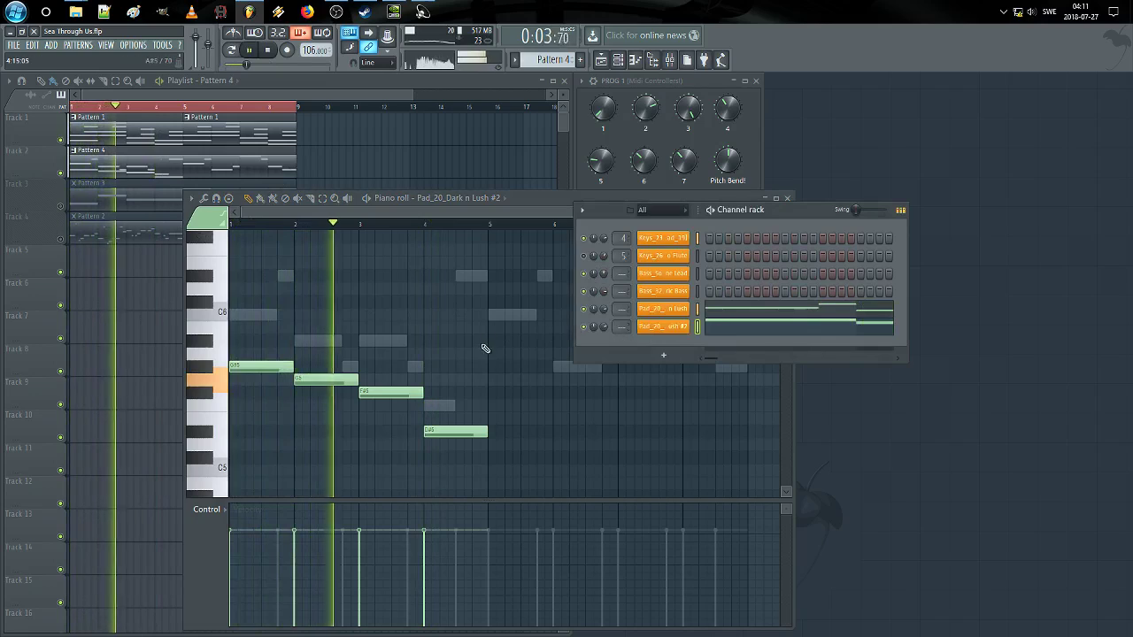
# Step: Lower the bar 4 note of Dark n Lush #2 to C#5 and add a one-bar G5 in bar 5
pyautogui.scroll(-2, 470, 381)
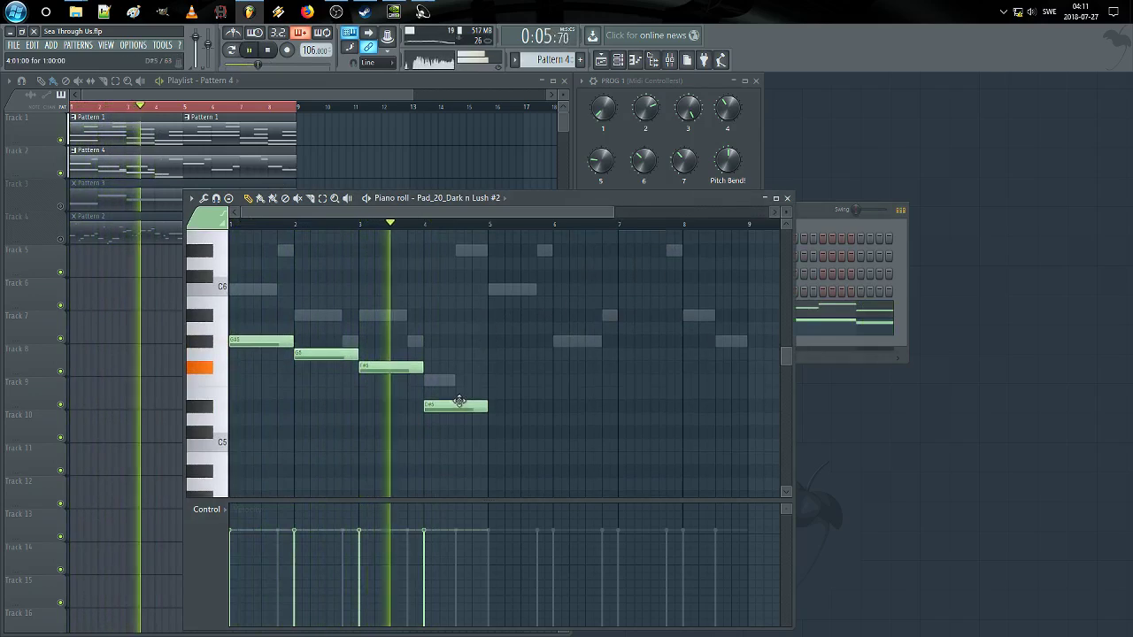
pyautogui.press('space')
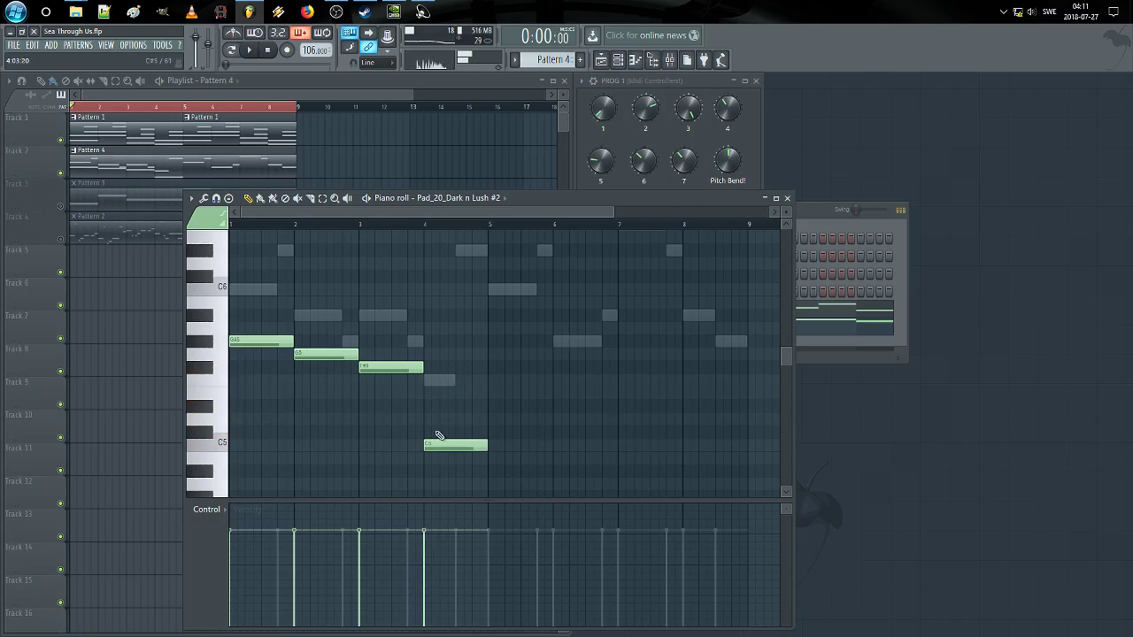
pyautogui.moveTo(400, 394); pyautogui.dragTo(448, 402)
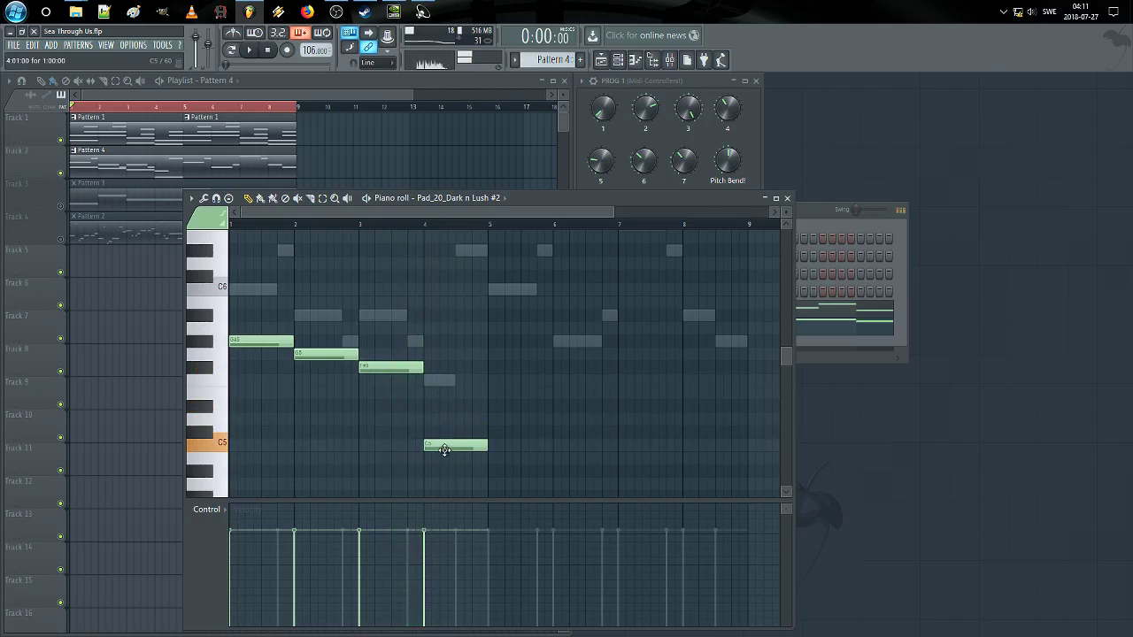
pyautogui.moveTo(342, 407); pyautogui.dragTo(485, 395)
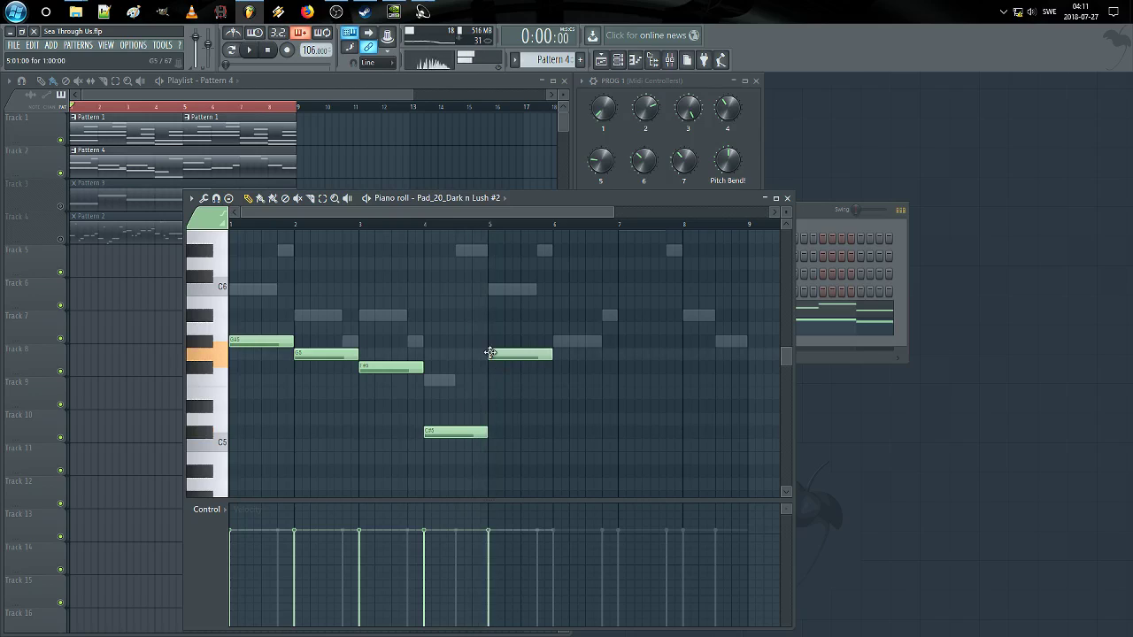
# Step: Try an F#5 in bar 6, delete it, and try G#5 in bar 5, replaying from bar 4
pyautogui.moveTo(564, 394); pyautogui.dragTo(501, 397)
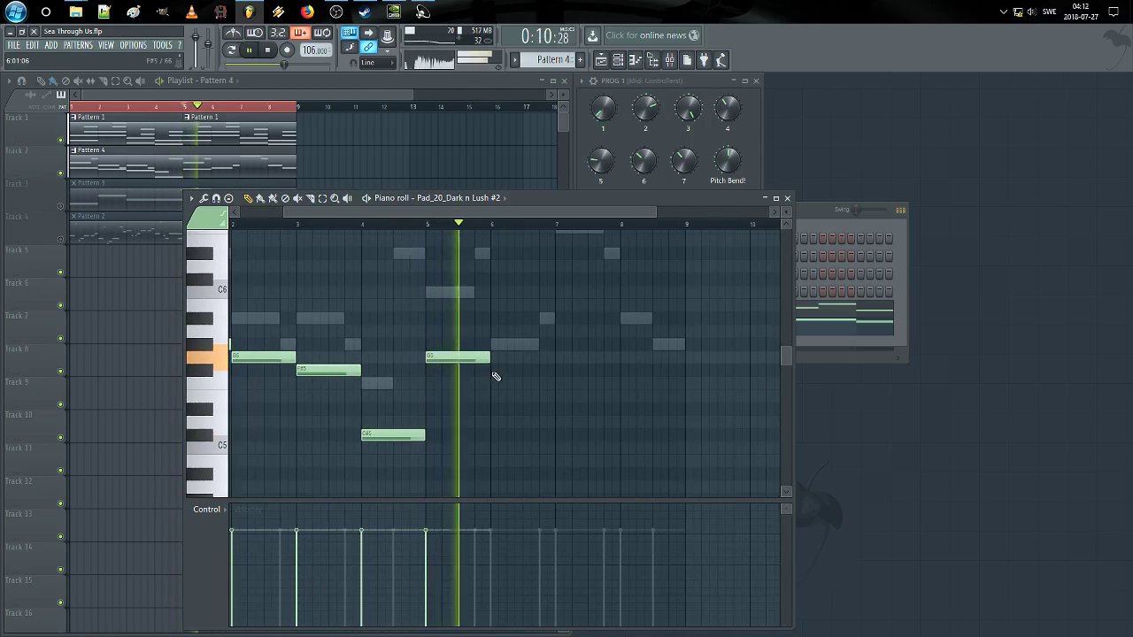
pyautogui.click(498, 372)
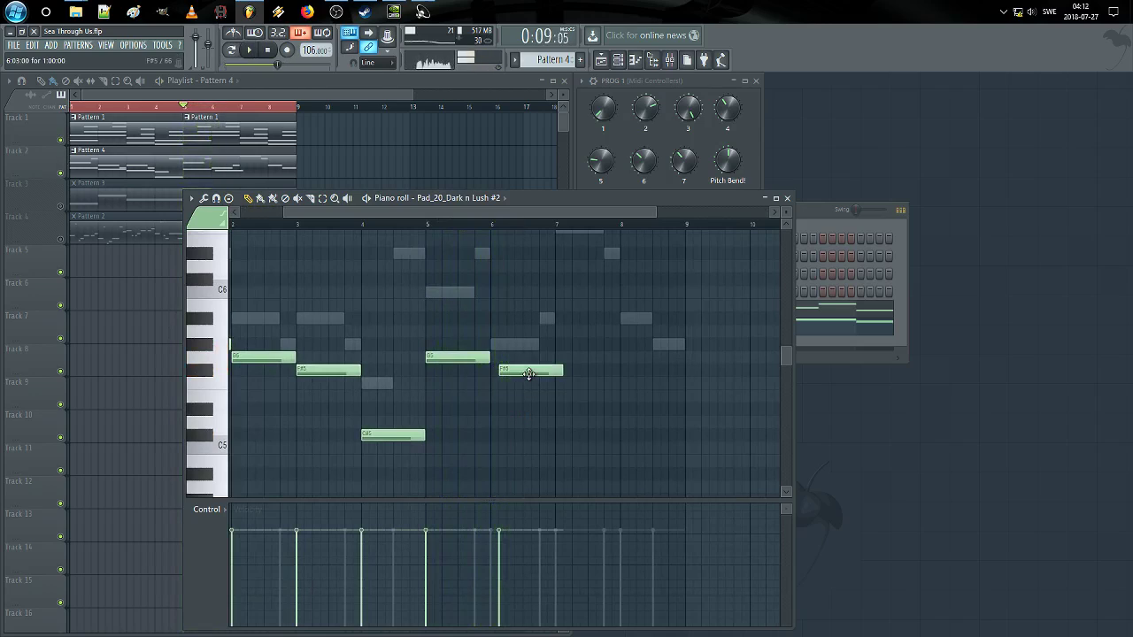
pyautogui.rightClick(524, 370)
pyautogui.moveTo(479, 387); pyautogui.dragTo(524, 390)
pyautogui.click(410, 227)
pyautogui.press('space')
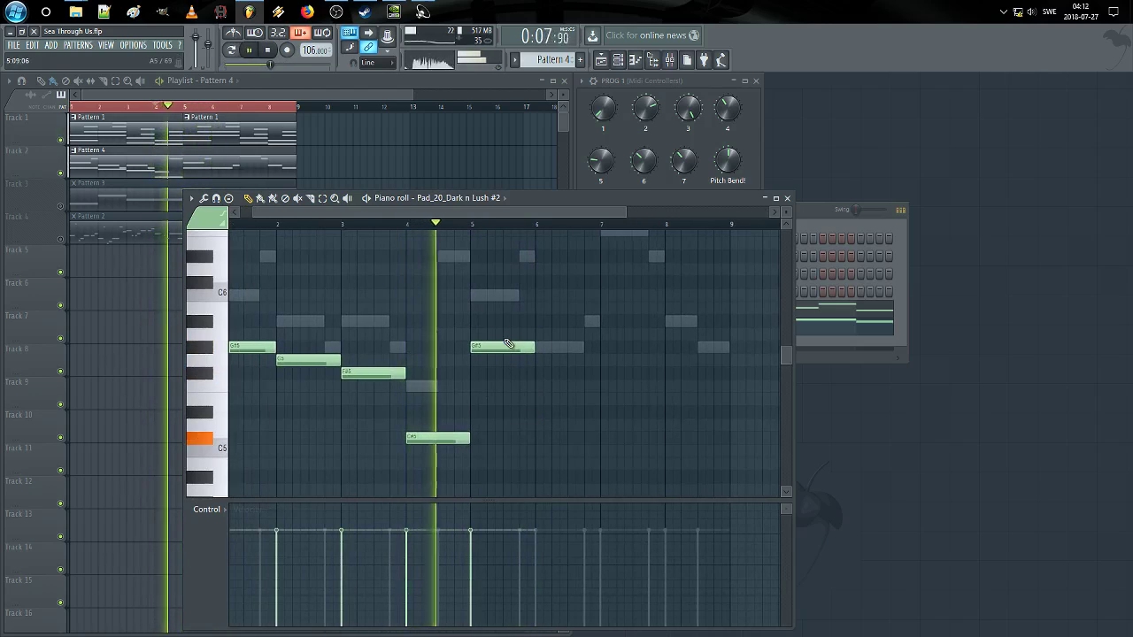
# Step: Lower the bar 5 note of Dark n Lush #2 to F5
pyautogui.moveTo(503, 347); pyautogui.dragTo(521, 421)
pyautogui.press('space')
pyautogui.moveTo(258, 333); pyautogui.dragTo(476, 357)
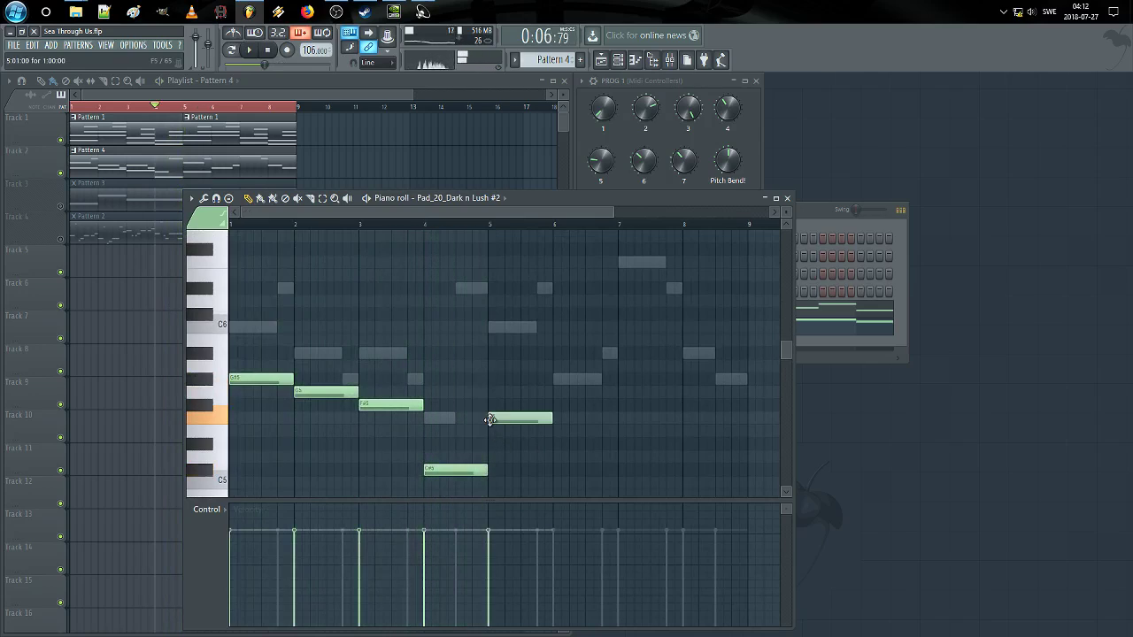
pyautogui.moveTo(432, 408); pyautogui.dragTo(547, 400)
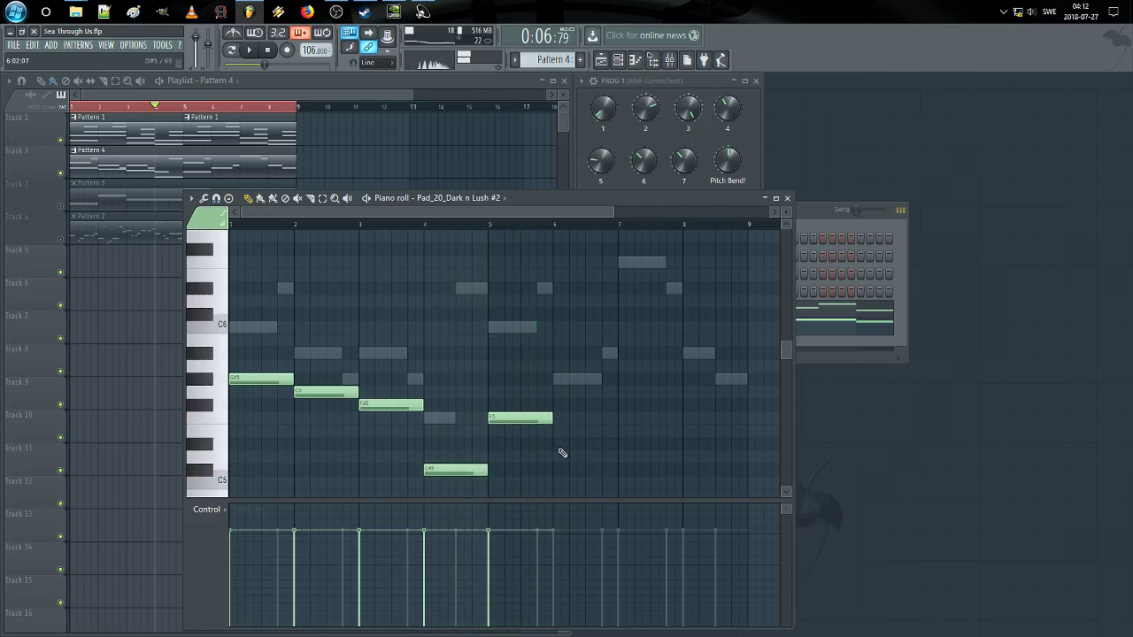
# Step: Add a one-bar D#5 in bar 6, a one-bar D5 in bar 7, and two-beat C#5 and D#5 notes in bar 8
pyautogui.moveTo(553, 440); pyautogui.dragTo(614, 421)
pyautogui.moveTo(618, 460); pyautogui.dragTo(685, 462)
pyautogui.moveTo(660, 440); pyautogui.dragTo(739, 435)
# Step: Check the filter 1 volume envelope of the Dark n Lush #2 synth, then play its new harmony line in the song
pyautogui.click(820, 354)
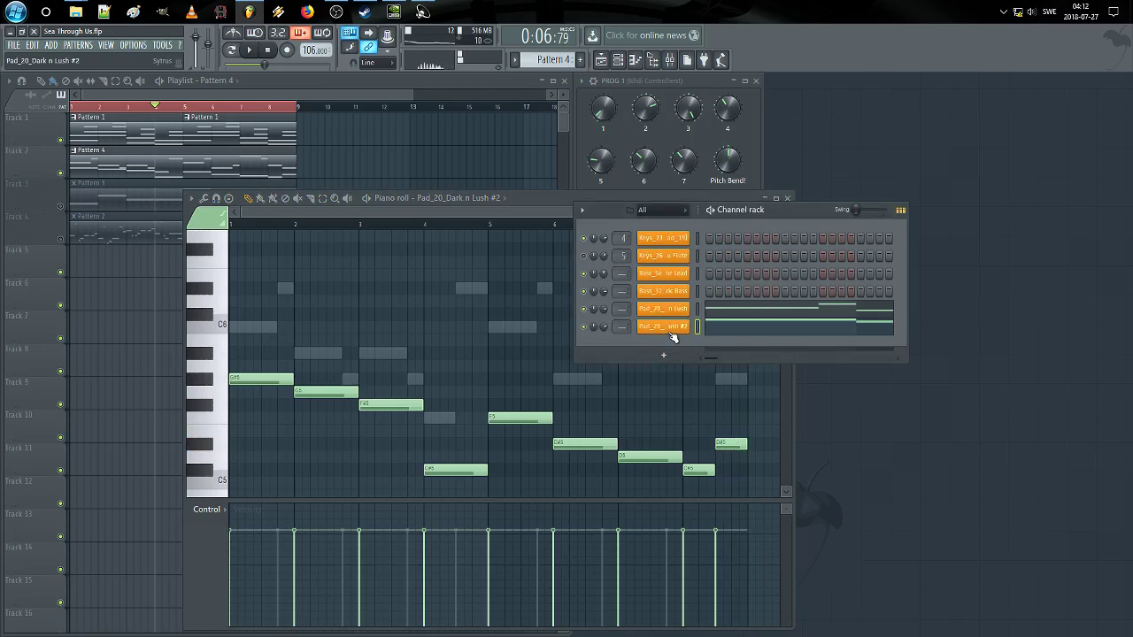
pyautogui.click(672, 331)
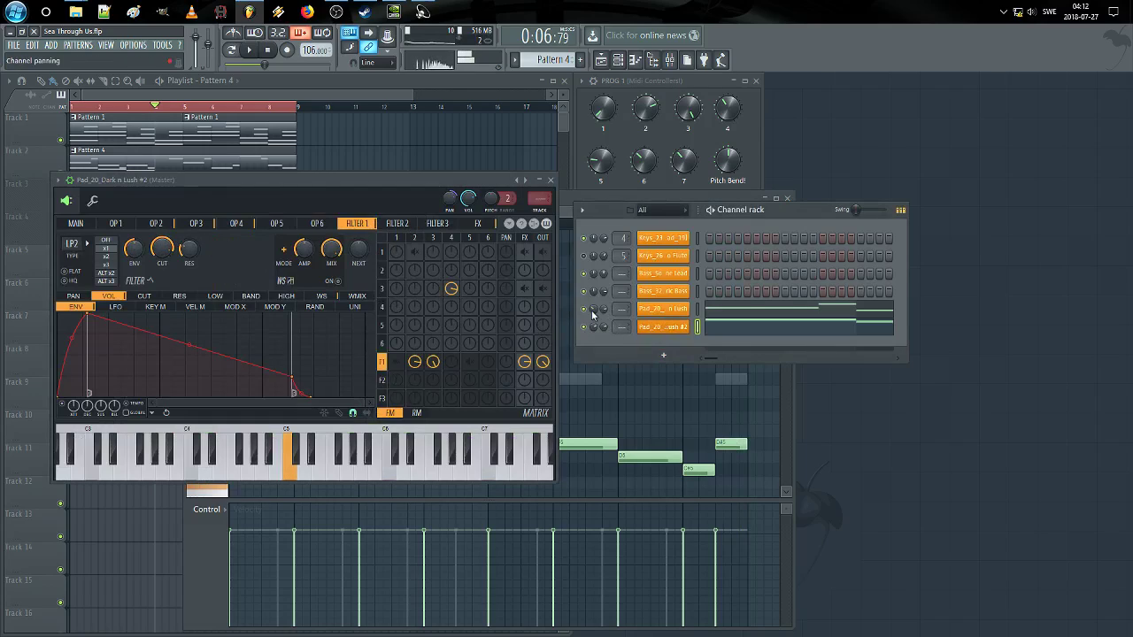
pyautogui.click(551, 180)
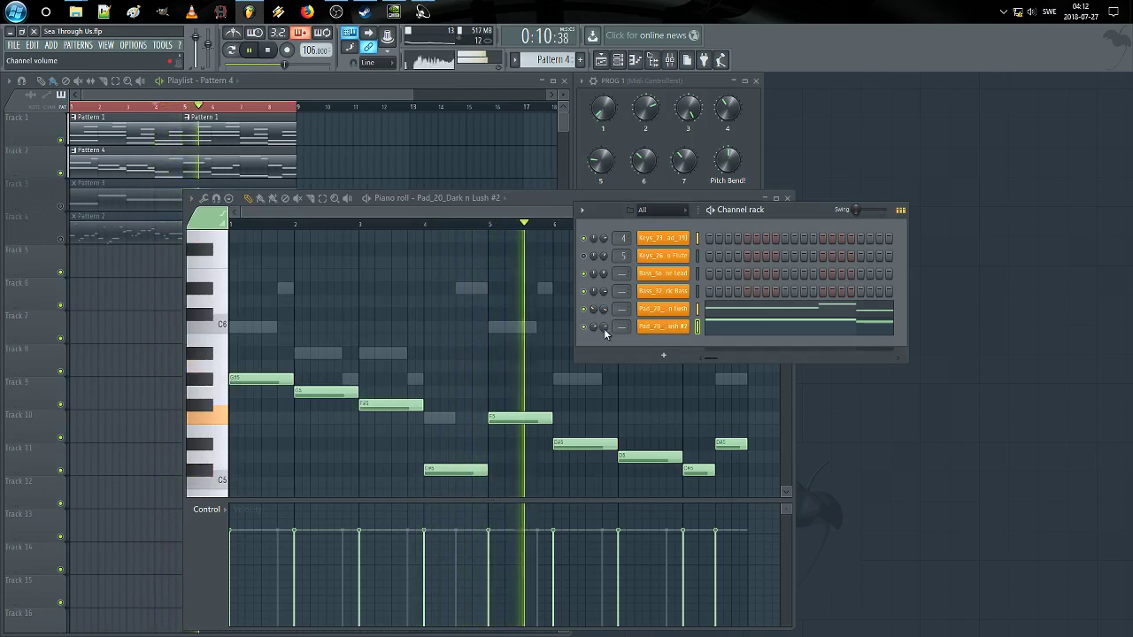
pyautogui.click(513, 271)
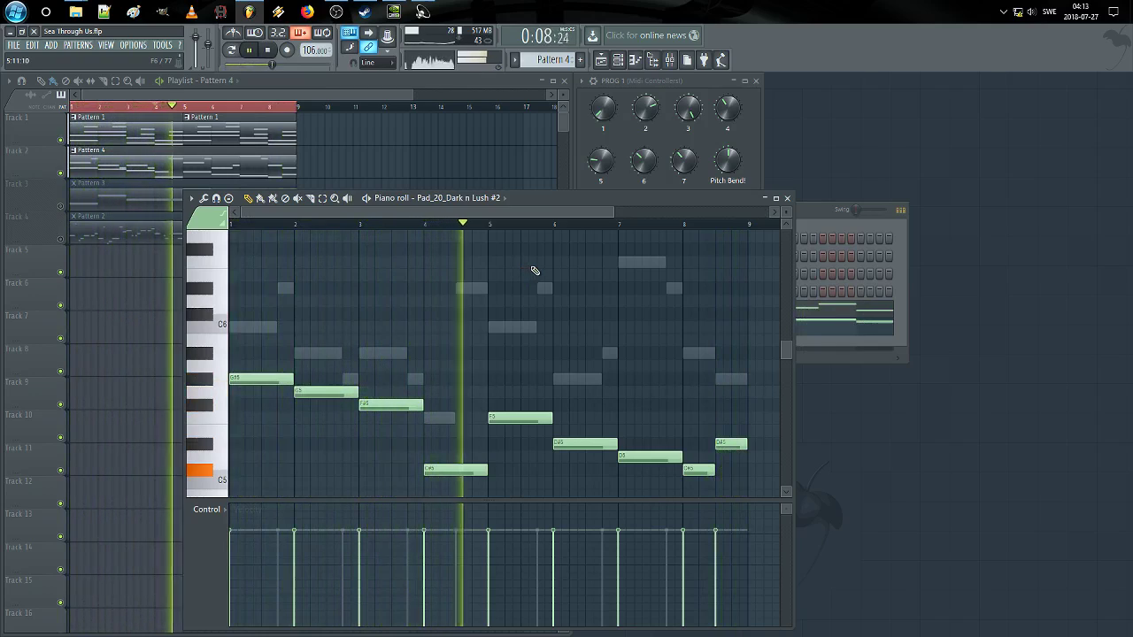
# Step: Play the Dark n Lush melody from bar 3 and, in bar 4, extend F5 to three beats and shorten D#6 to the last beat
pyautogui.rightClick(469, 292)
pyautogui.rightClick(469, 293)
pyautogui.press('space')
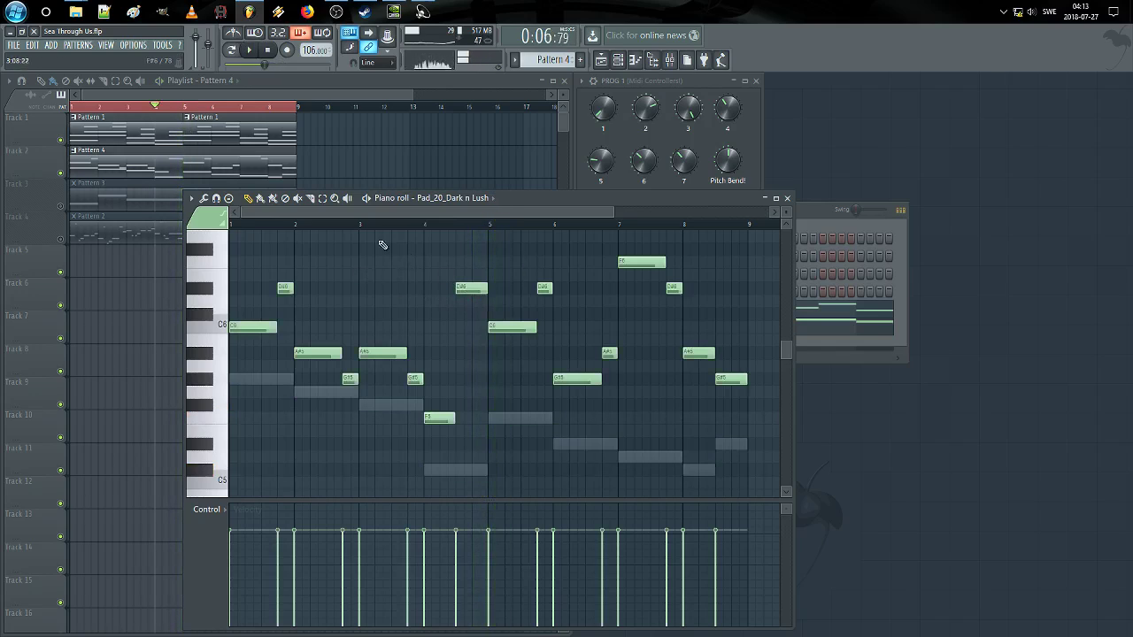
pyautogui.click(360, 225)
pyautogui.press('space')
pyautogui.moveTo(376, 230); pyautogui.dragTo(421, 232)
pyautogui.scroll(3, 424, 235)
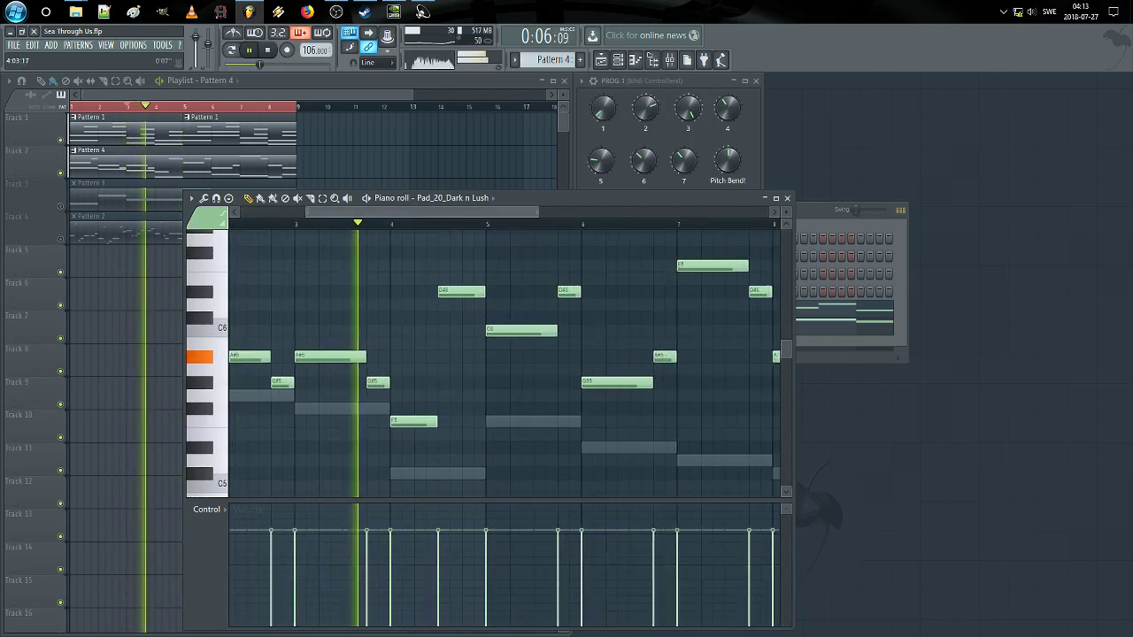
pyautogui.moveTo(437, 292); pyautogui.dragTo(462, 293)
pyautogui.moveTo(434, 421); pyautogui.dragTo(462, 421)
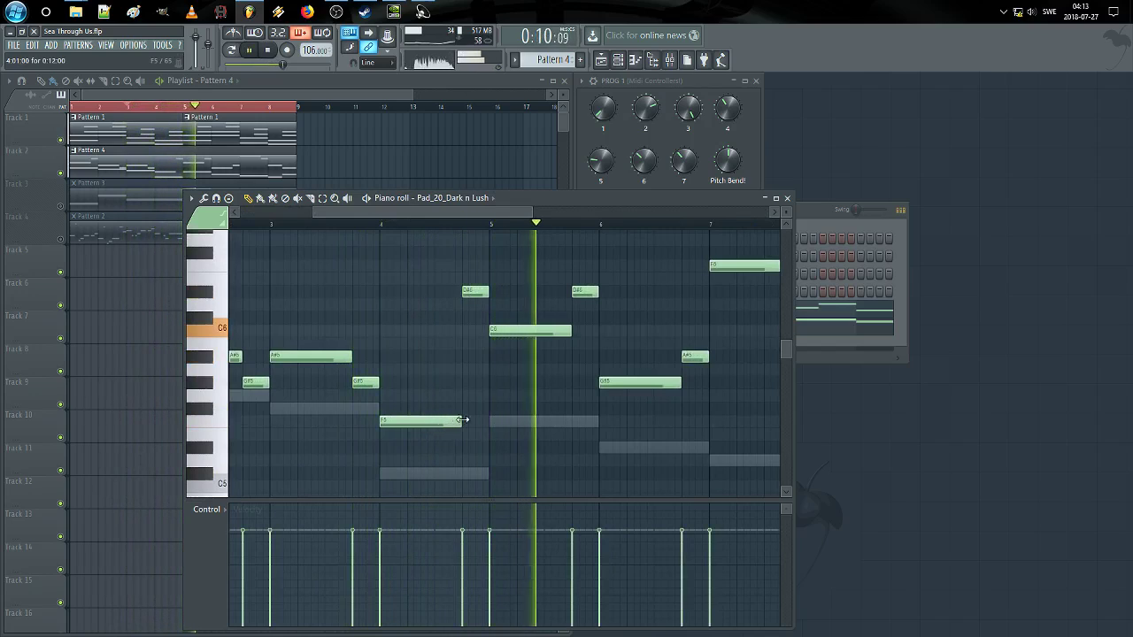
# Step: Raise the Dark n Lush #2 notes to G#5 in bar 5 and F#5 in bar 7, replaying from bar 5
pyautogui.moveTo(550, 385); pyautogui.dragTo(360, 387)
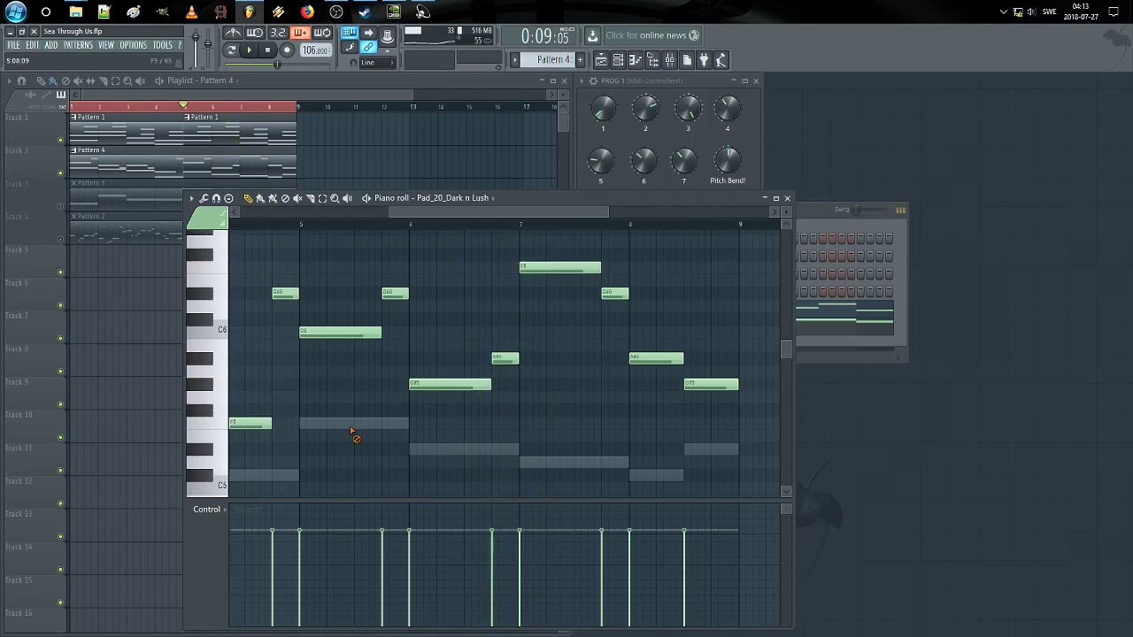
pyautogui.doubleClick(351, 427)
pyautogui.scroll(-3, 315, 244)
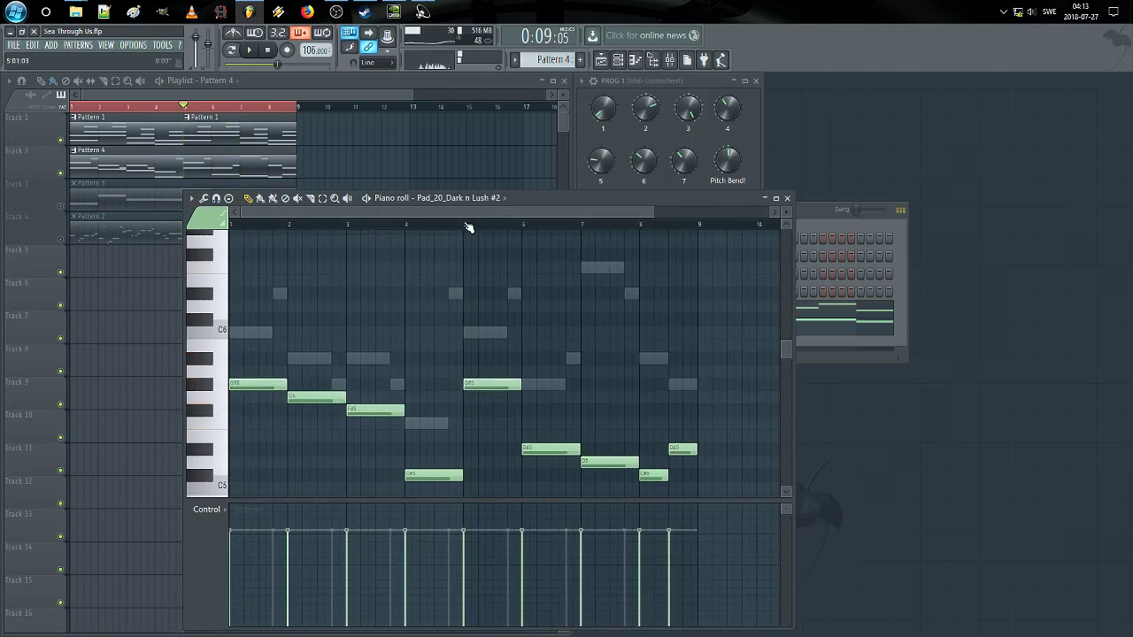
pyautogui.press('space')
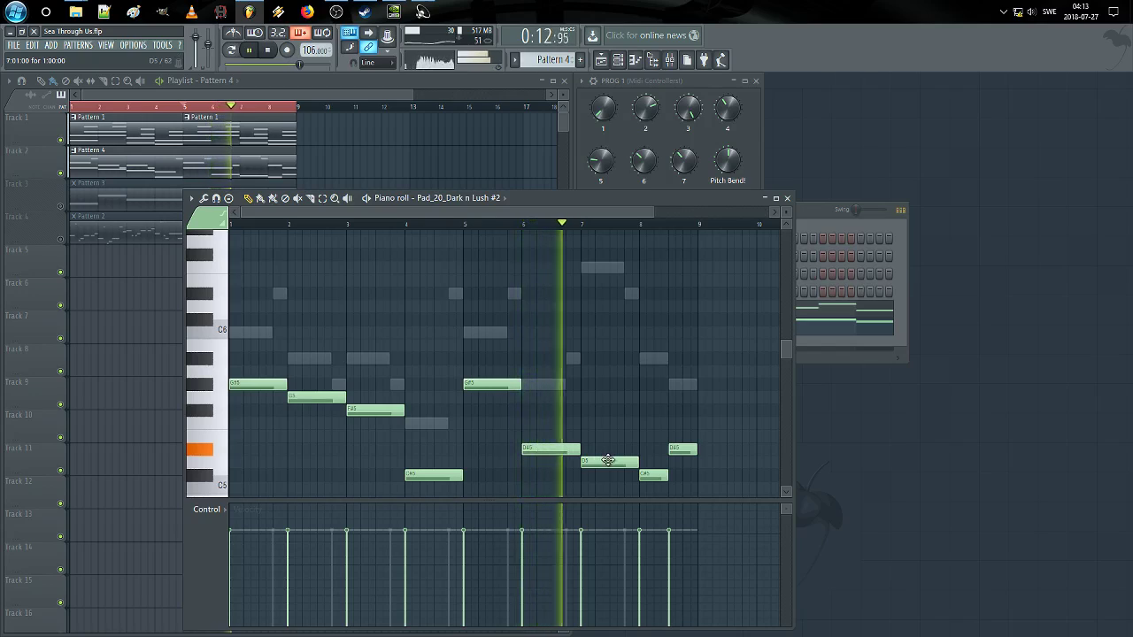
pyautogui.press('space')
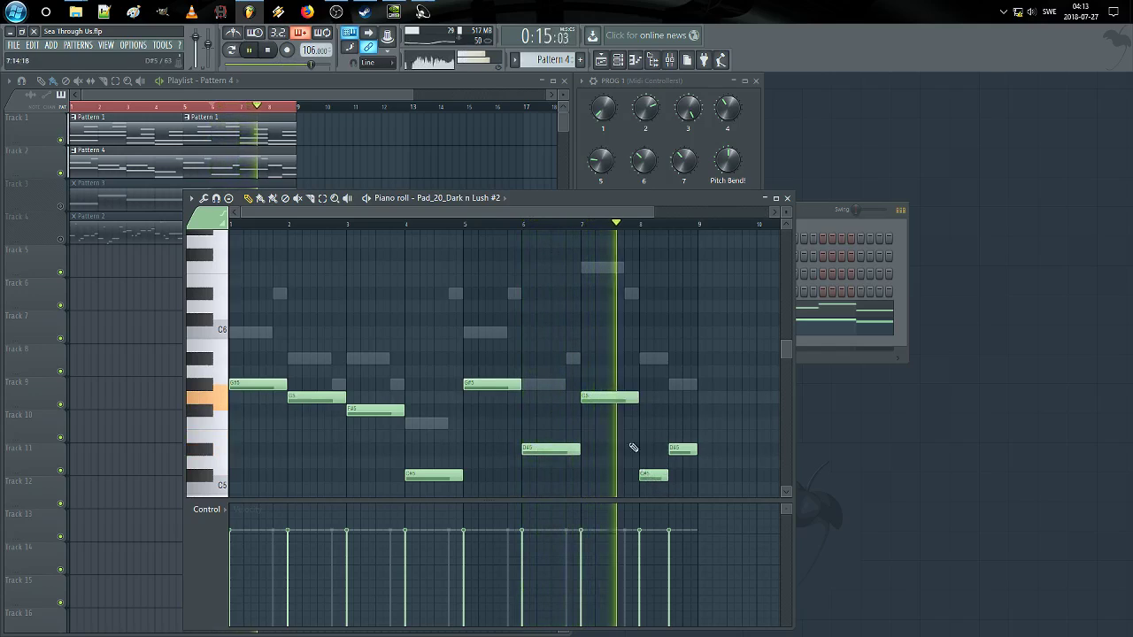
pyautogui.press('space')
pyautogui.press('space')
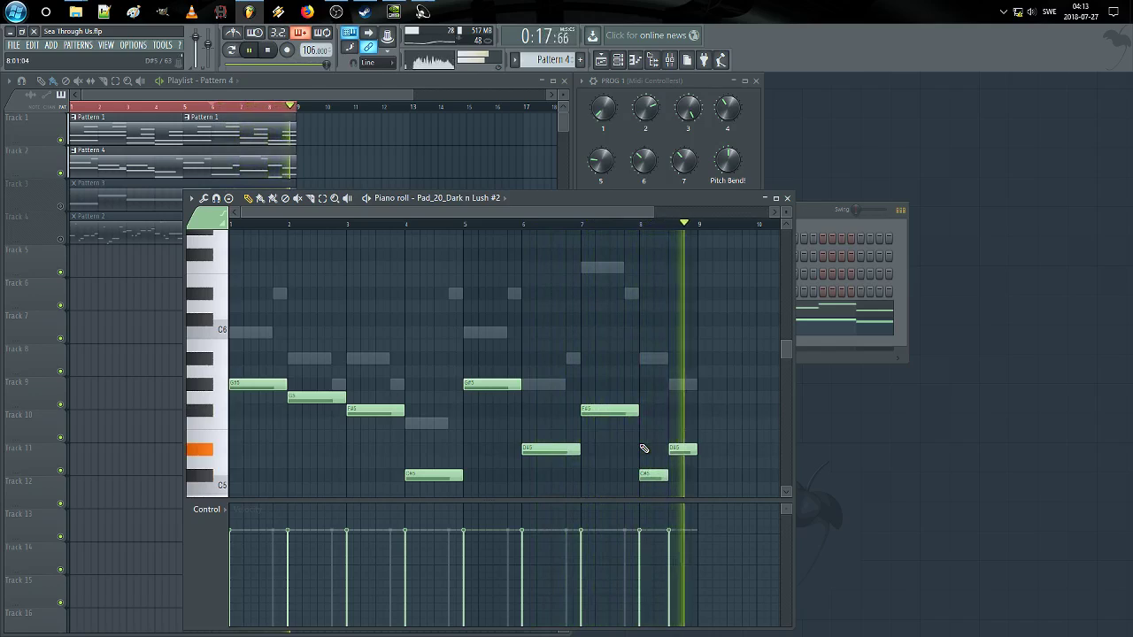
# Step: Unmute track 4 to hear the bass against the pads, examine its Pattern 2 notes, and mute the track again
pyautogui.click(787, 197)
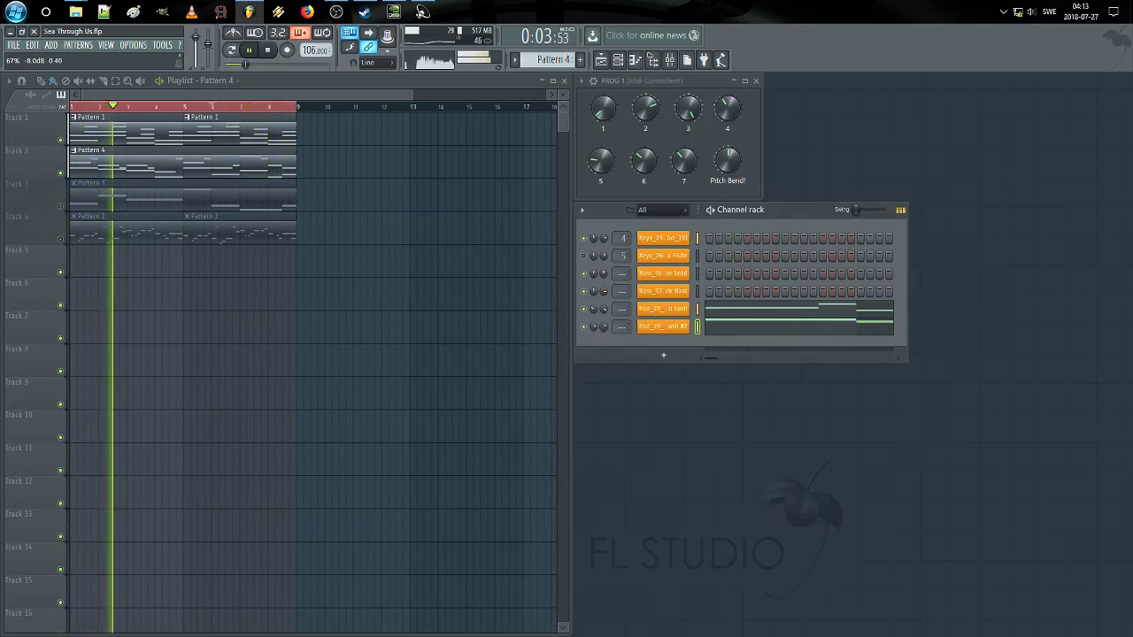
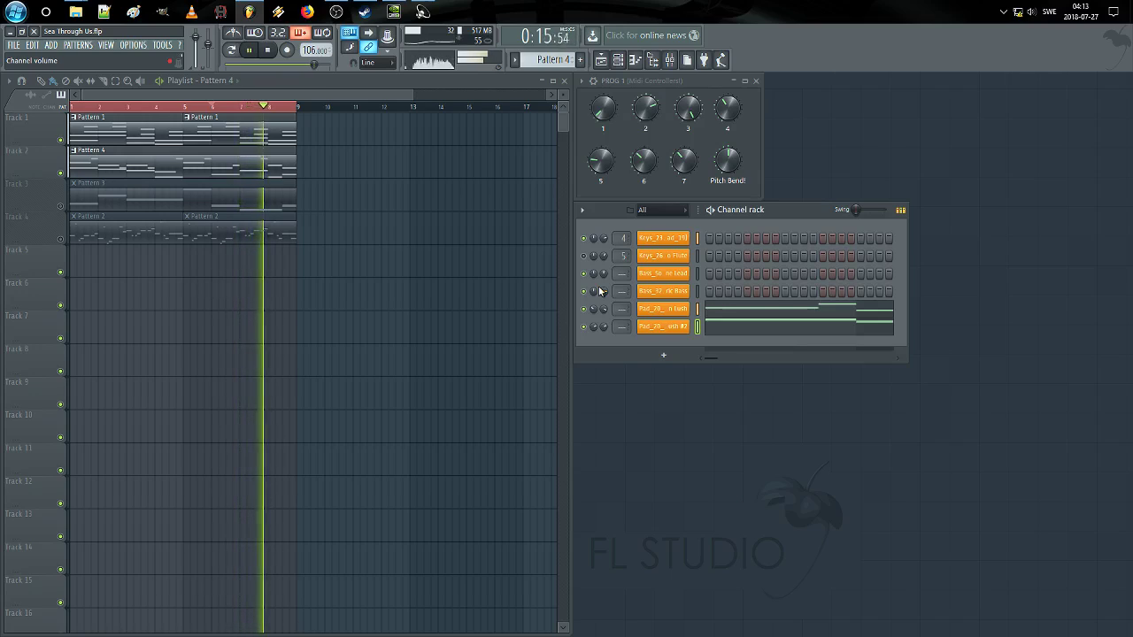
pyautogui.click(62, 239)
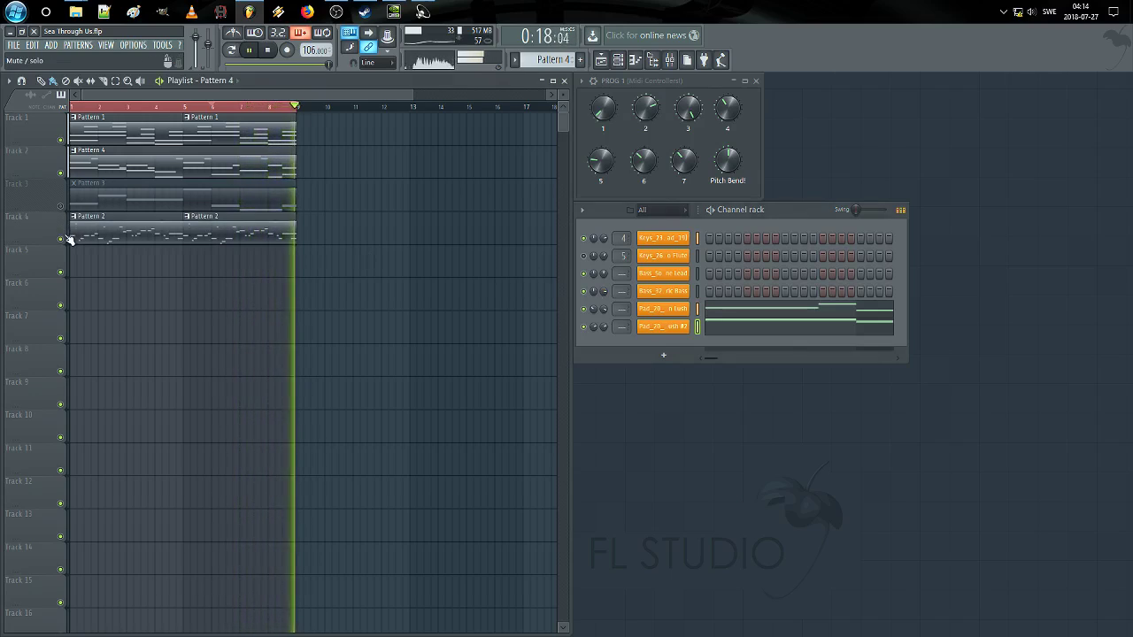
pyautogui.click(133, 236)
pyautogui.doubleClick(134, 238)
pyautogui.moveTo(400, 213); pyautogui.dragTo(286, 214)
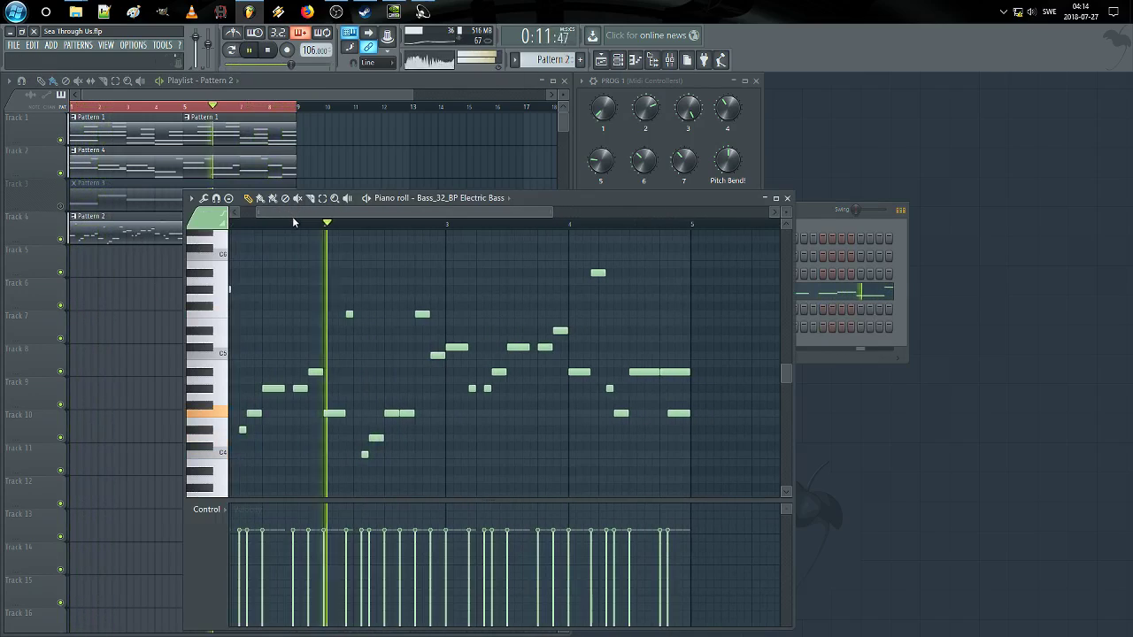
pyautogui.scroll(3, 294, 222)
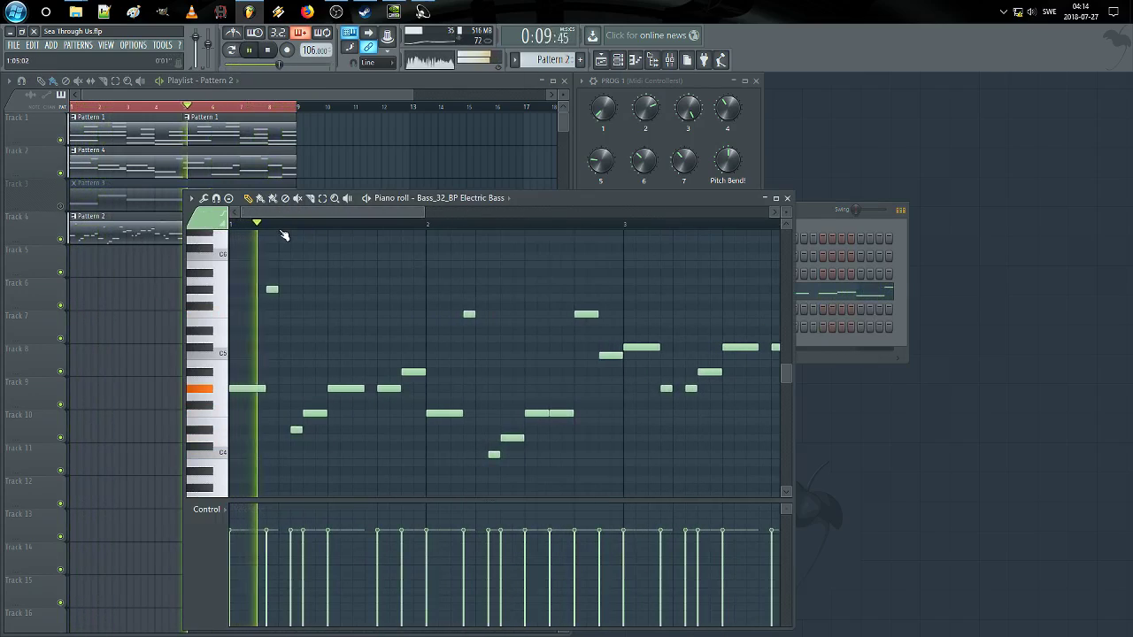
pyautogui.press('space')
pyautogui.click(67, 240)
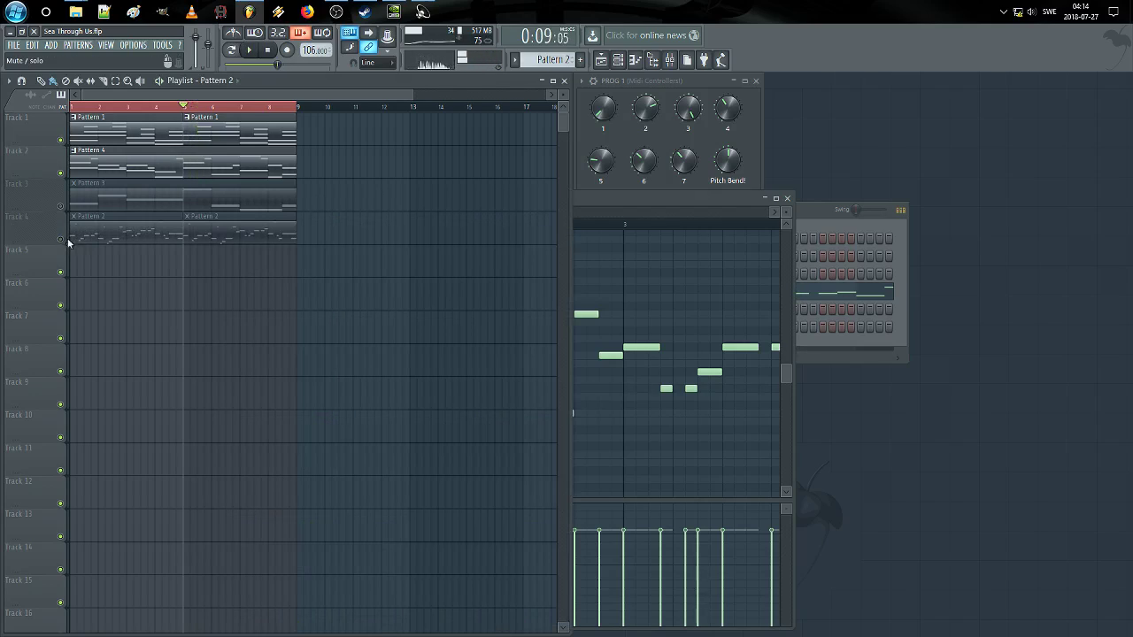
# Step: Place a Pattern 2 clip at bar 1 of track 5 and make it a unique pattern
pyautogui.click(93, 200)
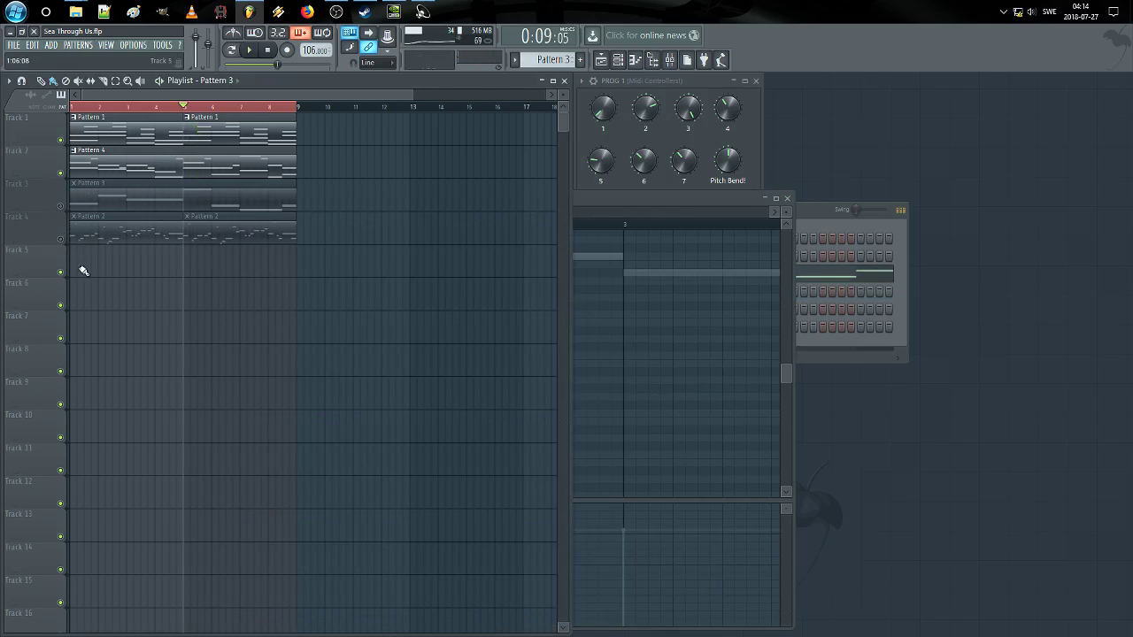
pyautogui.click(73, 241)
pyautogui.click(74, 251)
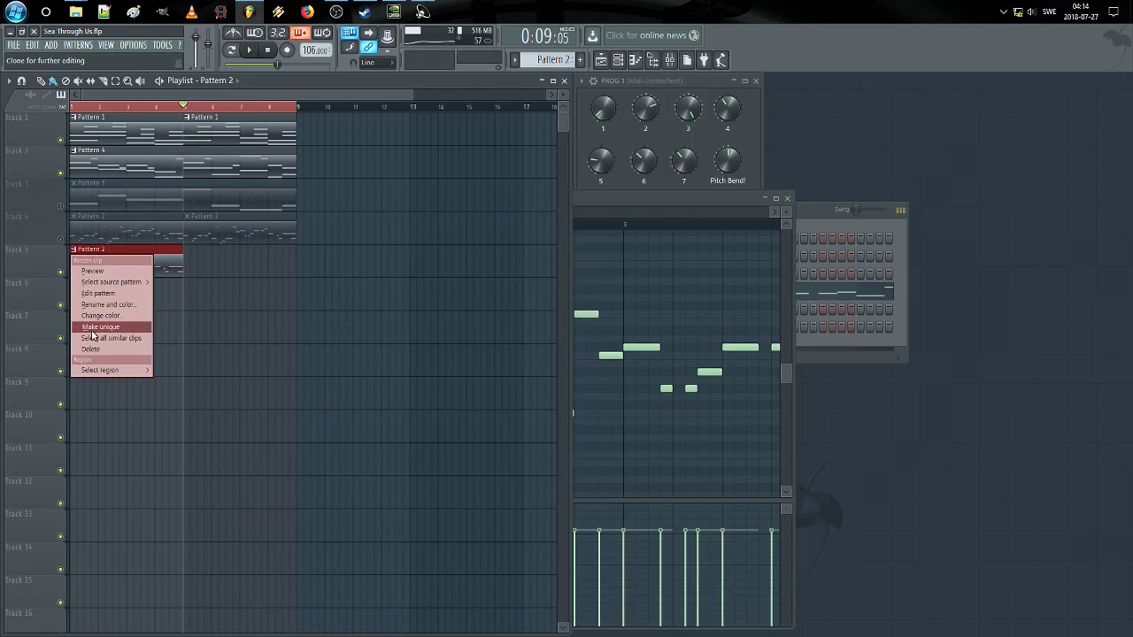
pyautogui.click(97, 327)
pyautogui.click(736, 227)
pyautogui.press('q')
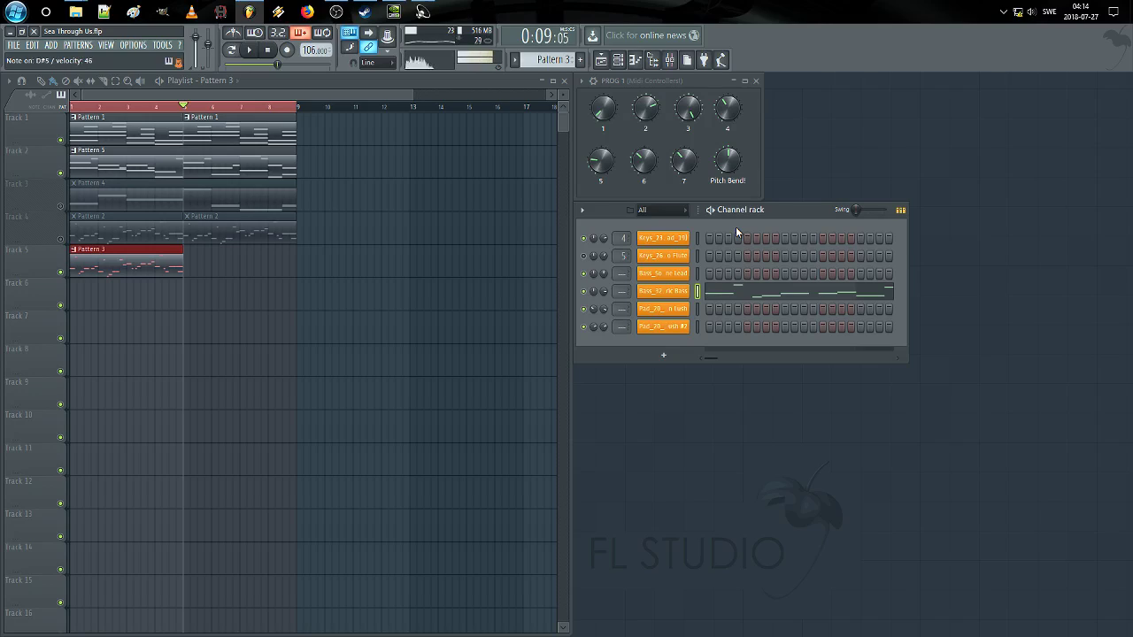
# Step: Rehearse new bass ideas on the electric bass while replaying the song from bar 5, and return to the song start
pyautogui.press('space')
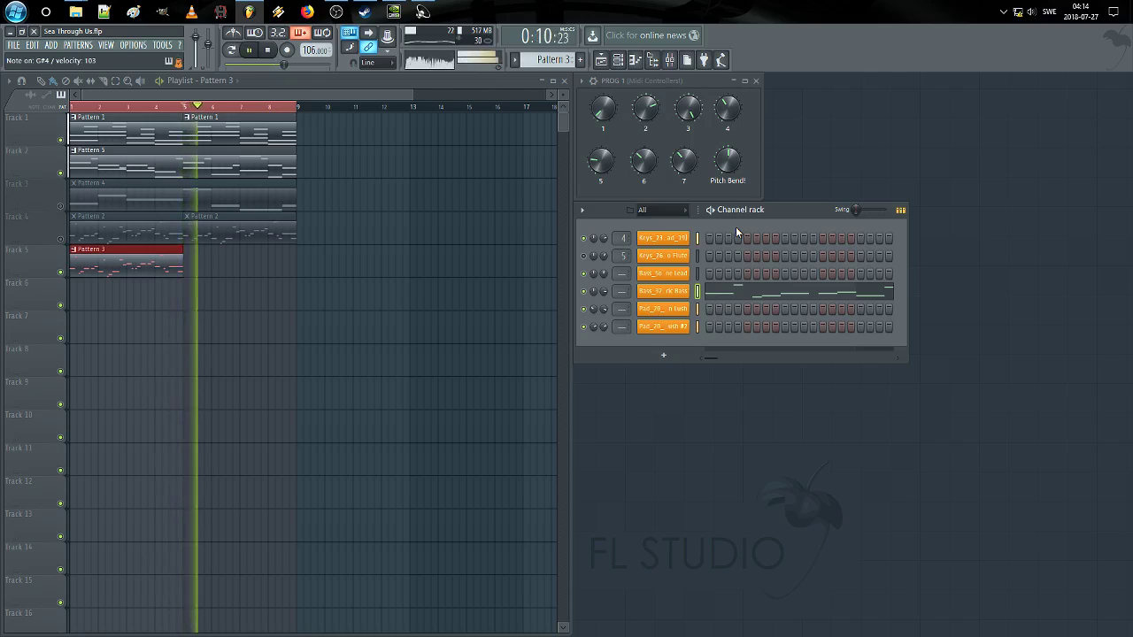
pyautogui.press('space')
pyautogui.press('space')
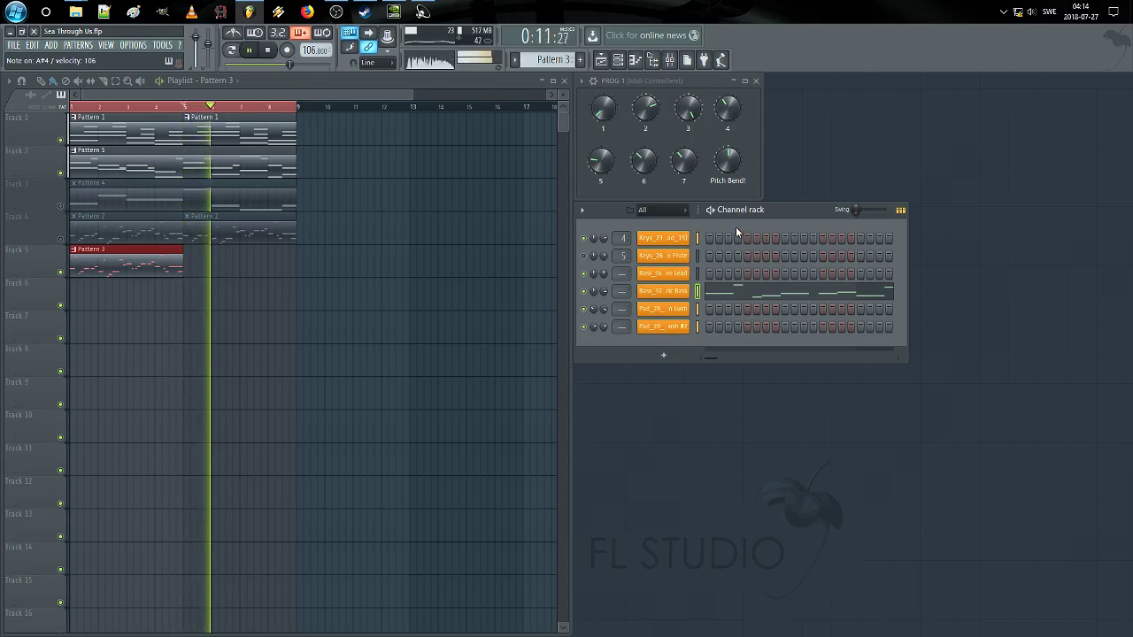
pyautogui.press('space')
pyautogui.press('space')
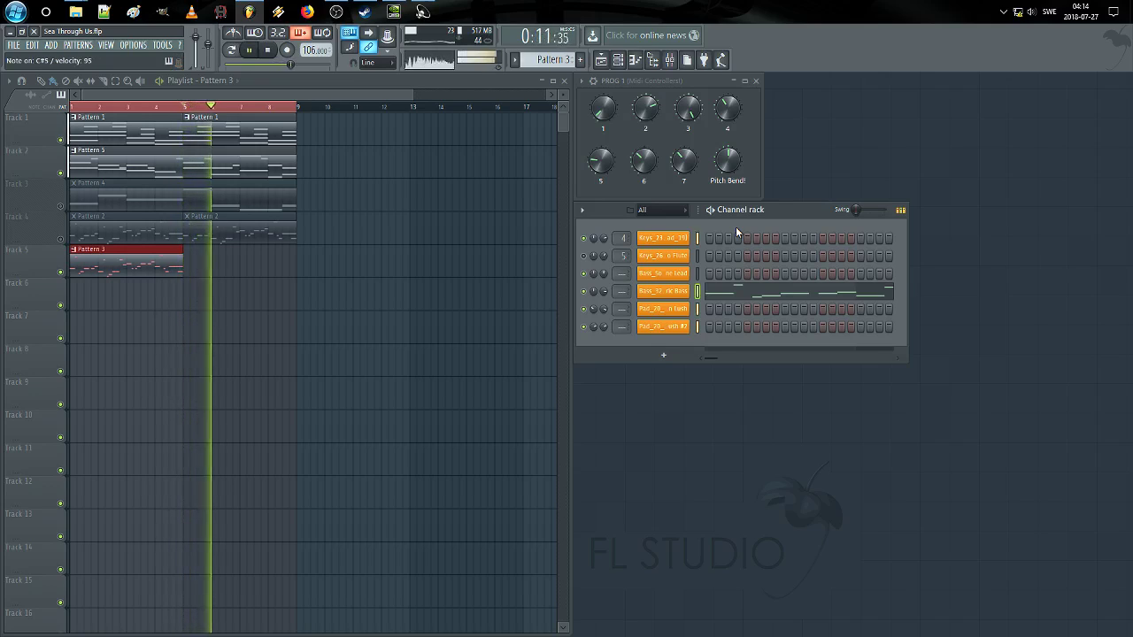
pyautogui.press('space')
pyautogui.press('space')
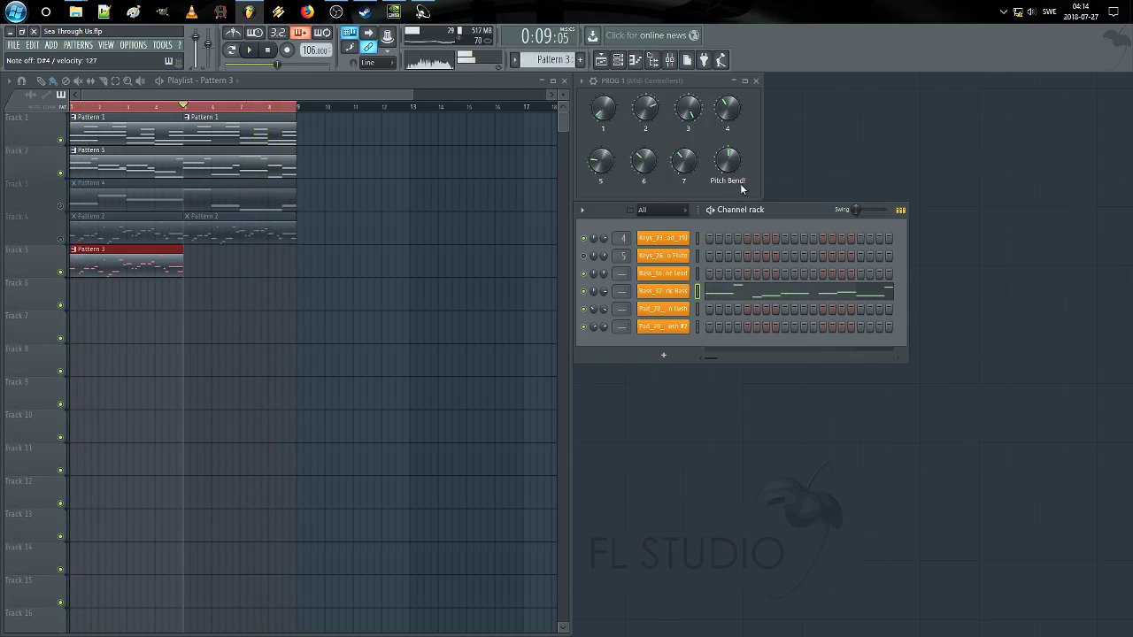
pyautogui.click(321, 82)
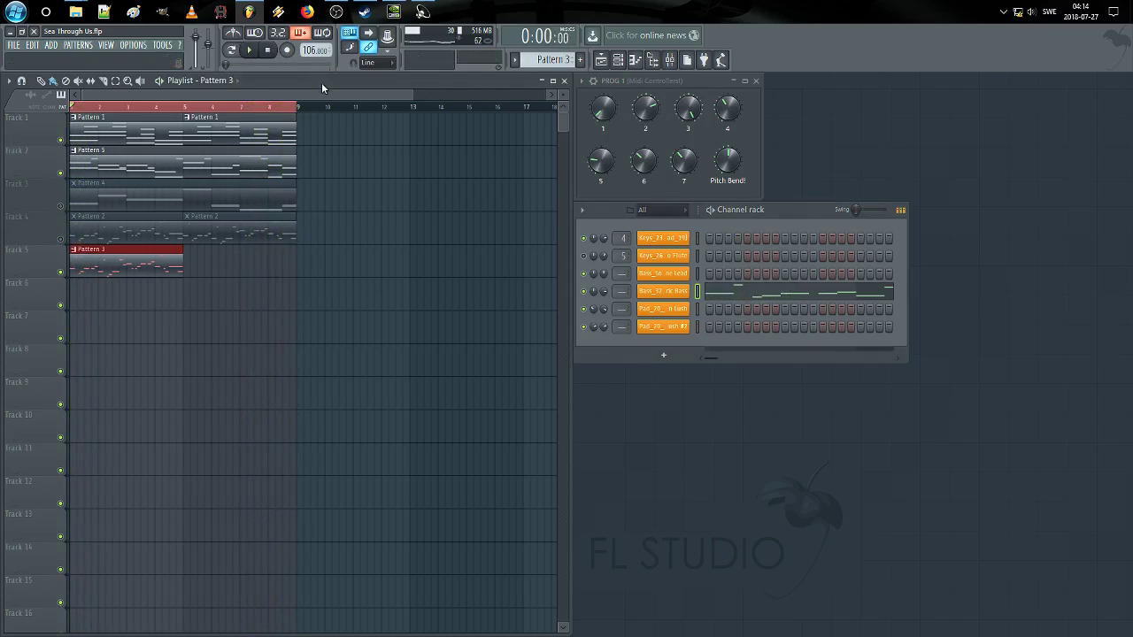
# Step: Cut the copied Electric Bass notes from Pattern 3 and record a new four-bar bass line over the song
pyautogui.click(769, 219)
pyautogui.hotkey('ctrl', 'x')
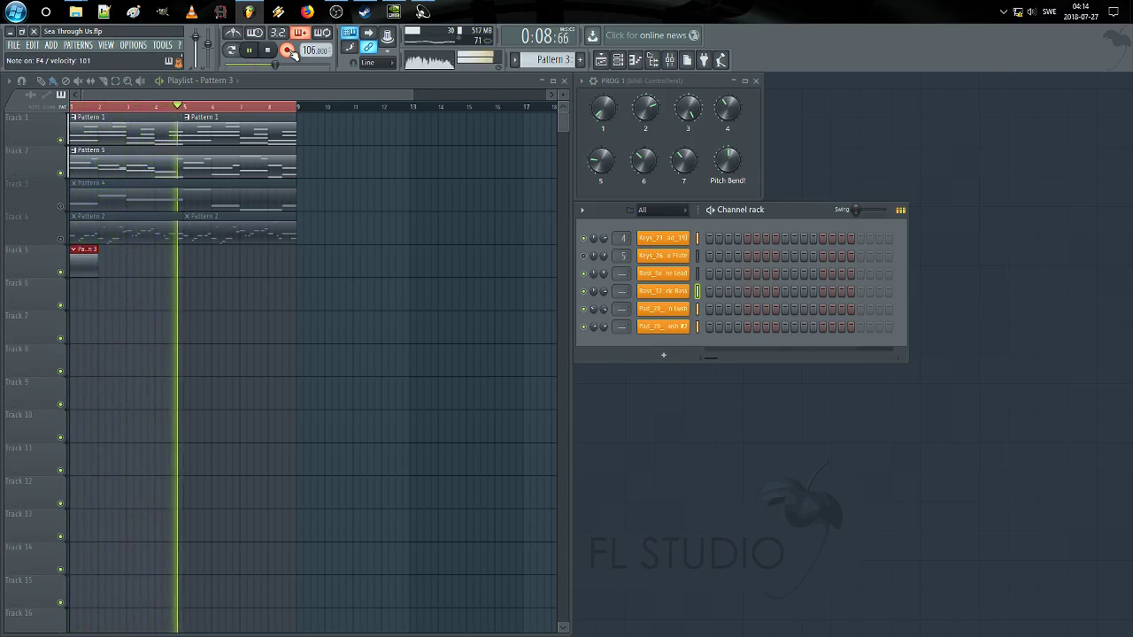
pyautogui.press('space')
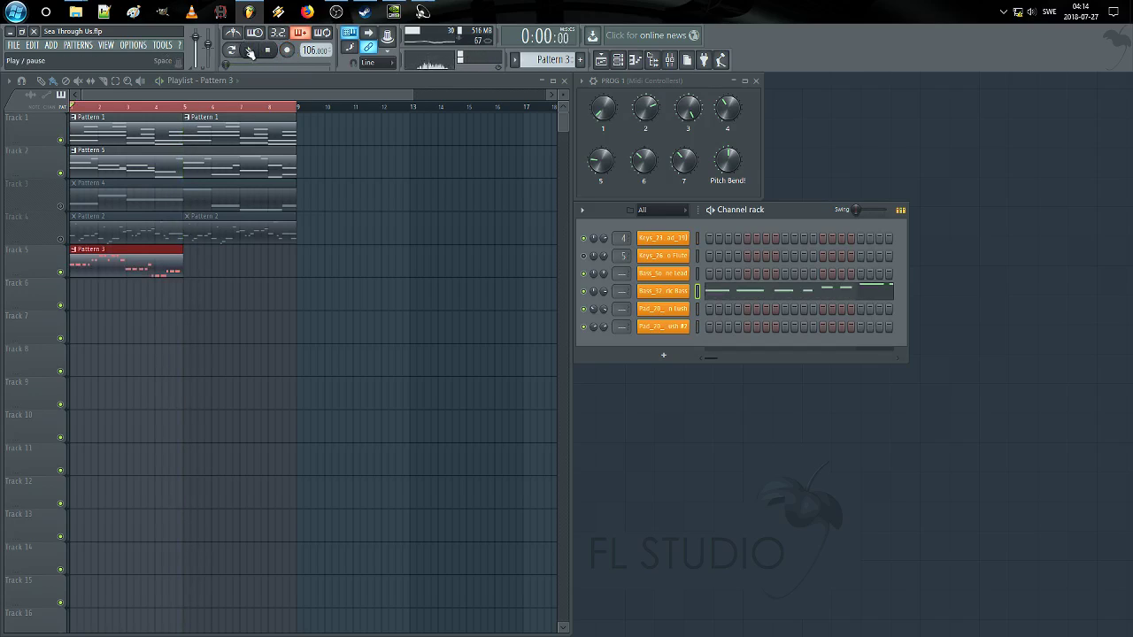
# Step: Quantize the start times of the recorded Electric Bass notes with the default template, leaving their durations
pyautogui.click(770, 299)
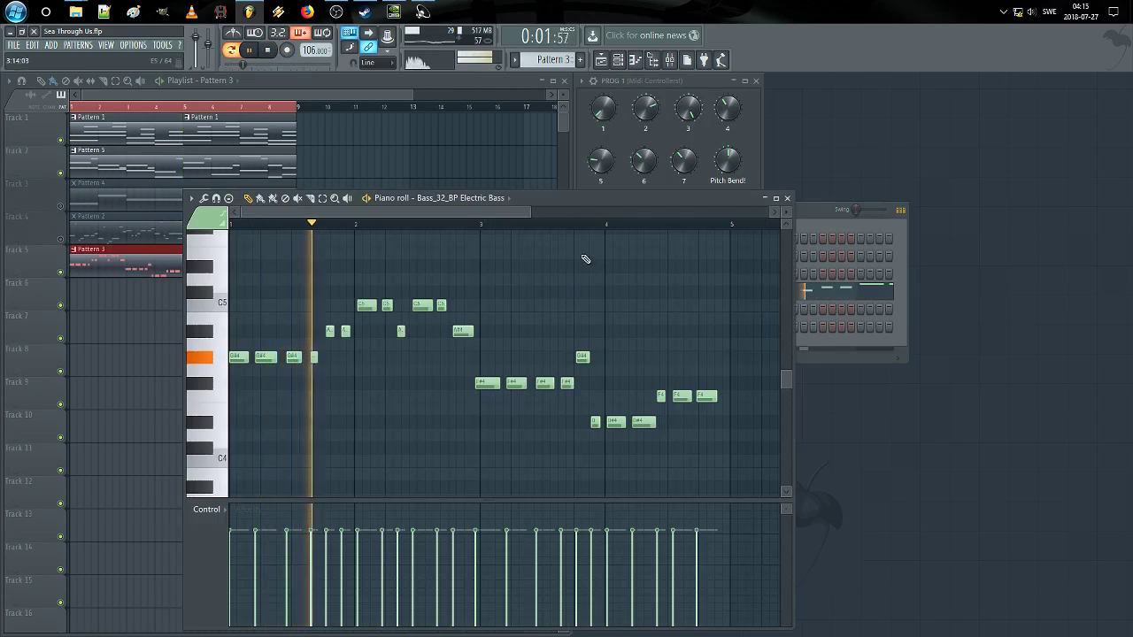
pyautogui.hotkey('alt', 'q')
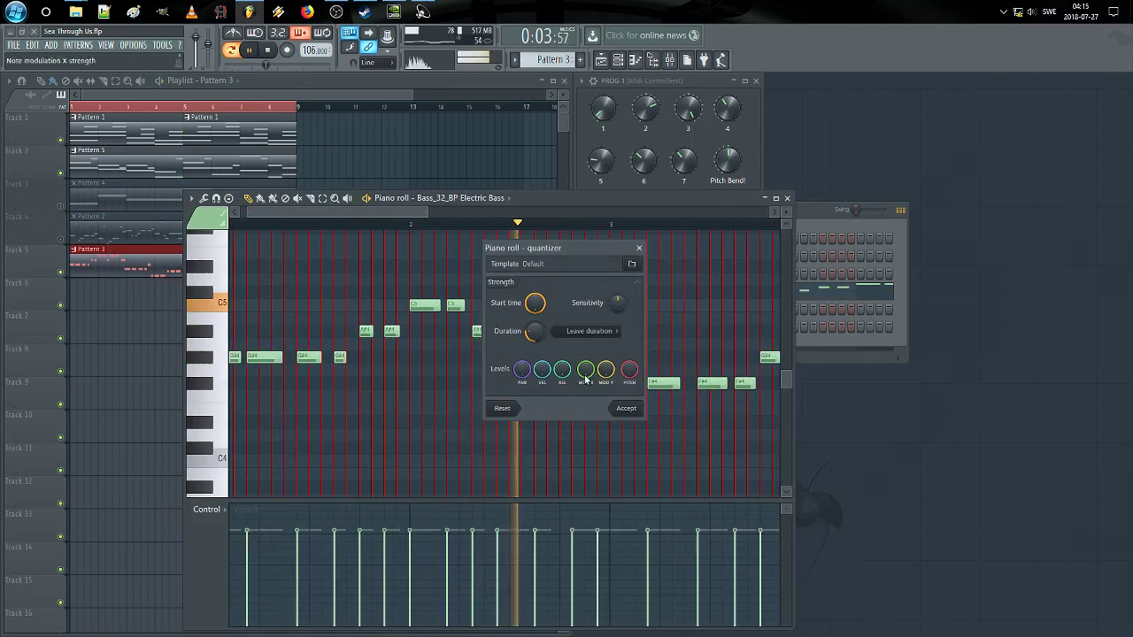
pyautogui.click(622, 408)
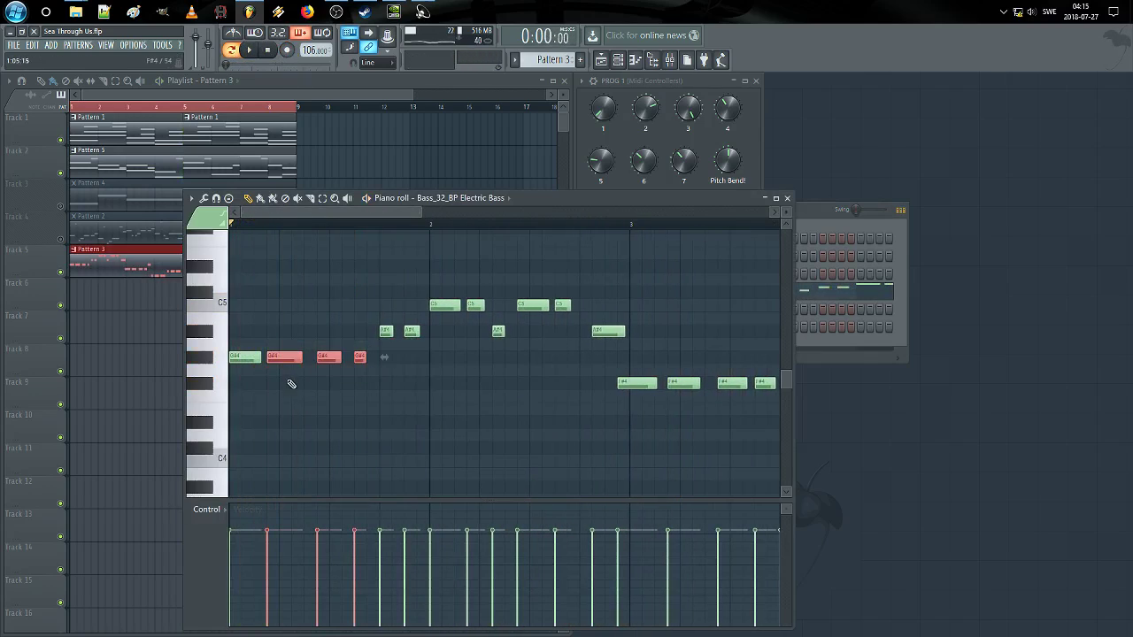
# Step: Shift the last three G#4 notes and both A#4 notes in bar 1 of the bass line one step later
pyautogui.moveTo(283, 356); pyautogui.dragTo(295, 357)
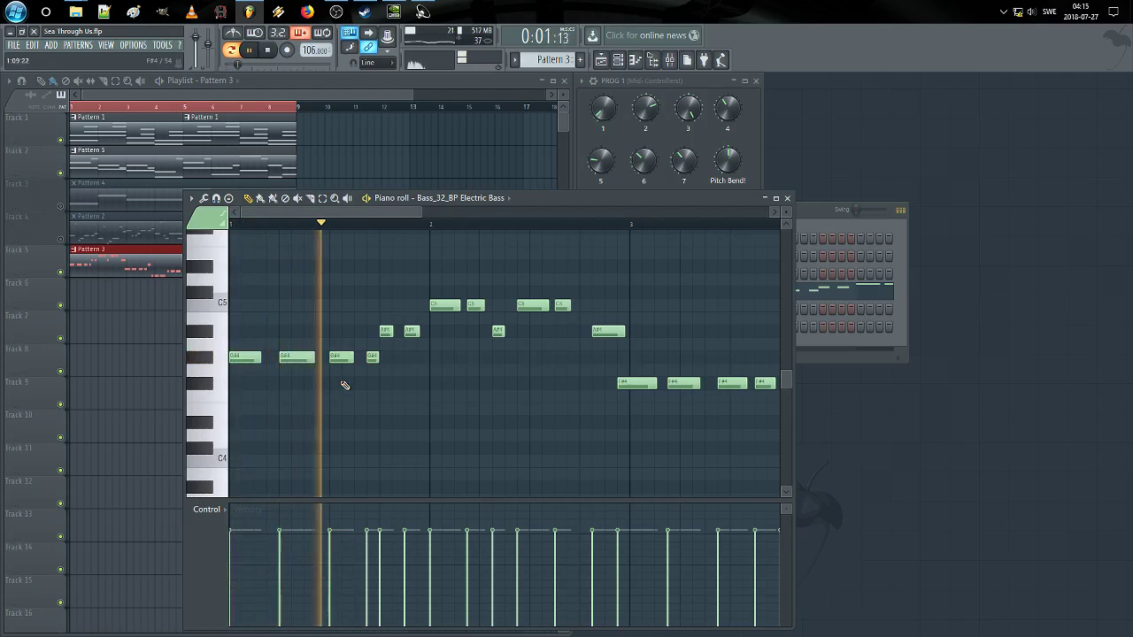
pyautogui.press('space')
pyautogui.moveTo(425, 328); pyautogui.dragTo(398, 331)
pyautogui.press('space')
pyautogui.click(439, 342)
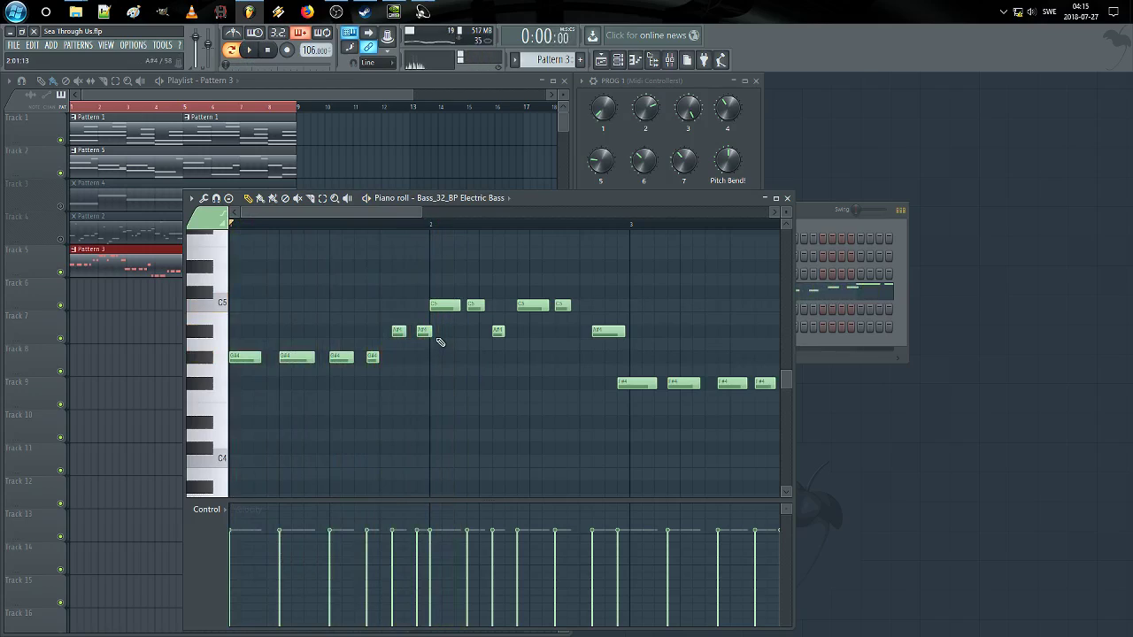
# Step: Quantize the bass line again, snapping the note durations to the grid, and replay the pattern
pyautogui.hotkey('ctrl', 'q')
pyautogui.click(625, 410)
pyautogui.press('space')
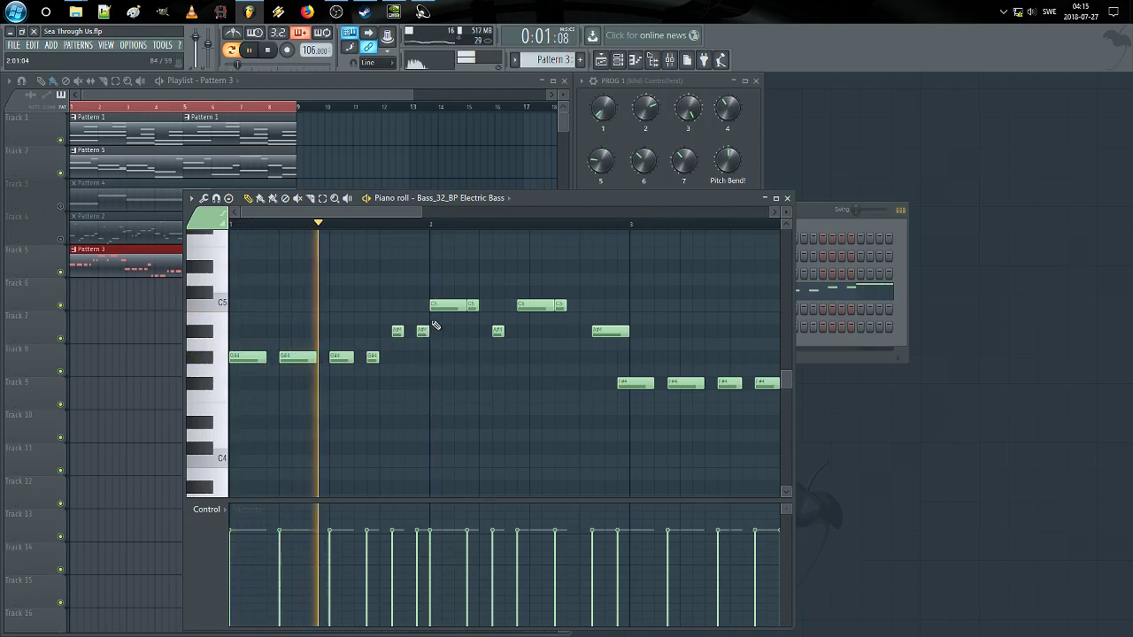
# Step: Retime the bar 2 C5 and A#4 bass notes to start one step later, giving the first A#4 and last C5 two steps each
pyautogui.rightClick(443, 306)
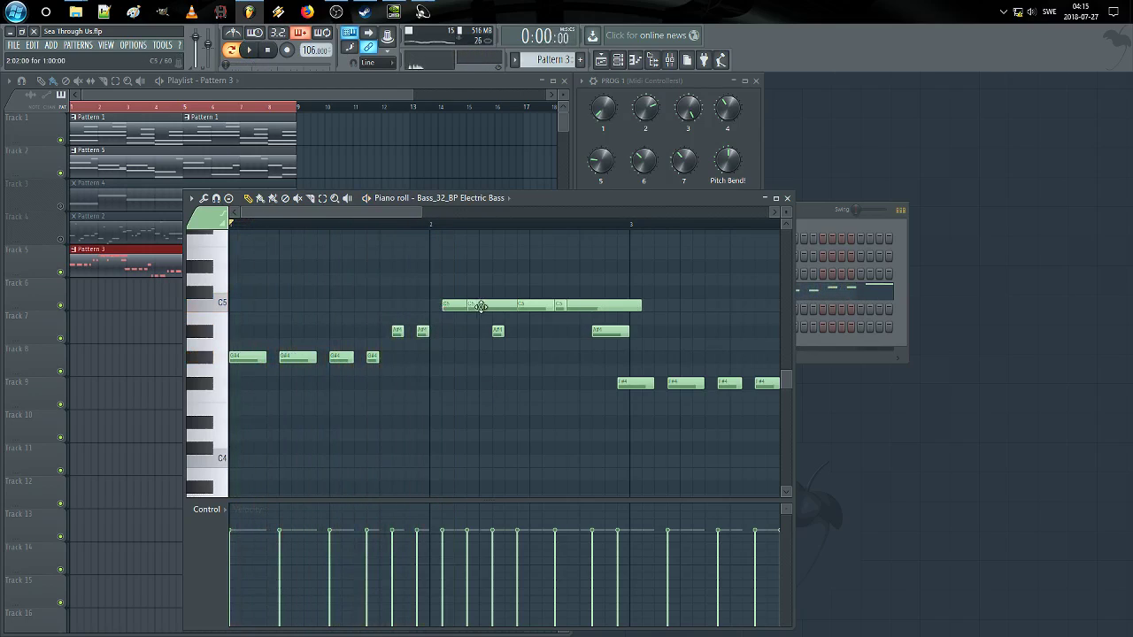
pyautogui.click(453, 307)
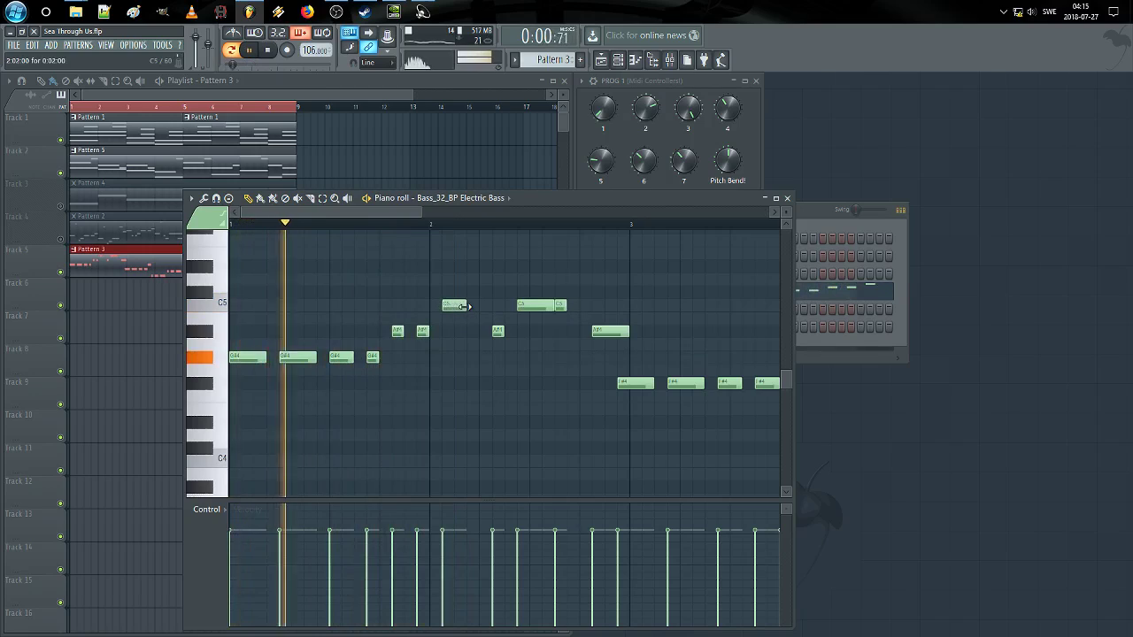
pyautogui.press('space')
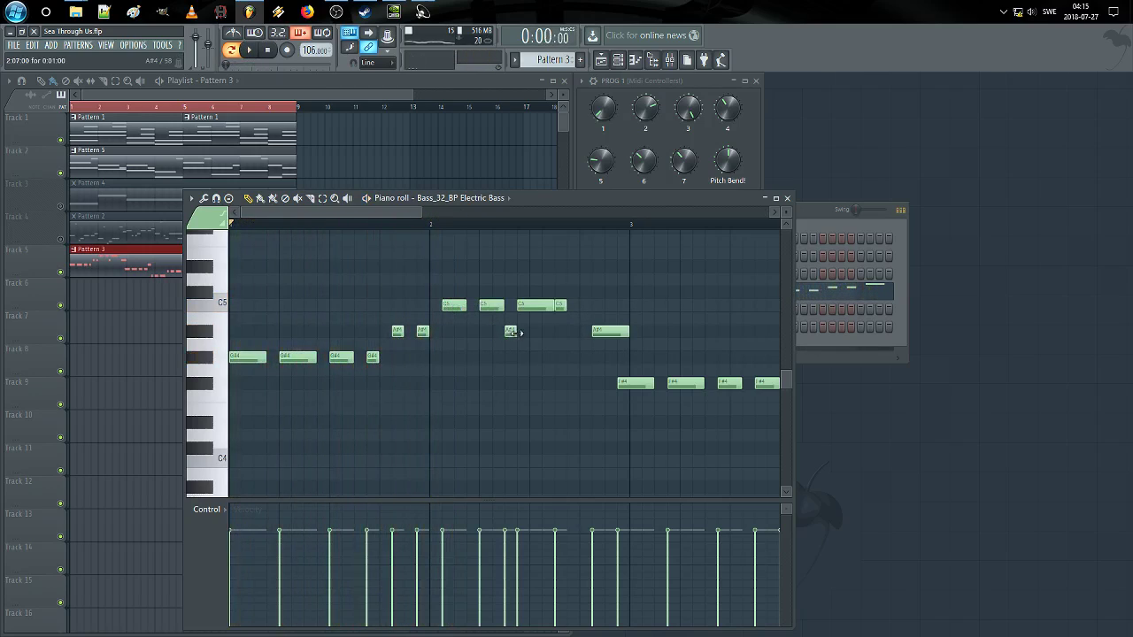
pyautogui.press('space')
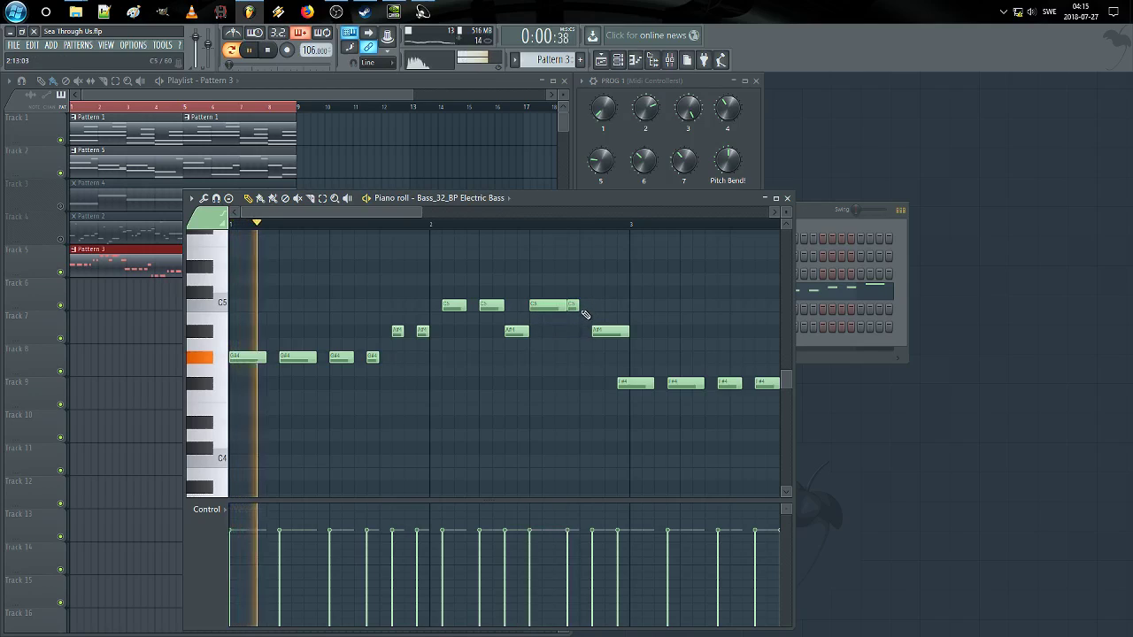
pyautogui.moveTo(578, 305); pyautogui.dragTo(591, 306)
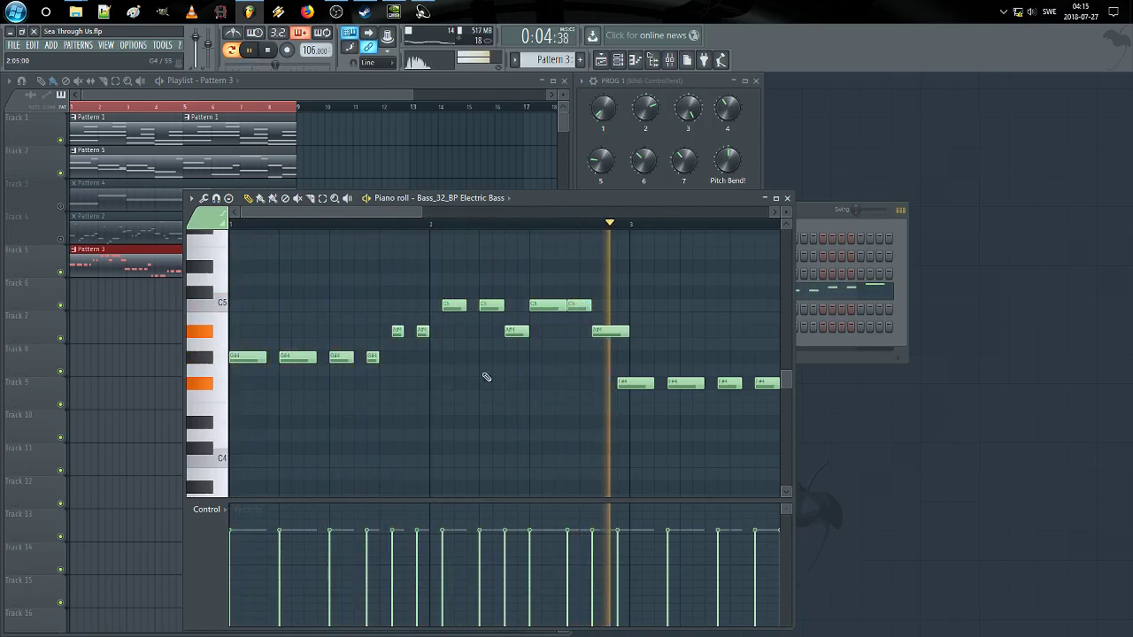
# Step: Extend the last C5 in bar 2 to three steps and trim the A#4 after it to two steps, starting one step later
pyautogui.press('space')
pyautogui.hscroll(3, 288, 235)
pyautogui.hscroll(-1, 333, 258)
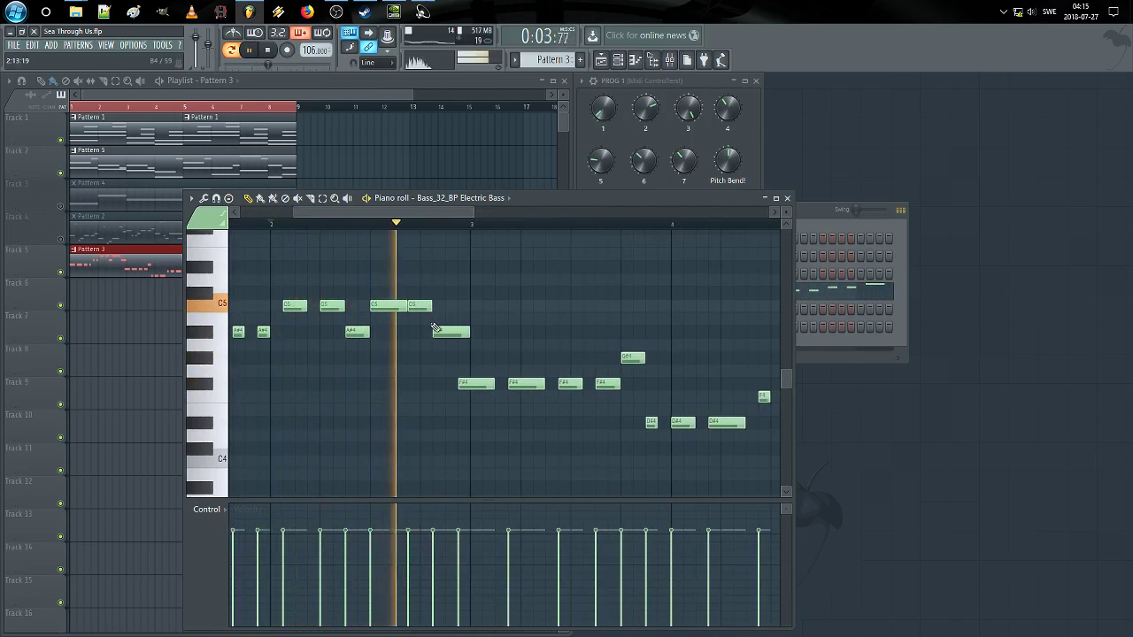
pyautogui.press('space')
pyautogui.press('space')
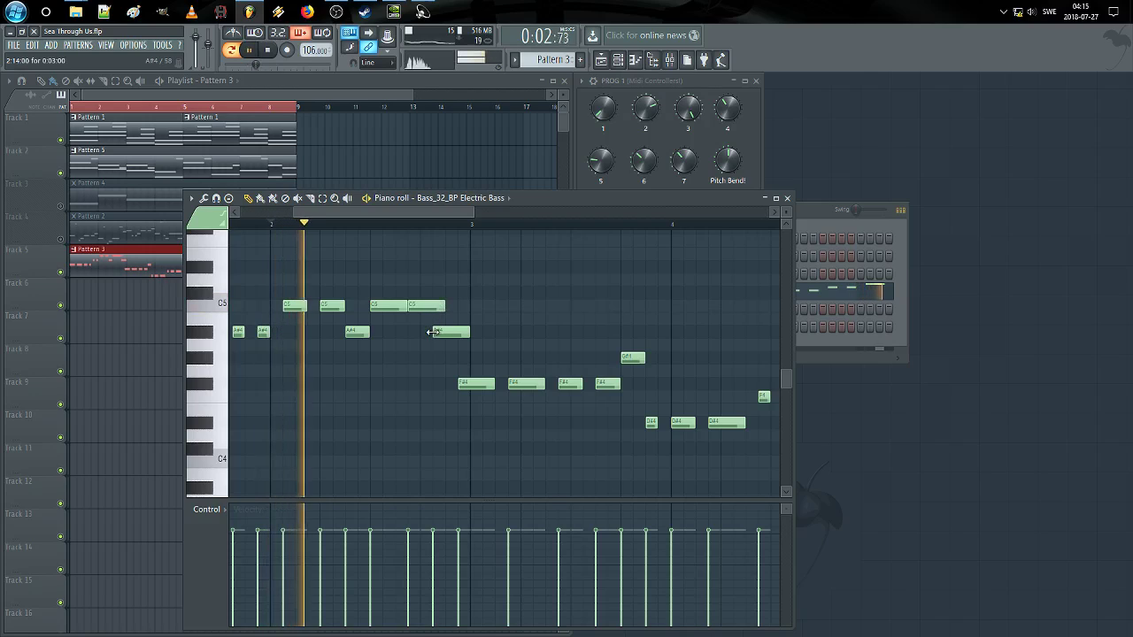
pyautogui.hscroll(1, 447, 359)
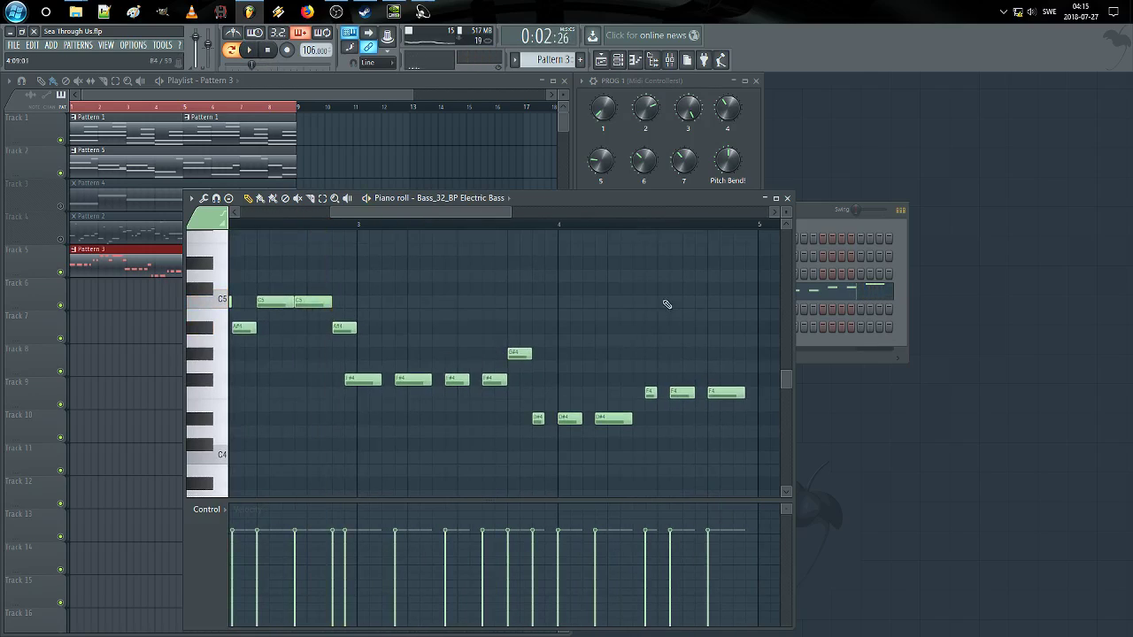
# Step: Shift all bass notes in bars 3 and 4 one step later and replay from bar 3
pyautogui.moveTo(733, 284); pyautogui.dragTo(365, 474)
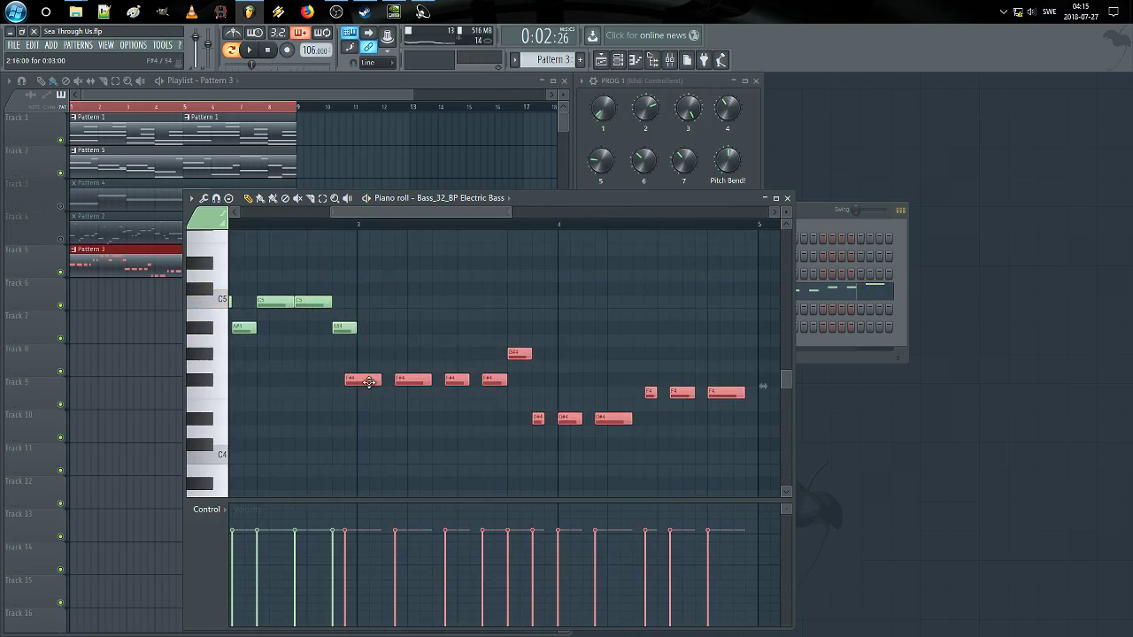
pyautogui.moveTo(367, 380); pyautogui.dragTo(380, 381)
pyautogui.click(356, 236)
pyautogui.press('space')
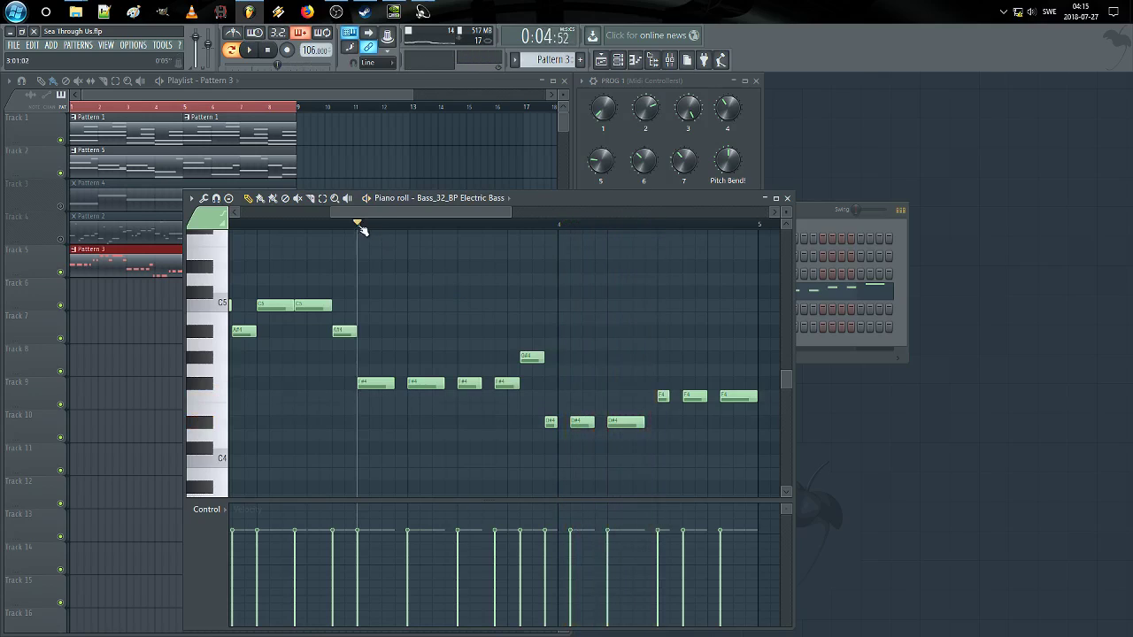
pyautogui.press('space')
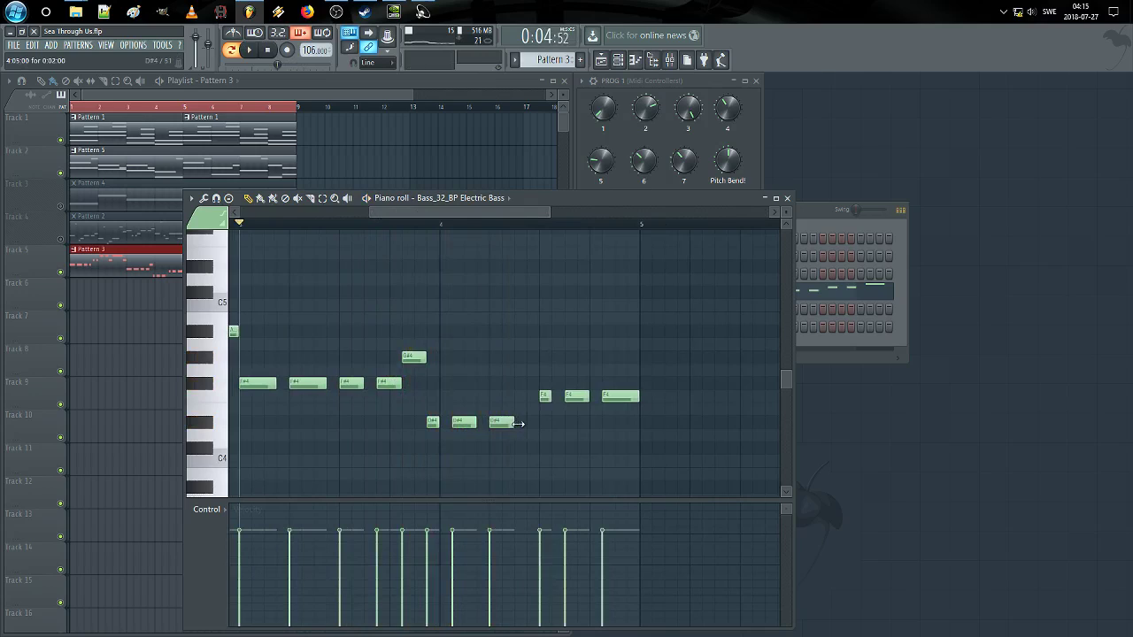
# Step: In bar 4, shorten the last D#4 to two steps, add one-step C#4 and D#4 notes after it, and delete the first F4
pyautogui.press('space')
pyautogui.moveTo(537, 448); pyautogui.dragTo(527, 451)
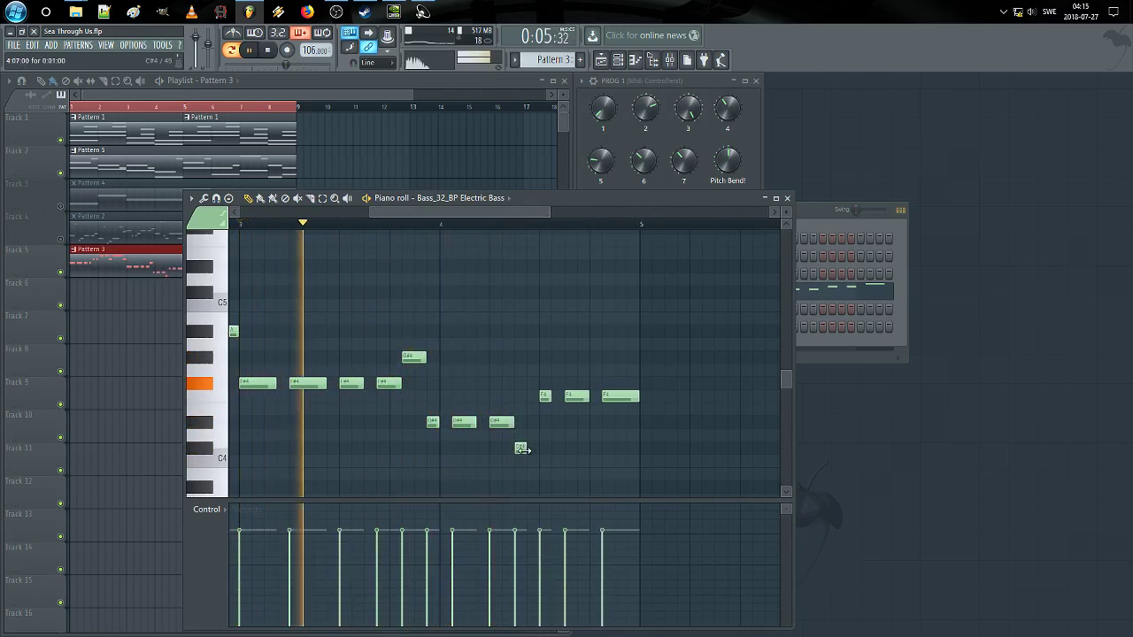
pyautogui.click(531, 422)
pyautogui.rightClick(545, 397)
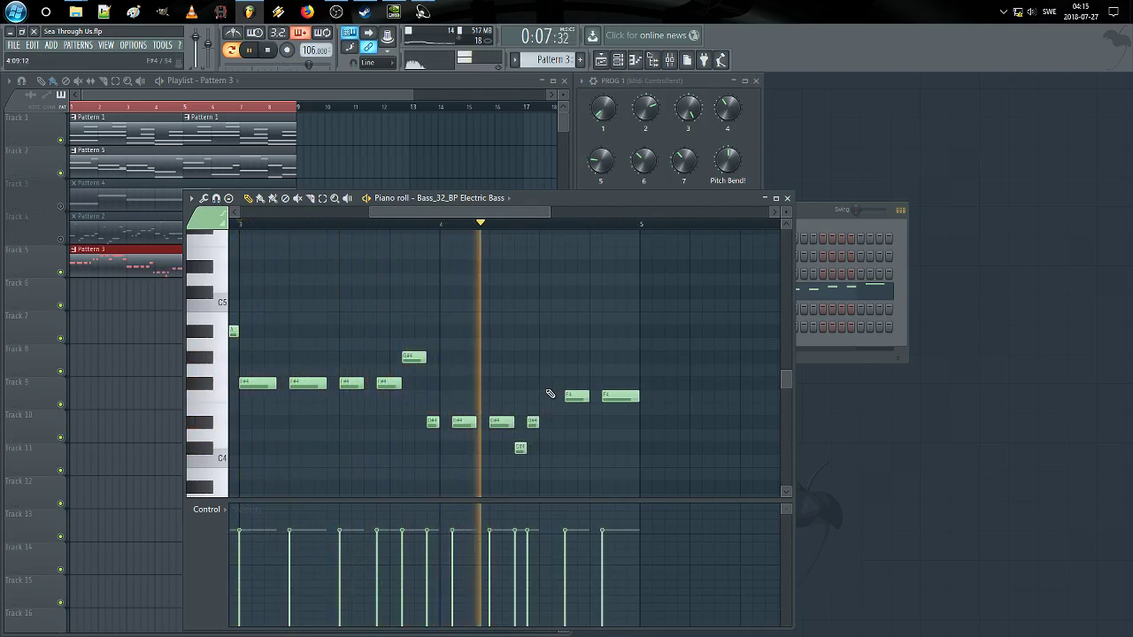
# Step: Move the bar 4 C#4 one step earlier, trim the D#4 before it to one step, and add a two-step D#4 before the final F4
pyautogui.press('space')
pyautogui.press('space')
pyautogui.moveTo(520, 449); pyautogui.dragTo(508, 447)
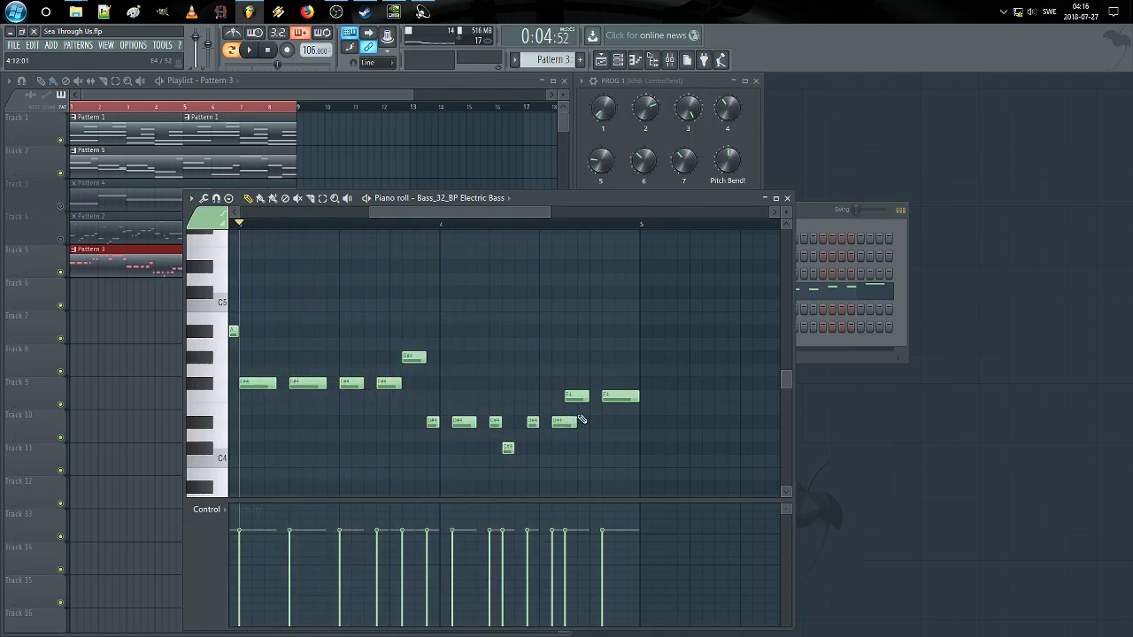
# Step: End bar 4 with two adjacent two-step F4 notes, removing the overlapping F4 and filling the last two steps of the bar
pyautogui.press('space')
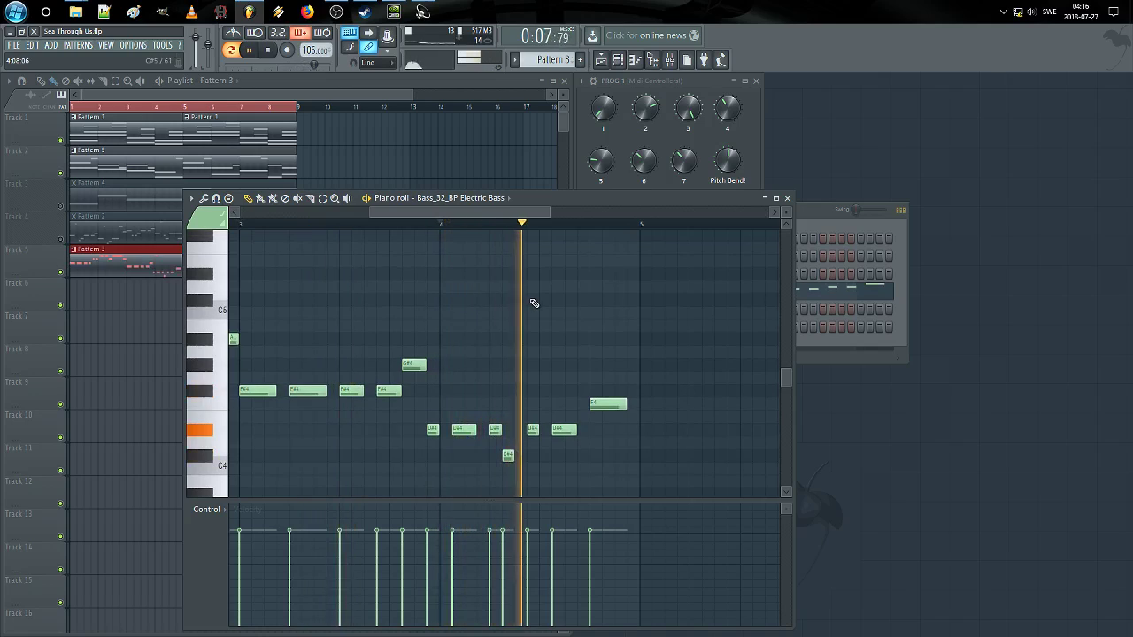
pyautogui.press('space')
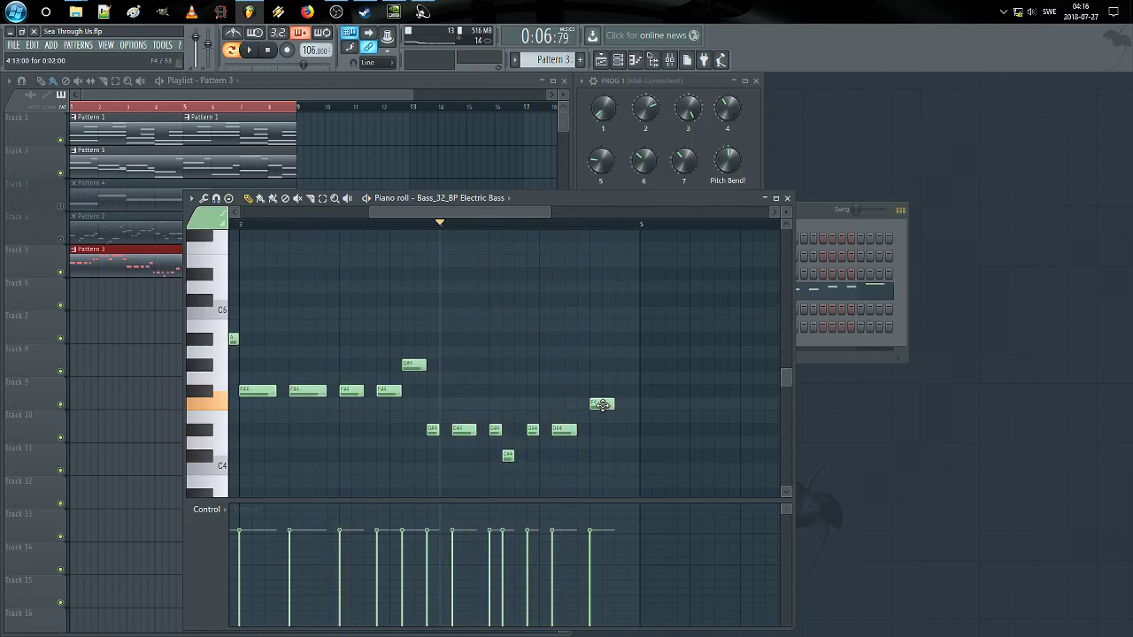
pyautogui.click(622, 407)
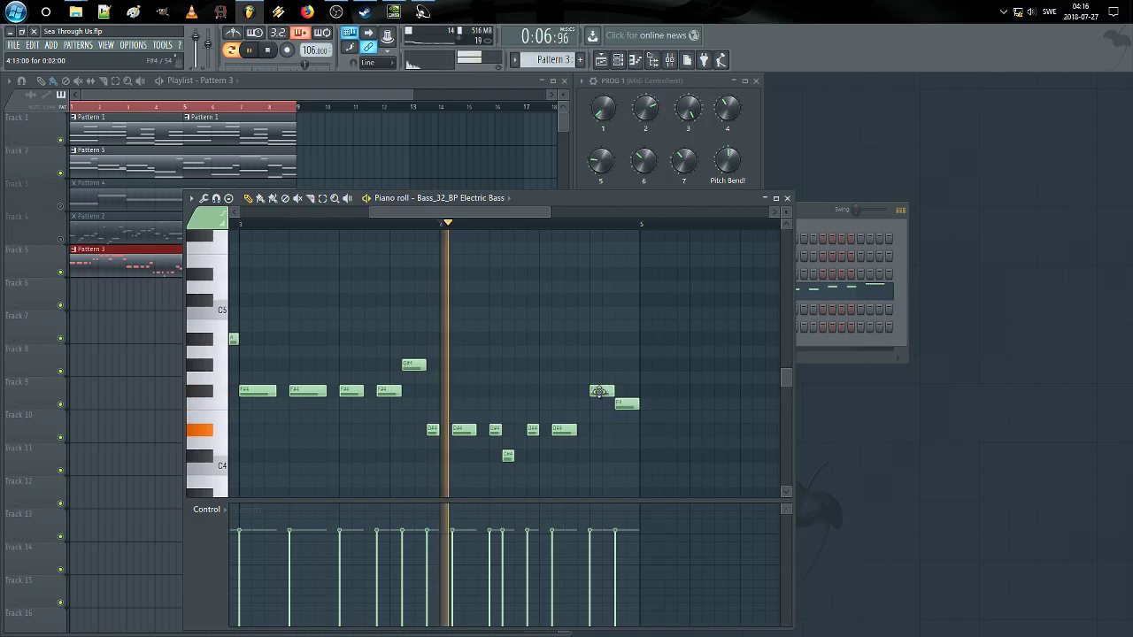
# Step: Raise the last two bass notes of bar 4 to G4 and replay the line together with the pads in song mode
pyautogui.press('space')
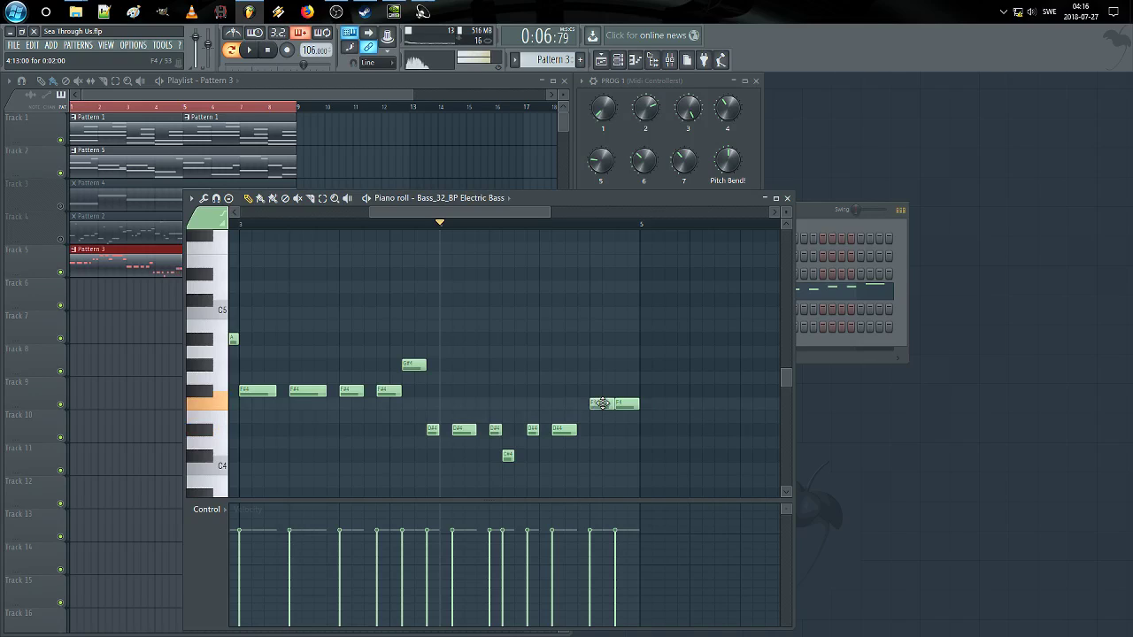
pyautogui.press('space')
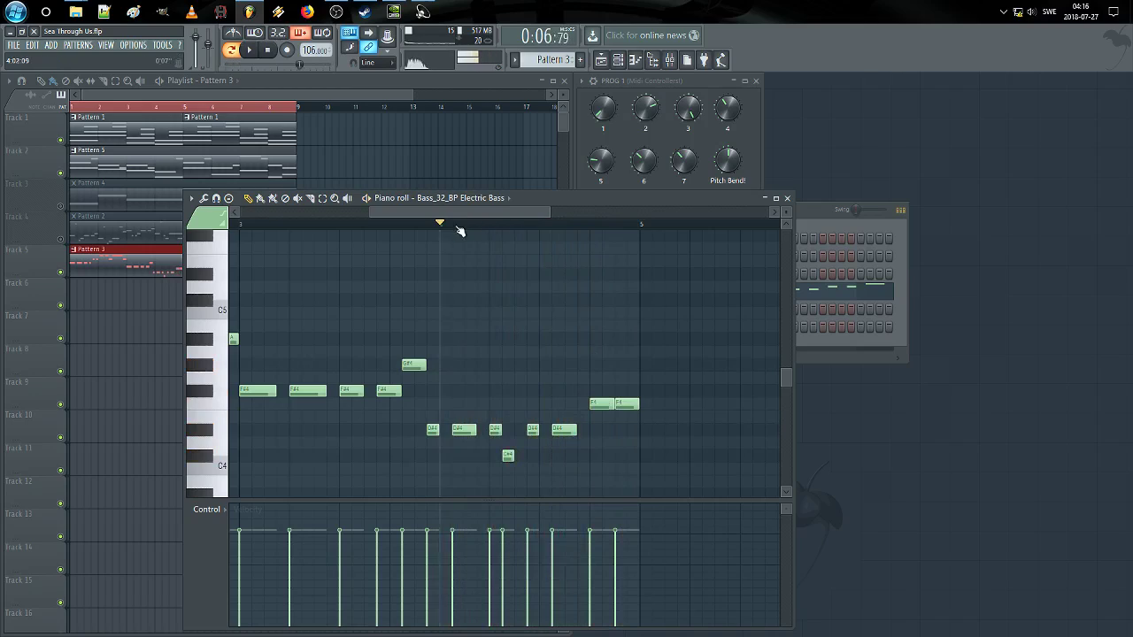
pyautogui.press('space')
pyautogui.moveTo(602, 404); pyautogui.dragTo(608, 380)
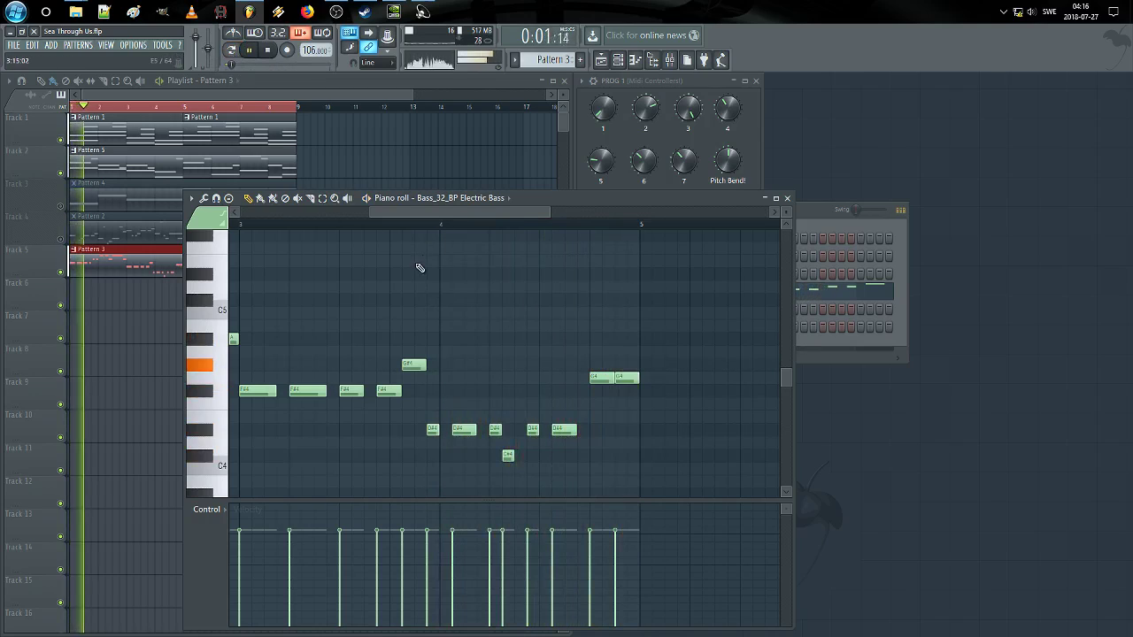
pyautogui.moveTo(430, 216)
pyautogui.mouseDown()
pyautogui.moveTo(301, 219)
pyautogui.moveTo(424, 227)
pyautogui.mouseUp()
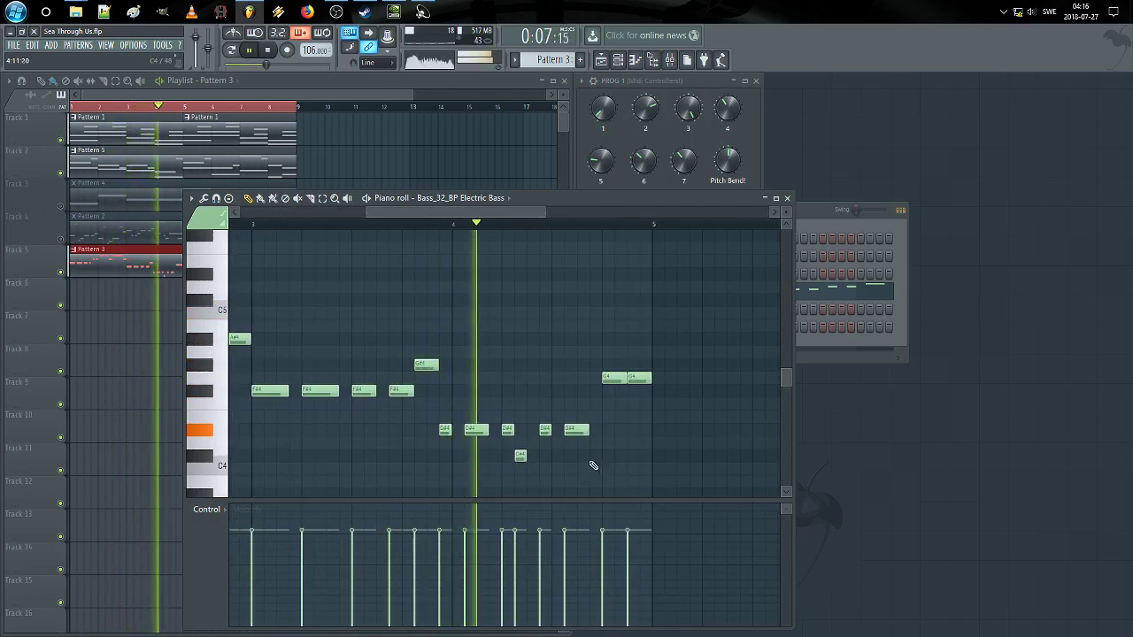
pyautogui.press('space')
# Step: Transpose the D#4 and C#4 notes at the end of bar 3 and in bar 4 up one octave
pyautogui.moveTo(632, 399); pyautogui.dragTo(437, 489)
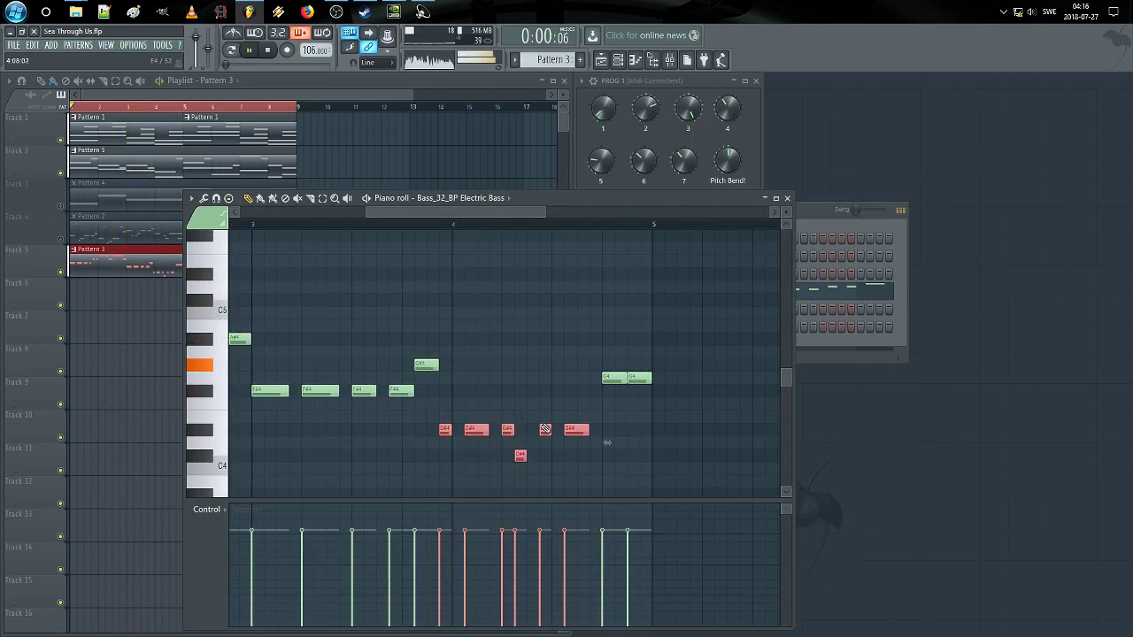
pyautogui.hotkey('ctrl', 'Up')
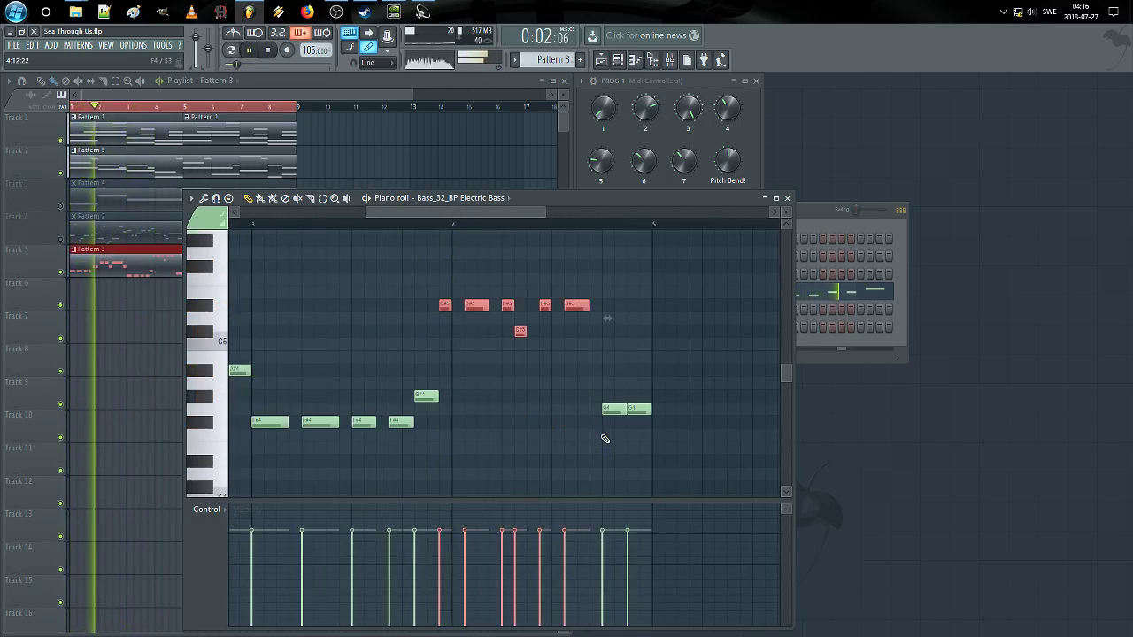
pyautogui.keyDown('ctrl'); pyautogui.click(499, 455); pyautogui.keyUp('ctrl')
# Step: Change the last two bass notes of bar 4 to D#5 and C#5, with the C#5 directly following the D#5
pyautogui.moveTo(467, 211); pyautogui.dragTo(491, 213)
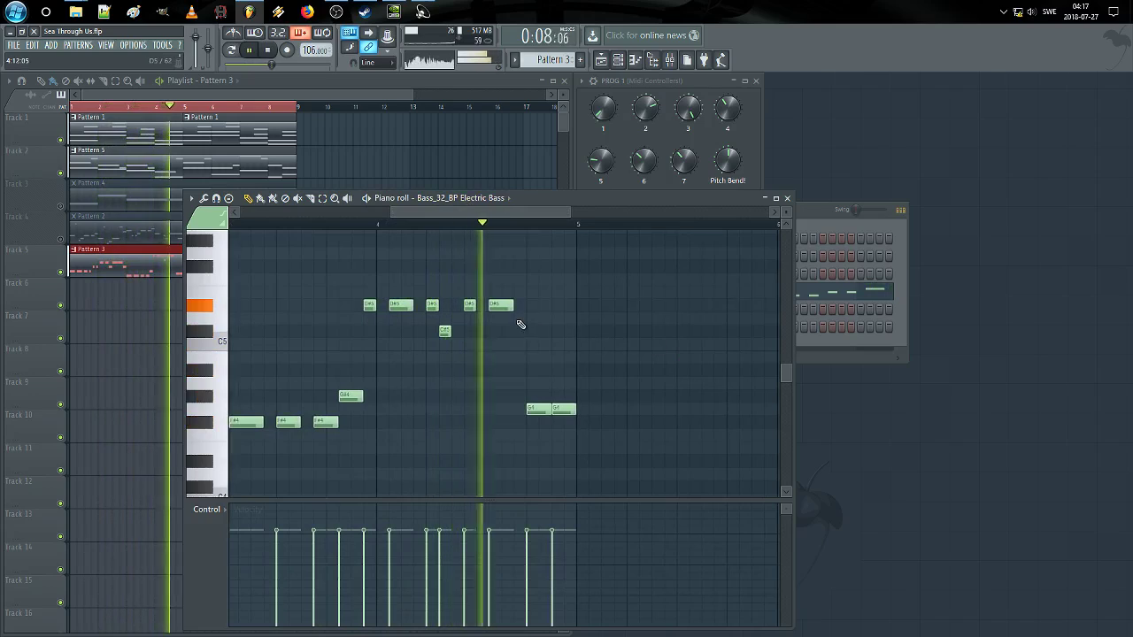
pyautogui.press('space')
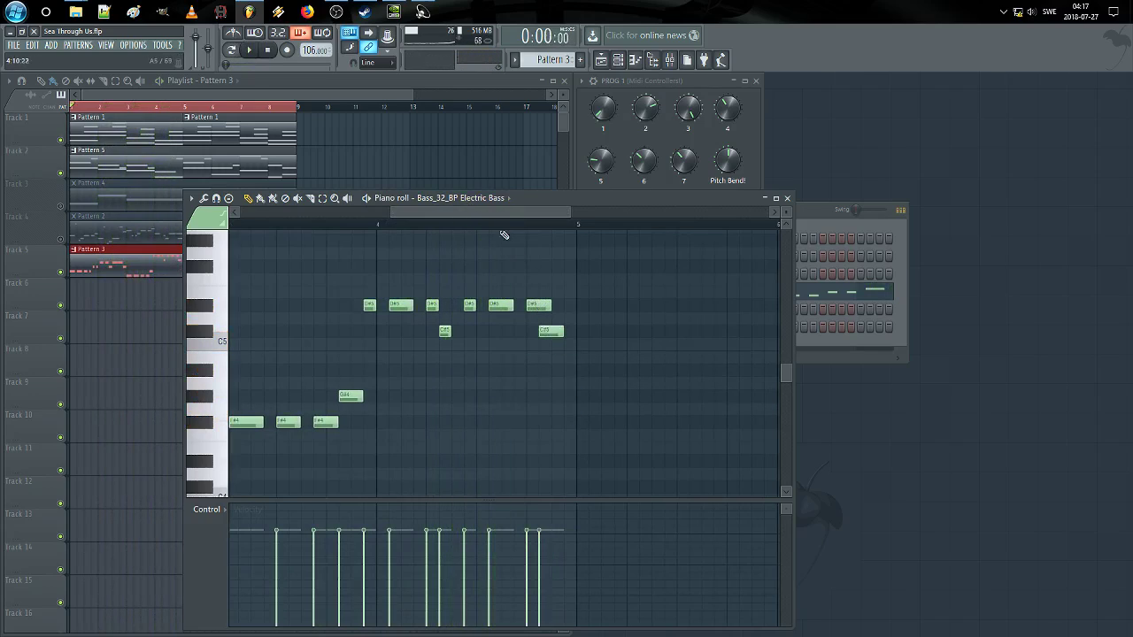
pyautogui.moveTo(563, 329); pyautogui.dragTo(576, 330)
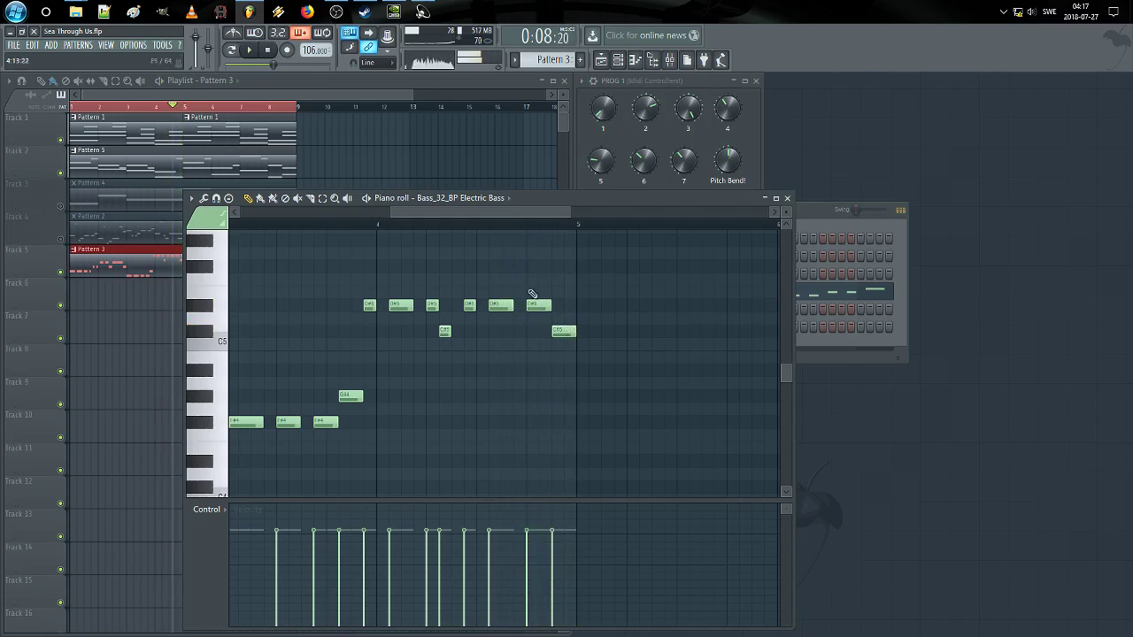
# Step: Place a second Pattern 3 clip on Track 5 at bar 5 and play the song
pyautogui.rightClick(134, 285)
pyautogui.press('space')
pyautogui.click(186, 267)
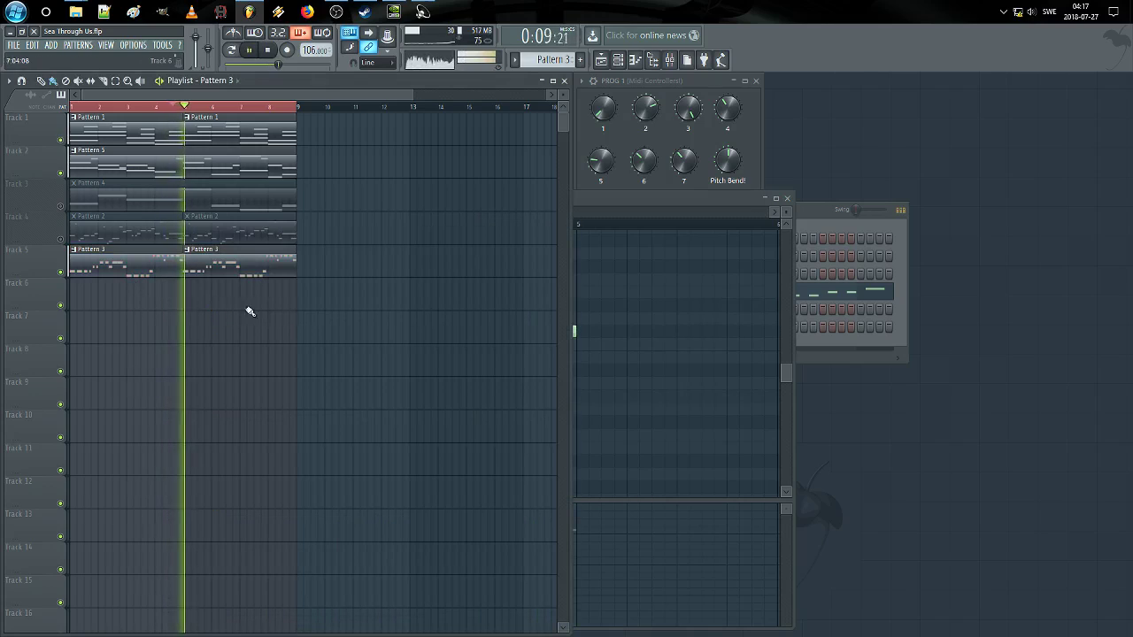
pyautogui.rightClick(589, 256)
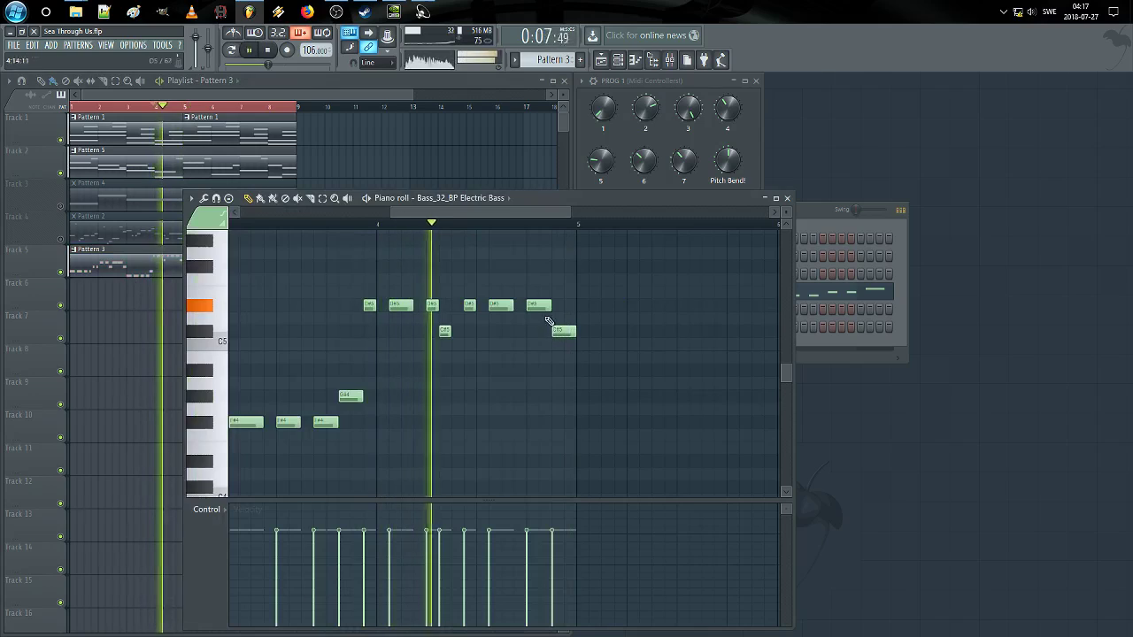
# Step: Lower the closing bass note of bar 4 to A#4 and replay the line from bar 1
pyautogui.press('space')
pyautogui.press('space')
pyautogui.moveTo(446, 321)
pyautogui.mouseDown()
pyautogui.moveTo(446, 344)
pyautogui.moveTo(443, 329)
pyautogui.mouseUp()
pyautogui.press('space')
pyautogui.press('space')
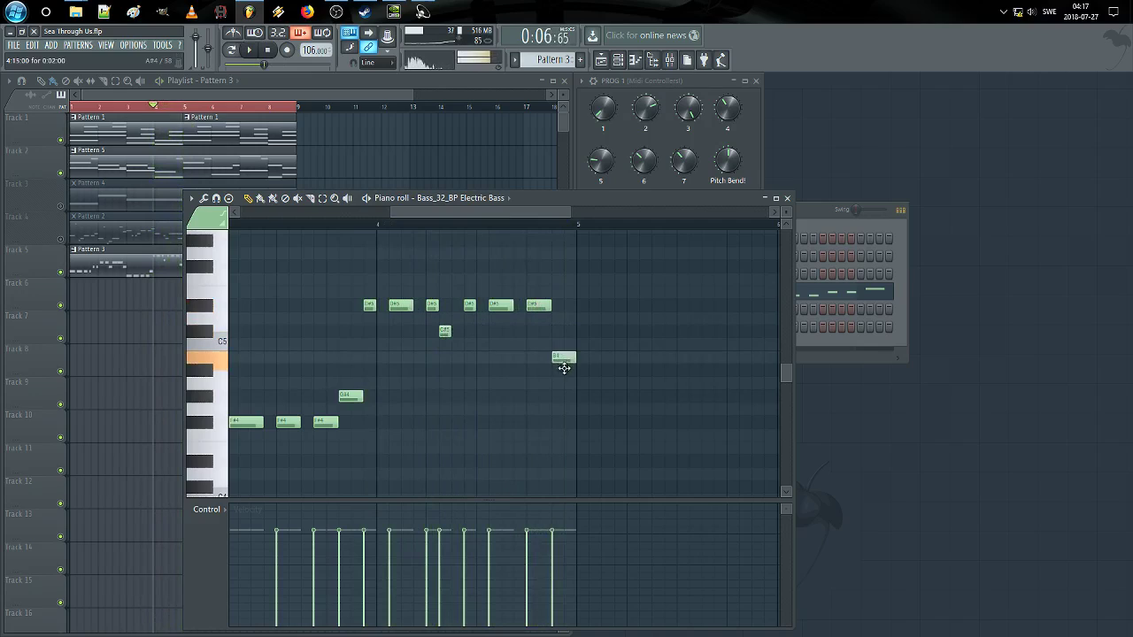
pyautogui.moveTo(564, 371); pyautogui.dragTo(564, 372)
pyautogui.press('space')
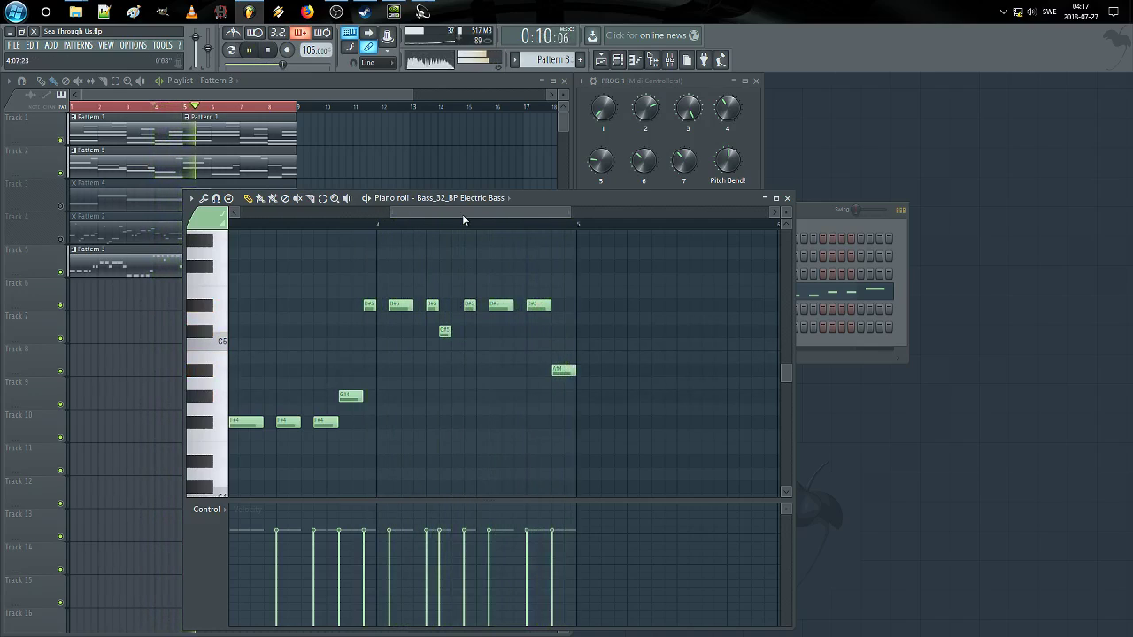
pyautogui.moveTo(463, 220); pyautogui.dragTo(266, 218)
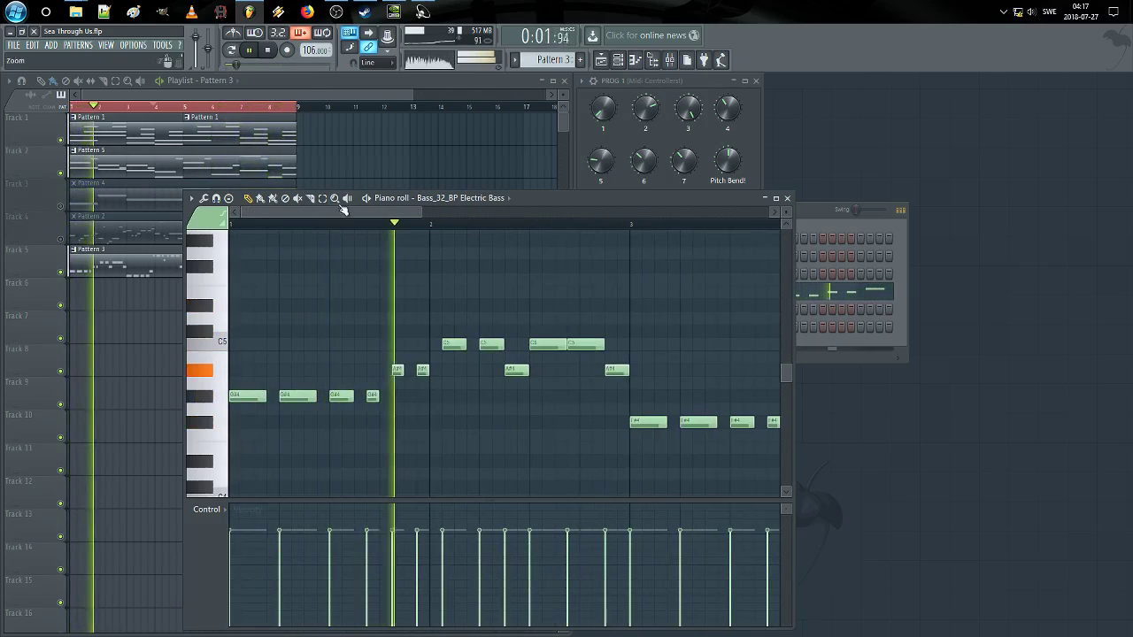
pyautogui.click(375, 170)
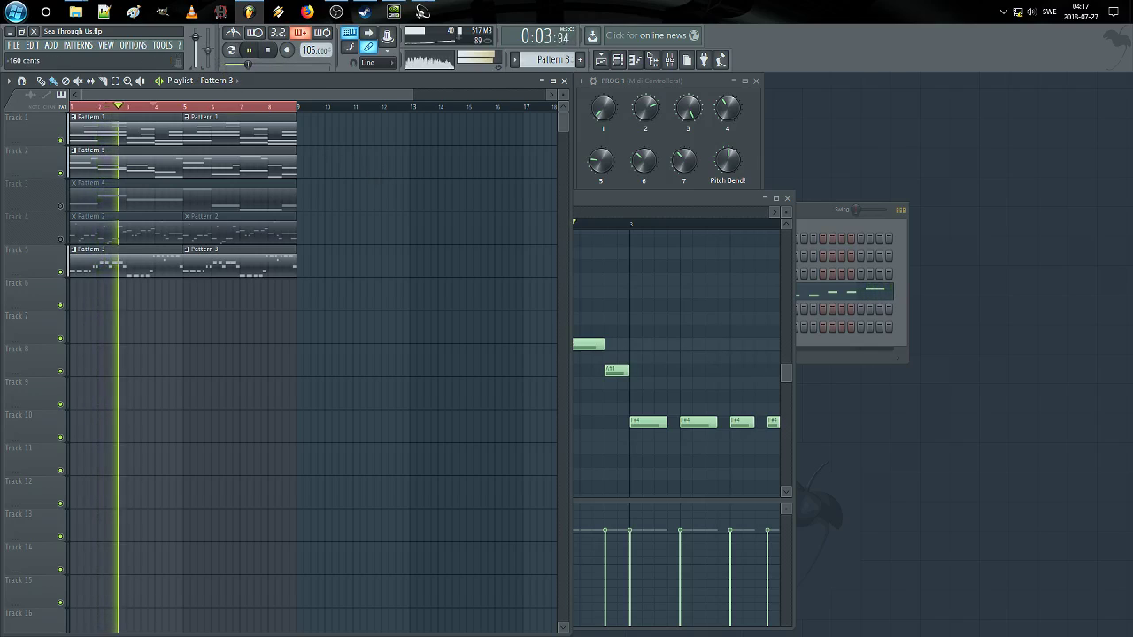
pyautogui.click(617, 260)
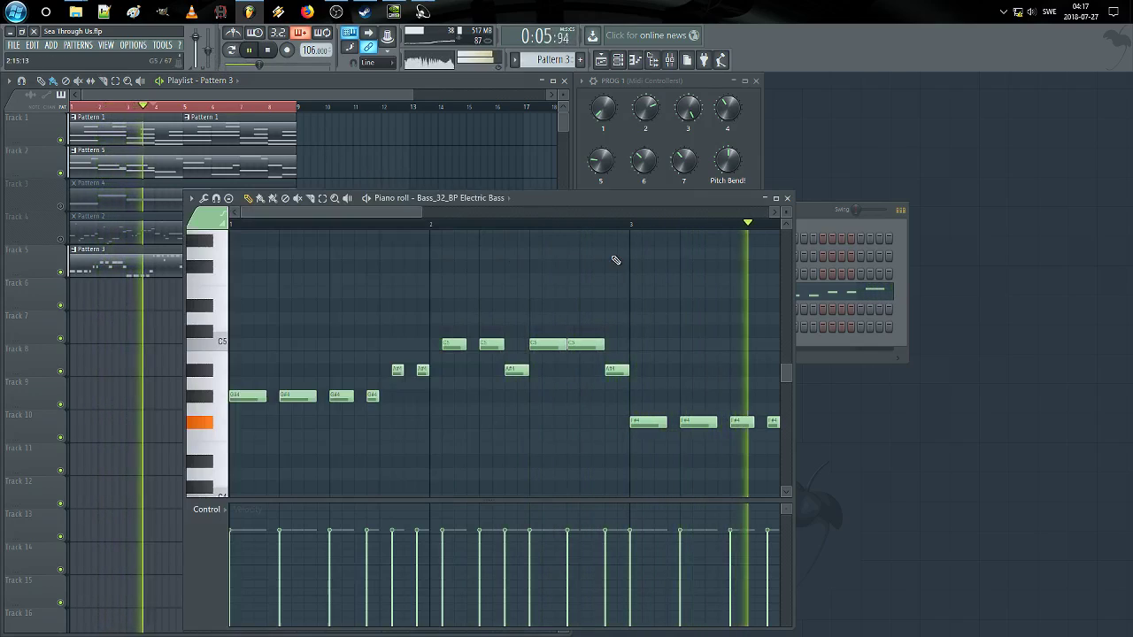
# Step: Duplicate the whole four-bar bass line into bars 5 to 8 and remove the second Pattern 3 clip from Track 5
pyautogui.scroll(-3, 616, 260)
pyautogui.hotkey('ctrl', 'a')
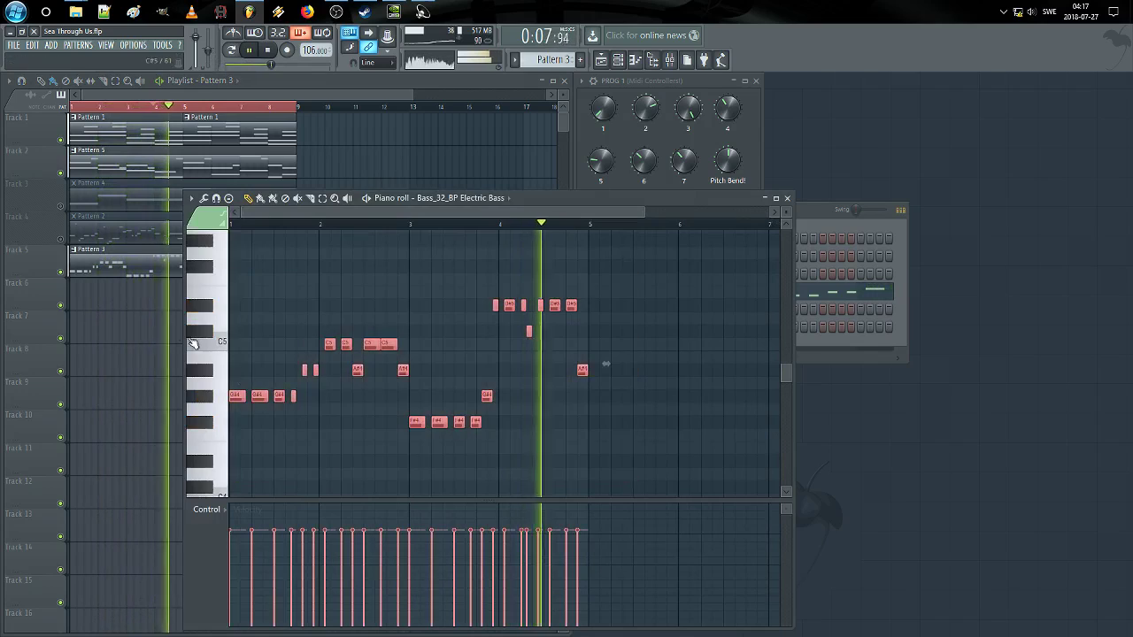
pyautogui.click(176, 329)
pyautogui.rightClick(202, 268)
pyautogui.press('space')
pyautogui.moveTo(609, 213); pyautogui.dragTo(806, 209)
pyautogui.hotkey('ctrl', 'b')
pyautogui.click(250, 225)
pyautogui.press('space')
pyautogui.hotkey('ctrl', 'd')
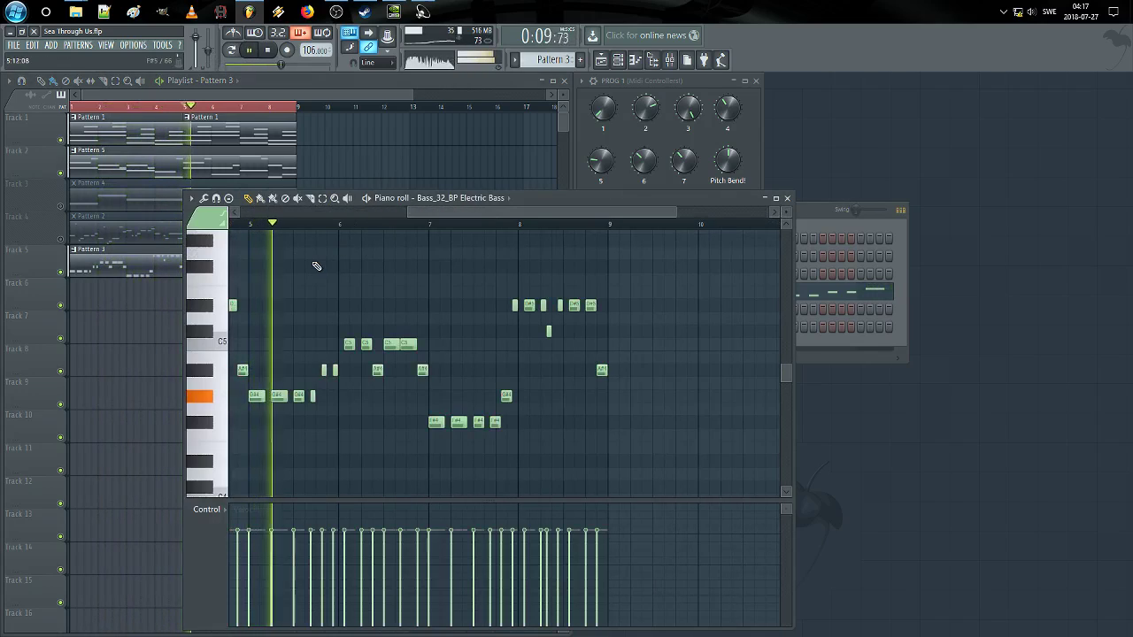
# Step: Vary the ending of bar 8 by changing its last three D#5 notes to F5, F5 and G#5, and raise the closing note to D#5
pyautogui.scroll(3, 368, 230)
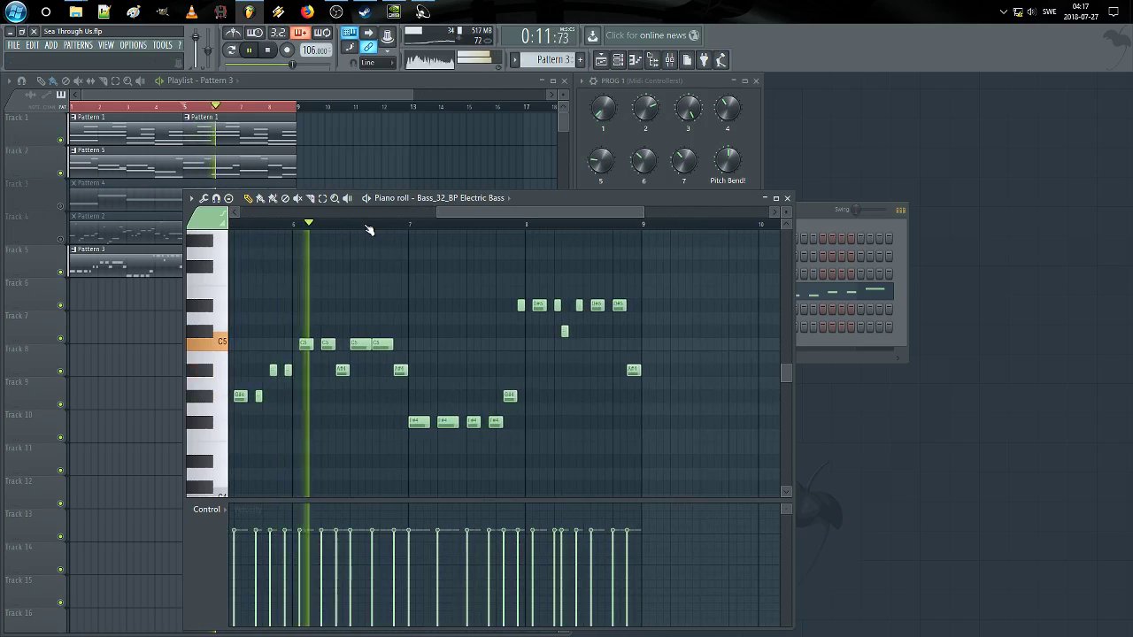
pyautogui.moveTo(336, 244); pyautogui.dragTo(380, 258)
pyautogui.click(269, 226)
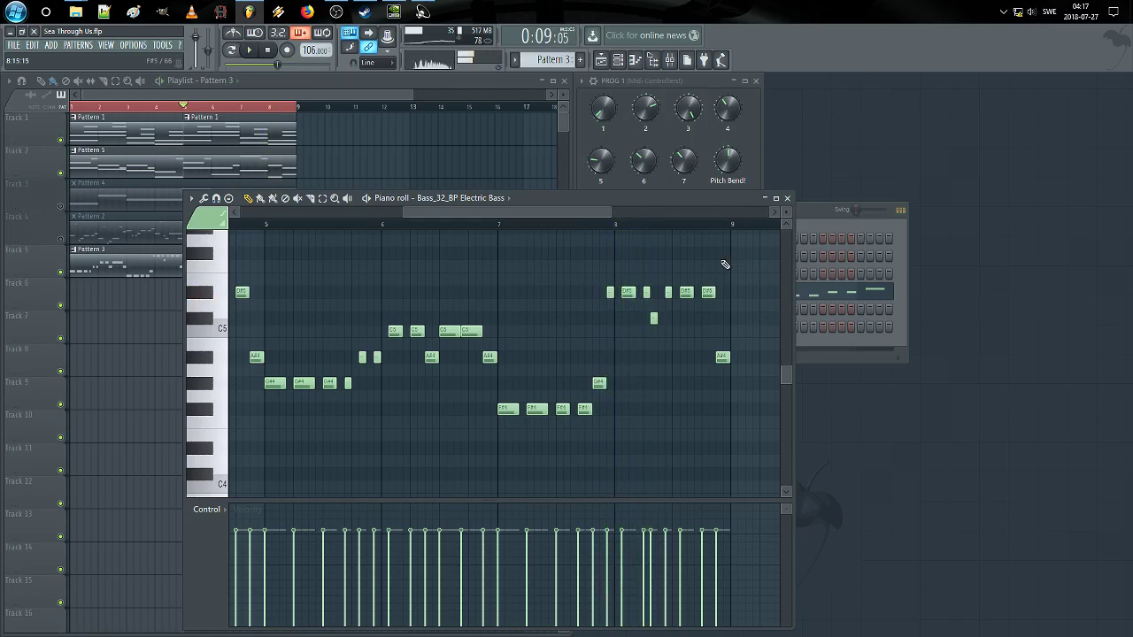
pyautogui.scroll(3, 605, 228)
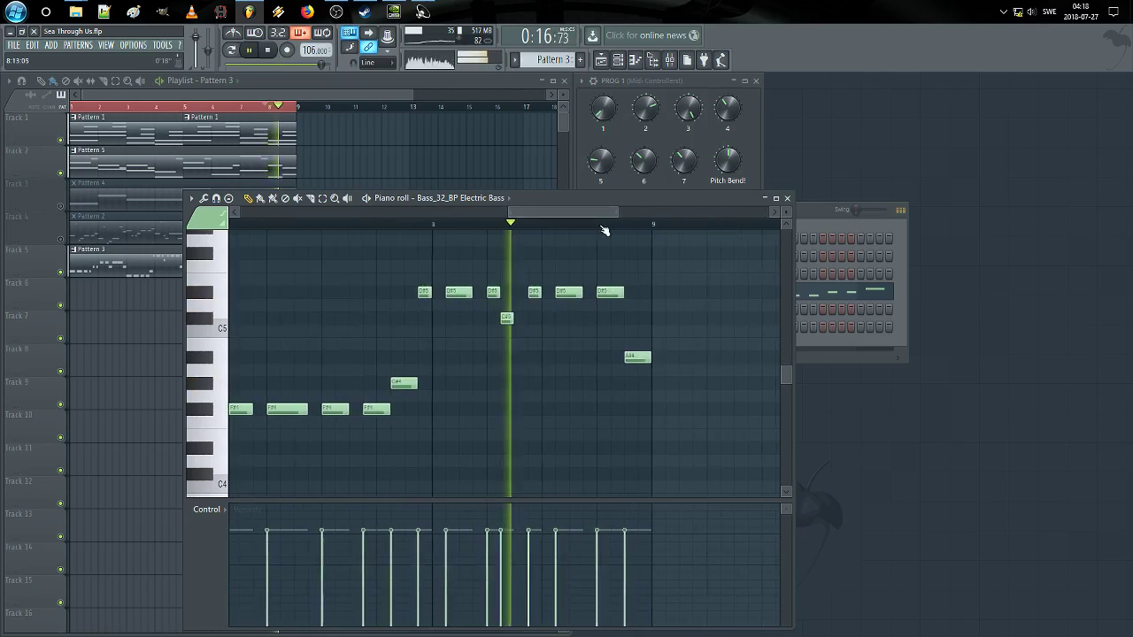
pyautogui.press('space')
pyautogui.moveTo(601, 233); pyautogui.dragTo(584, 295)
# Step: Lower the closing bass note of bar 8 to A#4 and replay the ending
pyautogui.press('space')
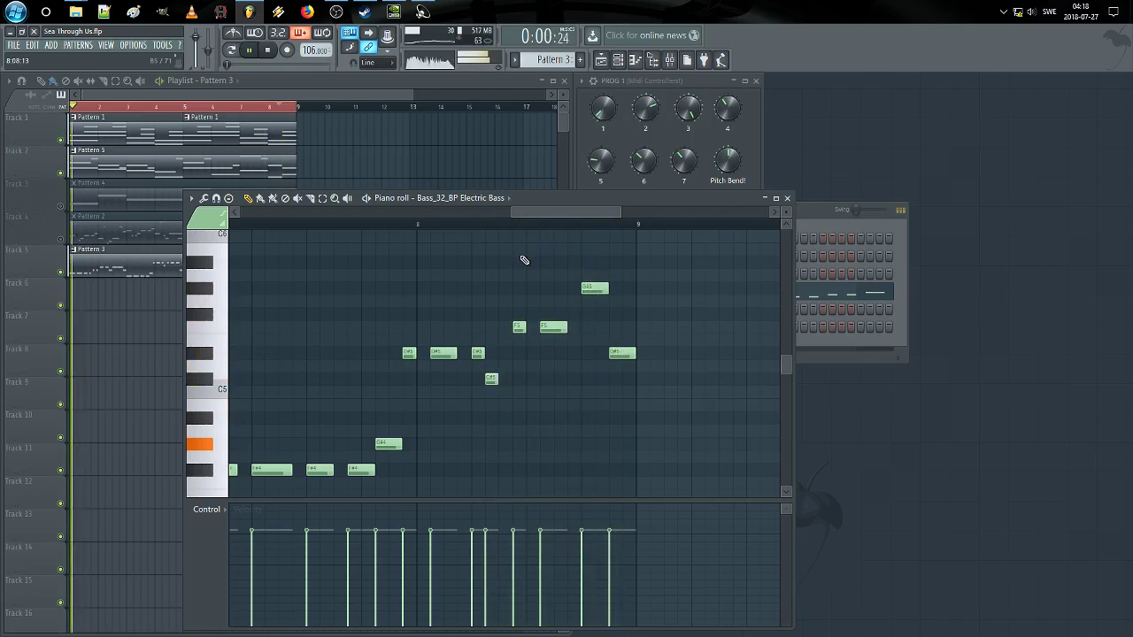
pyautogui.click(421, 230)
pyautogui.moveTo(622, 352); pyautogui.dragTo(622, 379)
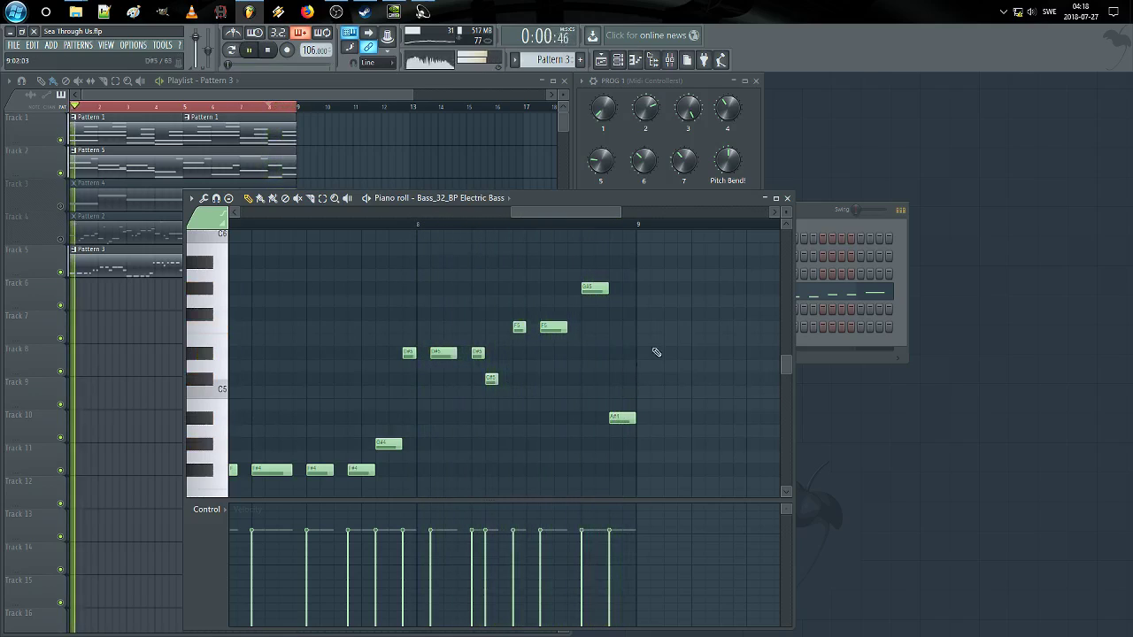
# Step: Close the bass notes and inspect the Filter 1 volume envelope of the first Dark n Lush pad
pyautogui.click(787, 198)
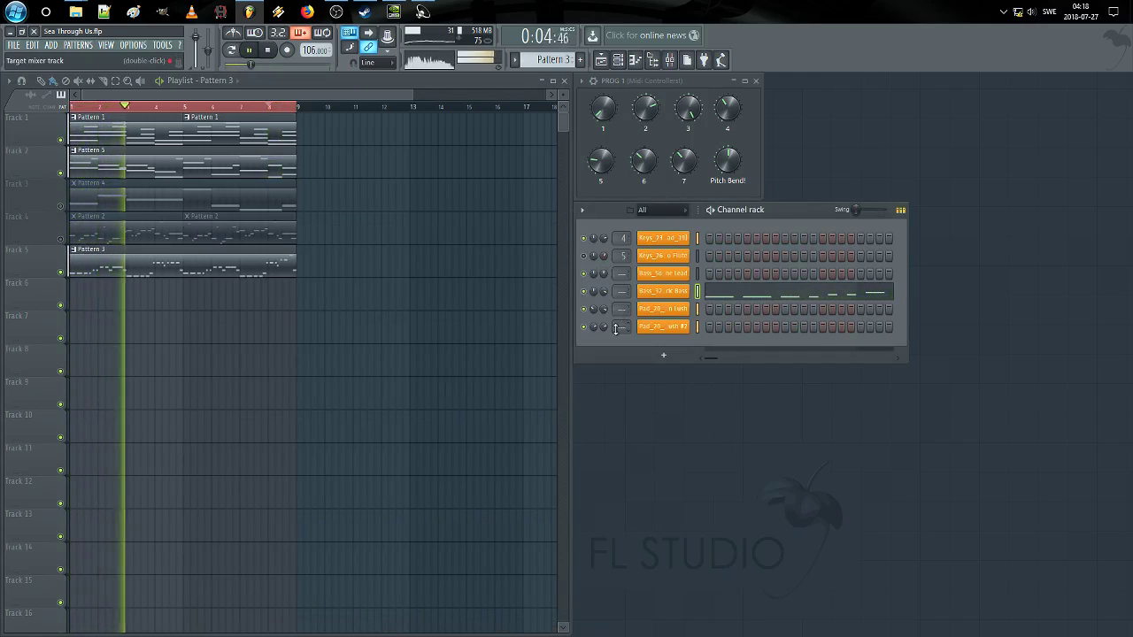
pyautogui.click(654, 311)
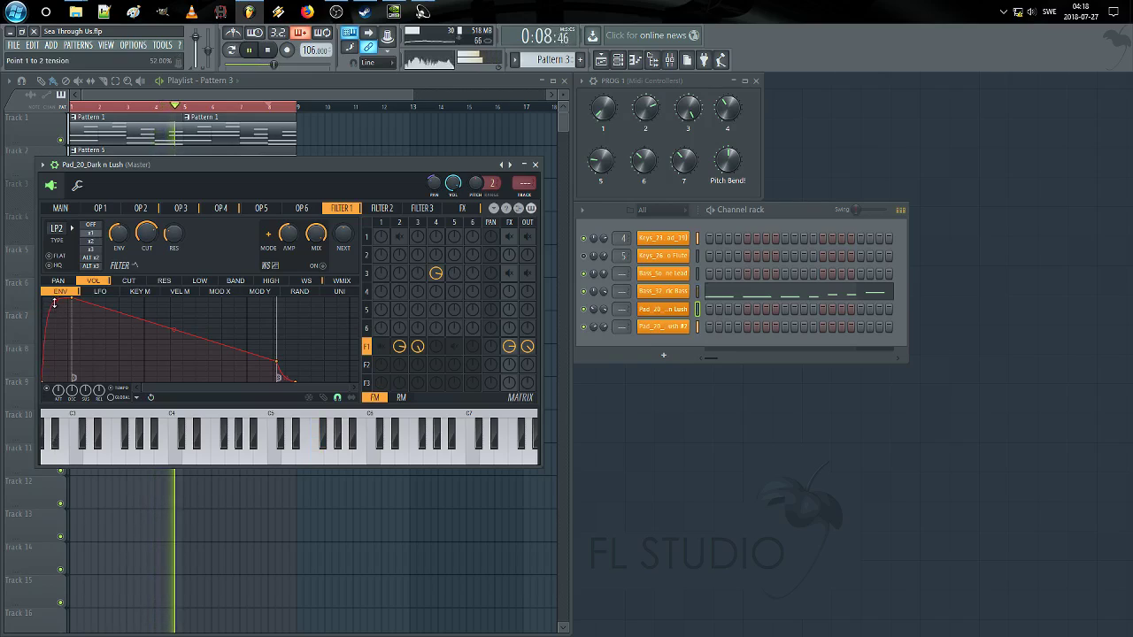
pyautogui.click(535, 166)
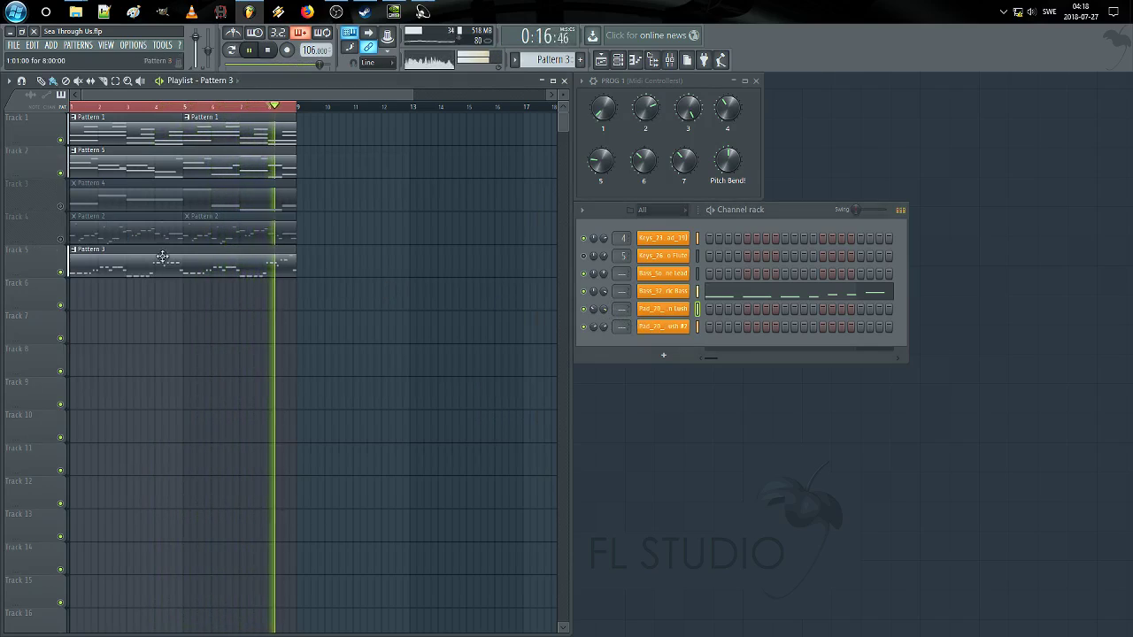
# Step: Unmute Track 3, open Pattern 4's Soft Drone Lead notes from bar 1 and replay them with the loop
pyautogui.click(61, 206)
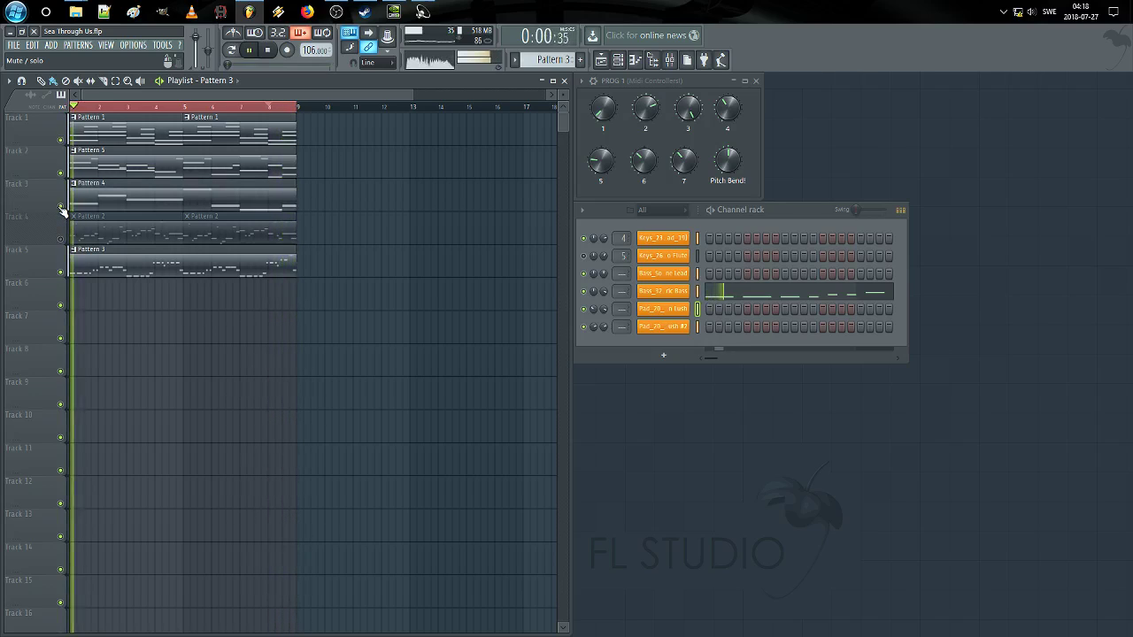
pyautogui.doubleClick(203, 194)
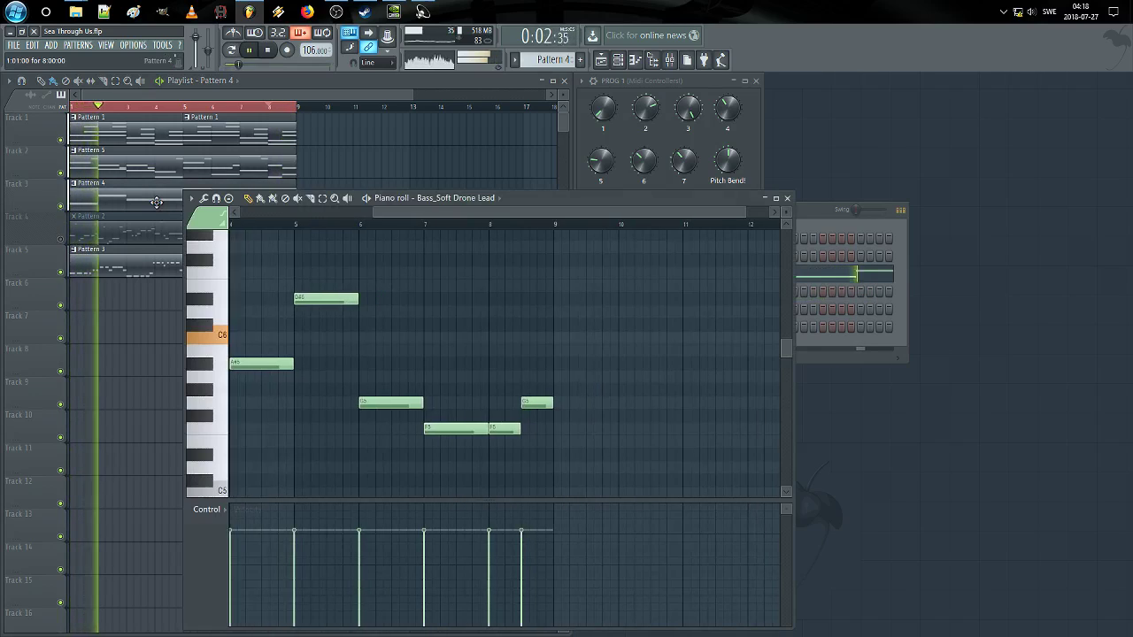
pyautogui.moveTo(478, 214); pyautogui.dragTo(347, 214)
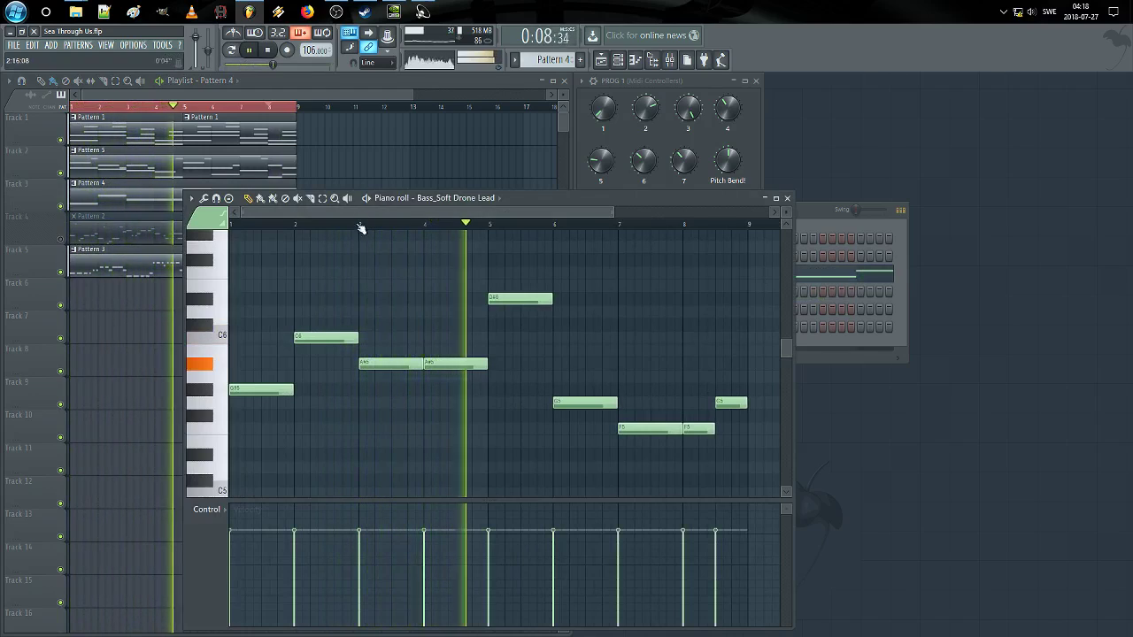
pyautogui.press('space')
pyautogui.press('space')
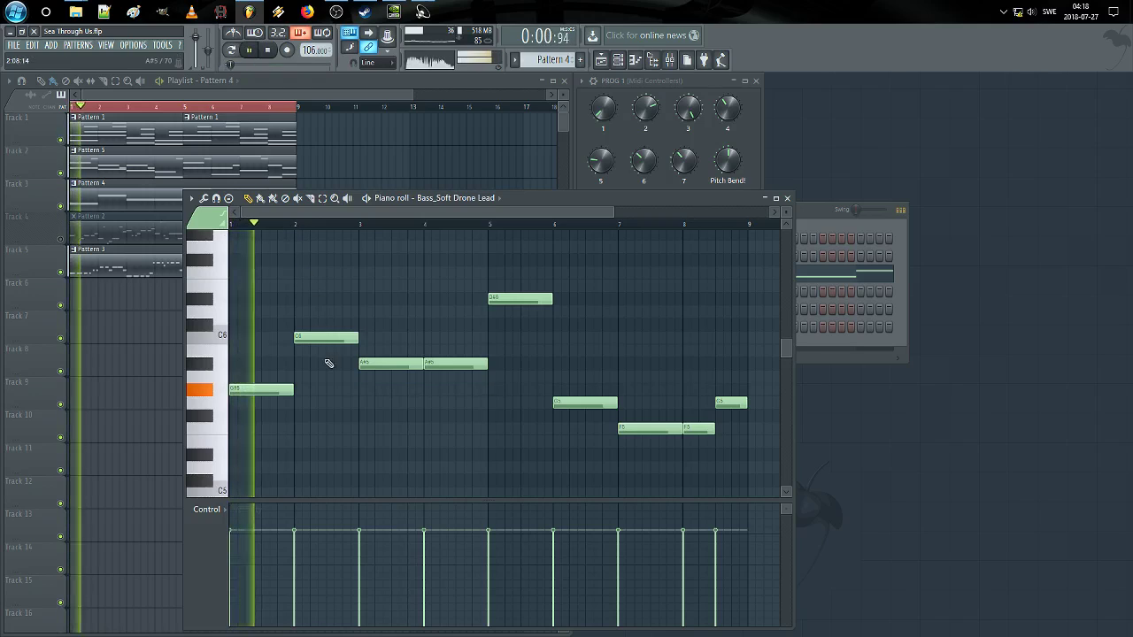
pyautogui.press('space')
pyautogui.press('space')
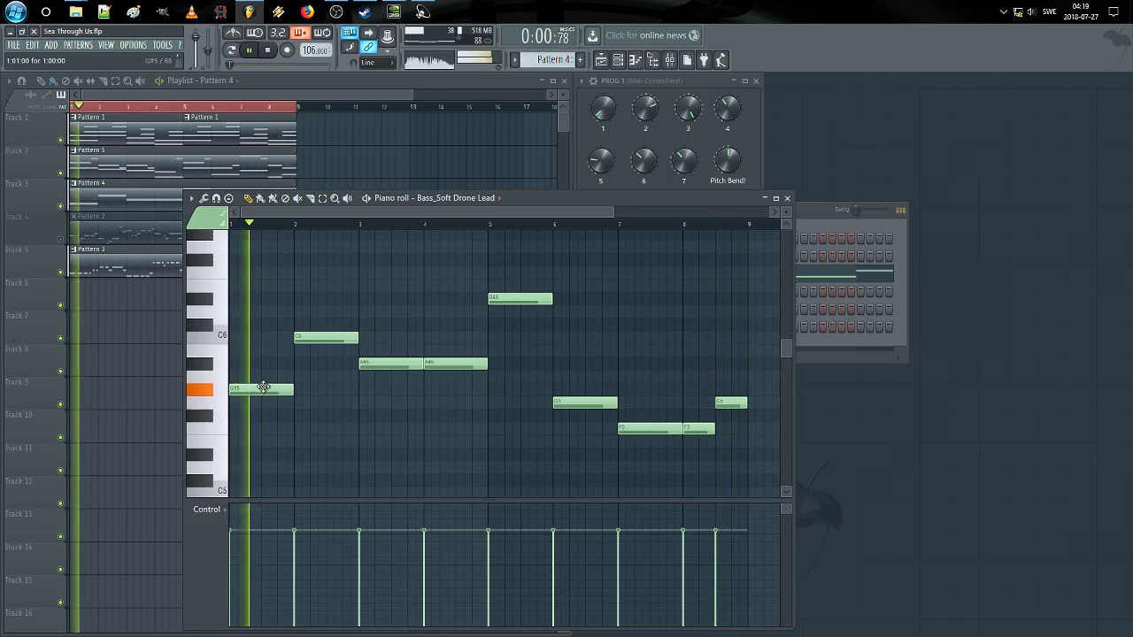
# Step: Repitch the Soft Drone Lead notes in bars 1 to 6 to C6, A#5, C6, D#6, C6 and A#5
pyautogui.press('space')
pyautogui.moveTo(265, 387); pyautogui.dragTo(310, 364)
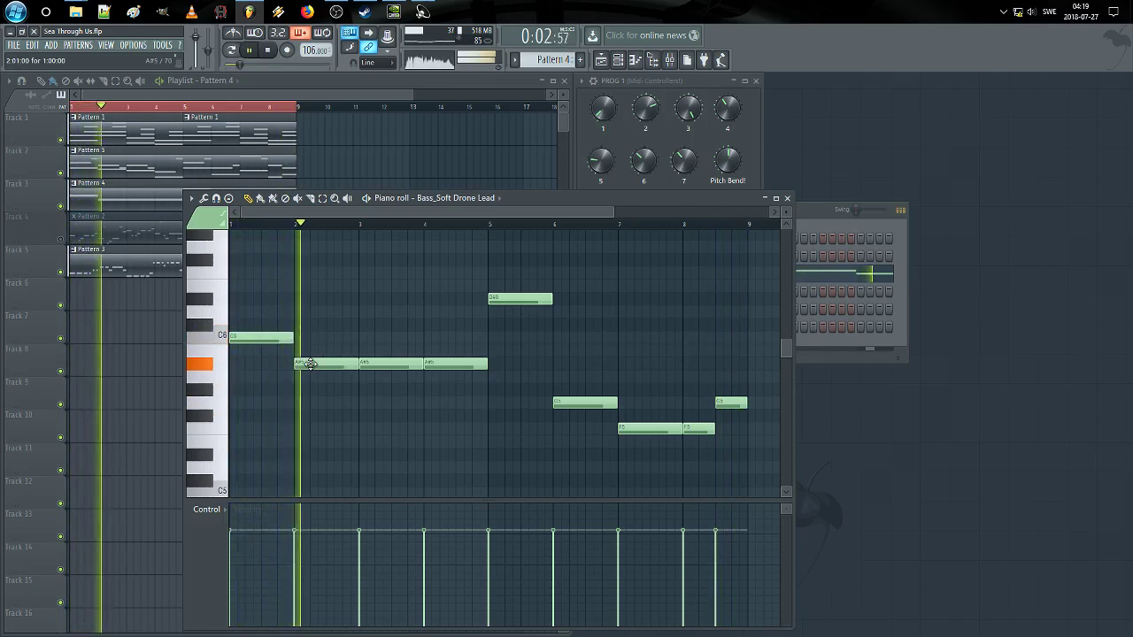
pyautogui.moveTo(380, 361); pyautogui.dragTo(379, 335)
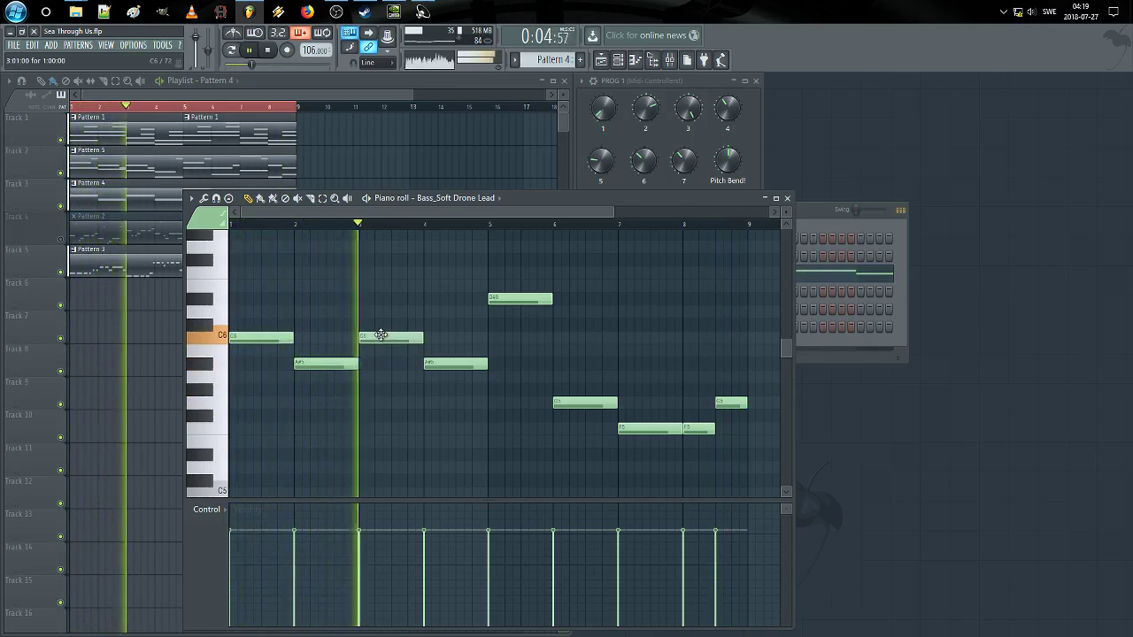
pyautogui.moveTo(442, 364); pyautogui.dragTo(501, 341)
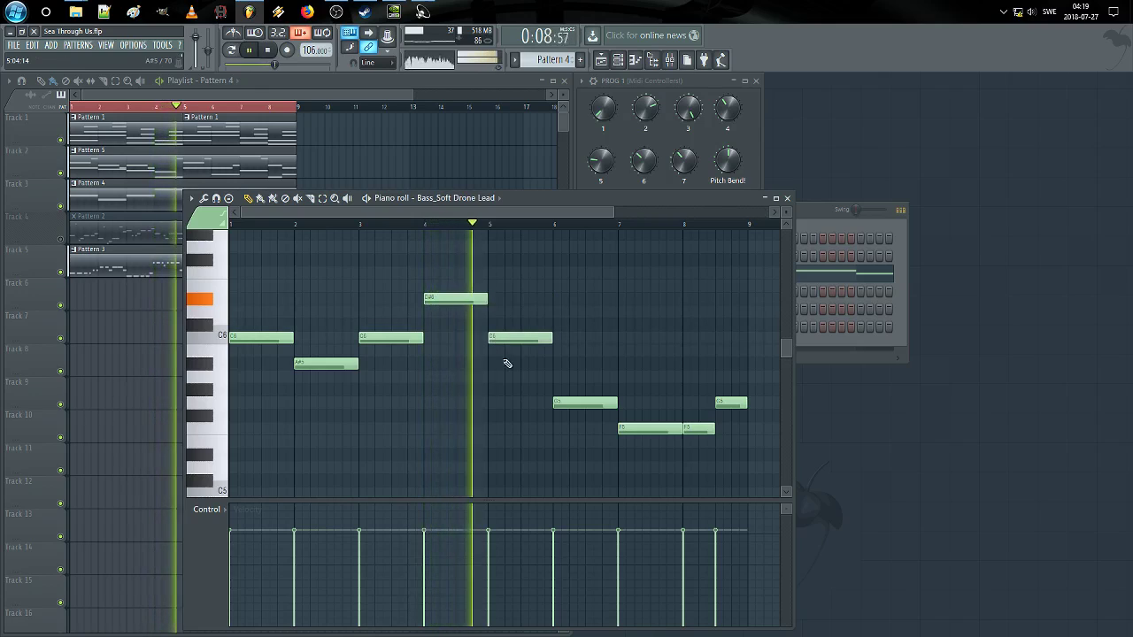
pyautogui.moveTo(503, 402); pyautogui.dragTo(502, 363)
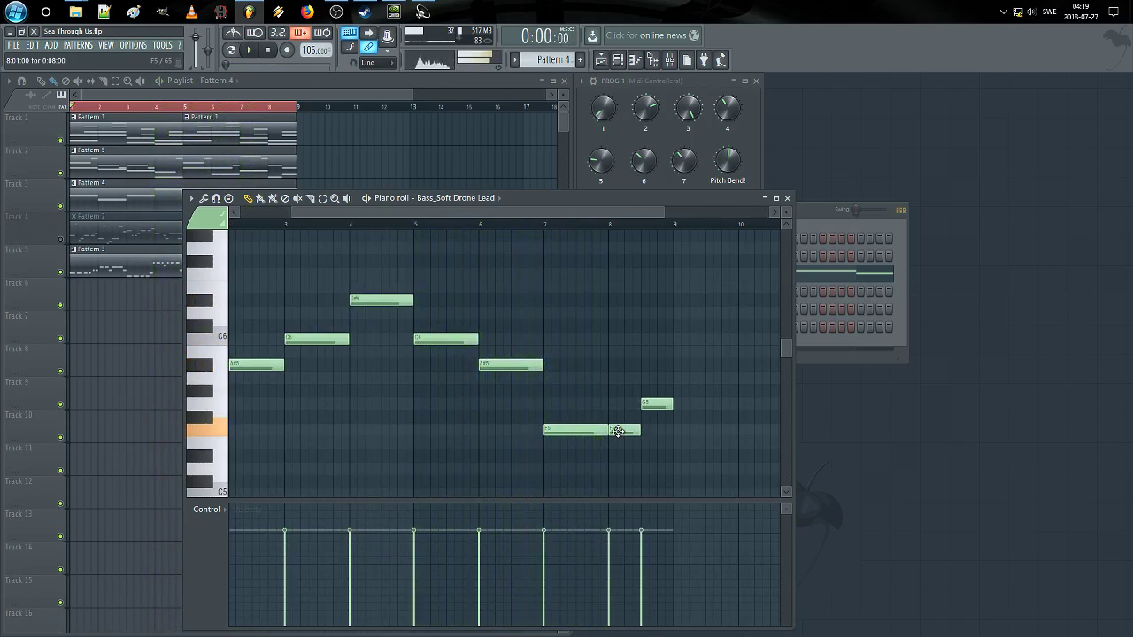
# Step: Raise the two Soft Drone Lead notes in bar 8 to G5 and A#5, and close the piano roll
pyautogui.press('space')
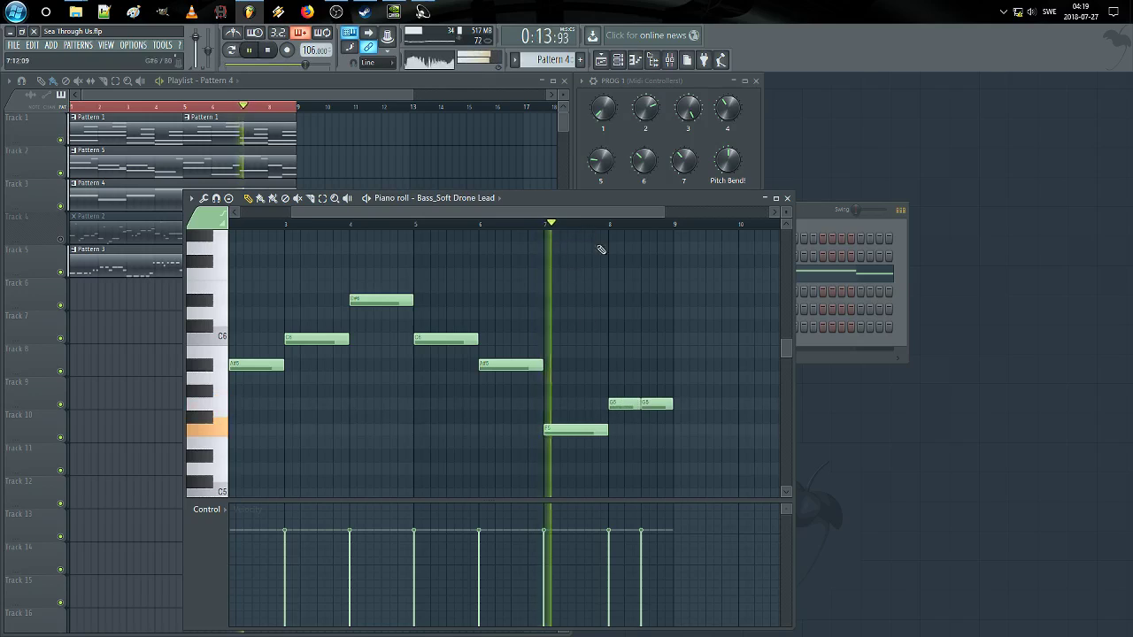
pyautogui.moveTo(650, 404); pyautogui.dragTo(652, 365)
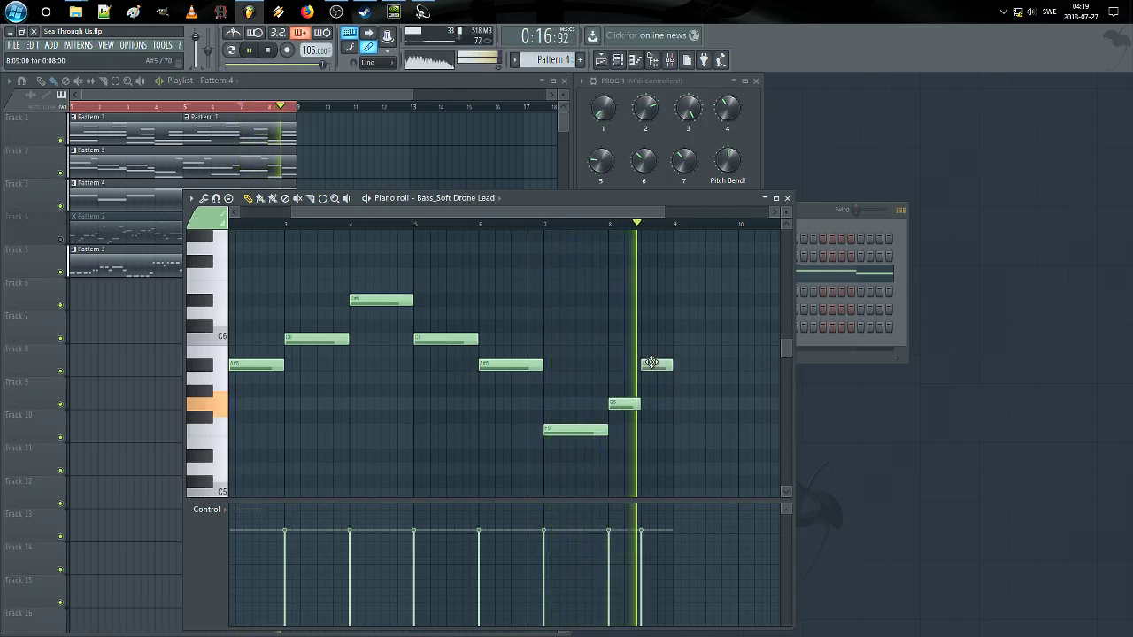
pyautogui.click(788, 198)
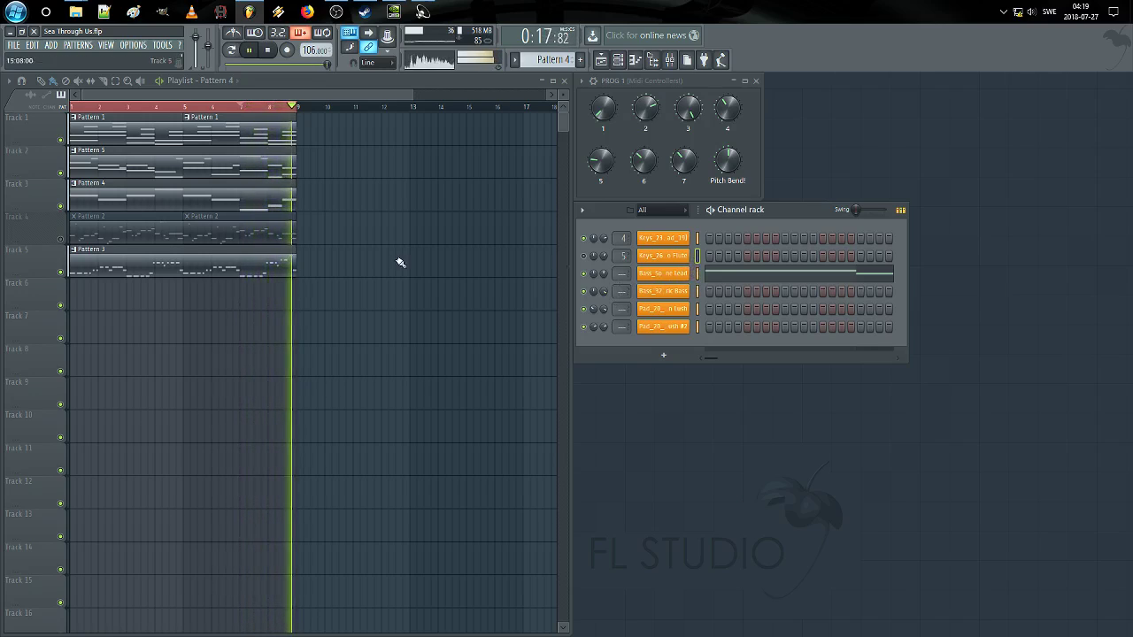
# Step: Mute Track 2 and create a new pattern named whackiest freestyle
pyautogui.click(62, 172)
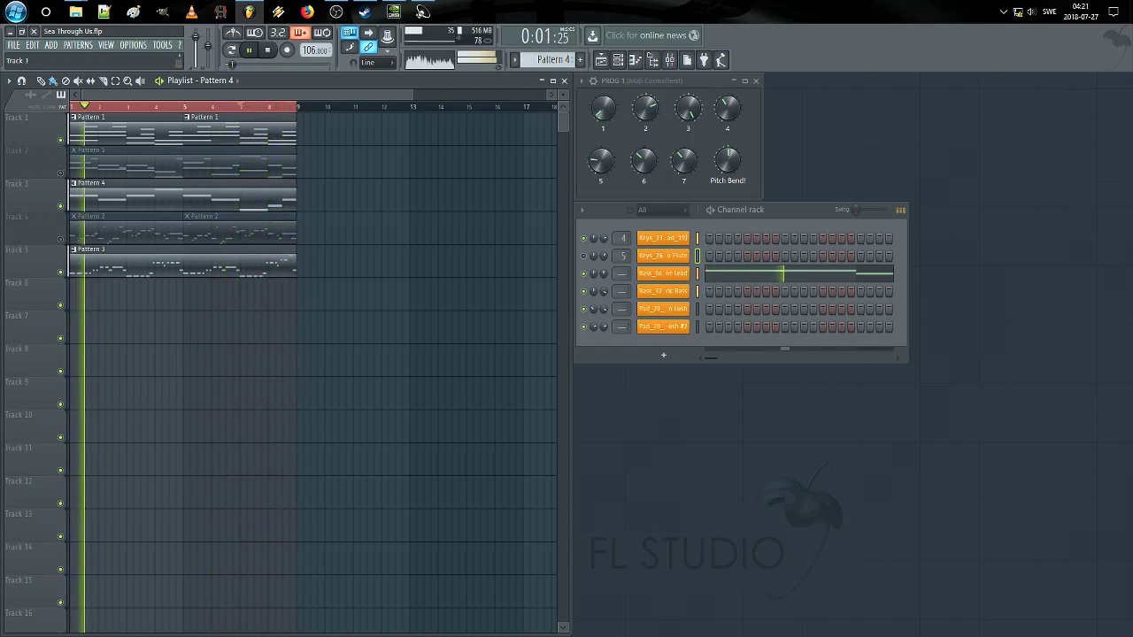
pyautogui.scroll(-2, 568, 59)
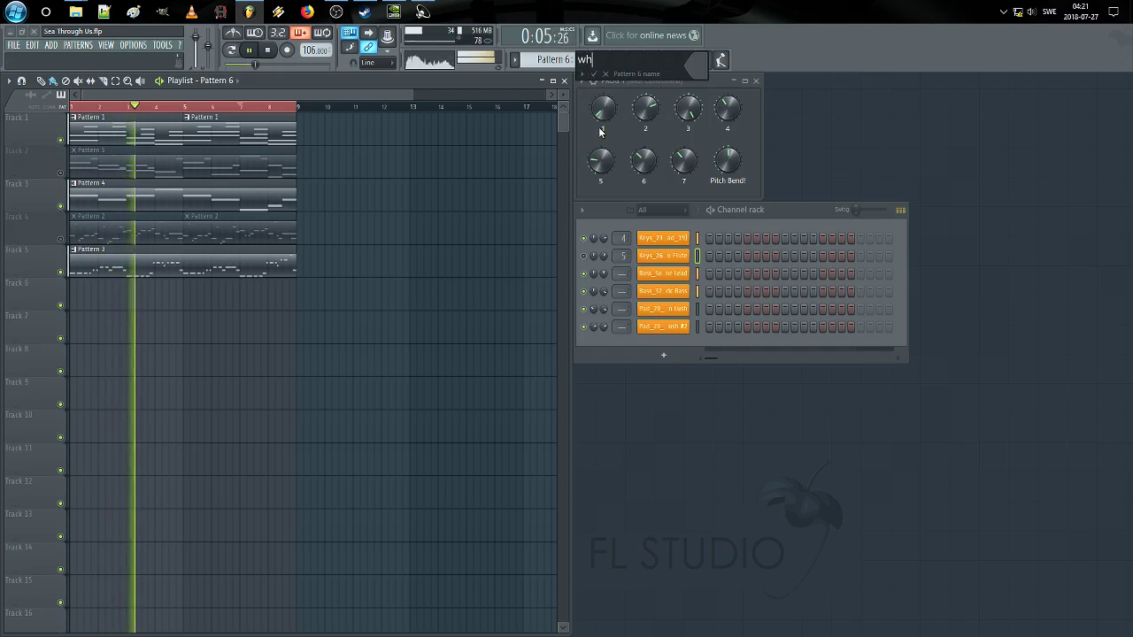
pyautogui.write('whackiest freest')
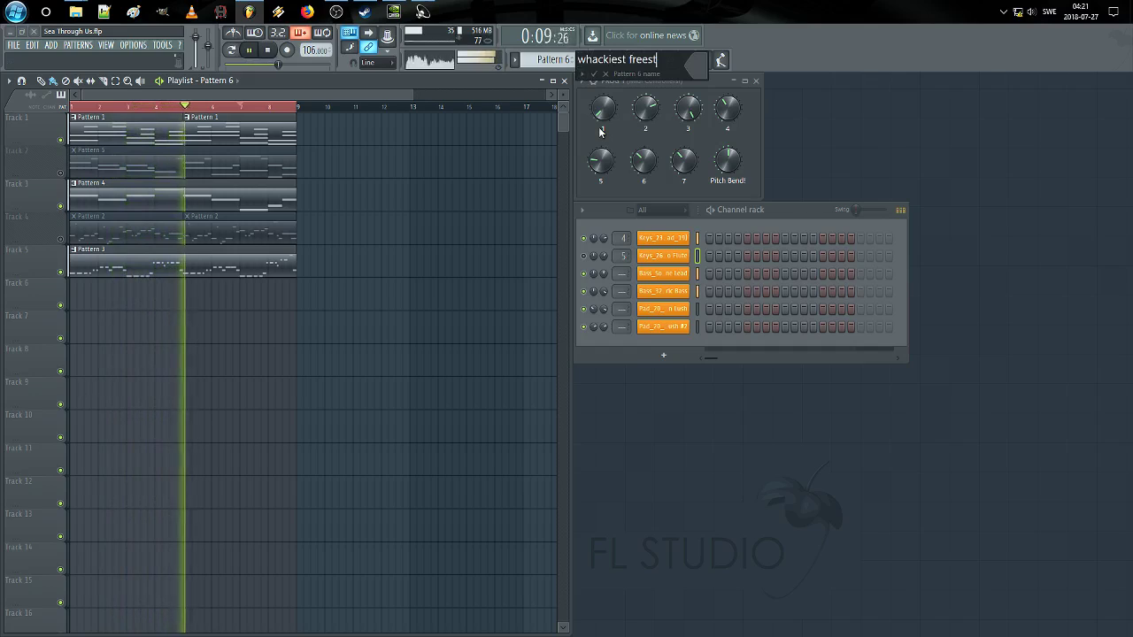
pyautogui.write('yle')
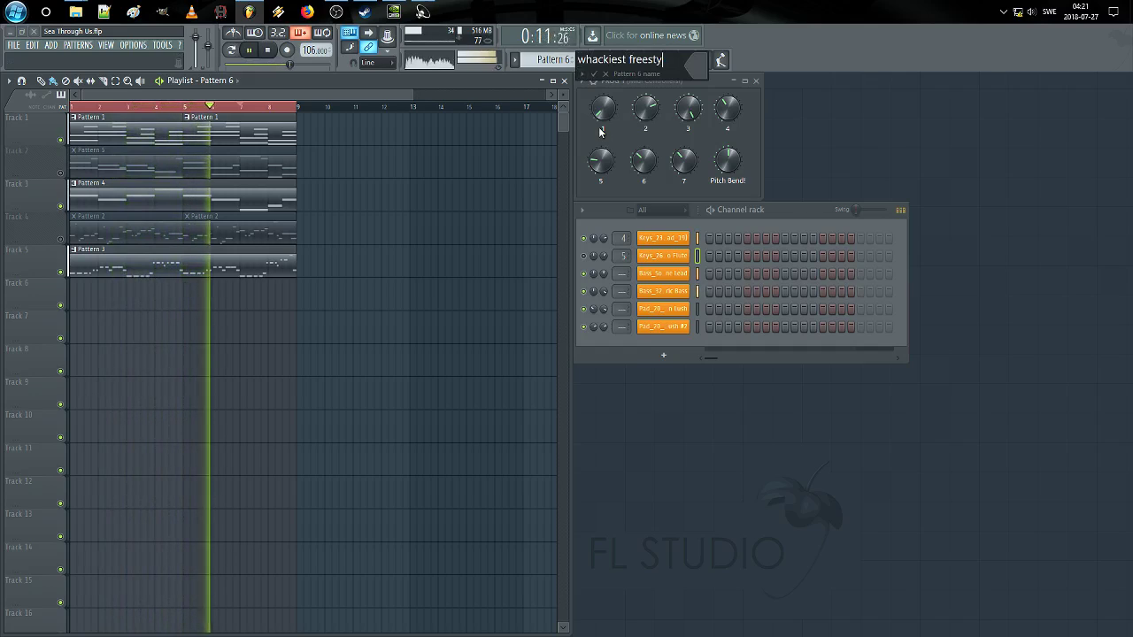
pyautogui.press('Return')
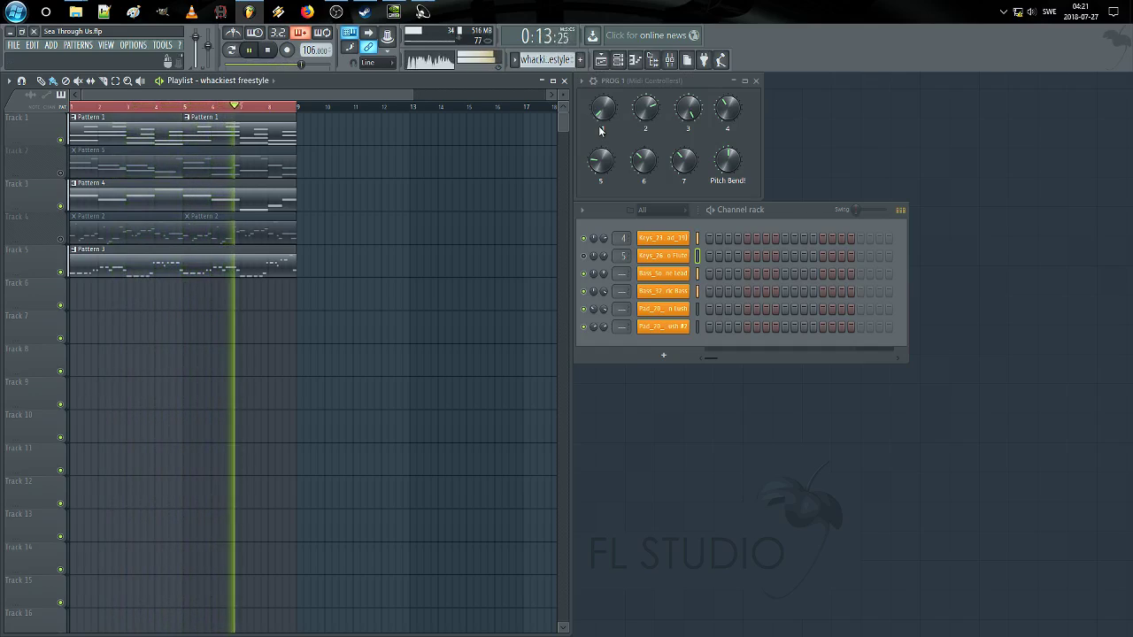
# Step: Dump the score log into the whackiest freestyle pattern and open its Moar Oriental Koto Flute notes
pyautogui.click(162, 44)
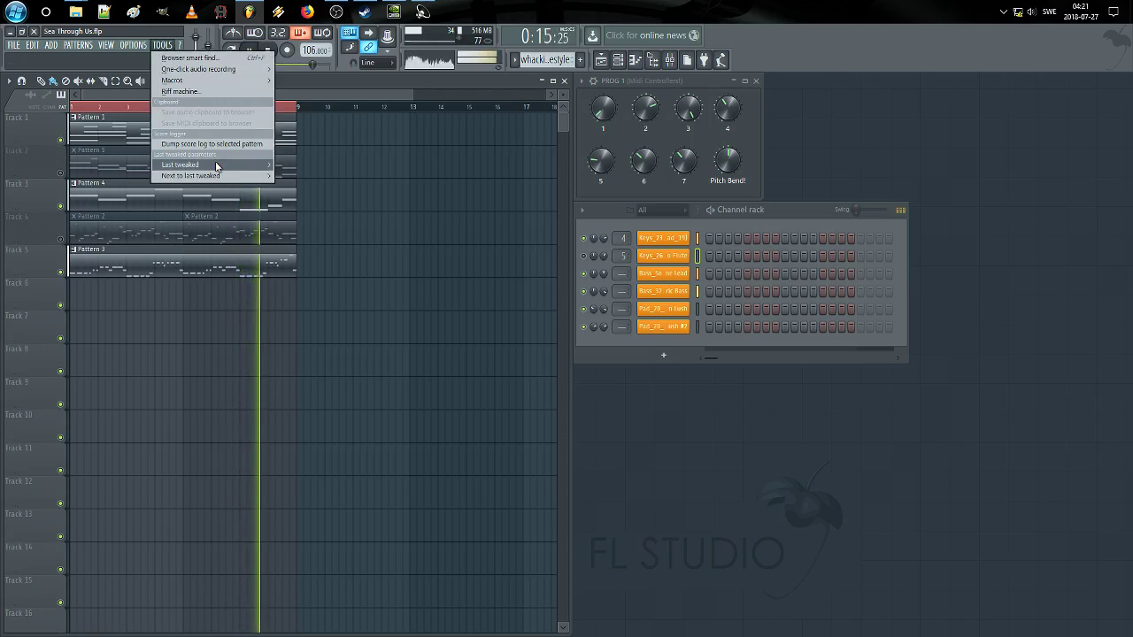
pyautogui.click(218, 145)
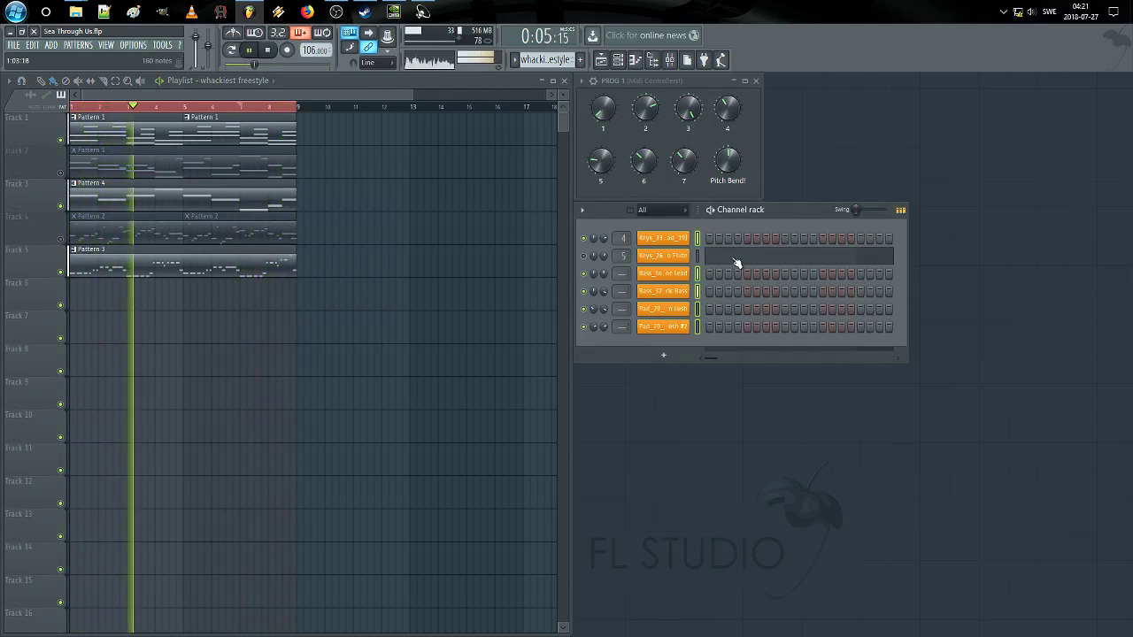
pyautogui.click(701, 256)
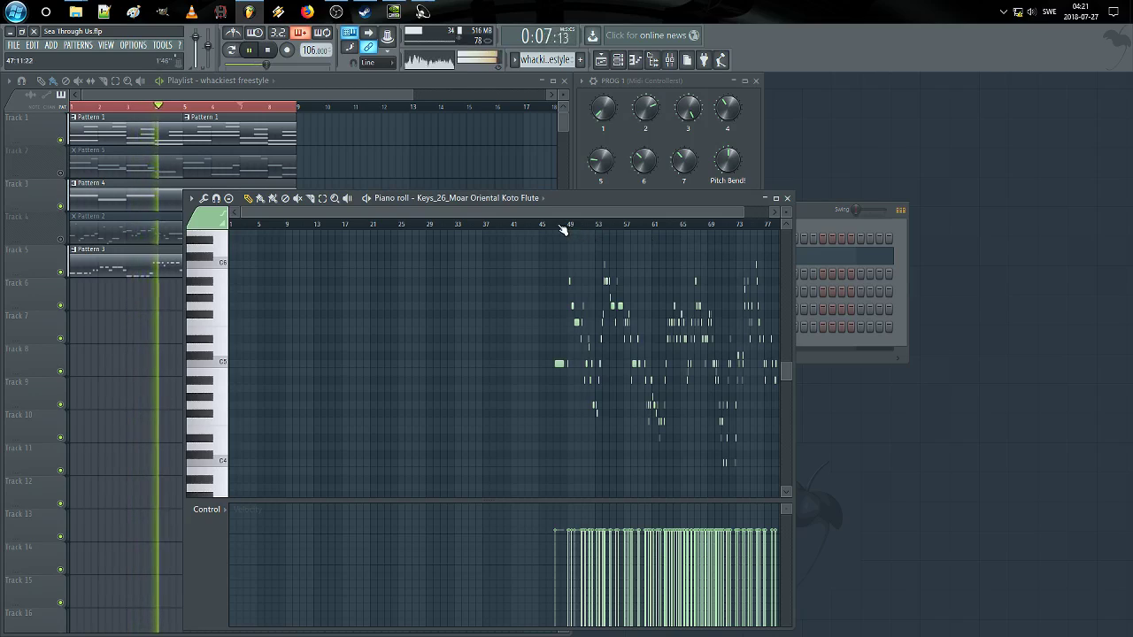
pyautogui.moveTo(567, 213); pyautogui.dragTo(767, 213)
pyautogui.moveTo(531, 213); pyautogui.dragTo(508, 213)
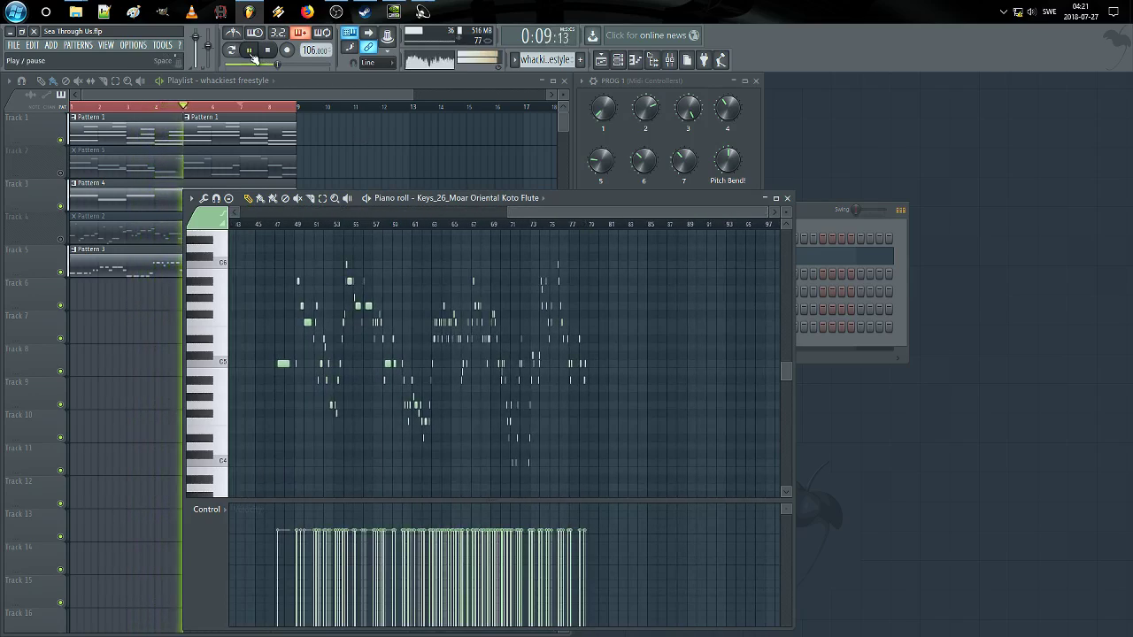
# Step: Place the whackiest freestyle pattern on Track 6 from bar 1 and return to its flute notes
pyautogui.click(93, 293)
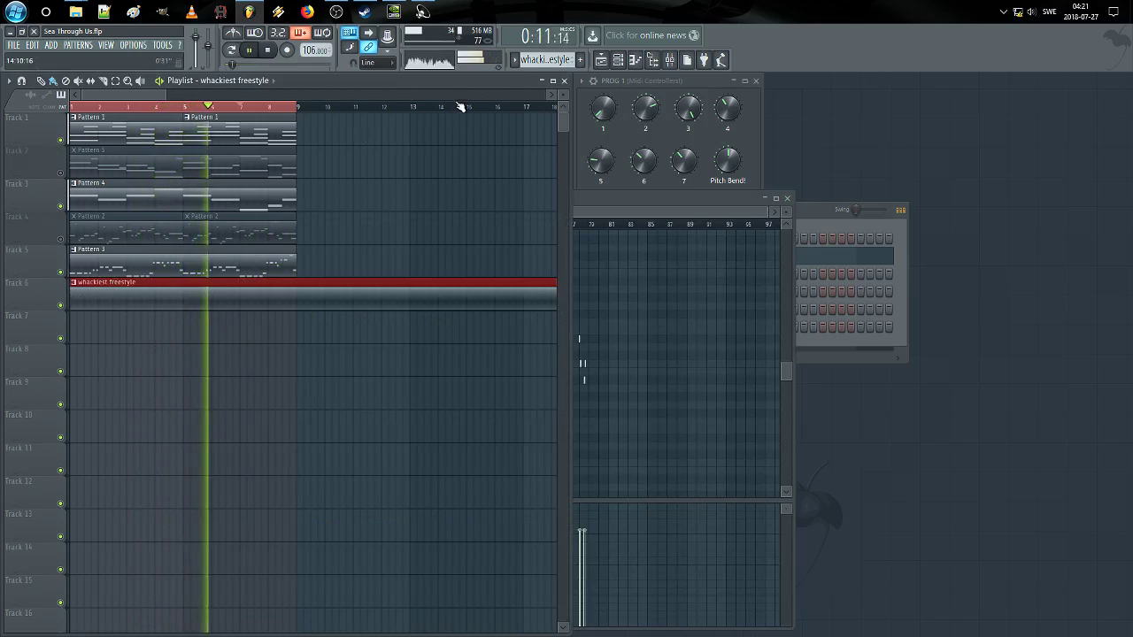
pyautogui.moveTo(164, 95); pyautogui.dragTo(322, 95)
pyautogui.click(668, 255)
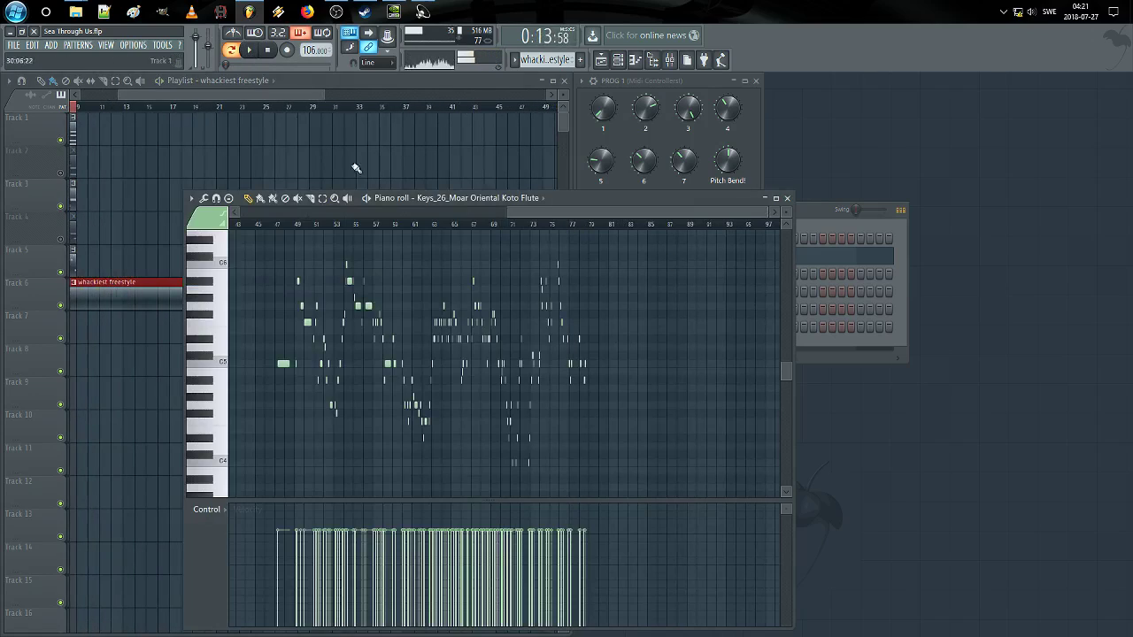
# Step: Play back sections of the dumped flute take between bars 49 and 69 to find the phrase worth keeping
pyautogui.press('space')
pyautogui.scroll(2, 473, 225)
pyautogui.click(798, 250)
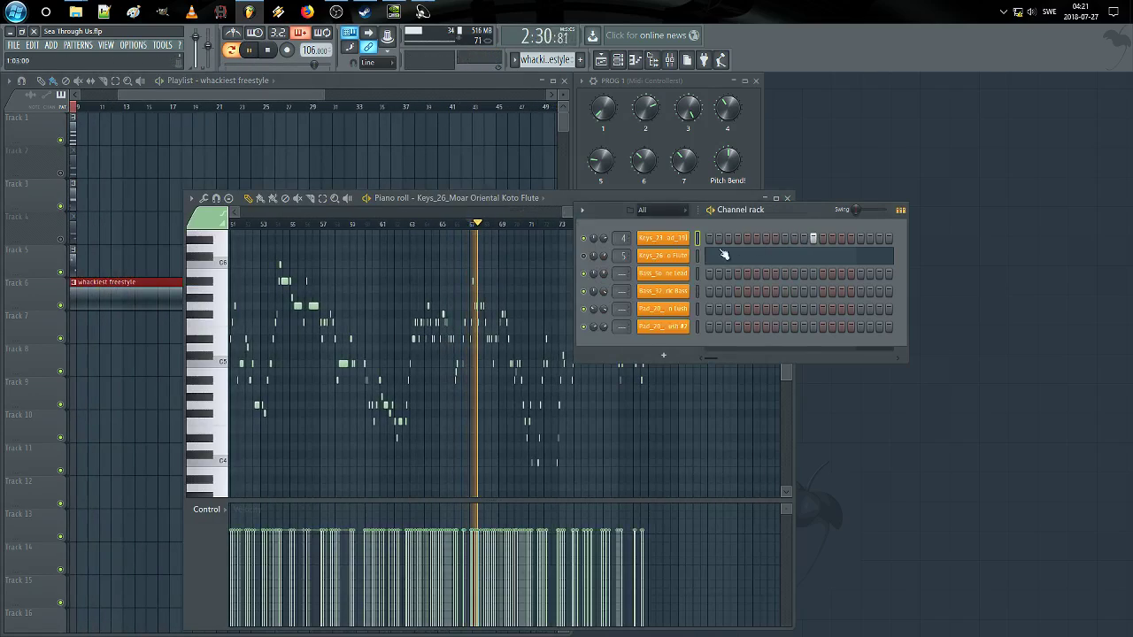
pyautogui.click(523, 249)
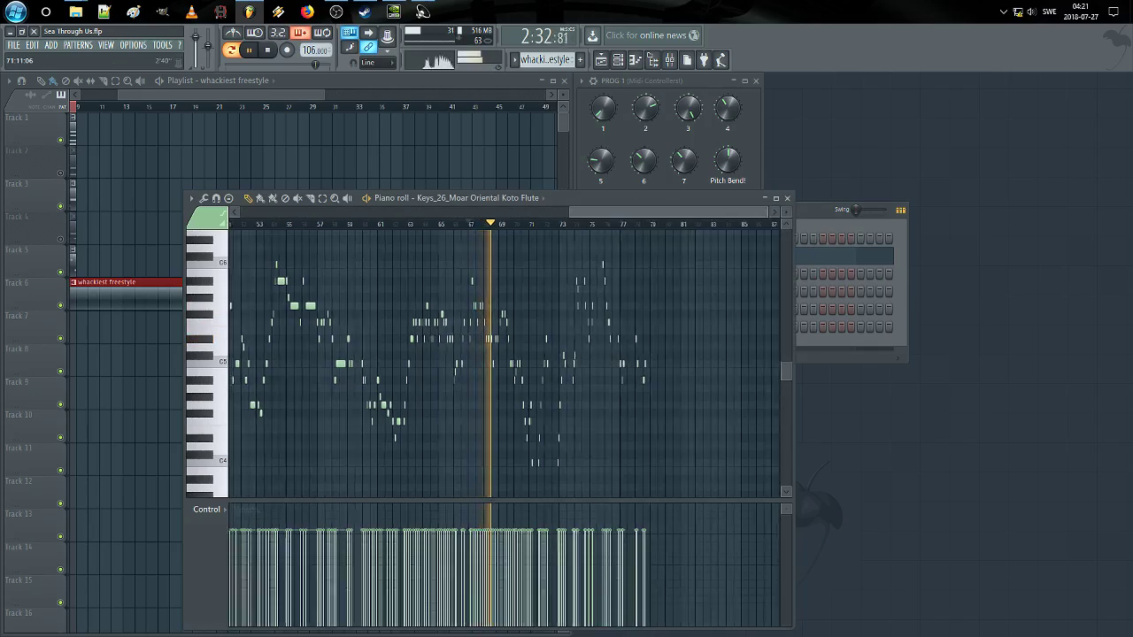
pyautogui.scroll(-3, 540, 227)
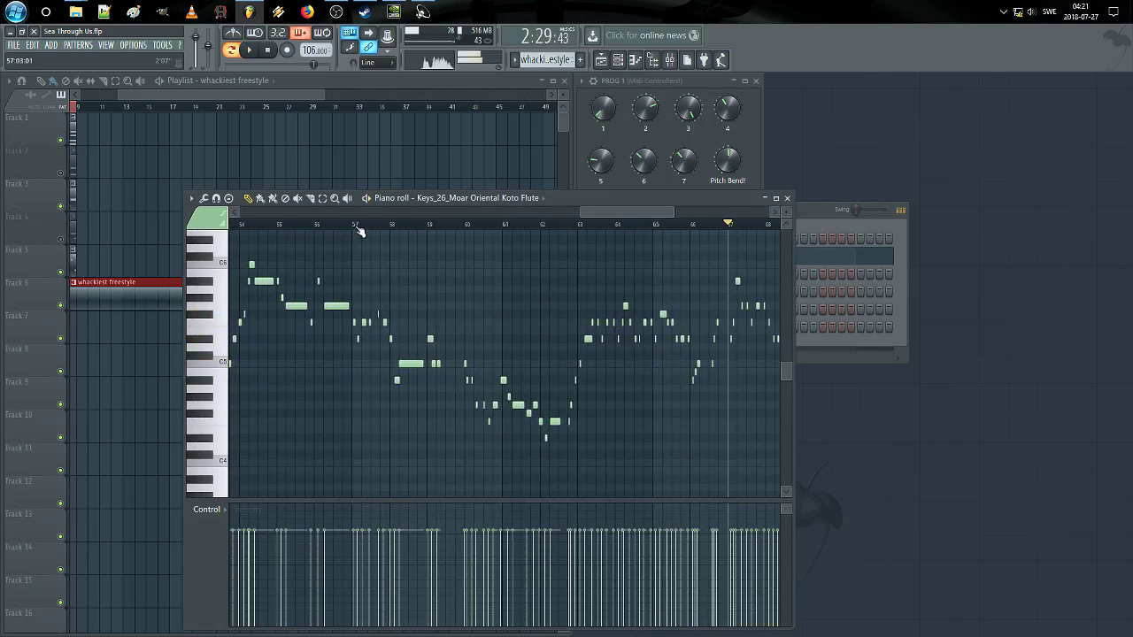
pyautogui.moveTo(438, 271); pyautogui.dragTo(613, 278)
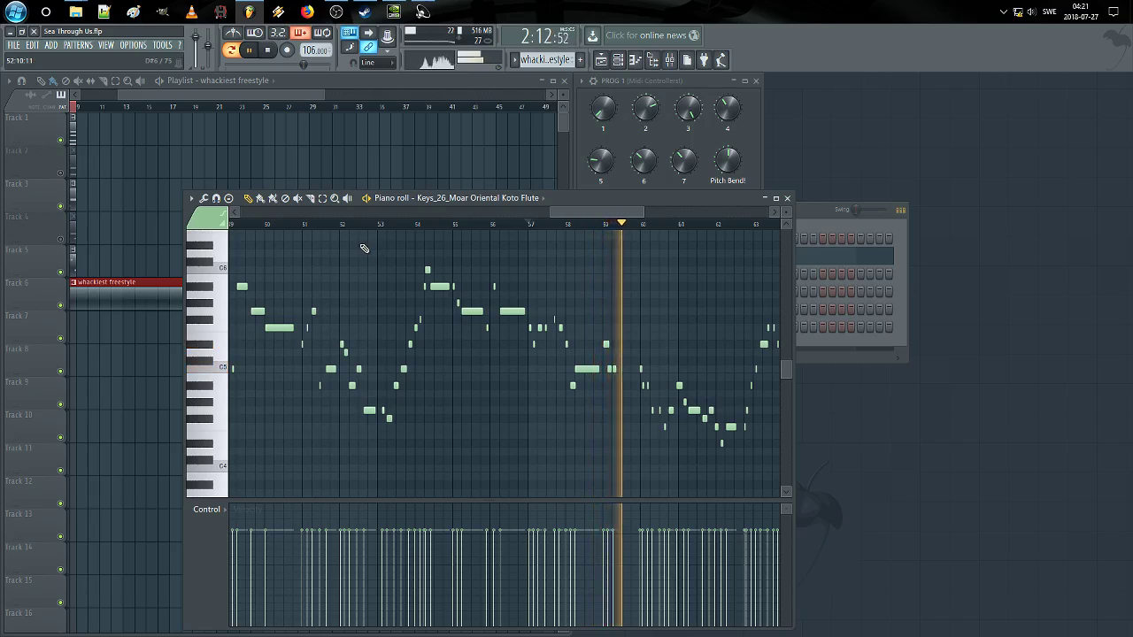
pyautogui.click(378, 224)
pyautogui.moveTo(404, 305); pyautogui.dragTo(617, 308)
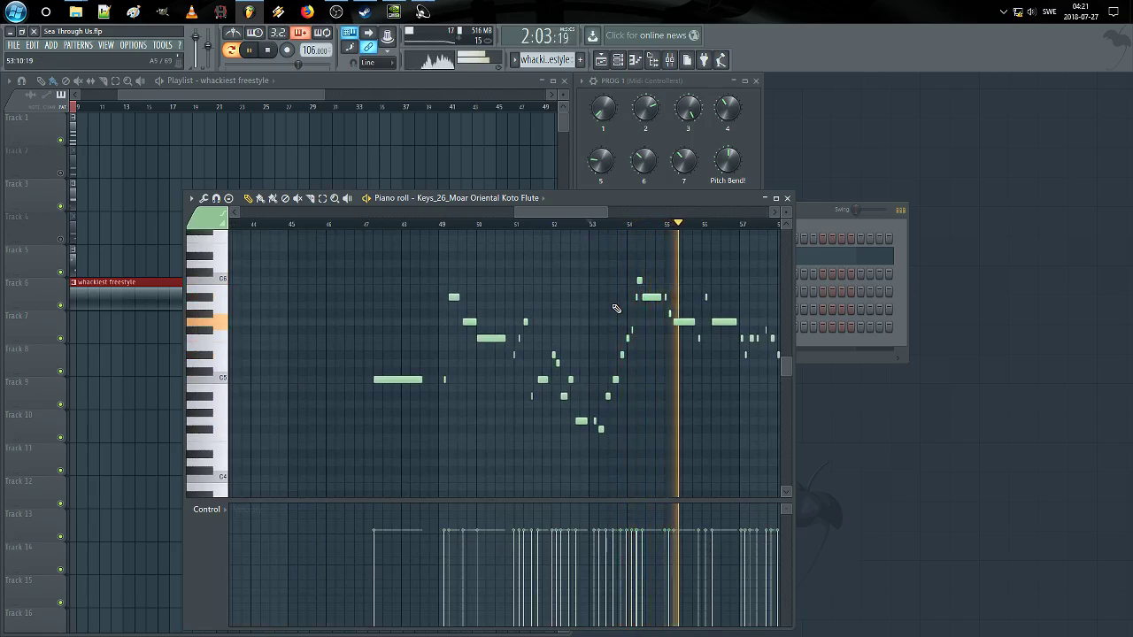
pyautogui.moveTo(616, 308); pyautogui.dragTo(511, 306)
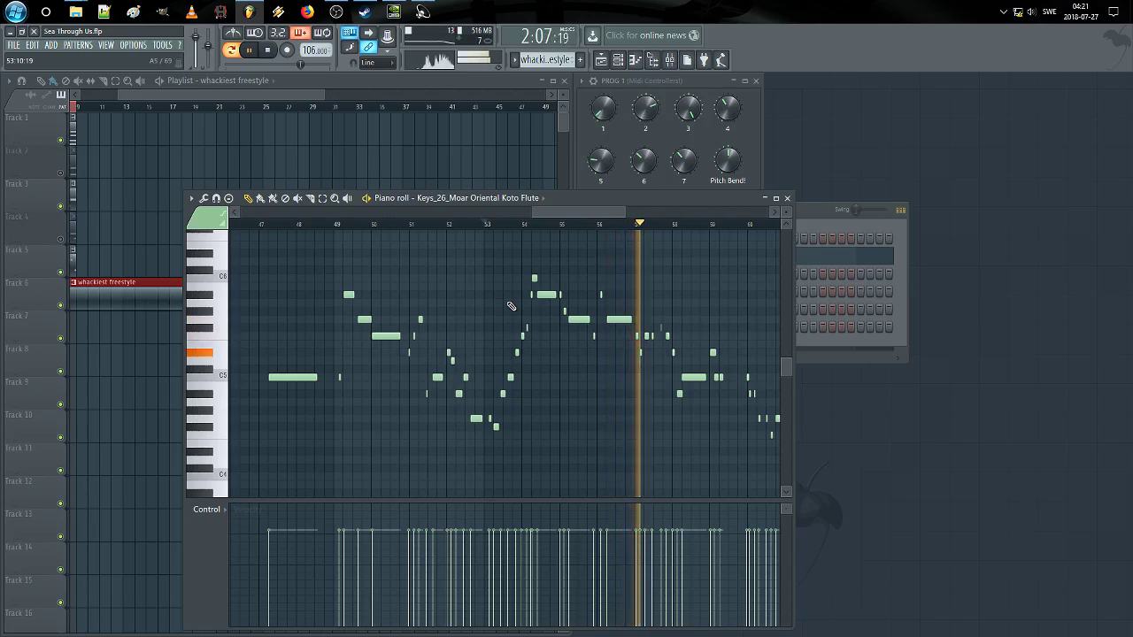
pyautogui.press('space')
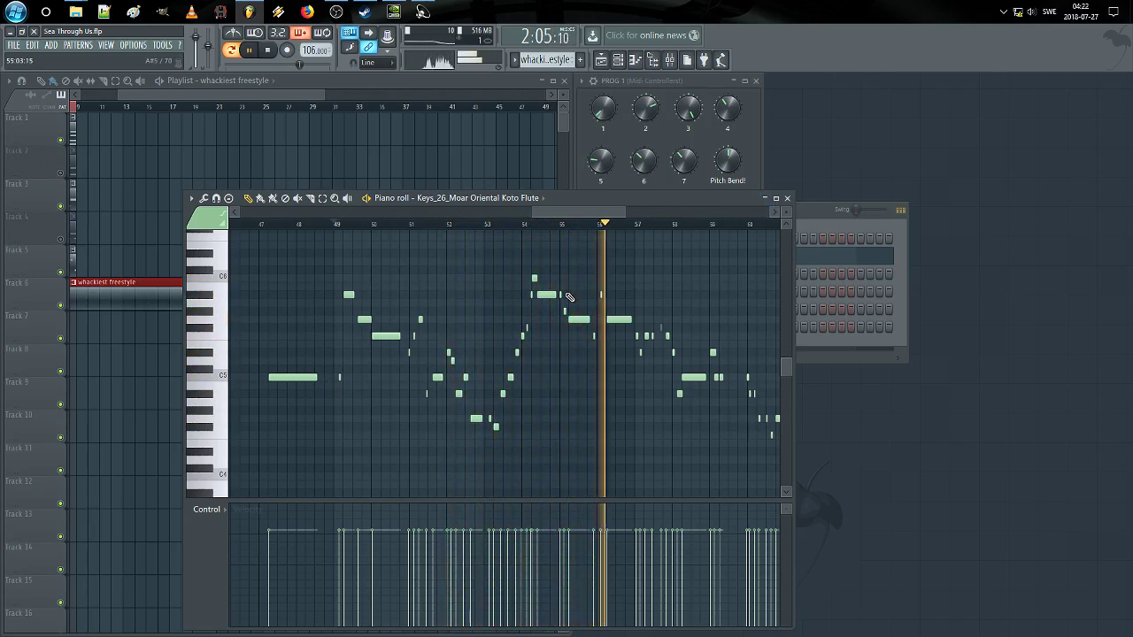
# Step: Delete the flute notes before the long G5 in bar 55 and move all remaining notes back to bar 1
pyautogui.moveTo(579, 273); pyautogui.dragTo(237, 460)
pyautogui.press('Delete')
pyautogui.hotkey('ctrl', 'a')
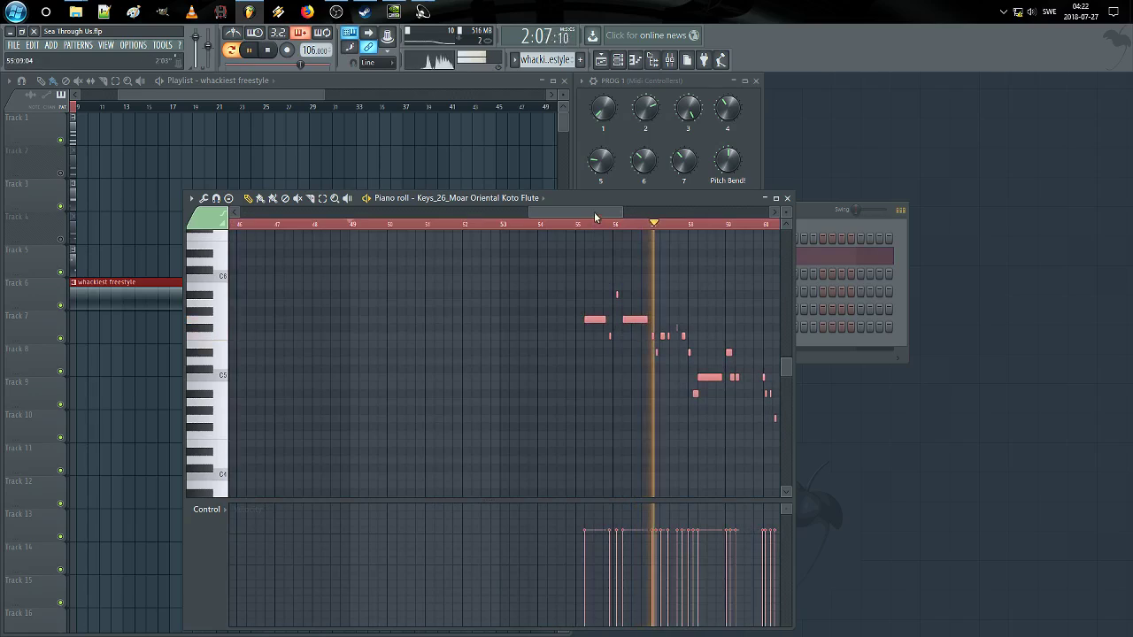
pyautogui.moveTo(597, 214); pyautogui.dragTo(254, 225)
pyautogui.press('Delete')
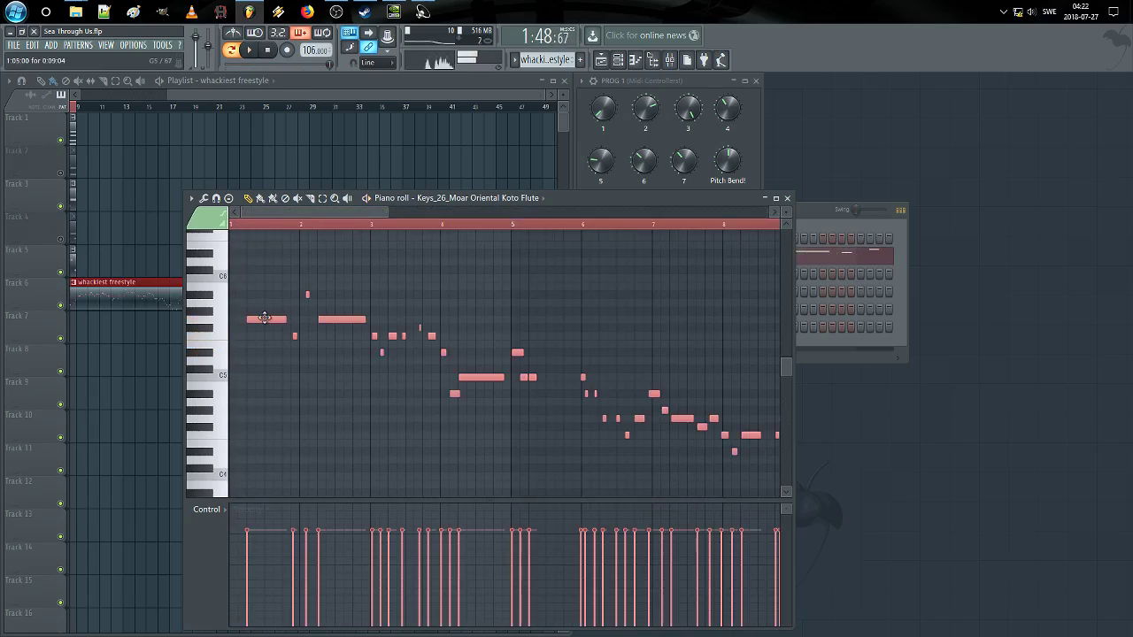
# Step: Duplicate the clips on Tracks 1 to 5 twice so the eight-bar loop spans the full 24-bar whackiest freestyle clip
pyautogui.click(233, 106)
pyautogui.moveTo(233, 108); pyautogui.dragTo(55, 110)
pyautogui.hotkey('ctrl', 'd')
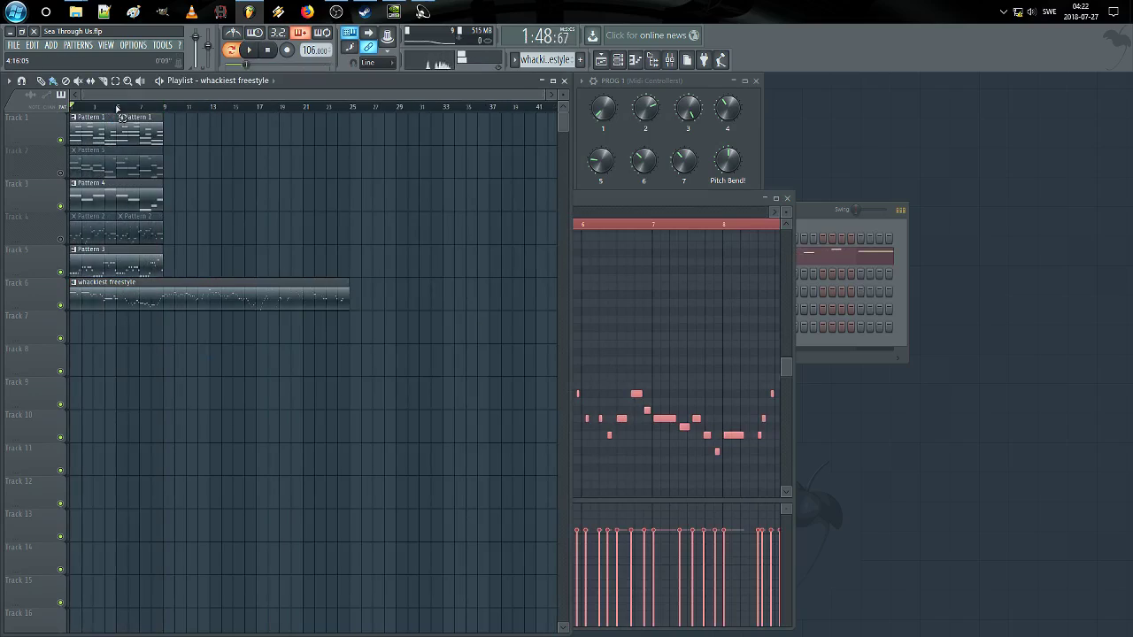
pyautogui.press('l')
pyautogui.moveTo(195, 115); pyautogui.dragTo(76, 265)
pyautogui.hotkey('ctrl', 'b')
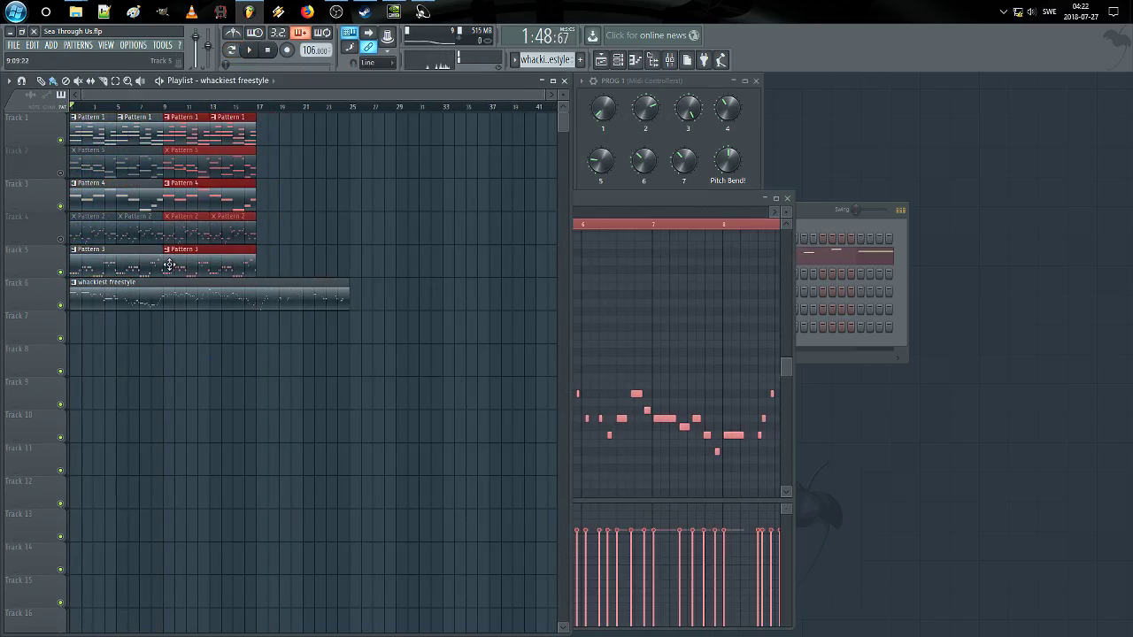
pyautogui.hotkey('ctrl', 'b')
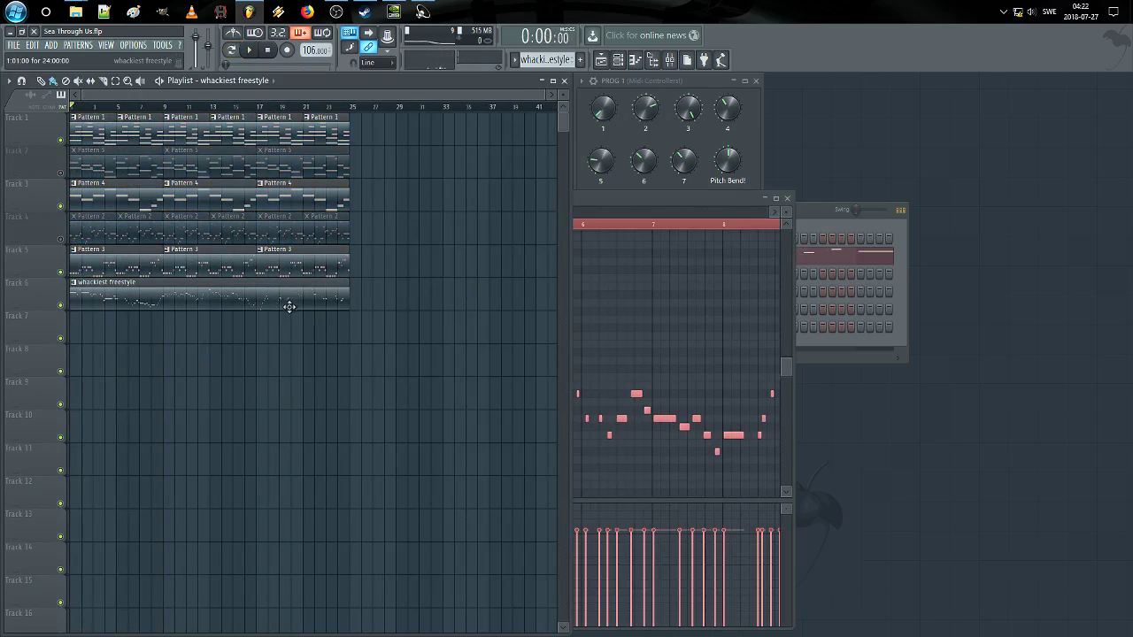
# Step: Inspect the Moar Oriental Koto Flute instrument and its Fruity Delay 2 effect, and start song playback
pyautogui.click(729, 203)
pyautogui.click(787, 199)
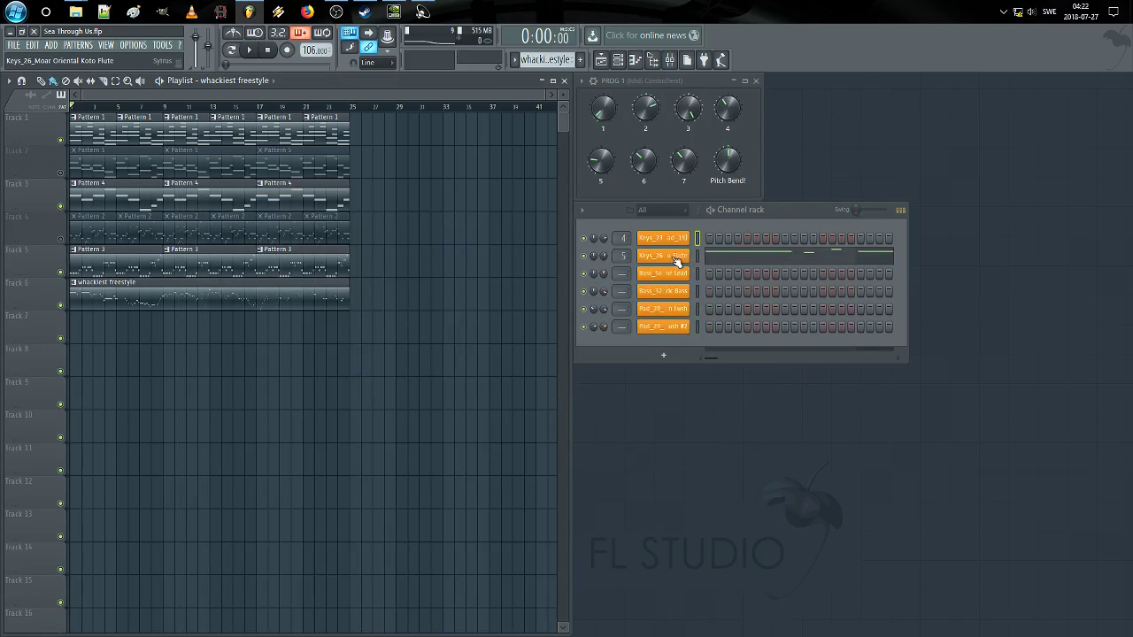
pyautogui.click(675, 258)
pyautogui.click(298, 323)
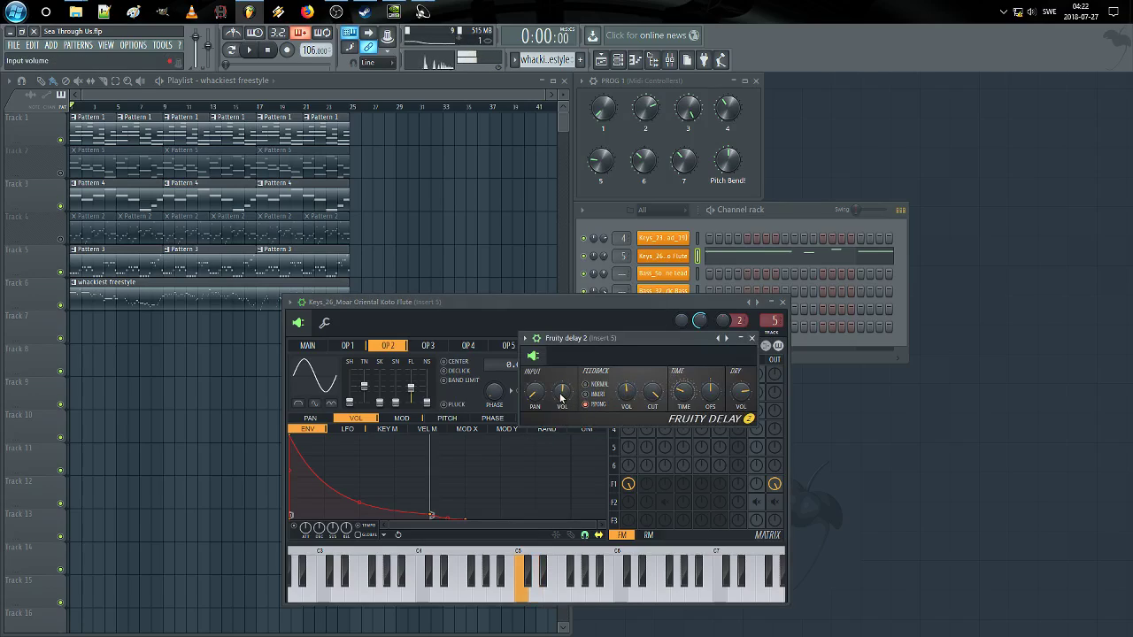
pyautogui.click(751, 339)
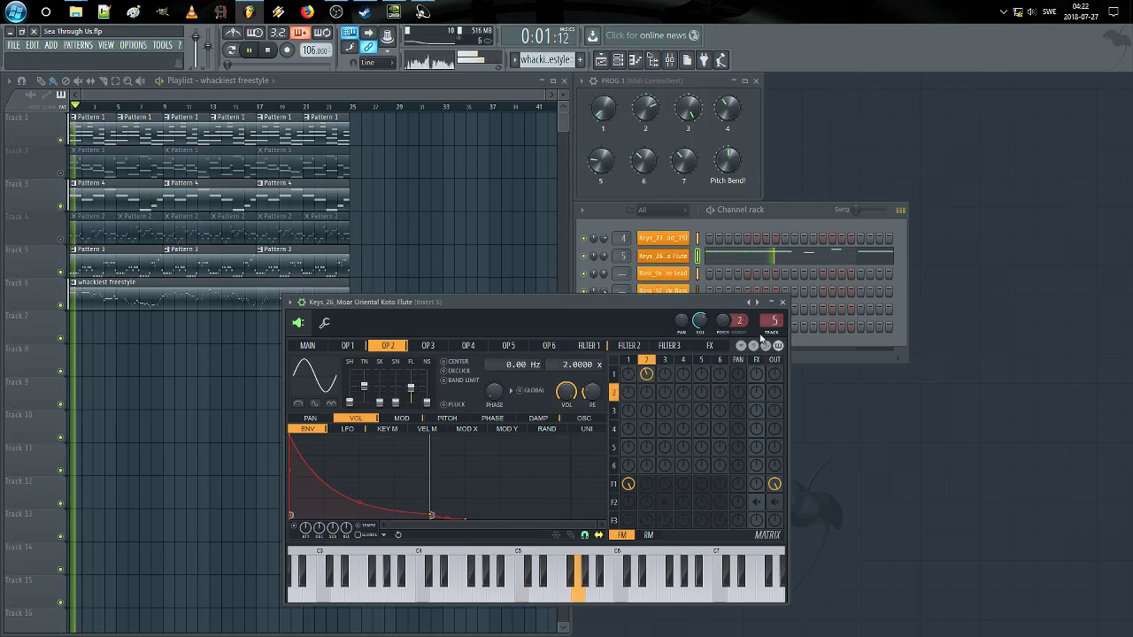
pyautogui.click(783, 304)
# Step: Play the flute freestyle over the extended loop, following its notes up to bar 24 and checking the flute's main synth settings
pyautogui.click(726, 256)
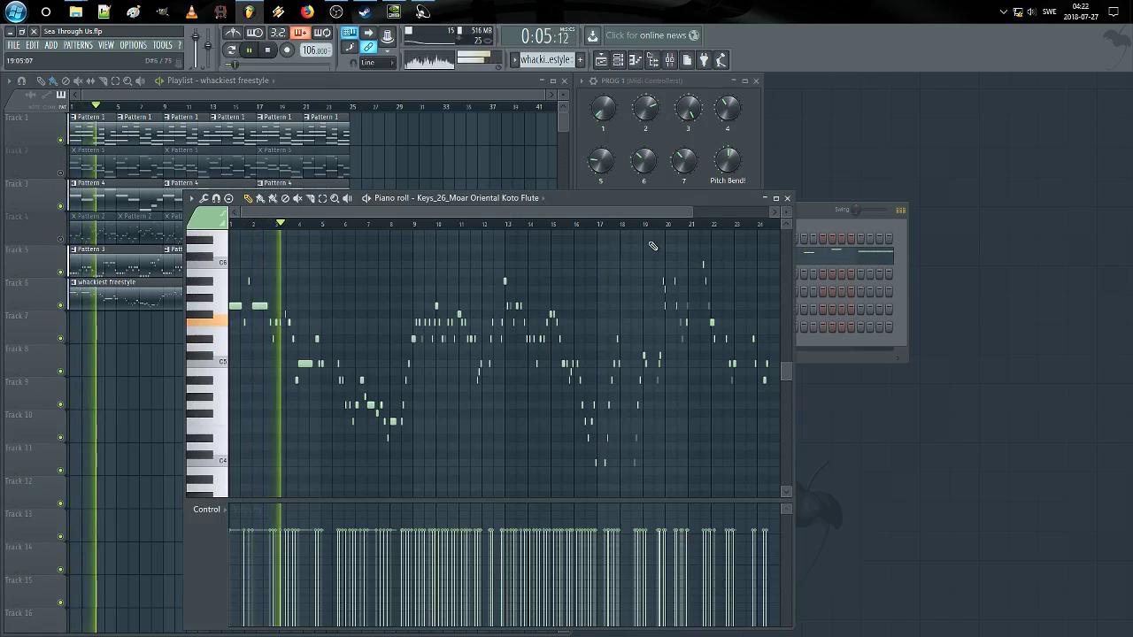
pyautogui.press('Escape')
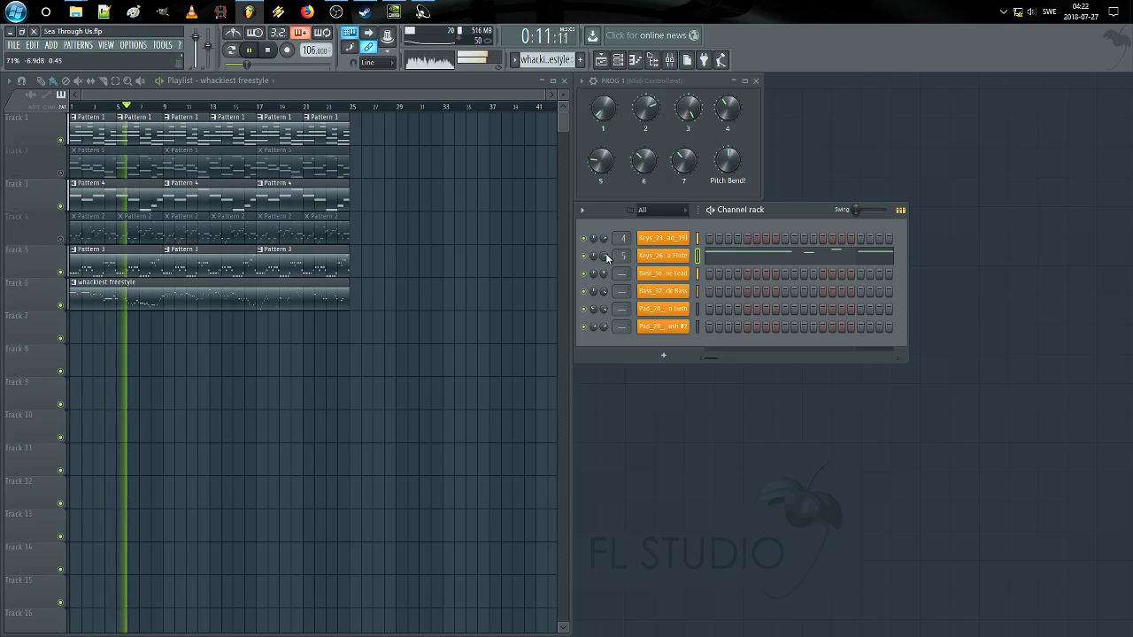
pyautogui.click(667, 257)
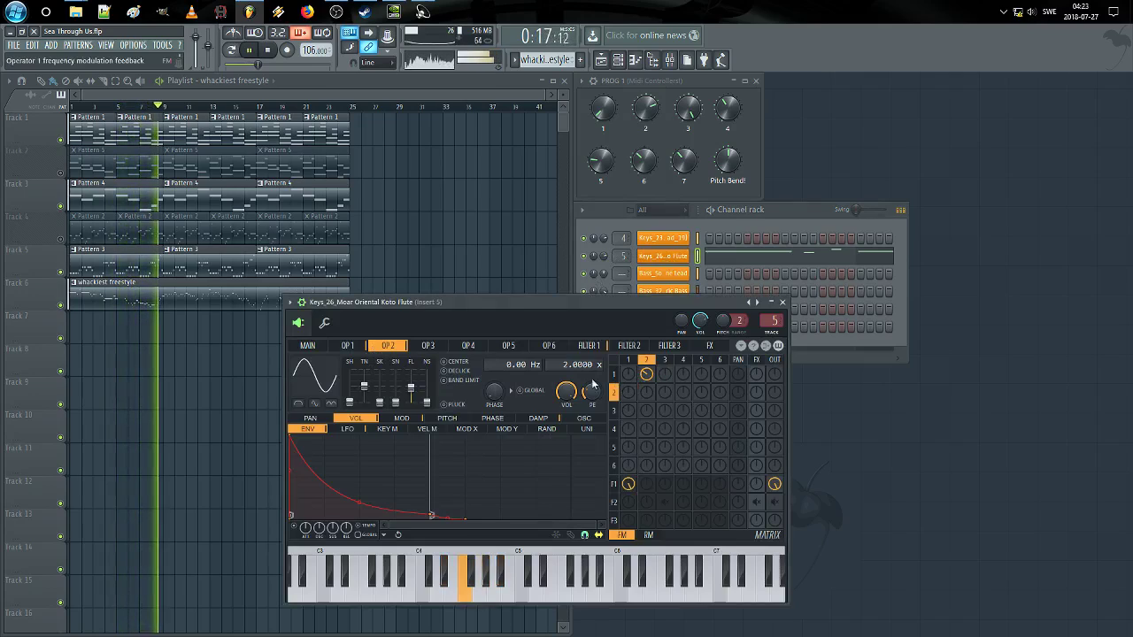
pyautogui.click(323, 345)
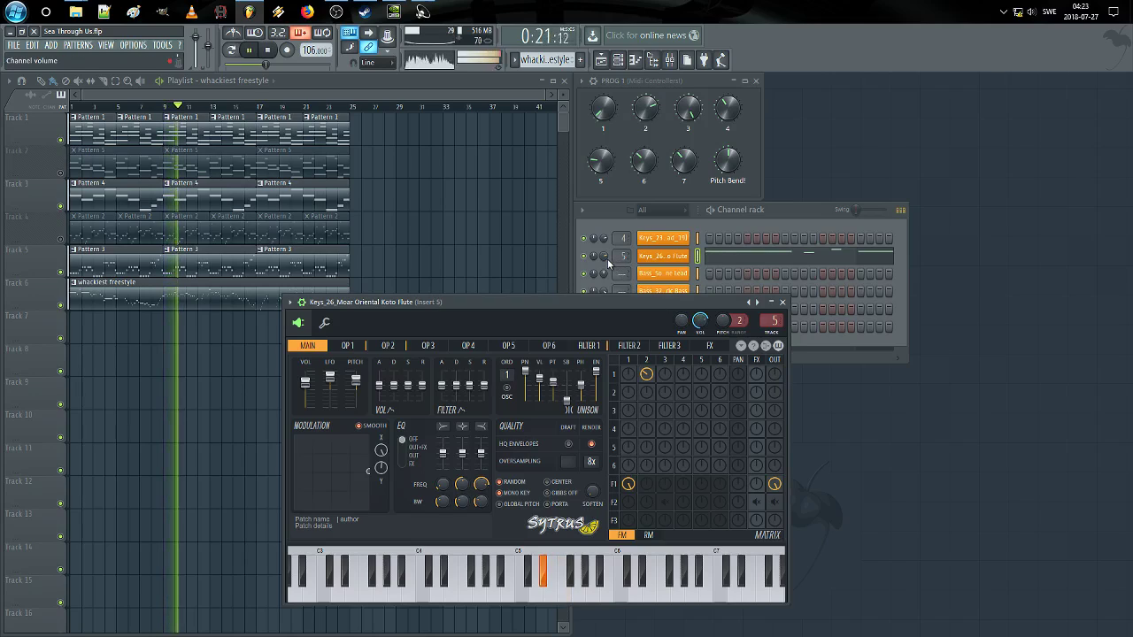
pyautogui.rightClick(468, 256)
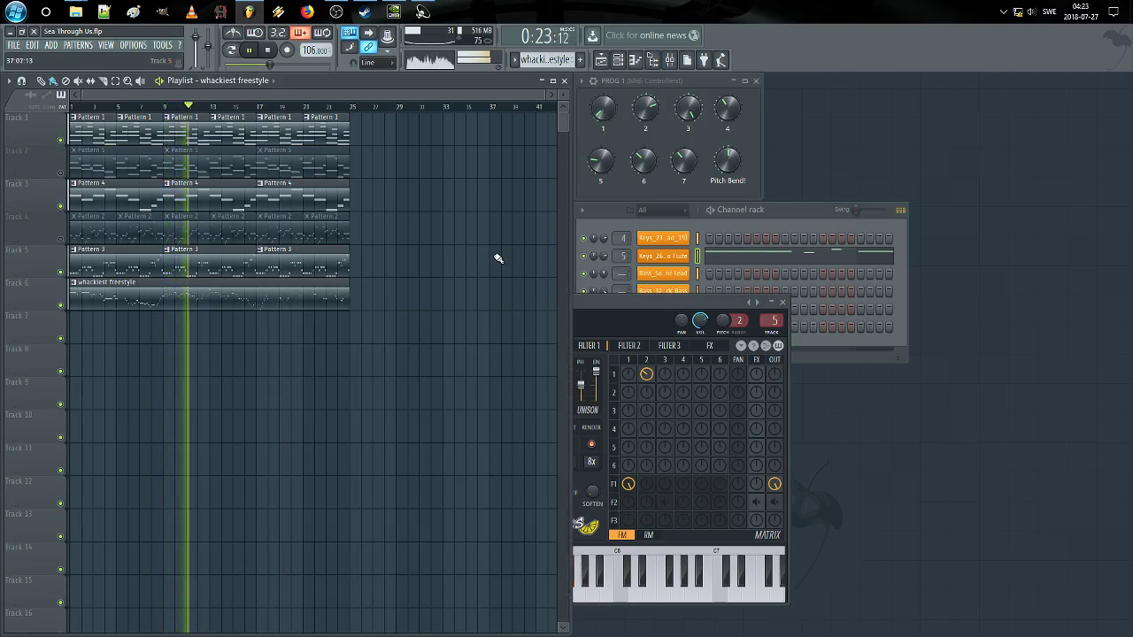
pyautogui.press('F7')
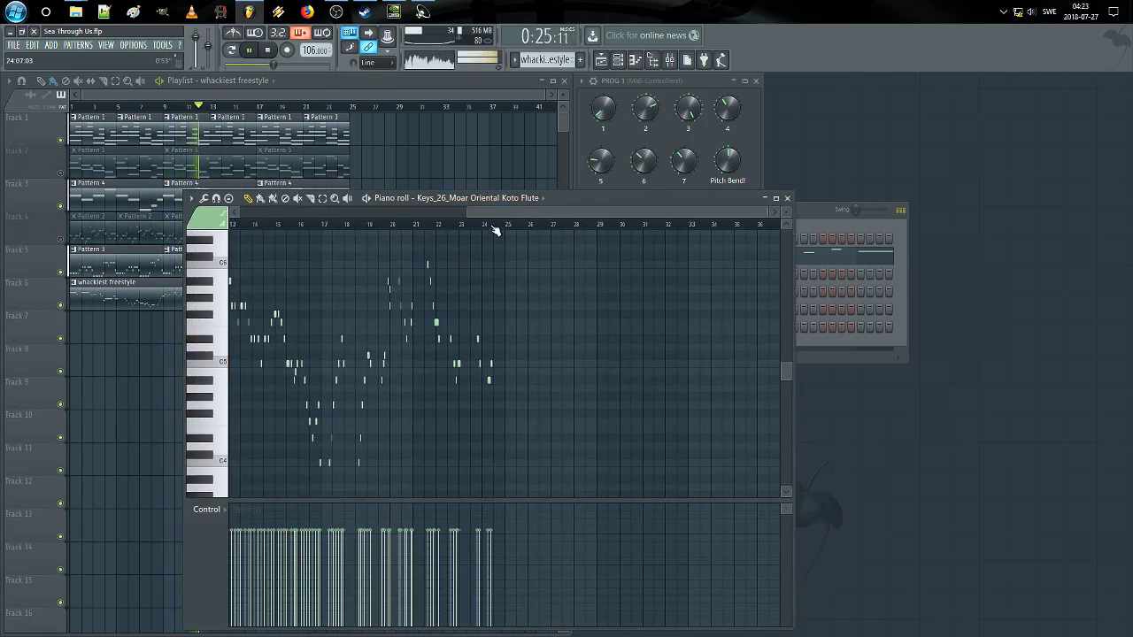
pyautogui.scroll(3, 495, 230)
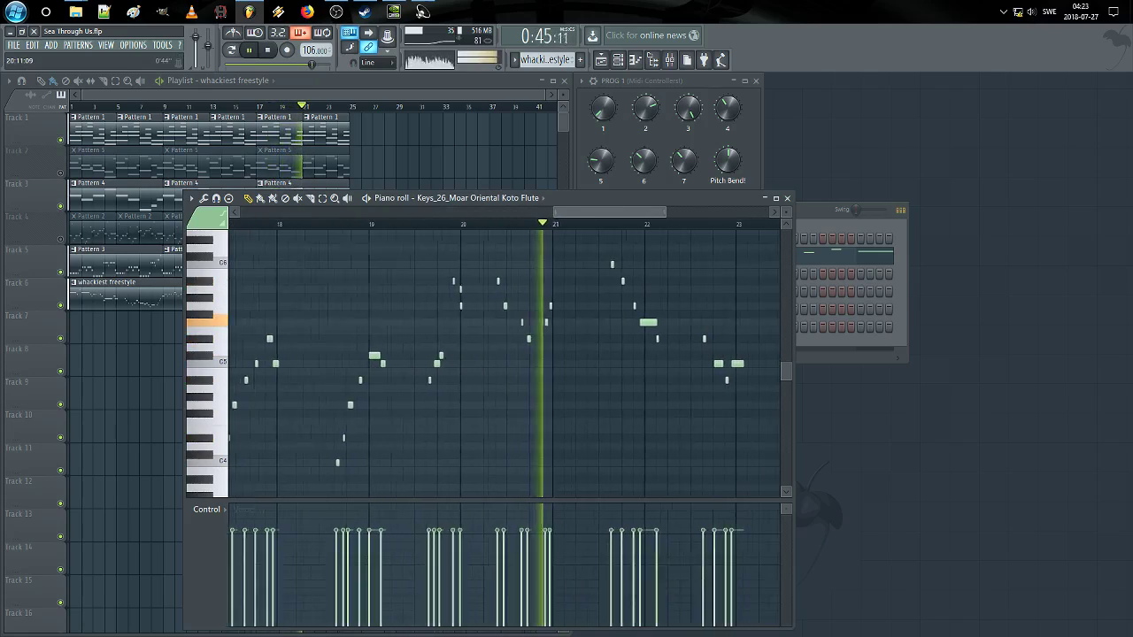
pyautogui.click(787, 198)
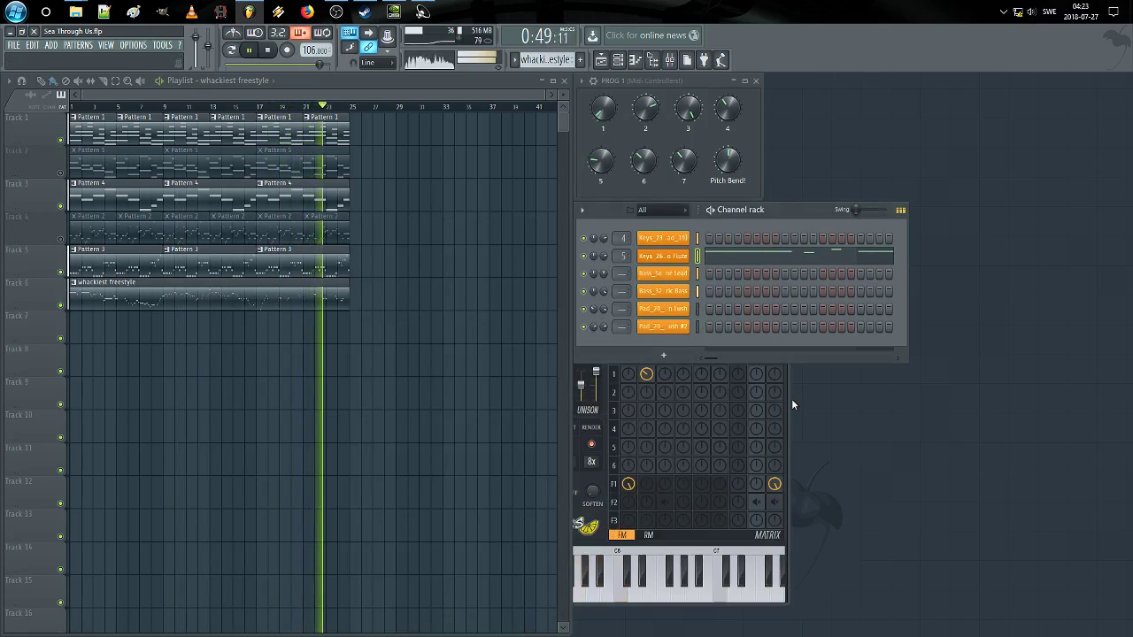
pyautogui.click(644, 550)
pyautogui.press('Escape')
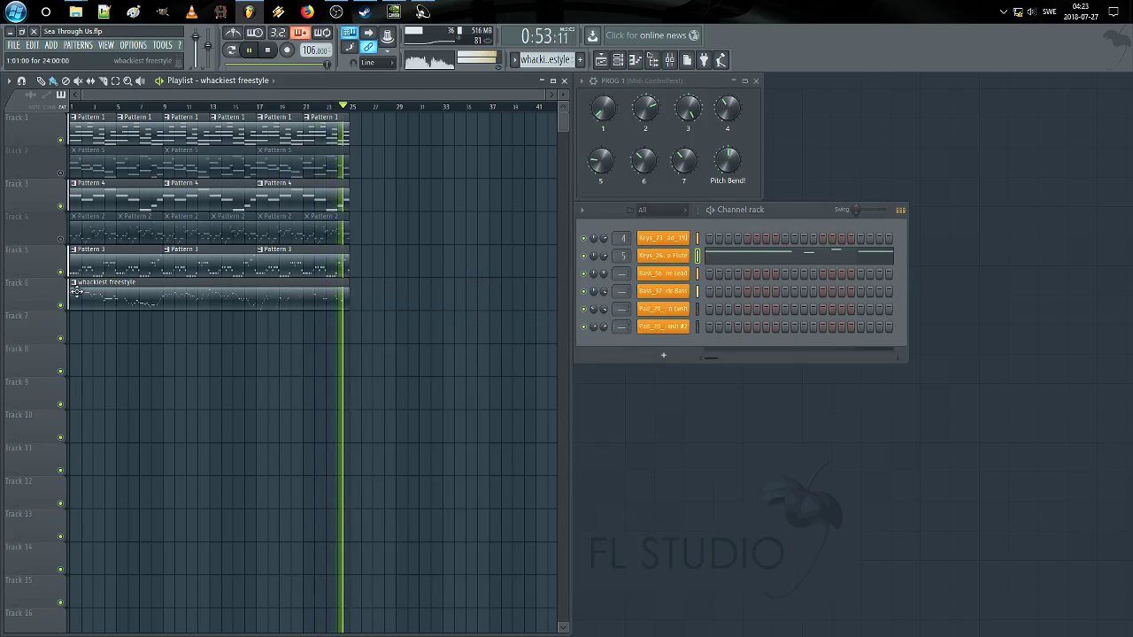
# Step: Delete Pattern 2, the bass pattern on muted Track 4, from the project
pyautogui.click(78, 237)
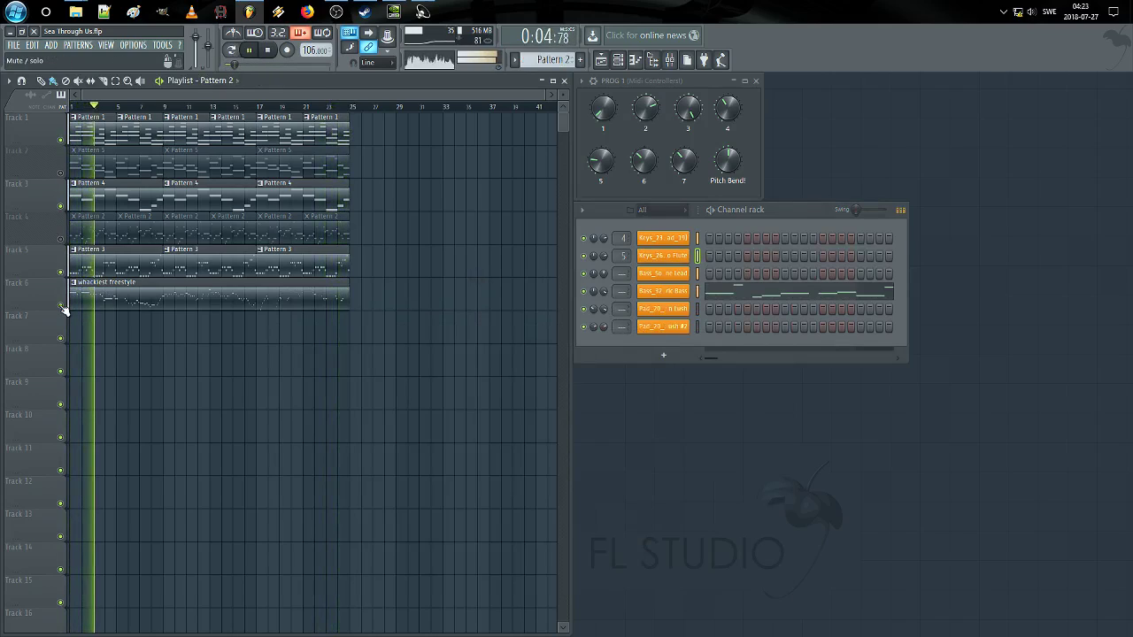
pyautogui.click(90, 266)
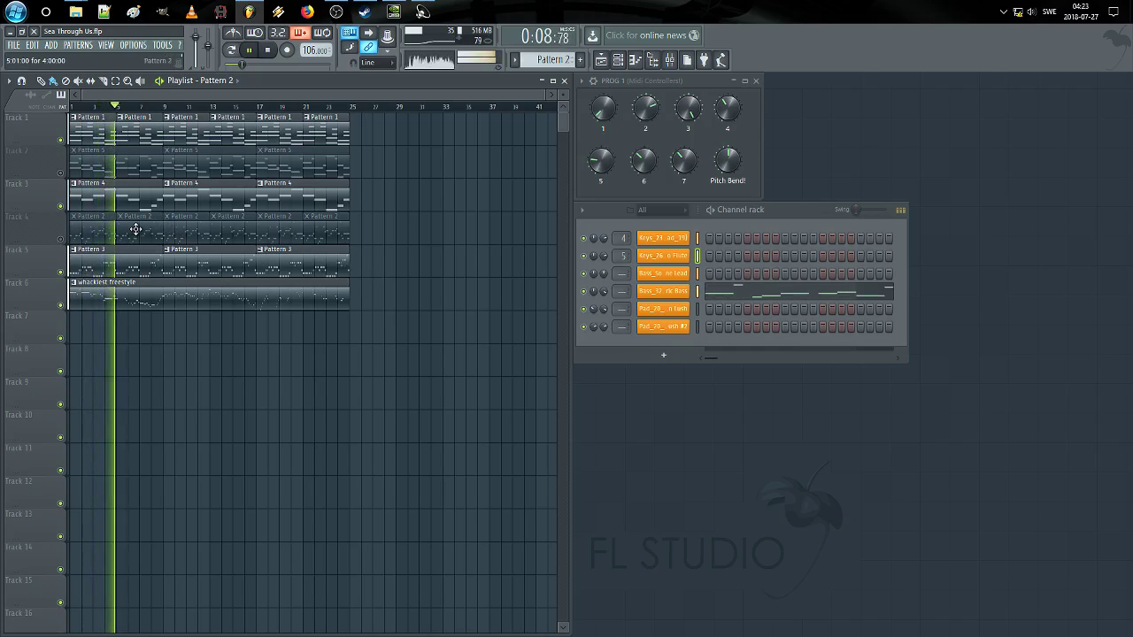
pyautogui.click(531, 59)
pyautogui.click(630, 163)
pyautogui.press('Return')
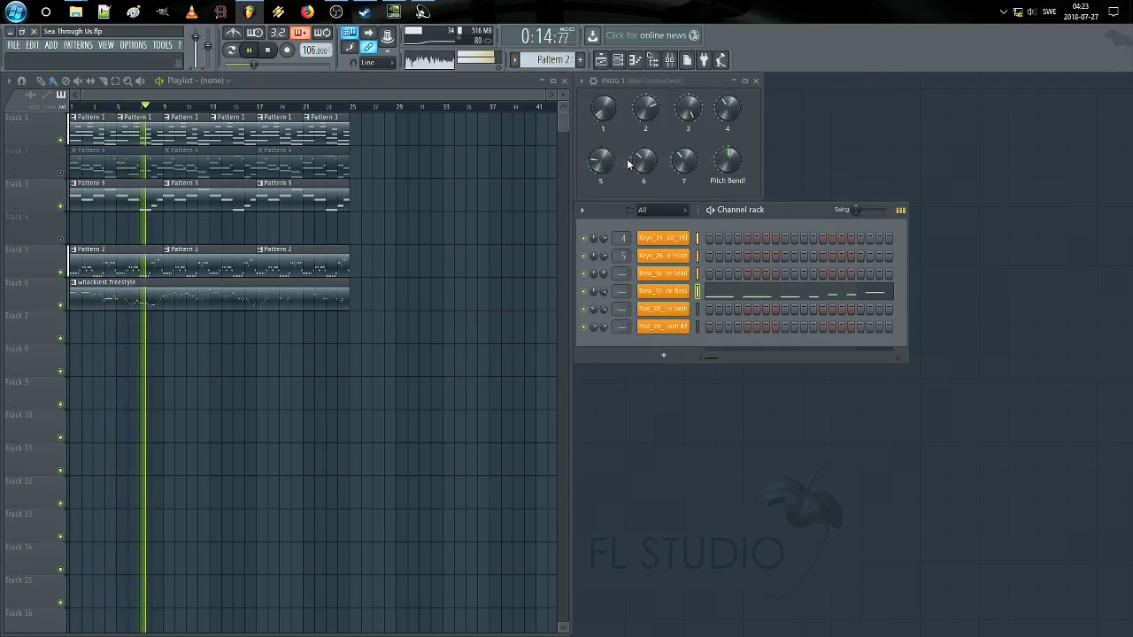
# Step: Unmute the pad clips on Track 2 and mute Tracks 3 and 6, restarting playback to hear the change
pyautogui.click(137, 167)
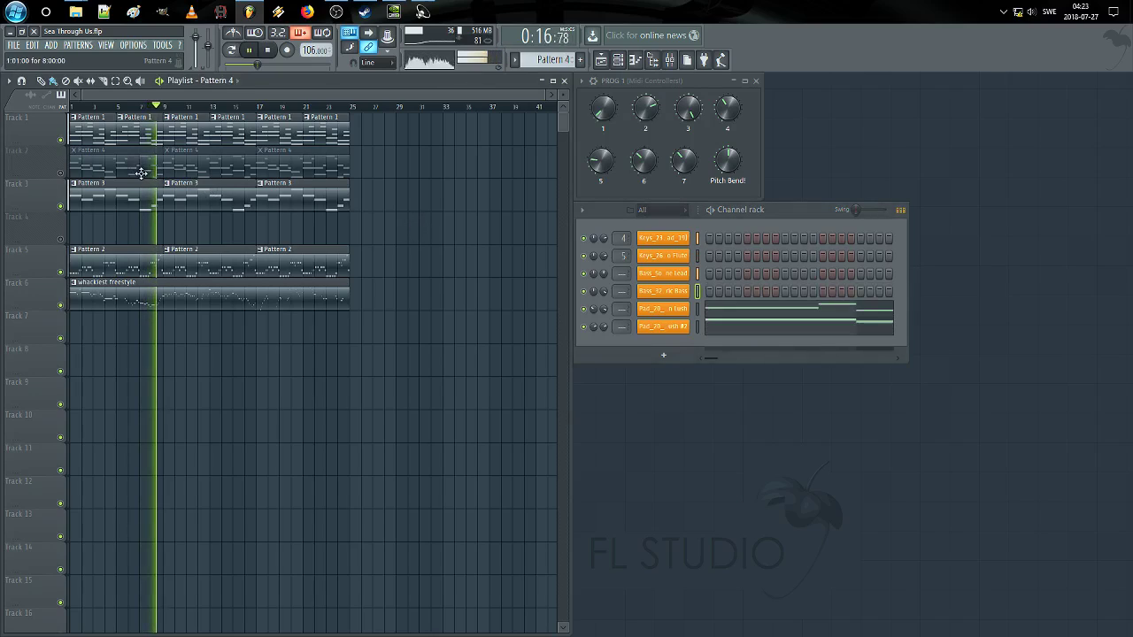
pyautogui.click(65, 172)
pyautogui.press('space')
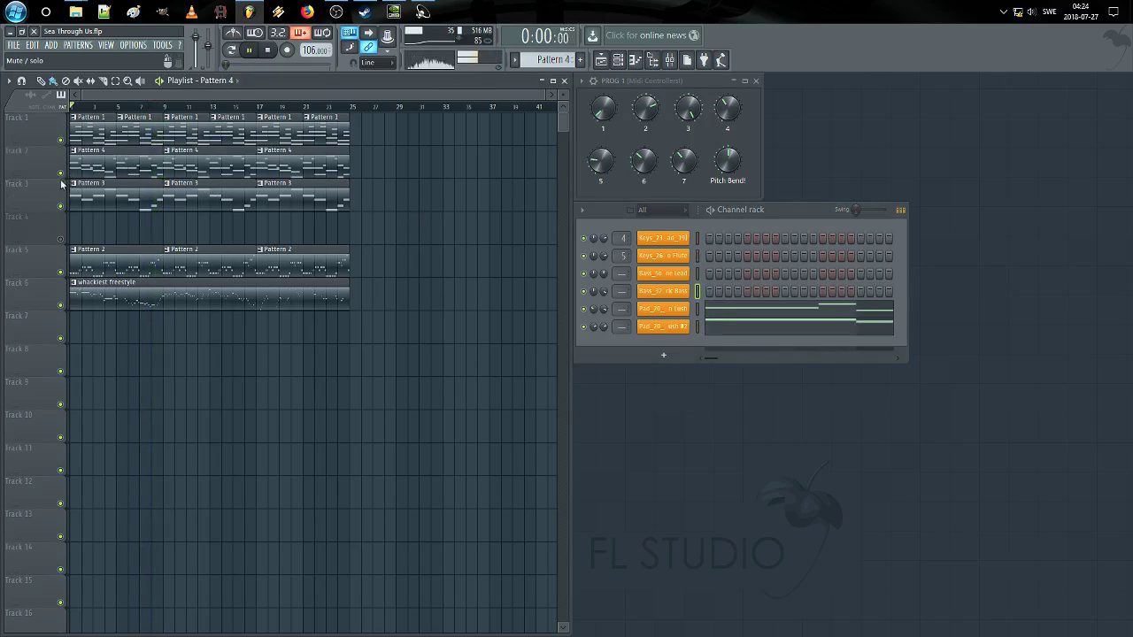
pyautogui.click(60, 304)
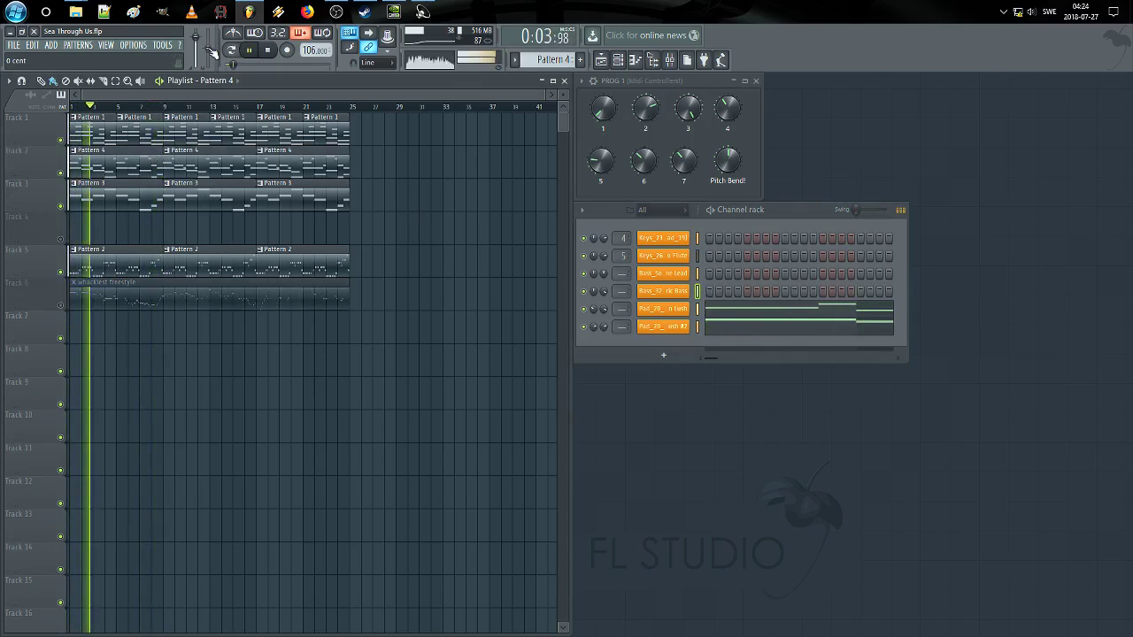
pyautogui.click(59, 207)
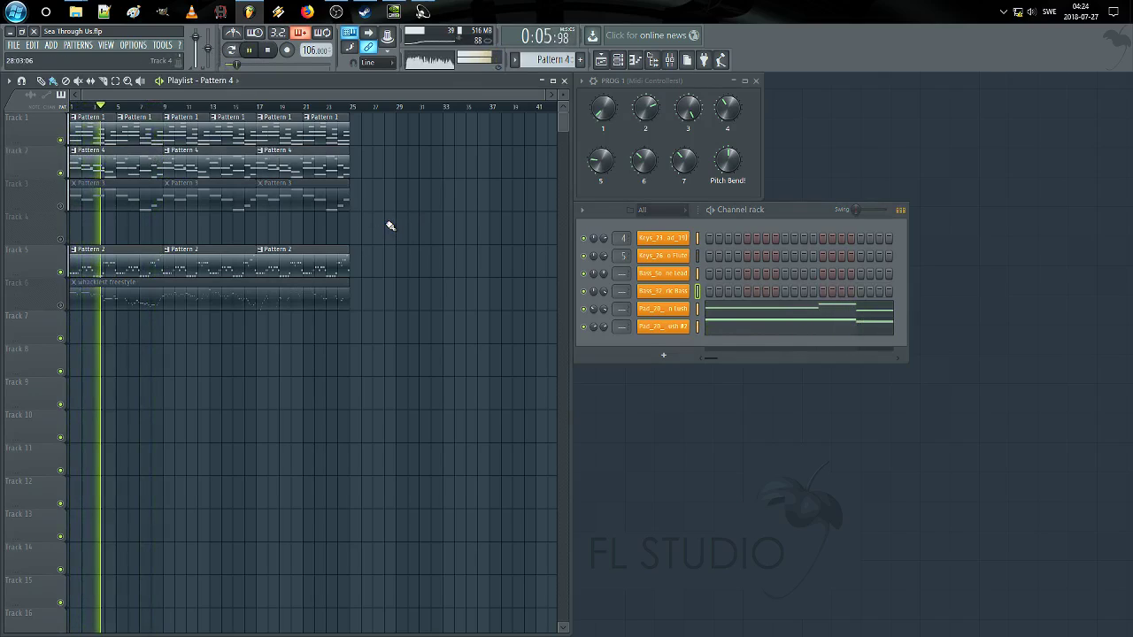
pyautogui.scroll(3, 434, 108)
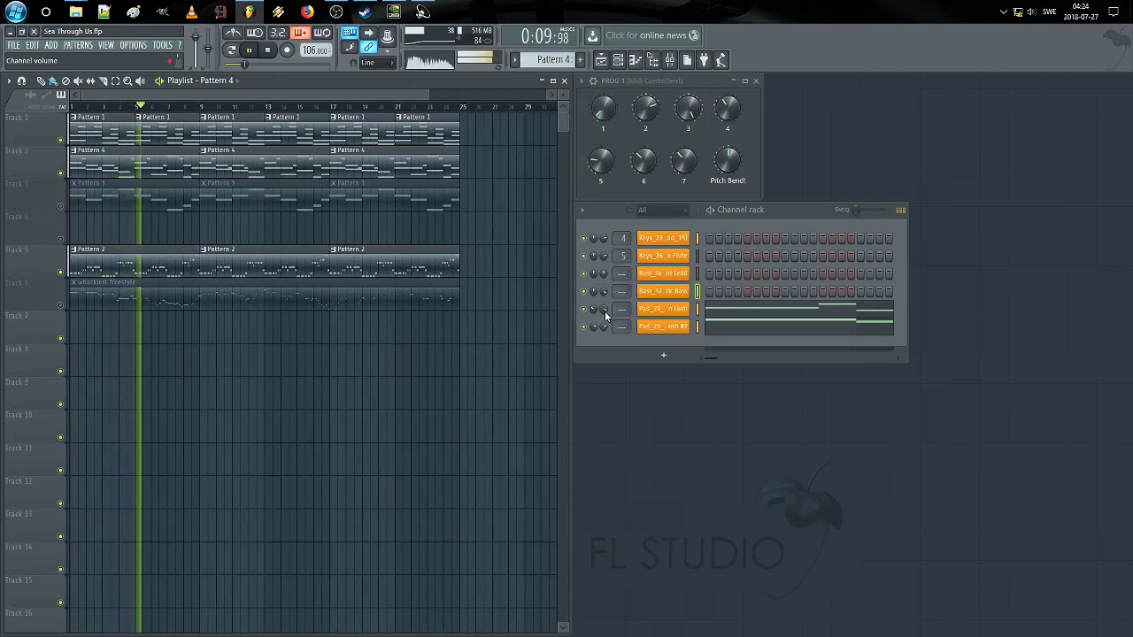
# Step: Examine the Dark n Lush pad's notes and synth settings while listening to the loop, and stop playback
pyautogui.click(719, 312)
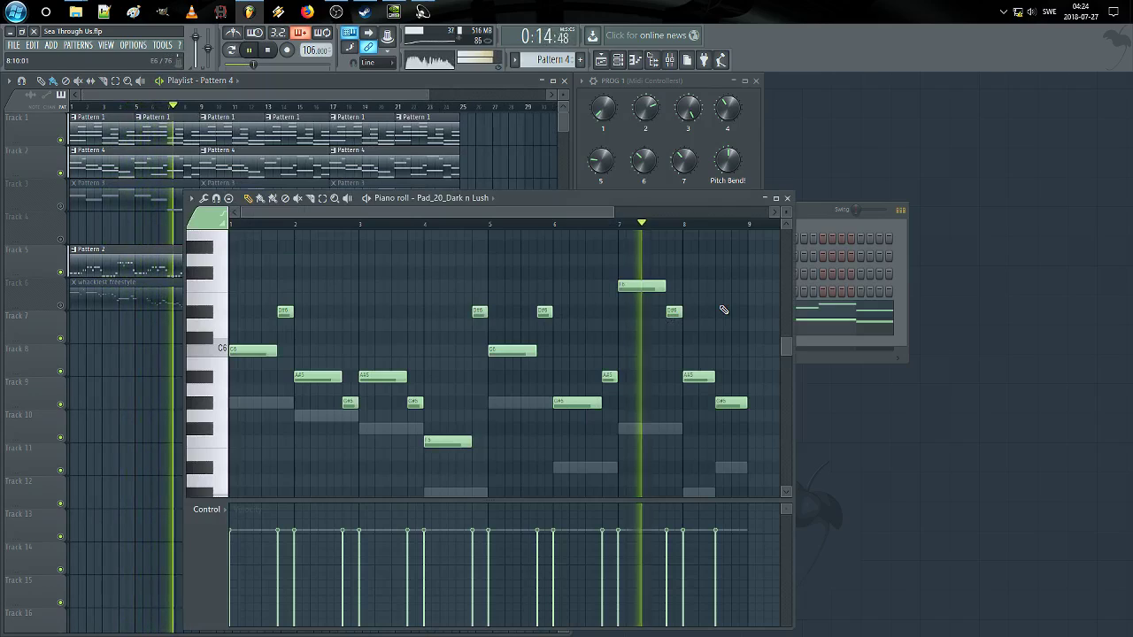
pyautogui.click(787, 198)
pyautogui.click(662, 309)
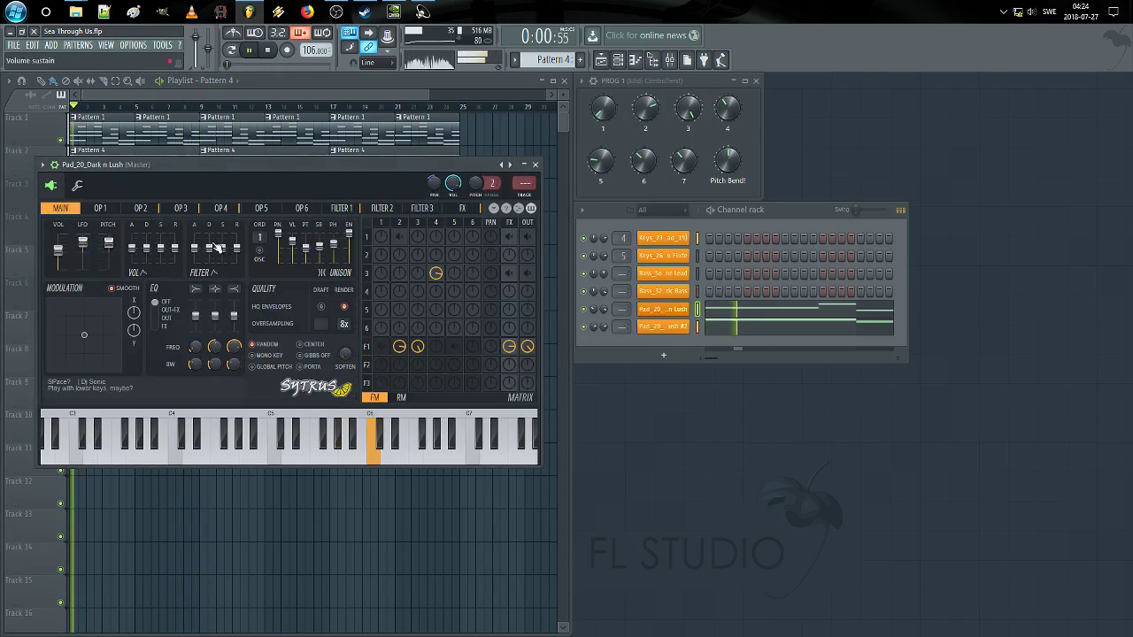
pyautogui.click(535, 165)
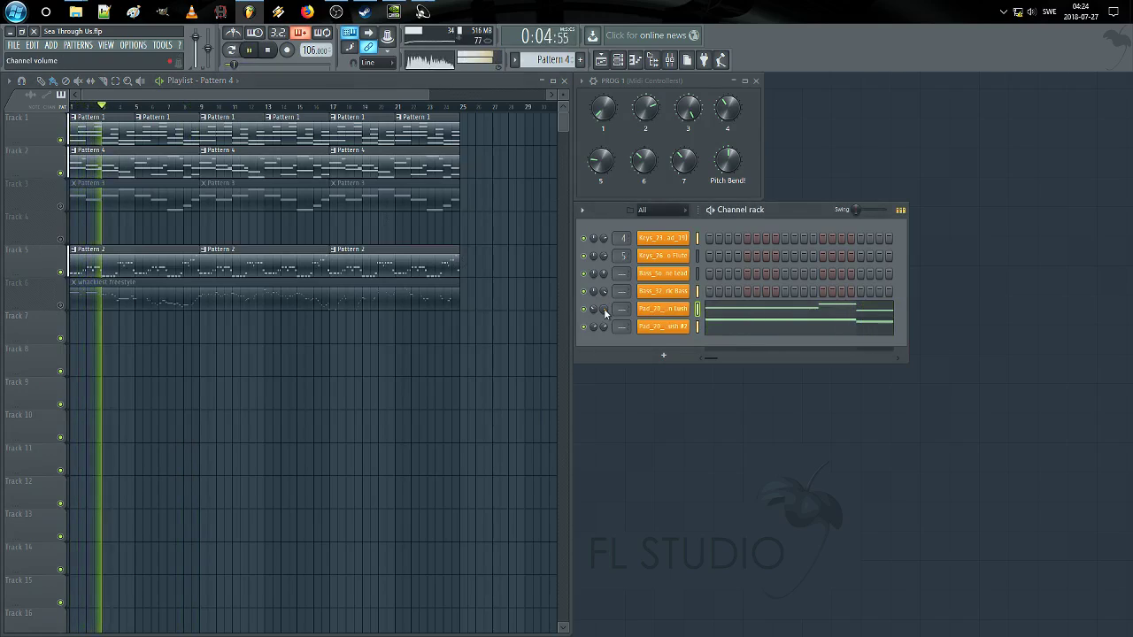
pyautogui.moveTo(428, 95); pyautogui.dragTo(343, 95)
pyautogui.scroll(-2, 469, 106)
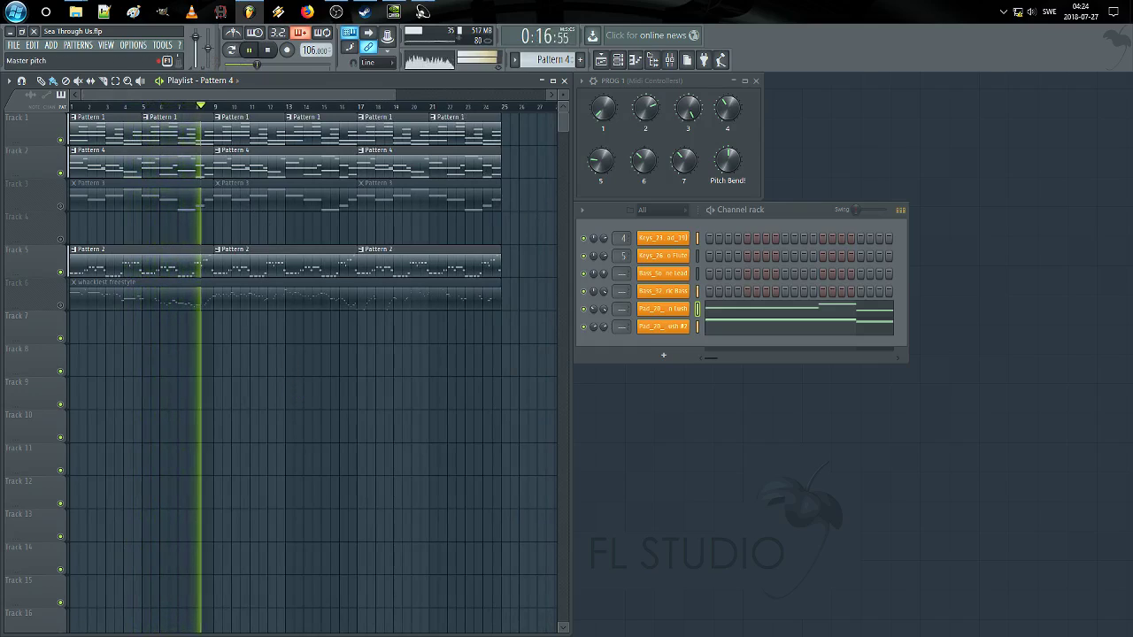
pyautogui.press('space')
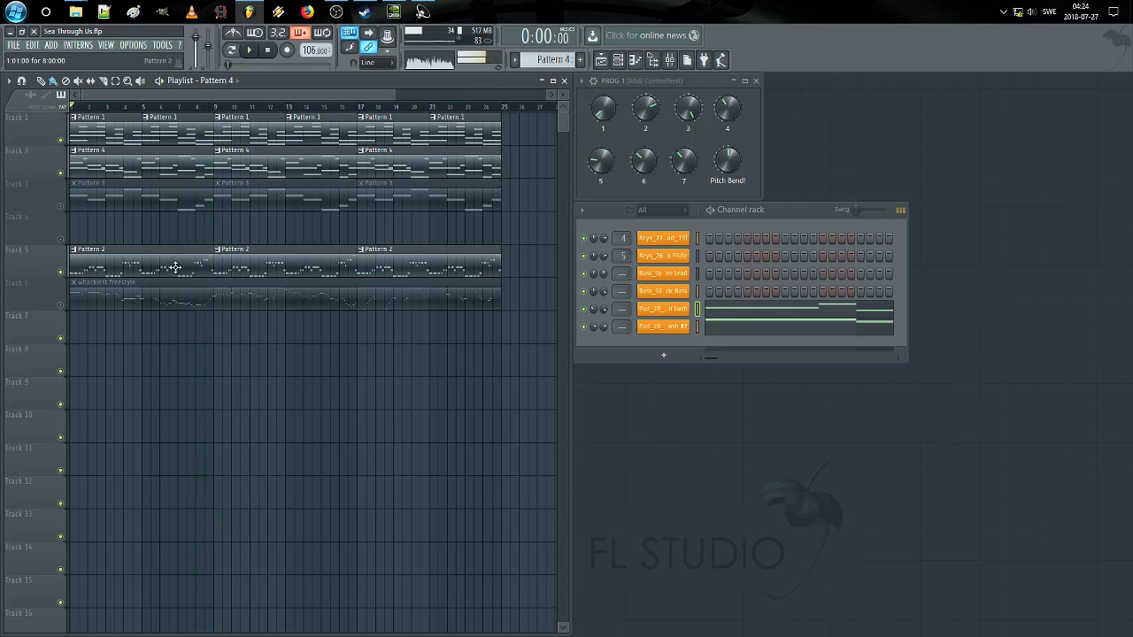
# Step: Open the BP Electric Bass notes of Pattern 2 on Track 5 and examine the opening bar up close
pyautogui.click(176, 267)
pyautogui.doubleClick(176, 267)
pyautogui.moveTo(479, 213); pyautogui.dragTo(204, 218)
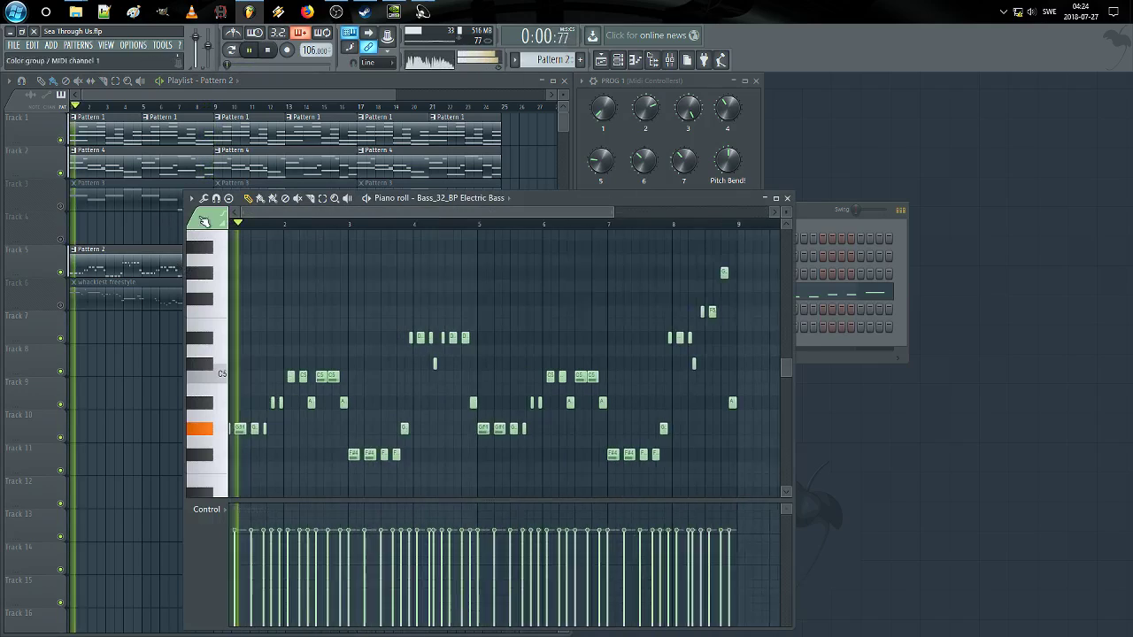
pyautogui.moveTo(612, 212); pyautogui.dragTo(321, 219)
pyautogui.scroll(-4, 394, 390)
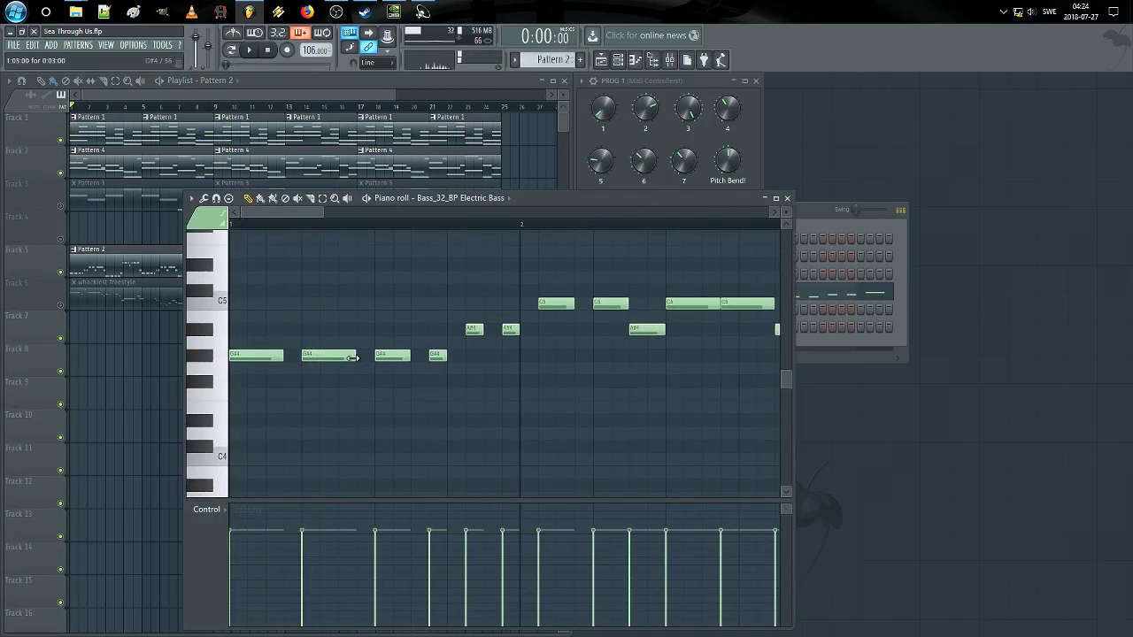
pyautogui.click(212, 264)
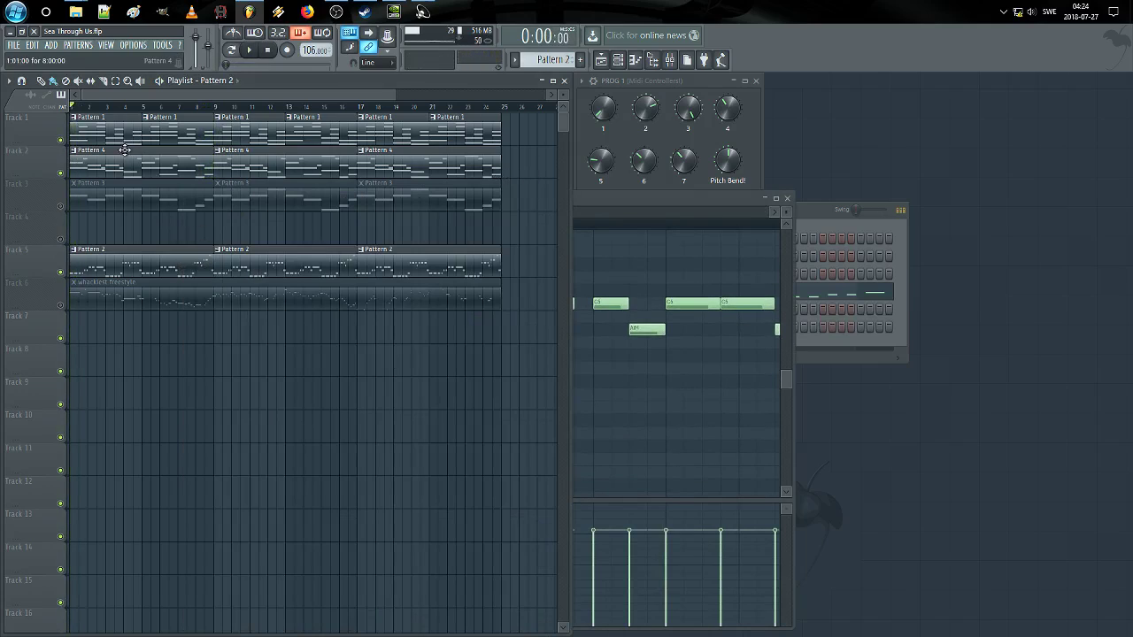
# Step: Rename Pattern 1 on Track 1 as Chordz and select Pattern 2
pyautogui.click(124, 118)
pyautogui.click(832, 215)
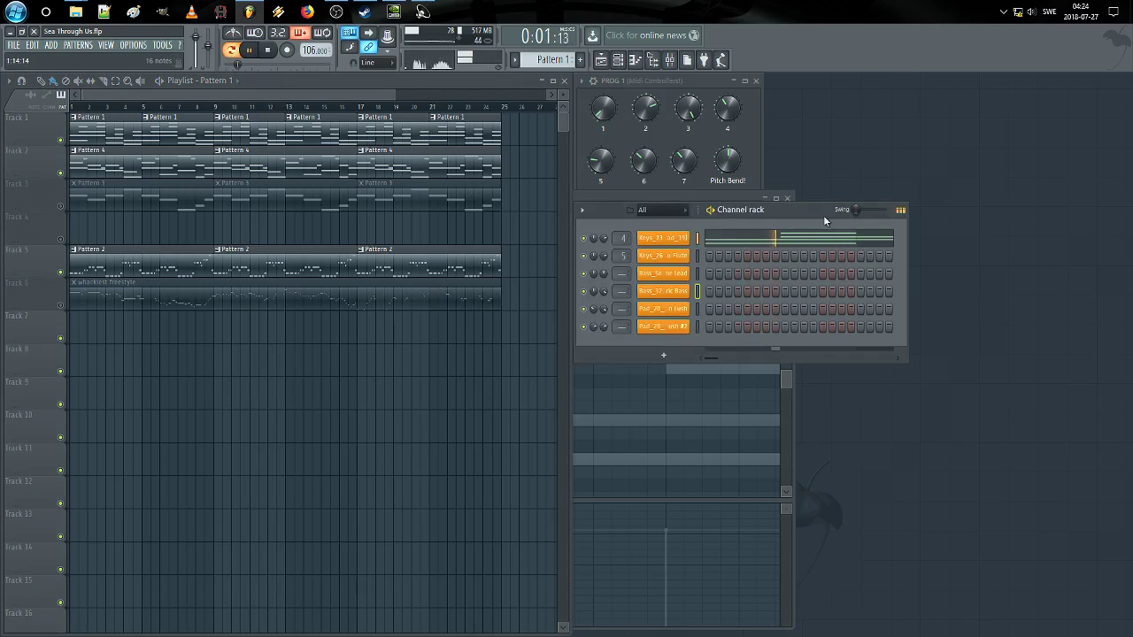
pyautogui.middleClick(555, 62)
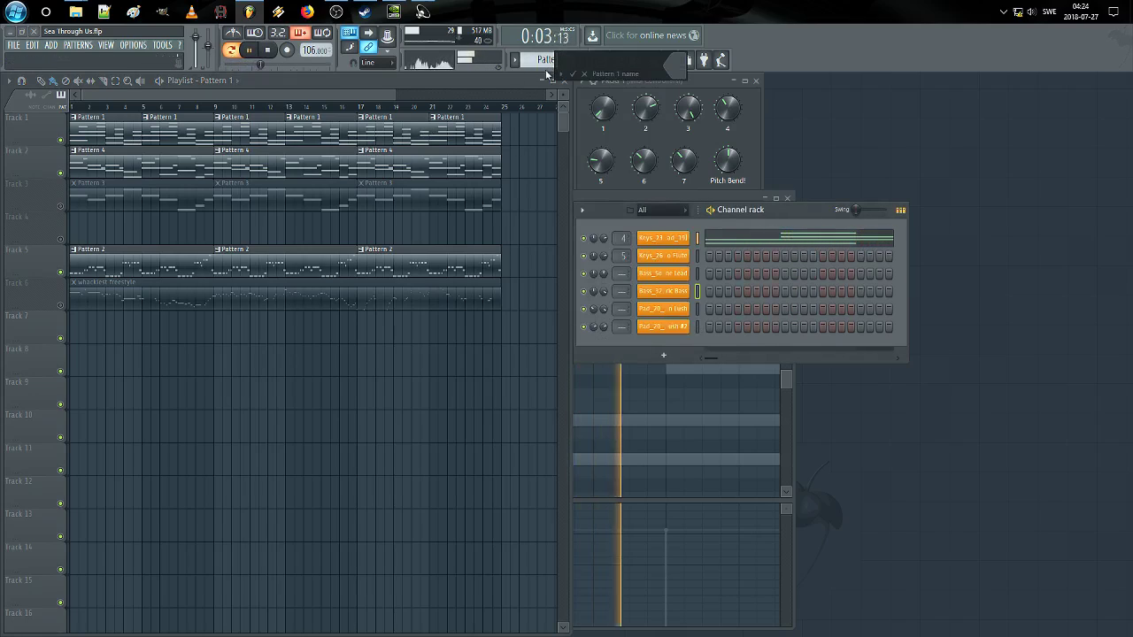
pyautogui.write('Chord')
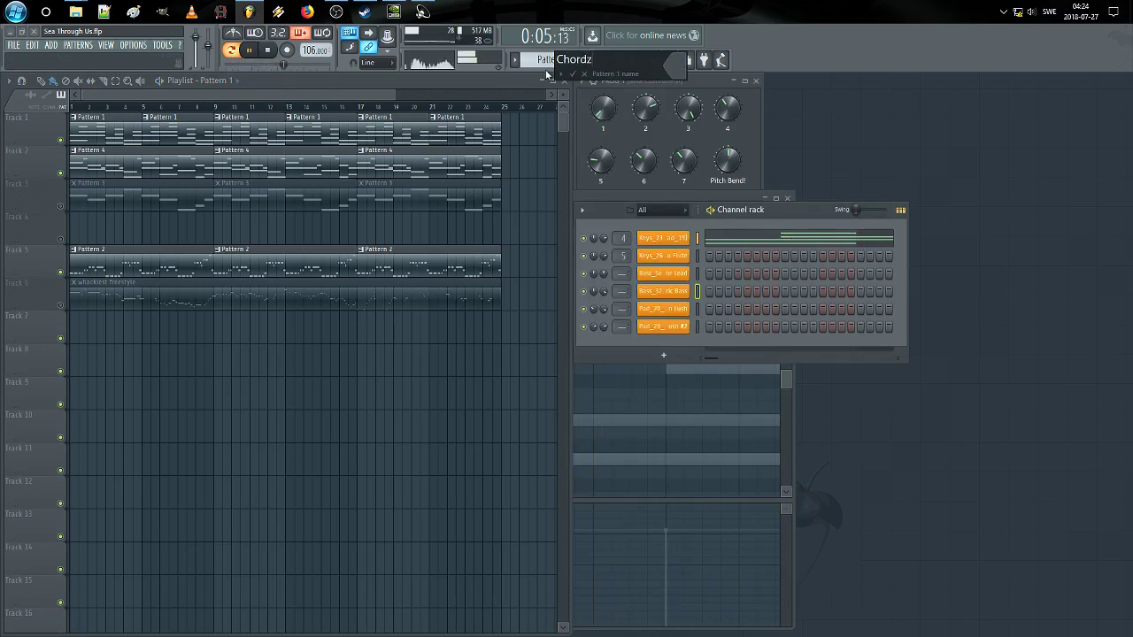
pyautogui.write('z')
pyautogui.press('Return')
pyautogui.press('KP_Add')
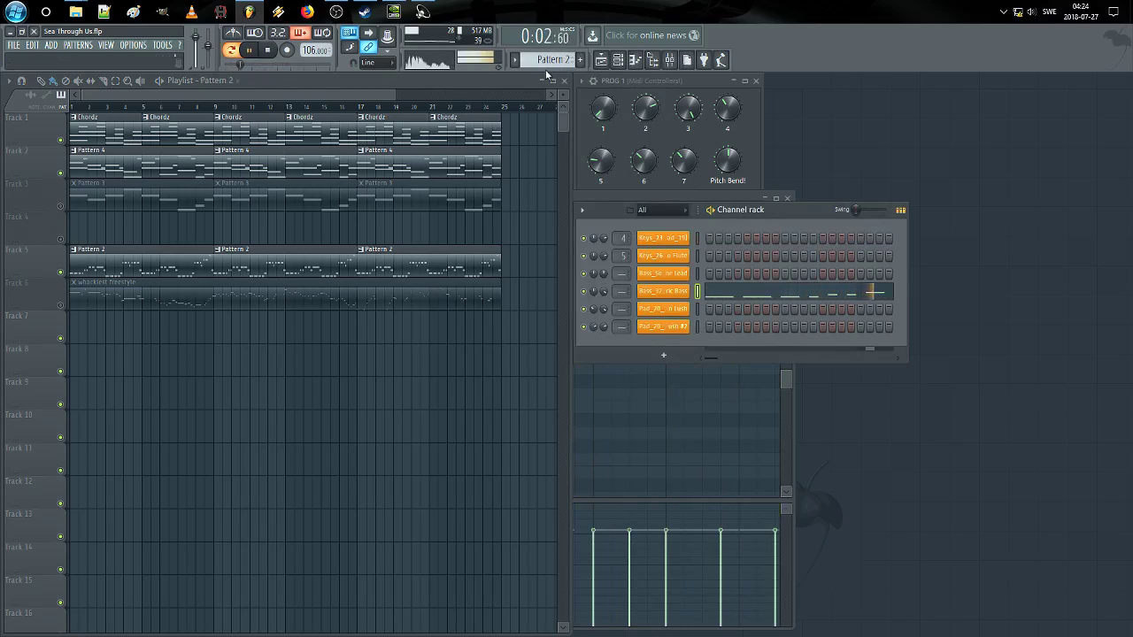
# Step: Rename Pattern 2, the bass pattern on Track 5, as Bassline v1
pyautogui.press('F2')
pyautogui.write('Bassline')
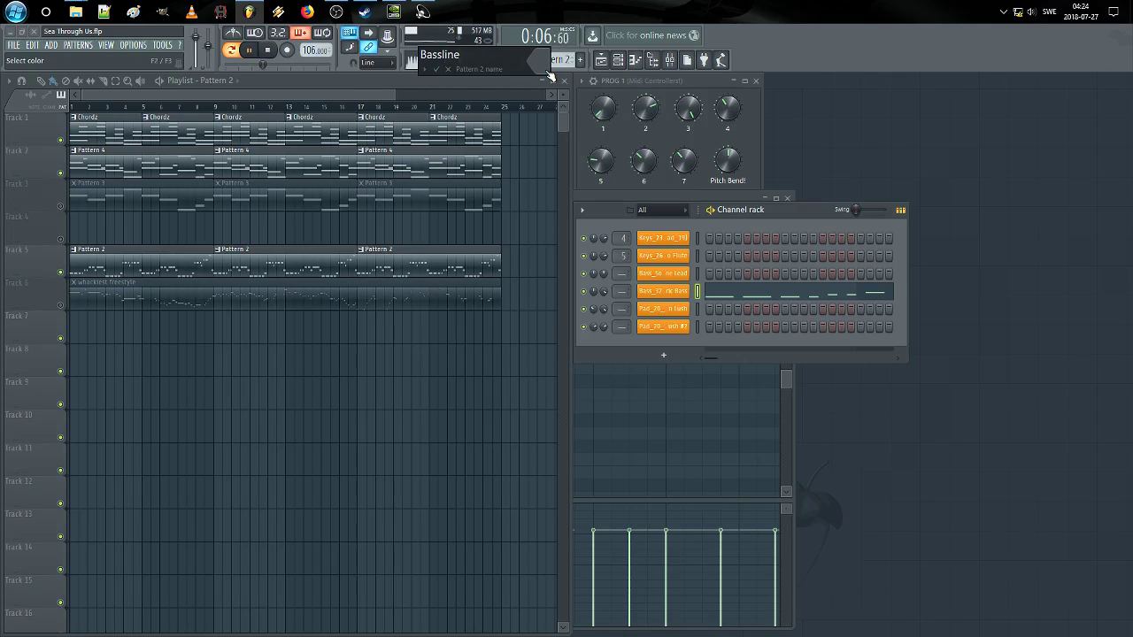
pyautogui.write(' v1')
pyautogui.press('Return')
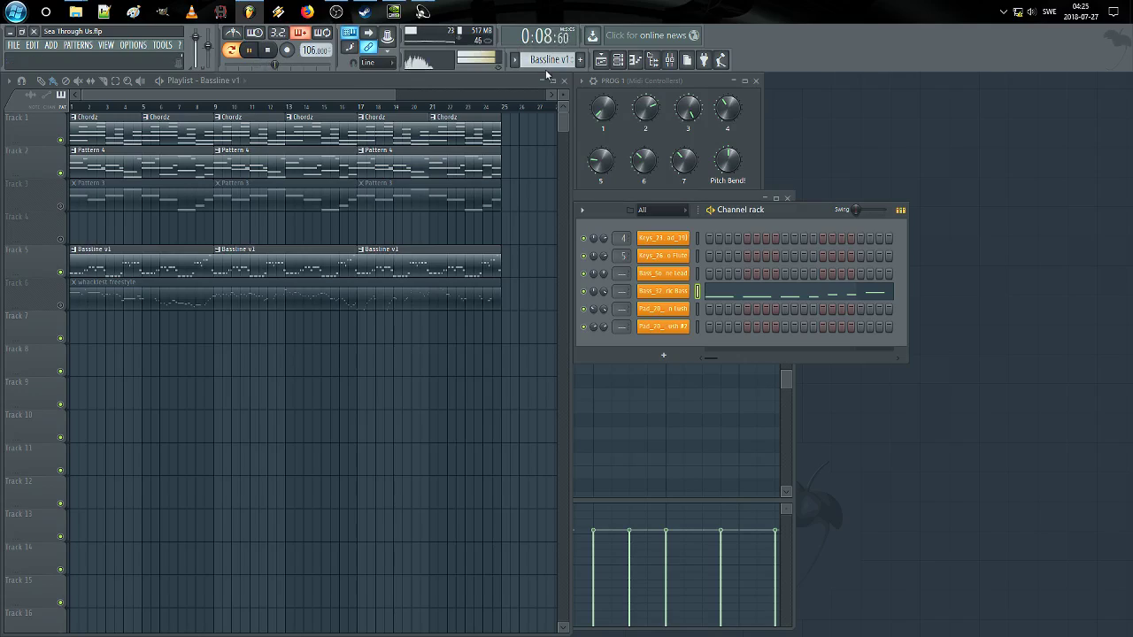
# Step: Select Pattern 3, the muted lead pattern on Track 3, and rename it as Arpish
pyautogui.press('KP_Add')
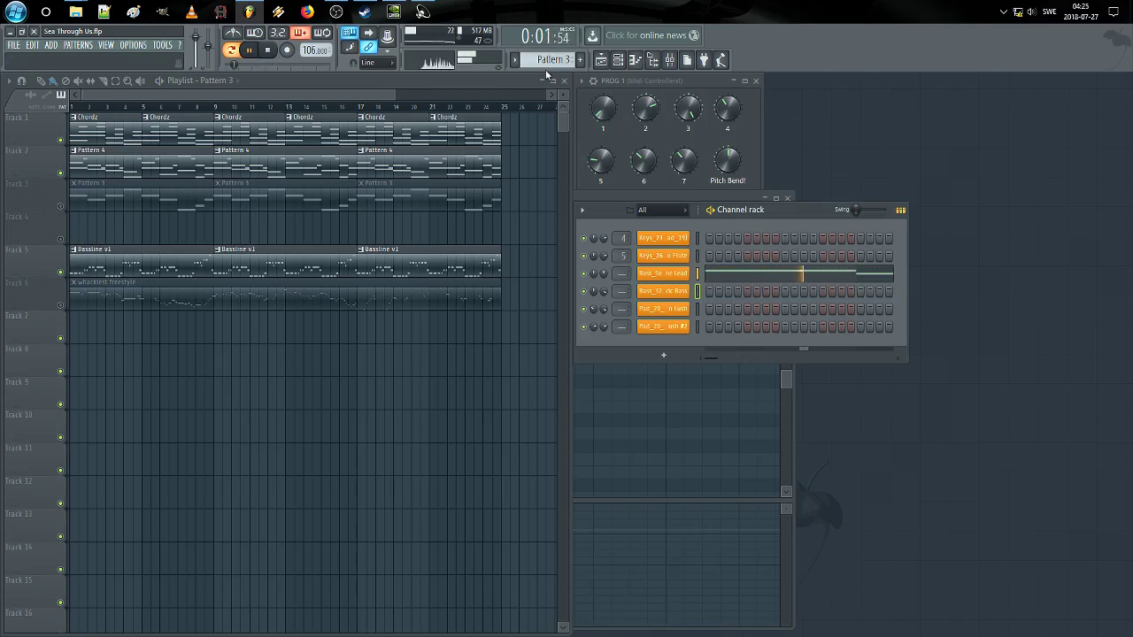
pyautogui.press('F2')
pyautogui.write('A')
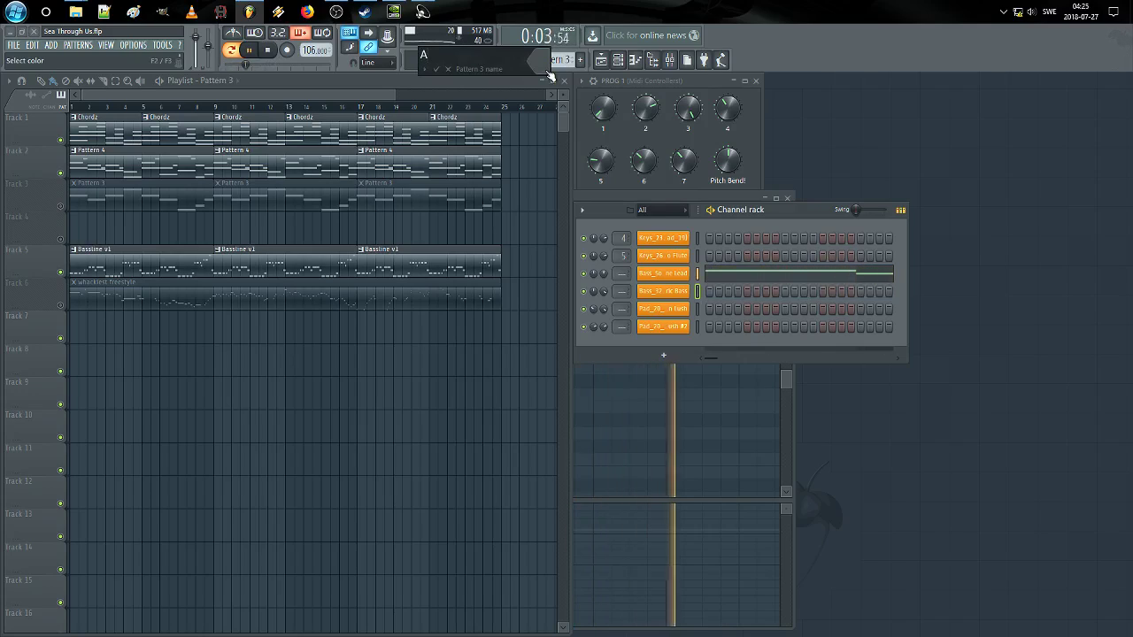
pyautogui.write('rpish')
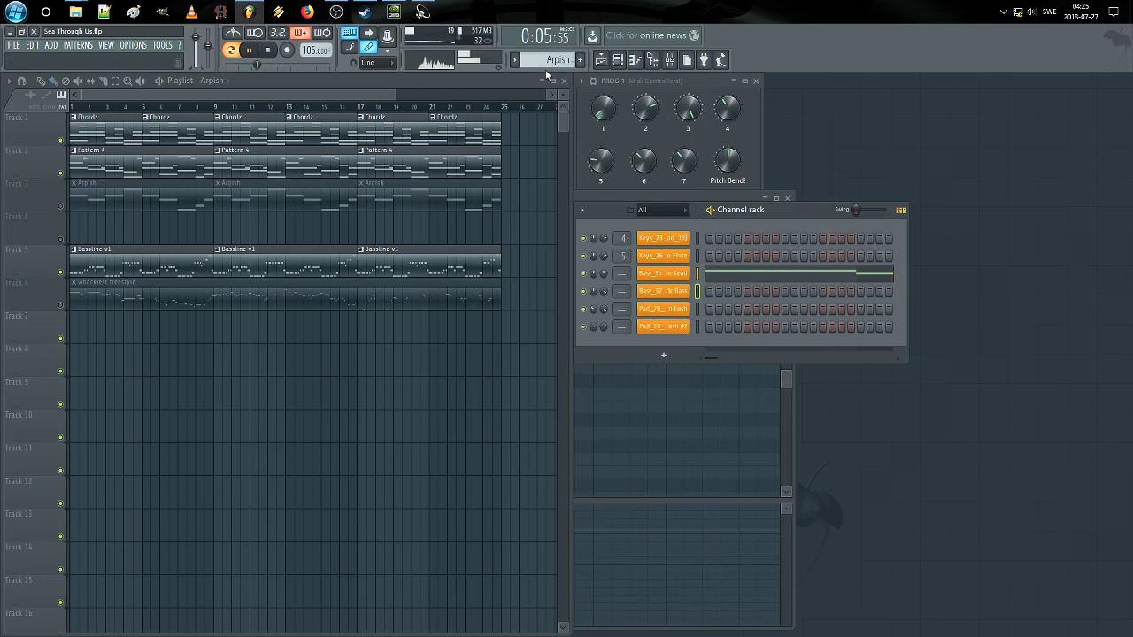
# Step: Select Pattern 4, the pad pattern on Track 2, and open its name for editing
pyautogui.press('KP_Add')
pyautogui.press('F2')
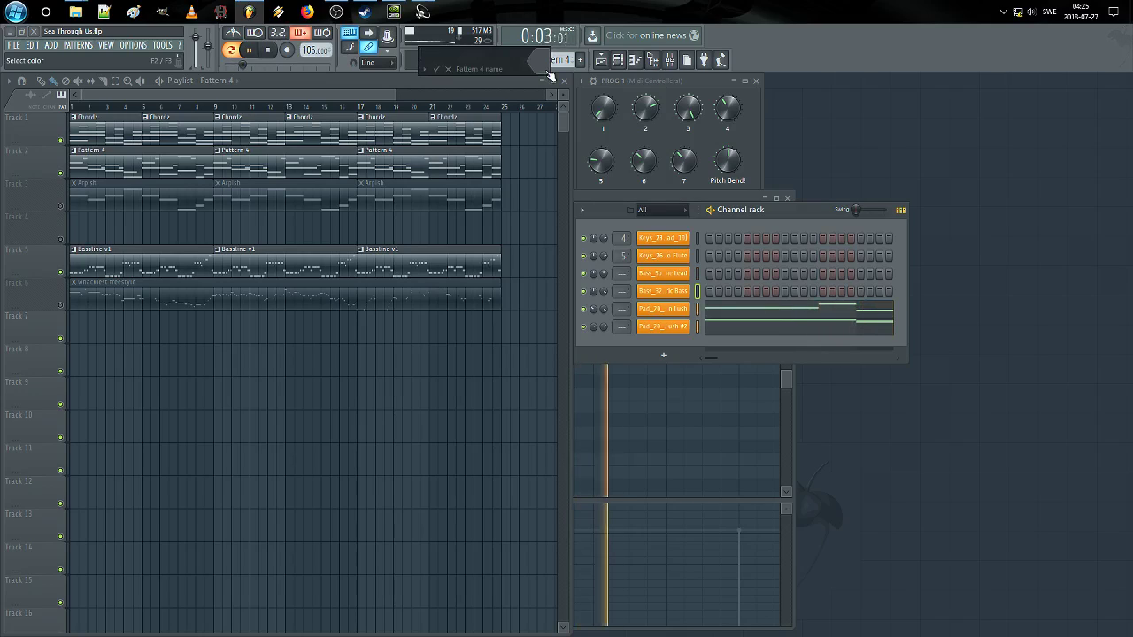
# Step: Rename Pattern 4 as Strings
pyautogui.write('Strin')
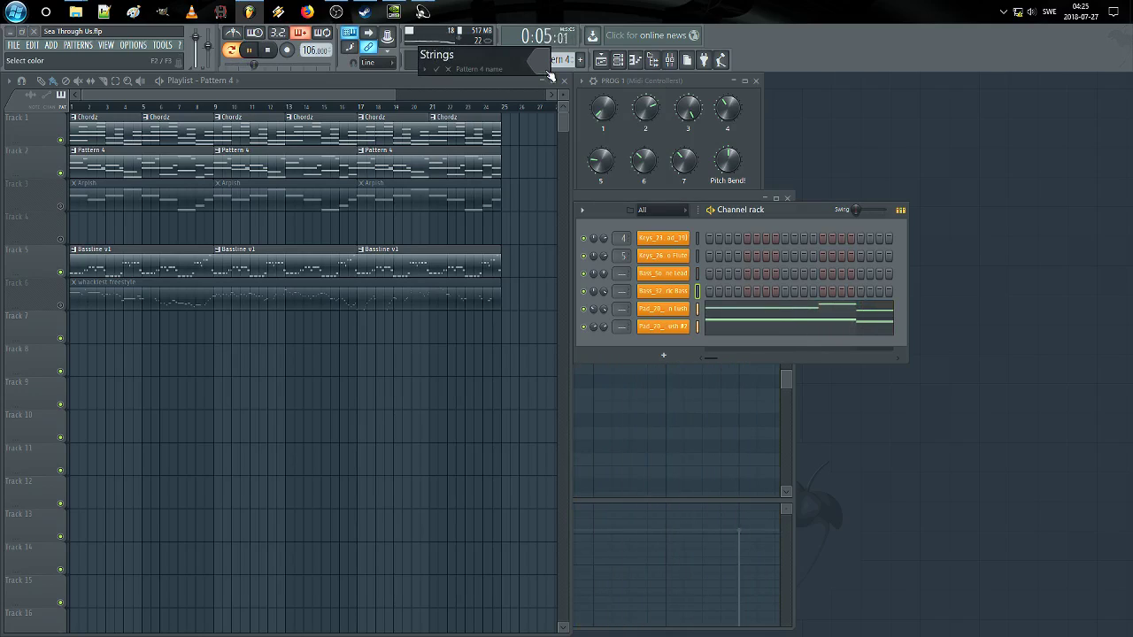
pyautogui.write('gs')
pyautogui.press('Return')
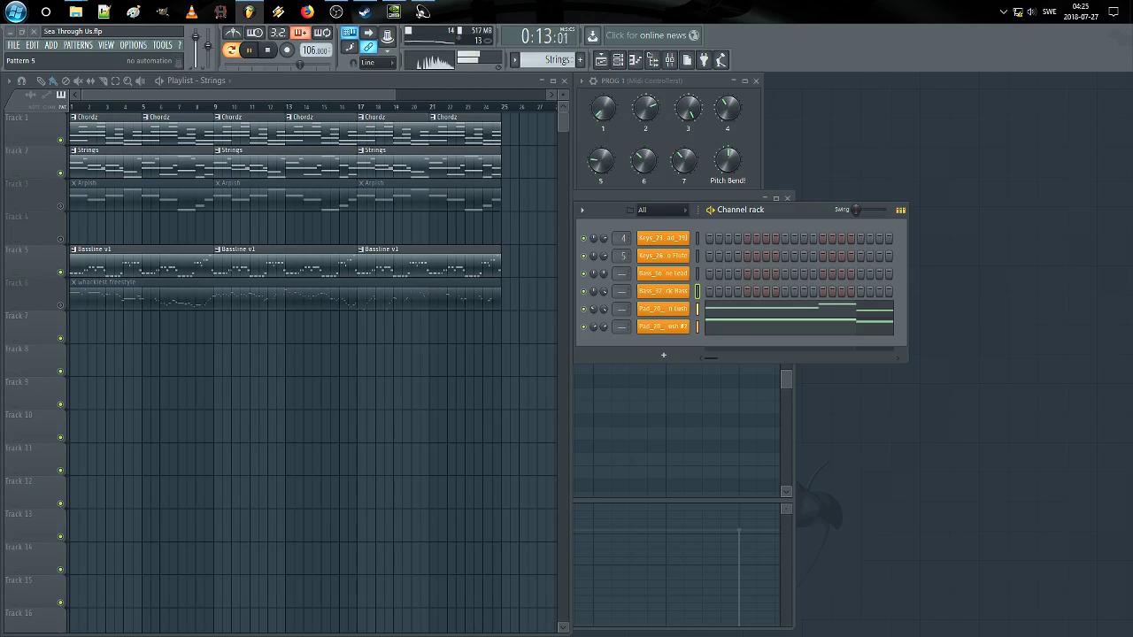
# Step: Open the piano roll of Pad_20_Dark n Lush #2 and raise the bar 6 note to G5, playing from bar 5
pyautogui.click(781, 332)
pyautogui.click(489, 225)
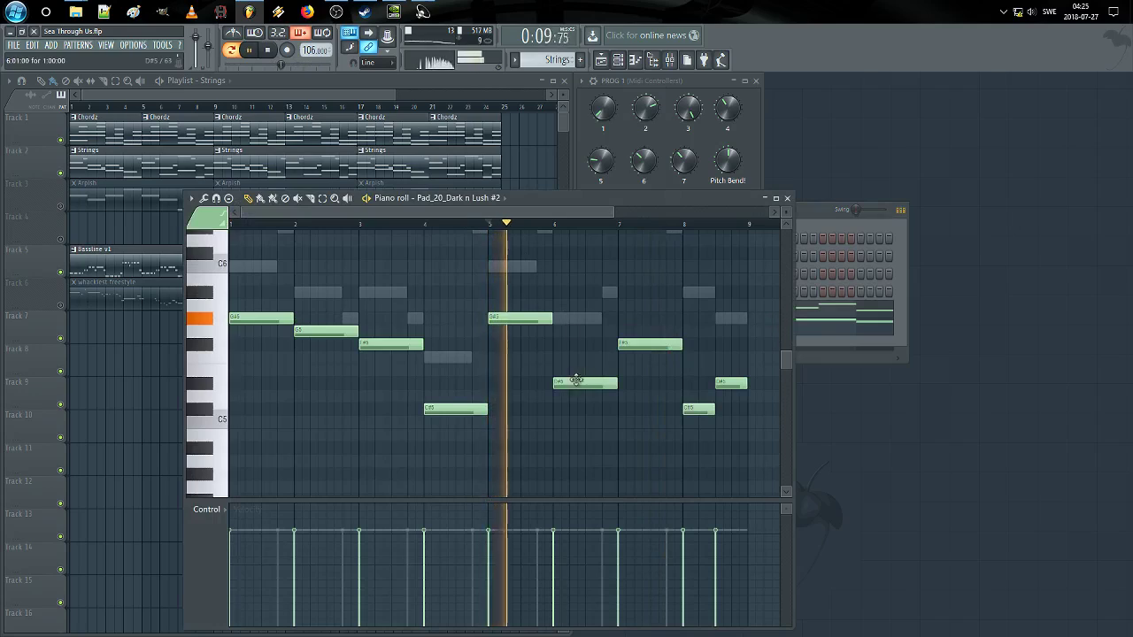
pyautogui.moveTo(576, 381); pyautogui.dragTo(572, 329)
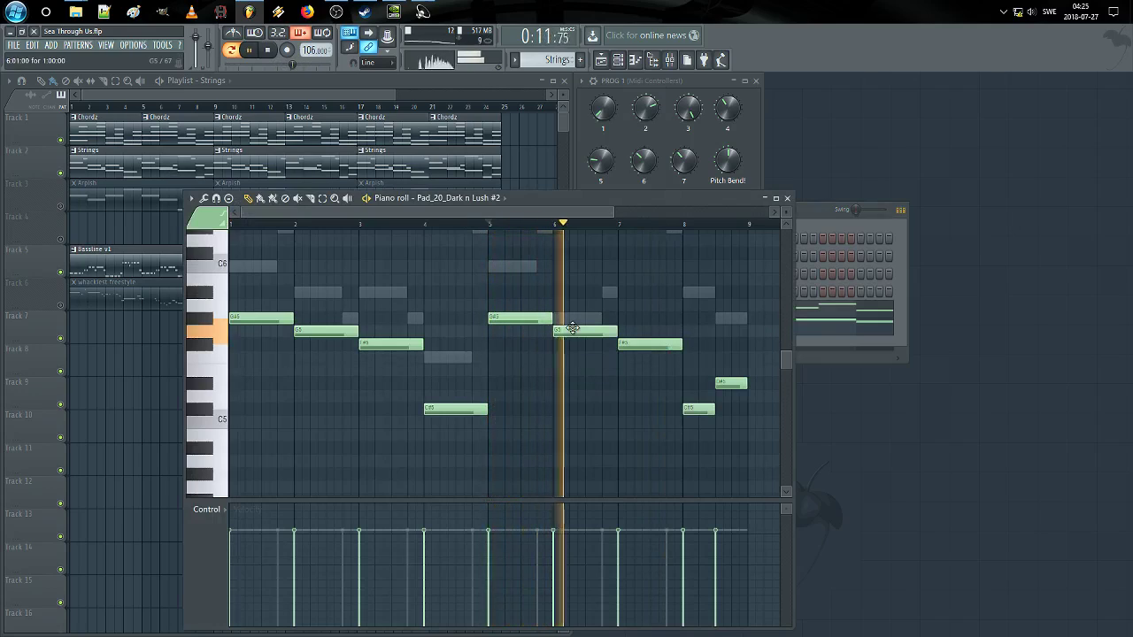
pyautogui.click(489, 225)
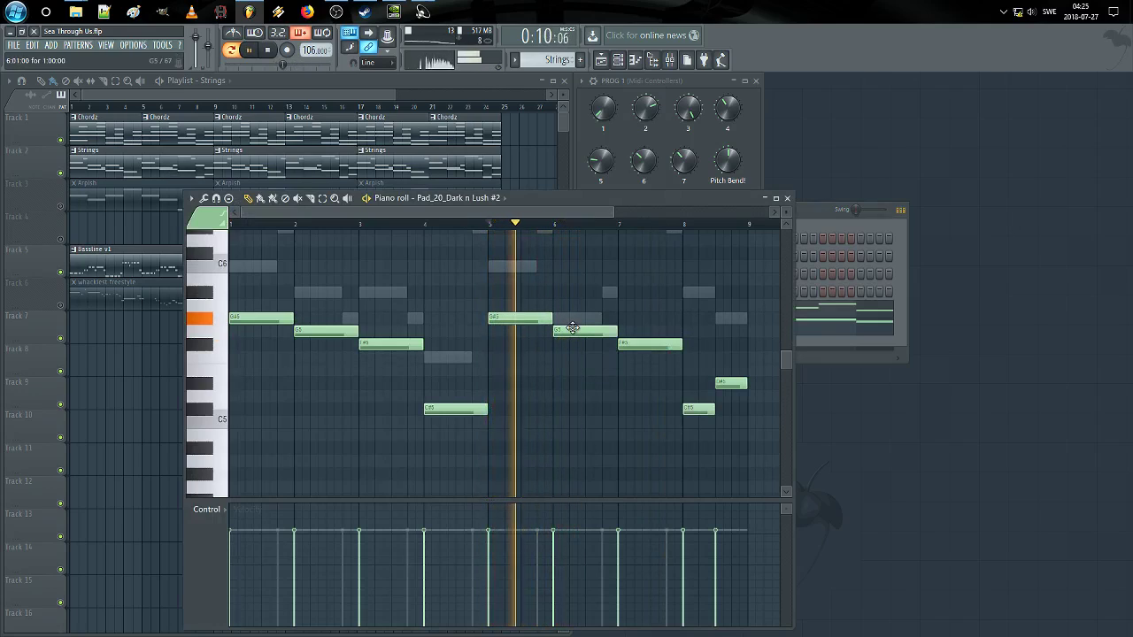
# Step: Lower the bar 6 note to D#5 and replay the Strings pattern from bar 5
pyautogui.moveTo(573, 329); pyautogui.dragTo(573, 395)
pyautogui.press('space')
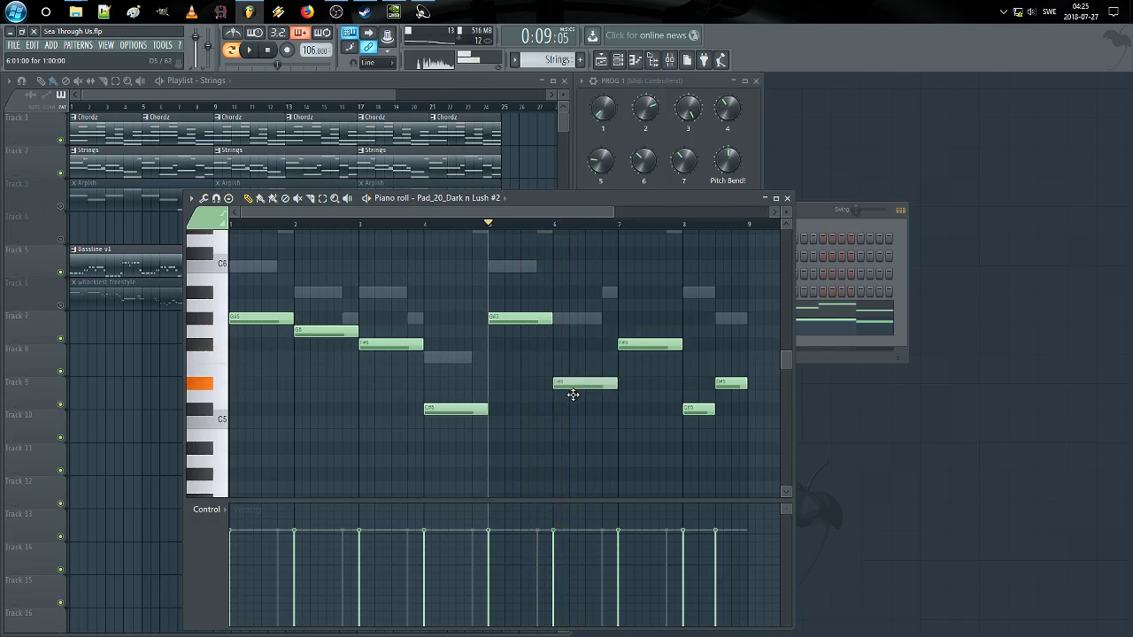
pyautogui.press('space')
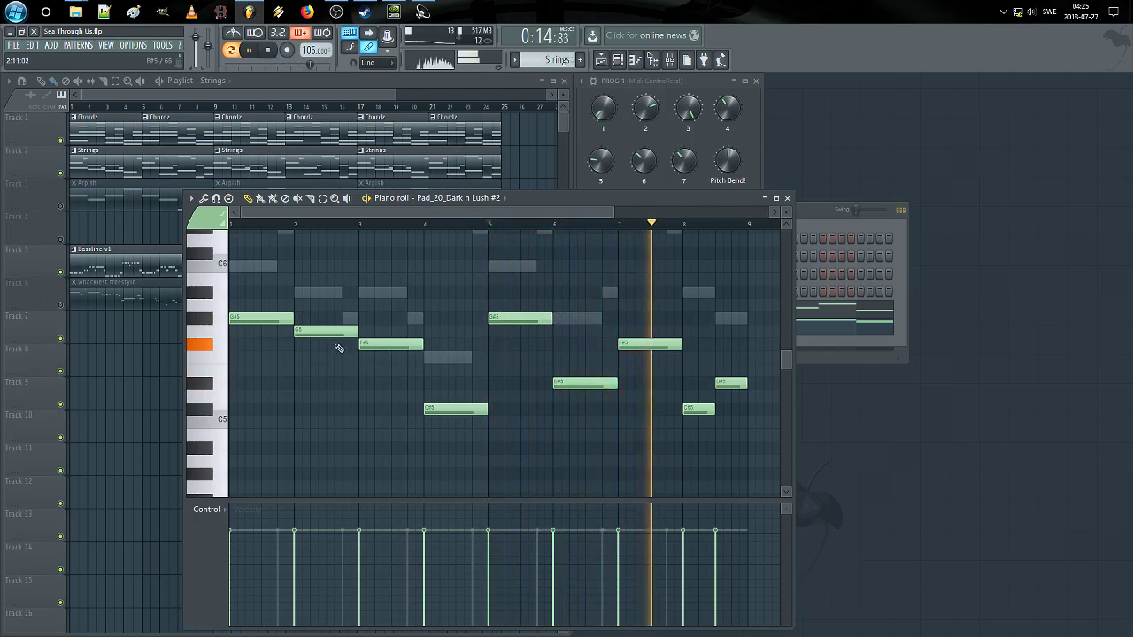
pyautogui.press('space')
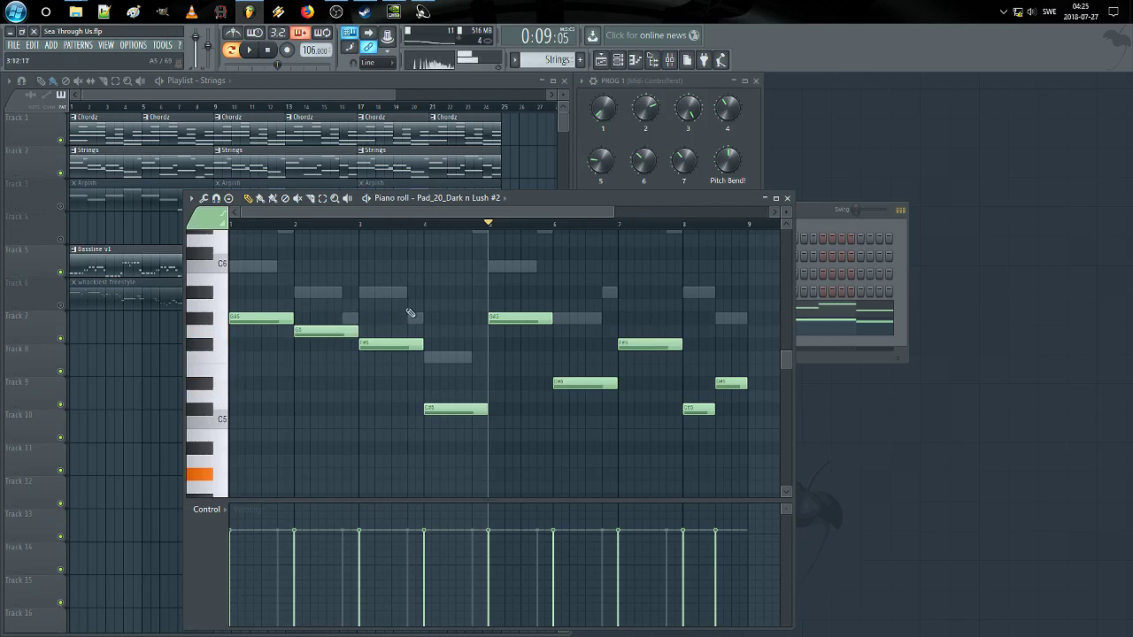
# Step: Listen through the Strings notes, then raise the long bar 6 note of Pad_20_Dark n Lush to A#5
pyautogui.click(509, 270)
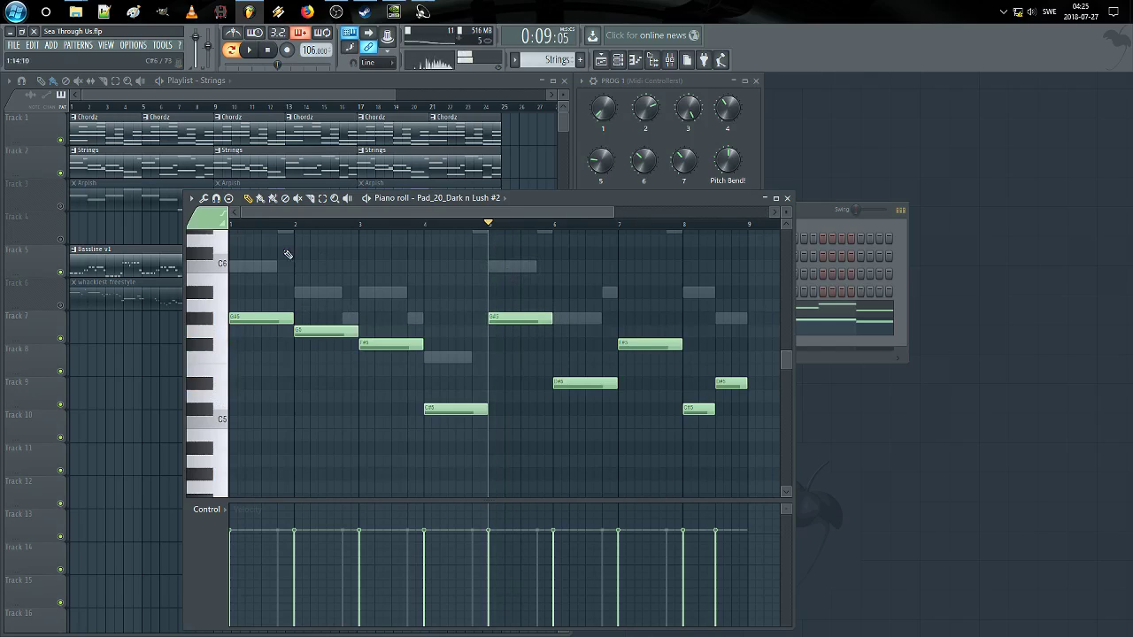
pyautogui.moveTo(265, 262); pyautogui.dragTo(560, 288)
pyautogui.moveTo(438, 293)
pyautogui.mouseDown()
pyautogui.moveTo(632, 294)
pyautogui.moveTo(569, 294)
pyautogui.moveTo(555, 341)
pyautogui.mouseUp()
pyautogui.press('space')
pyautogui.rightClick(558, 365)
pyautogui.rightClick(557, 365)
pyautogui.press('space')
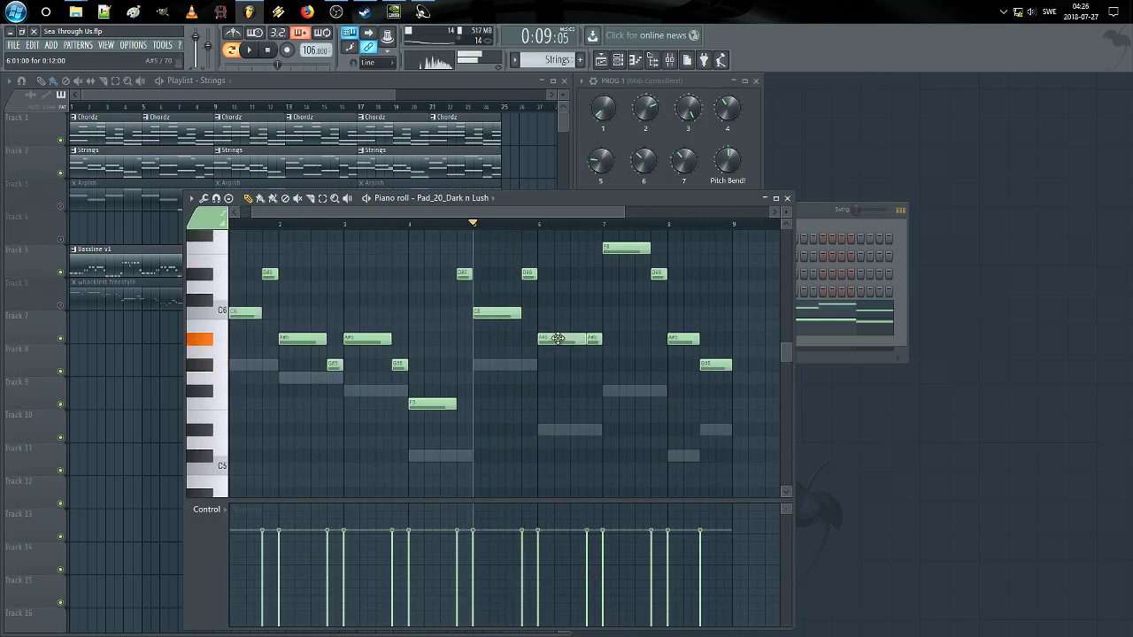
# Step: Preview bars 5 and 6 and raise the bar 6 note of Pad_20_Dark n Lush #2 to G5
pyautogui.moveTo(500, 317); pyautogui.dragTo(567, 326)
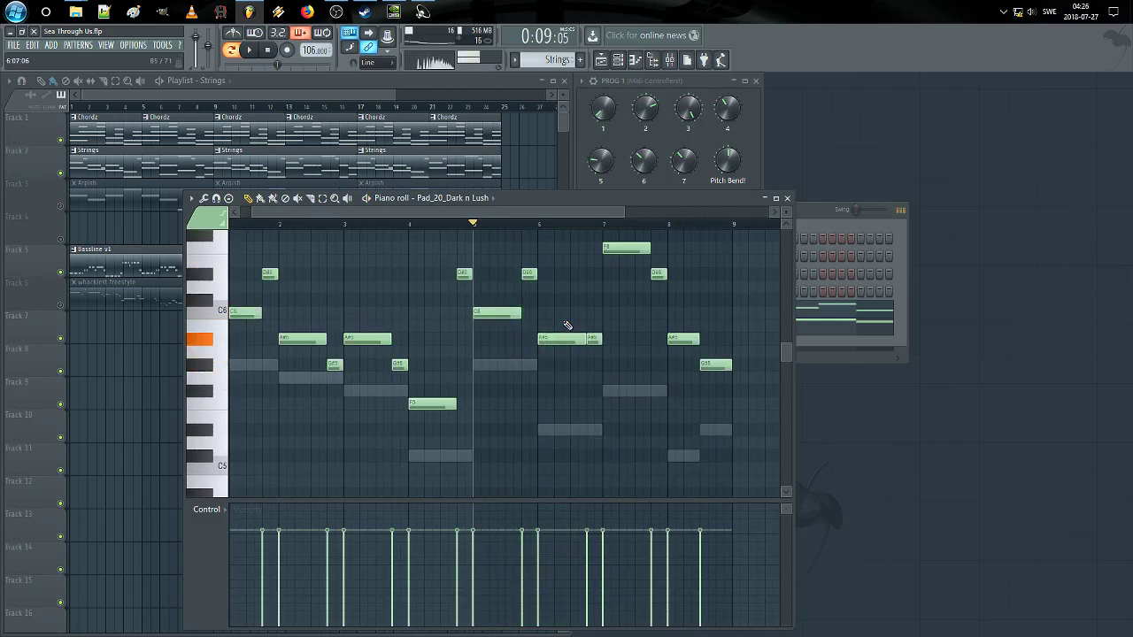
pyautogui.doubleClick(572, 432)
pyautogui.moveTo(577, 383); pyautogui.dragTo(571, 376)
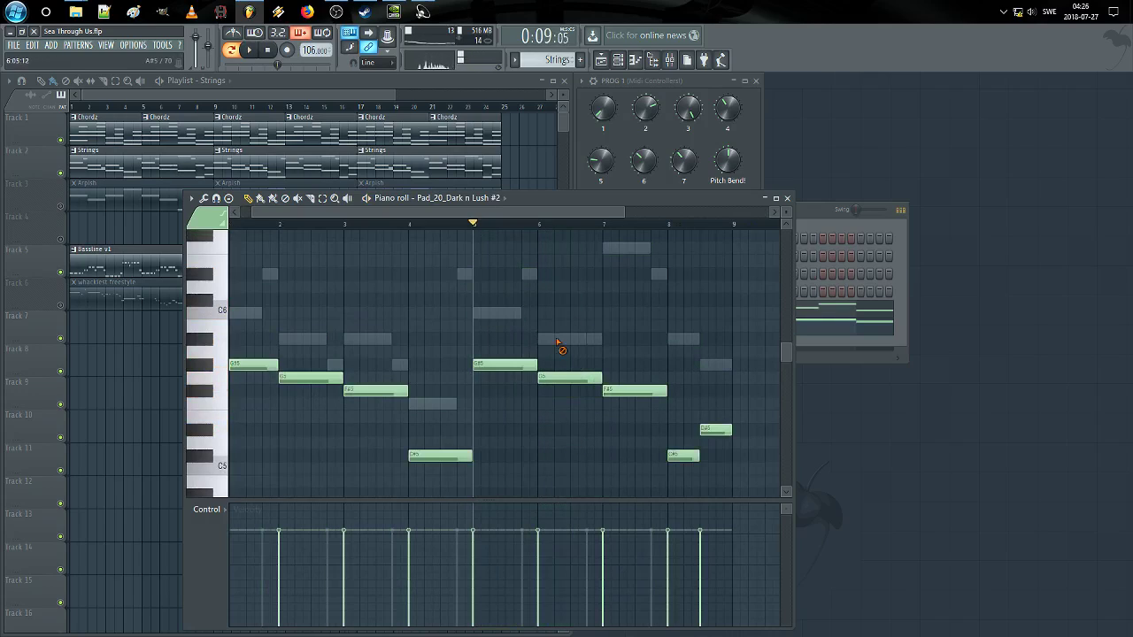
# Step: In Pad_20_Dark n Lush, raise the short note ending bar 6 to C6 and set the two bar 8 notes to G#5 and A#5
pyautogui.doubleClick(558, 343)
pyautogui.click(485, 314)
pyautogui.moveTo(485, 314); pyautogui.dragTo(557, 322)
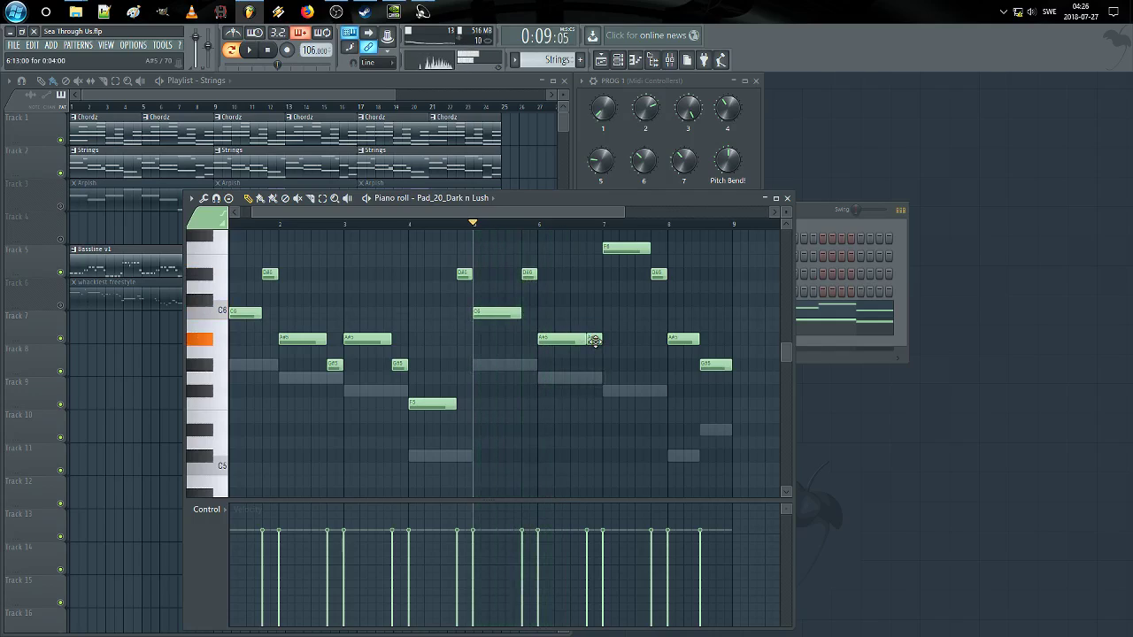
pyautogui.click(594, 313)
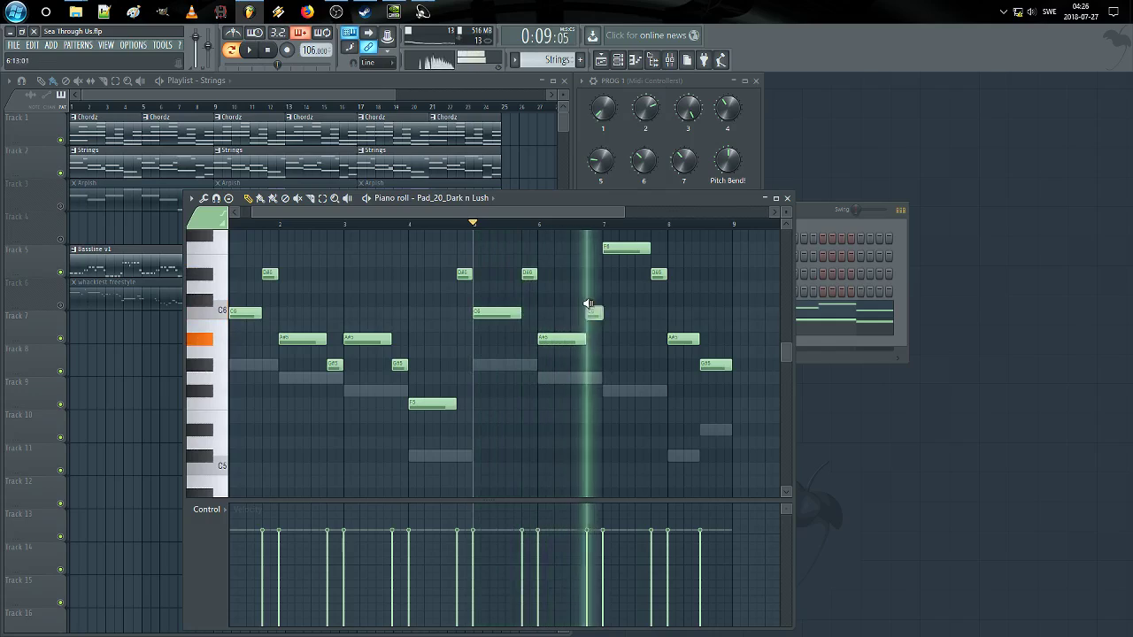
pyautogui.moveTo(656, 305)
pyautogui.mouseDown()
pyautogui.moveTo(681, 309)
pyautogui.moveTo(631, 310)
pyautogui.moveTo(653, 309)
pyautogui.mouseUp()
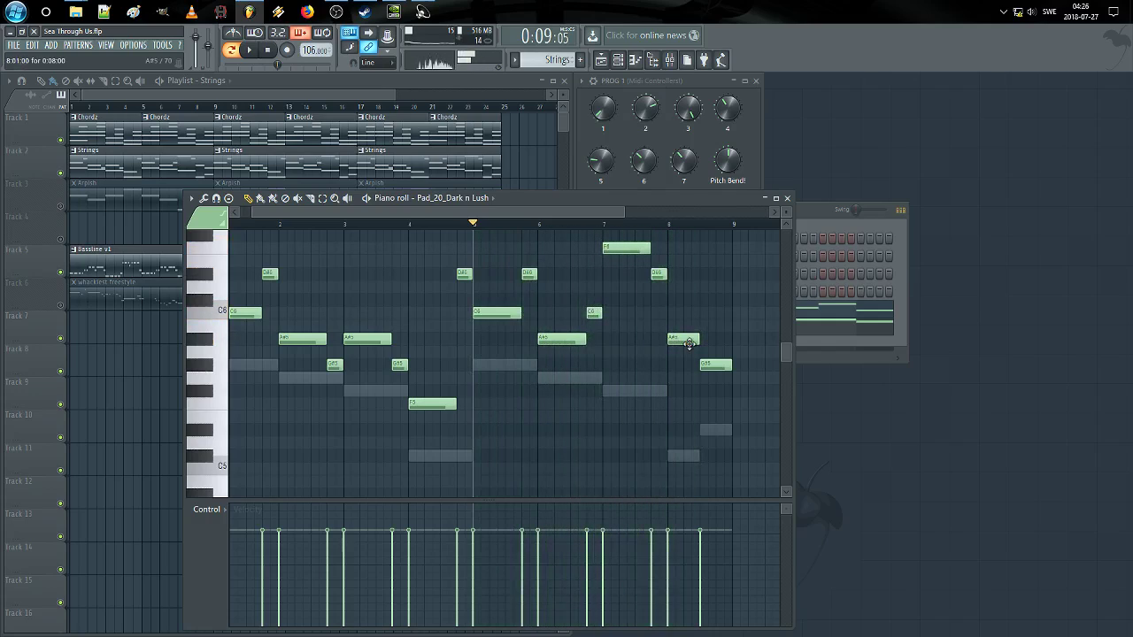
pyautogui.moveTo(627, 353); pyautogui.dragTo(706, 337)
# Step: In Pad_20_Dark n Lush #2, raise the two bar 8 notes to F5 and G5 and preview the result
pyautogui.doubleClick(686, 458)
pyautogui.moveTo(548, 381); pyautogui.dragTo(664, 368)
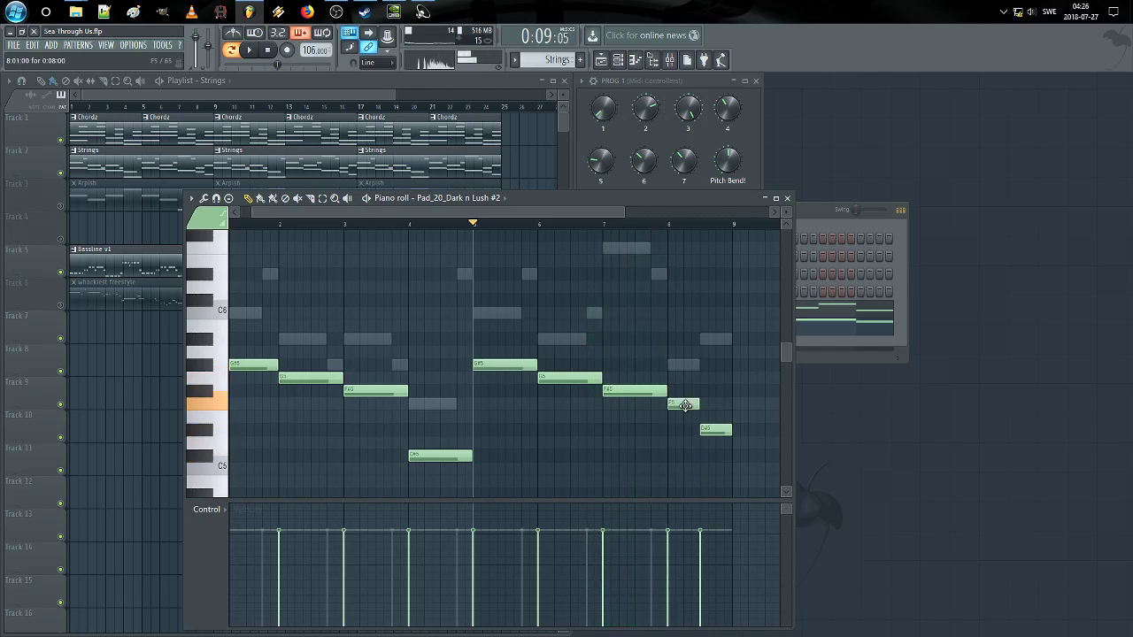
pyautogui.moveTo(685, 406); pyautogui.dragTo(717, 377)
pyautogui.moveTo(262, 356); pyautogui.dragTo(542, 352)
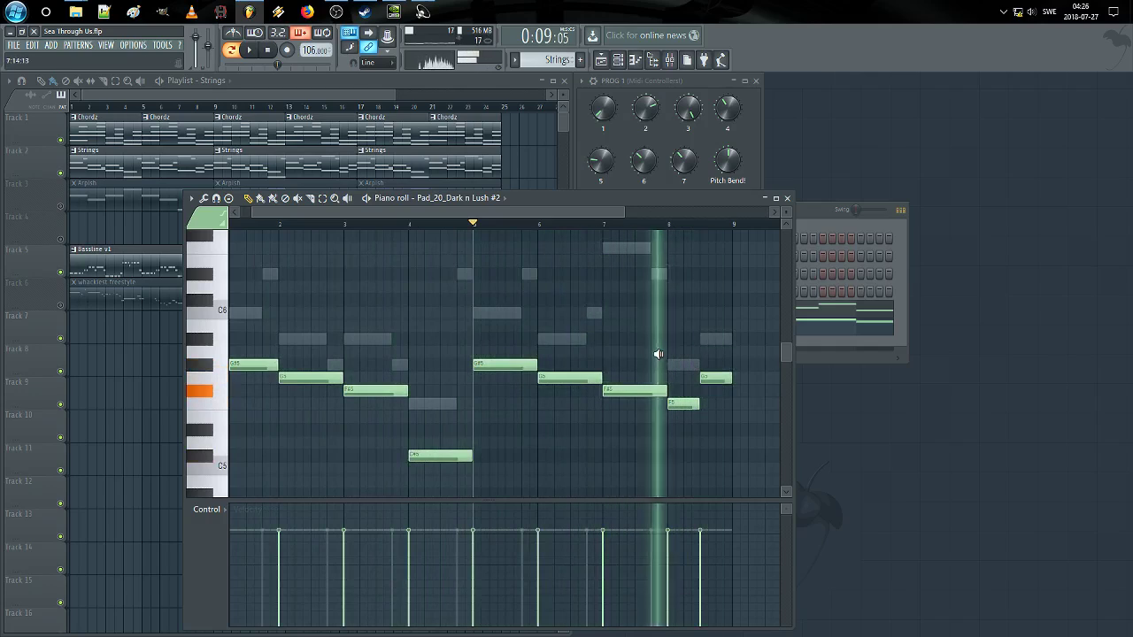
# Step: Delete the last G5 note, extend the F5 note to fill bar 8, and close the piano roll
pyautogui.rightClick(715, 380)
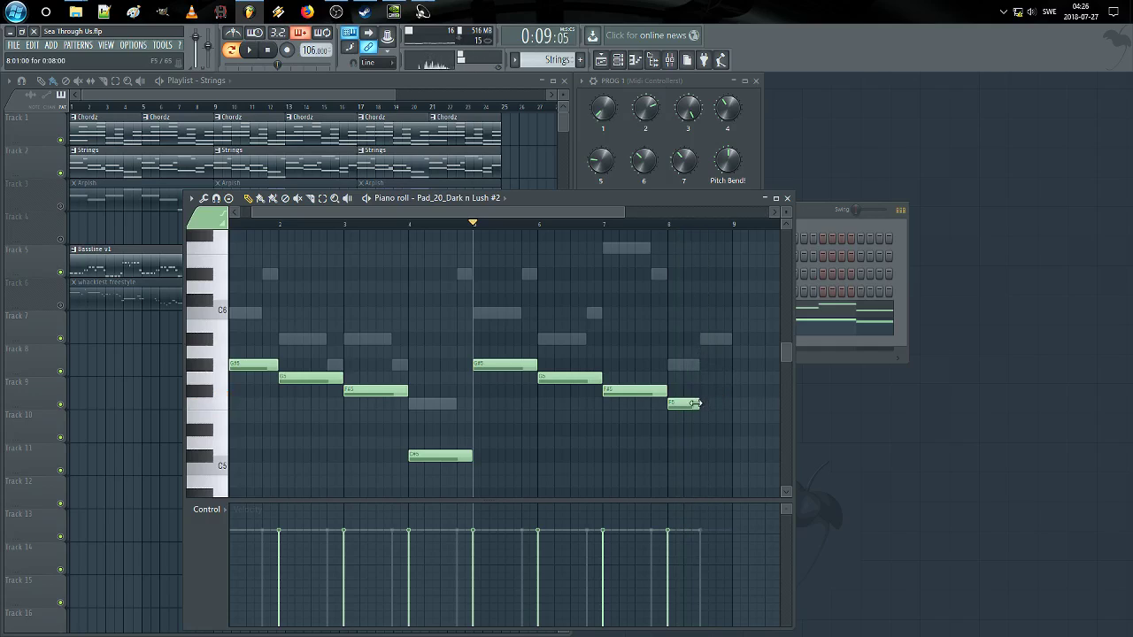
pyautogui.moveTo(696, 404); pyautogui.dragTo(732, 404)
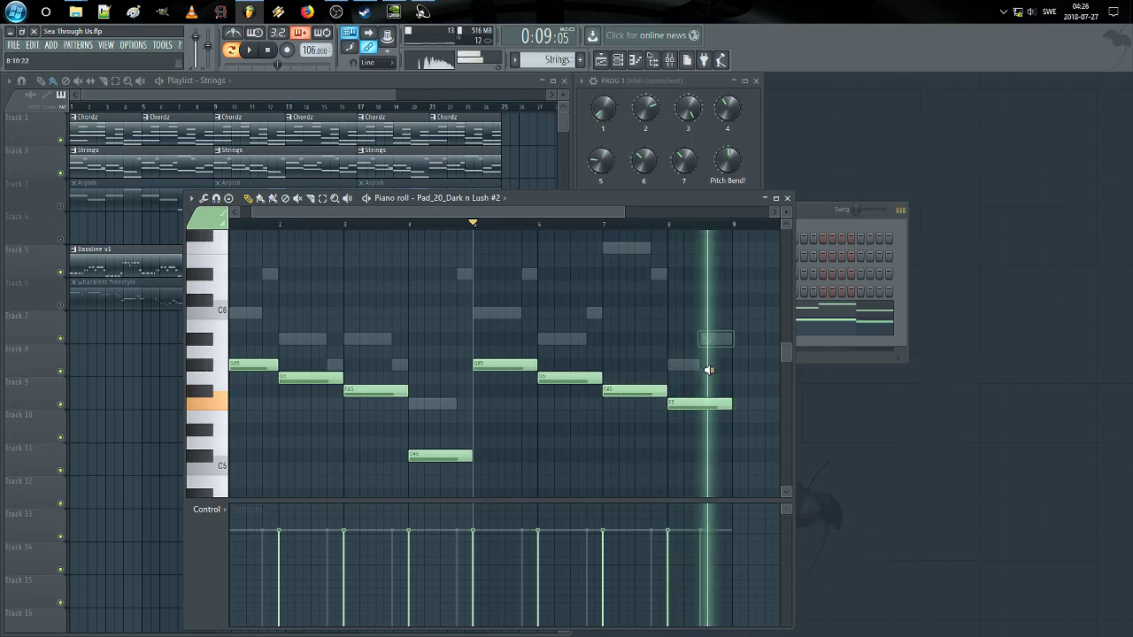
pyautogui.click(788, 199)
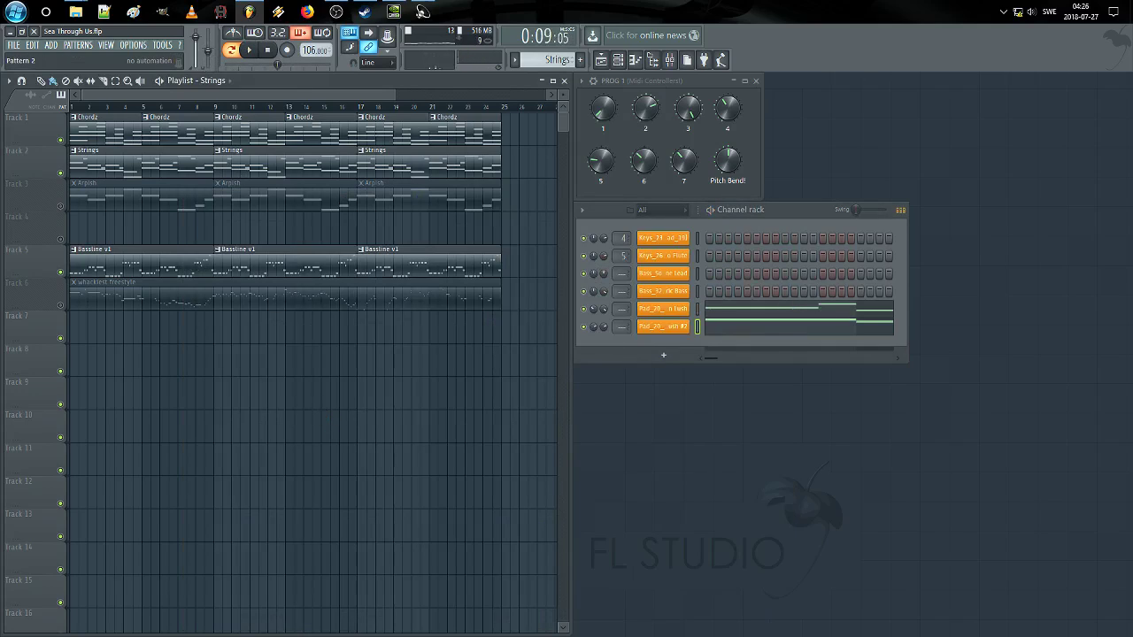
# Step: Move the three Bassline v1 clips from Track 5 to Track 7
pyautogui.press('+')
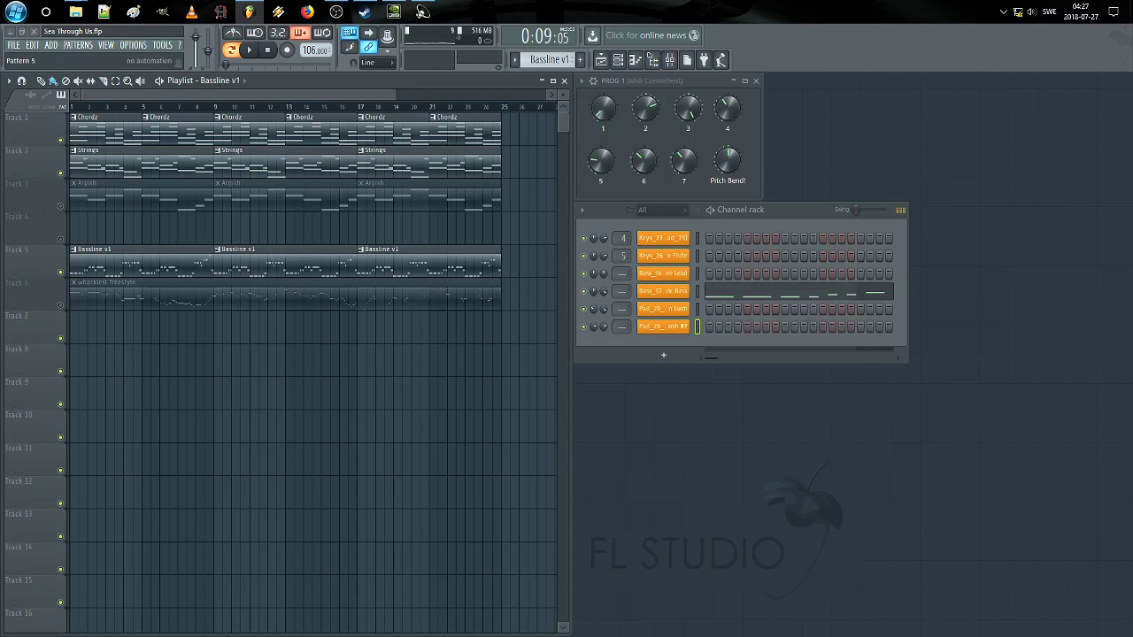
pyautogui.press('KP_Add')
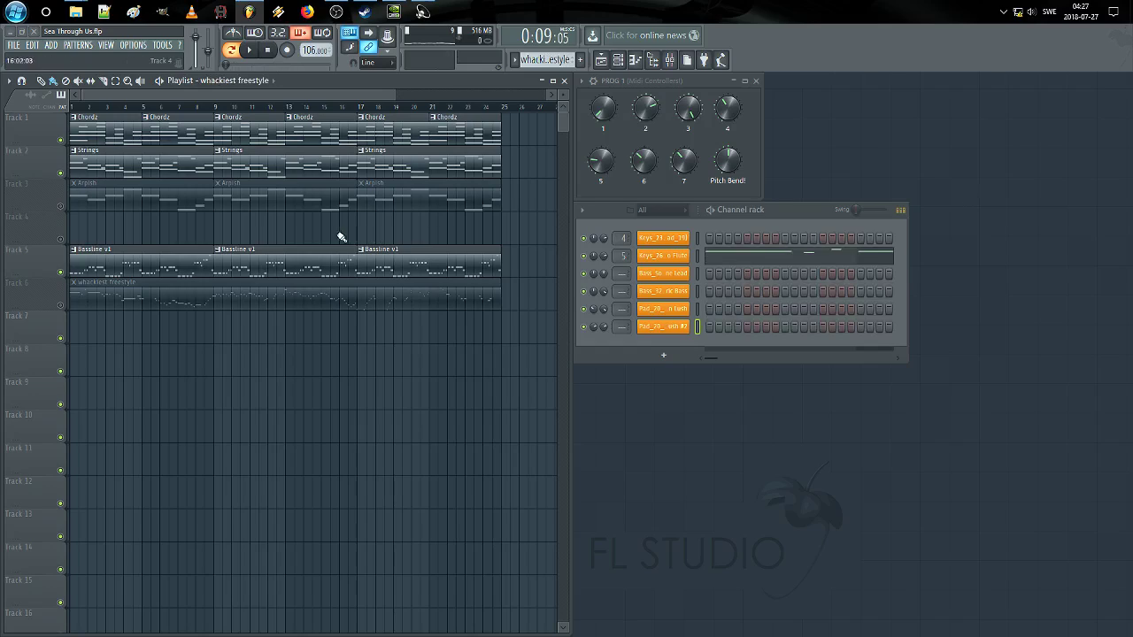
pyautogui.moveTo(534, 250); pyautogui.dragTo(82, 334)
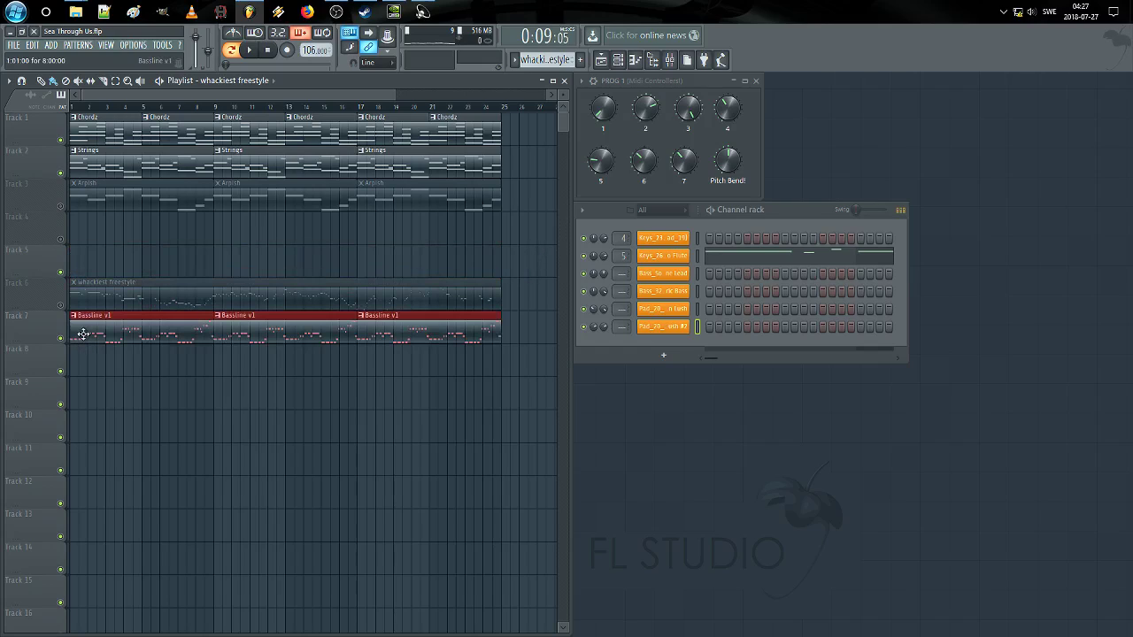
# Step: Unmute Tracks 3 and 6 and move the whackiest freestyle clip to Track 5
pyautogui.click(61, 306)
pyautogui.click(61, 208)
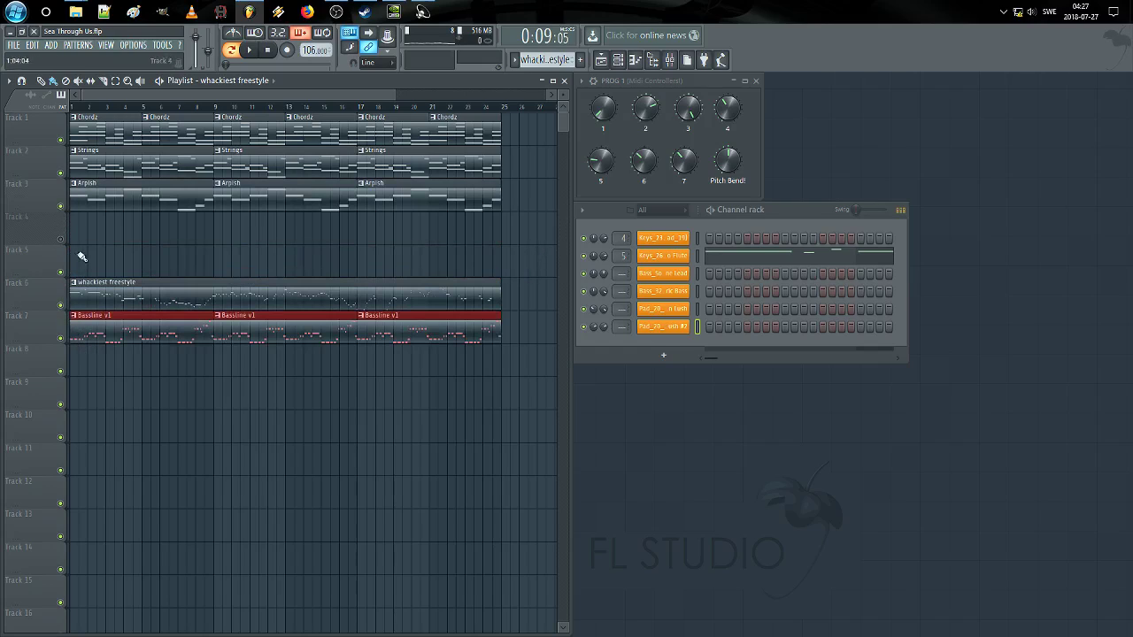
pyautogui.moveTo(76, 301); pyautogui.dragTo(82, 267)
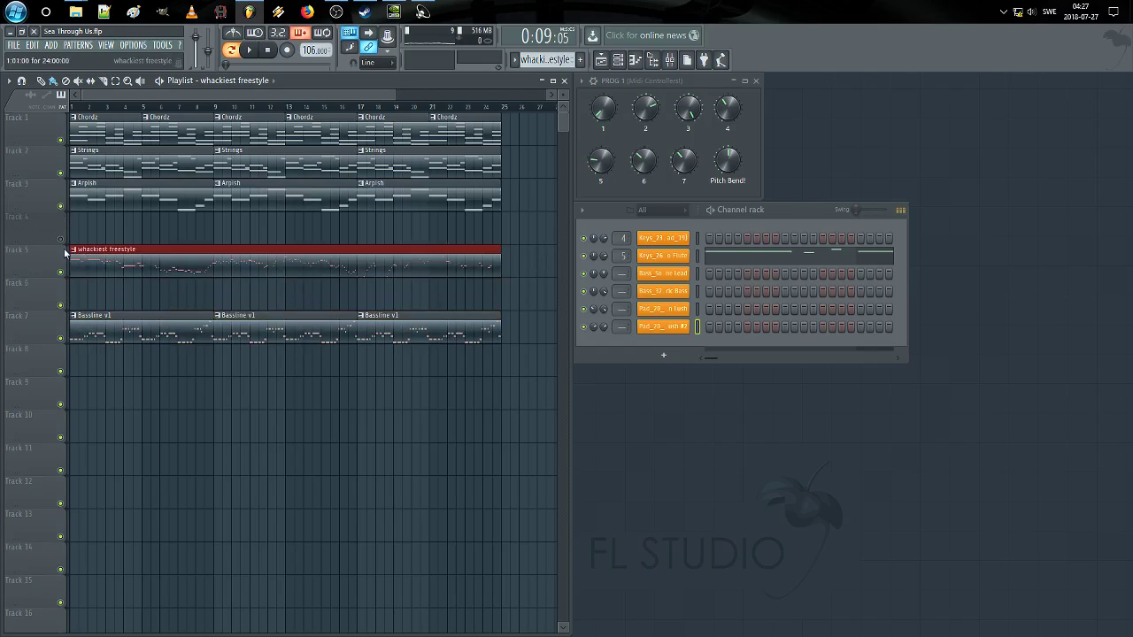
# Step: Mute Track 7 and place a unique copy of the Bassline v1 pattern at the start of Track 8
pyautogui.click(72, 336)
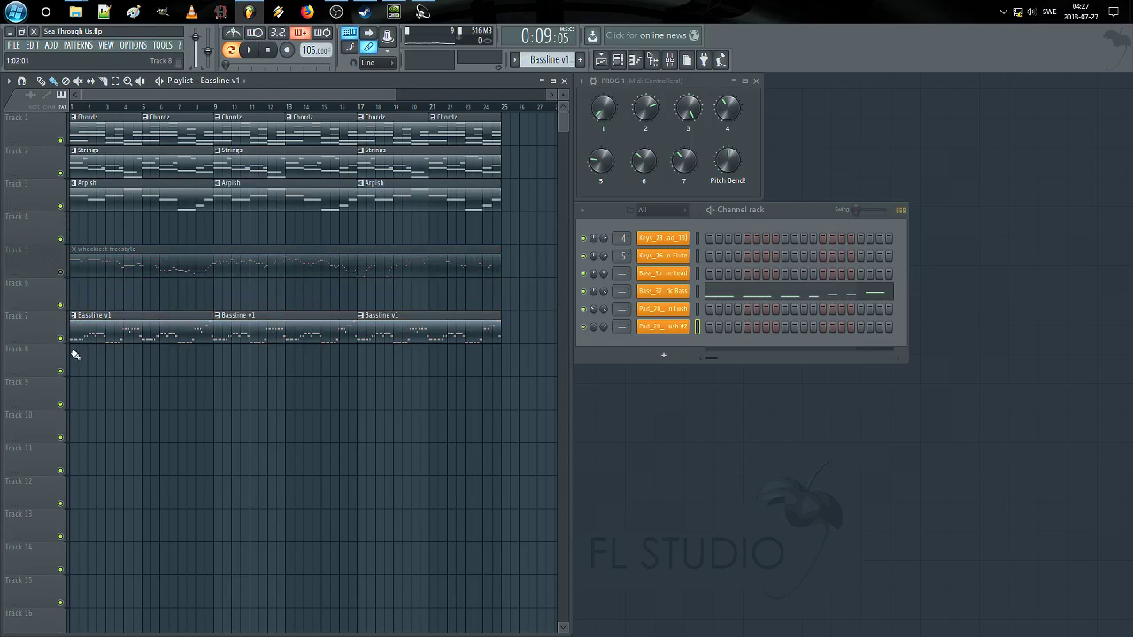
pyautogui.click(74, 357)
pyautogui.click(60, 338)
pyautogui.click(73, 349)
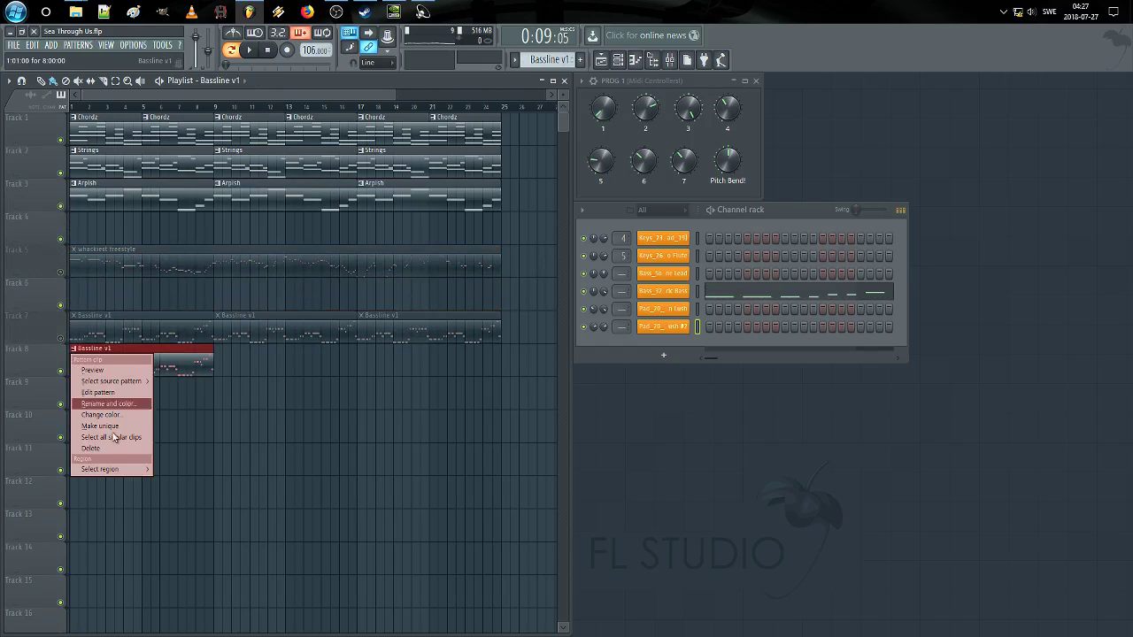
pyautogui.click(100, 426)
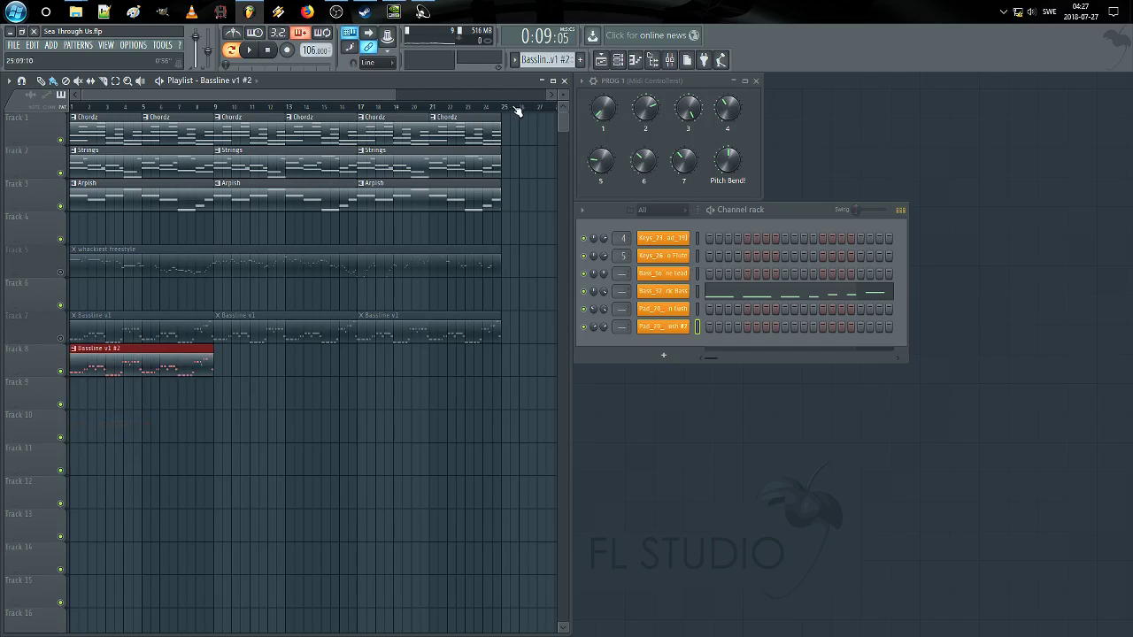
# Step: Rename the duplicated bassline pattern as Bassline v2
pyautogui.middleClick(545, 60)
pyautogui.click(608, 59)
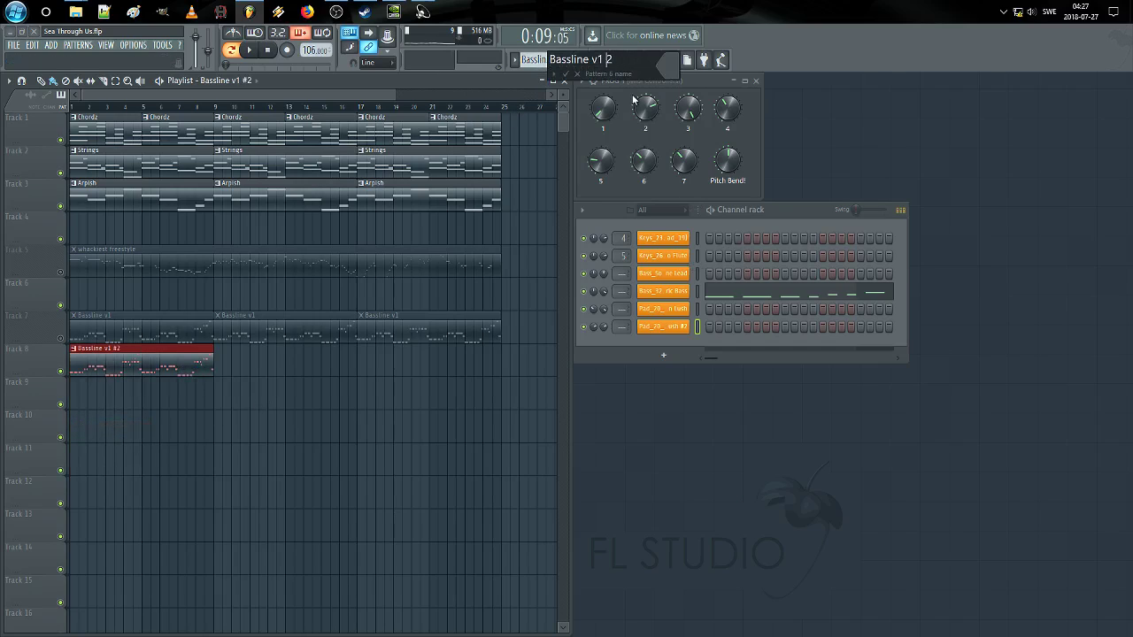
pyautogui.press('BackSpace')
pyautogui.press('BackSpace')
pyautogui.press('Return')
# Step: Play the Bassline v2 notes from bar 1 in the piano roll and examine the opening notes up close
pyautogui.doubleClick(106, 363)
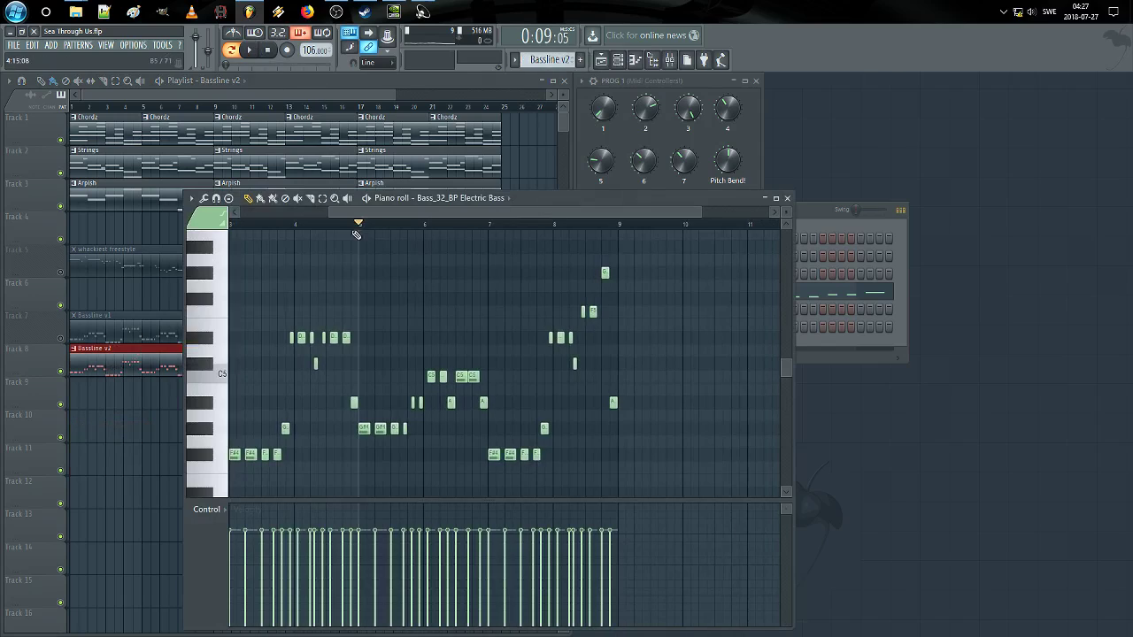
pyautogui.moveTo(354, 213); pyautogui.dragTo(152, 213)
pyautogui.click(230, 224)
pyautogui.press('space')
pyautogui.scroll(5, 313, 227)
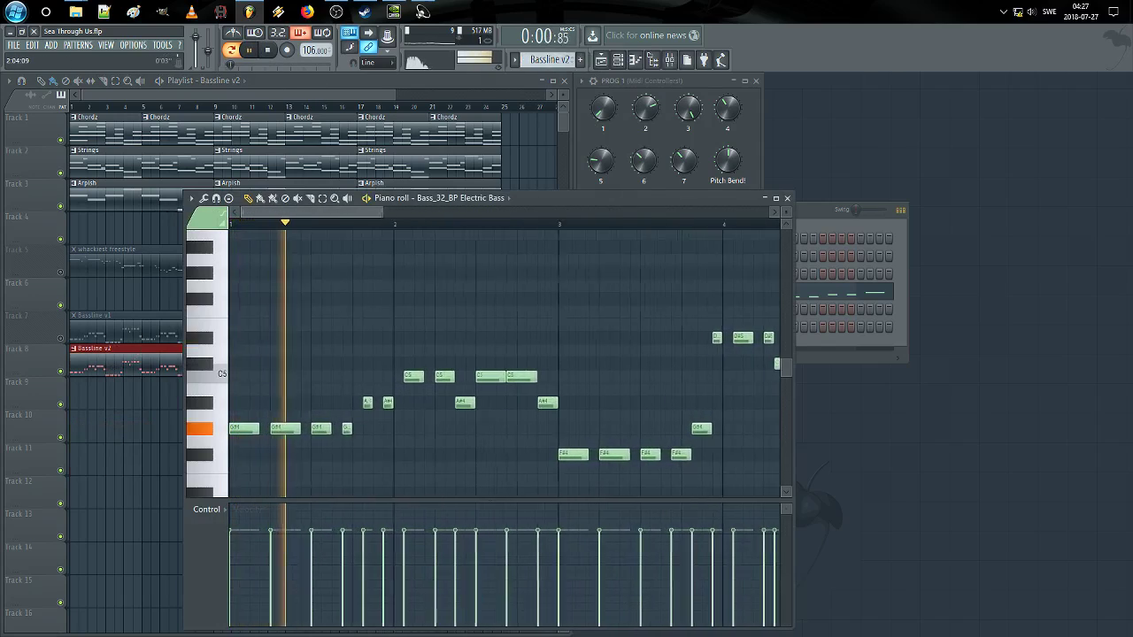
pyautogui.press('space')
pyautogui.press('space')
pyautogui.scroll(-2, 354, 464)
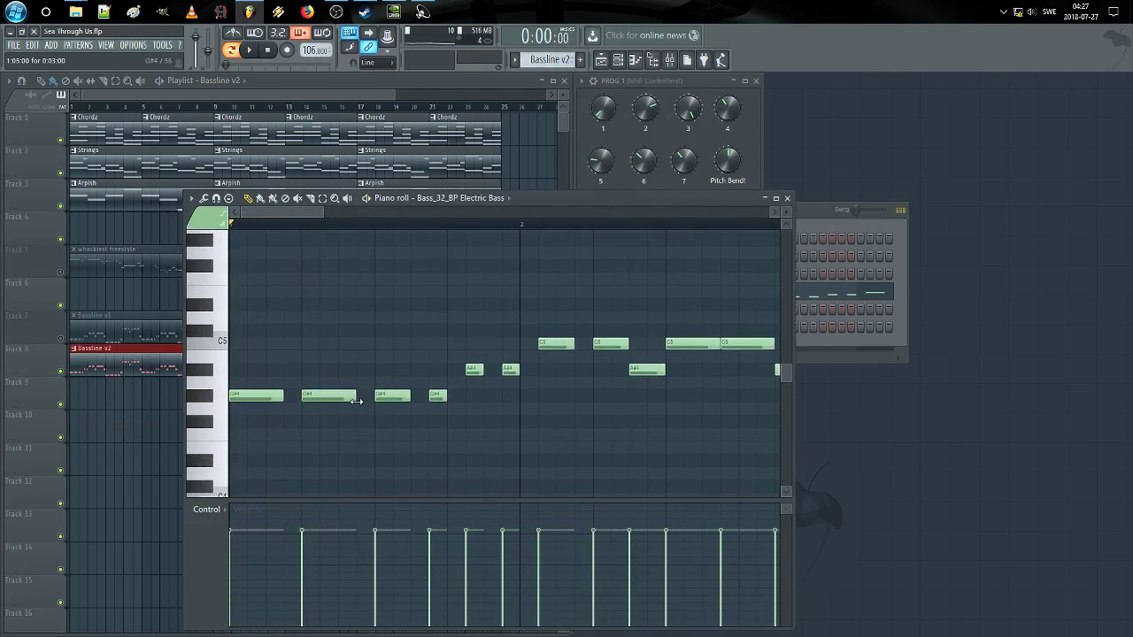
pyautogui.scroll(-3, 374, 380)
pyautogui.press('space')
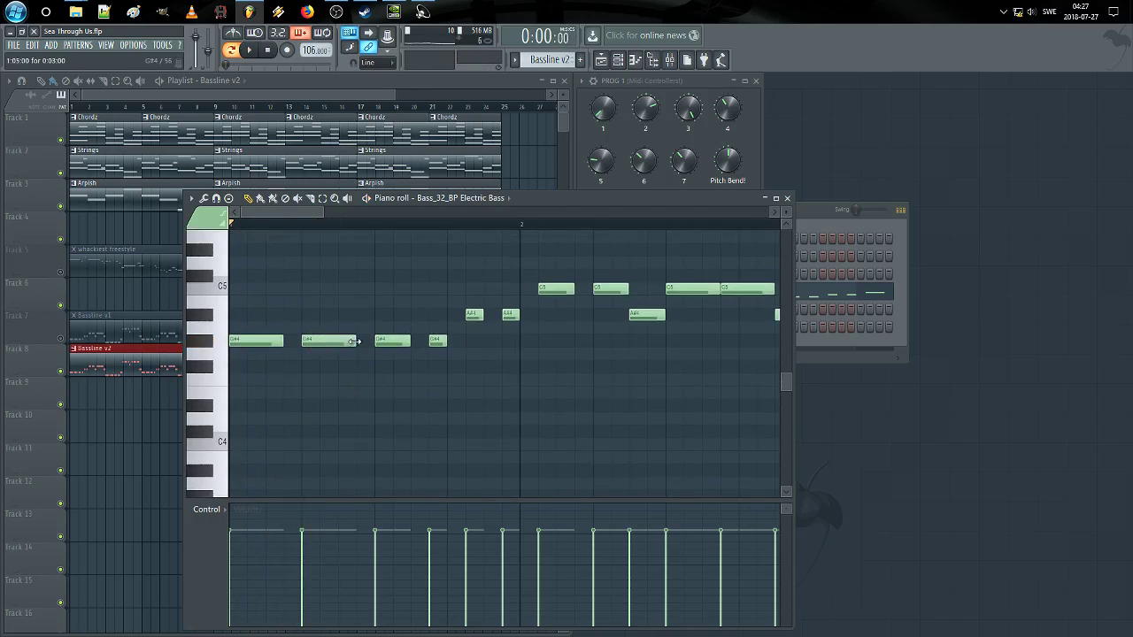
pyautogui.click(787, 198)
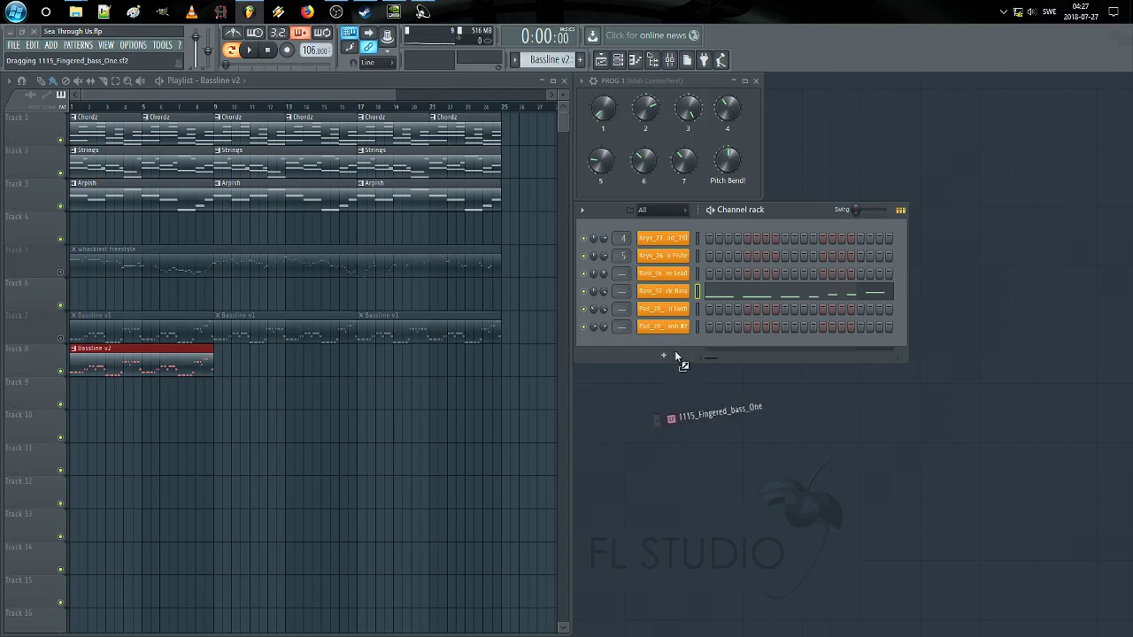
# Step: Add the 1115_Fingered_bass_One soundfont as a new channel and audition its sound
pyautogui.moveTo(675, 352); pyautogui.dragTo(666, 347)
pyautogui.press('q')
pyautogui.press('q')
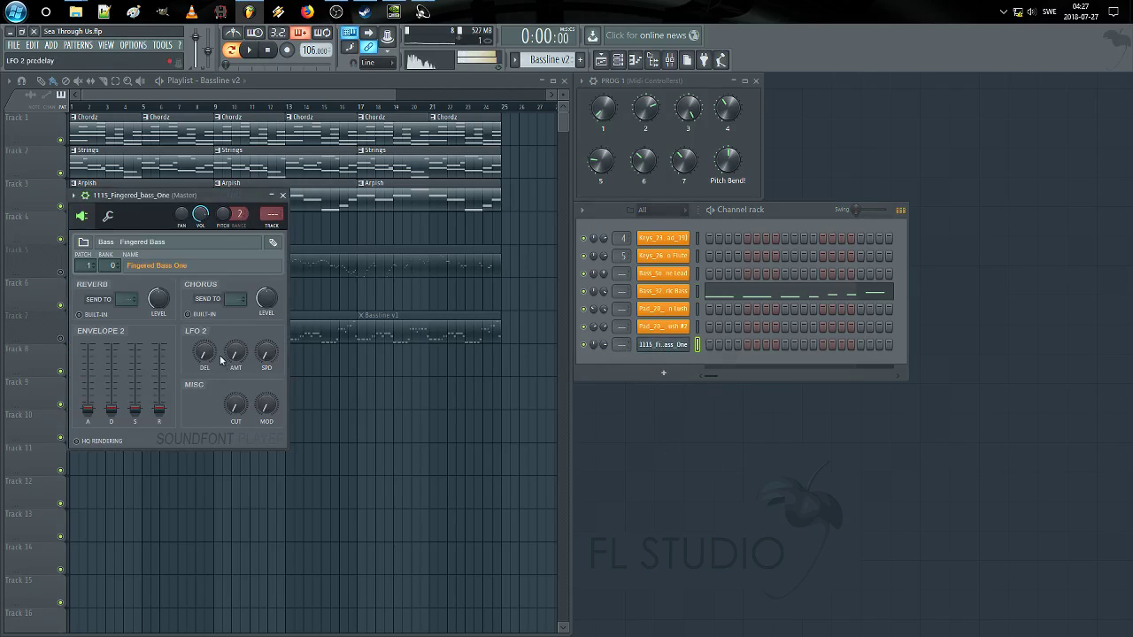
# Step: Lower the 1115_Fingered_bass_One channel's volume to about 54% and raise its Envelope 2 decay
pyautogui.click(606, 355)
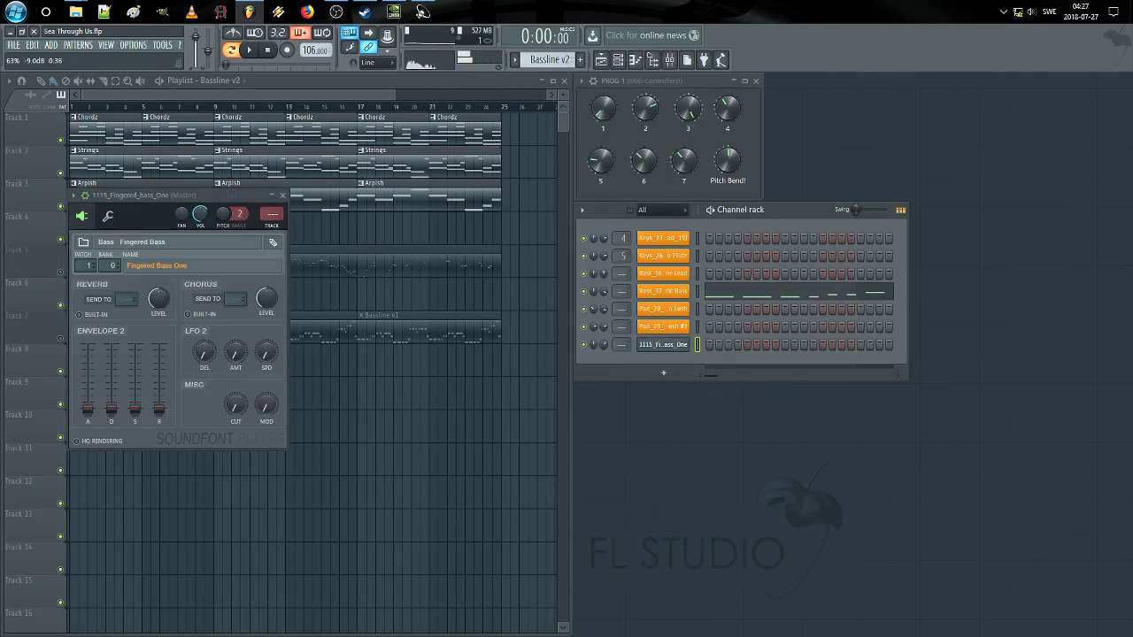
pyautogui.click(160, 409)
pyautogui.press('q')
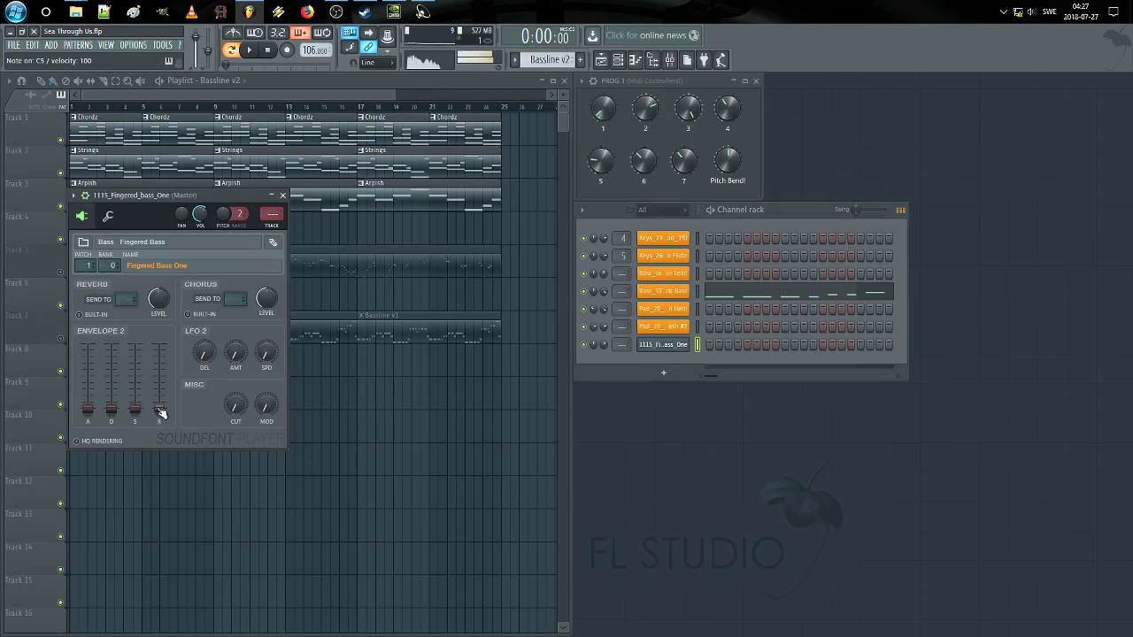
pyautogui.click(283, 194)
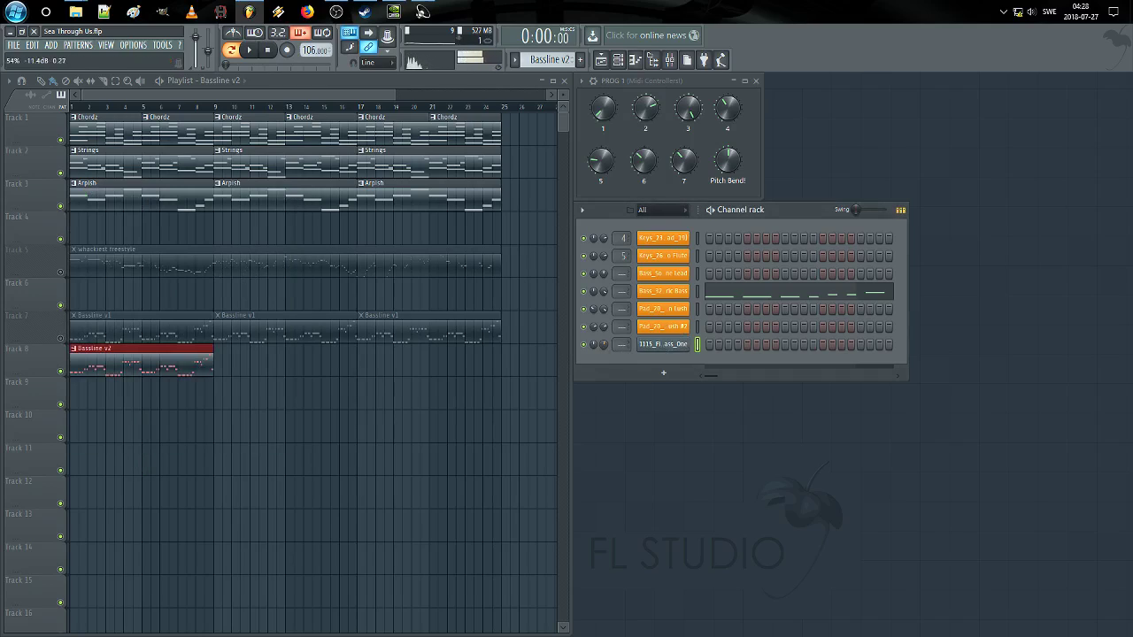
pyautogui.click(655, 347)
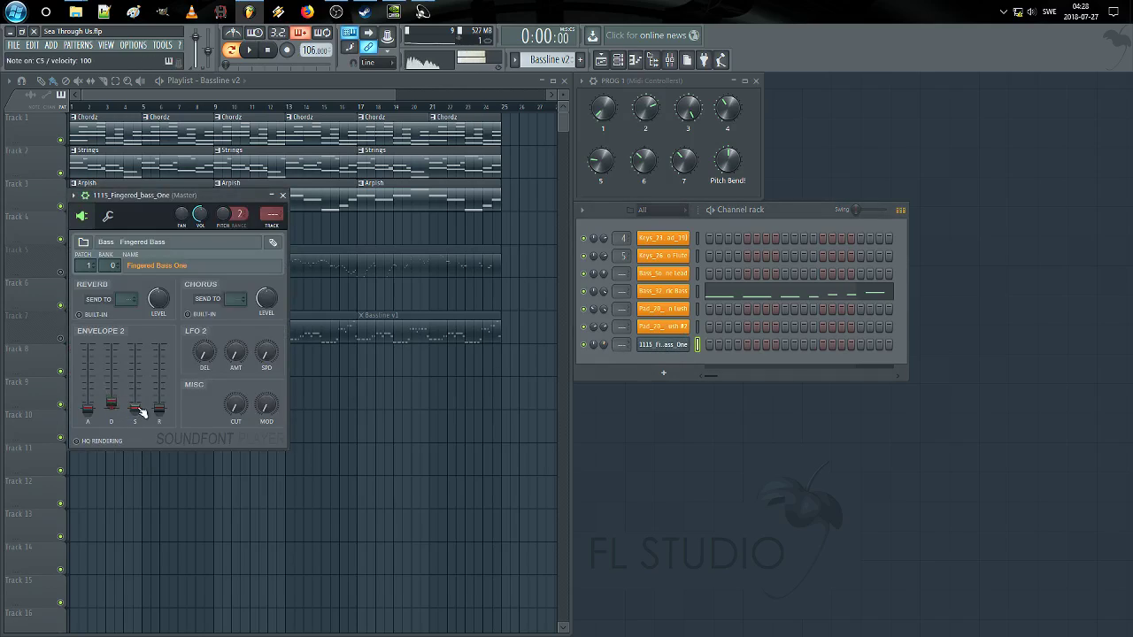
pyautogui.moveTo(112, 403); pyautogui.dragTo(115, 376)
pyautogui.click(283, 196)
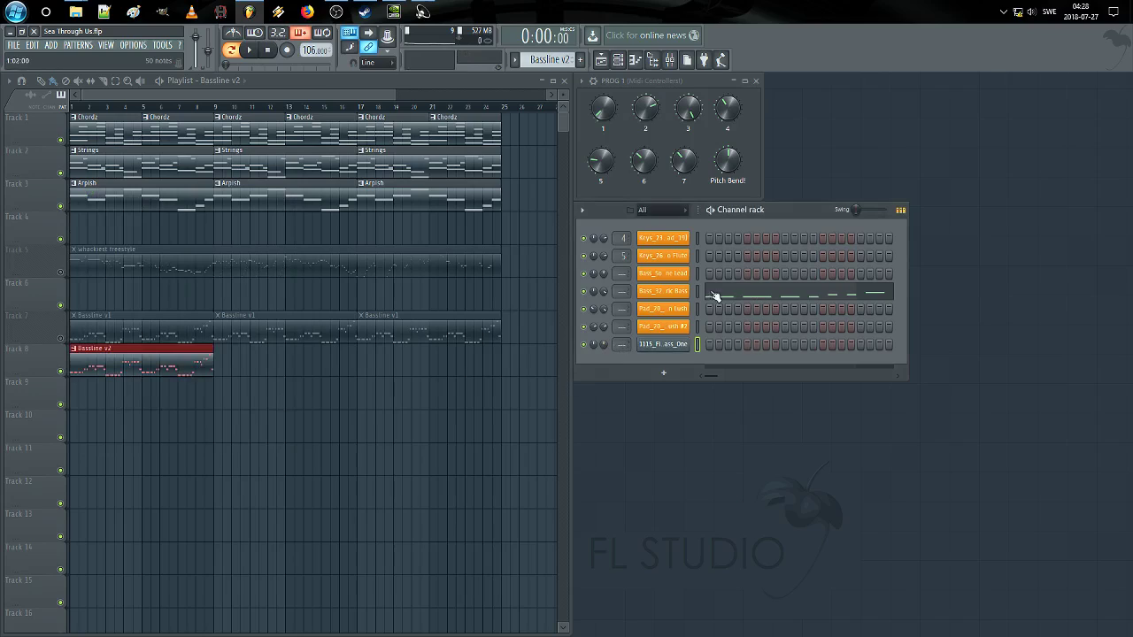
# Step: Paste the bassline into the 1115_Fingered_bass_One channel with the Electric Bass channel muted, and compare both channels' settings
pyautogui.hotkey('ctrl', 'v')
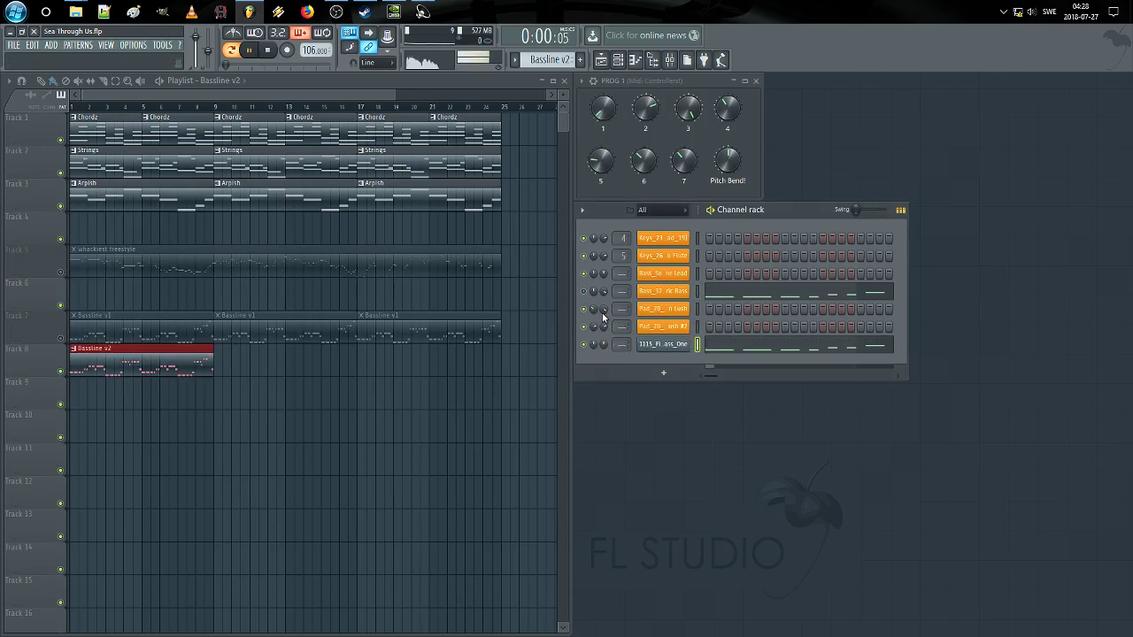
pyautogui.click(677, 293)
pyautogui.click(677, 344)
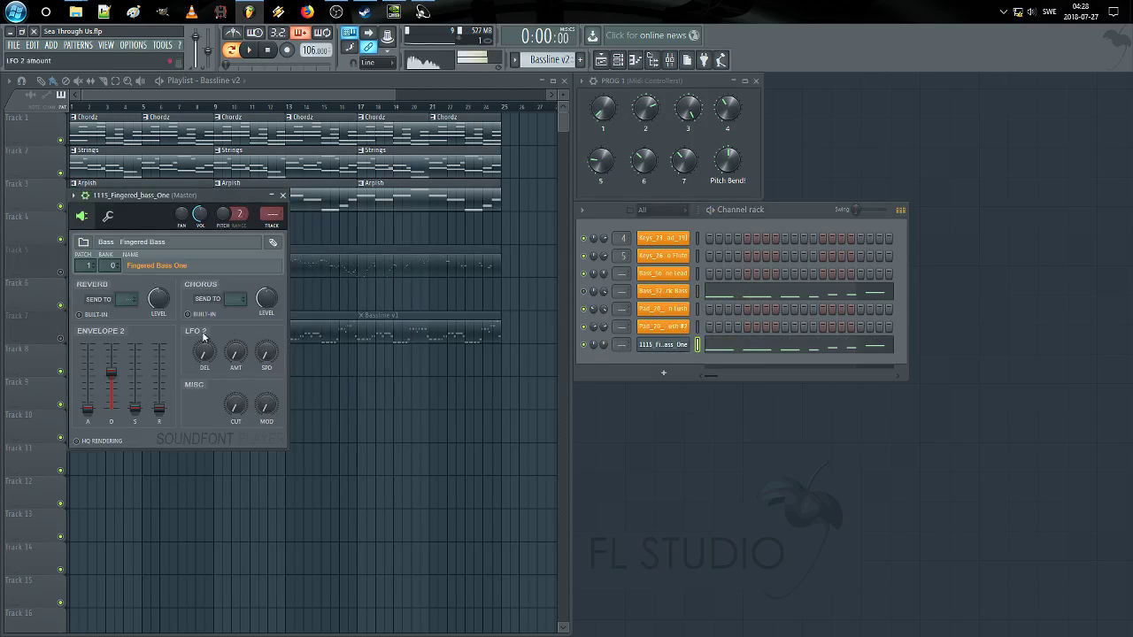
pyautogui.click(108, 216)
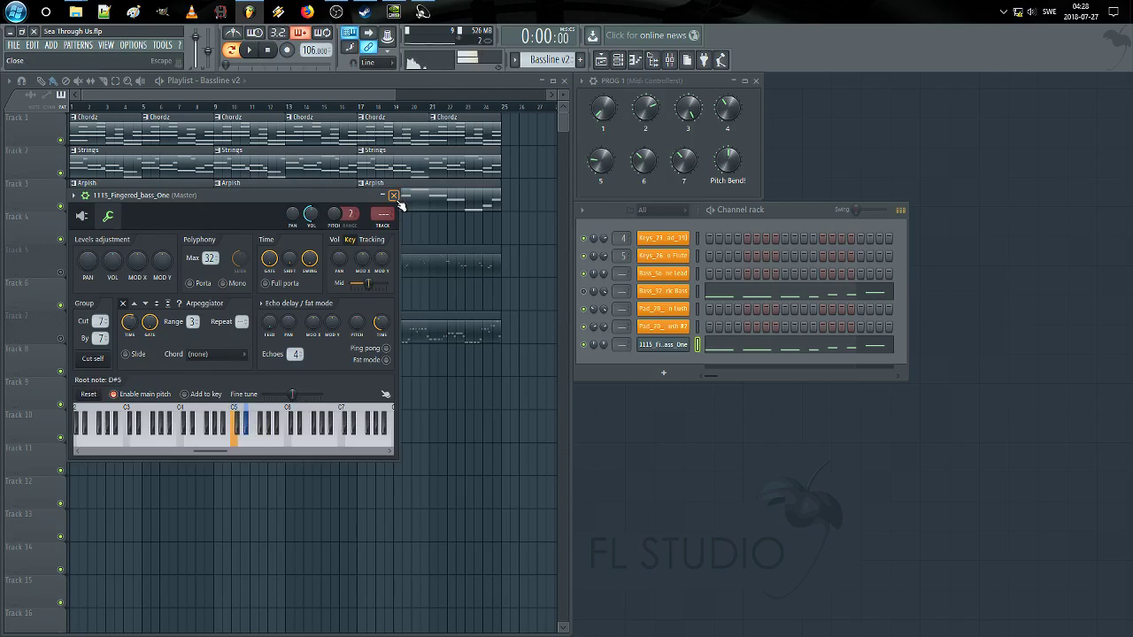
pyautogui.click(677, 297)
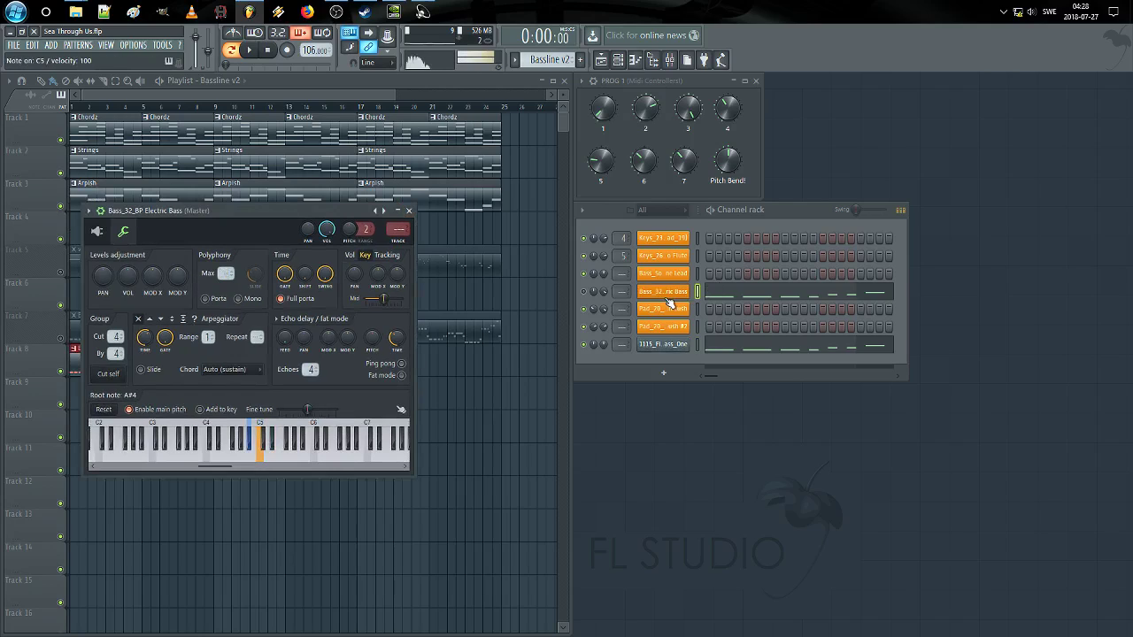
pyautogui.click(670, 344)
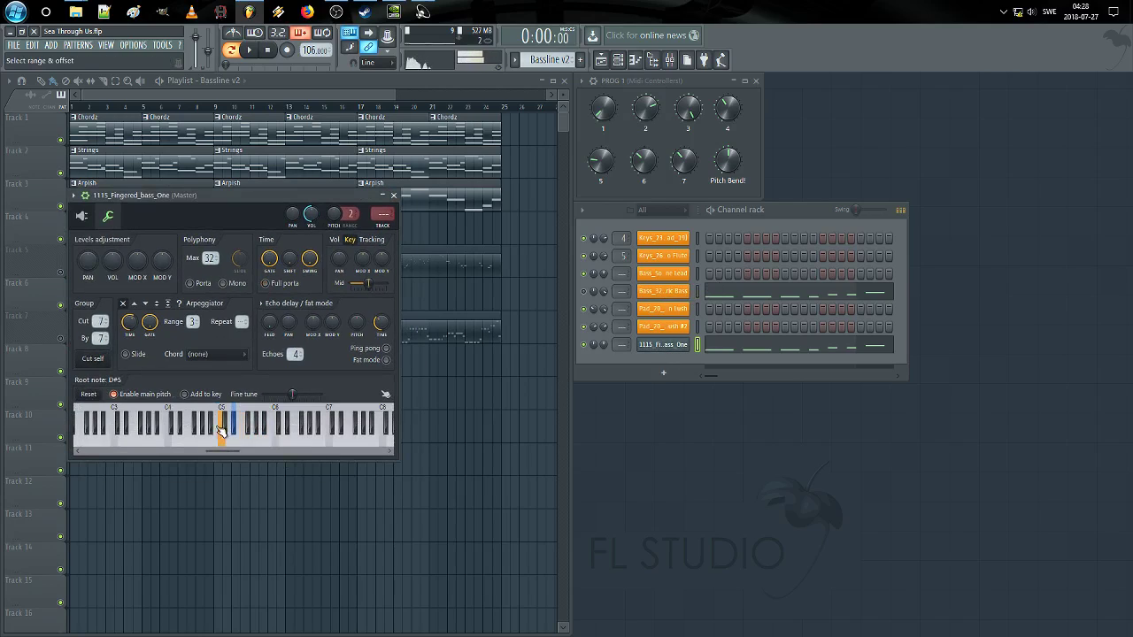
pyautogui.click(394, 196)
# Step: Play the Bassline v2 pattern with the fingered bass, including briefly in song mode with the other tracks
pyautogui.press('space')
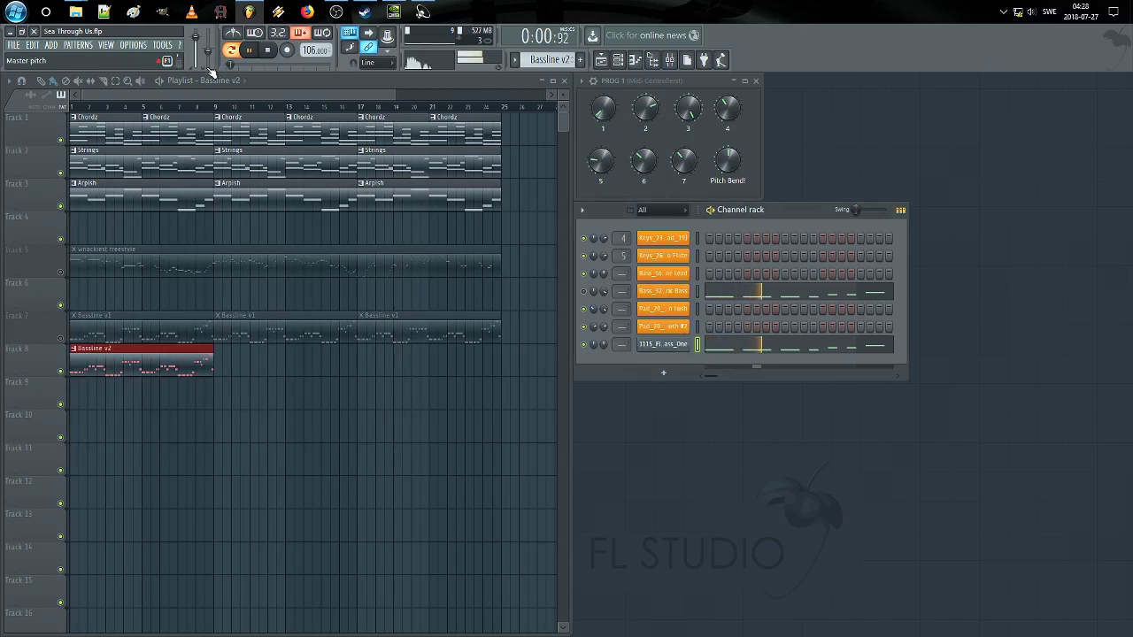
pyautogui.click(231, 51)
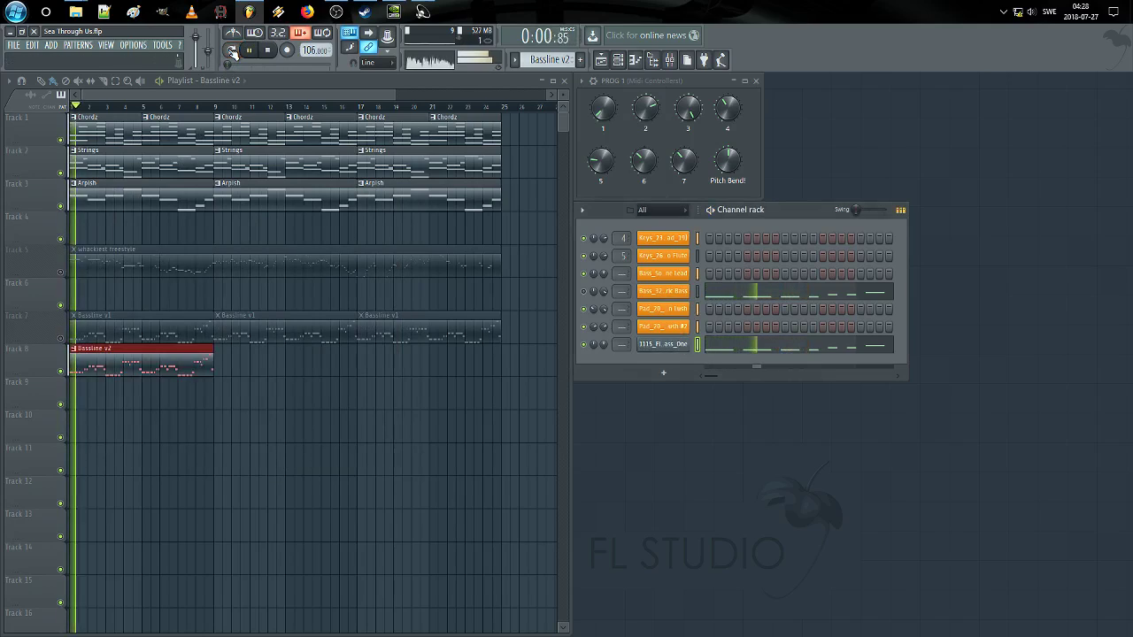
pyautogui.click(231, 50)
pyautogui.press('space')
# Step: Open the fingered bass notes in the piano roll and shorten the second G#4 note of bar 1 to two steps
pyautogui.click(713, 344)
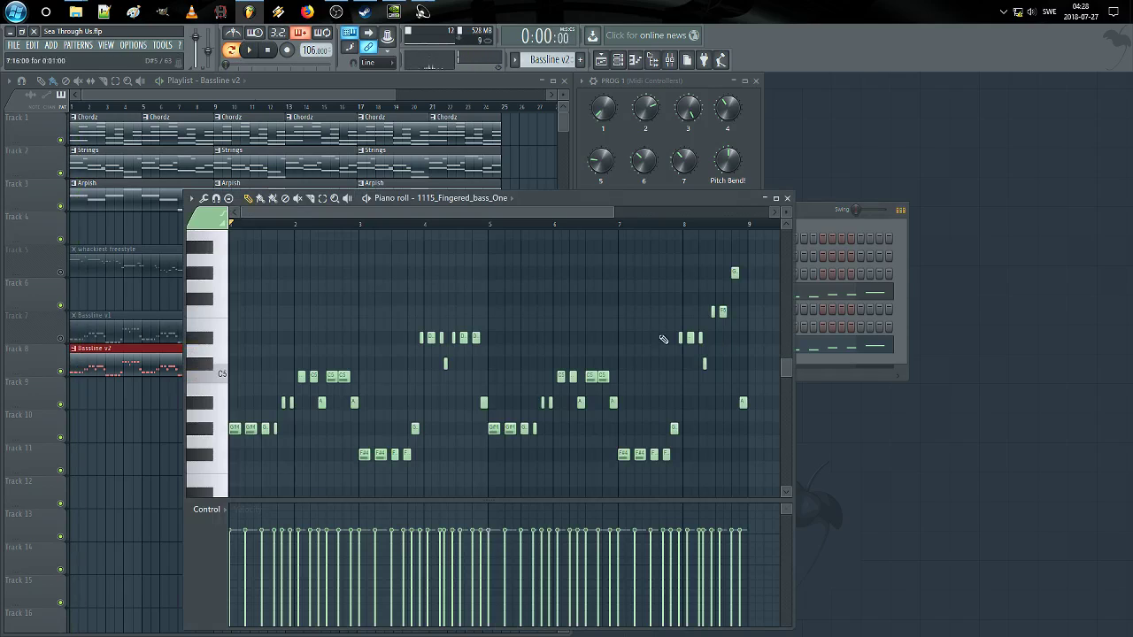
pyautogui.press('space')
pyautogui.scroll(5, 498, 390)
pyautogui.scroll(-2, 443, 377)
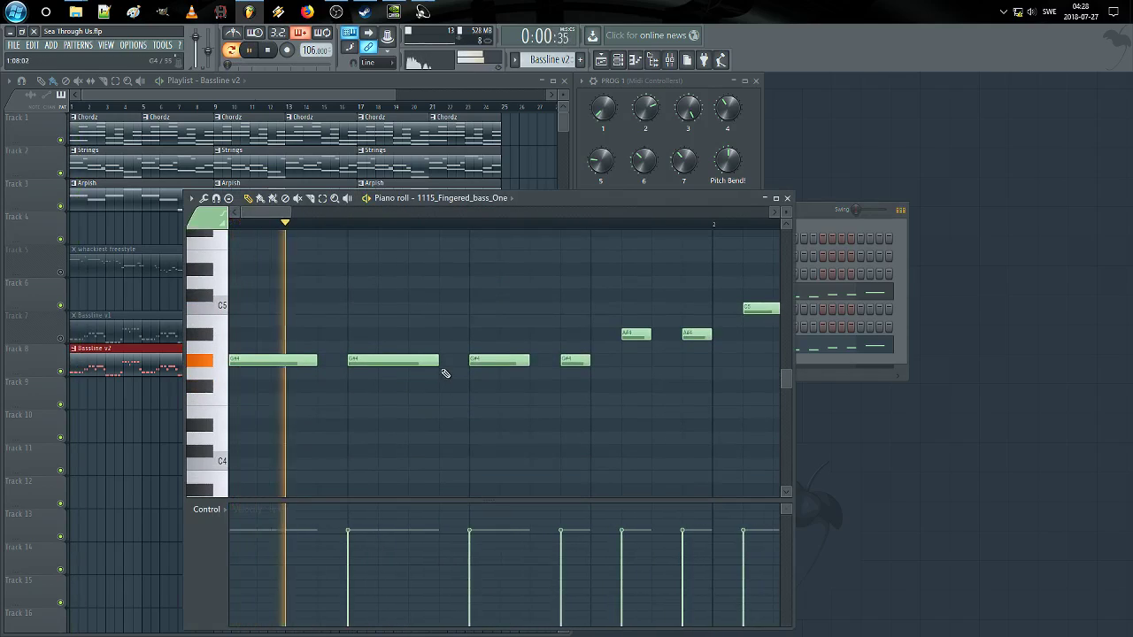
pyautogui.press('space')
pyautogui.moveTo(436, 360); pyautogui.dragTo(408, 361)
pyautogui.scroll(-2, 443, 386)
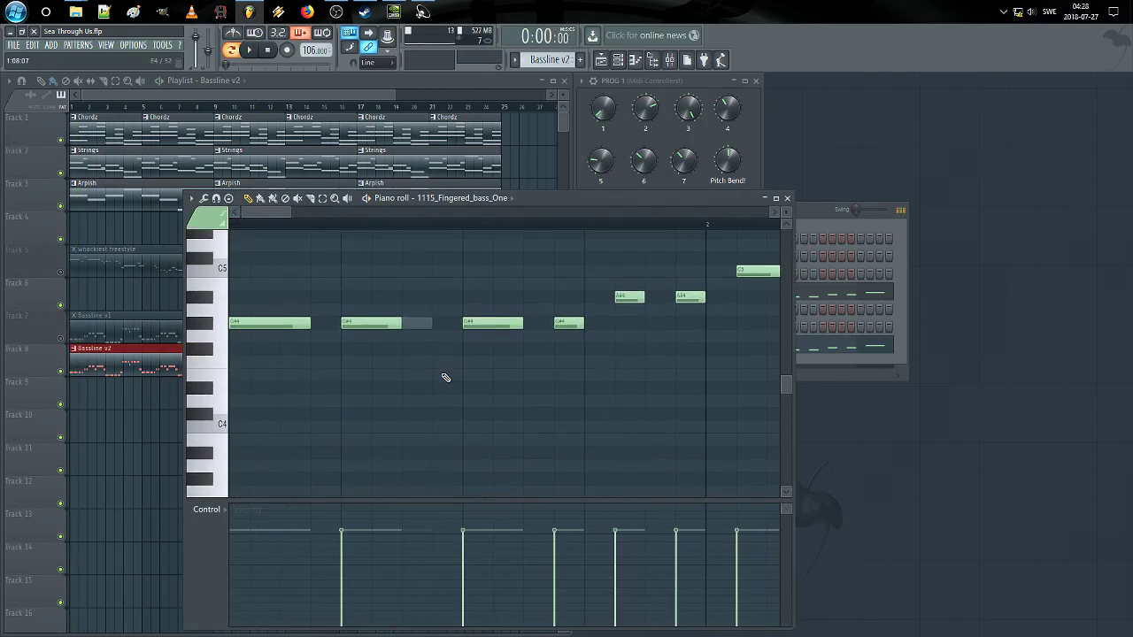
# Step: Clear the duplicate bassline notes from the Electric Bass channel
pyautogui.click(841, 221)
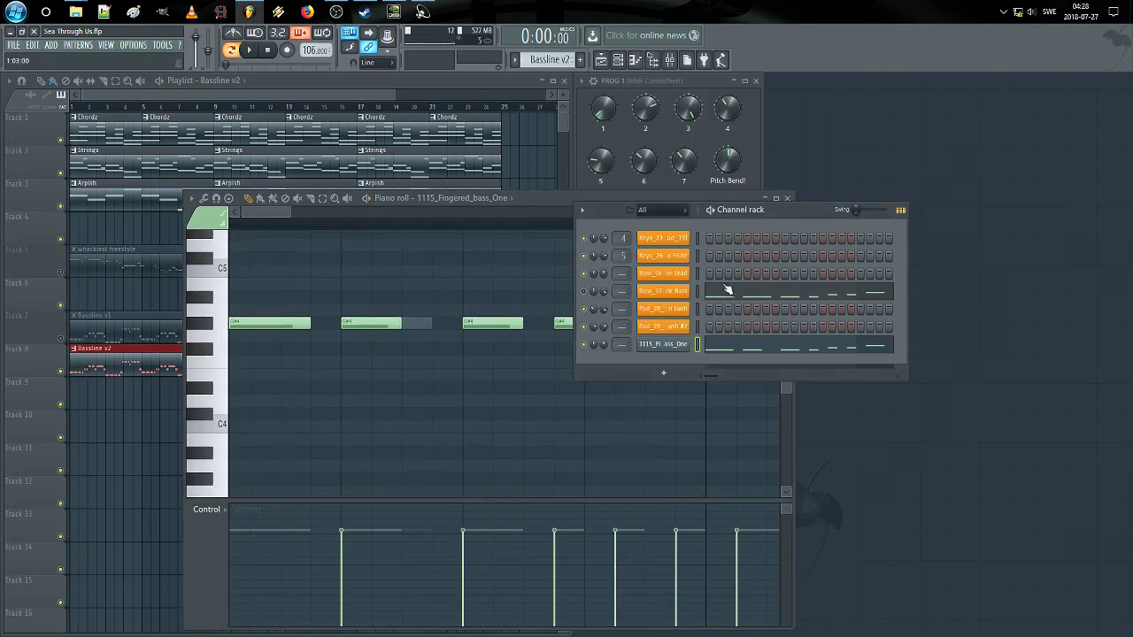
pyautogui.click(698, 293)
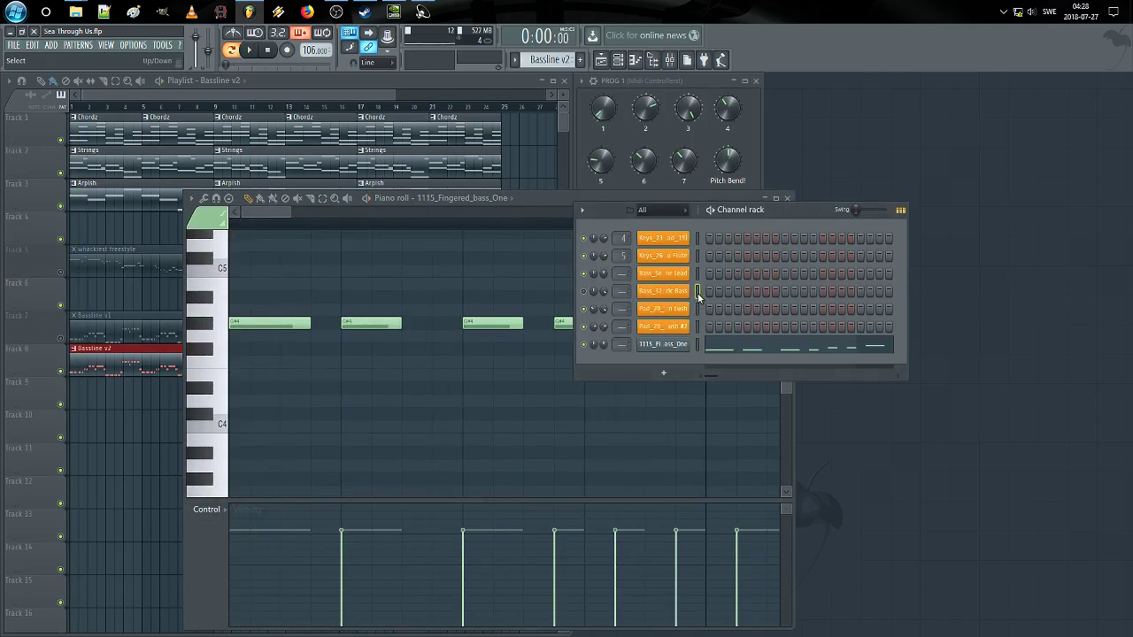
pyautogui.press('space')
# Step: Add a one-step F4 note directly before the third G#4 note in bar 1 and play it
pyautogui.click(412, 405)
pyautogui.moveTo(433, 401)
pyautogui.mouseDown()
pyautogui.moveTo(432, 367)
pyautogui.moveTo(432, 379)
pyautogui.moveTo(463, 377)
pyautogui.moveTo(445, 375)
pyautogui.moveTo(446, 324)
pyautogui.moveTo(444, 375)
pyautogui.mouseUp()
pyautogui.press('space')
pyautogui.press('space')
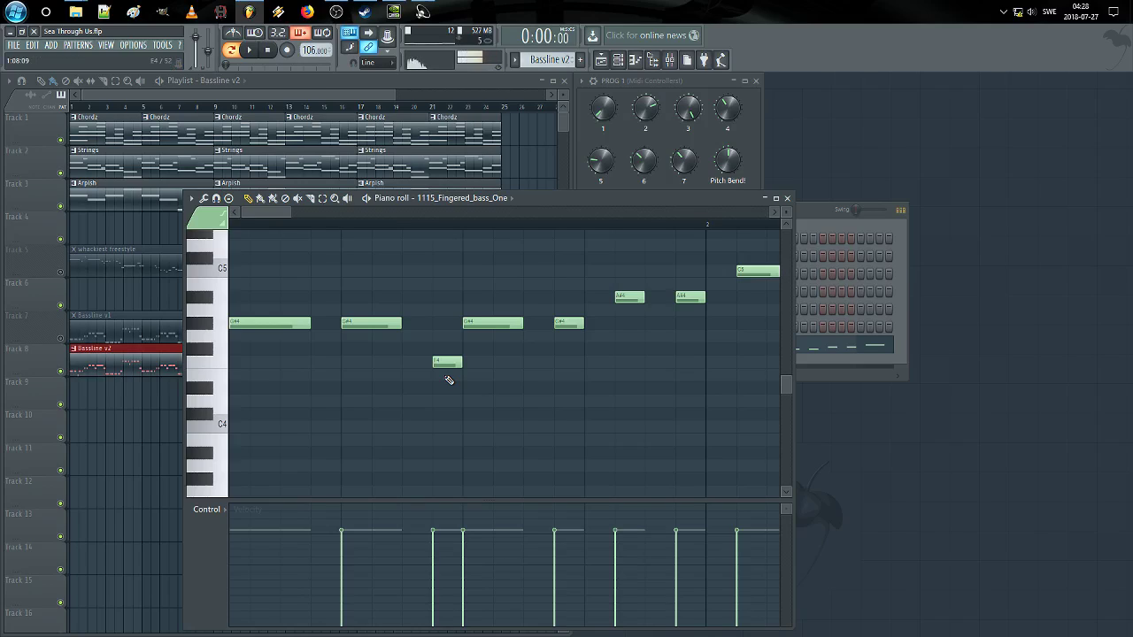
# Step: Select the 1115_Fingered_bass_One channel and lower the short F4 note in bar 1 to D#4
pyautogui.click(811, 325)
pyautogui.click(698, 345)
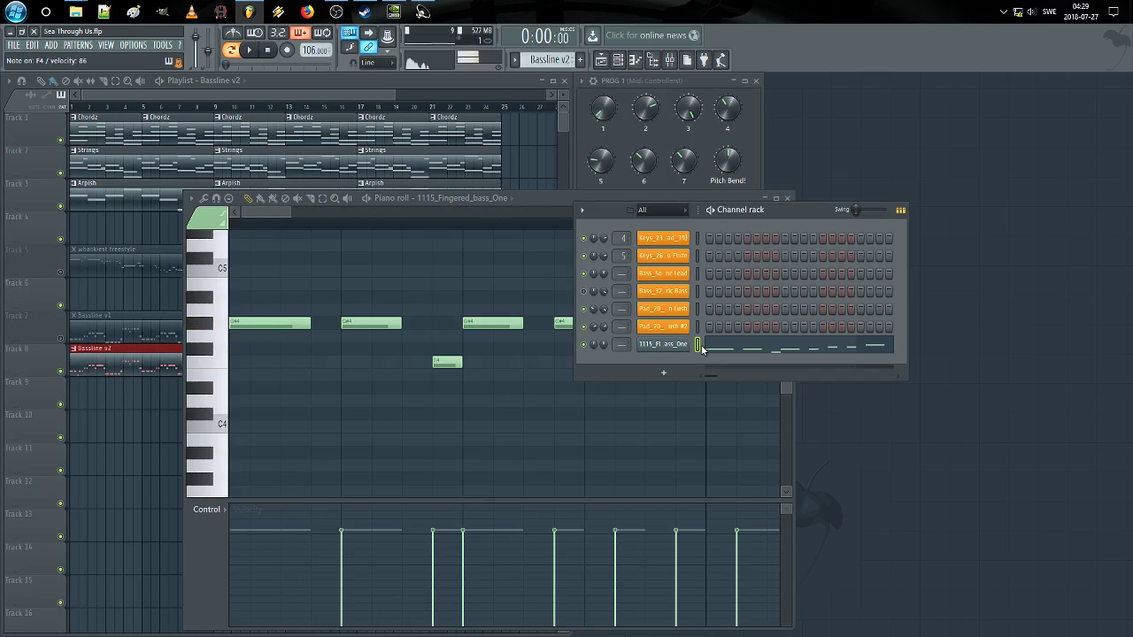
pyautogui.click(516, 402)
pyautogui.press('space')
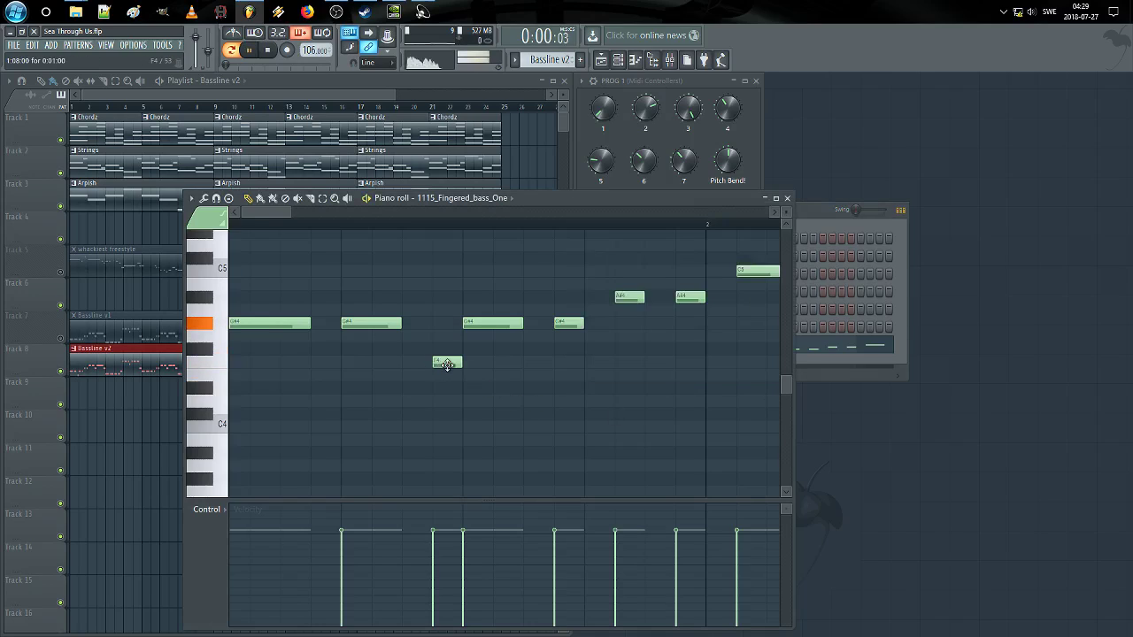
pyautogui.press('space')
pyautogui.click(447, 366)
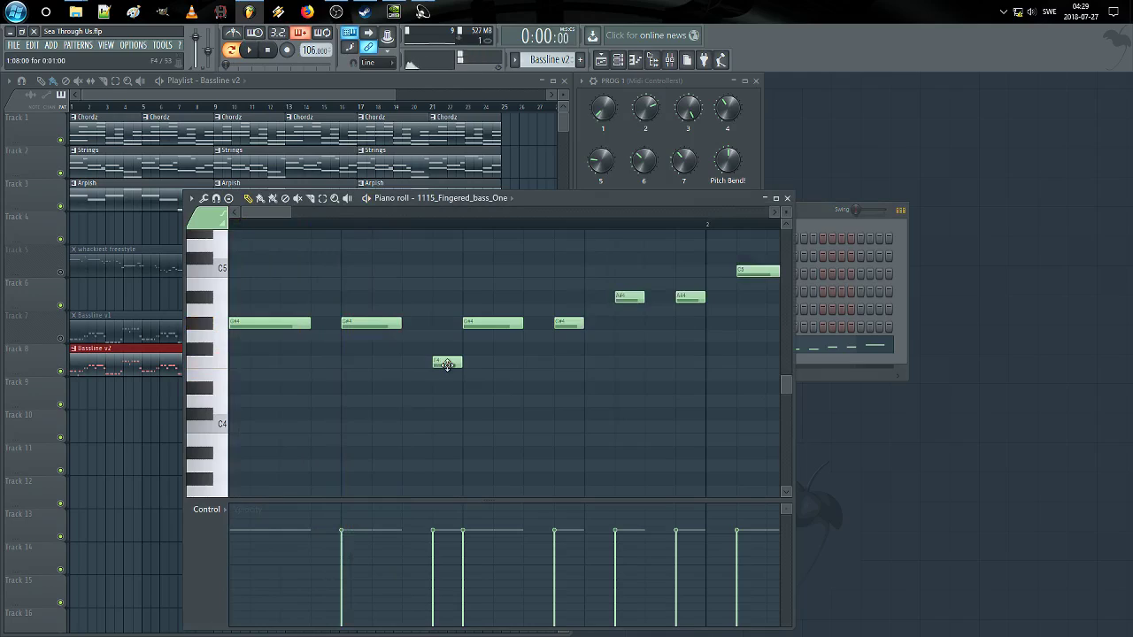
pyautogui.moveTo(447, 363); pyautogui.dragTo(449, 390)
pyautogui.press('space')
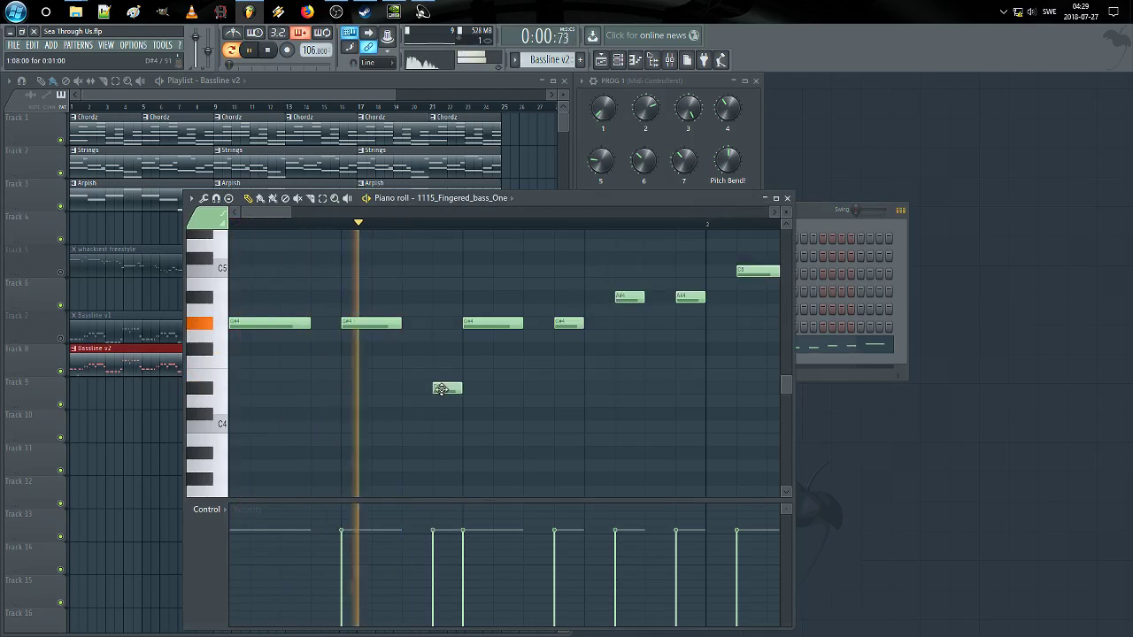
pyautogui.press('space')
# Step: Replace the third G#4 of bar 1 with a one-step F4 followed by a one-step G#4
pyautogui.moveTo(475, 329); pyautogui.dragTo(493, 363)
pyautogui.press('space')
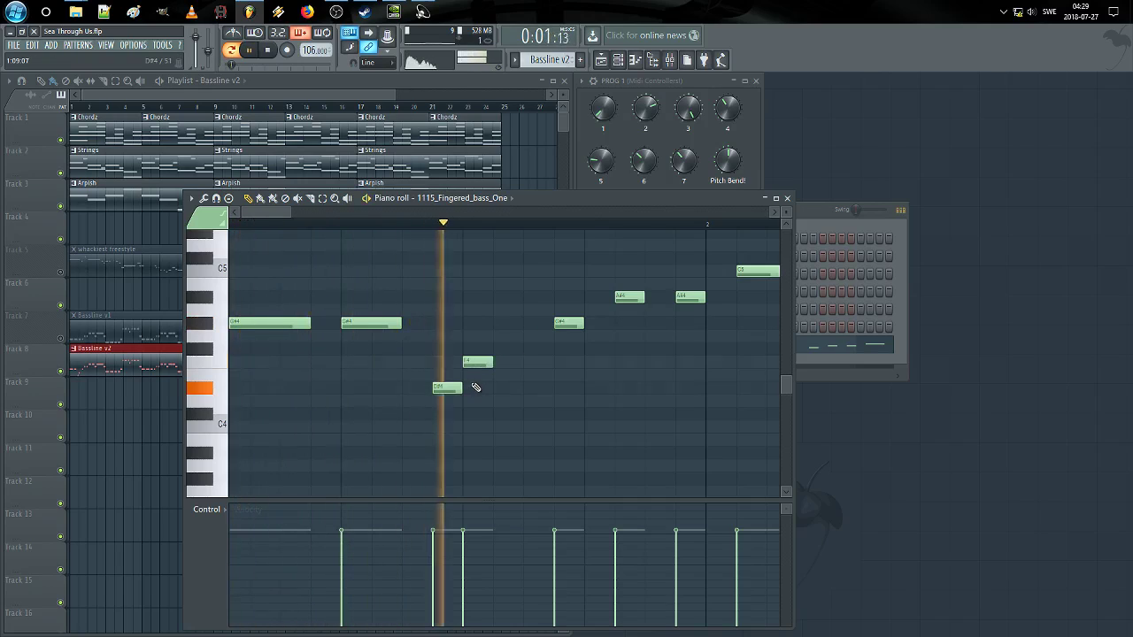
pyautogui.press('space')
pyautogui.click(508, 323)
pyautogui.press('space')
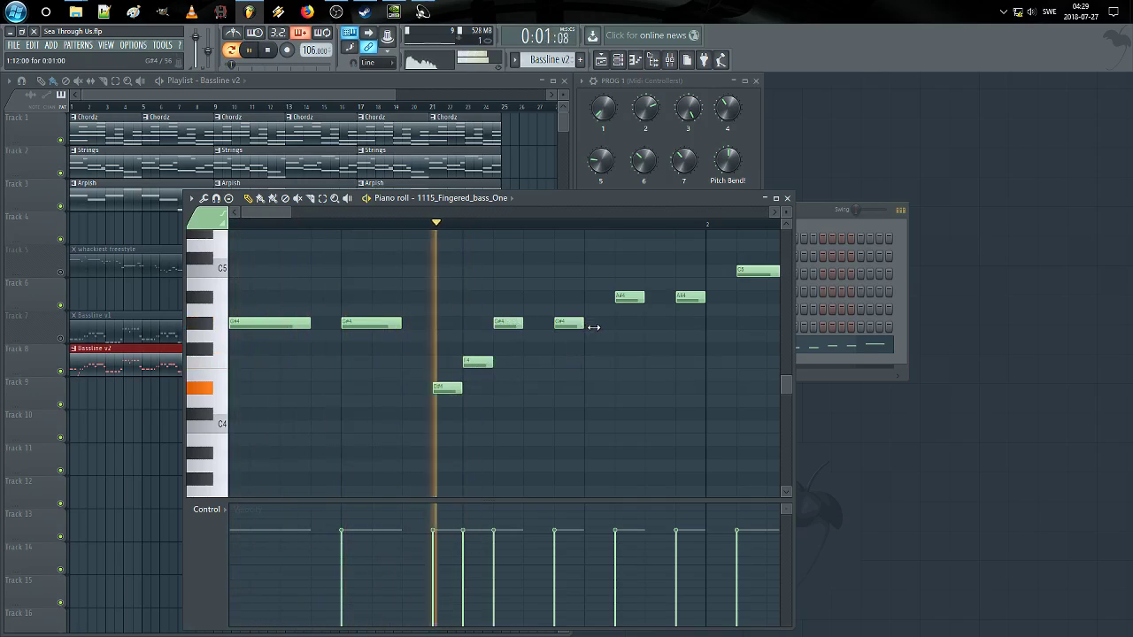
# Step: Lengthen the last G#4 and the last A#4 notes of bar 1 to two steps each and play the result
pyautogui.moveTo(583, 324); pyautogui.dragTo(520, 378)
pyautogui.press('space')
pyautogui.press('space')
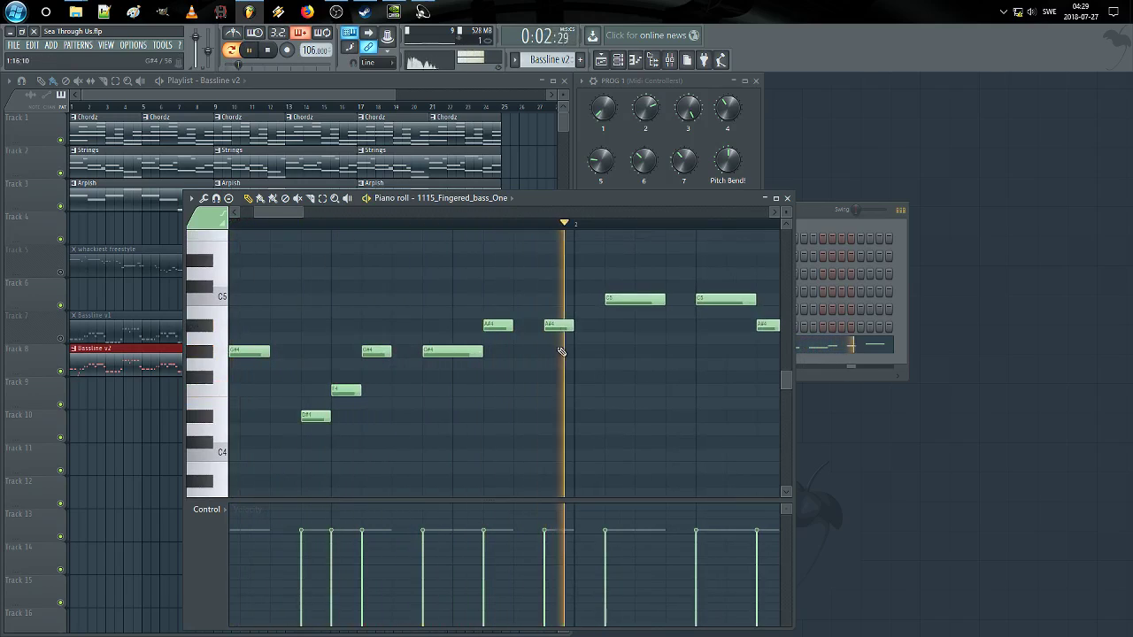
pyautogui.press('space')
pyautogui.moveTo(573, 325); pyautogui.dragTo(598, 330)
pyautogui.press('space')
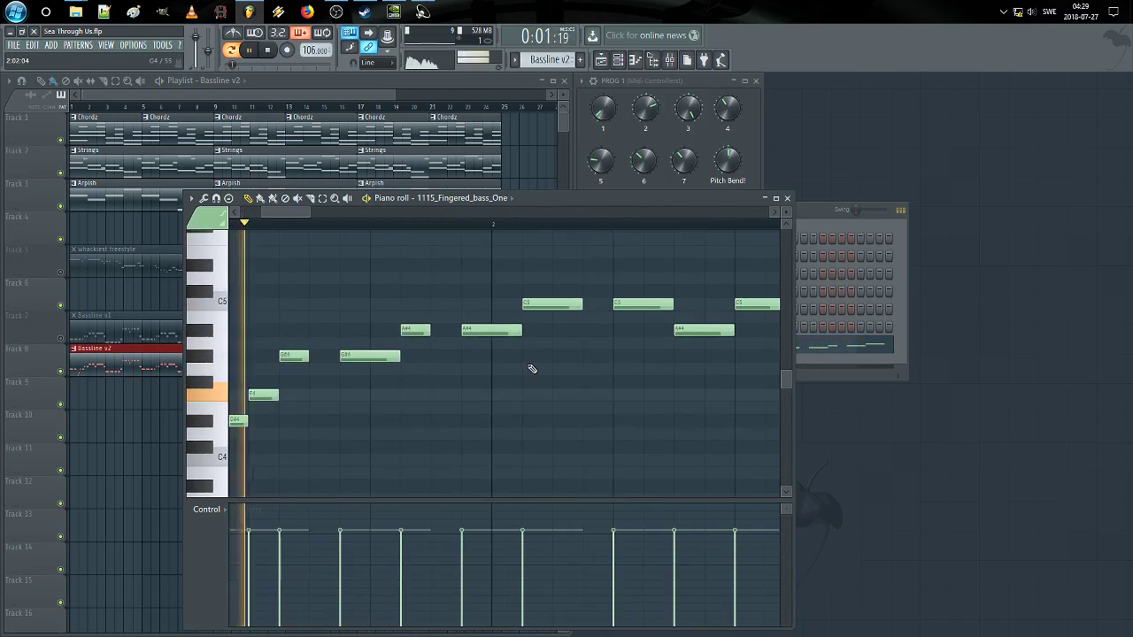
pyautogui.press('space')
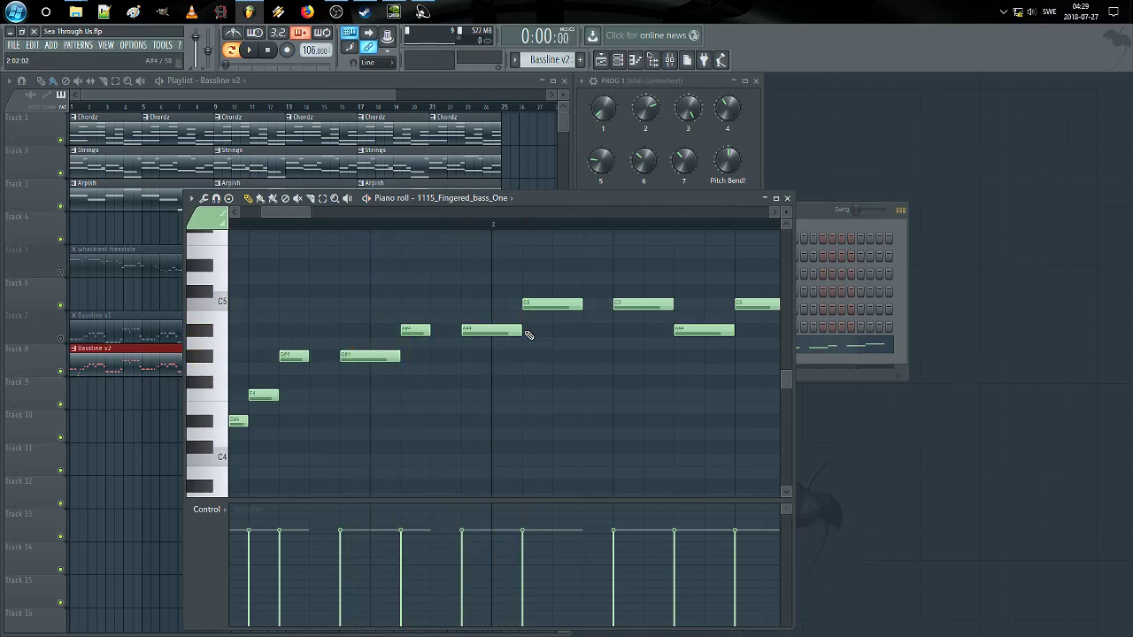
# Step: Play the bassline through bars 2 and 3, moving the playback start from mid bar 2 to just before bar 3
pyautogui.press('space')
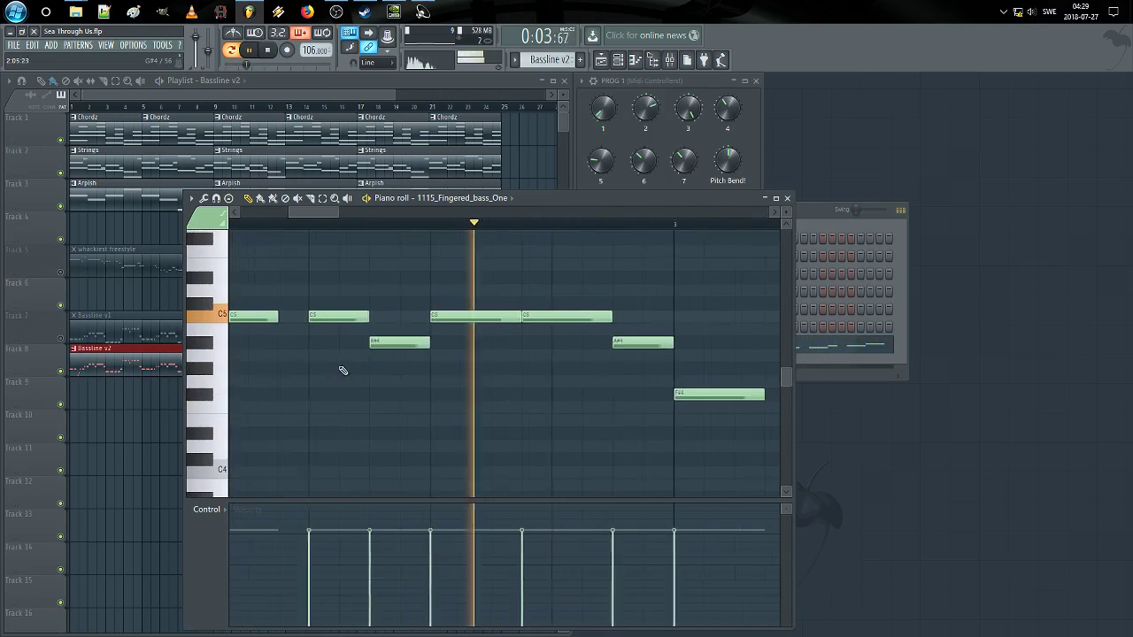
pyautogui.press('space')
pyautogui.click(368, 227)
pyautogui.moveTo(514, 283); pyautogui.dragTo(417, 296)
pyautogui.press('space')
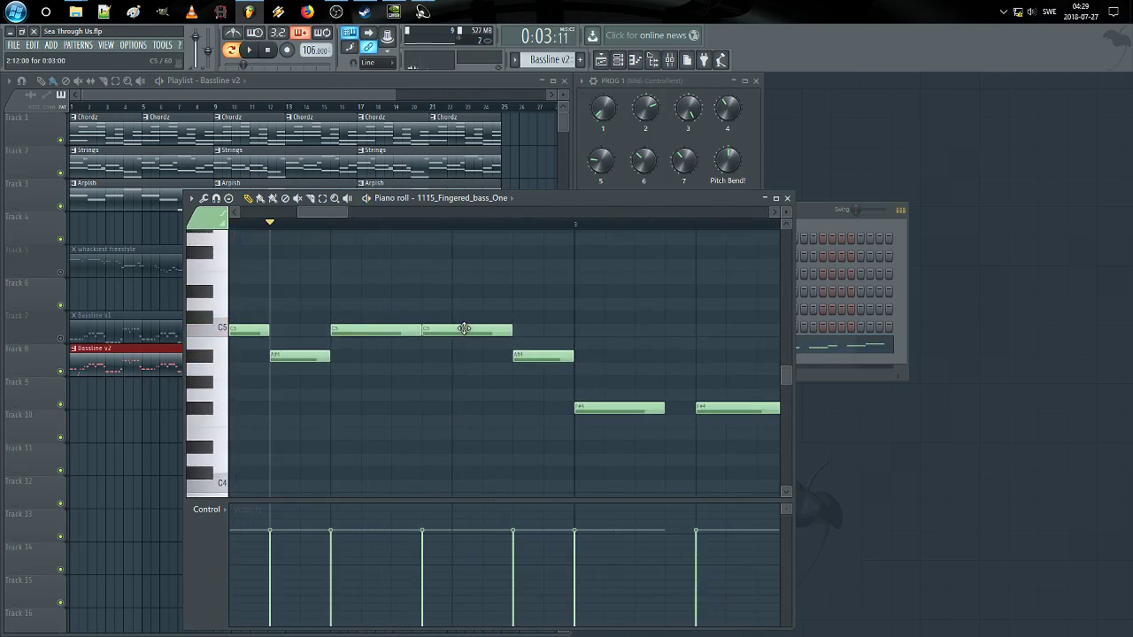
pyautogui.press('space')
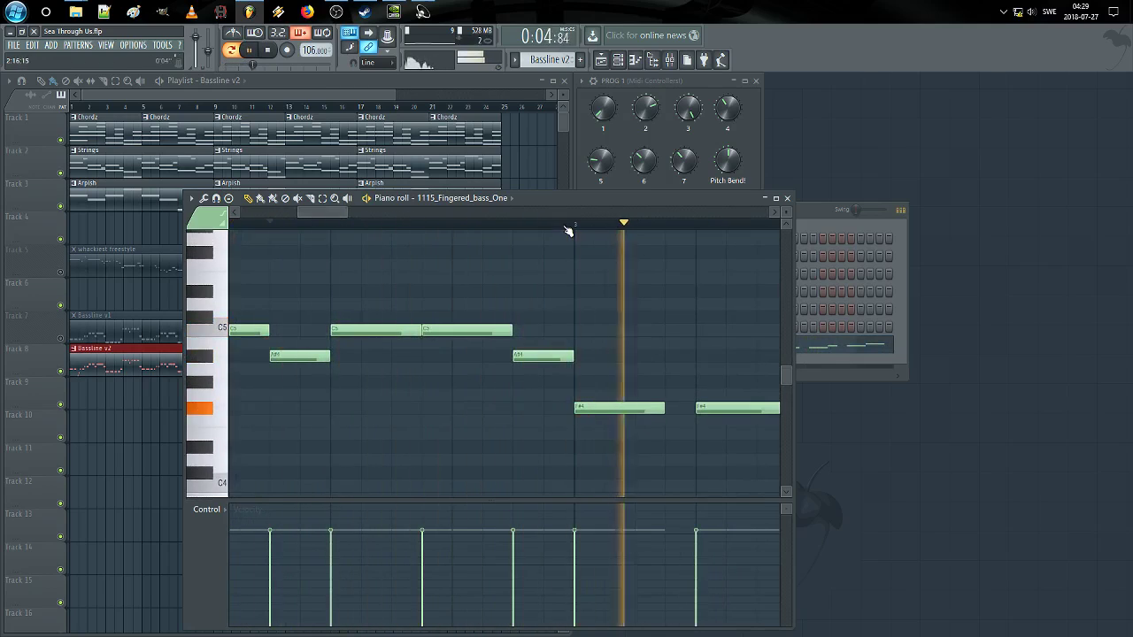
pyautogui.press('space')
pyautogui.click(450, 227)
pyautogui.press('space')
pyautogui.scroll(1, 463, 288)
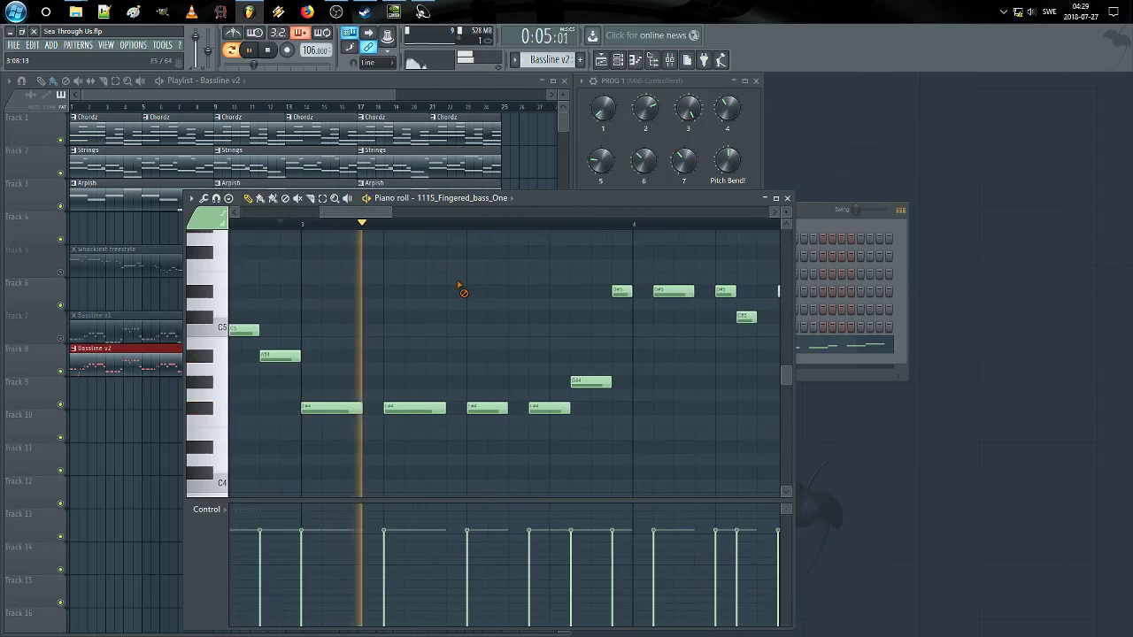
# Step: Replace the third F#4 of bar 3 with a short F#4 right after the second, followed by F4 and F#4
pyautogui.press('space')
pyautogui.moveTo(463, 414); pyautogui.dragTo(462, 372)
pyautogui.press('space')
pyautogui.press('space')
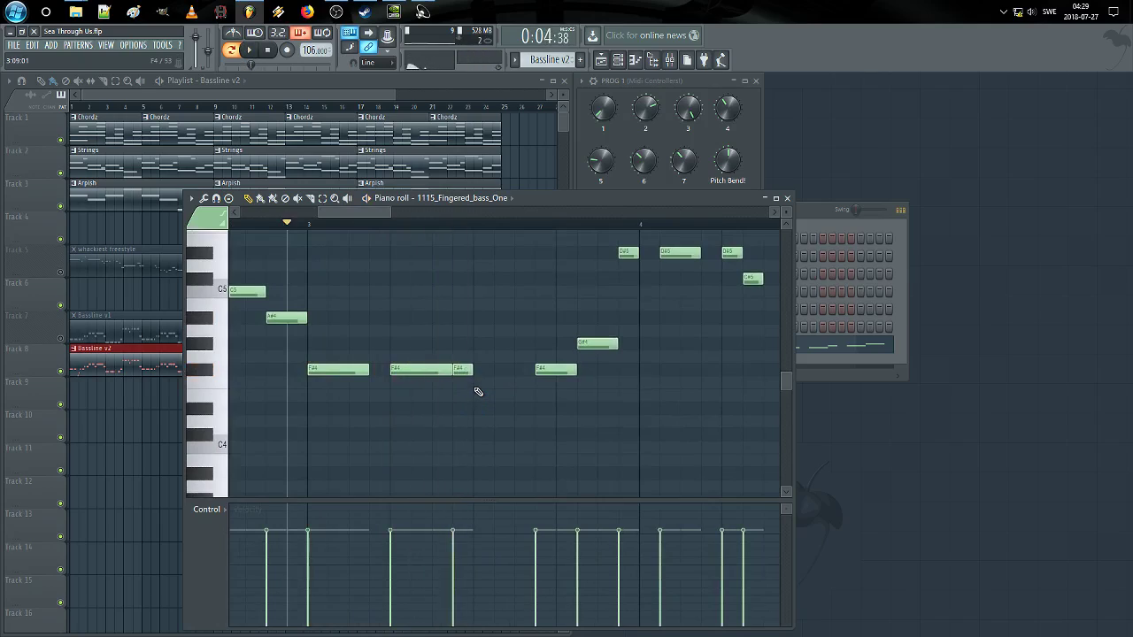
pyautogui.click(480, 382)
pyautogui.click(505, 371)
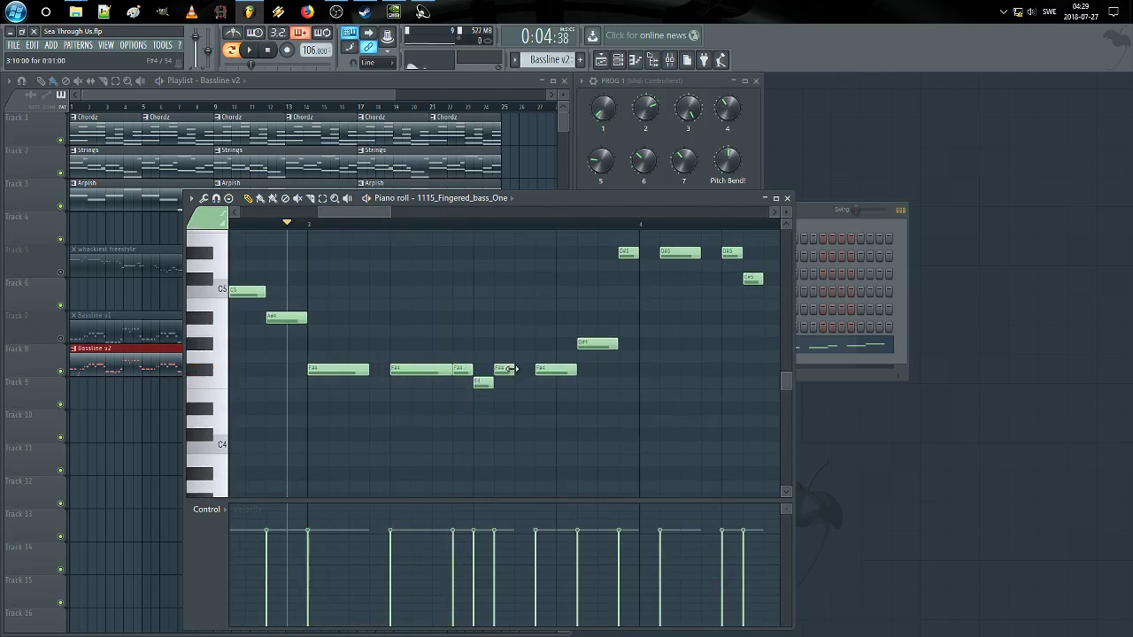
# Step: Finish bar 3's run with a one-step F#4, a one-step F4 and a two-step F#4 replacing the G#4
pyautogui.moveTo(571, 374)
pyautogui.mouseDown()
pyautogui.moveTo(555, 372)
pyautogui.moveTo(592, 371)
pyautogui.mouseUp()
pyautogui.click(566, 382)
pyautogui.click(592, 345)
pyautogui.press('space')
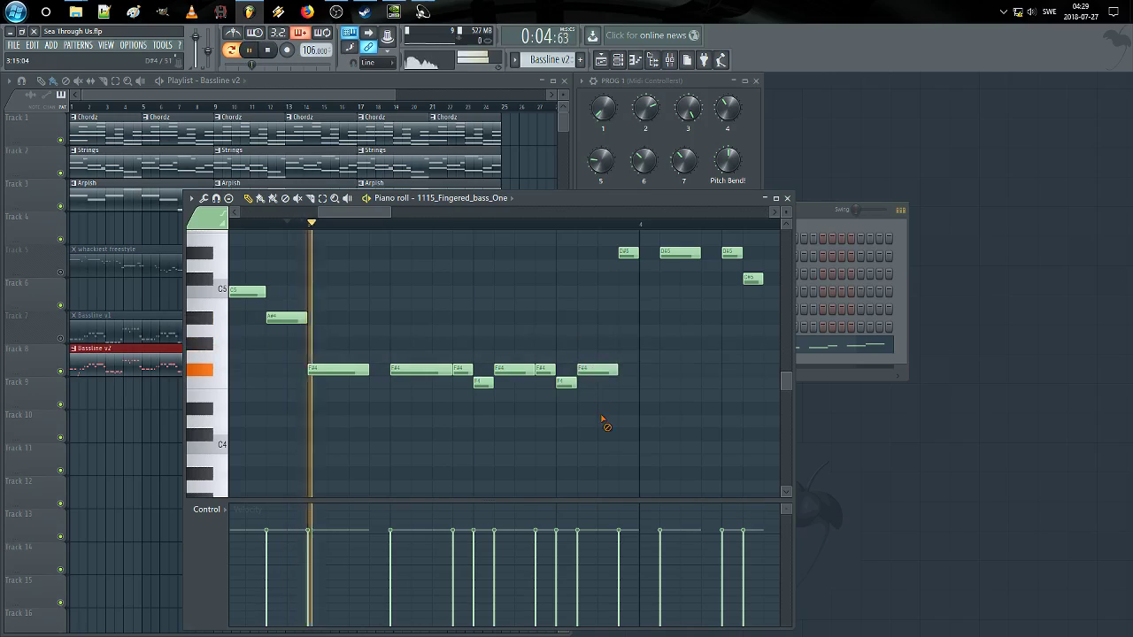
pyautogui.press('space')
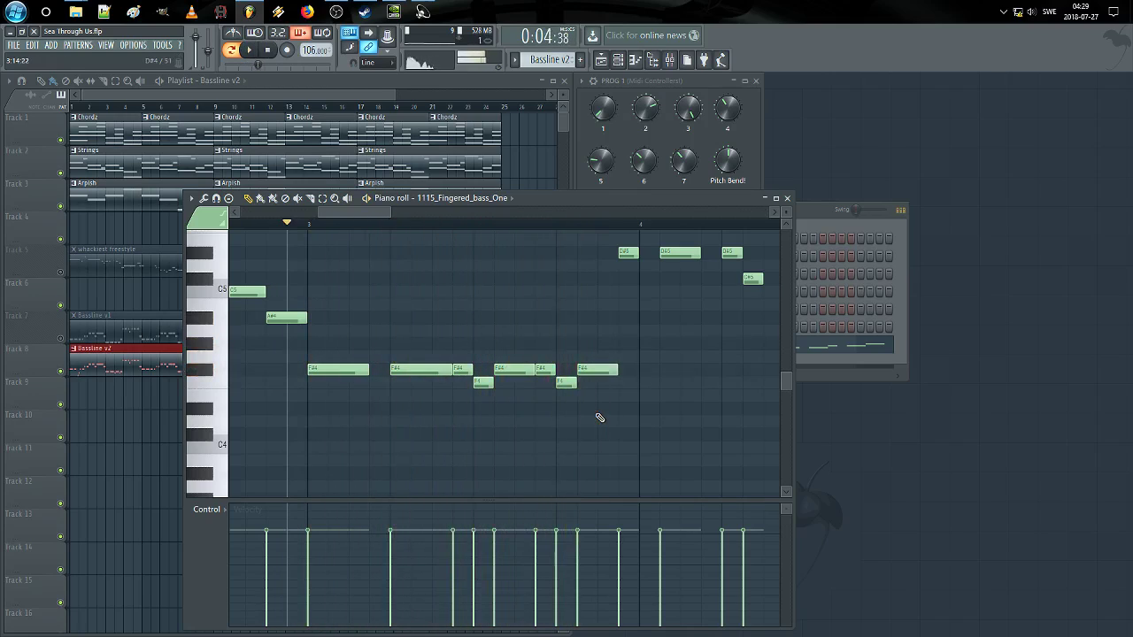
# Step: Shorten the second F#4 of bar 3 and the three F#4 notes after it slightly, leaving small gaps behind them
pyautogui.keyDown('ctrl'); pyautogui.keyDown('shift'); pyautogui.click(462, 369); pyautogui.keyUp('shift'); pyautogui.keyUp('ctrl')
pyautogui.keyDown('ctrl'); pyautogui.keyDown('shift'); pyautogui.click(546, 369); pyautogui.keyUp('shift'); pyautogui.keyUp('ctrl')
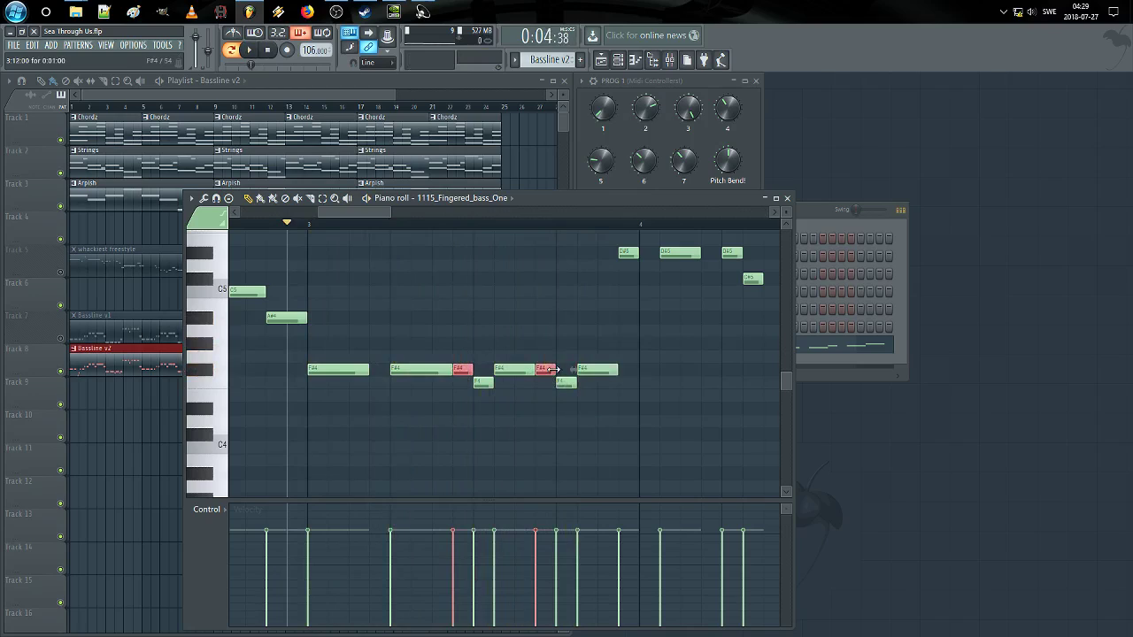
pyautogui.press('space')
pyautogui.keyDown('ctrl'); pyautogui.click(526, 369); pyautogui.keyUp('ctrl')
pyautogui.keyDown('ctrl'); pyautogui.keyDown('shift'); pyautogui.click(430, 370); pyautogui.keyUp('shift'); pyautogui.keyUp('ctrl')
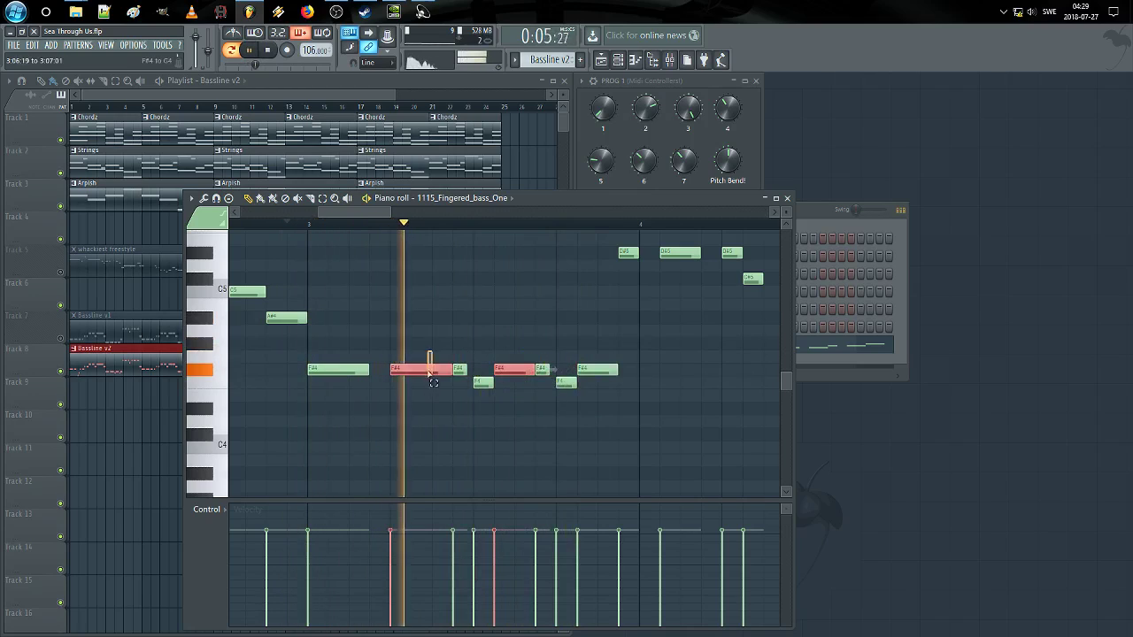
pyautogui.moveTo(447, 371); pyautogui.dragTo(441, 372)
pyautogui.keyDown('ctrl'); pyautogui.click(451, 394); pyautogui.keyUp('ctrl')
pyautogui.press('space')
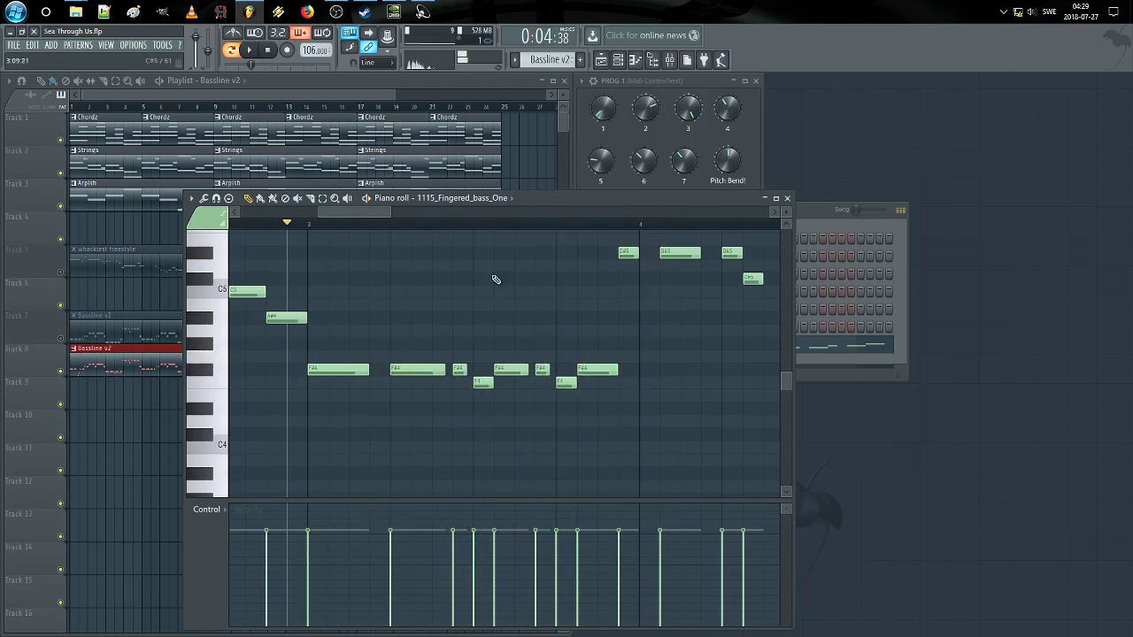
# Step: Lower bar 3's last note to a short A#4 and move the following two-step D#5 to the start of bar 4
pyautogui.click(475, 225)
pyautogui.press('space')
pyautogui.moveTo(561, 281); pyautogui.dragTo(413, 307)
pyautogui.press('space')
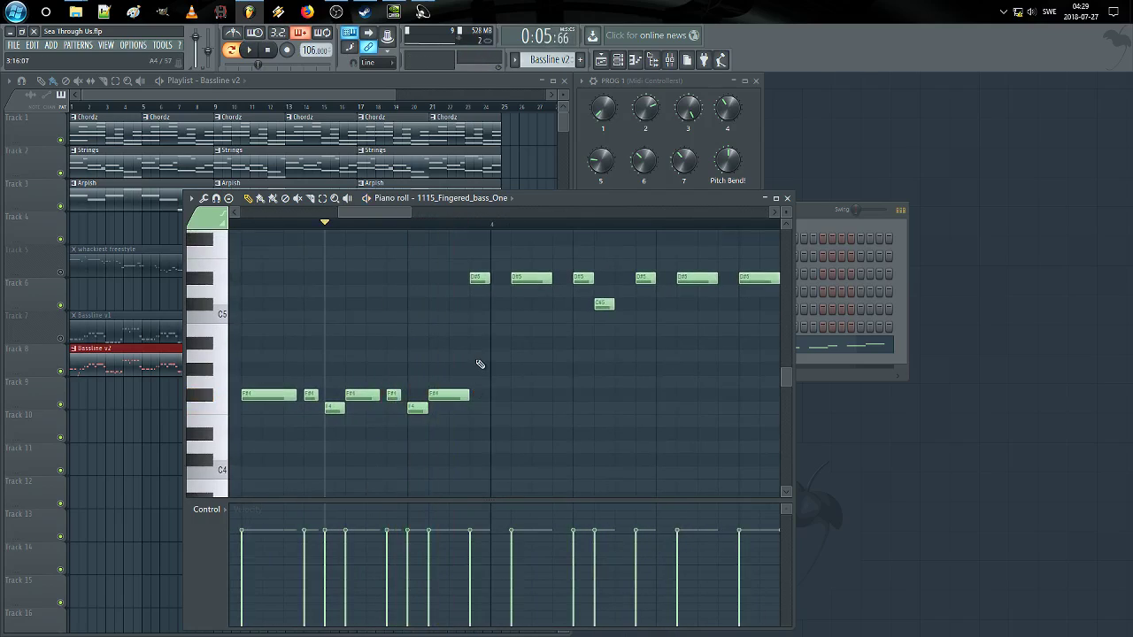
pyautogui.moveTo(469, 355); pyautogui.dragTo(473, 333)
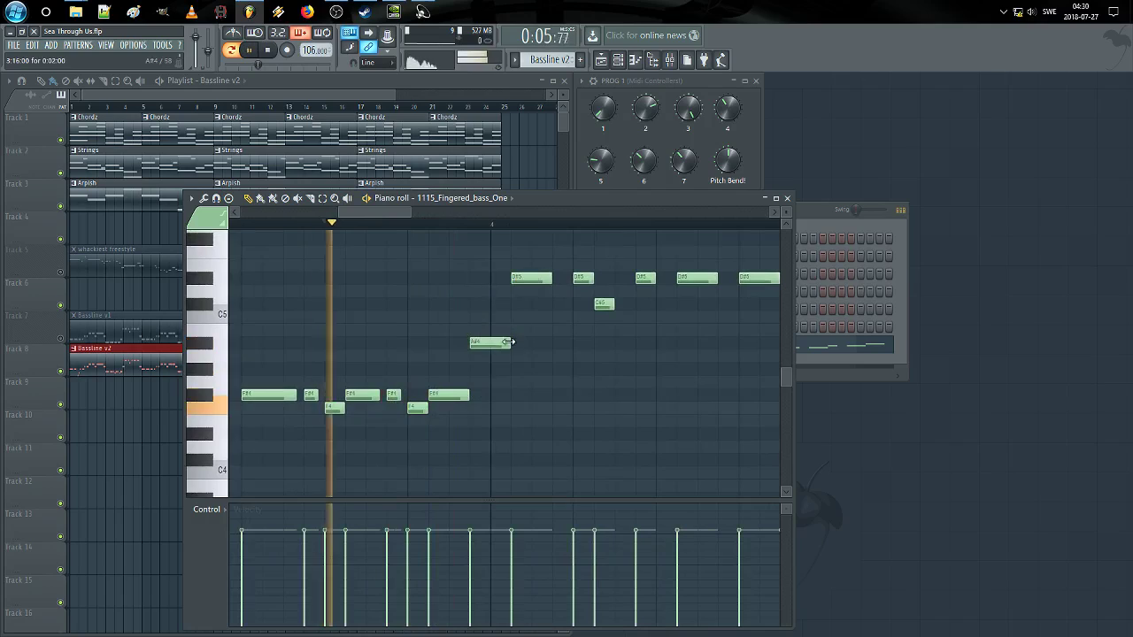
pyautogui.moveTo(508, 342); pyautogui.dragTo(489, 344)
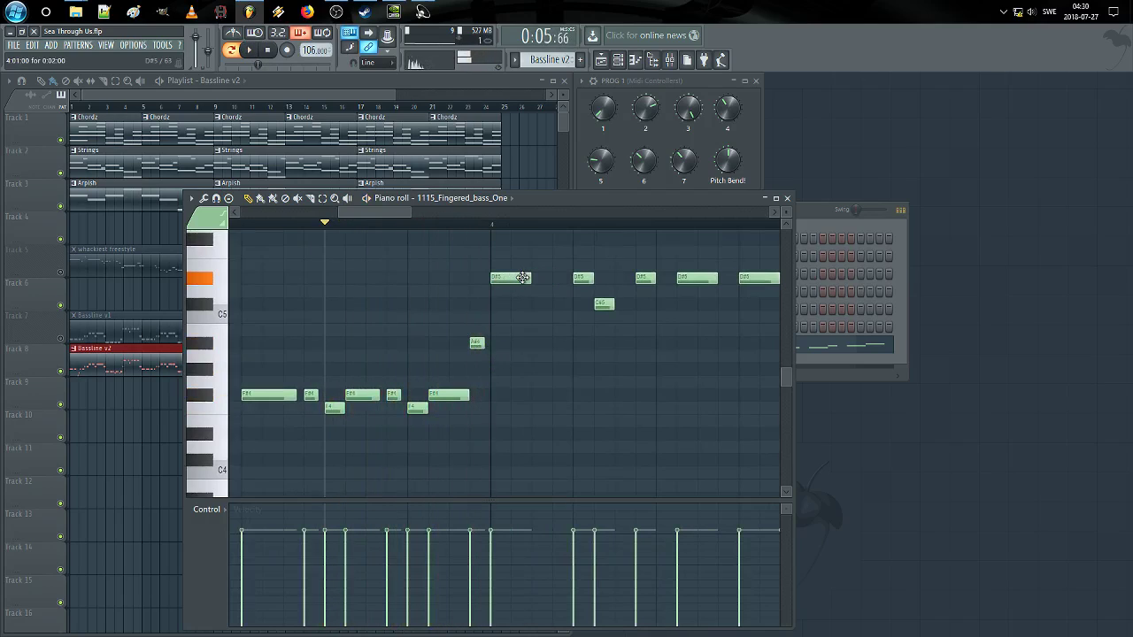
pyautogui.press('space')
pyautogui.moveTo(531, 333); pyautogui.dragTo(465, 380)
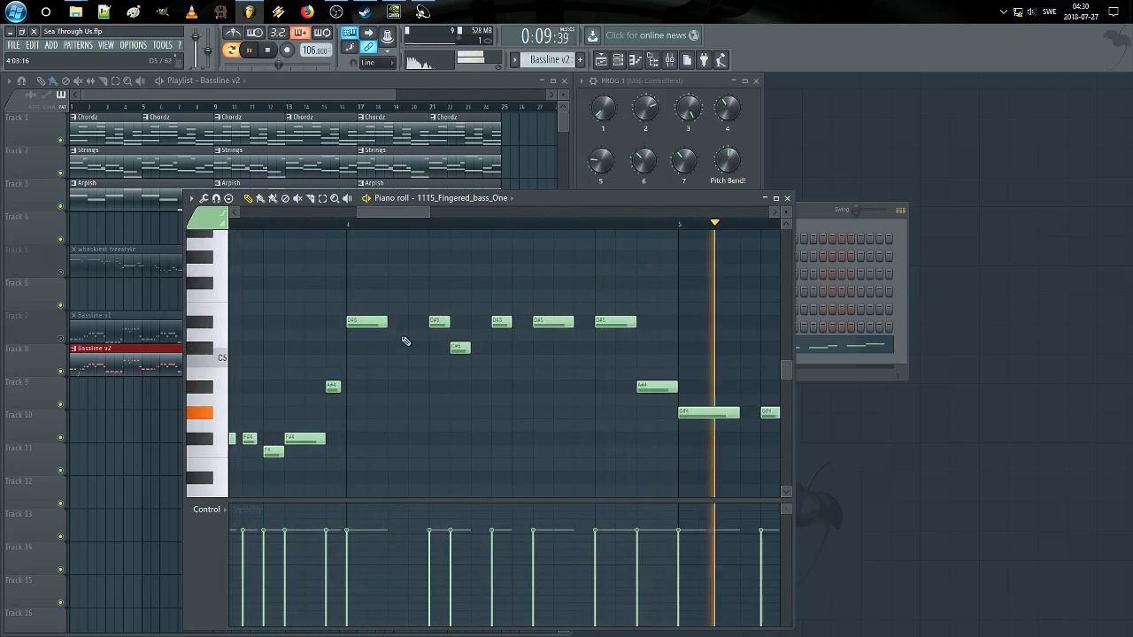
# Step: Switch to song mode and play the bassline together with the rest of the arrangement
pyautogui.keyDown('ctrl'); pyautogui.scroll(-4, 406, 342); pyautogui.keyUp('ctrl')
pyautogui.click(269, 49)
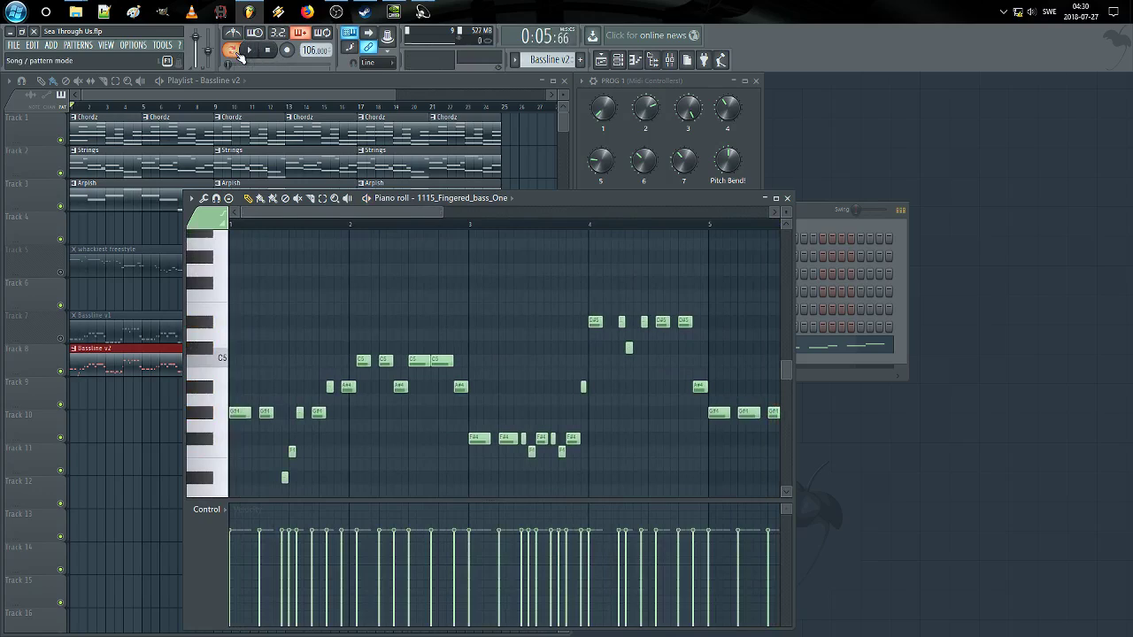
pyautogui.press('space')
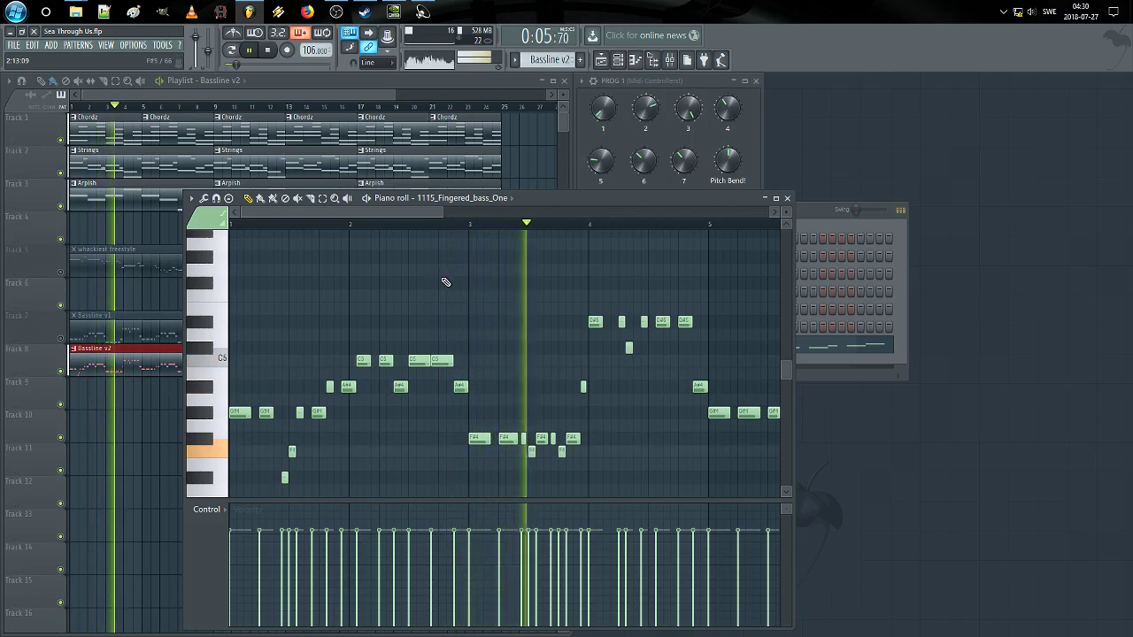
pyautogui.press('space')
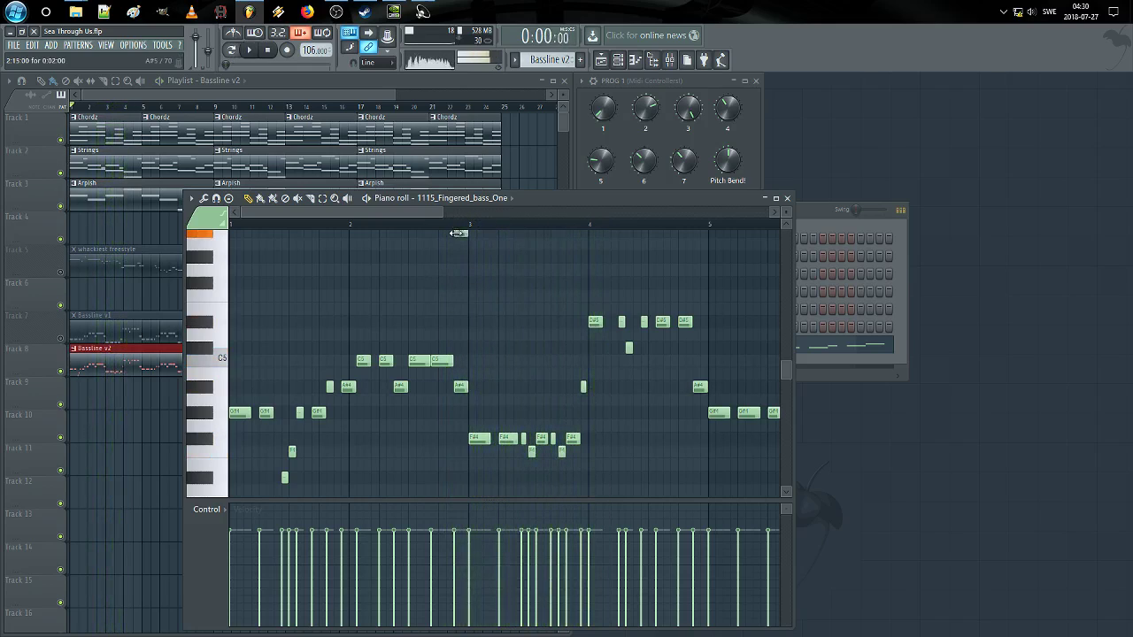
pyautogui.press('space')
pyautogui.click(461, 232)
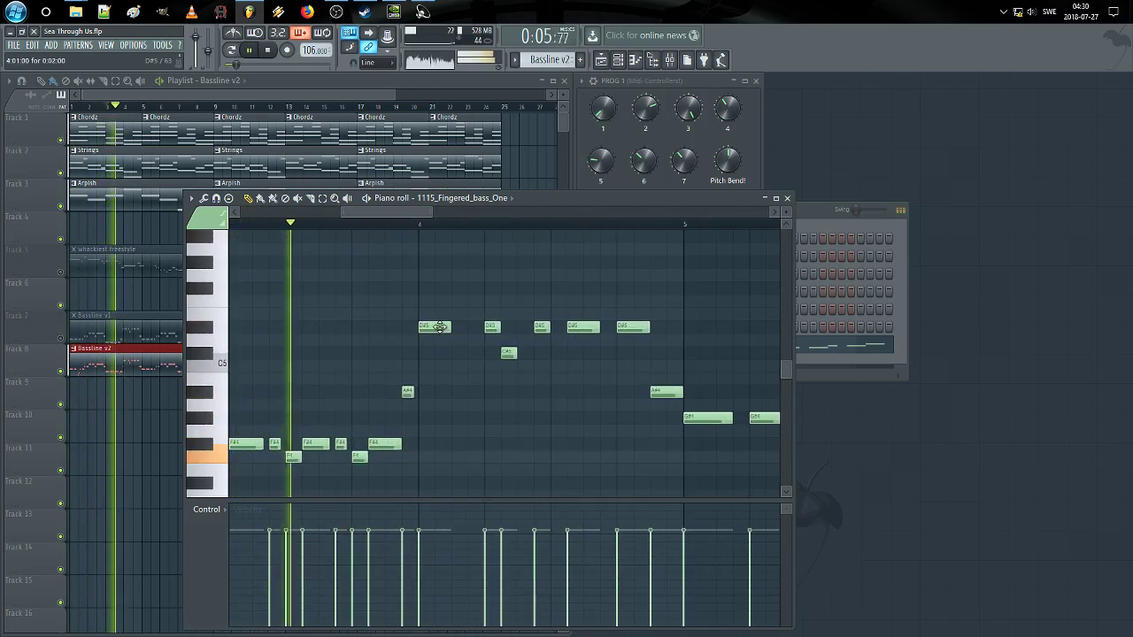
# Step: Move bar 4's first D#5 one step later, try F#4 and G#4 as bar 3's last note, and return to pattern mode
pyautogui.moveTo(439, 327); pyautogui.dragTo(455, 327)
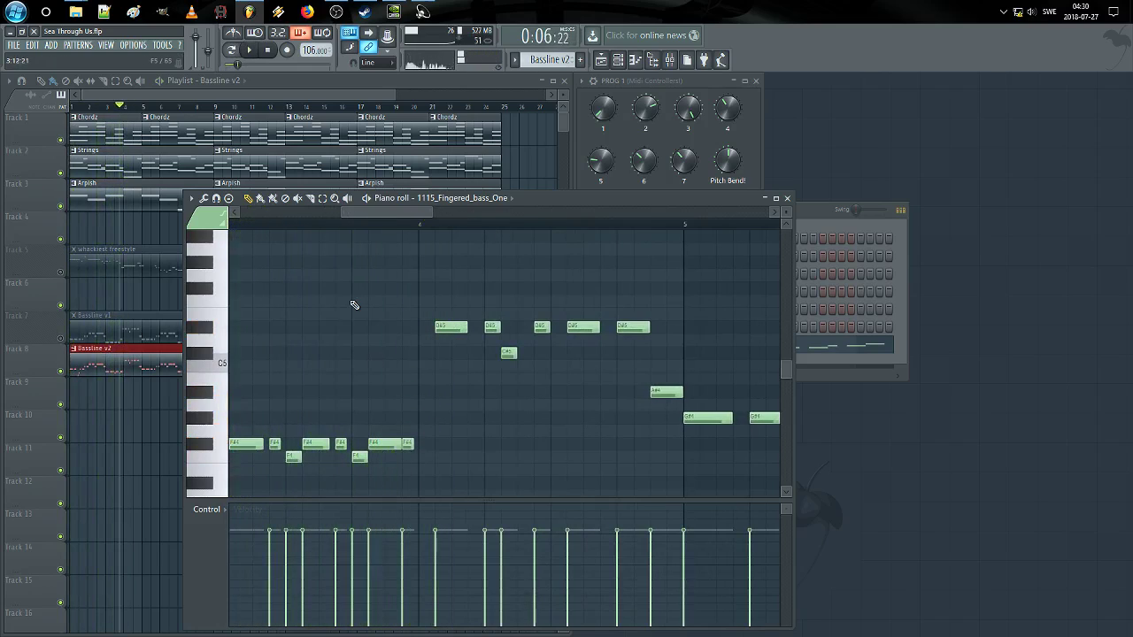
pyautogui.moveTo(267, 322); pyautogui.dragTo(330, 273)
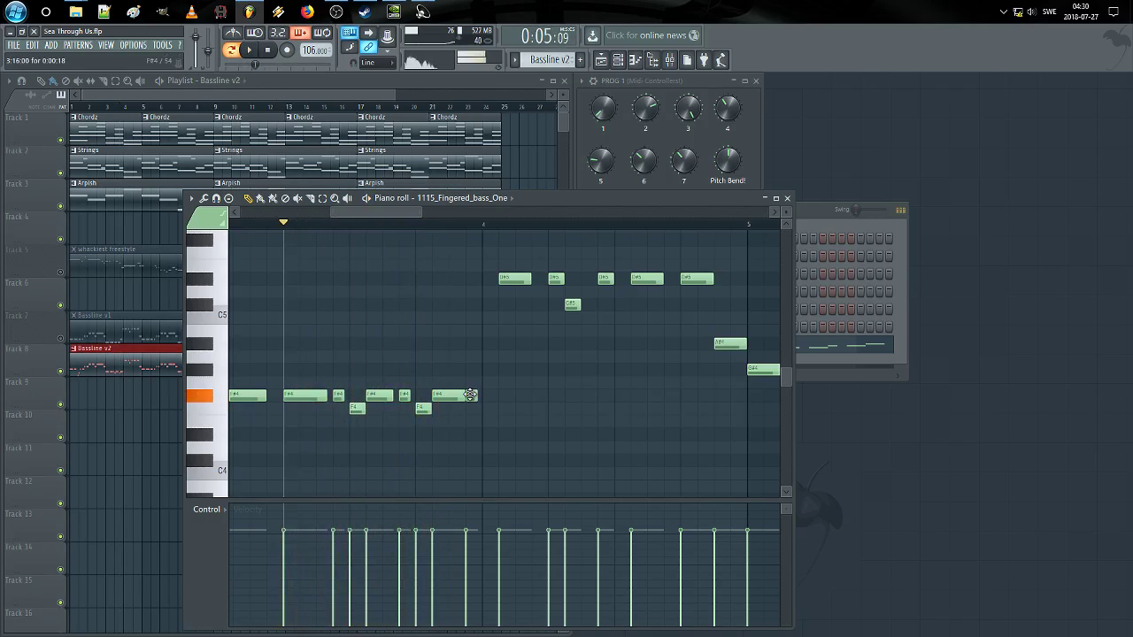
pyautogui.press('space')
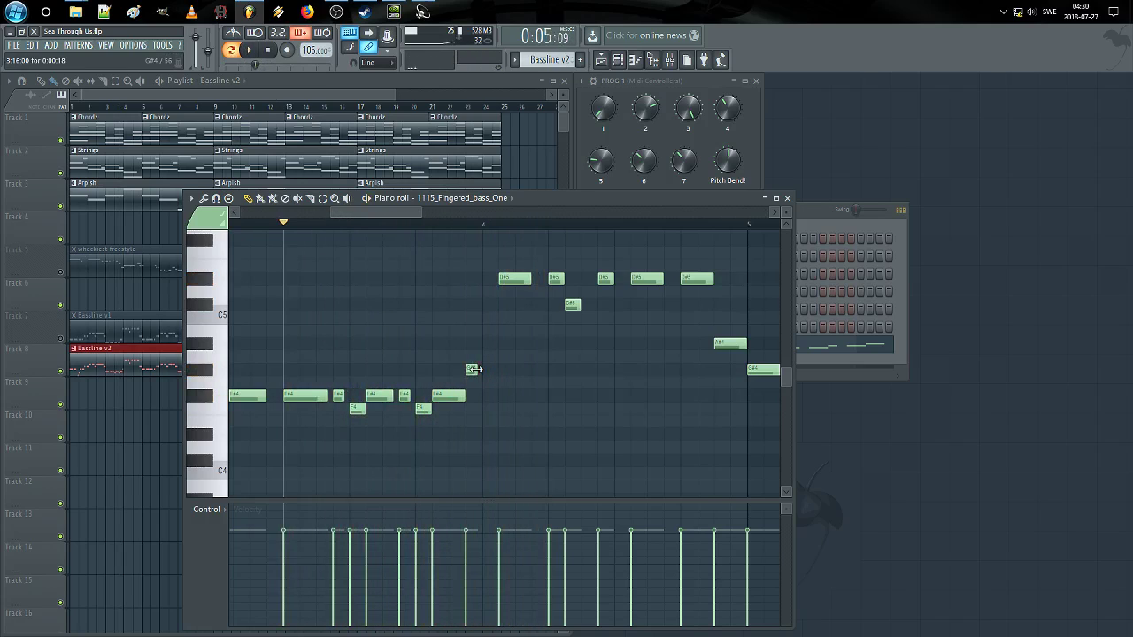
pyautogui.press('space')
pyautogui.scroll(-1, 483, 309)
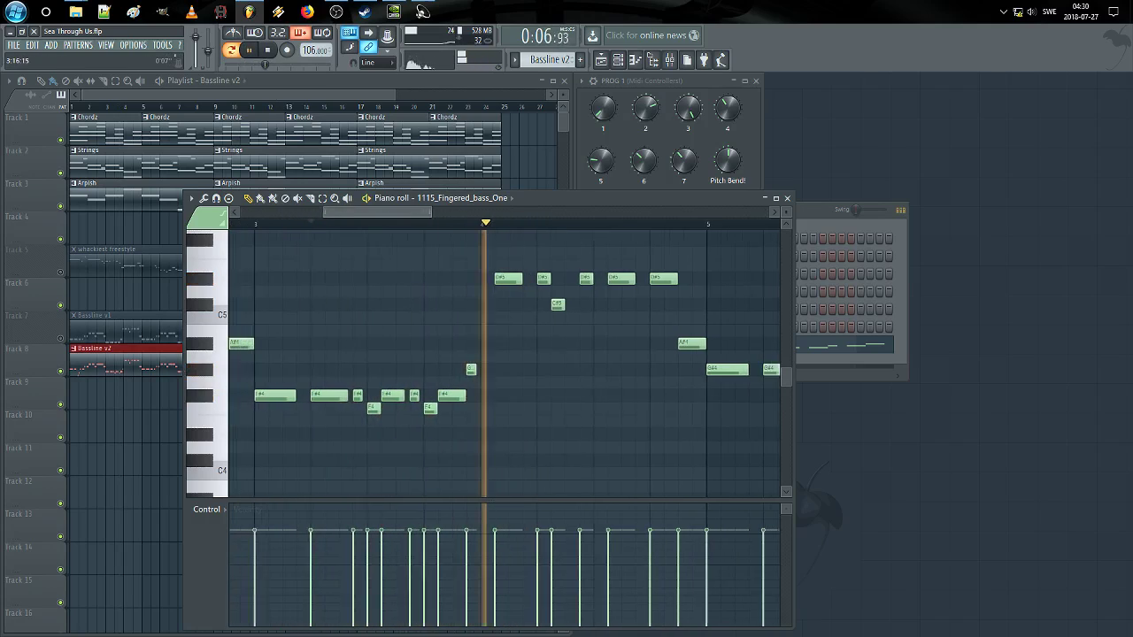
pyautogui.press('space')
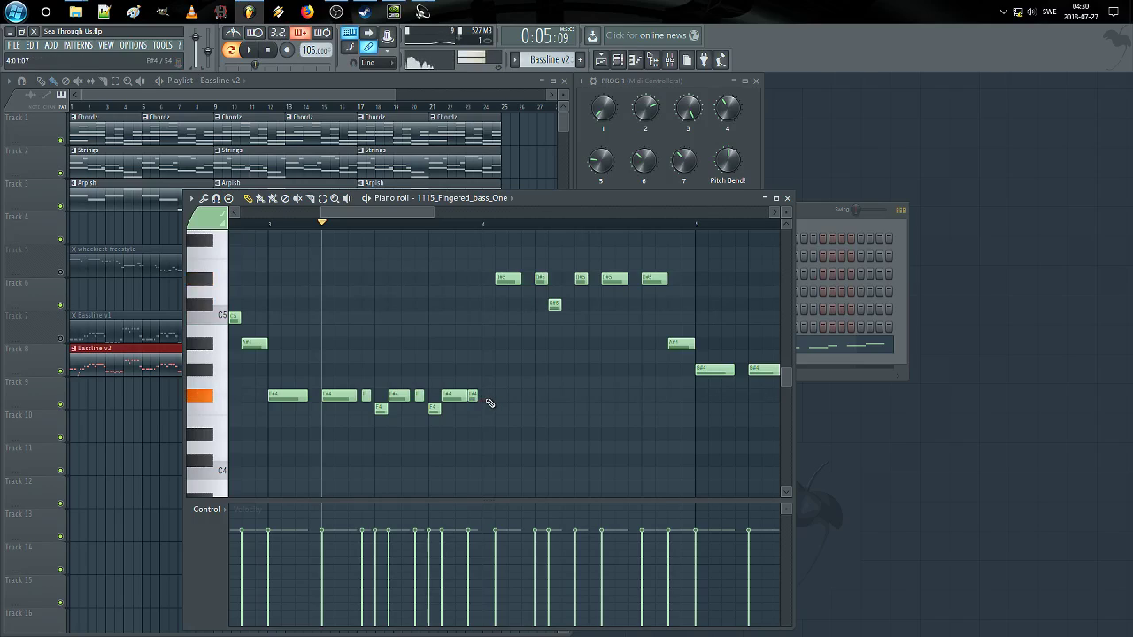
# Step: Set bar 3's last note to C#5 and play the bassline from that note through to bar 8
pyautogui.click(472, 304)
pyautogui.press('space')
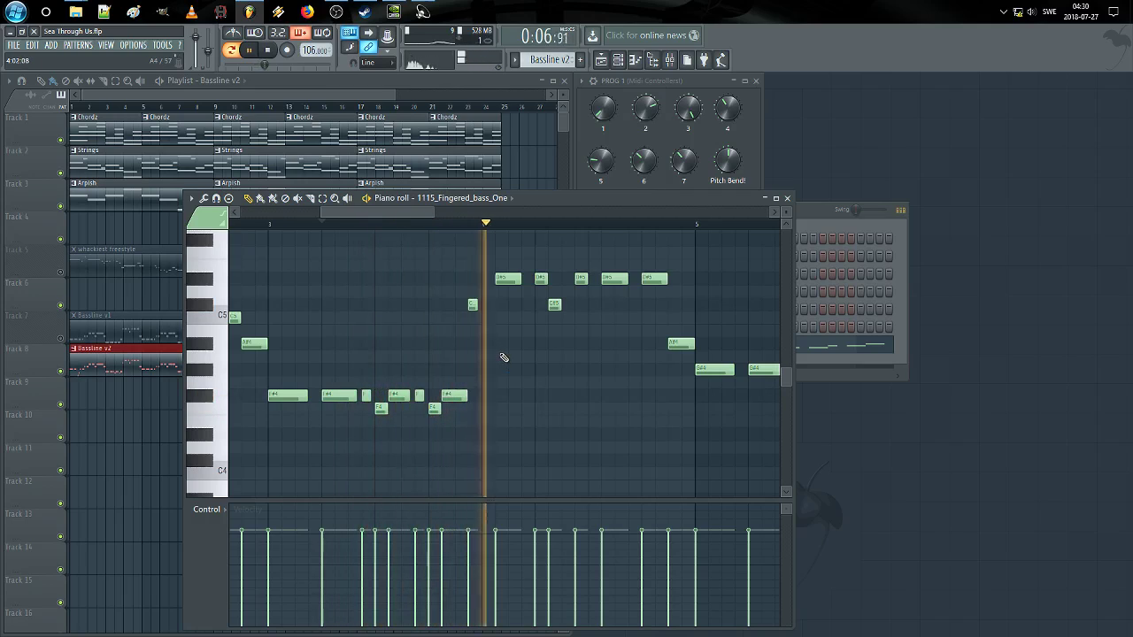
pyautogui.click(467, 226)
pyautogui.press('space')
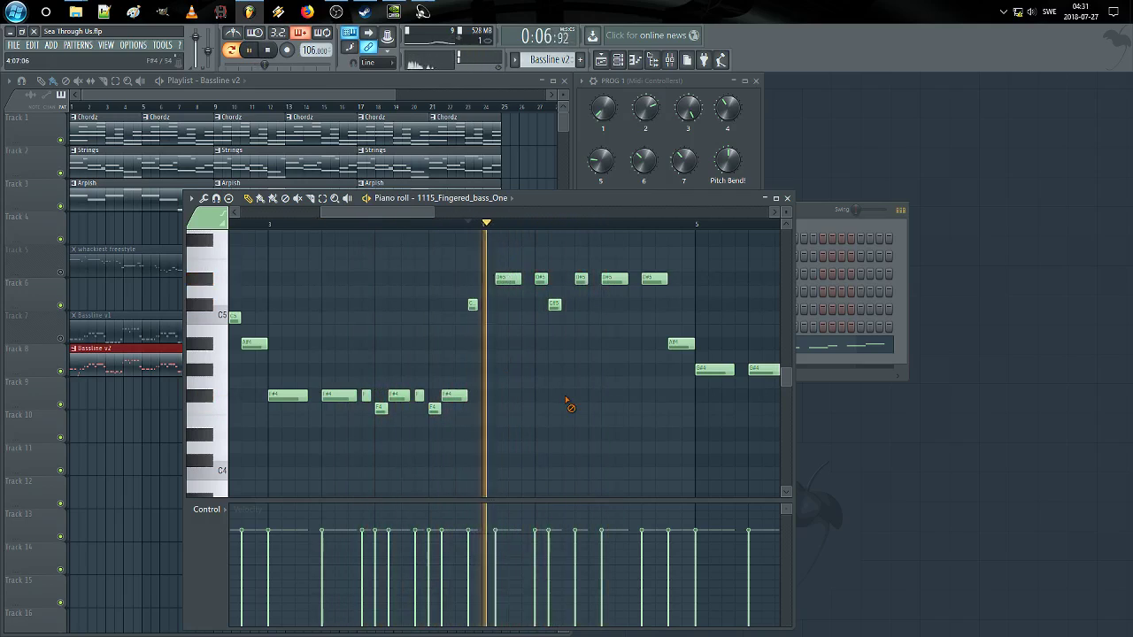
pyautogui.moveTo(595, 341); pyautogui.dragTo(494, 352)
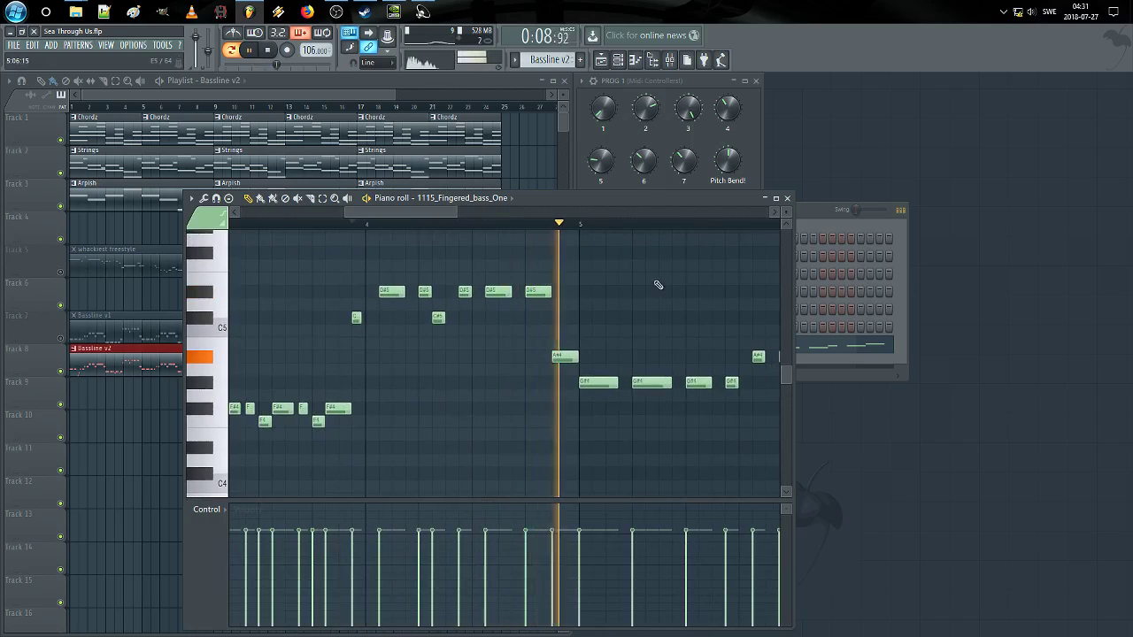
pyautogui.scroll(-4, 651, 228)
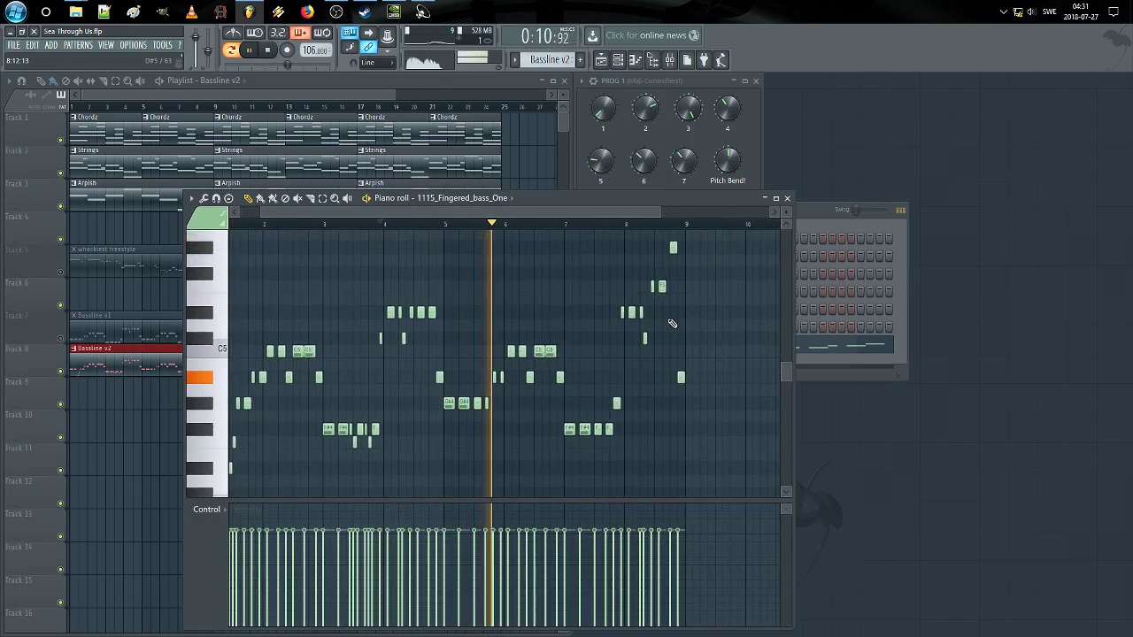
pyautogui.moveTo(679, 294); pyautogui.dragTo(691, 330)
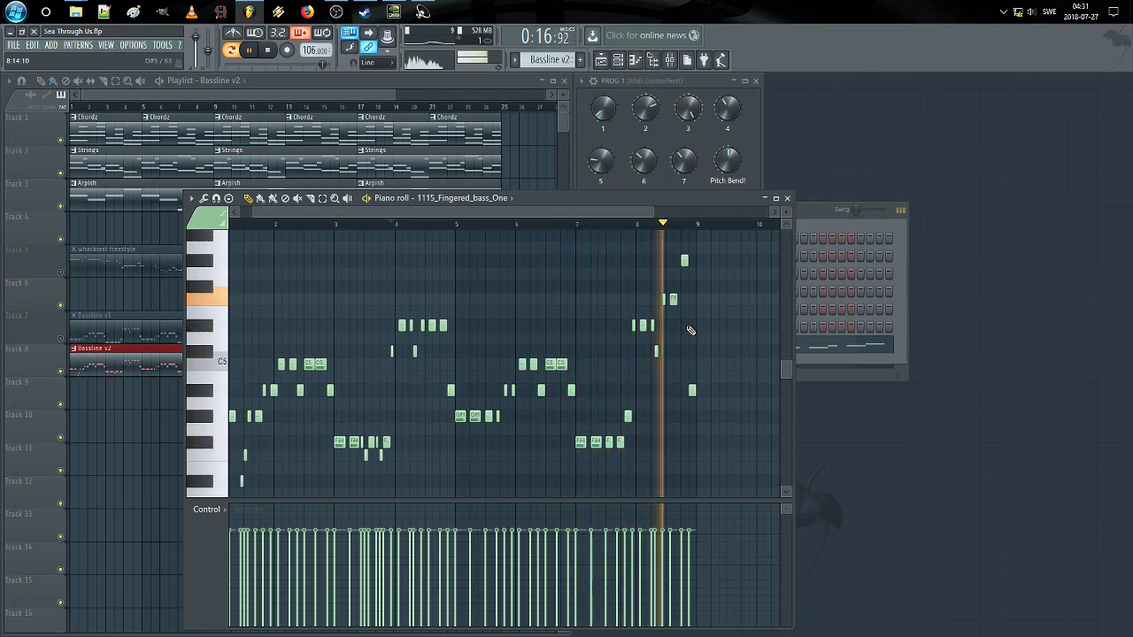
# Step: Delete all notes in bars 5 to 8 and duplicate bars 1 to 4 in their place
pyautogui.moveTo(712, 242); pyautogui.dragTo(467, 474)
pyautogui.press('Delete')
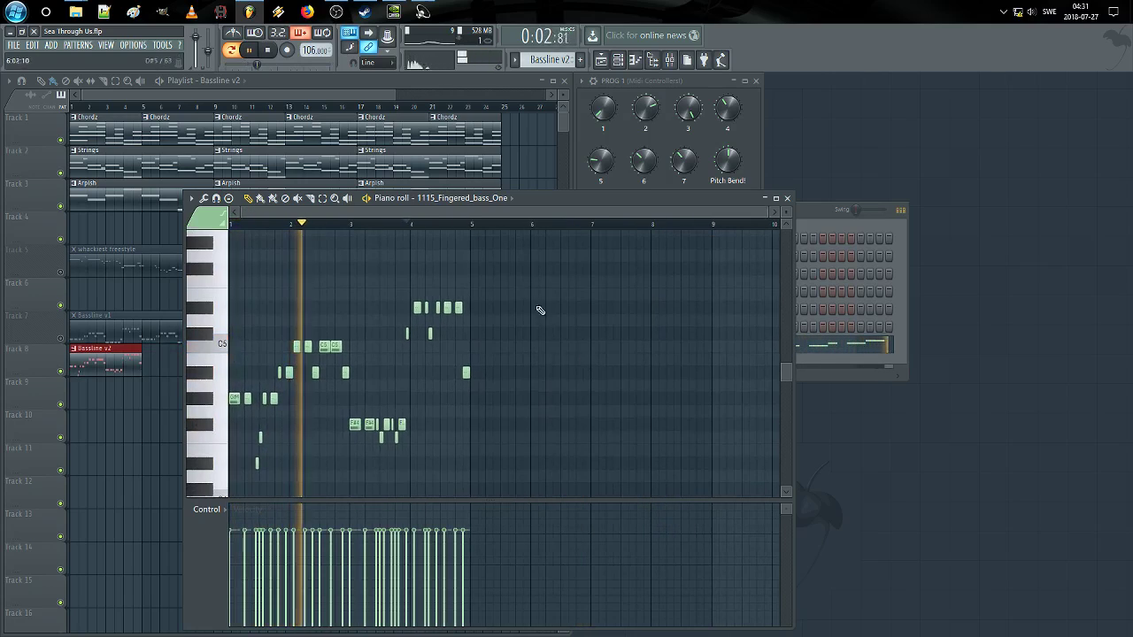
pyautogui.hotkey('ctrl', 'a')
pyautogui.scroll(3, 382, 232)
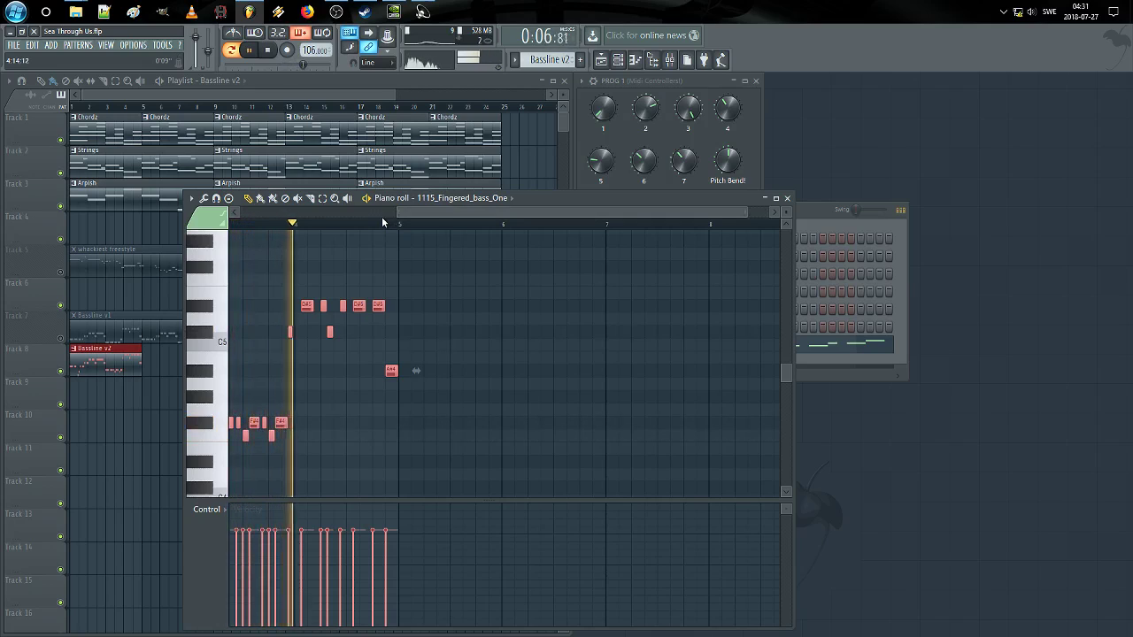
pyautogui.moveTo(426, 212); pyautogui.dragTo(529, 215)
pyautogui.hotkey('ctrl', 'b')
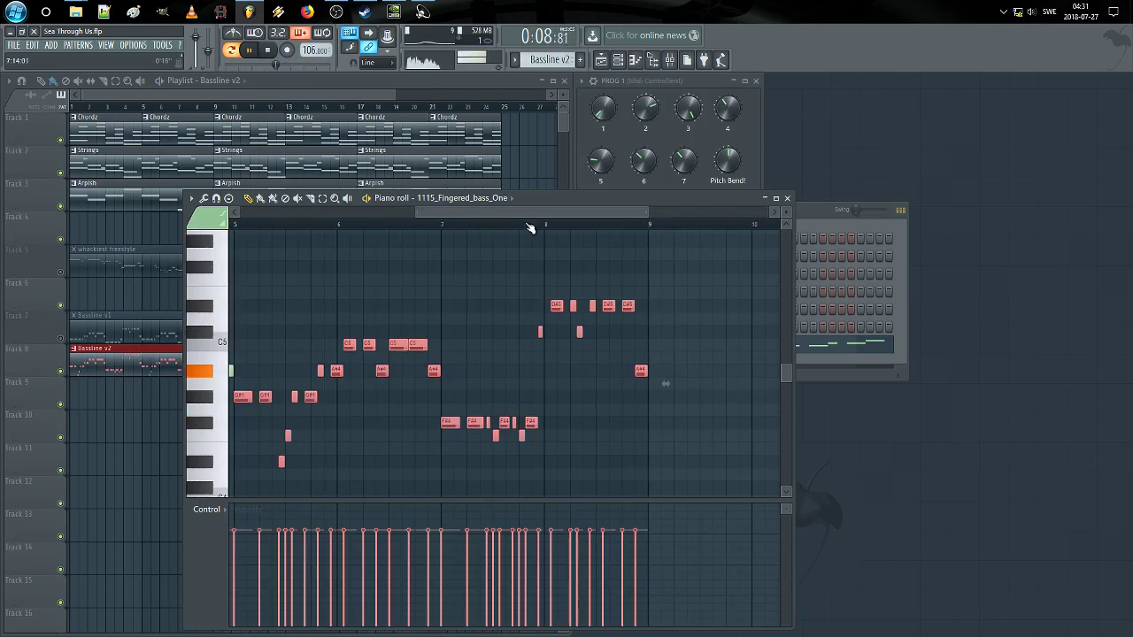
pyautogui.hotkey('ctrl', 'd')
pyautogui.scroll(4, 482, 230)
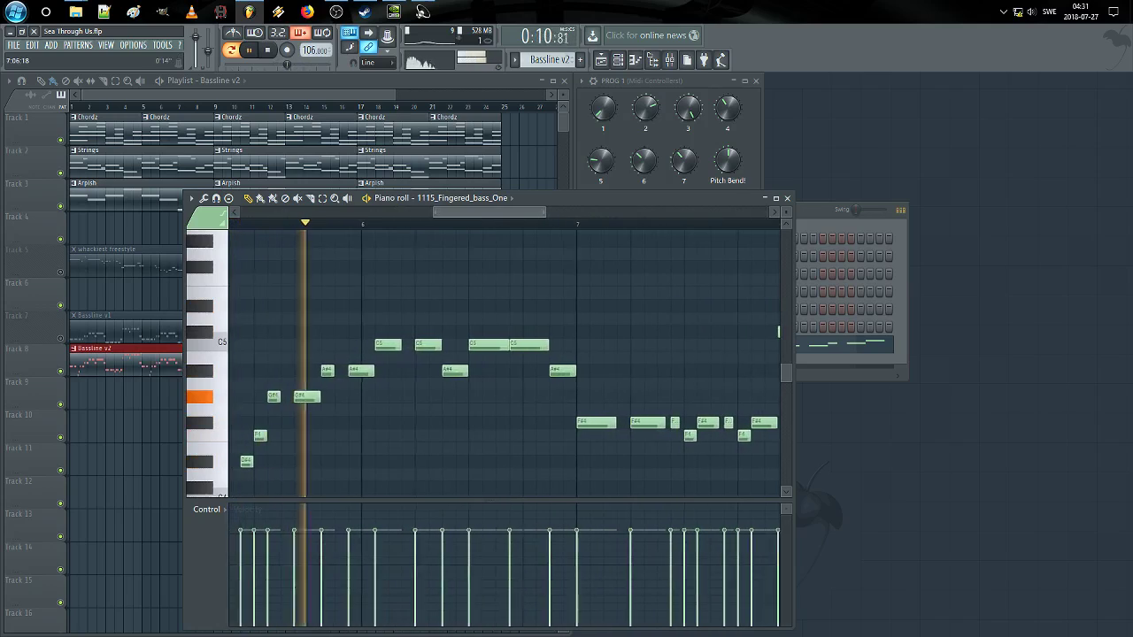
# Step: Raise the last C5 of bar 6 to D#5 and play the passage into bar 7
pyautogui.press('space')
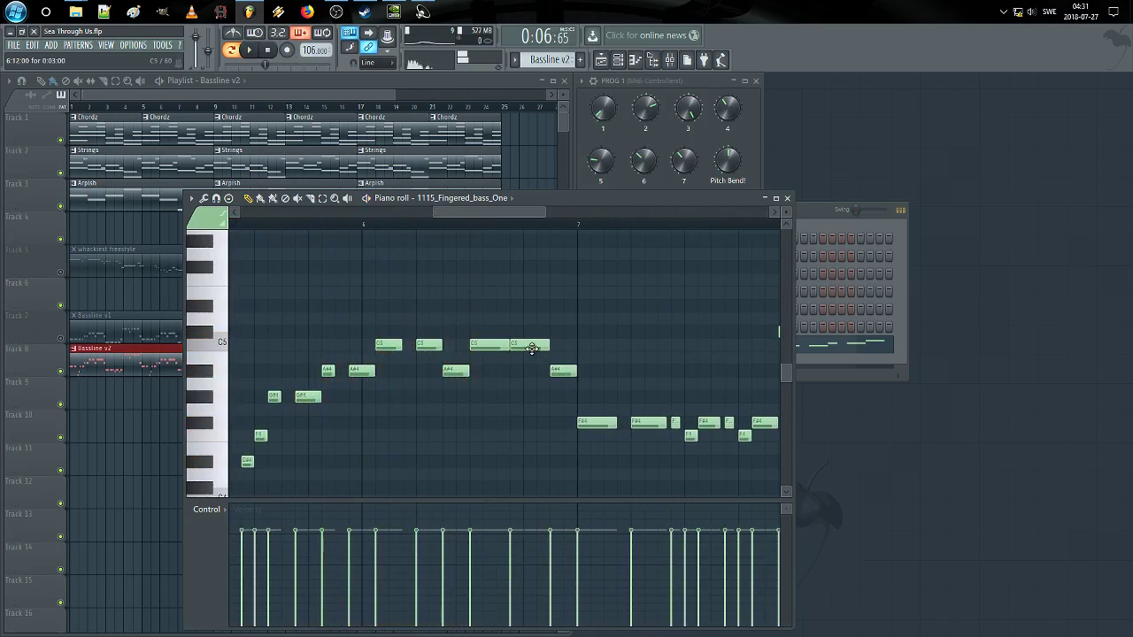
pyautogui.press('space')
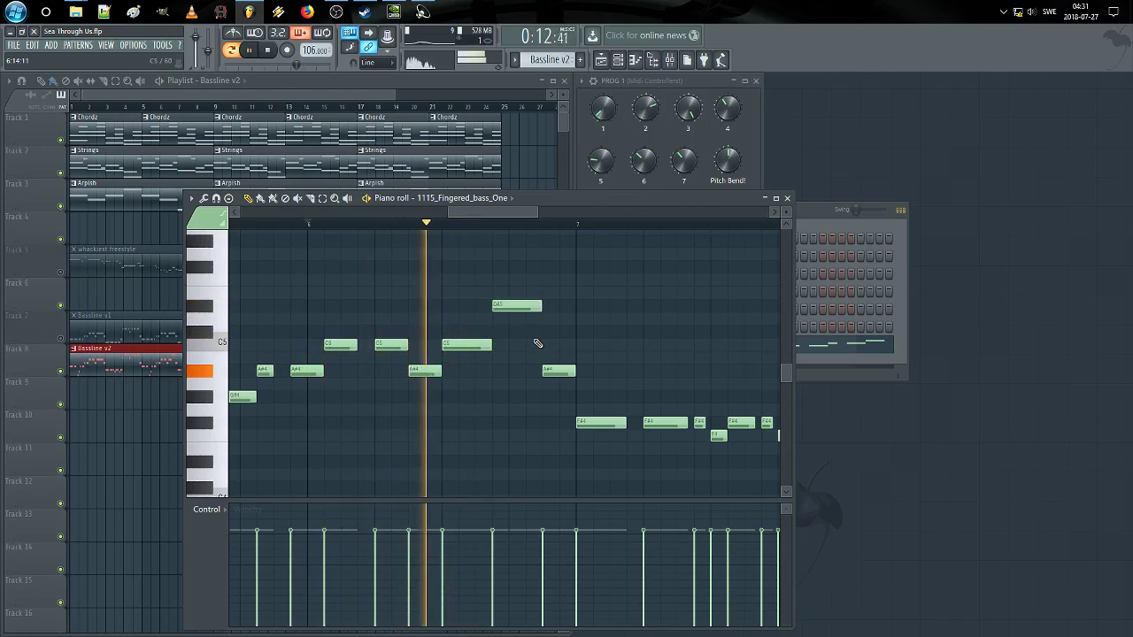
pyautogui.hscroll(2, 589, 383)
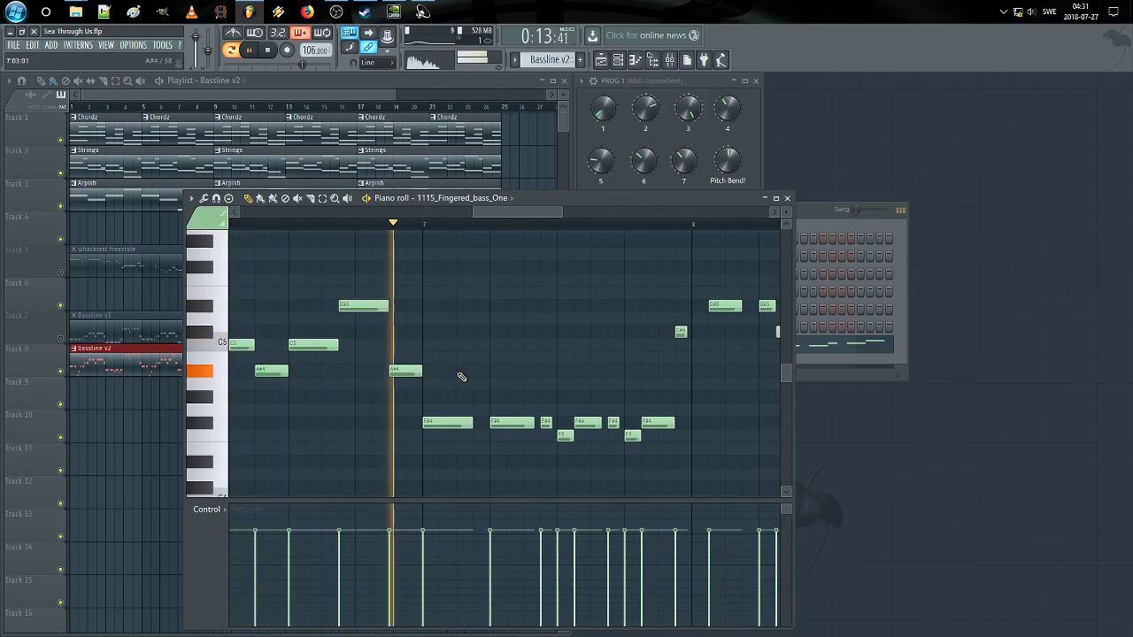
pyautogui.moveTo(489, 372); pyautogui.dragTo(415, 365)
pyautogui.press('space')
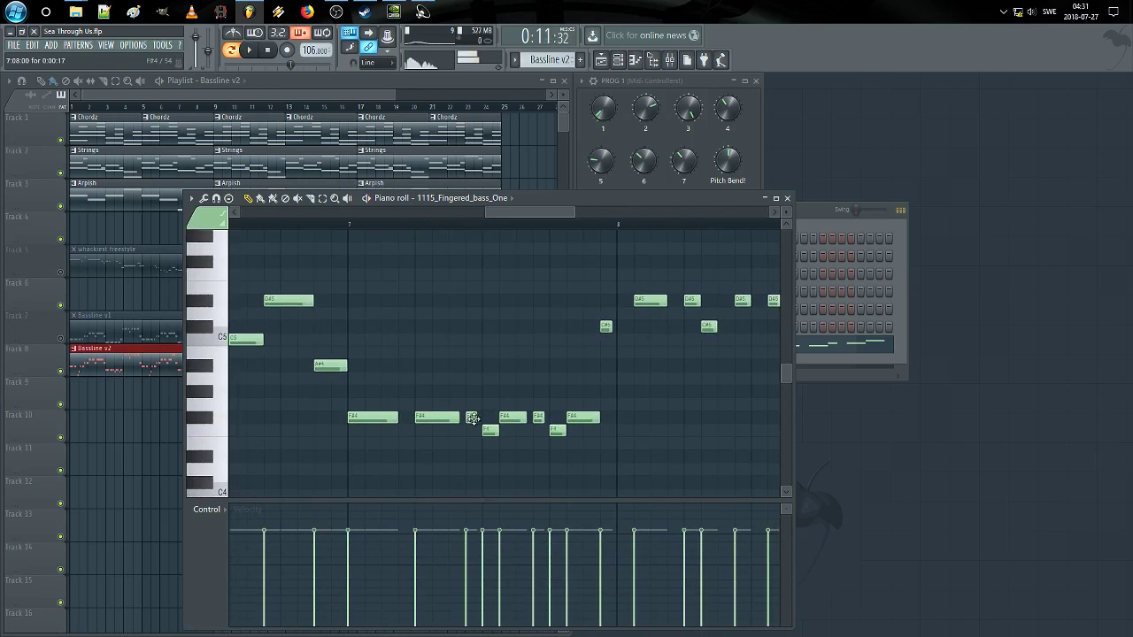
# Step: Raise bar 7's second short F#4 to D#5, delete the F4 right after it, and raise the final two-step F#4 to C5
pyautogui.moveTo(508, 441); pyautogui.dragTo(489, 375)
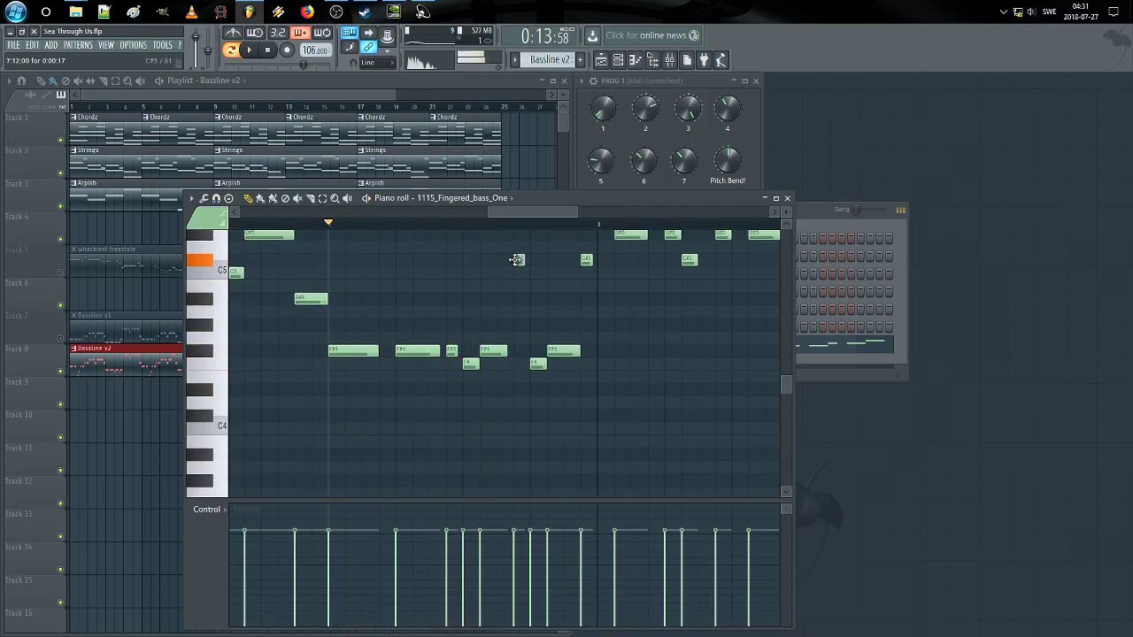
pyautogui.press('space')
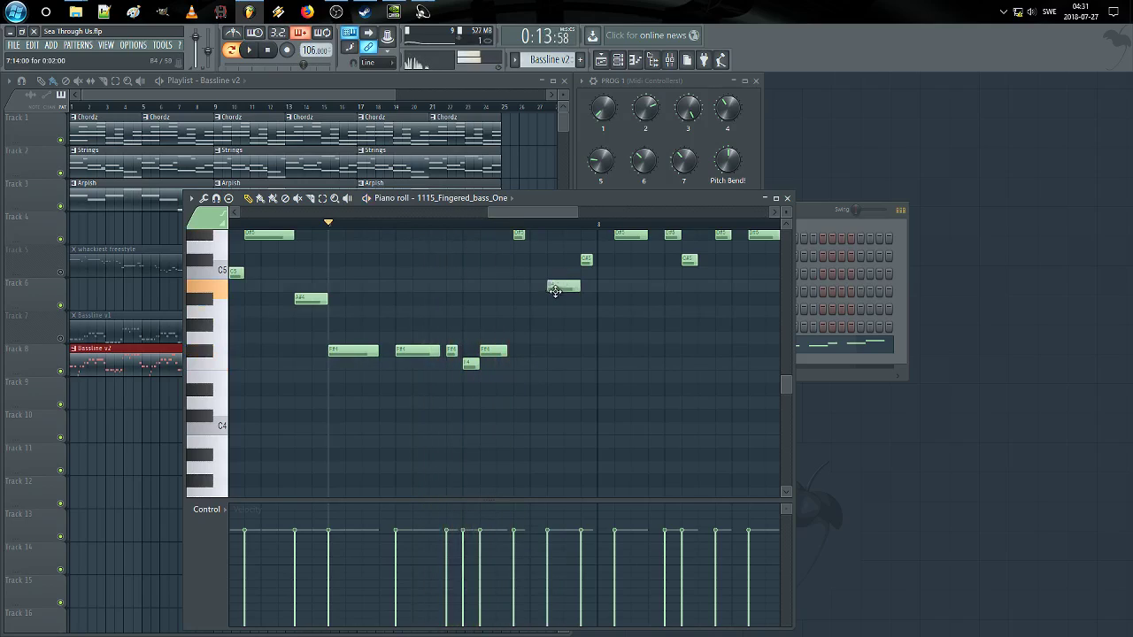
pyautogui.moveTo(573, 319); pyautogui.dragTo(547, 365)
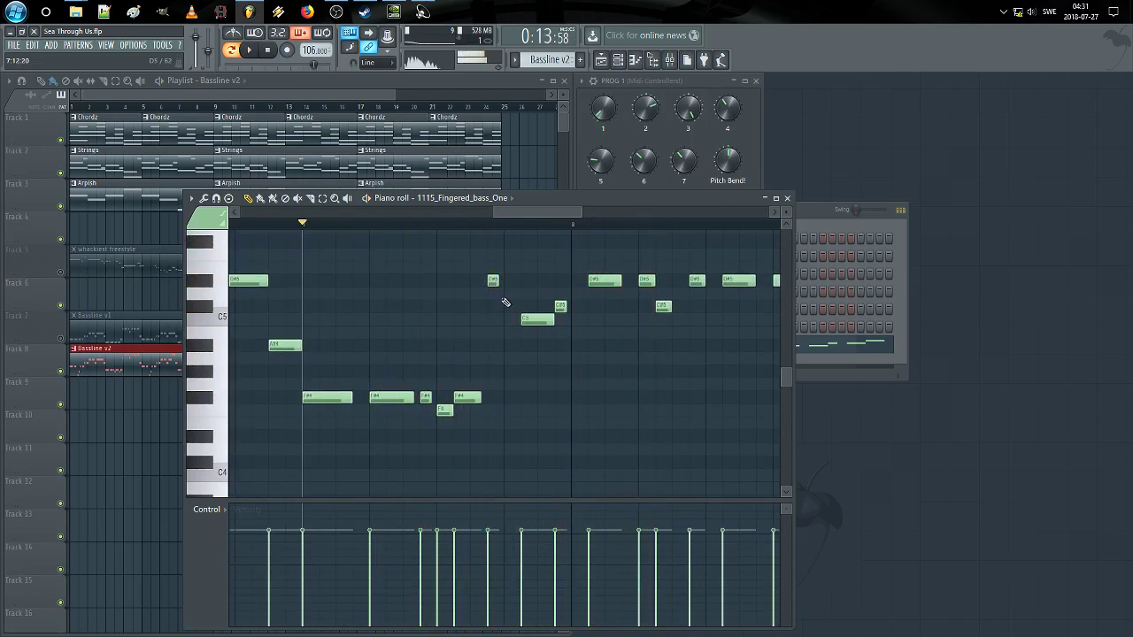
# Step: Raise the two-step C5 near the end of bar 7 to C#5 and play the bassline from bar 6
pyautogui.scroll(1, 511, 314)
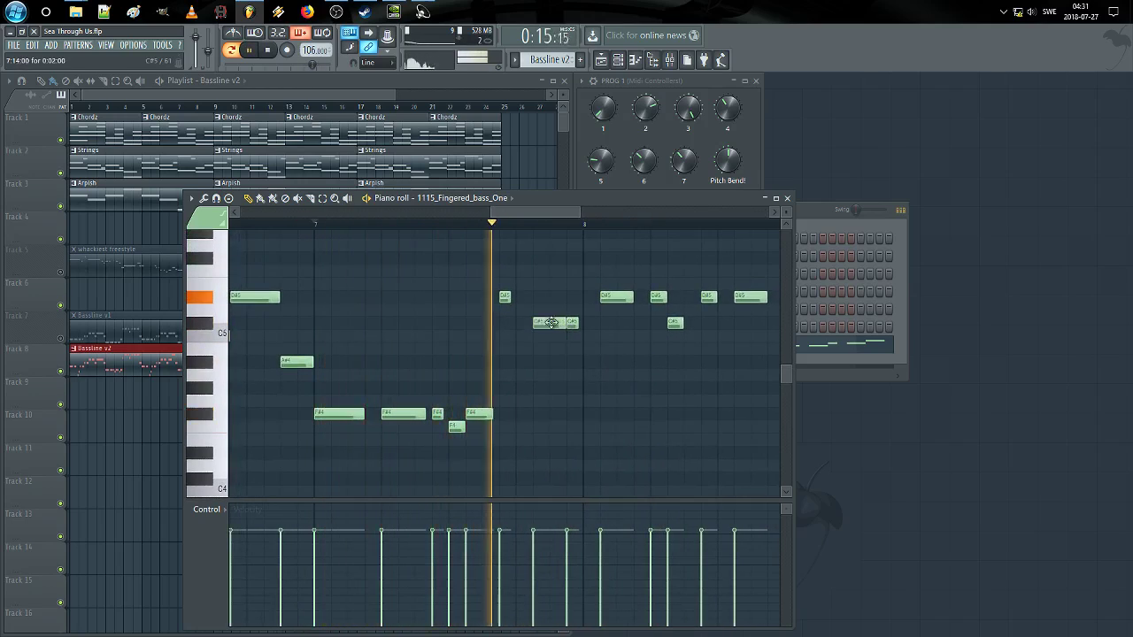
pyautogui.moveTo(551, 336); pyautogui.dragTo(552, 319)
pyautogui.press('space')
pyautogui.scroll(-2, 433, 251)
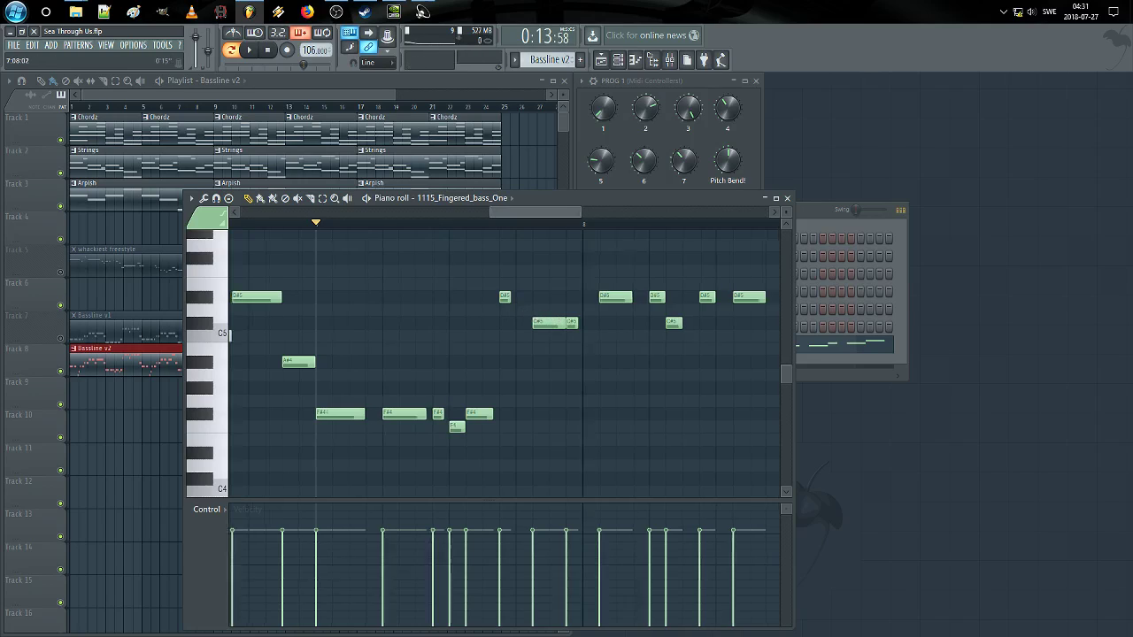
pyautogui.click(292, 228)
pyautogui.press('space')
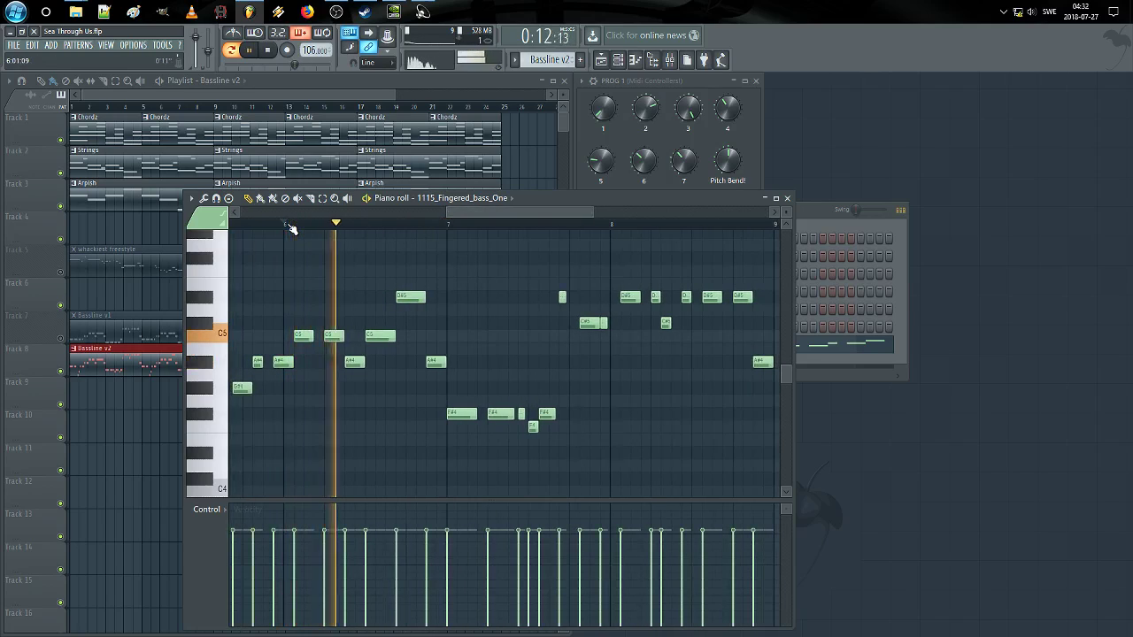
# Step: Lower the short D#5 in the middle of bar 7 to A#4, lengthen it to two steps, and play the bassline from bar 7
pyautogui.moveTo(494, 210); pyautogui.dragTo(510, 212)
pyautogui.press('space')
pyautogui.click(397, 226)
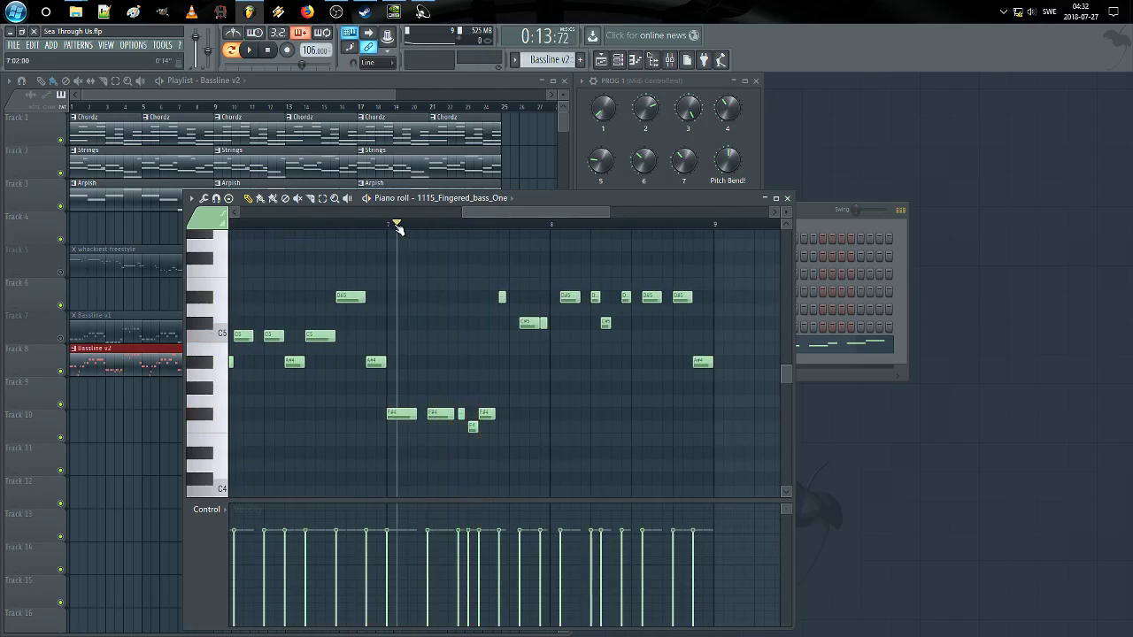
pyautogui.press('space')
pyautogui.click(394, 228)
pyautogui.scroll(1, 394, 227)
pyautogui.scroll(1, 440, 369)
pyautogui.scroll(-1, 440, 354)
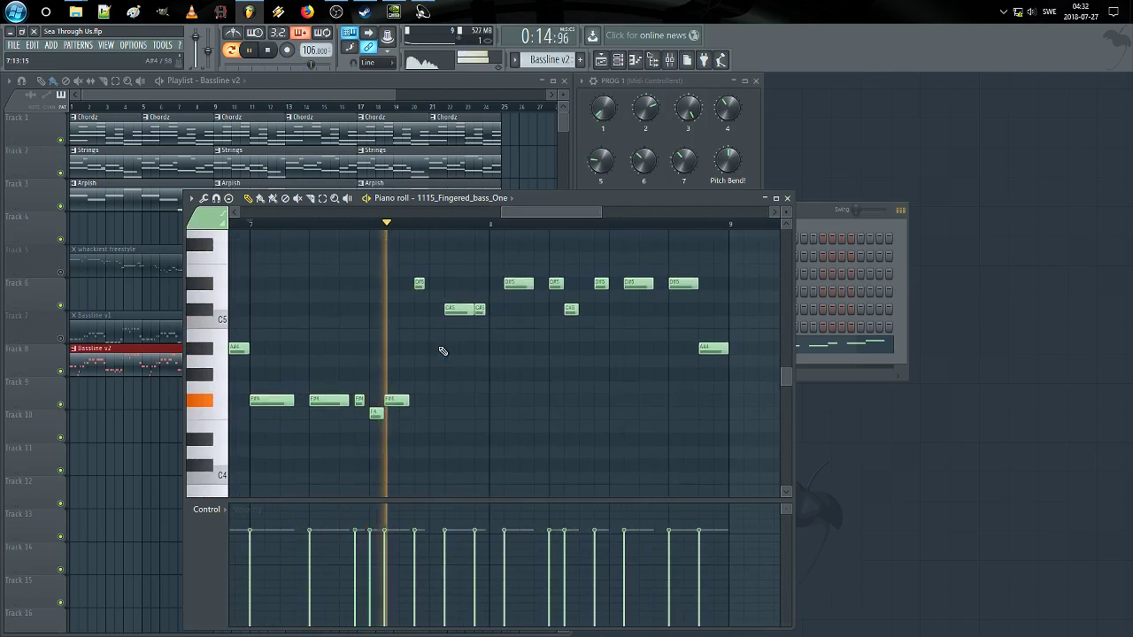
pyautogui.press('space')
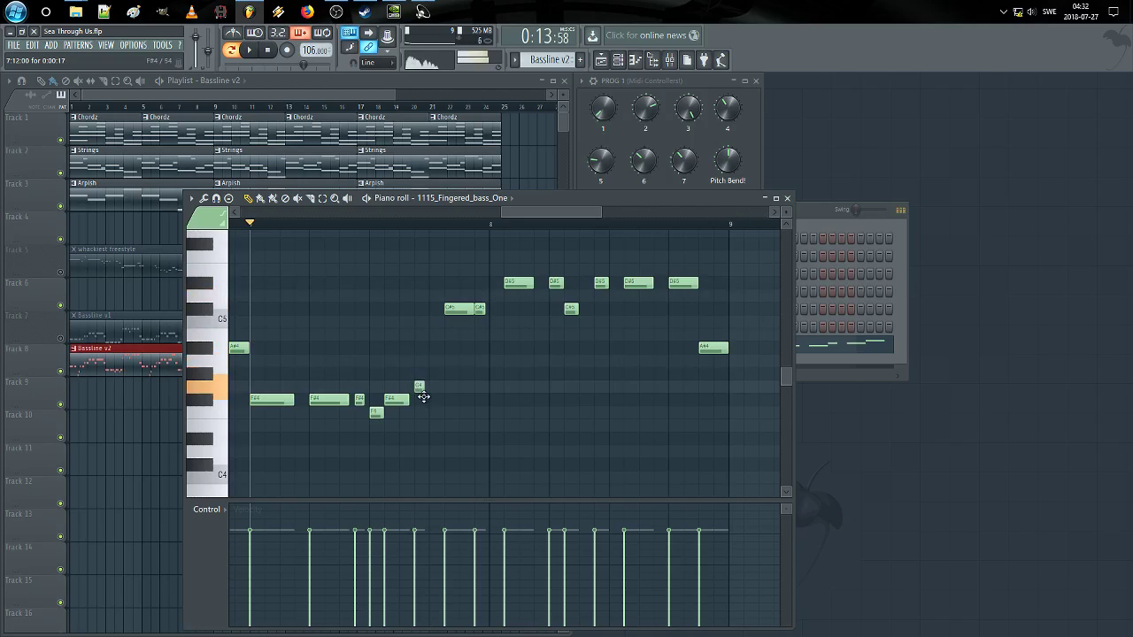
pyautogui.press('space')
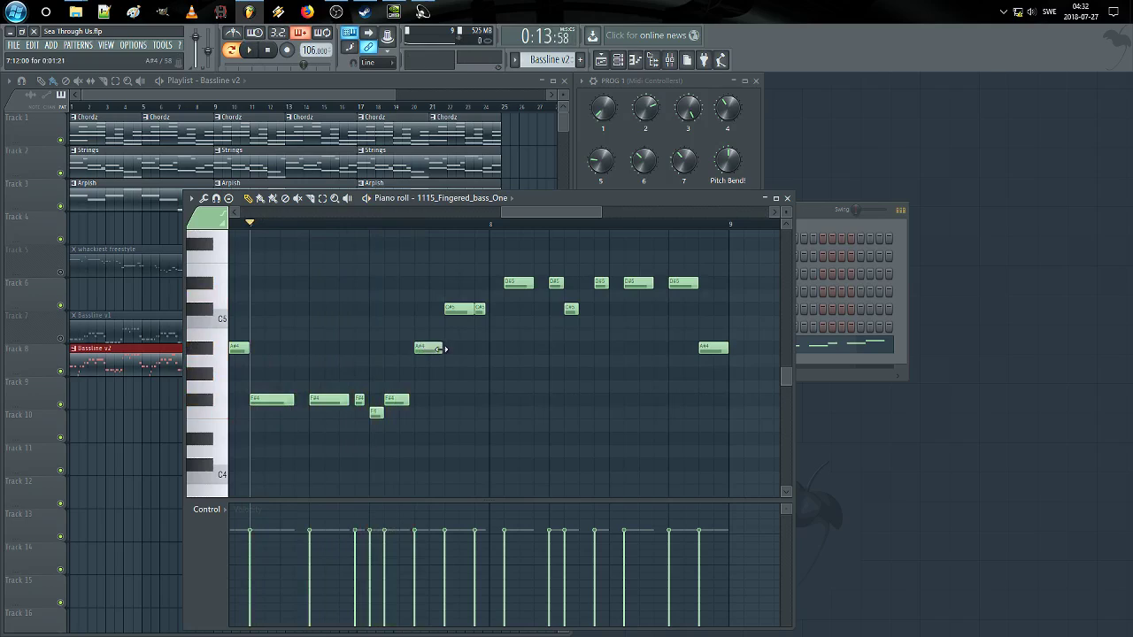
pyautogui.press('space')
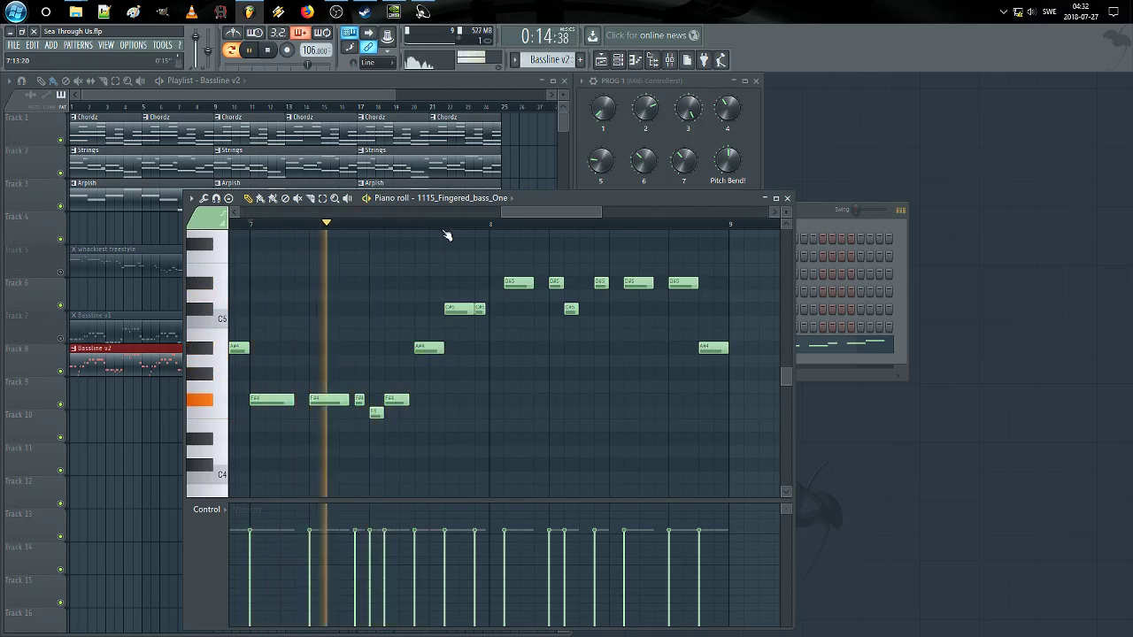
# Step: Raise the short C#5 at the end of bar 7 to D#5 and lengthen it to one step
pyautogui.scroll(-1, 446, 234)
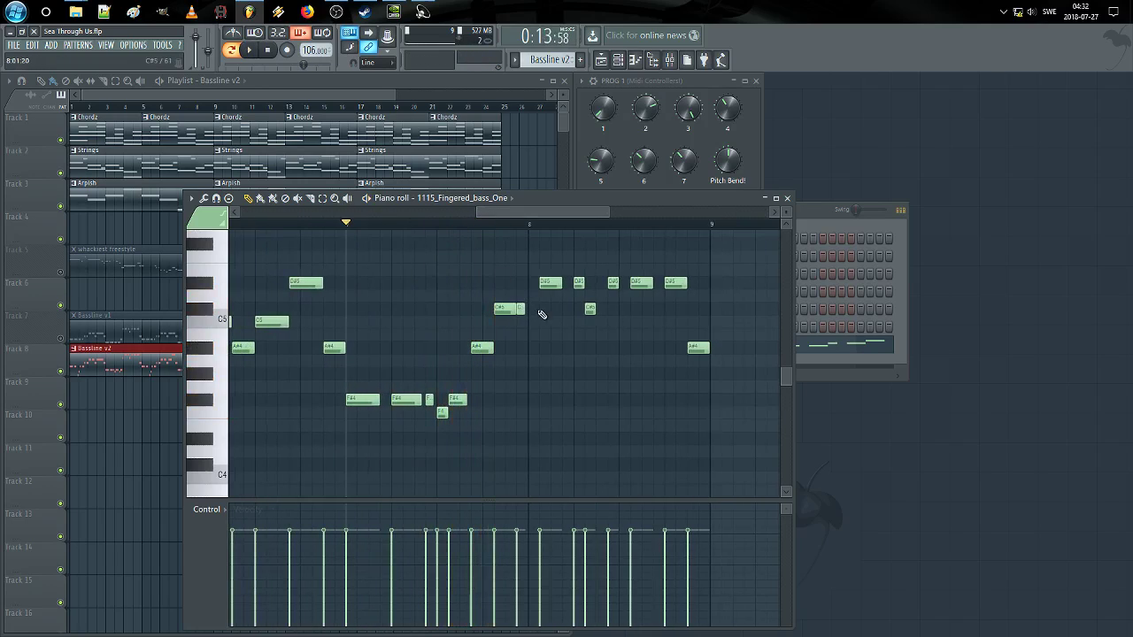
pyautogui.moveTo(525, 313); pyautogui.dragTo(513, 334)
pyautogui.press('space')
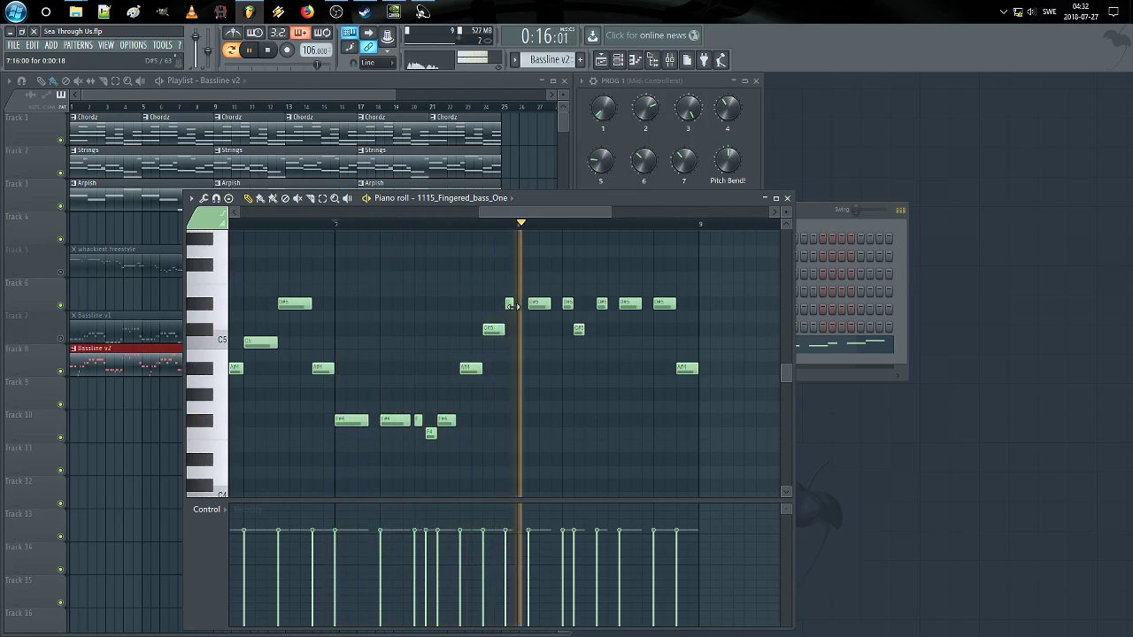
pyautogui.click(510, 305)
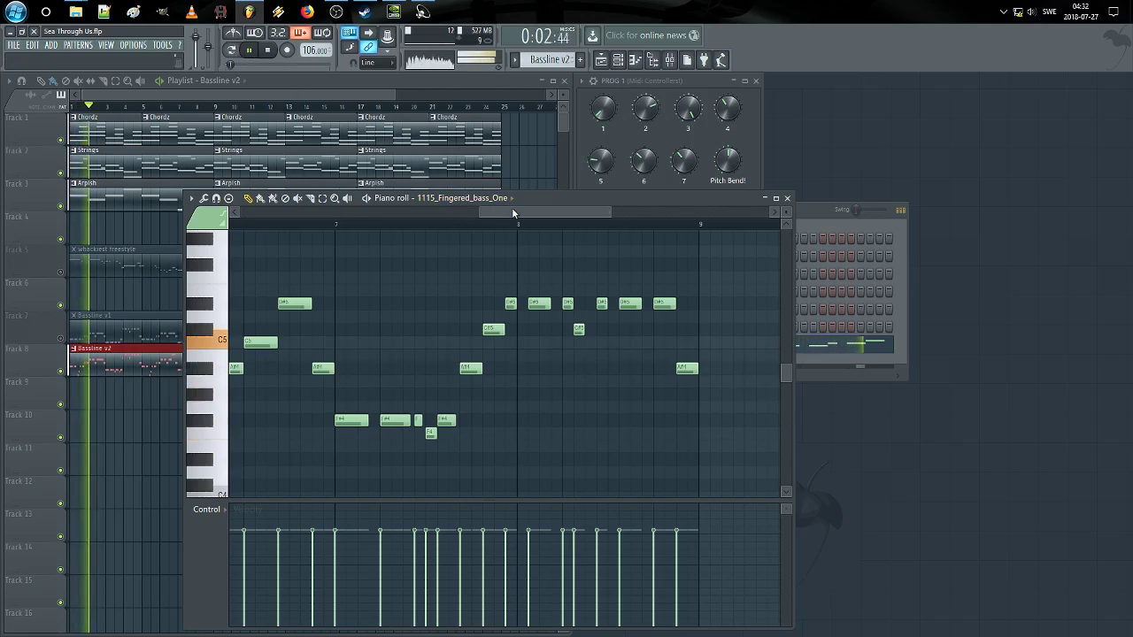
# Step: Listen to the bassline within the full song and replay it from bar 7
pyautogui.moveTo(511, 207); pyautogui.dragTo(508, 233)
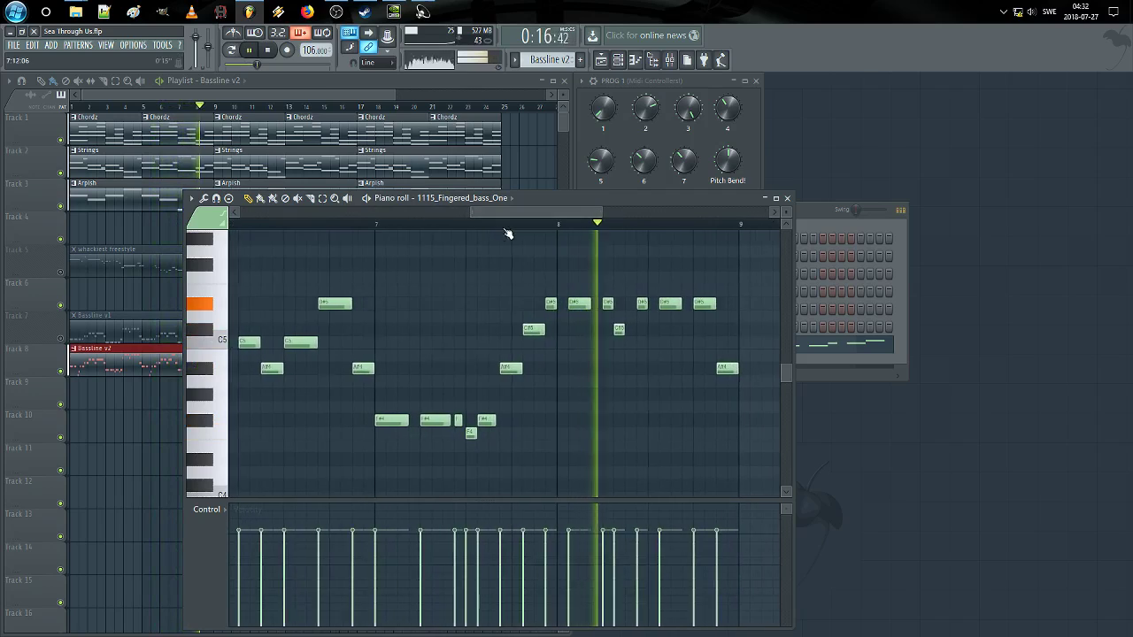
pyautogui.click(367, 225)
pyautogui.scroll(1, 387, 225)
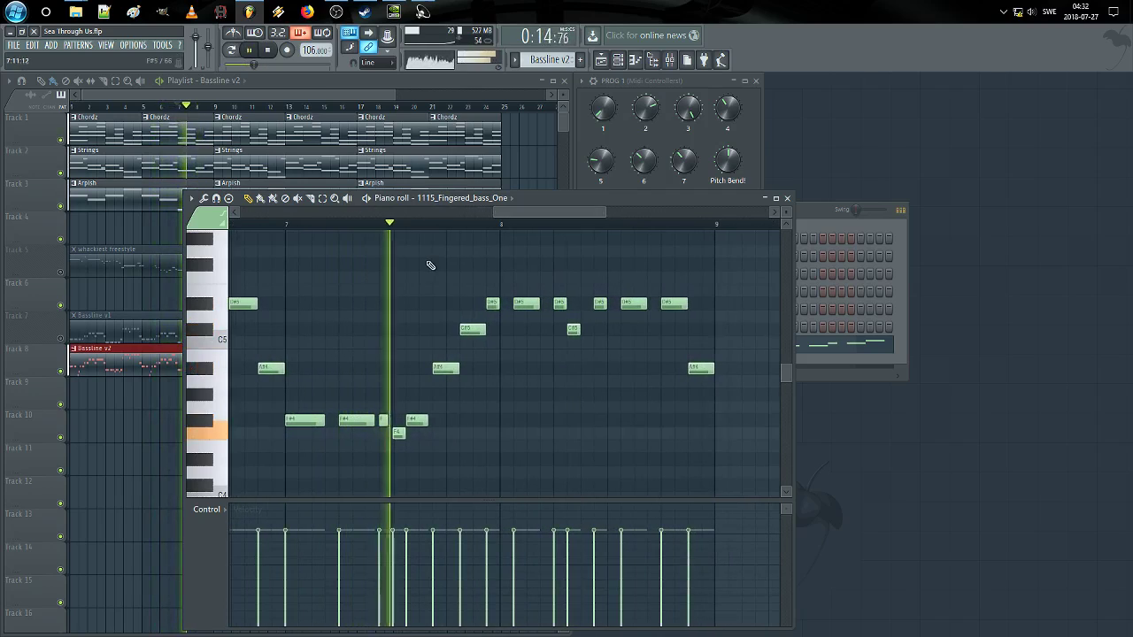
# Step: Raise the two-step A#4 in the middle of bar 7 to D#5 and lower the C#5 right after it to A#4
pyautogui.moveTo(430, 266); pyautogui.dragTo(390, 292)
pyautogui.press('space')
pyautogui.hscroll(-1, 405, 278)
pyautogui.click(288, 224)
pyautogui.press('space')
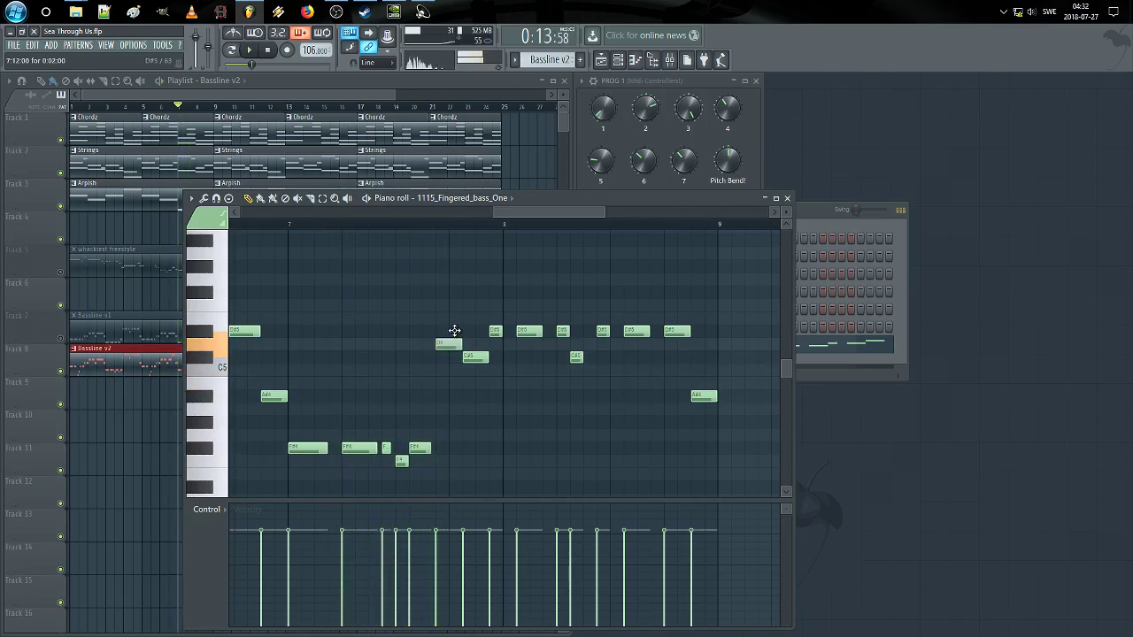
pyautogui.moveTo(454, 330); pyautogui.dragTo(458, 330)
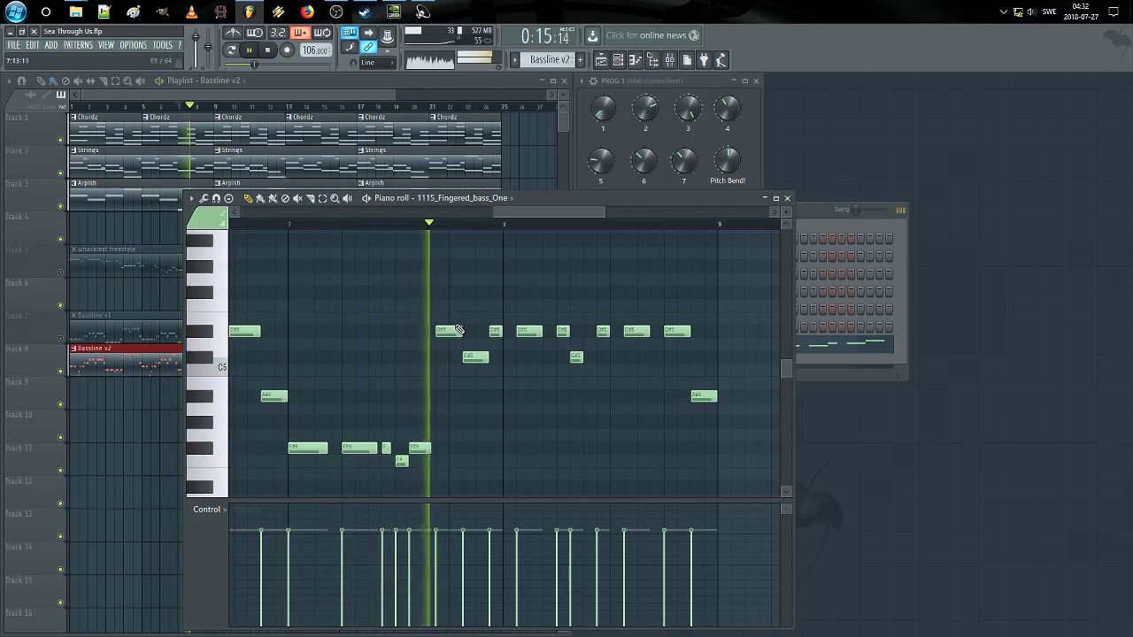
pyautogui.press('space')
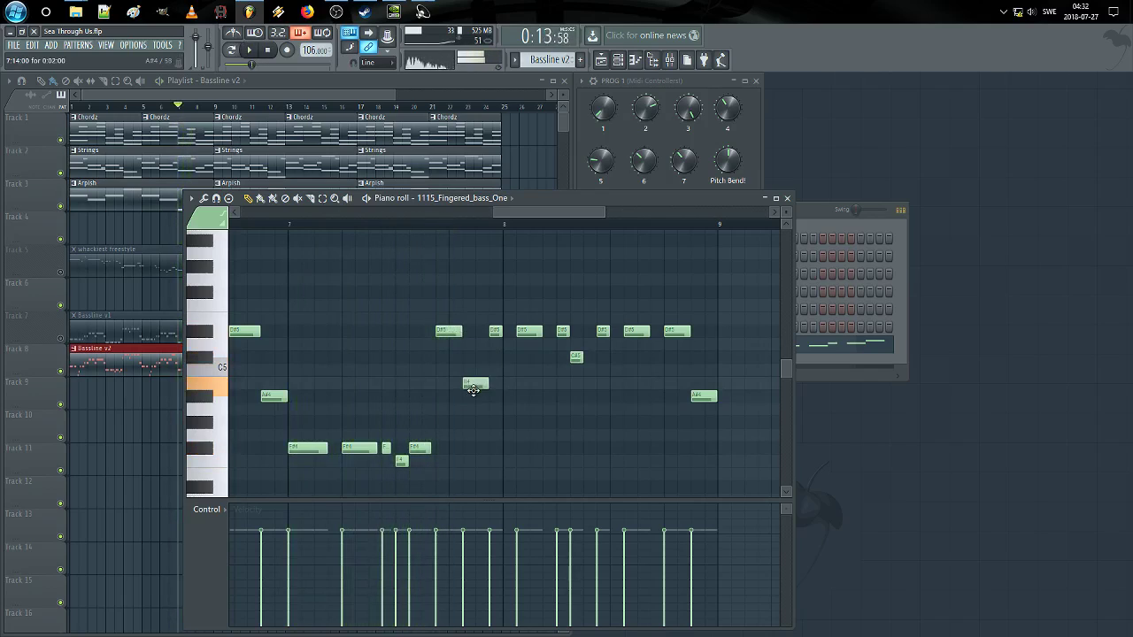
pyautogui.press('space')
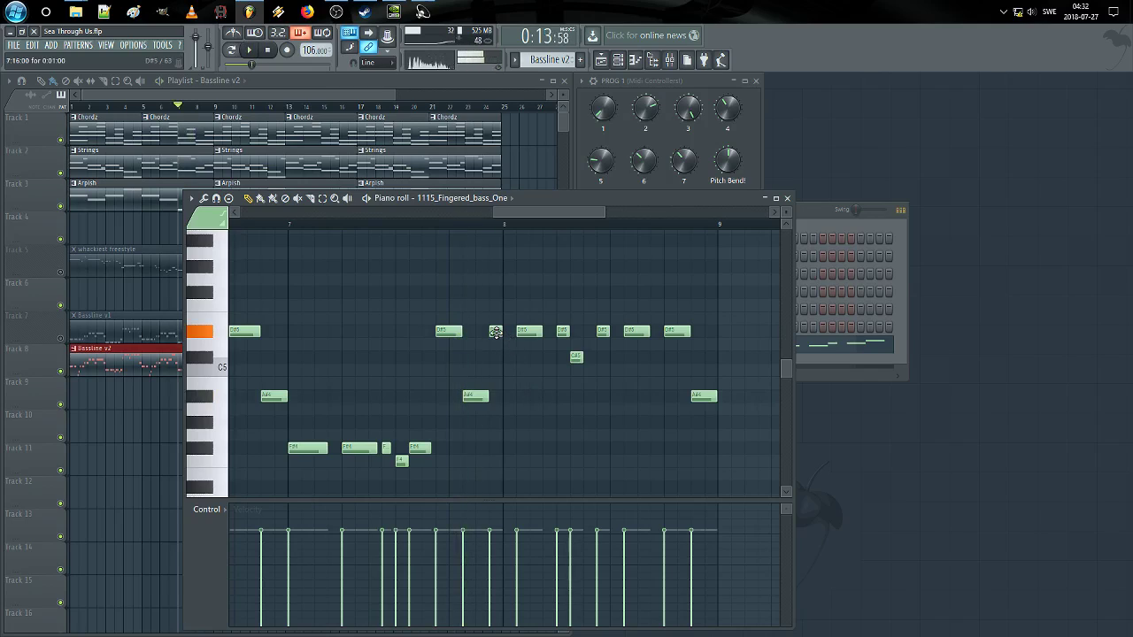
# Step: Lower bar 7's last note and bar 8's first two D#5 notes to C5, lower bar 8's C#5 to A#4, and play bar 8
pyautogui.moveTo(496, 369); pyautogui.dragTo(499, 376)
pyautogui.press('space')
pyautogui.keyDown('ctrl'); pyautogui.moveTo(573, 327); pyautogui.dragTo(526, 380); pyautogui.keyUp('ctrl')
pyautogui.keyDown('ctrl'); pyautogui.click(526, 386); pyautogui.keyUp('ctrl')
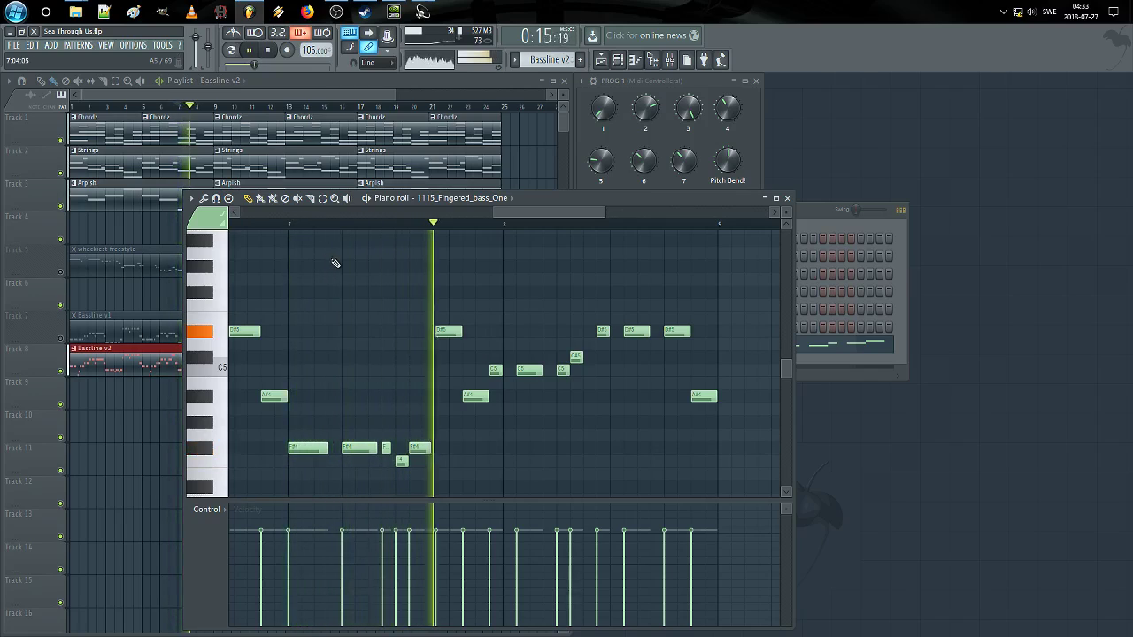
pyautogui.press('space')
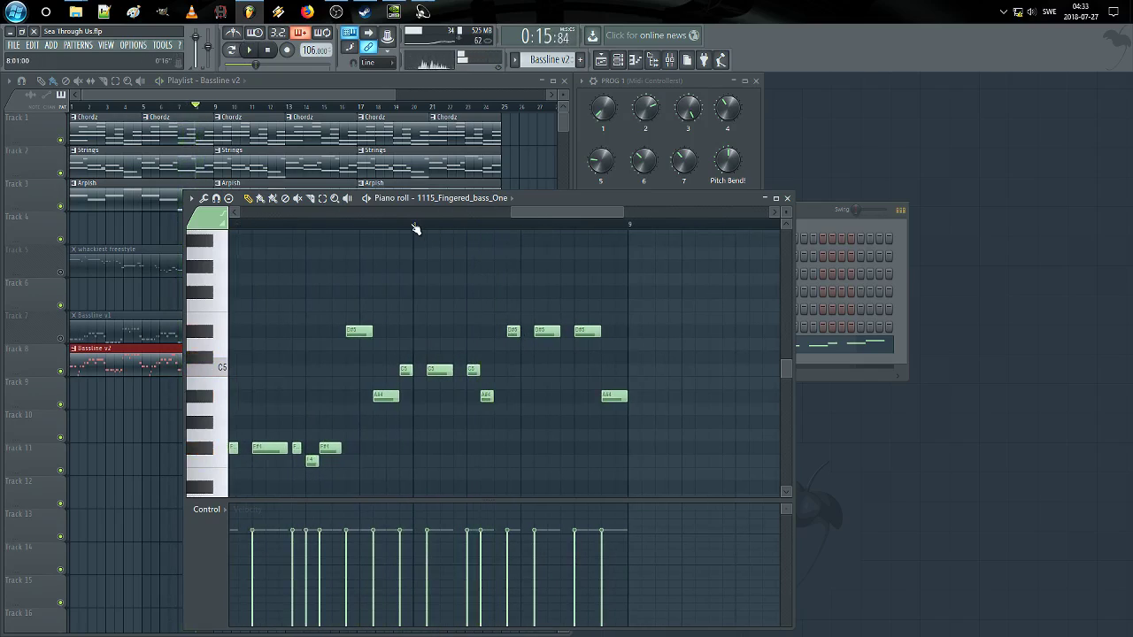
pyautogui.press('space')
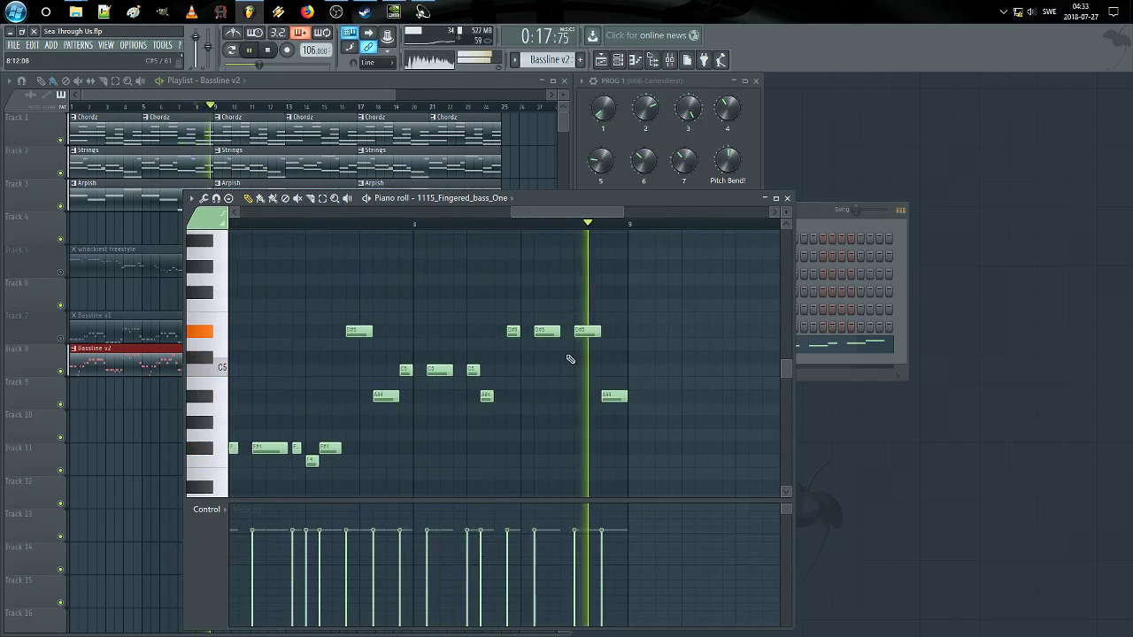
# Step: Repeat the Bassline v2 clip on Track 8 at bars 9 and 17, and save the project
pyautogui.click(788, 198)
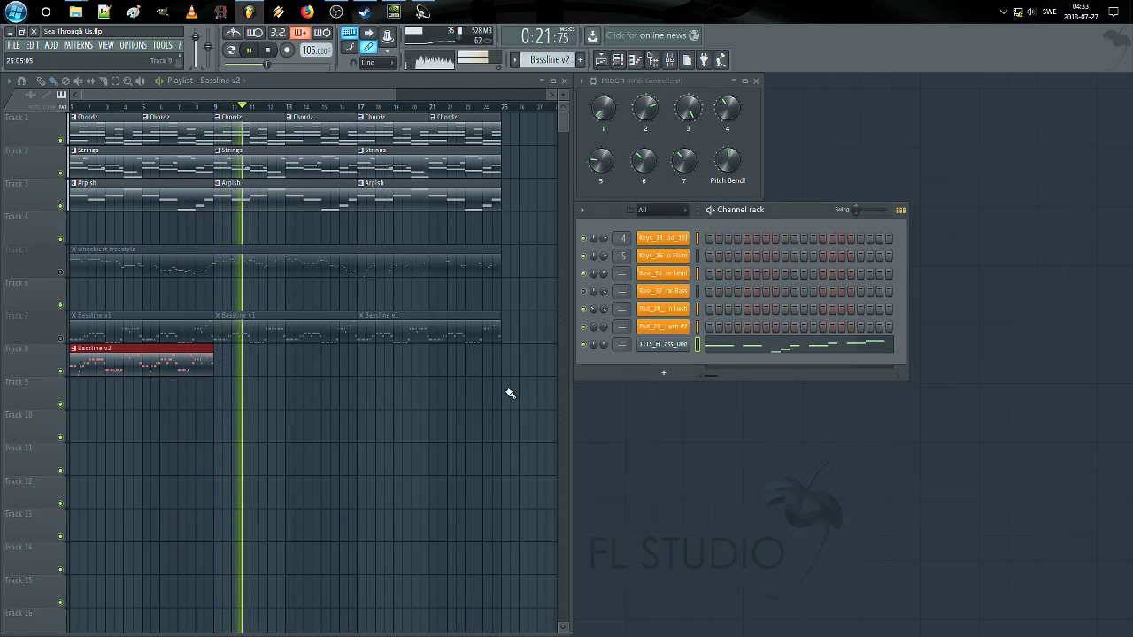
pyautogui.moveTo(510, 393); pyautogui.dragTo(478, 373)
pyautogui.moveTo(435, 341); pyautogui.dragTo(438, 390)
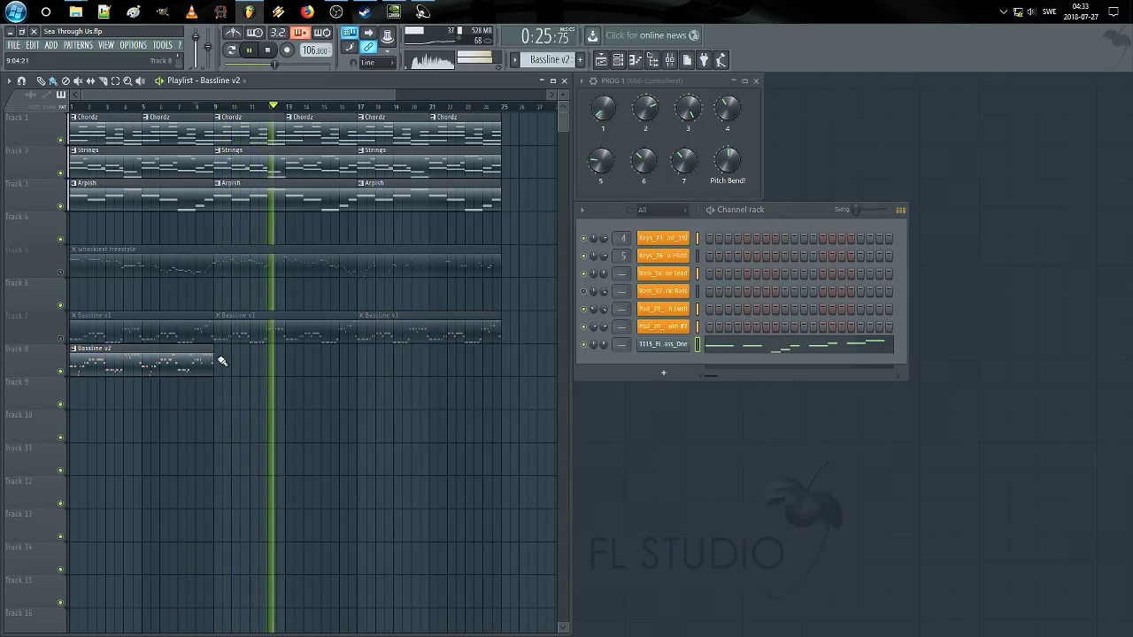
pyautogui.moveTo(221, 357); pyautogui.dragTo(384, 357)
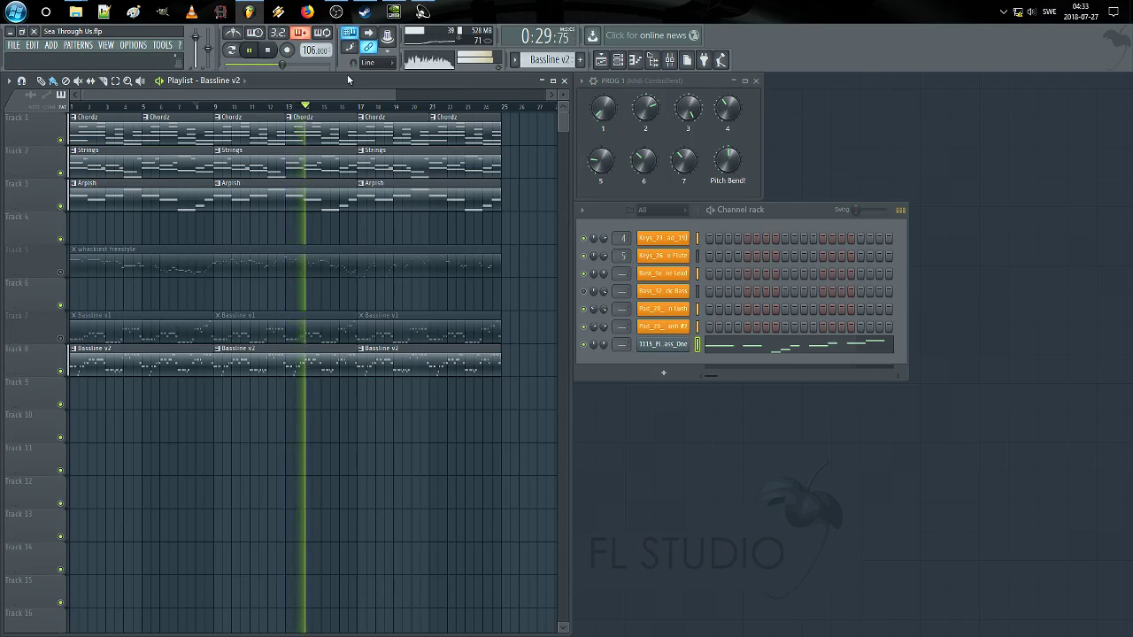
pyautogui.hotkey('ctrl', 's')
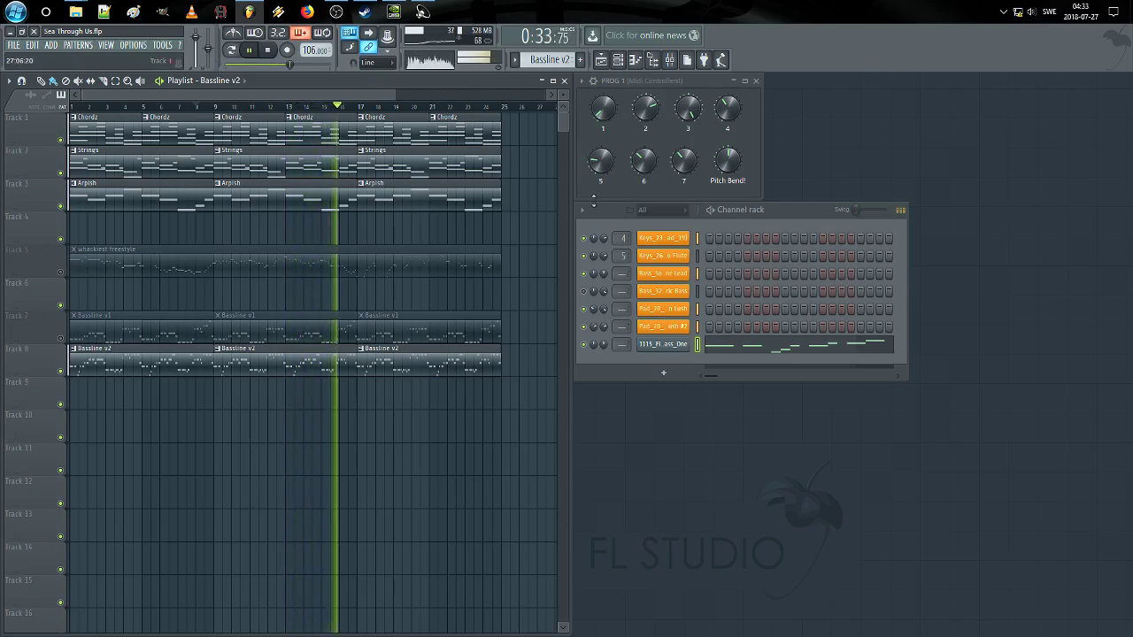
# Step: Play the Arpish pattern on its own and open the synth editor of the Bass_Soft Drone Lead channel
pyautogui.click(405, 199)
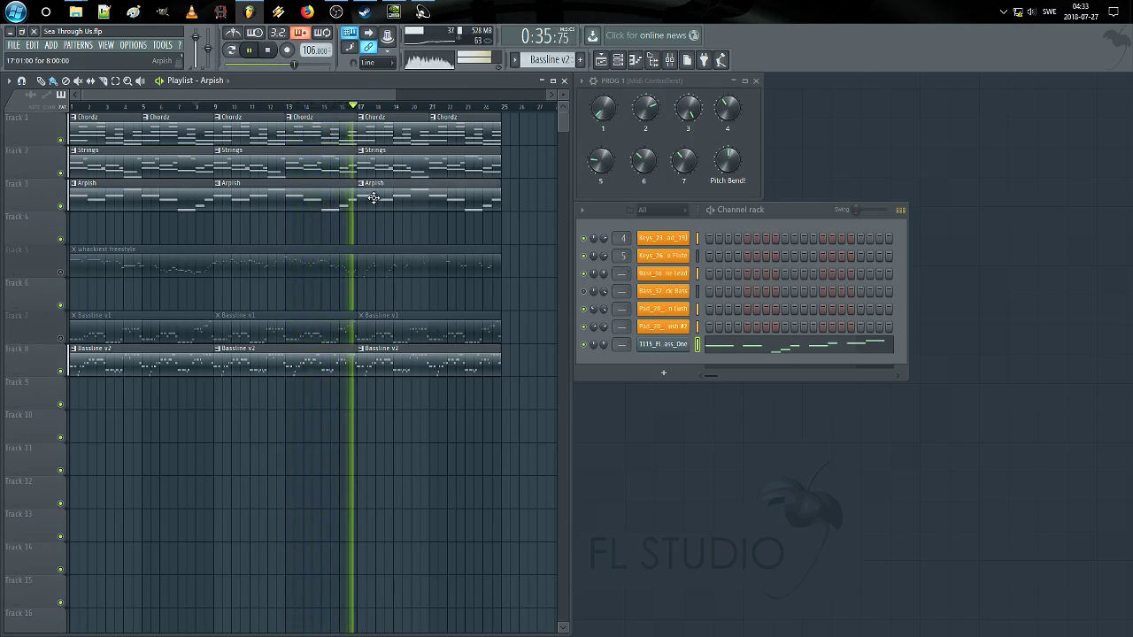
pyautogui.click(267, 49)
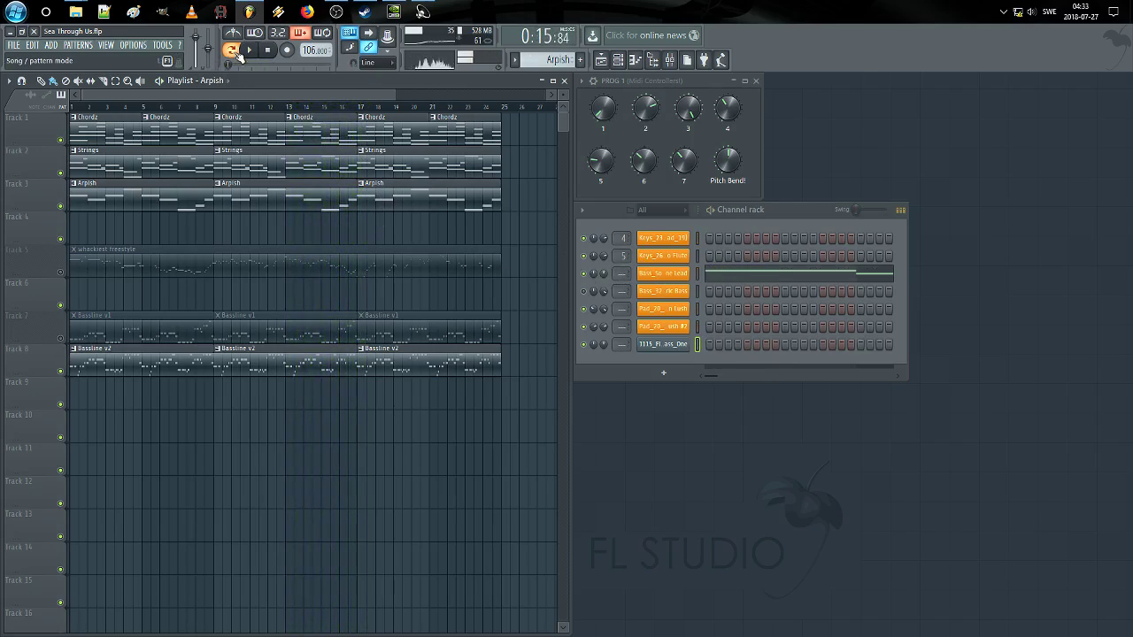
pyautogui.click(666, 275)
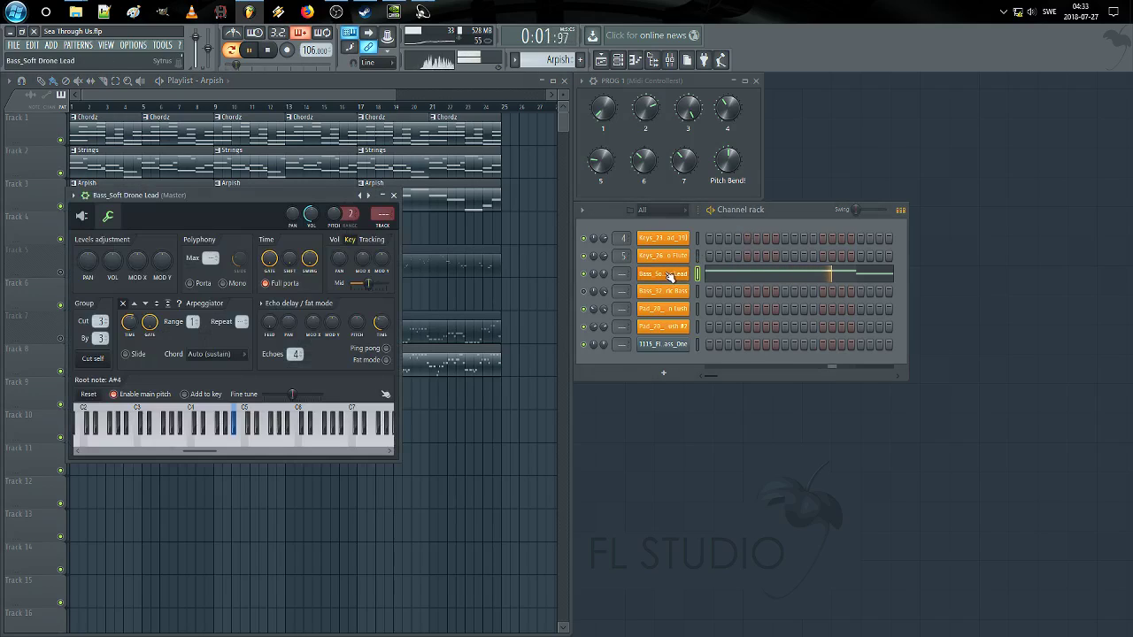
pyautogui.moveTo(276, 203); pyautogui.dragTo(575, 269)
pyautogui.click(386, 286)
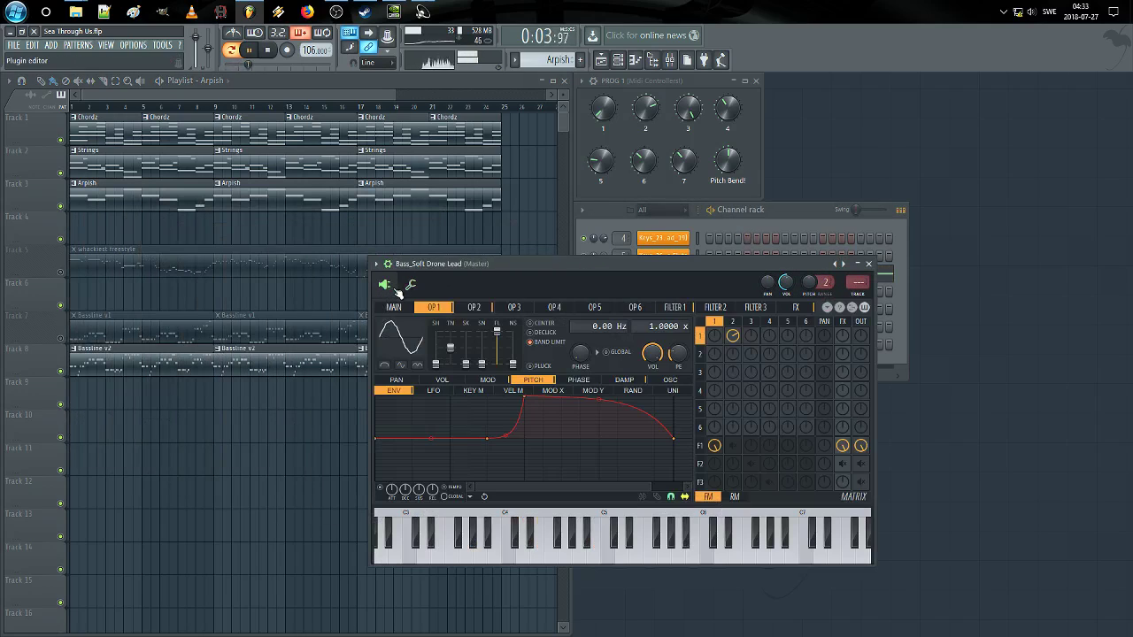
# Step: Try Operator 1 with a frequency ratio of 2.0000 and a triangle-like wave shape, and reshape its pitch envelope
pyautogui.click(473, 307)
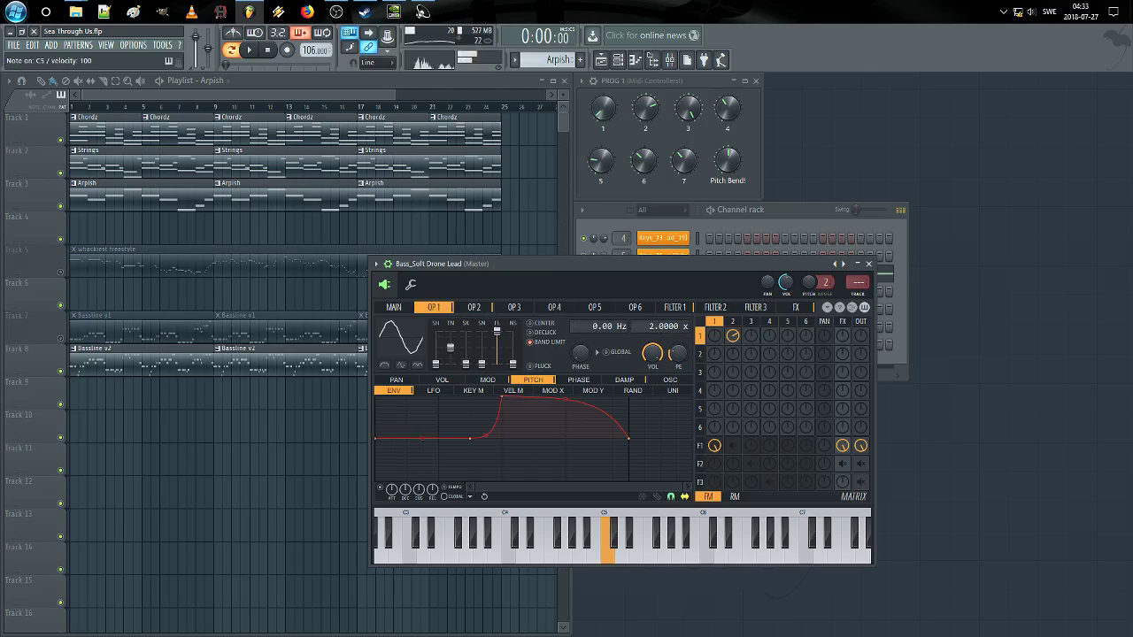
pyautogui.click(671, 381)
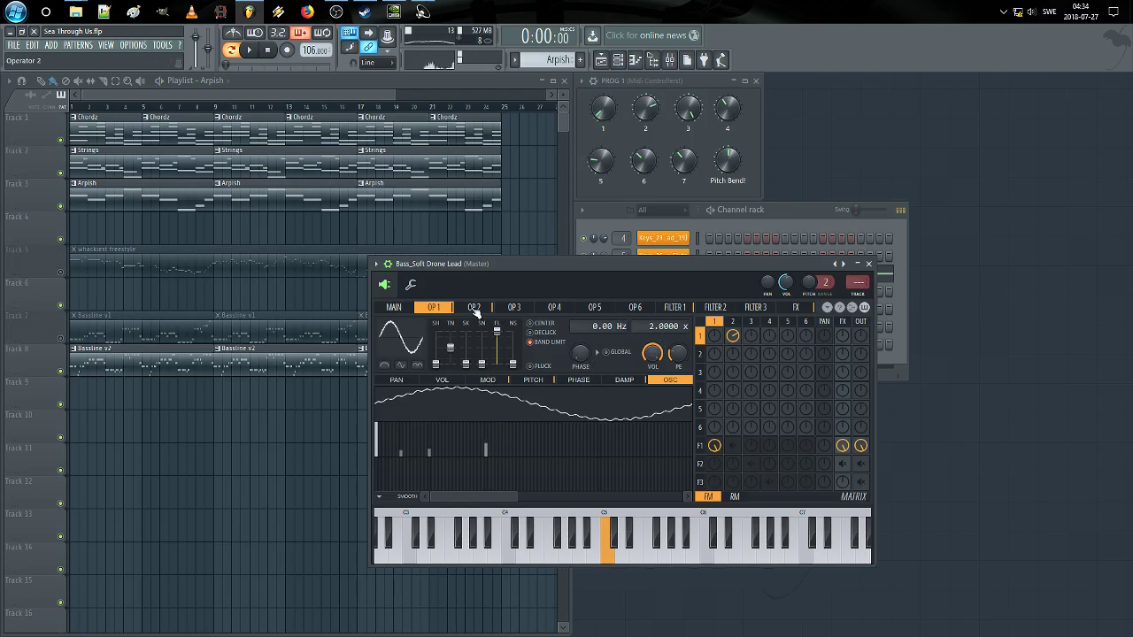
pyautogui.click(531, 381)
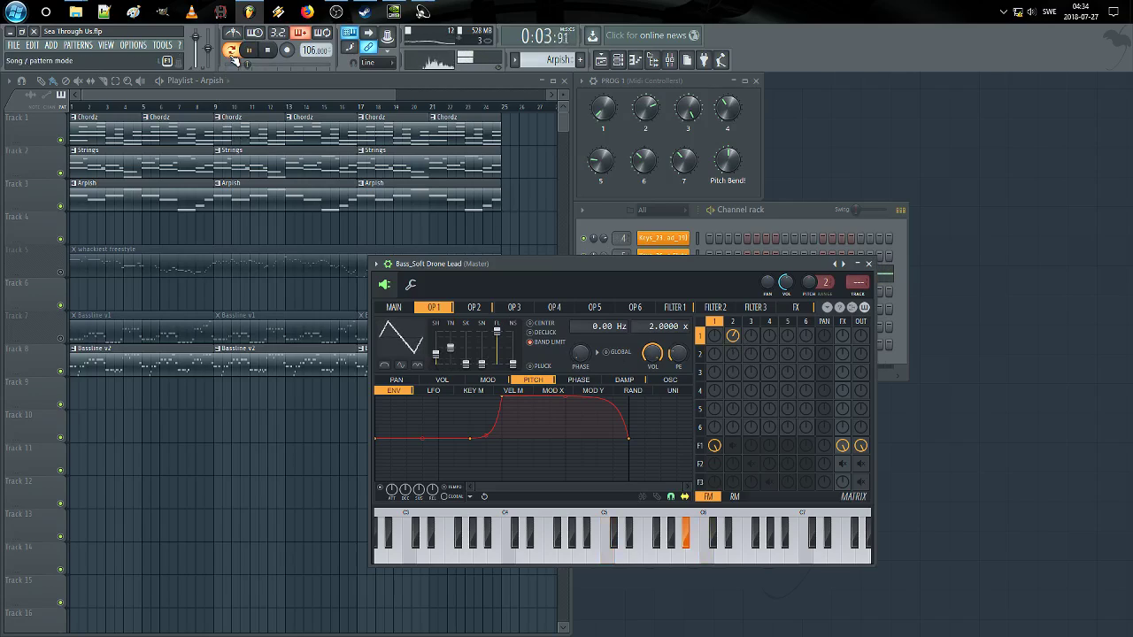
# Step: Play the full song and return Operator 1 to a sine shape with a frequency ratio of 1.0000
pyautogui.press('space')
pyautogui.click(741, 229)
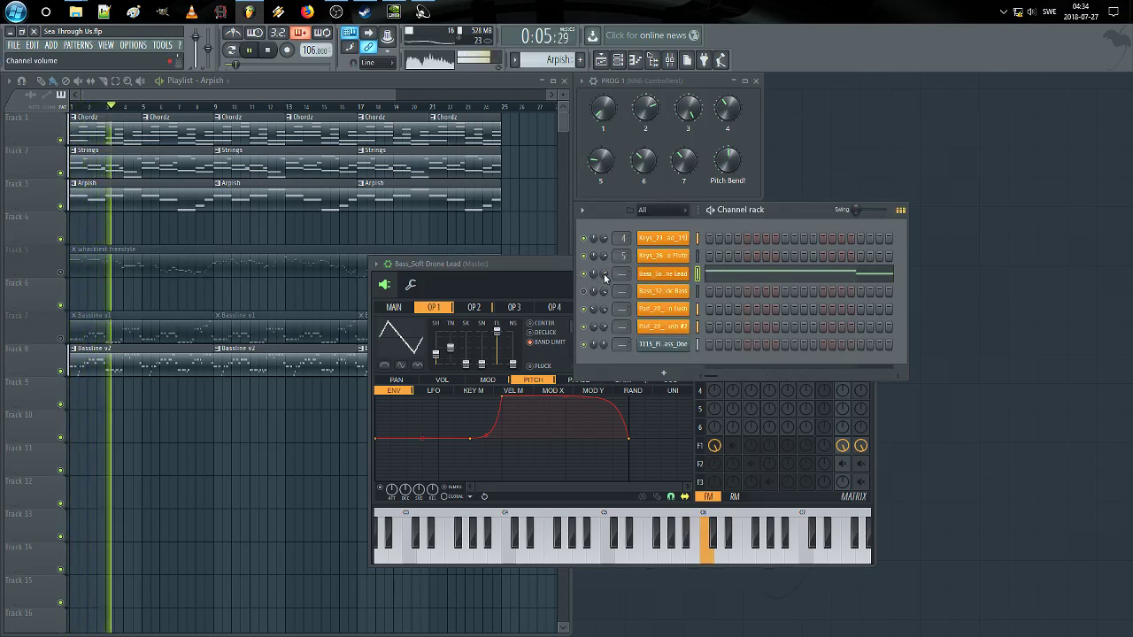
pyautogui.click(527, 266)
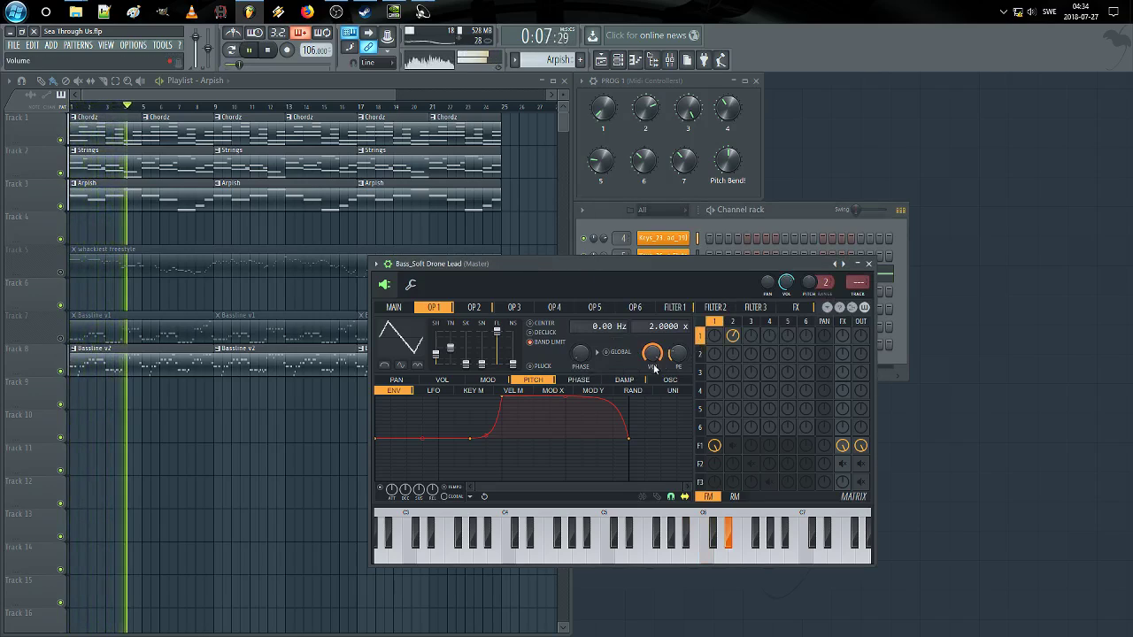
pyautogui.moveTo(435, 354); pyautogui.dragTo(435, 365)
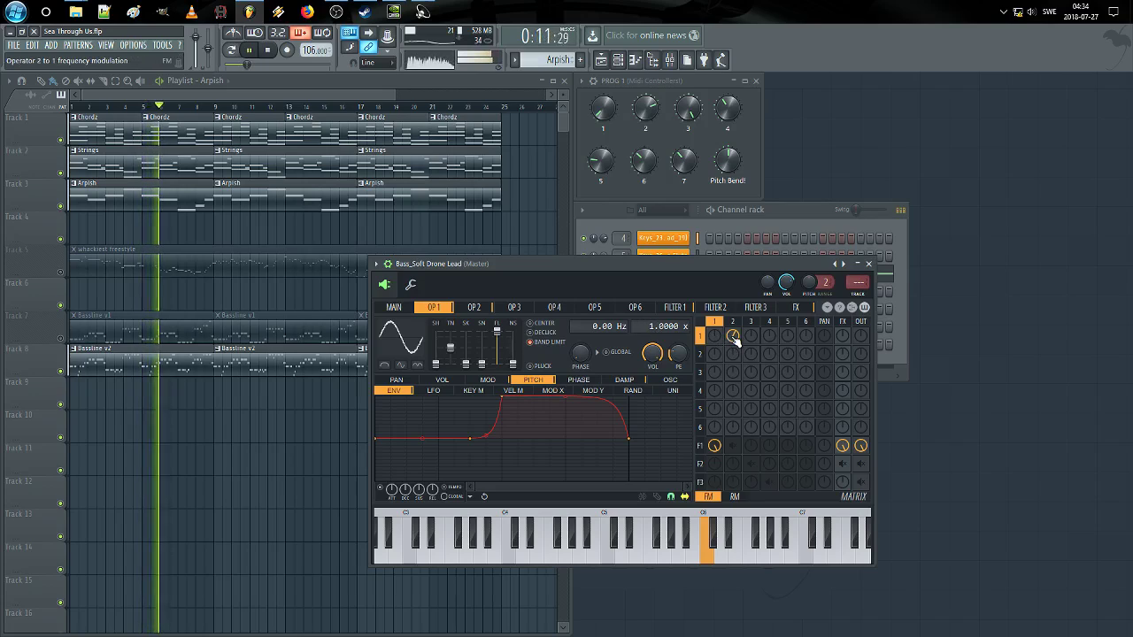
# Step: Set the Bass_Soft Drone Lead channel volume to 55% and mute the Strings track in the playlist
pyautogui.click(726, 227)
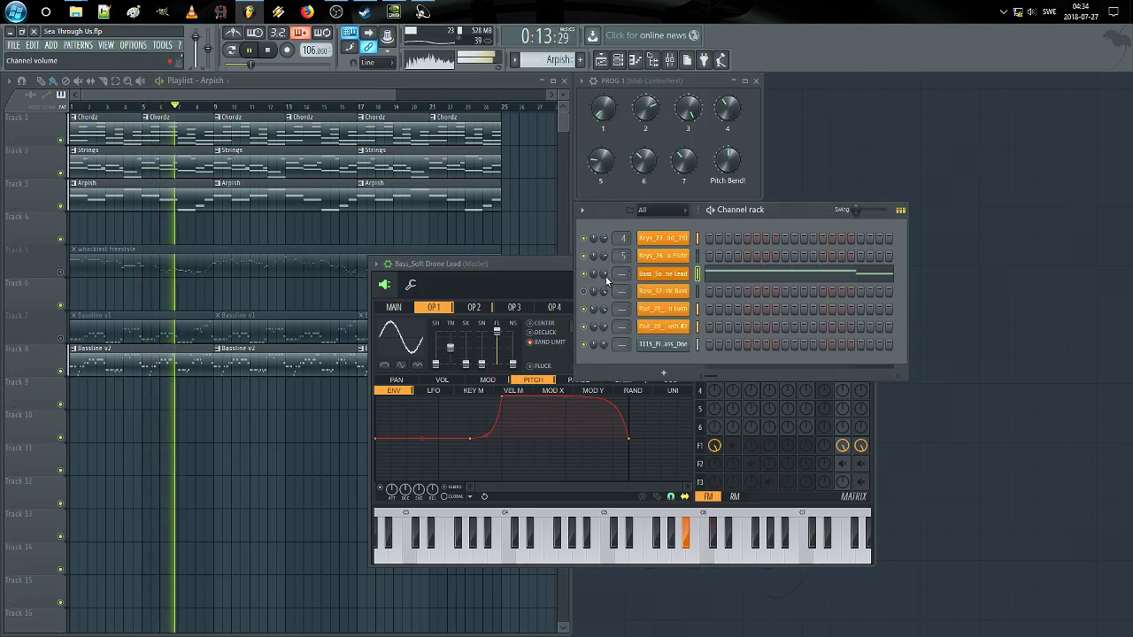
pyautogui.click(525, 269)
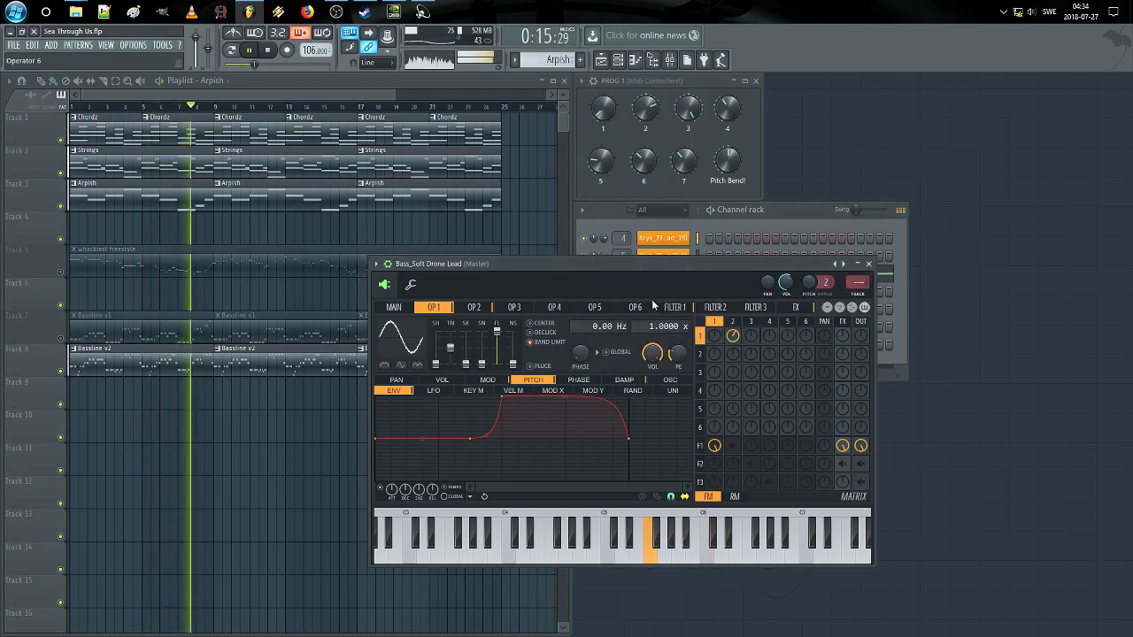
pyautogui.press('Escape')
pyautogui.moveTo(604, 274); pyautogui.dragTo(604, 280)
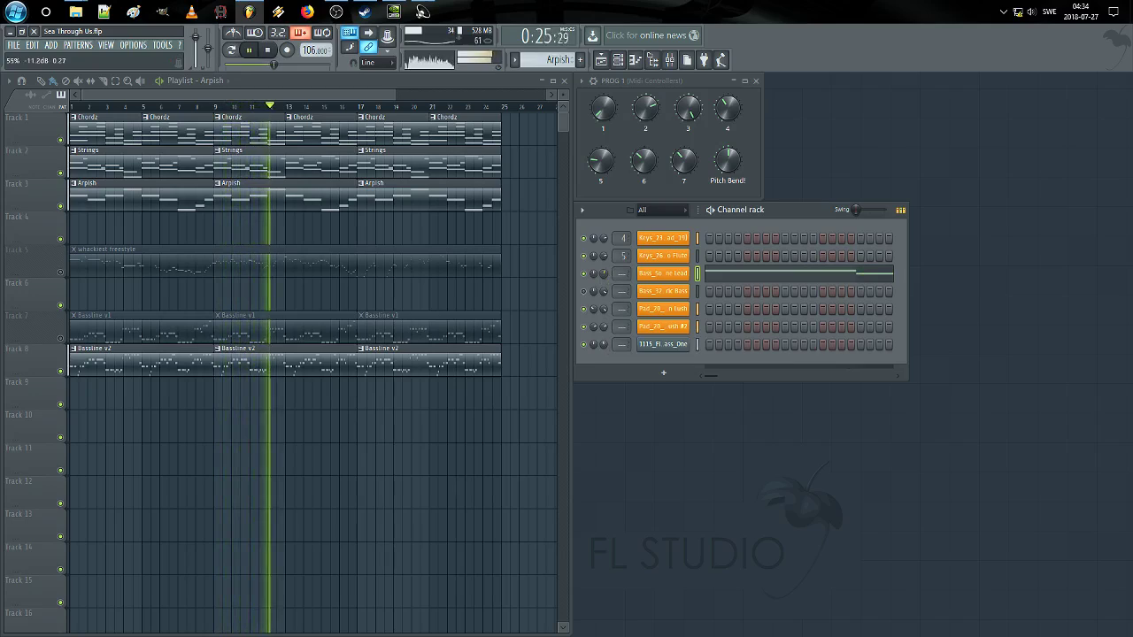
pyautogui.click(60, 173)
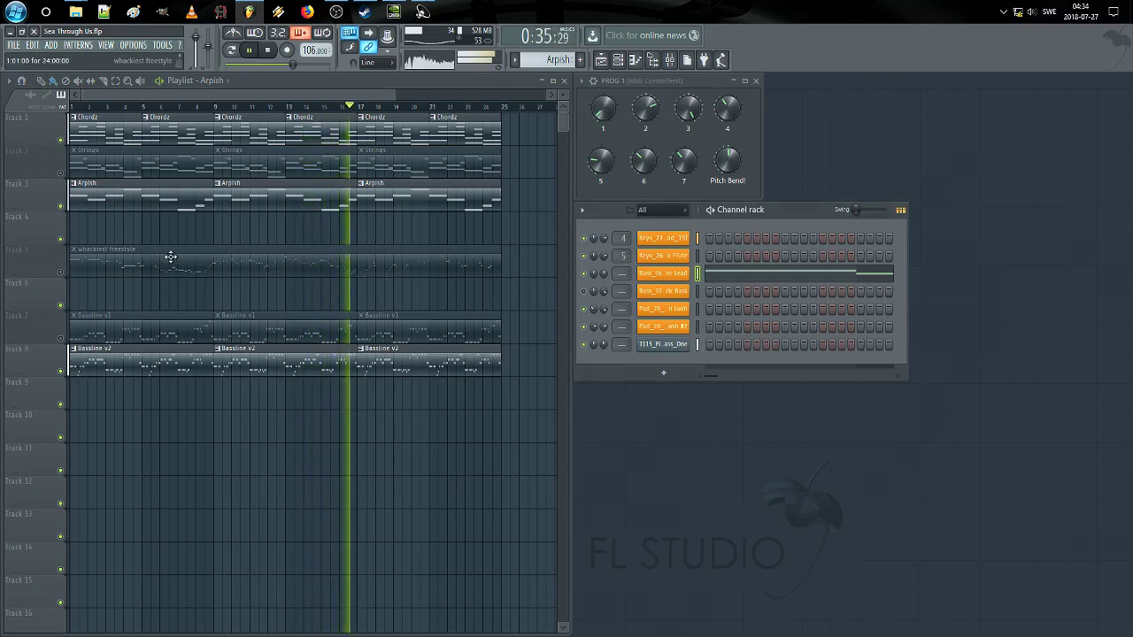
# Step: Unmute the whackiest freestyle track and set Operator 2's frequency ratio to 3.0000 in the Keys_26_Moar Oriental Koto Flute channel
pyautogui.click(61, 272)
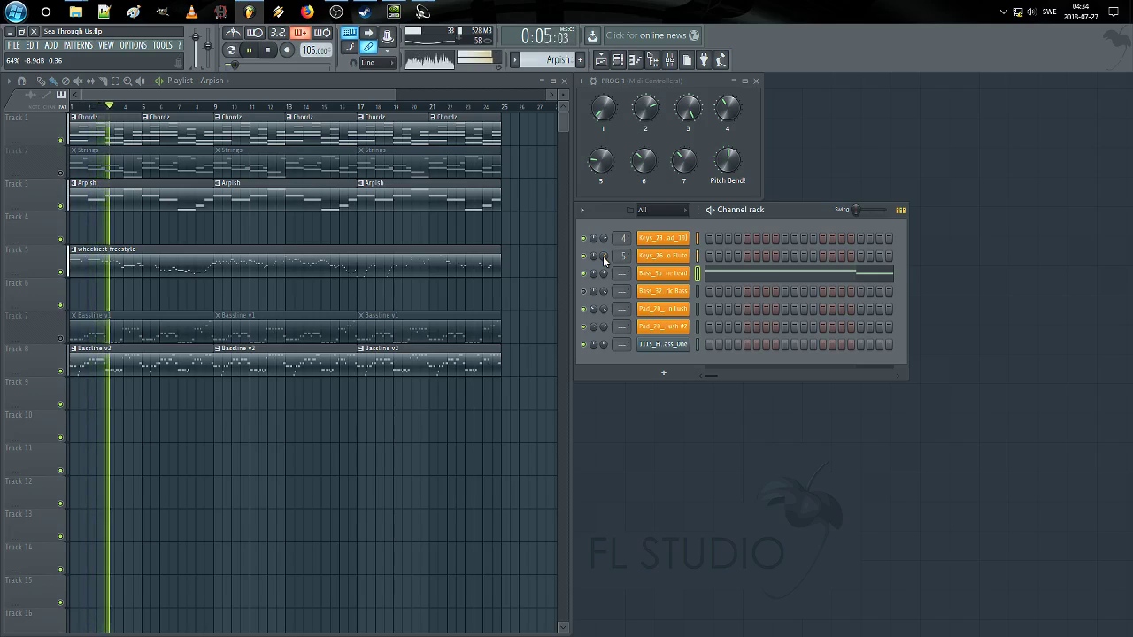
pyautogui.click(647, 256)
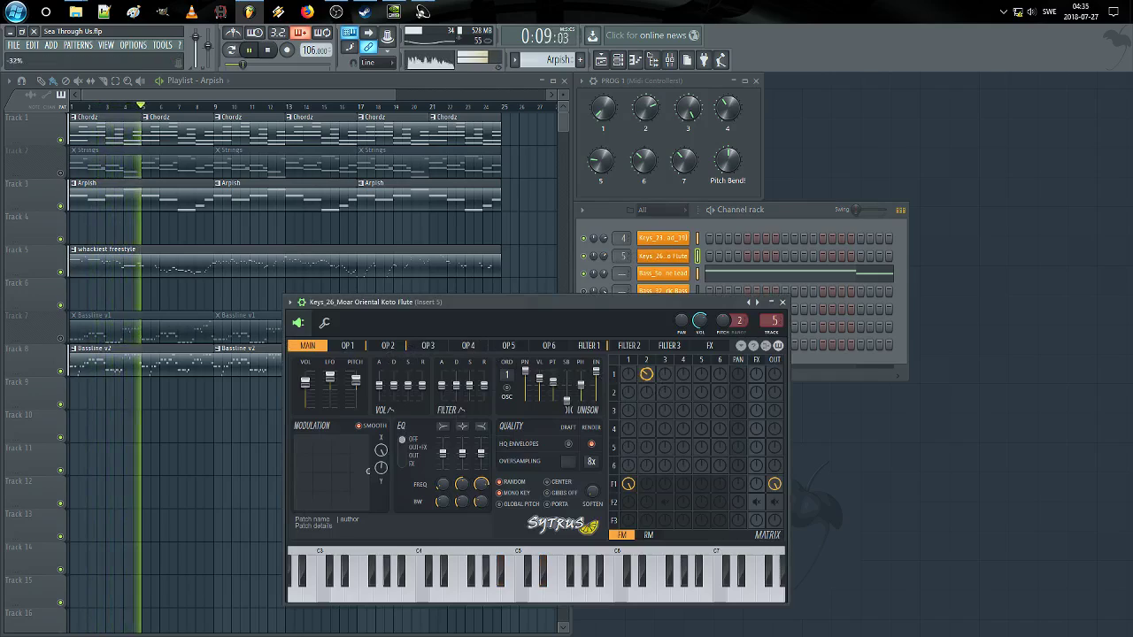
pyautogui.click(388, 346)
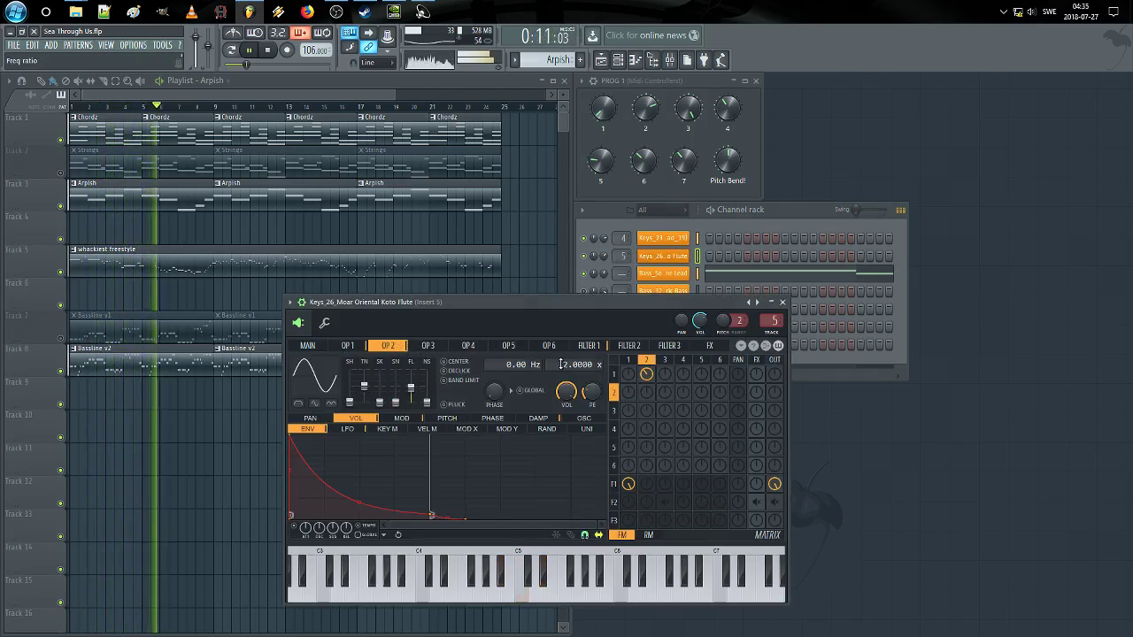
pyautogui.moveTo(560, 363)
pyautogui.mouseDown()
pyautogui.moveTo(560, 351)
pyautogui.moveTo(550, 354)
pyautogui.mouseUp()
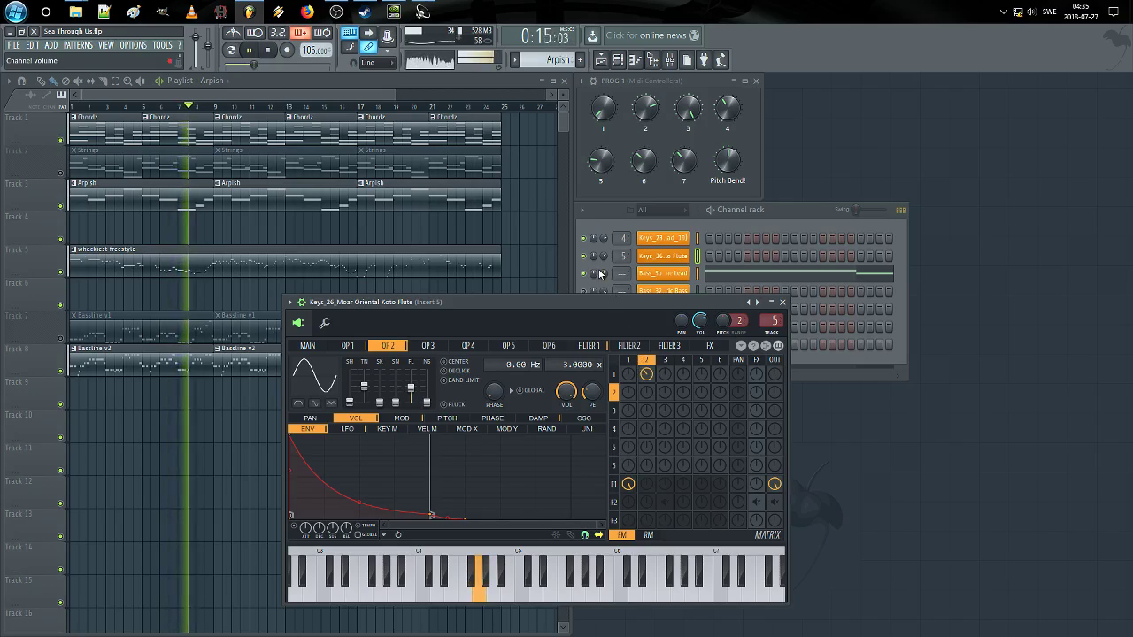
pyautogui.click(350, 345)
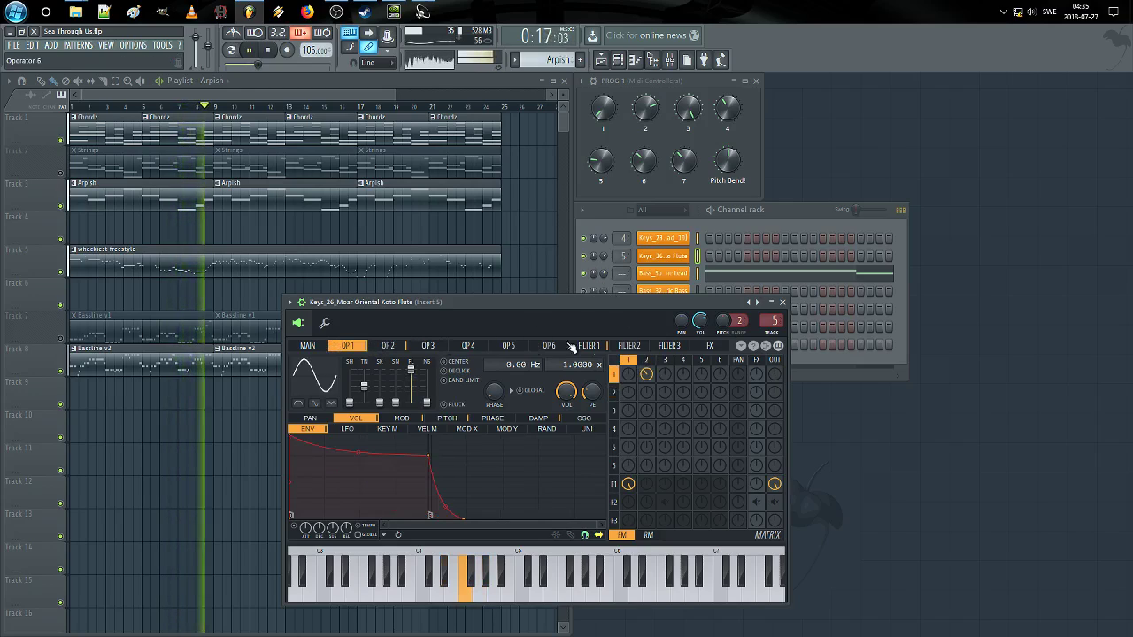
pyautogui.click(785, 302)
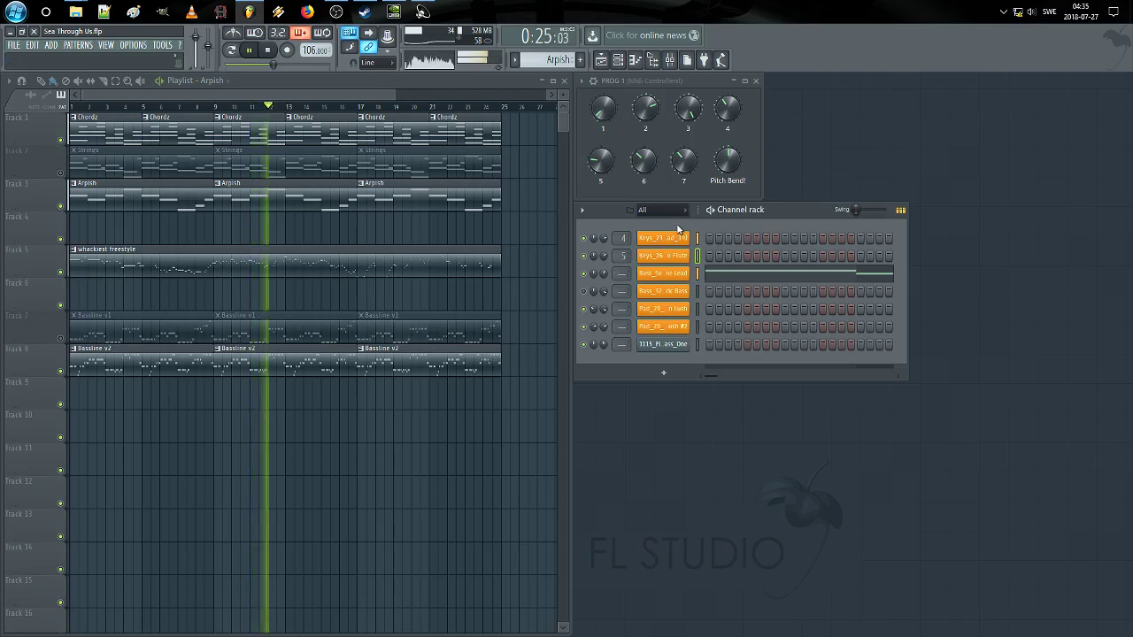
# Step: Save the project, recheck the Koto Flute's Operator 1 settings and mute the whackiest freestyle track
pyautogui.hotkey('ctrl', 's')
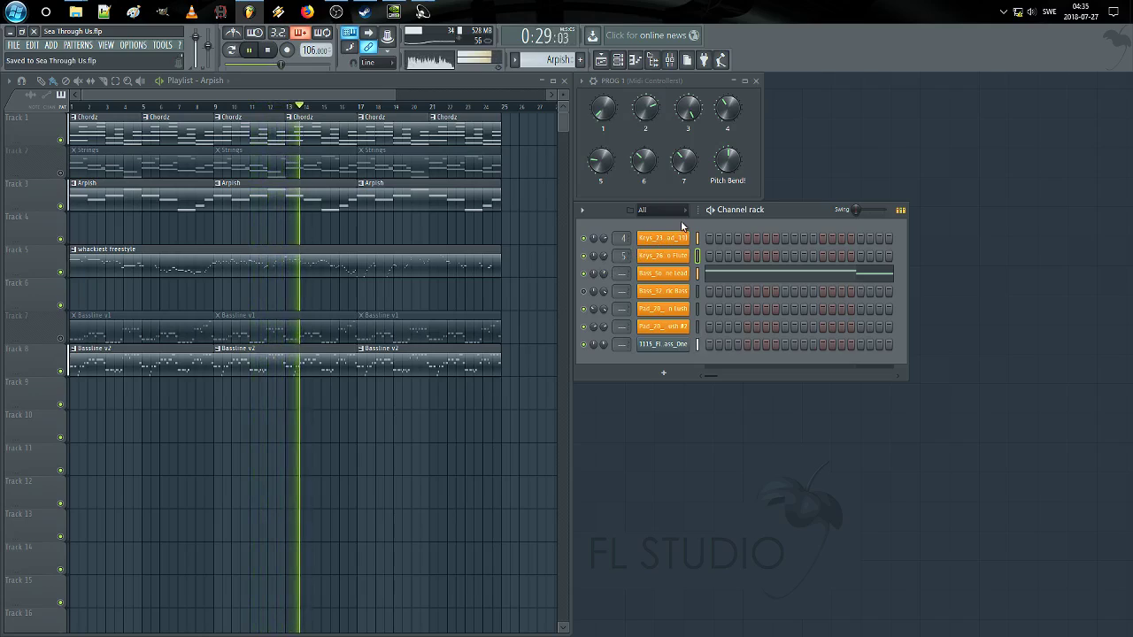
pyautogui.click(673, 258)
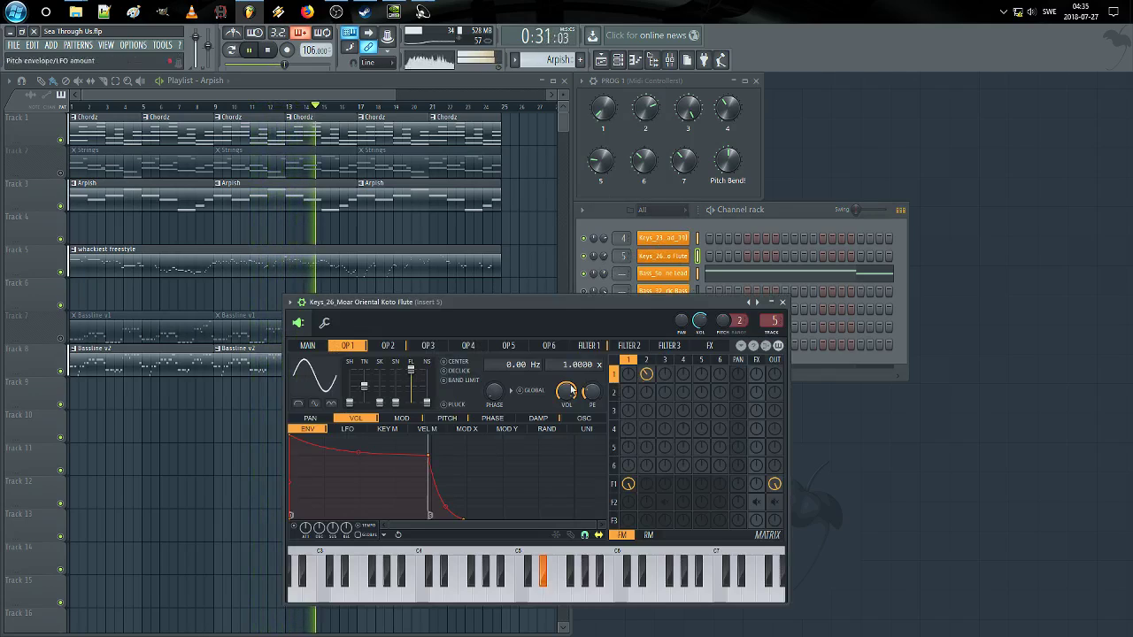
pyautogui.click(783, 302)
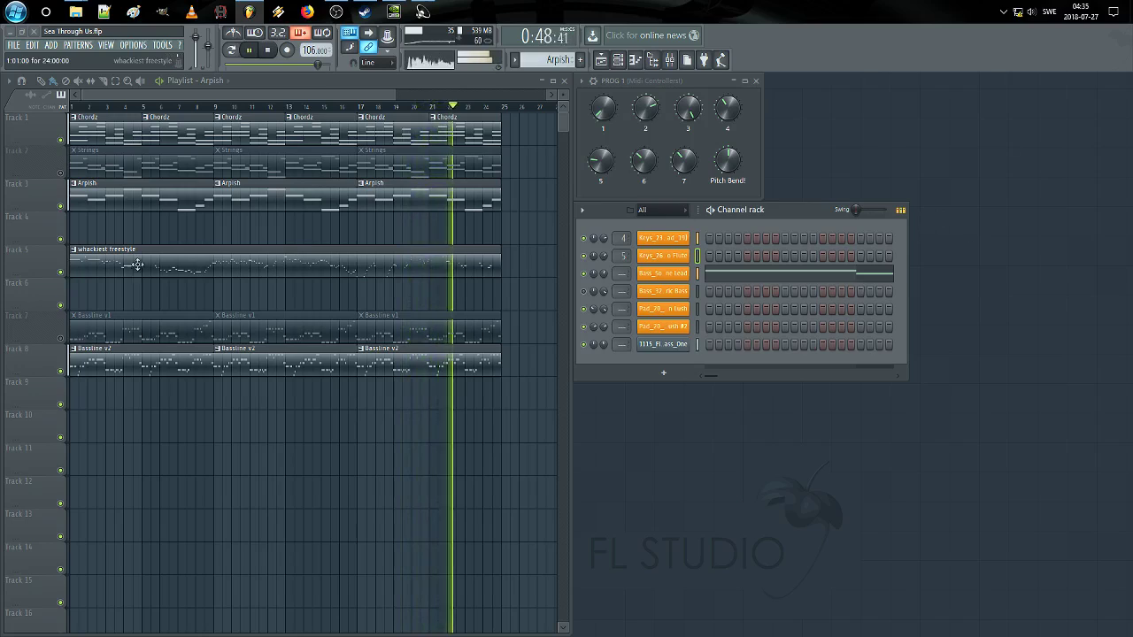
pyautogui.click(69, 275)
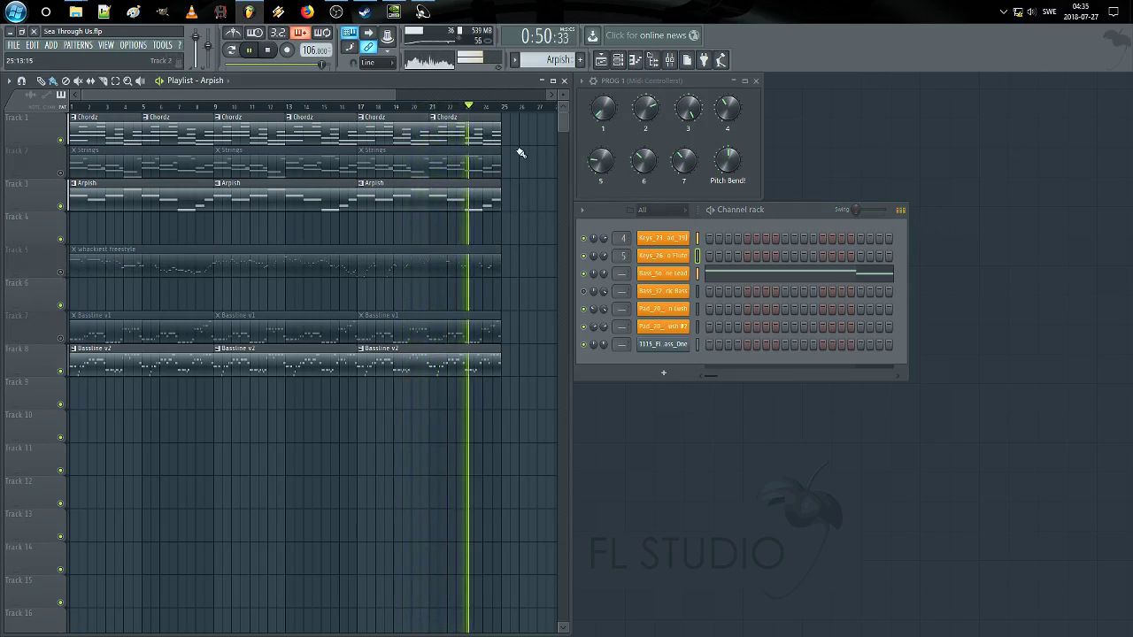
# Step: Create a new pattern named "UH OH !" and place its clip on Track 10 at bar 9
pyautogui.click(580, 60)
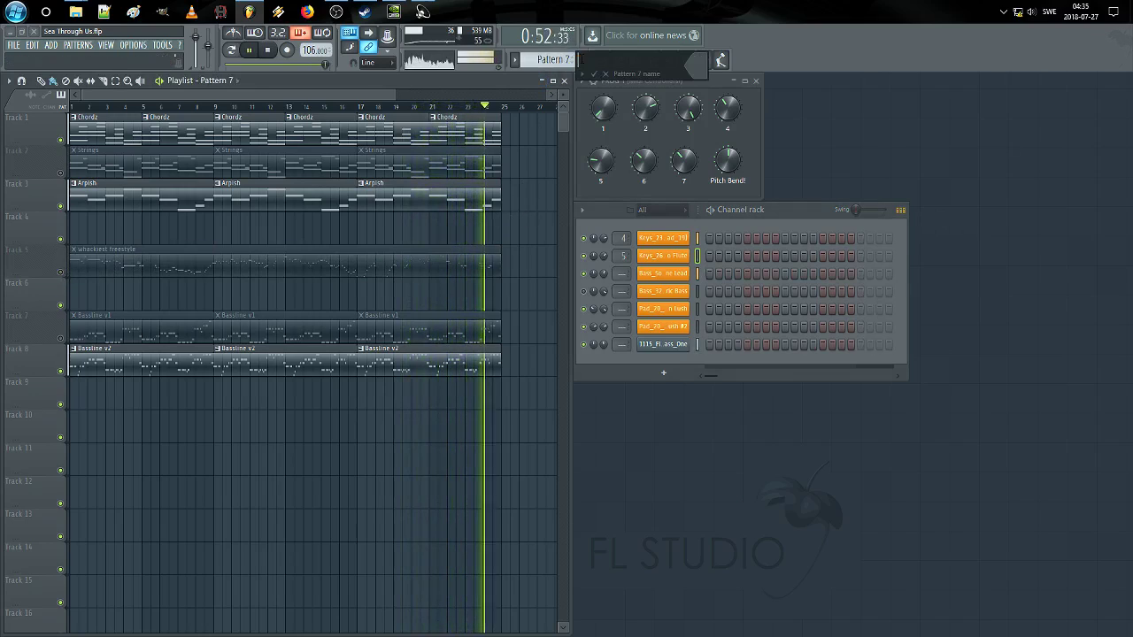
pyautogui.write('UH')
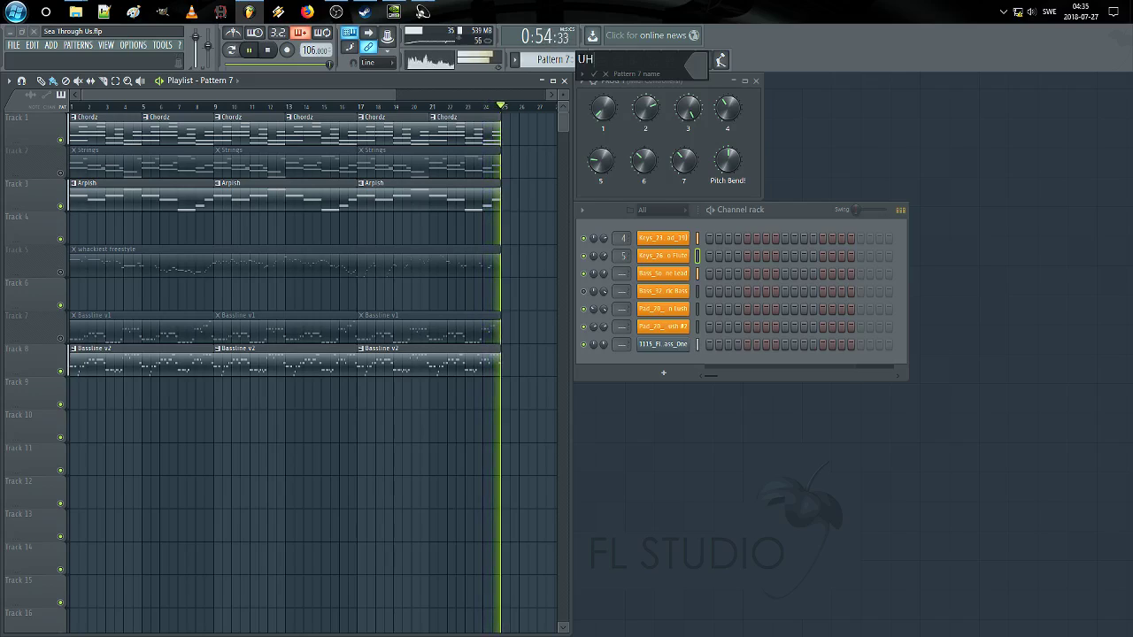
pyautogui.write(' OH')
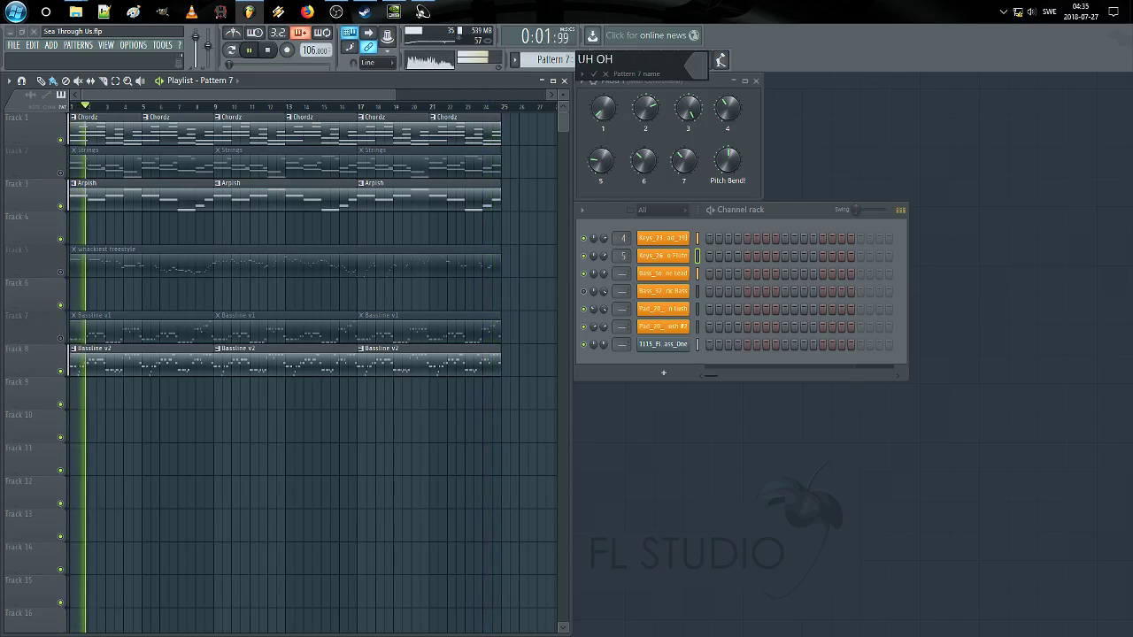
pyautogui.write(' !')
pyautogui.press('Return')
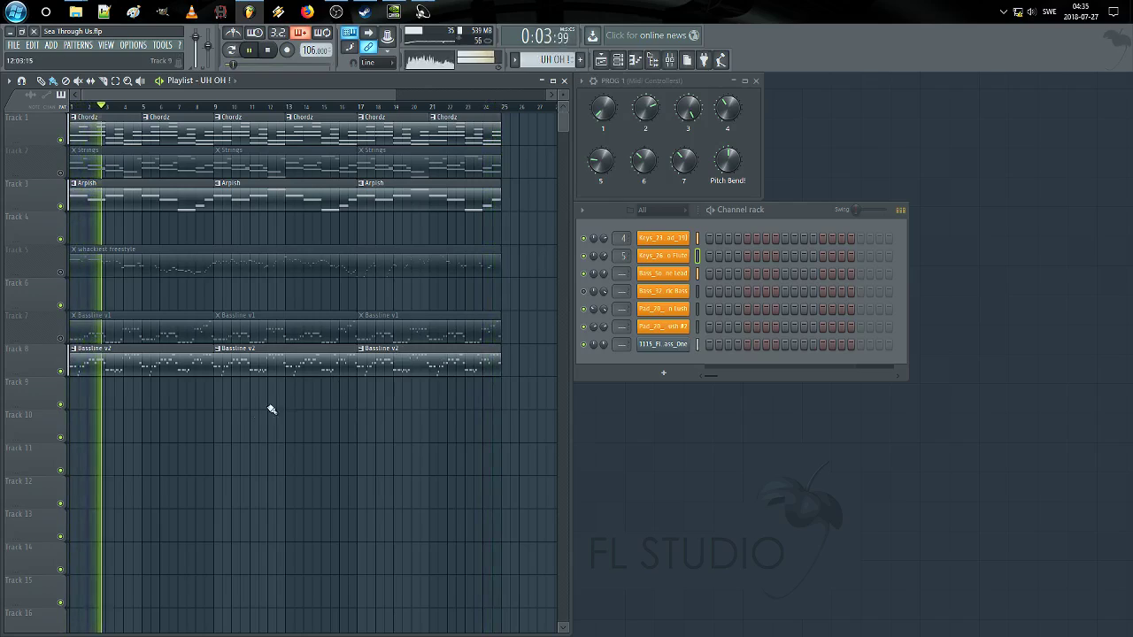
pyautogui.moveTo(229, 425); pyautogui.dragTo(277, 435)
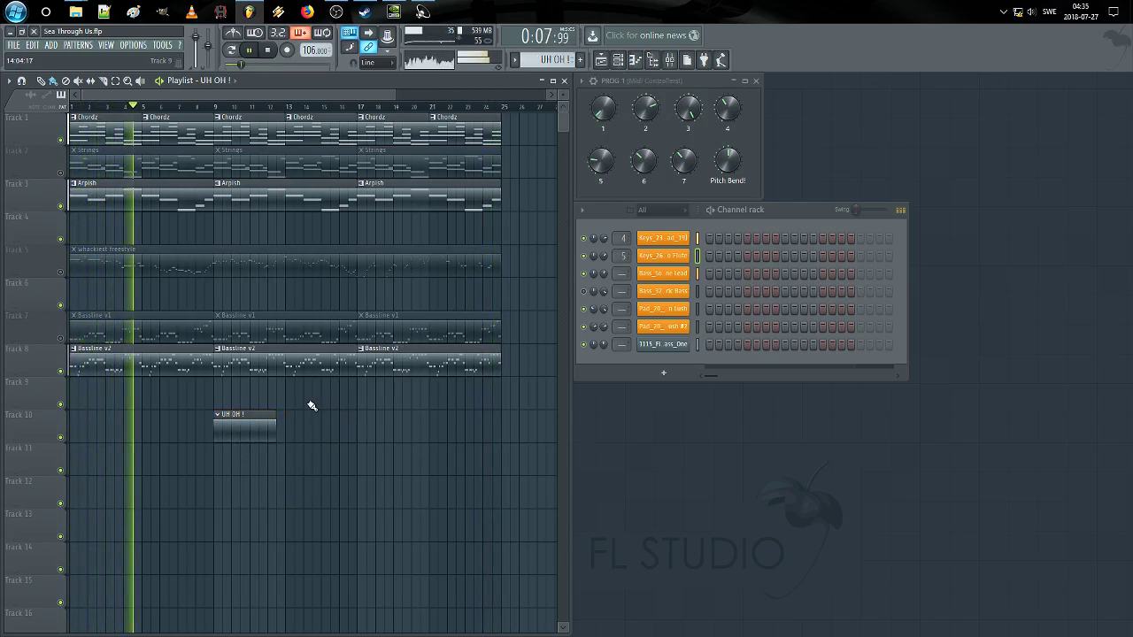
pyautogui.moveTo(302, 381); pyautogui.dragTo(218, 466)
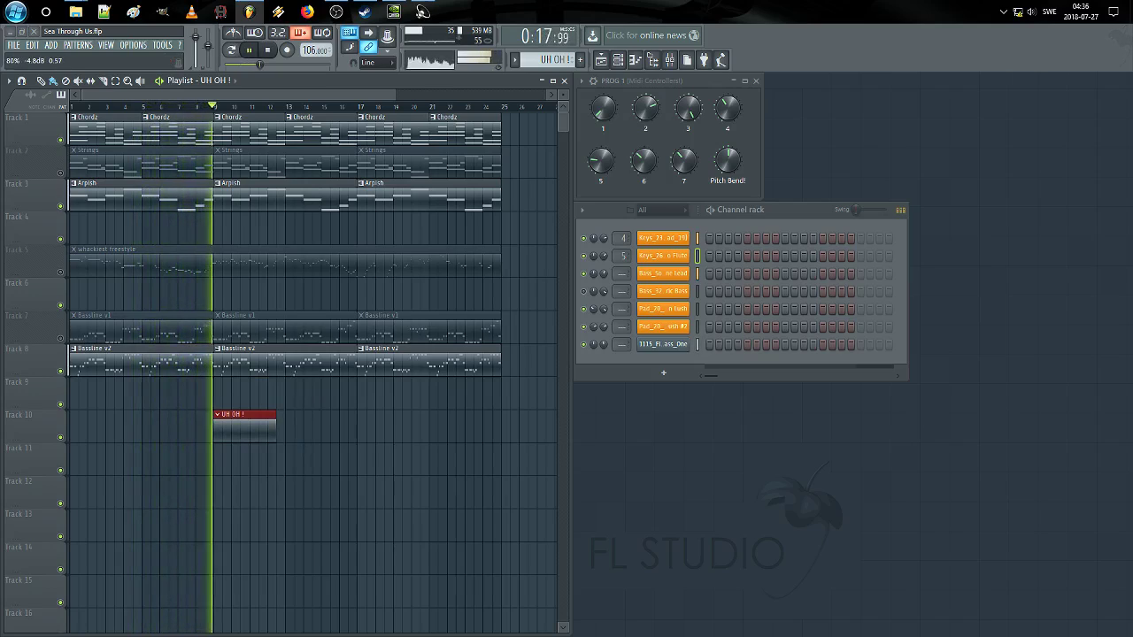
# Step: Reset the master pitch and unmute the Strings track in the playlist
pyautogui.rightClick(206, 45)
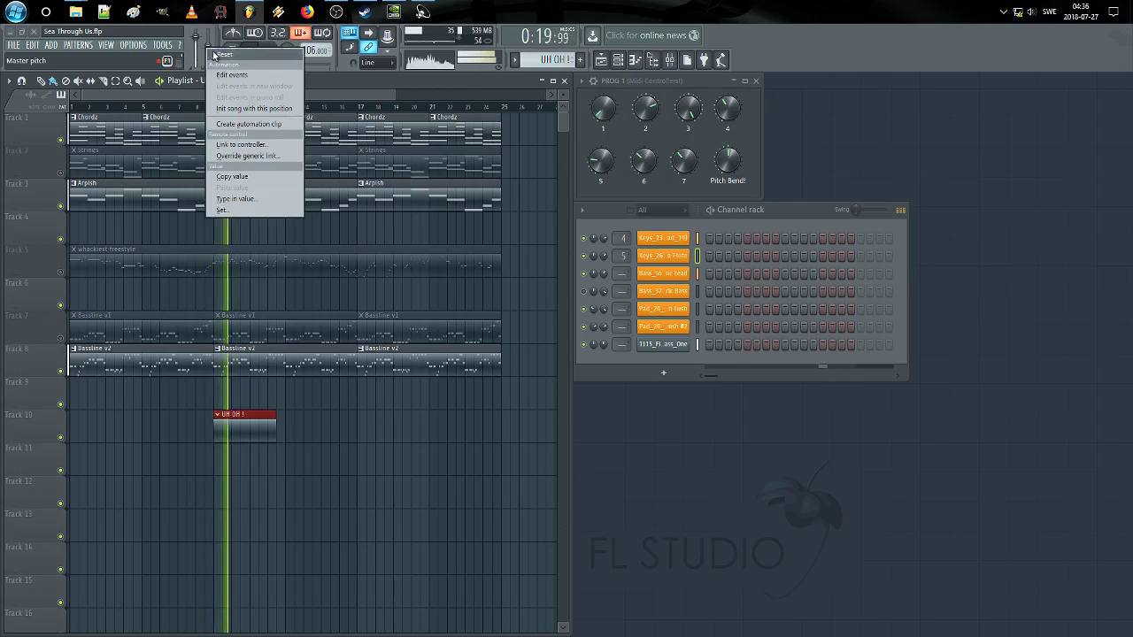
pyautogui.click(218, 54)
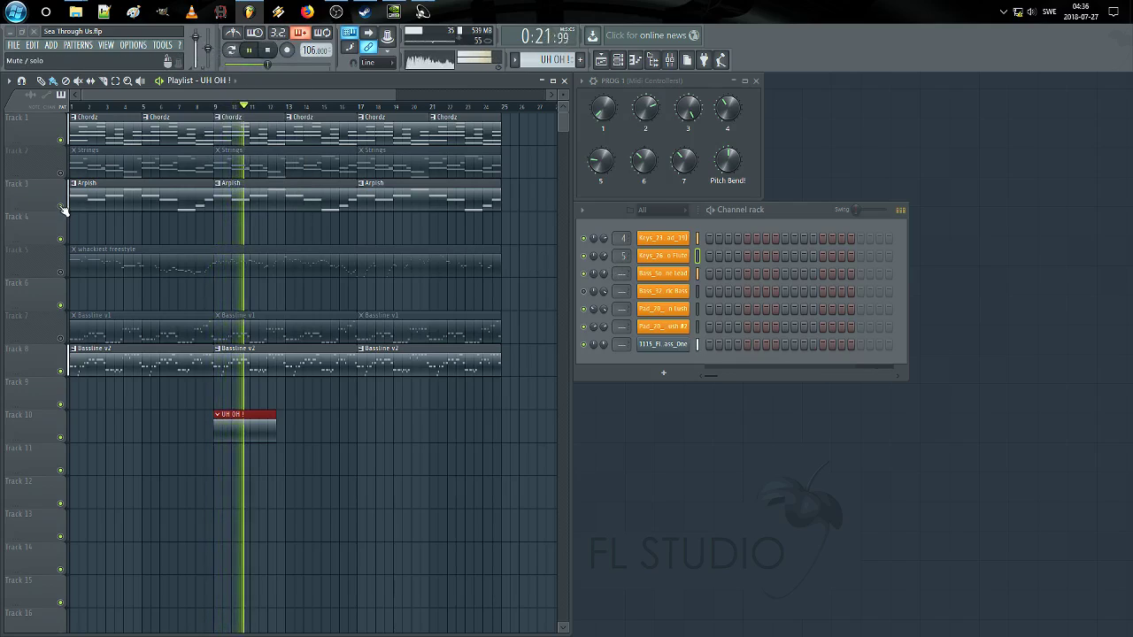
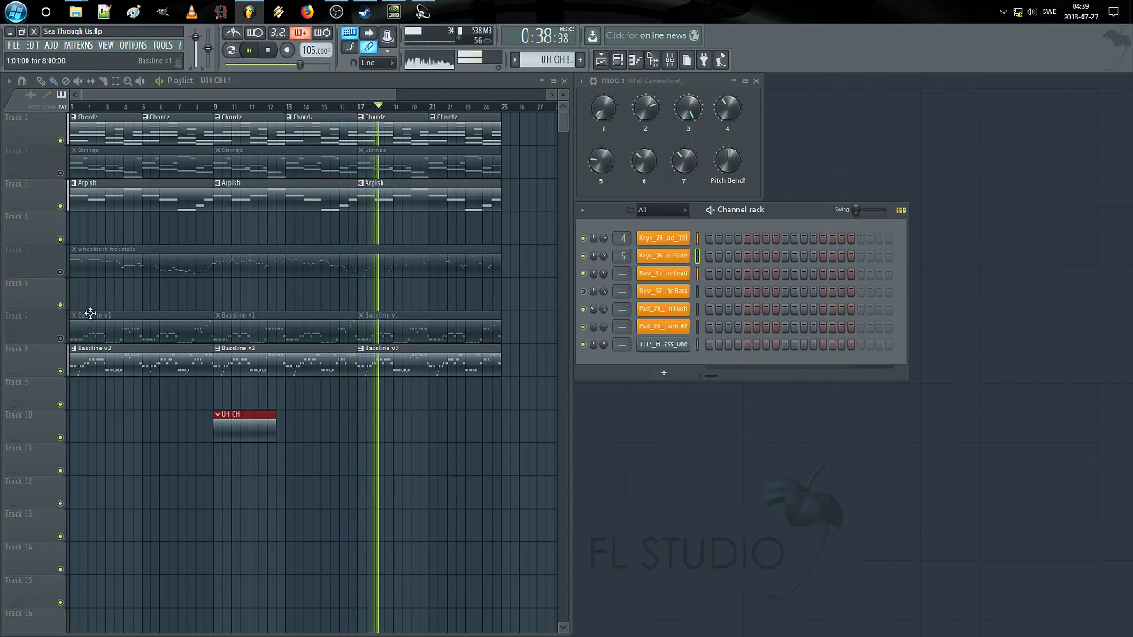
pyautogui.click(62, 173)
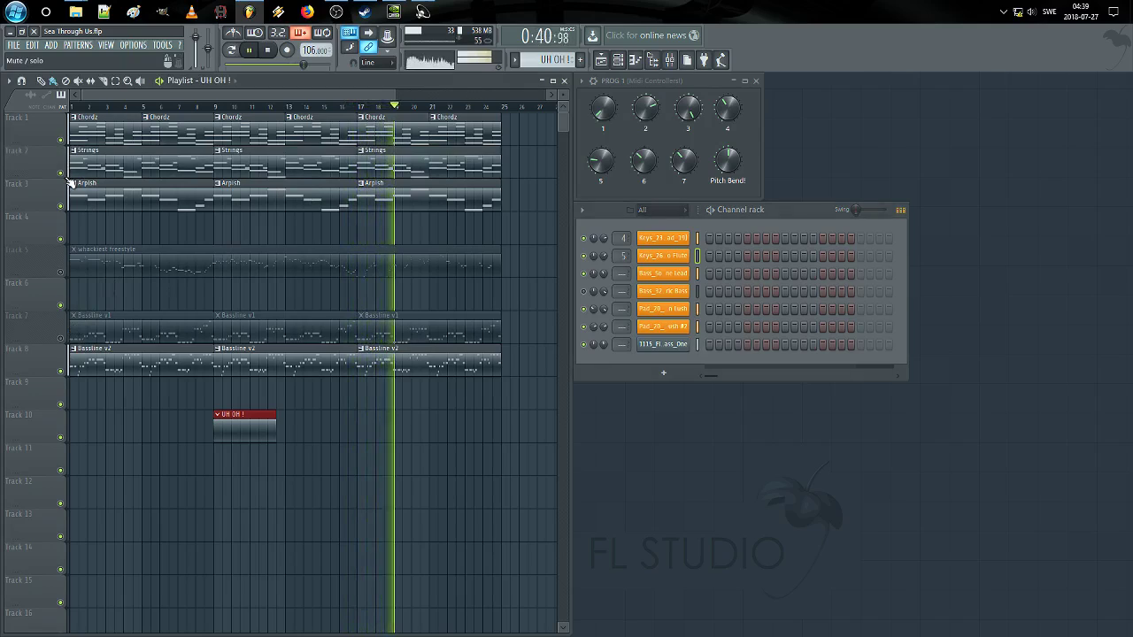
# Step: Audition the song with the whackiest freestyle track unmuted, mute that track again and reset the master pitch
pyautogui.click(63, 272)
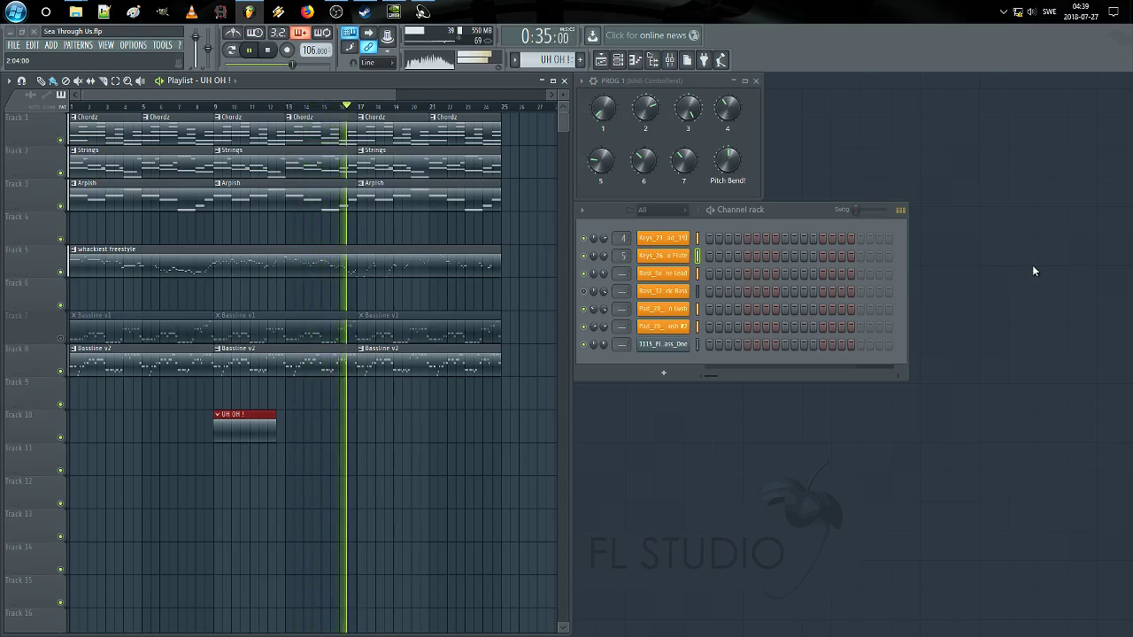
pyautogui.click(61, 272)
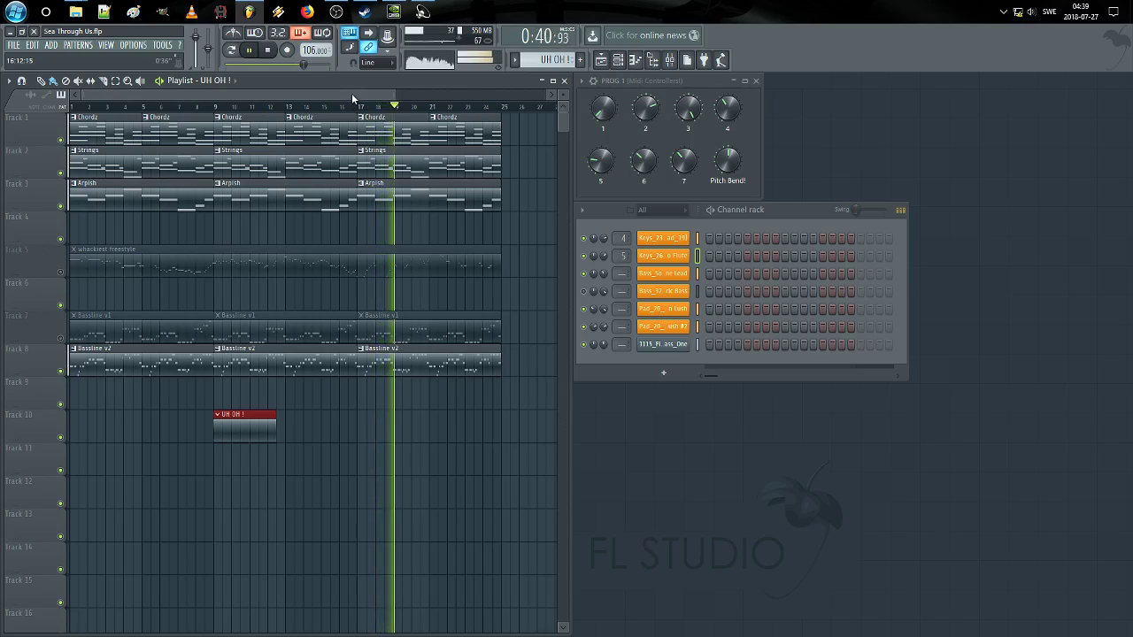
pyautogui.rightClick(208, 51)
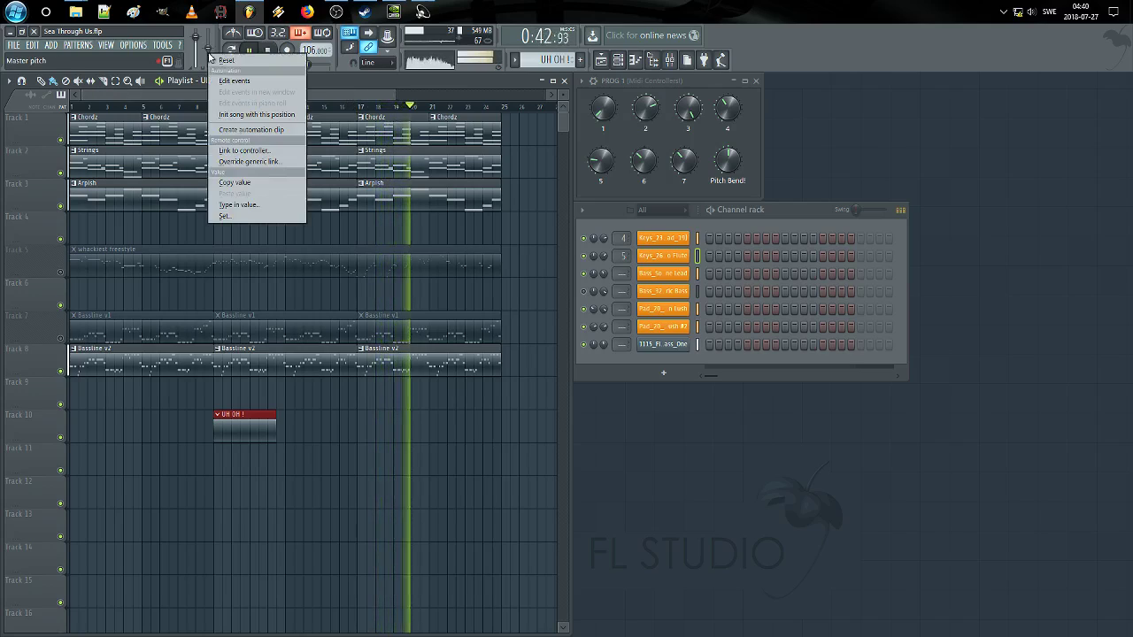
pyautogui.click(232, 60)
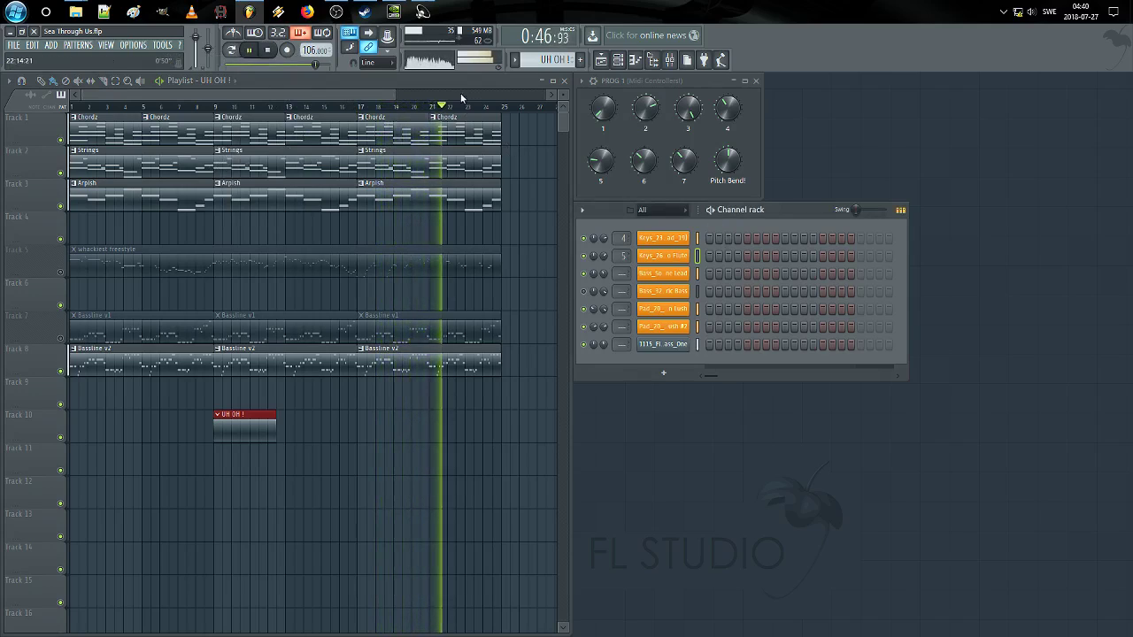
# Step: Rename the "UH OH !" pattern as "Electric Guitar \m/" and deselect its clip on Track 10
pyautogui.press('F2')
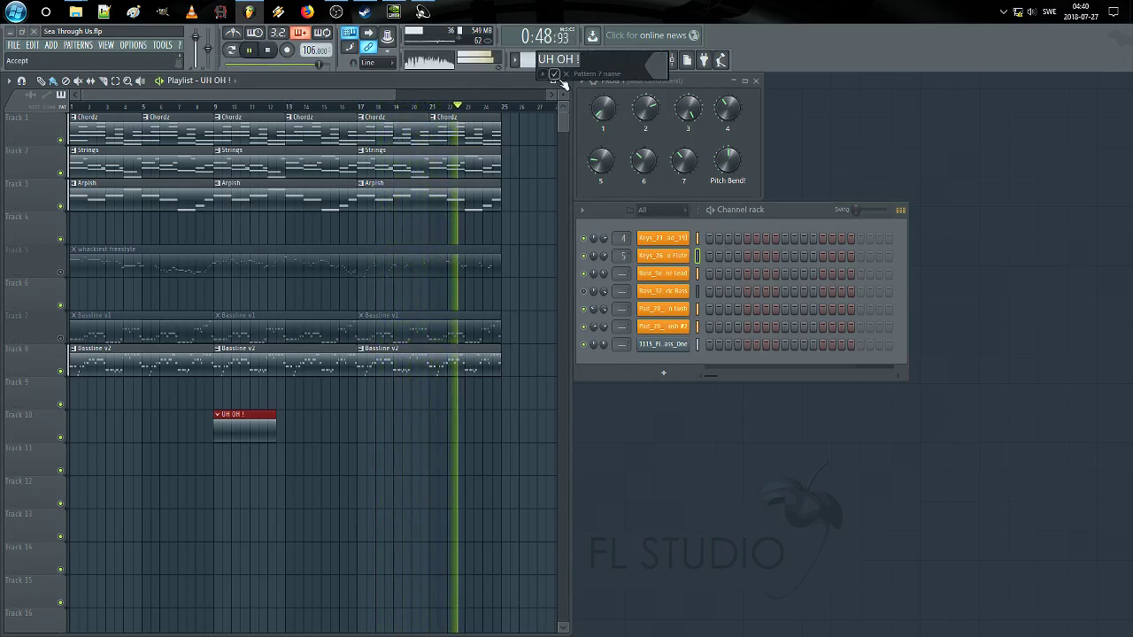
pyautogui.write('Electr')
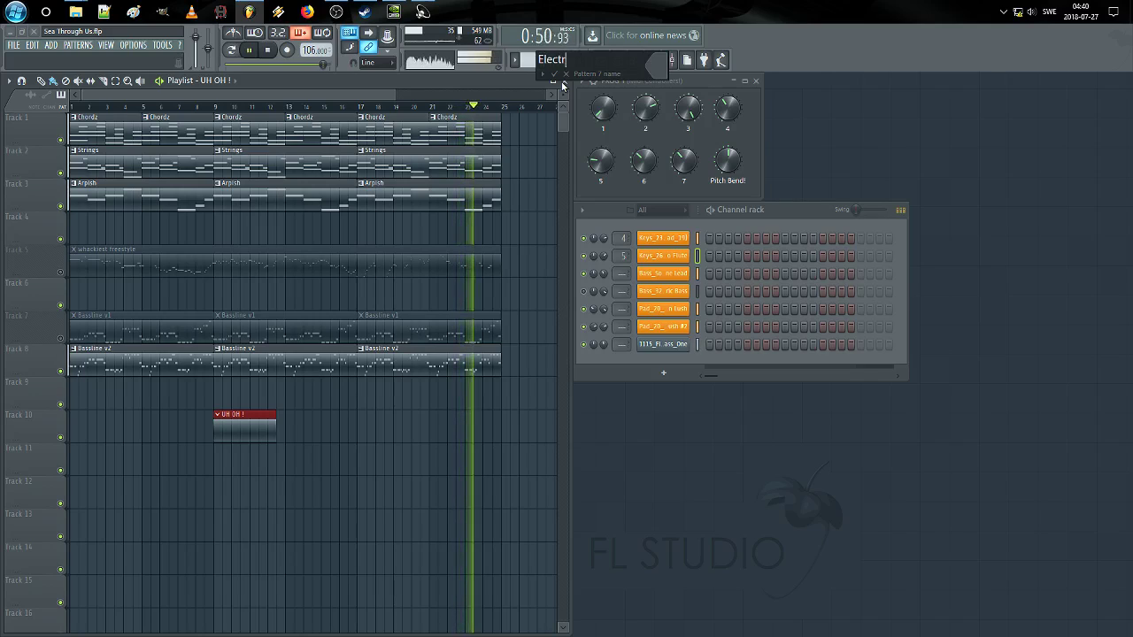
pyautogui.write('ic G')
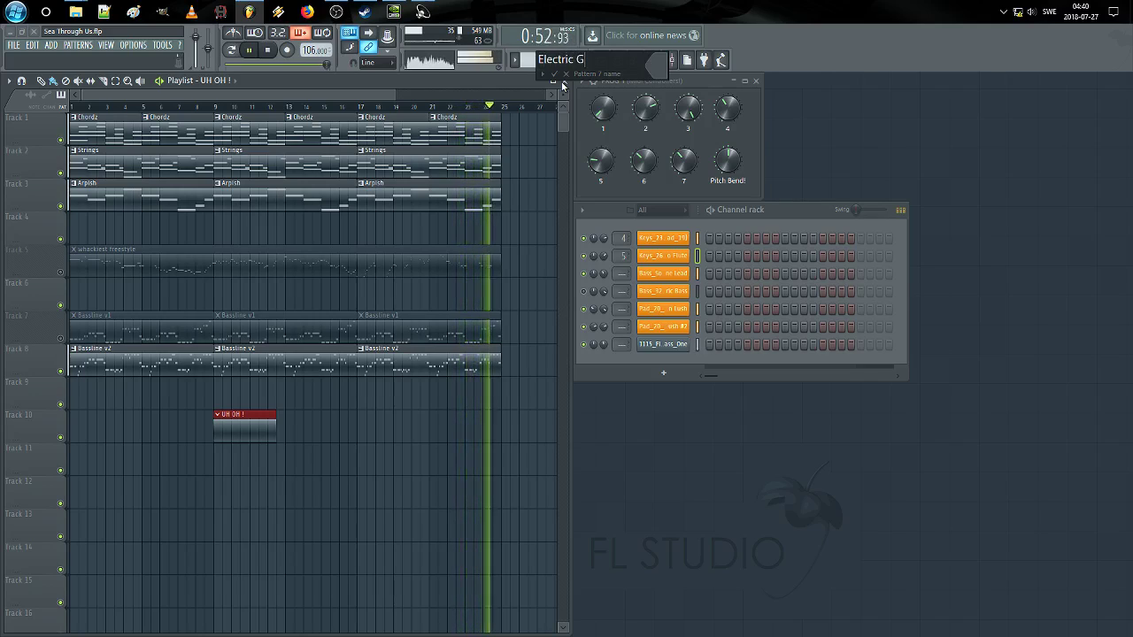
pyautogui.write('uitar')
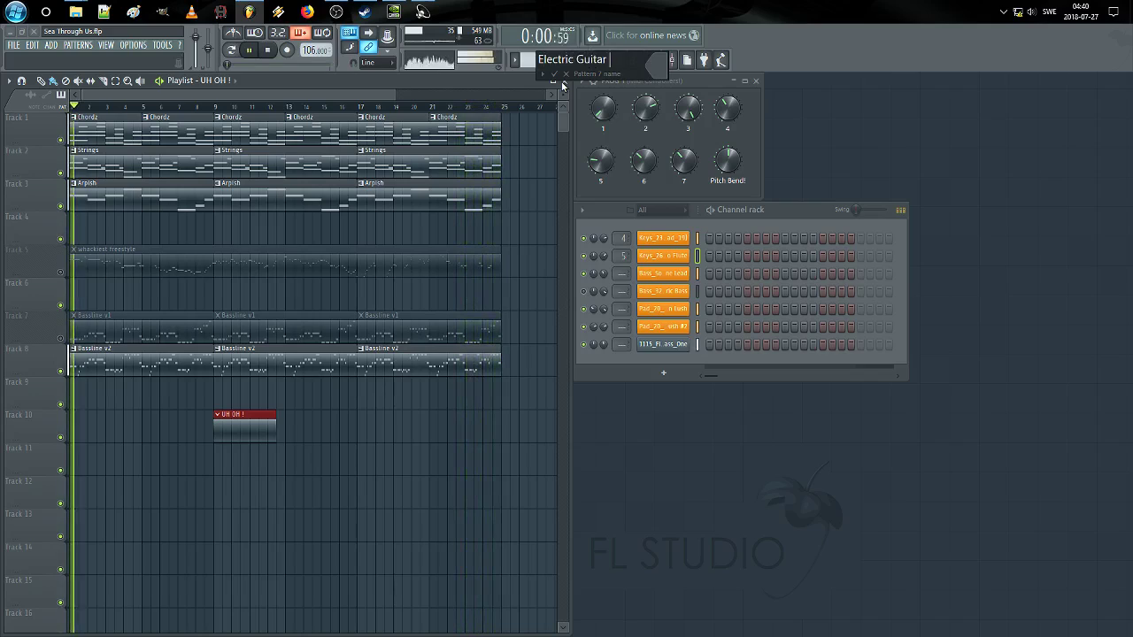
pyautogui.write(' \\m/')
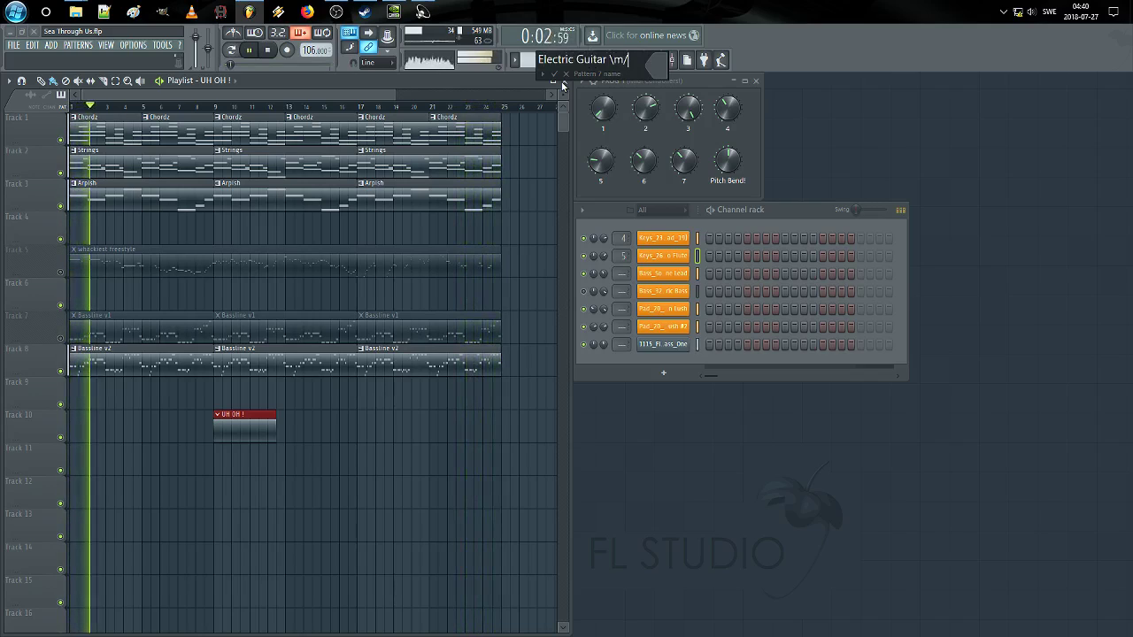
pyautogui.press('Return')
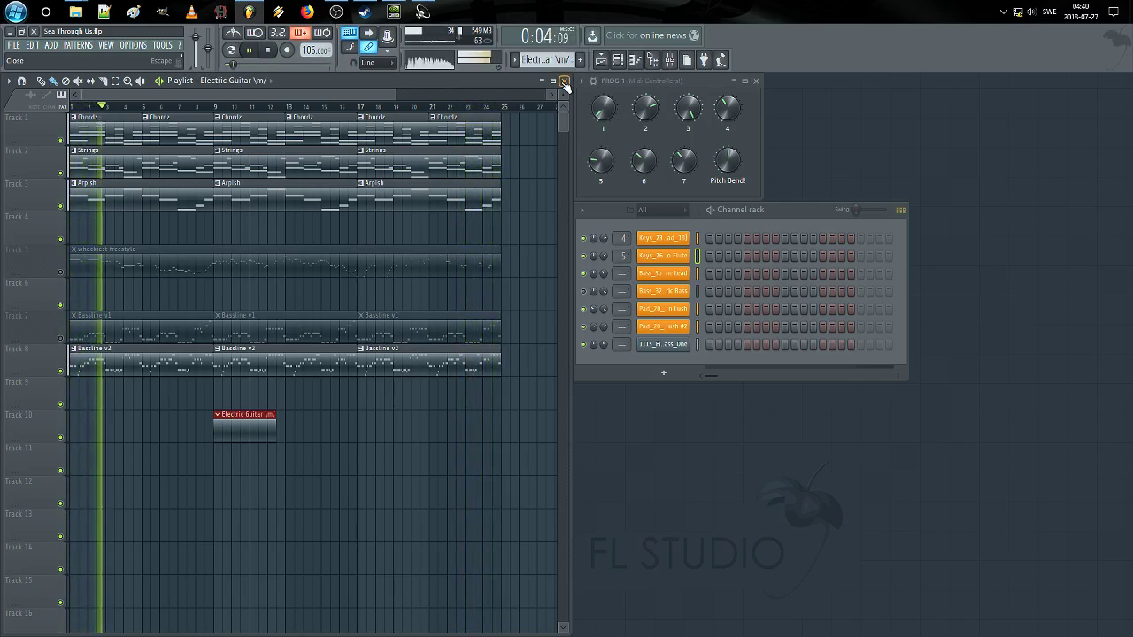
pyautogui.click(384, 445)
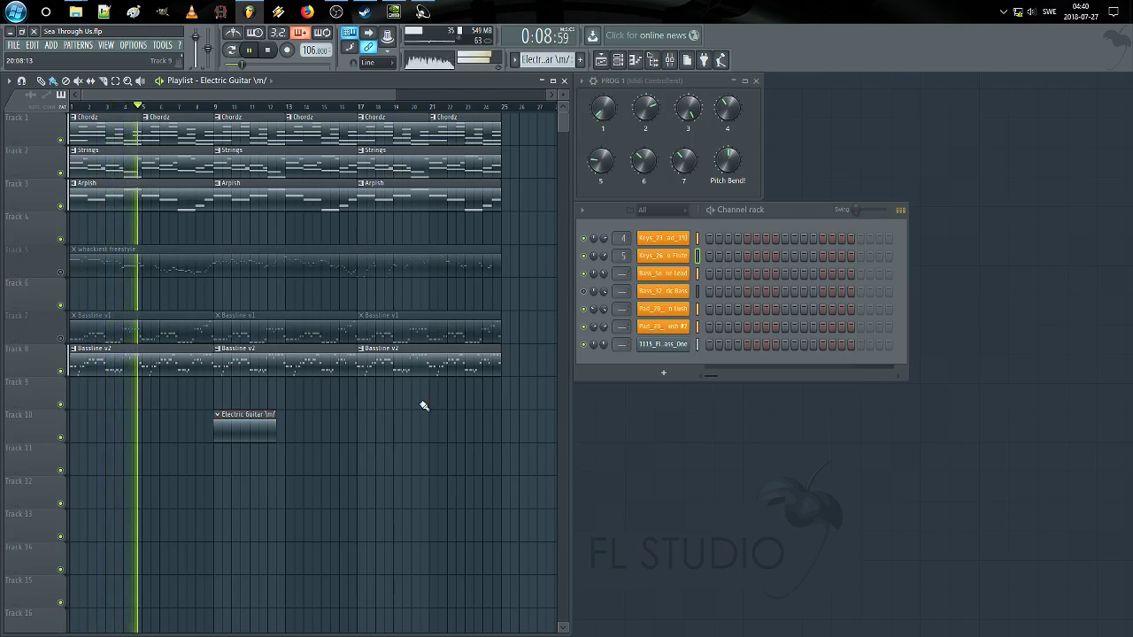
# Step: Mute the Bassline v2, Arpish and Strings tracks so that only the Chordz track plays
pyautogui.click(62, 372)
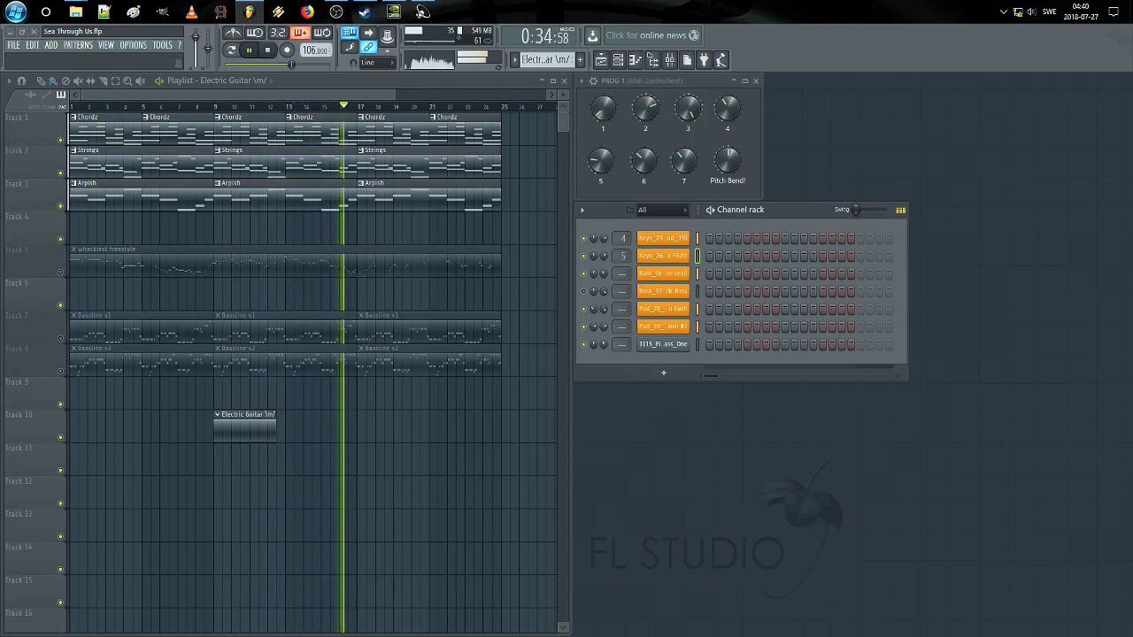
pyautogui.click(59, 204)
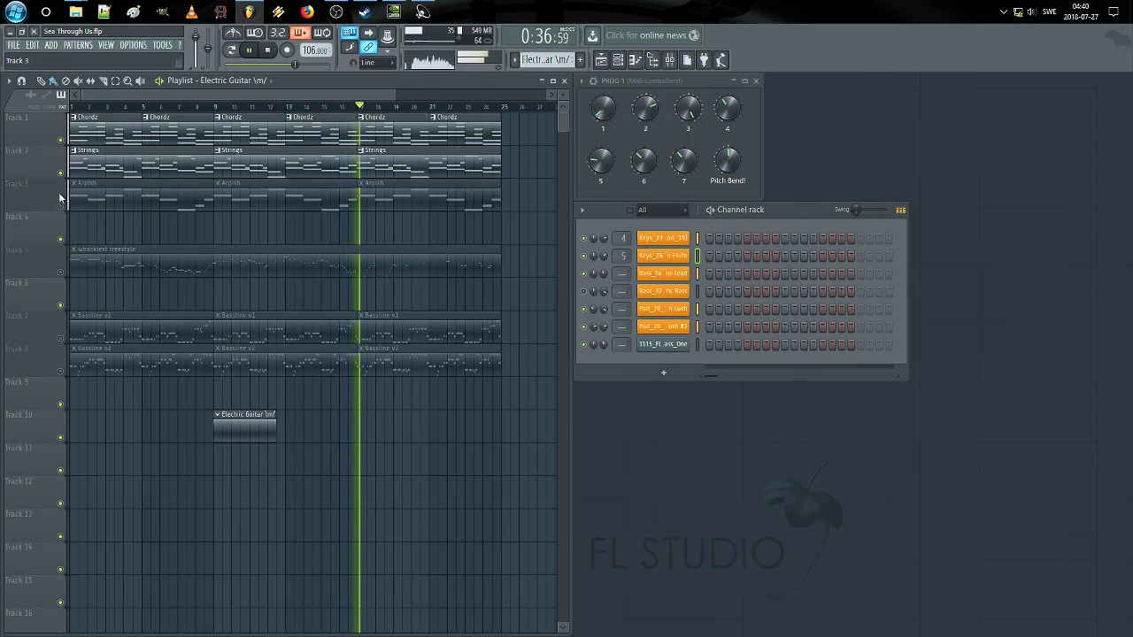
pyautogui.click(60, 174)
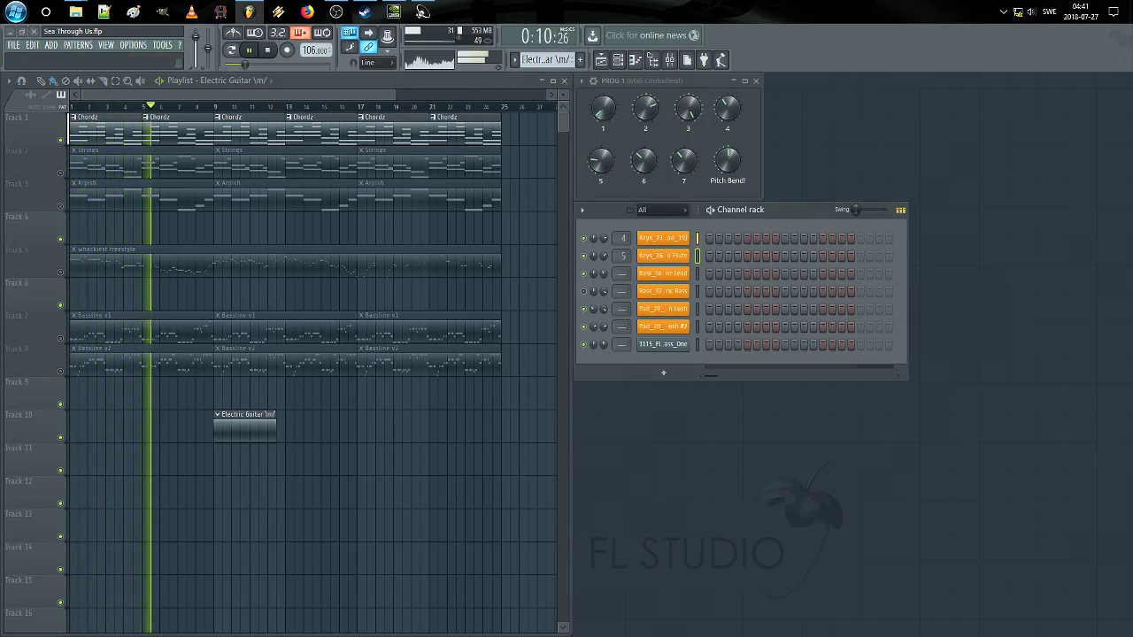
# Step: Add a new pattern with the mdh_drm122_flick_top drum loop sliced in Slicex, place it on Track 11 and open its notes
pyautogui.click(580, 60)
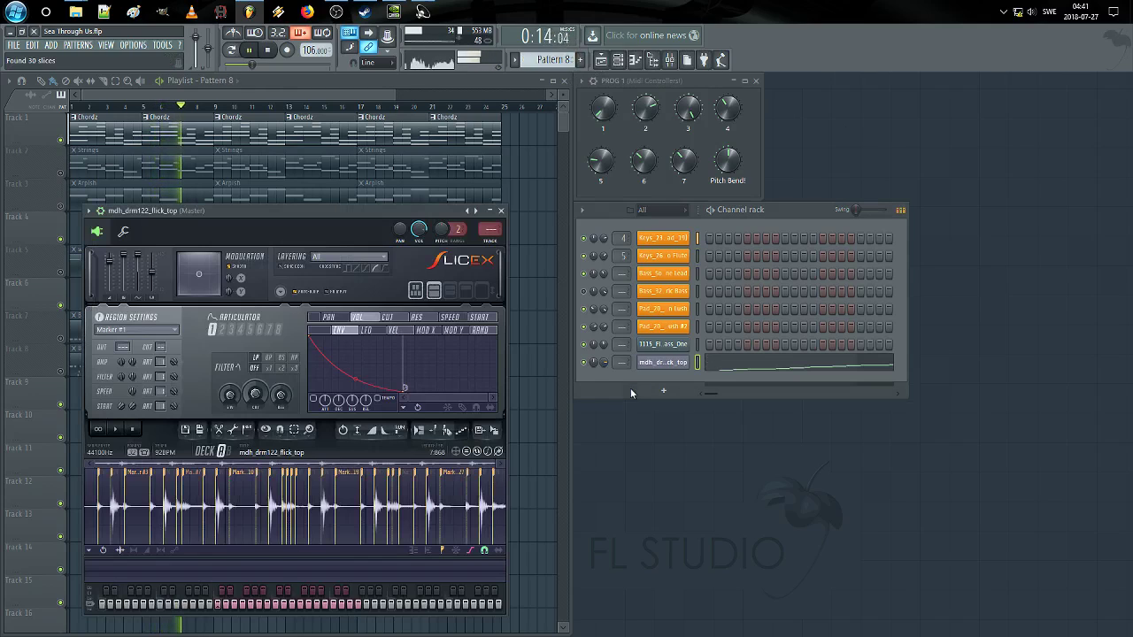
pyautogui.press('Escape')
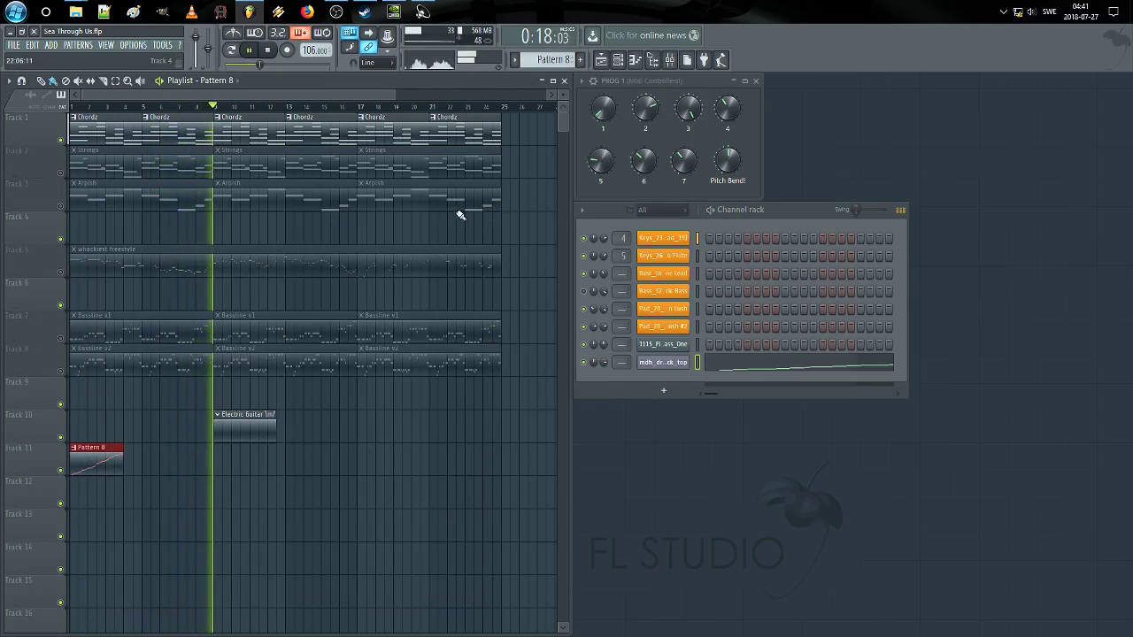
pyautogui.click(772, 369)
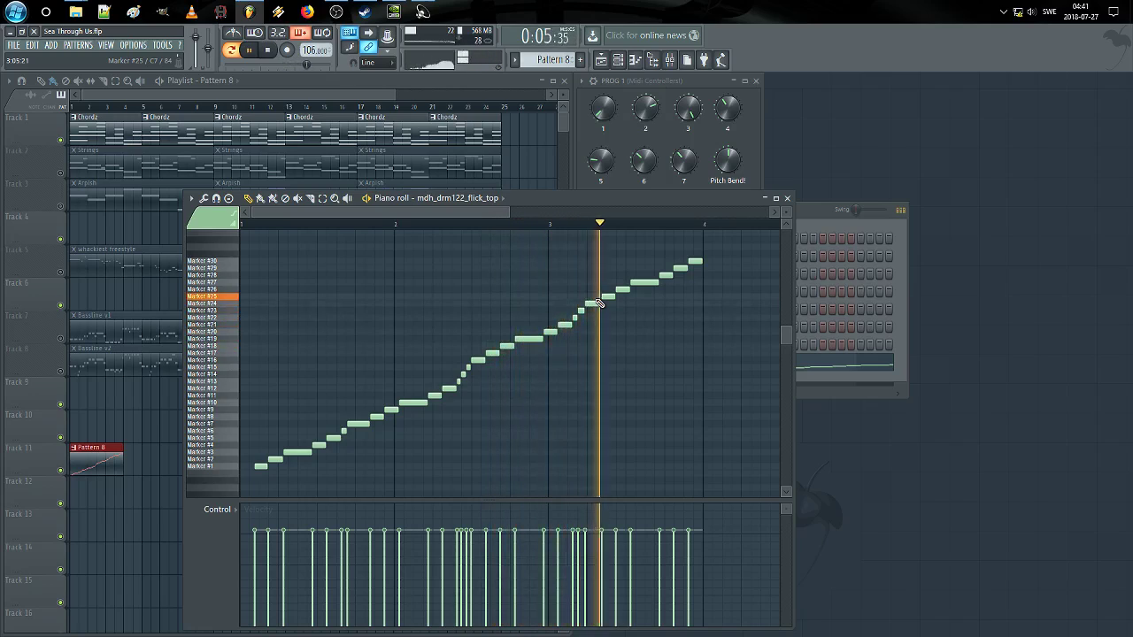
# Step: Add a lead note below Marker #1 at the start, and shift all slice notes so Marker #1 begins on step 3
pyautogui.press('space')
pyautogui.press('space')
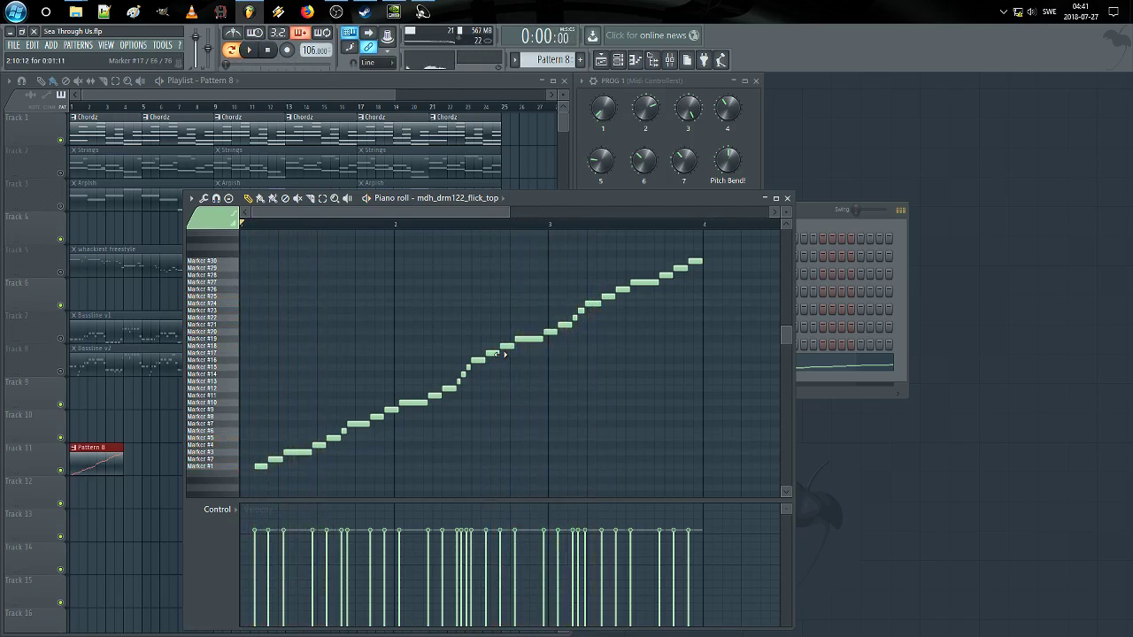
pyautogui.press('space')
pyautogui.scroll(3, 348, 463)
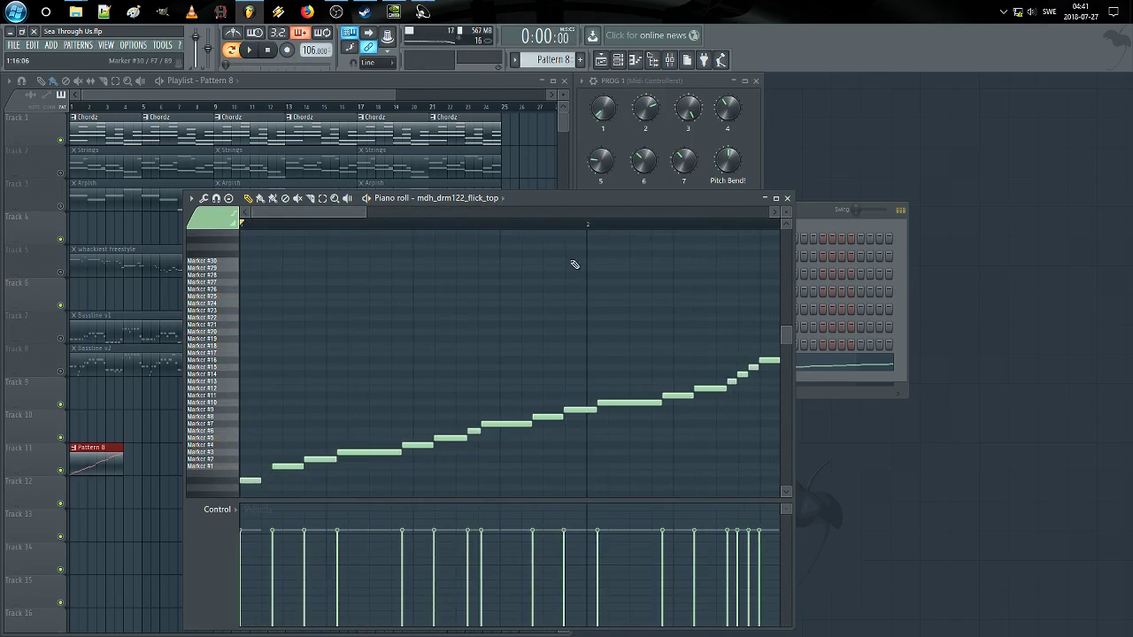
pyautogui.scroll(-3, 575, 263)
pyautogui.moveTo(668, 236); pyautogui.dragTo(250, 478)
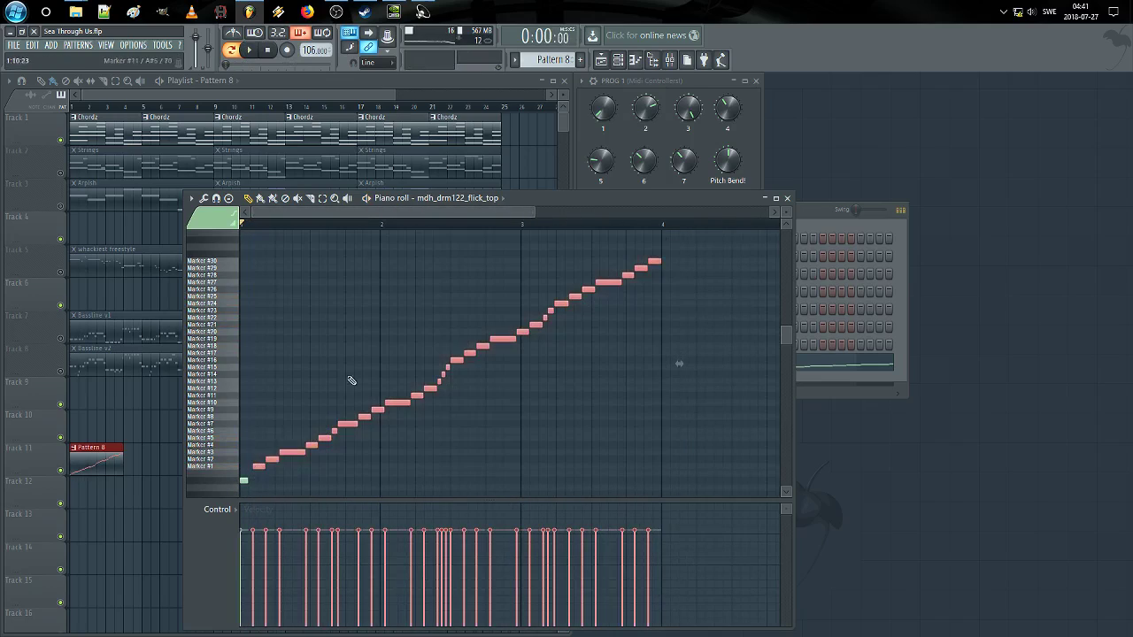
pyautogui.scroll(5, 420, 220)
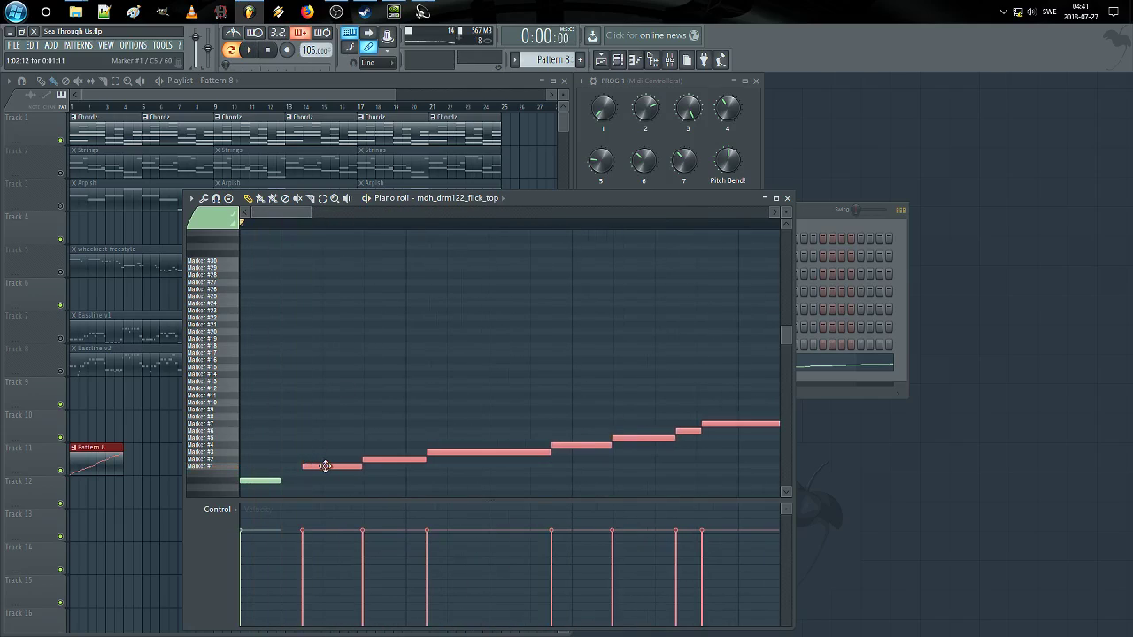
pyautogui.moveTo(324, 467); pyautogui.dragTo(336, 466)
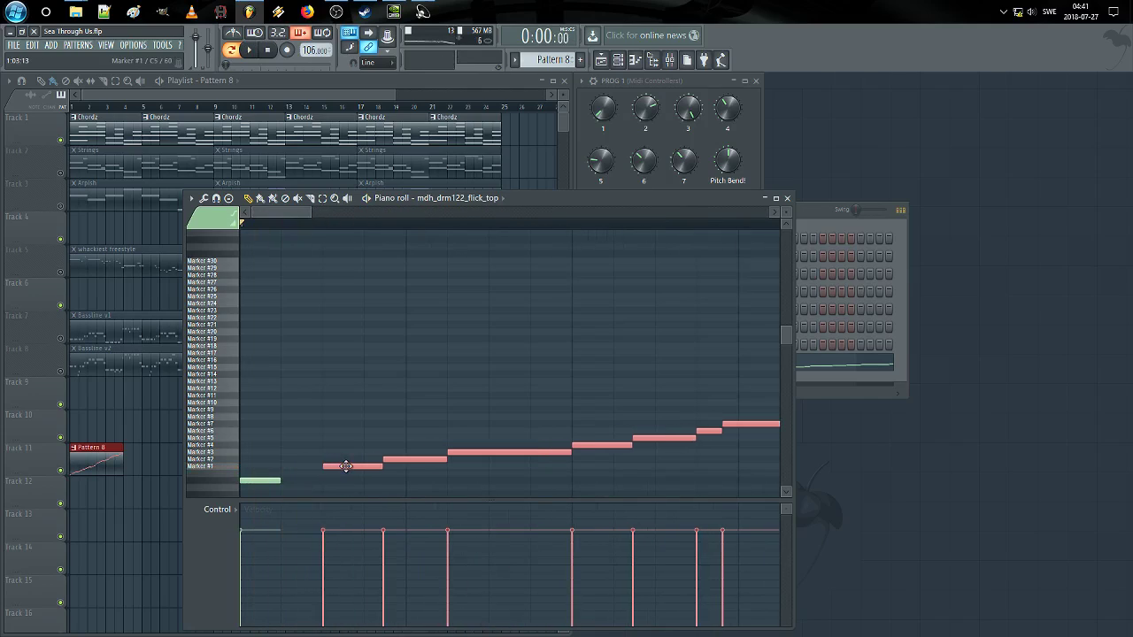
pyautogui.click(346, 481)
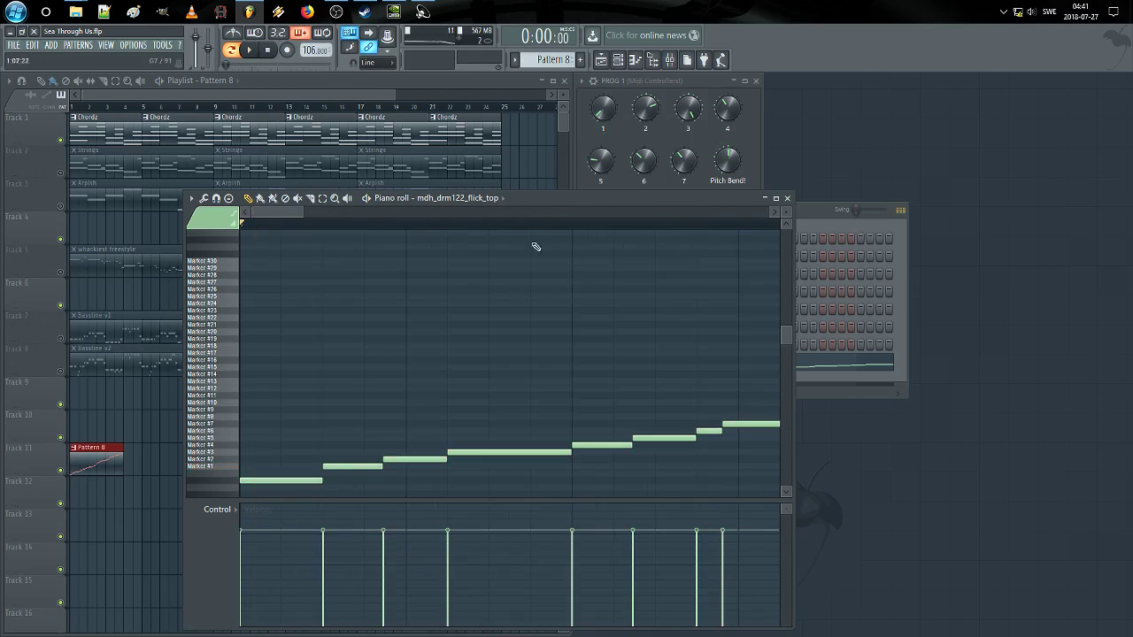
# Step: Stretch all the slice notes so the drum loop fills four bars, and audition the result
pyautogui.scroll(-5, 535, 226)
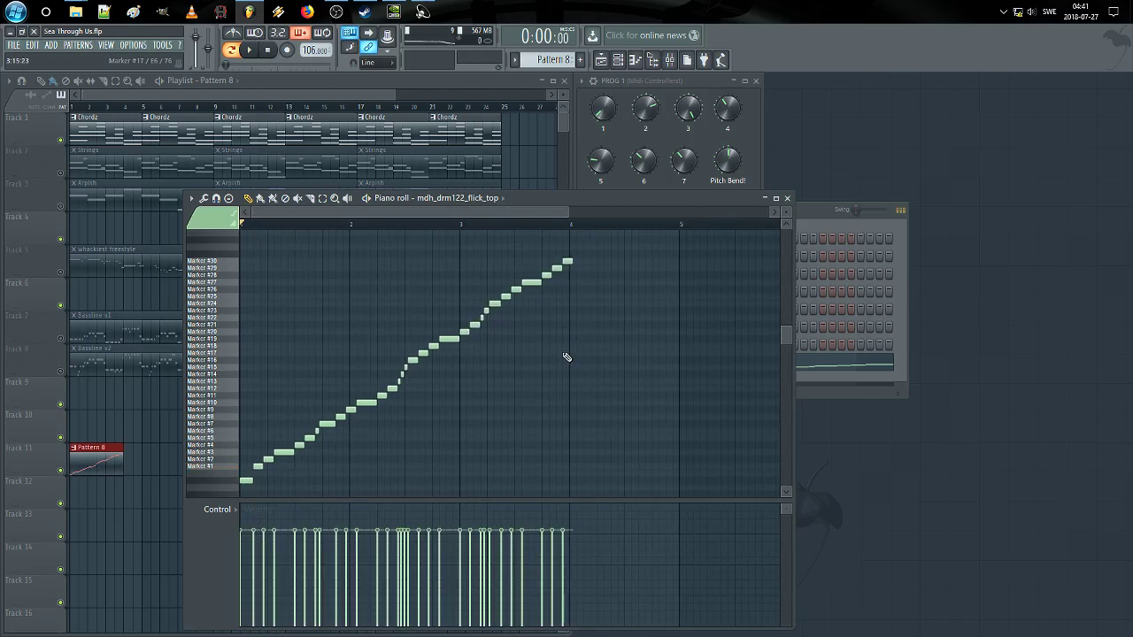
pyautogui.hotkey('ctrl', 'a')
pyautogui.moveTo(589, 371)
pyautogui.mouseDown()
pyautogui.moveTo(698, 371)
pyautogui.moveTo(694, 388)
pyautogui.moveTo(674, 391)
pyautogui.moveTo(693, 392)
pyautogui.mouseUp()
pyautogui.press('space')
pyautogui.press('space')
pyautogui.keyDown('ctrl'); pyautogui.click(536, 227); pyautogui.keyUp('ctrl')
pyautogui.scroll(4, 350, 448)
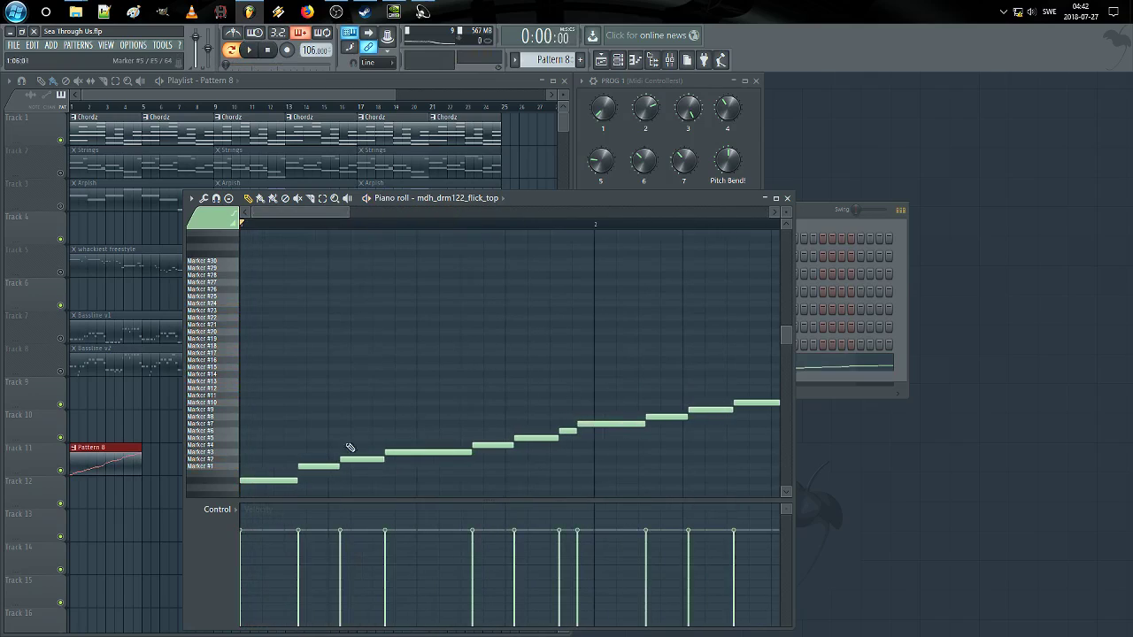
# Step: Remove the lead note and move the Marker #1 to #7 notes slightly earlier, so Marker #1 starts on step 3
pyautogui.press('space')
pyautogui.scroll(-2, 442, 482)
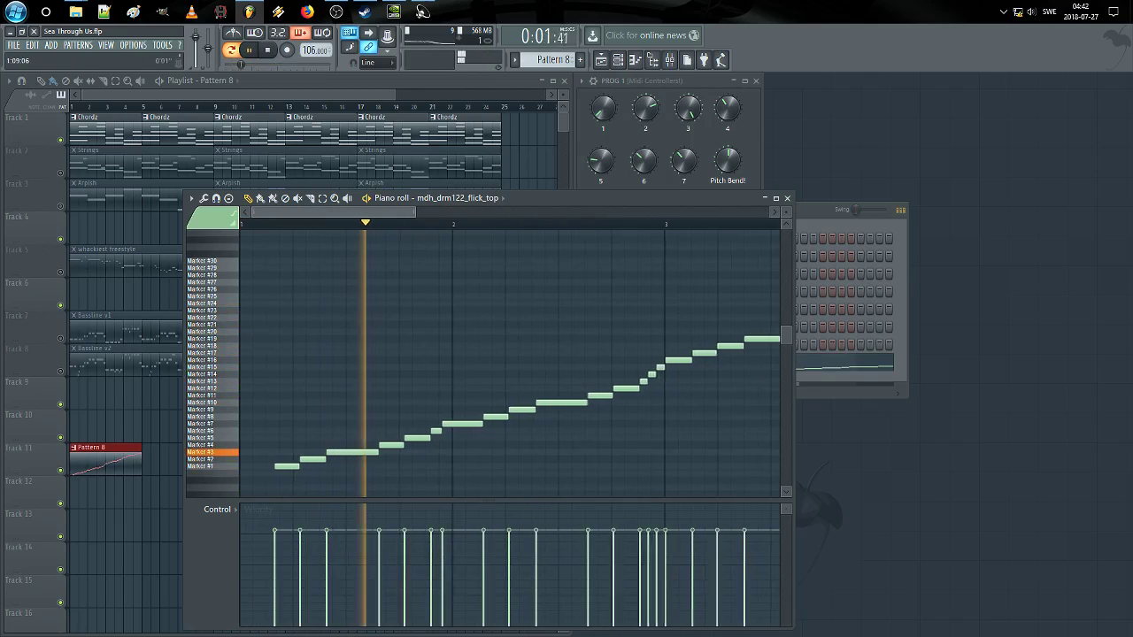
pyautogui.press('space')
pyautogui.moveTo(471, 408); pyautogui.dragTo(417, 432)
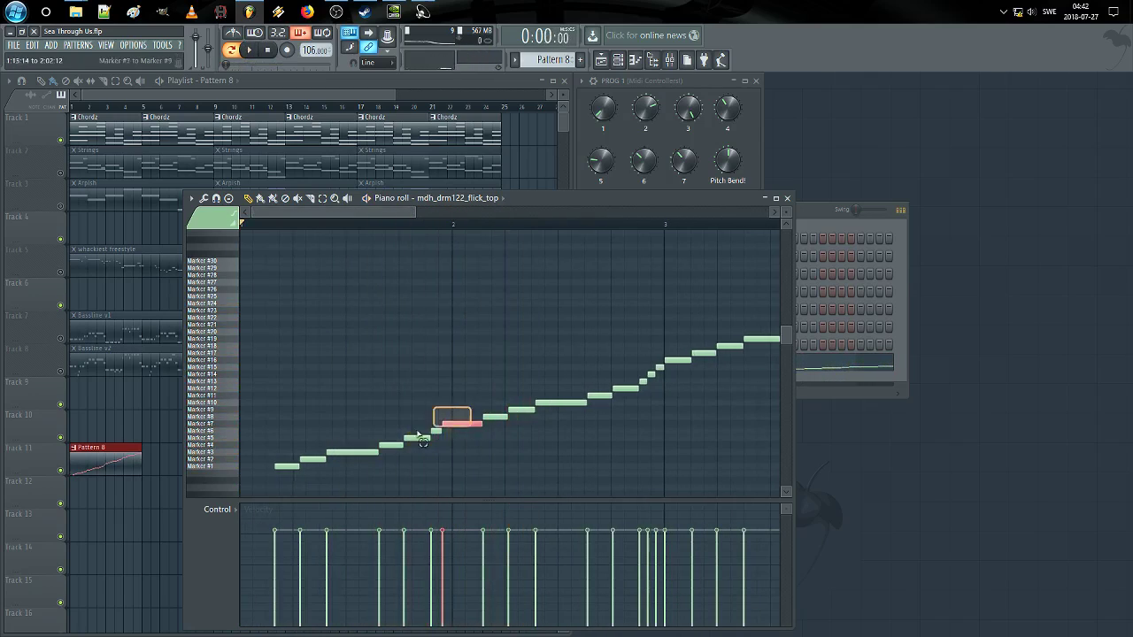
pyautogui.moveTo(285, 469); pyautogui.dragTo(275, 469)
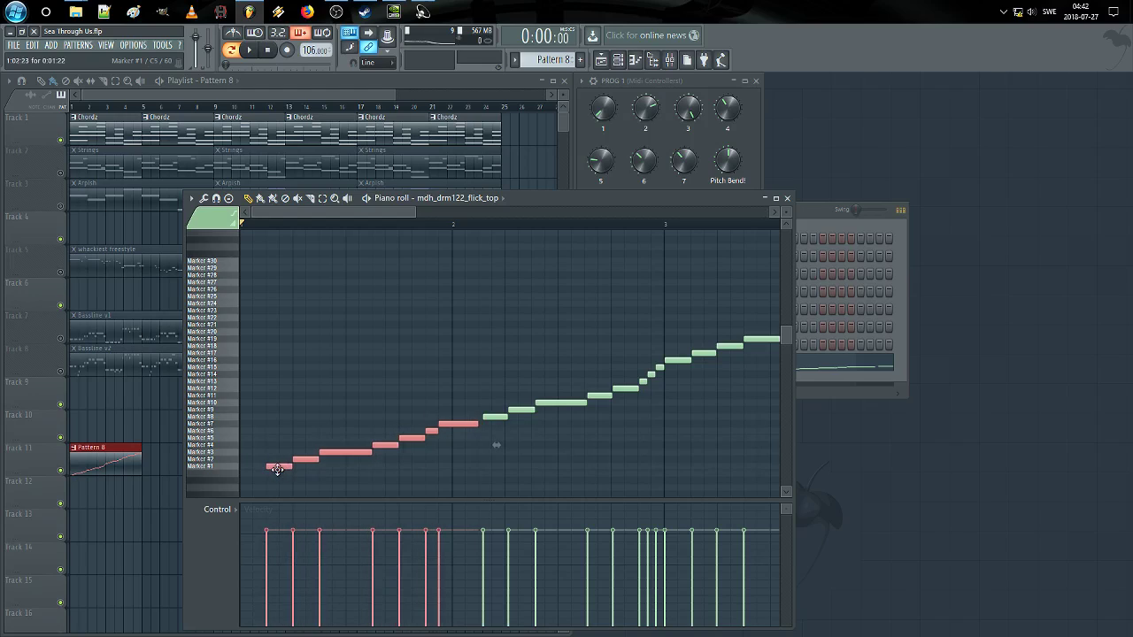
pyautogui.click(379, 477)
pyautogui.press('space')
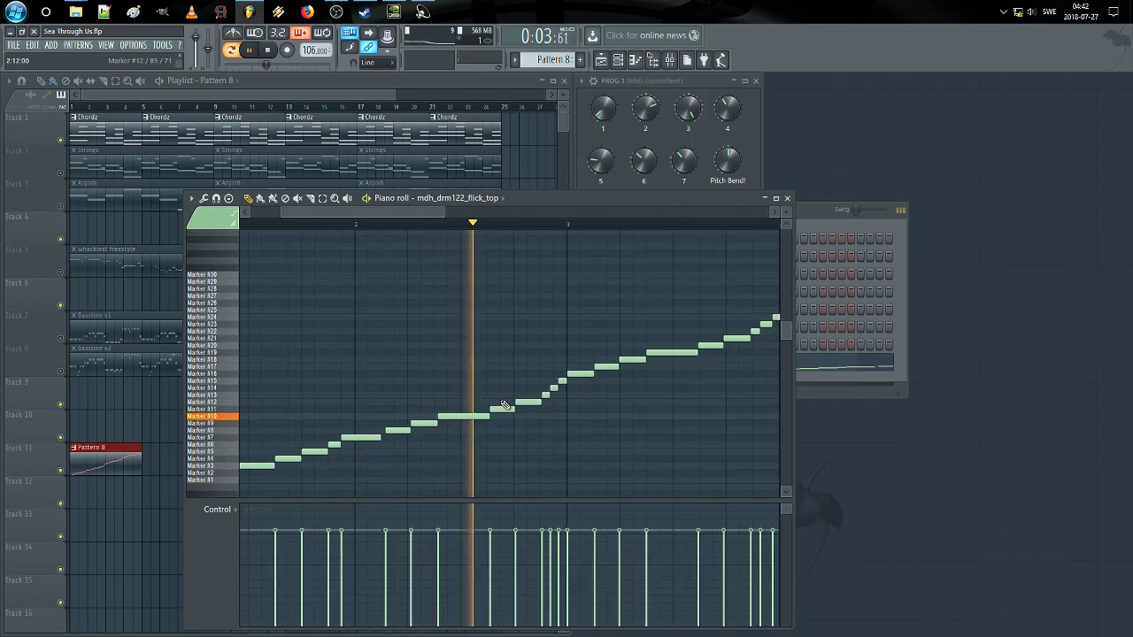
# Step: Nudge the Marker #8 to #12 notes slightly earlier onto the grid and play from bar 2
pyautogui.moveTo(531, 381); pyautogui.dragTo(394, 432)
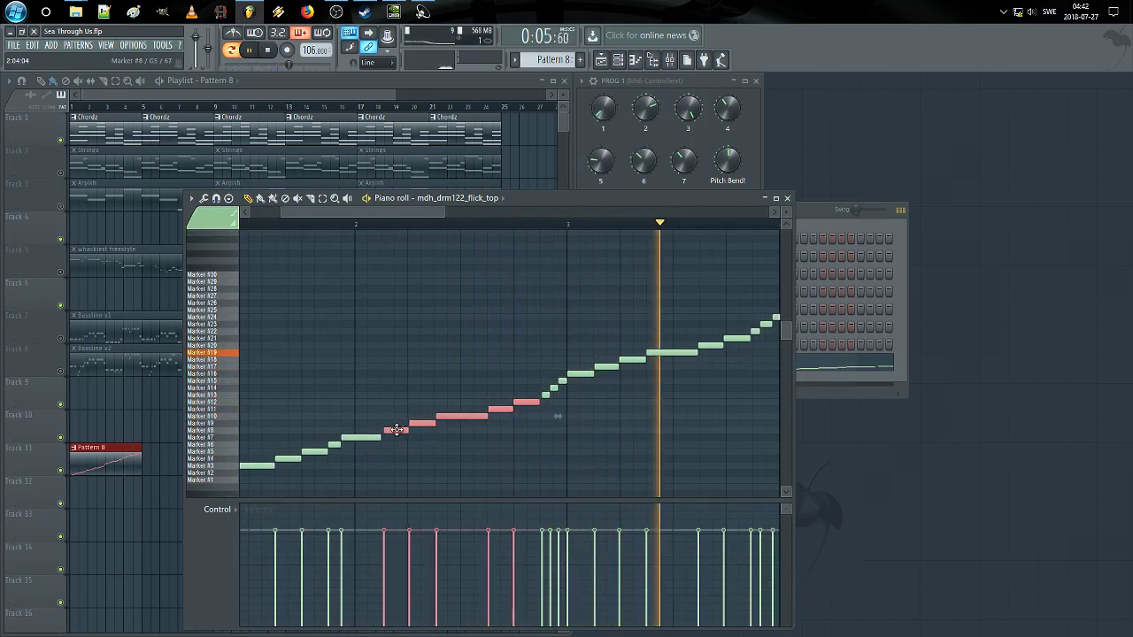
pyautogui.click(358, 225)
pyautogui.press('space')
pyautogui.hotkey('ctrl', 'd')
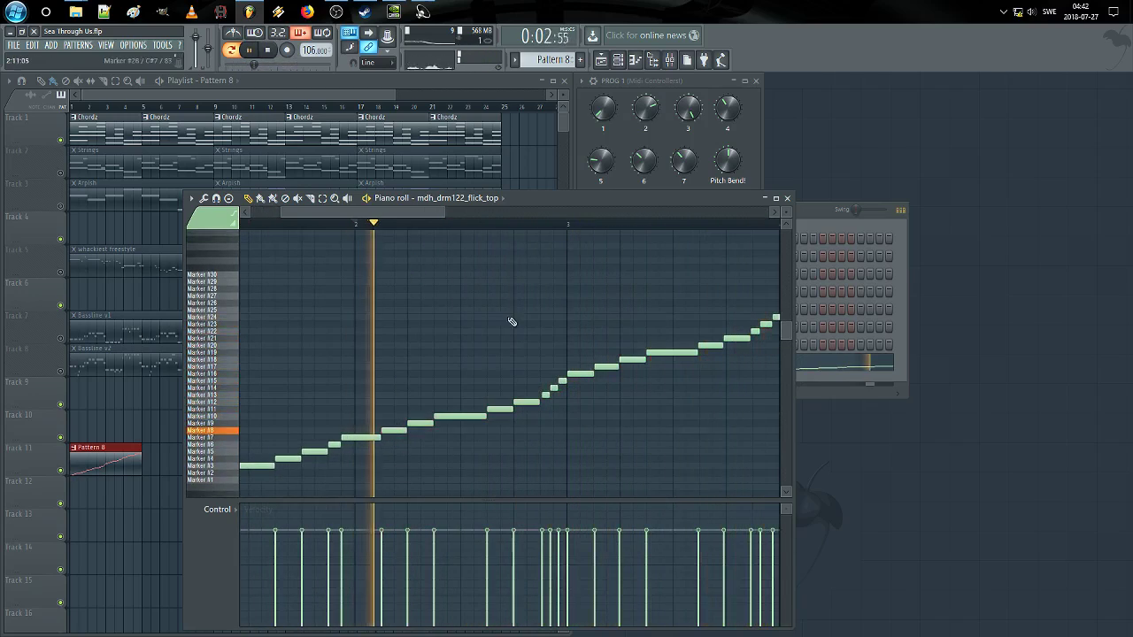
# Step: Replace the short Marker #13 to #15 notes at the end of bar 2 with one Marker #11 note
pyautogui.moveTo(572, 379); pyautogui.dragTo(543, 402)
pyautogui.press('Delete')
pyautogui.press('space')
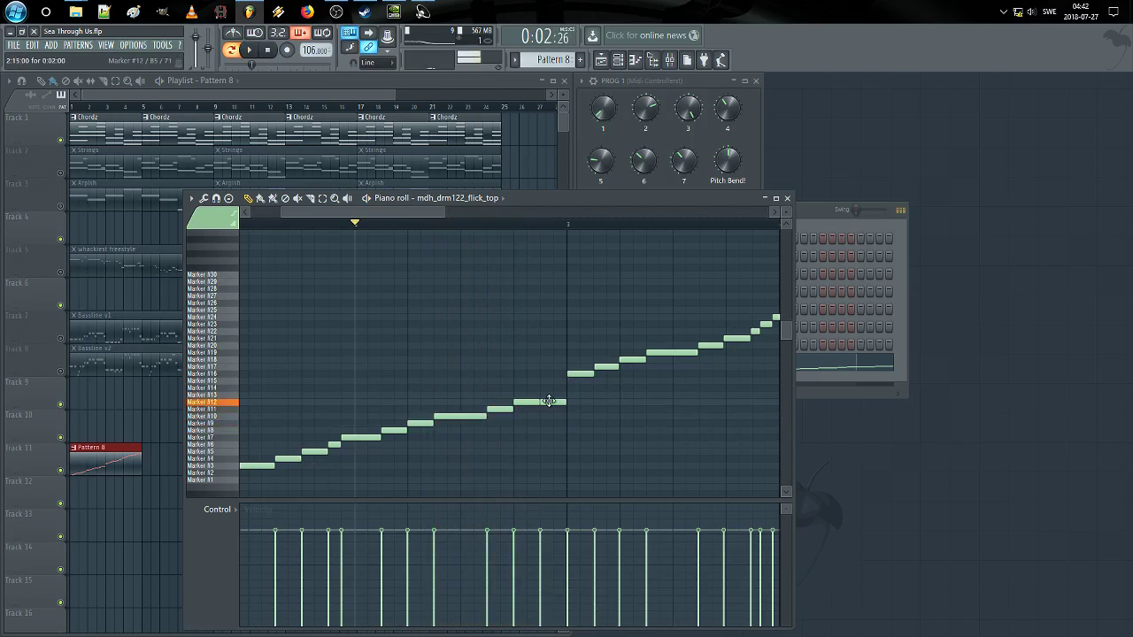
pyautogui.moveTo(547, 416); pyautogui.dragTo(549, 409)
pyautogui.press('space')
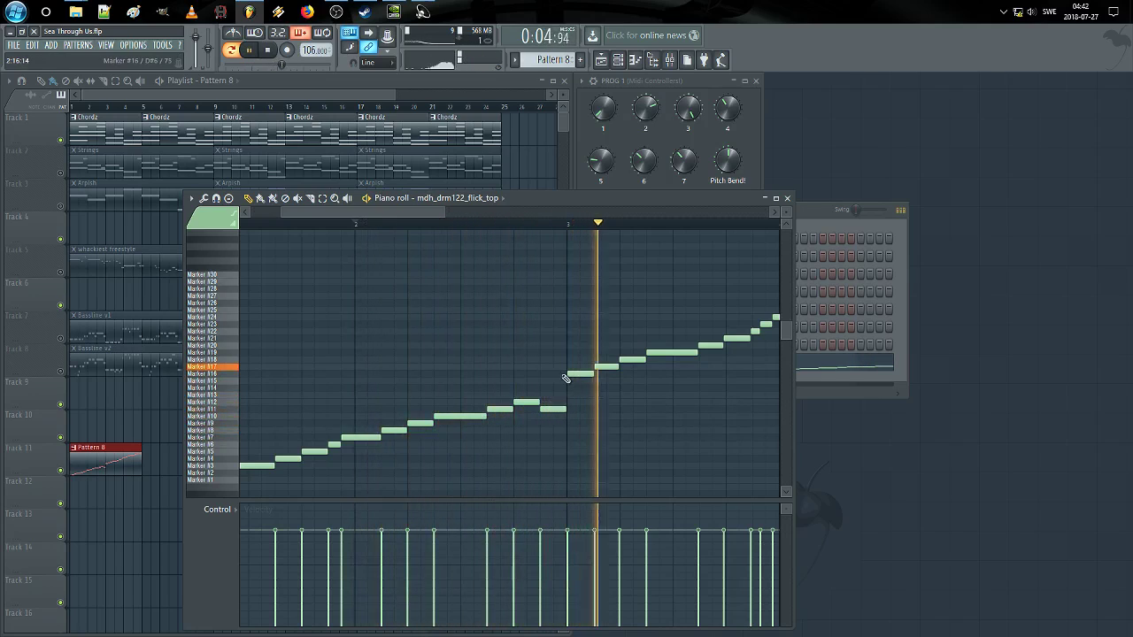
# Step: Delete the Marker #16 to #30 notes from bar 3 onward and audition the two-bar loop
pyautogui.scroll(-3, 627, 213)
pyautogui.scroll(-2, 450, 374)
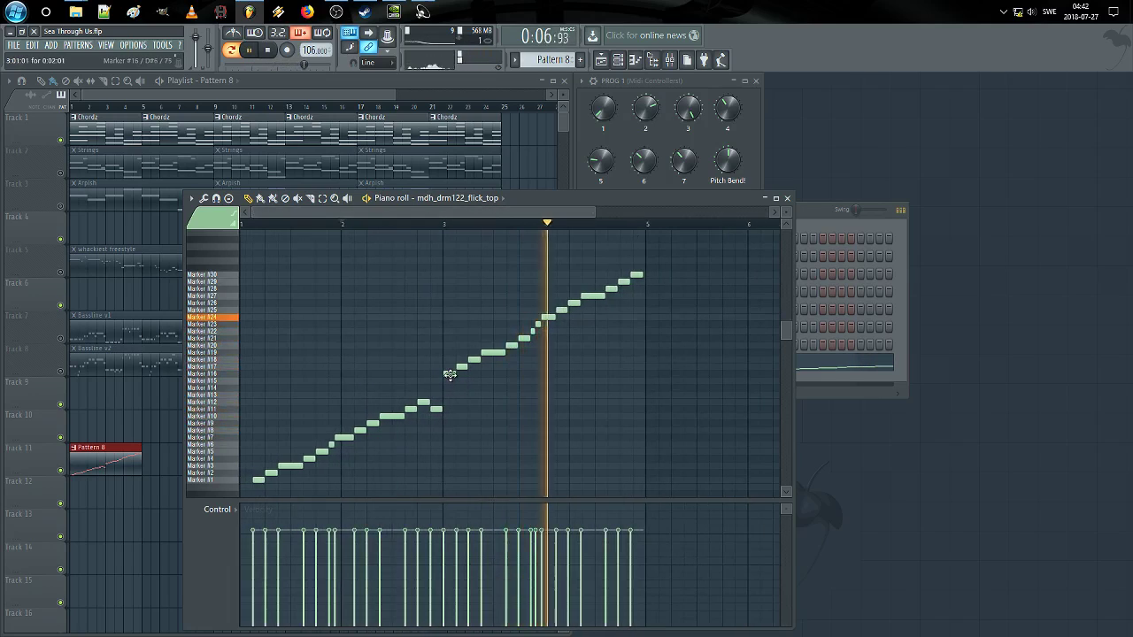
pyautogui.moveTo(641, 277); pyautogui.dragTo(458, 377)
pyautogui.press('Delete')
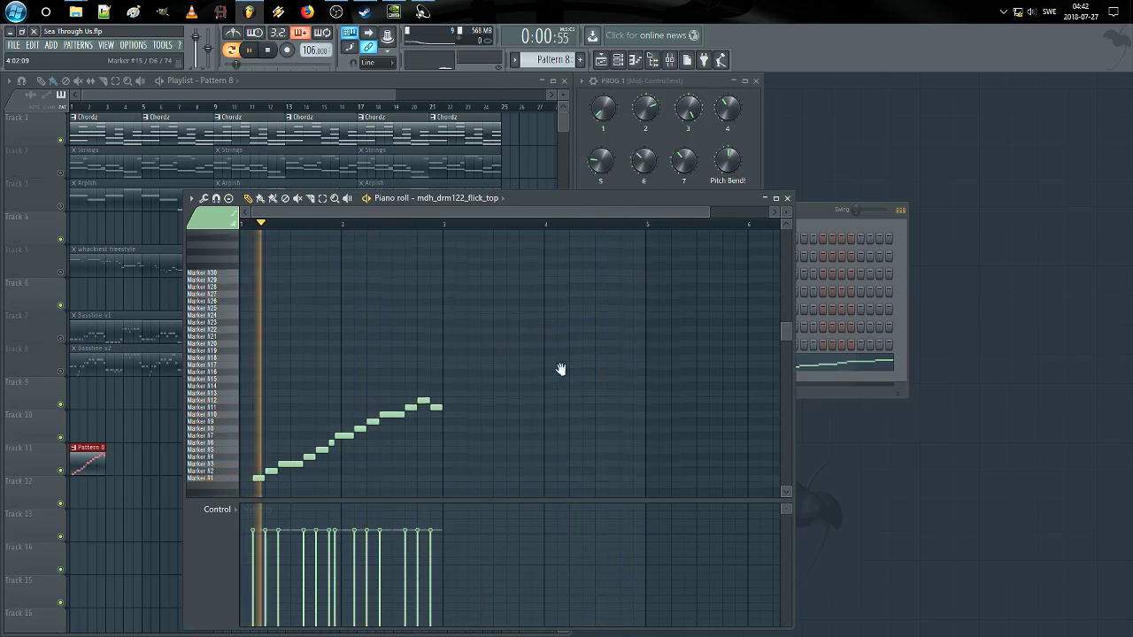
pyautogui.scroll(-2, 561, 372)
pyautogui.scroll(2, 705, 215)
pyautogui.click(801, 222)
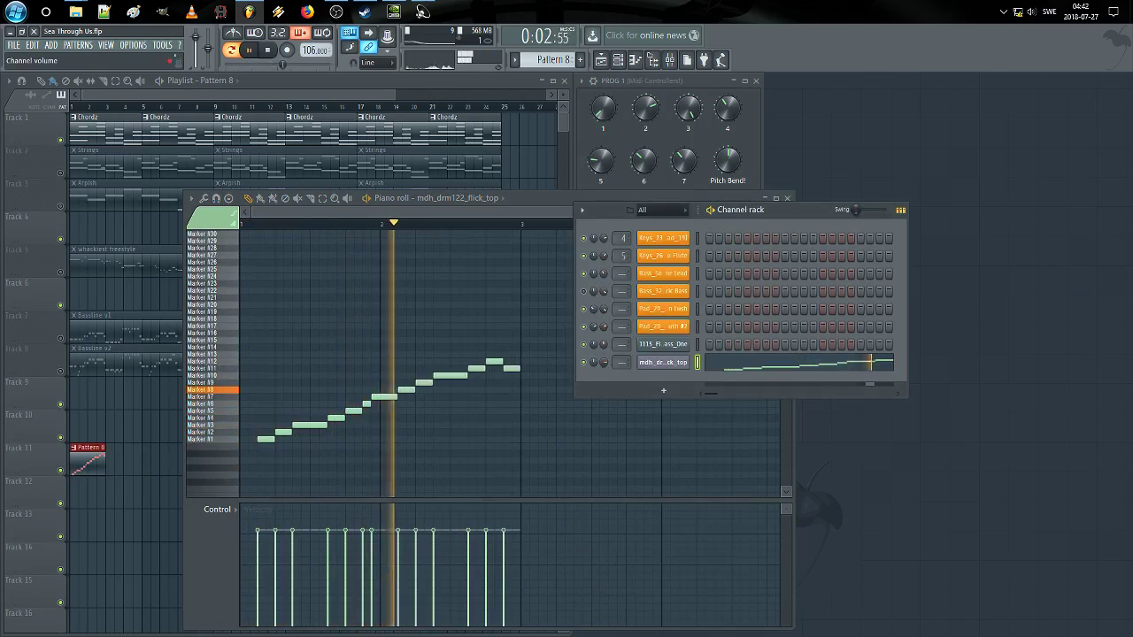
pyautogui.rightClick(419, 452)
pyautogui.press('space')
pyautogui.press('space')
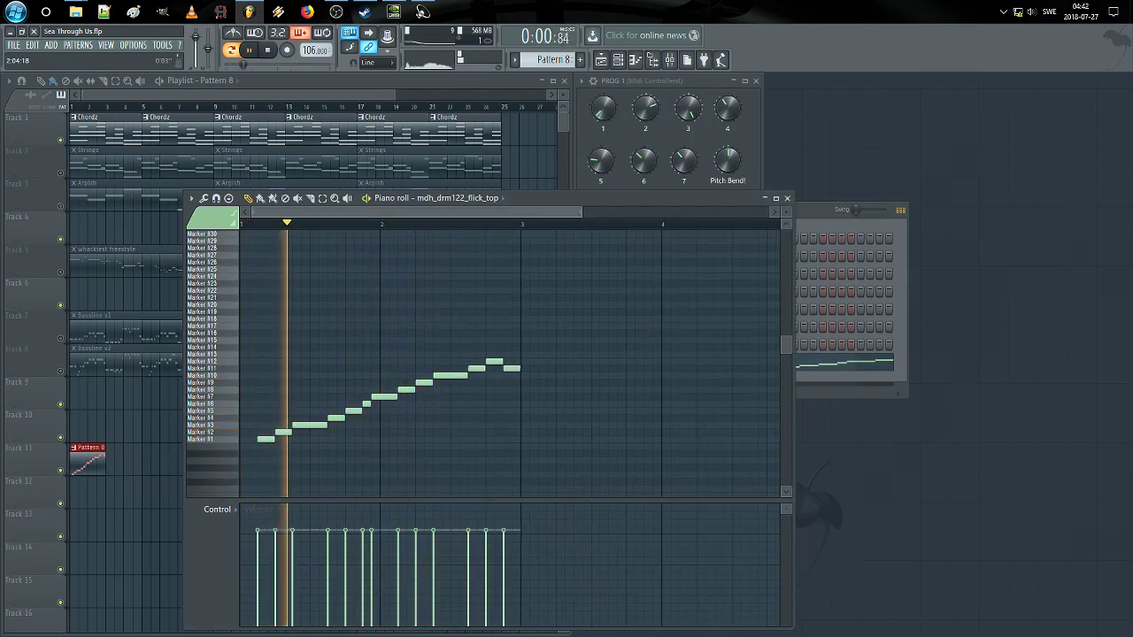
# Step: Rework the end of bar 1: remove Marker #7, move Marker #6 just before bar 2 and add a Marker #3 note under it
pyautogui.scroll(2, 435, 306)
pyautogui.press('space')
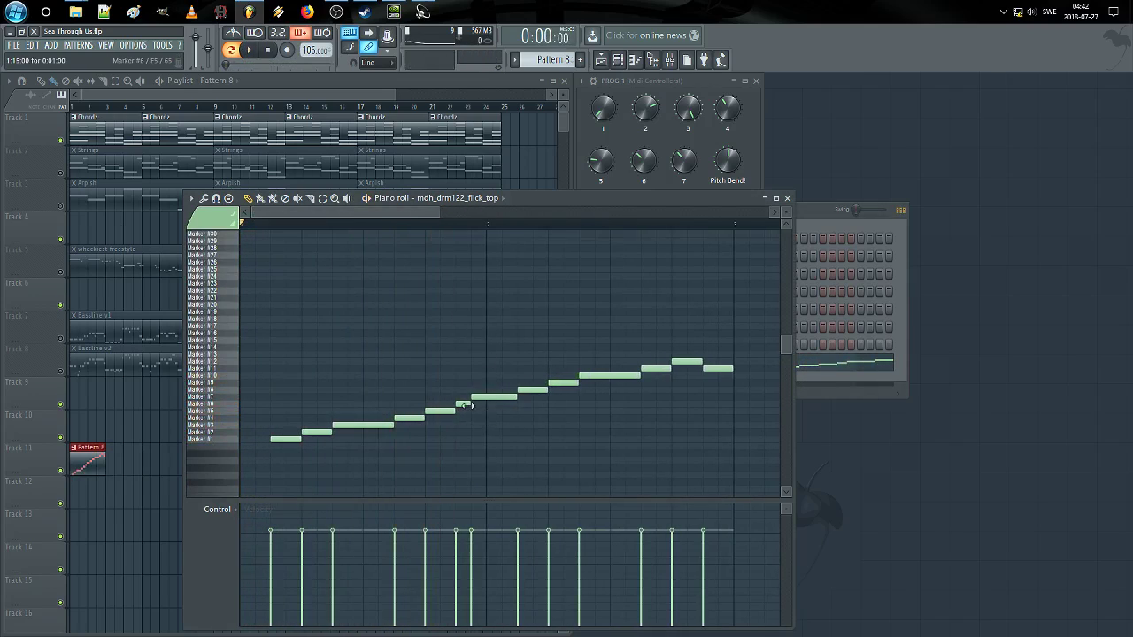
pyautogui.moveTo(516, 397); pyautogui.dragTo(486, 400)
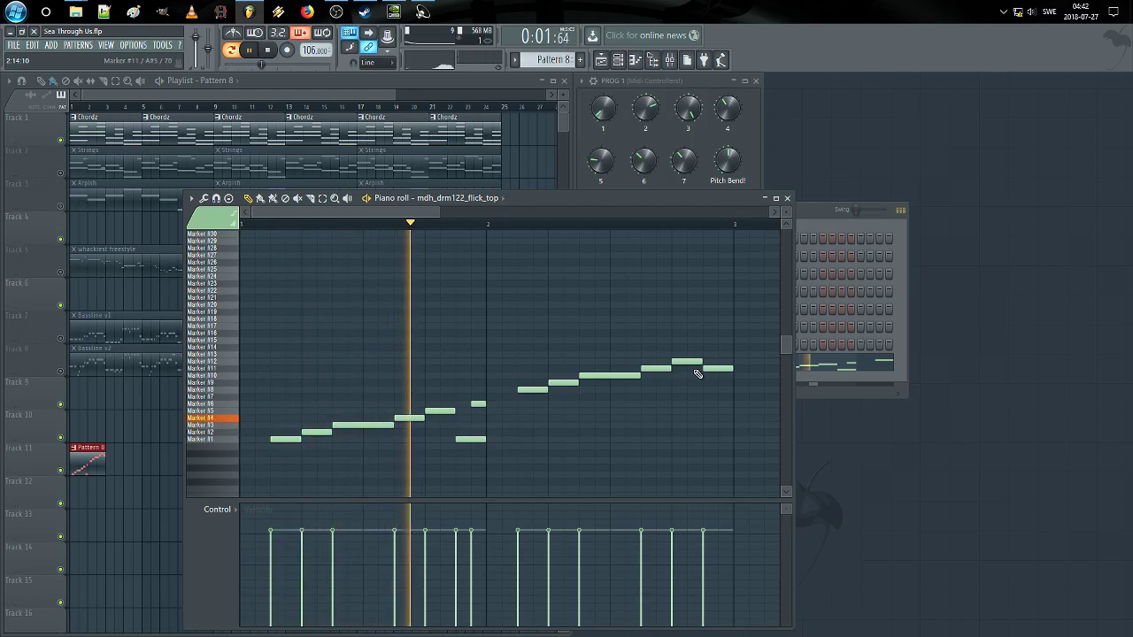
pyautogui.press('space')
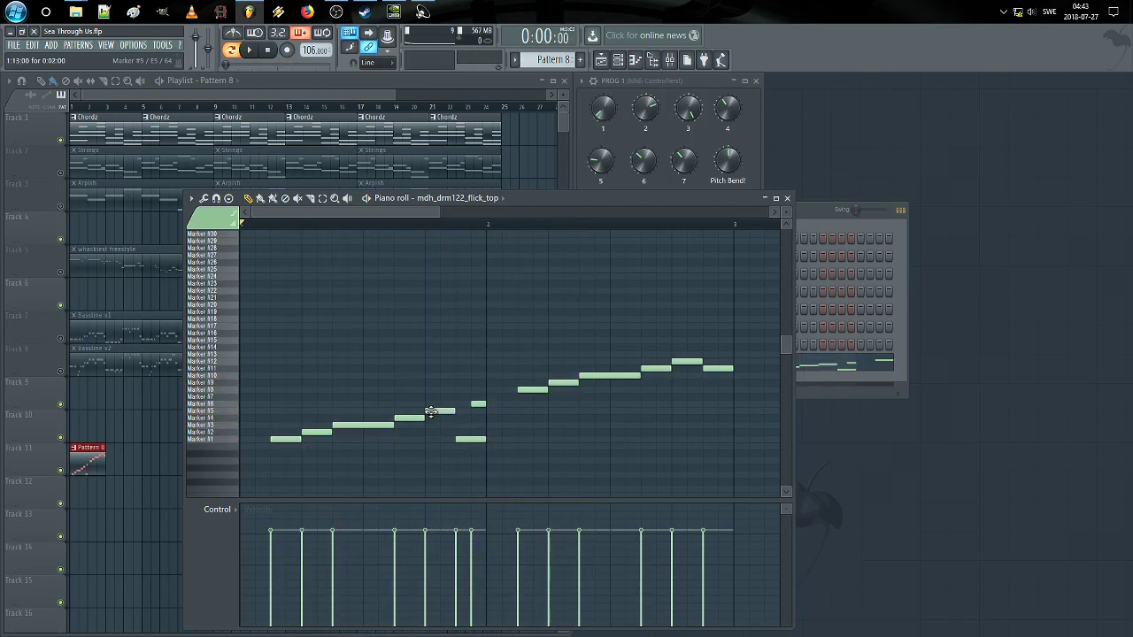
pyautogui.press('space')
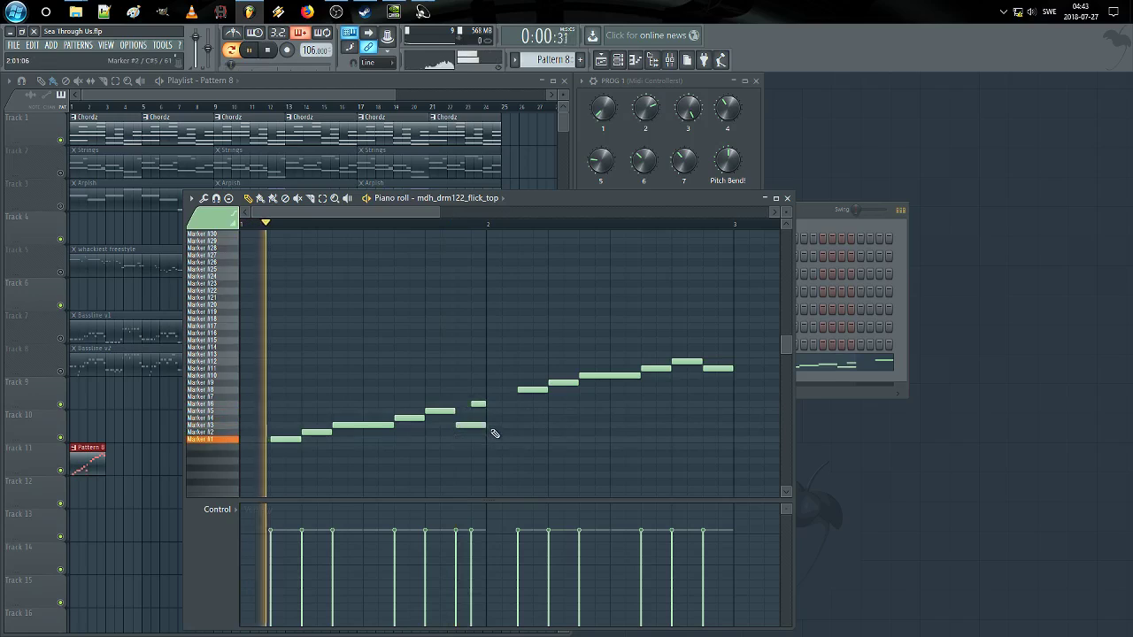
# Step: Delete all the remaining notes in bar 2 to make a one-bar drum loop
pyautogui.moveTo(733, 348); pyautogui.dragTo(557, 410)
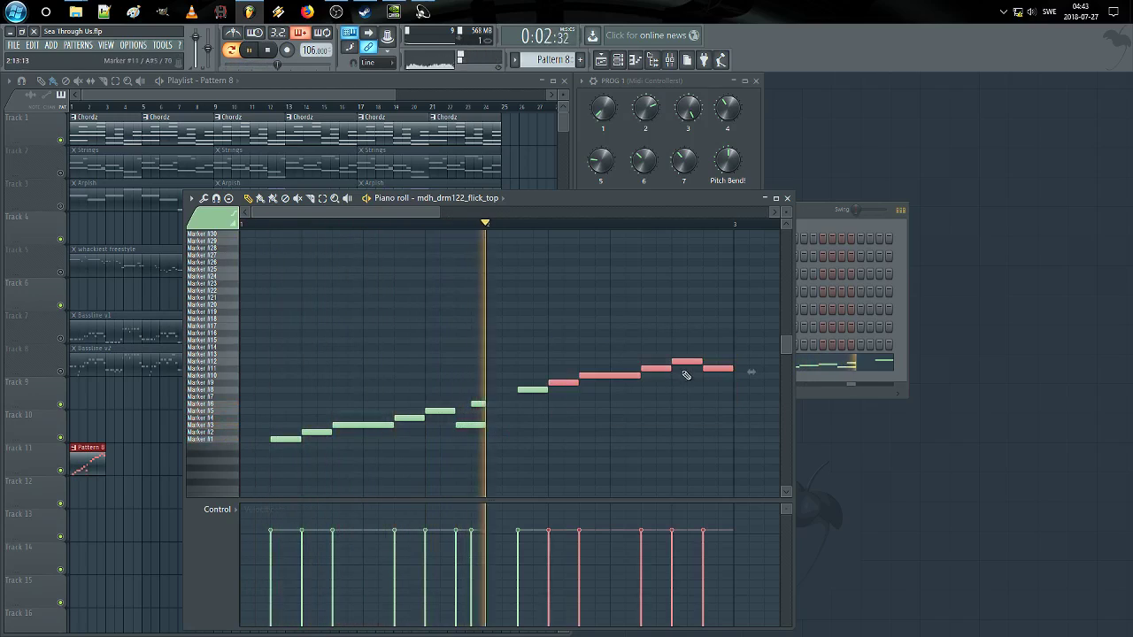
pyautogui.moveTo(716, 344); pyautogui.dragTo(514, 410)
pyautogui.press('Delete')
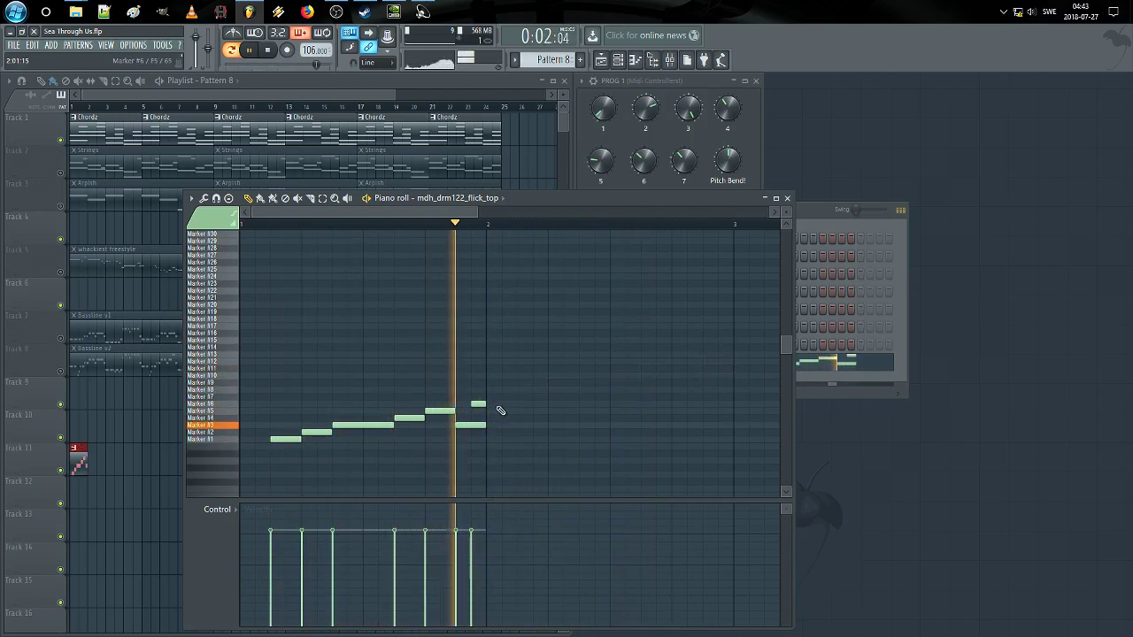
# Step: Lower the final Marker #6 note's velocity to about 57%, select all the notes and set the tempo to 113 BPM
pyautogui.moveTo(481, 527); pyautogui.dragTo(478, 561)
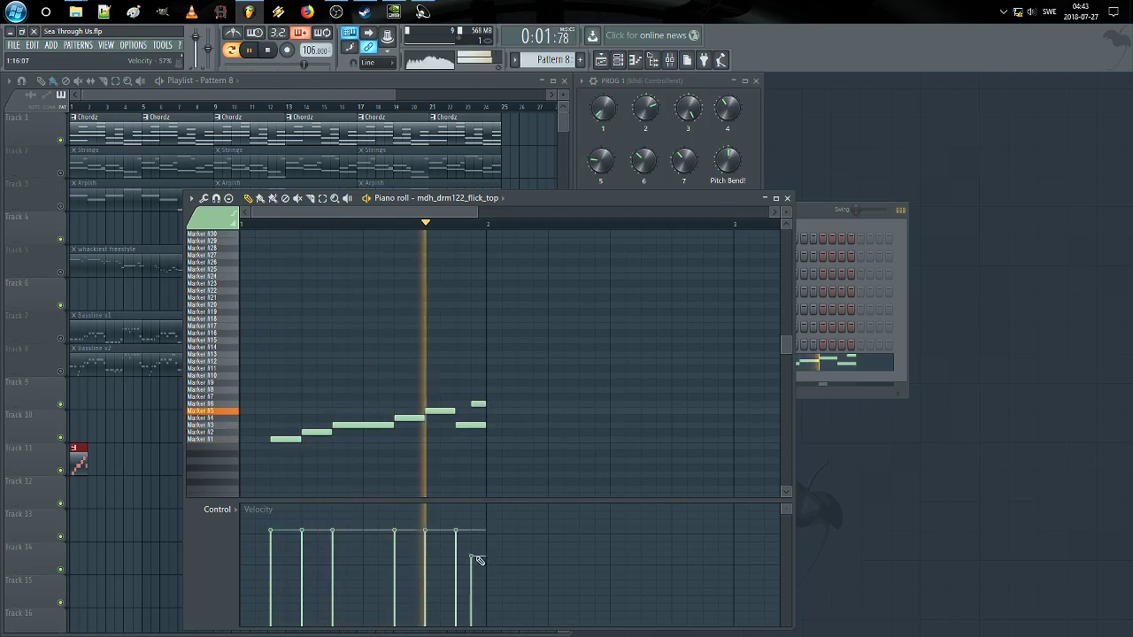
pyautogui.moveTo(521, 388); pyautogui.dragTo(238, 463)
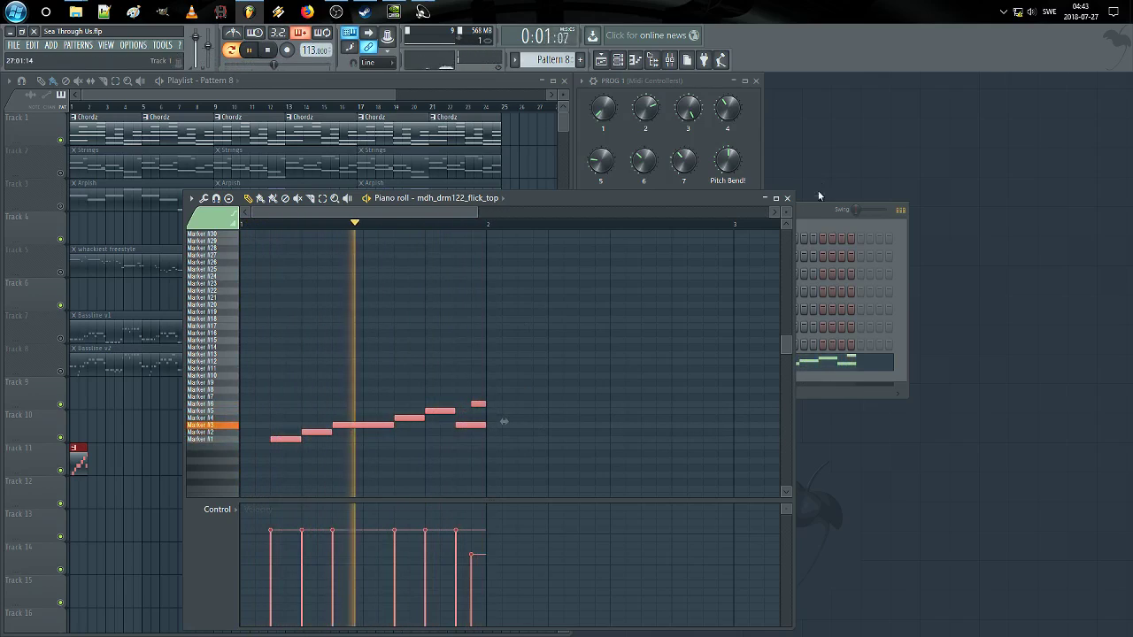
# Step: Enable the Speed envelope in the drum loop's Slicex articulator and shorten it by moving its end point close to the start
pyautogui.press('F6')
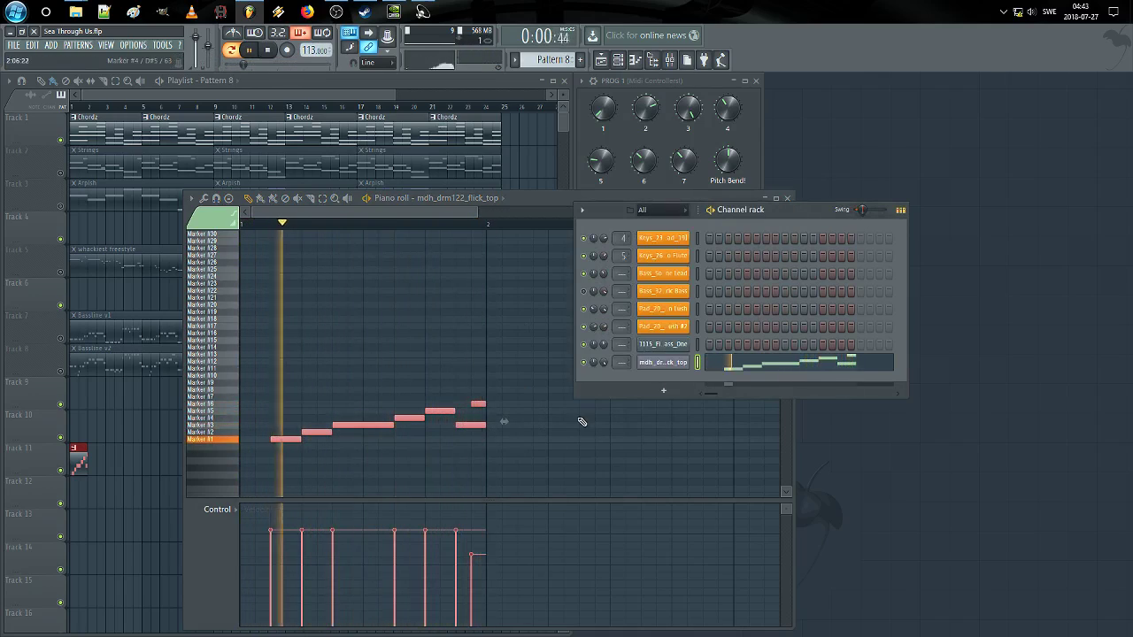
pyautogui.click(667, 364)
pyautogui.click(448, 318)
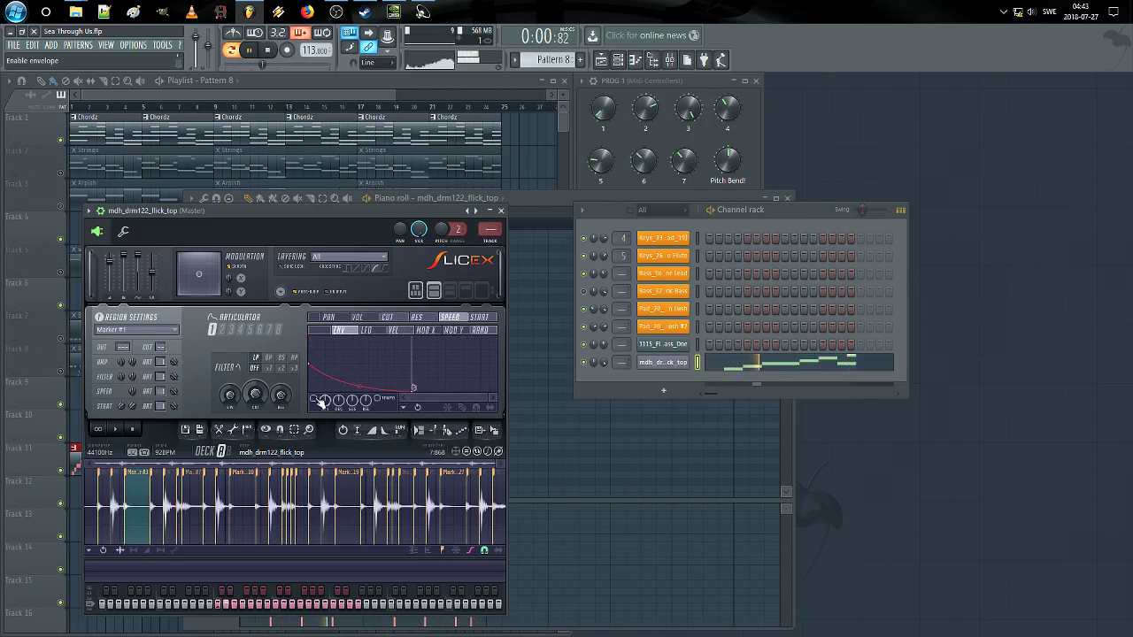
pyautogui.click(449, 318)
pyautogui.moveTo(319, 362); pyautogui.dragTo(387, 362)
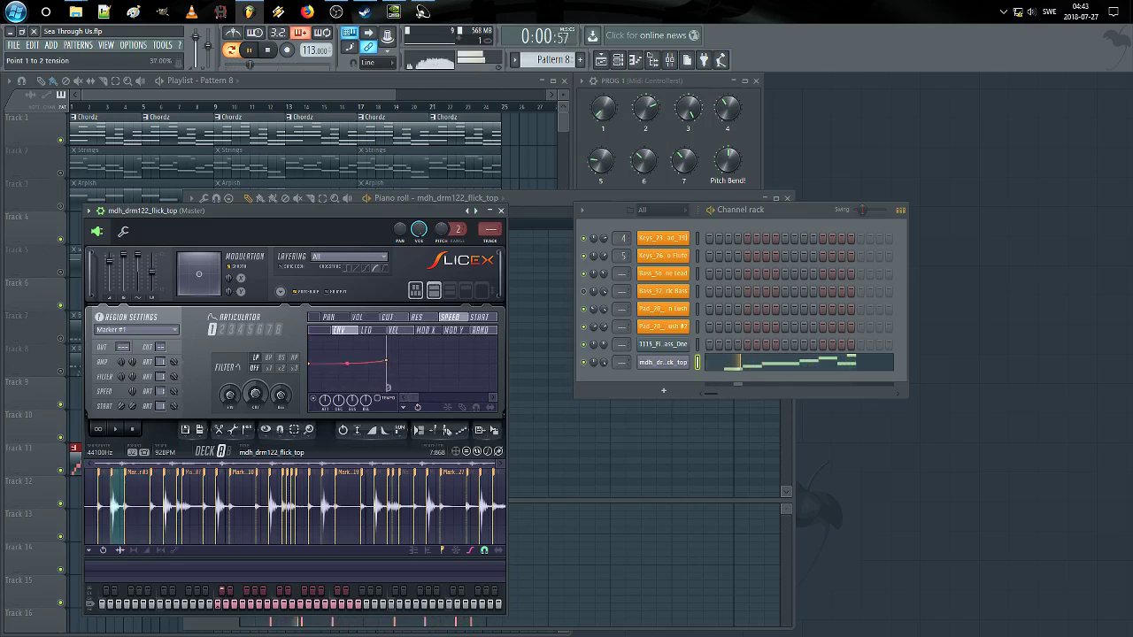
pyautogui.moveTo(387, 361); pyautogui.dragTo(322, 361)
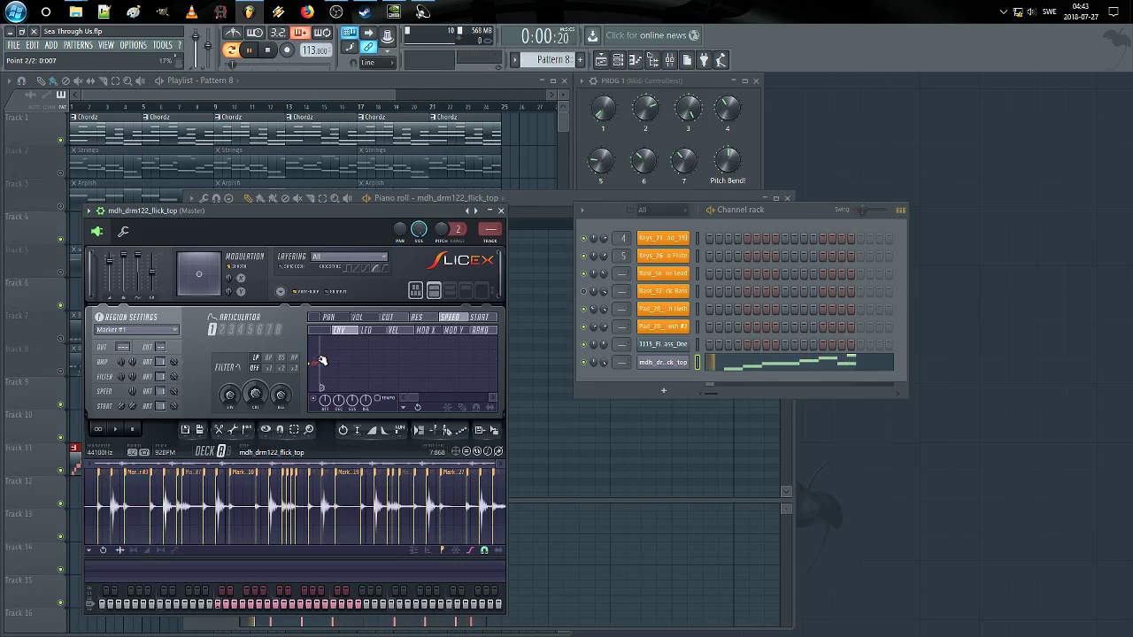
# Step: Set the drum loop channel's root note to F5 and close its settings and piano roll
pyautogui.click(123, 231)
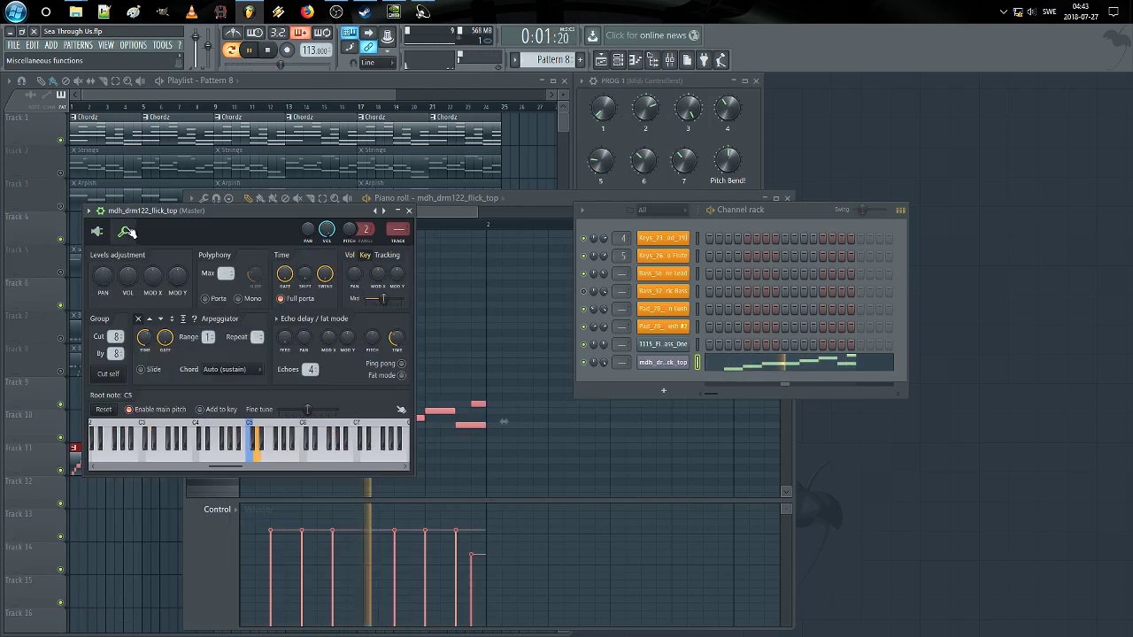
pyautogui.click(282, 456)
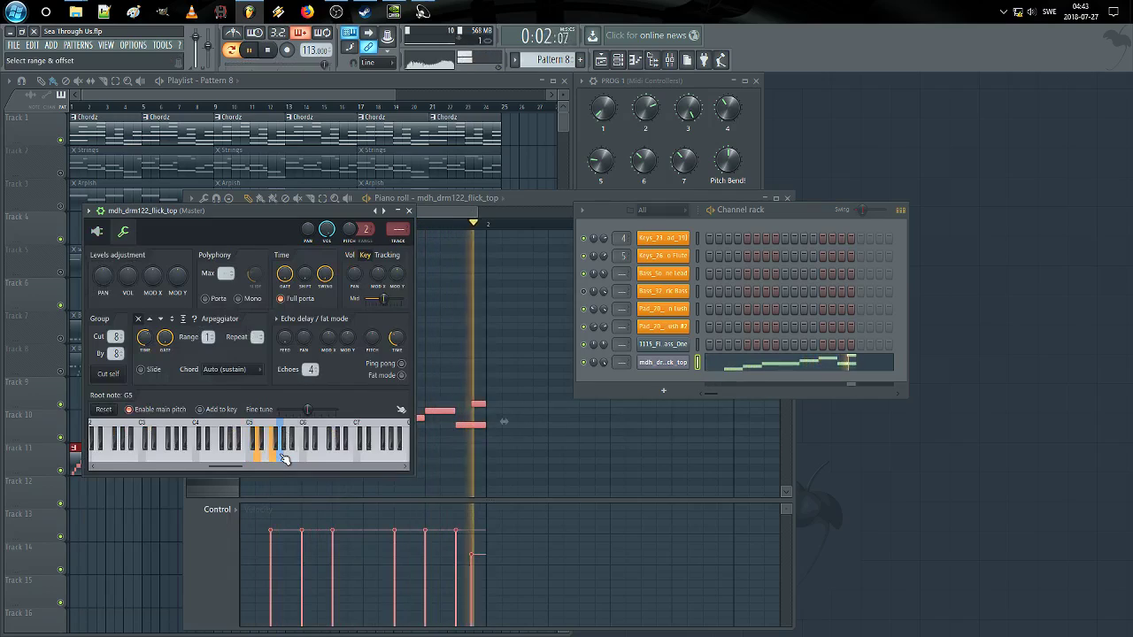
pyautogui.click(272, 455)
pyautogui.click(409, 211)
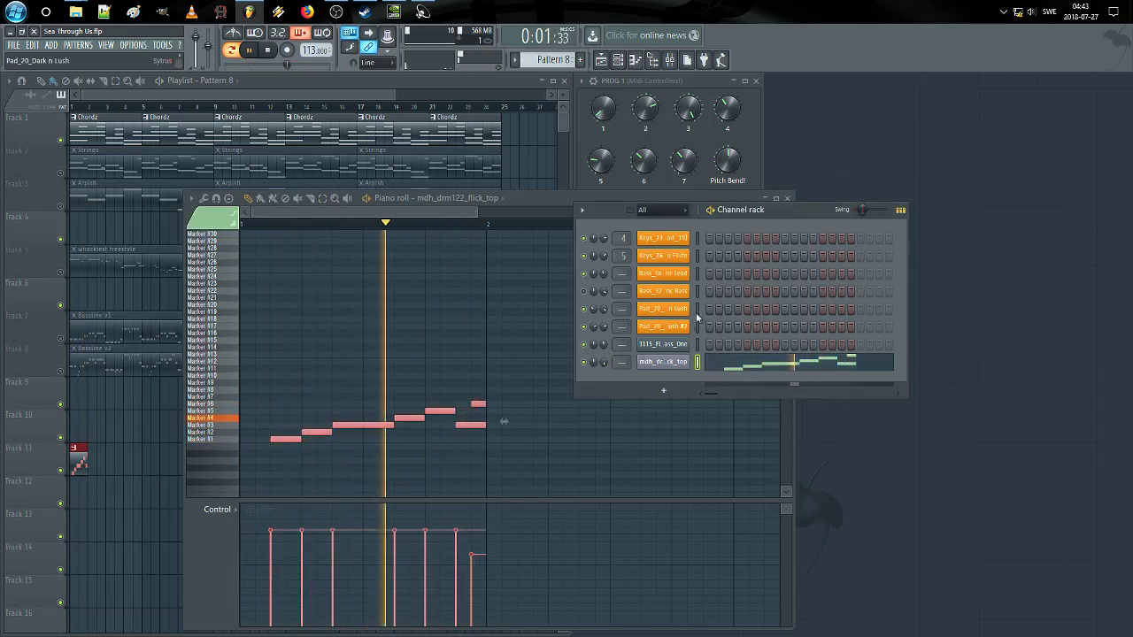
pyautogui.click(556, 214)
pyautogui.press('Escape')
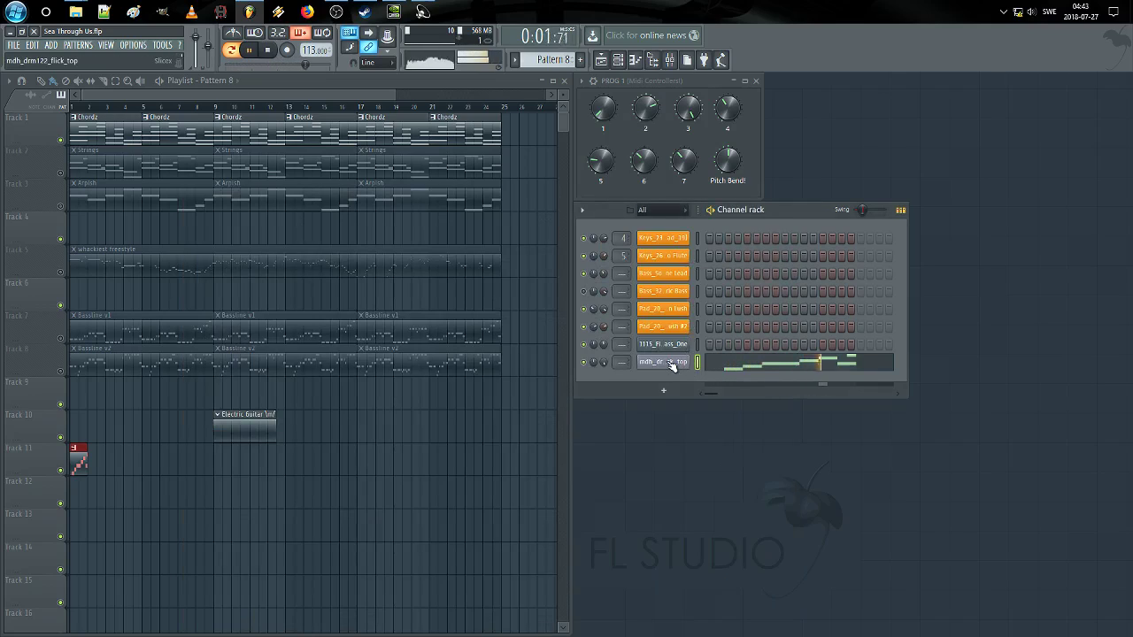
# Step: Route the drum loop to mixer track 15 and turn band 1 of its Parametric EQ 2 into a high-pass with a raised cutoff
pyautogui.click(669, 363)
pyautogui.moveTo(399, 230); pyautogui.dragTo(400, 177)
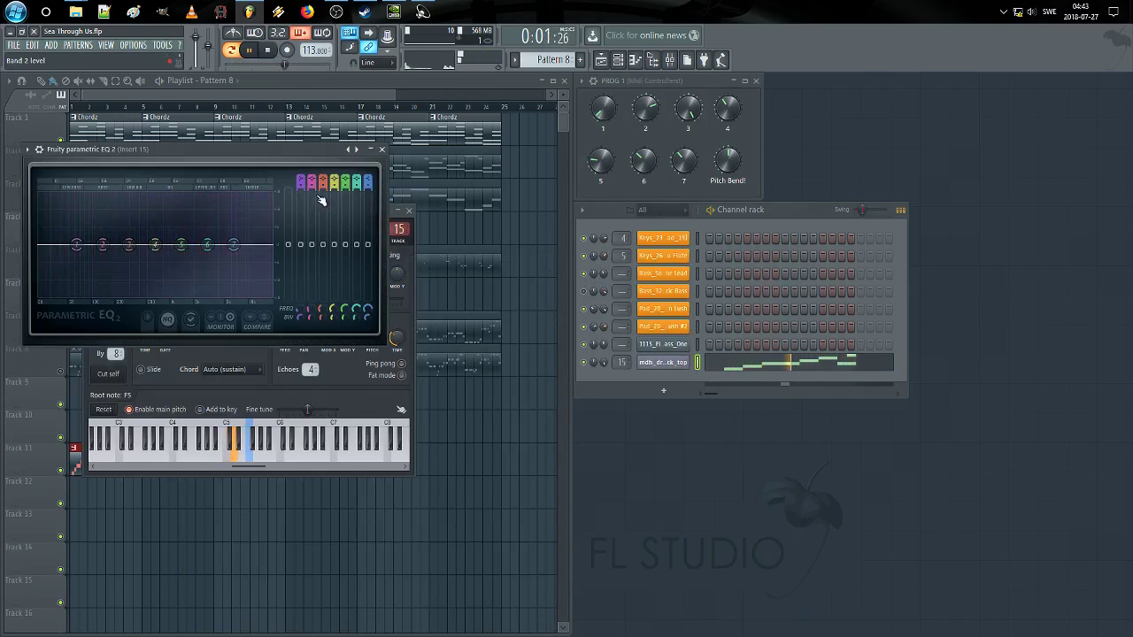
pyautogui.moveTo(301, 182); pyautogui.dragTo(301, 174)
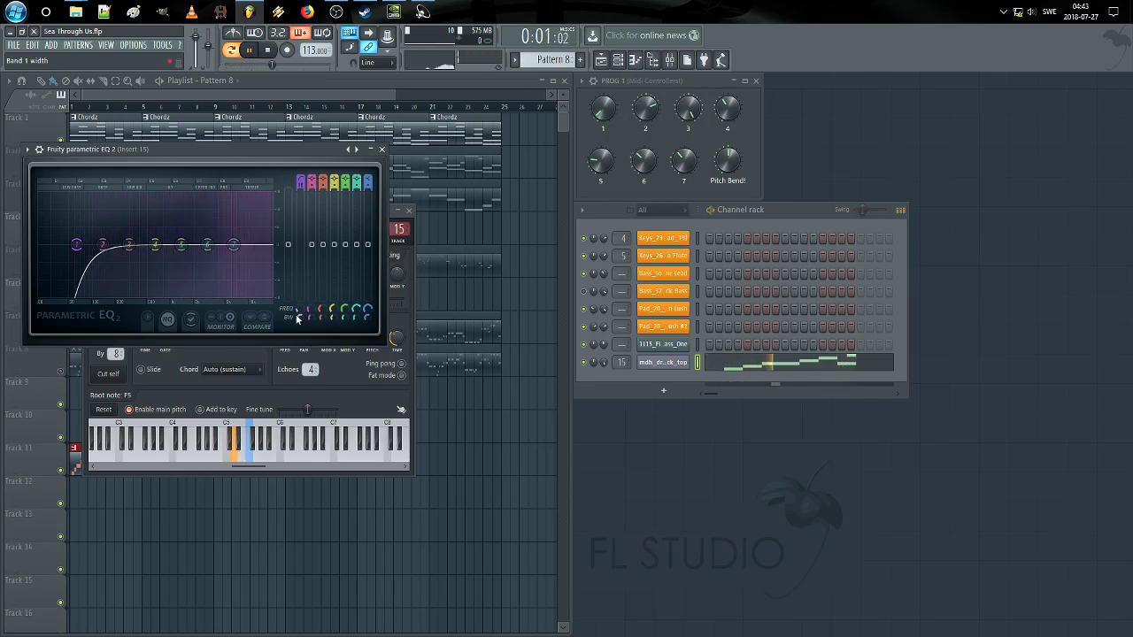
pyautogui.moveTo(299, 316); pyautogui.dragTo(299, 306)
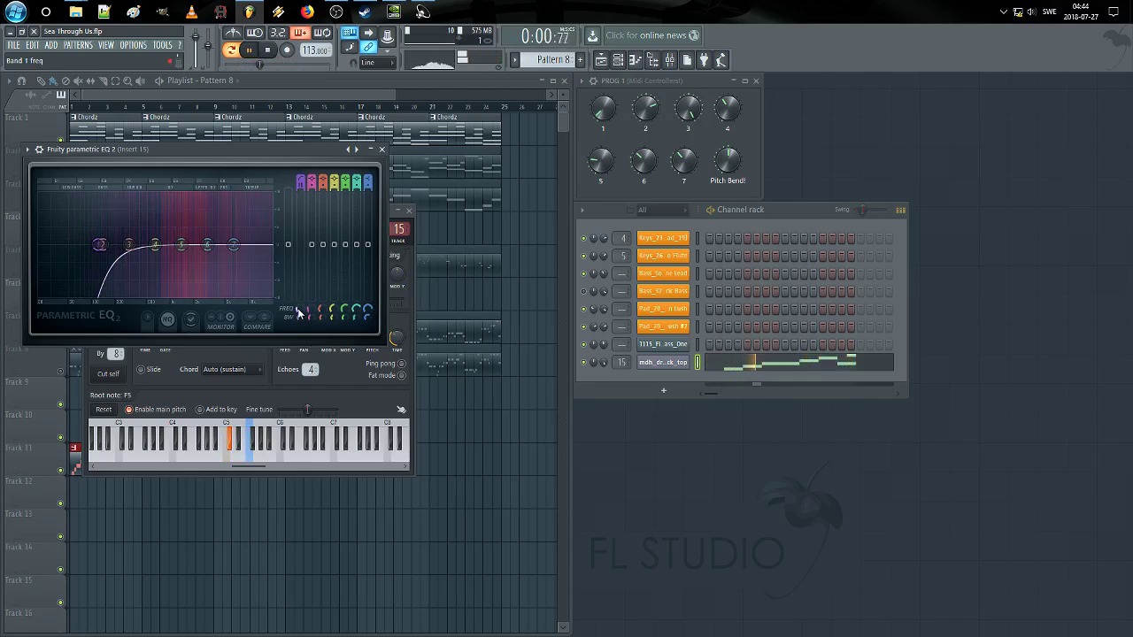
pyautogui.click(382, 150)
pyautogui.click(409, 210)
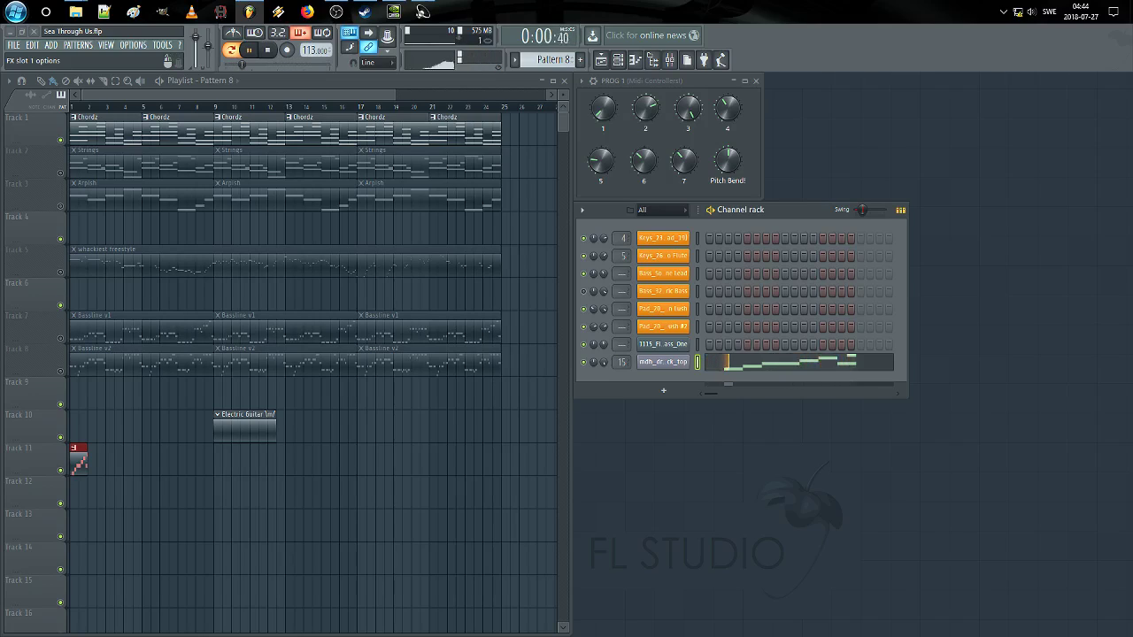
# Step: Set the phase offset in track 15's Fruity Stereo Enhancer to about 6.2 ms right and save the project
pyautogui.moveTo(110, 169); pyautogui.dragTo(110, 166)
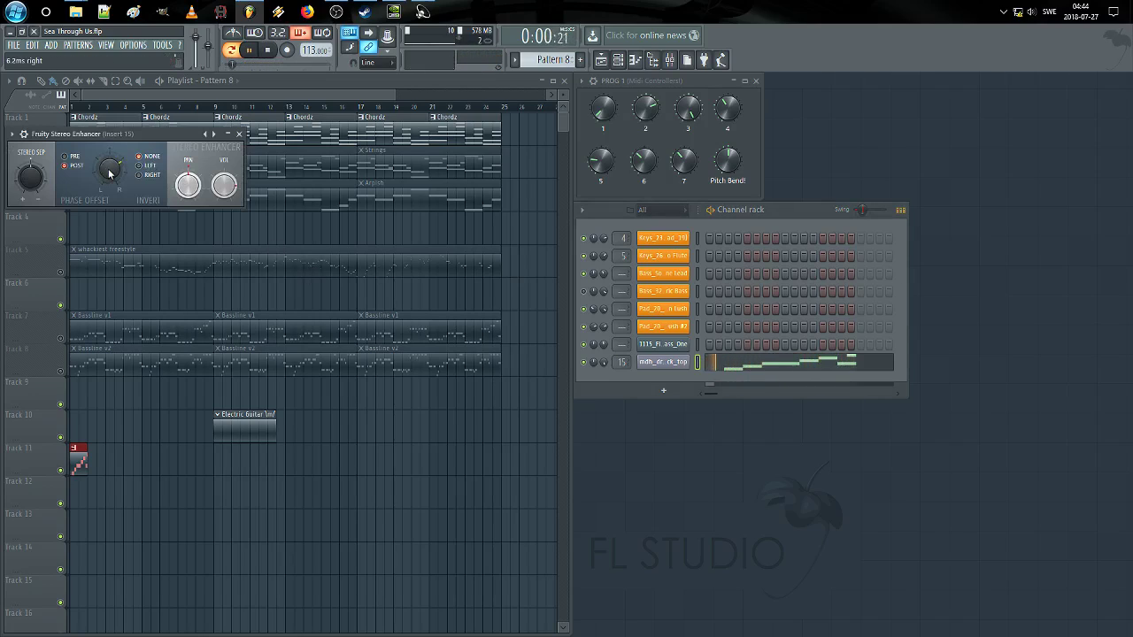
pyautogui.click(238, 133)
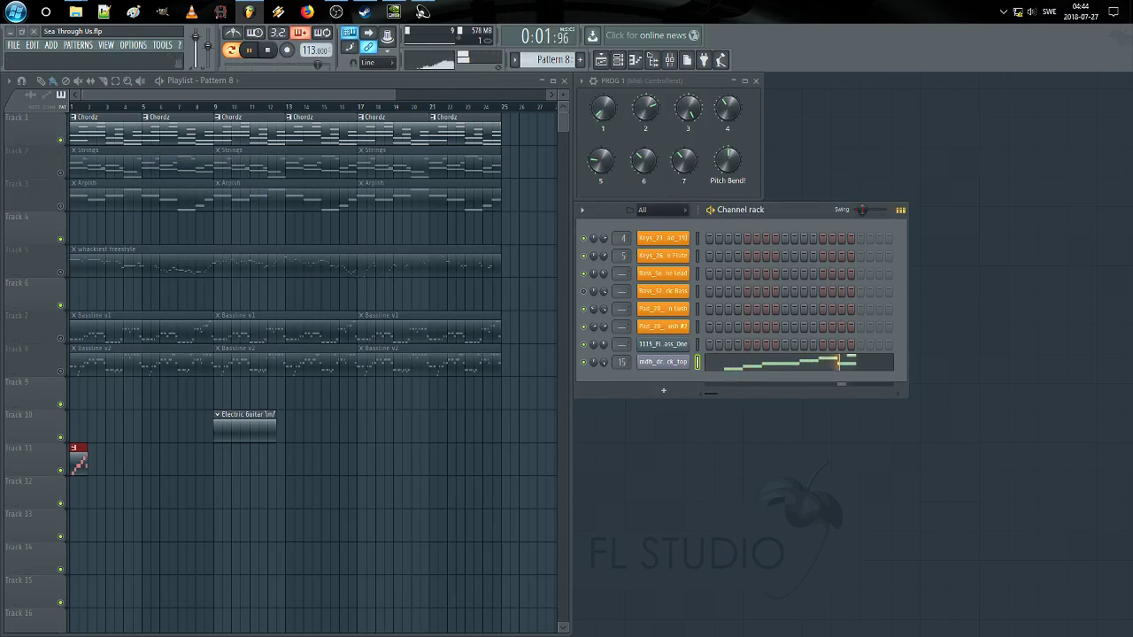
pyautogui.hotkey('ctrl', 's')
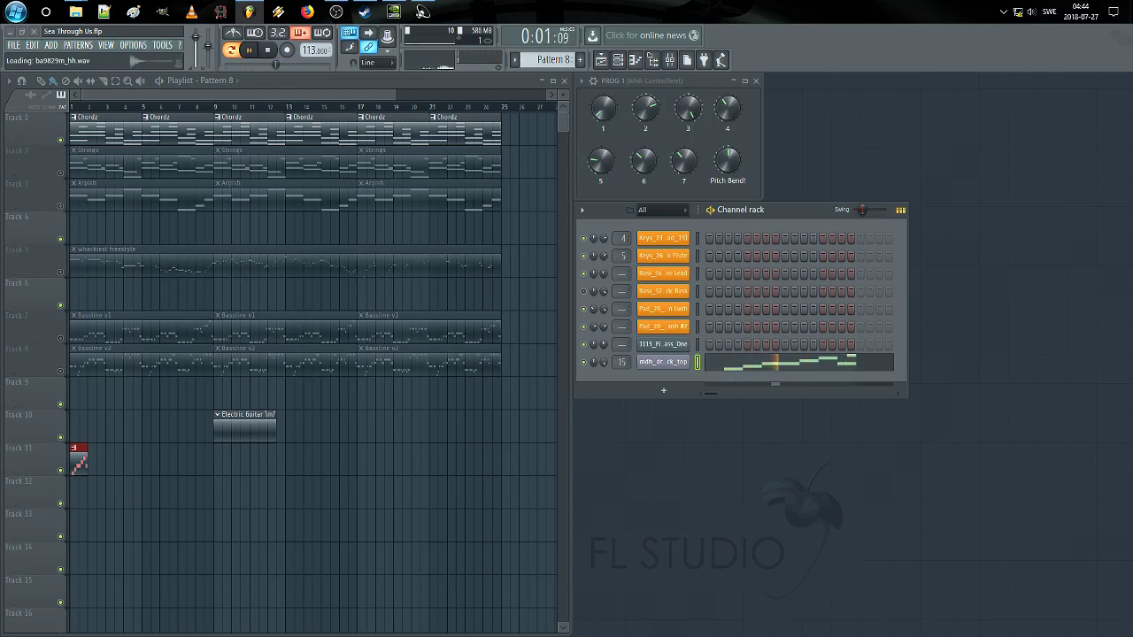
# Step: Add the BA9829m_Hh sample as a new channel and place a C5 note on each of the four beats of bar 1
pyautogui.moveTo(677, 403); pyautogui.dragTo(664, 394)
pyautogui.rightClick(692, 377)
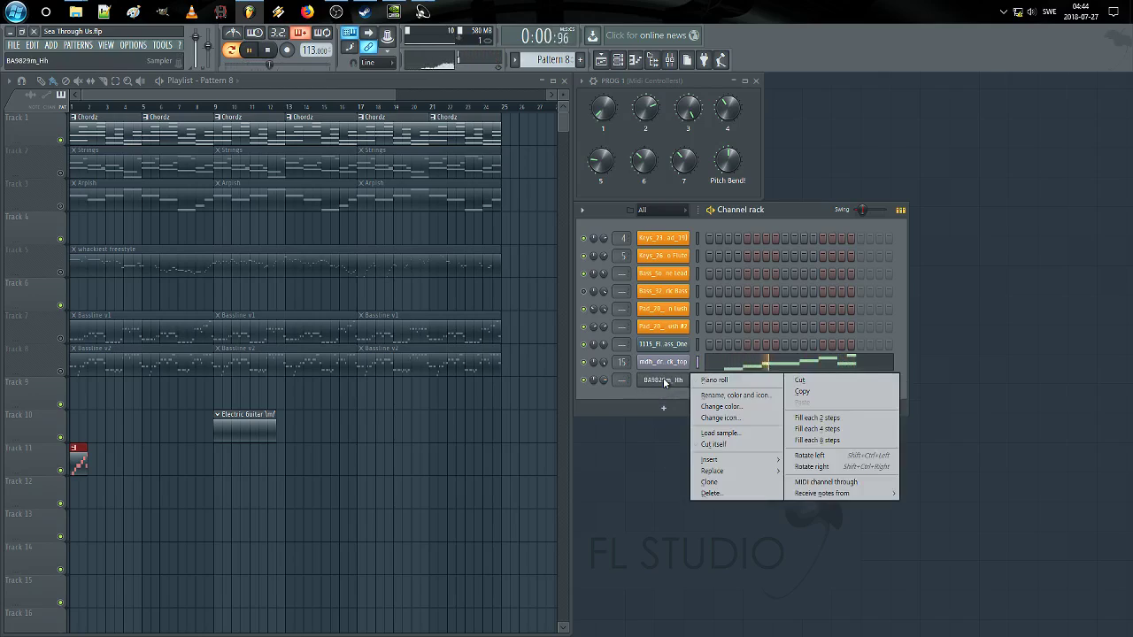
pyautogui.click(703, 382)
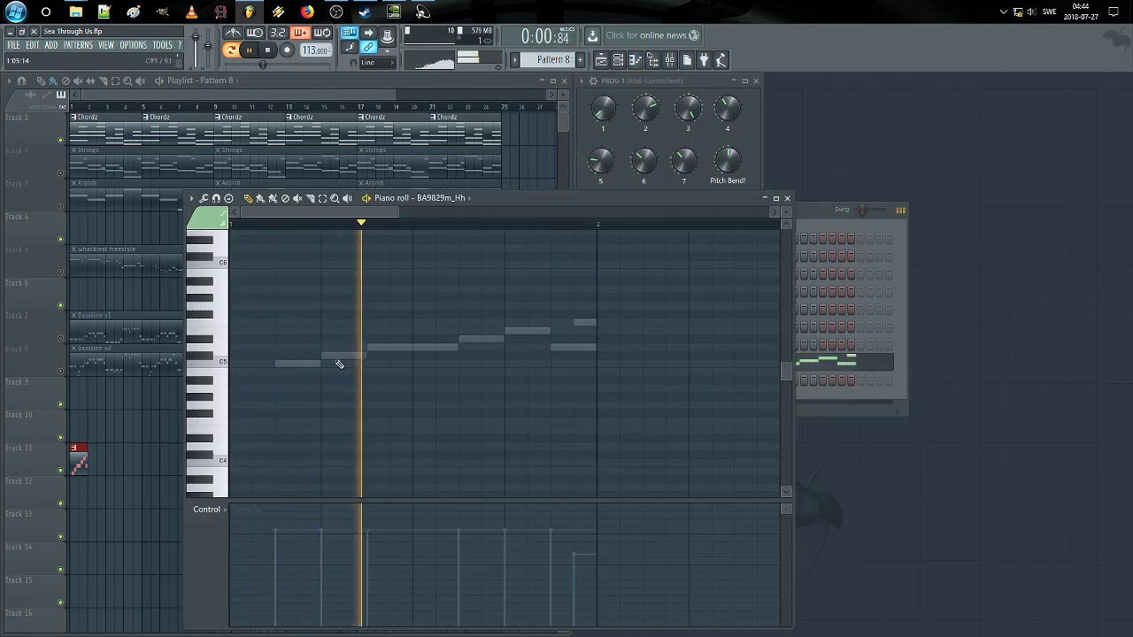
pyautogui.click(247, 366)
pyautogui.click(325, 363)
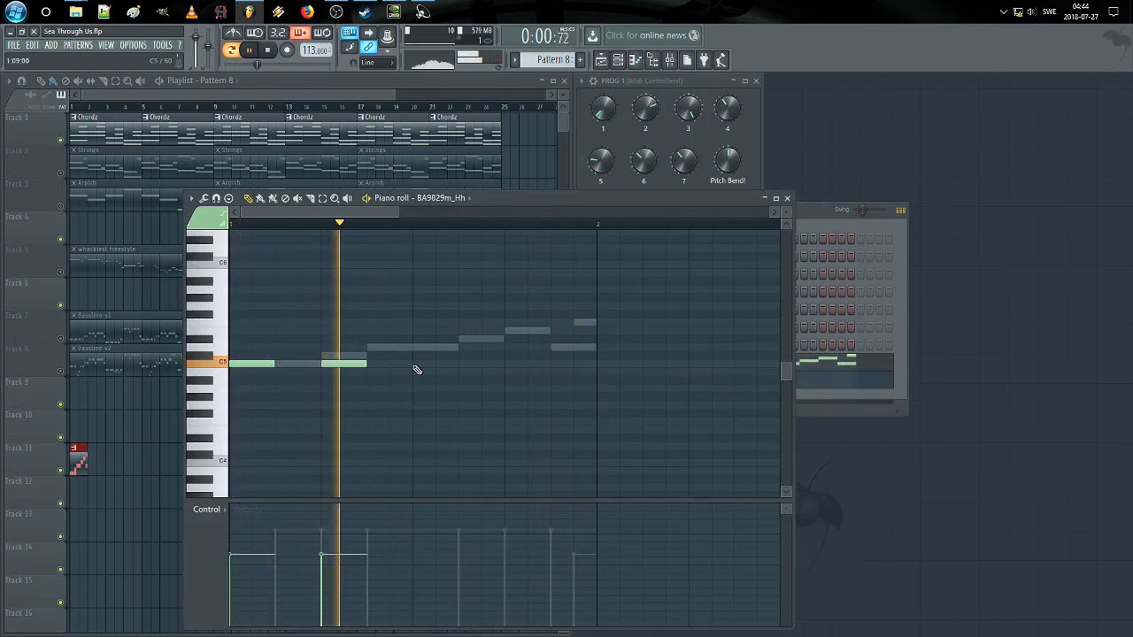
pyautogui.click(417, 364)
pyautogui.click(505, 365)
# Step: Duplicate the four hi-hat notes onto the off-beats and raise the velocities of the on-beat notes
pyautogui.hotkey('ctrl', 'a')
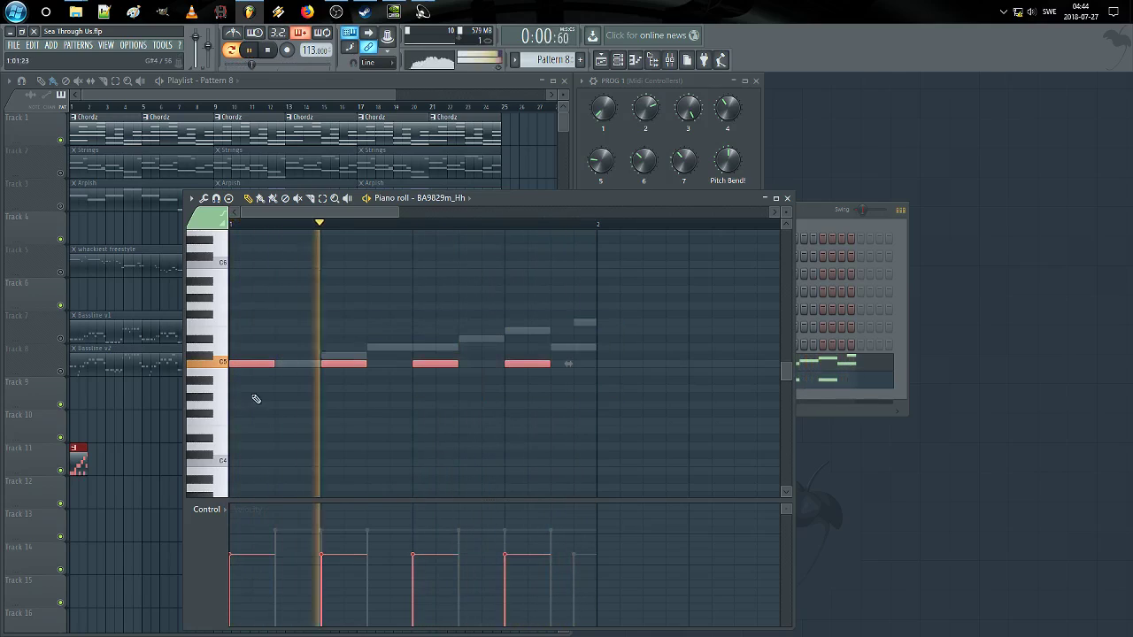
pyautogui.moveTo(261, 366); pyautogui.dragTo(288, 364)
pyautogui.hotkey('ctrl', 'v')
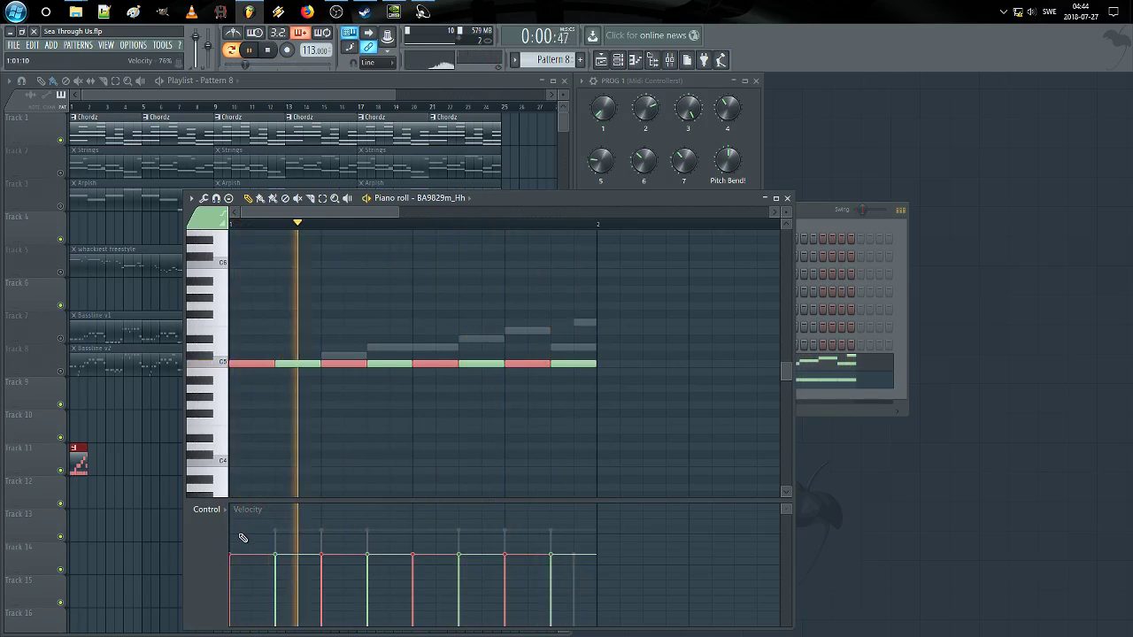
pyautogui.moveTo(243, 538); pyautogui.dragTo(508, 539)
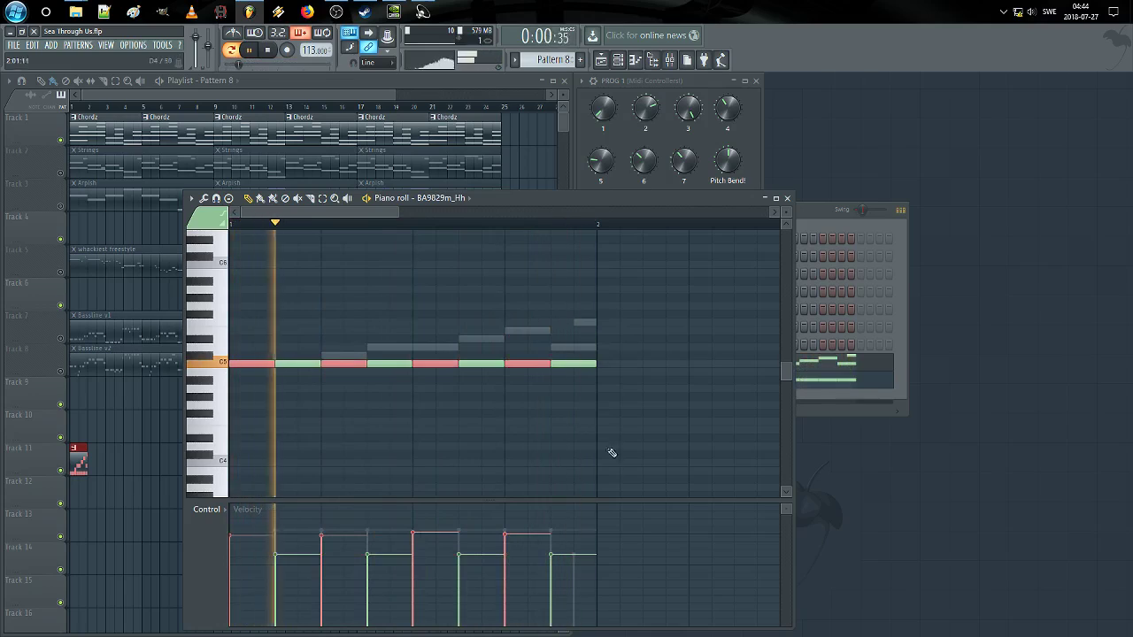
pyautogui.click(626, 416)
pyautogui.click(787, 197)
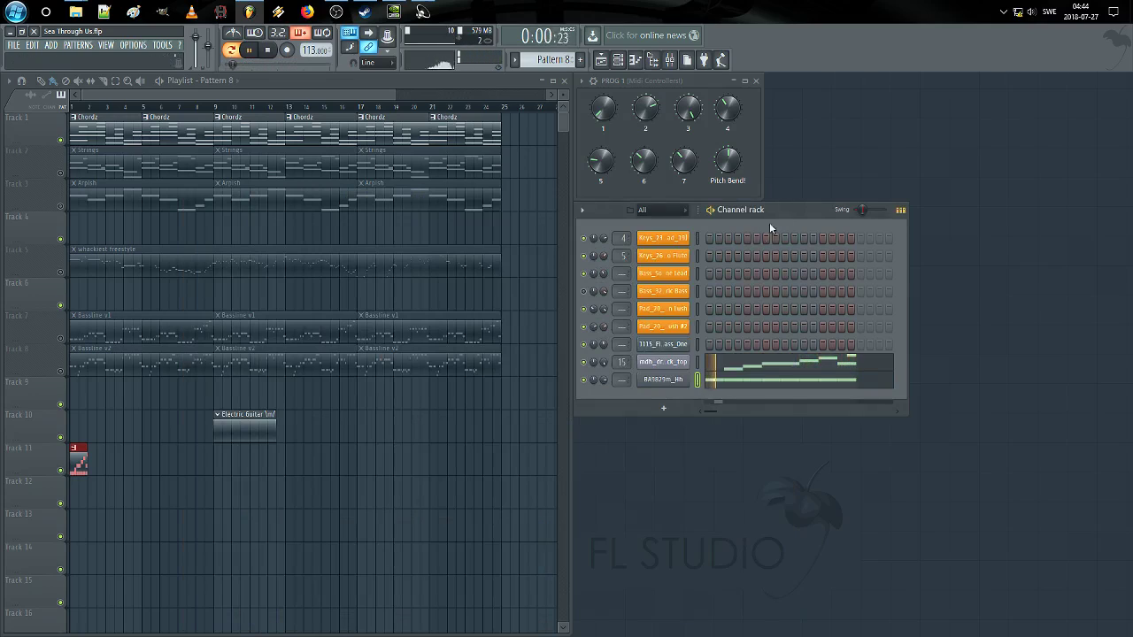
# Step: Reopen the BA9829m_Hh piano roll and split the note on beat 2 into two sixteenth notes
pyautogui.click(751, 381)
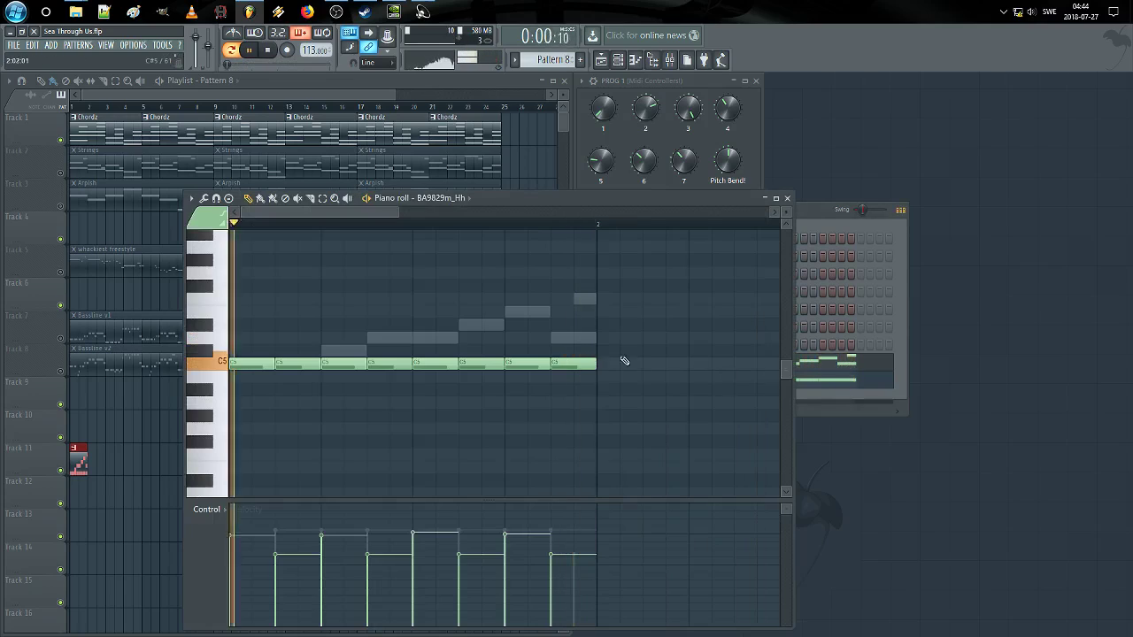
pyautogui.click(267, 50)
pyautogui.click(899, 347)
pyautogui.press('space')
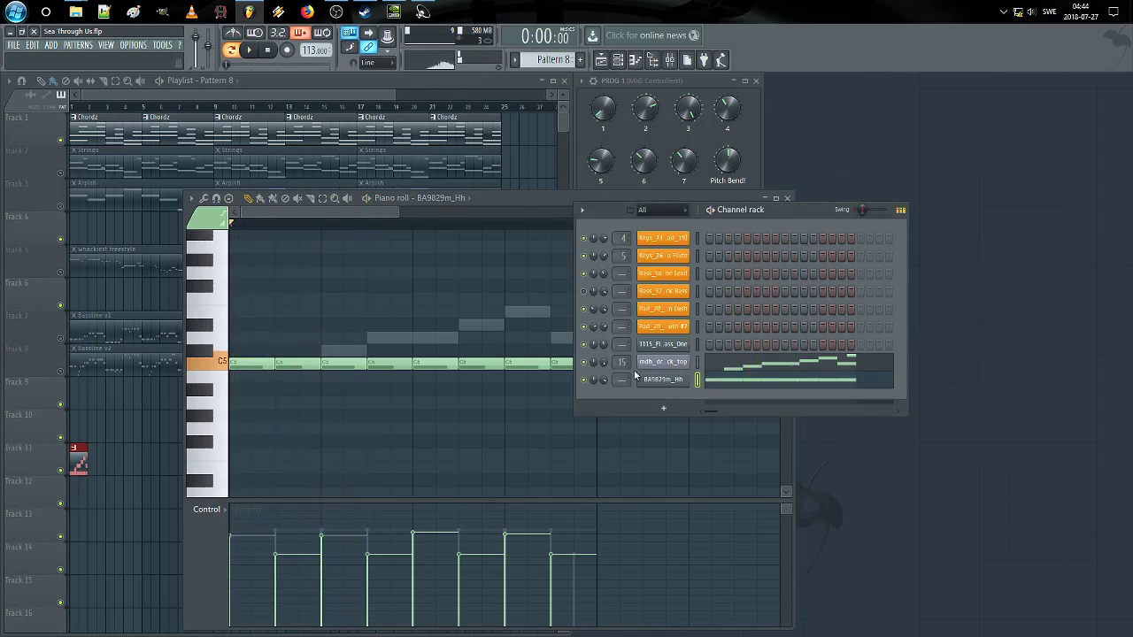
pyautogui.click(589, 366)
pyautogui.press('space')
pyautogui.click(403, 427)
pyautogui.press('space')
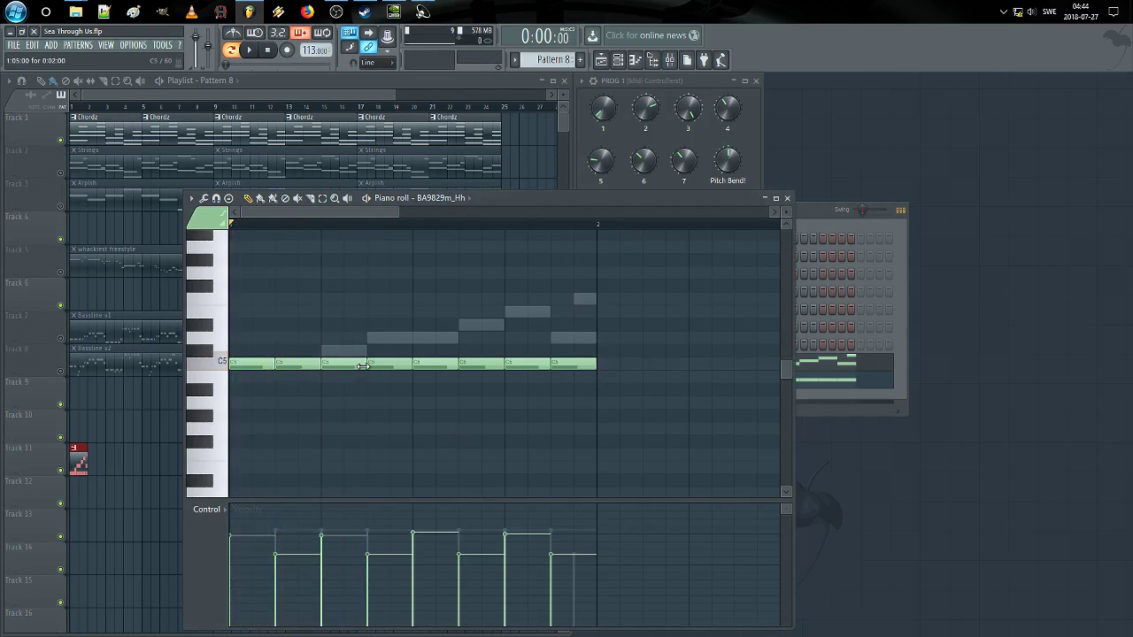
pyautogui.press('space')
pyautogui.click(348, 365)
pyautogui.press('space')
# Step: Lower the velocity of the second split hi-hat note to about 53% and make the note after it much quieter
pyautogui.click(345, 565)
pyautogui.press('space')
pyautogui.click(347, 579)
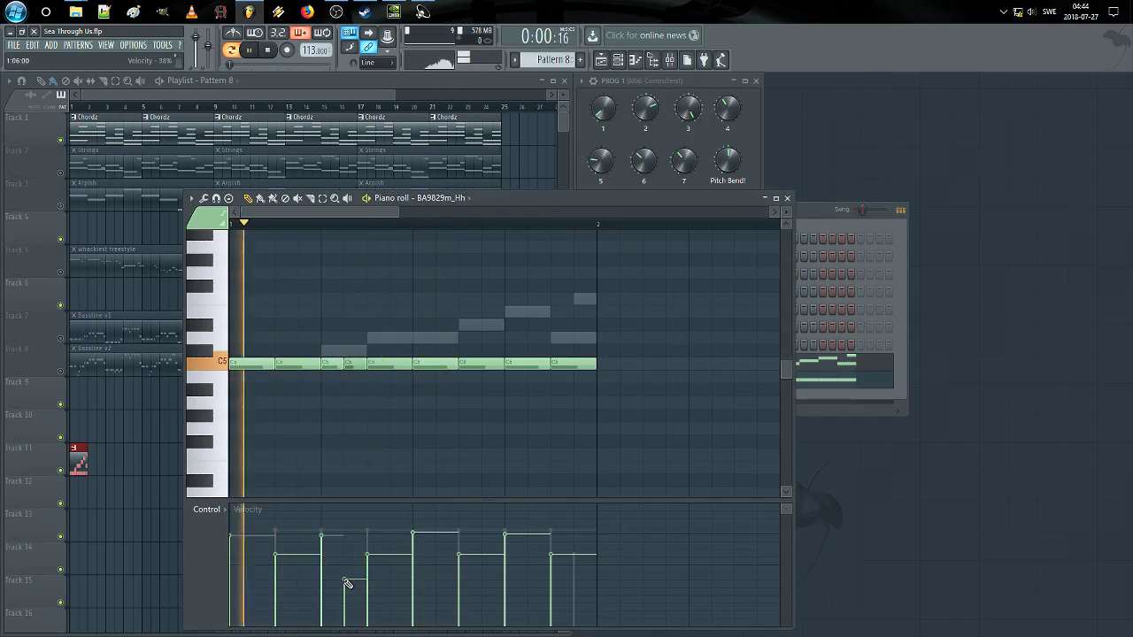
pyautogui.press('space')
pyautogui.click(382, 603)
pyautogui.click(354, 563)
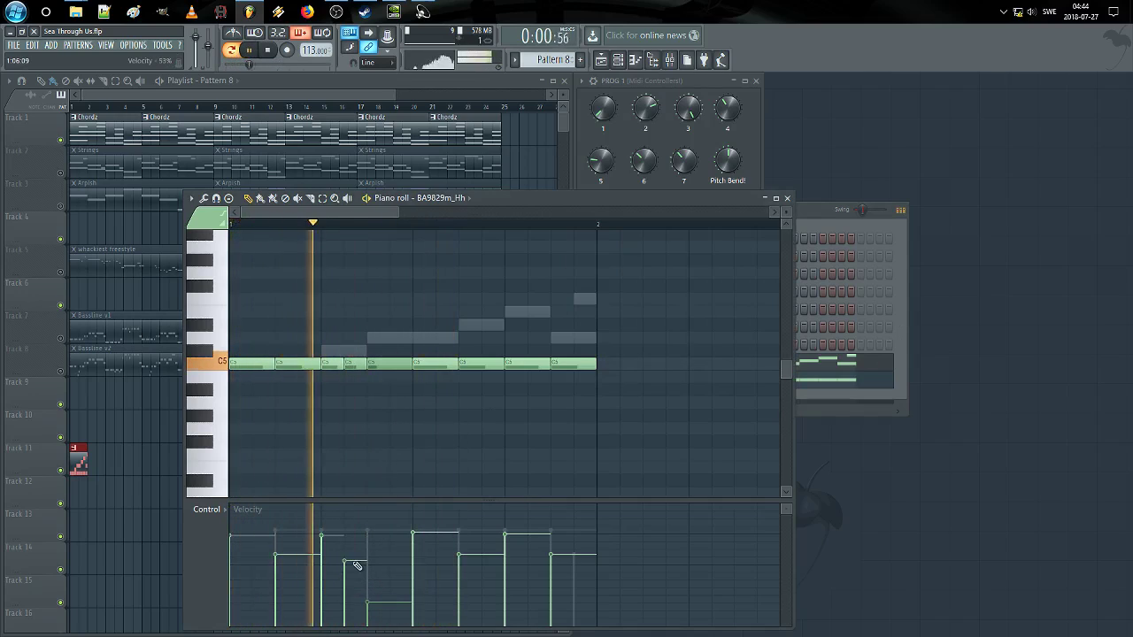
# Step: Replace the second half of the hi-hat bar with a copy of its first half and close the piano roll
pyautogui.moveTo(620, 334); pyautogui.dragTo(412, 397)
pyautogui.moveTo(450, 360)
pyautogui.mouseDown()
pyautogui.moveTo(223, 387)
pyautogui.moveTo(451, 368)
pyautogui.mouseUp()
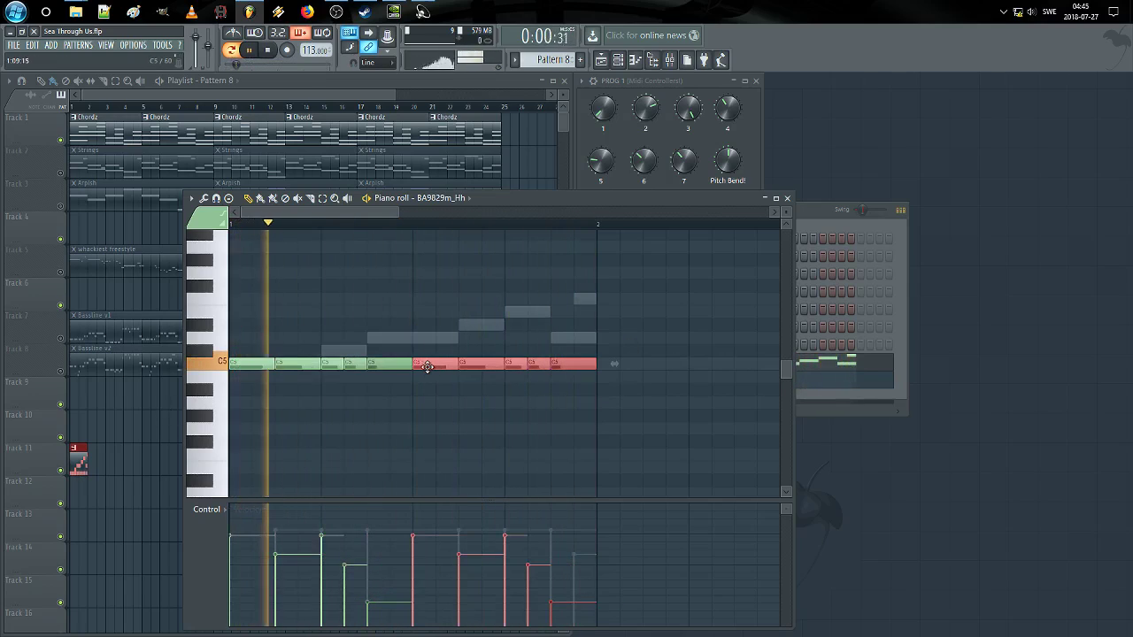
pyautogui.click(434, 412)
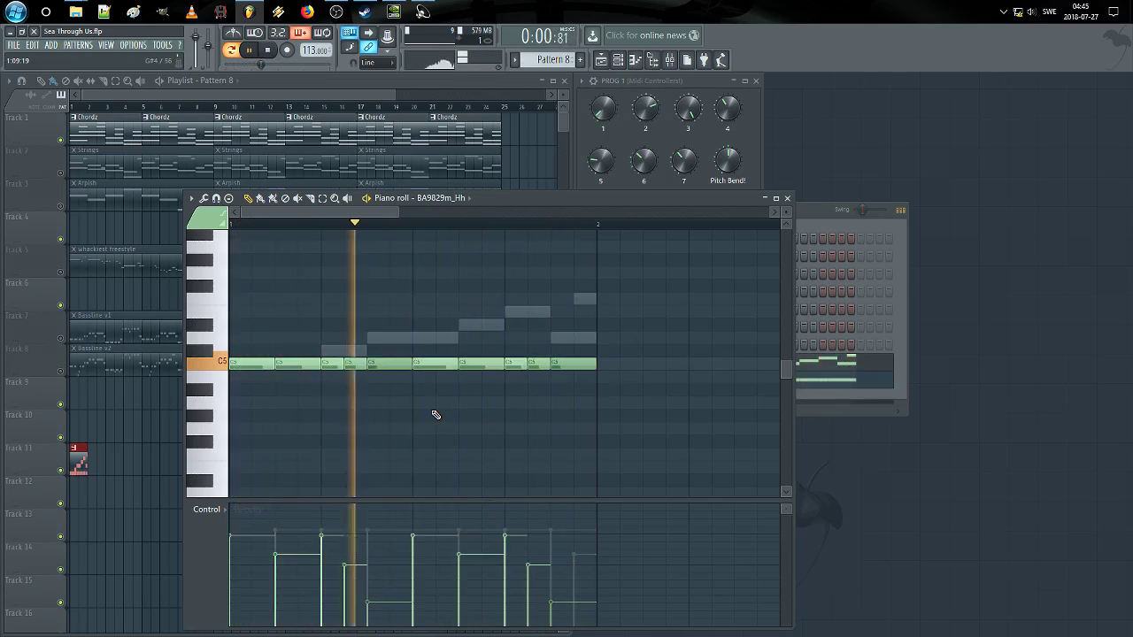
pyautogui.click(788, 198)
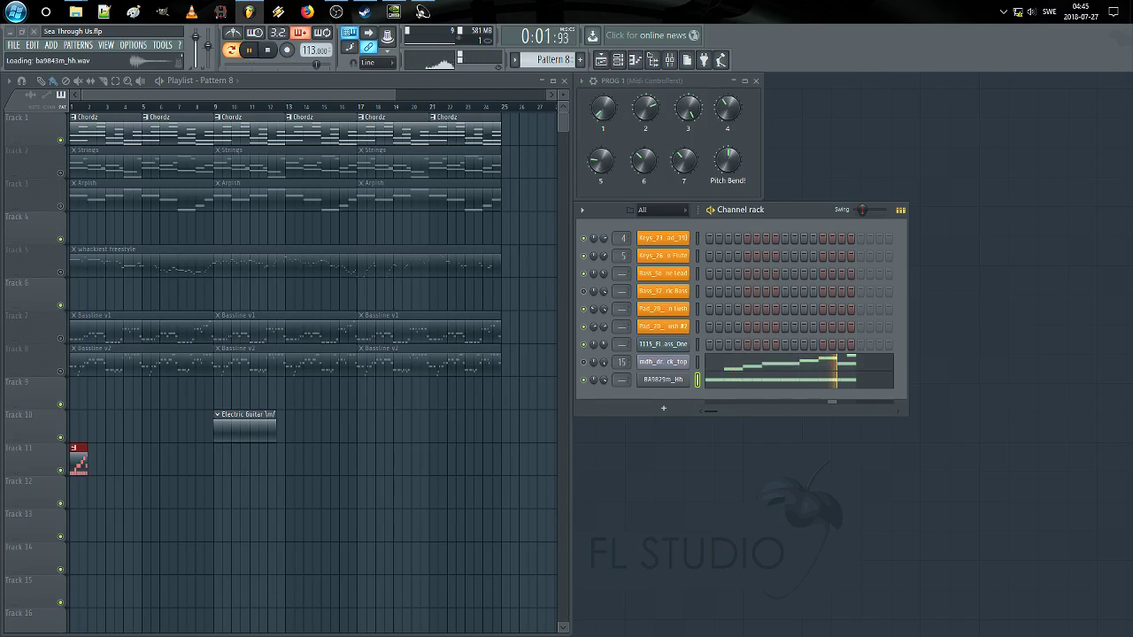
# Step: Add the BA9843m_Hh sample as a new channel and lower the BA9829m_Hh channel's volume
pyautogui.moveTo(667, 395); pyautogui.dragTo(666, 400)
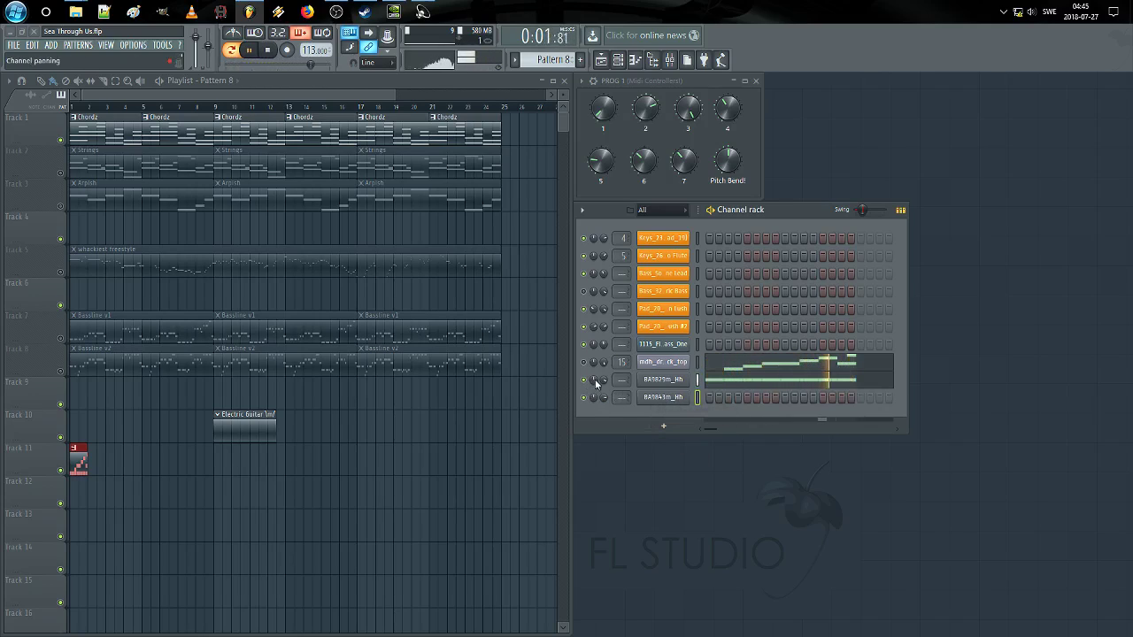
pyautogui.moveTo(595, 379); pyautogui.dragTo(596, 384)
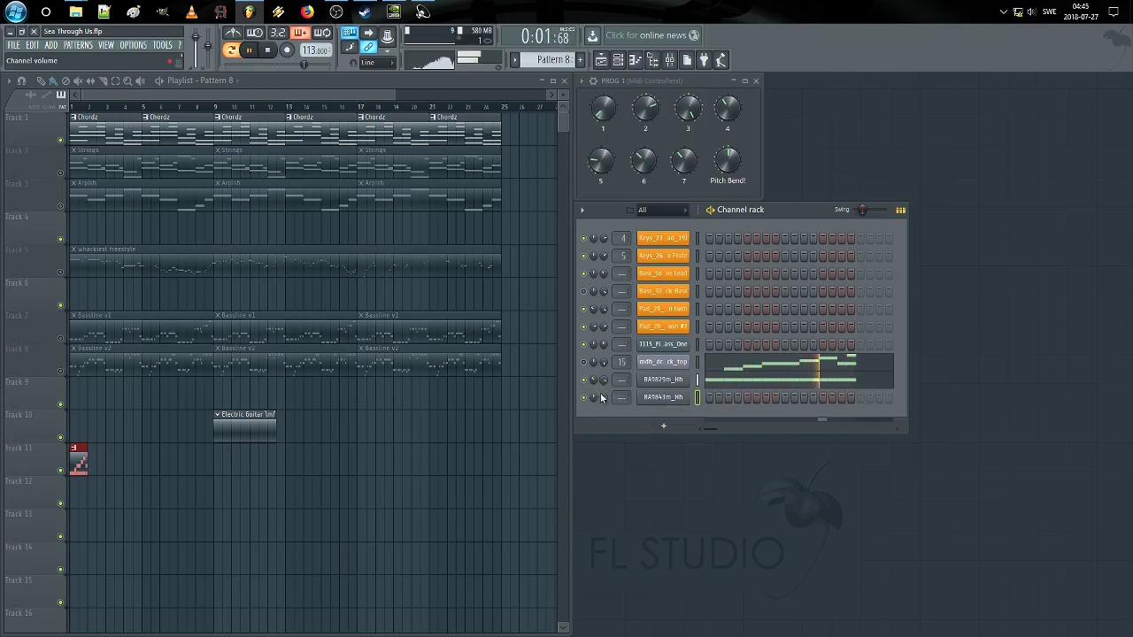
# Step: Activate steps 3, 7, 11 and 15 of the BA9843m_Hh channel and narrow the channel rack to 16 steps
pyautogui.rightClick(663, 397)
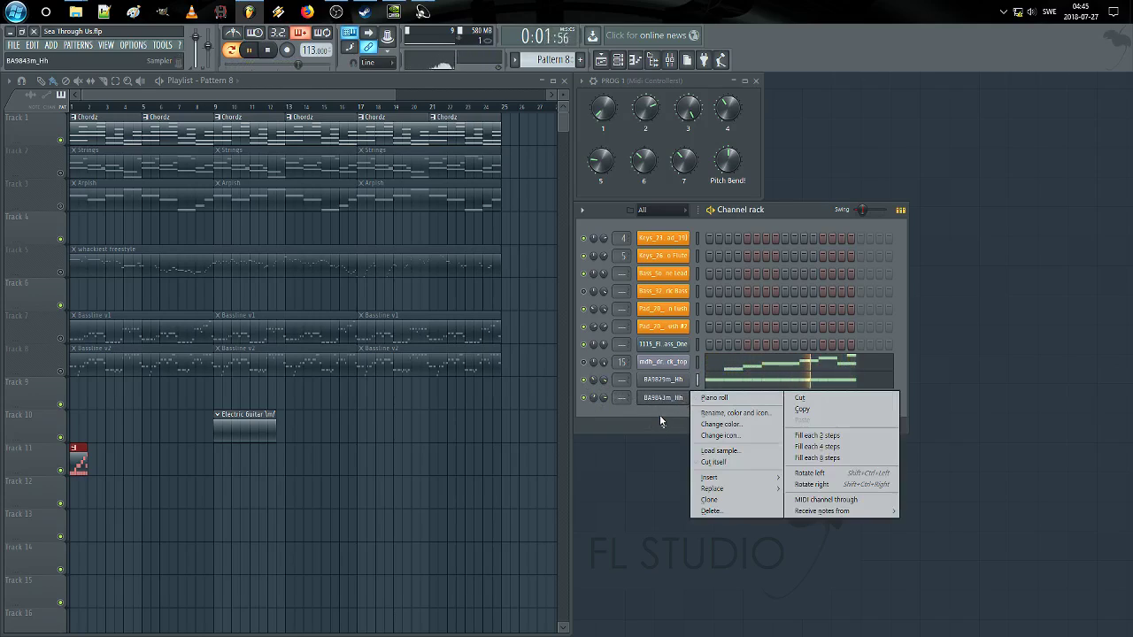
pyautogui.click(660, 417)
pyautogui.click(728, 397)
pyautogui.click(767, 398)
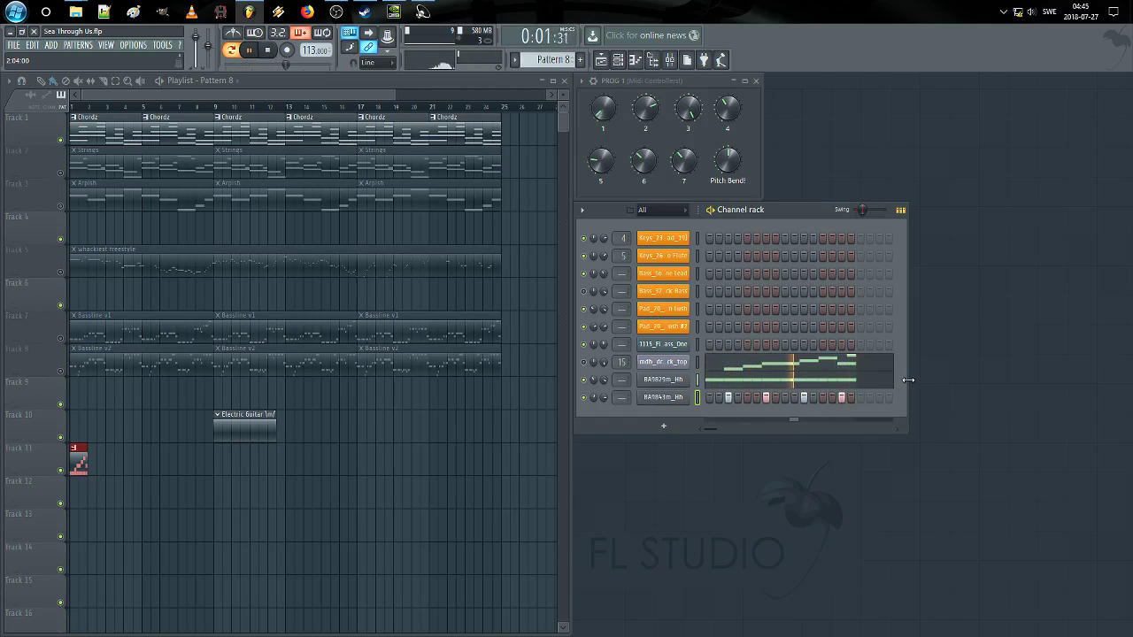
pyautogui.moveTo(907, 380); pyautogui.dragTo(881, 382)
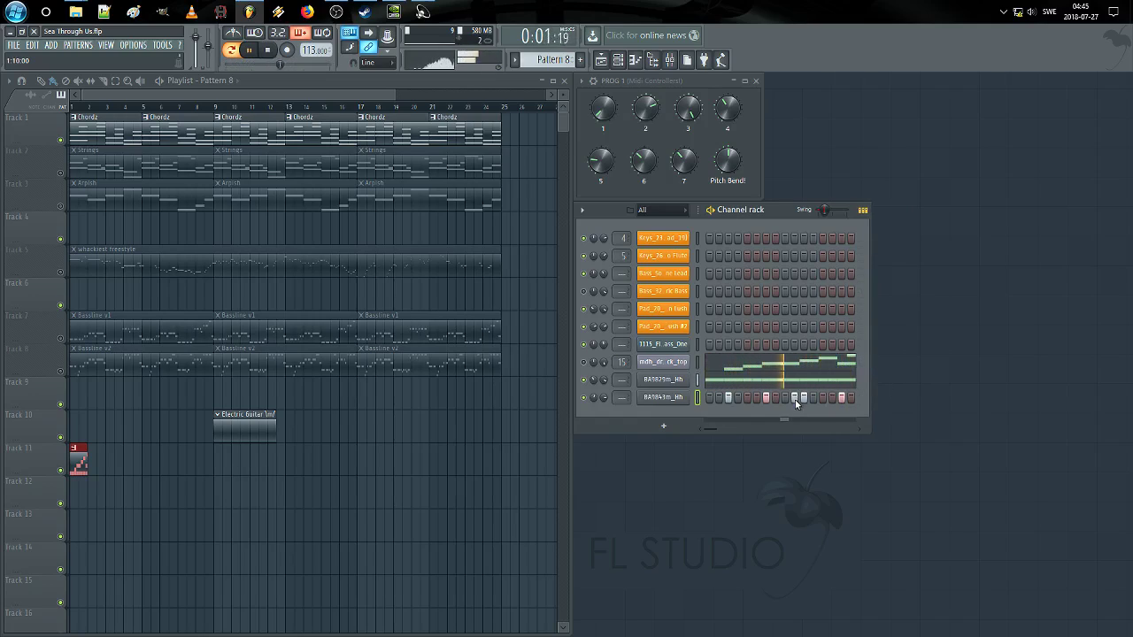
# Step: Add a BA9843m_Hh hit on step 14 and lower its velocity in the piano roll
pyautogui.click(832, 397)
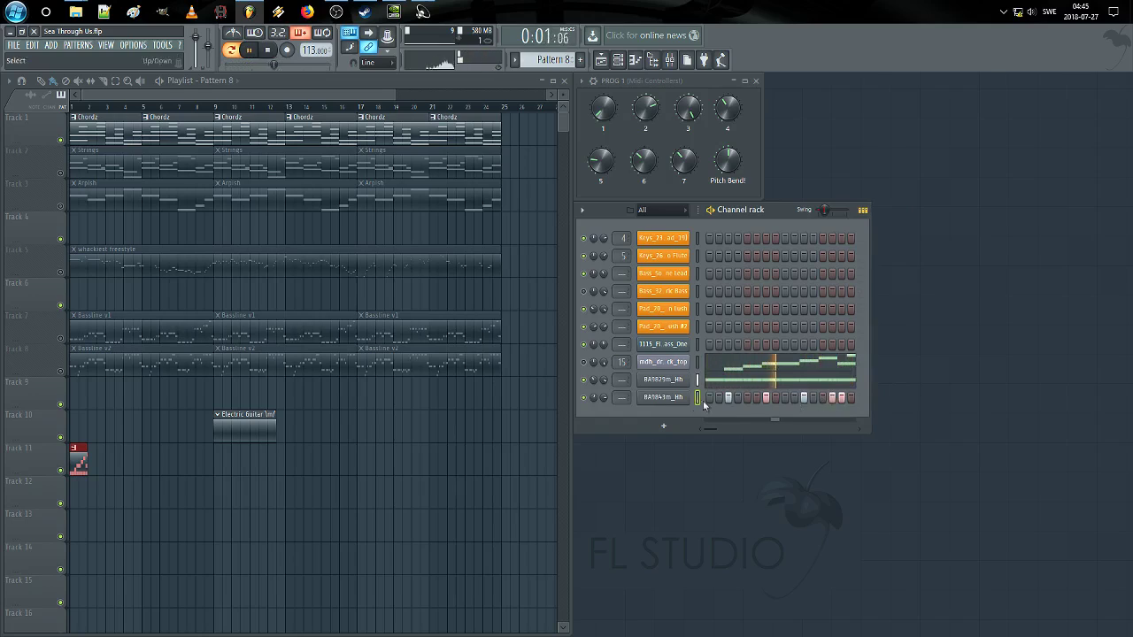
pyautogui.rightClick(688, 394)
pyautogui.click(735, 399)
pyautogui.moveTo(525, 567); pyautogui.dragTo(528, 577)
pyautogui.click(787, 198)
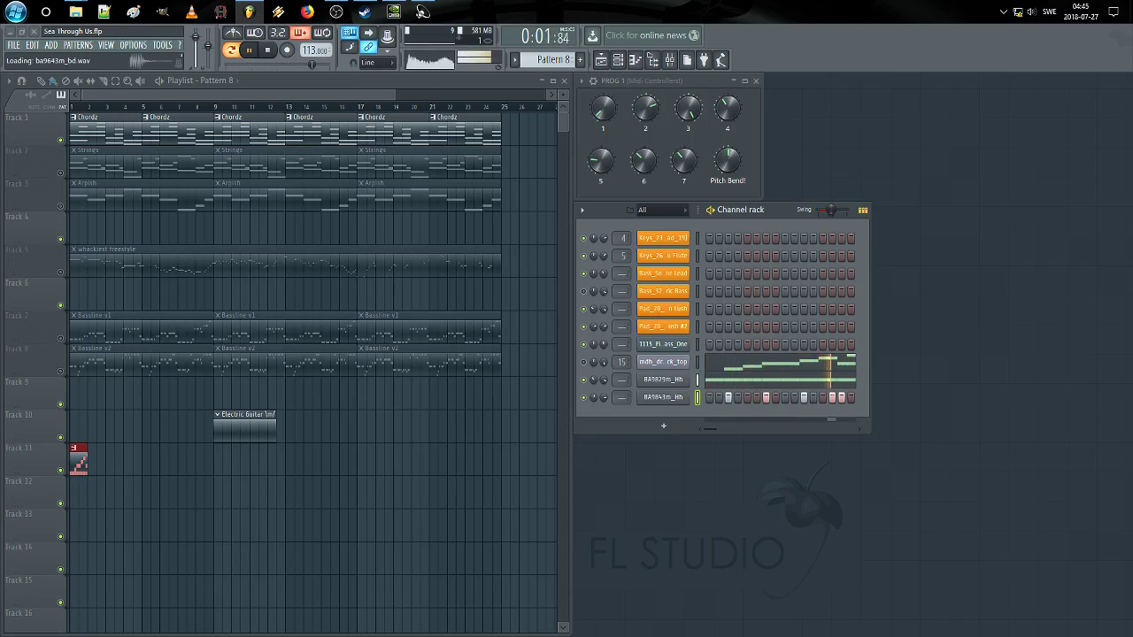
# Step: Add a bass drum channel with a hit every four steps and change its sample to BA9634m_Bd
pyautogui.moveTo(744, 406); pyautogui.dragTo(660, 416)
pyautogui.rightClick(661, 415)
pyautogui.click(816, 464)
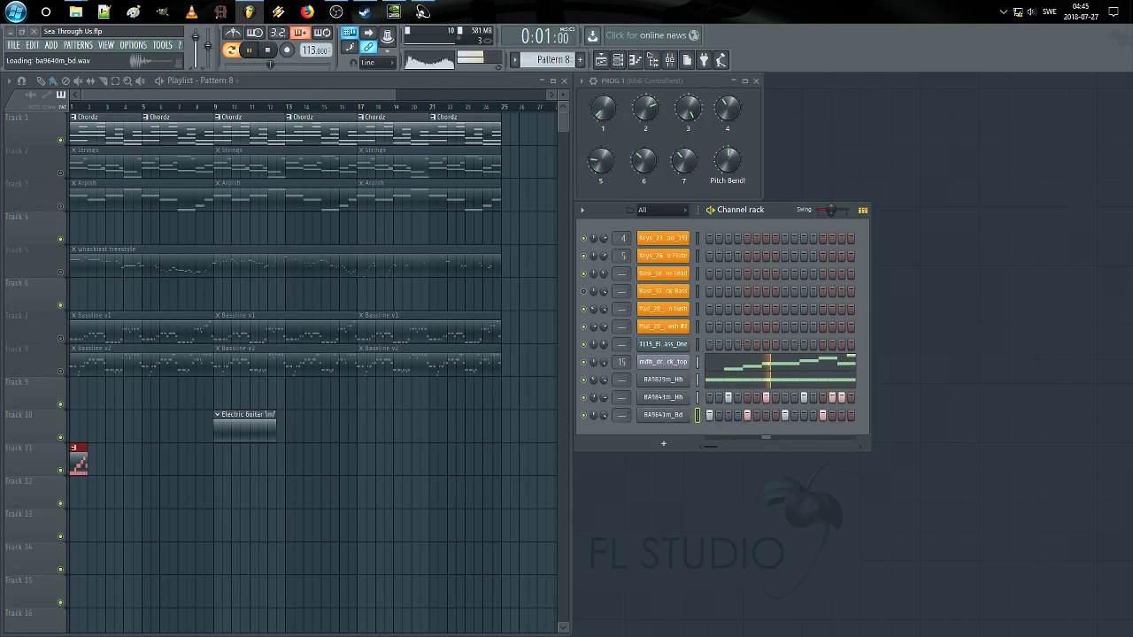
pyautogui.scroll(2, 663, 415)
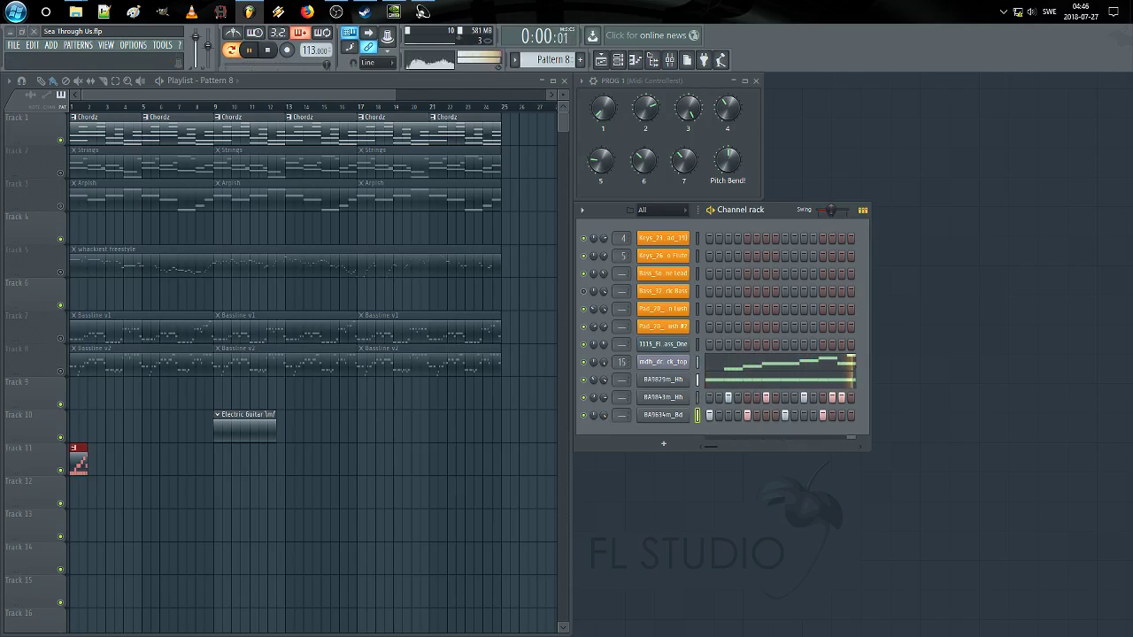
# Step: Add the BA9726m_Sd snare sample as a new channel, move its Parametric EQ 2 window aside and close its Fruity Limiter
pyautogui.press('space')
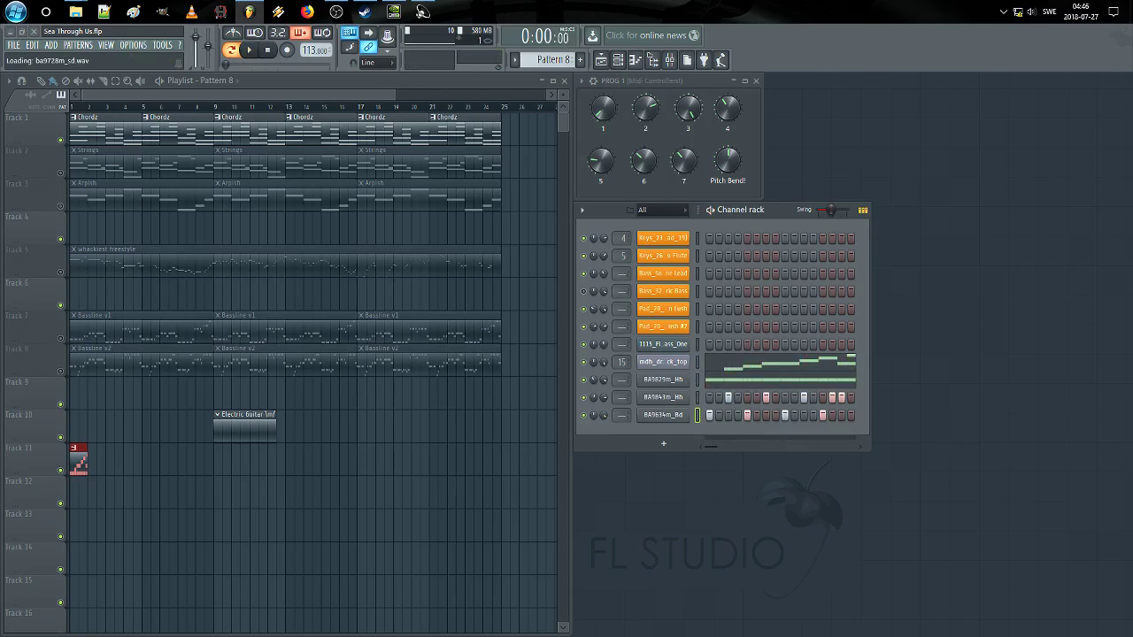
pyautogui.moveTo(671, 431); pyautogui.dragTo(672, 432)
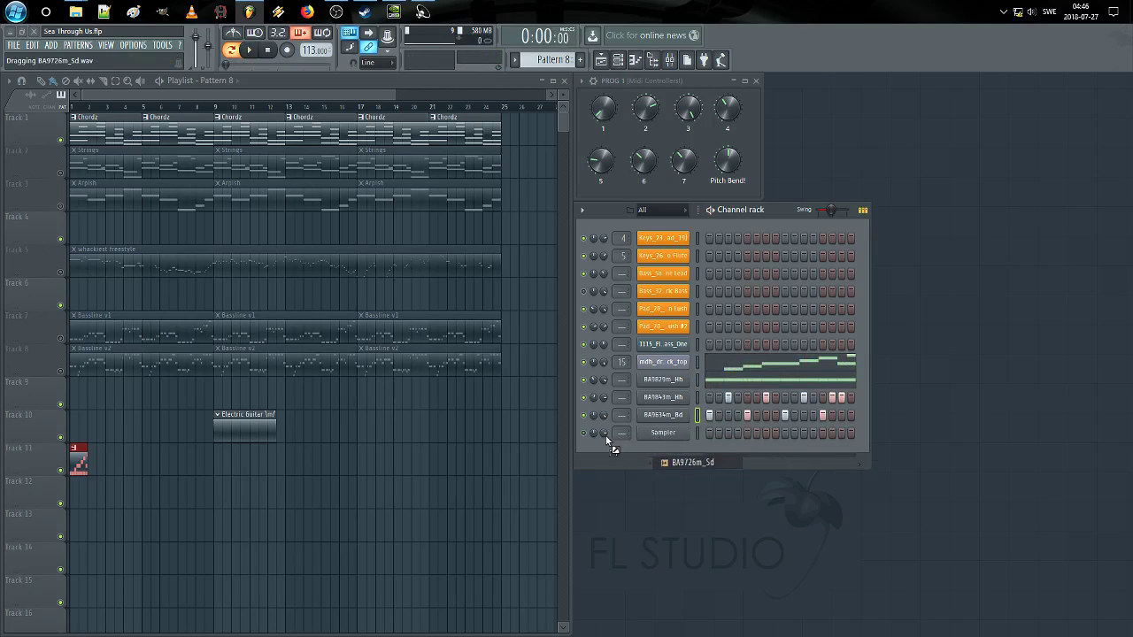
pyautogui.click(672, 433)
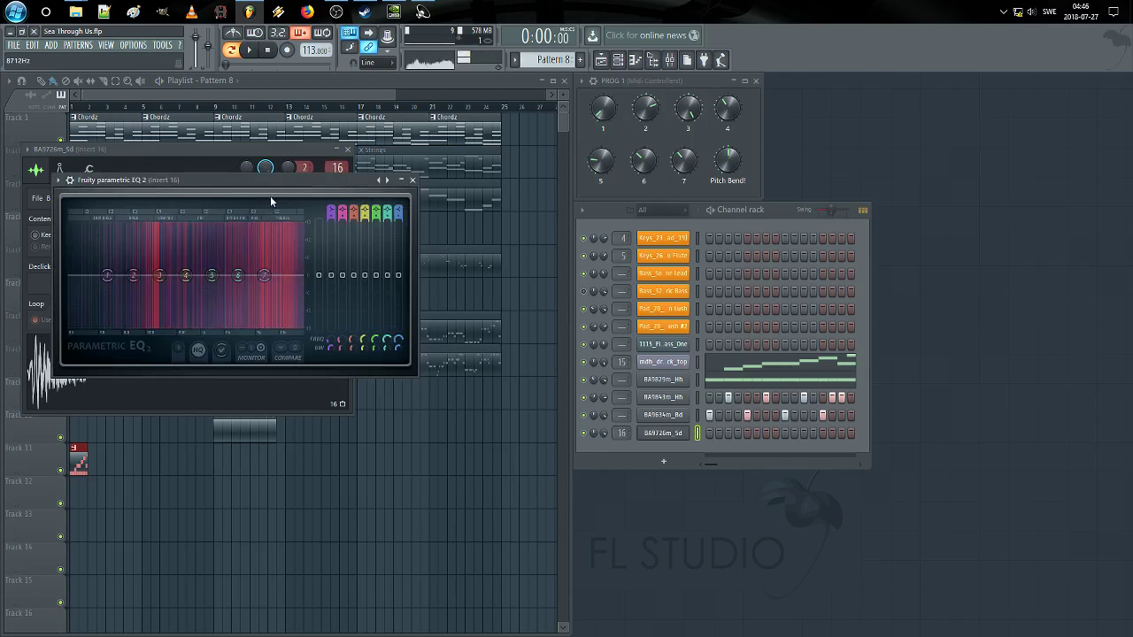
pyautogui.moveTo(270, 196); pyautogui.dragTo(634, 325)
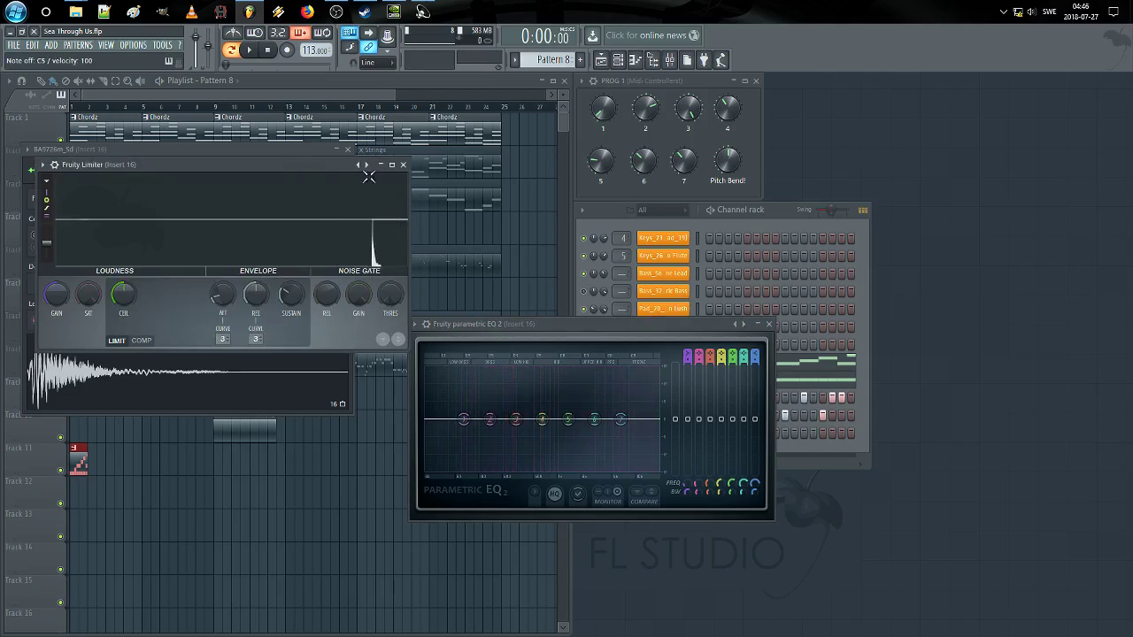
pyautogui.click(403, 165)
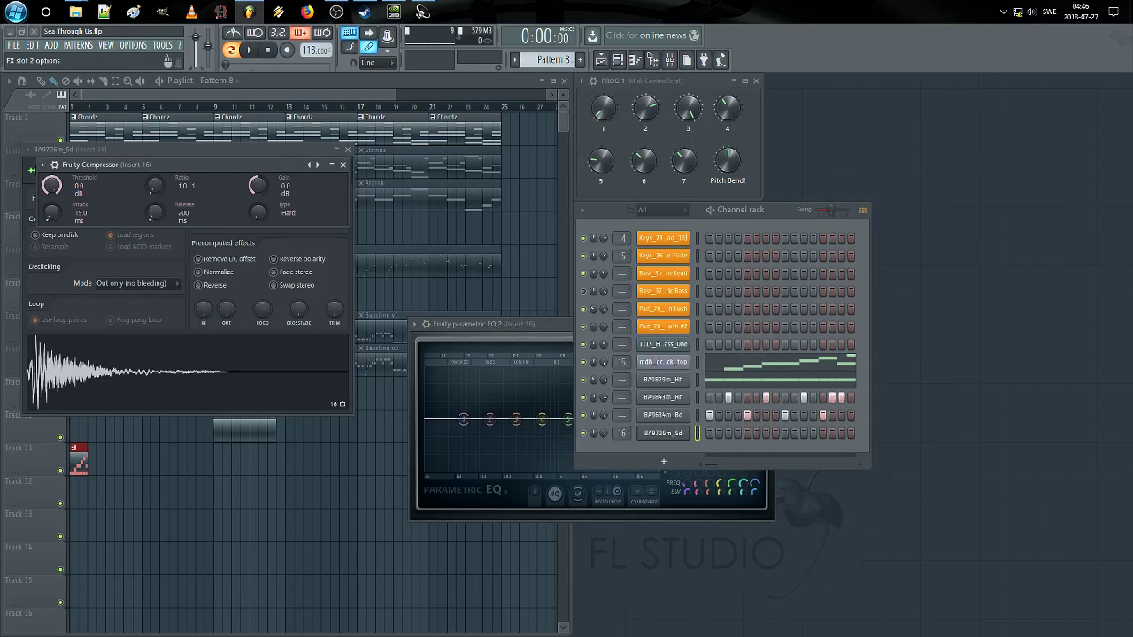
# Step: Lay out the snare's Chorus and Compressor windows, load the chorus's Light preset and turn on wet only
pyautogui.moveTo(331, 204); pyautogui.dragTo(872, 260)
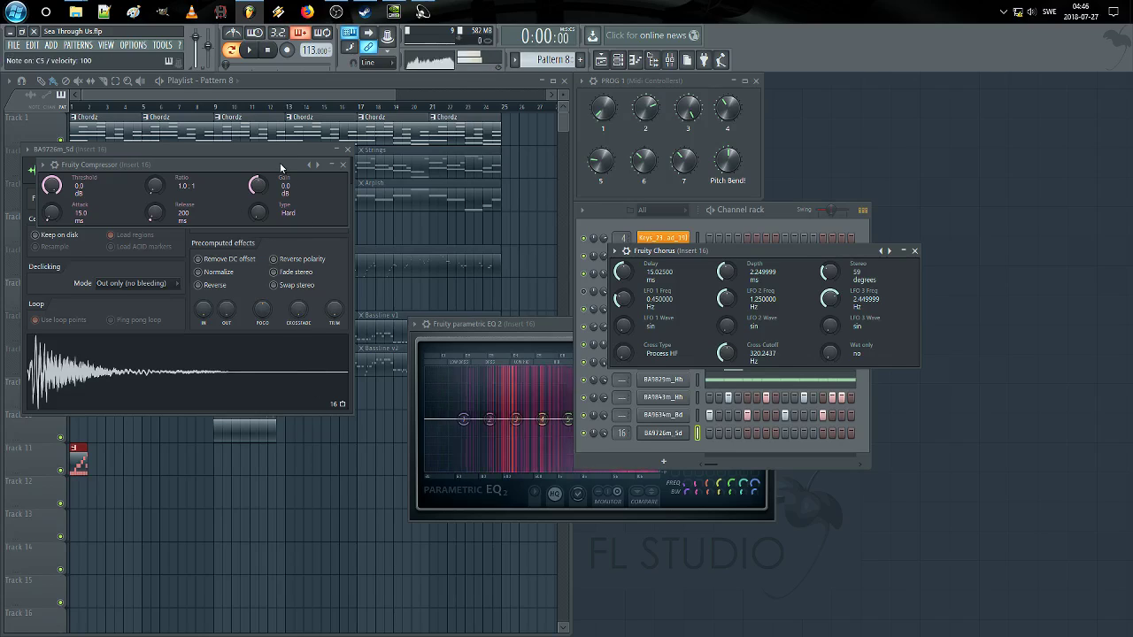
pyautogui.moveTo(284, 170); pyautogui.dragTo(1052, 172)
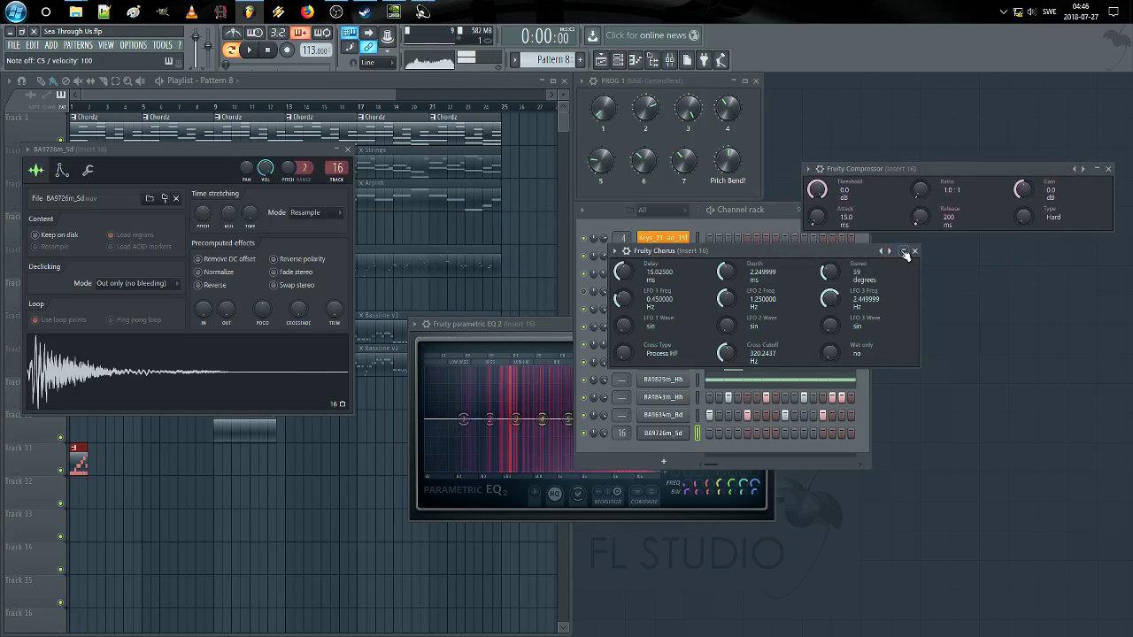
pyautogui.rightClick(888, 250)
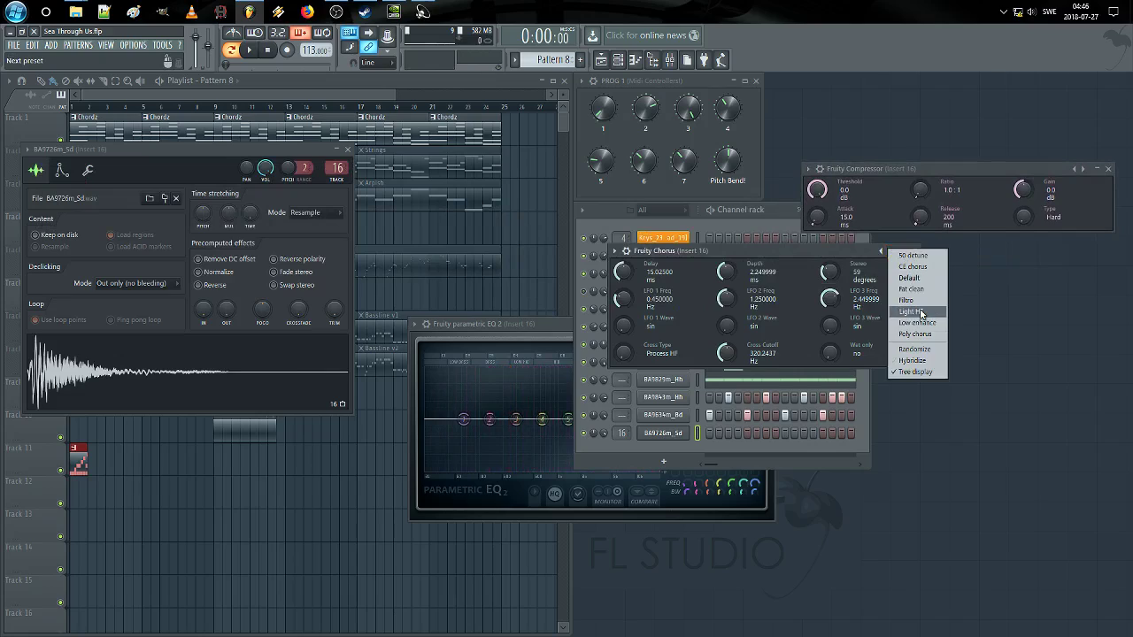
pyautogui.click(912, 311)
pyautogui.moveTo(834, 358); pyautogui.dragTo(828, 352)
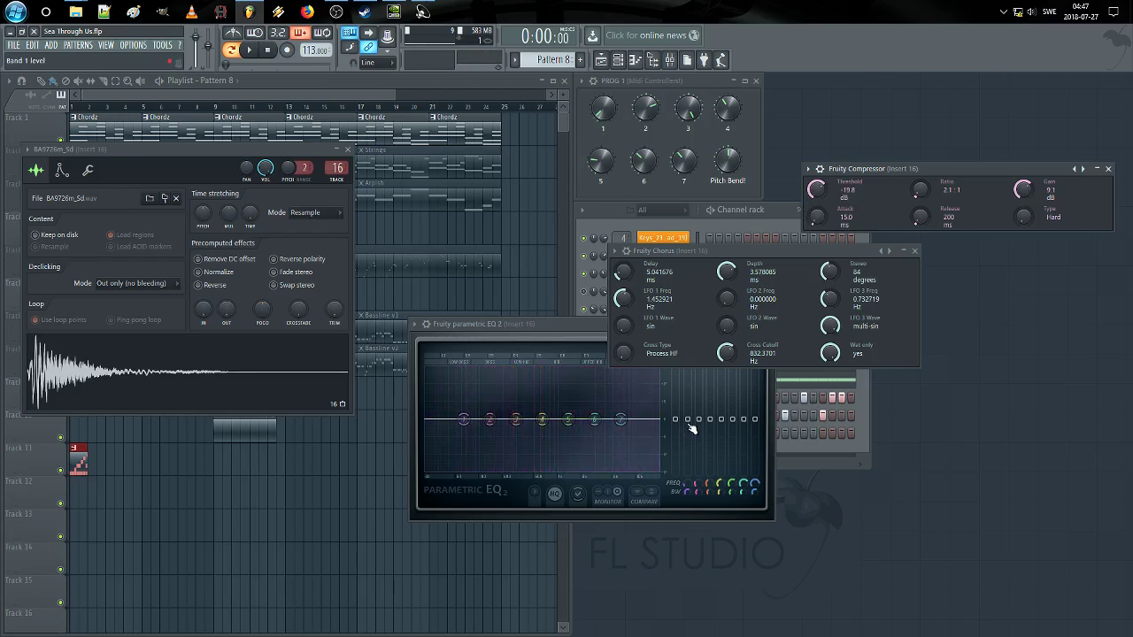
# Step: Turn band 1 of the snare's Parametric EQ 2 into a high-pass, adjust its frequency and slightly boost band 6
pyautogui.moveTo(692, 429); pyautogui.dragTo(693, 476)
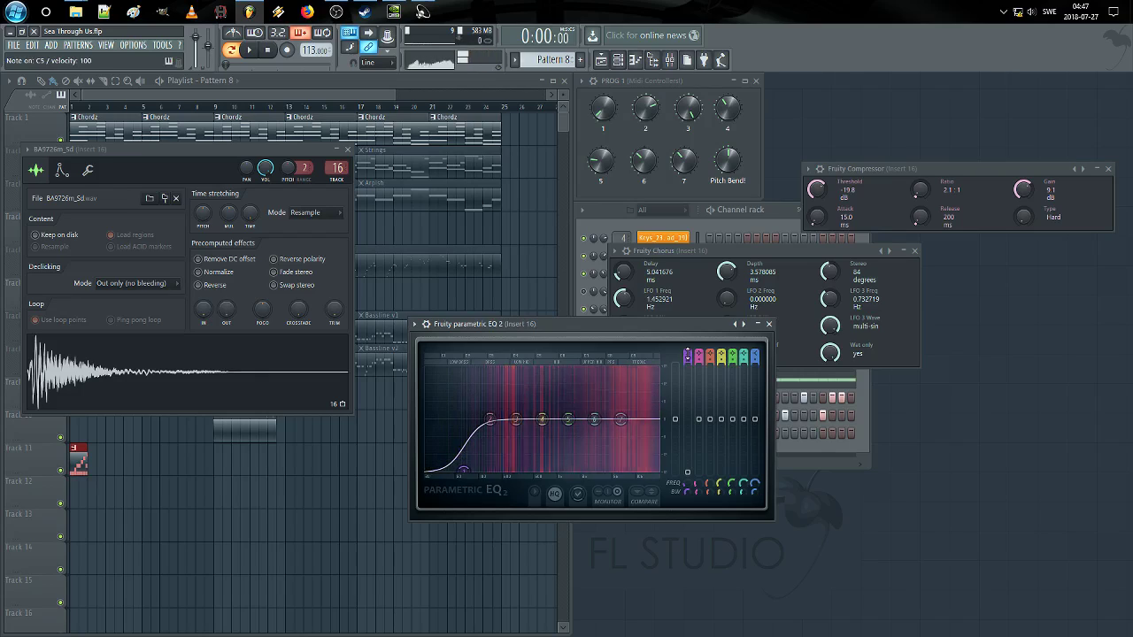
pyautogui.moveTo(687, 354)
pyautogui.mouseDown()
pyautogui.moveTo(687, 372)
pyautogui.moveTo(687, 357)
pyautogui.mouseUp()
pyautogui.press('q')
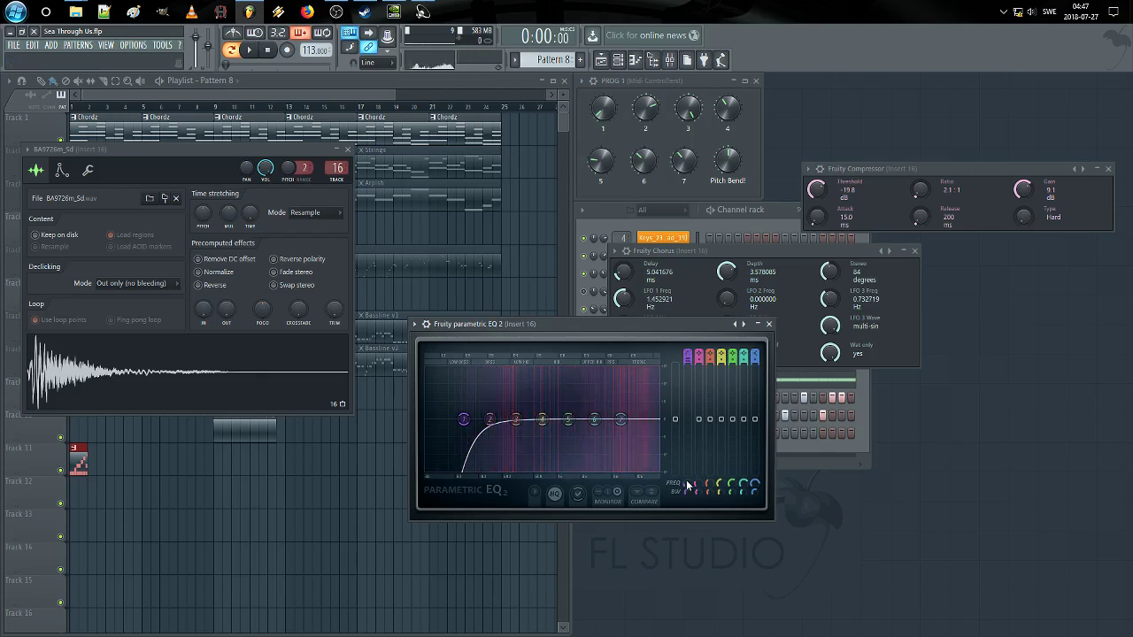
pyautogui.moveTo(685, 484); pyautogui.dragTo(685, 491)
pyautogui.press('q')
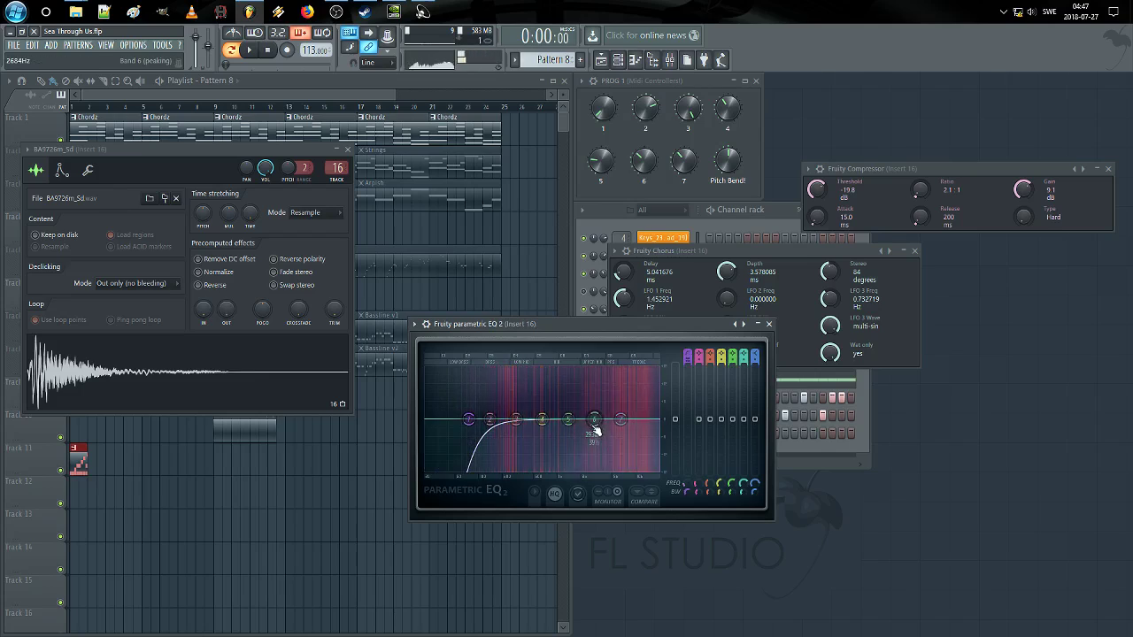
pyautogui.moveTo(594, 418)
pyautogui.mouseDown()
pyautogui.moveTo(589, 405)
pyautogui.moveTo(623, 404)
pyautogui.moveTo(595, 416)
pyautogui.moveTo(623, 419)
pyautogui.moveTo(567, 404)
pyautogui.moveTo(584, 420)
pyautogui.moveTo(590, 398)
pyautogui.moveTo(598, 407)
pyautogui.mouseUp()
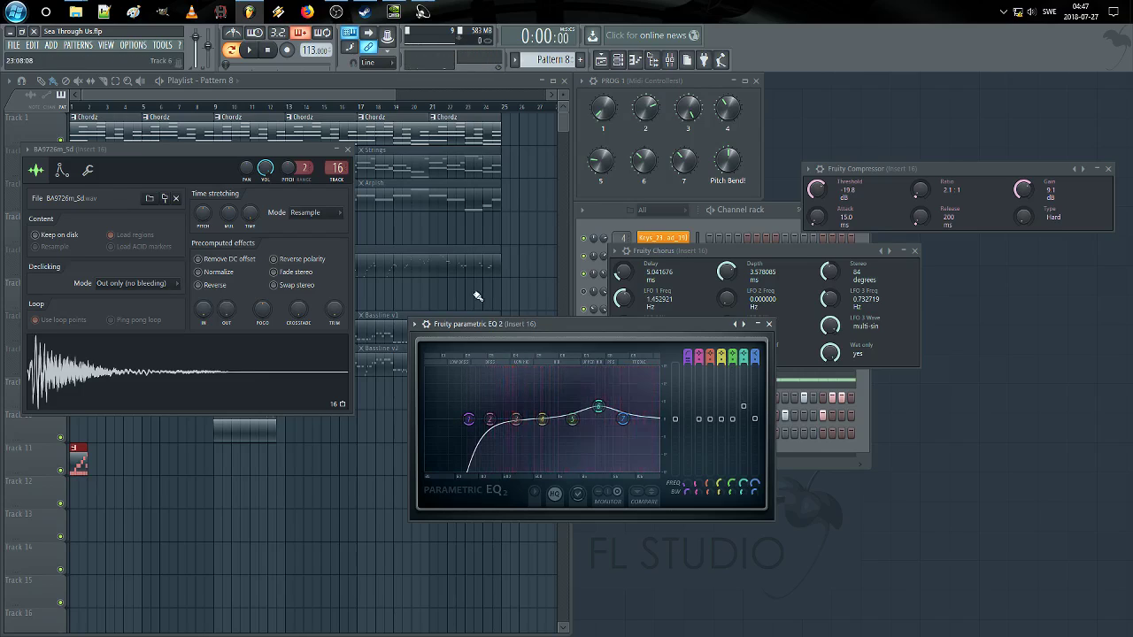
# Step: Place BA9726m_Sd hits on steps 5 and 13, close its EQ and sampler windows, and set its compressor gain to 10.9 dB
pyautogui.click(753, 244)
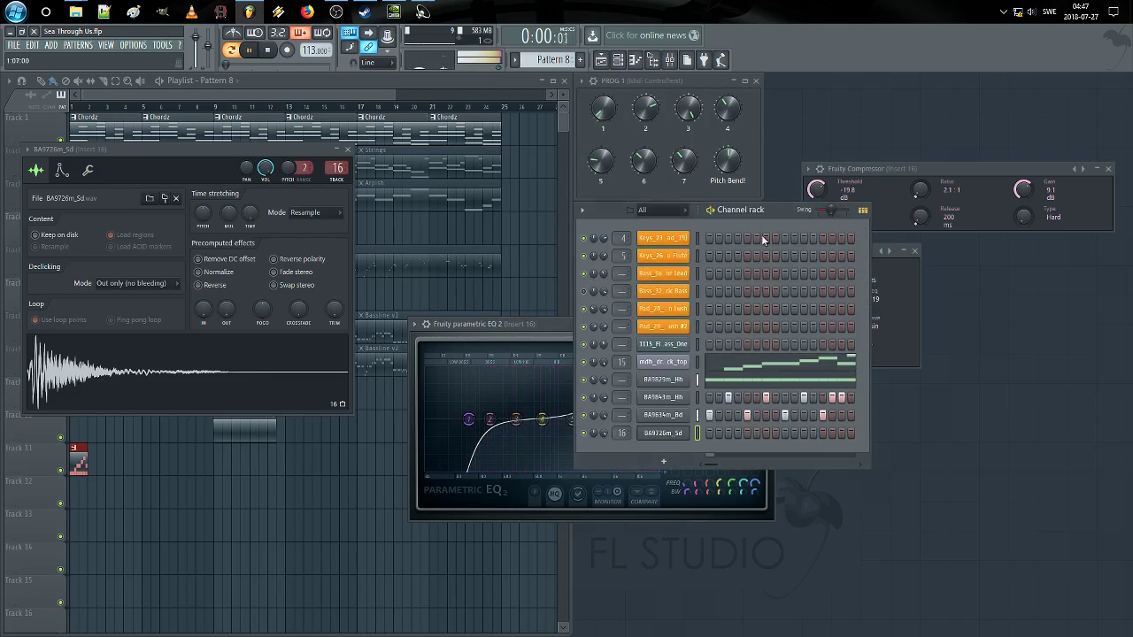
pyautogui.click(823, 433)
pyautogui.click(557, 327)
pyautogui.press('Escape')
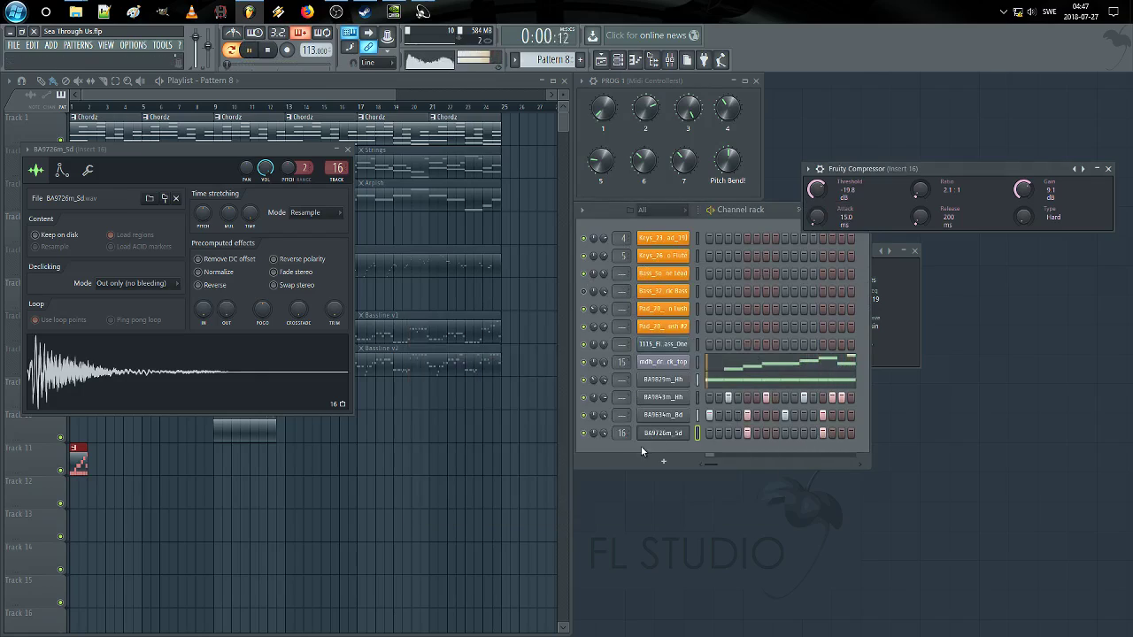
pyautogui.click(605, 433)
pyautogui.click(348, 148)
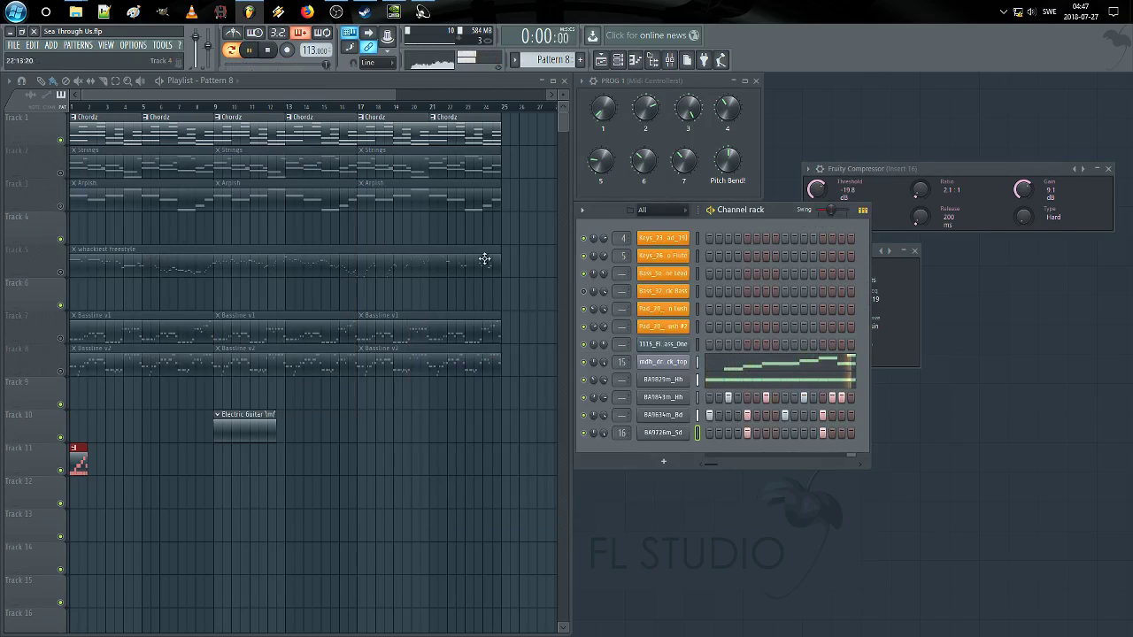
pyautogui.moveTo(1023, 191); pyautogui.dragTo(1025, 193)
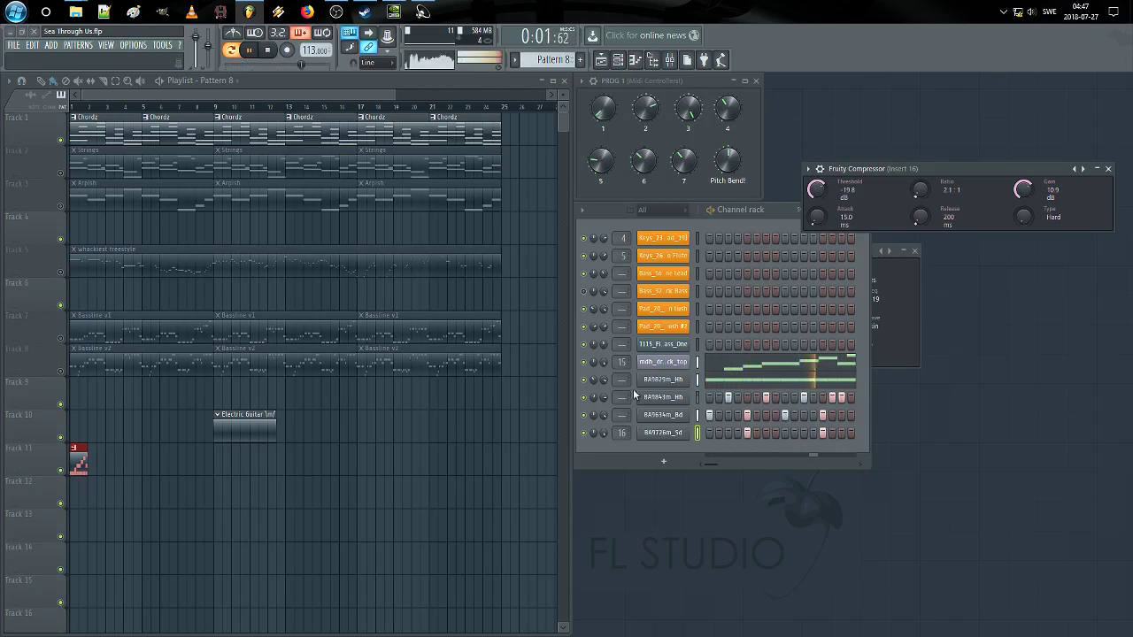
# Step: Clone the BA9843m_Hh channel and replace the clone's sample with VMH1 OPEN HATS 055
pyautogui.click(663, 397)
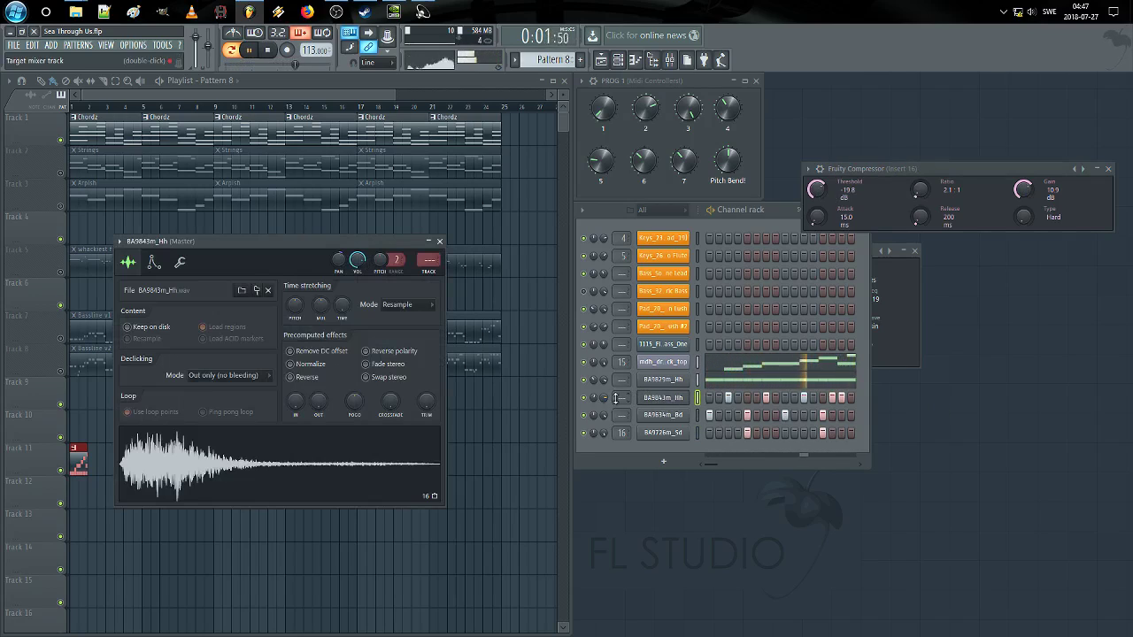
pyautogui.moveTo(604, 398); pyautogui.dragTo(594, 404)
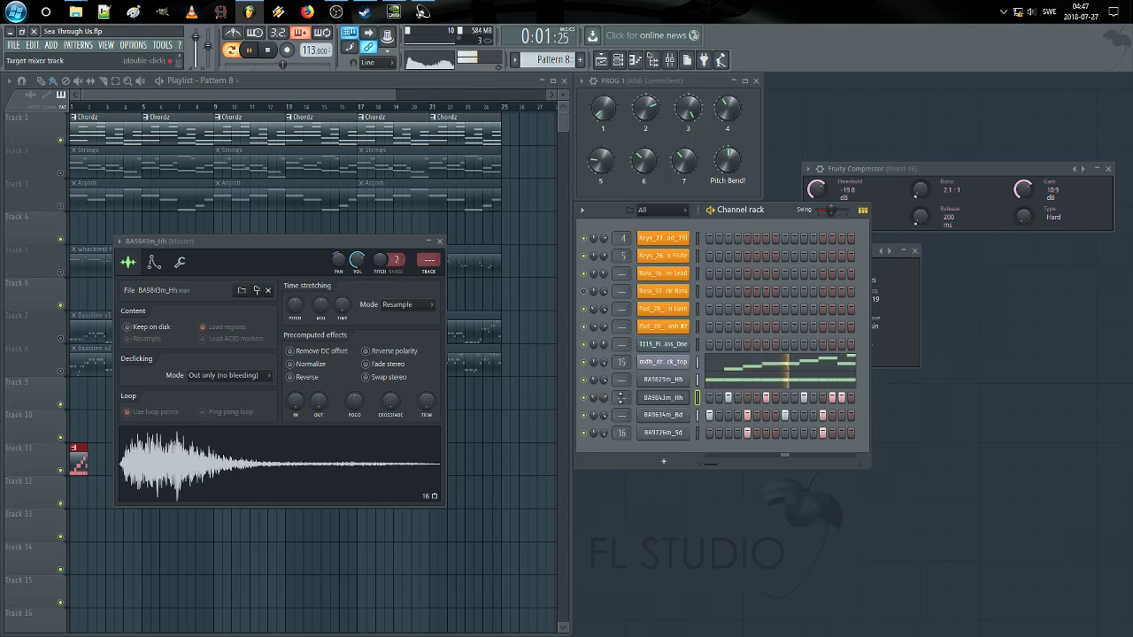
pyautogui.rightClick(671, 400)
pyautogui.click(709, 499)
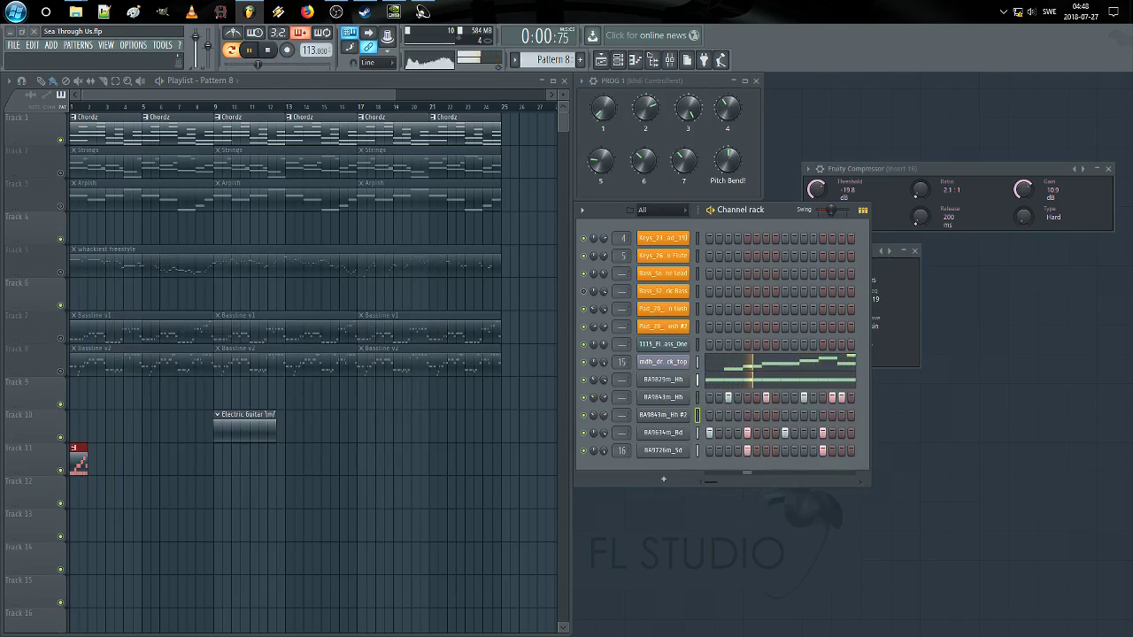
pyautogui.click(663, 432)
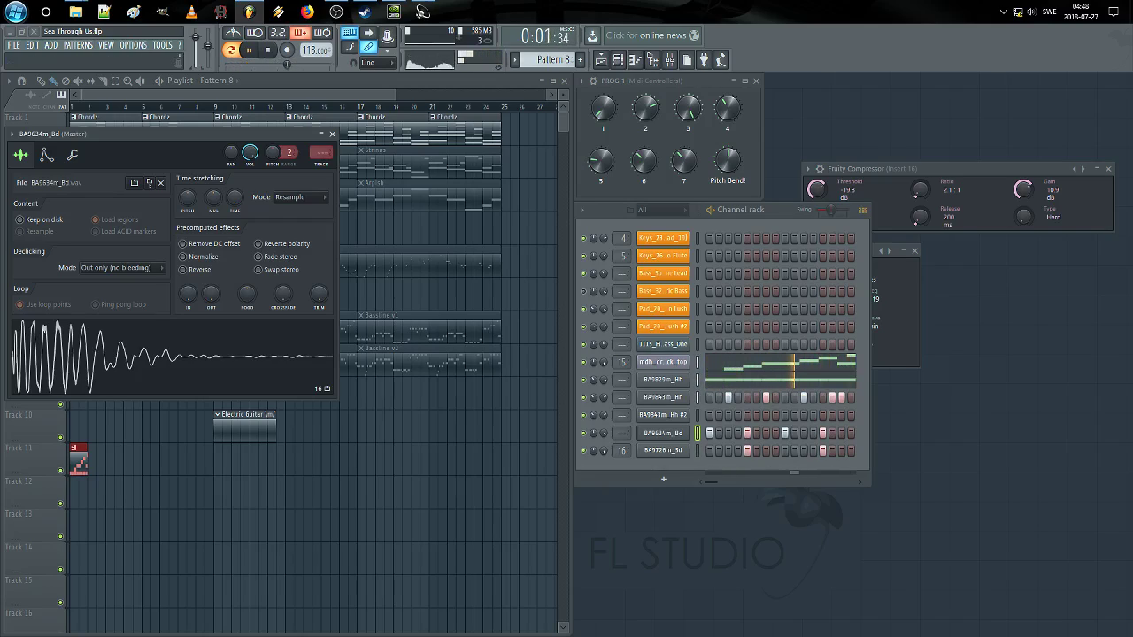
pyautogui.moveTo(706, 399); pyautogui.dragTo(665, 416)
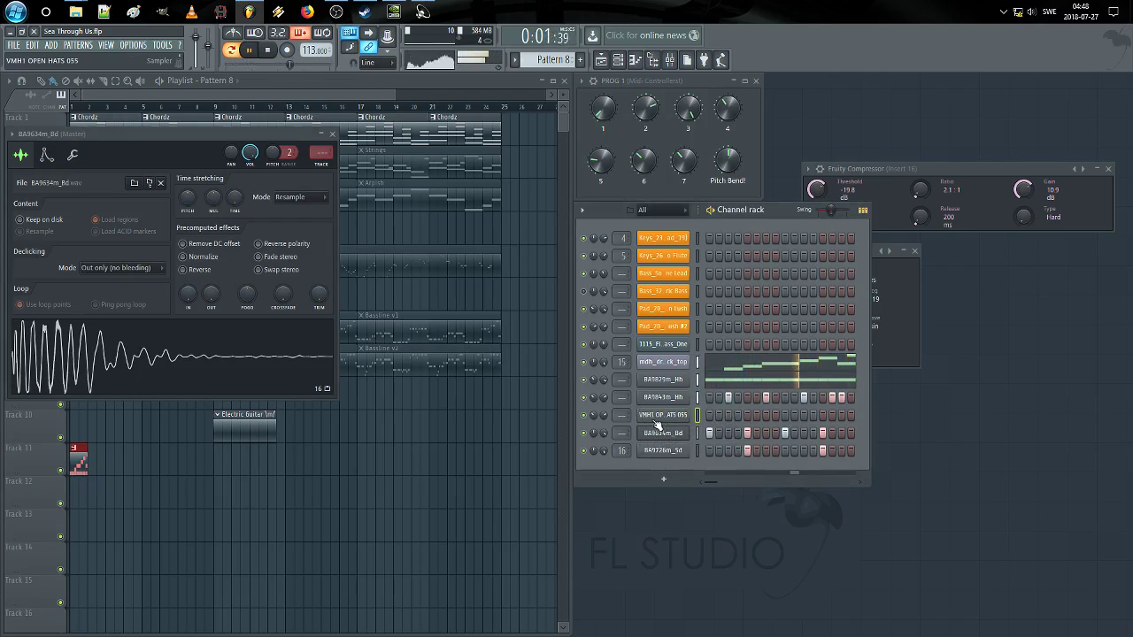
# Step: Set the open hat channel's root note to C5 and activate its steps 3, 7, 11 and 15
pyautogui.click(665, 415)
pyautogui.click(196, 280)
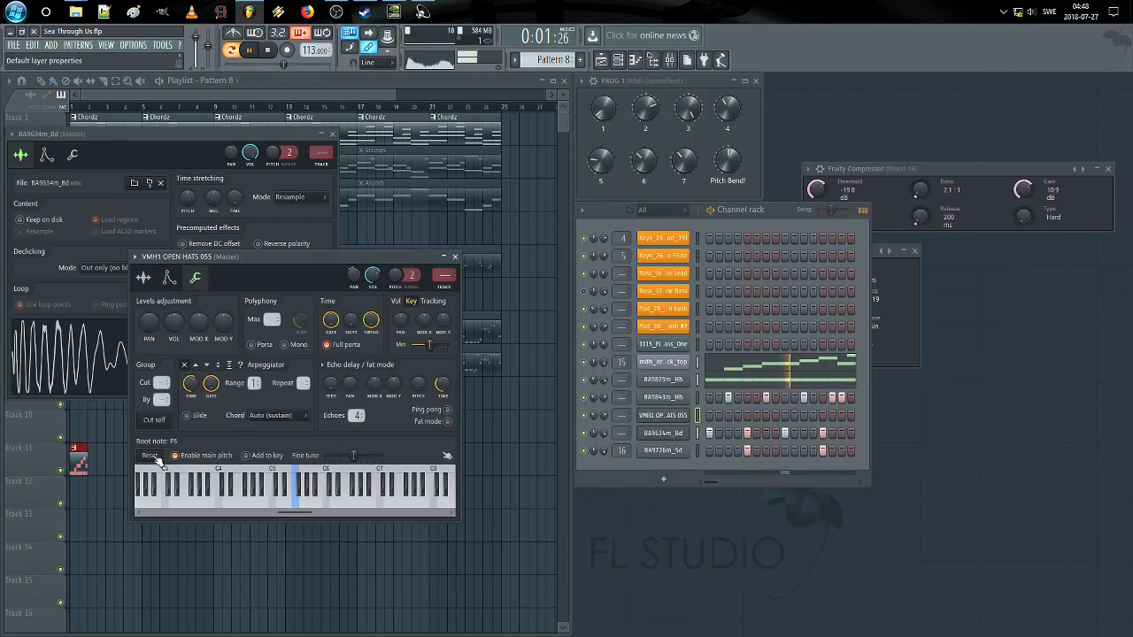
pyautogui.rightClick(273, 496)
pyautogui.click(728, 415)
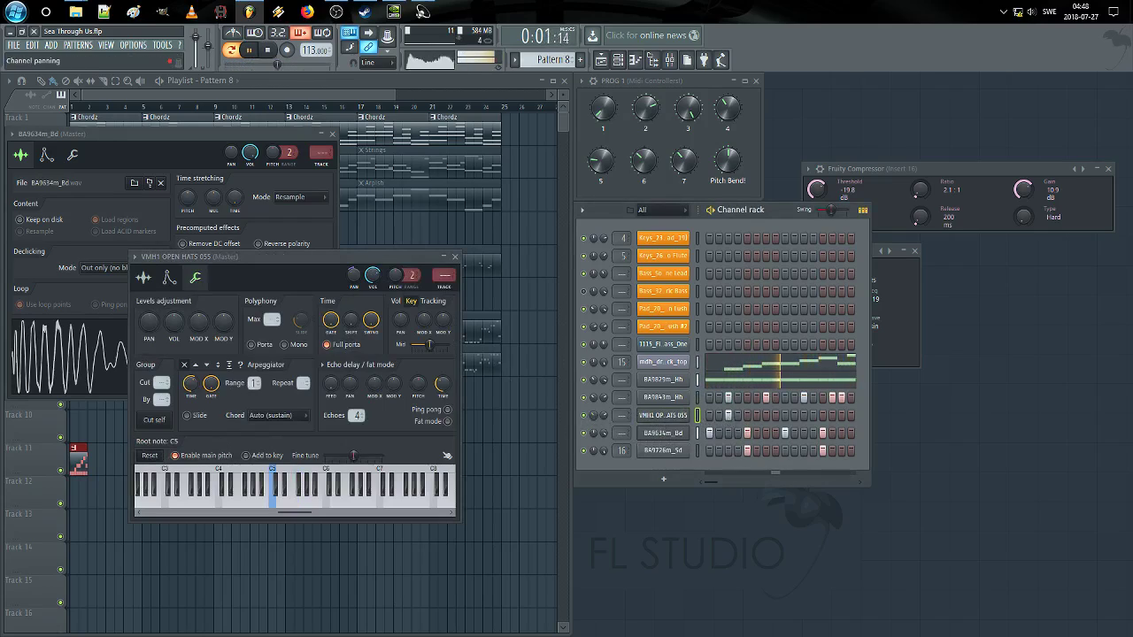
pyautogui.click(766, 415)
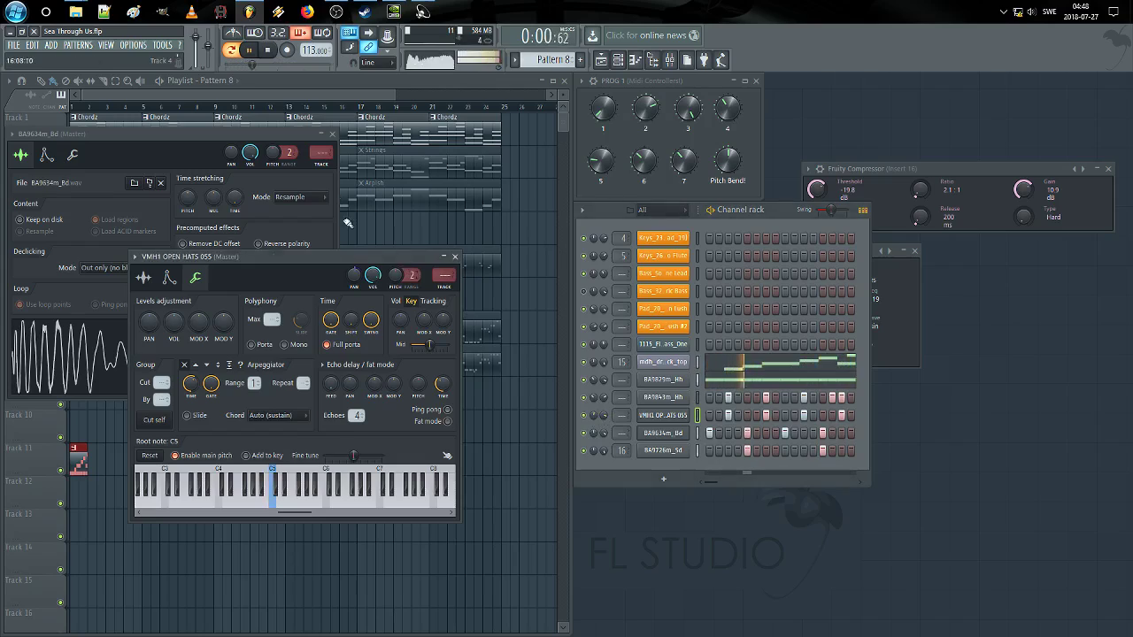
pyautogui.press('Escape')
pyautogui.press('Escape')
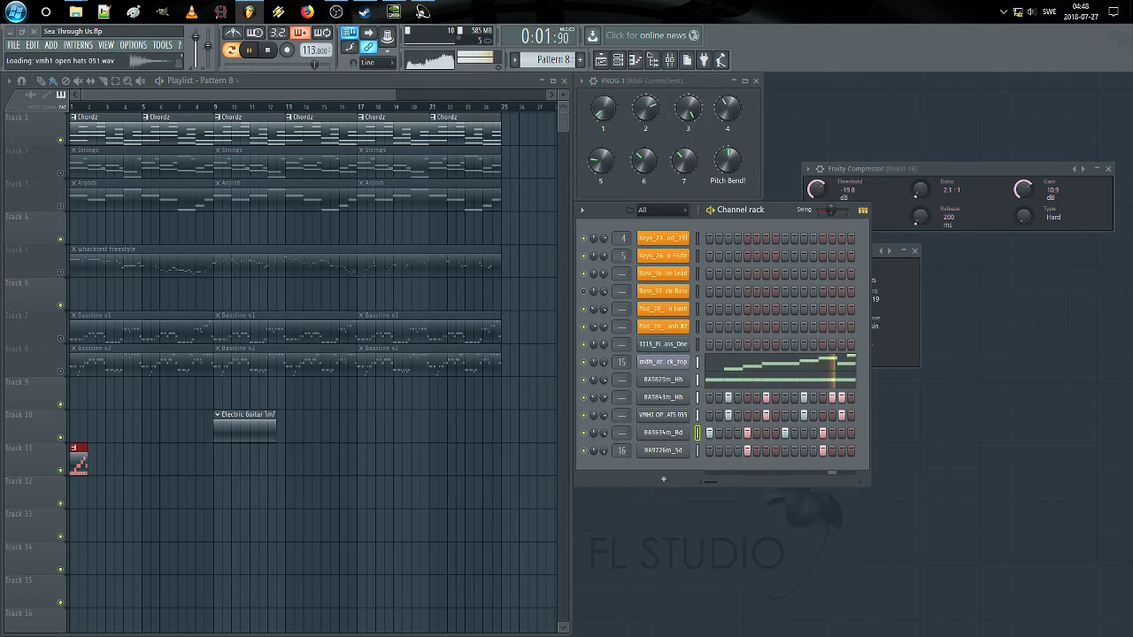
# Step: Check the root note of the VMH1 OPEN HATS 051 channel and reset the project's master pitch
pyautogui.click(677, 417)
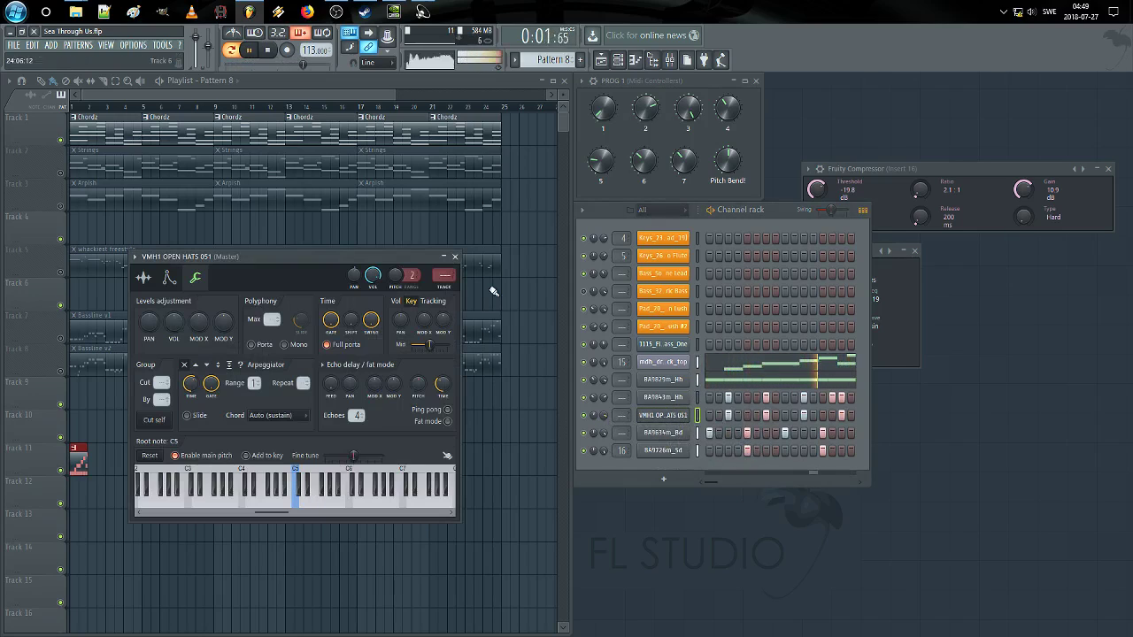
pyautogui.click(455, 256)
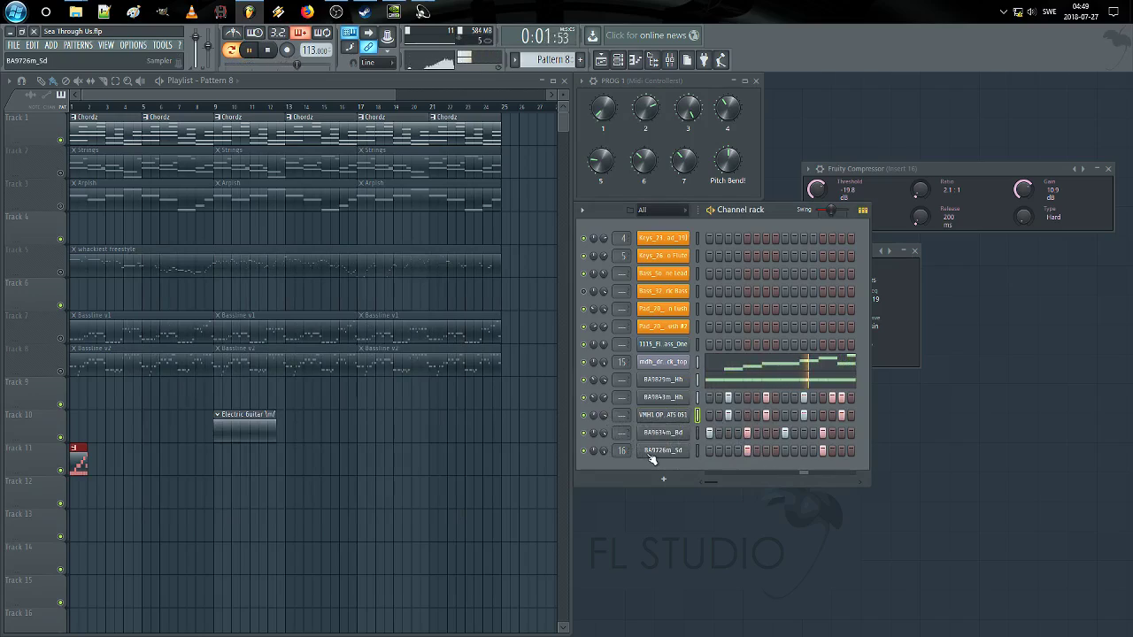
pyautogui.rightClick(209, 44)
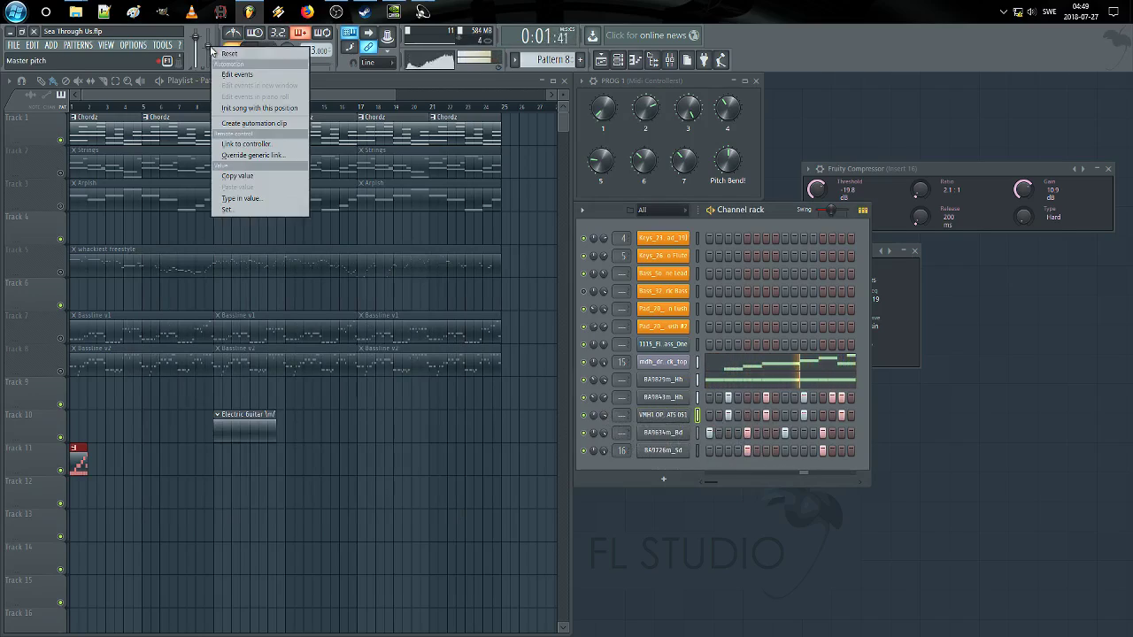
pyautogui.click(219, 54)
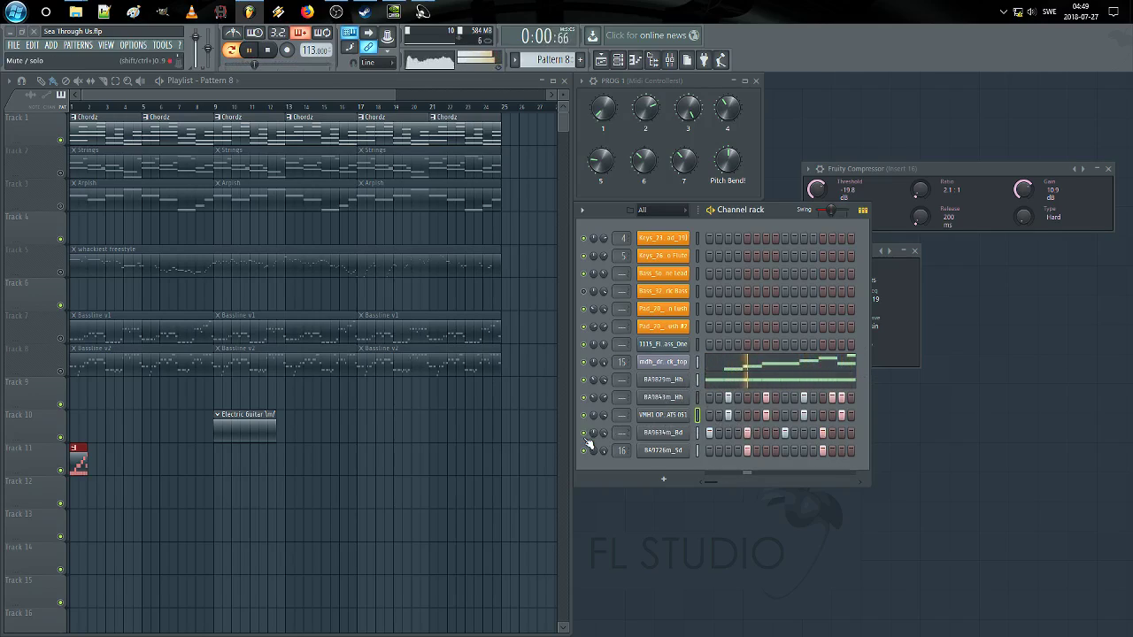
# Step: Clone the BA9634m_Bd channel, load XF_Kick_A_090 into the clone and open its sampler settings
pyautogui.rightClick(687, 432)
pyautogui.click(710, 535)
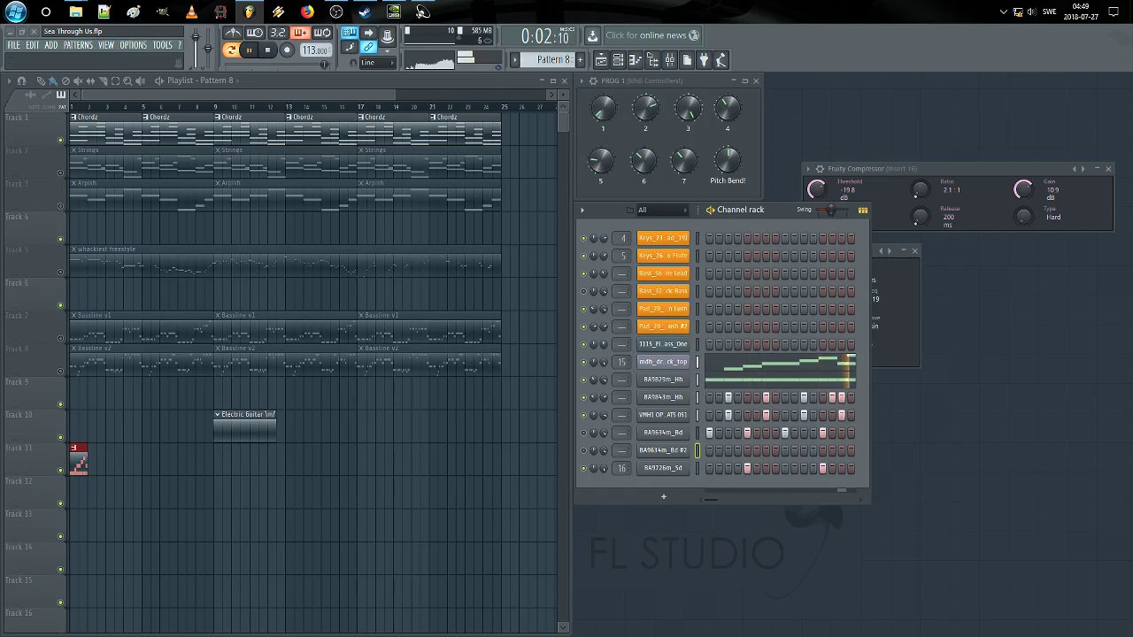
pyautogui.moveTo(763, 457); pyautogui.dragTo(660, 450)
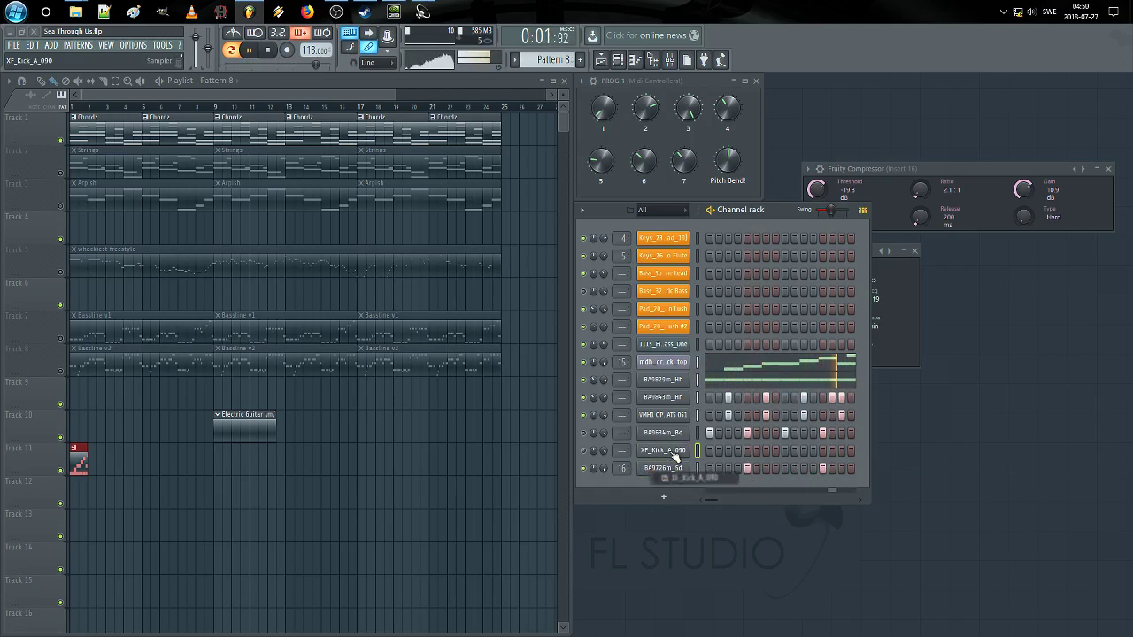
pyautogui.click(664, 451)
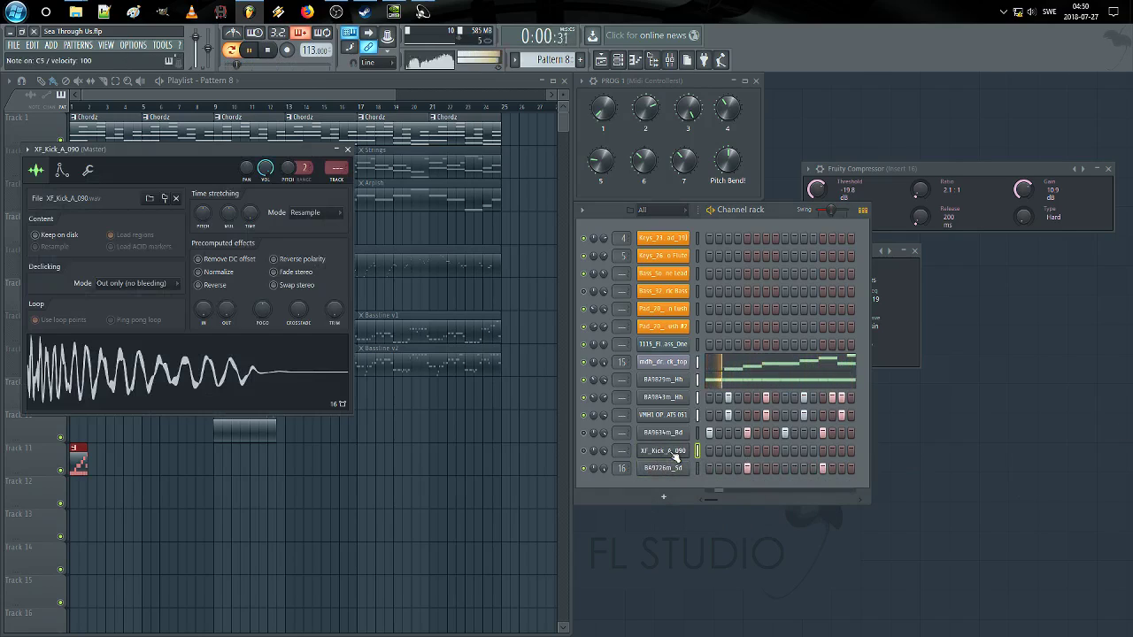
# Step: In the BA9634m_Bd sampler settings, raise the pogo amount, set the stretch mode to e3 generic and adjust the stretch multiplier
pyautogui.click(657, 436)
pyautogui.moveTo(245, 293); pyautogui.dragTo(245, 273)
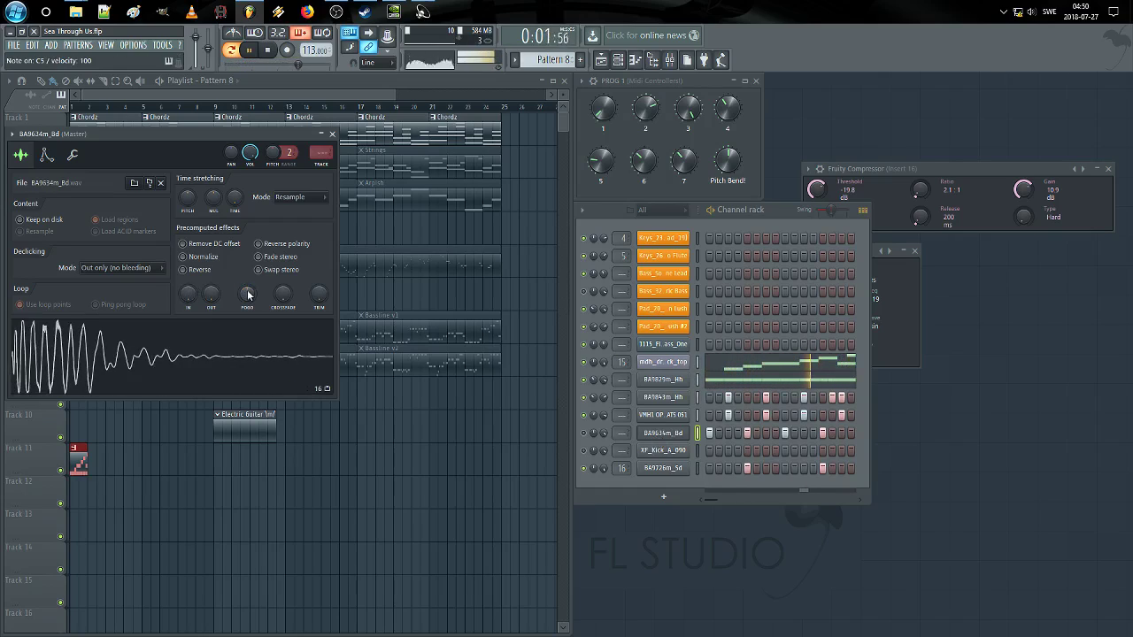
pyautogui.click(322, 194)
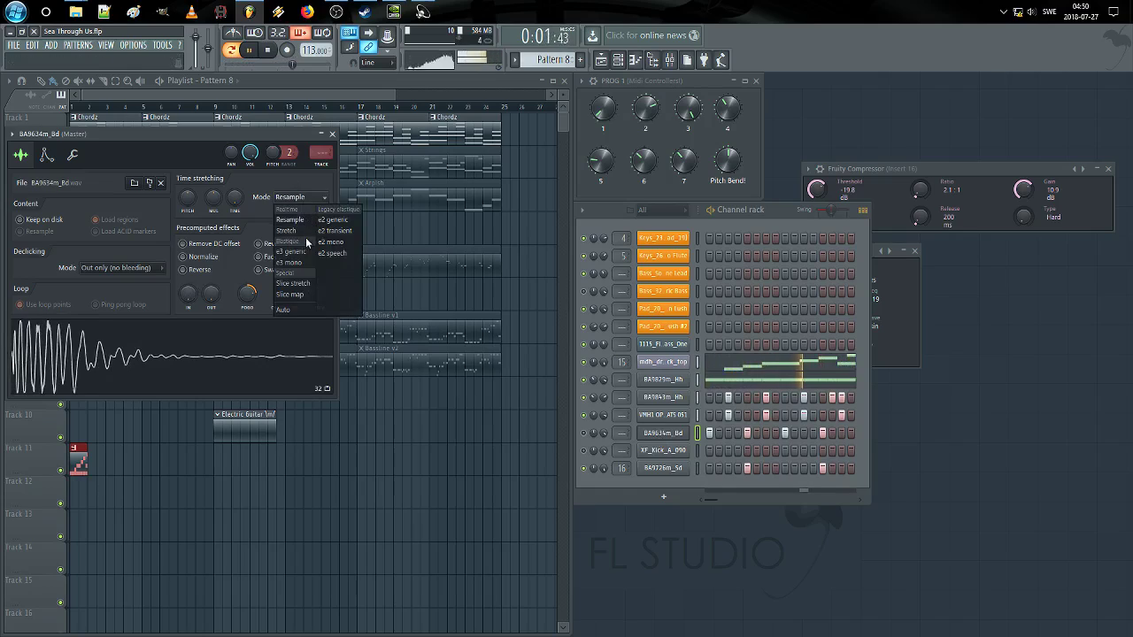
pyautogui.click(292, 252)
pyautogui.moveTo(214, 196); pyautogui.dragTo(219, 221)
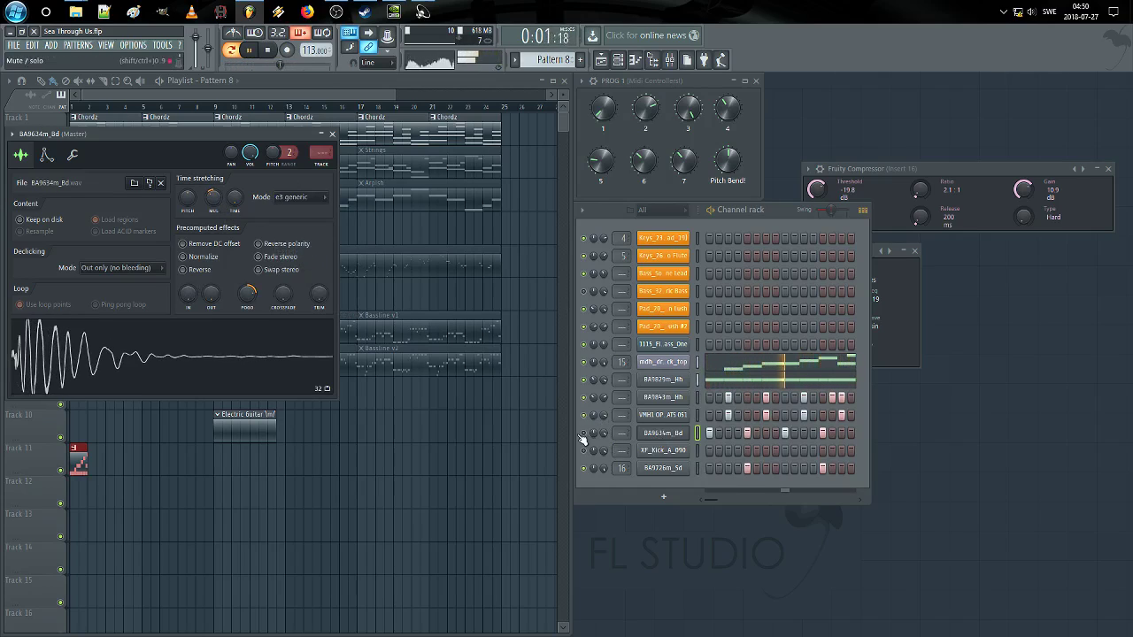
# Step: Give the XF_Kick_A_090 channel kicks on steps 1, 5, 9 and 13, and repeat the drum pattern clip along Track 11 through bar 24
pyautogui.click(663, 452)
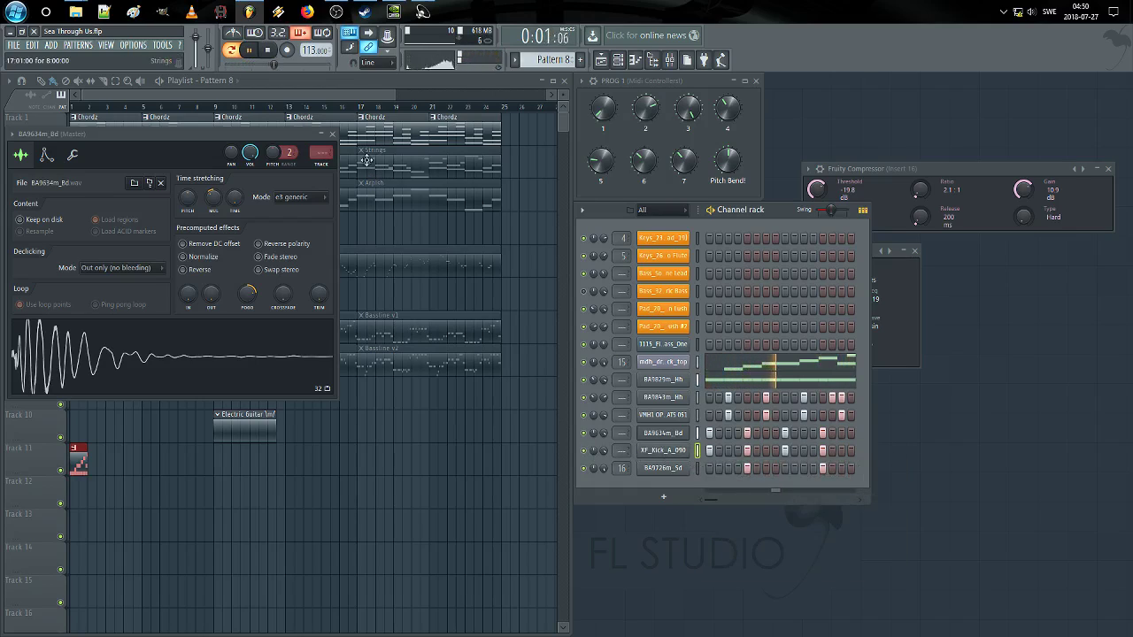
pyautogui.click(333, 135)
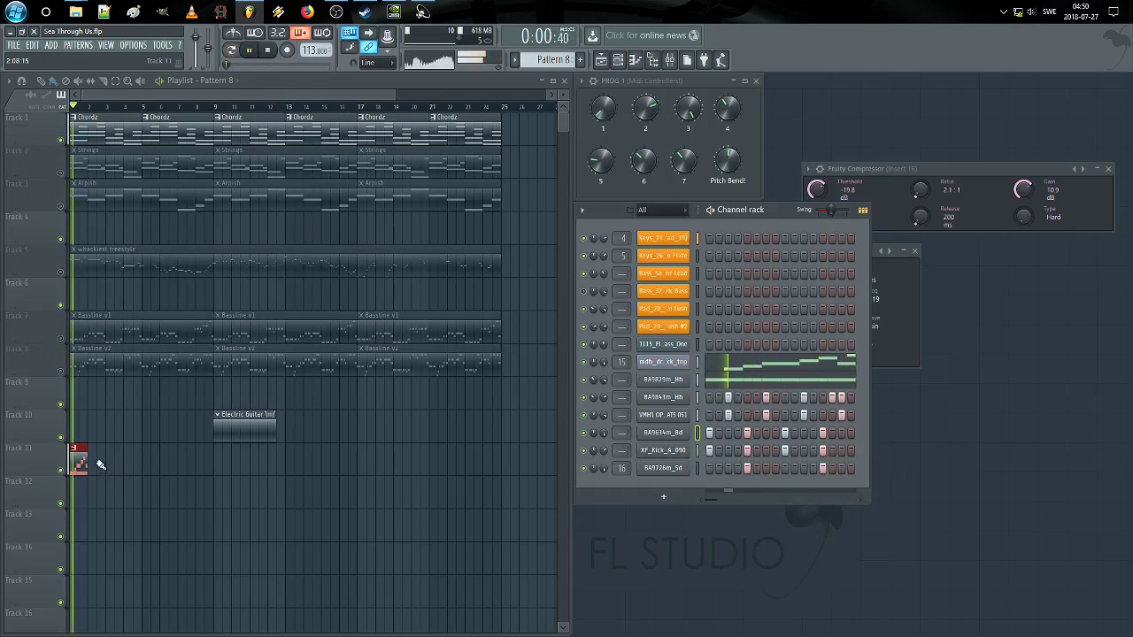
pyautogui.moveTo(86, 462); pyautogui.dragTo(493, 465)
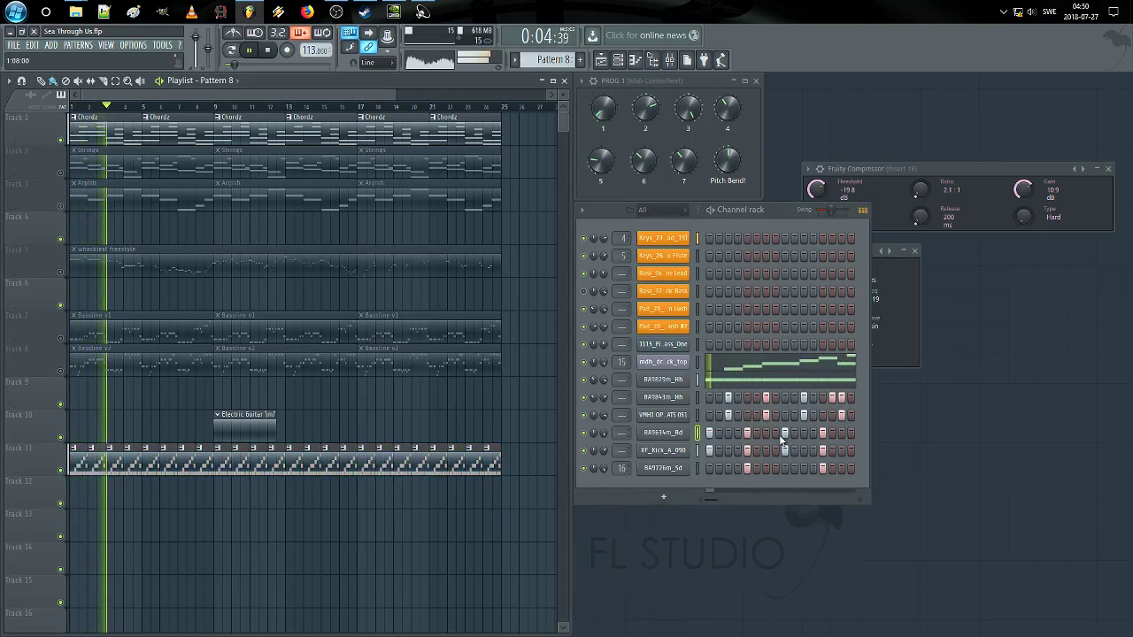
pyautogui.click(841, 434)
pyautogui.click(842, 452)
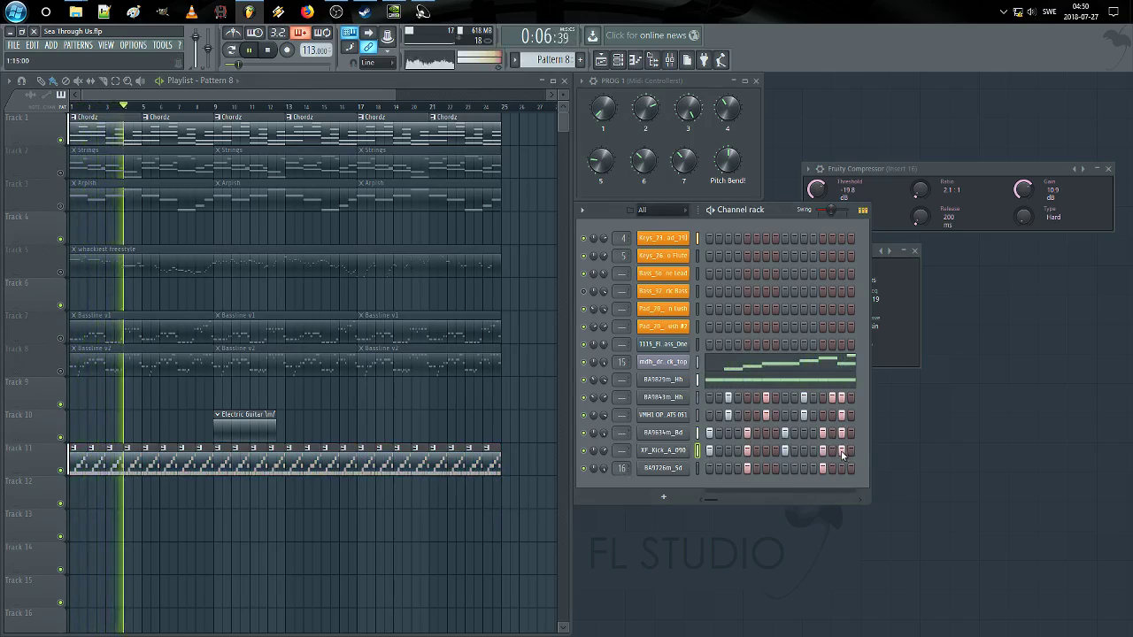
pyautogui.rightClick(842, 451)
pyautogui.rightClick(842, 435)
# Step: Add a snare hit on step 8 of the BA9726m_Sd channel and lower its velocity to about 57%
pyautogui.click(851, 469)
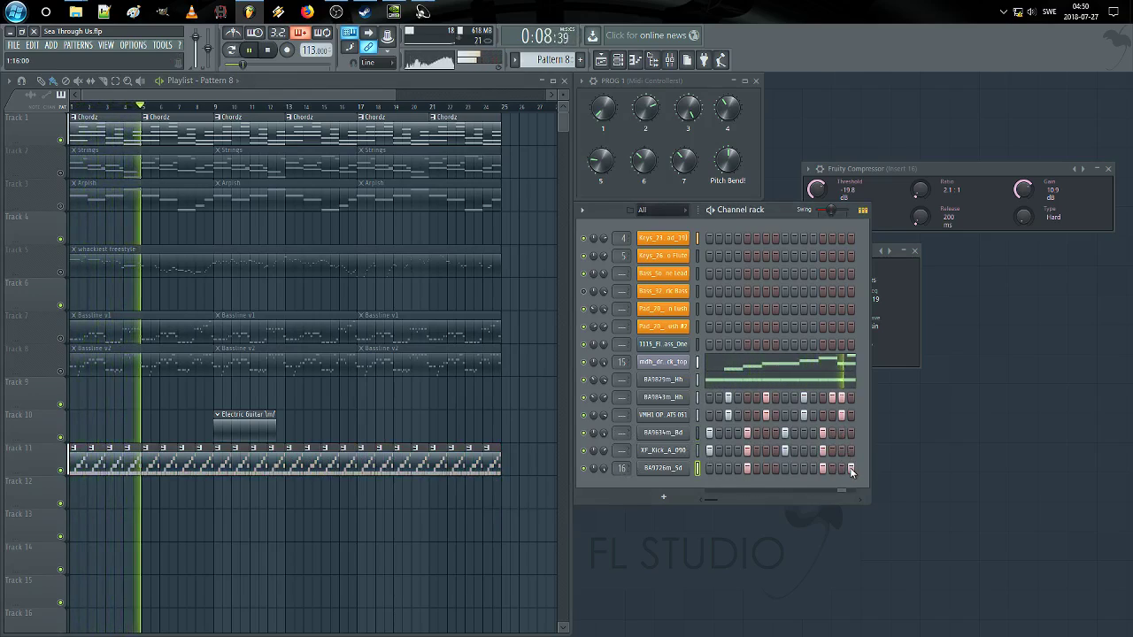
pyautogui.click(775, 468)
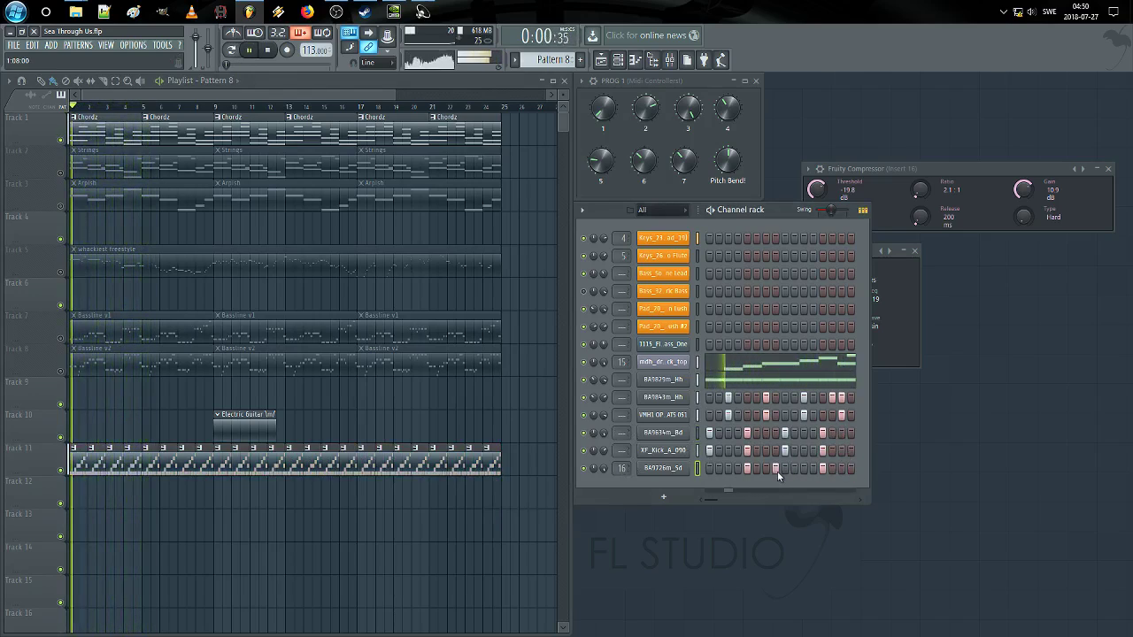
pyautogui.rightClick(683, 468)
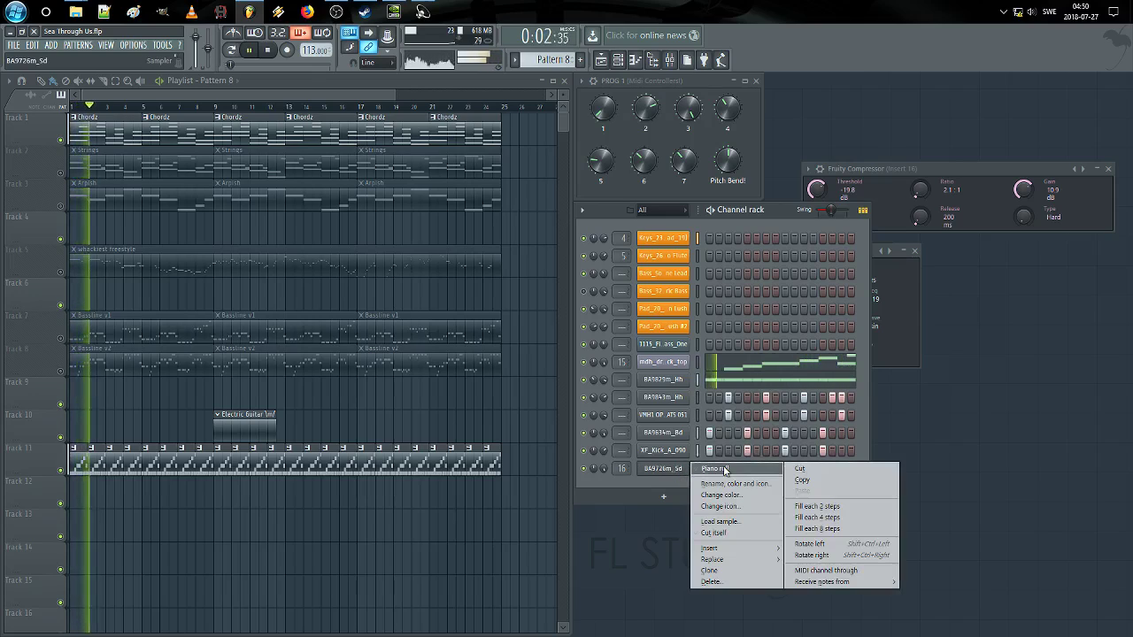
pyautogui.click(724, 469)
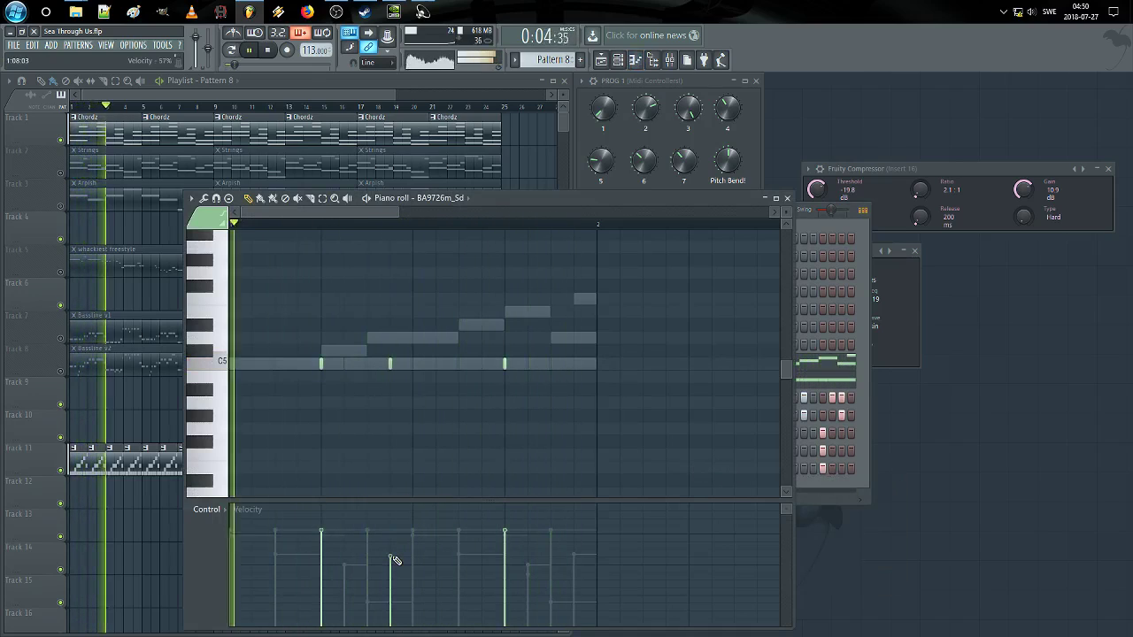
pyautogui.press('Escape')
# Step: Raise the velocity of the final Marker #6 note in the mdh_drm122_flick_top piano roll to about 72%
pyautogui.click(817, 381)
pyautogui.keyDown('ctrl'); pyautogui.moveTo(608, 313); pyautogui.dragTo(588, 340); pyautogui.keyUp('ctrl')
pyautogui.moveTo(602, 558)
pyautogui.mouseDown()
pyautogui.moveTo(600, 522)
pyautogui.moveTo(601, 542)
pyautogui.mouseUp()
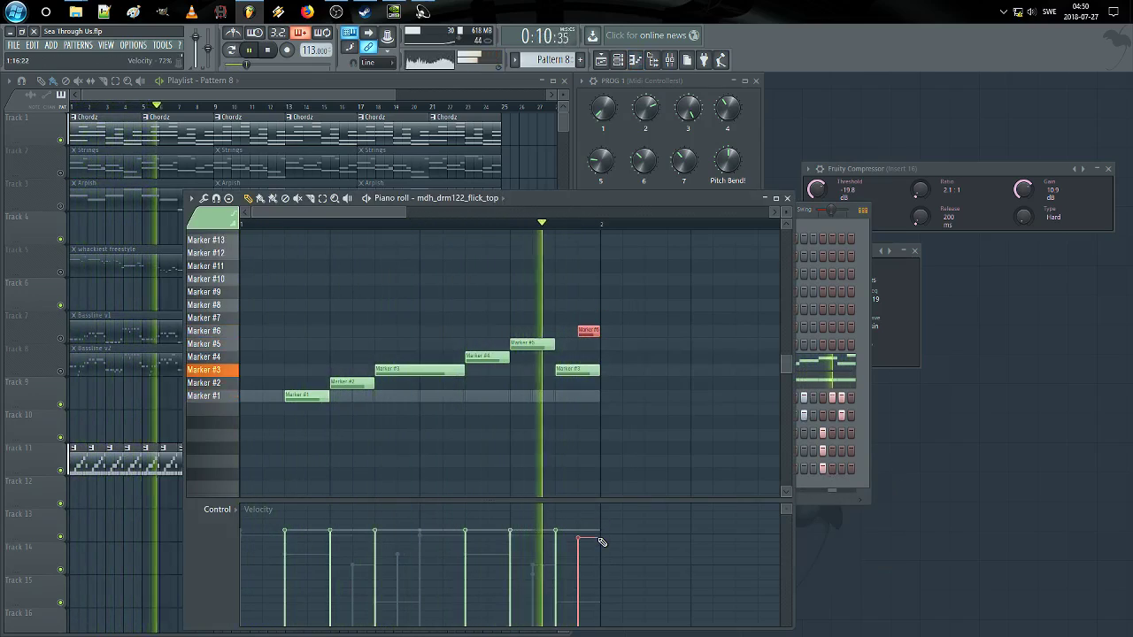
pyautogui.press('F7')
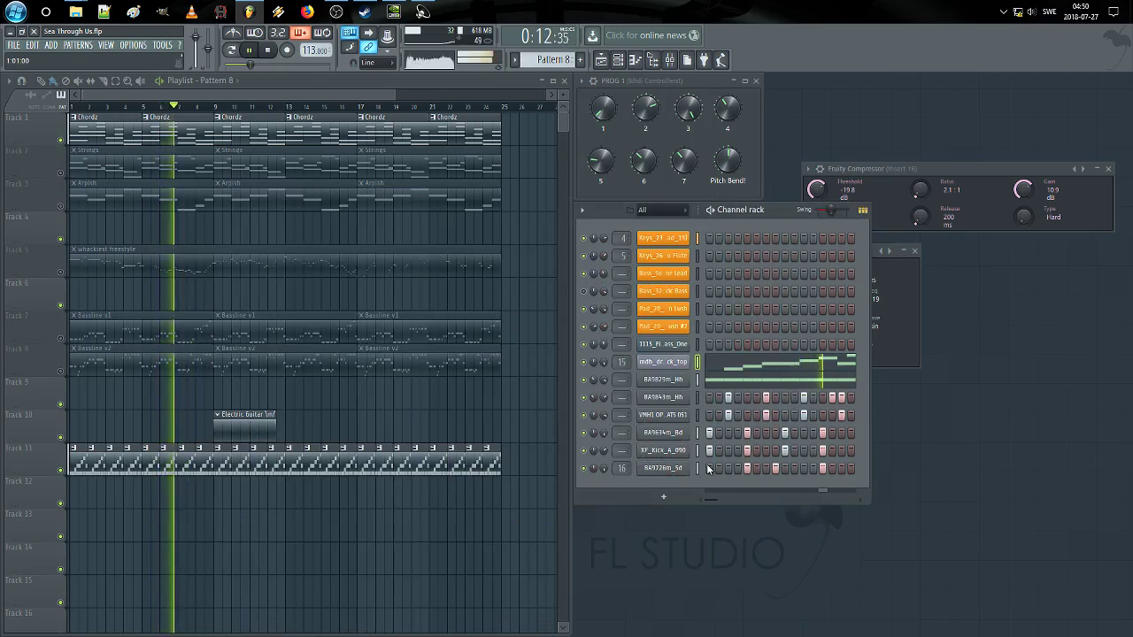
# Step: Add a snare hit on step 16 of BA9726m_Sd and try extra hits on steps 10, 11 and 15
pyautogui.click(850, 469)
pyautogui.click(841, 471)
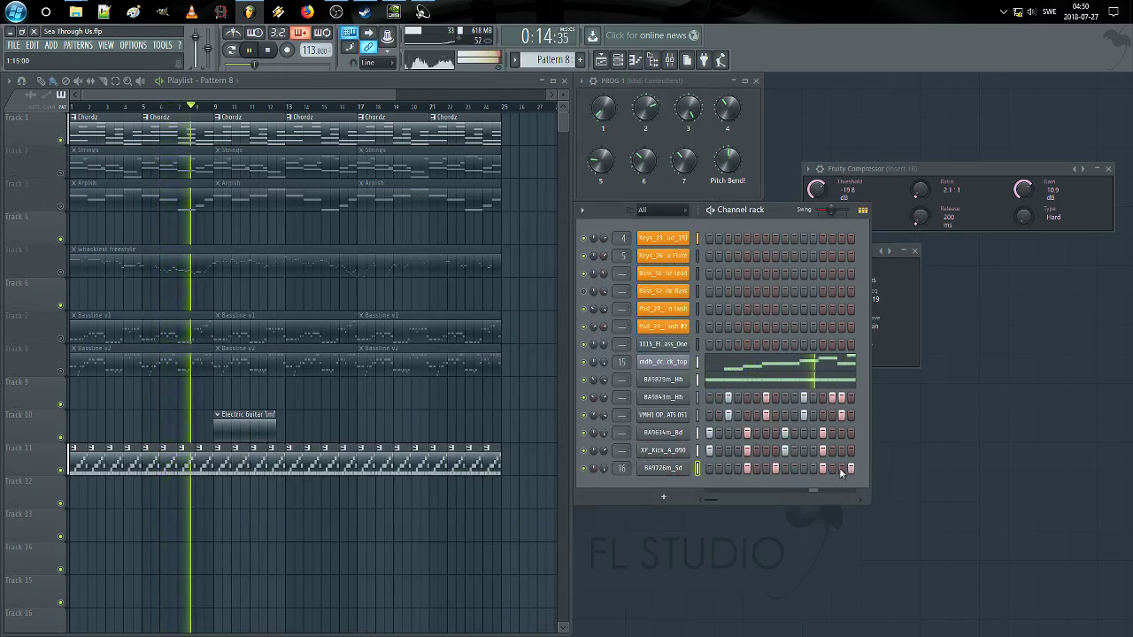
pyautogui.click(795, 470)
pyautogui.click(804, 469)
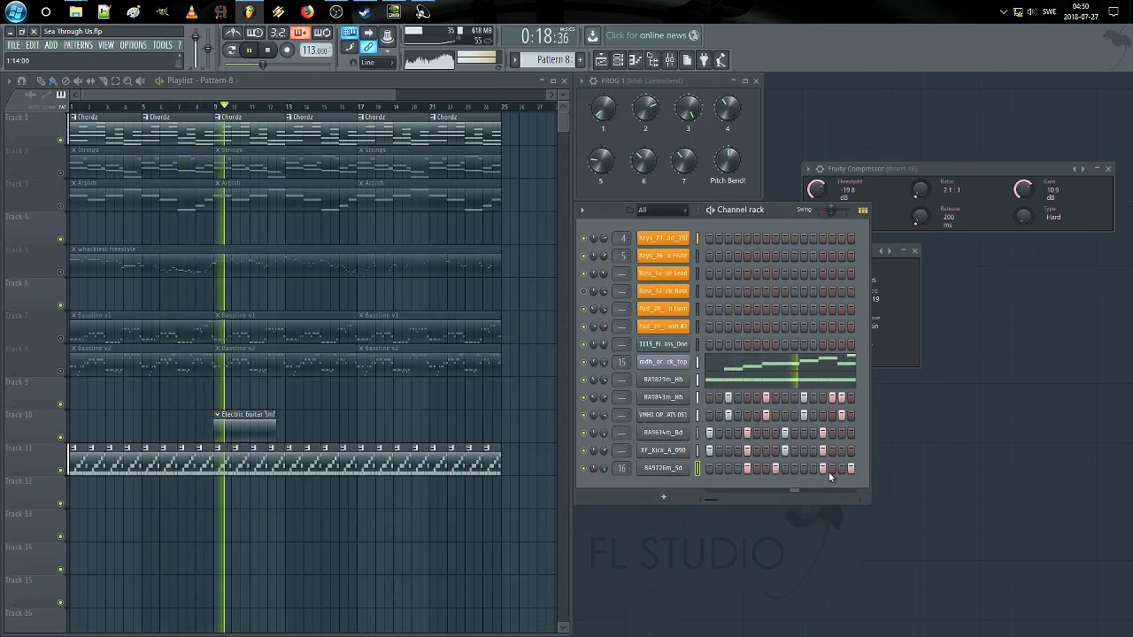
# Step: In the BA9726m_Sd piano roll, lower the velocity of the last snare note and set the step 8 note to about 59%
pyautogui.rightClick(682, 468)
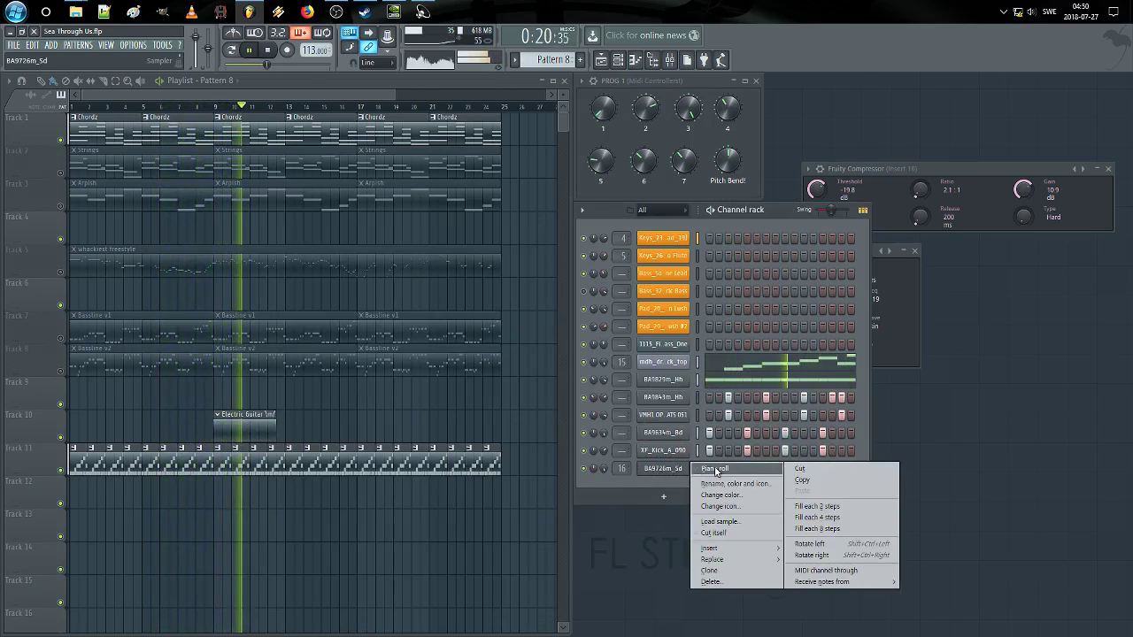
pyautogui.click(715, 469)
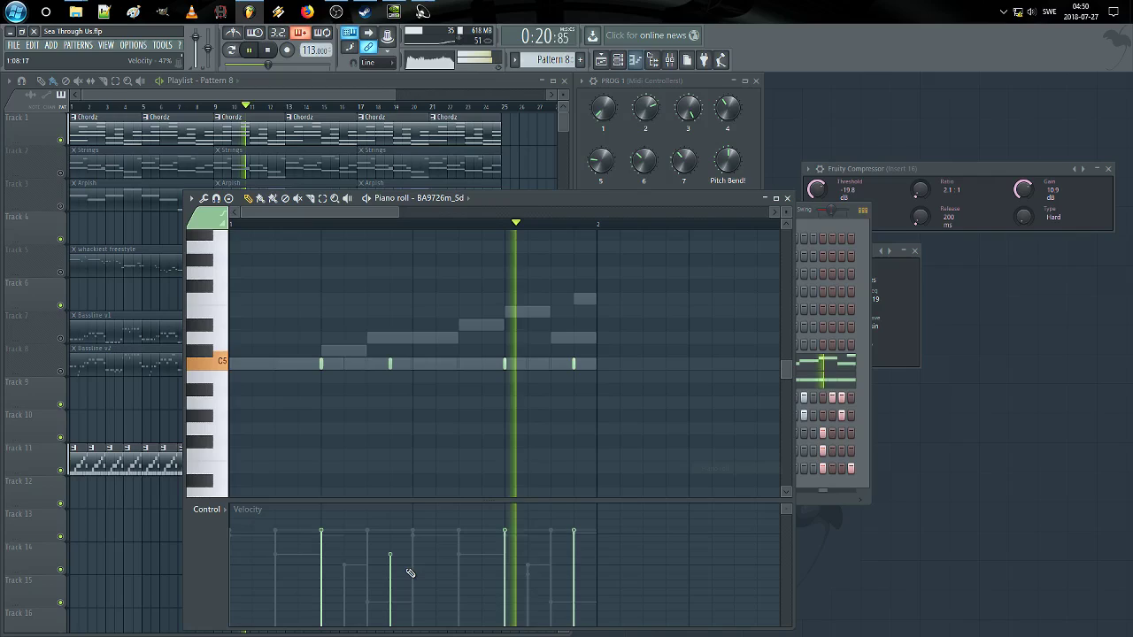
pyautogui.click(574, 550)
pyautogui.click(390, 554)
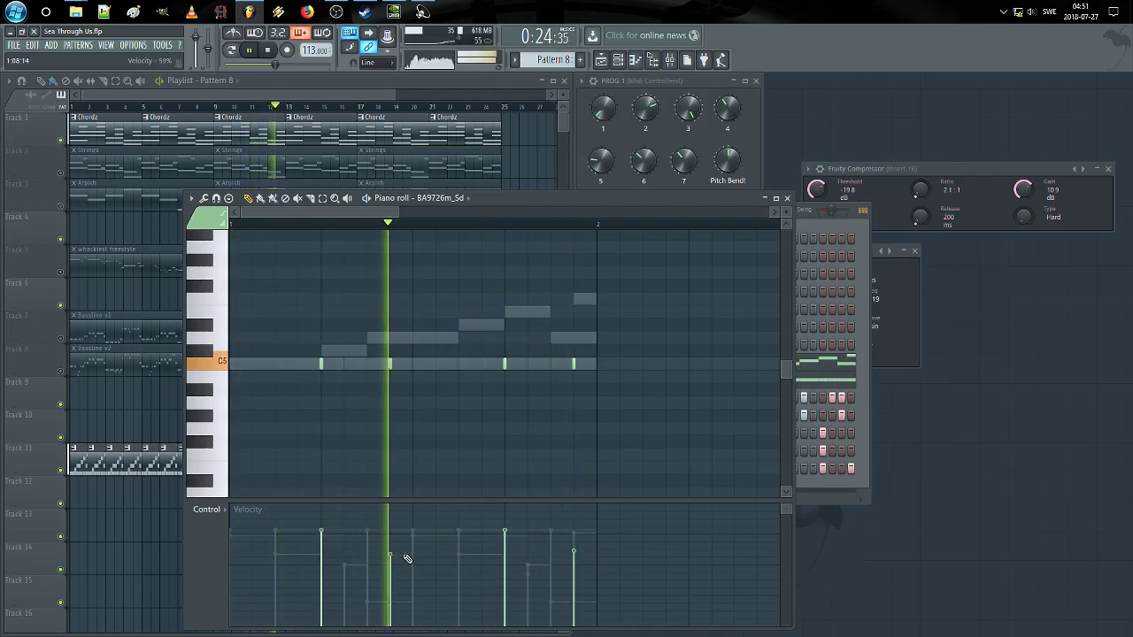
pyautogui.press('Escape')
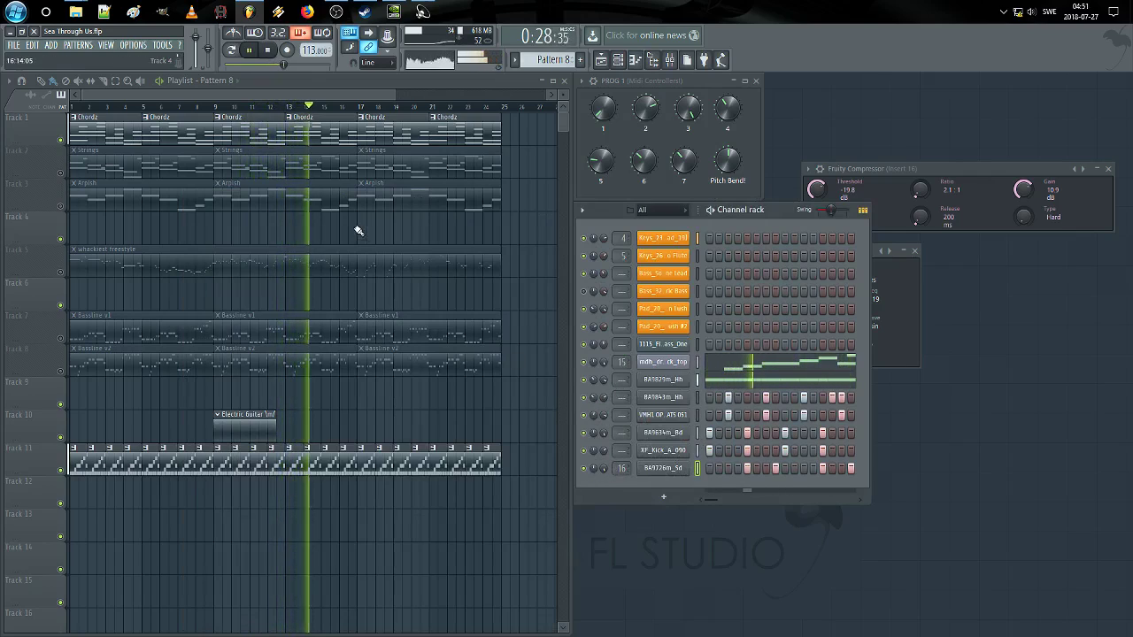
# Step: Delete the Track 11 drum clip at bar 16 and unmute the Bassline v2, Arpish and whackiest freestyle tracks, keeping Strings muted
pyautogui.rightClick(347, 465)
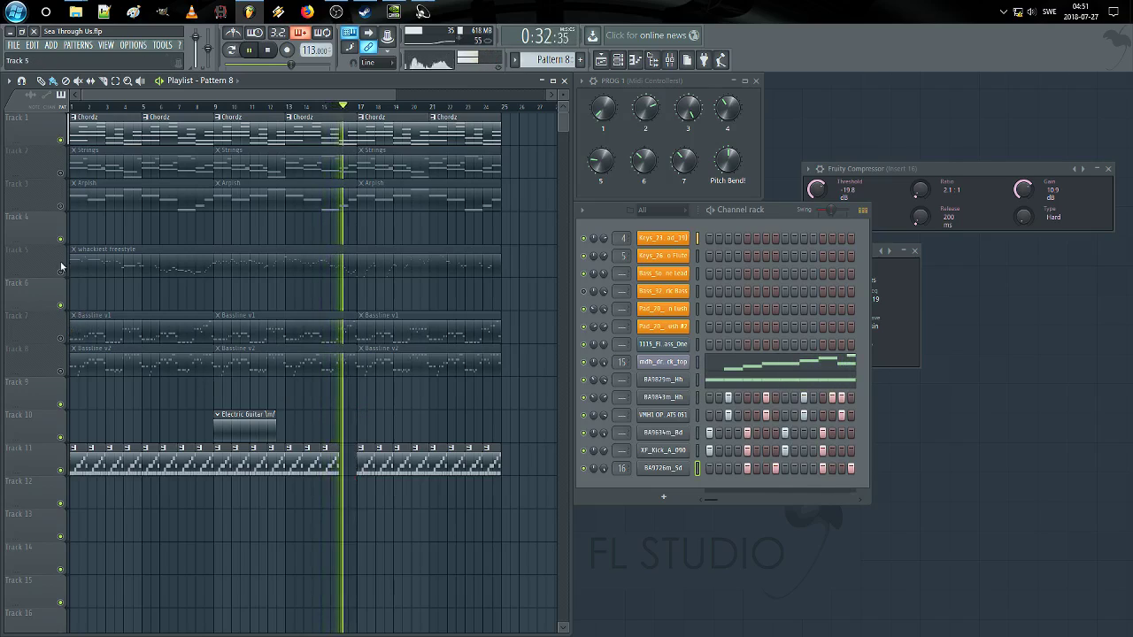
pyautogui.click(60, 371)
pyautogui.click(61, 206)
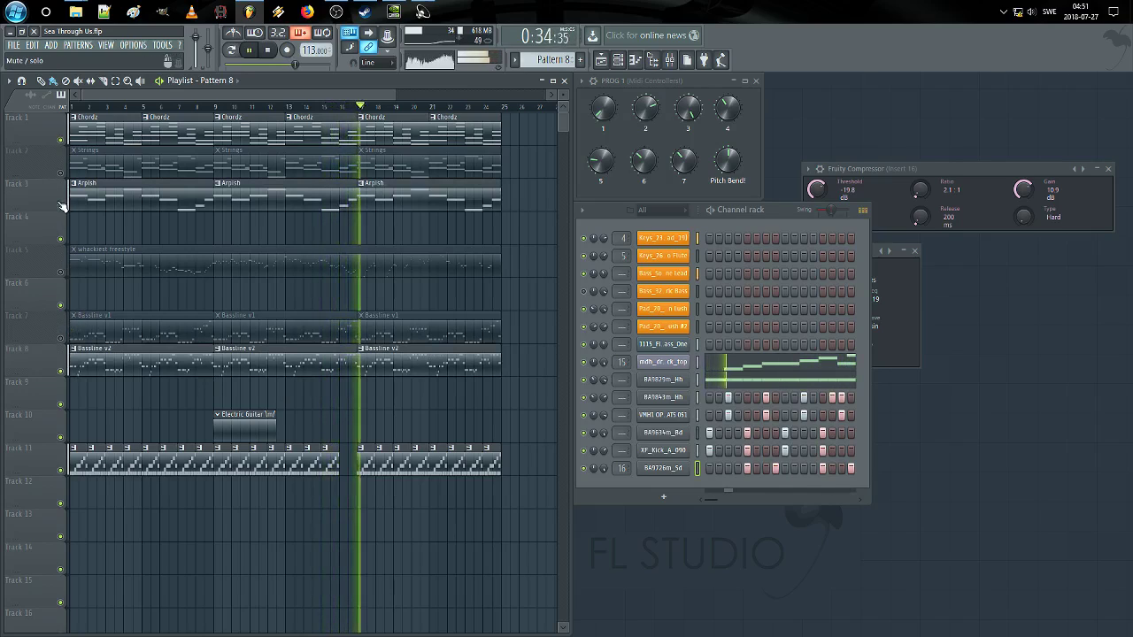
pyautogui.click(61, 173)
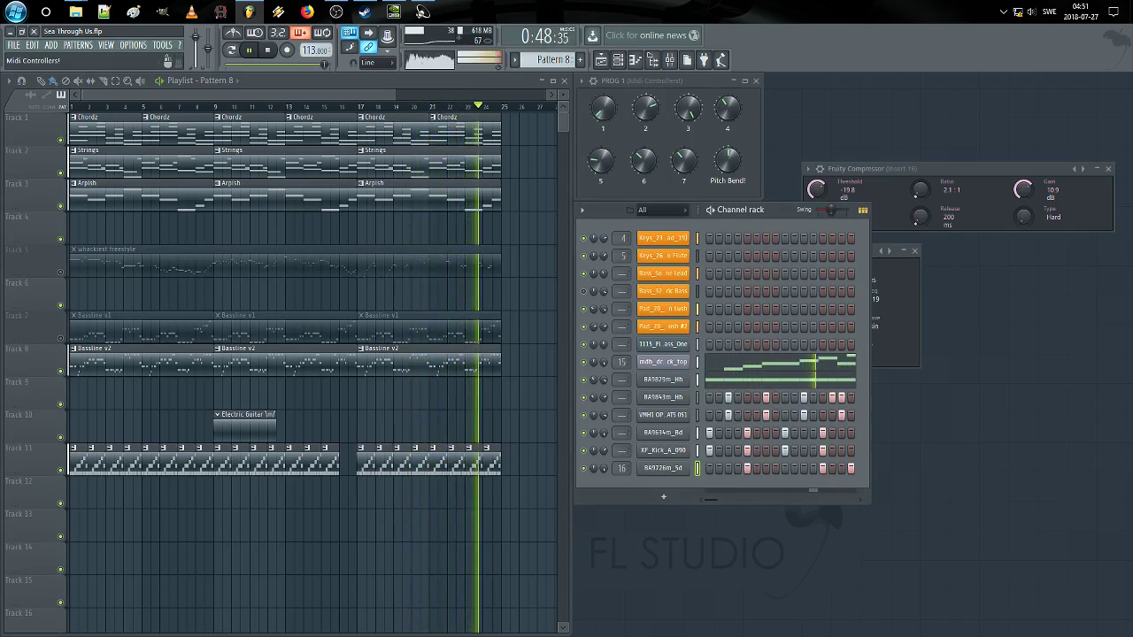
pyautogui.click(60, 272)
pyautogui.click(69, 172)
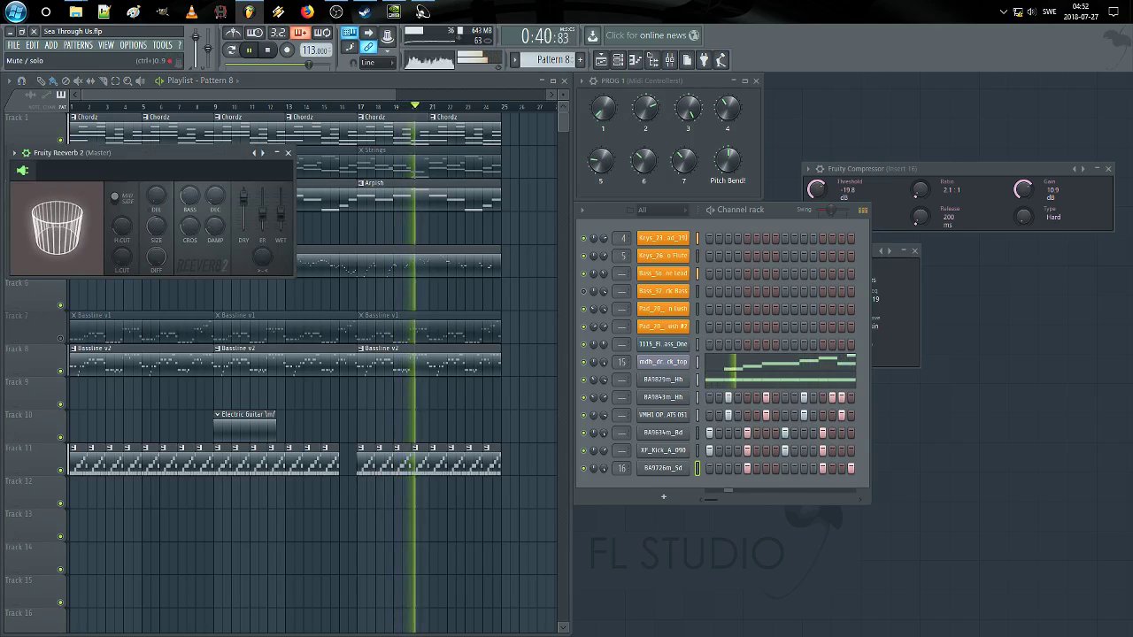
# Step: Move the master Fruity Reeverb 2 window over the lower channel rack and close the Fruity Compressor and the other leftover effect window
pyautogui.moveTo(210, 152); pyautogui.dragTo(778, 398)
pyautogui.click(900, 313)
pyautogui.press('Escape')
pyautogui.press('Escape')
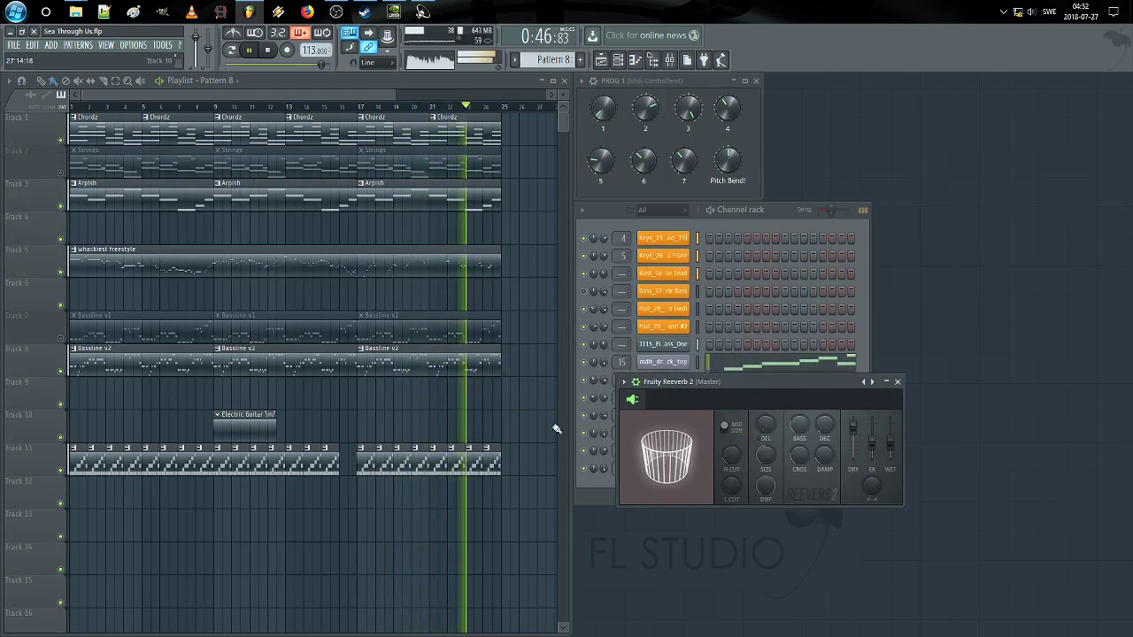
# Step: In the master Fruity Reeverb 2, raise the early reflections, adjust the high cut, and set dry to 89% and wet to 66%
pyautogui.moveTo(853, 426)
pyautogui.mouseDown()
pyautogui.moveTo(854, 456)
pyautogui.moveTo(891, 458)
pyautogui.moveTo(872, 418)
pyautogui.mouseUp()
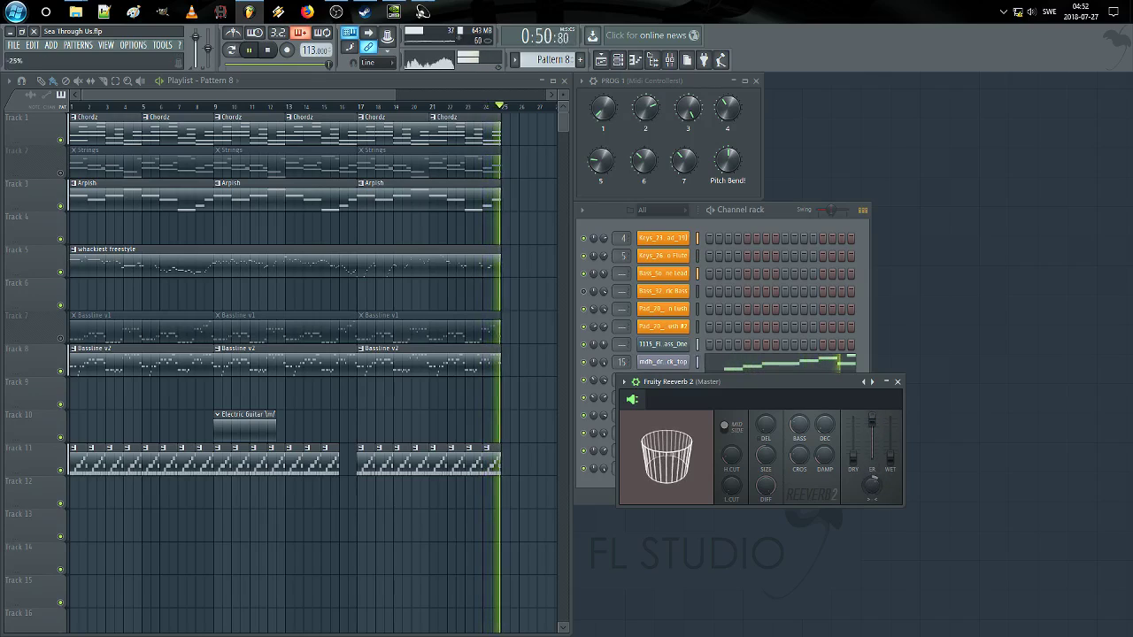
pyautogui.moveTo(887, 451); pyautogui.dragTo(829, 429)
pyautogui.moveTo(766, 456); pyautogui.dragTo(733, 487)
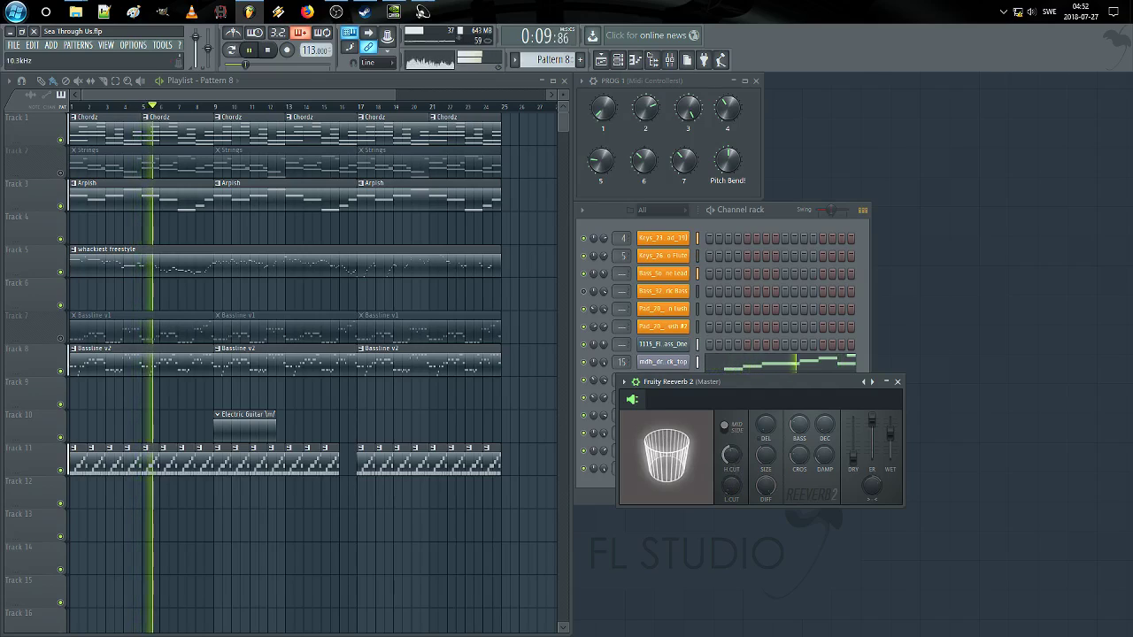
pyautogui.moveTo(860, 457); pyautogui.dragTo(859, 432)
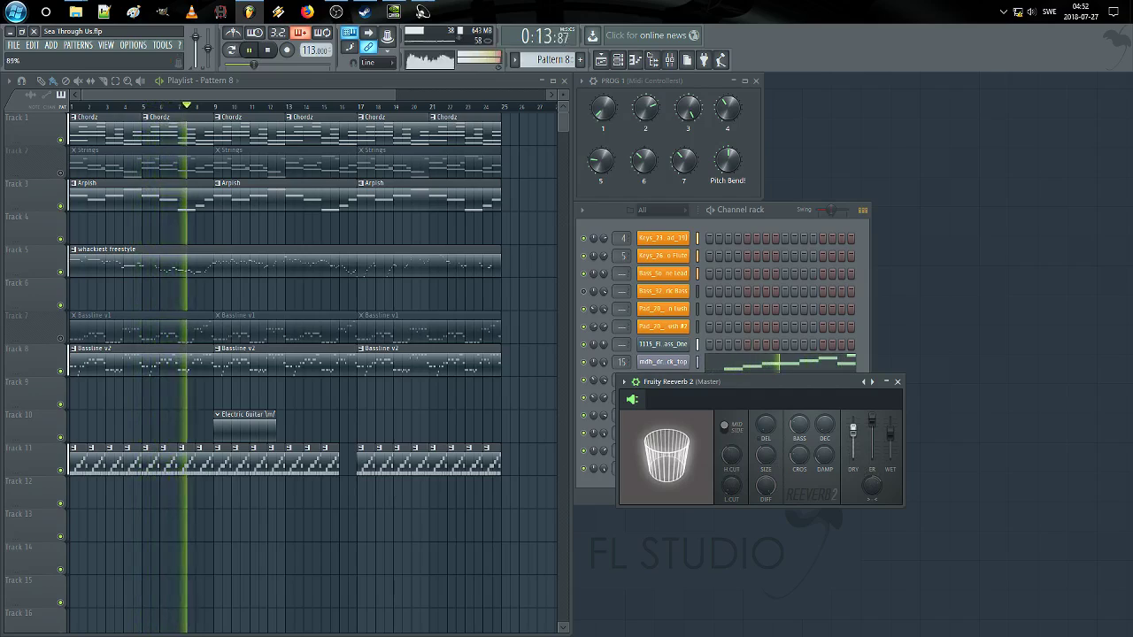
pyautogui.moveTo(889, 434); pyautogui.dragTo(890, 438)
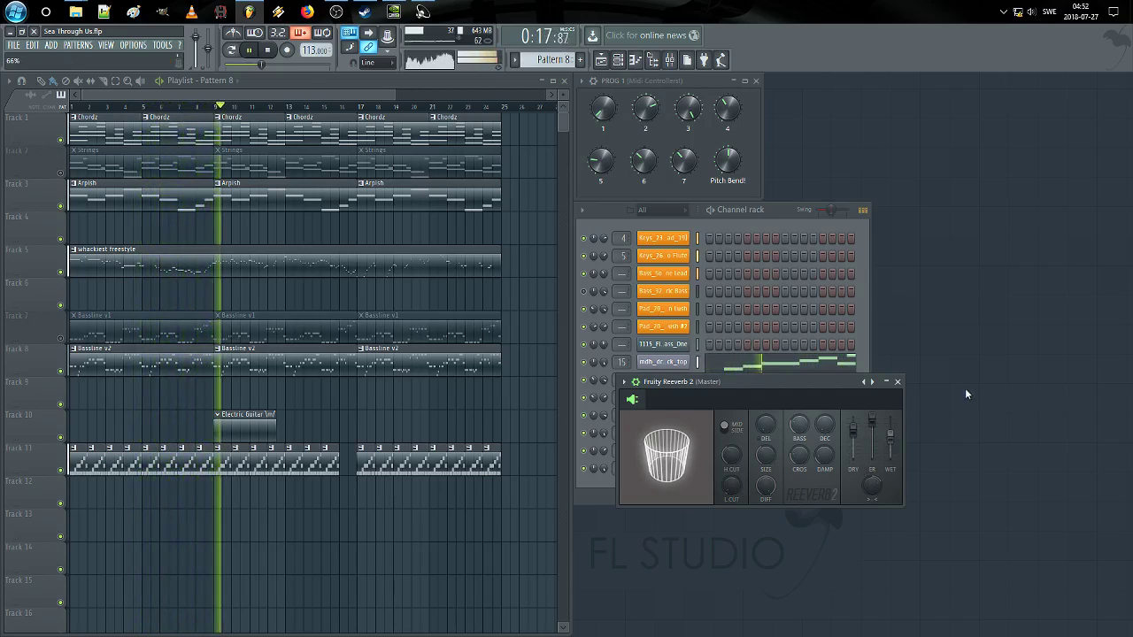
# Step: Select the Bassline v2 pattern, play it in pattern mode and check the 1115_Fingered_bass_One notes in the piano roll
pyautogui.click(868, 331)
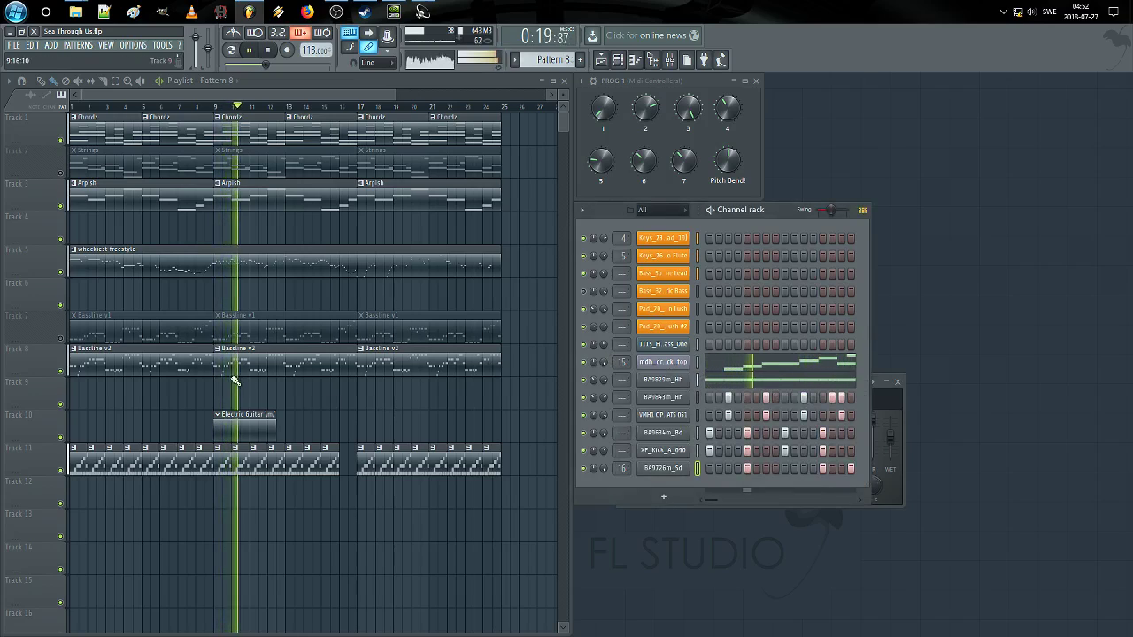
pyautogui.click(236, 363)
pyautogui.click(235, 50)
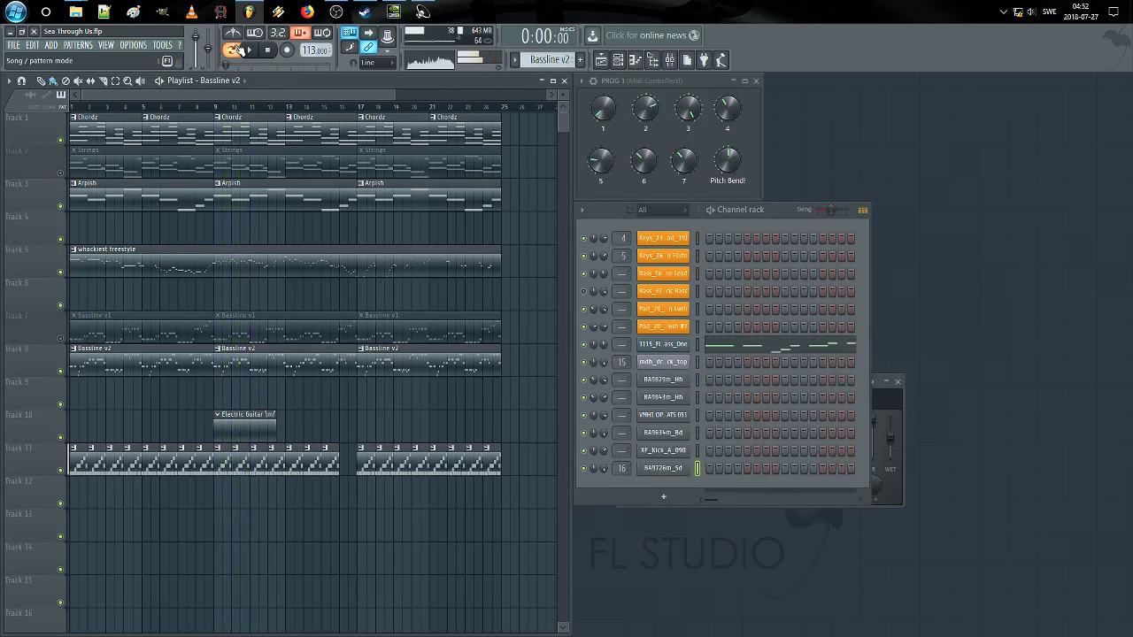
pyautogui.click(719, 348)
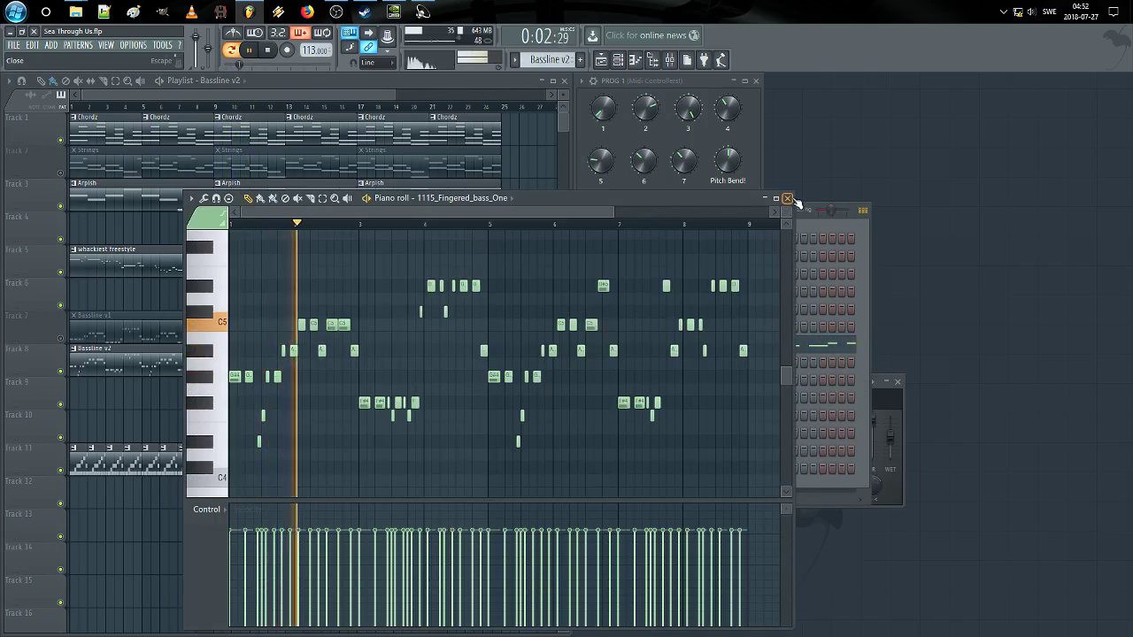
pyautogui.click(790, 200)
# Step: Route the 1115_Fingered_bass_One channel to mixer track 6, cut band 2 deeply in its Fruity parametric EQ 2, and bring the master reverb forward
pyautogui.rightClick(670, 362)
pyautogui.moveTo(735, 434)
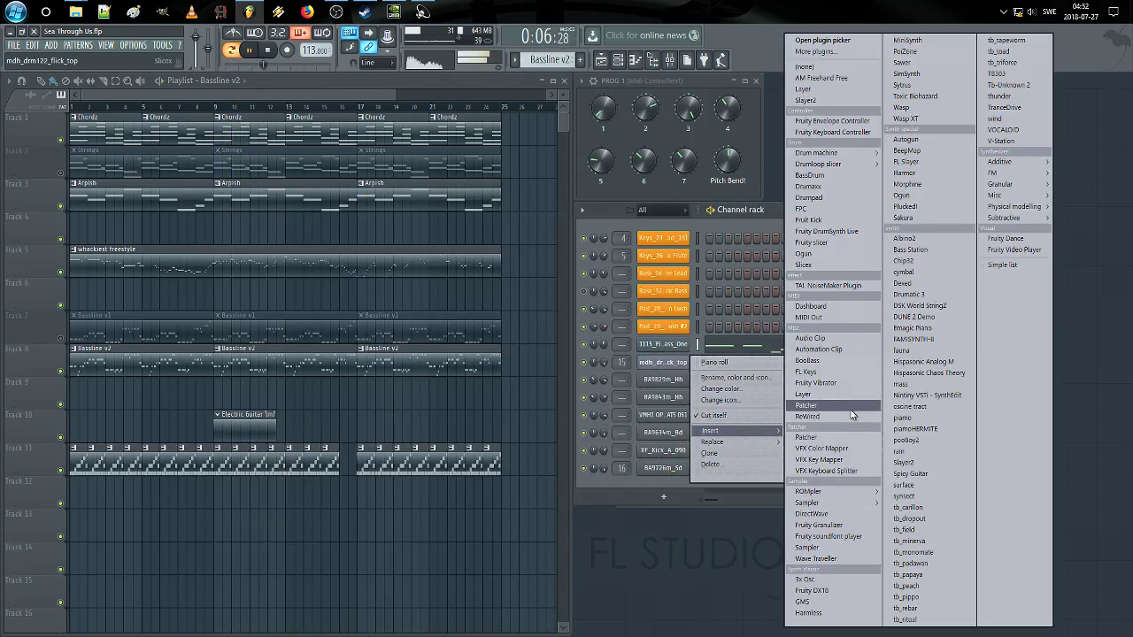
pyautogui.click(745, 239)
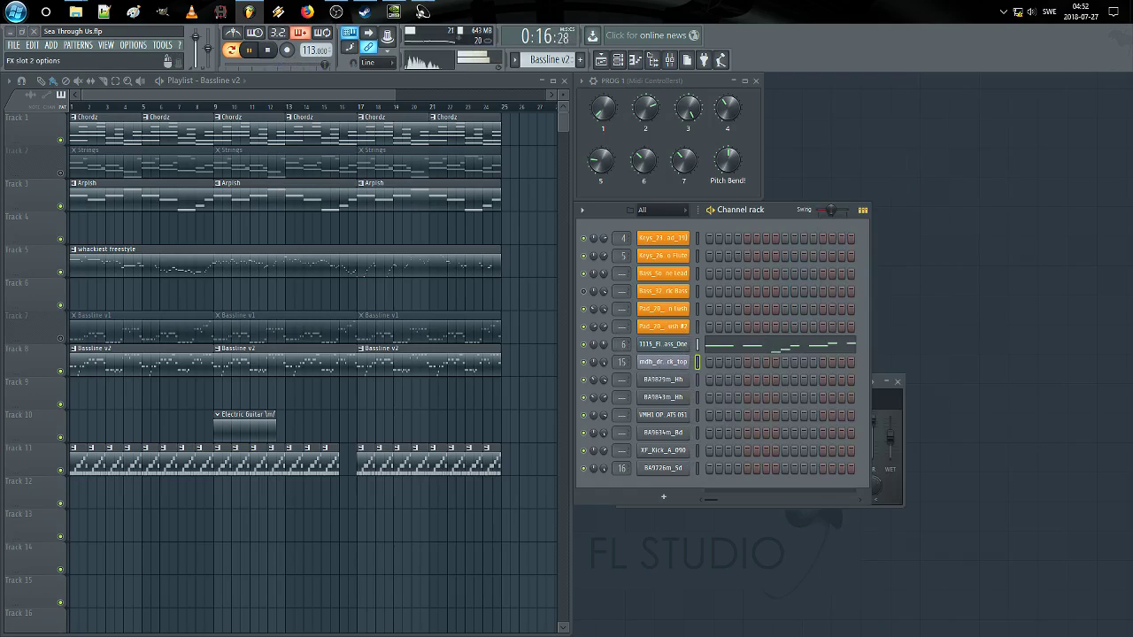
pyautogui.moveTo(350, 241); pyautogui.dragTo(648, 249)
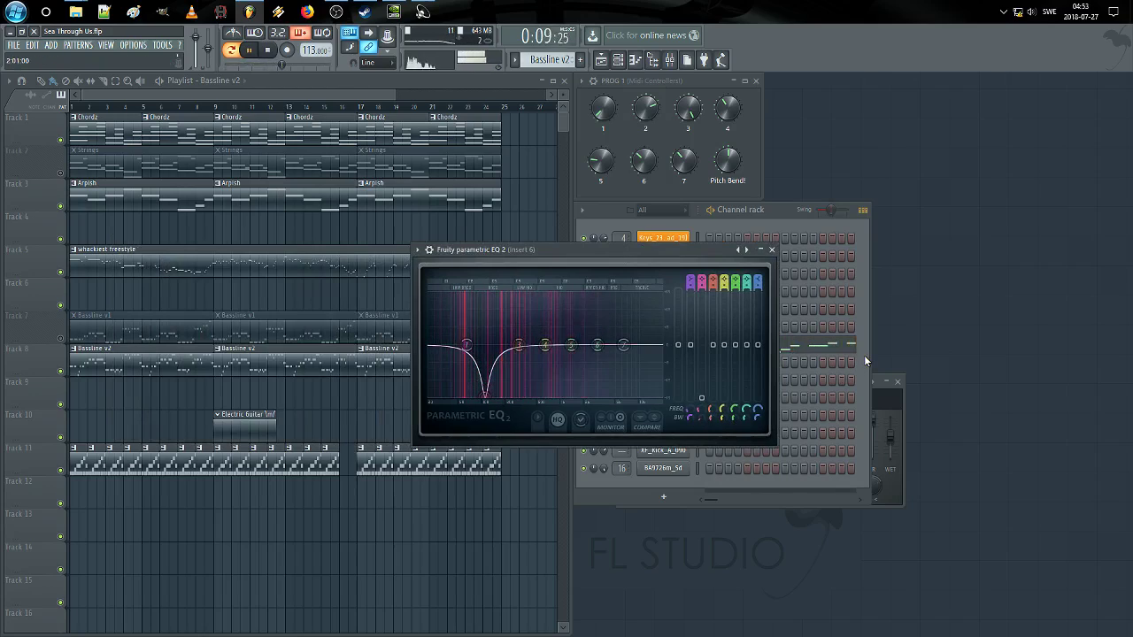
pyautogui.click(865, 357)
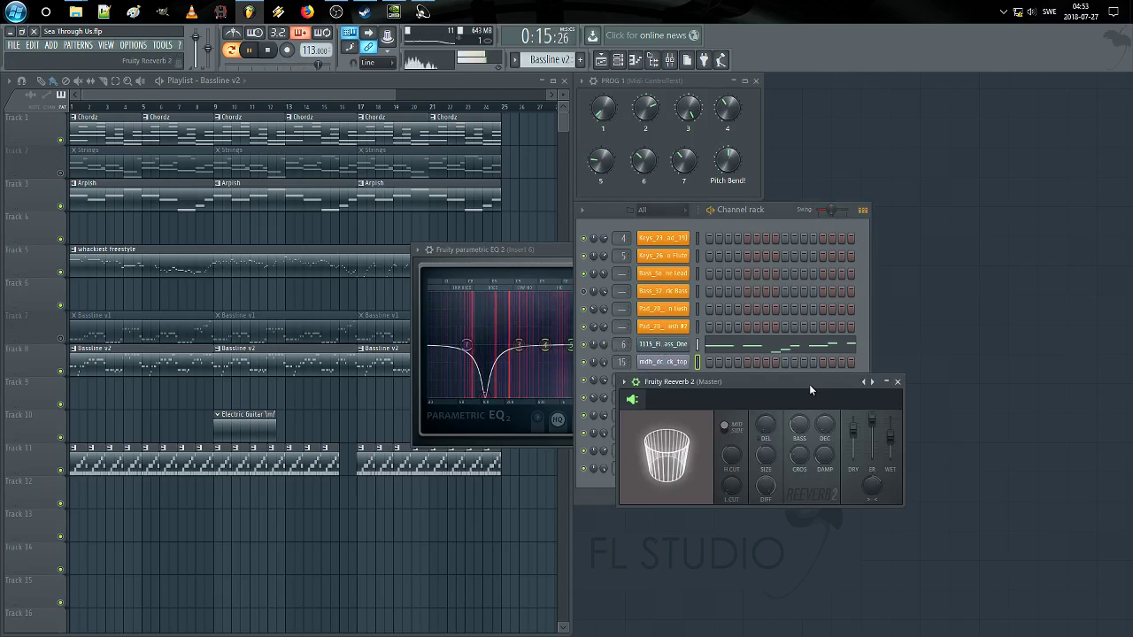
# Step: Move the master Fruity Reeverb 2 window clear of the channel rack, adjust its wet level and stop the pattern playback
pyautogui.moveTo(809, 385); pyautogui.dragTo(1016, 83)
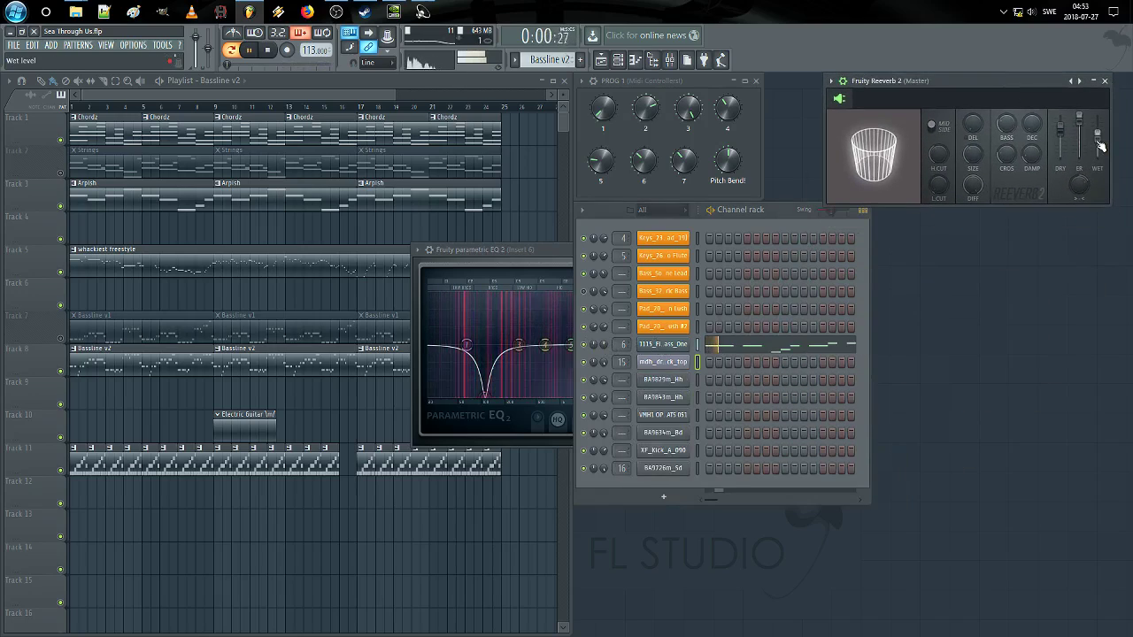
pyautogui.moveTo(1098, 157); pyautogui.dragTo(1098, 116)
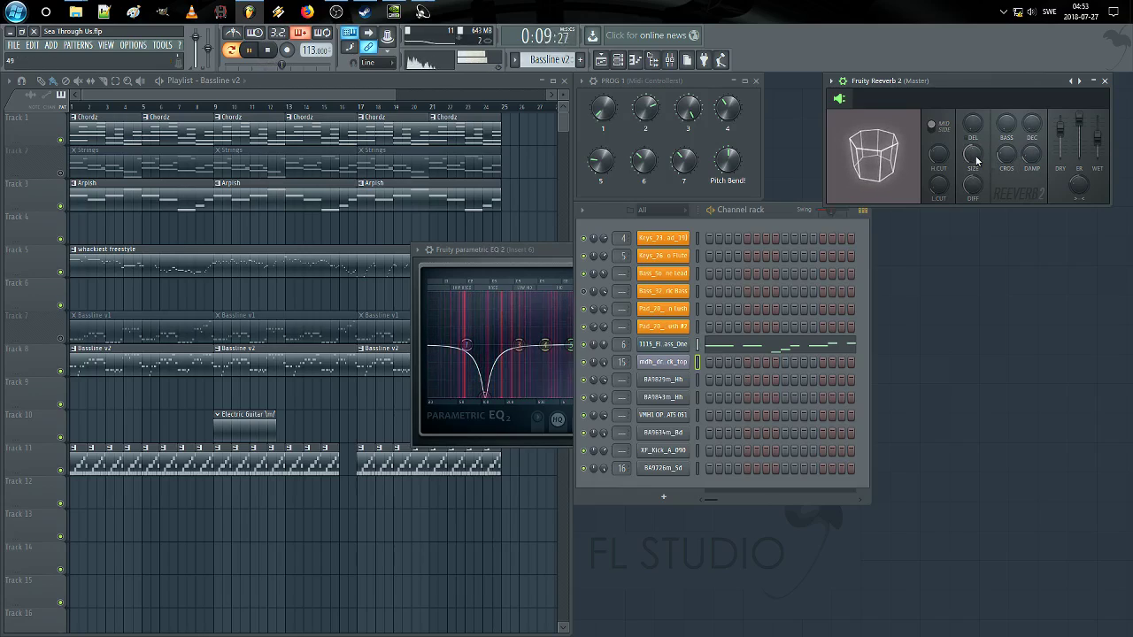
pyautogui.press('space')
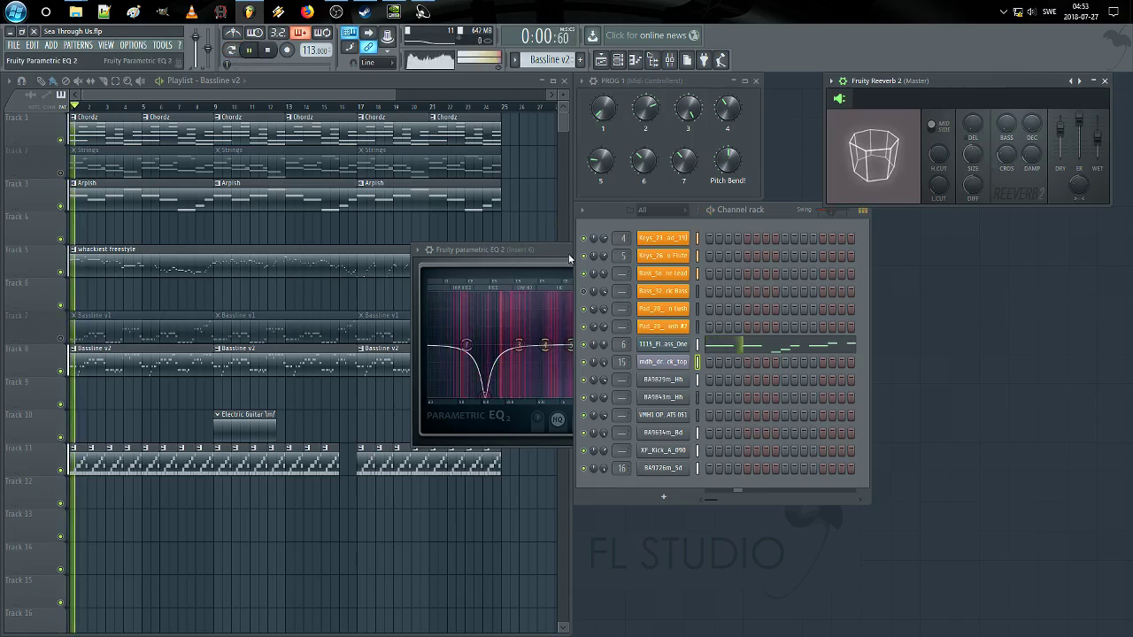
# Step: Close the bass's Fruity parametric EQ 2 window and lower the 1115_Fingered_bass_One channel volume while the song plays
pyautogui.click(560, 254)
pyautogui.press('Escape')
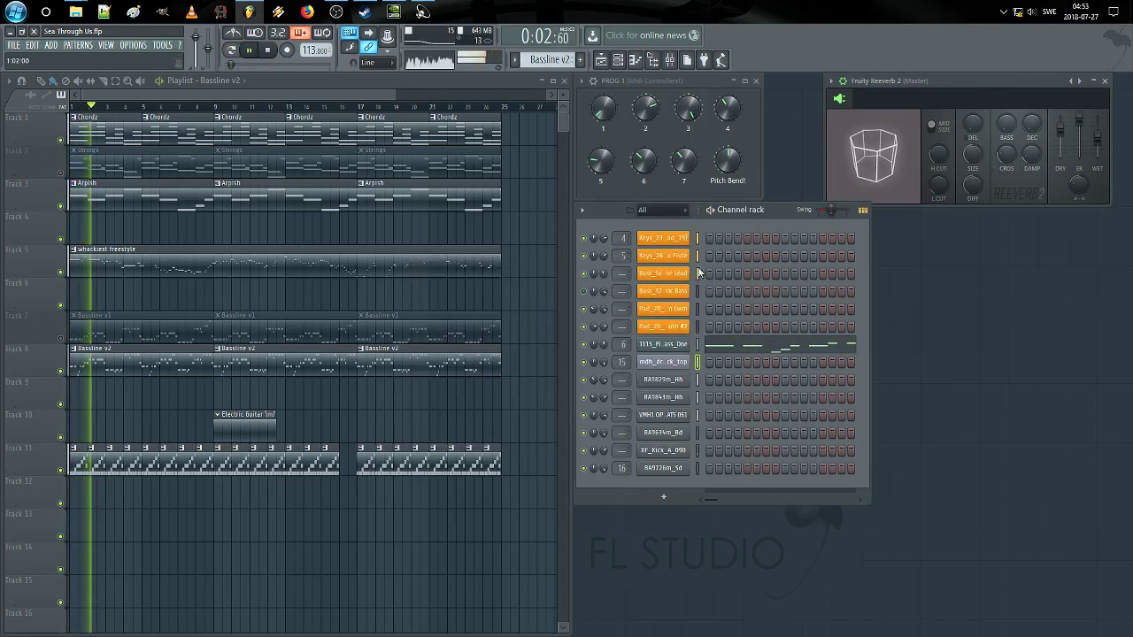
pyautogui.moveTo(604, 344); pyautogui.dragTo(604, 354)
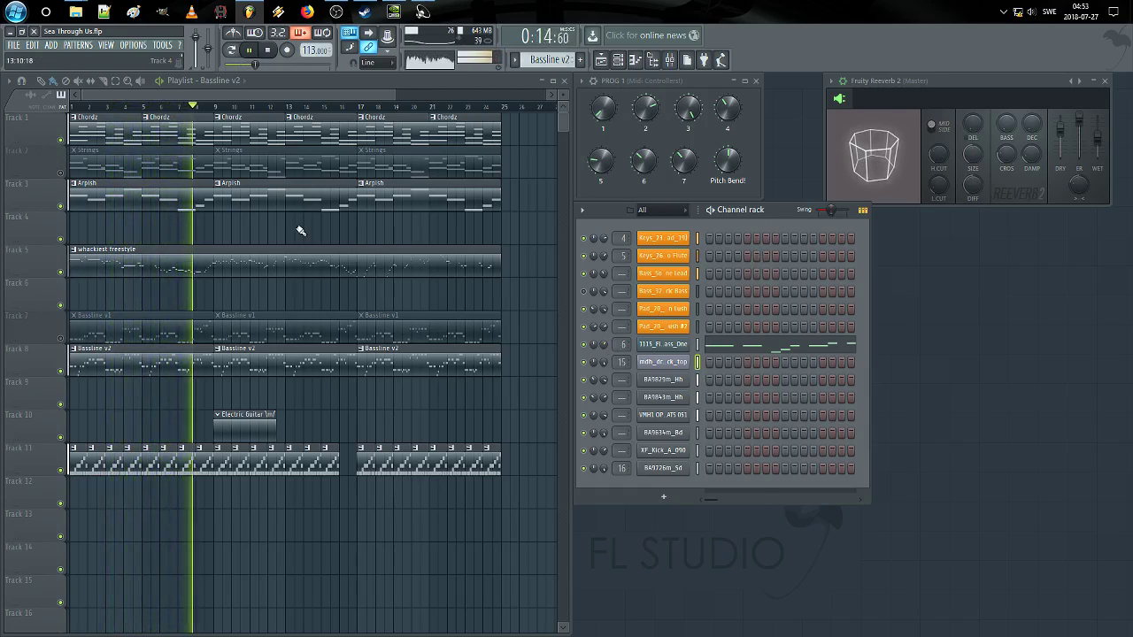
# Step: Unmute the Strings track, select Pattern 8 from its Track 11 clip and mute the whackiest freestyle track
pyautogui.click(61, 172)
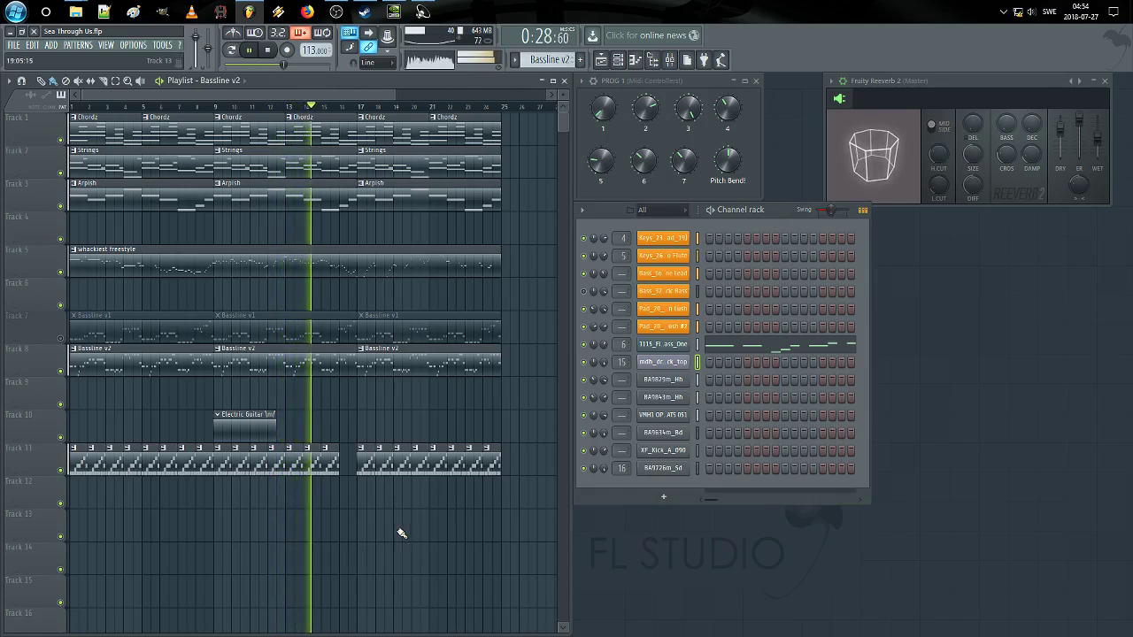
pyautogui.click(333, 464)
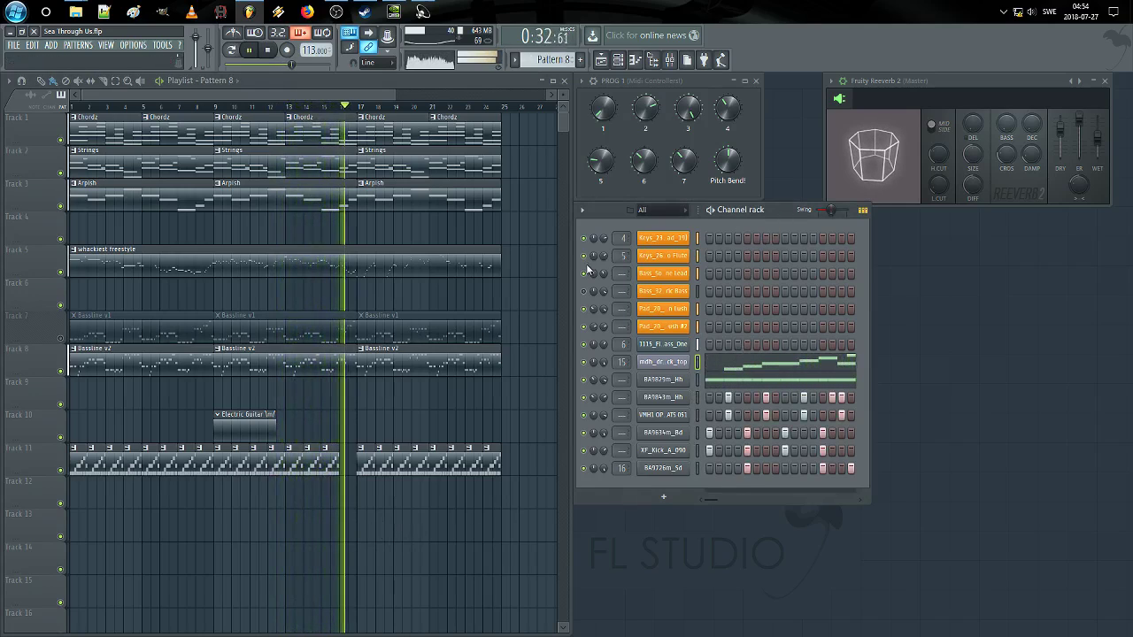
pyautogui.click(67, 274)
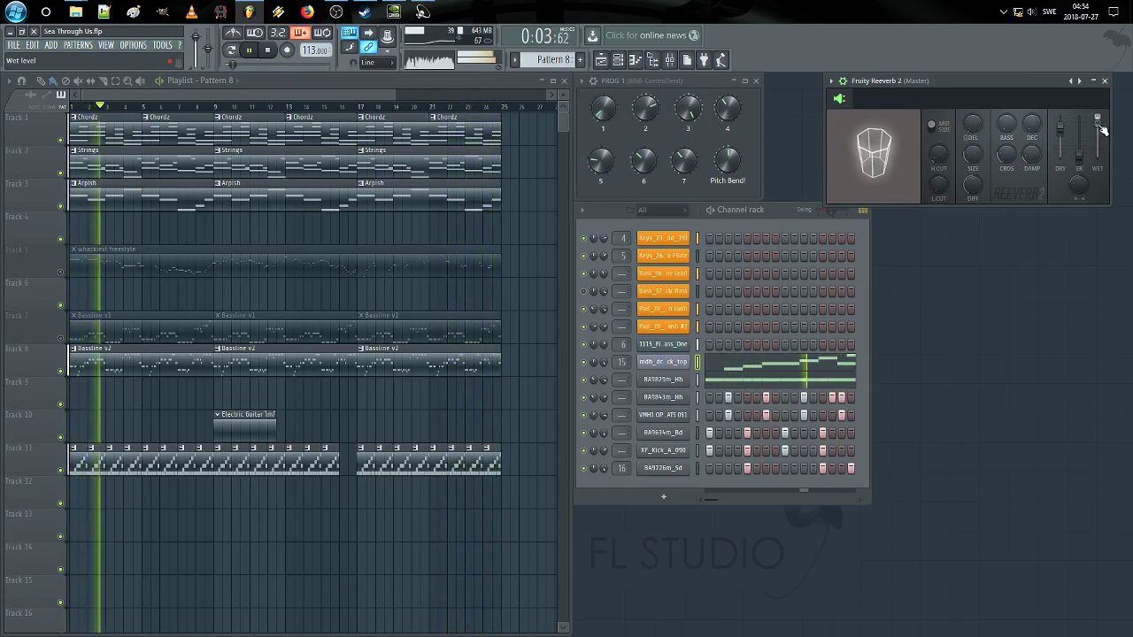
# Step: Raise the early reflections in the master Fruity Reeverb 2 and adjust its low cut and wet level
pyautogui.moveTo(1082, 155); pyautogui.dragTo(1084, 119)
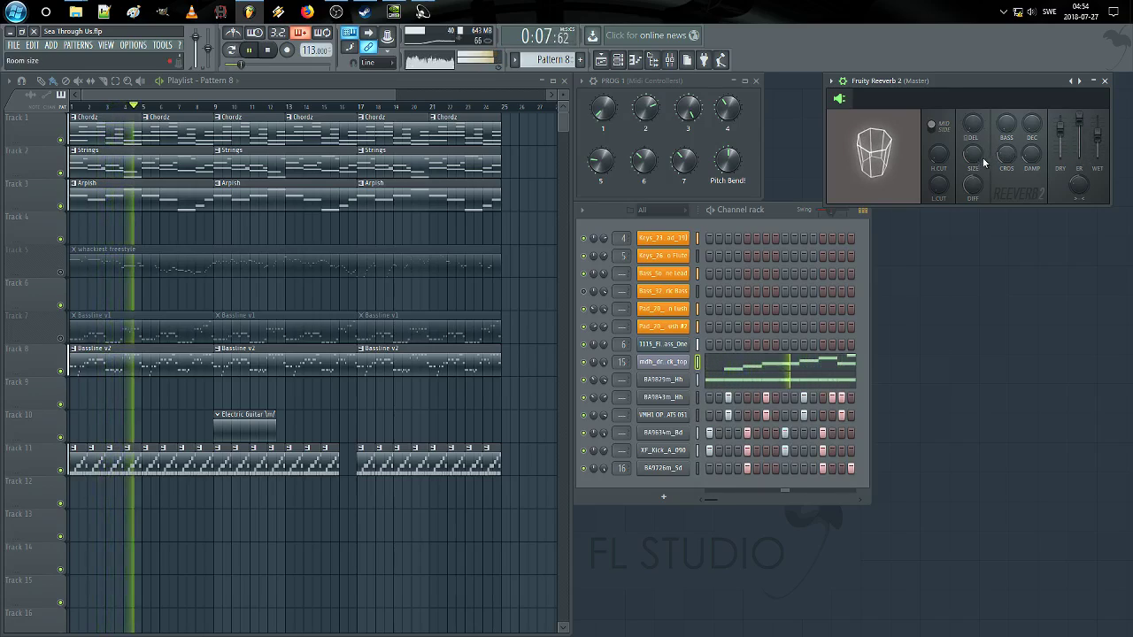
pyautogui.moveTo(940, 194); pyautogui.dragTo(942, 189)
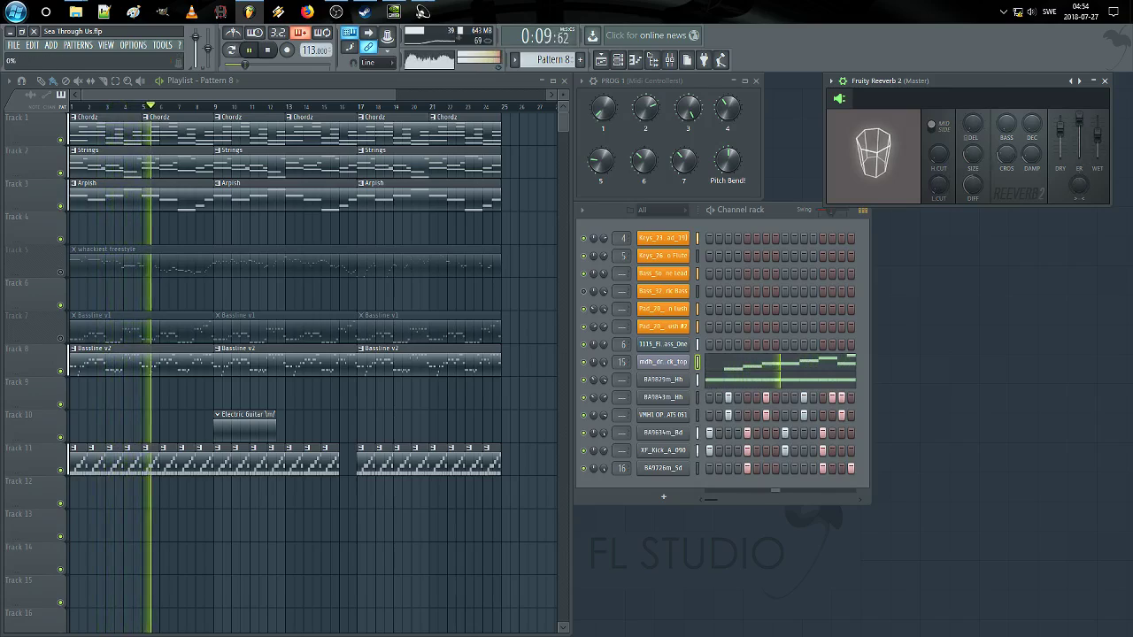
pyautogui.moveTo(1097, 134)
pyautogui.mouseDown()
pyautogui.moveTo(1096, 118)
pyautogui.moveTo(1097, 134)
pyautogui.mouseUp()
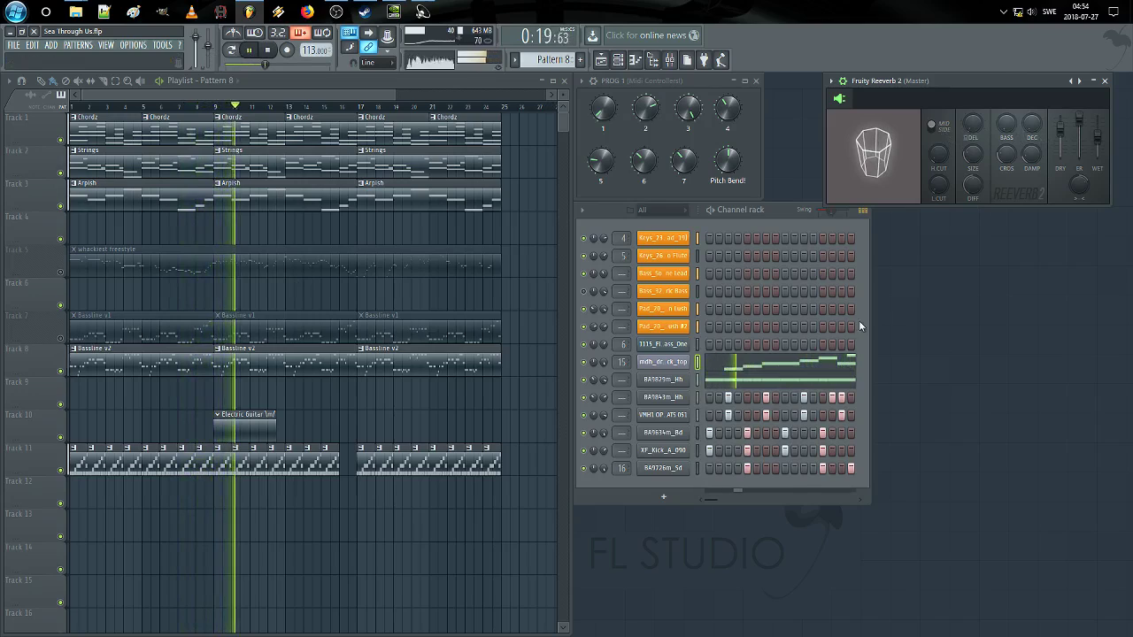
# Step: Restart playback and inspect the XF_Kick_A_090 sample settings against the BA9634m_Bd kick, closing the channel window
pyautogui.press('space')
pyautogui.click(661, 433)
pyautogui.click(669, 457)
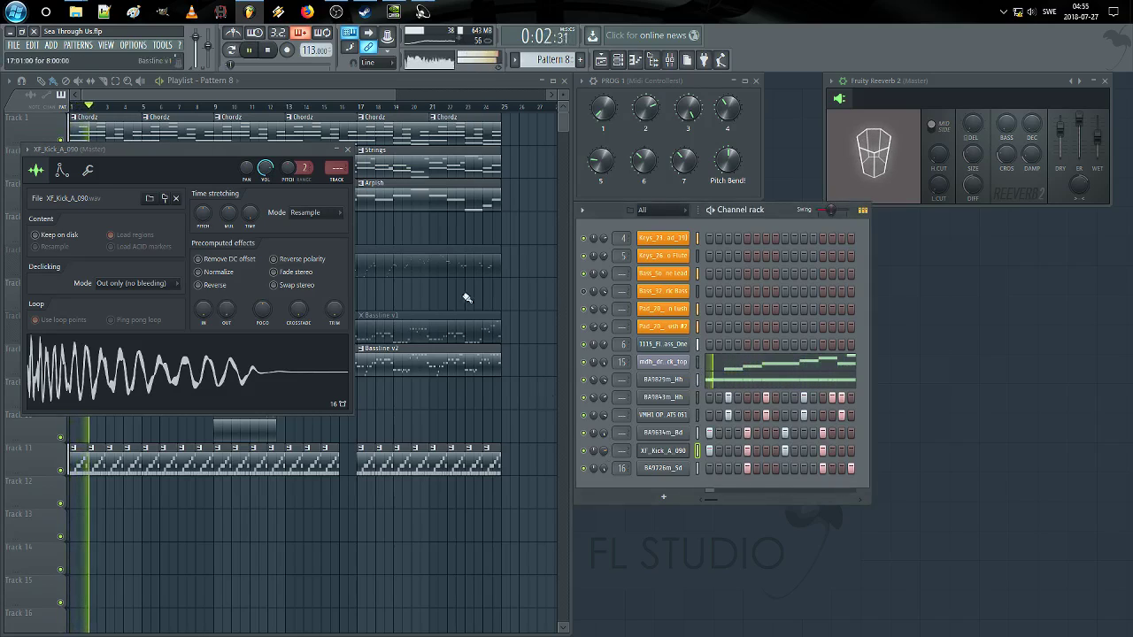
pyautogui.click(347, 149)
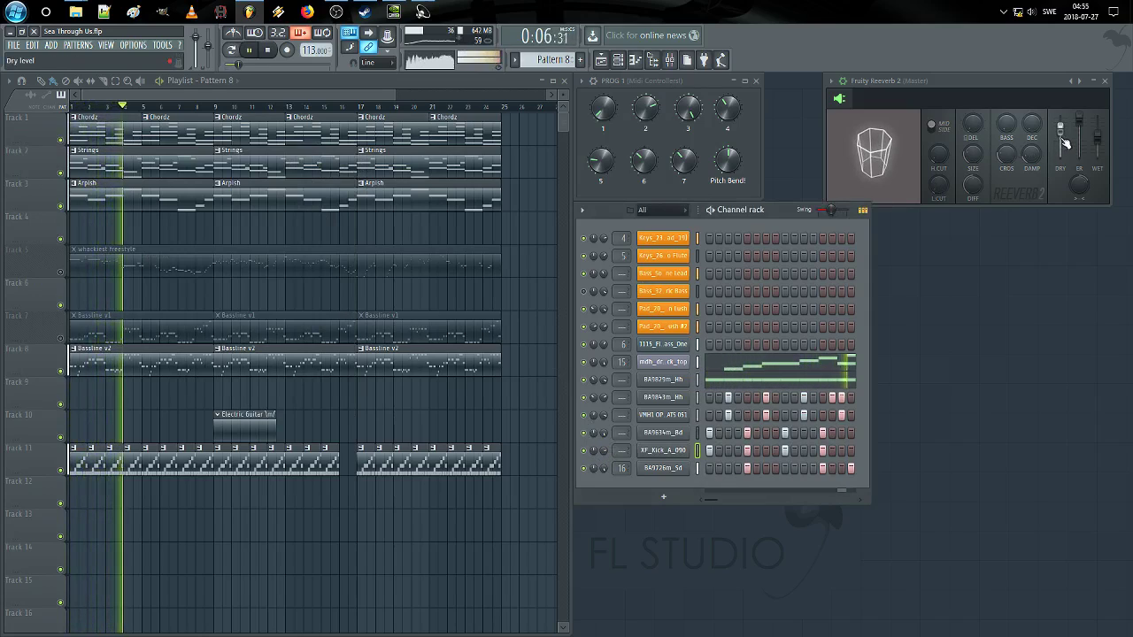
# Step: Adjust the high cut and stereo separation of the master Fruity Reeverb 2 while listening to the song
pyautogui.moveTo(935, 172); pyautogui.dragTo(936, 155)
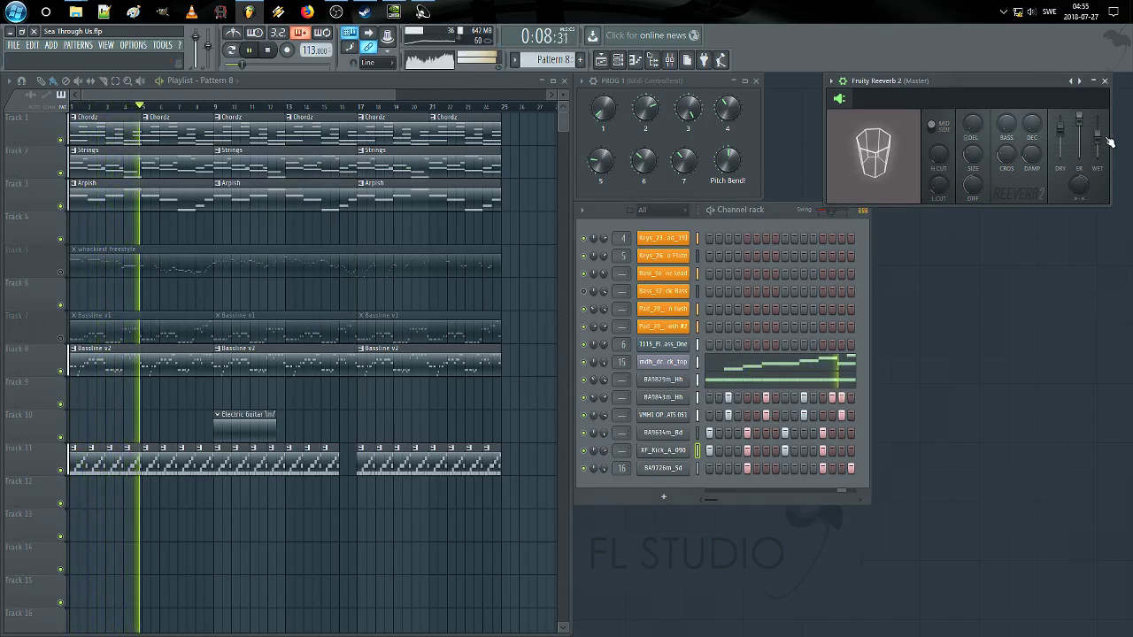
pyautogui.moveTo(1084, 191); pyautogui.dragTo(1085, 239)
pyautogui.moveTo(1085, 191); pyautogui.dragTo(1084, 97)
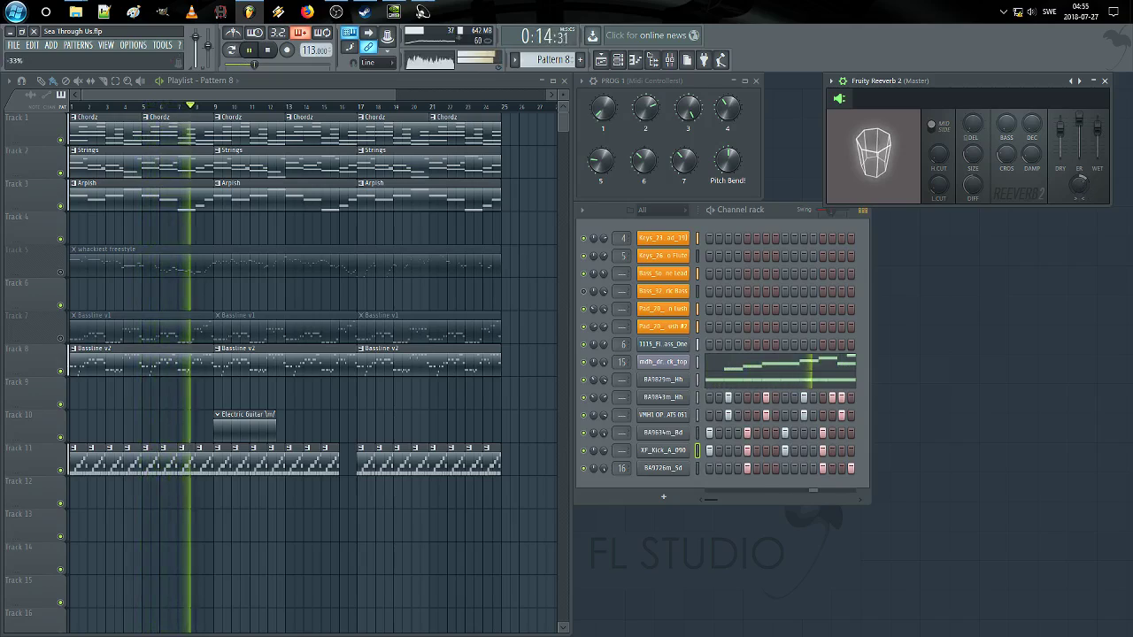
pyautogui.moveTo(1084, 187)
pyautogui.mouseDown()
pyautogui.moveTo(1084, 257)
pyautogui.moveTo(1084, 166)
pyautogui.mouseUp()
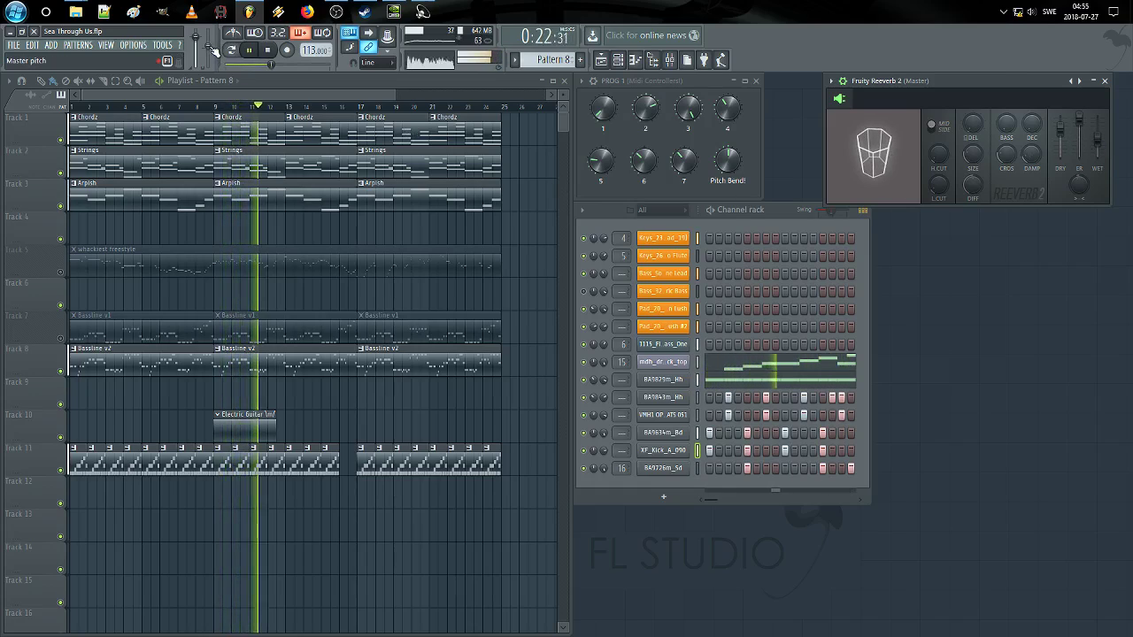
# Step: Unmute the whackiest freestyle track, mute Strings, and loop bars 1 to 16 of the playlist with the clips deselected
pyautogui.click(60, 272)
pyautogui.click(62, 173)
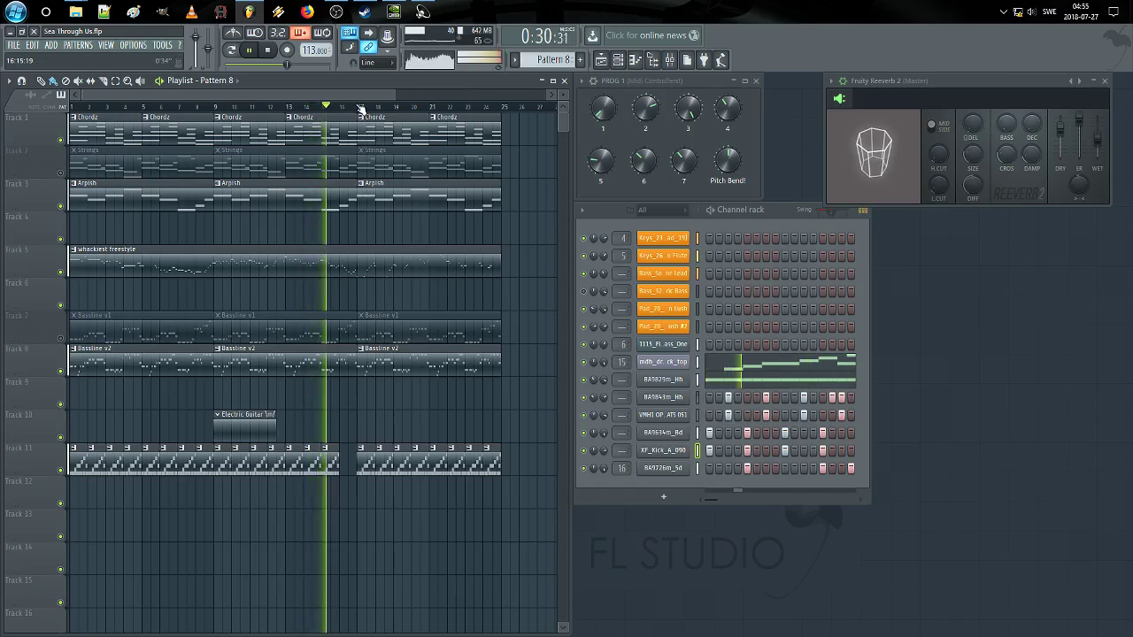
pyautogui.moveTo(359, 107); pyautogui.dragTo(71, 107)
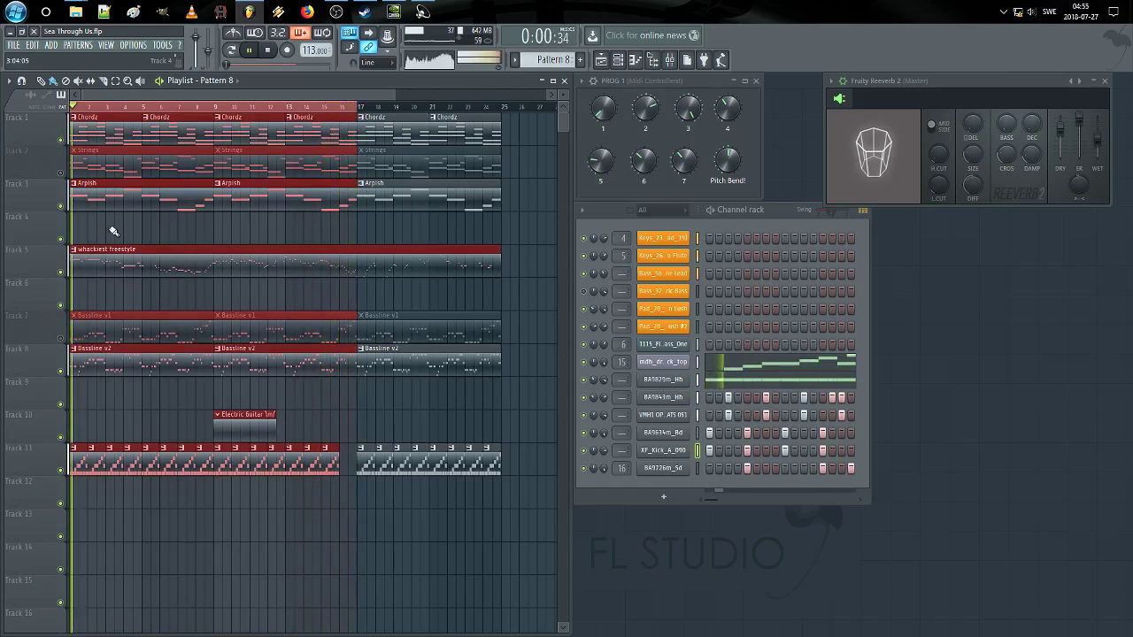
pyautogui.hotkey('ctrl', 'd')
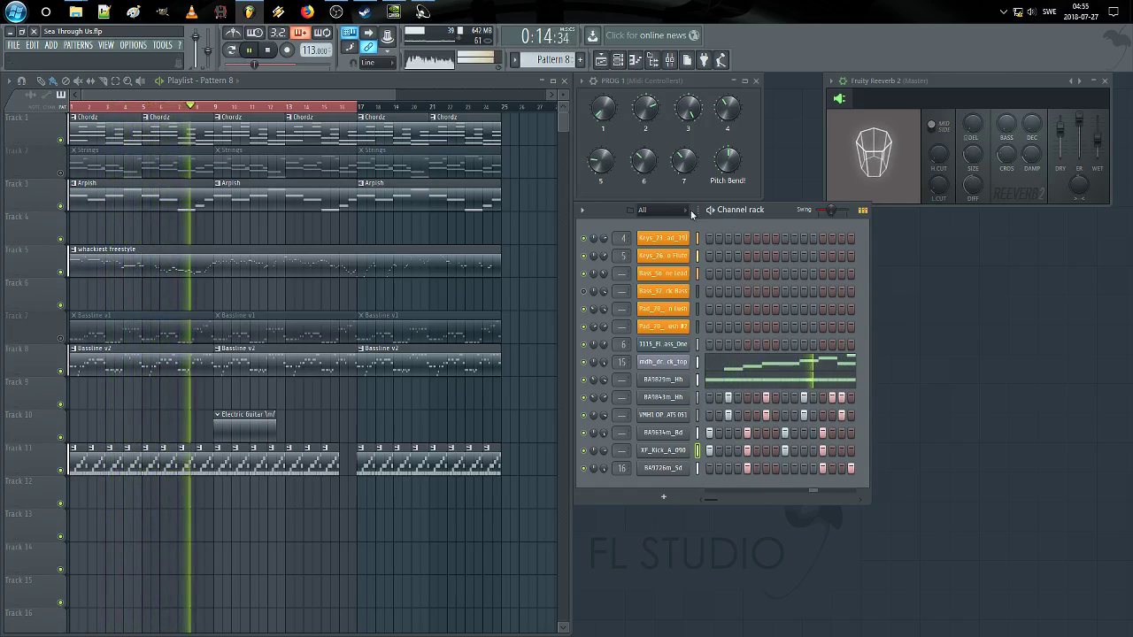
# Step: Reset the master pitch, and switch back from the whackiest freestyle track to the Strings track by muting and unmuting them
pyautogui.rightClick(209, 55)
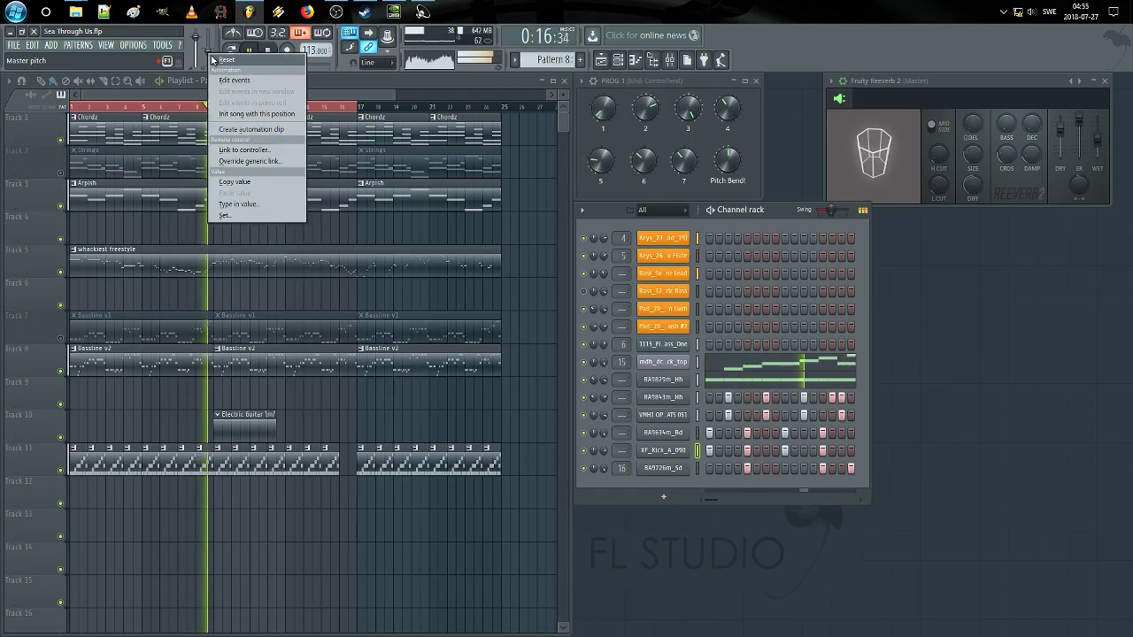
pyautogui.click(214, 57)
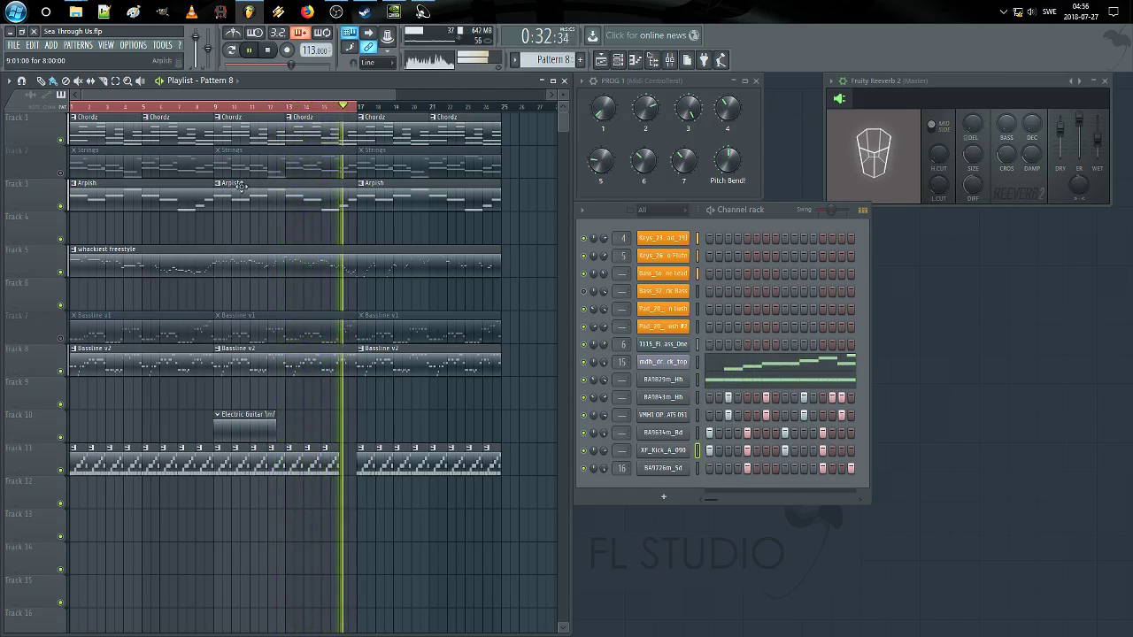
pyautogui.click(62, 272)
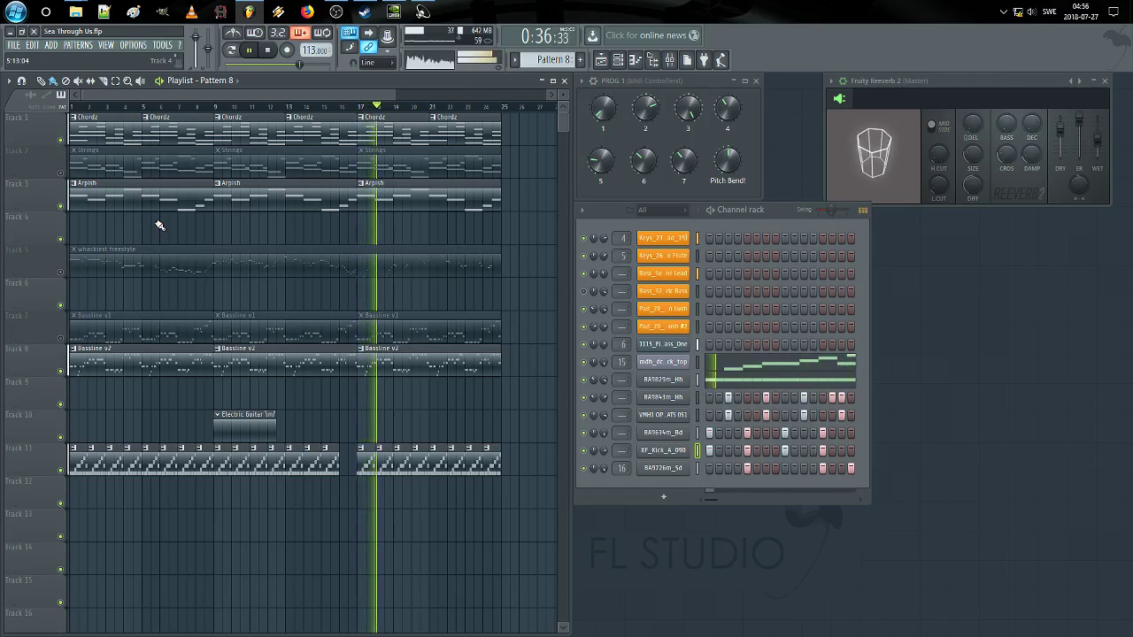
pyautogui.click(61, 173)
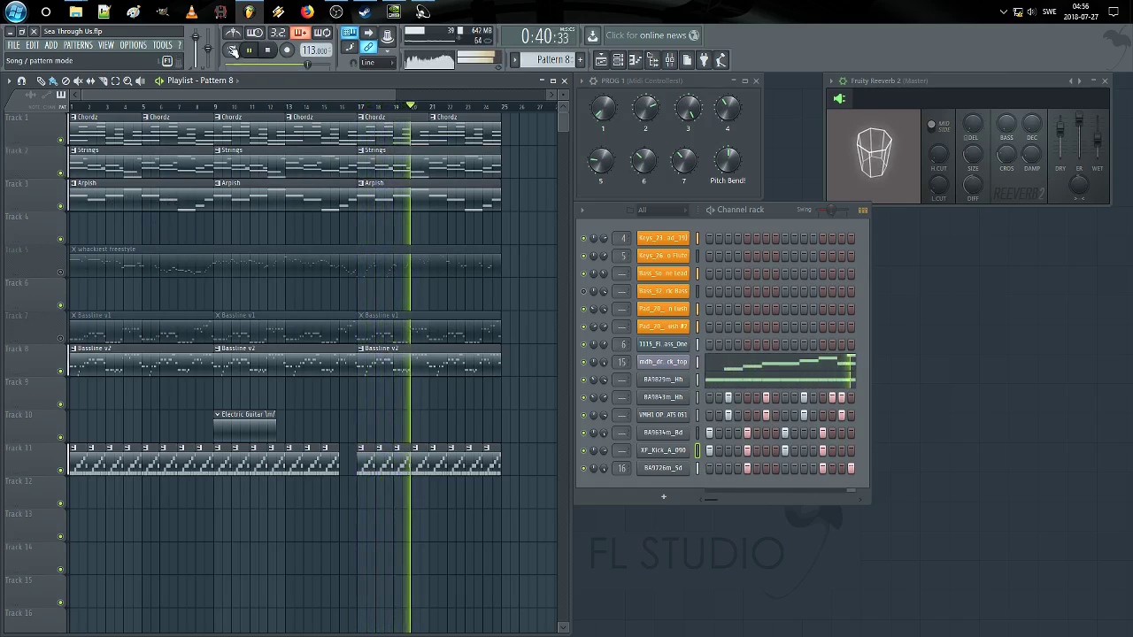
pyautogui.rightClick(207, 45)
pyautogui.click(211, 54)
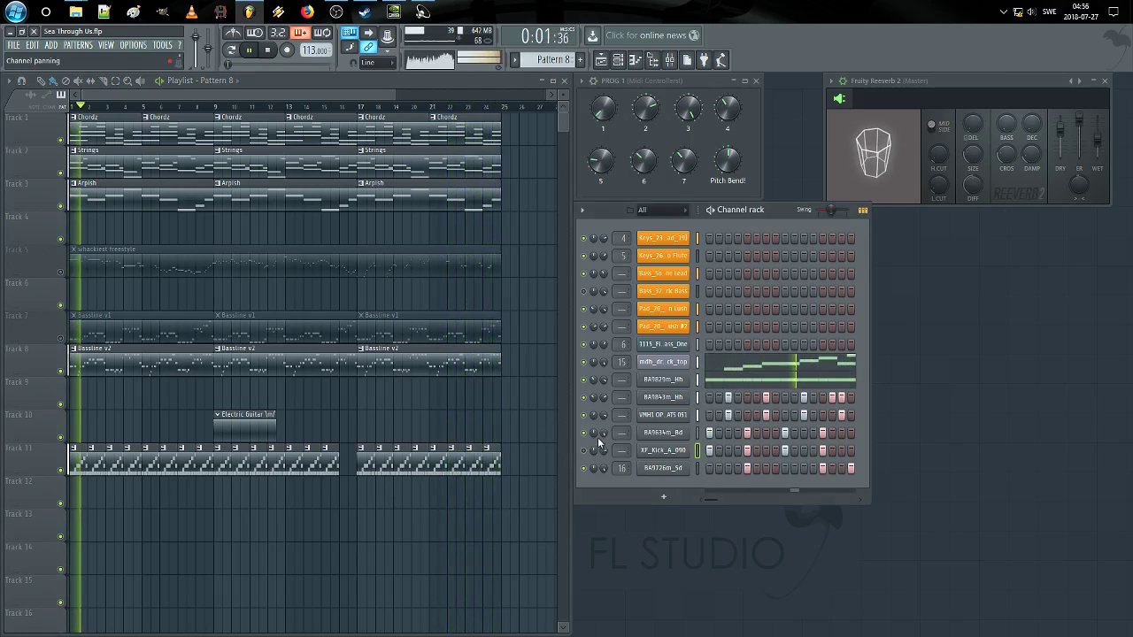
# Step: Set the BA9634m_Bd kick's pogo to 57%, adjust its time-stretch multiplier and check its miscellaneous settings
pyautogui.click(662, 433)
pyautogui.moveTo(249, 304); pyautogui.dragTo(249, 295)
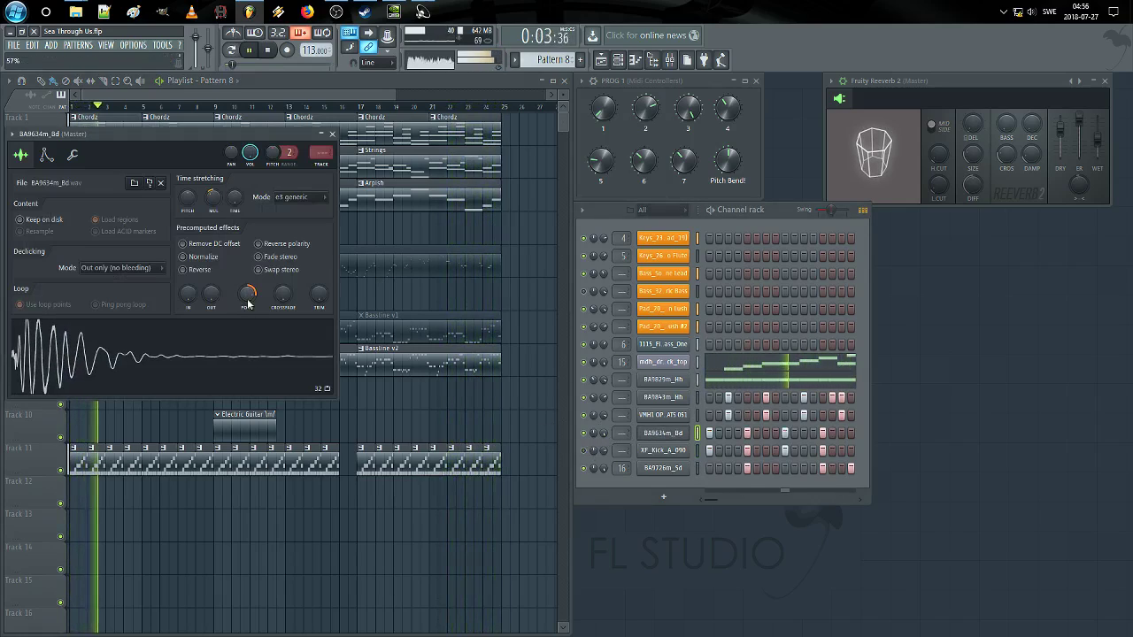
pyautogui.moveTo(202, 202); pyautogui.dragTo(210, 203)
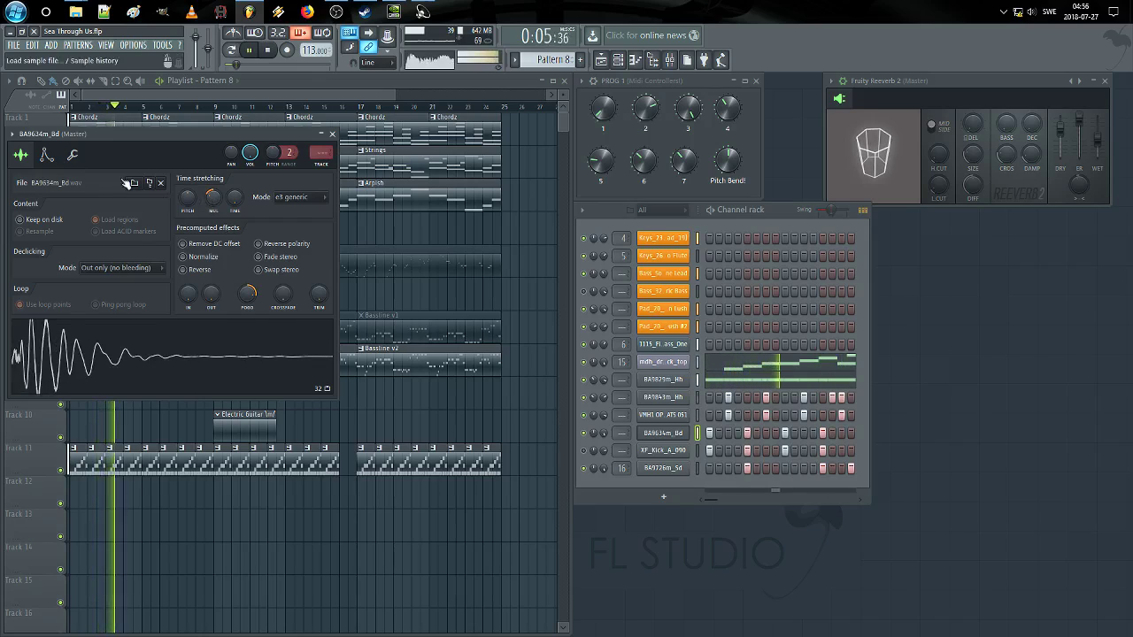
pyautogui.click(73, 155)
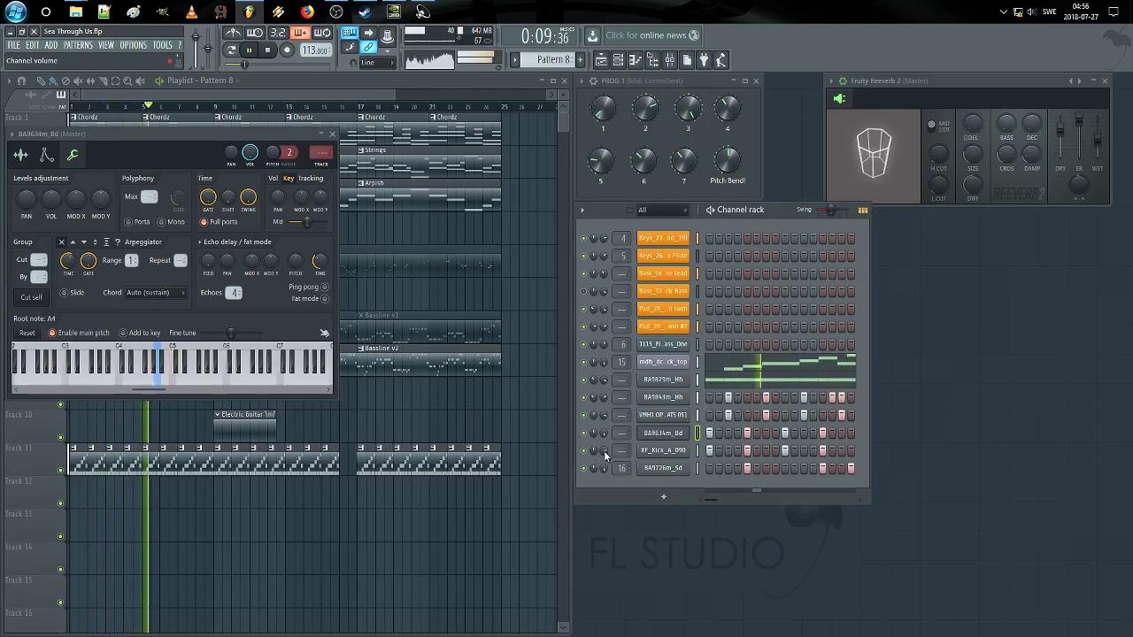
pyautogui.click(333, 134)
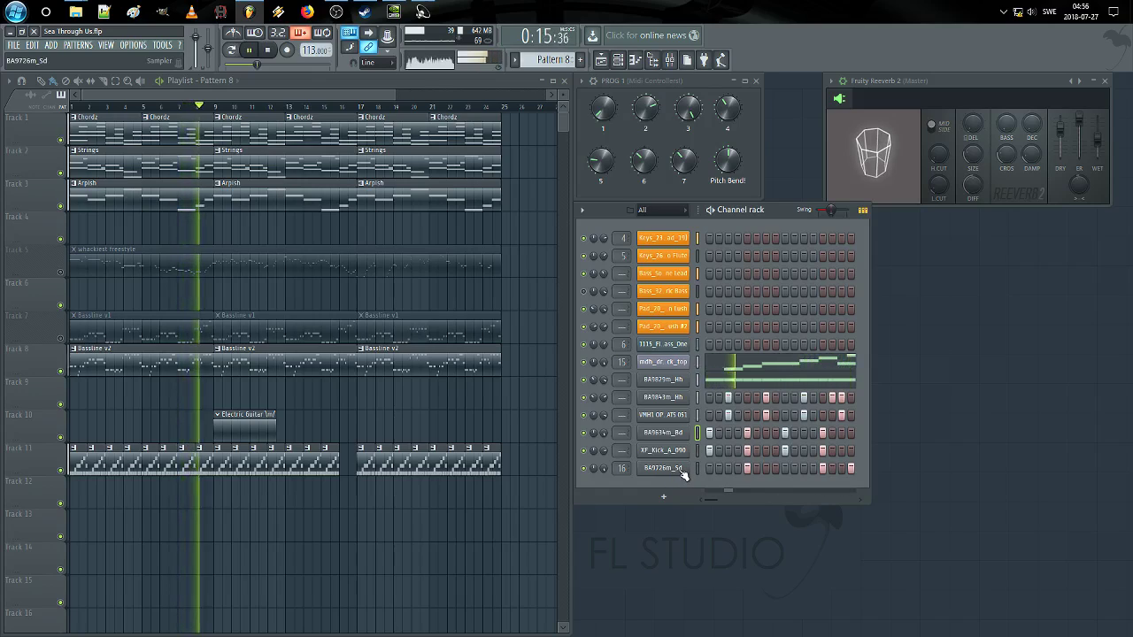
# Step: Mute the Strings track, unmute Arpish and whackiest freestyle, and listen to the arrangement
pyautogui.click(66, 175)
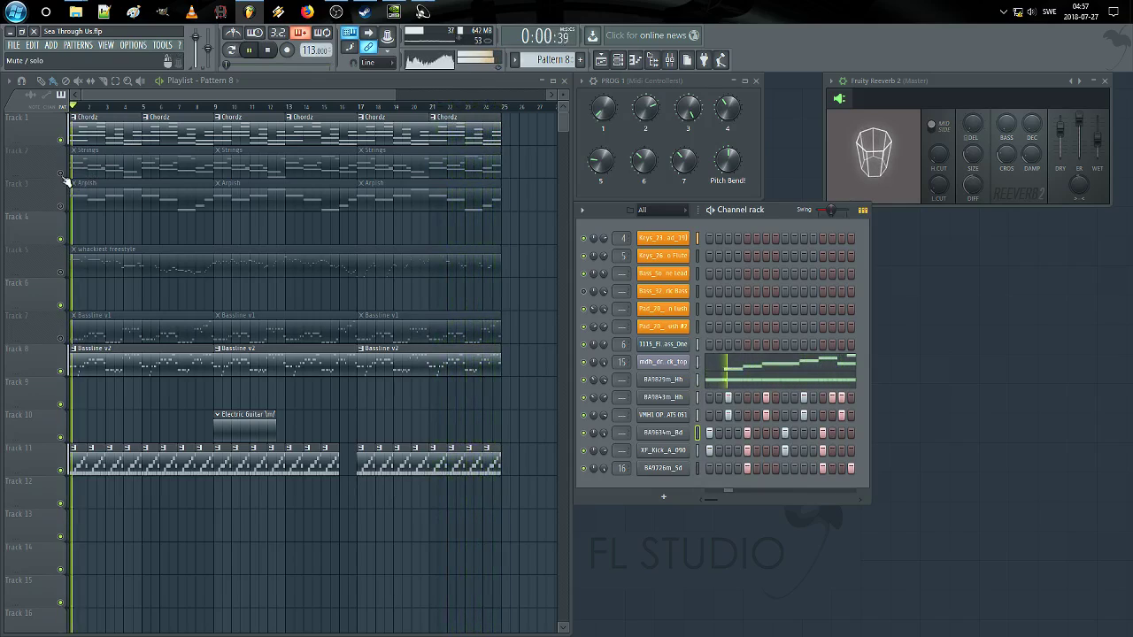
pyautogui.click(61, 205)
pyautogui.click(61, 272)
pyautogui.press('space')
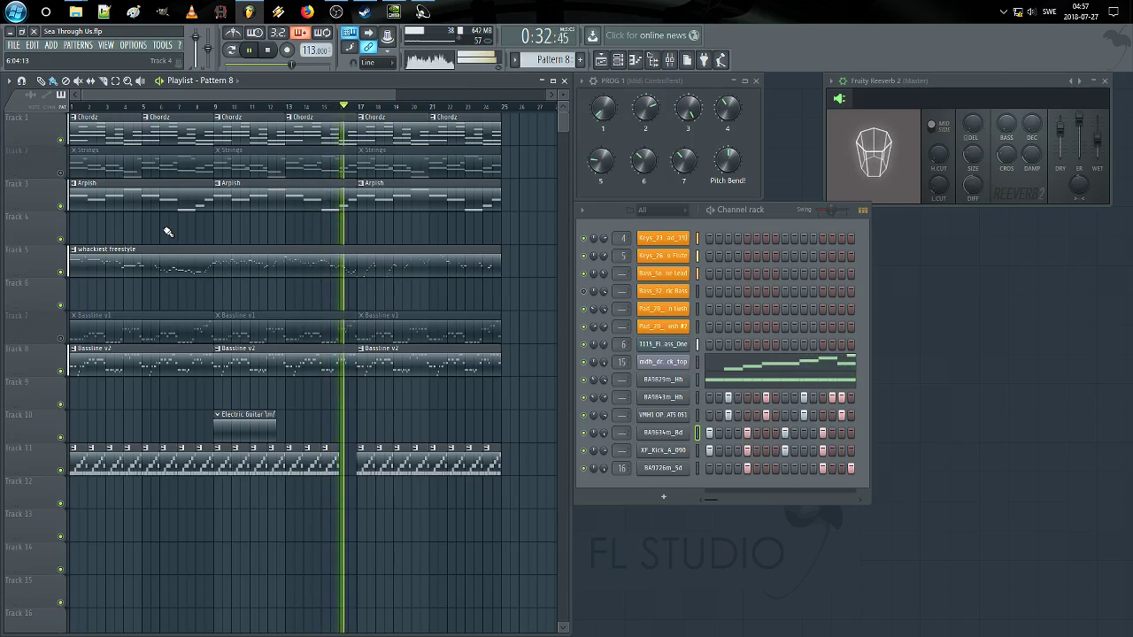
# Step: Mute the whackiest freestyle track, reset the master pitch and stop the song
pyautogui.click(60, 271)
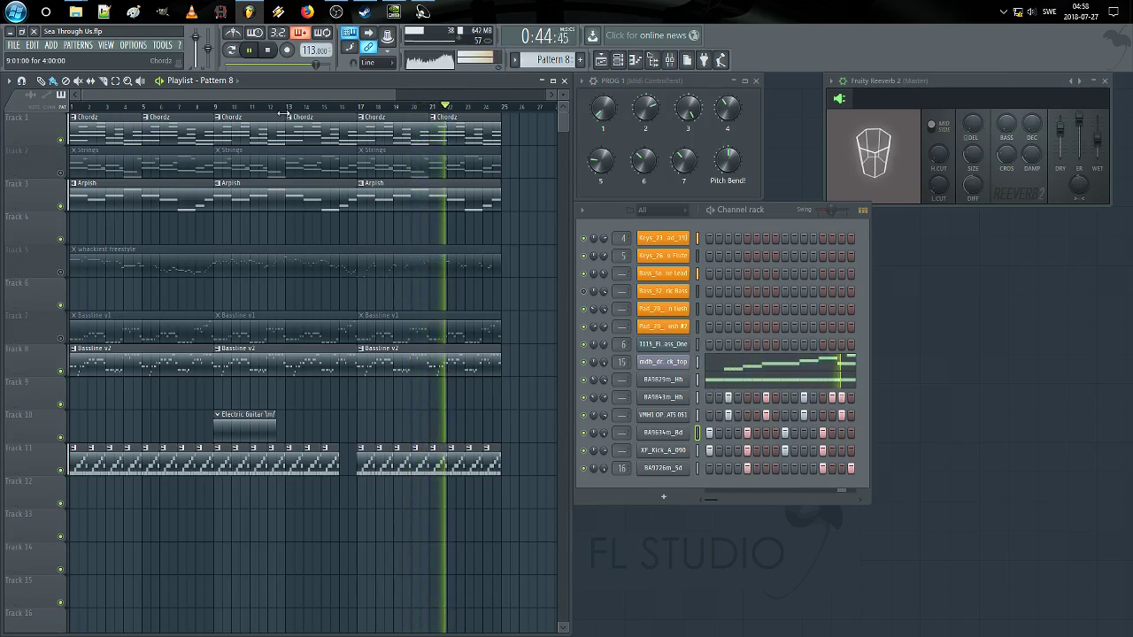
pyautogui.rightClick(208, 55)
pyautogui.click(221, 58)
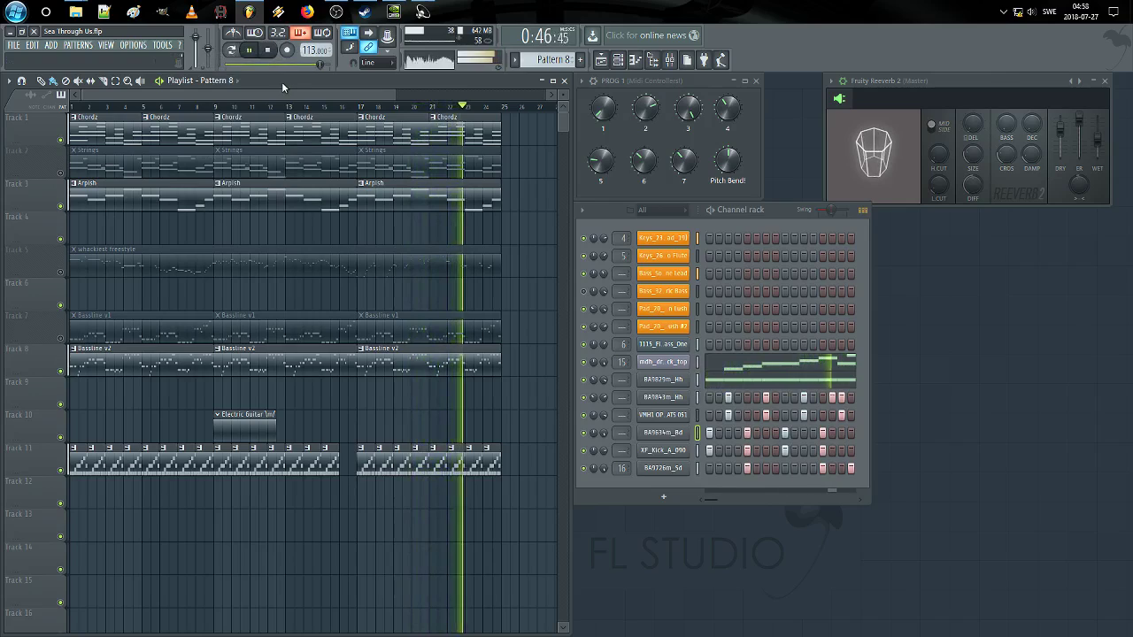
pyautogui.press('space')
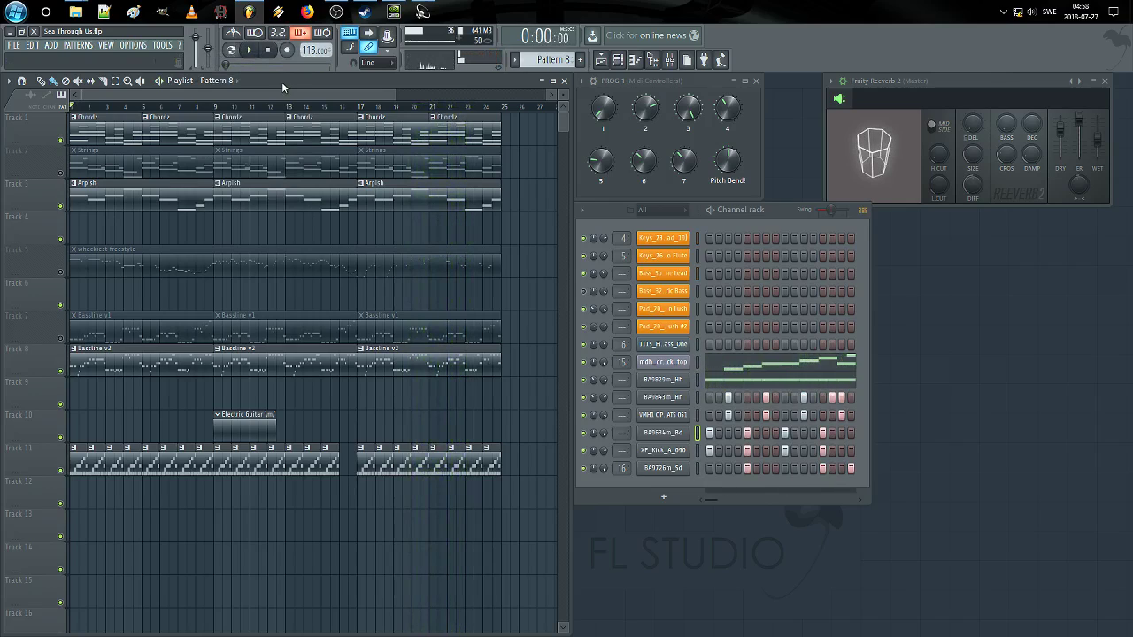
# Step: Check the keys and bass instruments down to Bass_32_BP Electric Bass, close their windows and save the project
pyautogui.click(677, 239)
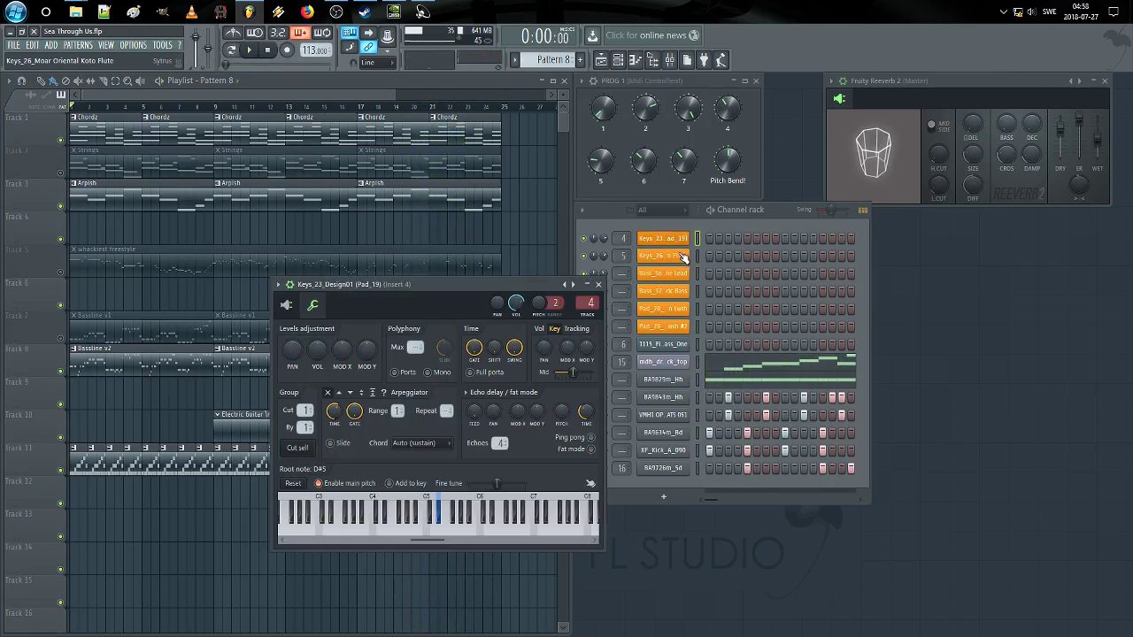
pyautogui.click(682, 257)
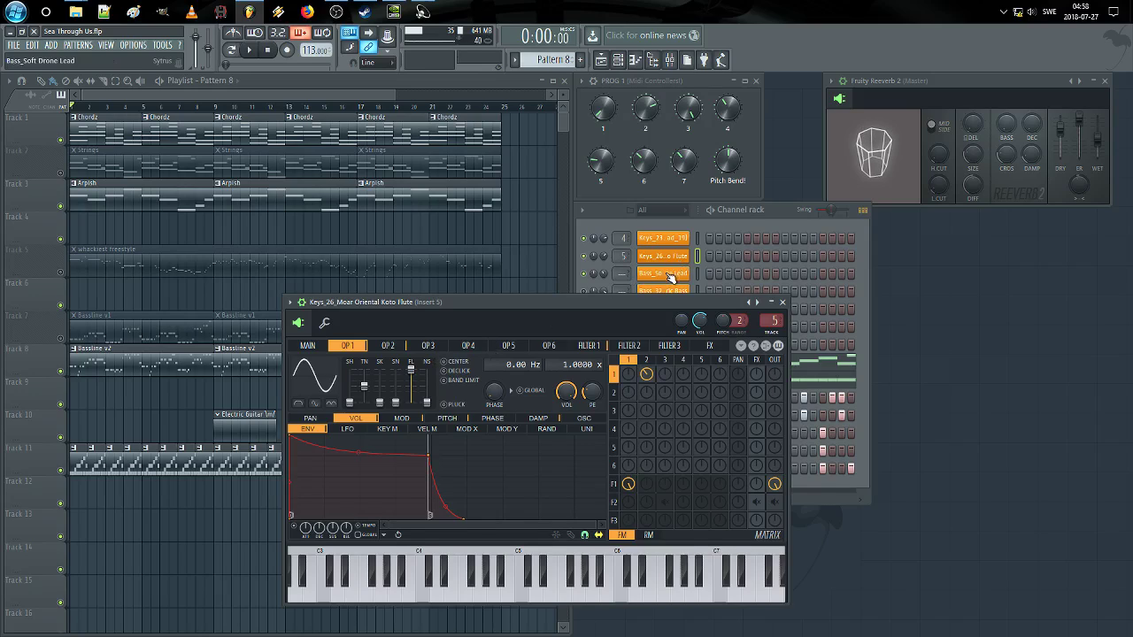
pyautogui.click(668, 275)
pyautogui.click(686, 271)
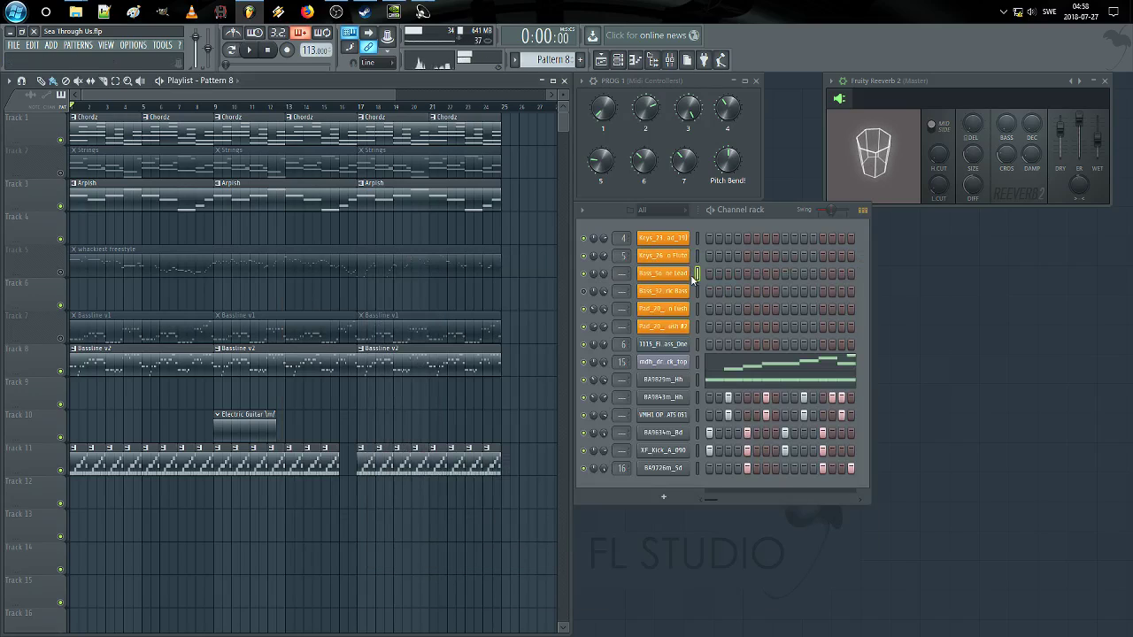
pyautogui.click(667, 292)
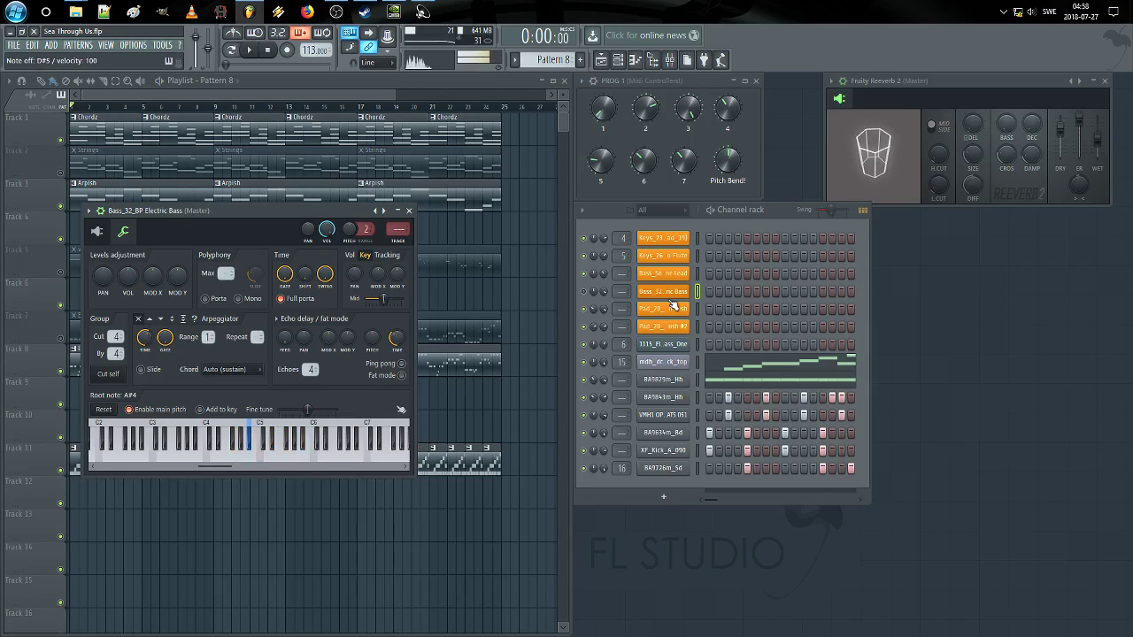
pyautogui.click(409, 211)
pyautogui.hotkey('ctrl', 's')
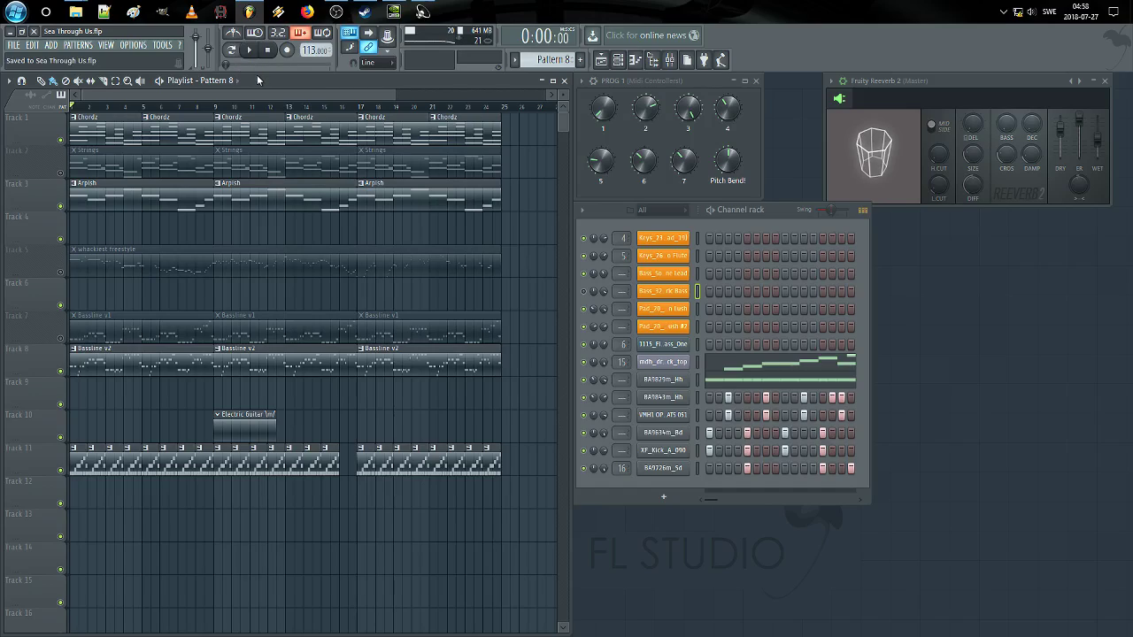